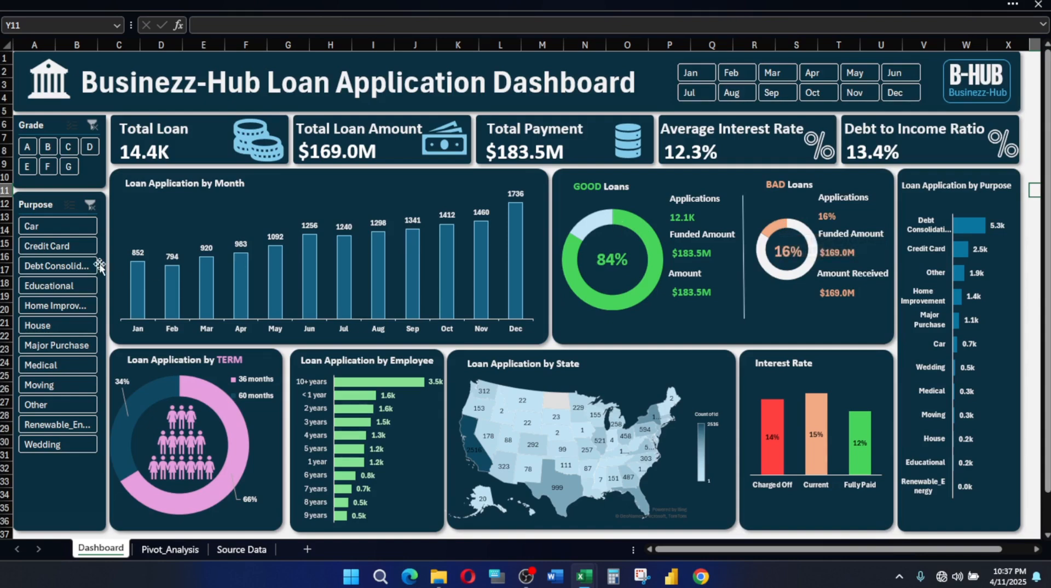
Try the dashboard slicers with grade A, the Car and Educational purposes, and the month Jan
left_click(86, 233)
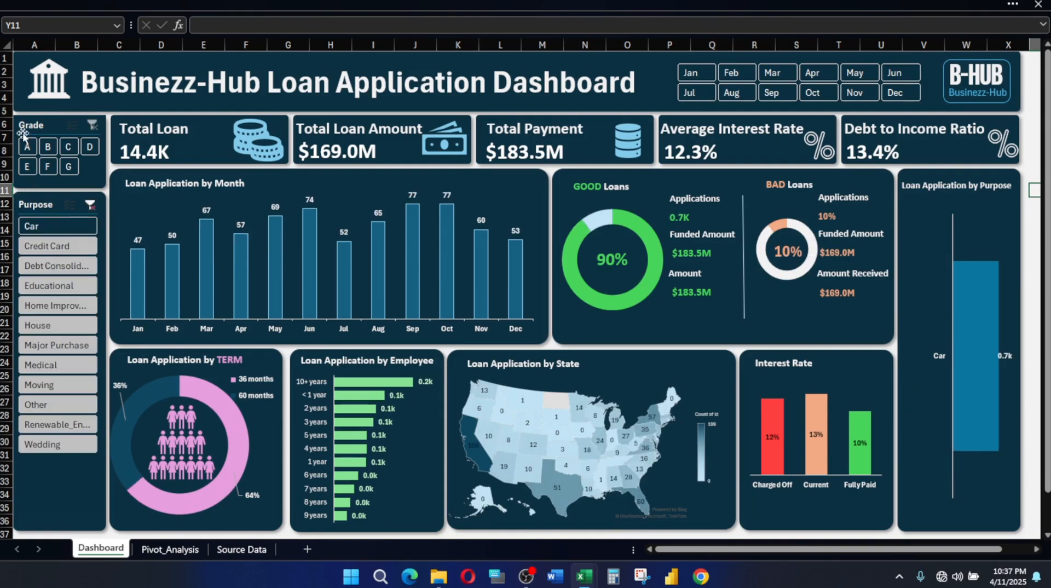
left_click(29, 149)
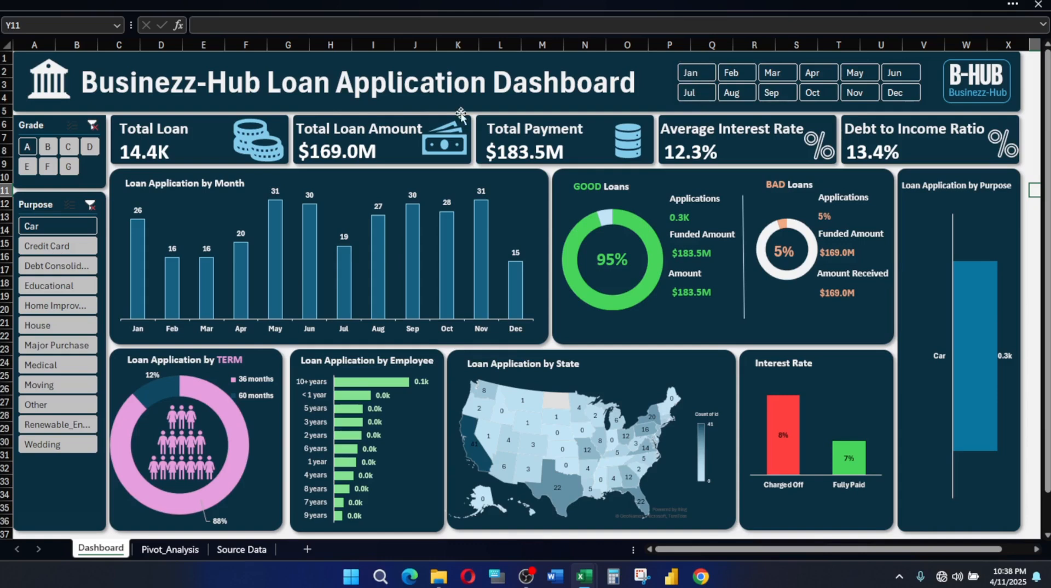
left_click(90, 205)
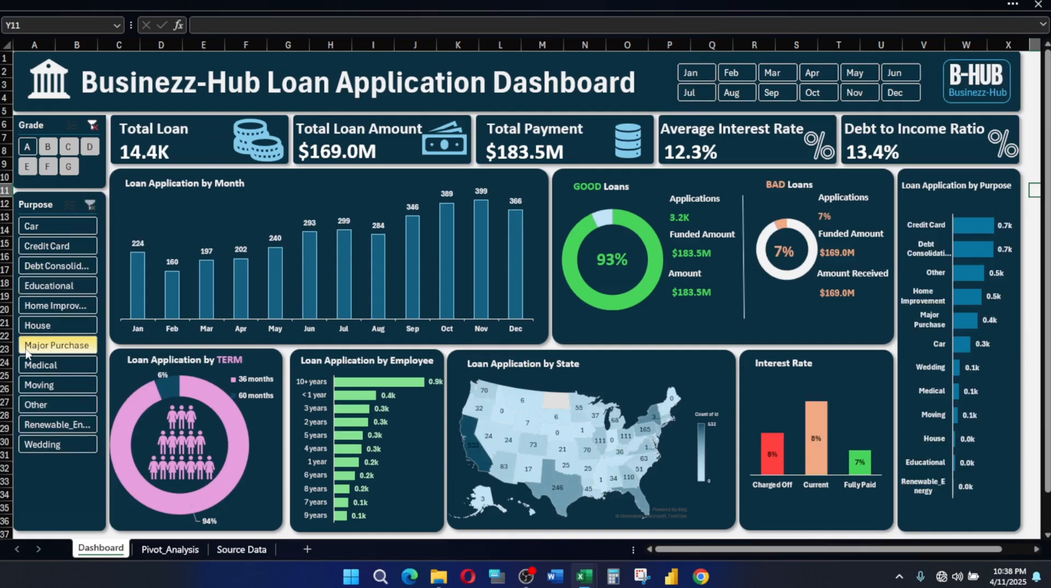
left_click(77, 286)
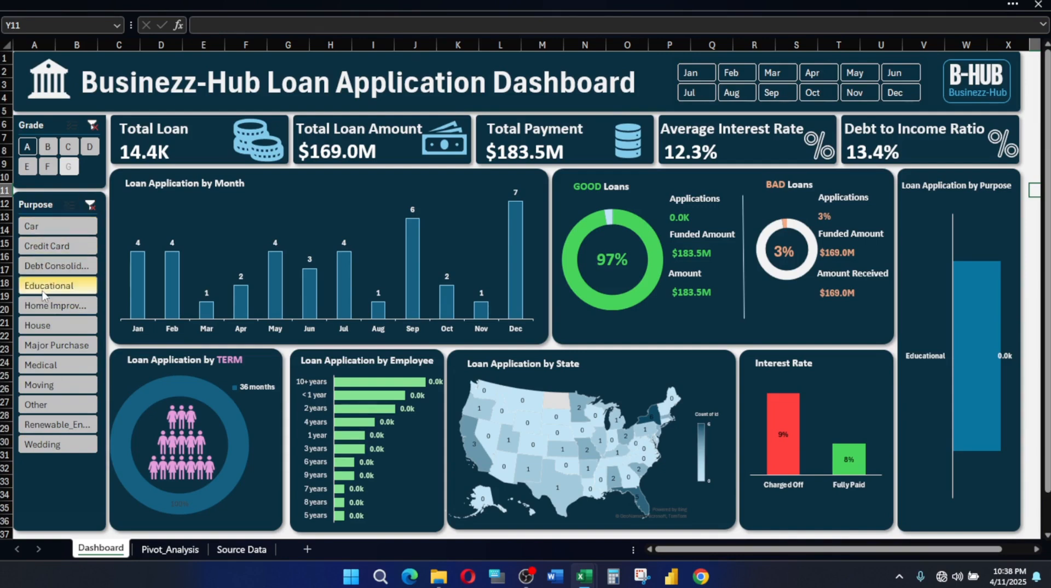
left_click(690, 79)
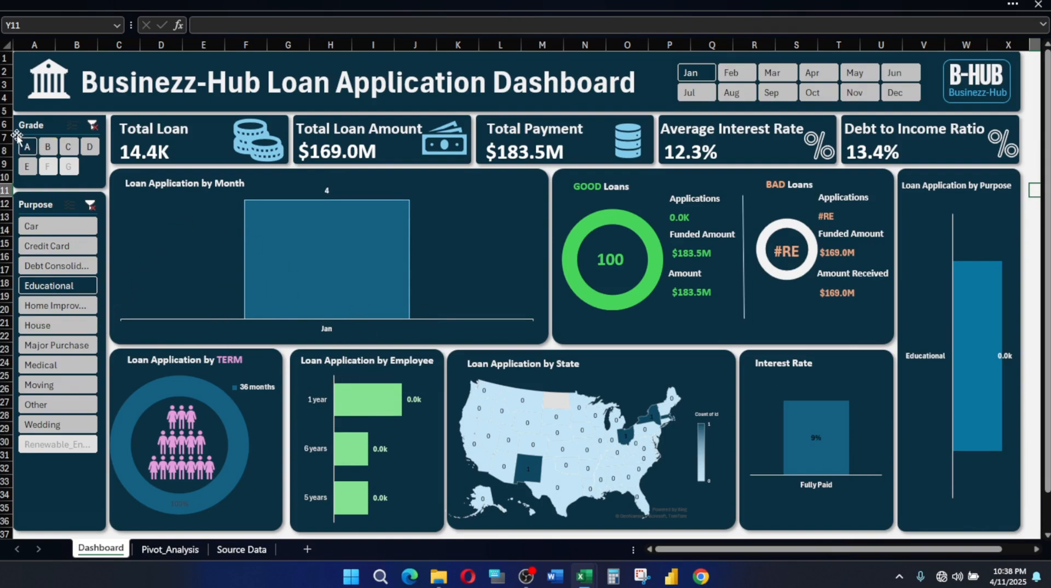
Clear the Grade filter and switch the purpose filter through Car, Home Improvement and Major Purchase
left_click(93, 126)
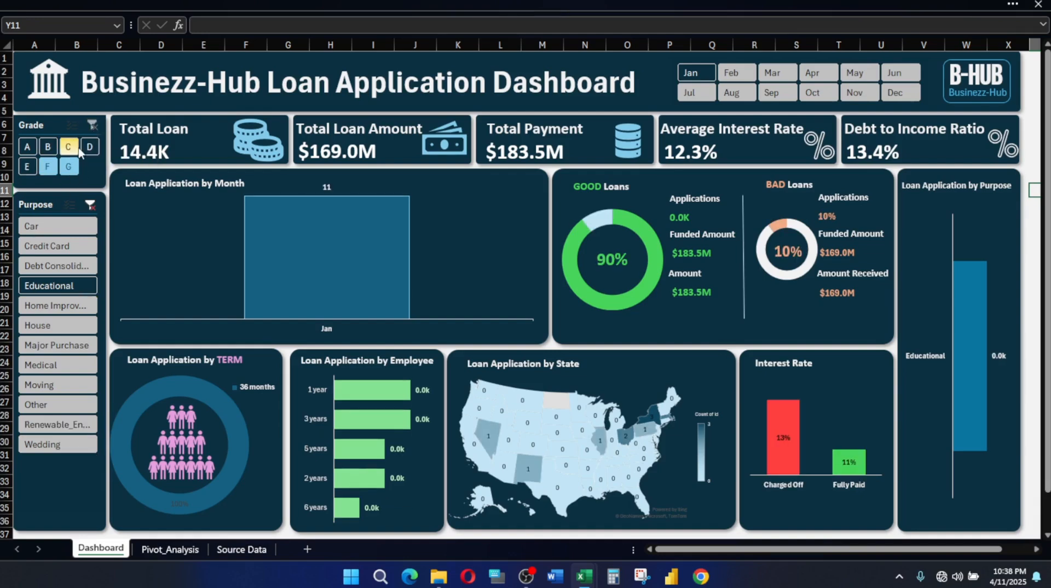
mouse_move(294, 231)
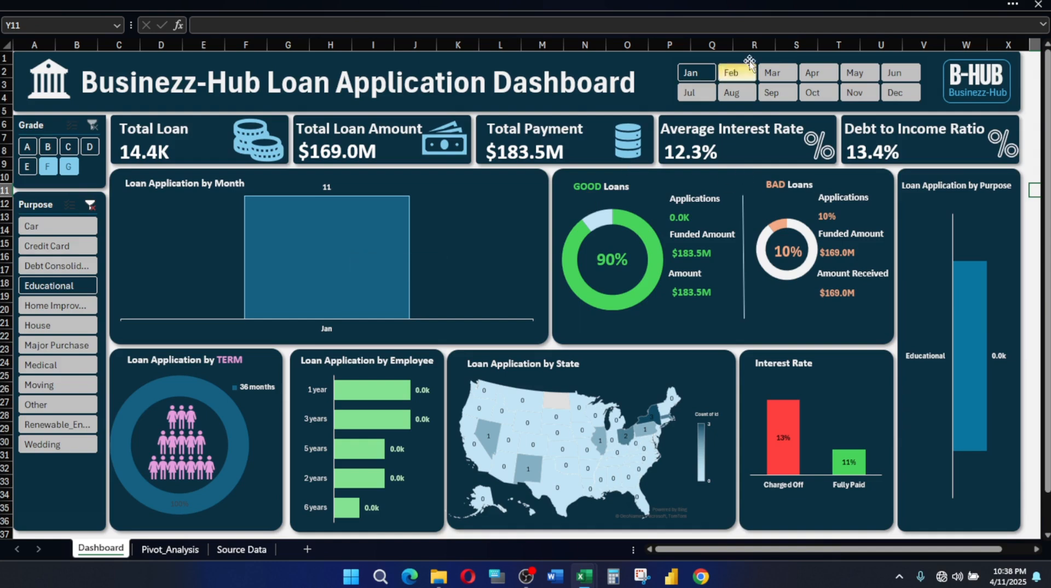
left_click(71, 226)
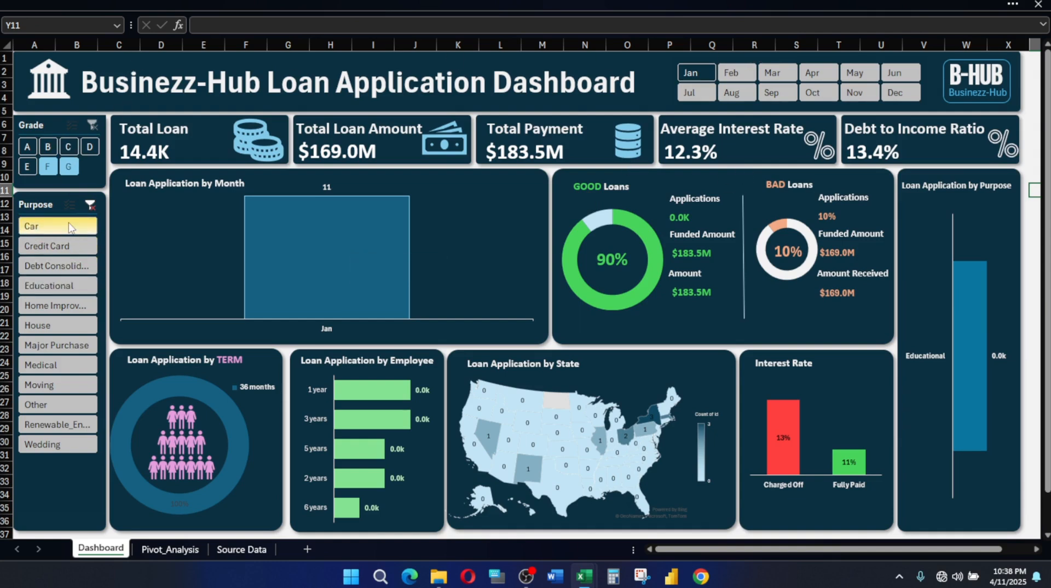
left_click(54, 306)
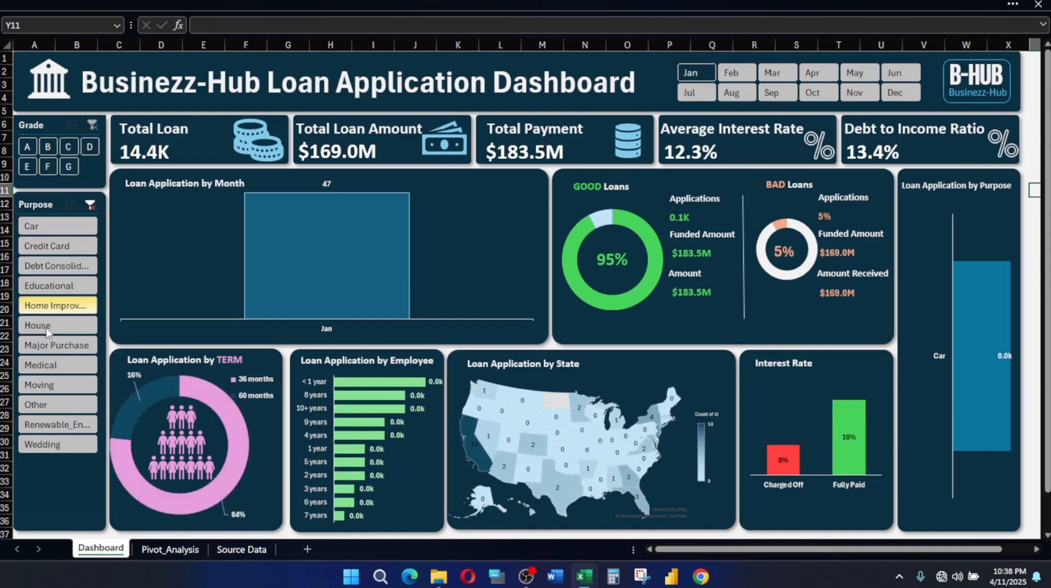
left_click(56, 346)
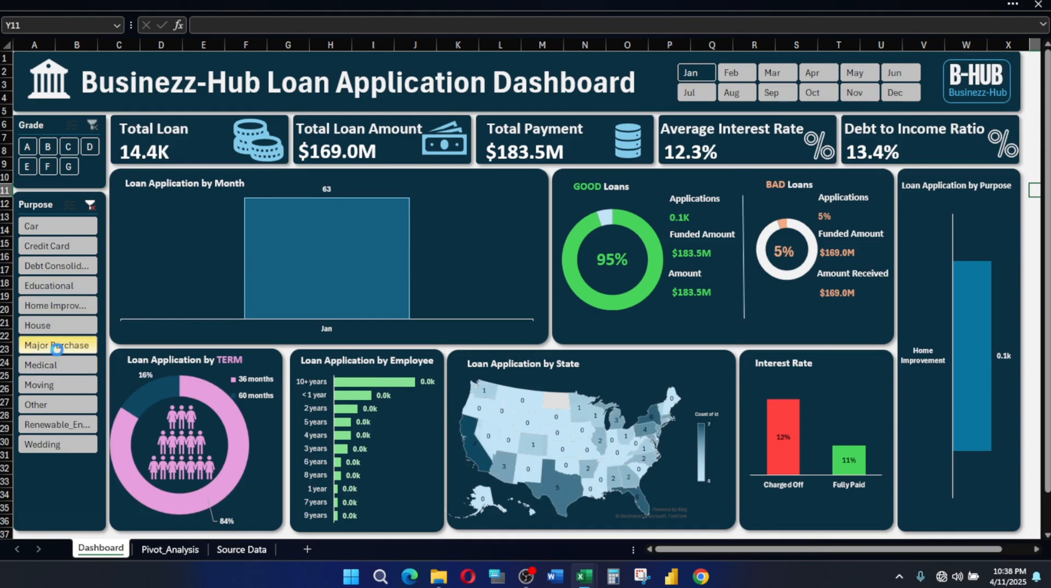
Look through the Source Data sheet and return to the Dashboard sheet
left_click(239, 550)
scroll(257, 505, "down", 6)
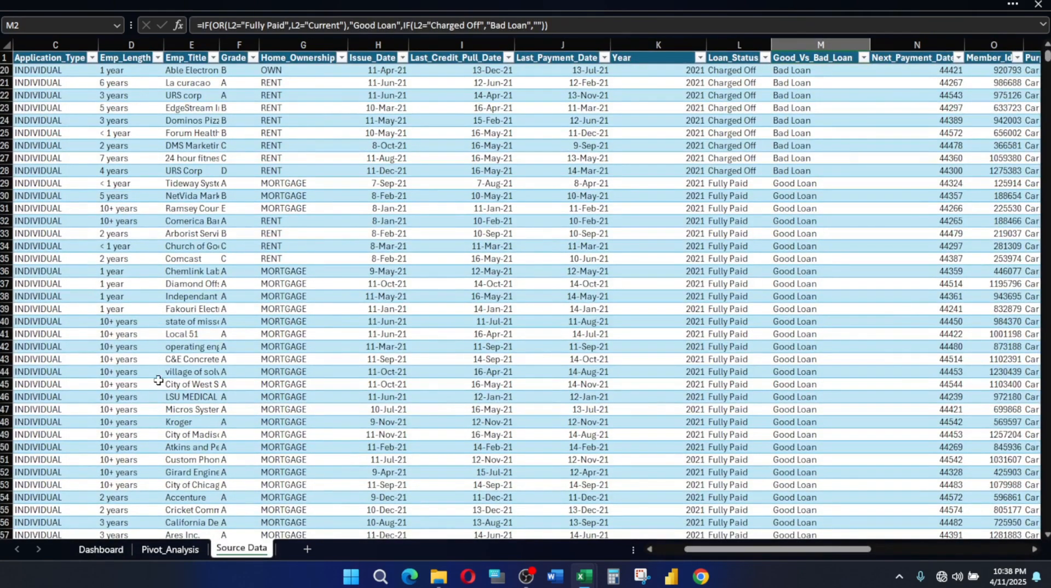
left_click(100, 550)
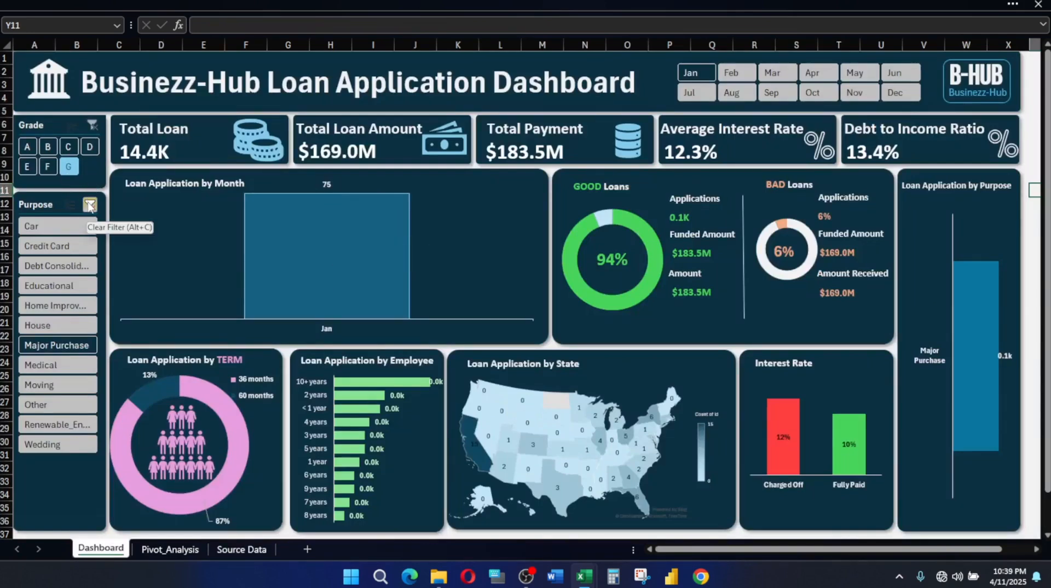
Clear the Purpose and Months slicer filters on the dashboard
left_click(90, 206)
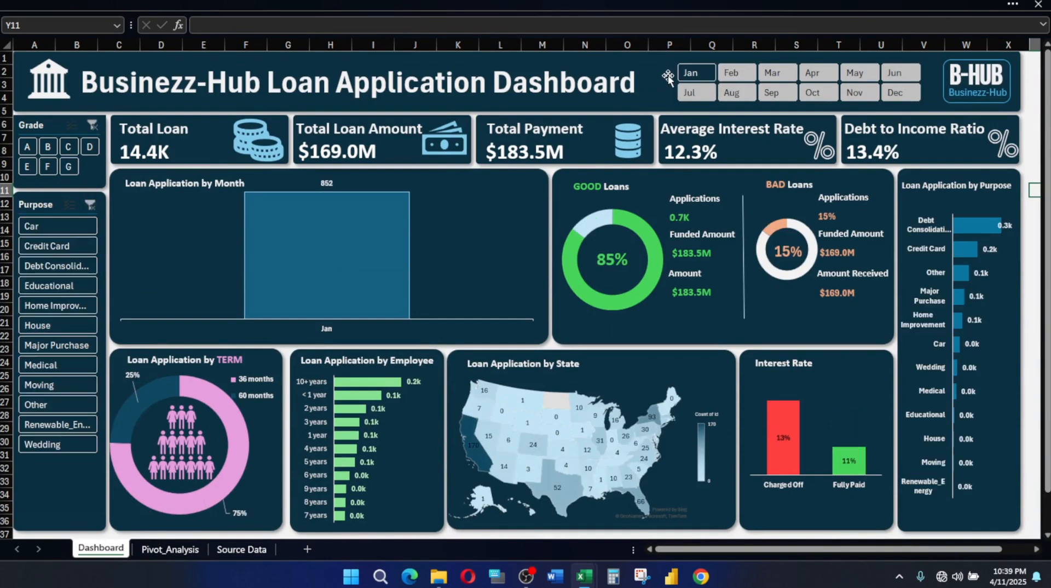
right_click(693, 80)
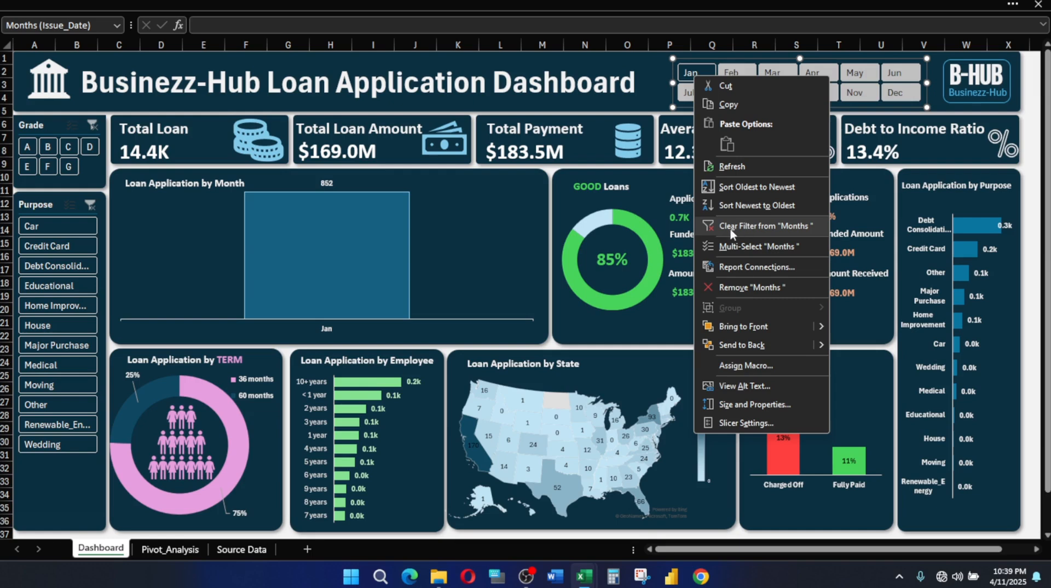
left_click(750, 229)
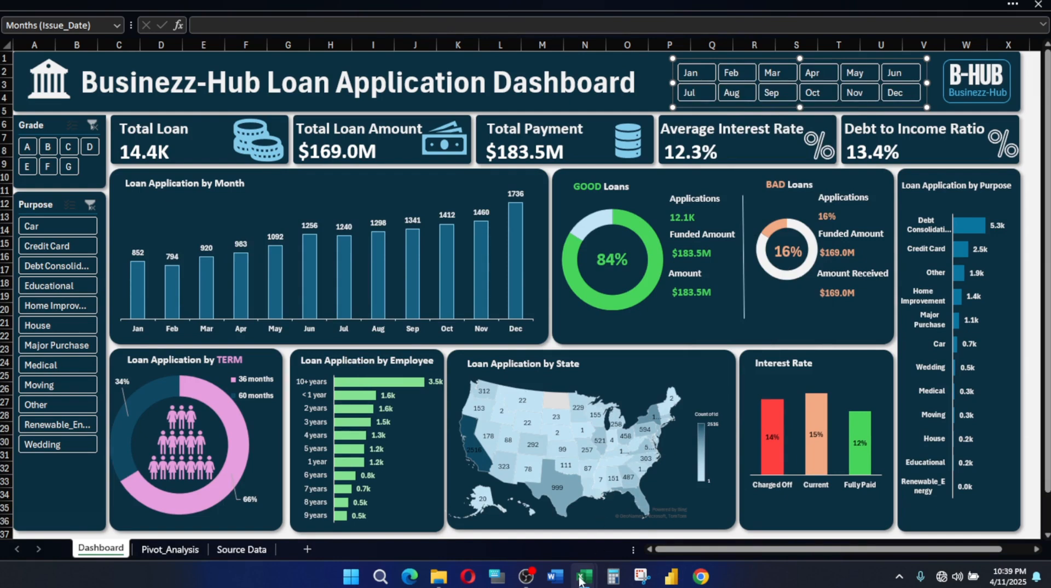
Switch to the Bank loan Application file workbook and look through its Source Data records
mouse_move(584, 578)
left_click(553, 508)
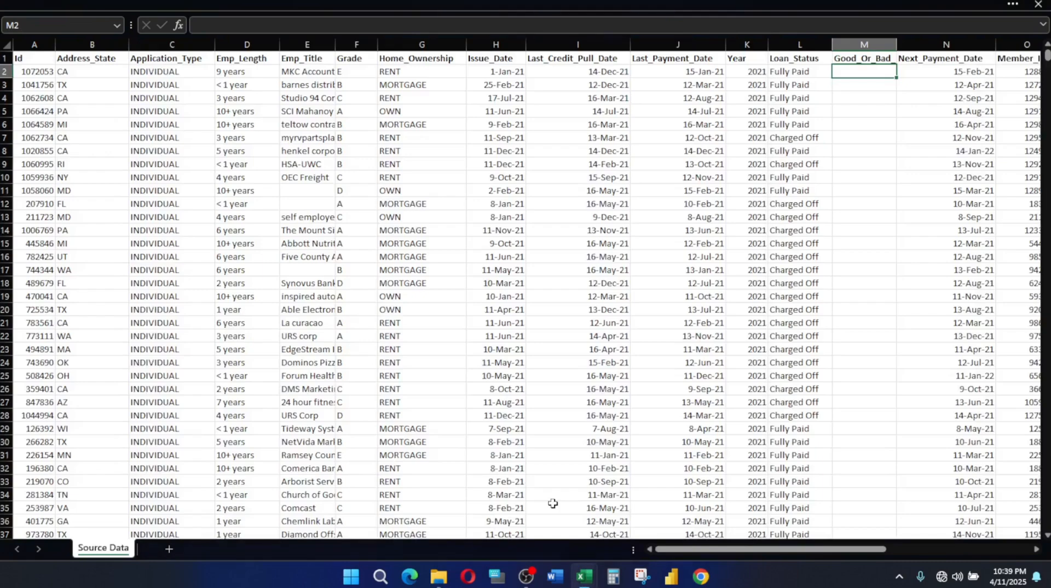
left_click(566, 277)
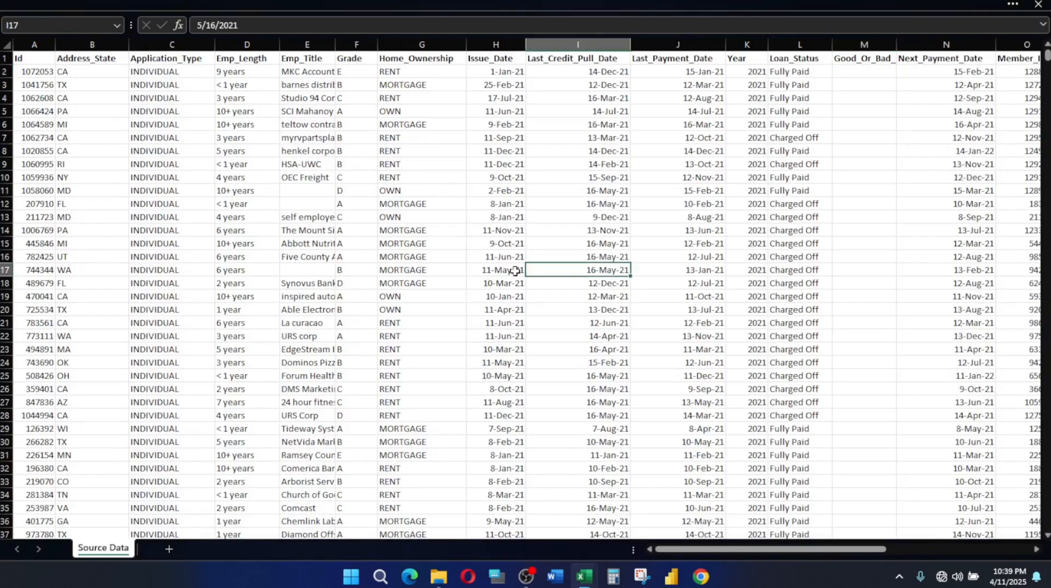
scroll(567, 254, "down", 10)
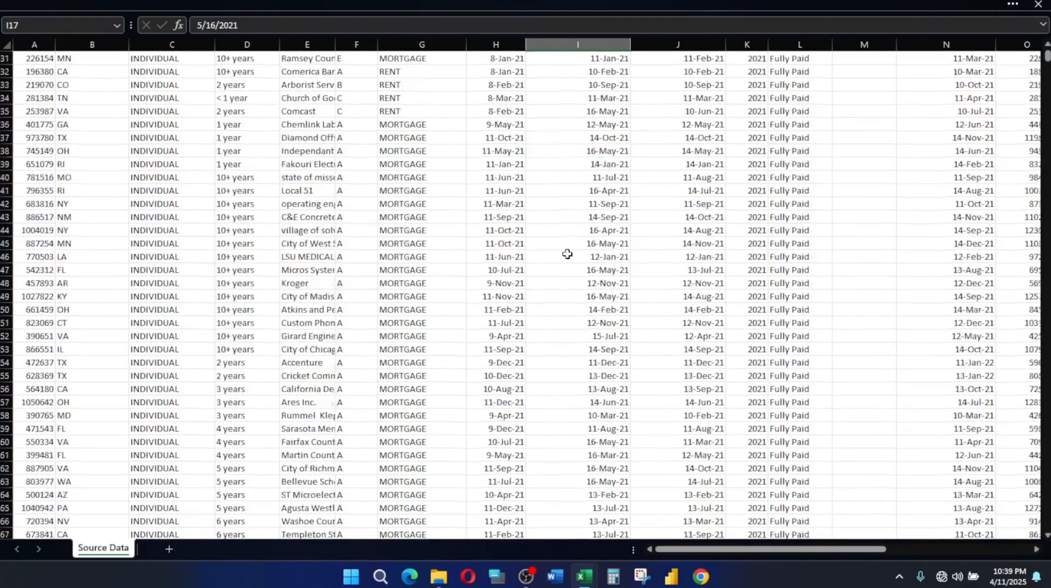
scroll(567, 254, "up", 10)
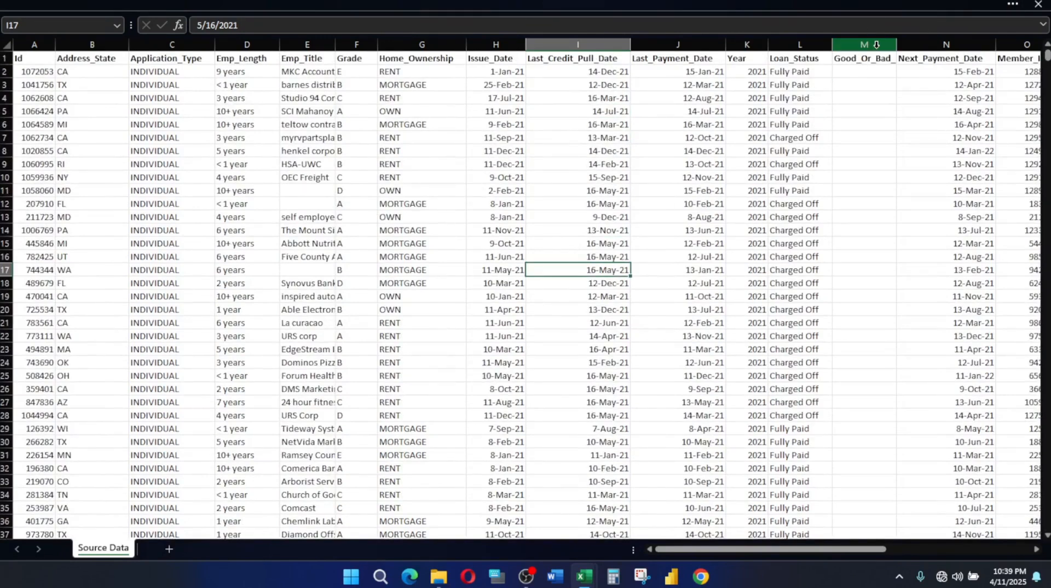
Examine the Good_Or_Bad_loan column alongside the Loan_Status values Fully Paid and Charged Off
left_click(876, 45)
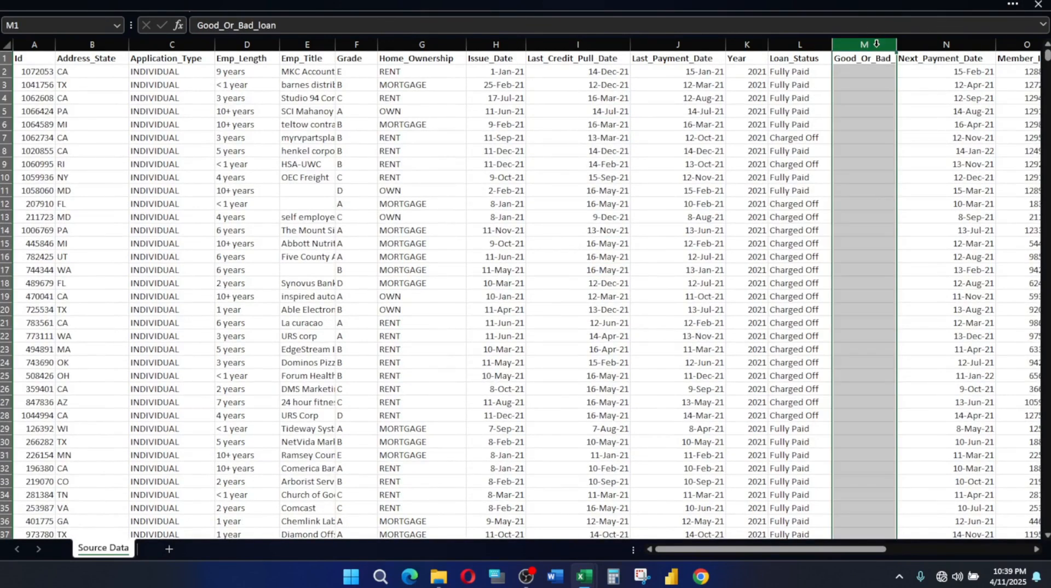
left_click(858, 75)
left_click(870, 40)
left_click(865, 69)
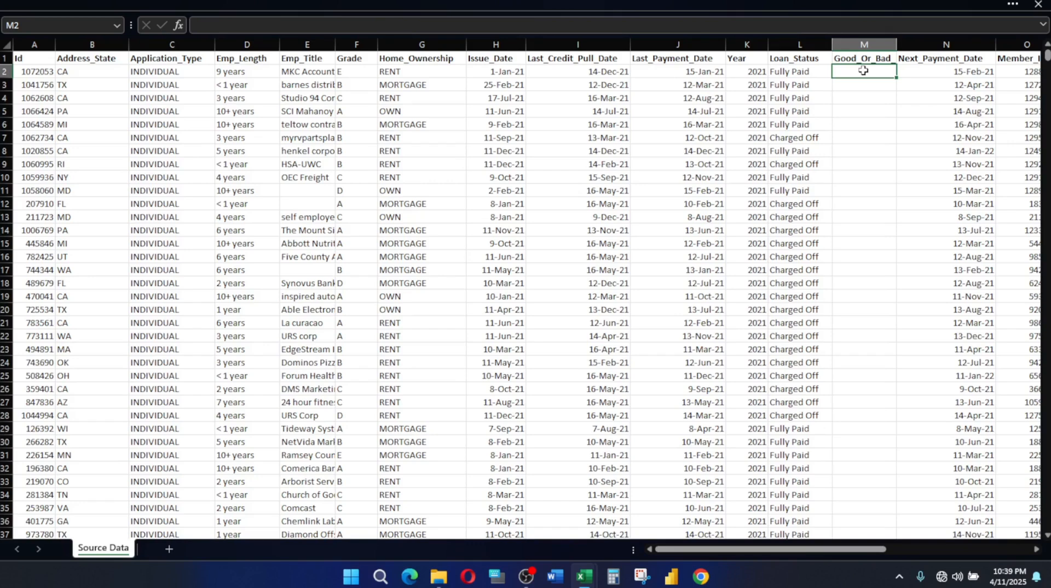
left_click(791, 73)
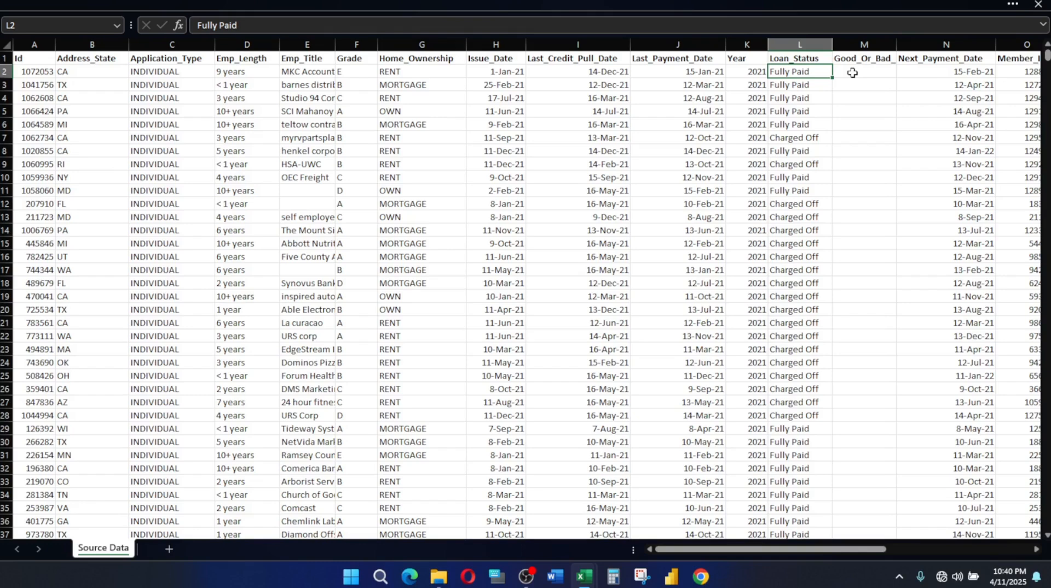
left_click(803, 205)
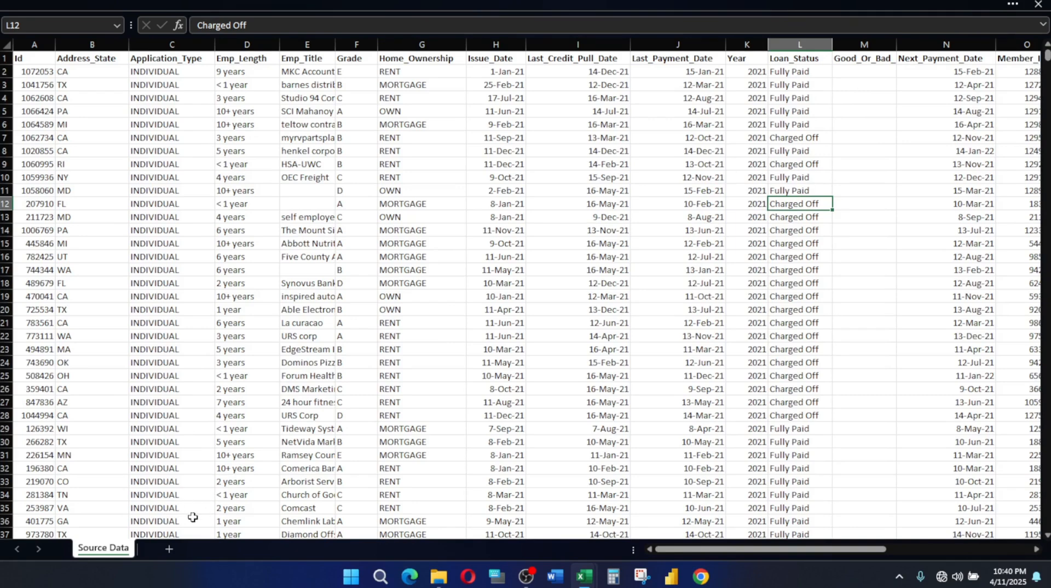
Switch to the Bank Loan Applications Data workbook and view the shape formatting options of the dashboard's header banner
mouse_move(584, 576)
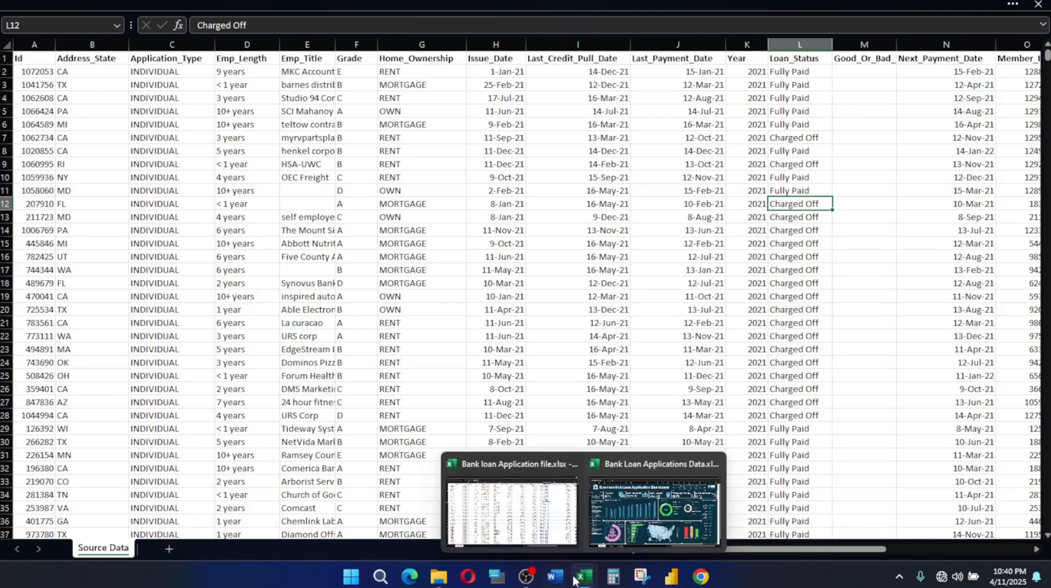
left_click(685, 504)
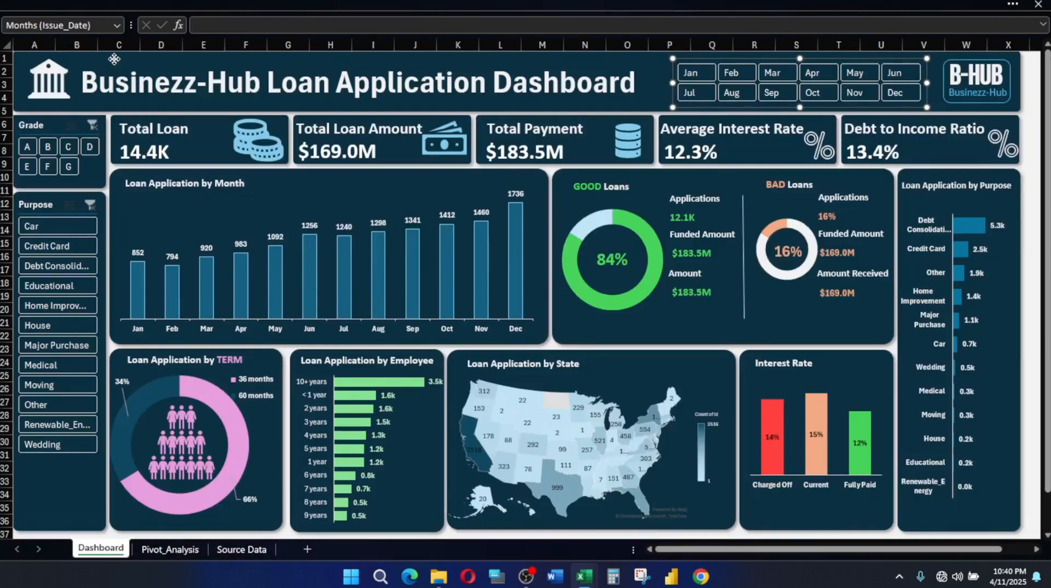
left_click(114, 58)
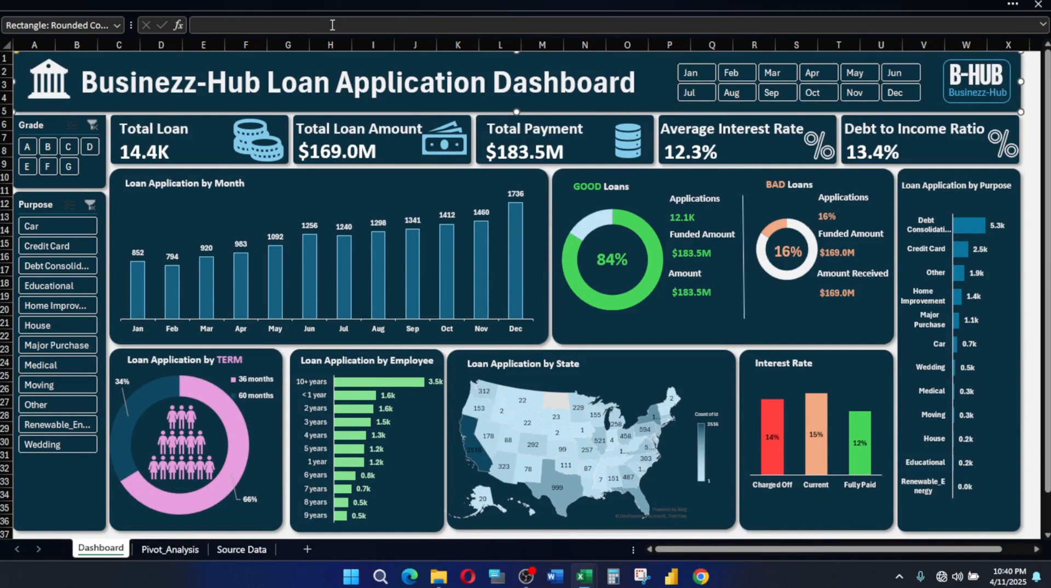
left_click(688, 4)
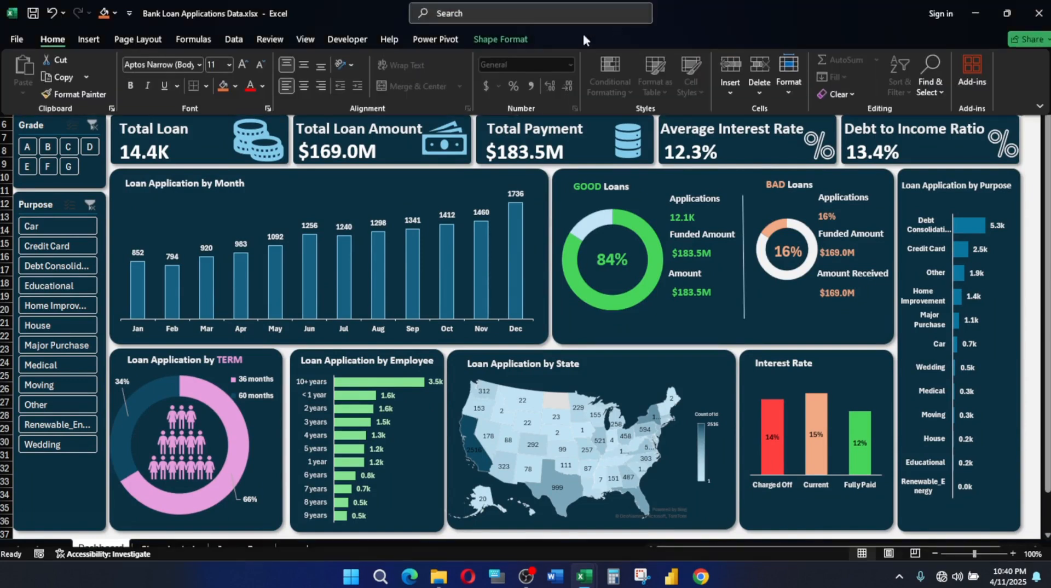
left_click(508, 38)
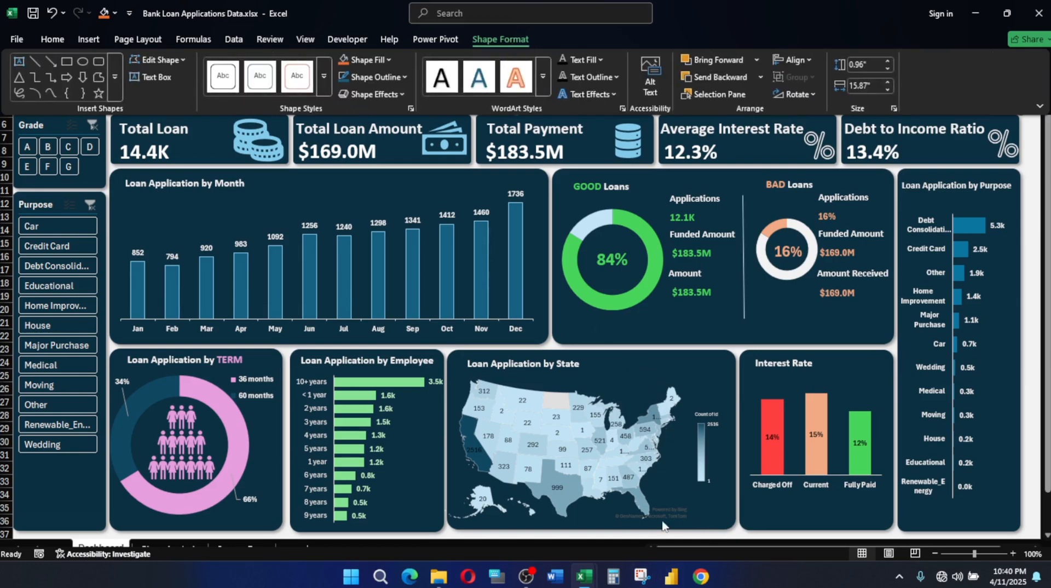
Return to the Bank loan Application file workbook and add a new sheet named DASHBOARD
mouse_move(585, 582)
left_click(507, 510)
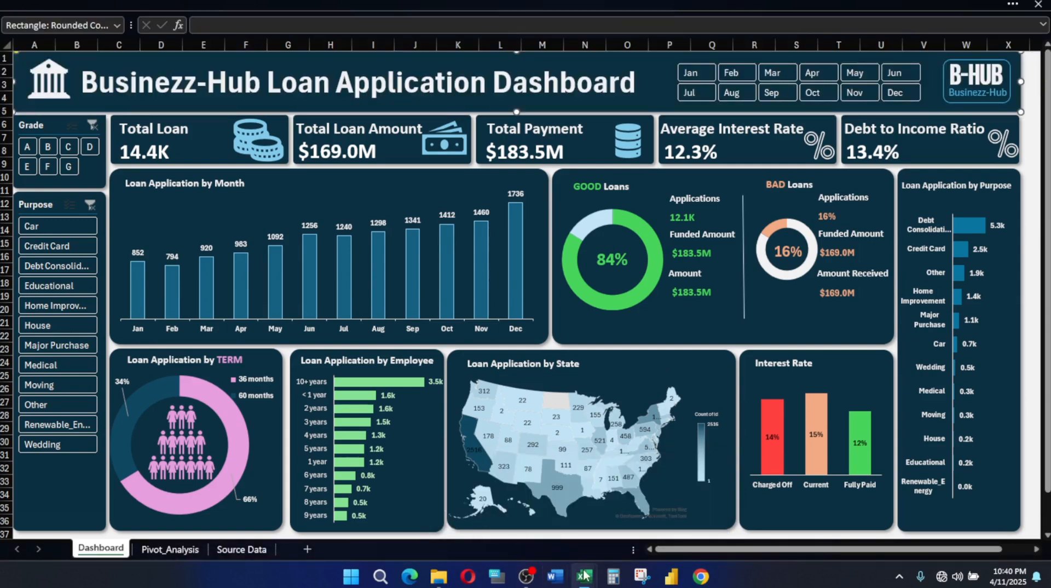
mouse_move(585, 575)
left_click(662, 501)
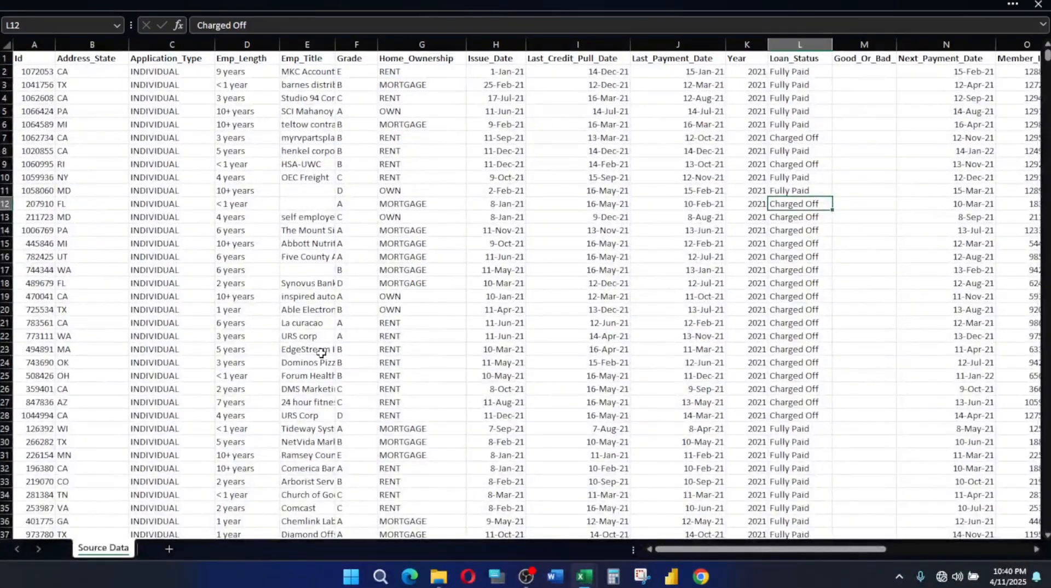
left_click(168, 550)
double_click(169, 548)
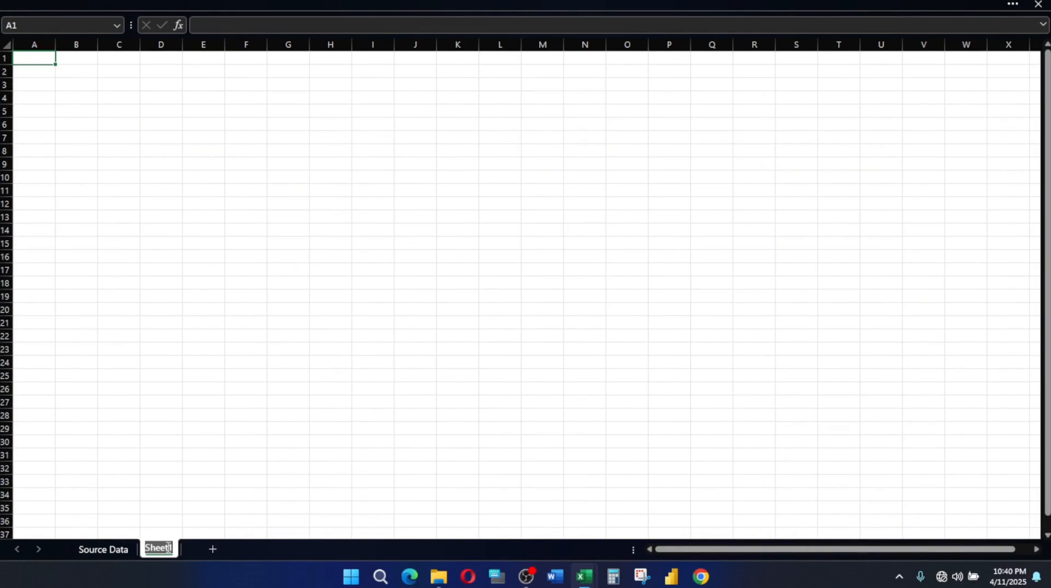
type("DASHBOARD")
key("Return")
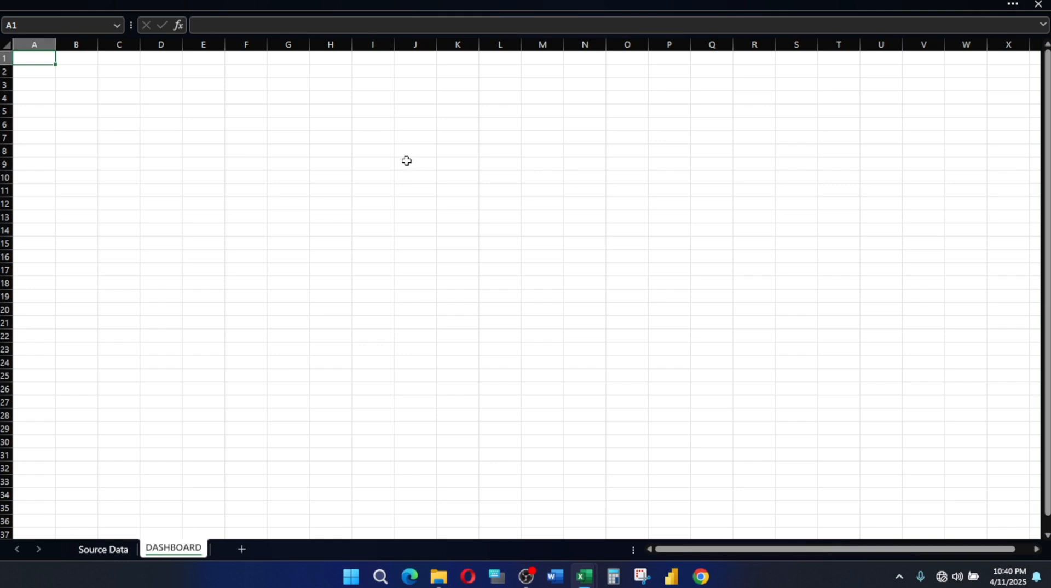
Hide the gridlines on the DASHBOARD sheet and return to the full-screen view
left_click(516, 2)
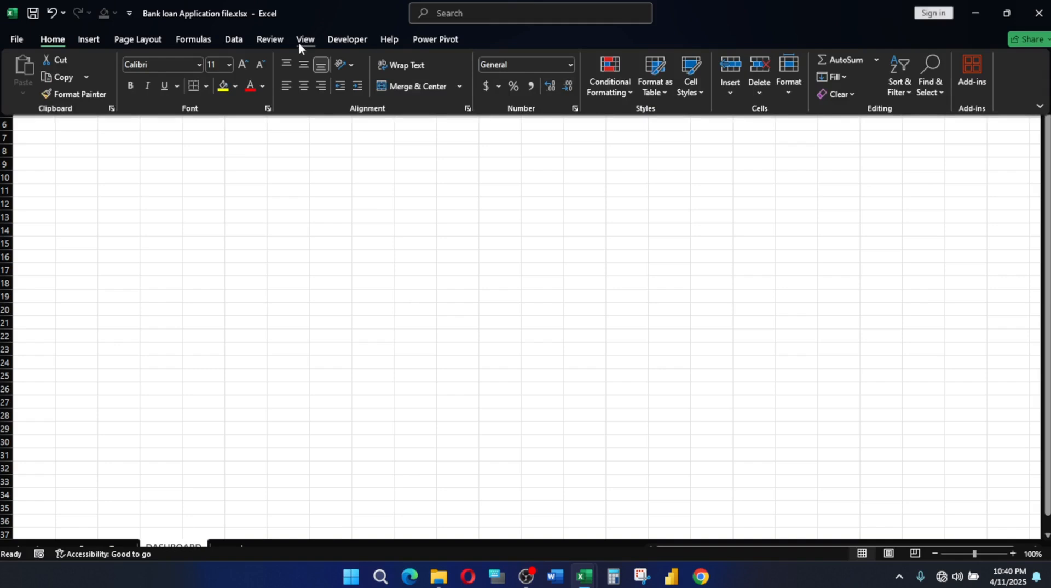
left_click(304, 40)
left_click(215, 85)
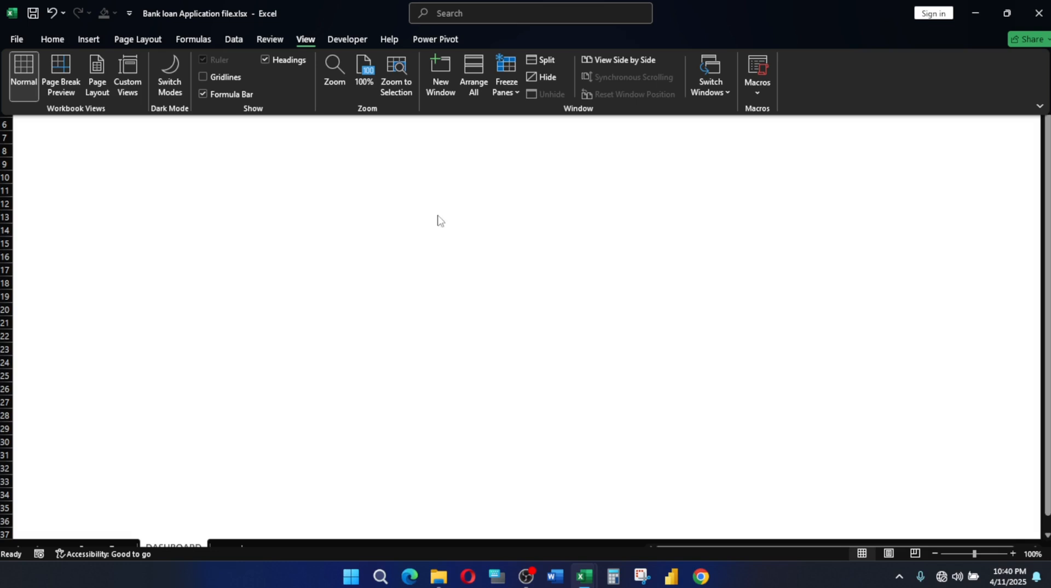
key("ctrl+shift+F1")
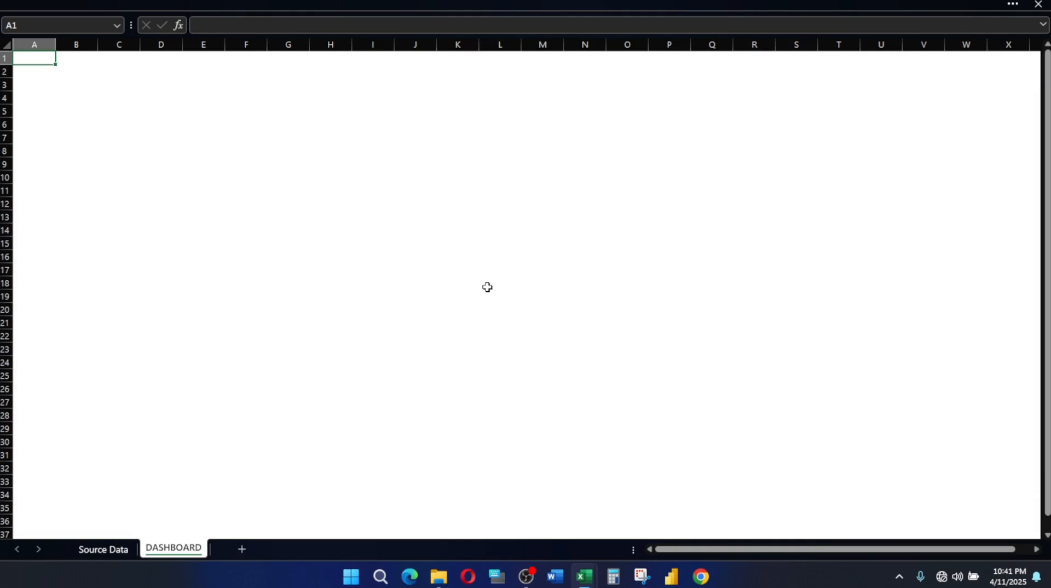
Set the ribbon to always show, and return the DASHBOARD sheet to full-screen mode
left_click(711, 3)
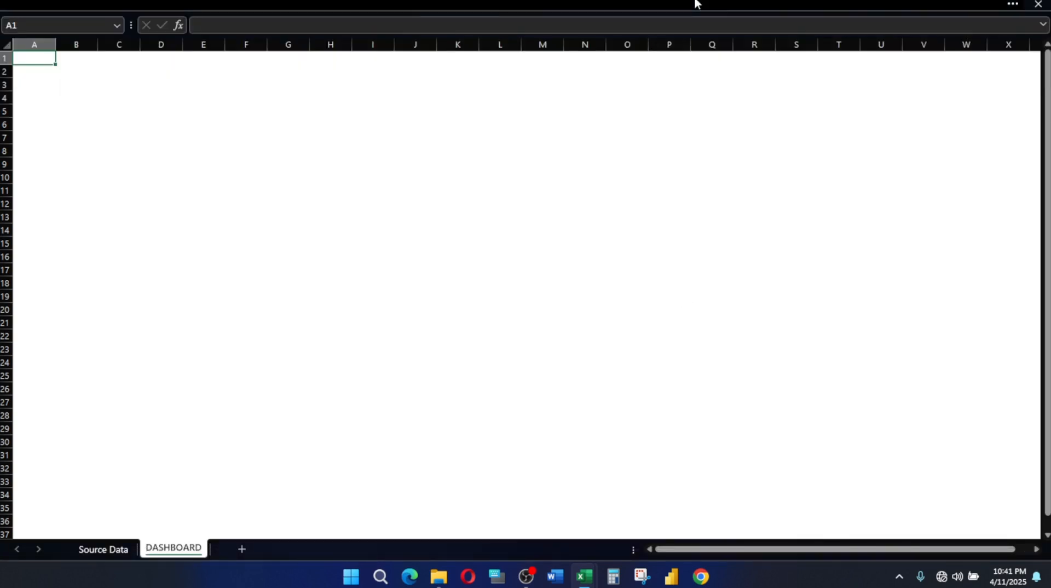
left_click(694, 3)
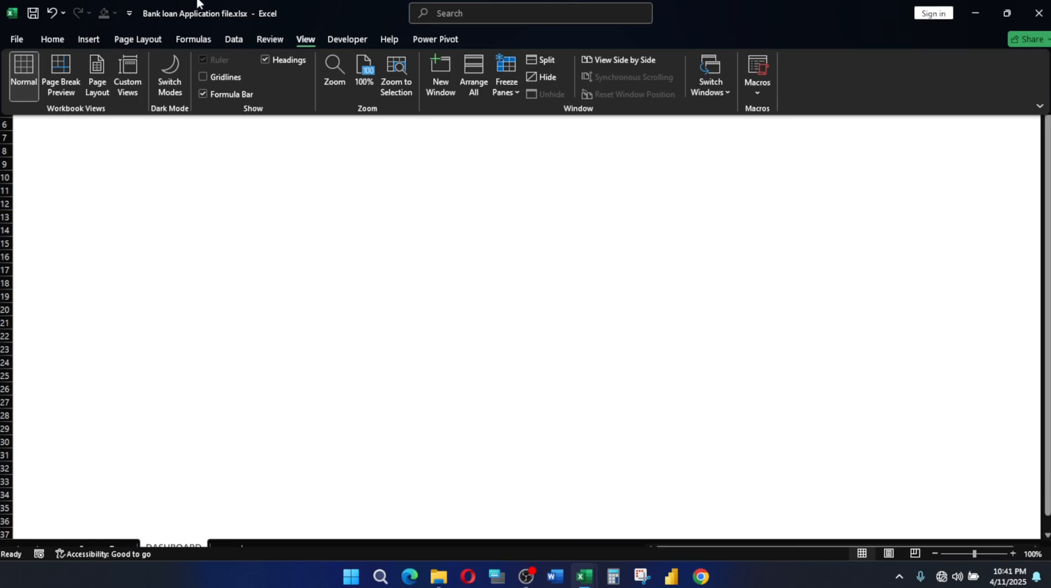
left_click(1040, 106)
left_click(968, 181)
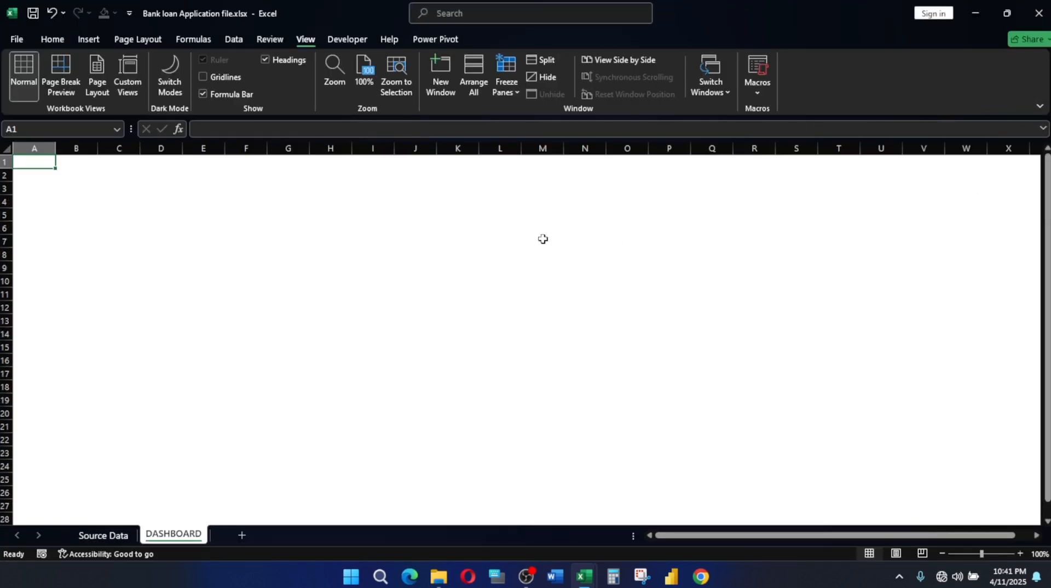
left_click(545, 268)
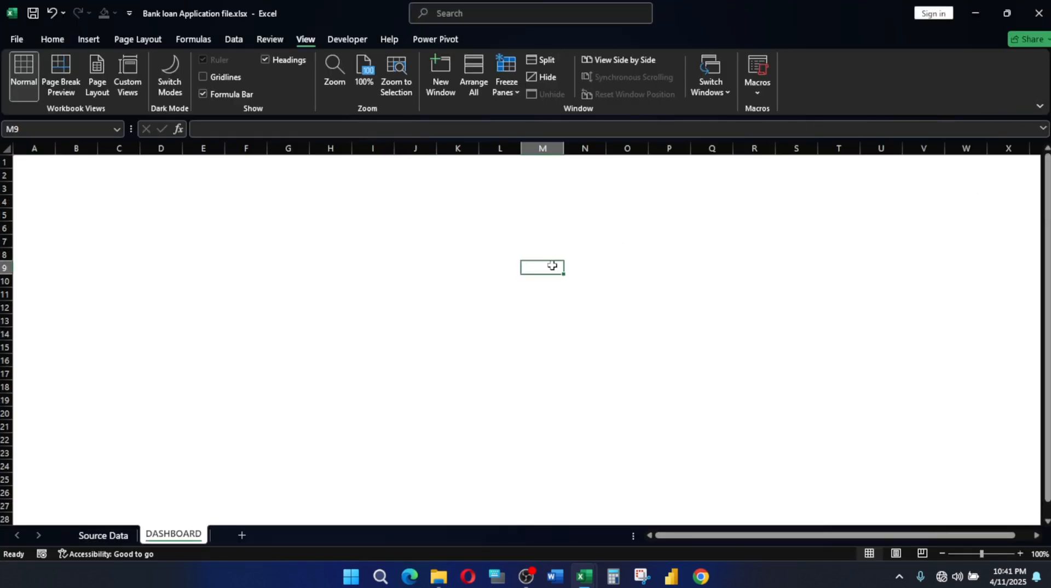
left_click(1040, 105)
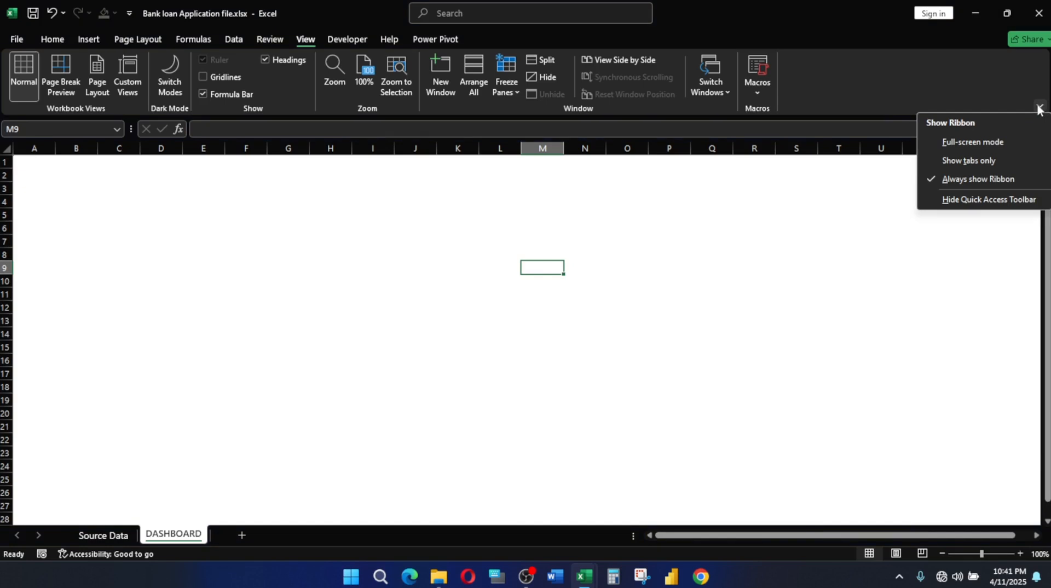
left_click(959, 144)
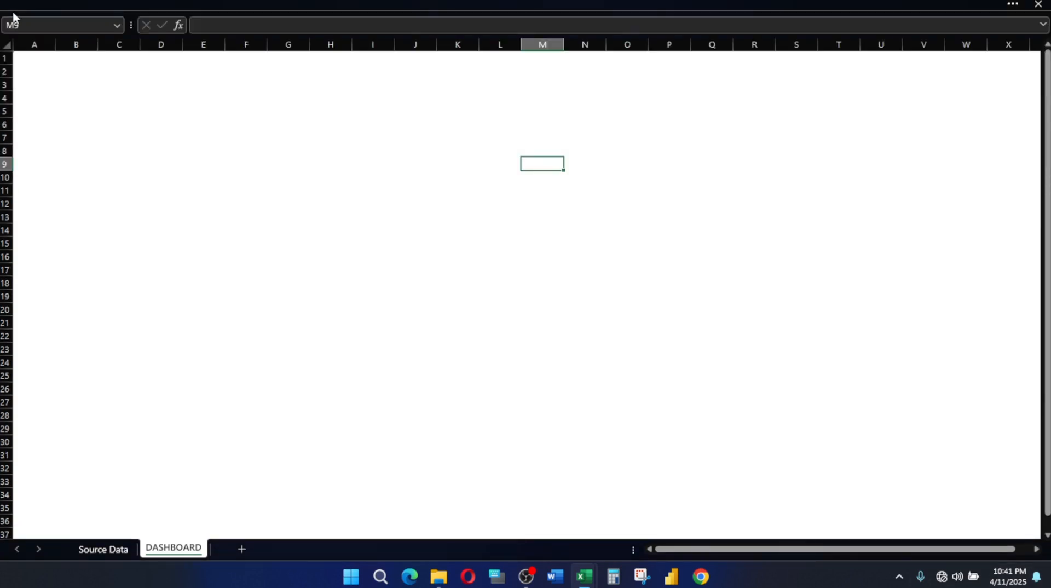
Insert a rounded rectangle about 15.7" wide and 1.21" high across columns A to X, rows 1 to 6, of the DASHBOARD sheet
left_click(434, 3)
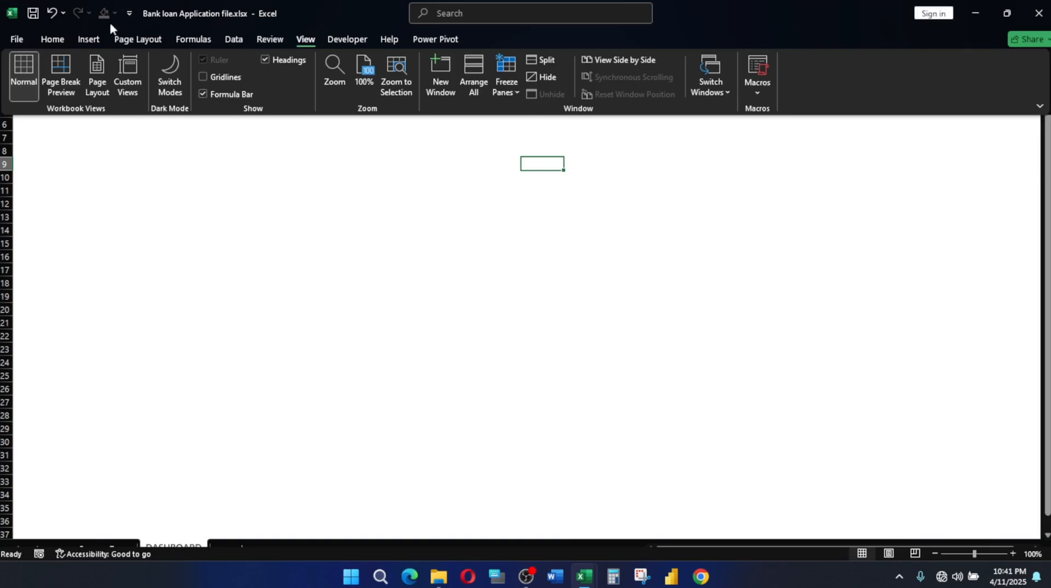
left_click(90, 40)
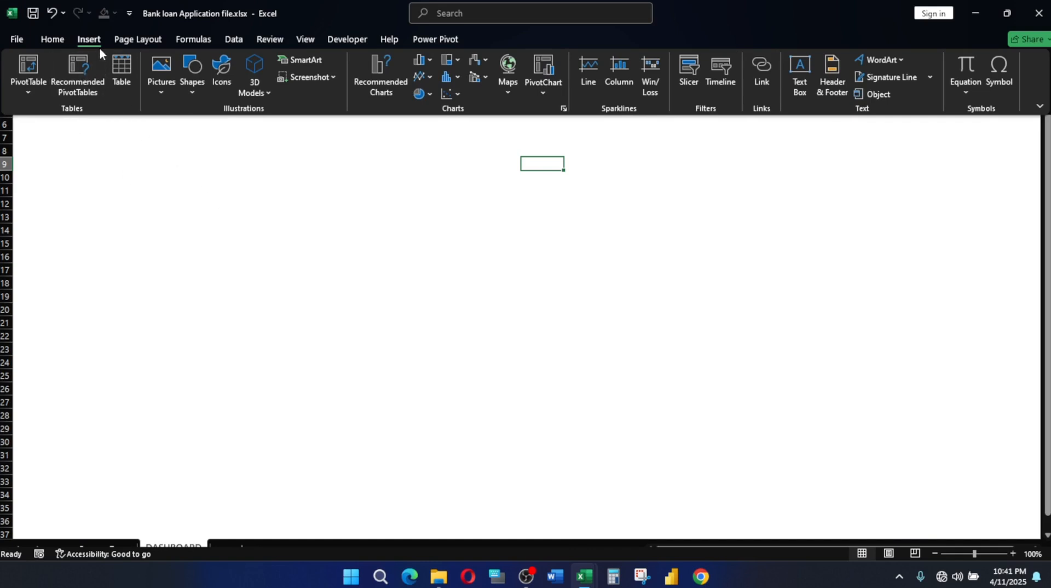
left_click(192, 95)
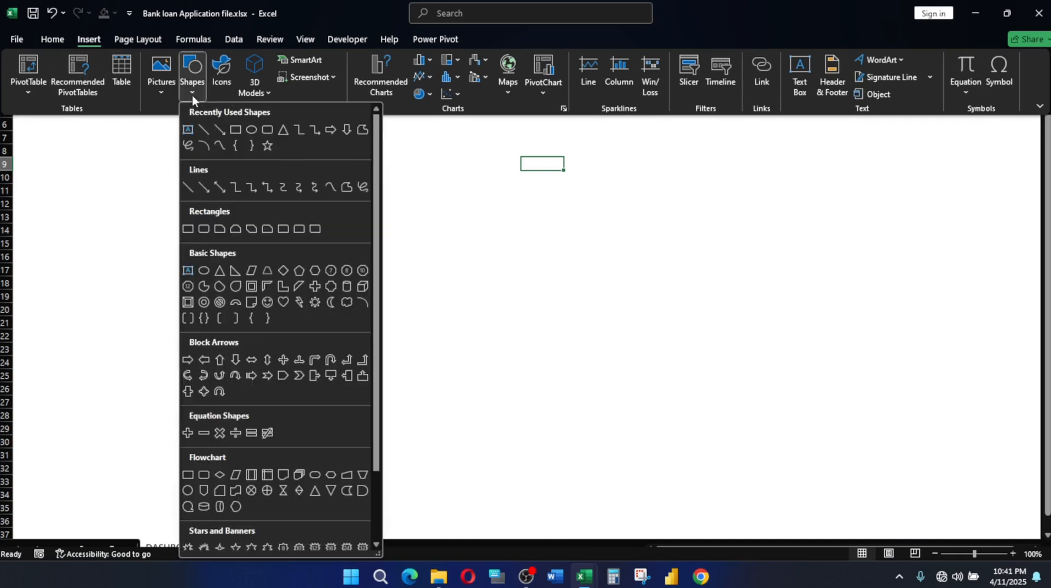
left_click(269, 129)
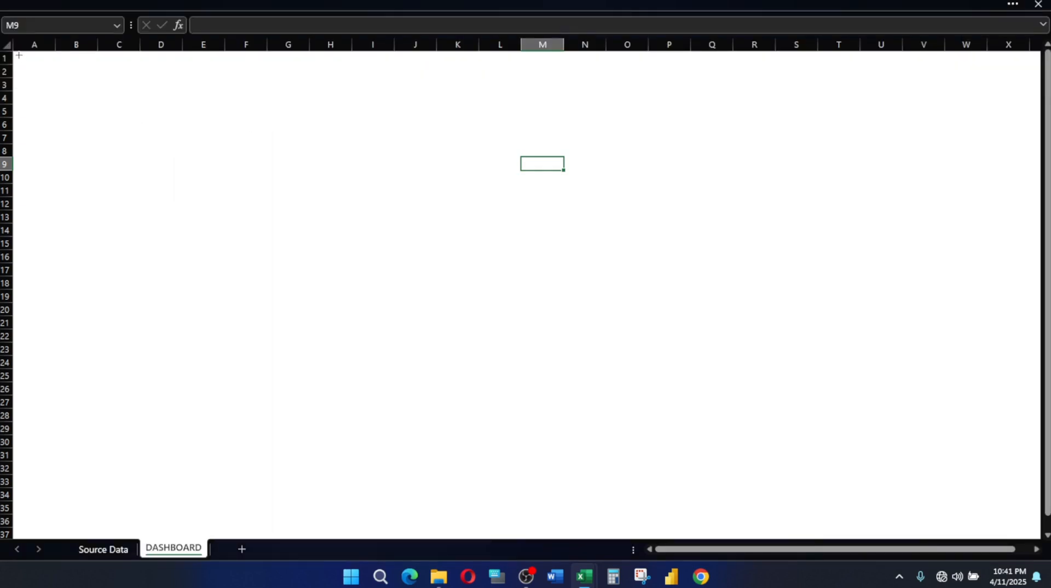
left_click_drag(19, 56, 1016, 130)
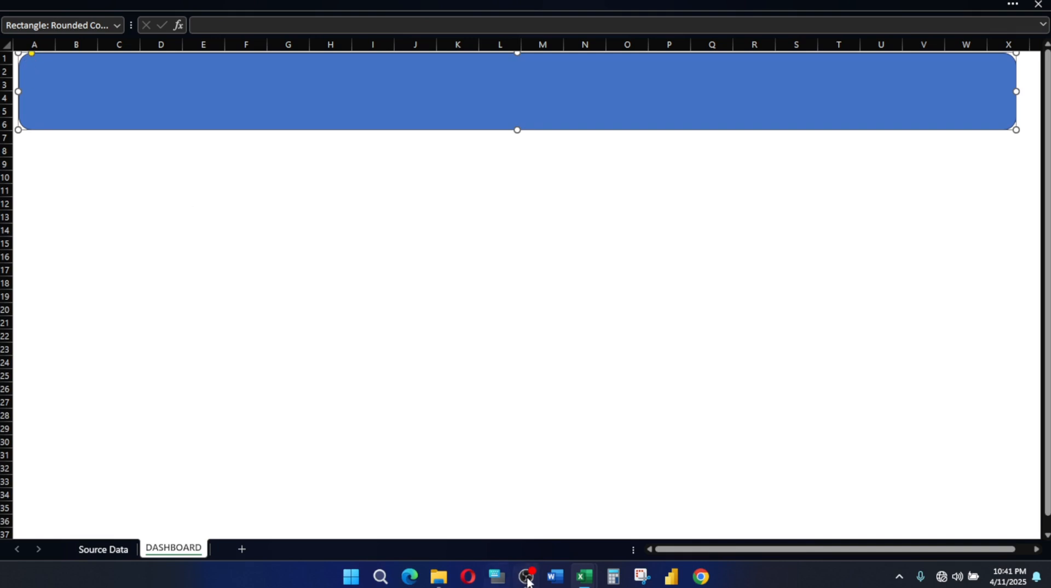
Switch to the Bank Loan Applications Data workbook and check the width of its header banner
mouse_move(580, 583)
left_click(664, 529)
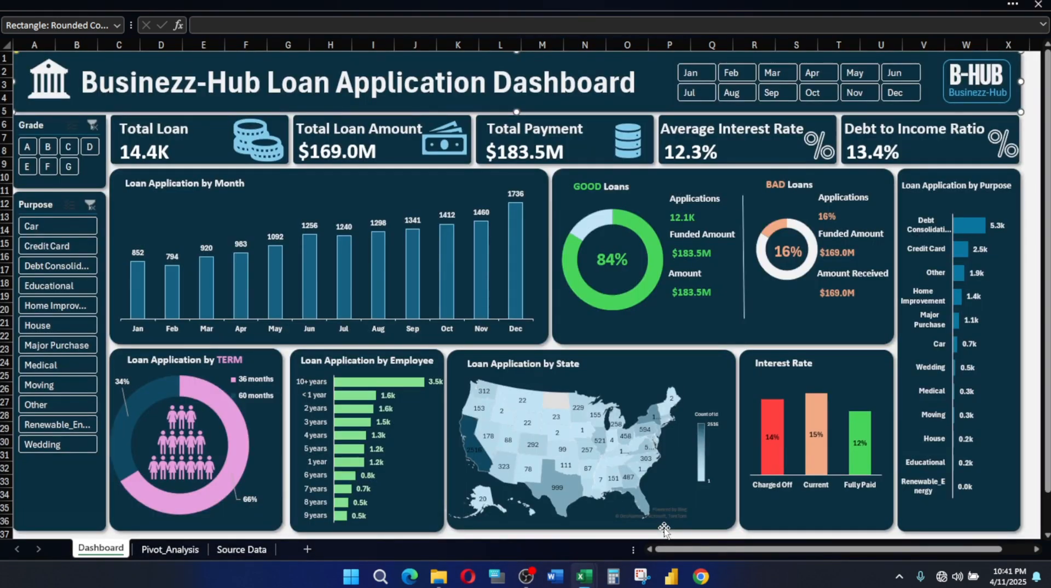
left_click(688, 3)
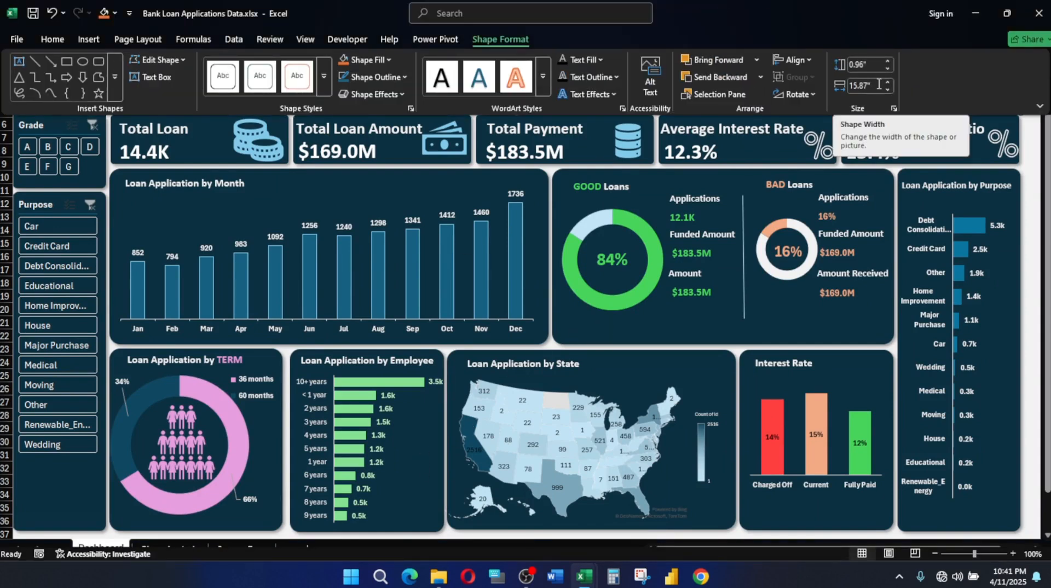
left_click(879, 85)
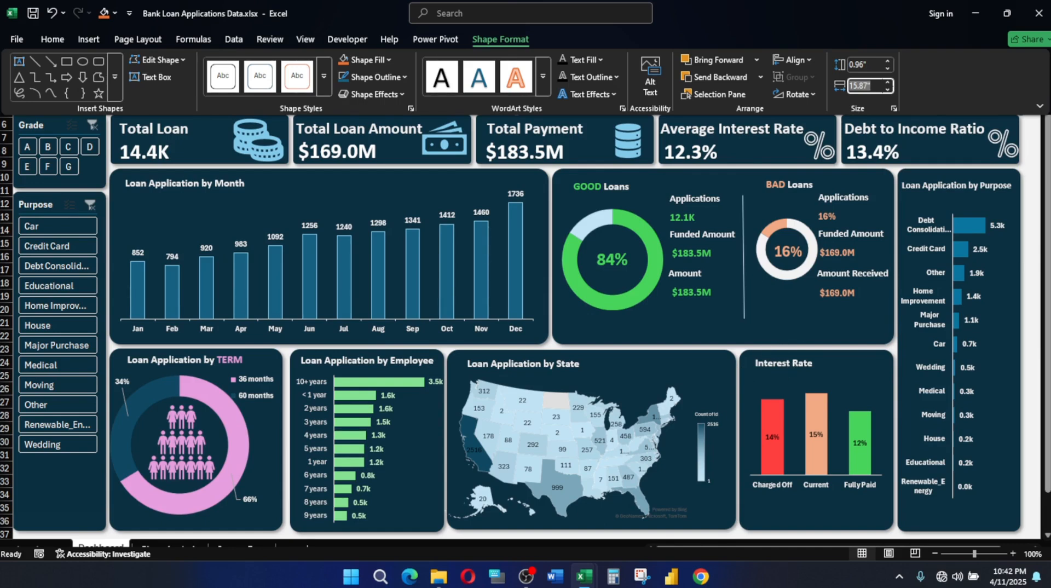
mouse_move(584, 576)
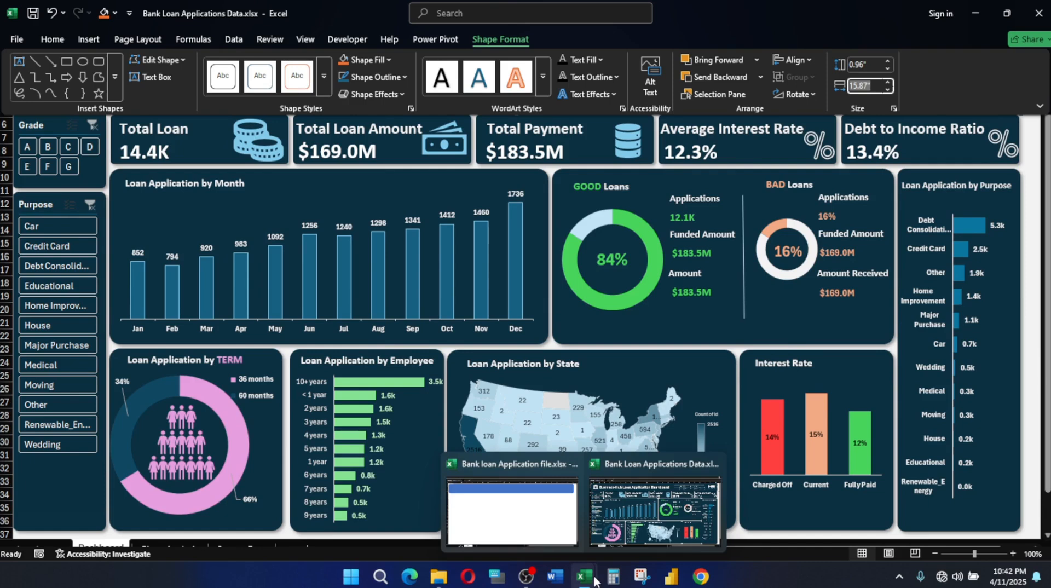
left_click(551, 511)
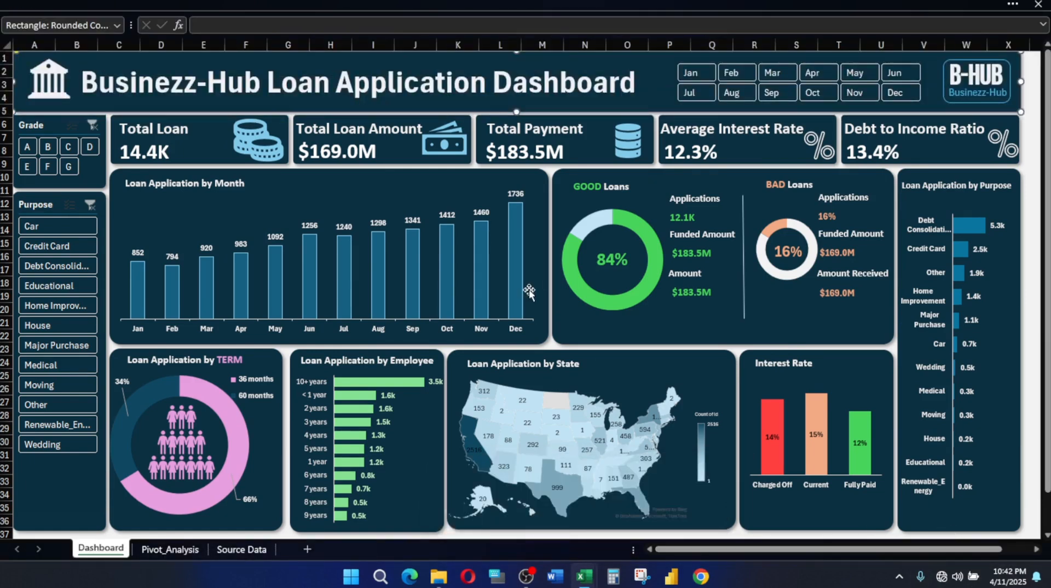
Set the new rectangle's width to 15.87" in the Bank loan Application file workbook and return to the full-screen view
left_click(742, 2)
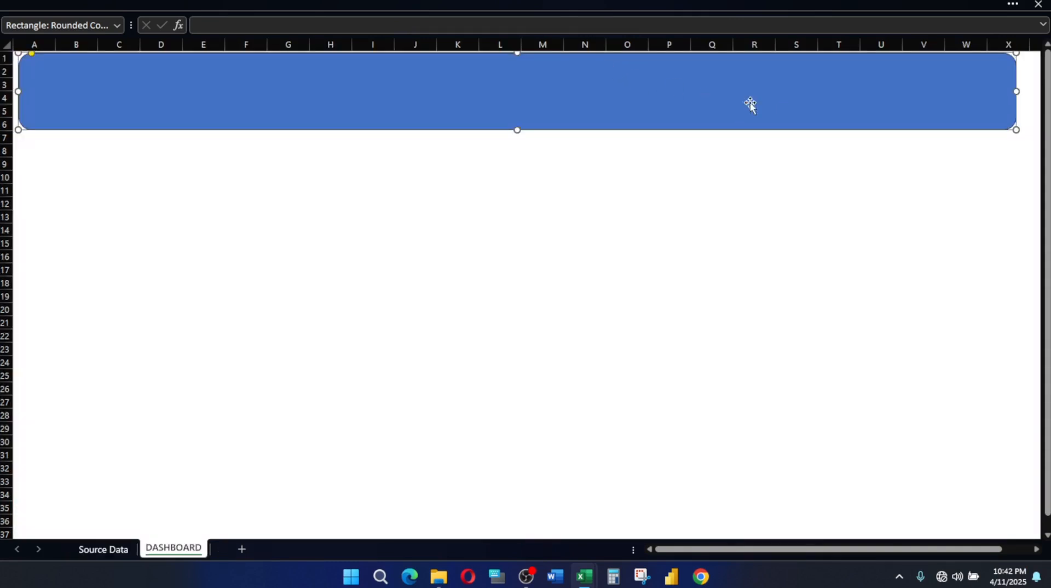
left_click(717, 3)
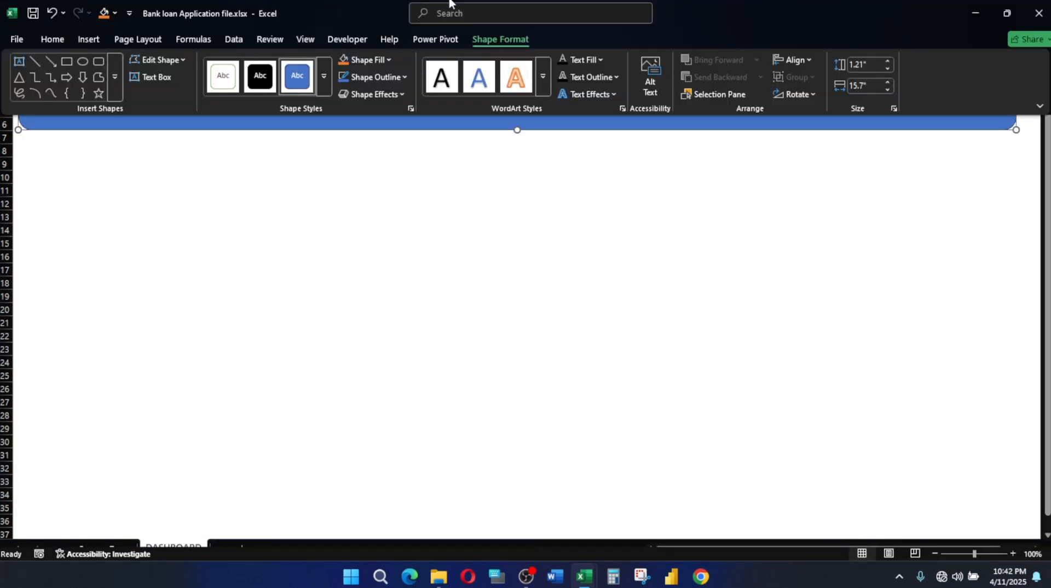
left_click(869, 86)
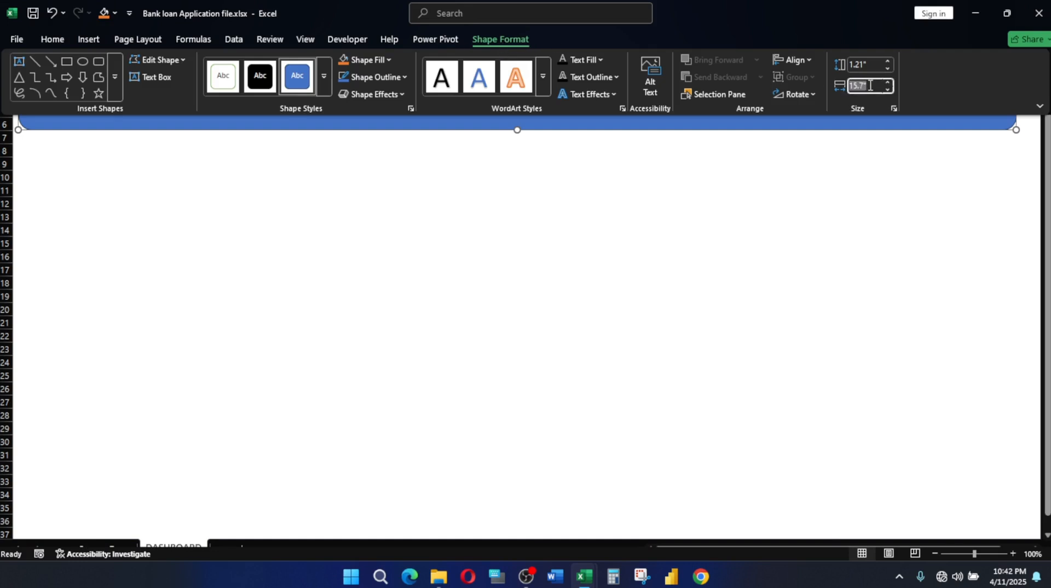
type("15.87")
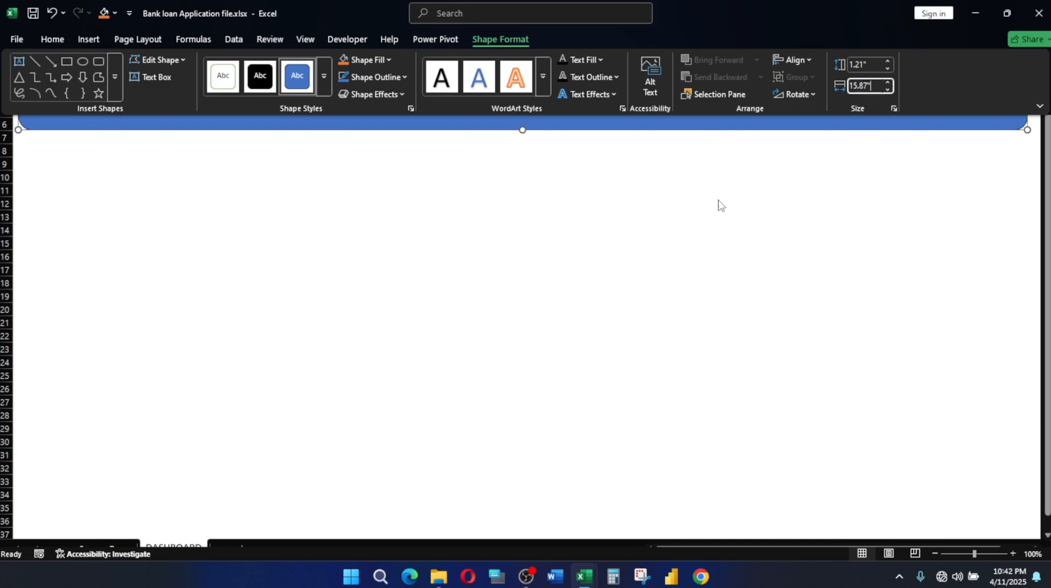
key("ctrl+shift+F1")
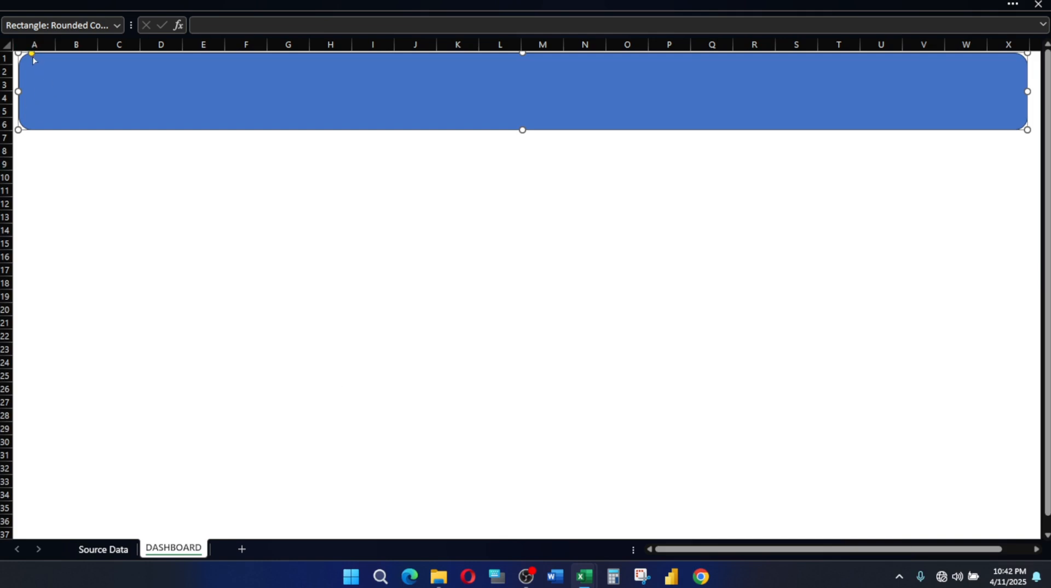
Square off the rectangle's rounded corners and align it with the top-left corner of the sheet at cell A1
left_click_drag(32, 54, 25, 60)
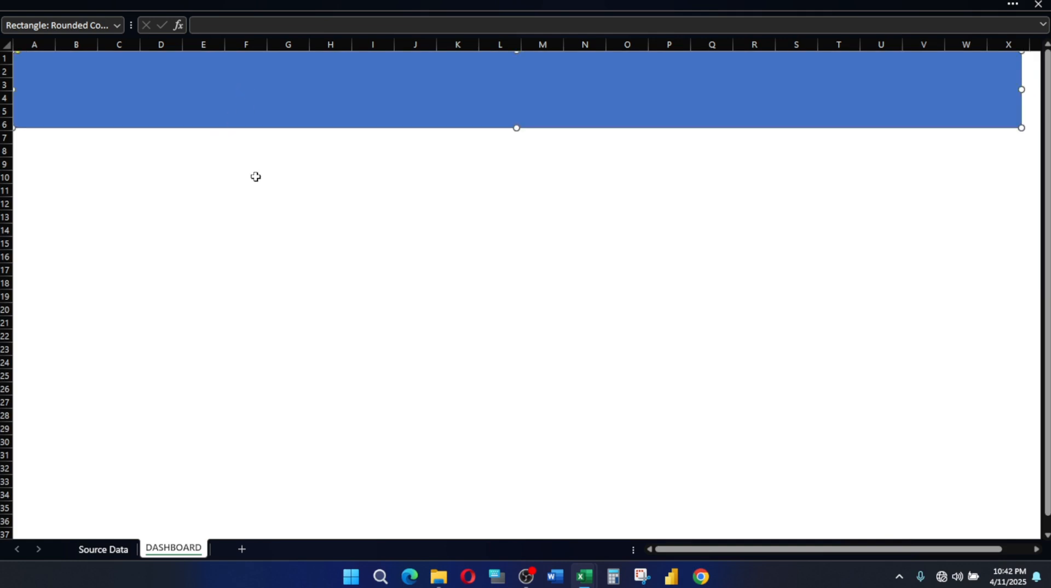
left_click(280, 214)
left_click(386, 81)
Check the header banner's height in the Bank Loan Applications Data workbook
mouse_move(584, 576)
left_click(635, 510)
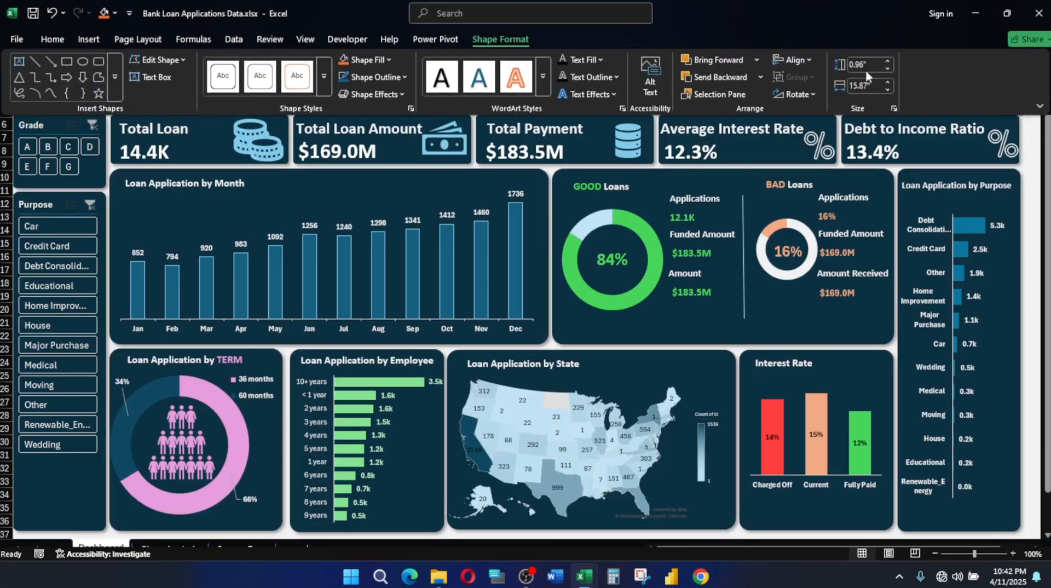
left_click(873, 66)
double_click(875, 66)
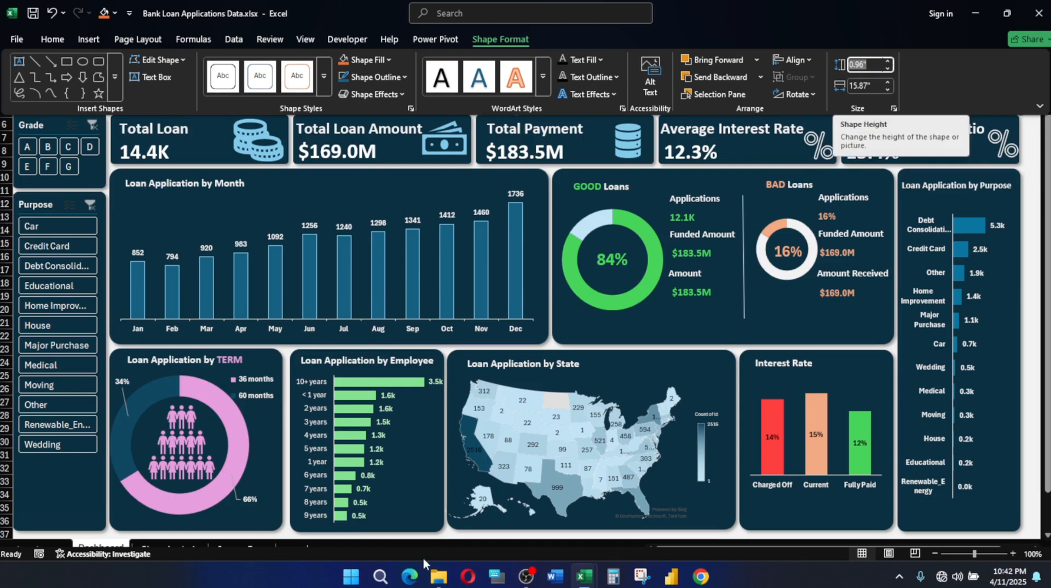
mouse_move(590, 580)
left_click(655, 512)
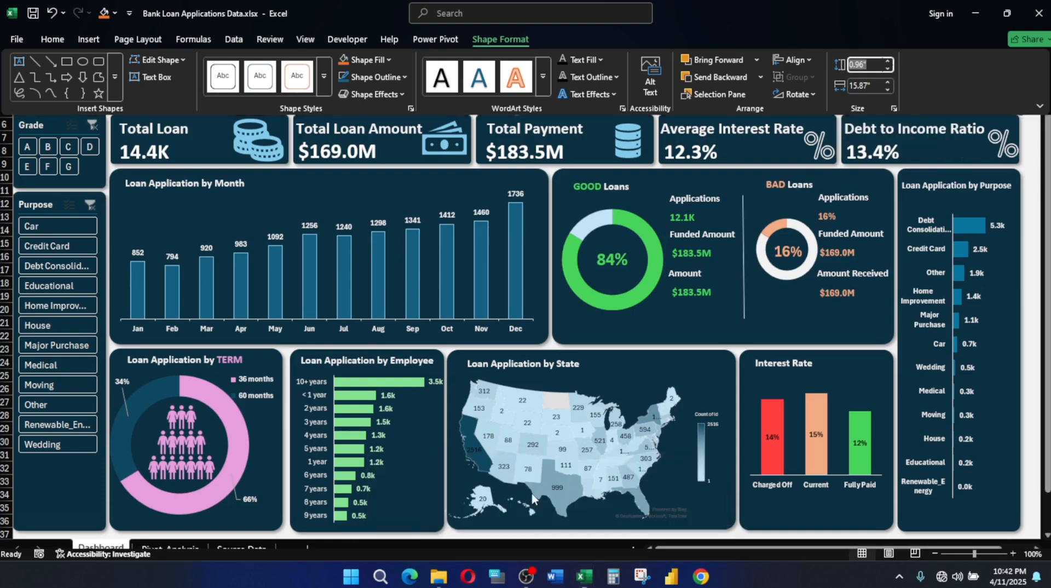
left_click(552, 4)
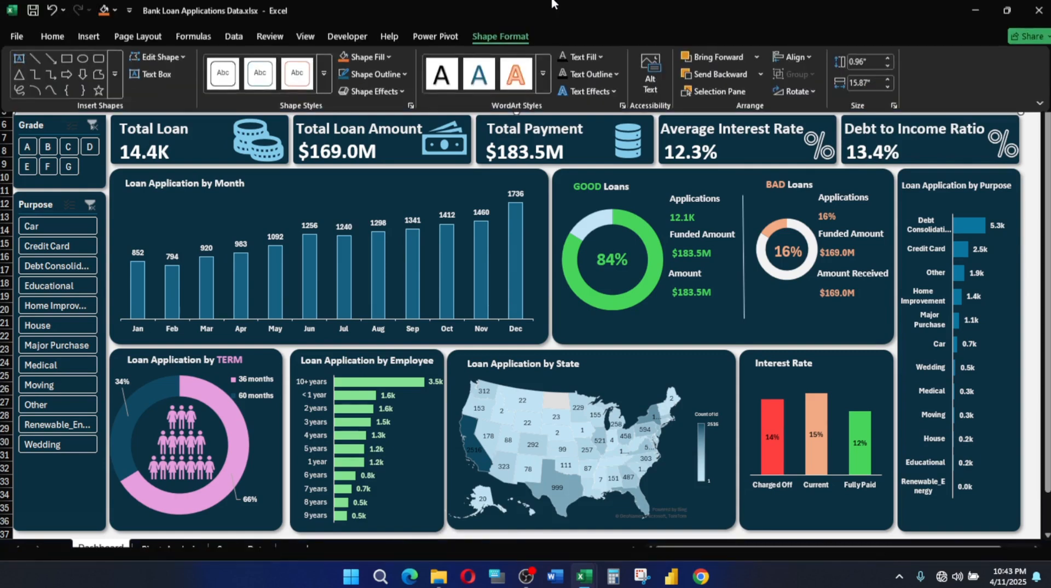
left_click(859, 65)
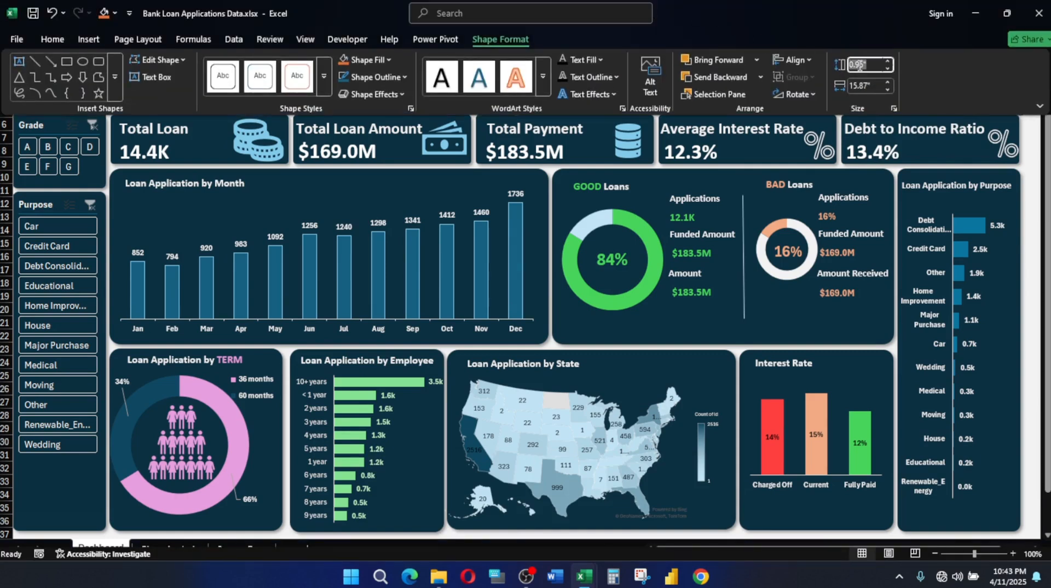
Return to the Bank loan Application file workbook and set the header rectangle's height to 0.96"
key("Right")
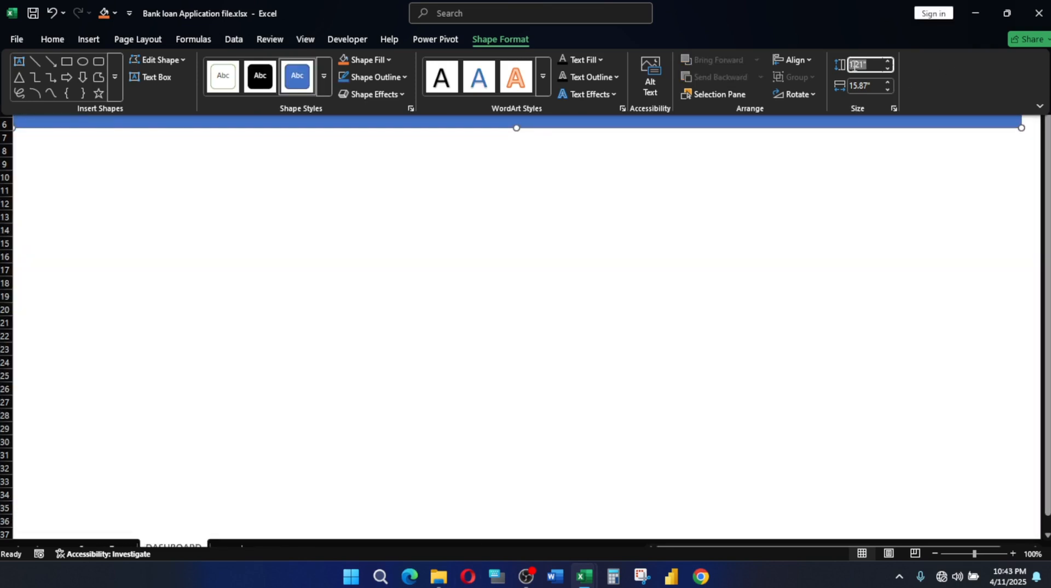
type("0.06")
key("Return")
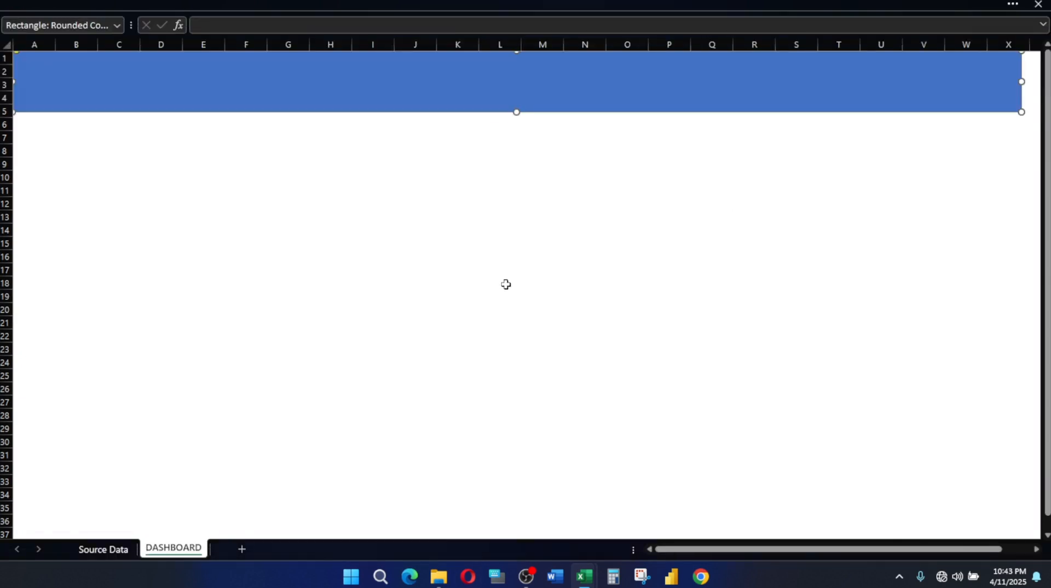
left_click(529, 286)
Fill the header rectangle with the recently used dark teal colour, remove its outline, and return to the full-screen view
left_click(640, 83)
left_click(644, 3)
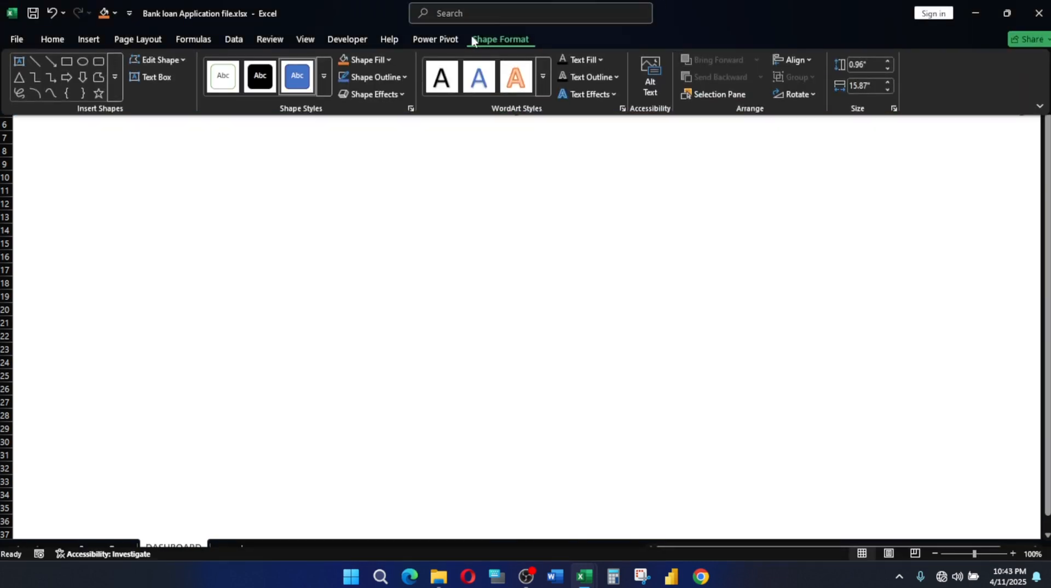
left_click(389, 60)
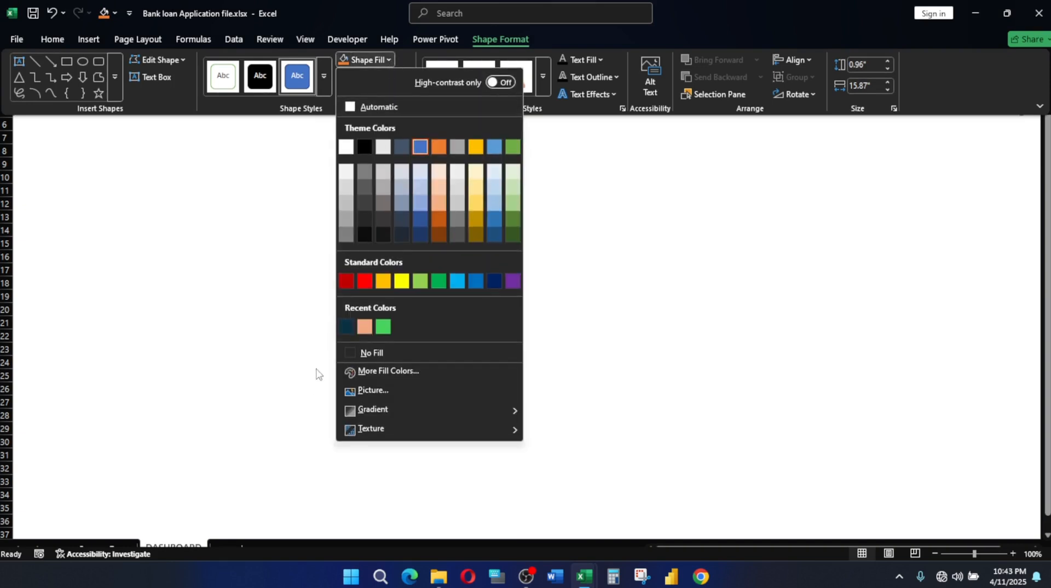
left_click(350, 327)
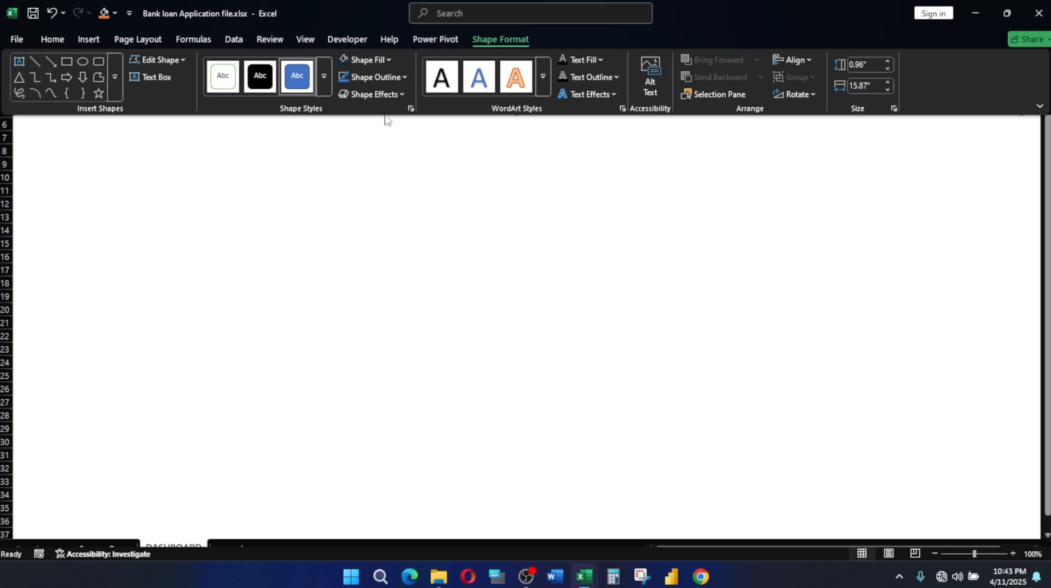
left_click(408, 77)
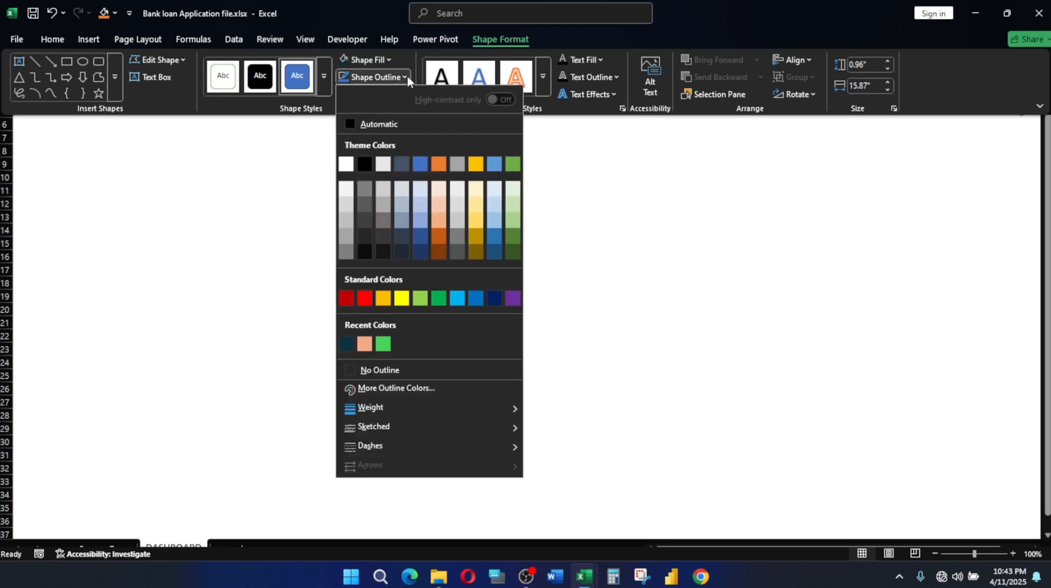
left_click(374, 369)
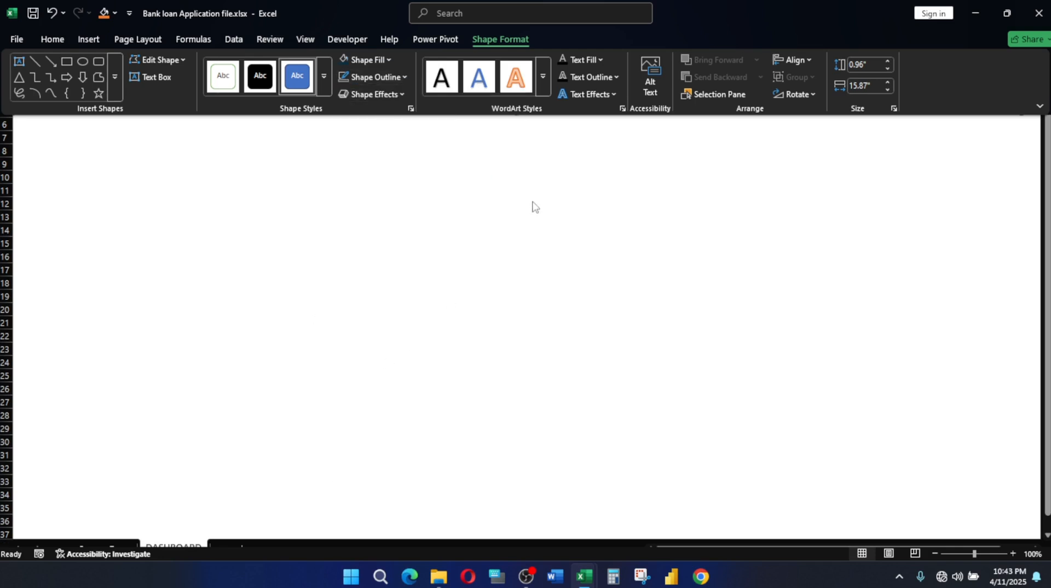
key("ctrl+shift+F1")
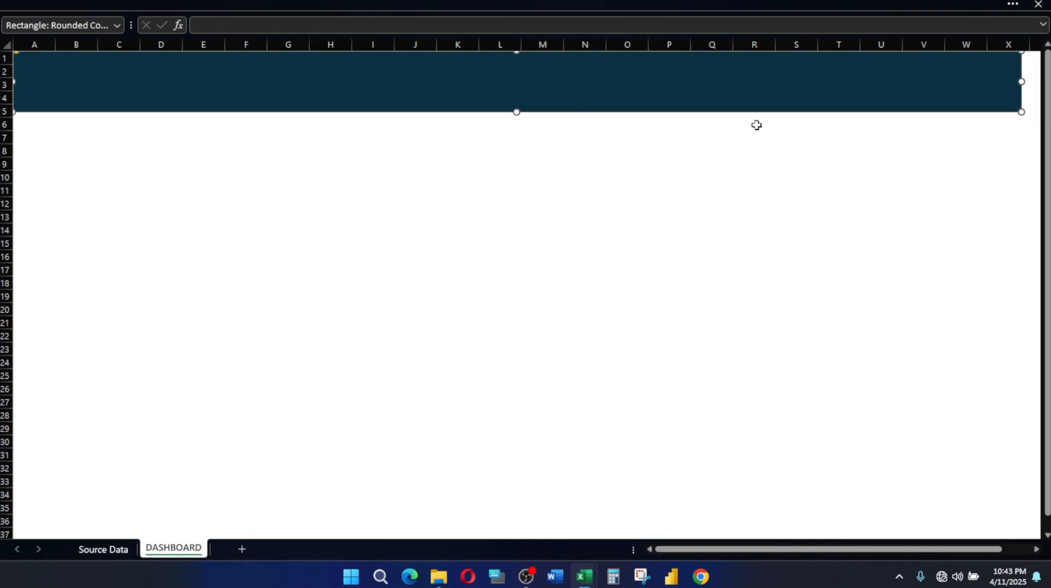
Check the height and width of the Grade panel's background rectangle in the Bank Loan Applications Data workbook
left_click(616, 189)
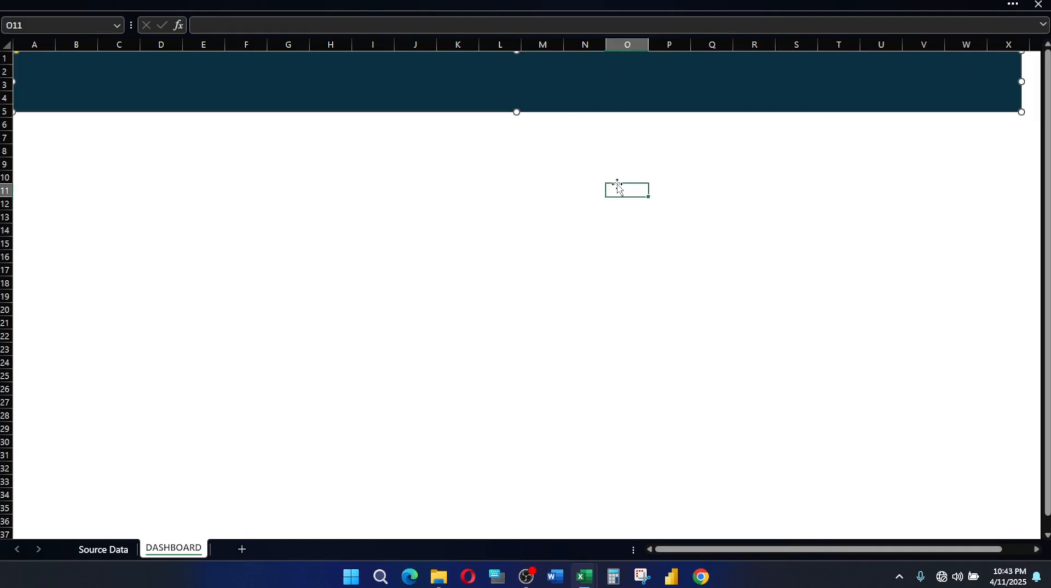
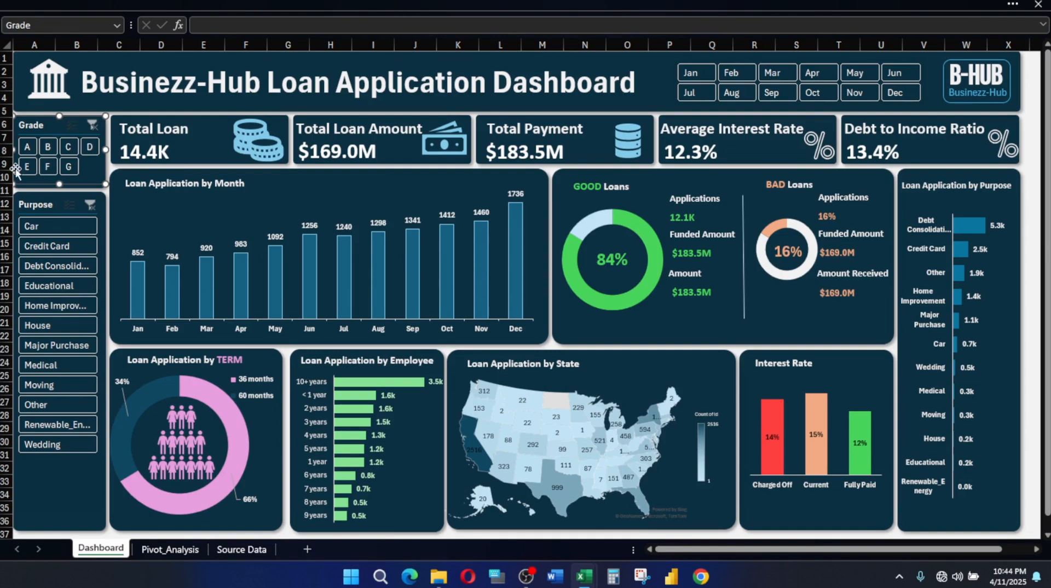
left_click(41, 266)
left_click(548, 4)
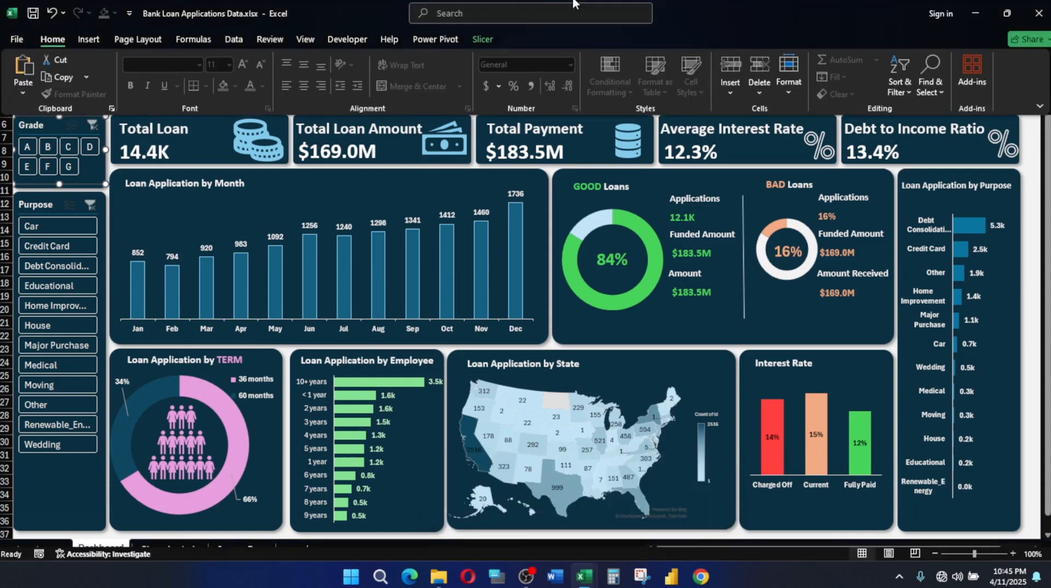
left_click(875, 85)
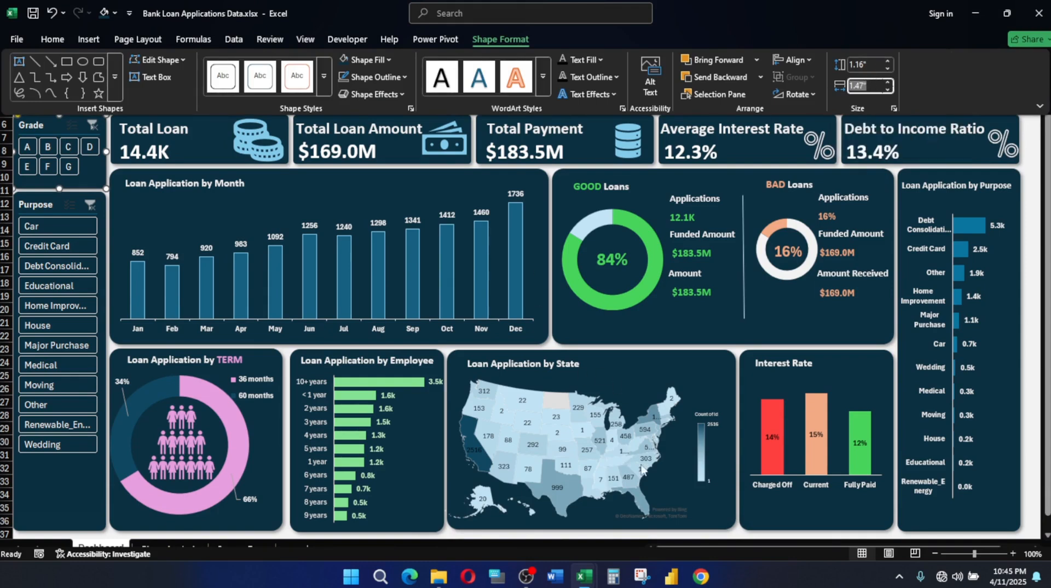
Return to the Bank loan Application file workbook, duplicate the header banner and shrink the copy to about 1.6" wide directly below it at column A
mouse_move(584, 576)
left_click(548, 504)
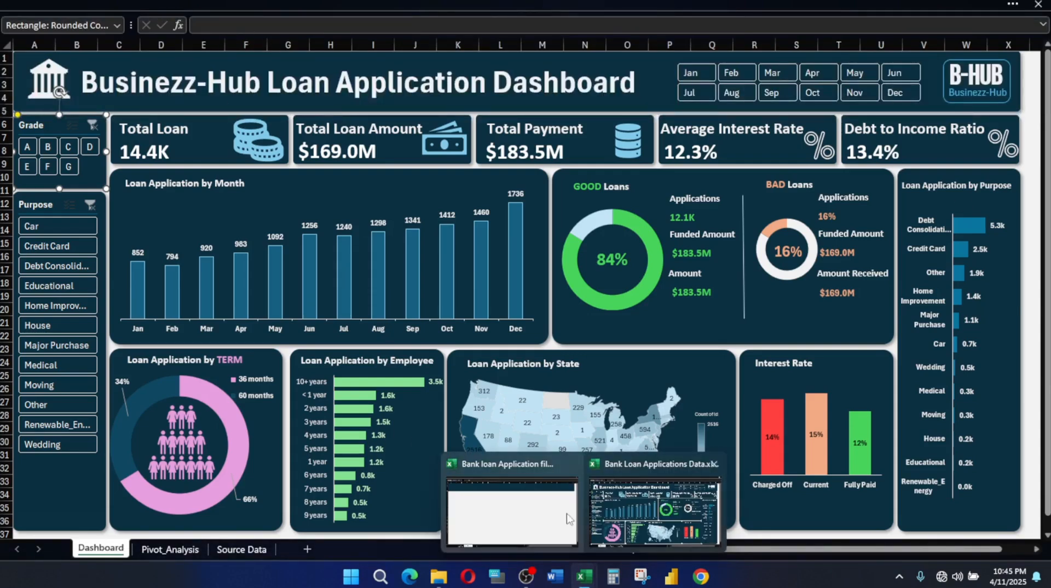
left_click(493, 500)
left_click(159, 256)
left_click(74, 96)
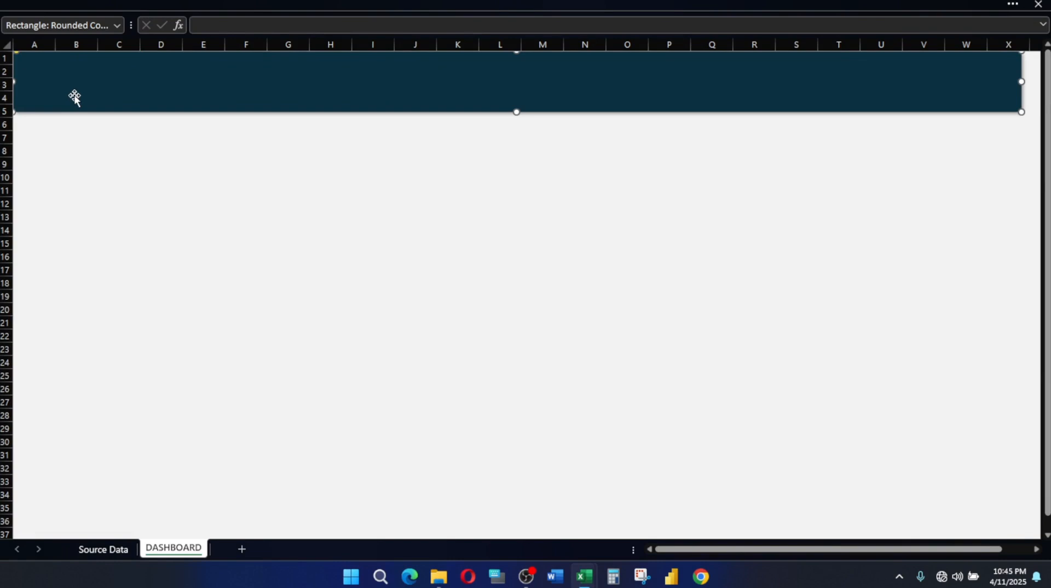
left_click_drag(75, 97, 368, 164)
left_click_drag(1022, 148, 113, 141)
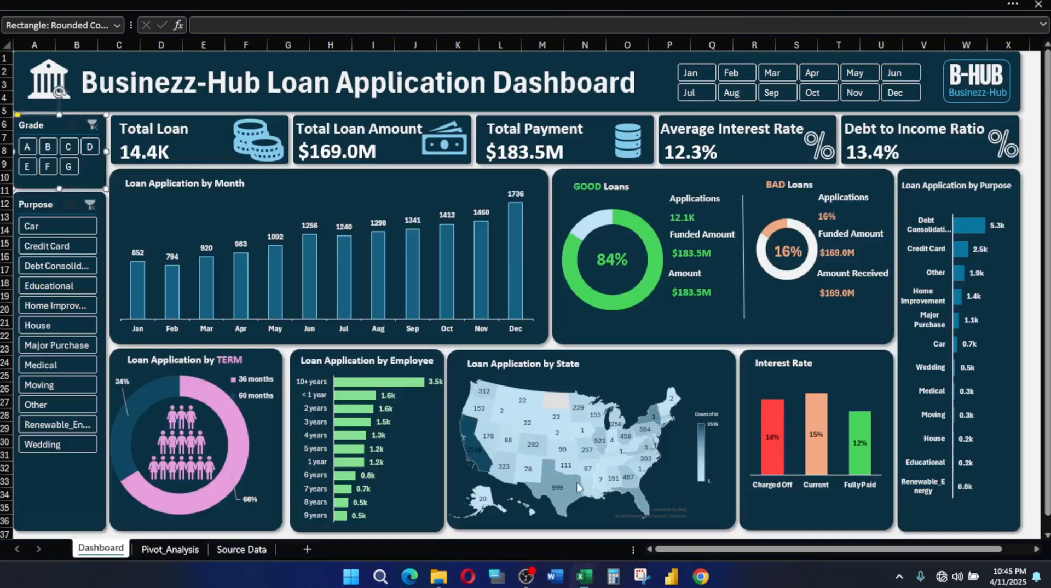
Recheck the Grade panel's size in the Bank Loan Applications Data workbook and return to the Bank loan Application file workbook
left_click(558, 3)
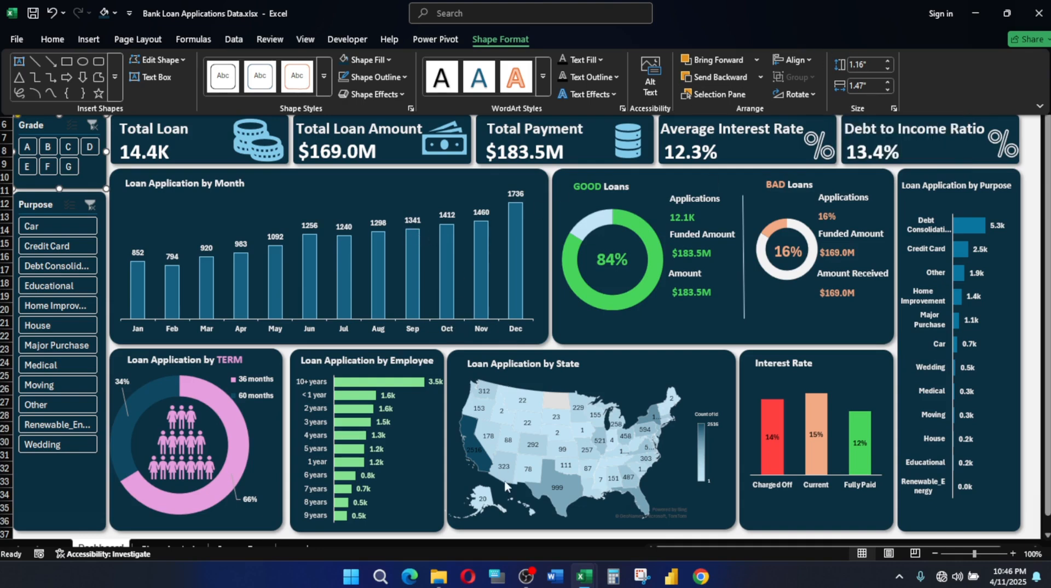
left_click(582, 580)
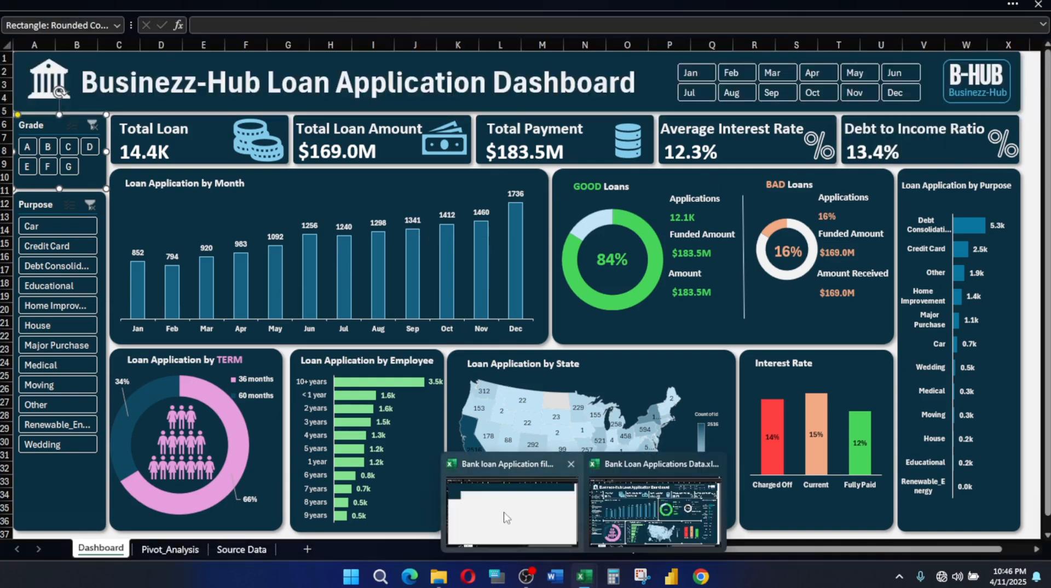
left_click(505, 520)
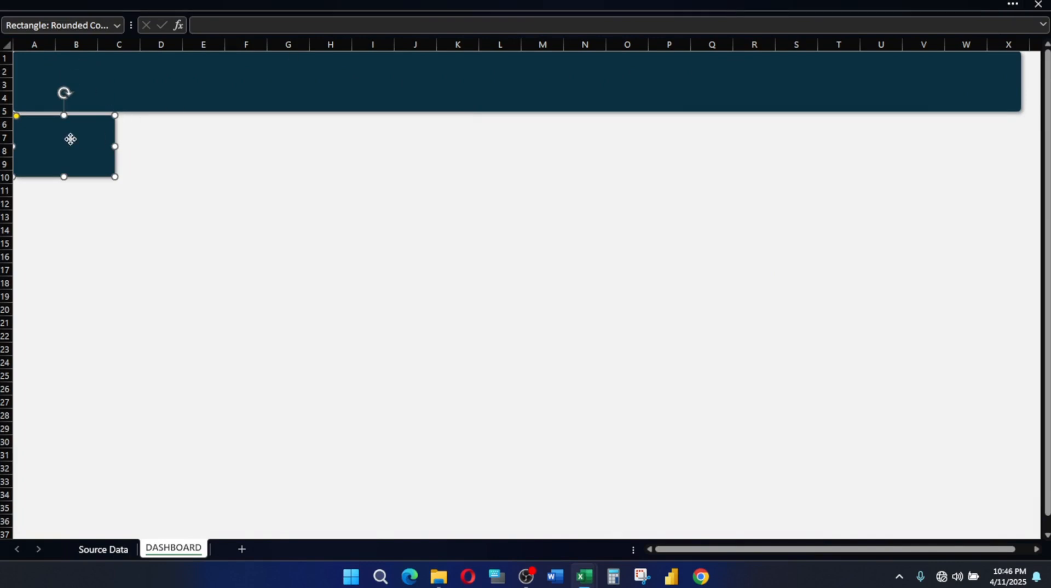
Resize the small panel below the header banner to 1.16" high and 1.47" wide, and restore the full-screen view
left_click(489, 3)
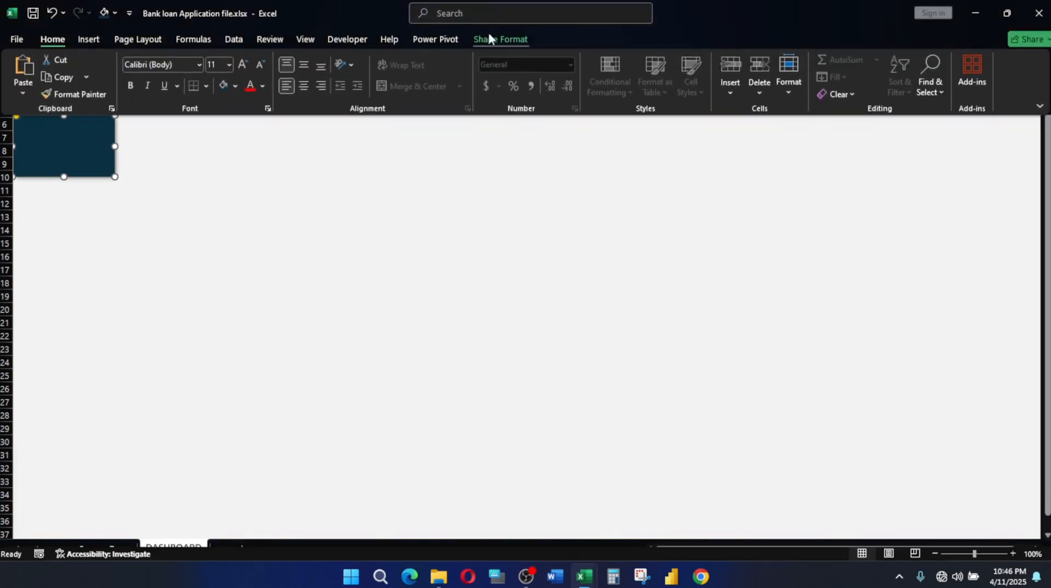
left_click(497, 36)
left_click(871, 61)
type("1.16")
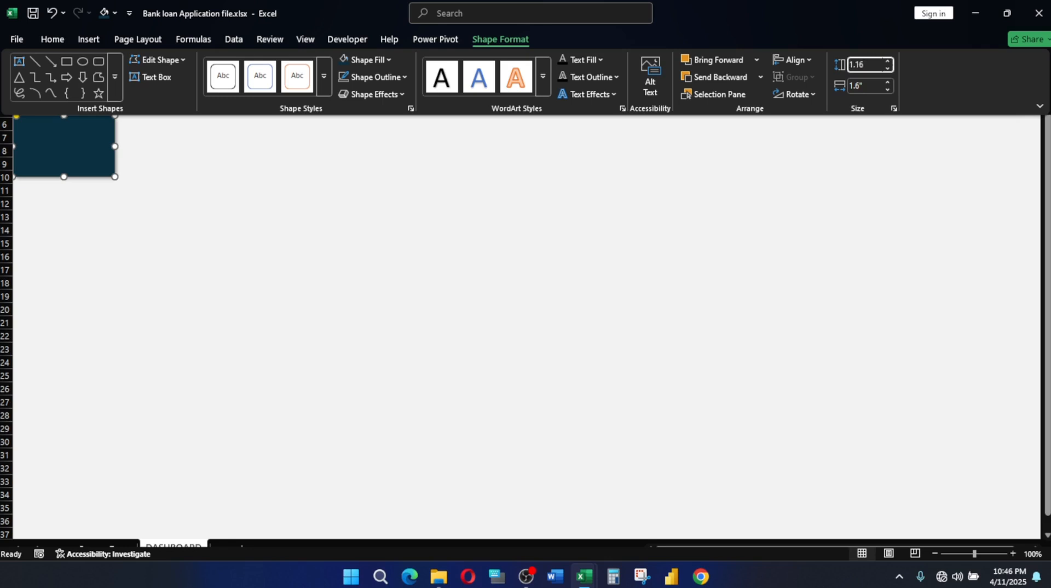
key("Return")
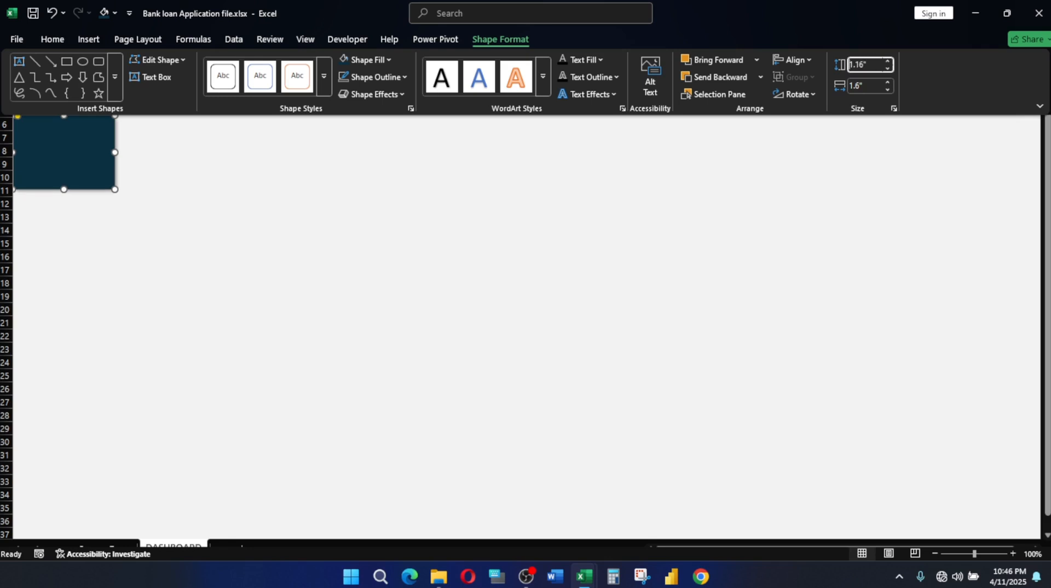
left_click(871, 86)
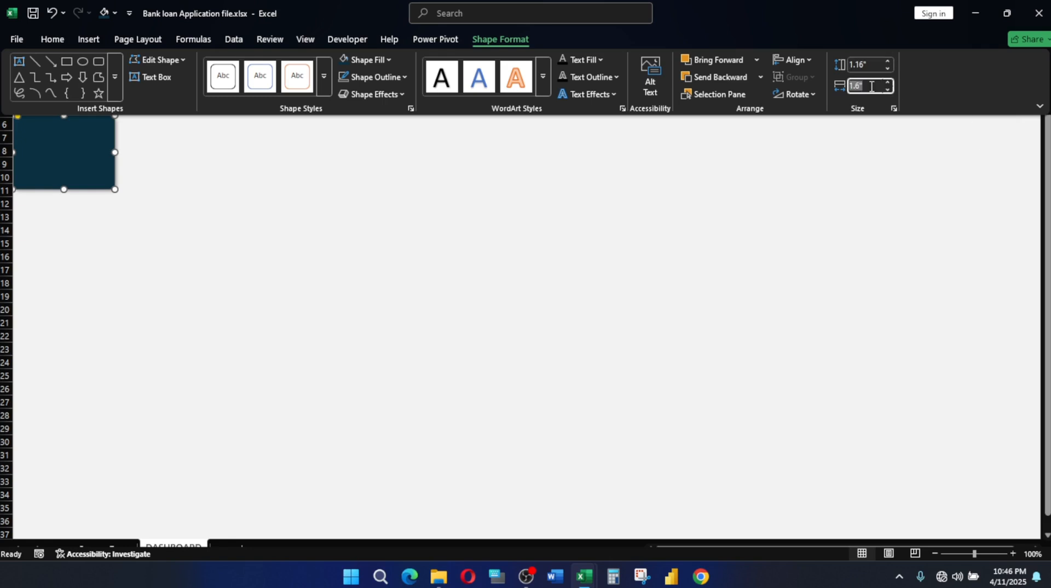
type("1.47")
key("Return")
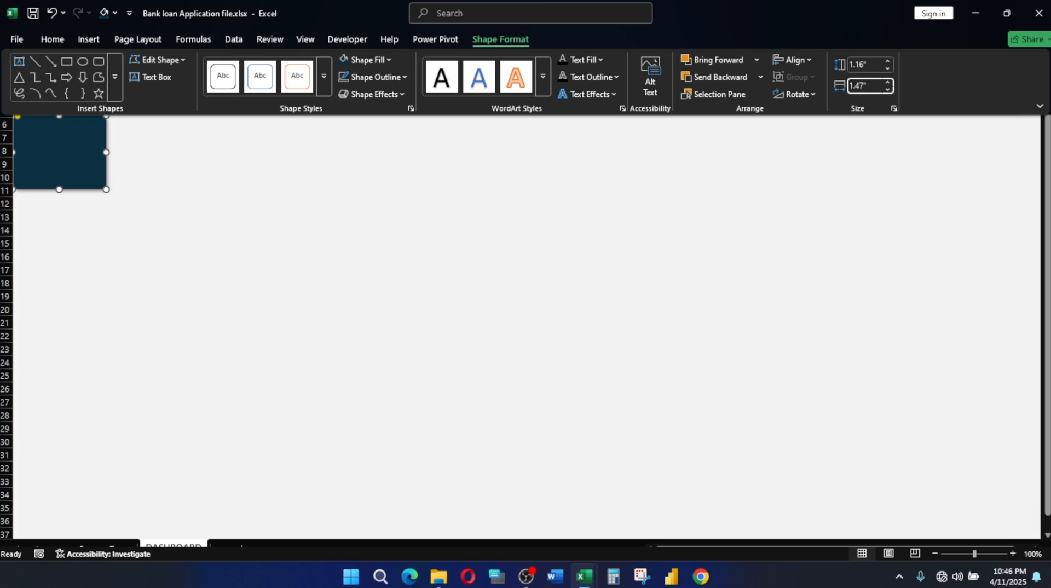
key("ctrl+shift+F1")
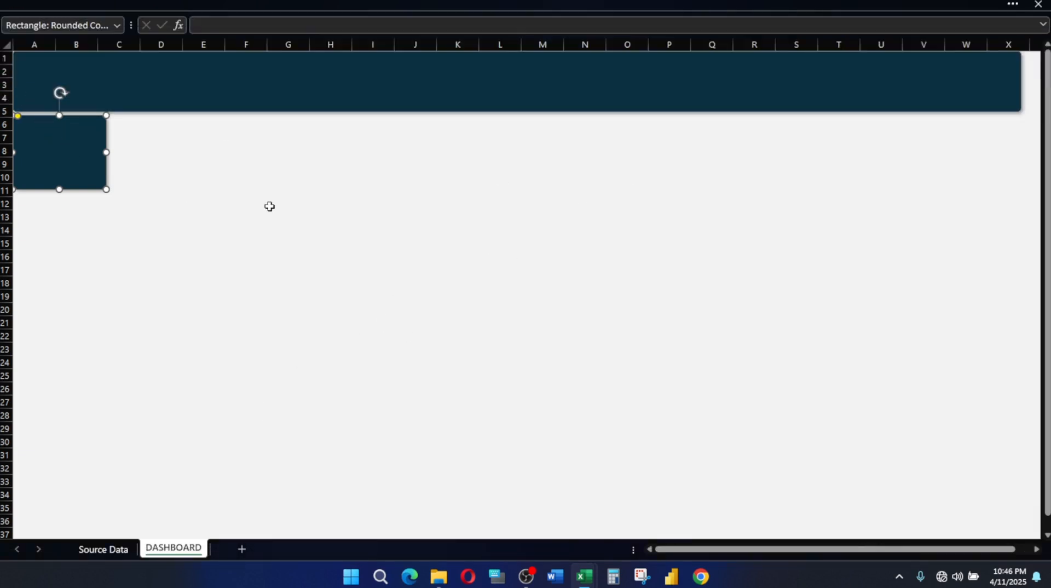
Duplicate the small panel and place the copy directly below it, starting at row 11 with matching side edges
left_click(269, 206)
left_click(67, 141)
key("ctrl+d")
left_click_drag(100, 169, 84, 232)
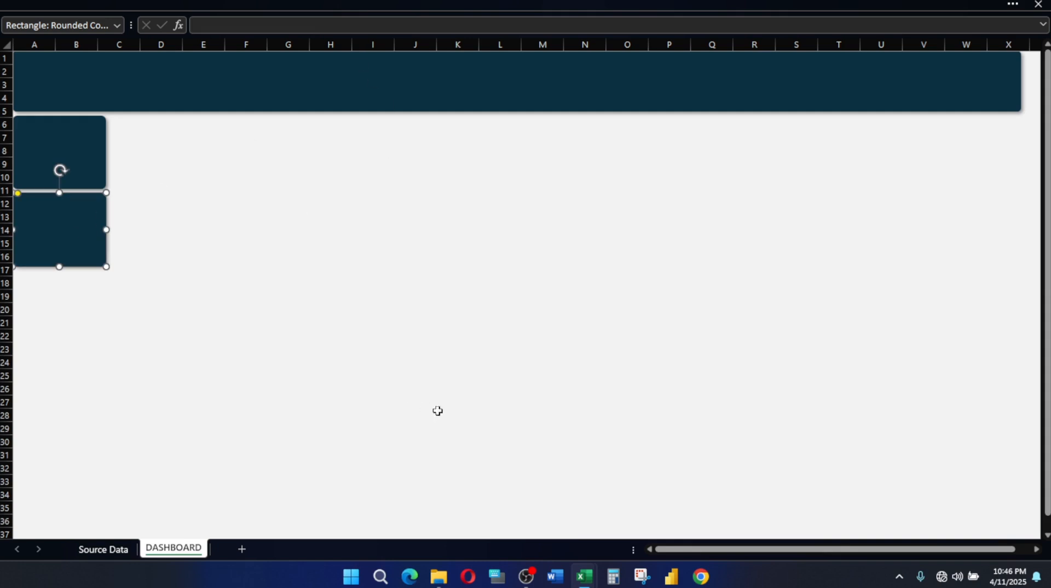
Copy the height value of the Purpose panel's background rectangle in the Bank Loan Applications Data workbook
mouse_move(585, 574)
left_click(655, 493)
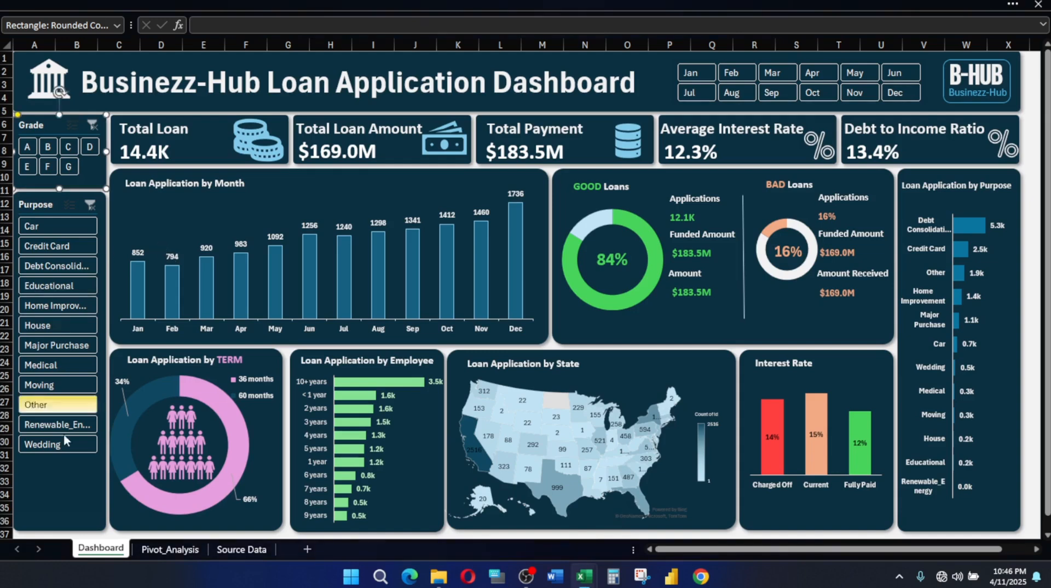
left_click(55, 507)
left_click(689, 3)
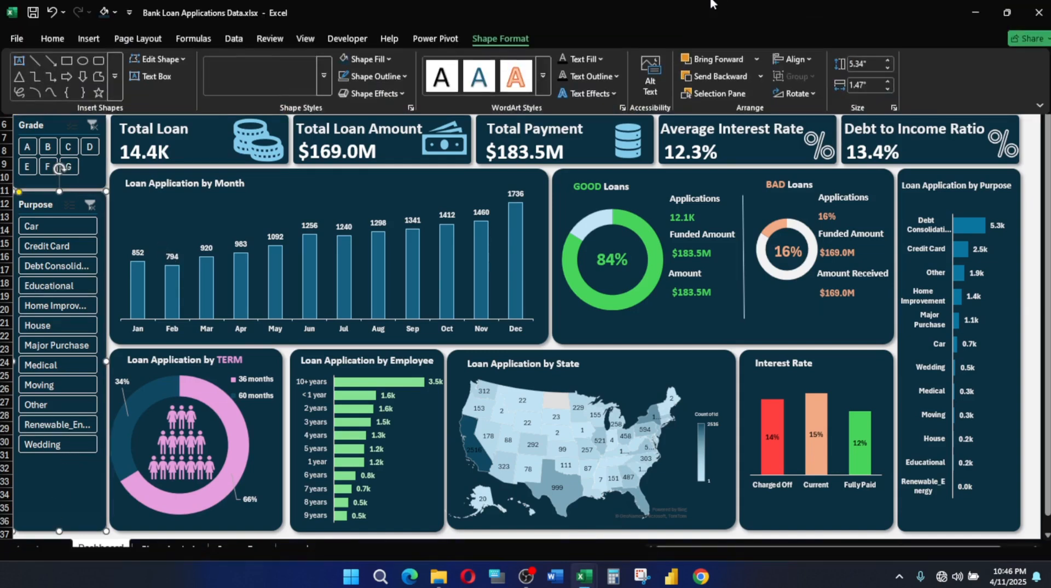
left_click(876, 63)
key("ctrl+c")
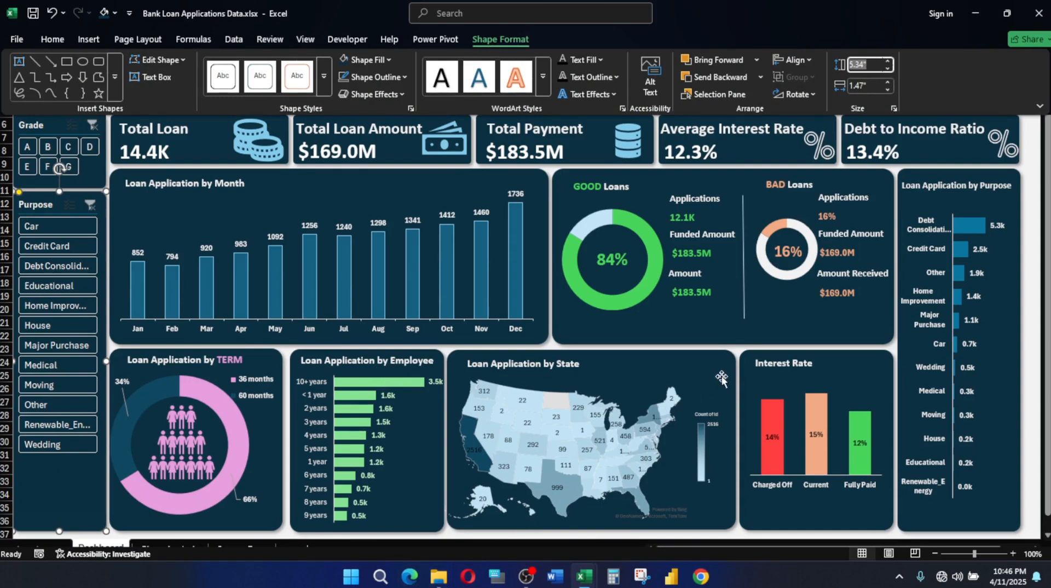
In the Bank loan Application file workbook, set the lower side panel's height to 5.34" using the copied value, and deselect it
mouse_move(583, 585)
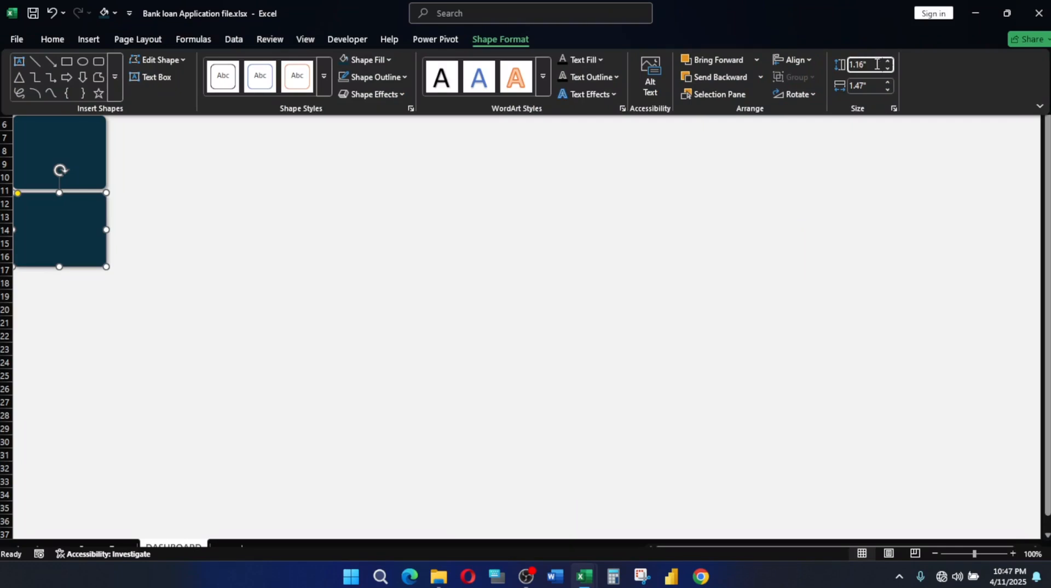
left_click_drag(877, 65, 830, 64)
key("ctrl+v")
key("Return")
left_click(280, 291)
left_click(337, 250)
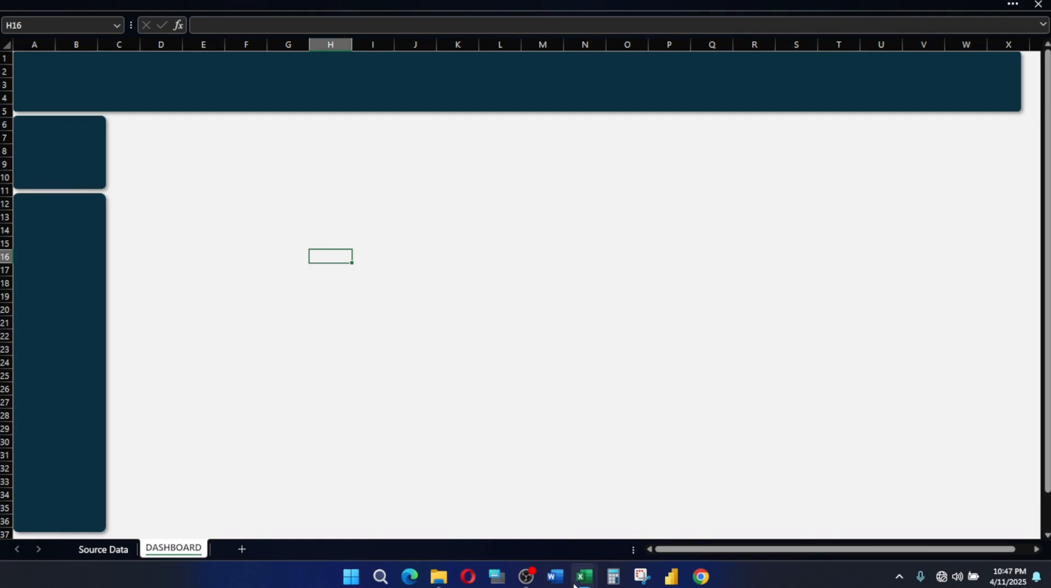
Review the row of KPI cards in the Bank Loan Applications Data workbook and check the Total Loan card's size
mouse_move(585, 577)
left_click(658, 500)
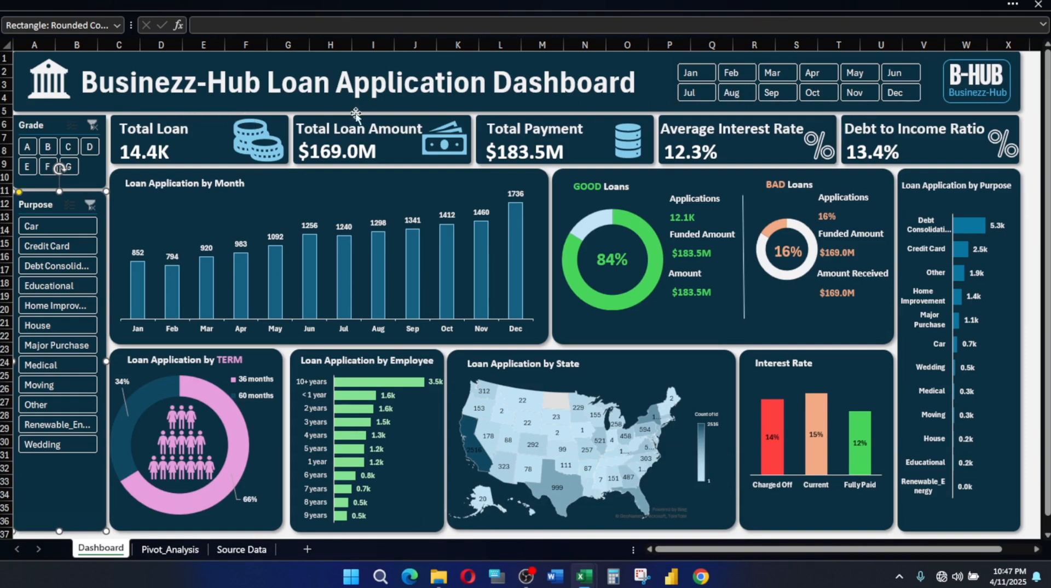
left_click(156, 123)
left_click(361, 129)
left_click(629, 133)
left_click(760, 132)
left_click(886, 130)
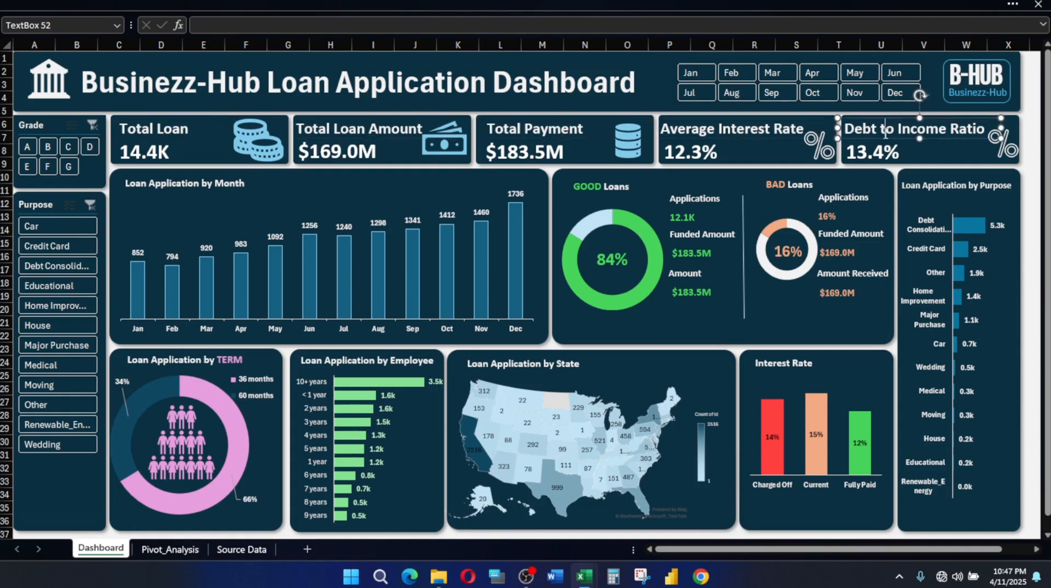
left_click(285, 119)
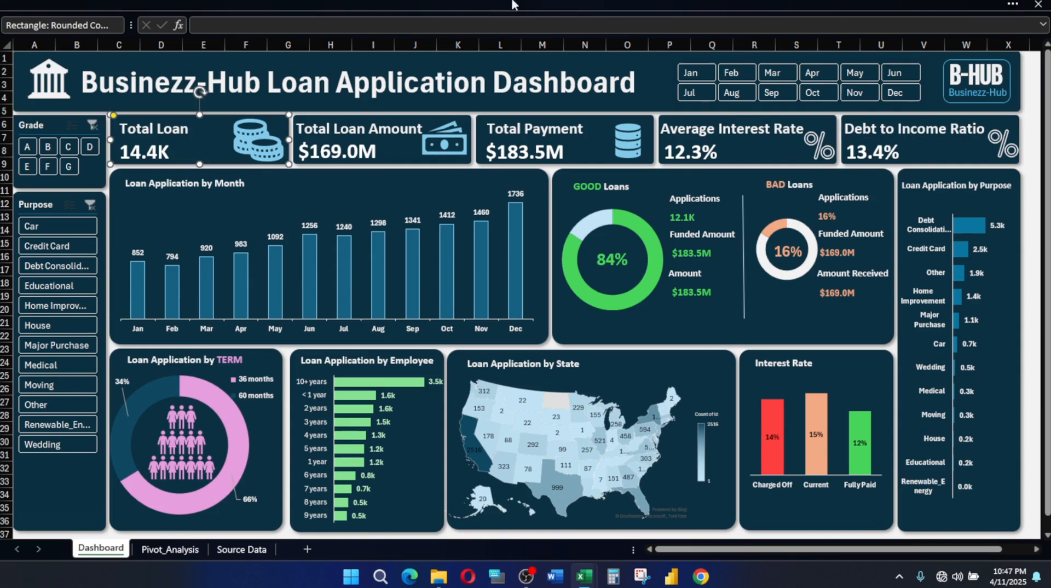
left_click(553, 6)
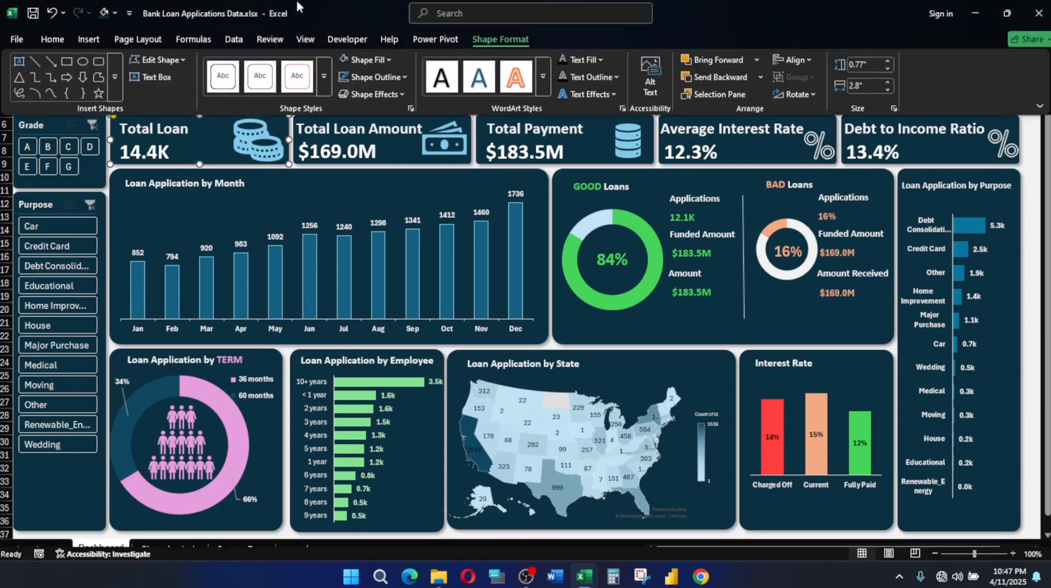
left_click(870, 88)
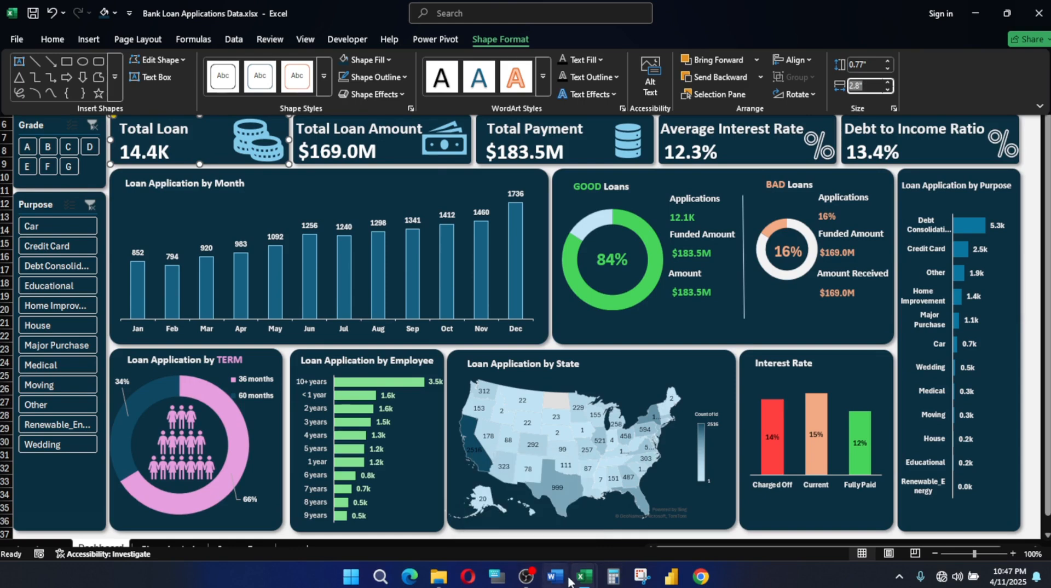
Return to the Bank loan Application file workbook and place a duplicate of the small panel beside it at column C, aligned with its upper edge
mouse_move(581, 583)
left_click(554, 531)
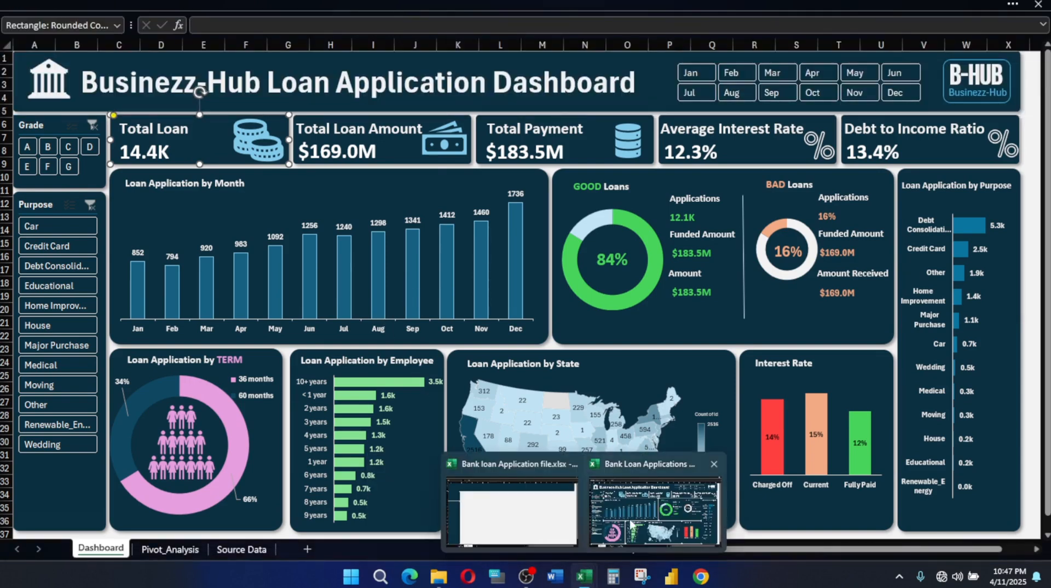
mouse_move(586, 579)
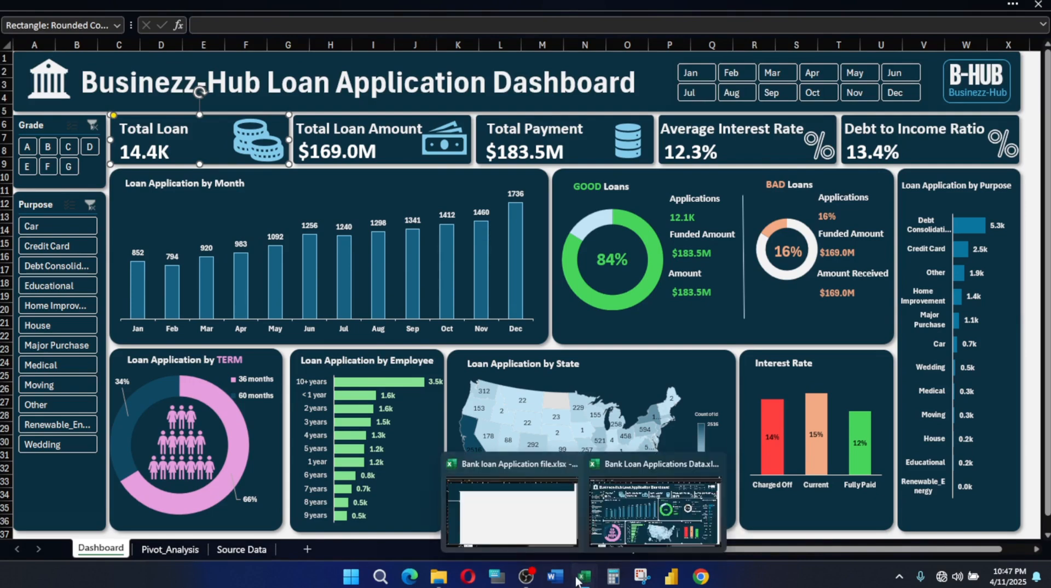
left_click(457, 500)
left_click(73, 141)
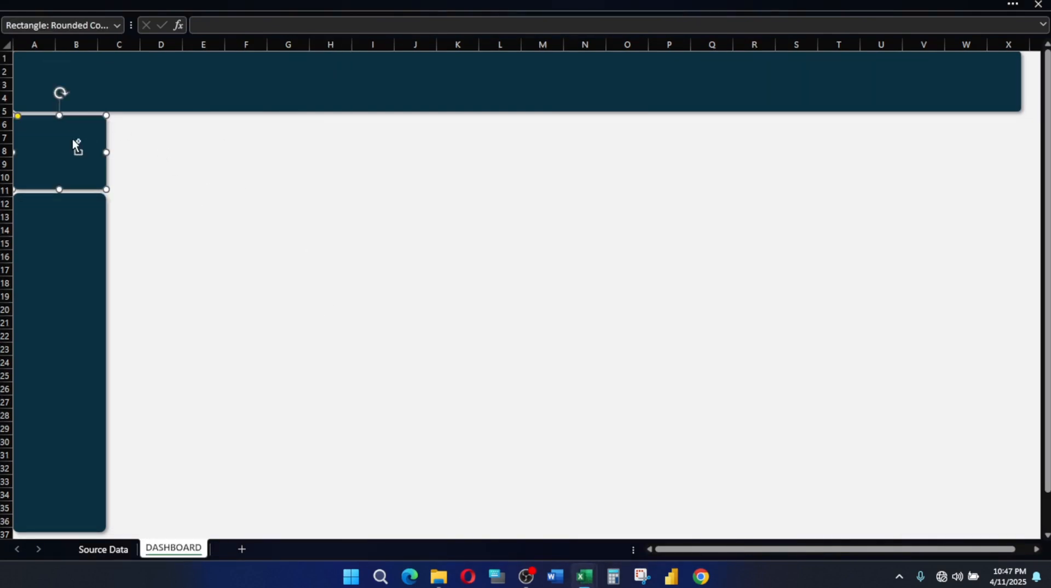
left_click_drag(72, 139, 160, 158)
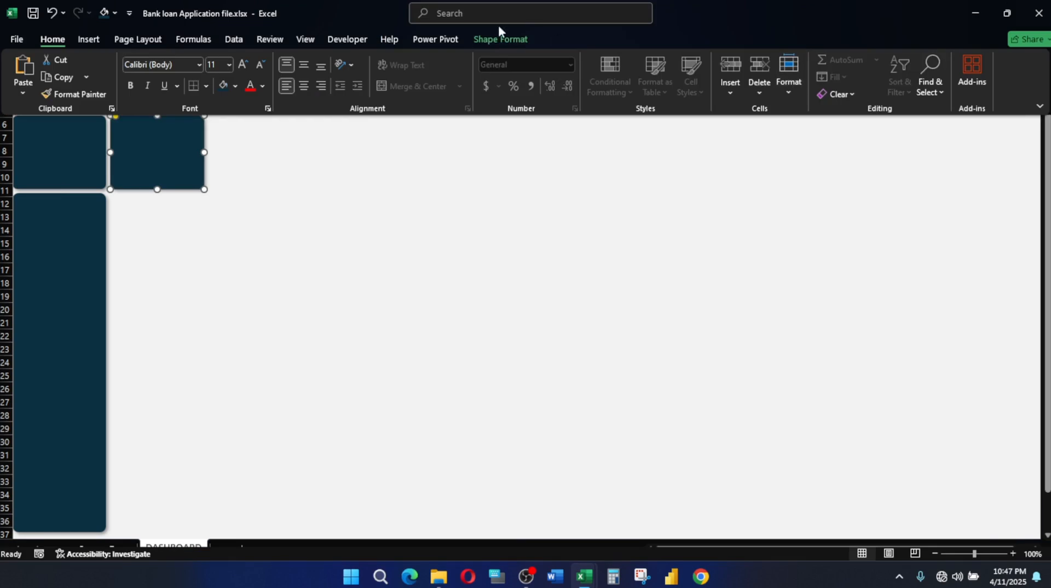
Set the width of the new card at column C to 2.8"
left_click(482, 39)
left_click(865, 85)
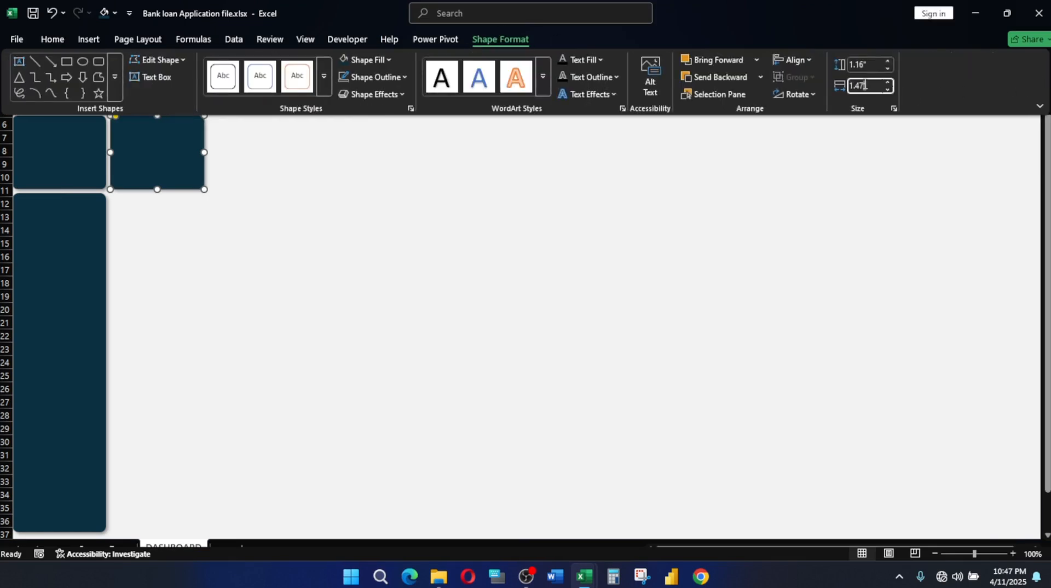
type("2.8")
key("Return")
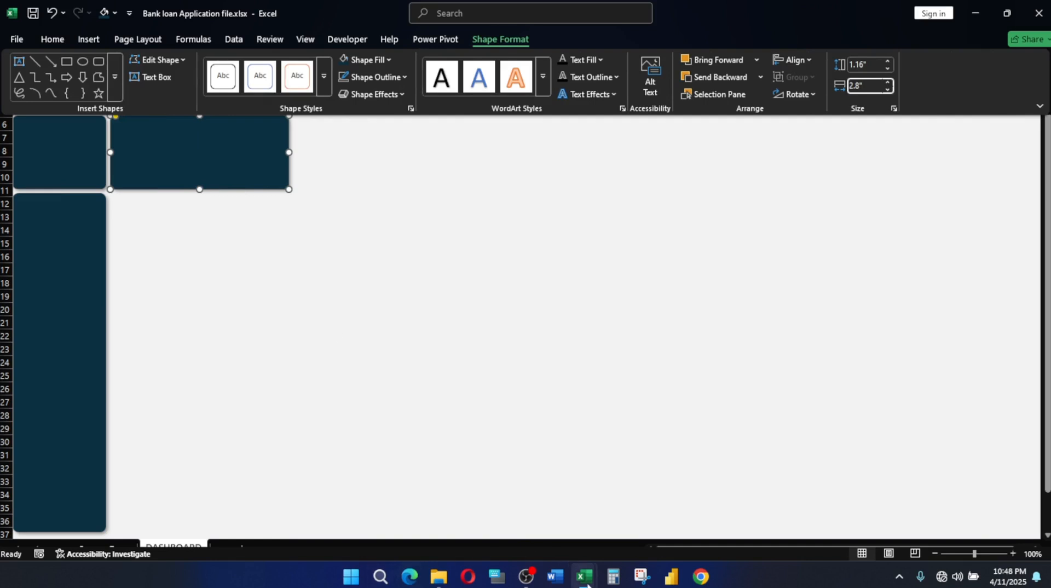
Check the Total Loan card's height in the Bank Loan Applications Data workbook and set the column C card's height to 0.77" in Bank loan Application file
mouse_move(586, 581)
left_click(615, 521)
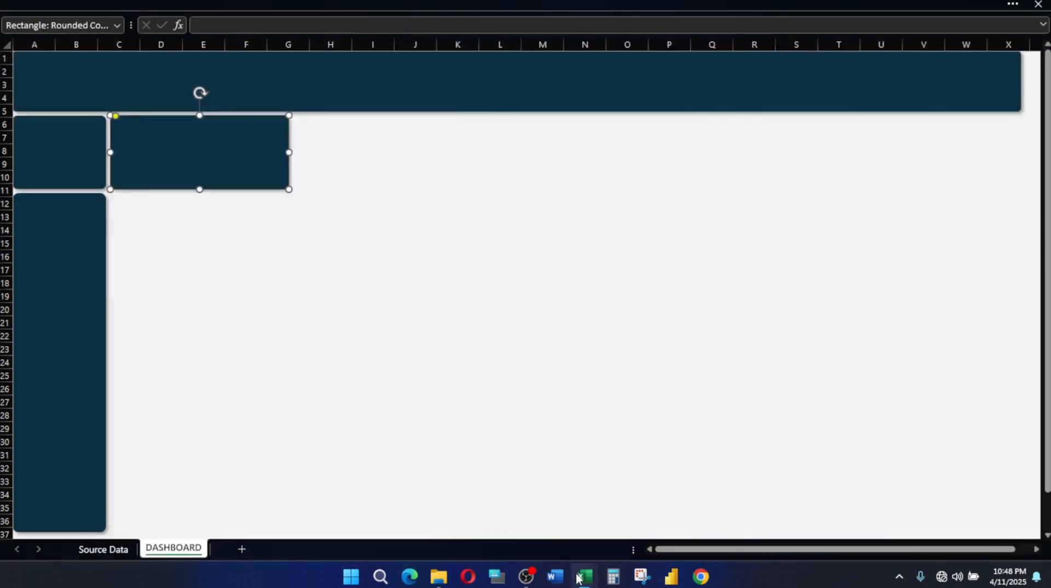
mouse_move(582, 577)
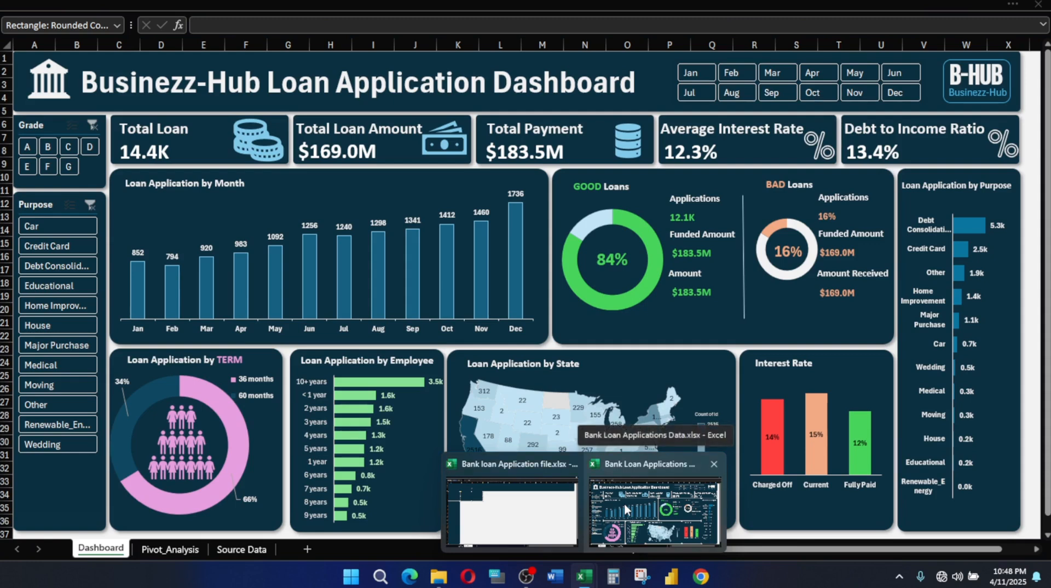
left_click(624, 503)
left_click(668, 5)
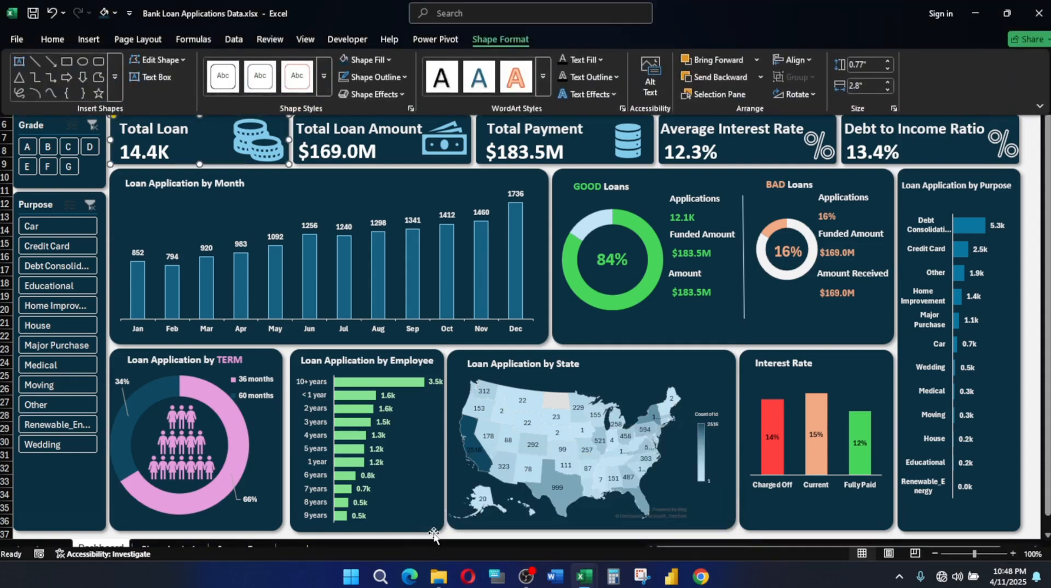
left_click(512, 512)
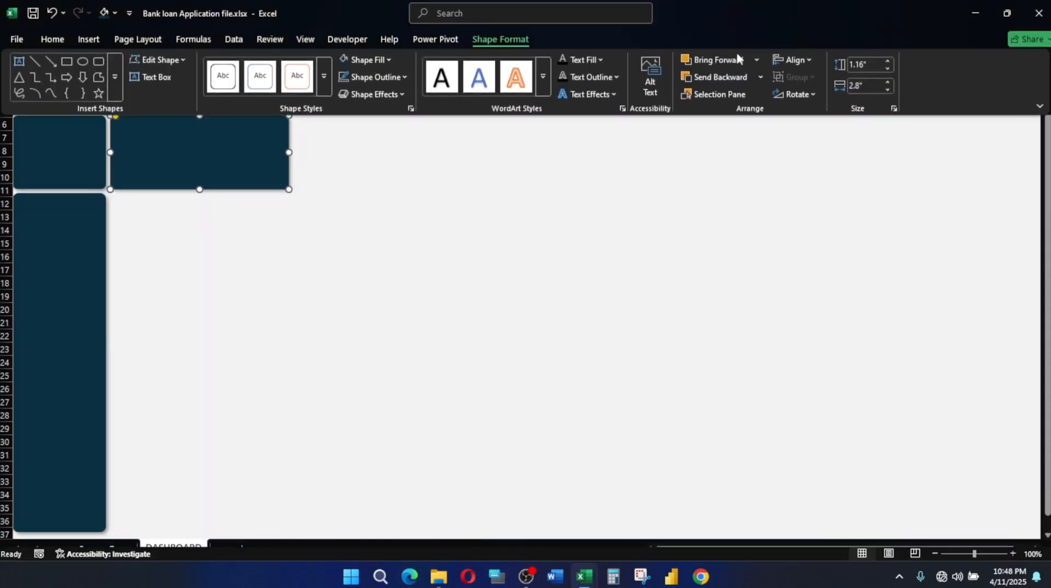
left_click(868, 66)
type("0.77")
key("Return")
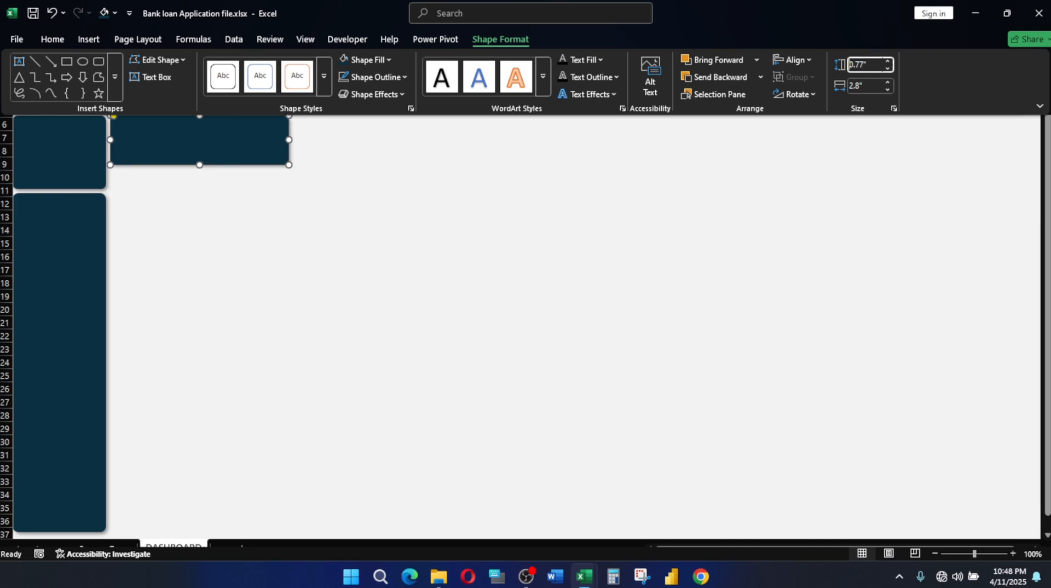
key("ctrl+shift+F1")
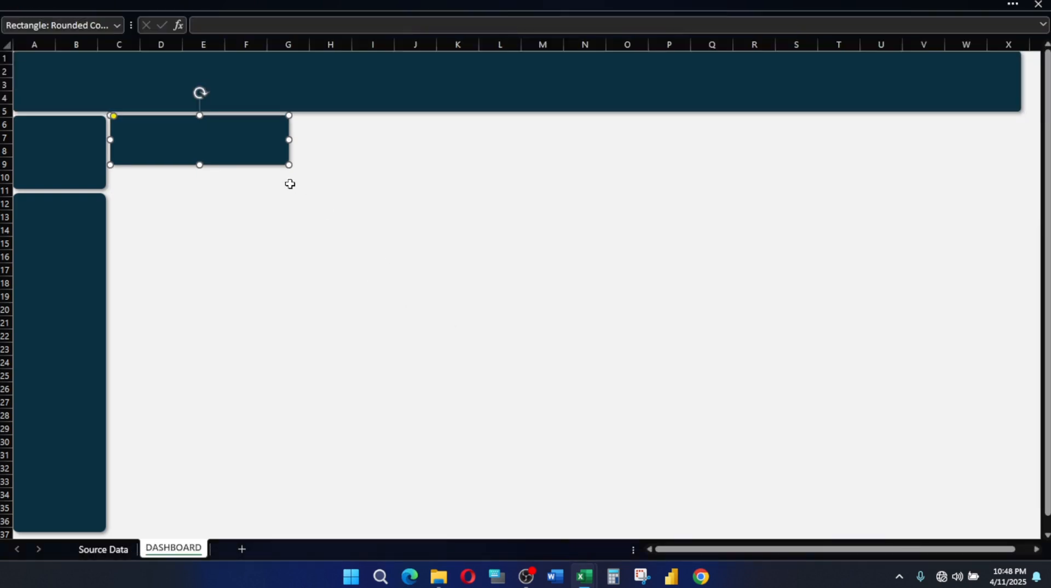
Duplicate the column C card four times with even spacing to form a row of five KPI cards, and deselect them
key("ctrl+d")
left_click_drag(296, 153, 383, 153)
key("ctrl+d")
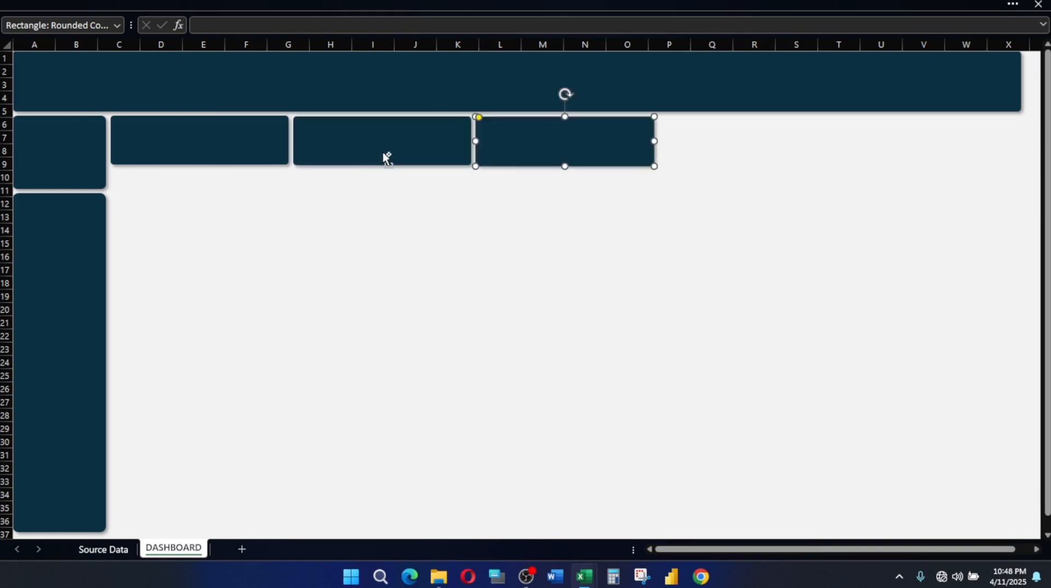
key("ctrl+d")
key("ctrl+d")
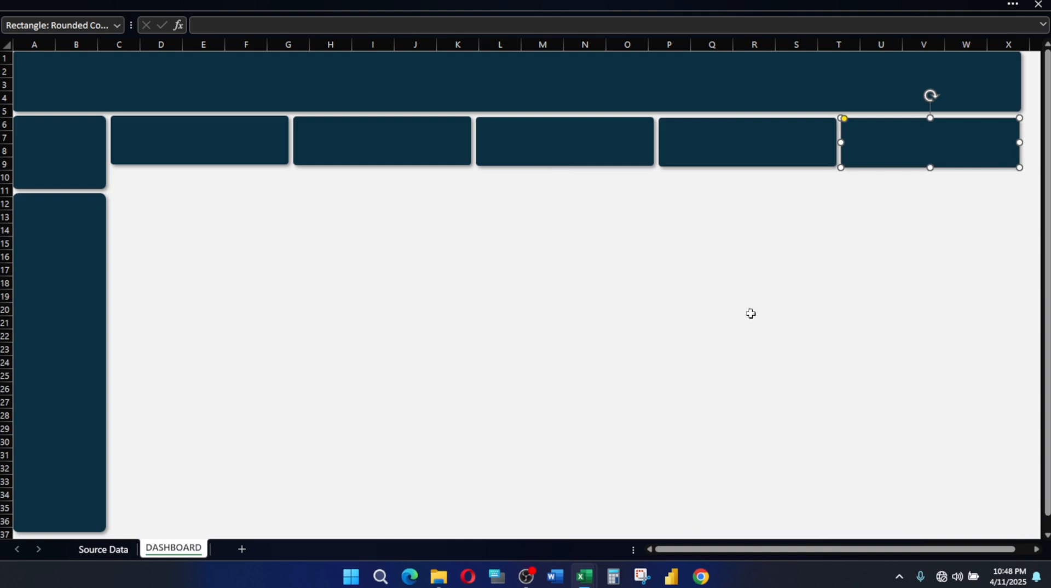
left_click(712, 283)
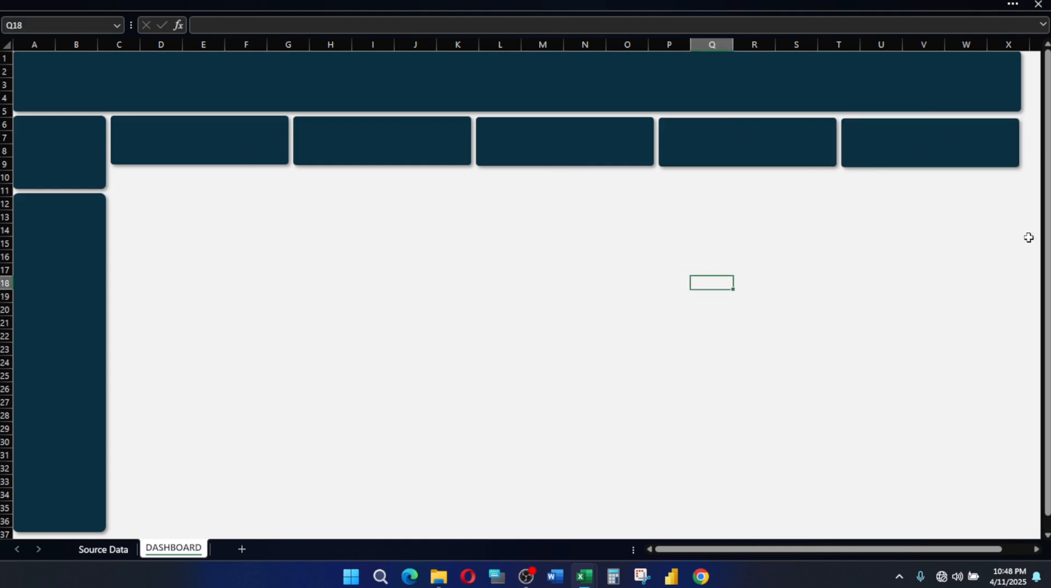
Select all five KPI cards and align their top edges
left_click(234, 140)
left_click(446, 142, "ctrl")
left_click(591, 147, "ctrl")
left_click(798, 143, "ctrl")
left_click(903, 137, "ctrl")
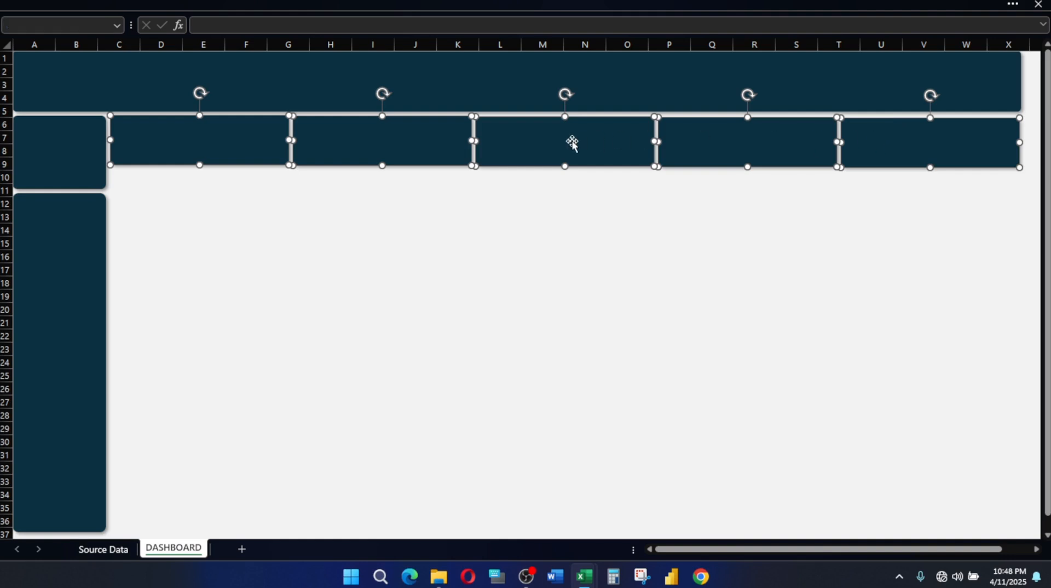
left_click(562, 3)
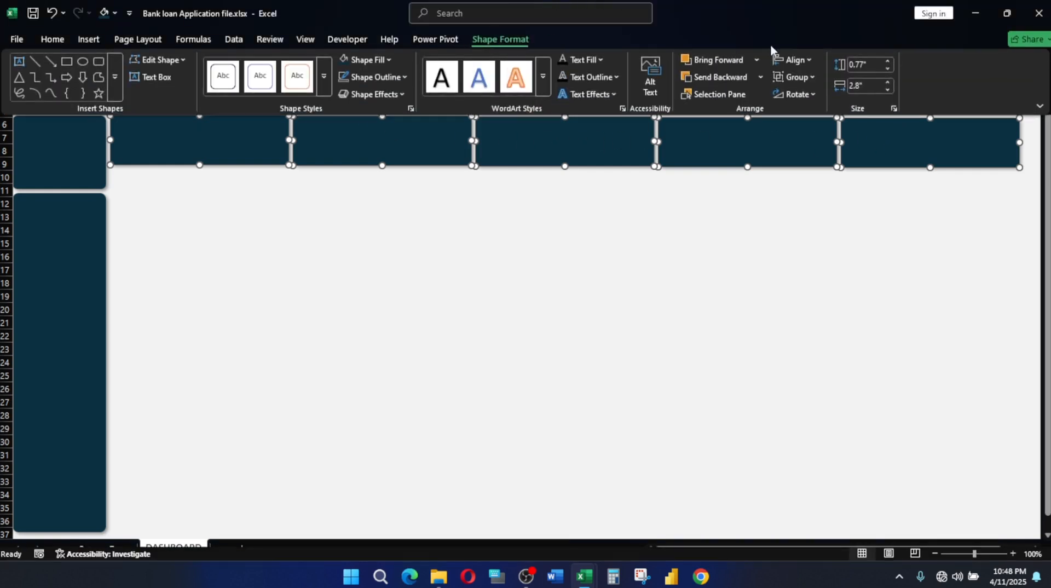
left_click(789, 61)
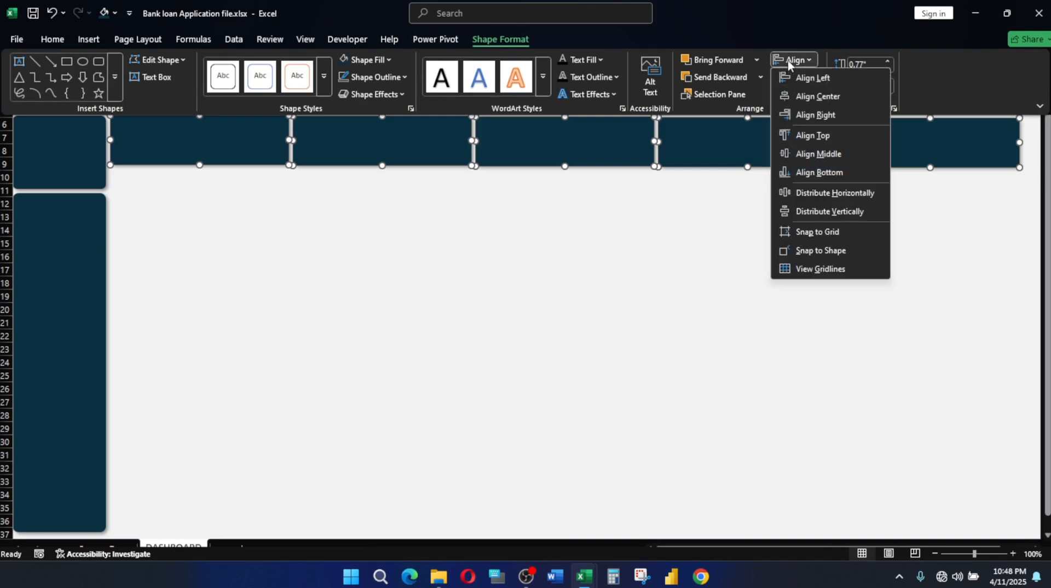
left_click(800, 137)
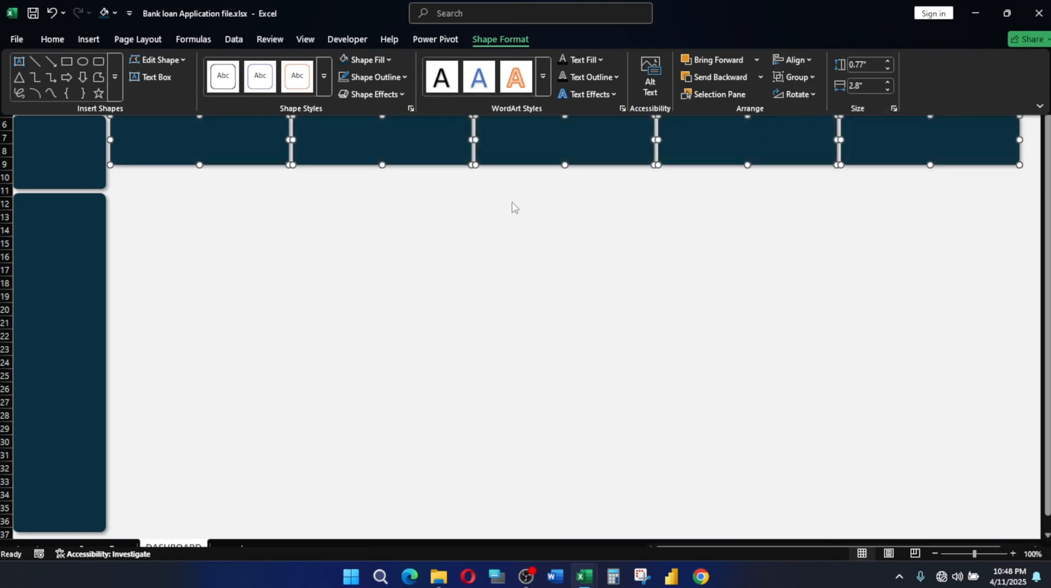
left_click(391, 289)
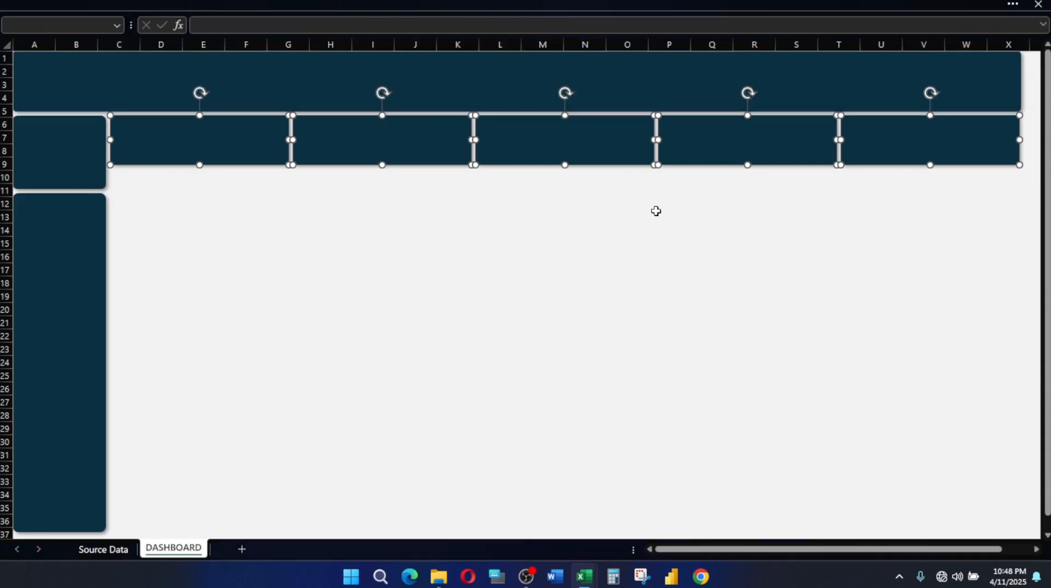
Distribute the five selected KPI cards horizontally and deselect them
left_click(580, 3)
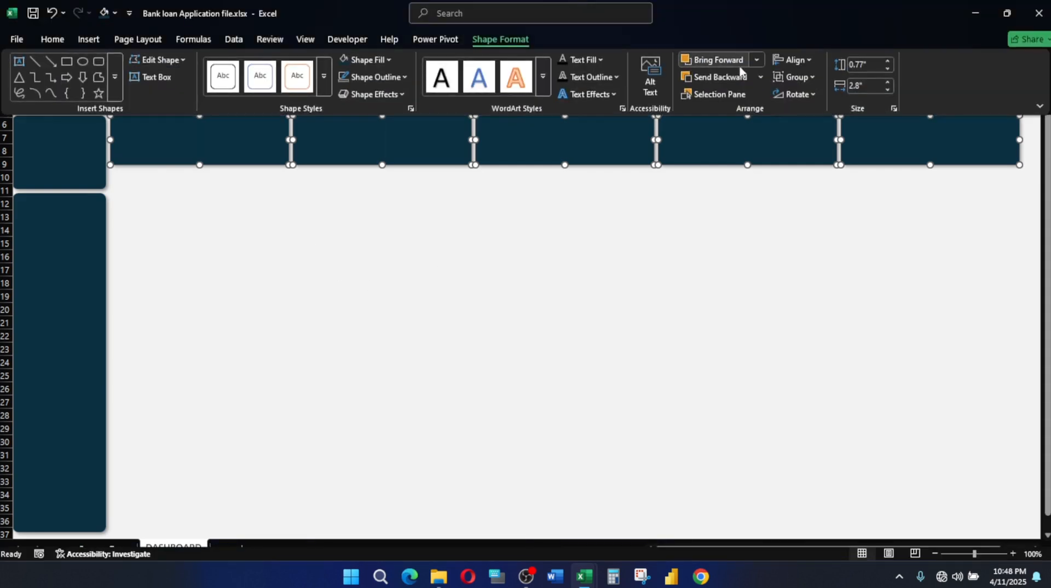
left_click(794, 60)
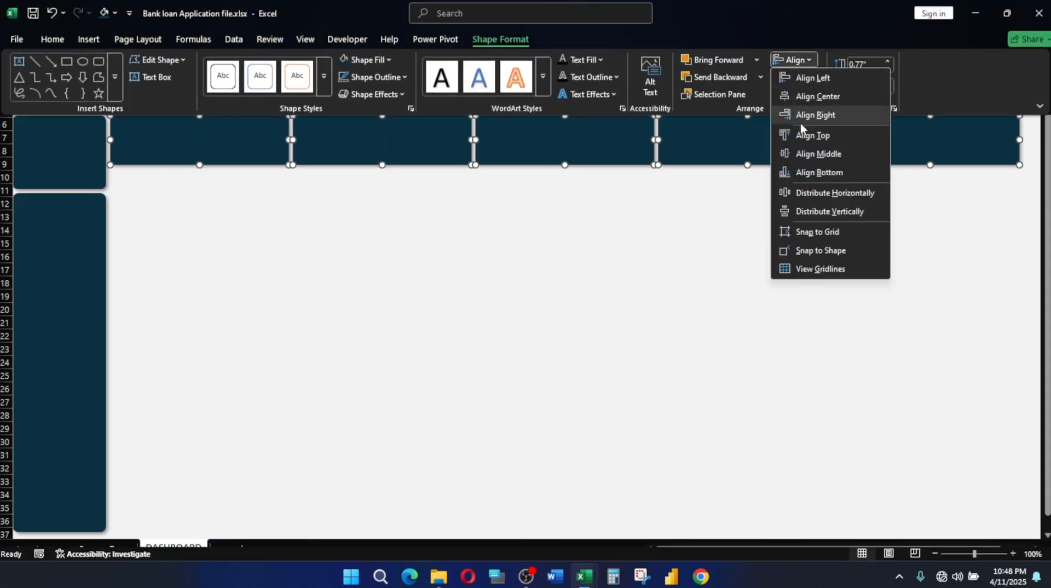
left_click(853, 193)
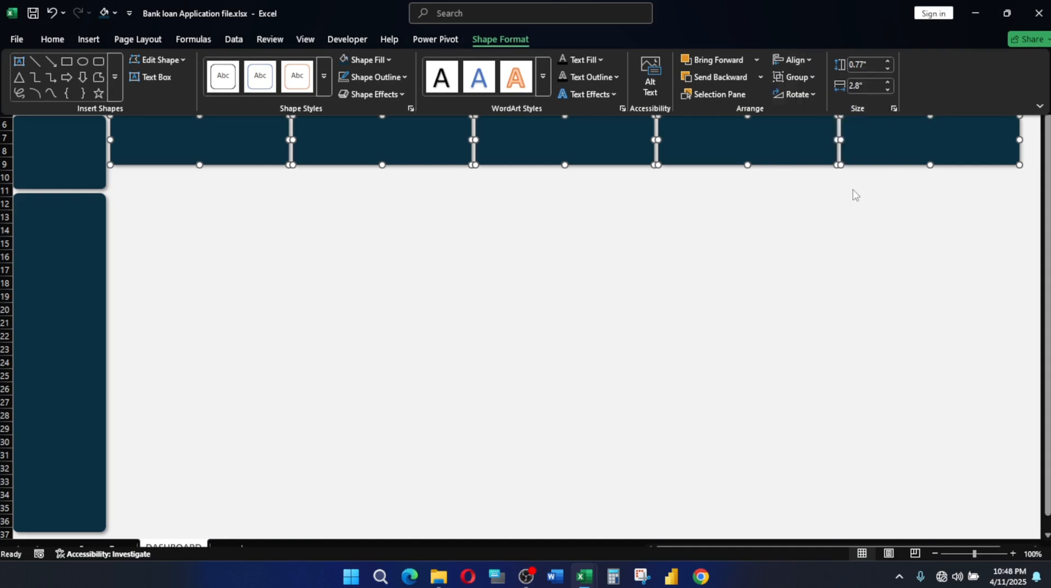
left_click(708, 269)
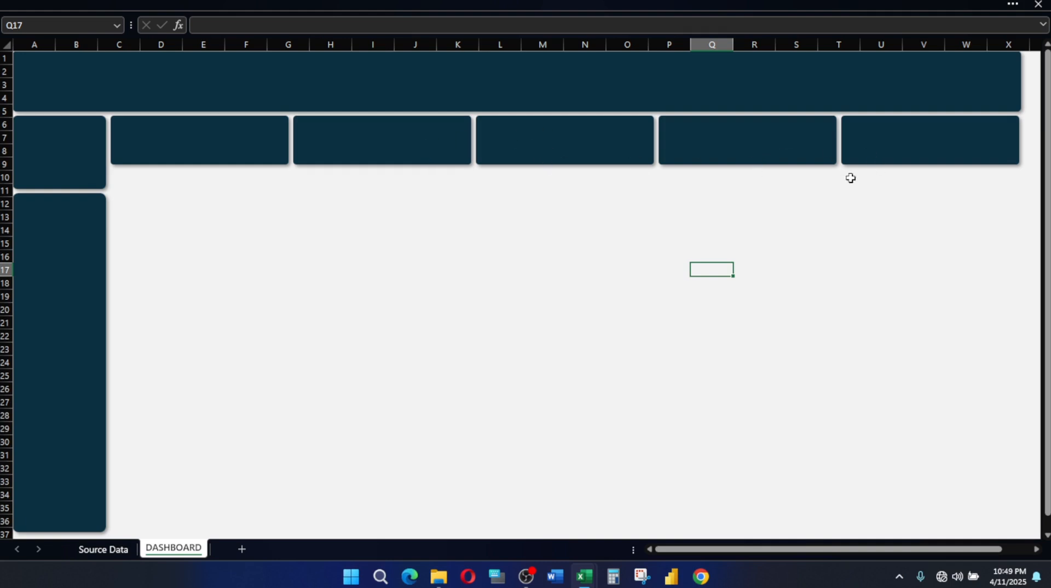
left_click(507, 216)
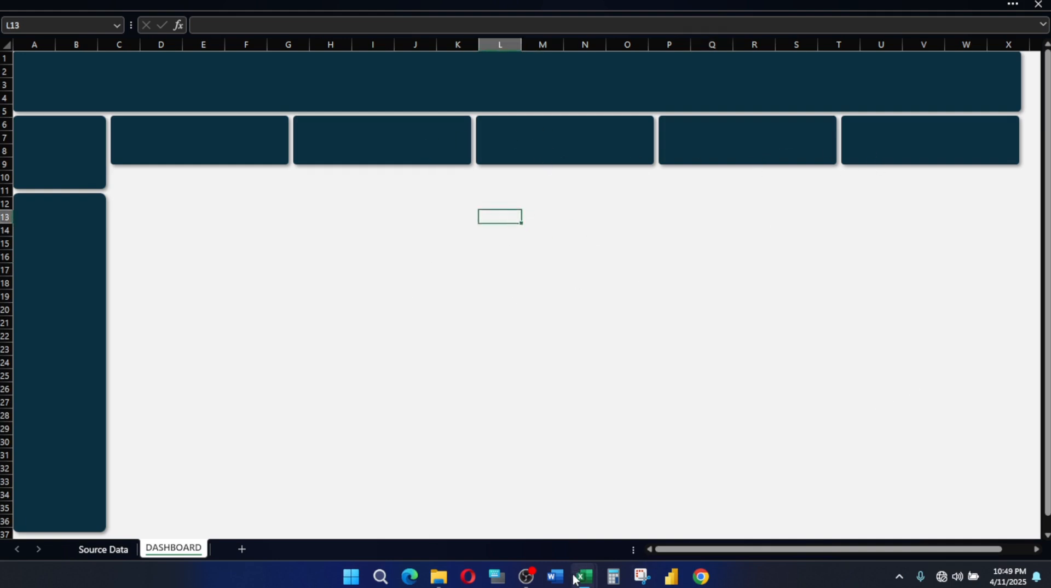
Examine the Loan Application by Month panel in the example workbook, and place a duplicate of the first KPI card directly beneath it in Bank loan Application file
mouse_move(582, 577)
left_click(613, 537)
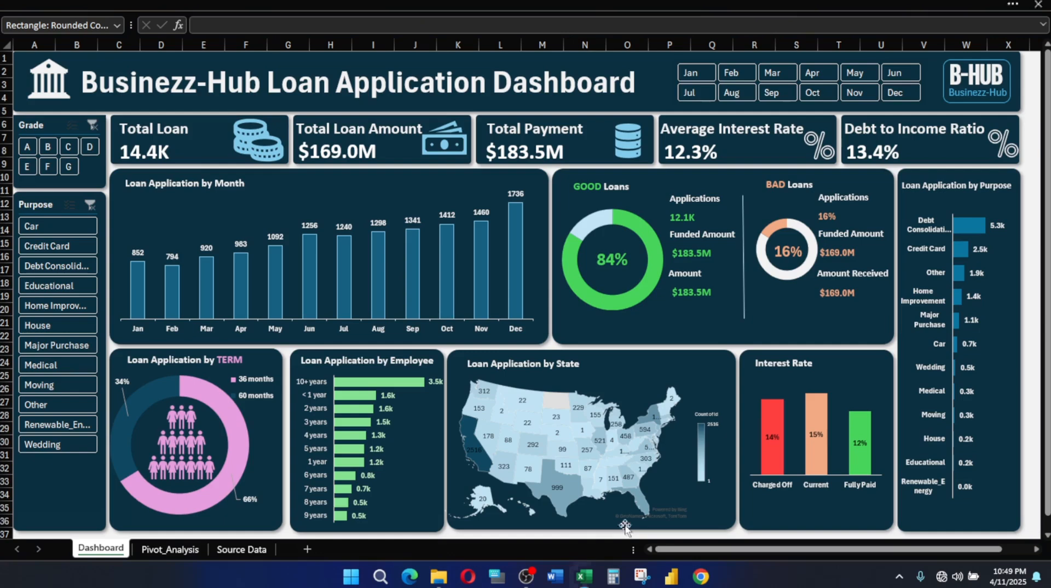
left_click(548, 179)
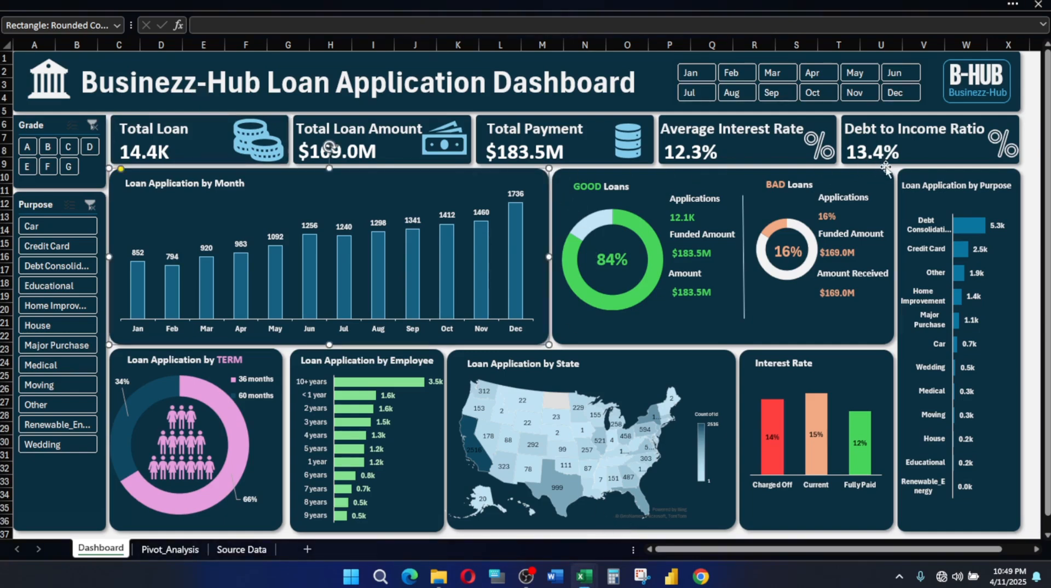
left_click(692, 4)
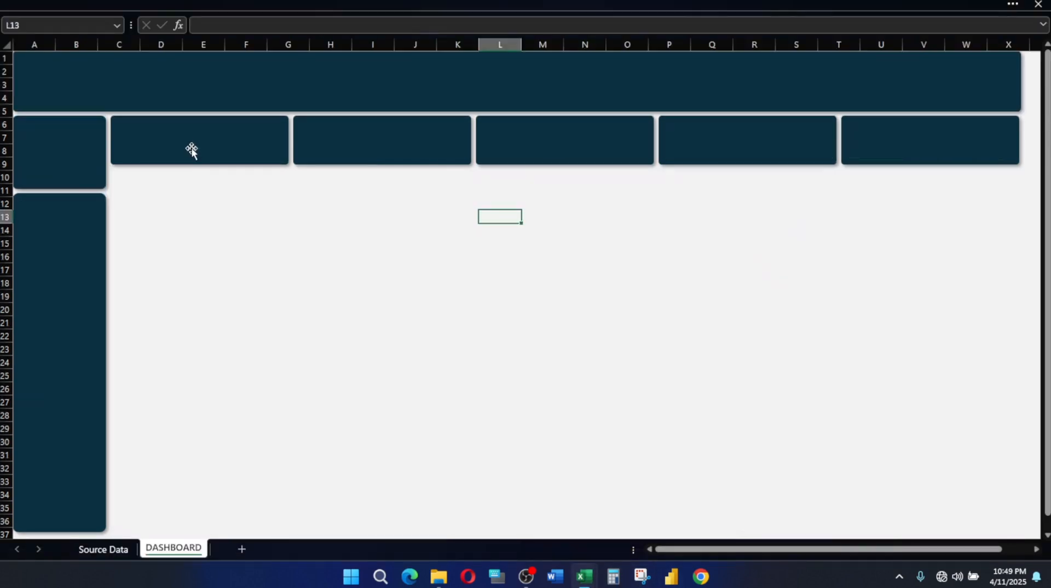
left_click(192, 148)
key("ctrl+d")
left_click_drag(192, 147, 189, 213)
Switch to the Bank Loan Applications Data workbook and check the width of the Loan Application by Month panel
left_click(667, 3)
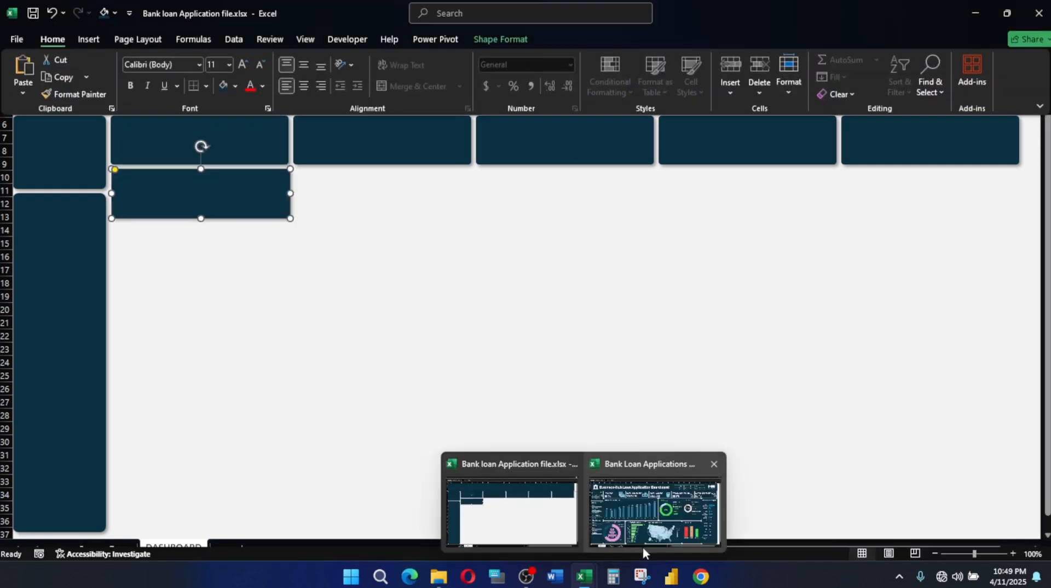
left_click(585, 580)
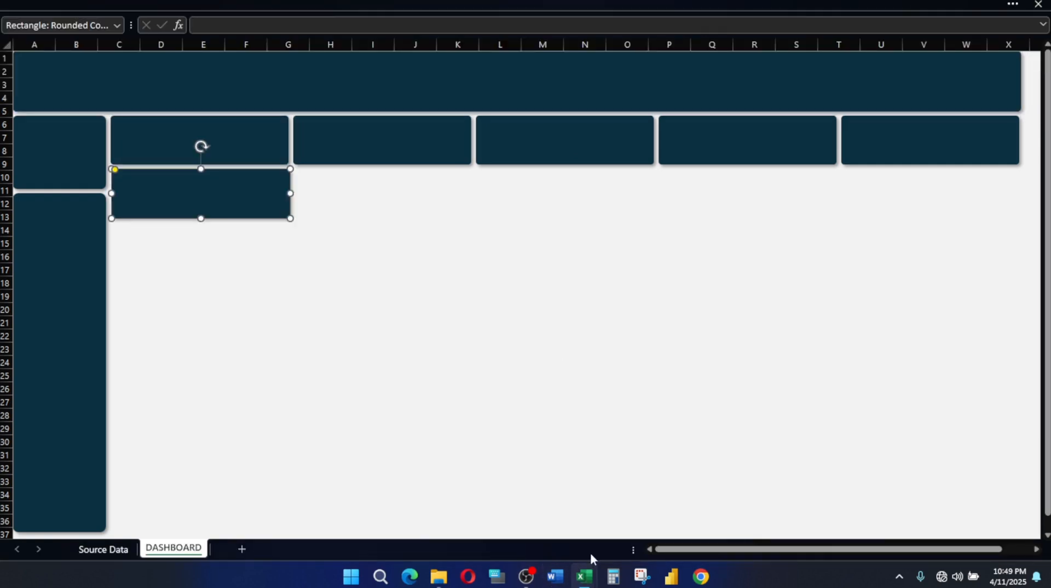
mouse_move(585, 576)
left_click(643, 496)
left_click(795, 5)
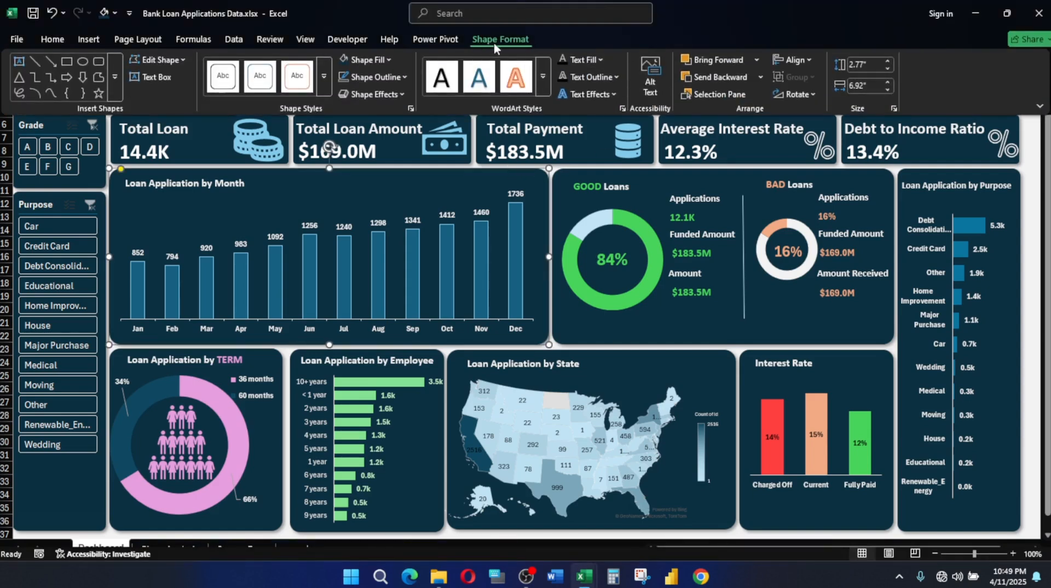
left_click(858, 83)
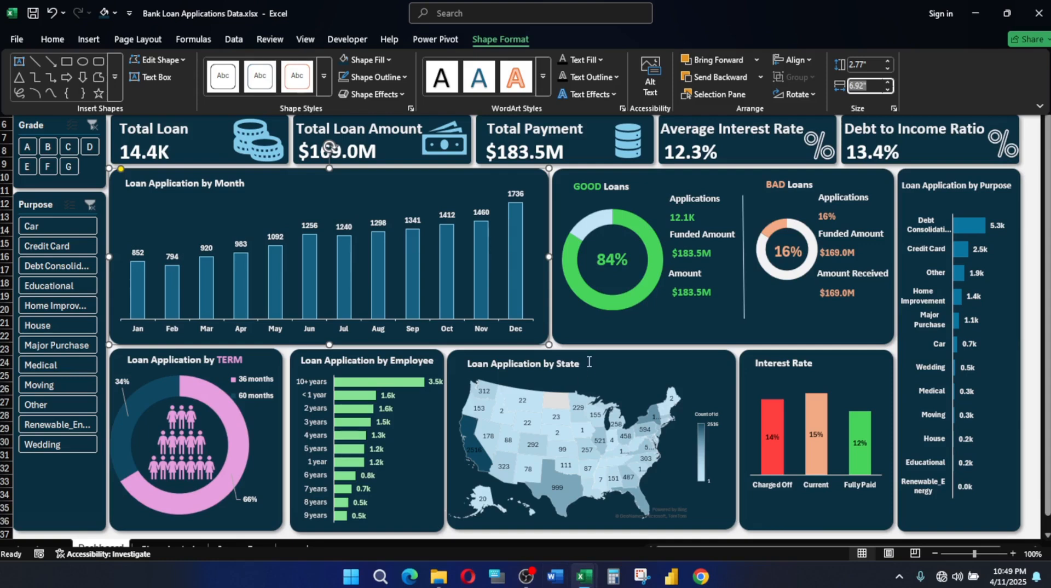
Return to the Bank loan Application file workbook and set the width of the panel beneath the first KPI card to 6.92"
mouse_move(584, 576)
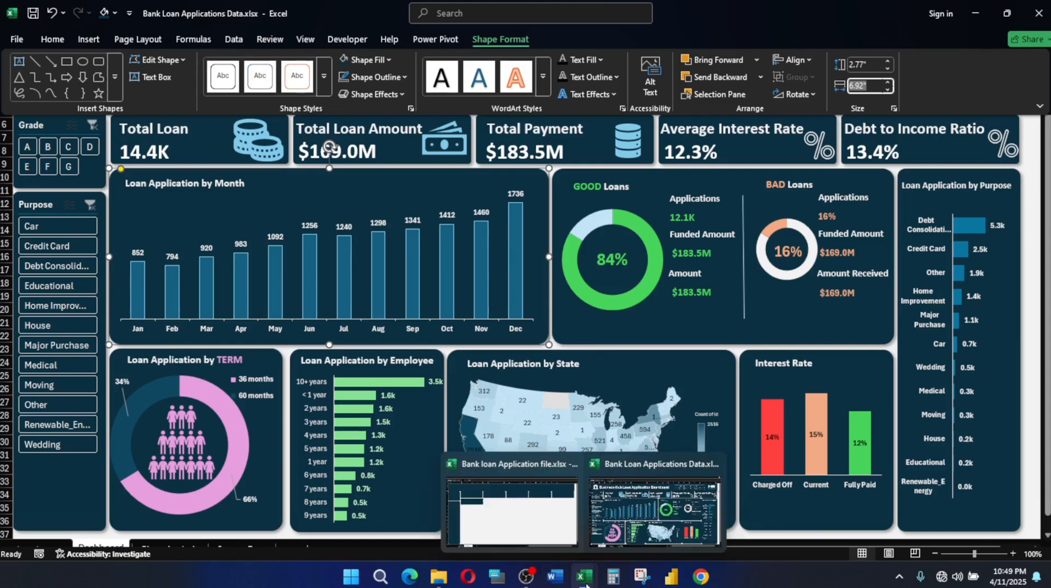
left_click(472, 503)
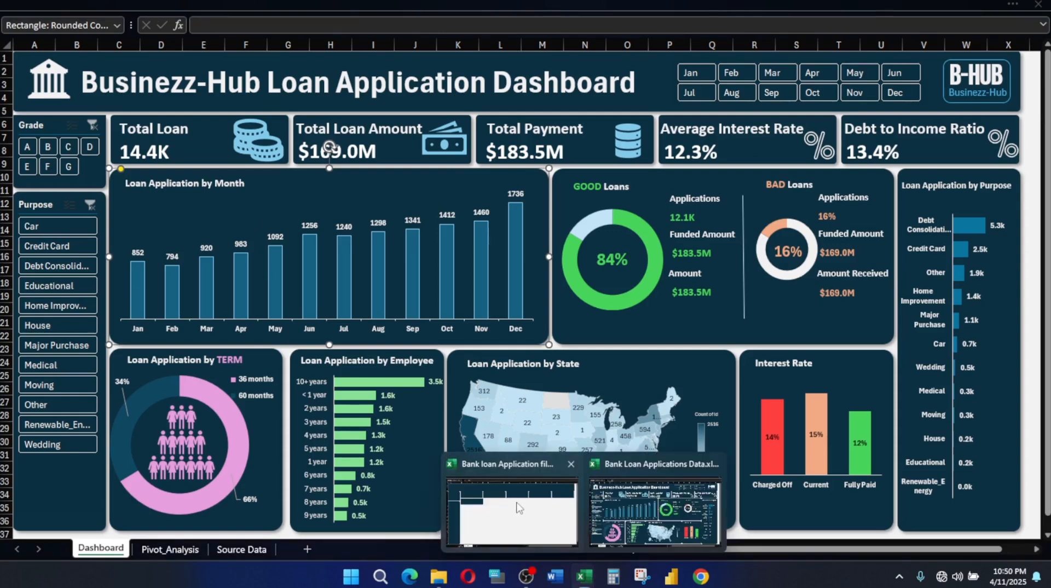
left_click(519, 509)
left_click(679, 3)
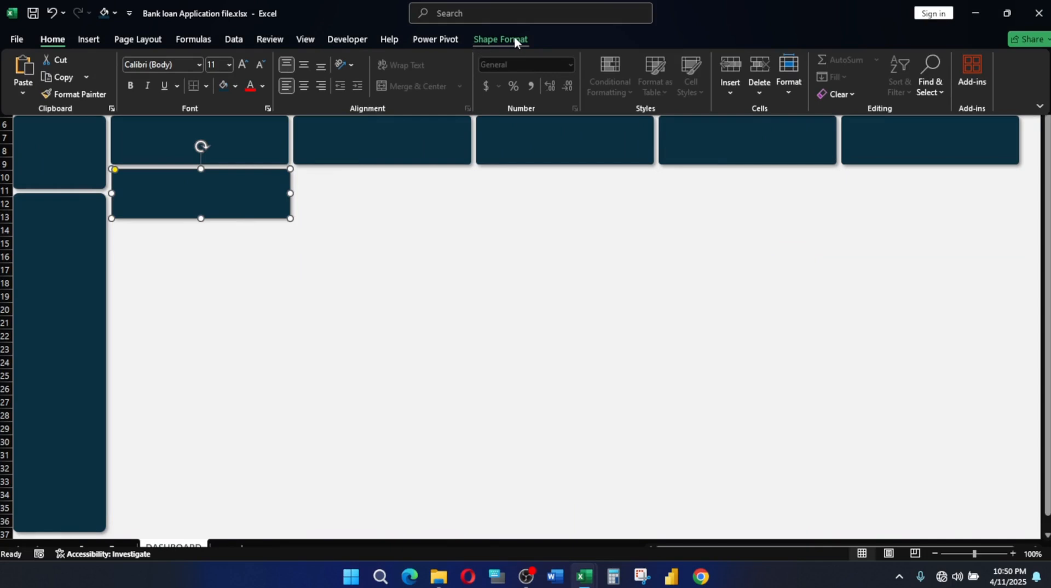
left_click(515, 41)
left_click(855, 87)
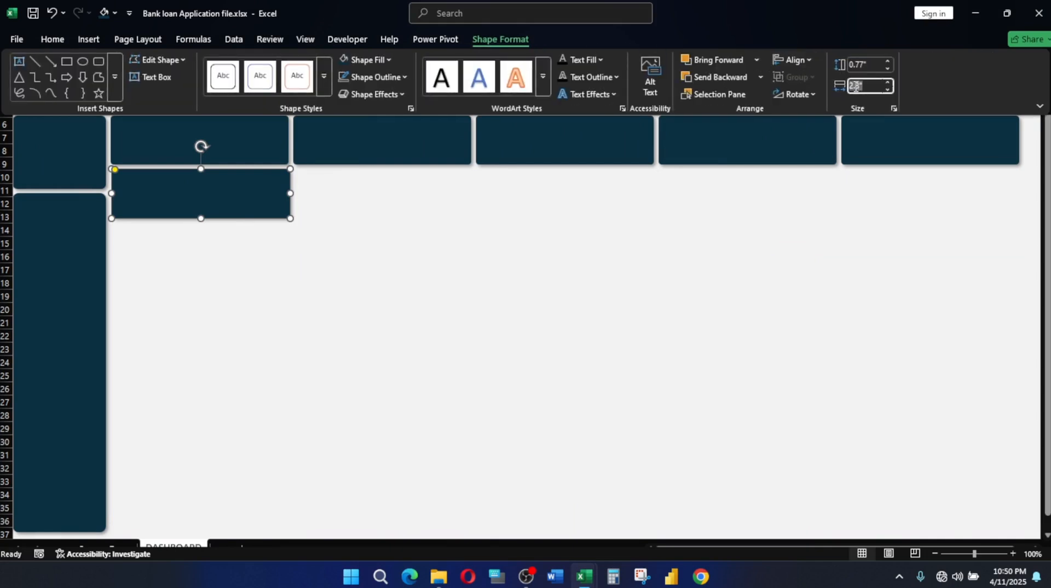
type("6.92\"")
key("Return")
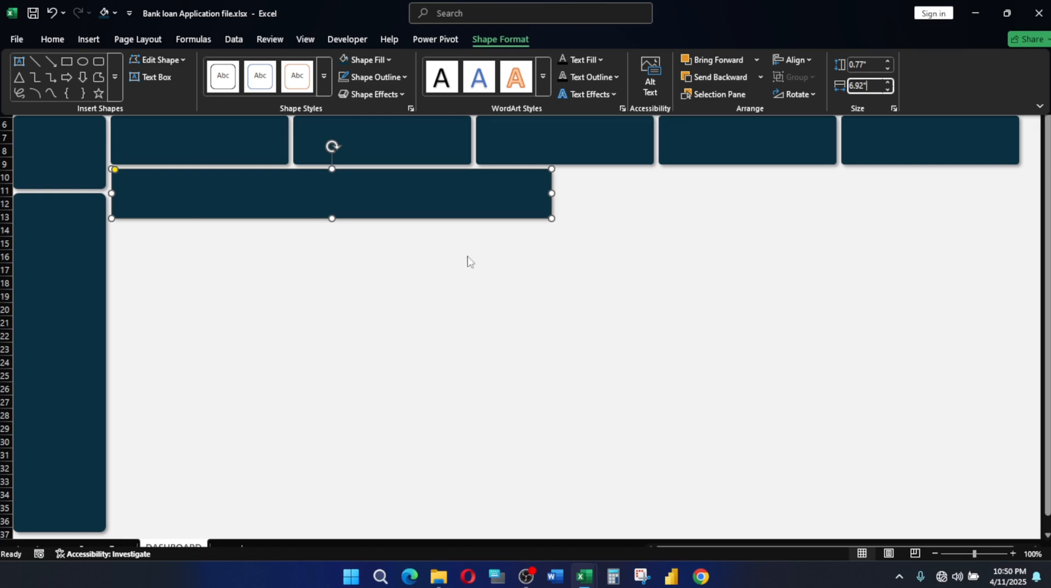
Check the Loan Application by Month panel's height in the example workbook and set the new wide panel's height to 2.77" in Bank loan Application file
mouse_move(594, 576)
left_click(642, 498)
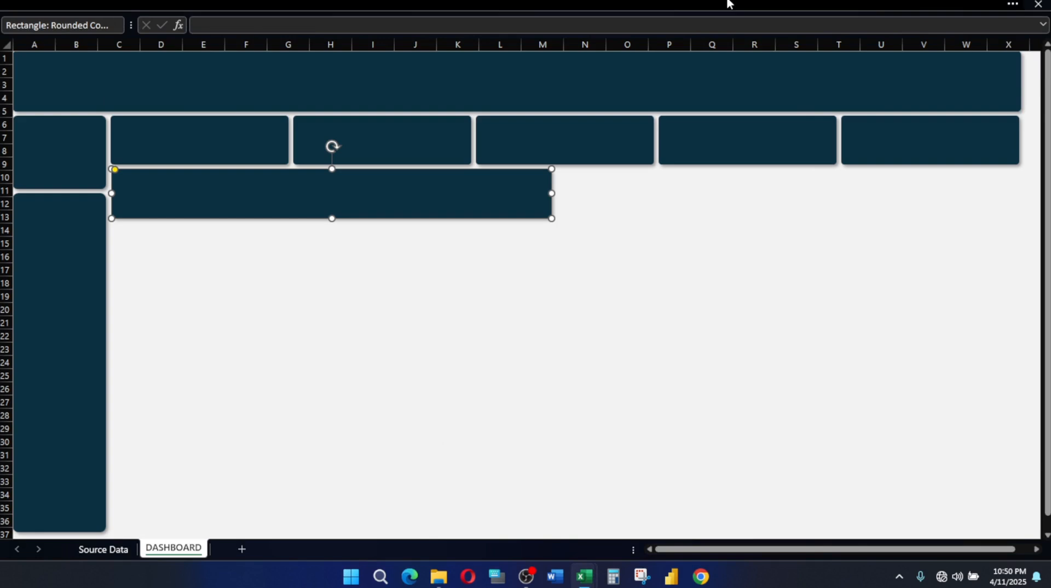
left_click(727, 4)
mouse_move(584, 576)
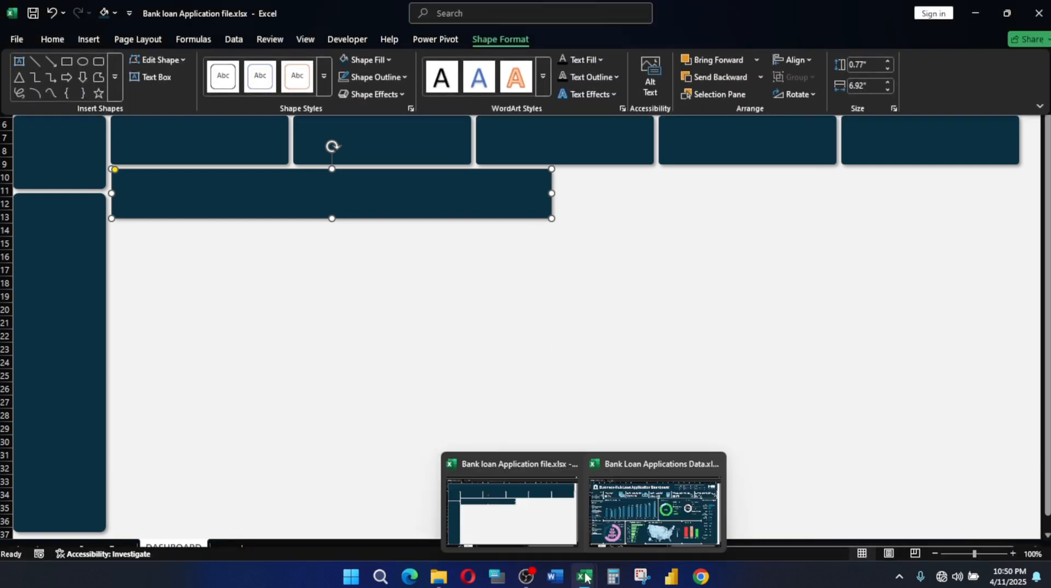
left_click(652, 509)
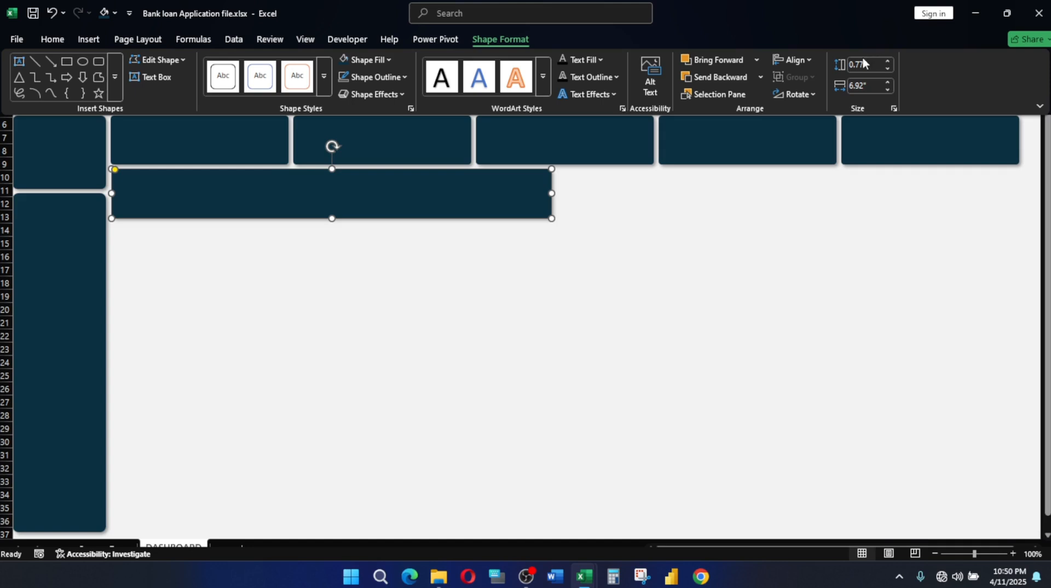
left_click(862, 63)
type("2.72")
key("Return")
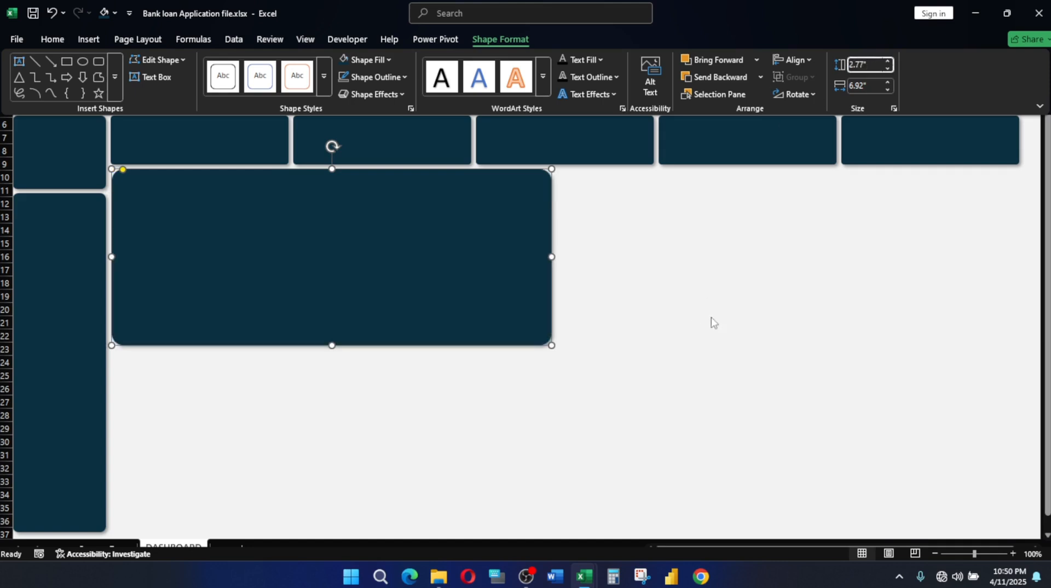
Align the left edges of the wide panel and the first KPI card above it
key("ctrl+shift+F1")
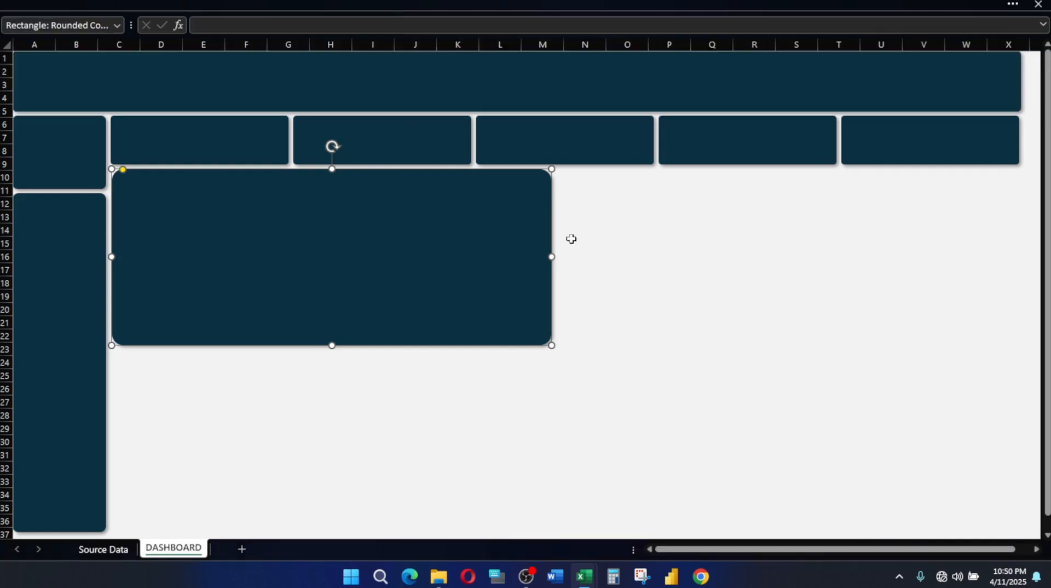
left_click(144, 134, "ctrl")
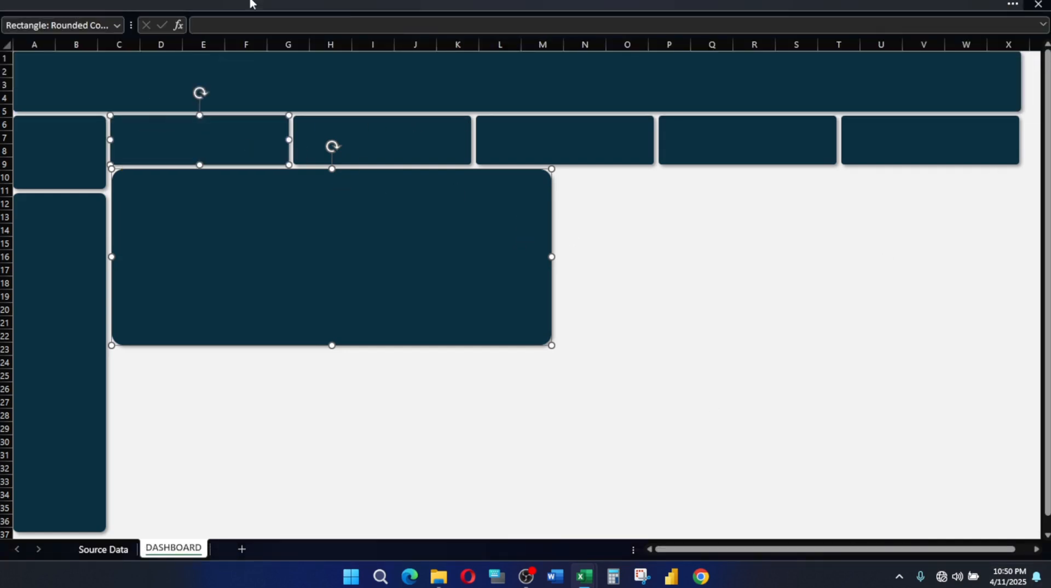
left_click(368, 4)
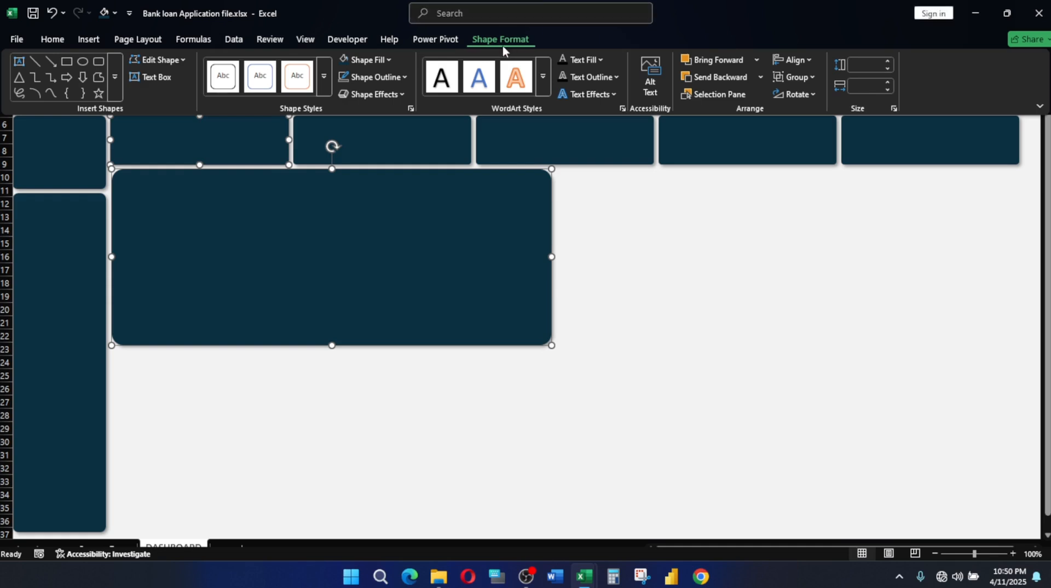
left_click(804, 62)
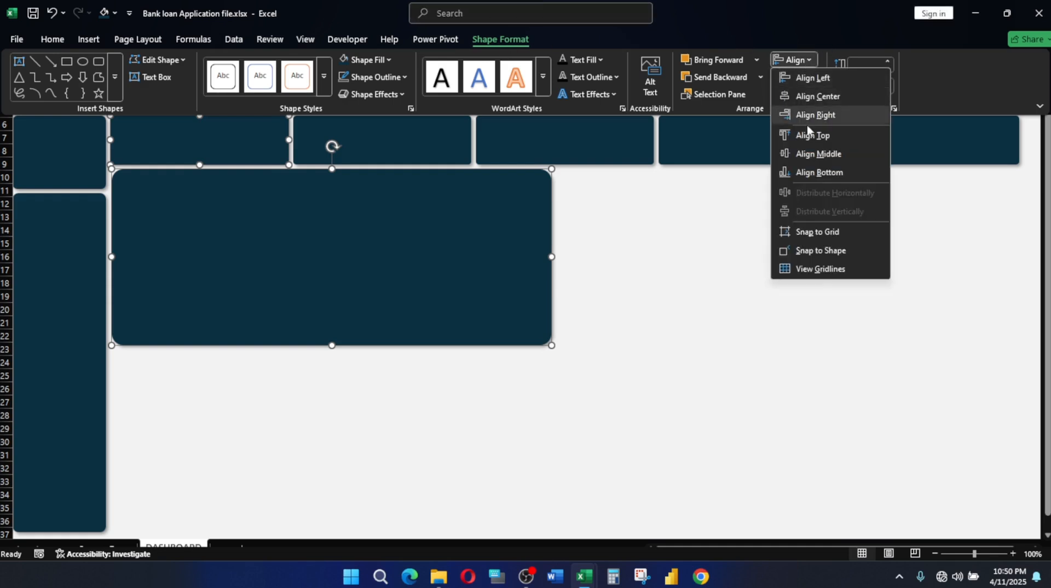
left_click(813, 80)
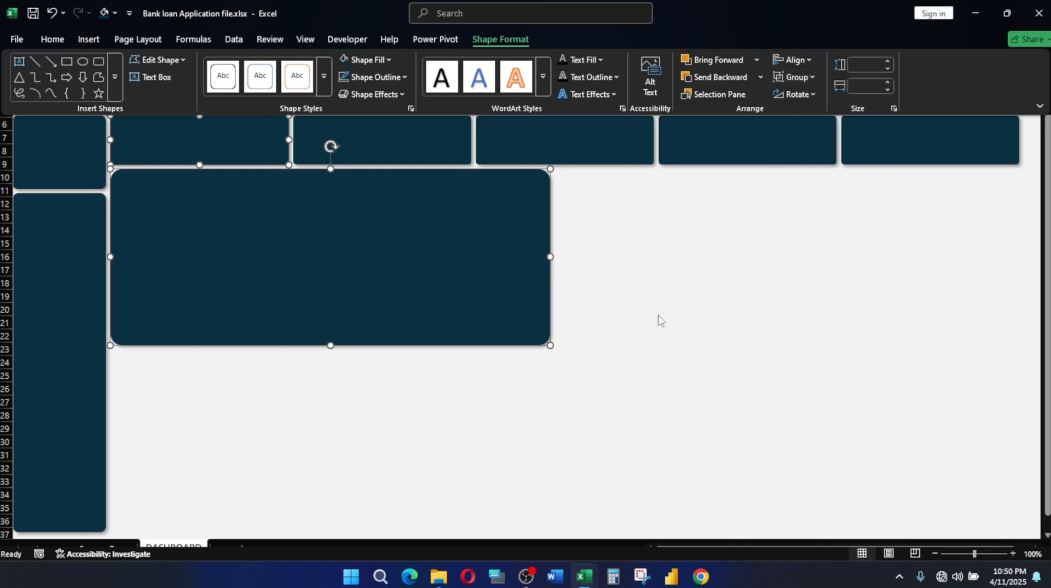
left_click(686, 230)
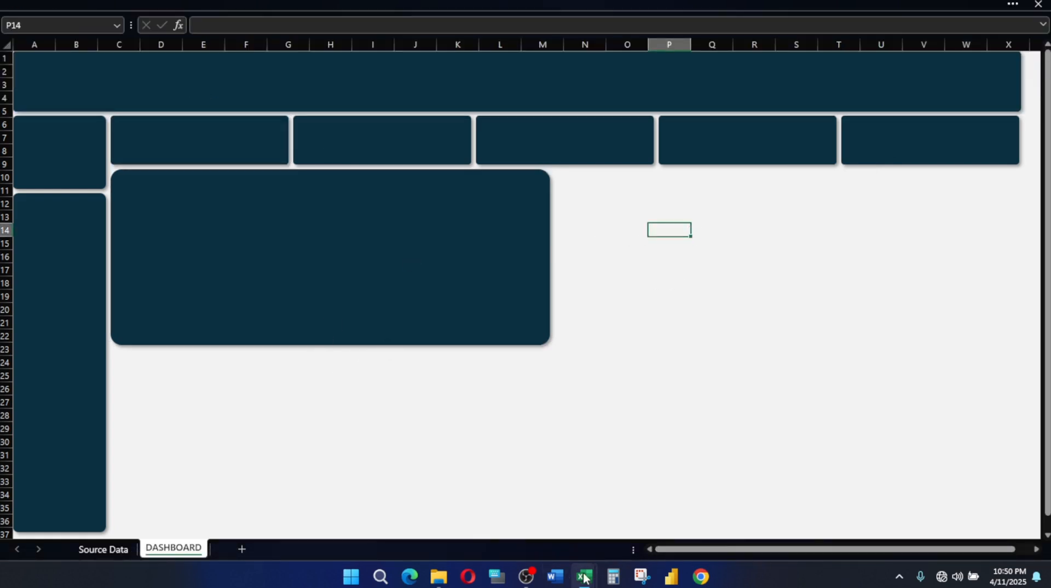
Switch to the Bank Loan Applications Data workbook and check the height and width of the Loan Application by TERM panel
mouse_move(585, 576)
left_click(678, 530)
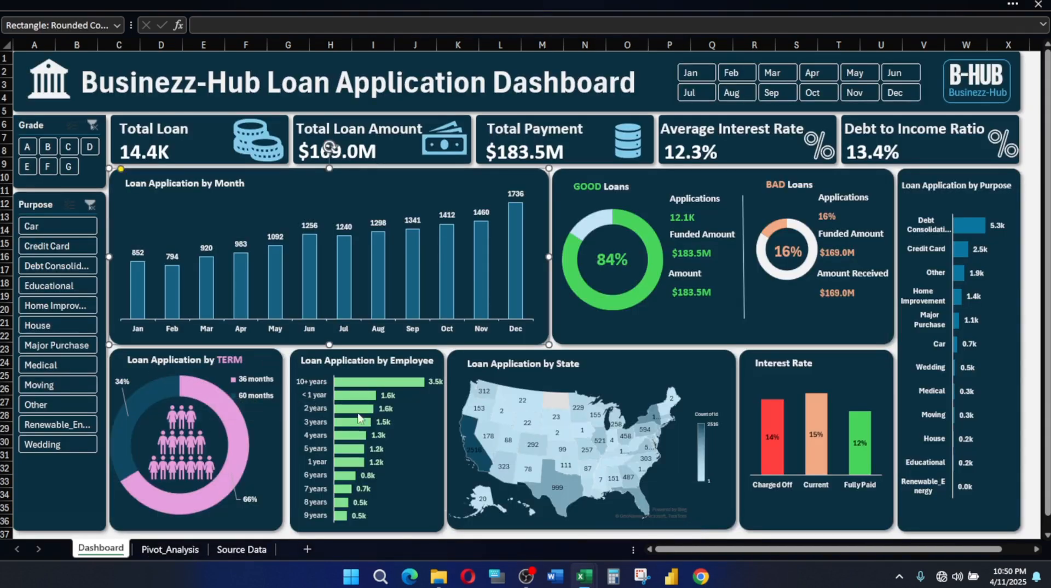
left_click(265, 360)
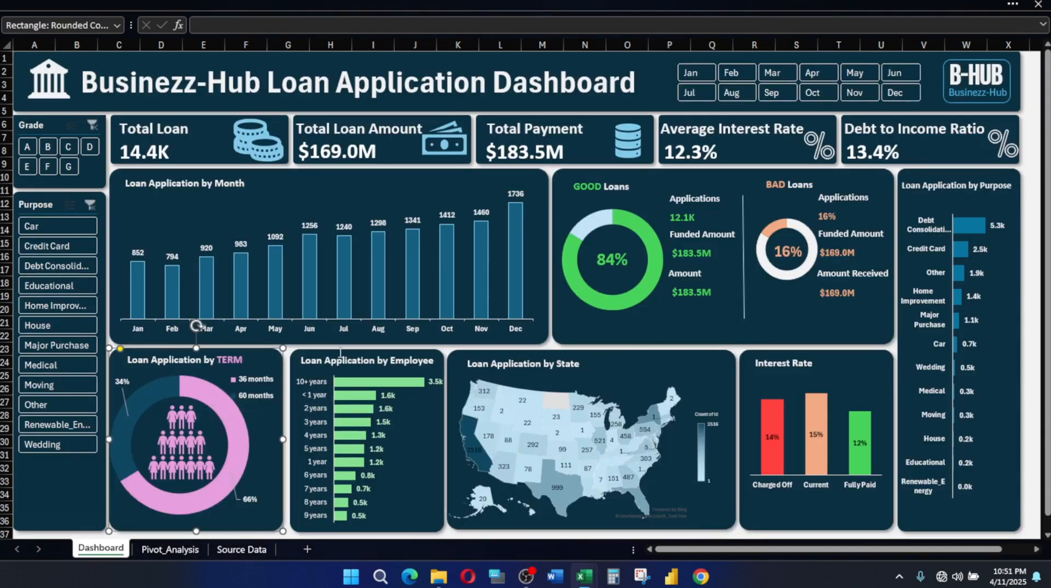
left_click(796, 7)
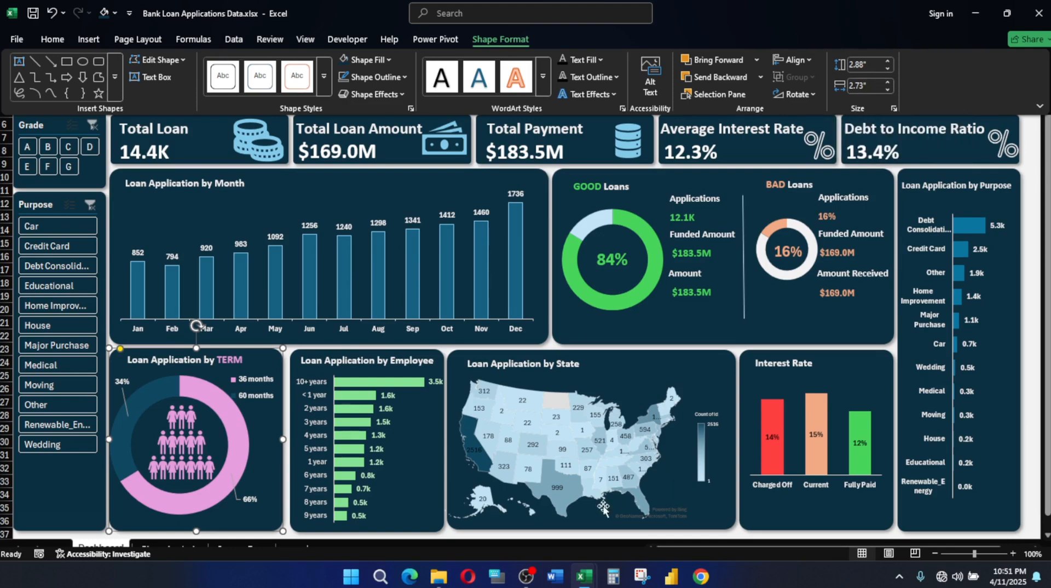
Return to the Bank loan Application file workbook and place a duplicate of the wide panel directly beneath it
mouse_move(584, 576)
left_click(526, 518)
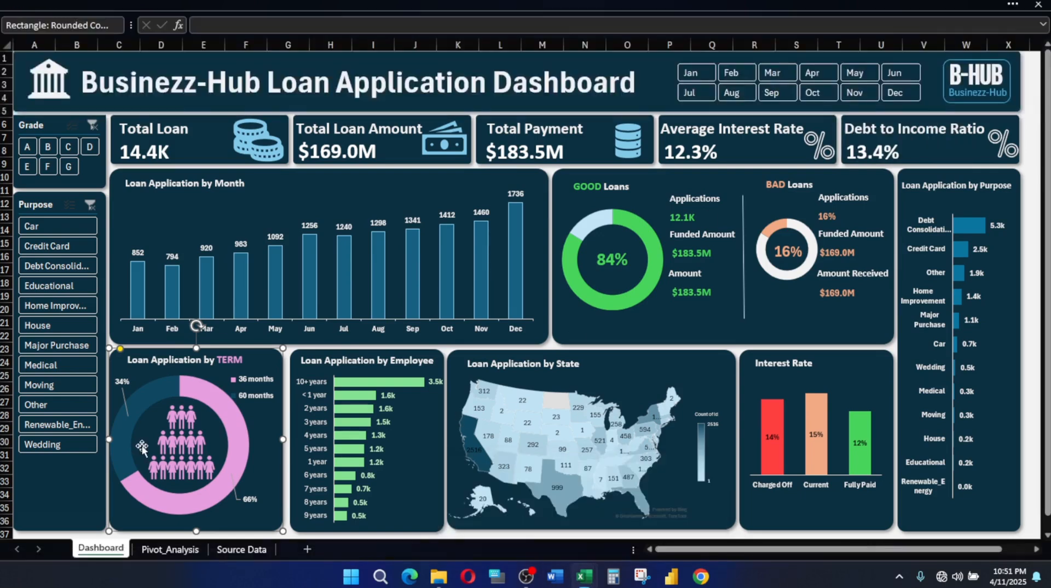
mouse_move(584, 576)
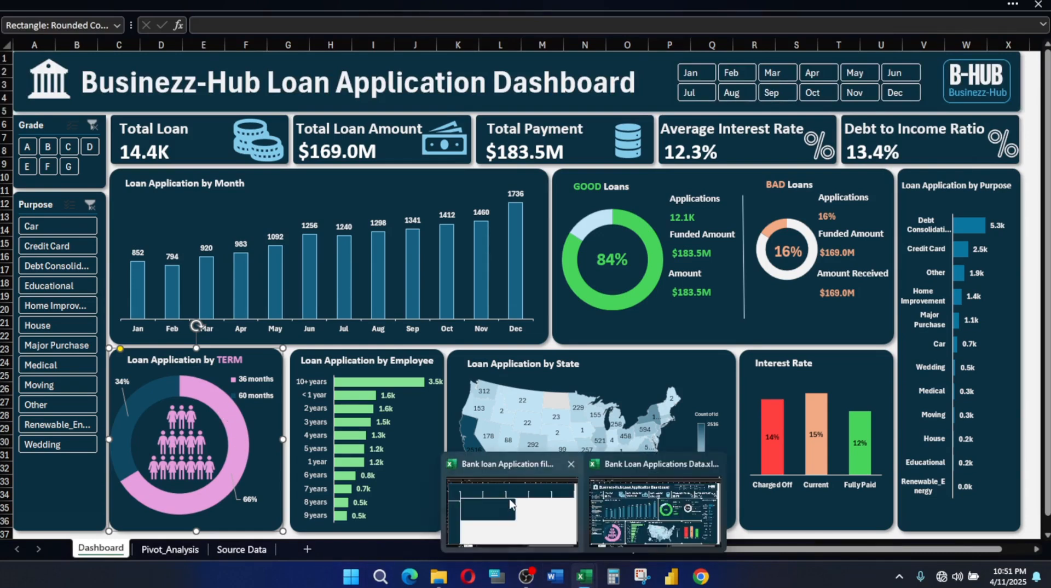
left_click(665, 487)
left_click(282, 280)
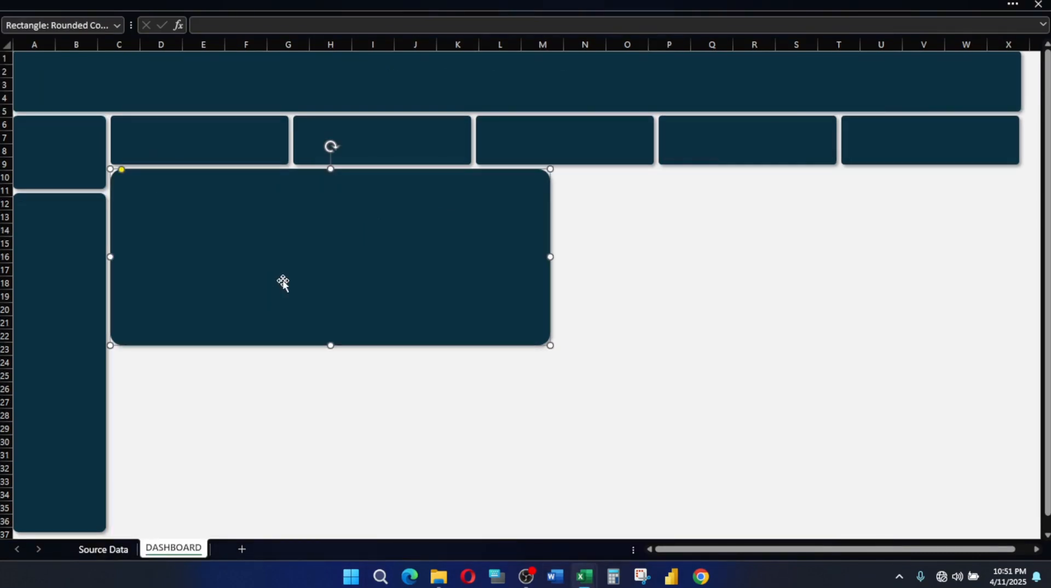
left_click(664, 3)
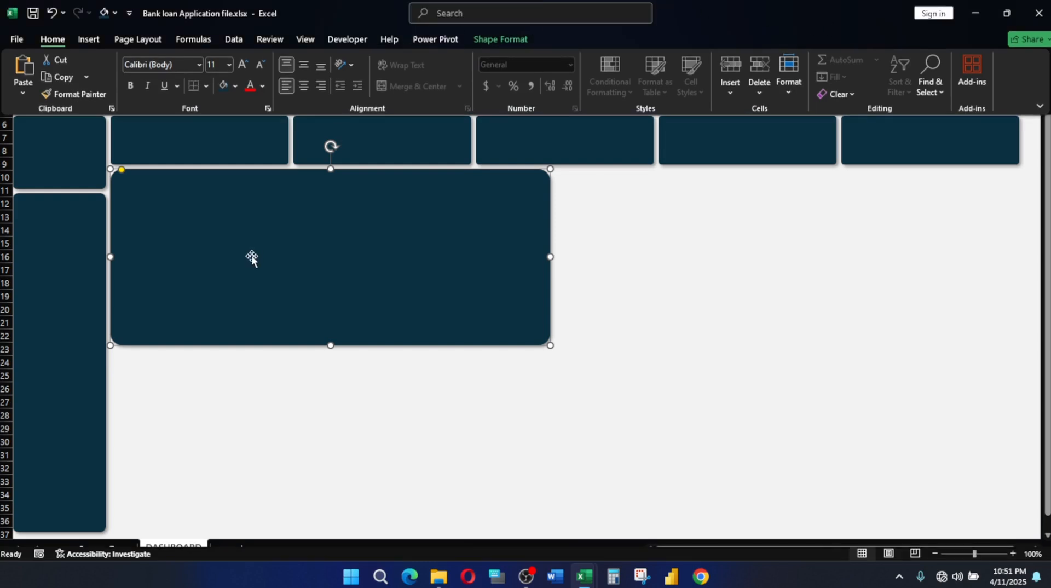
key("ctrl+d")
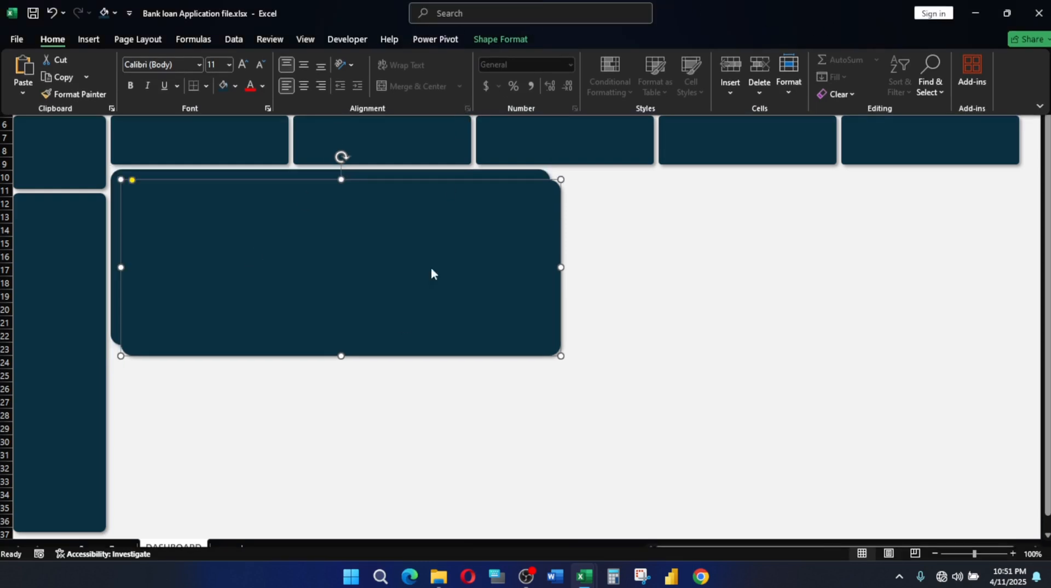
left_click_drag(398, 260, 390, 429)
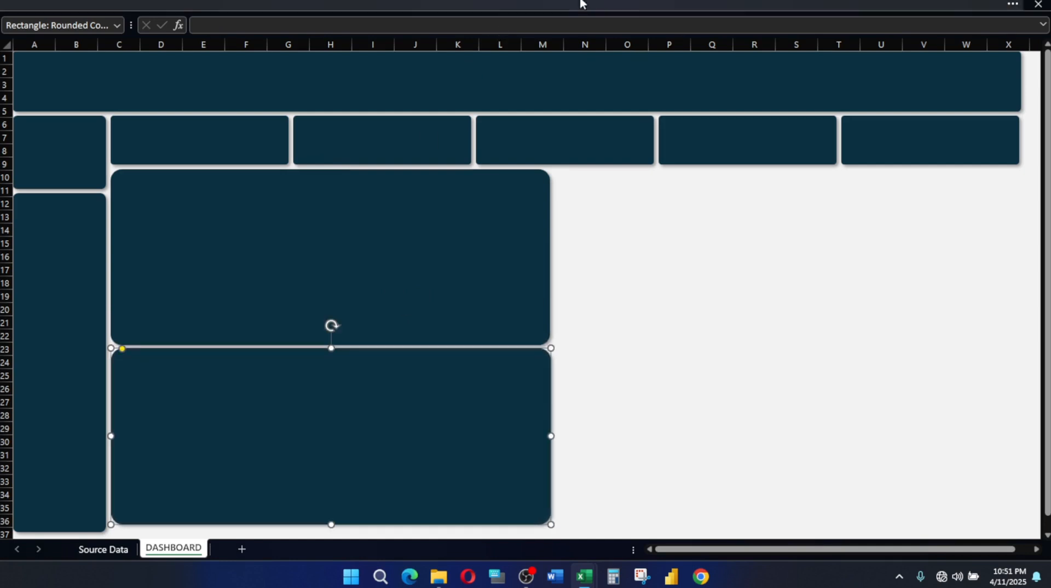
Set the duplicated panel beneath the wide one to 2.73" wide and 2.88" high
left_click(673, 3)
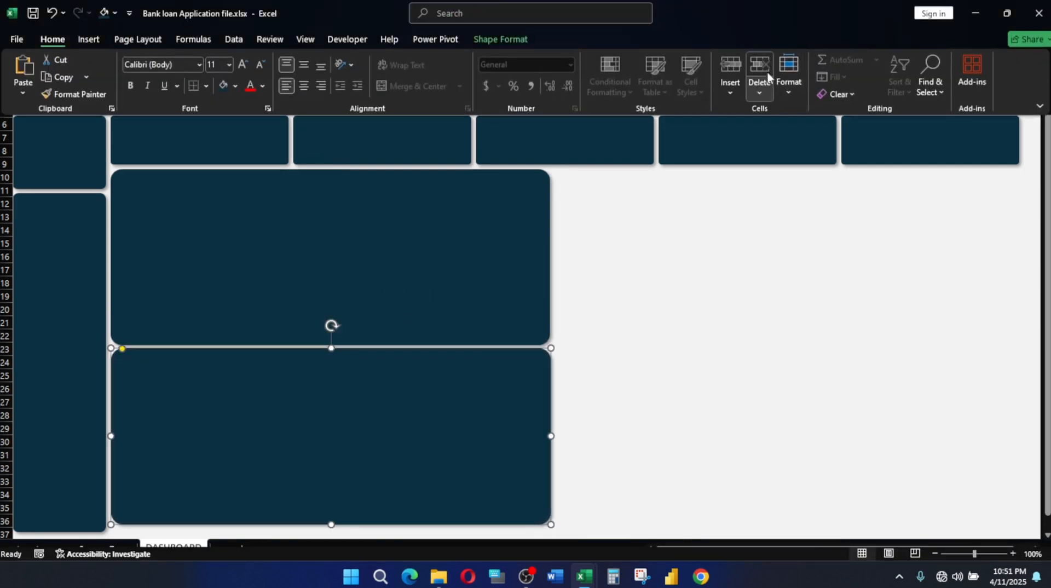
left_click(500, 39)
left_click(861, 84)
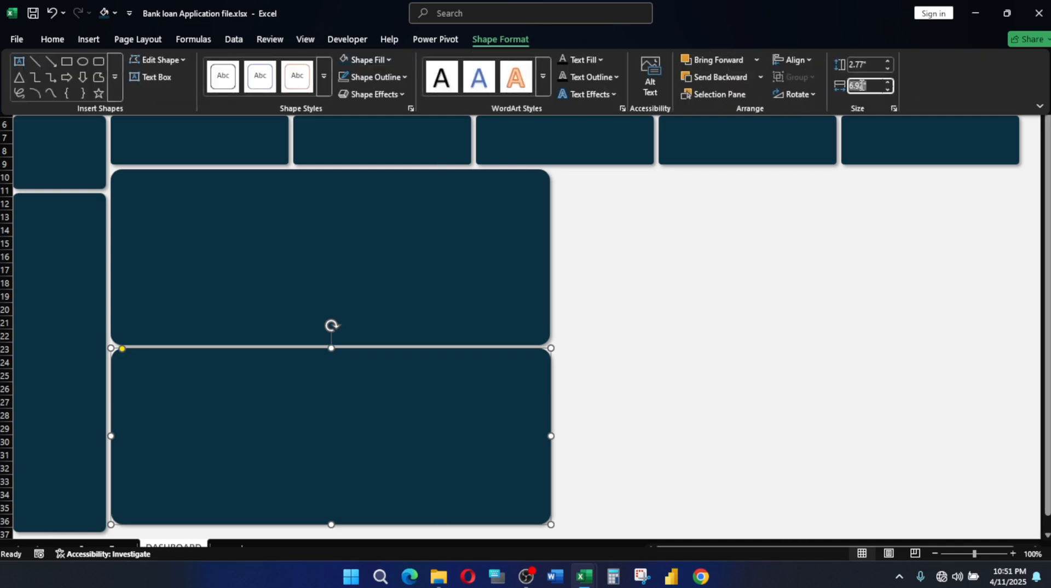
type("2.73")
key("Return")
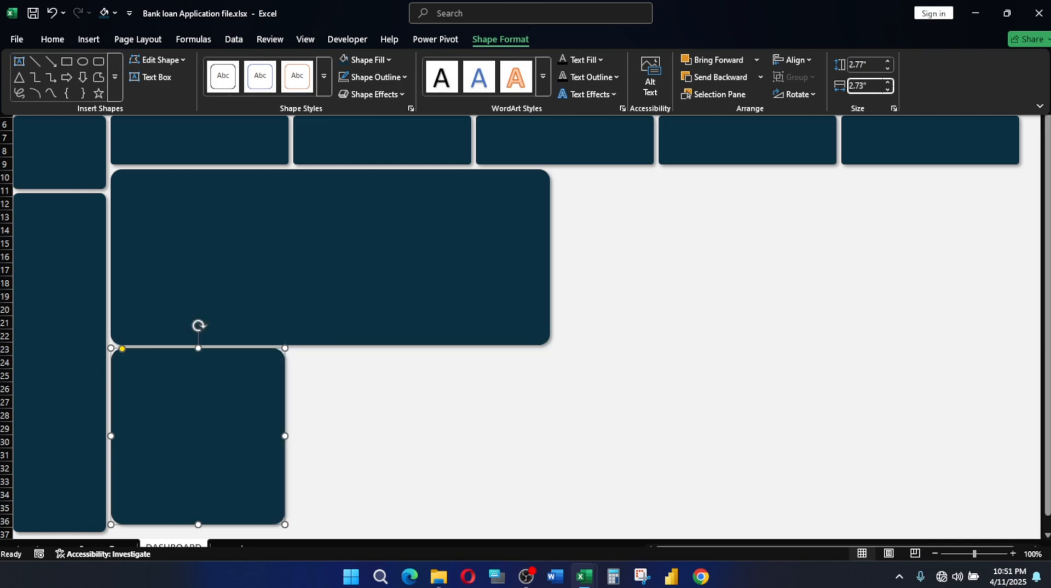
left_click(856, 64)
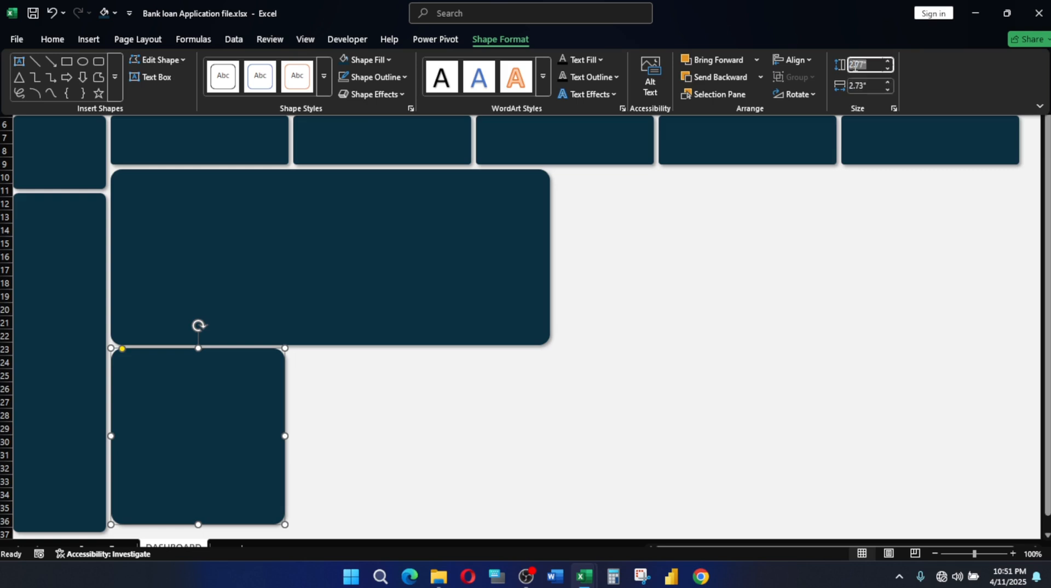
type("2.88")
key("Return")
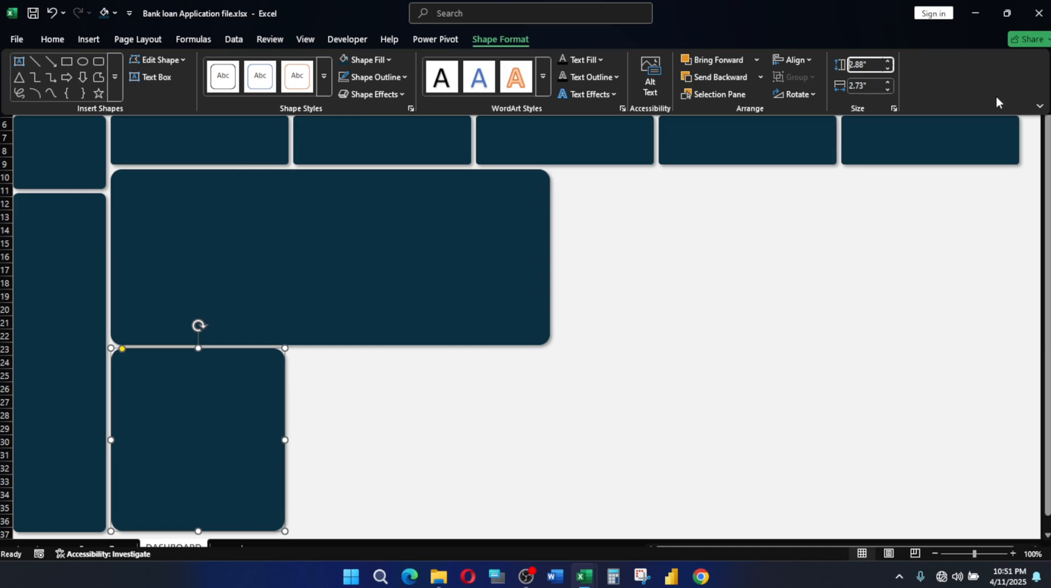
Align the left edges of the small lower panel and the wide panel above it
left_click(156, 240)
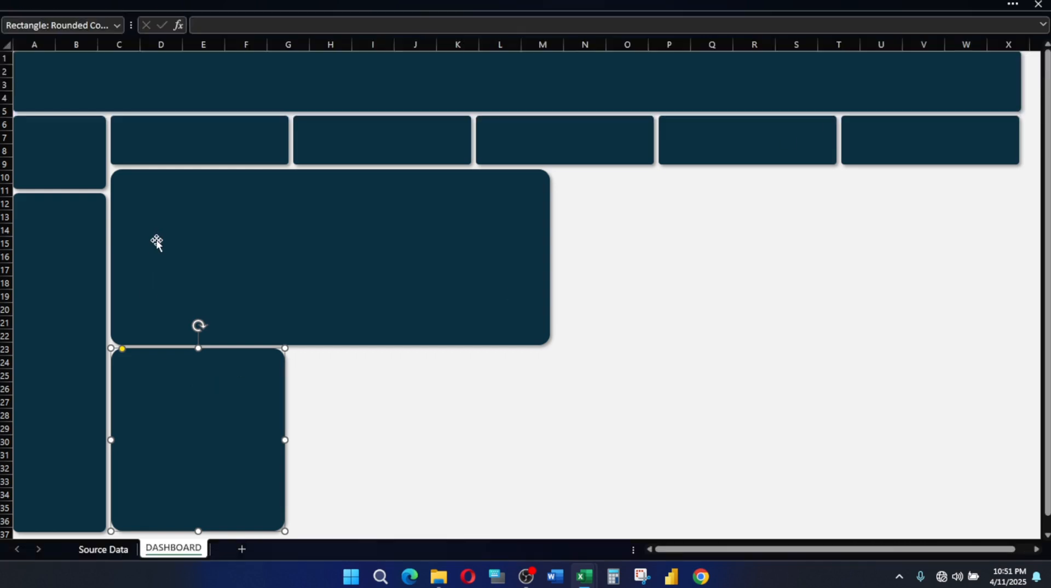
left_click(159, 254, "shift")
left_click(541, 3)
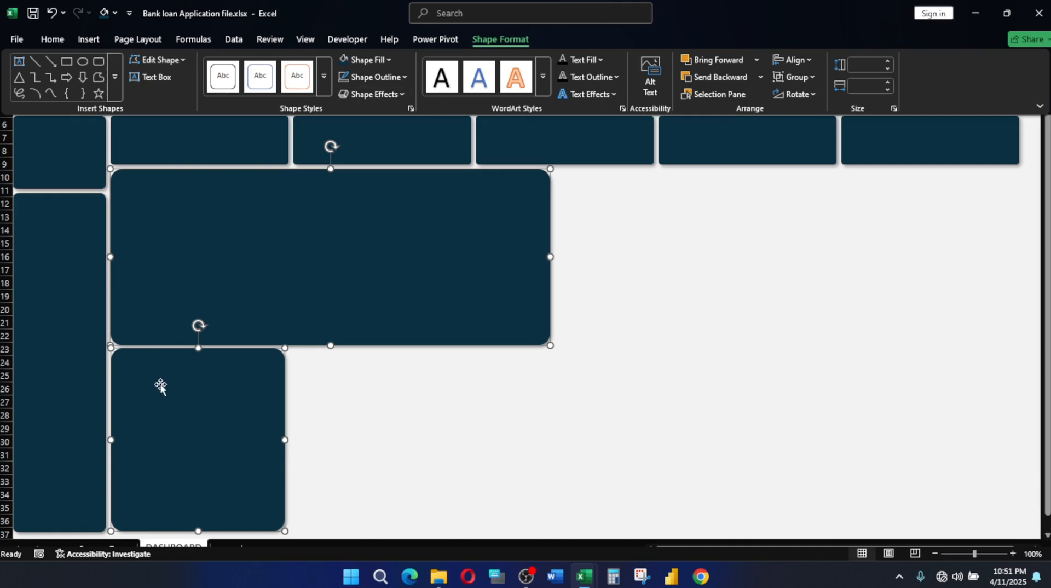
left_click(507, 520)
left_click(451, 426)
left_click(252, 395)
left_click(215, 265, "shift")
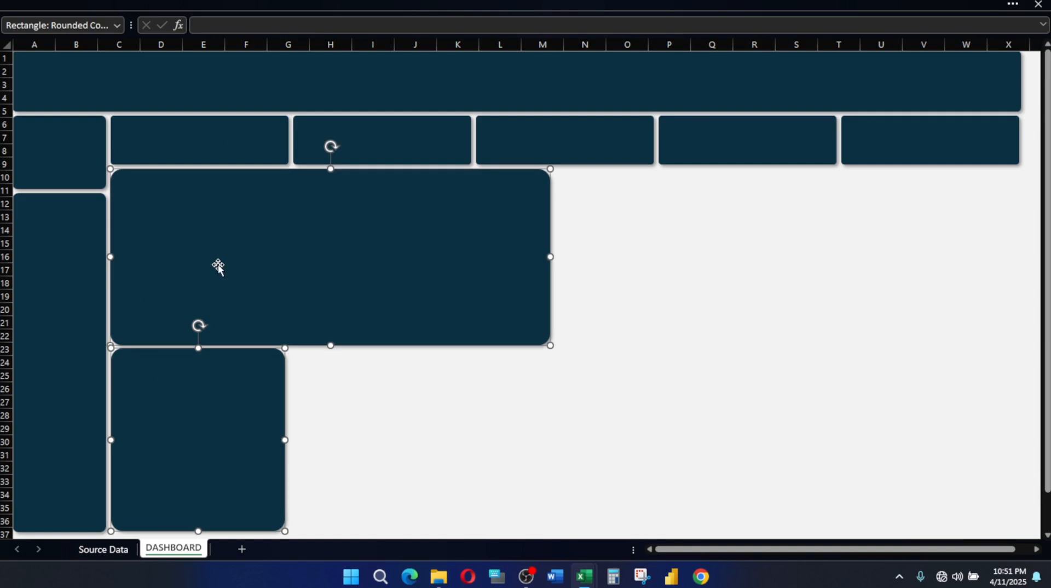
left_click(819, 4)
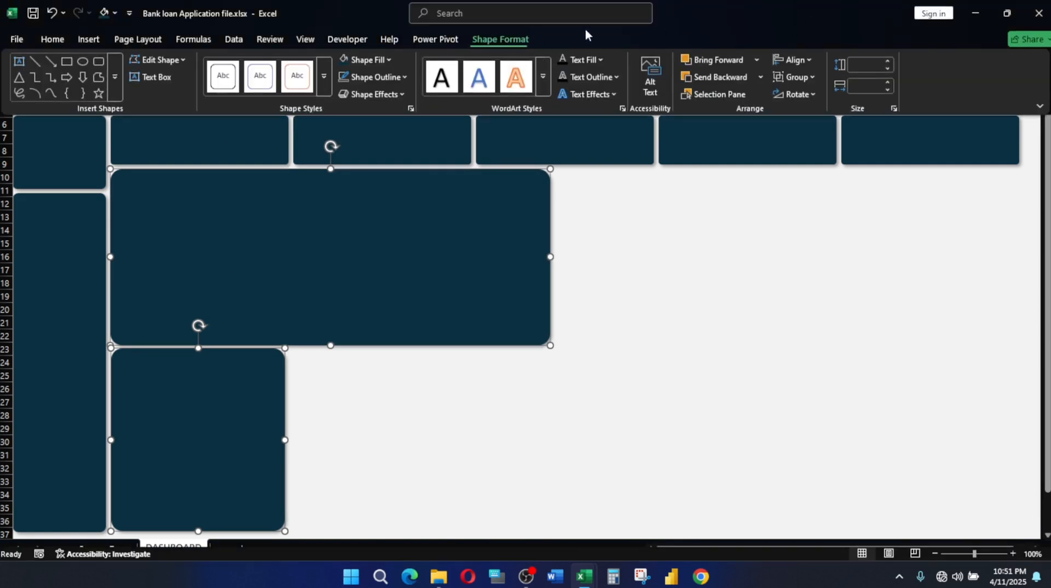
left_click(793, 61)
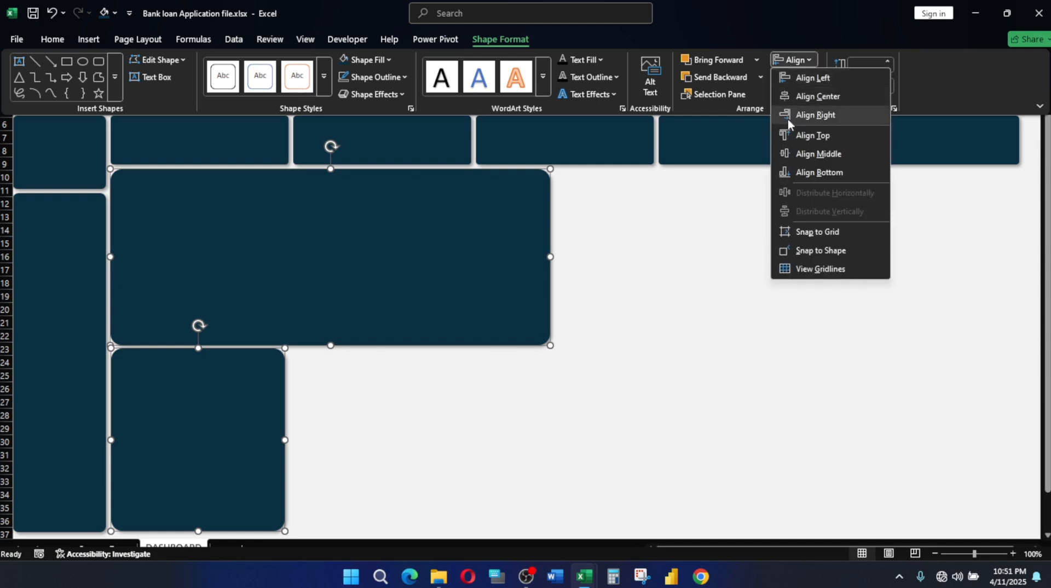
left_click(812, 78)
left_click(597, 377)
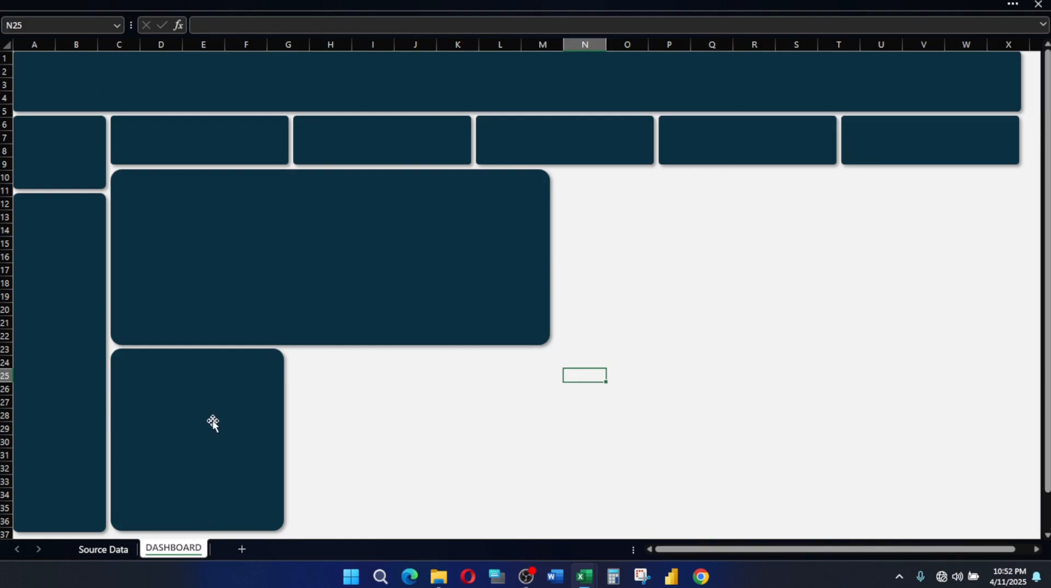
Place a duplicate of the small lower panel just right of it, and check the Loan Application by Employee panel's size in the example workbook
left_click(201, 437)
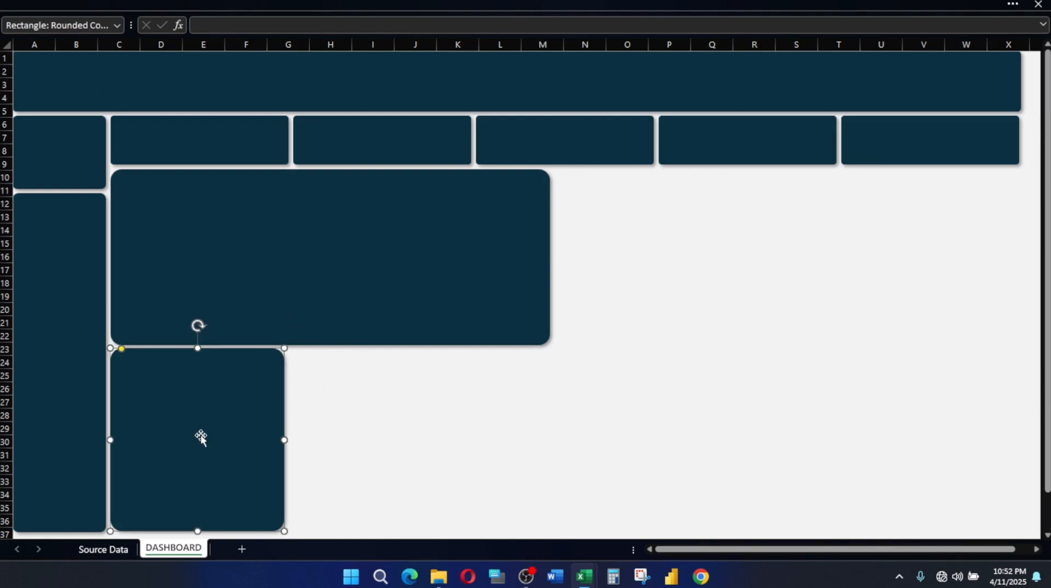
left_click_drag(200, 435, 360, 427)
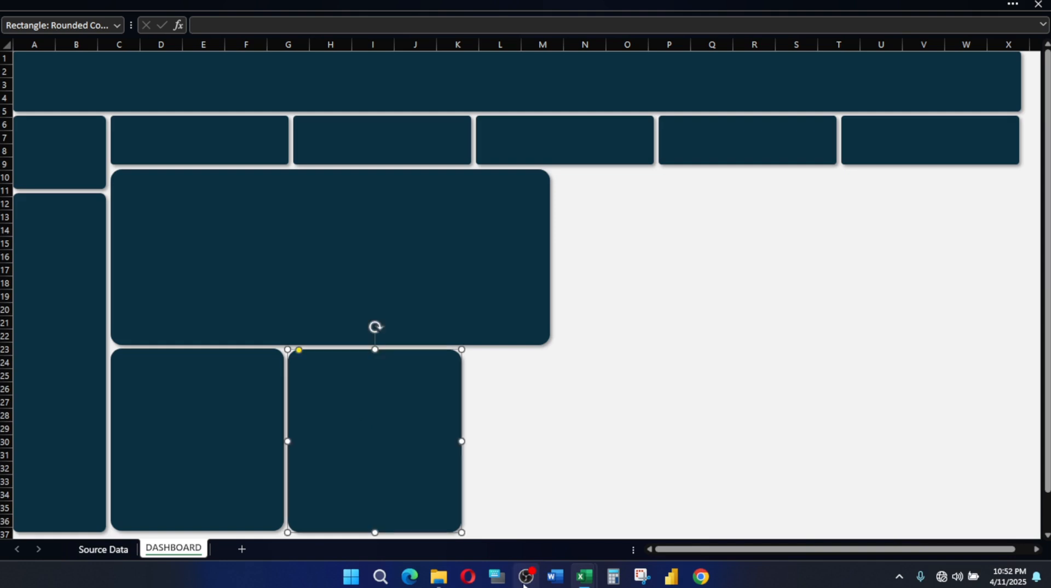
mouse_move(584, 576)
left_click(621, 521)
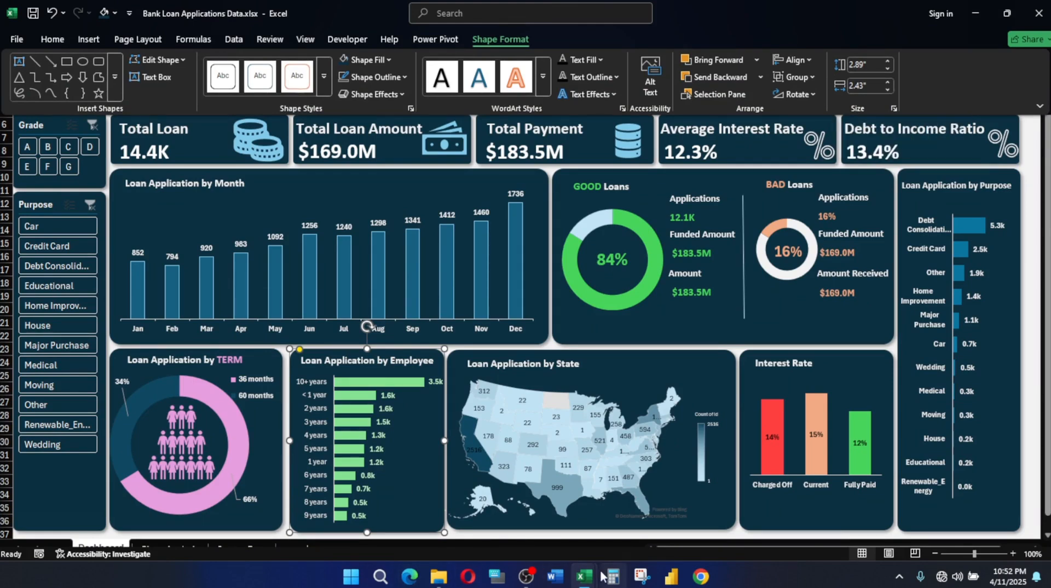
Back in Bank loan Application file, set the second lower panel to 2.43" wide and 2.89" high
mouse_move(593, 577)
left_click(493, 521)
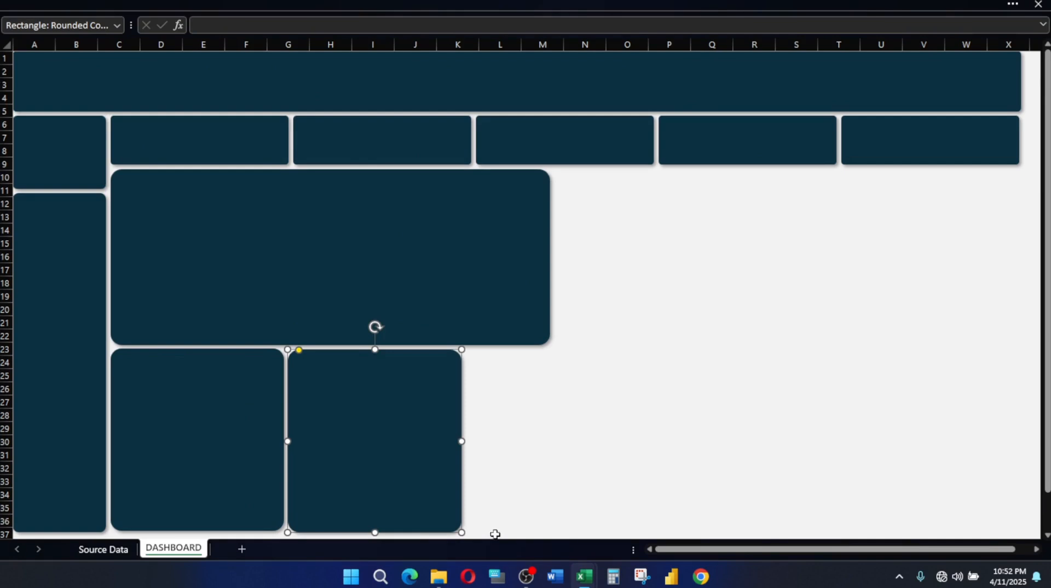
left_click(693, 2)
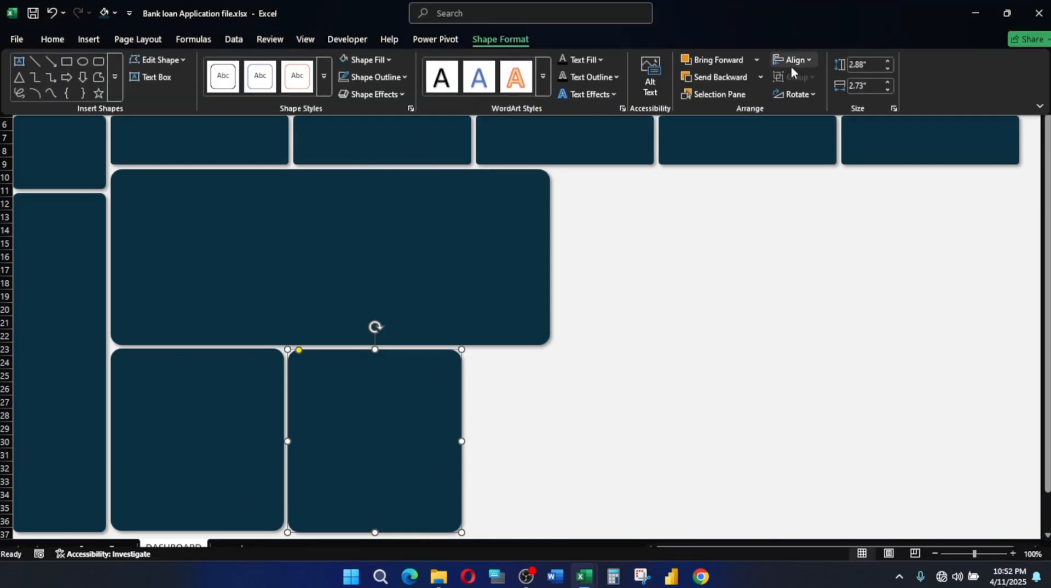
left_click(855, 85)
type("2.43")
key("Return")
left_click(869, 64)
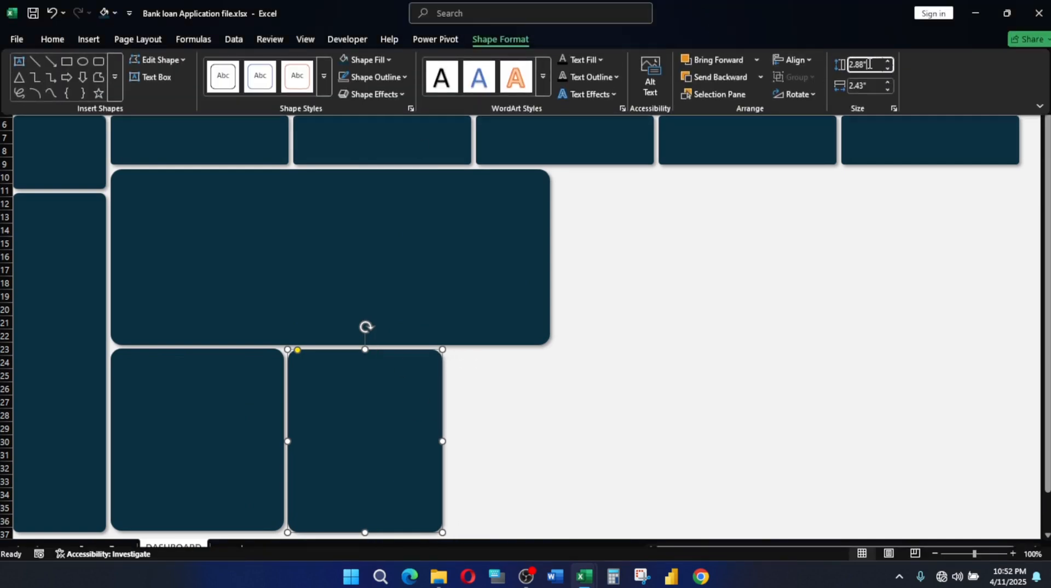
key("Return")
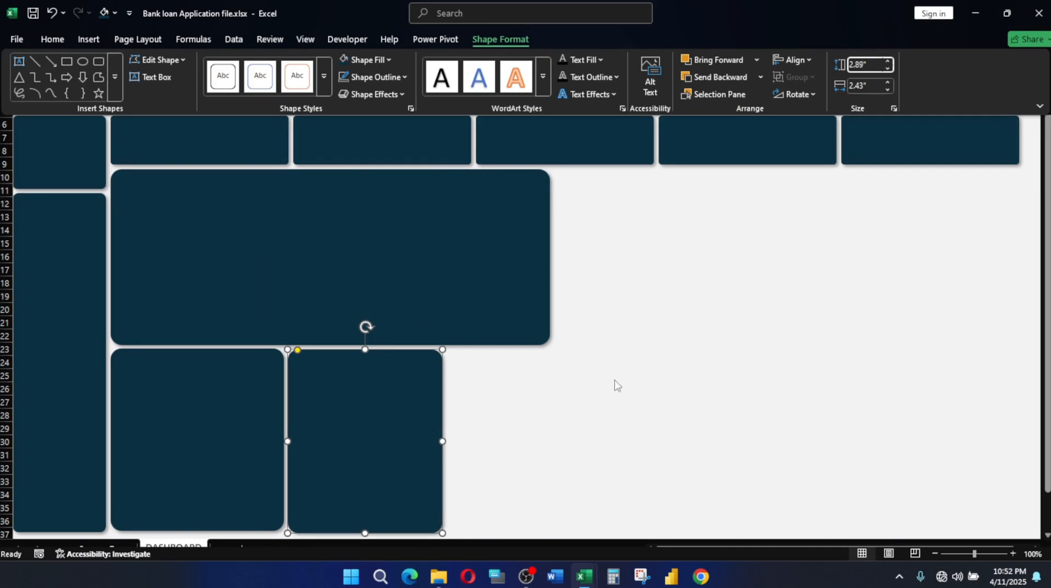
Align the top edges of the two small lower panels
left_click(368, 409)
left_click(546, 420)
left_click(413, 397)
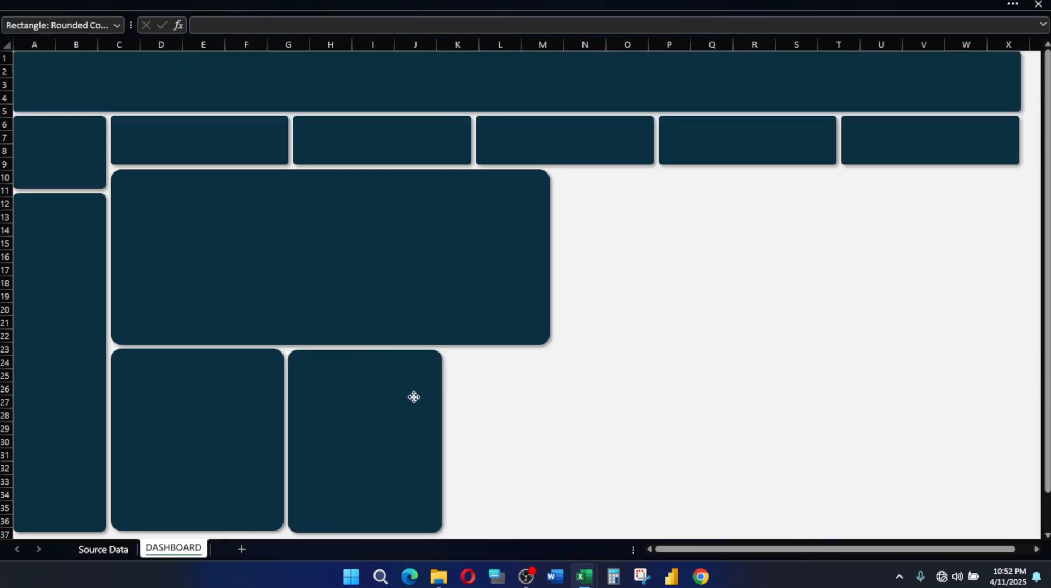
left_click(238, 386, "ctrl")
left_click(620, 2)
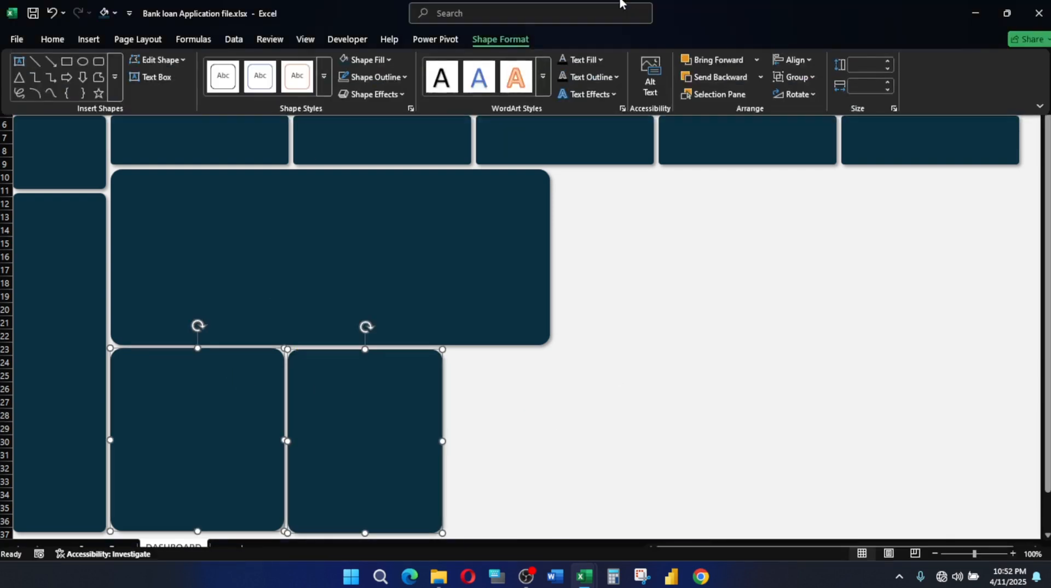
left_click(793, 59)
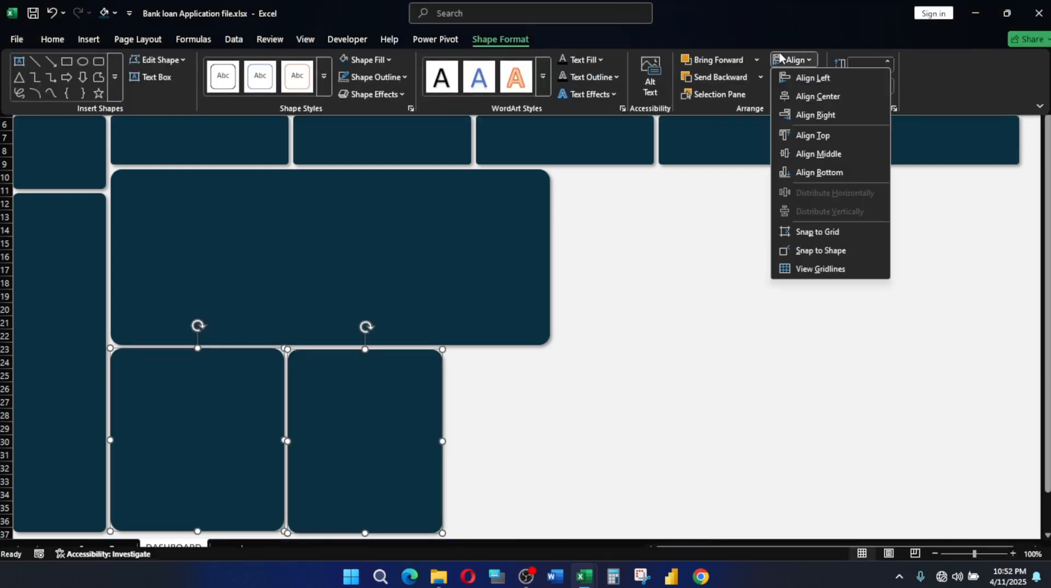
left_click(804, 138)
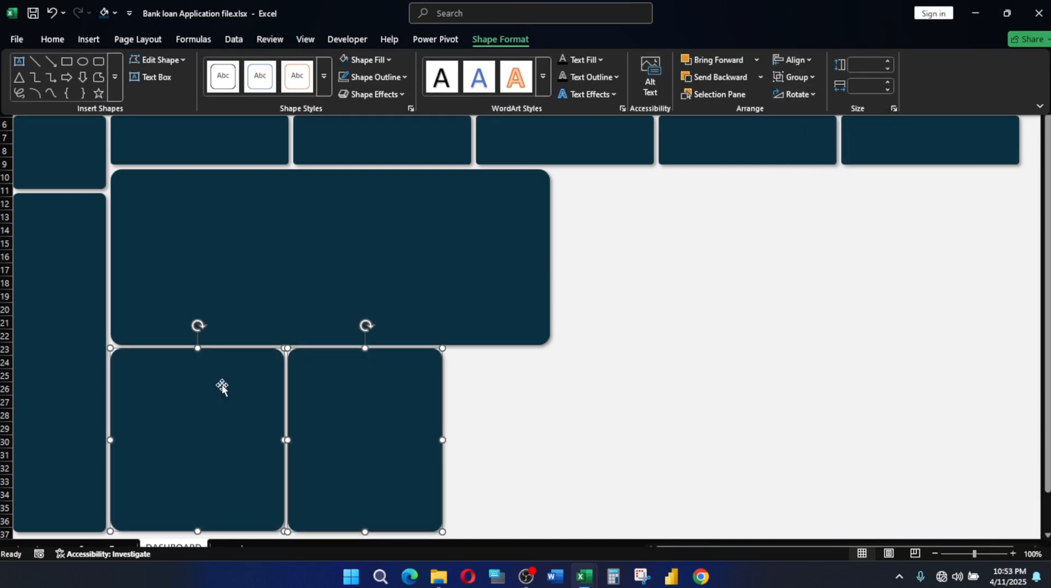
Distribute the tall side panel and the two small lower panels horizontally with even spacing
key("ctrl+shift+F1")
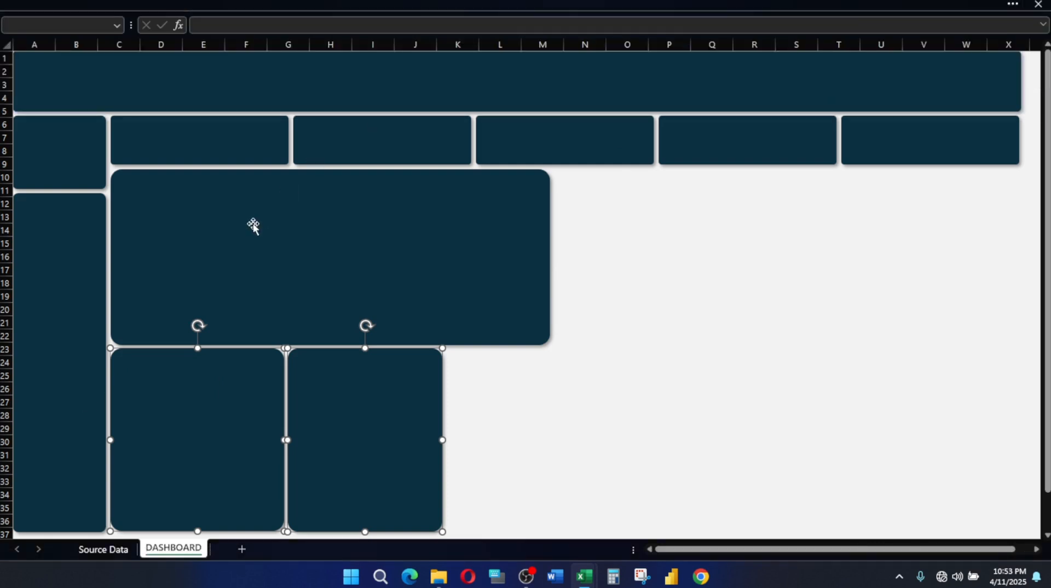
left_click(78, 373, "shift")
left_click(652, 4)
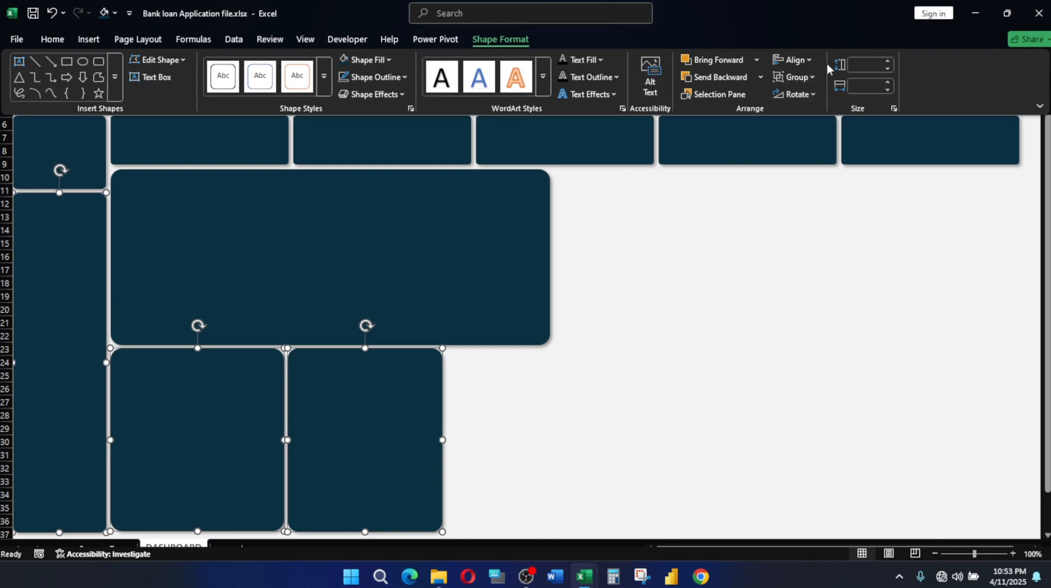
left_click(804, 62)
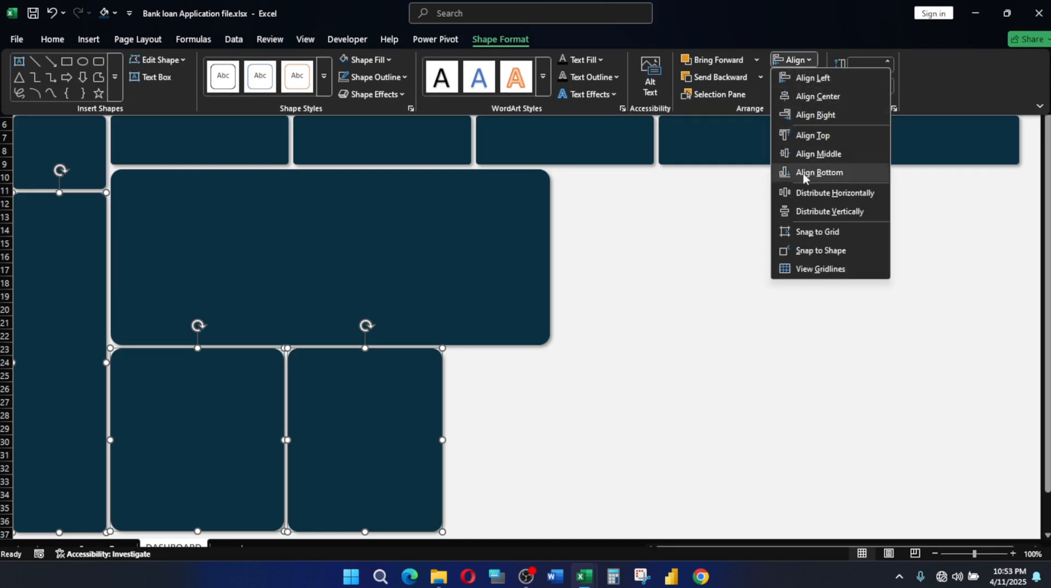
left_click(803, 194)
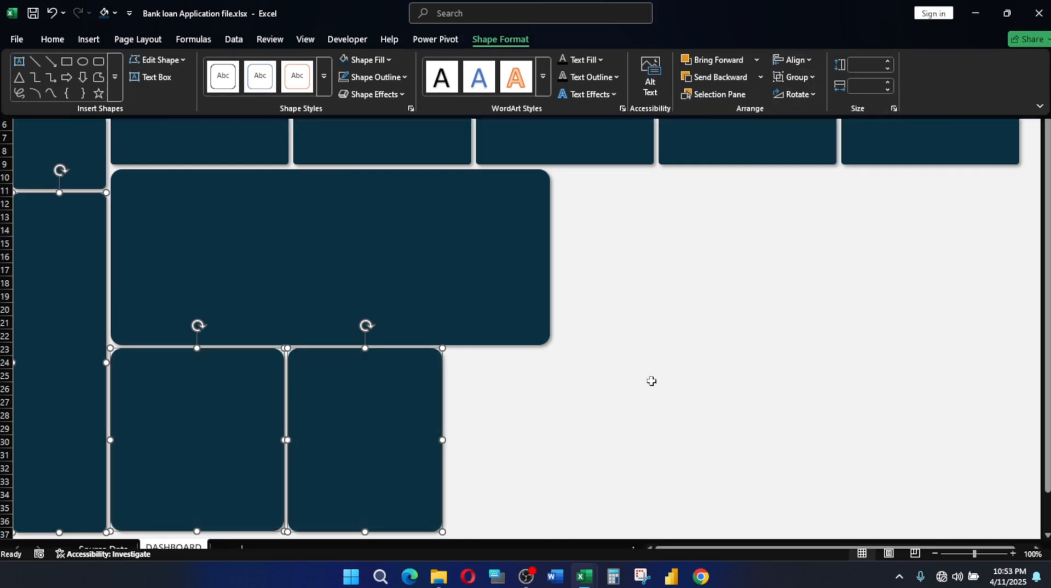
key("ctrl+shift+F1")
left_click(627, 376)
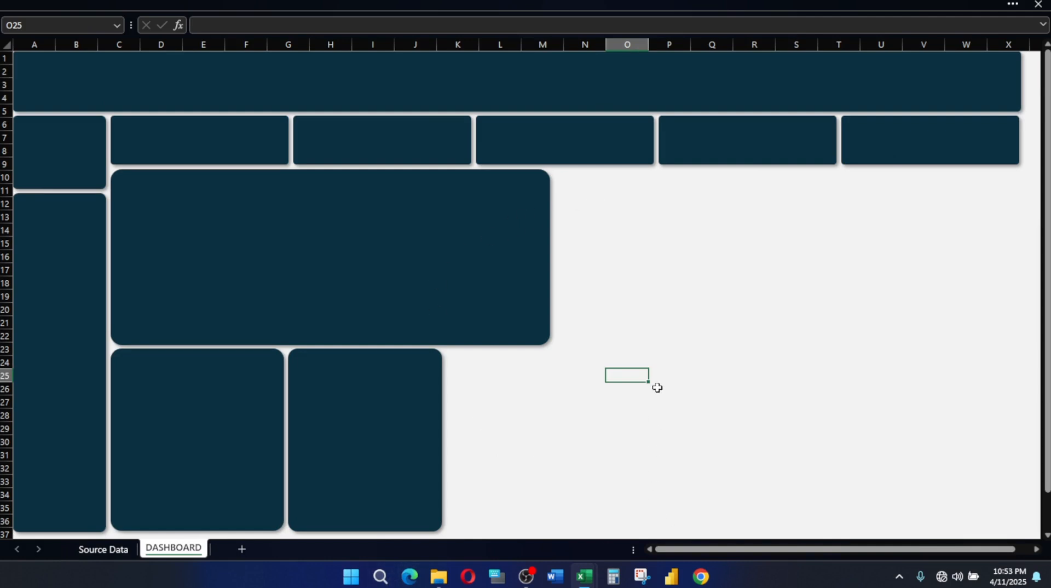
Check the height and width of the Good Loans and Bad Loans panel in the example Bank Loan Applications Data workbook
mouse_move(584, 577)
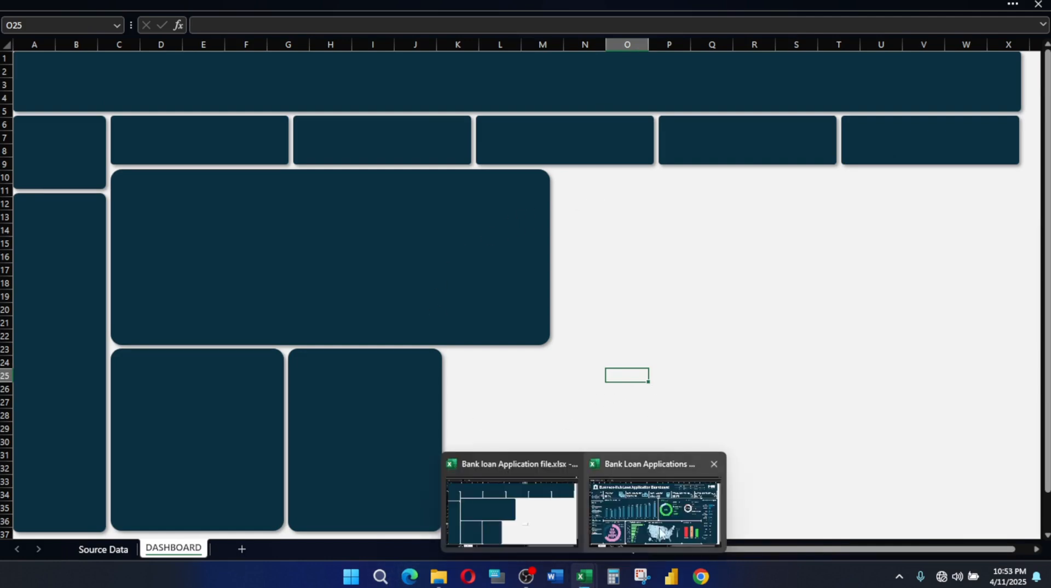
left_click(673, 523)
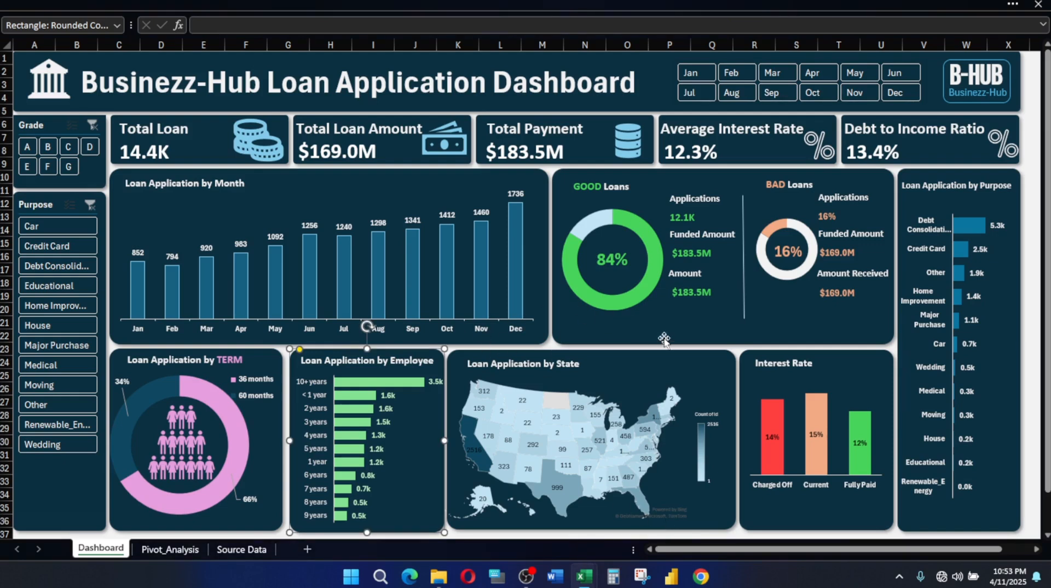
left_click(569, 170)
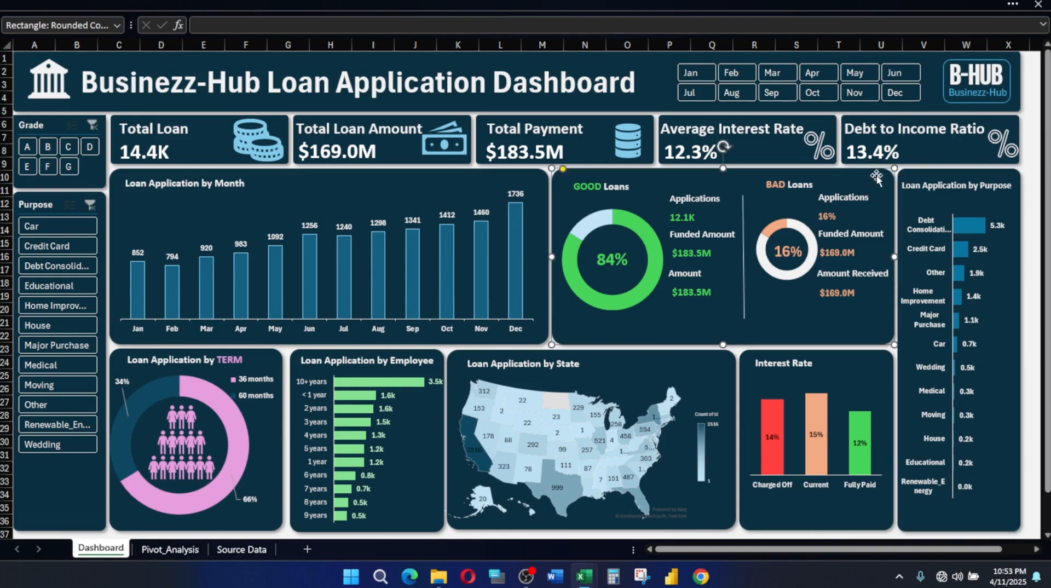
left_click(838, 11)
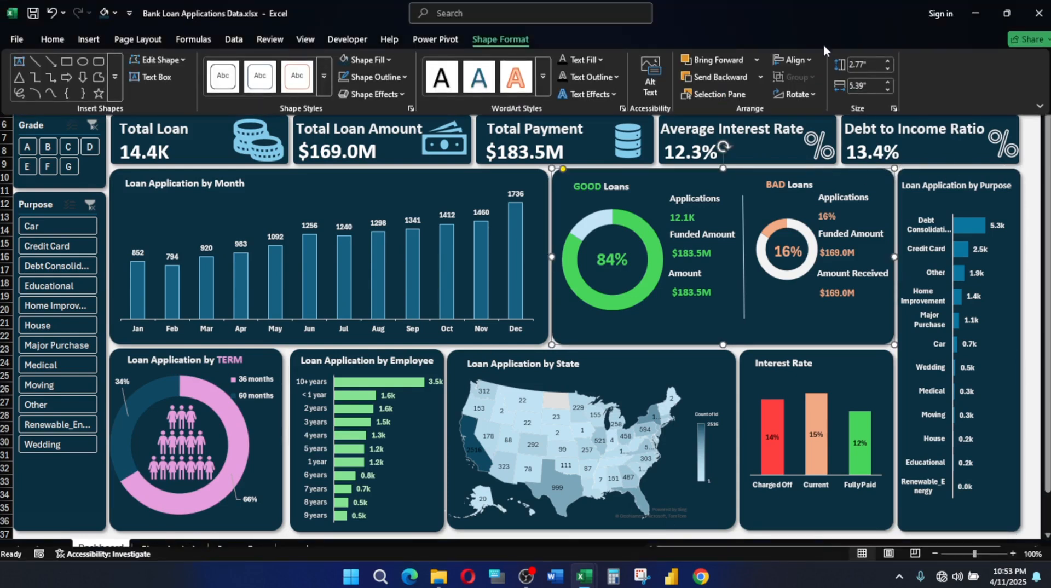
left_click(867, 87)
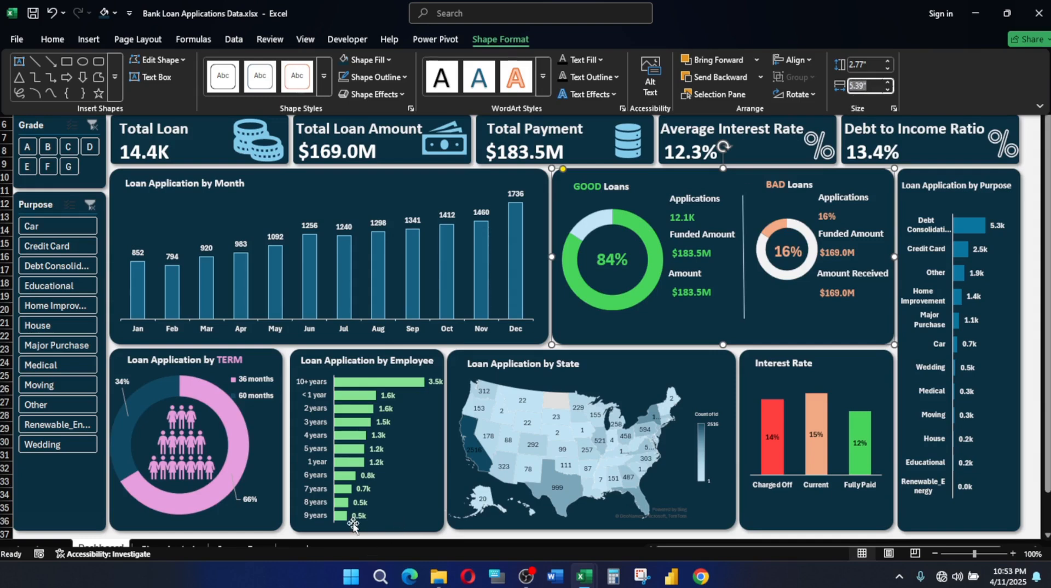
Back in Bank loan Application file, duplicate the wide chart panel and place the copy just right of it, level with it
mouse_move(591, 573)
left_click(472, 472)
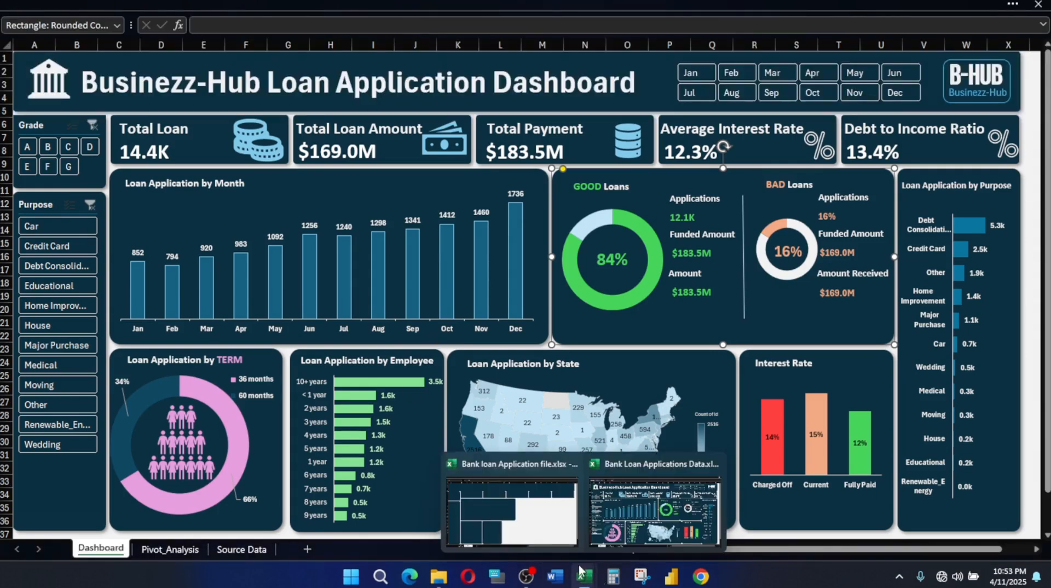
left_click(657, 504)
left_click(368, 249)
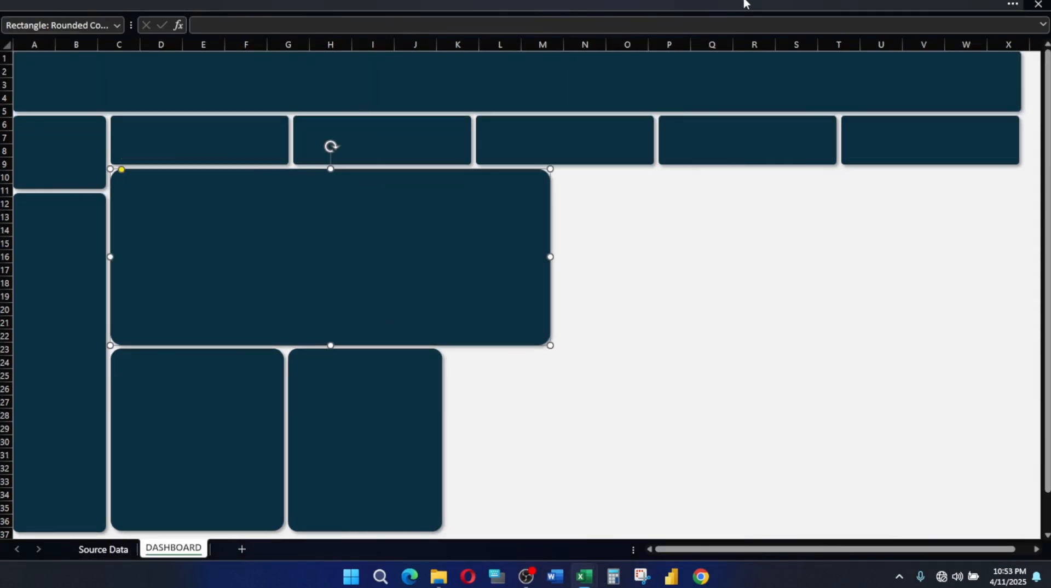
key("ctrl+d")
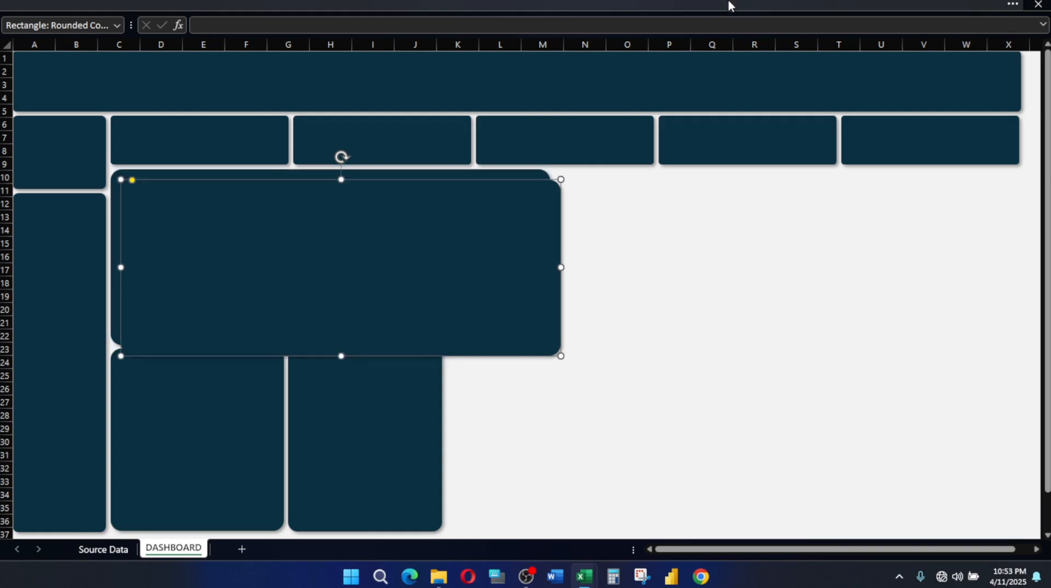
left_click_drag(310, 300, 738, 291)
Set the duplicated upper panel's width to 5.39"
left_click(520, 4)
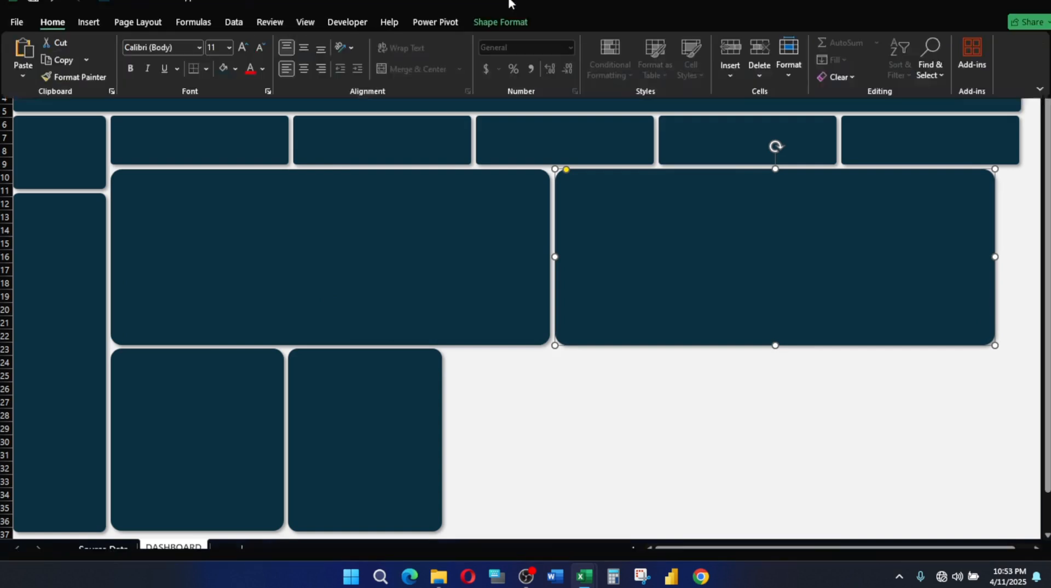
left_click(500, 40)
left_click(868, 86)
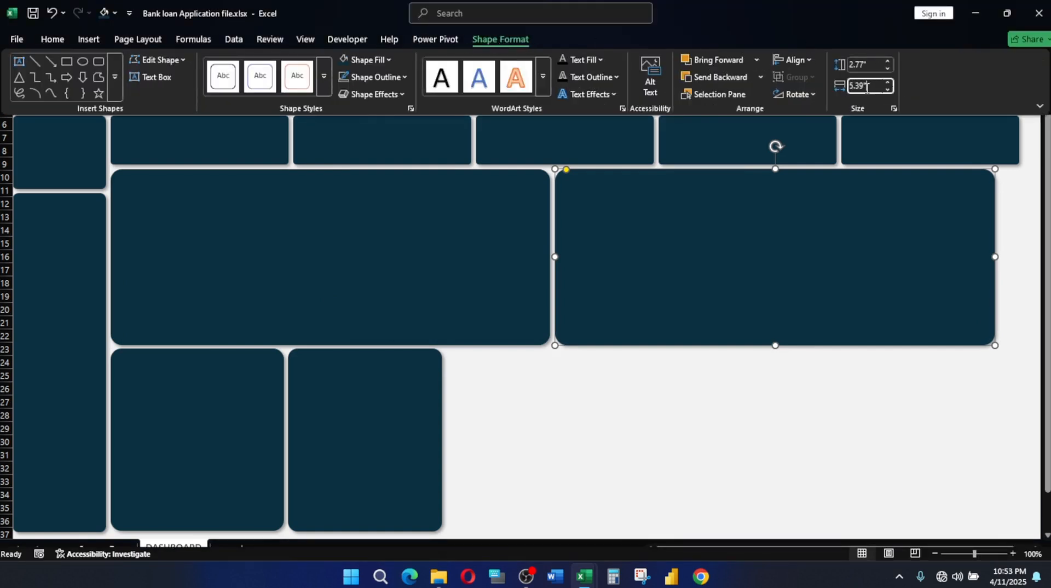
key("Return")
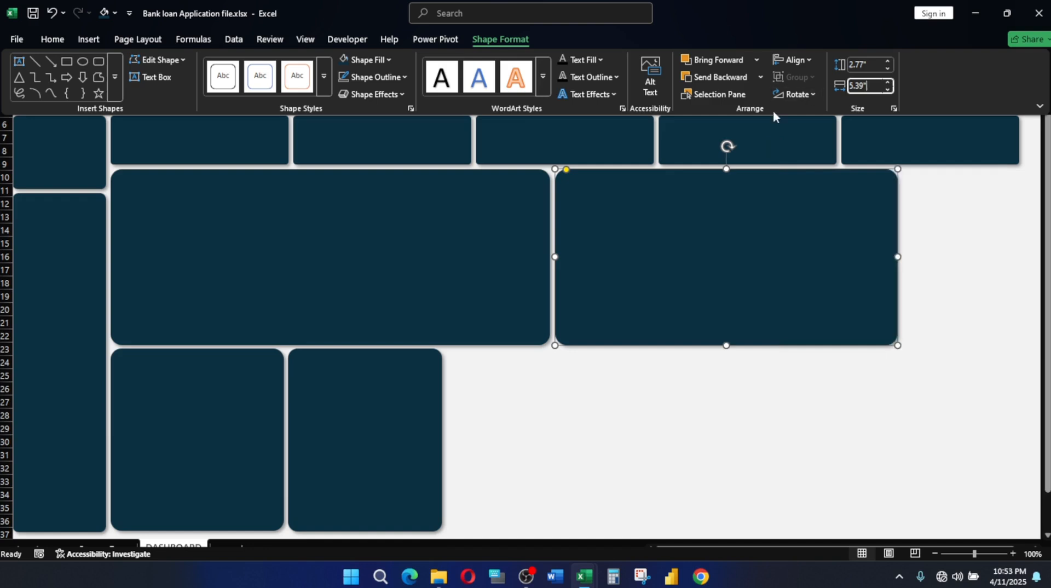
left_click(692, 252)
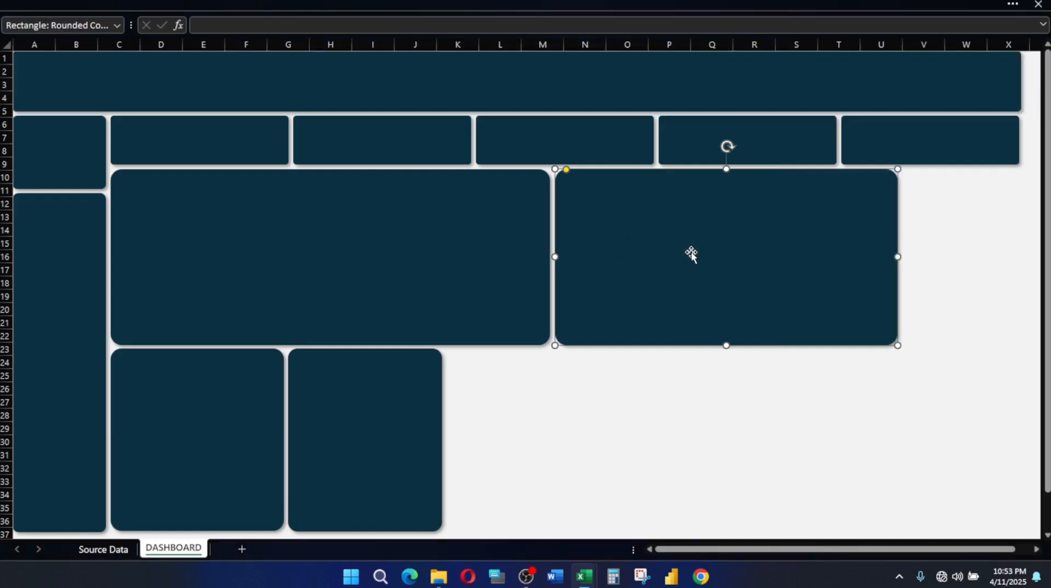
left_click(608, 373)
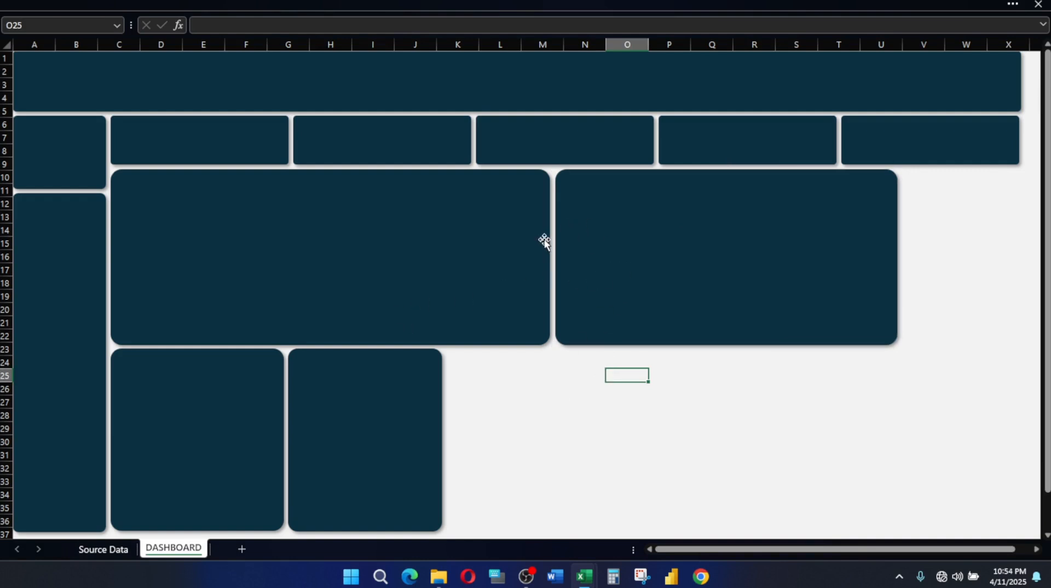
Distribute the tall side panel and the two upper chart panels horizontally with even spacing
left_click(630, 237)
left_click(323, 242, "ctrl")
left_click(97, 265, "ctrl")
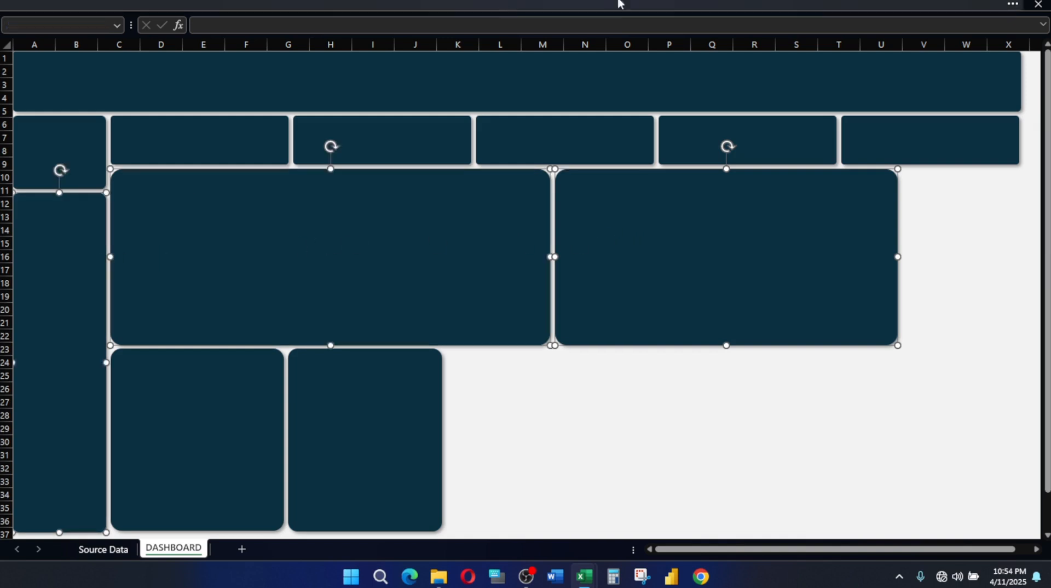
left_click(679, 3)
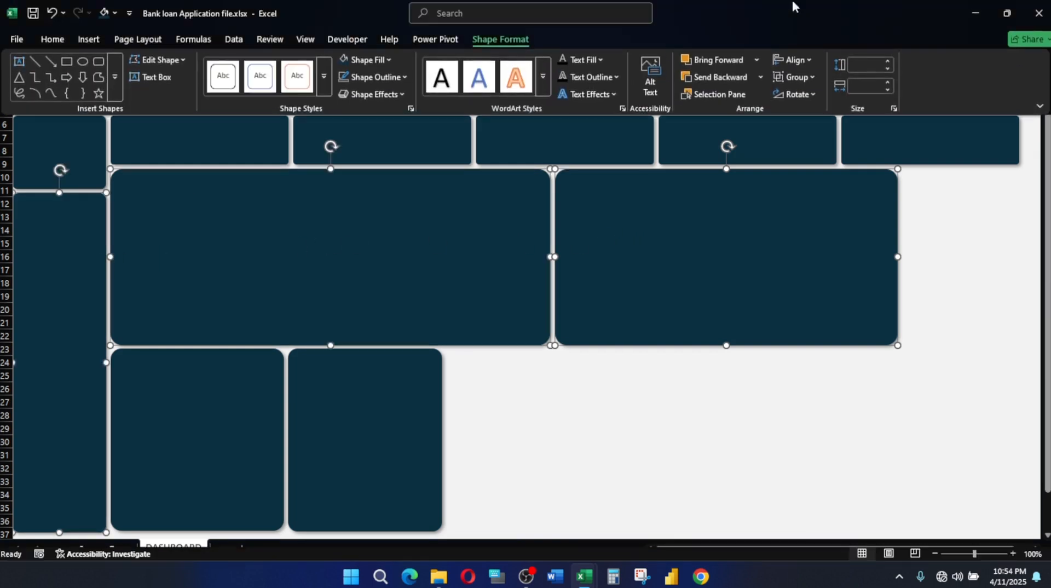
left_click(793, 60)
left_click(814, 196)
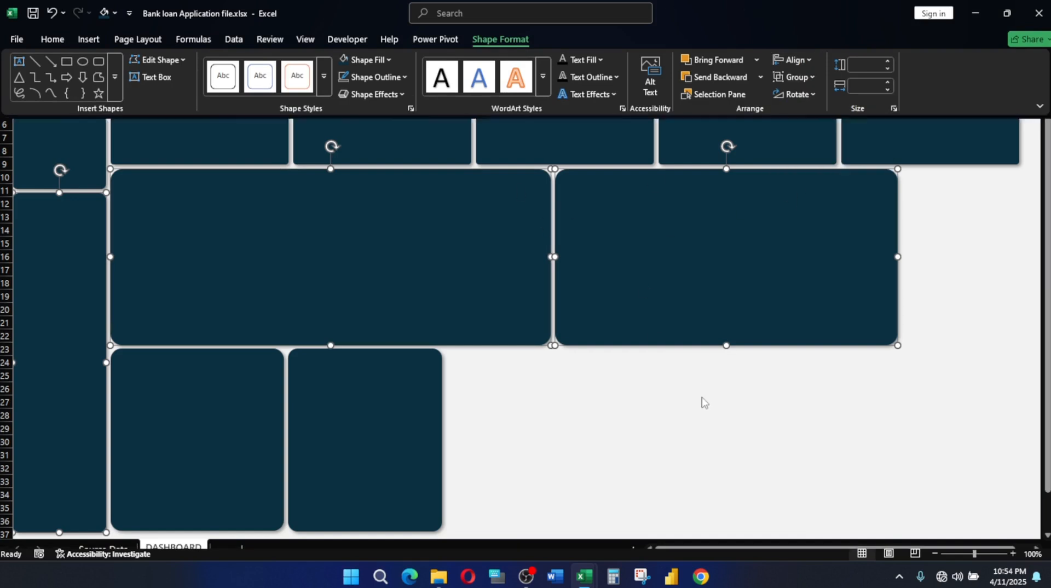
left_click(619, 441)
left_click(619, 441)
Align the top edges of the two upper chart panels
left_click(386, 303)
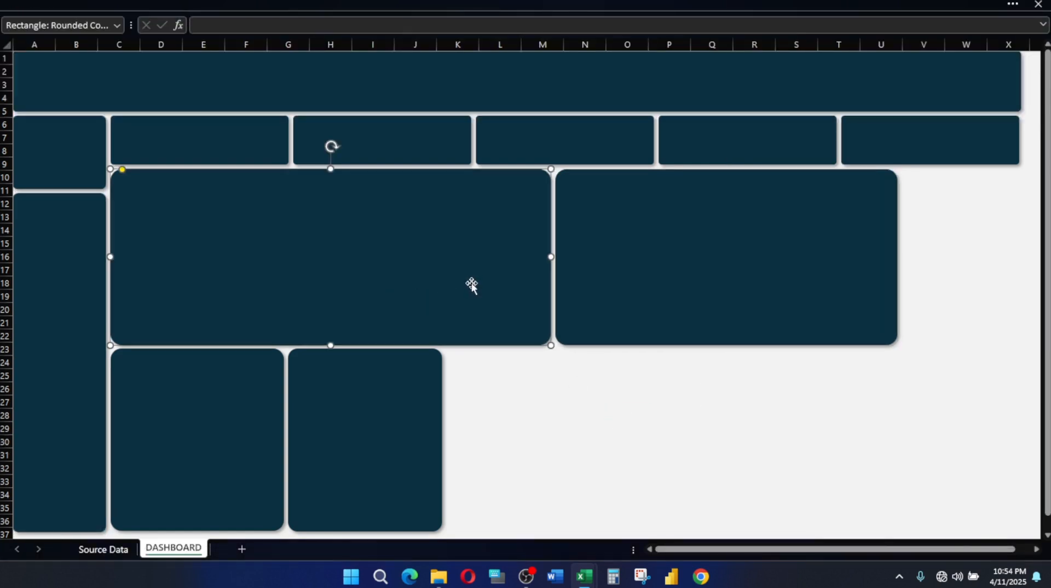
left_click(556, 256, "ctrl")
left_click(780, 3)
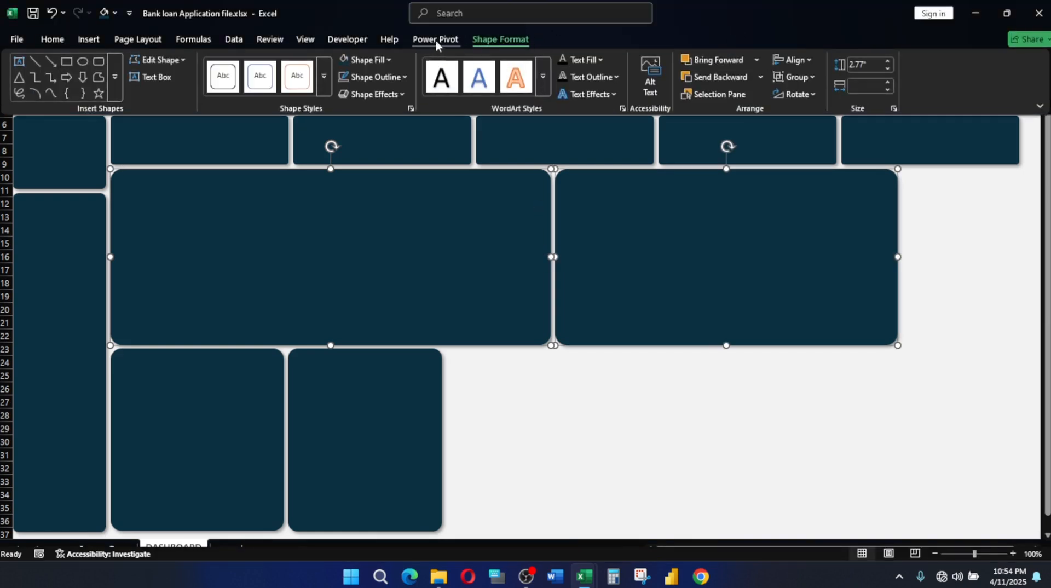
left_click(793, 61)
left_click(801, 136)
key("ctrl+shift+F1")
left_click(650, 415)
Place a duplicate of the second upper panel flush with the banner's right end, and check the Loan Application by Purpose panel's size in the example workbook
left_click(709, 242)
left_click_drag(767, 252, 887, 249)
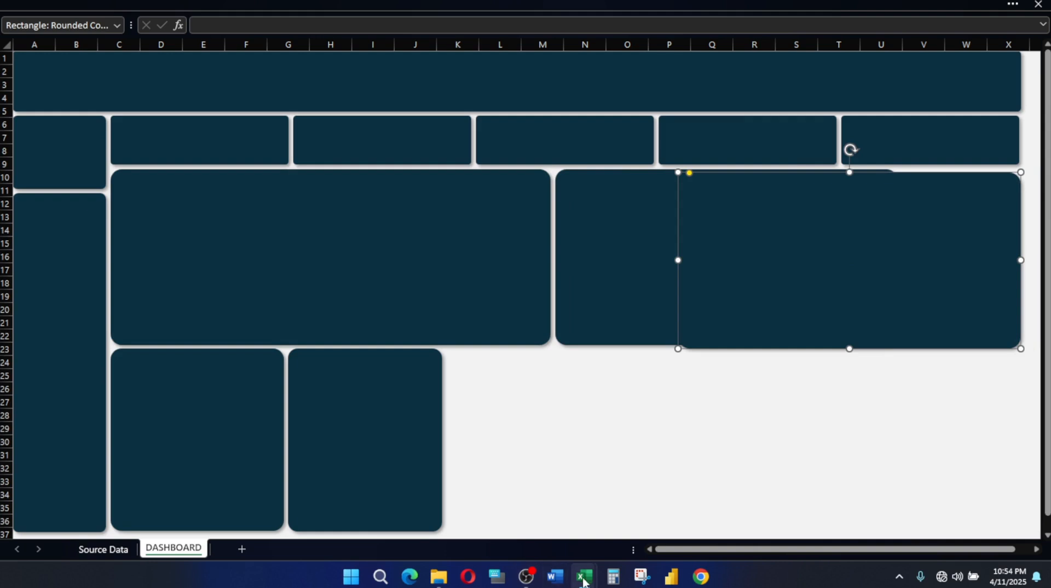
mouse_move(584, 580)
left_click(655, 508)
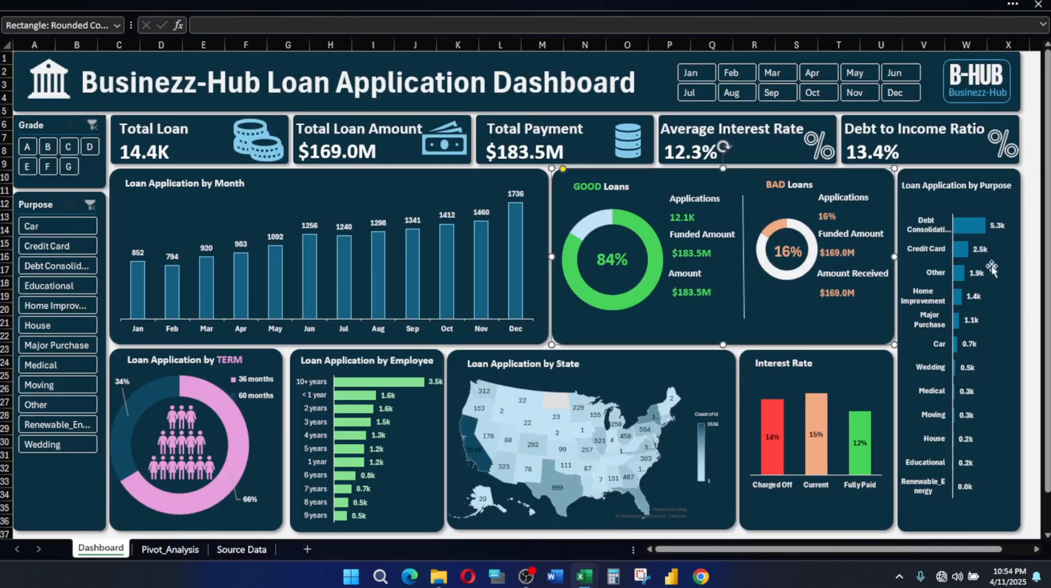
left_click(936, 172)
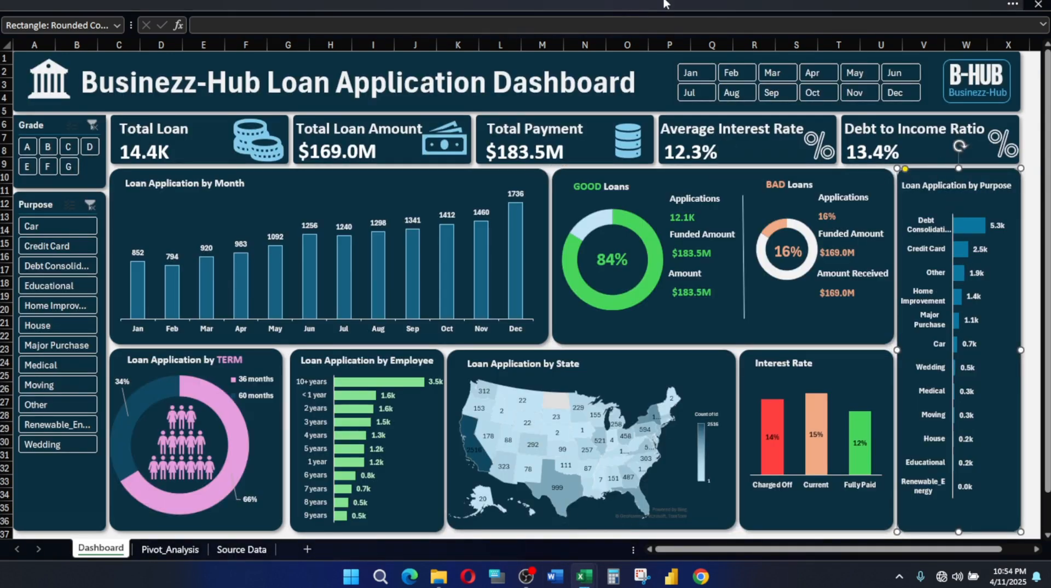
left_click(688, 2)
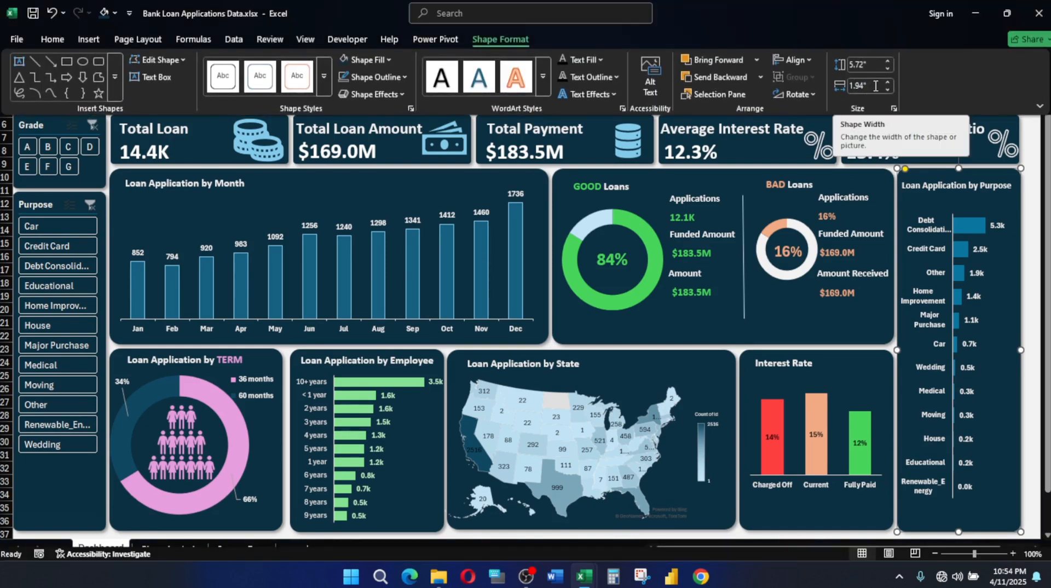
left_click(873, 65)
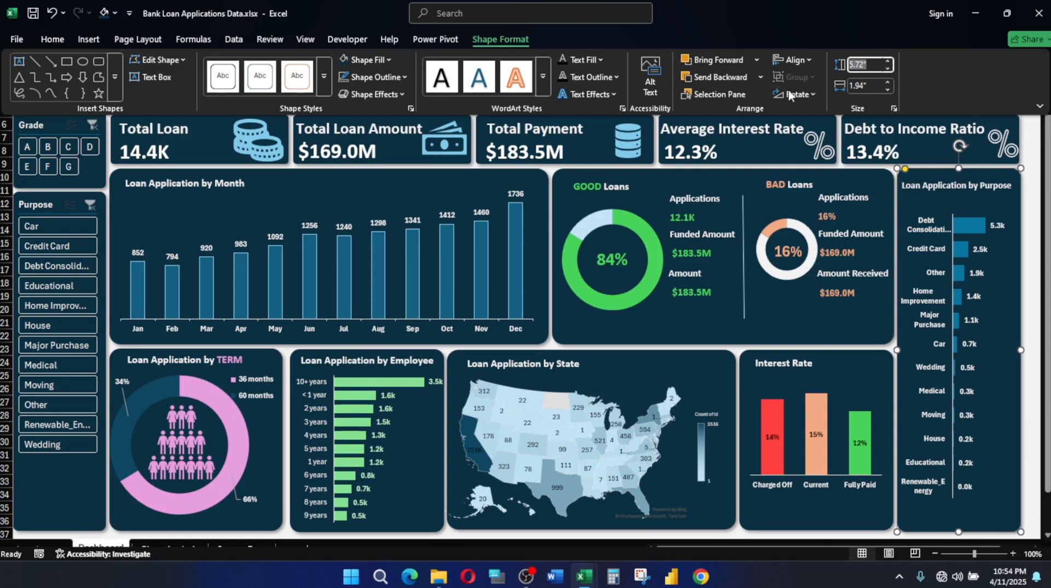
Return to the dashboard file being built and size the duplicated panel to 5.72" high by 1.49" wide
mouse_move(584, 579)
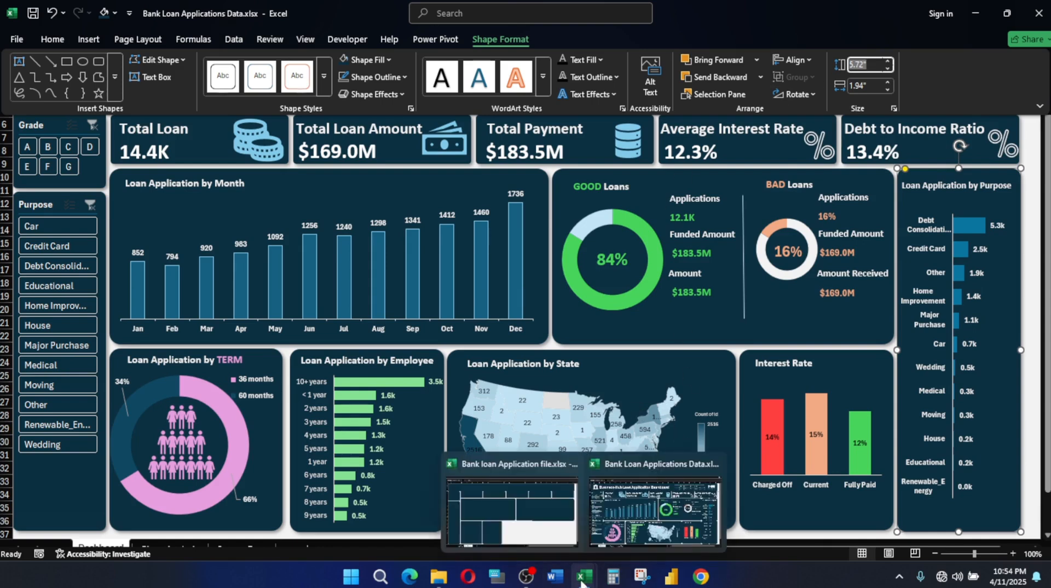
left_click(548, 524)
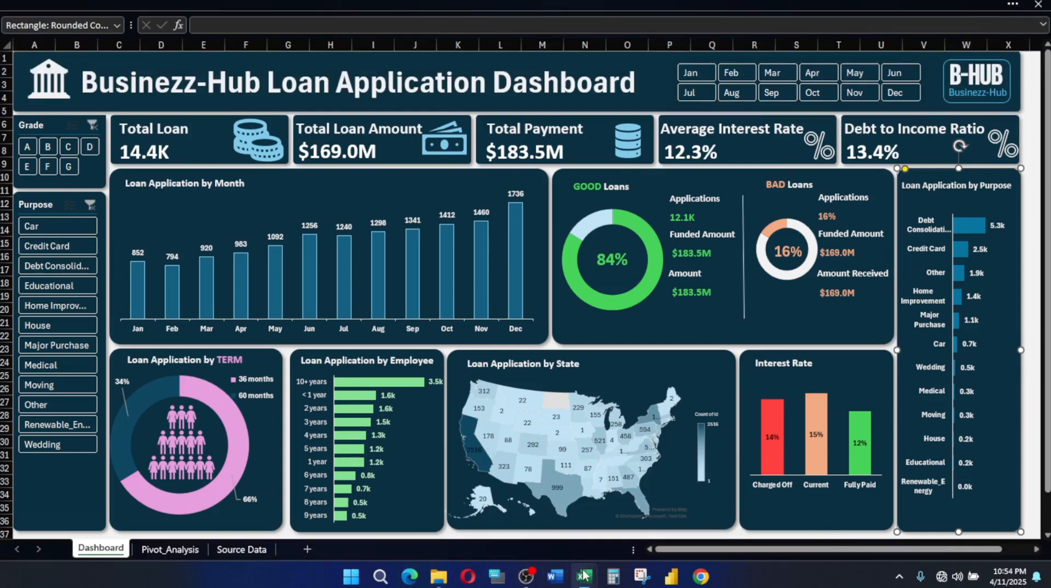
mouse_move(584, 578)
left_click(524, 491)
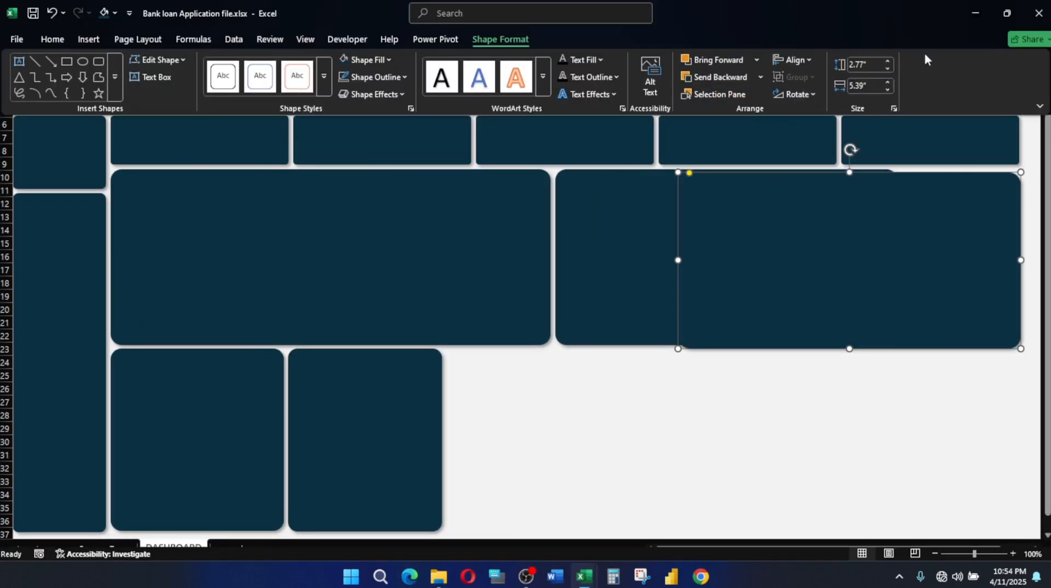
left_click(858, 64)
left_click(875, 84)
type("1")
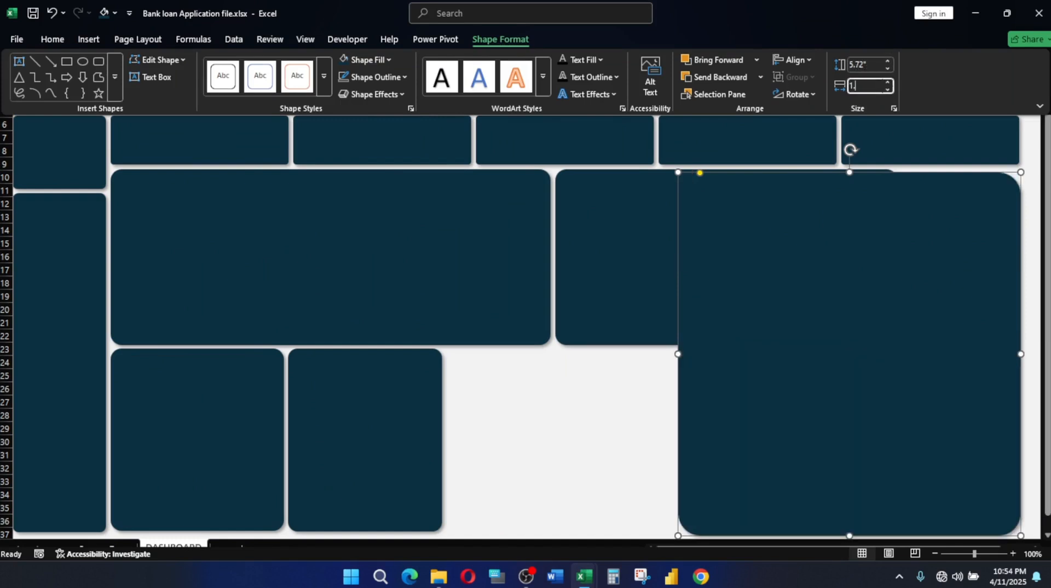
key("Return")
Recheck the Loan Application by Purpose panel's size in the example workbook, and set the matching tall panel's width to 1.94"
mouse_move(585, 577)
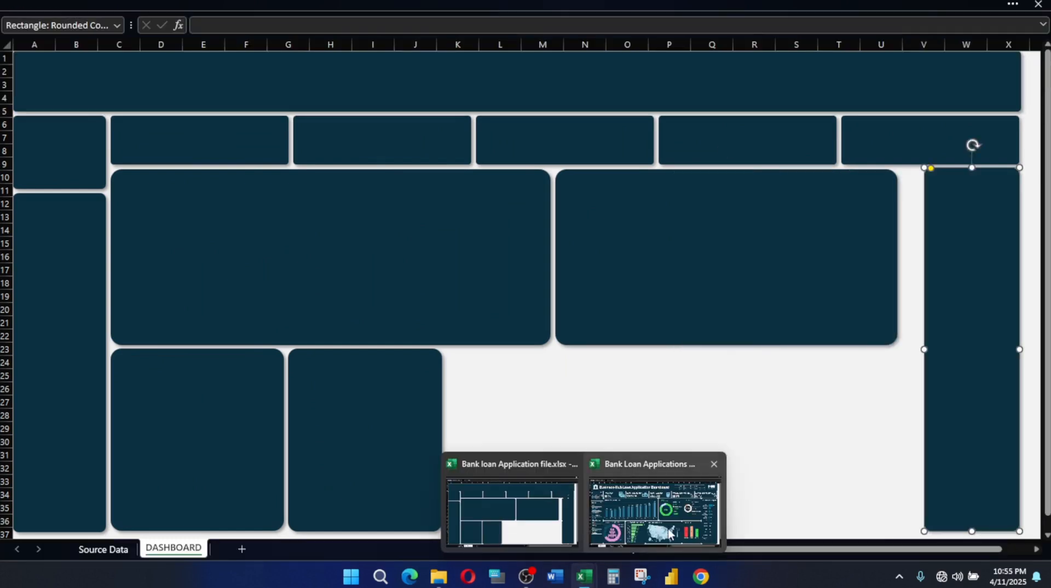
left_click(655, 499)
left_click(833, 4)
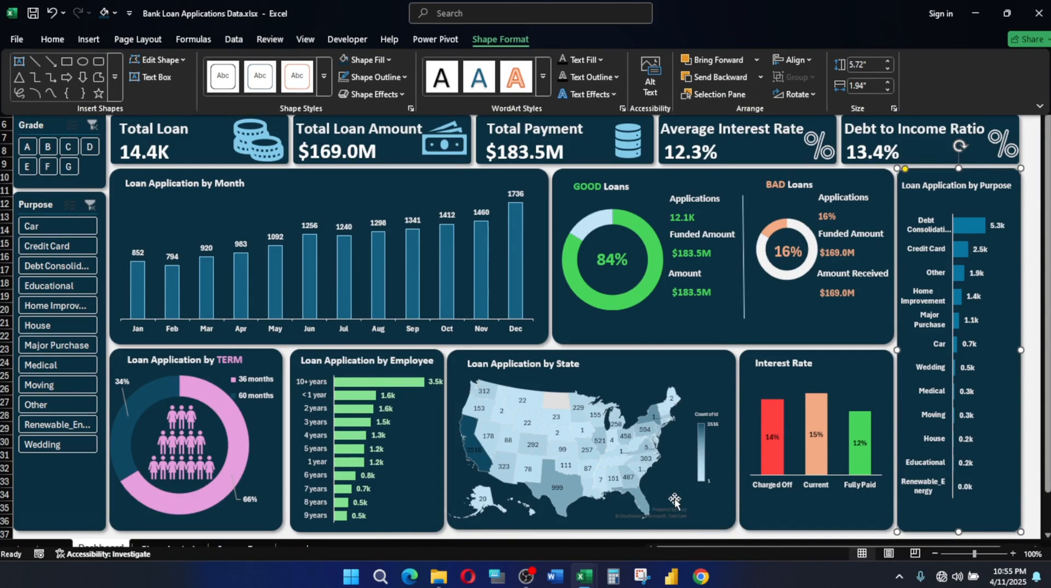
mouse_move(581, 579)
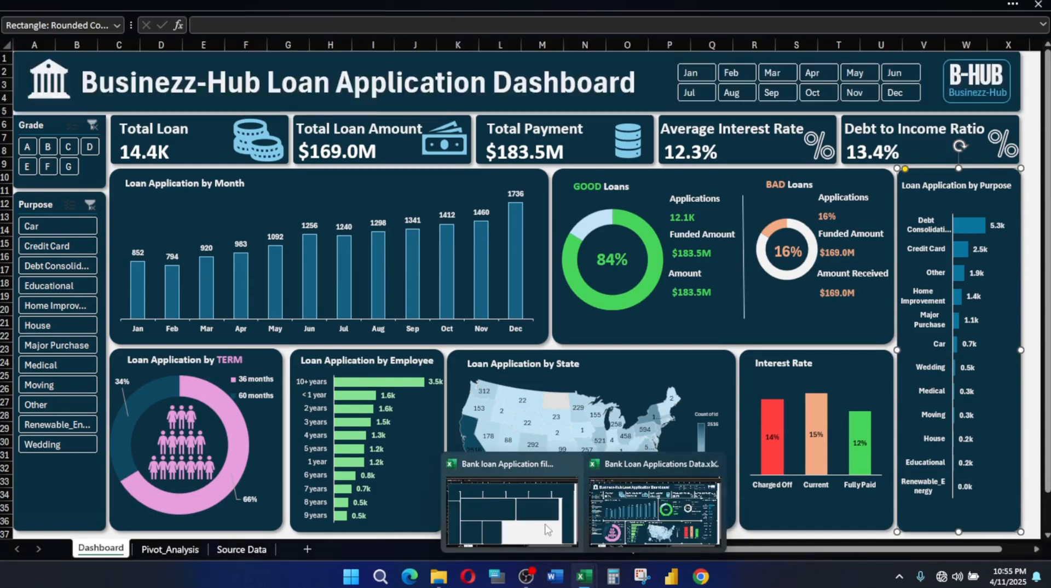
left_click(520, 527)
left_click(875, 4)
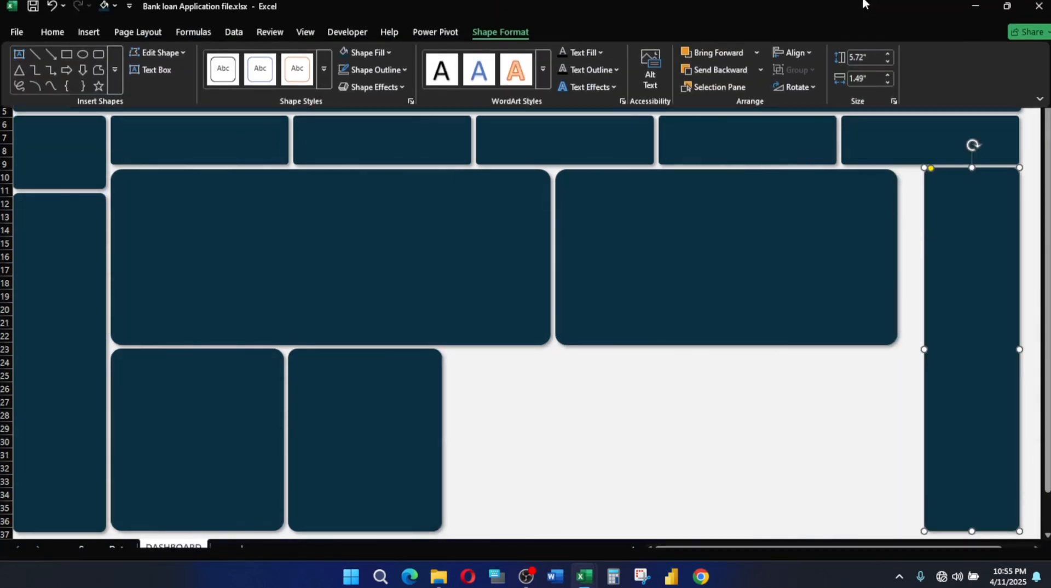
left_click(861, 86)
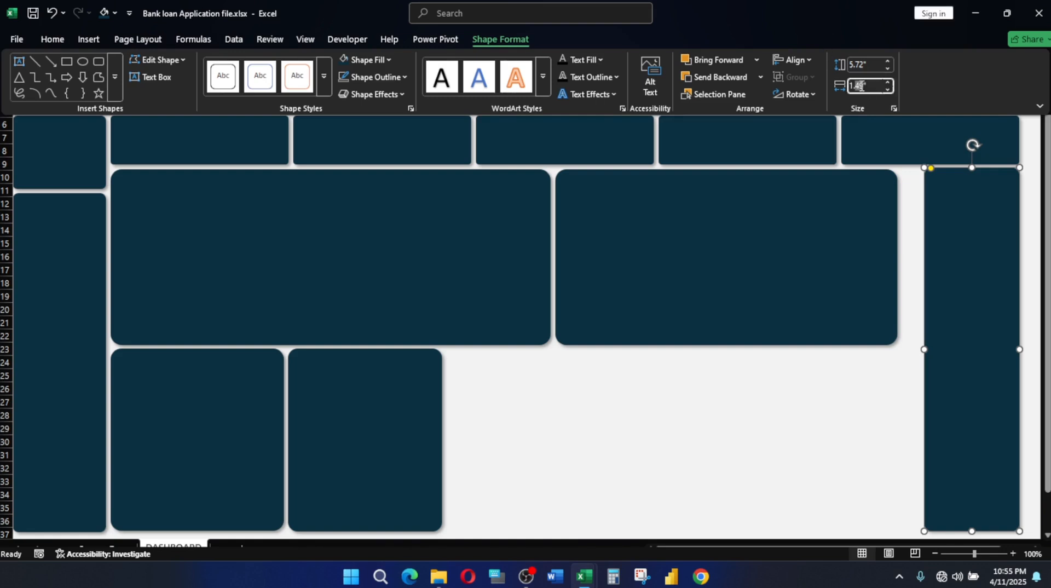
type("1.94")
key("Return")
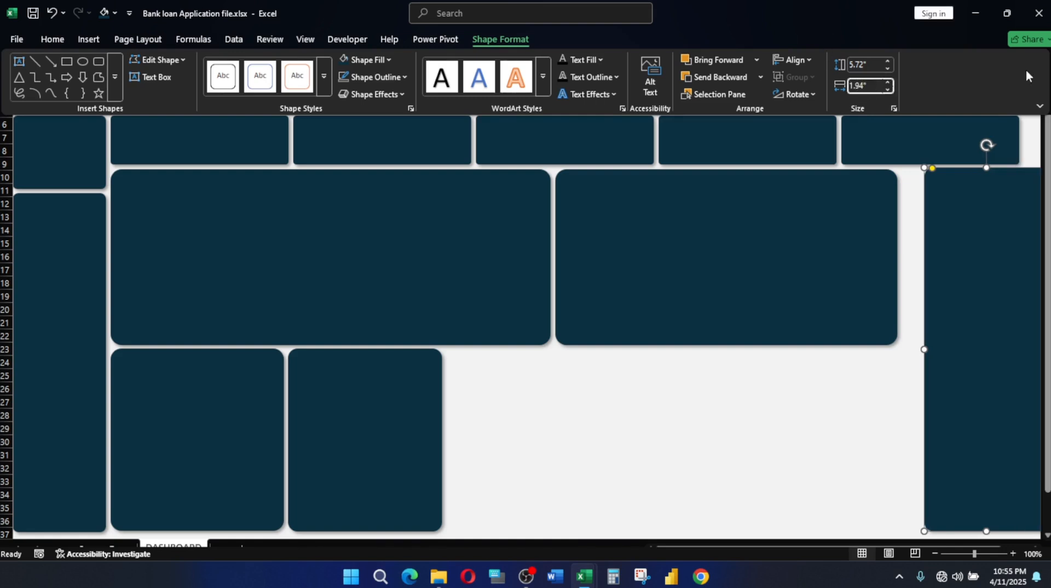
Move the 1.94" wide tall panel close beside the second upper chart panel, leaving a narrow gap
left_click(766, 444)
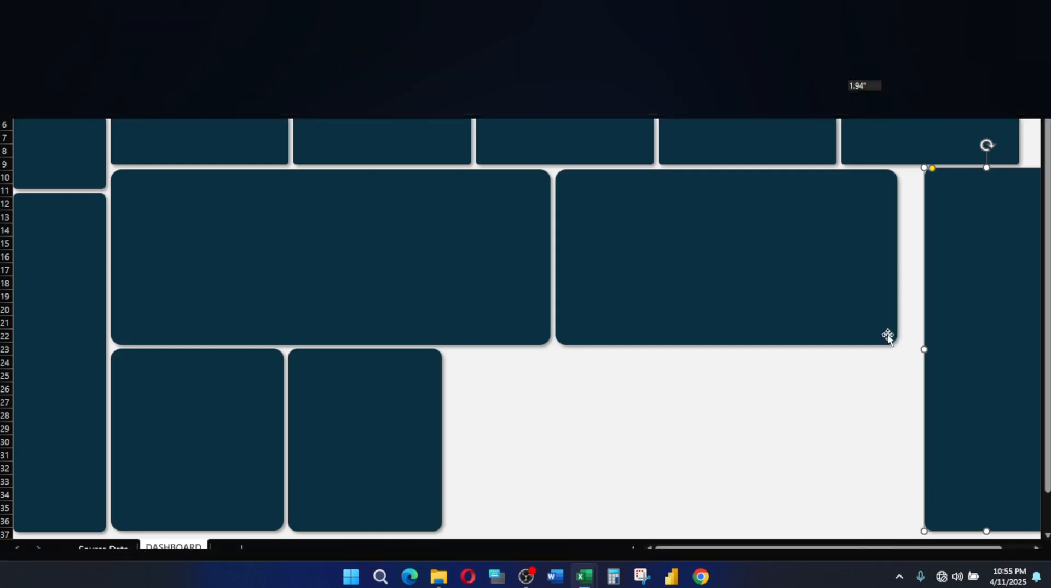
left_click(980, 307)
left_click(761, 430)
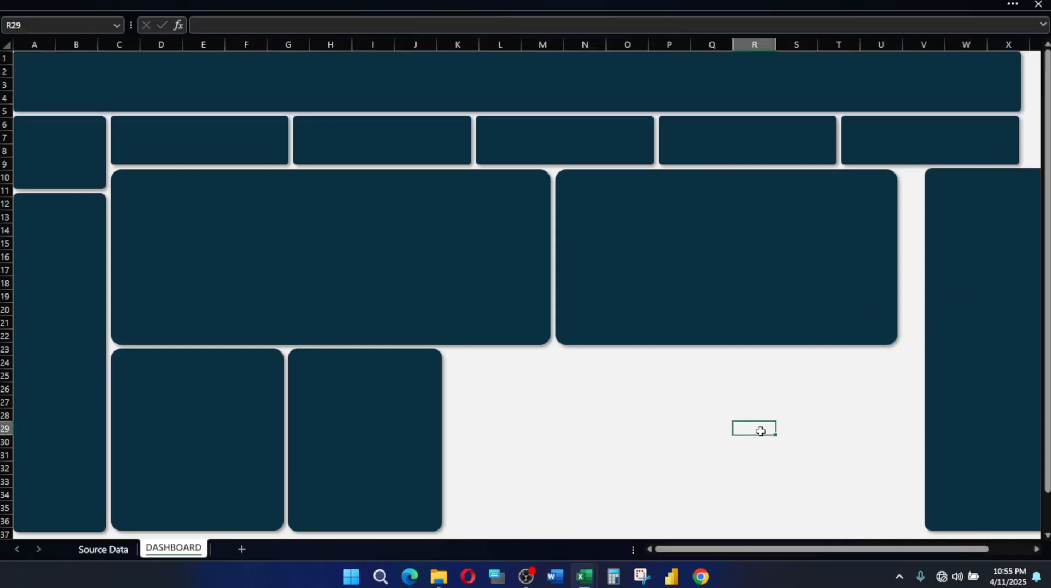
left_click_drag(964, 267, 941, 271)
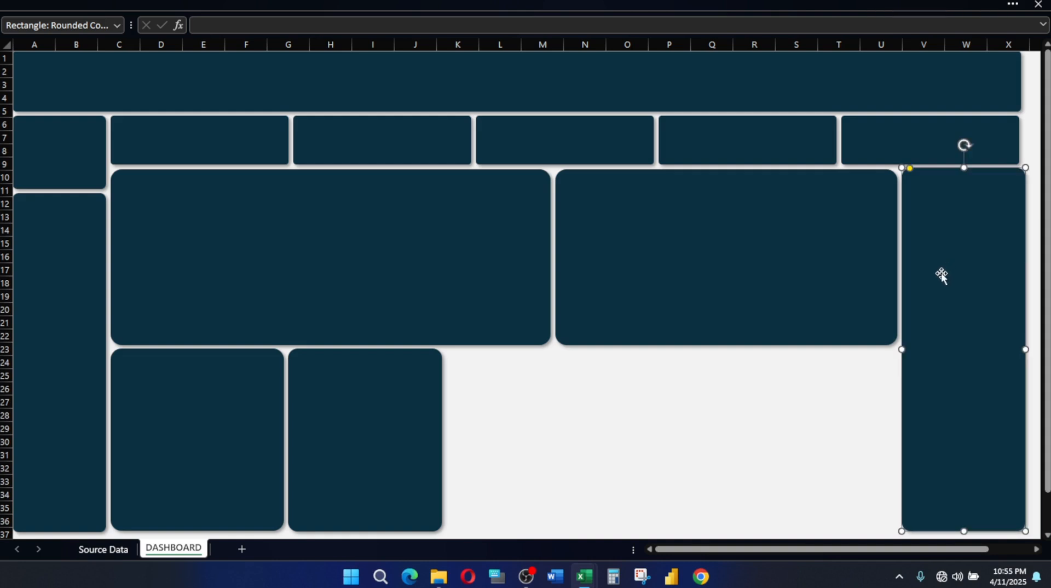
Align the top edges of the two upper chart panels and the adjacent 1.94" wide tall panel
left_click(780, 245, "shift")
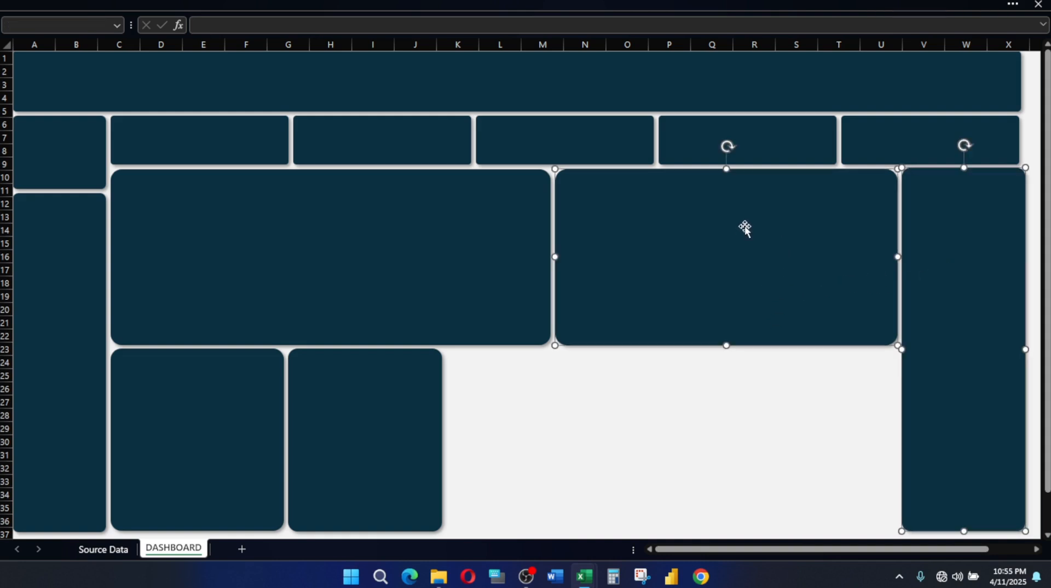
mouse_move(715, 1)
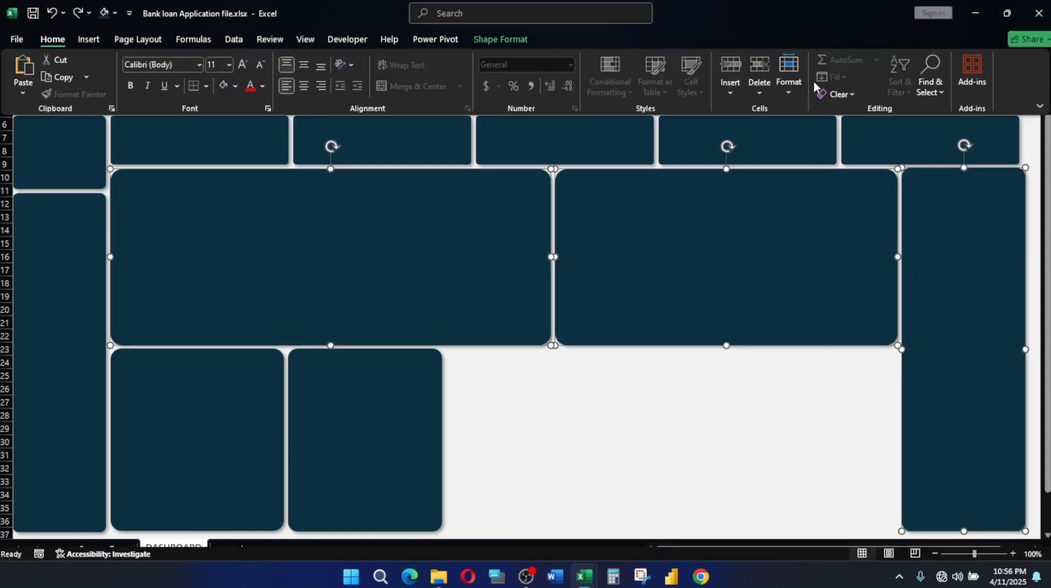
left_click(501, 40)
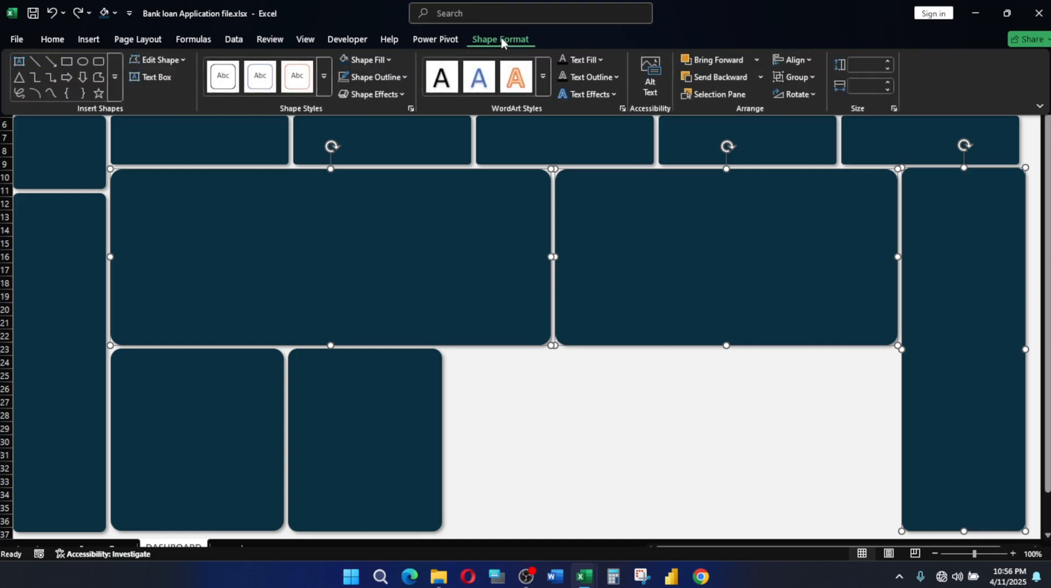
left_click(794, 60)
left_click(814, 136)
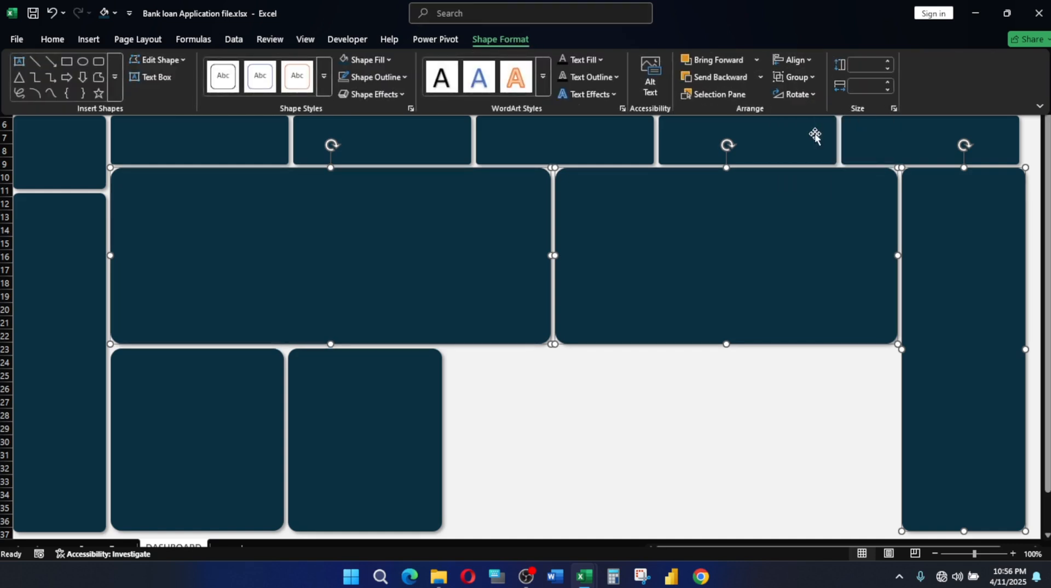
left_click(610, 415)
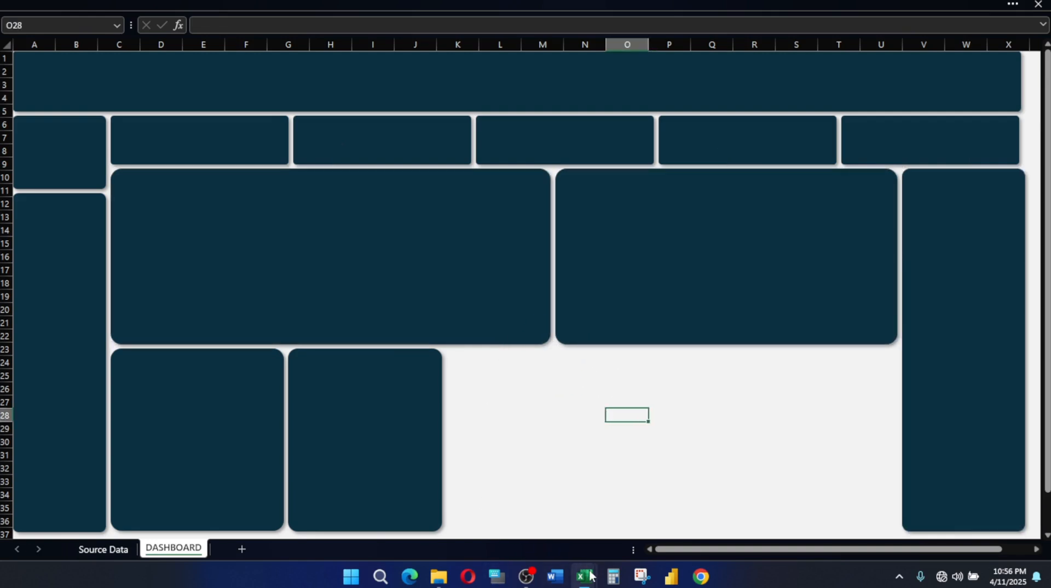
Check the height and width of the Loan Application by State panel in the example workbook
mouse_move(591, 575)
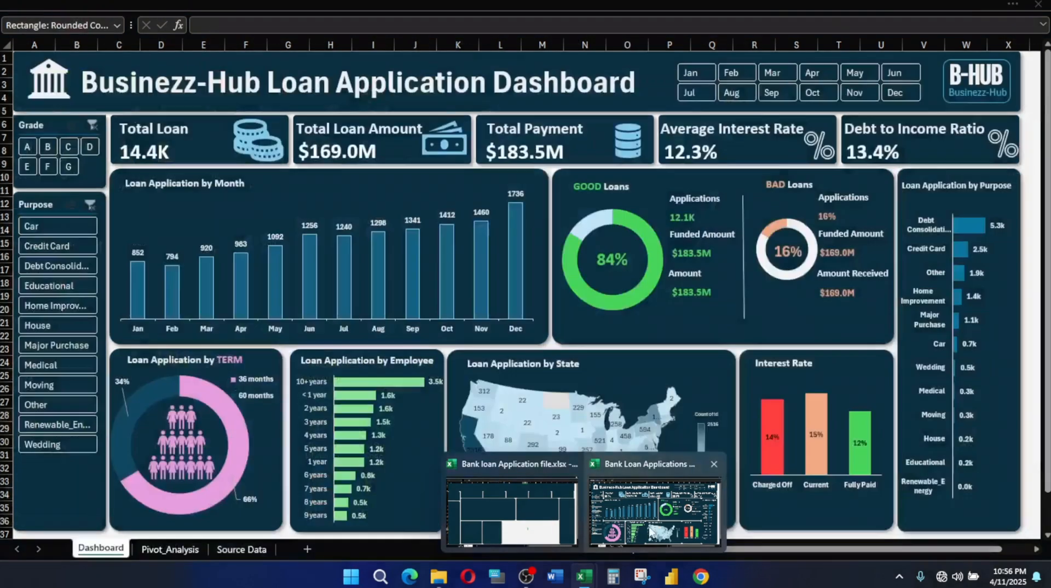
left_click(652, 531)
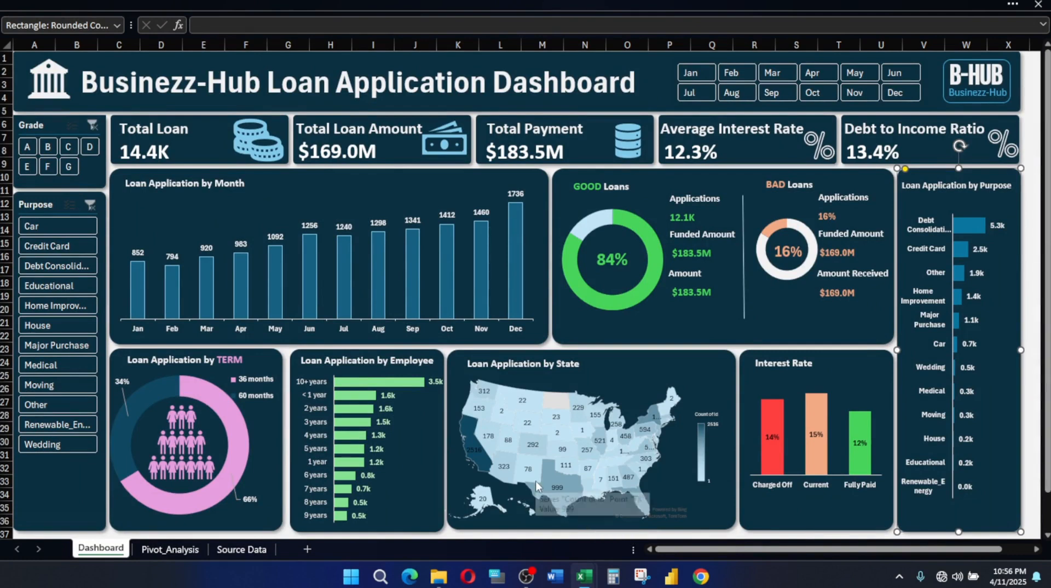
left_click(687, 361)
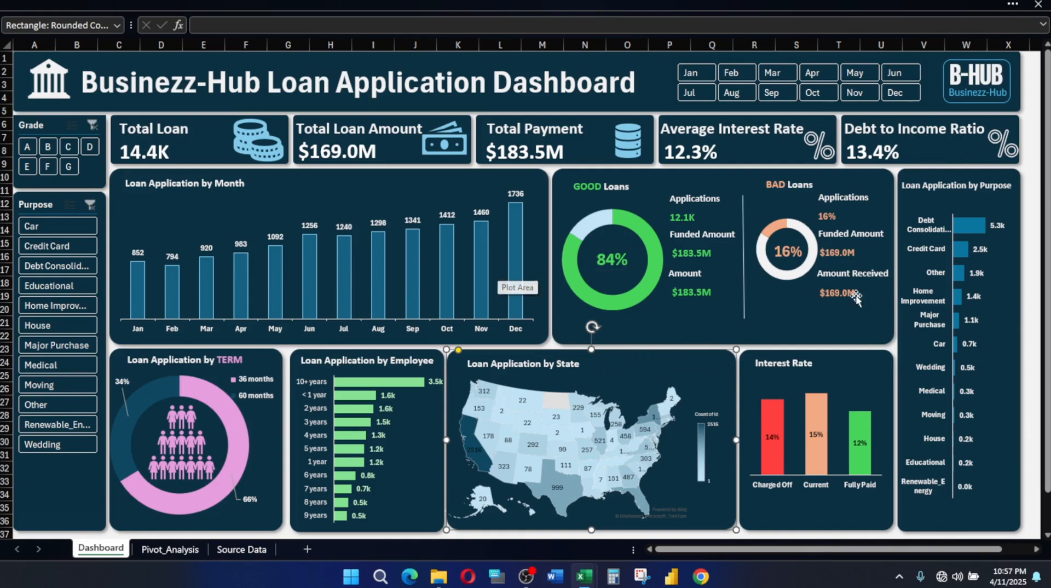
left_click(861, 5)
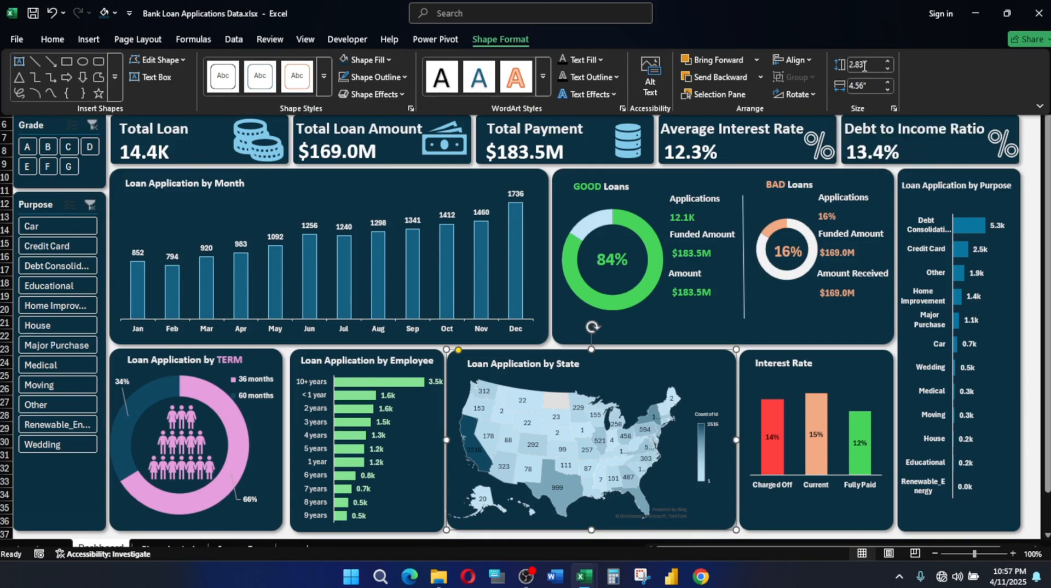
left_click(860, 84)
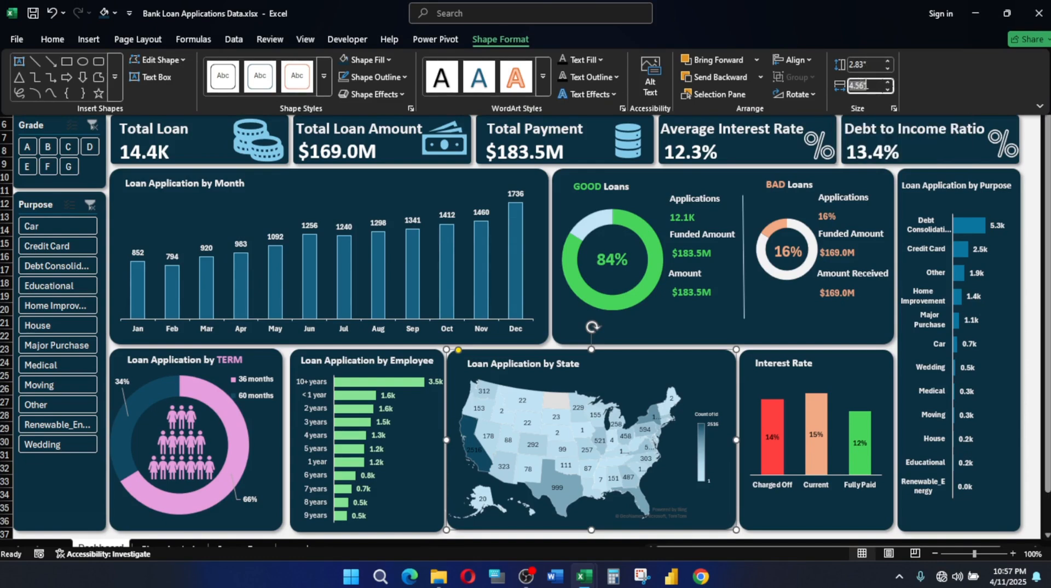
Return to the dashboard file being built and place a duplicate of the second lower panel directly beside it
mouse_move(594, 574)
left_click(673, 458)
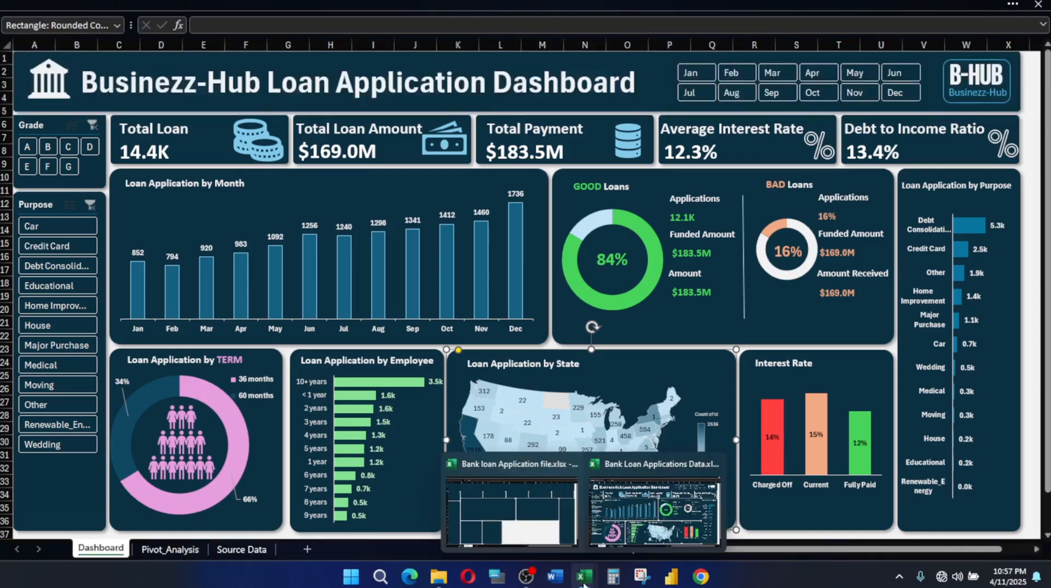
left_click(560, 507)
left_click(406, 433)
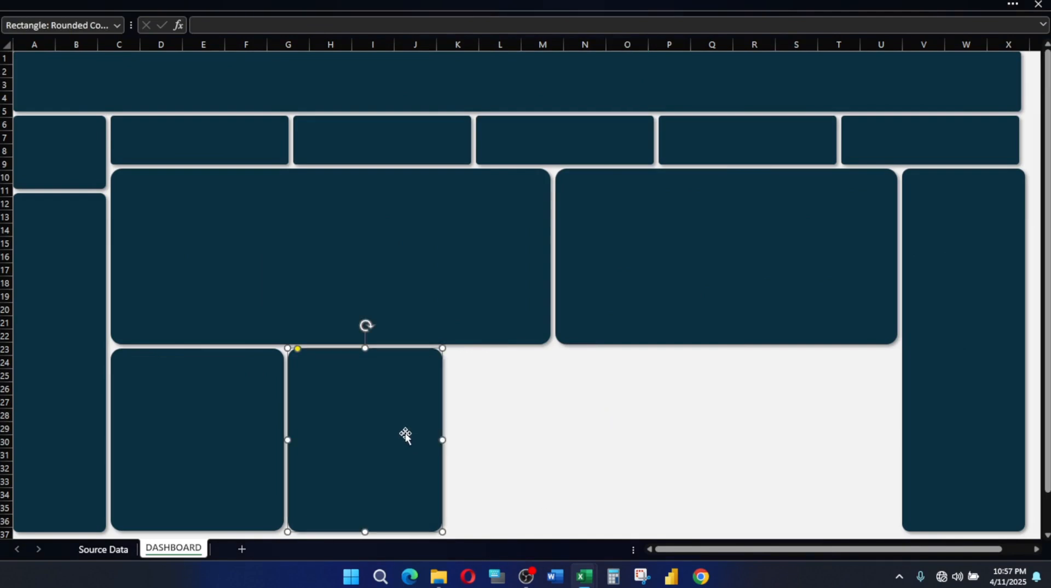
left_click_drag(408, 432, 550, 427)
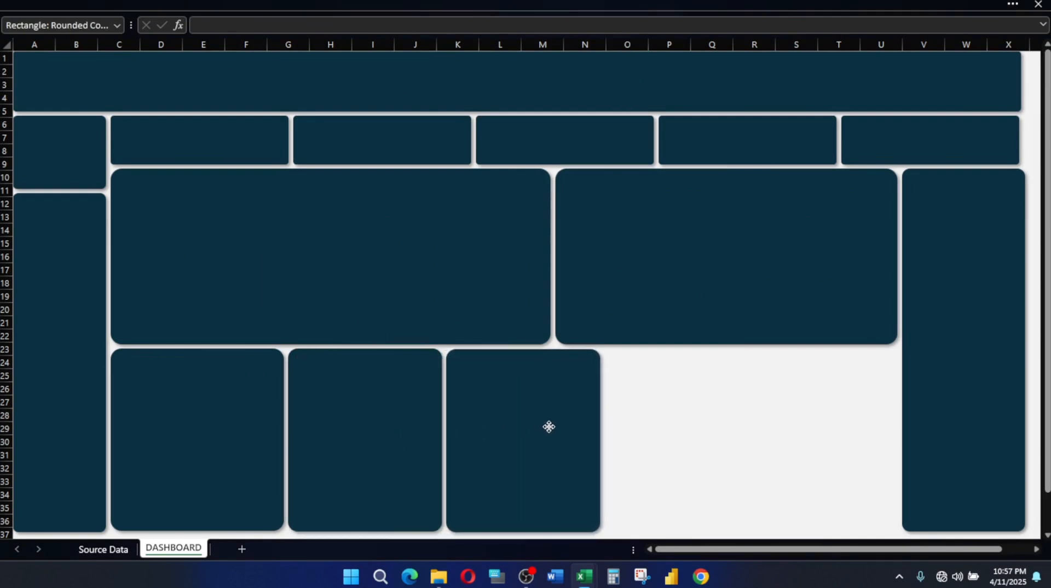
Set the third lower panel's width to 4.56" and fill the remaining gap in the row with a duplicate of the second lower panel
left_click(685, 5)
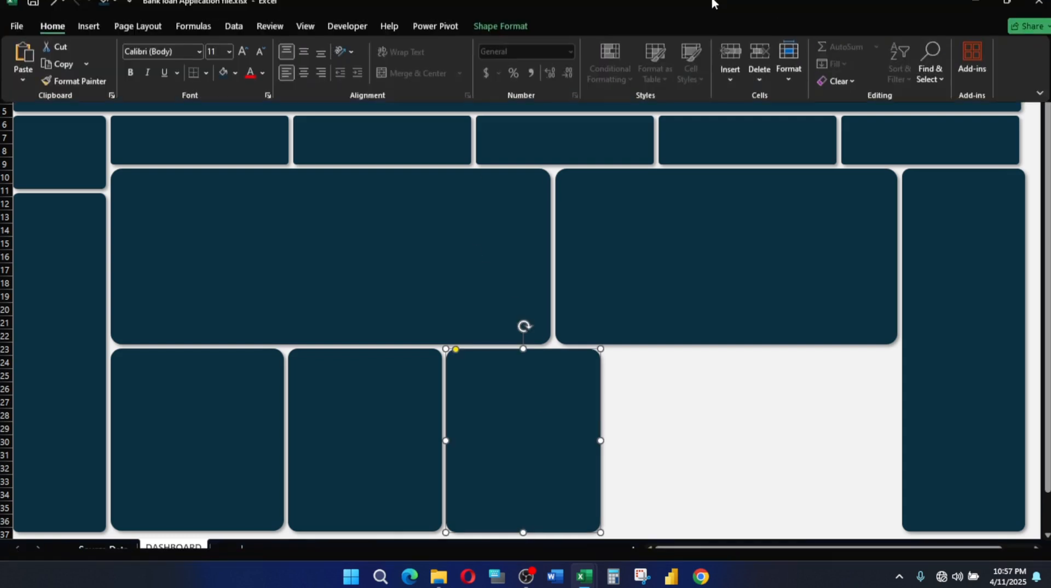
left_click(514, 40)
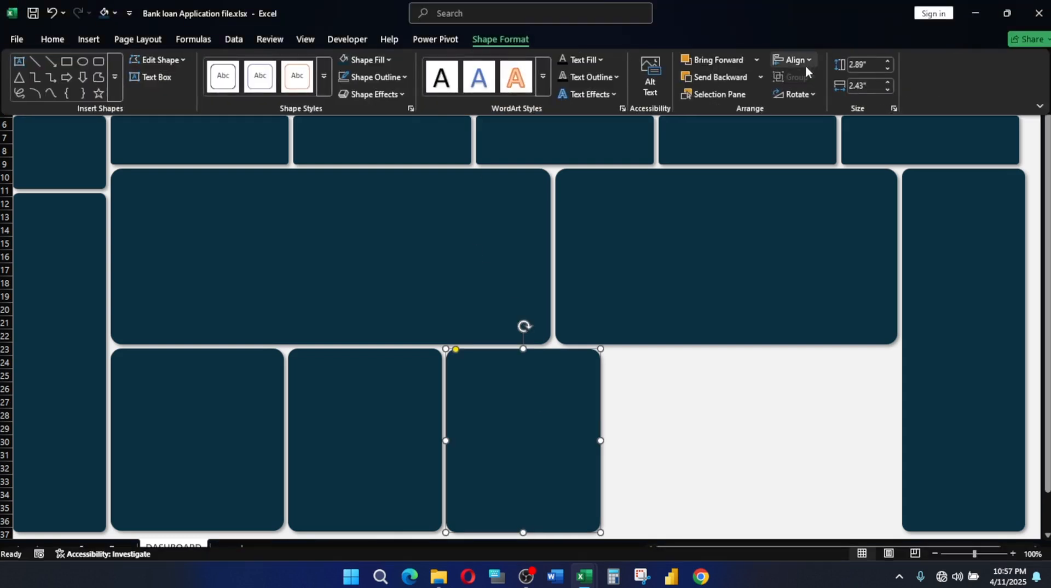
left_click(856, 85)
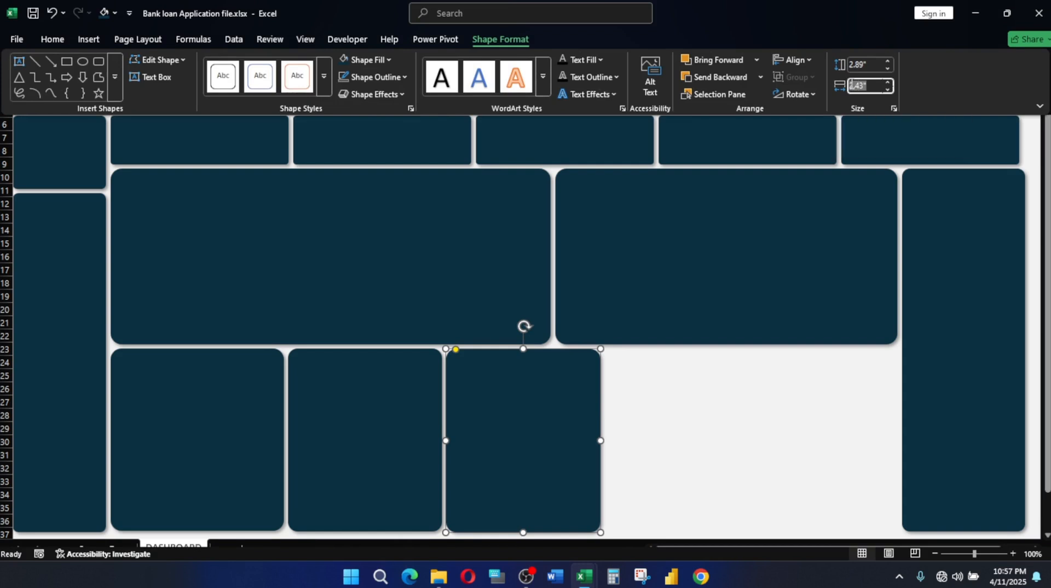
key("Return")
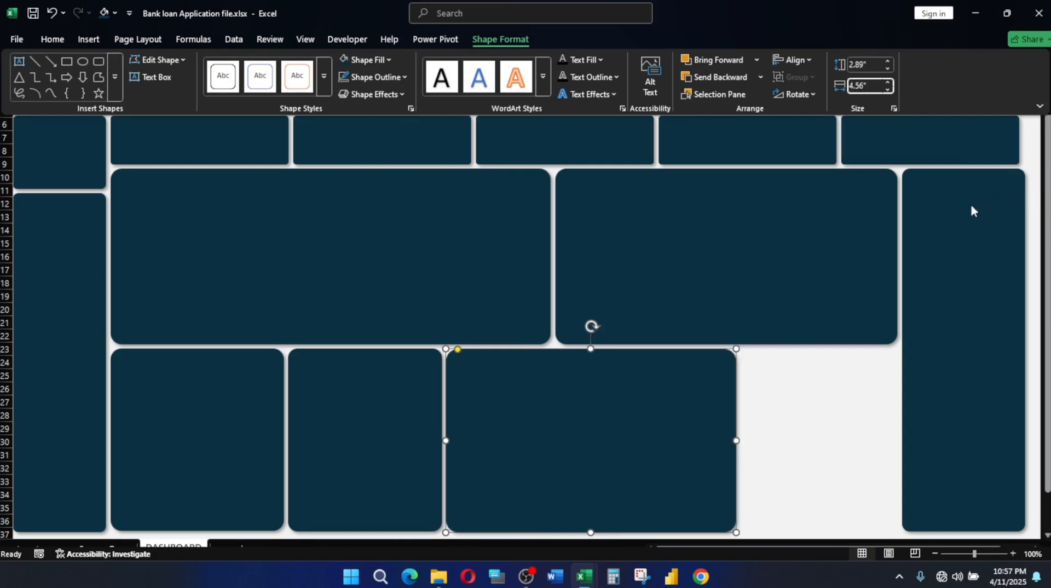
key("ctrl+shift+F1")
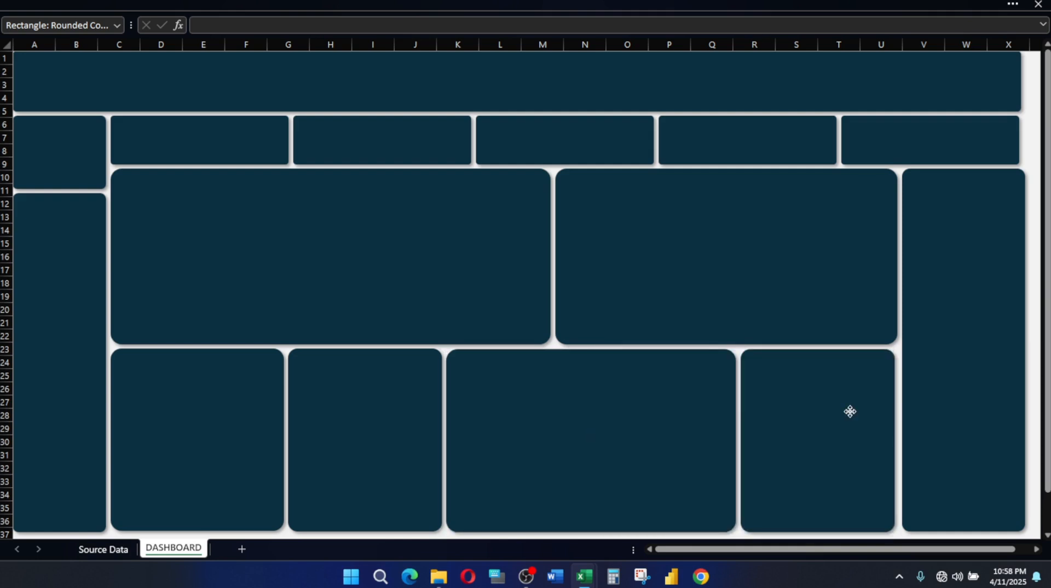
Align the top edges of the four lower chart panels
left_click(849, 411)
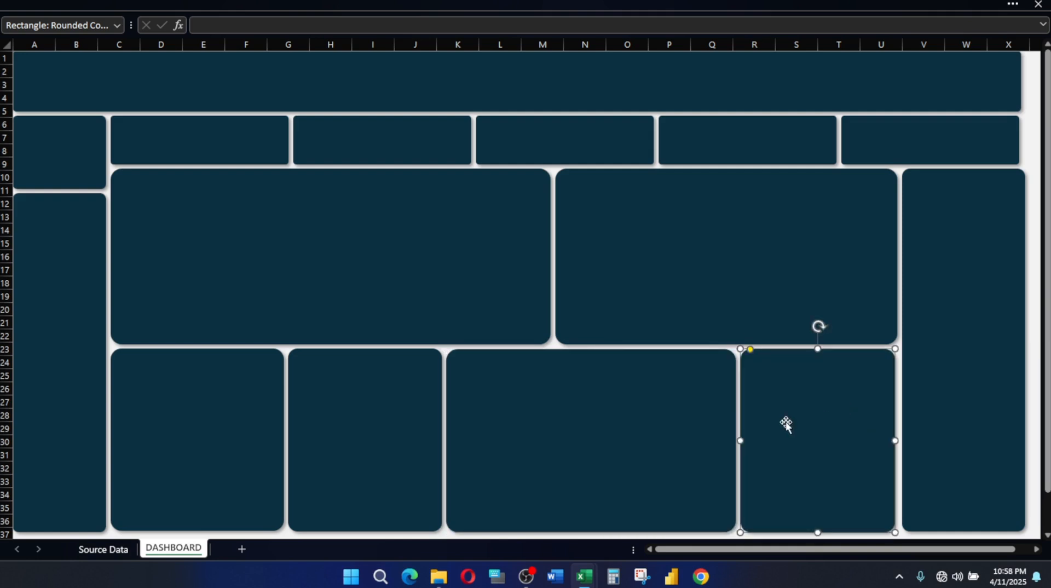
left_click(607, 411, "shift")
left_click(433, 421, "shift")
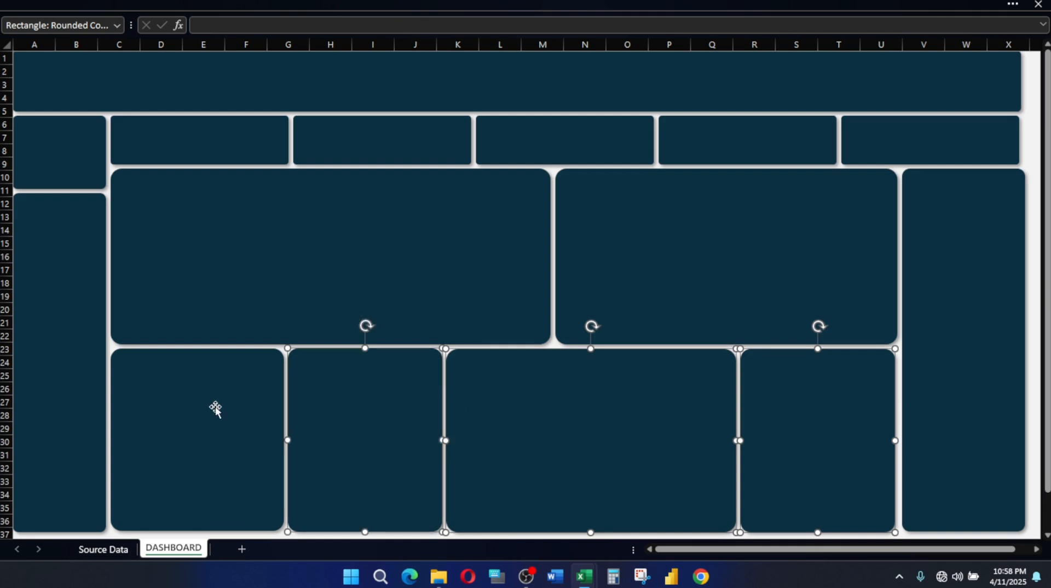
left_click(216, 408, "shift")
left_click(696, 3)
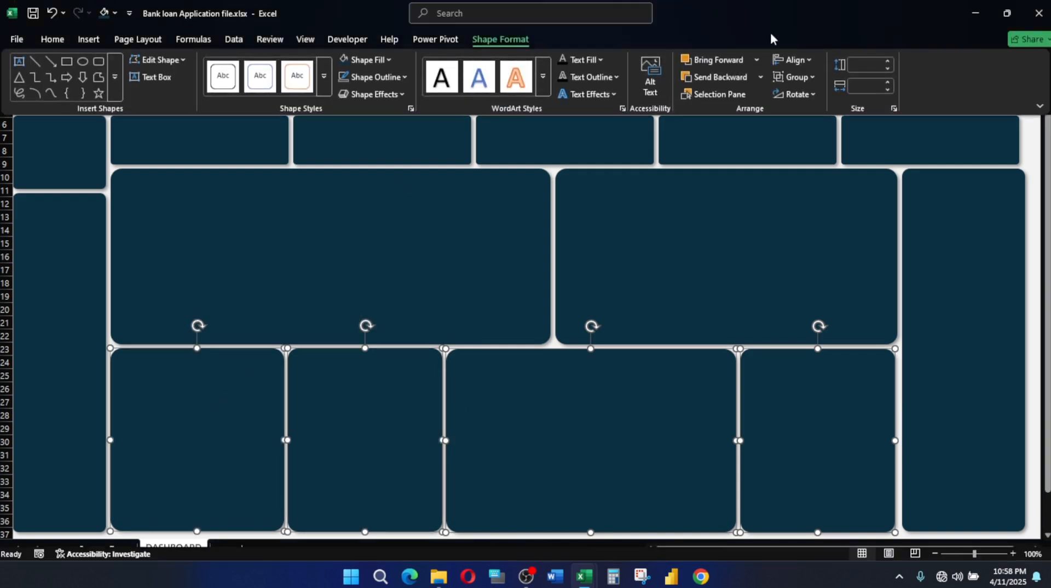
left_click(798, 77)
left_click(793, 60)
left_click(793, 60)
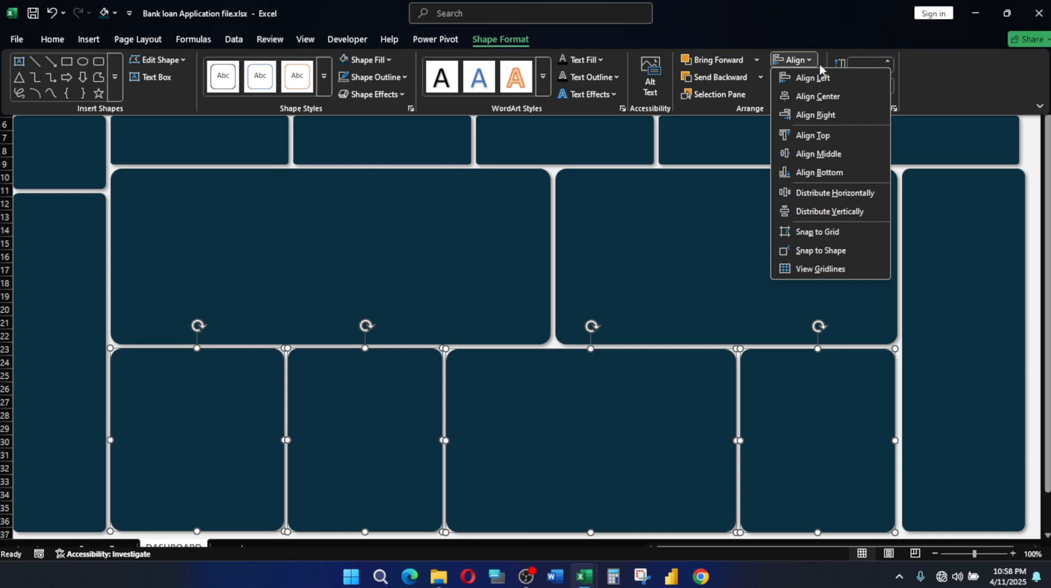
left_click(824, 140)
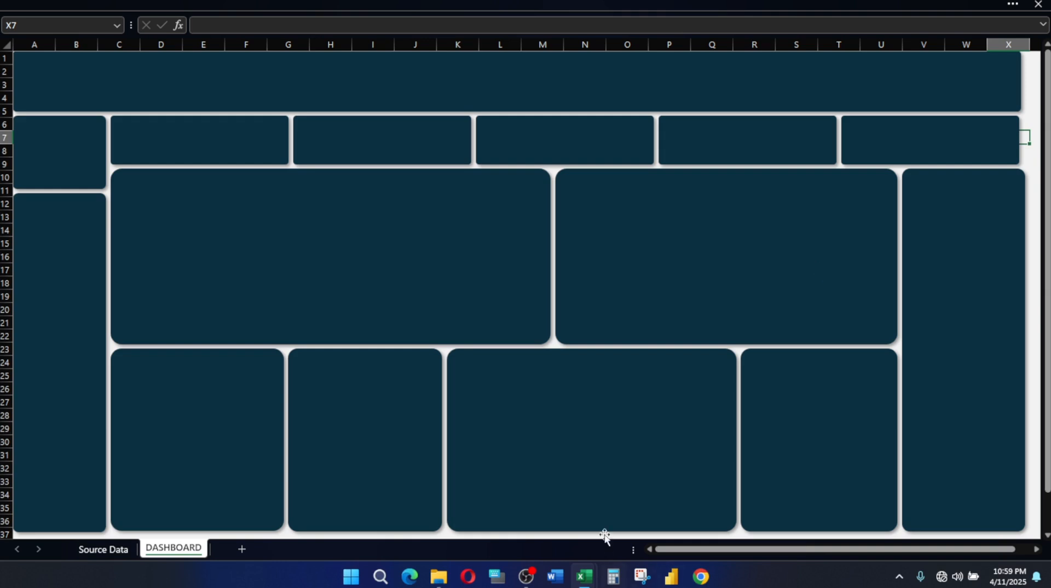
Review the finished example dashboard's title banner and return to the dashboard file being built
mouse_move(590, 577)
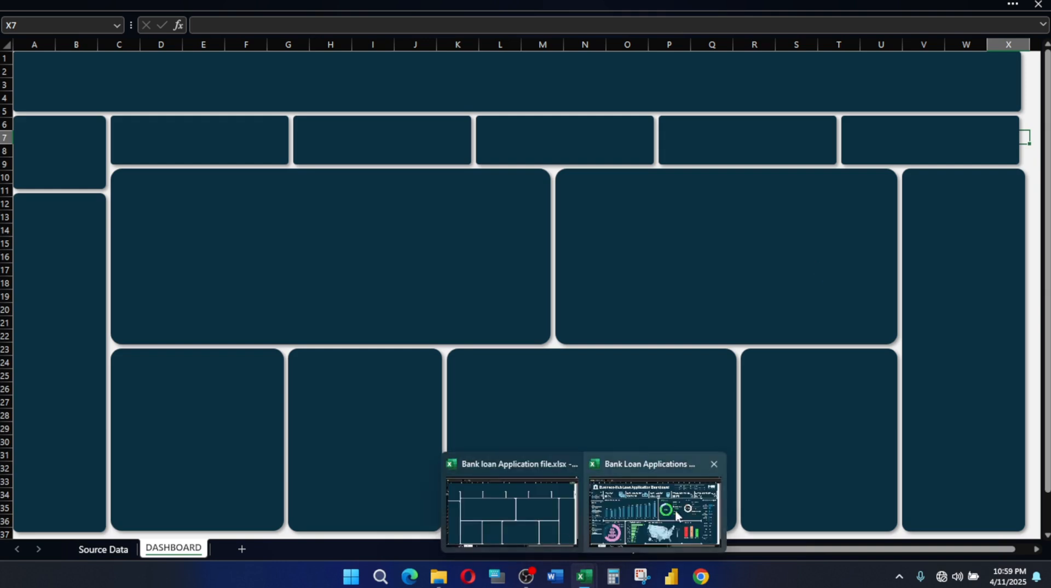
left_click(660, 512)
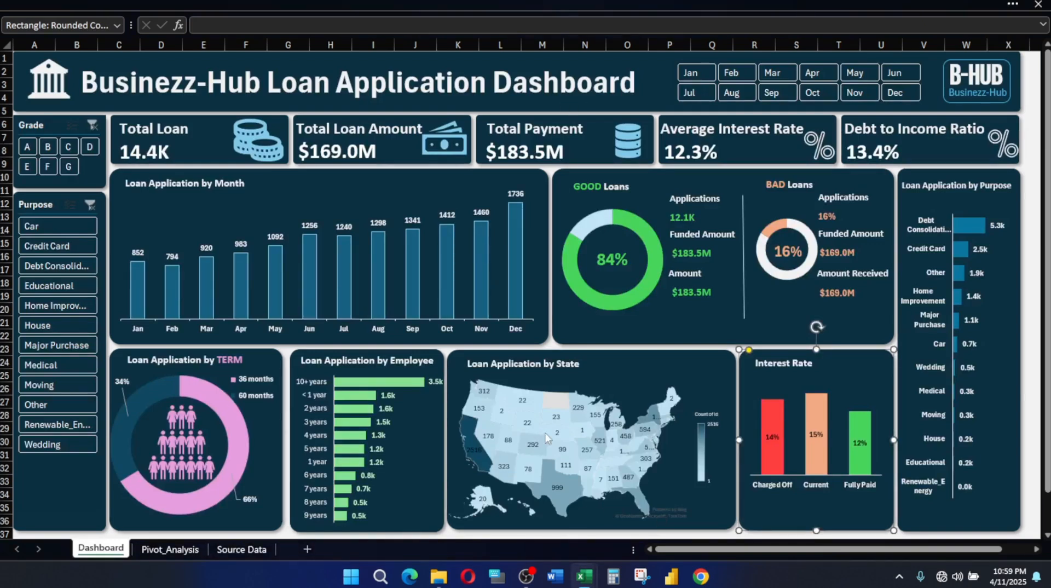
mouse_move(595, 580)
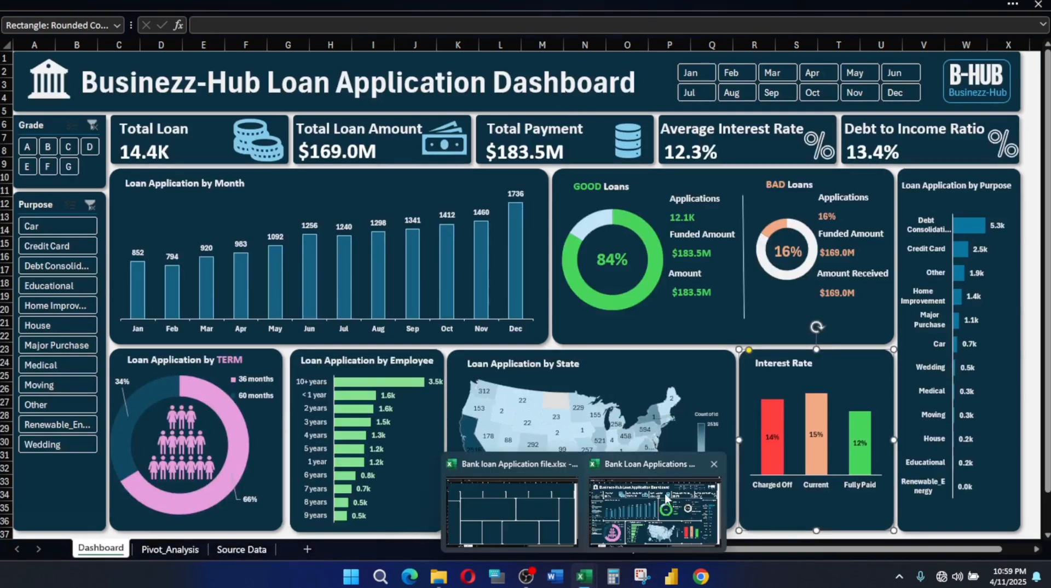
left_click(507, 507)
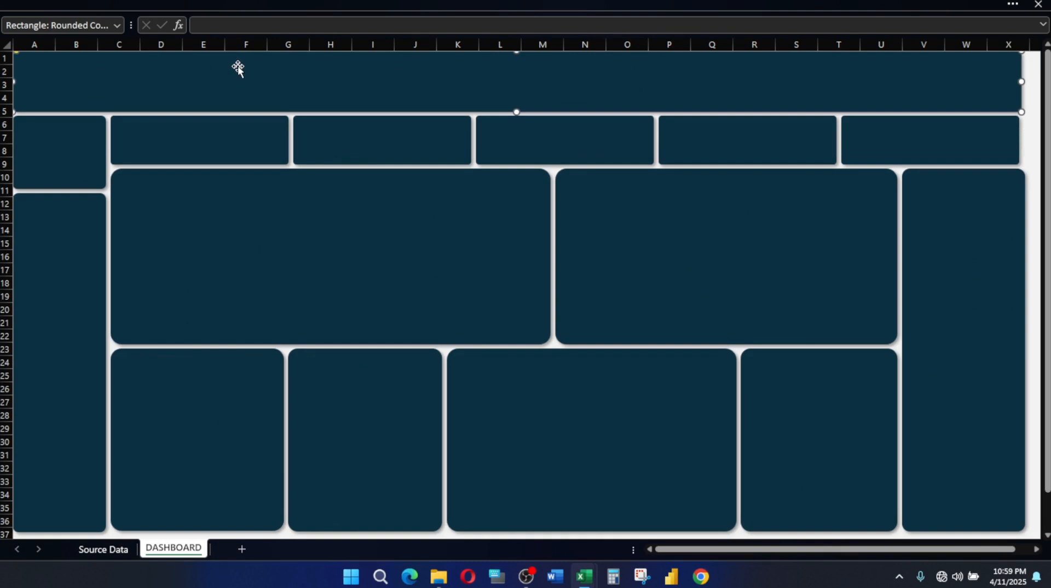
Insert a text box about 9.45" wide and 0.42" high across the title banner
left_click(335, 6)
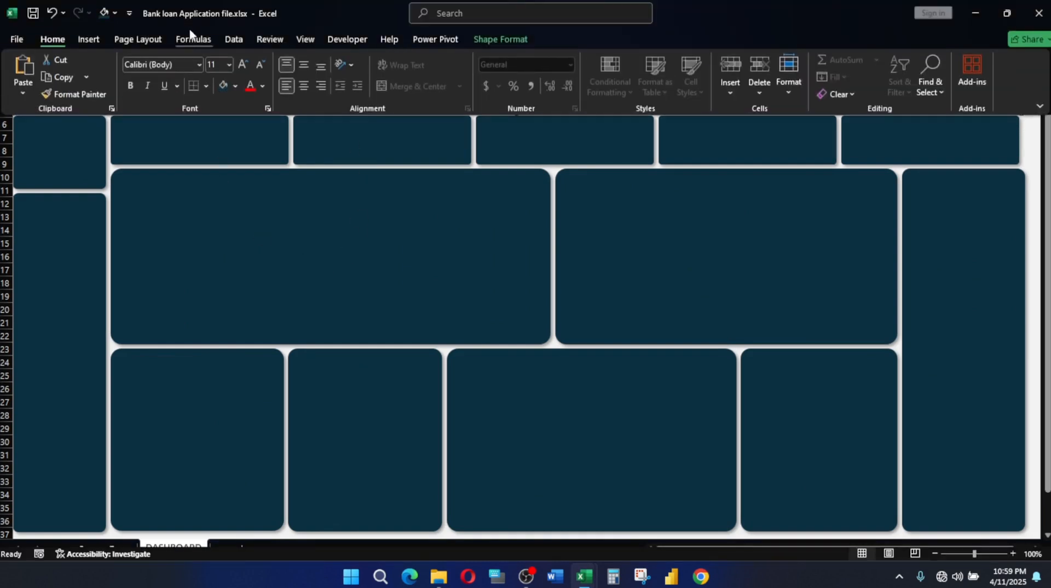
left_click(87, 39)
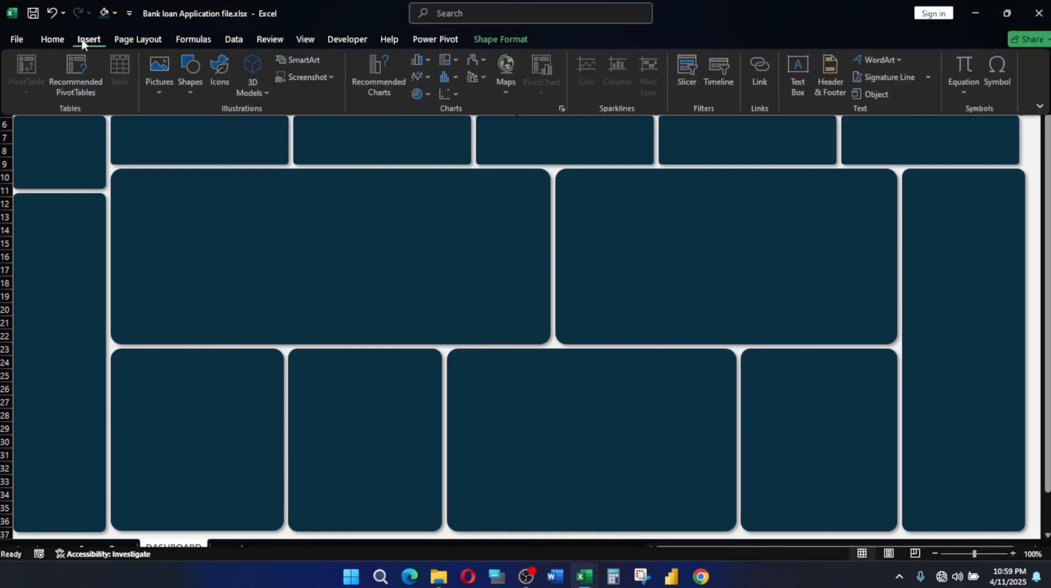
left_click(801, 75)
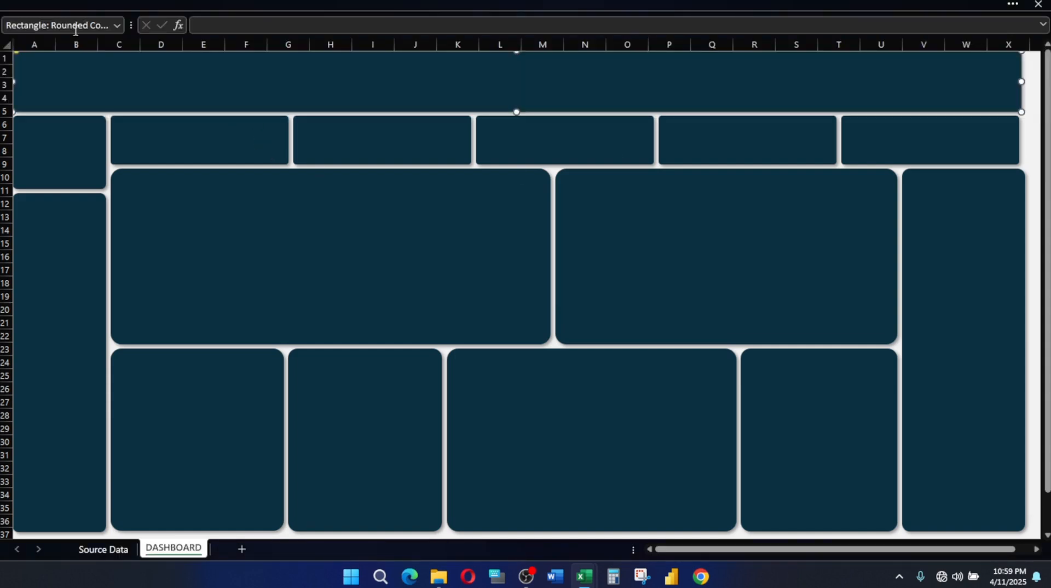
left_click_drag(109, 68, 708, 97)
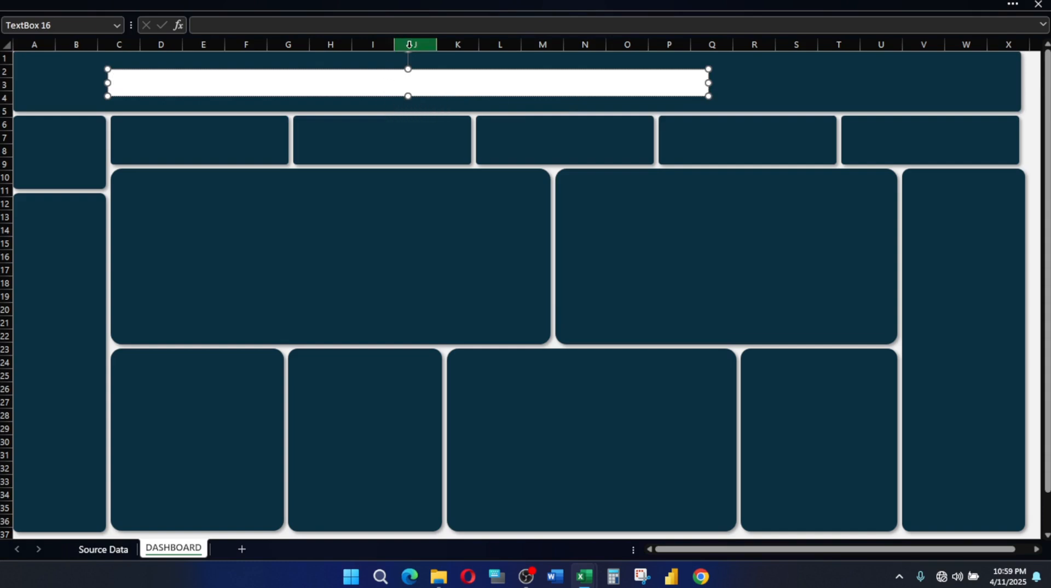
Format the banner's text box with no fill and no outline
left_click(484, 2)
left_click(501, 38)
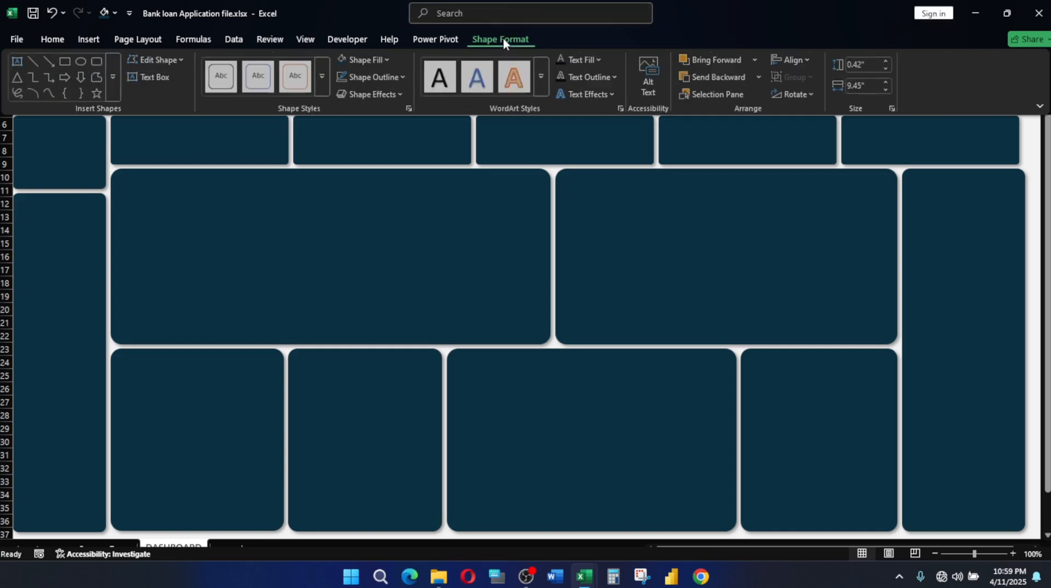
left_click(386, 59)
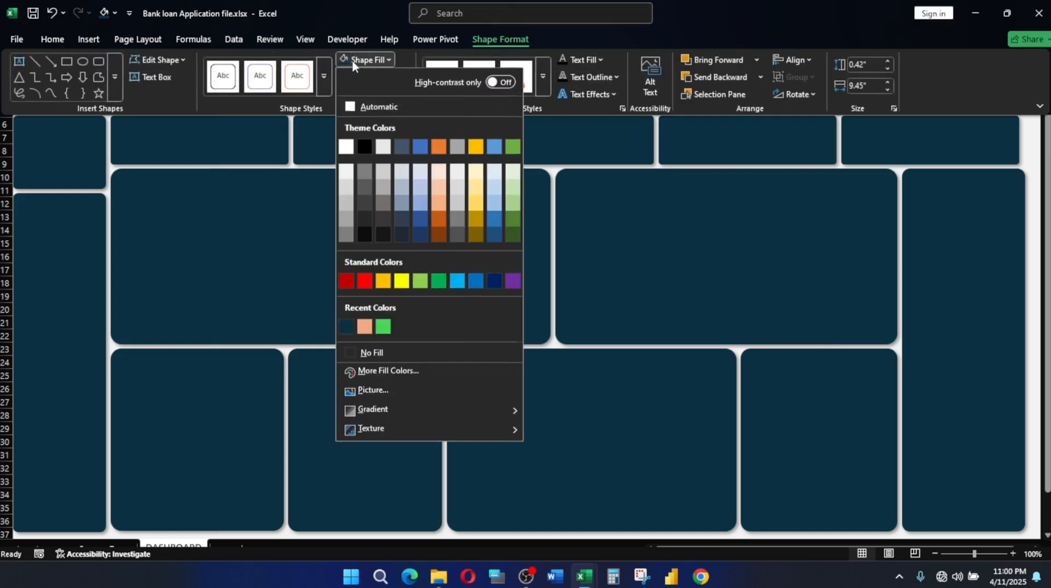
left_click(401, 2)
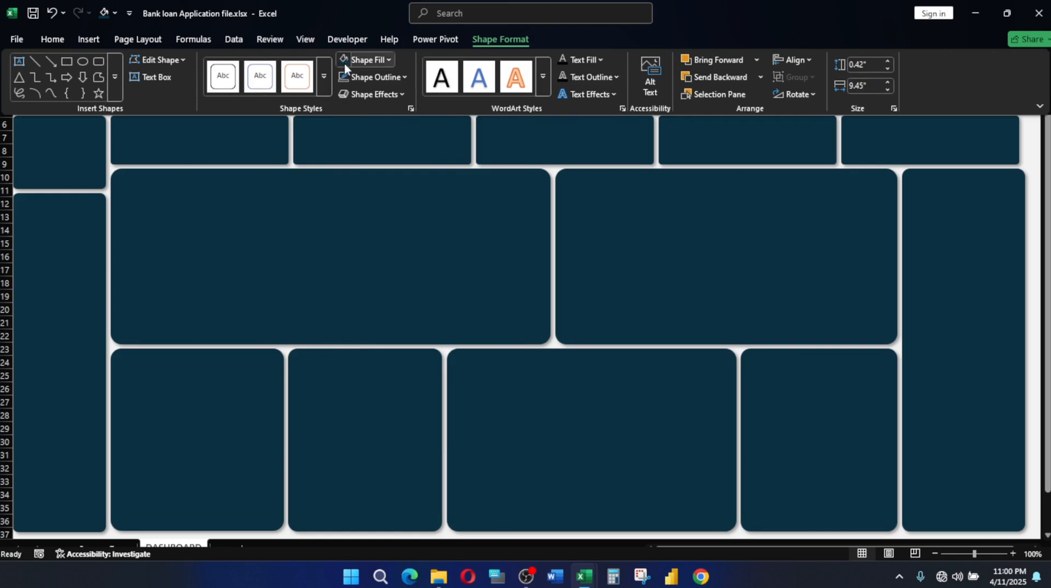
left_click(373, 60)
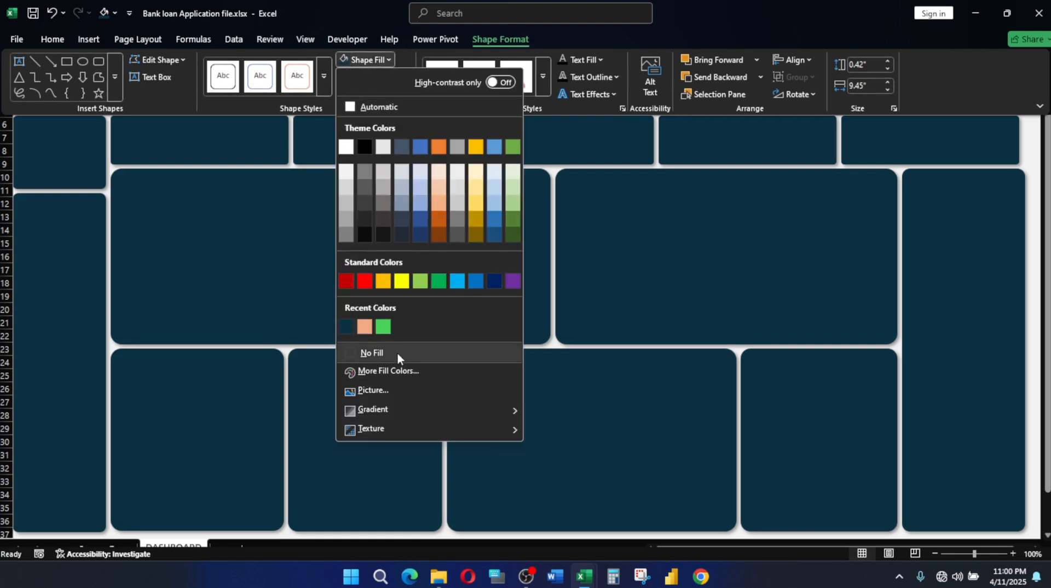
left_click(395, 353)
left_click(365, 75)
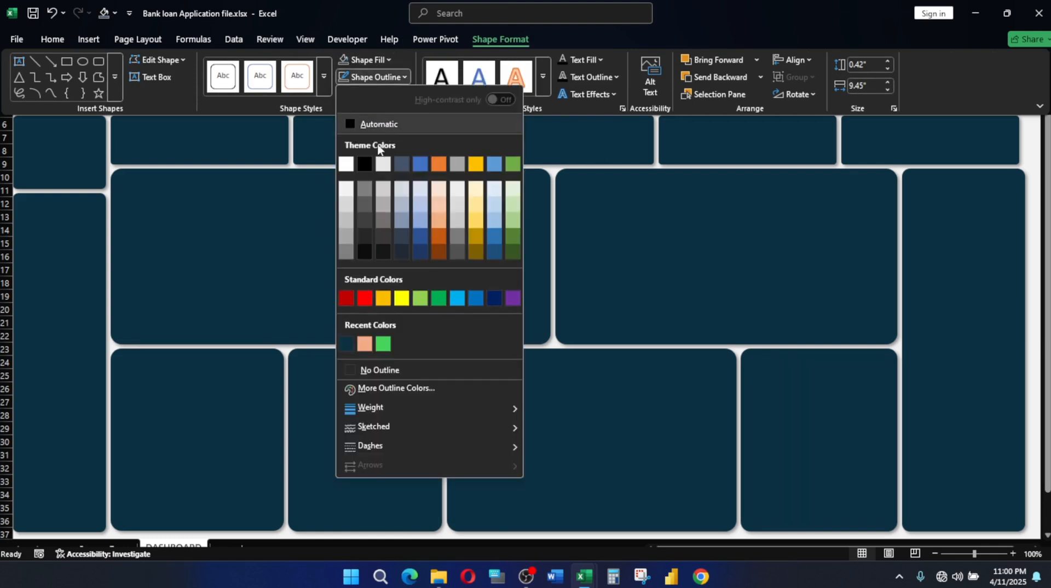
left_click(376, 369)
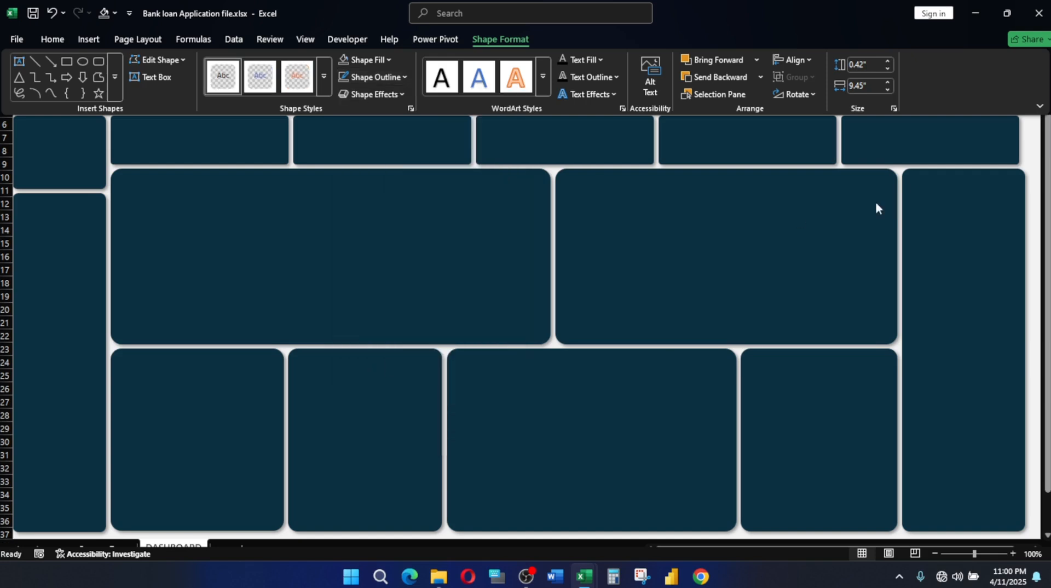
left_click(1034, 164)
Set the font of the Businezz-Hub Loan Application Dashboard title to Aptos Narrow
left_click(549, 71)
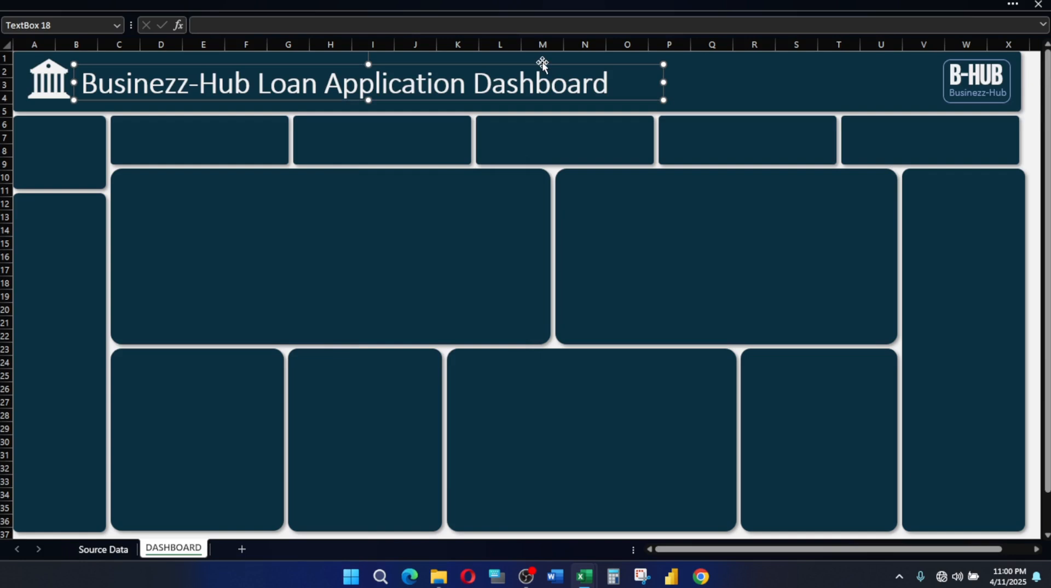
left_click(348, 4)
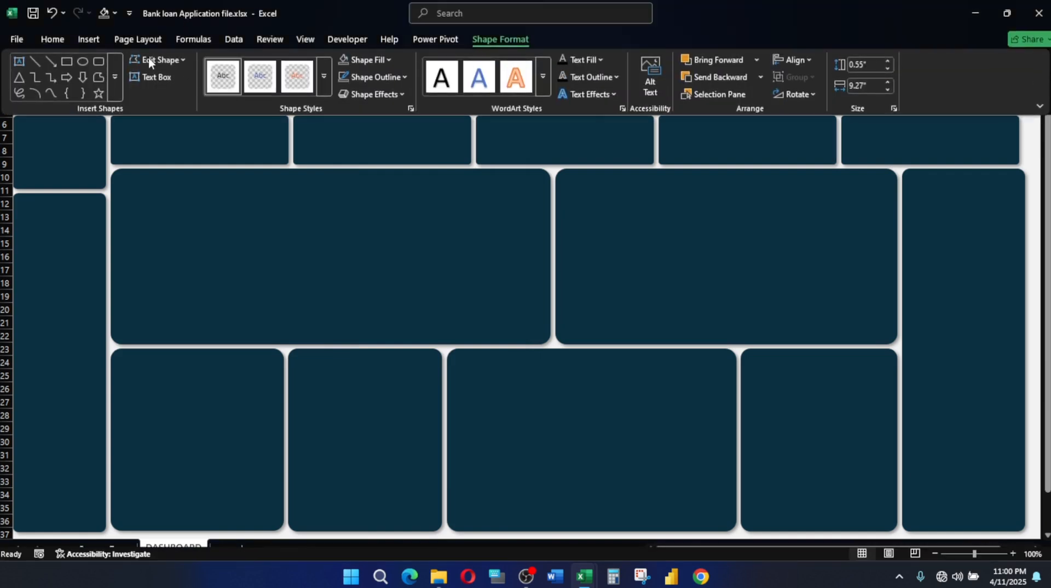
left_click(52, 41)
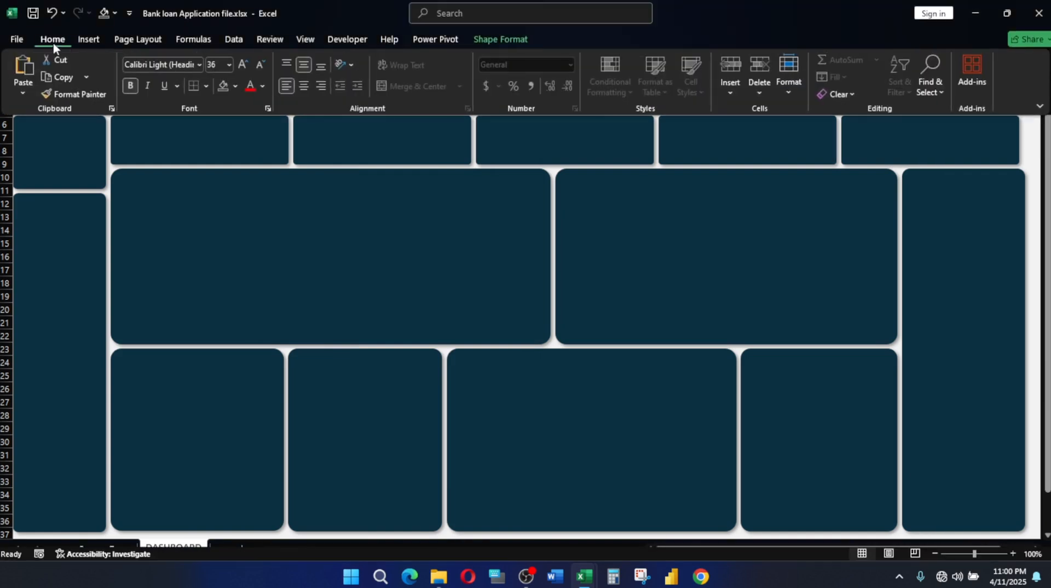
left_click(201, 64)
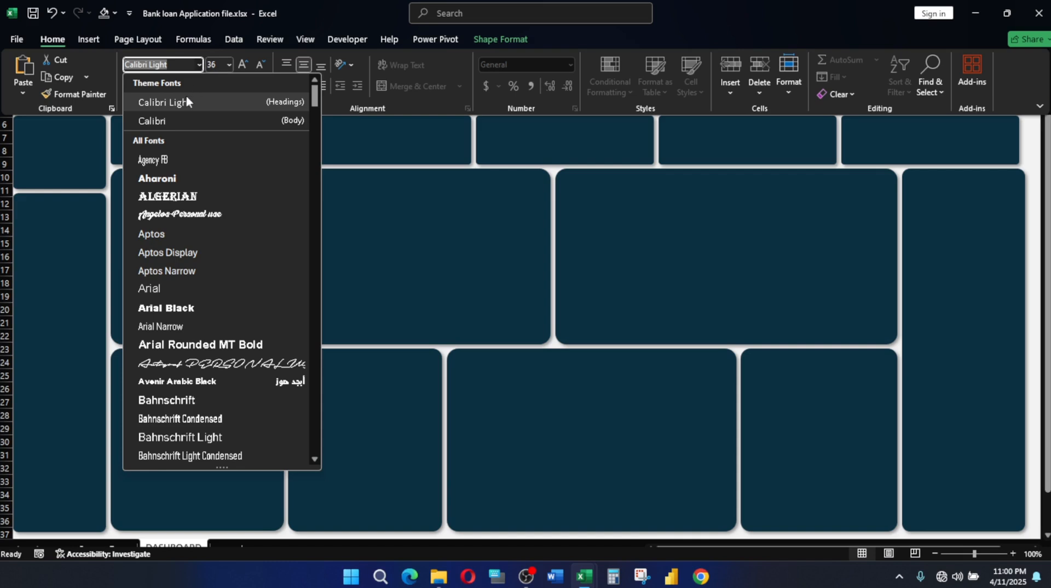
left_click(176, 273)
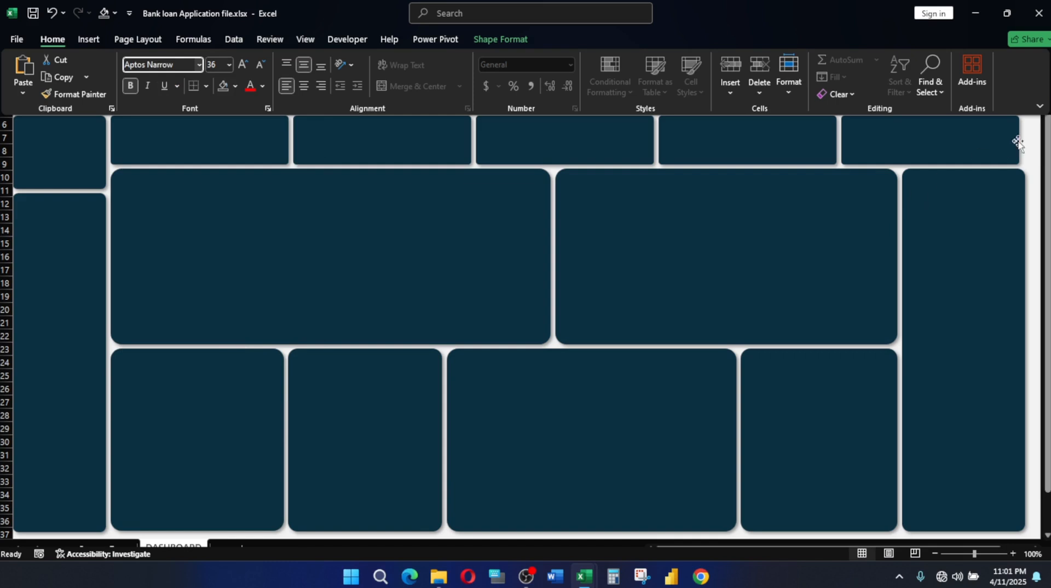
key("ctrl+shift+F1")
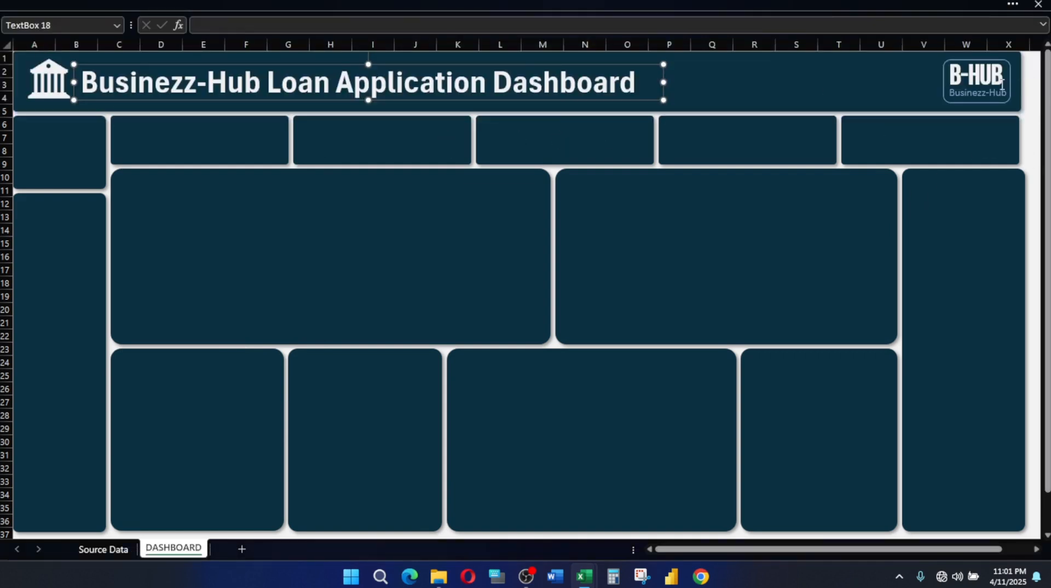
left_click(945, 70)
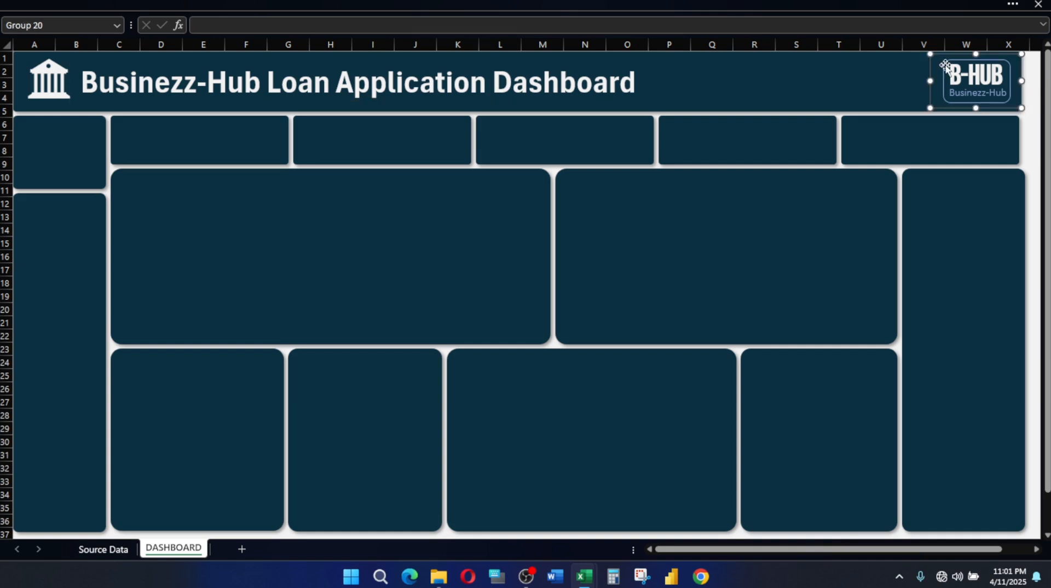
left_click(991, 93)
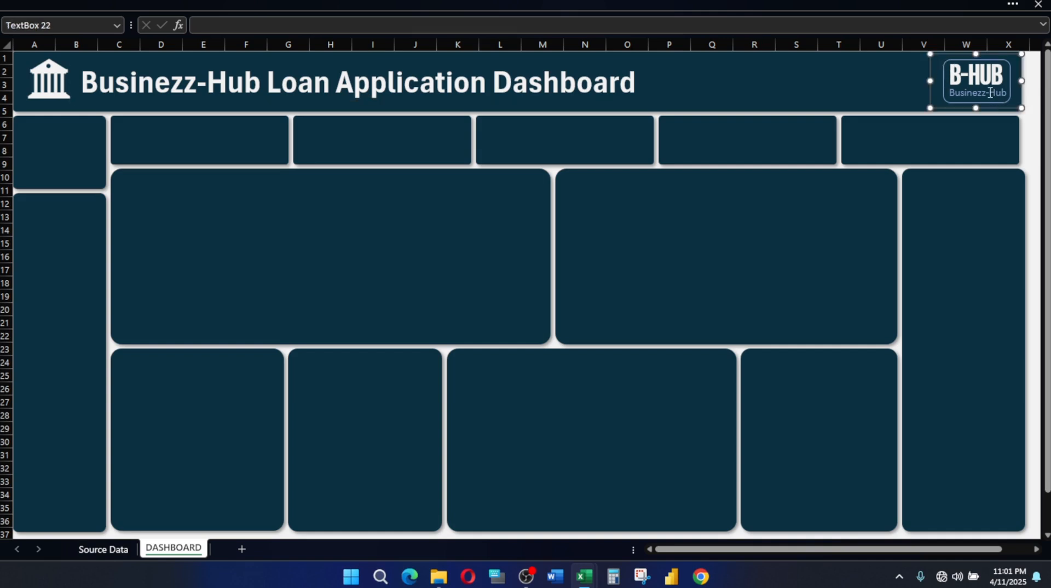
left_click(1018, 159)
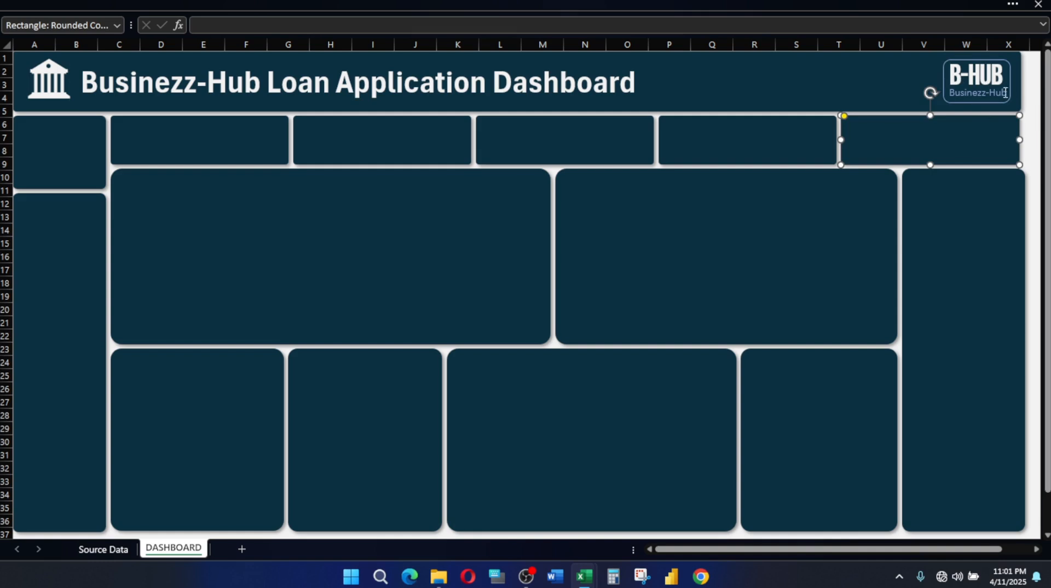
Copy the KPI titles and icons from the example workbook onto the KPI cards of the dashboard being built
mouse_move(584, 576)
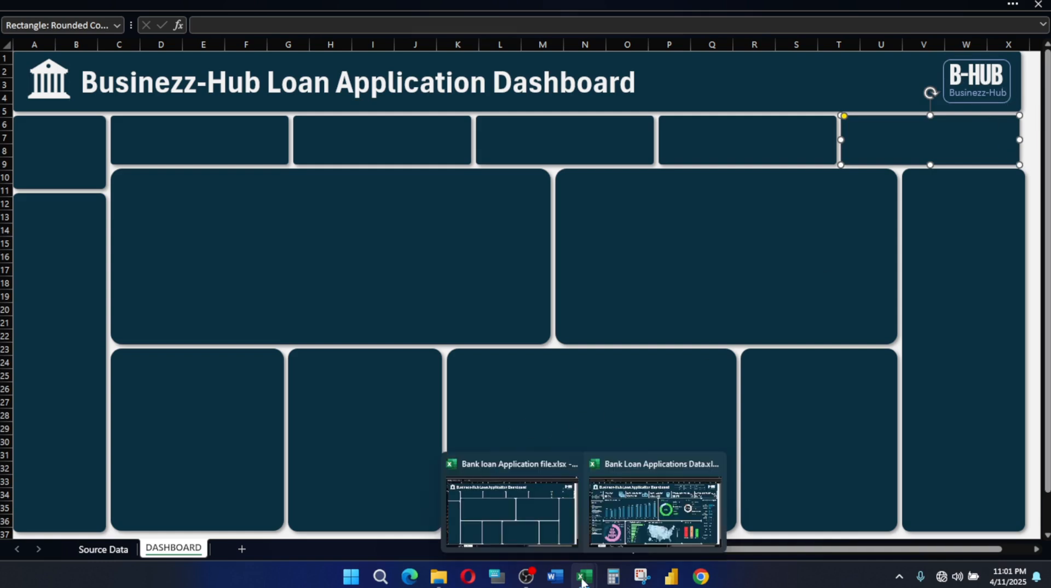
left_click(632, 539)
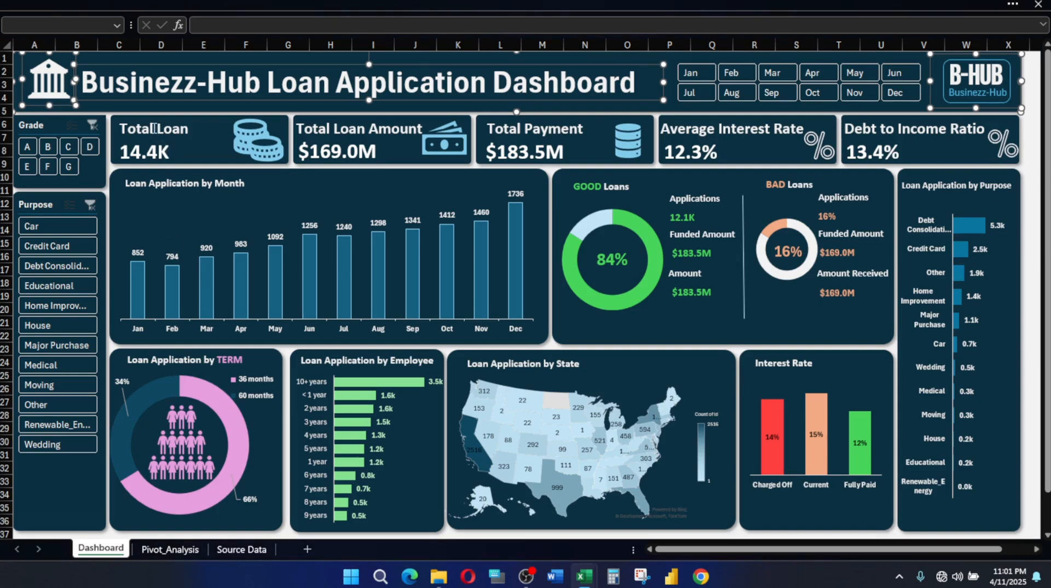
left_click(154, 130)
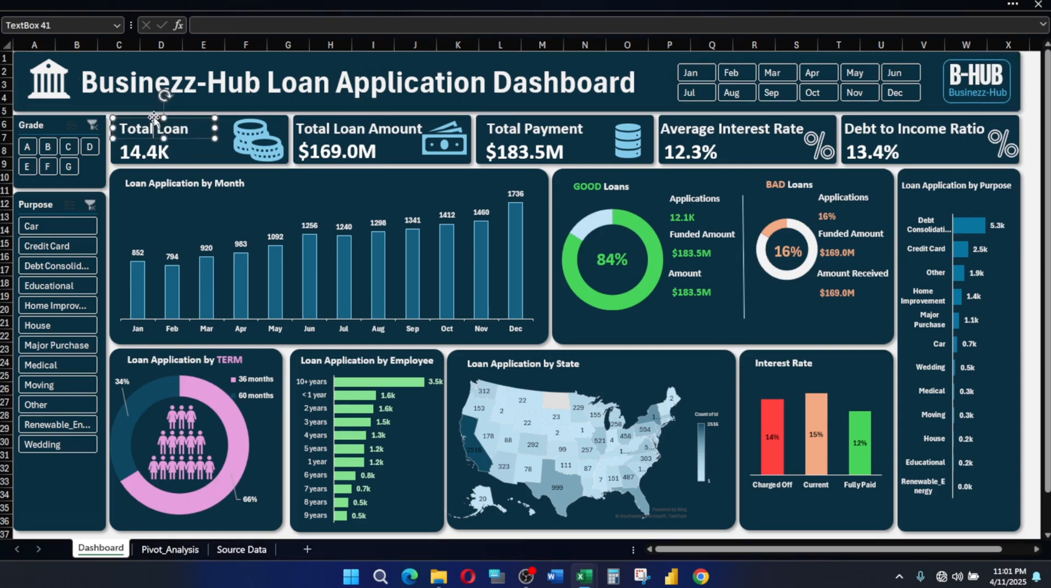
left_click(254, 141, "ctrl")
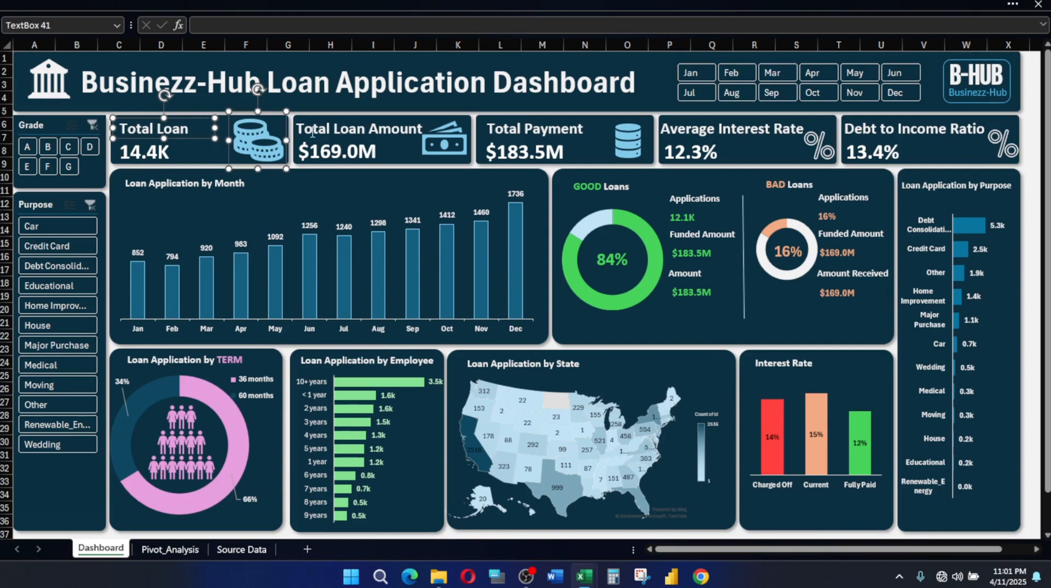
left_click(336, 129, "ctrl")
left_click(343, 155, "ctrl")
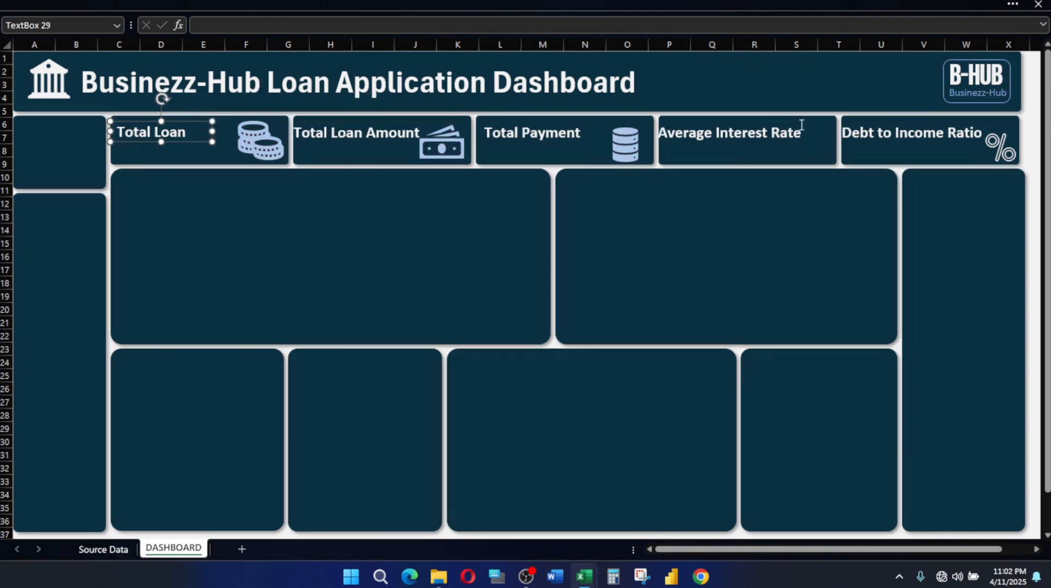
Nudge the Debt to Income Ratio title slightly to the right within its KPI card
left_click(884, 132)
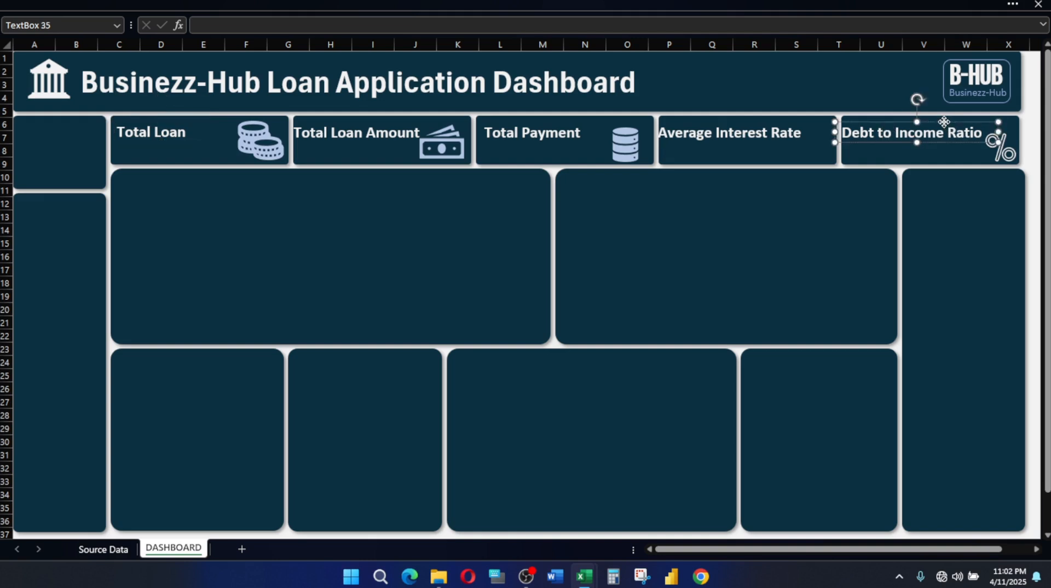
key("Right")
key("Right")
key("Right")
key("Right")
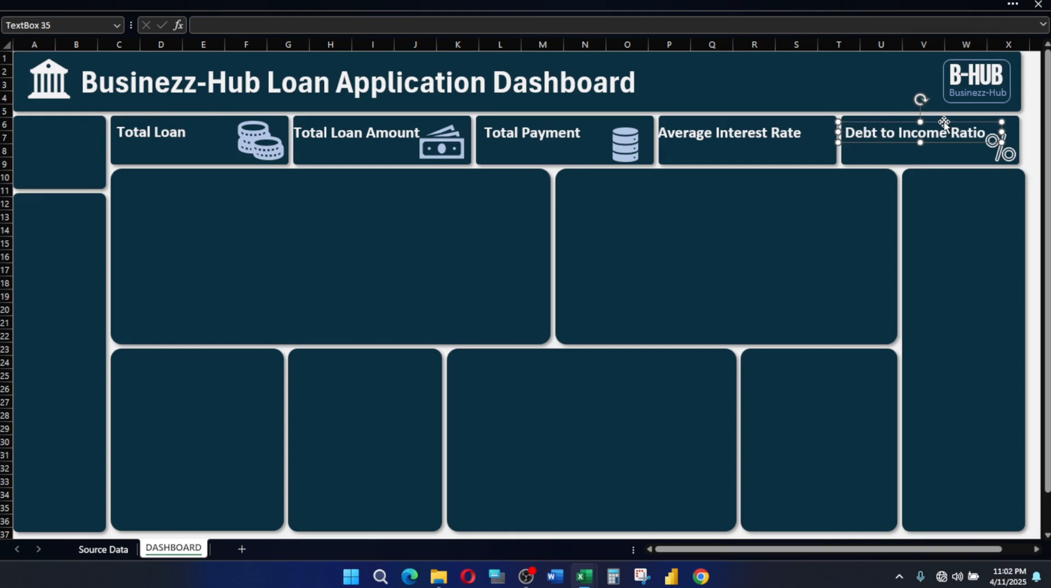
Nudge the Average Interest Rate title slightly to the right so it sits inside its KPI card
left_click(747, 122)
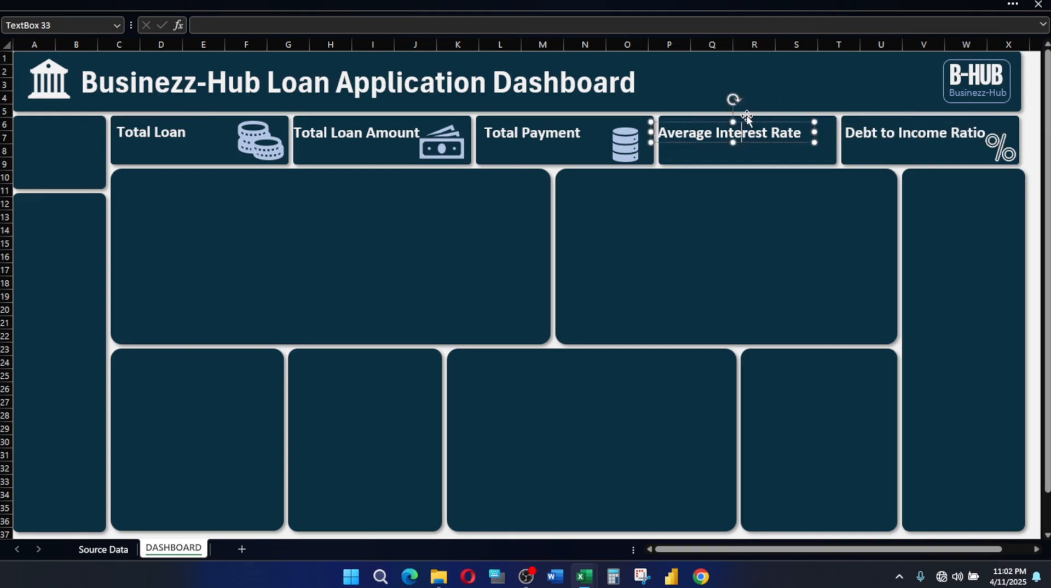
key("Right")
key("Right")
key("Right")
key("Right")
key("Right")
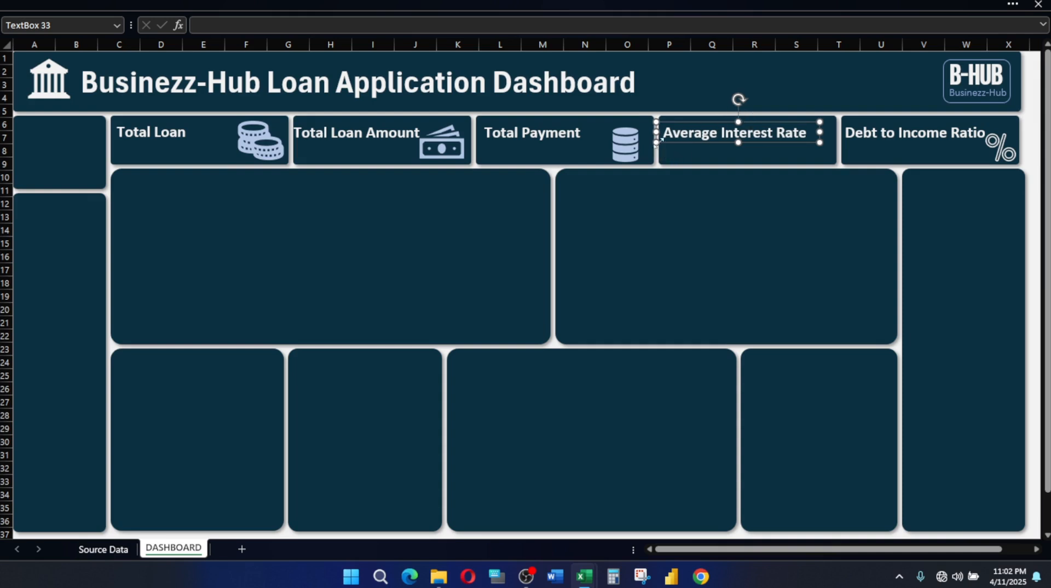
Nudge the Total Payment icon slightly up and right, and shrink the Total Loan Amount icon a little
left_click(631, 144)
key("Up")
key("Up")
key("Up")
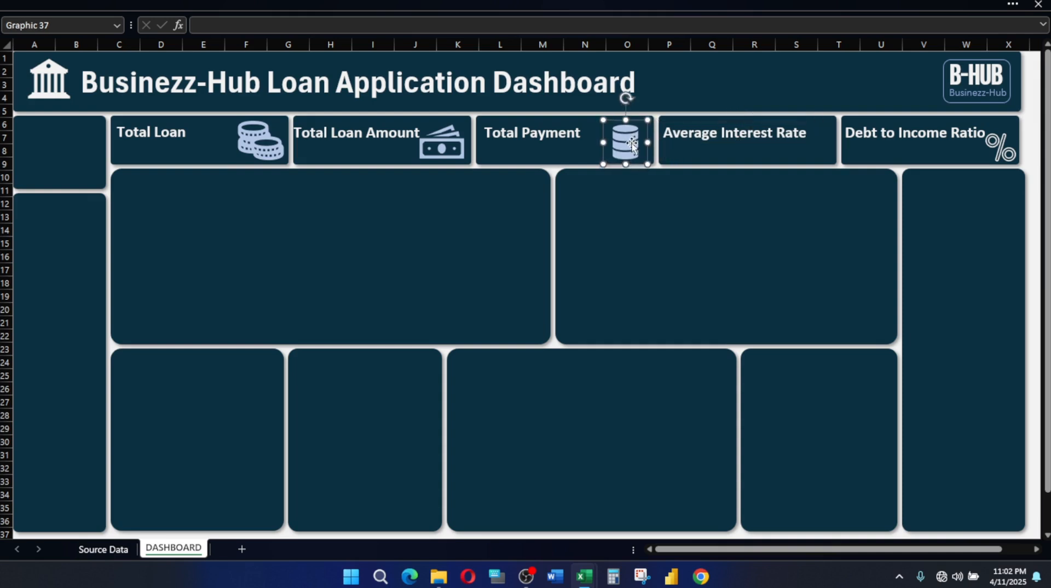
key("Right")
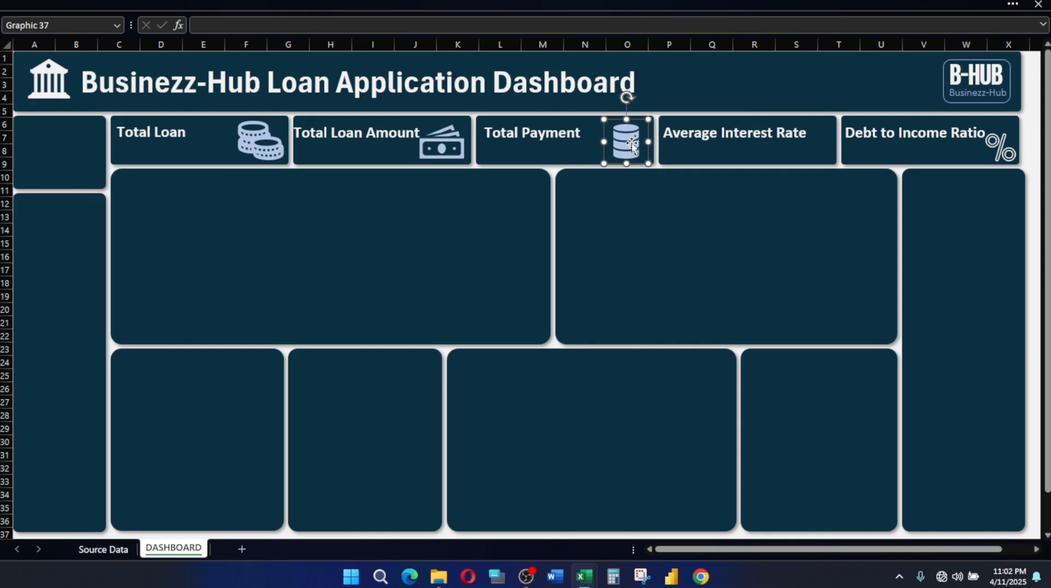
left_click(454, 140)
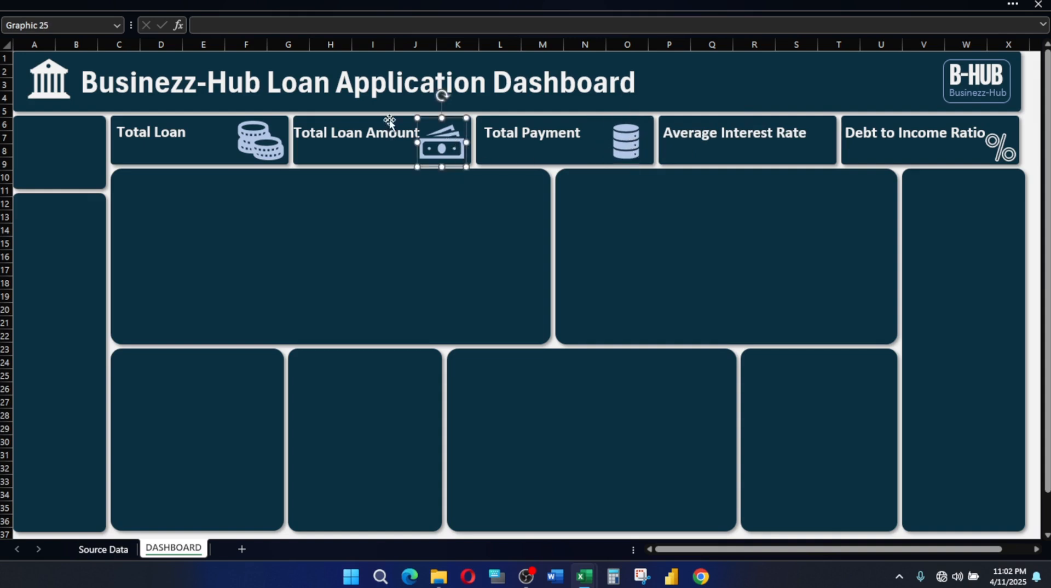
left_click_drag(417, 117, 434, 126)
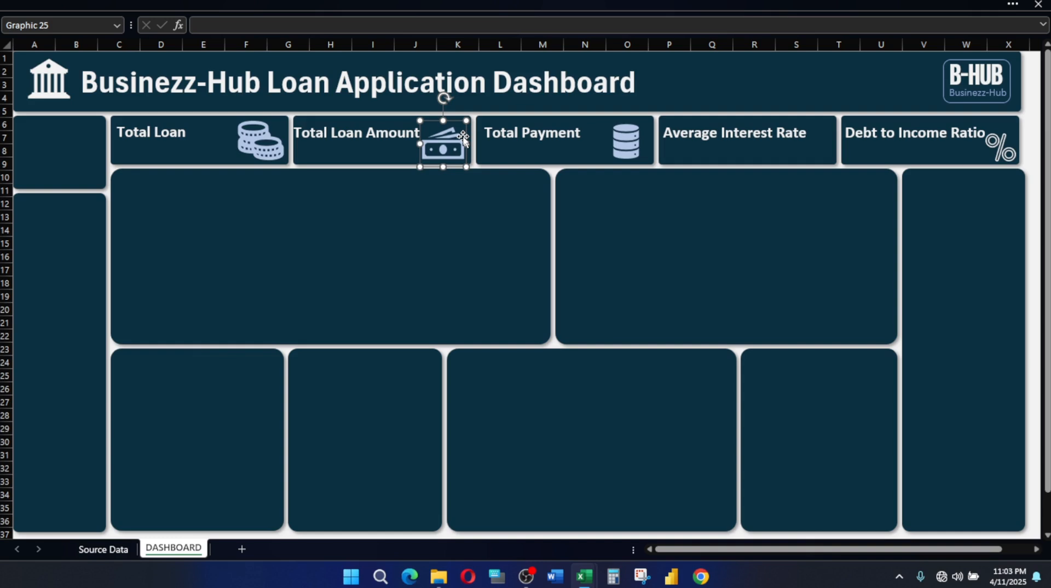
Draw a straight vertical line about 2.48" tall down the middle of the large panel below the Average Interest Rate card
left_click(753, 3)
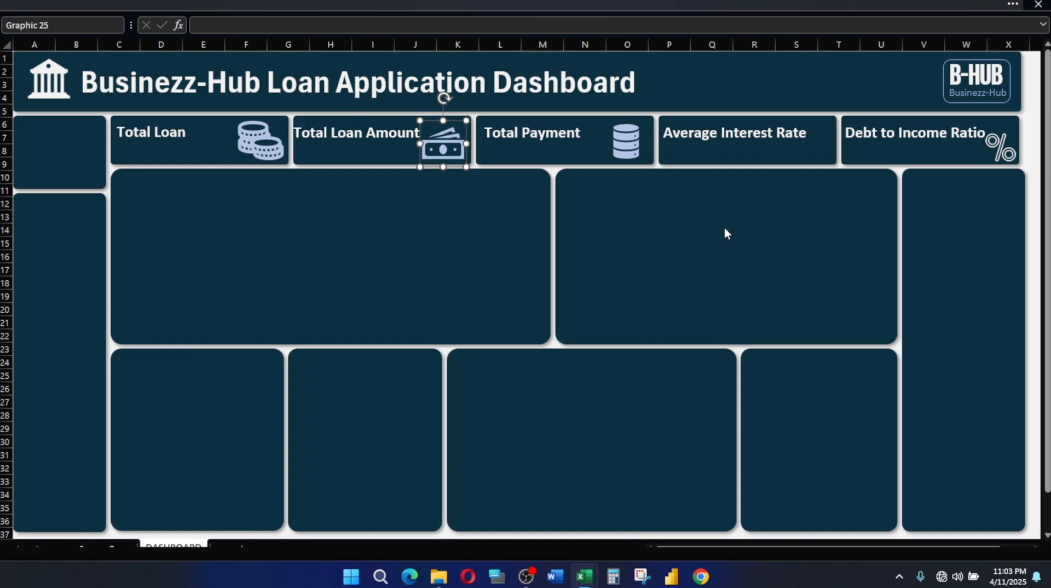
left_click(713, 242)
left_click(713, 242)
left_click(640, 1)
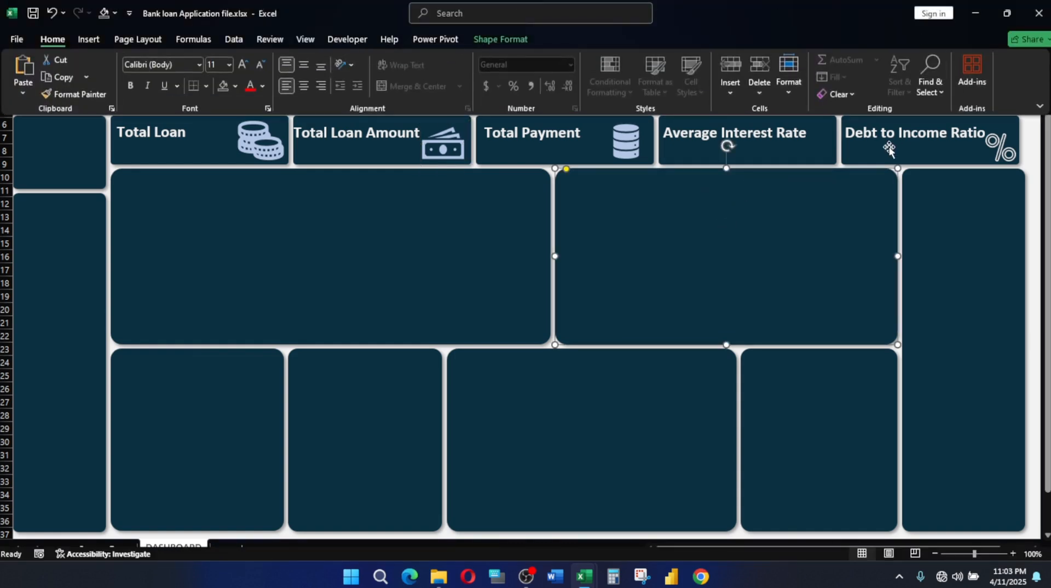
left_click(501, 39)
left_click(87, 41)
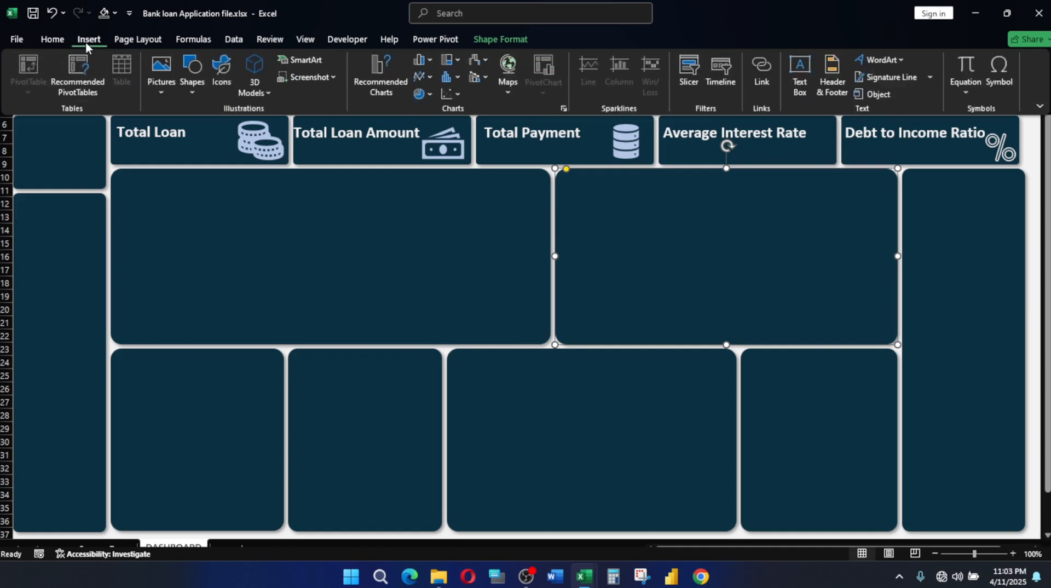
left_click(187, 89)
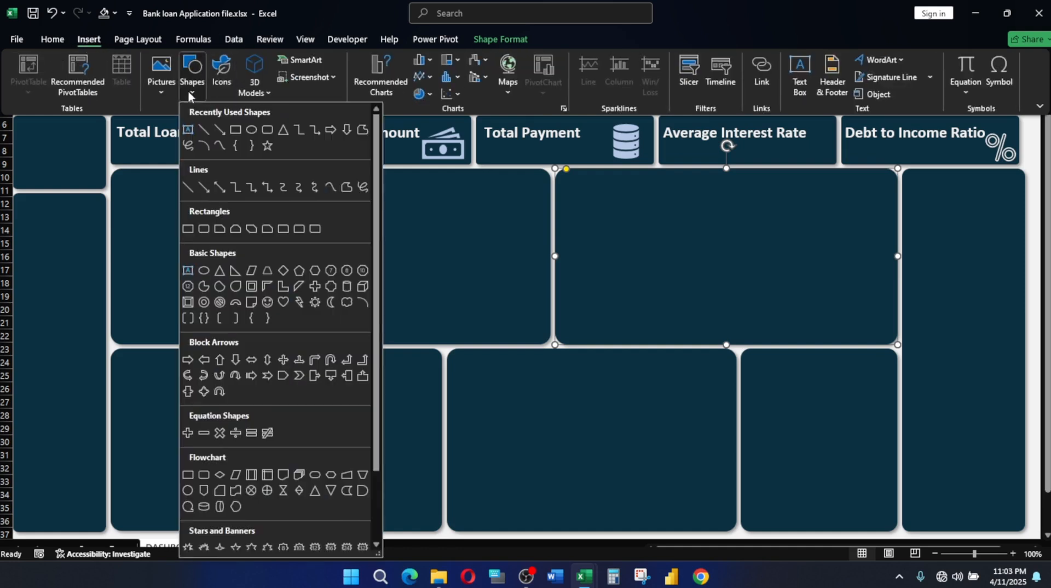
left_click(205, 134)
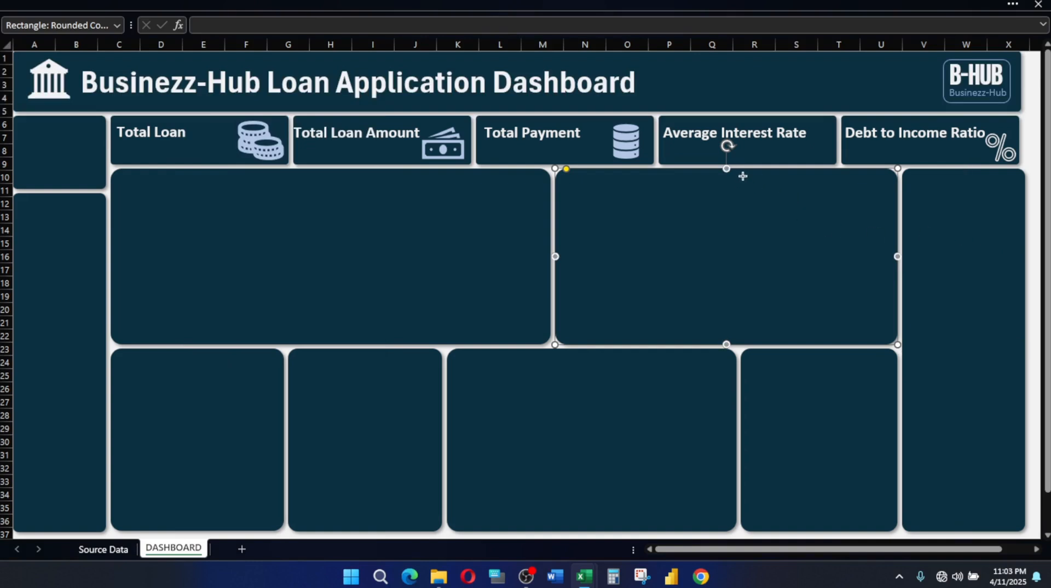
left_click_drag(744, 174, 746, 331)
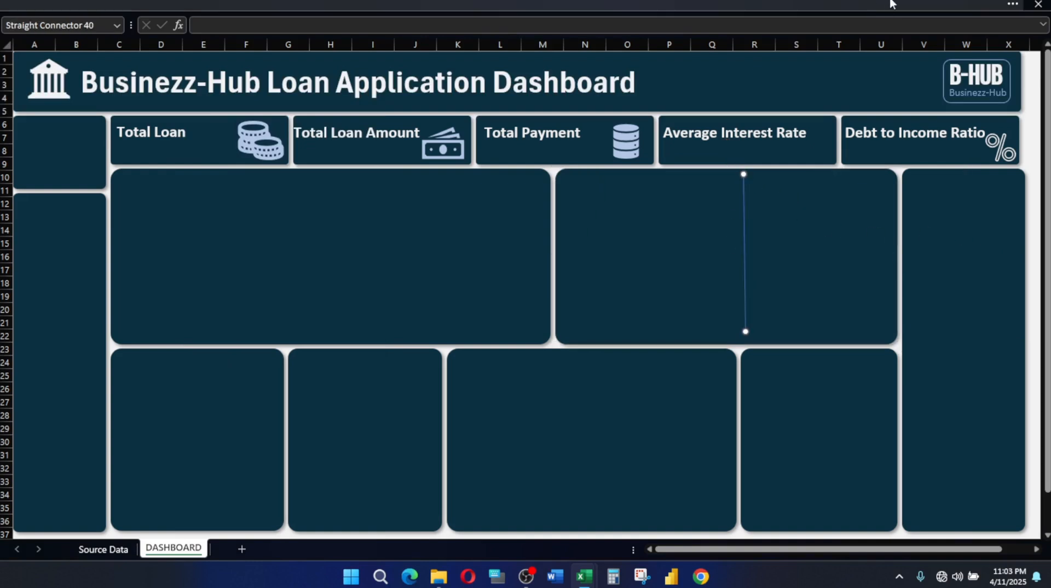
Set the outline colour of the vertical divider line to a lighter tint of the theme blue
left_click(780, 2)
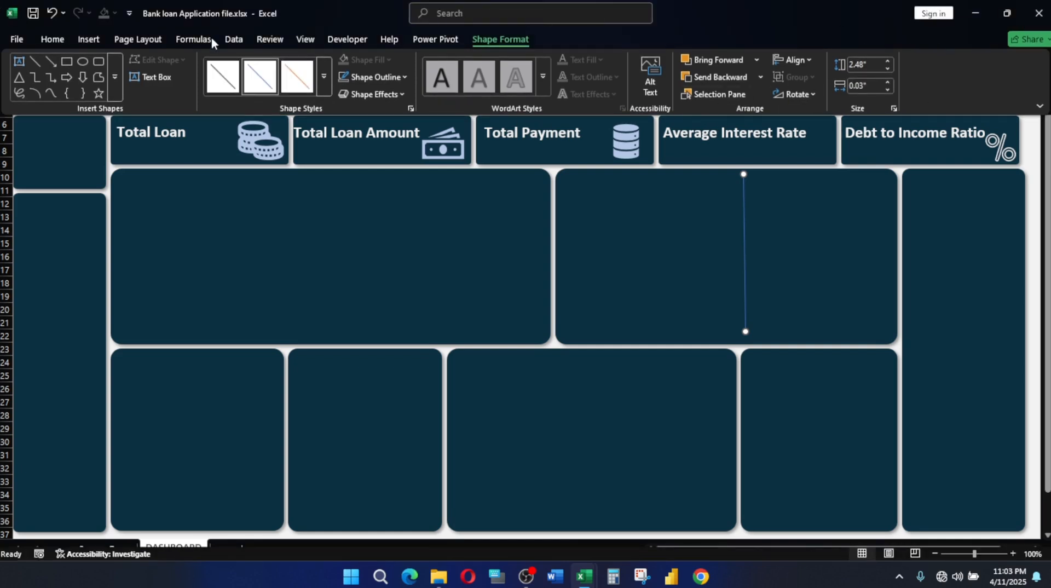
left_click(359, 77)
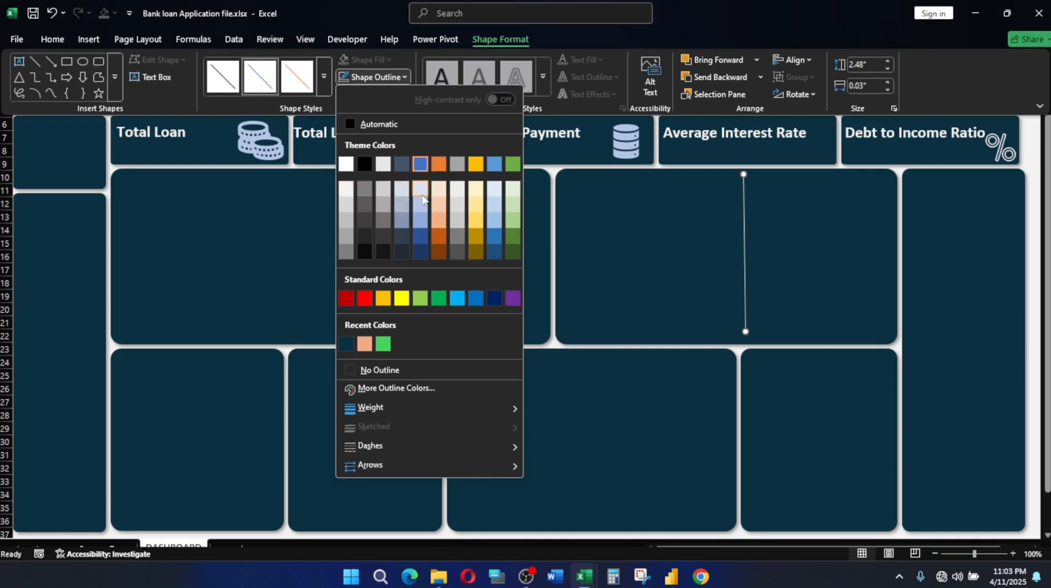
left_click(417, 223)
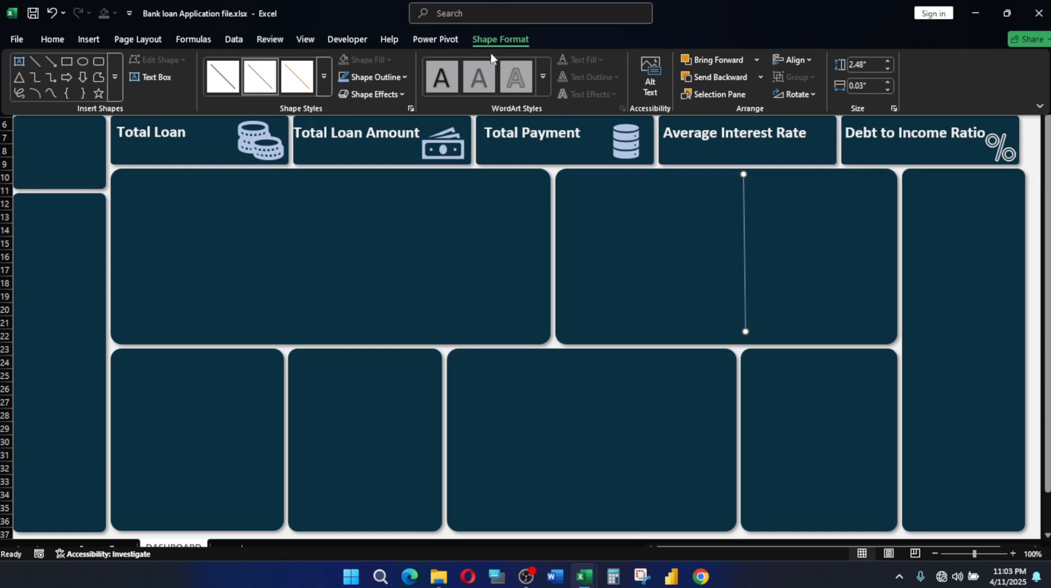
left_click(676, 207)
Align the divider line and its surrounding panel with each other using Align Middle
left_click(746, 228)
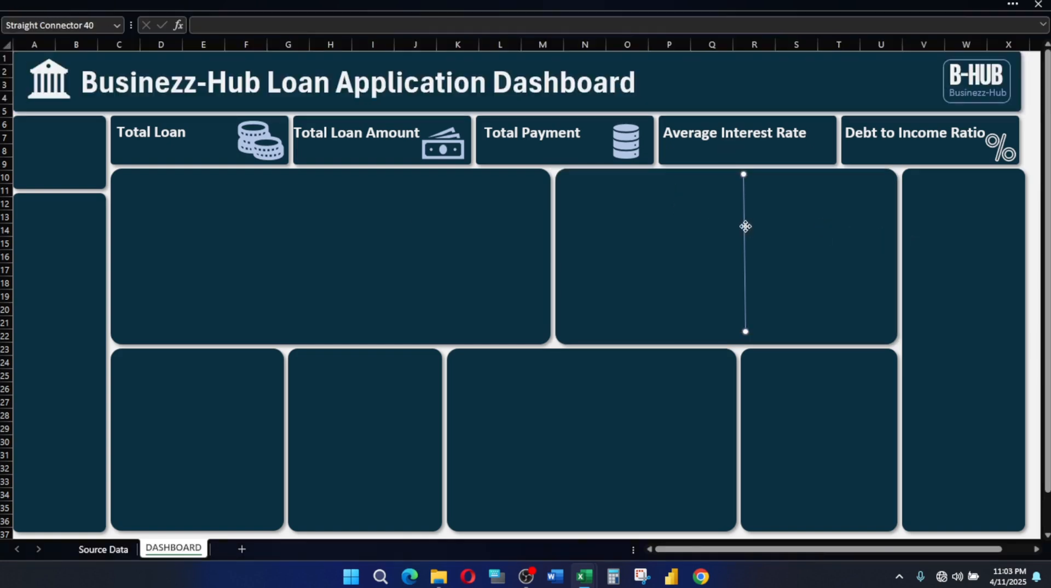
left_click(826, 205)
left_click(664, 3)
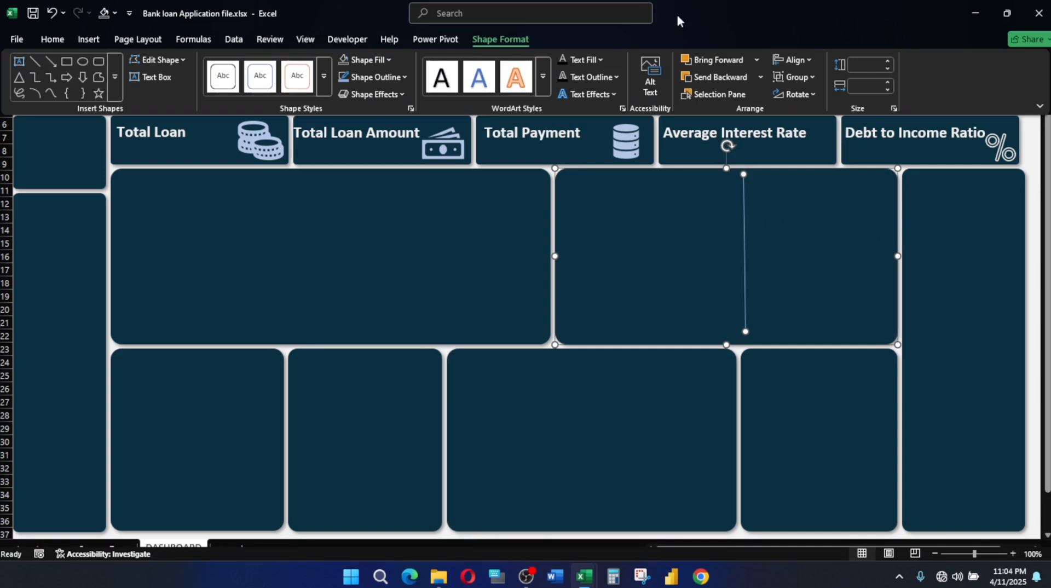
left_click(794, 60)
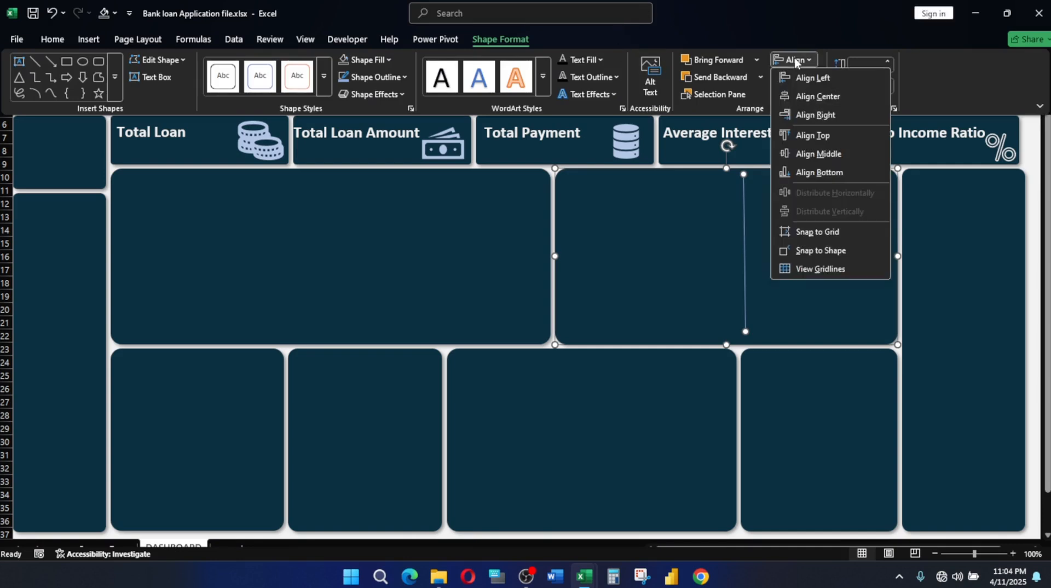
left_click(833, 159)
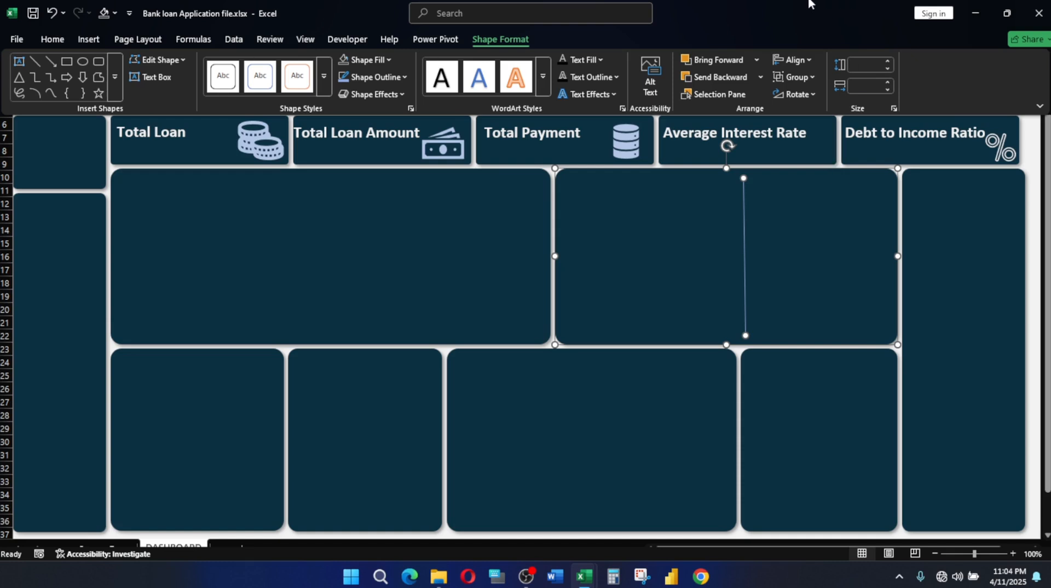
left_click(1035, 163)
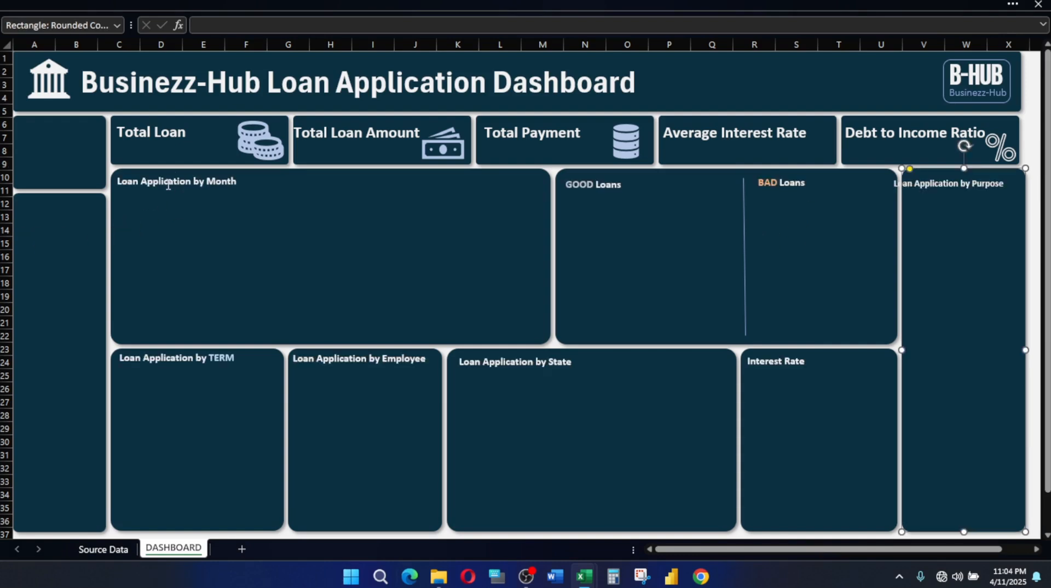
Move the Loan Application by Purpose title to the right so it fits inside its tall panel
left_click(169, 183)
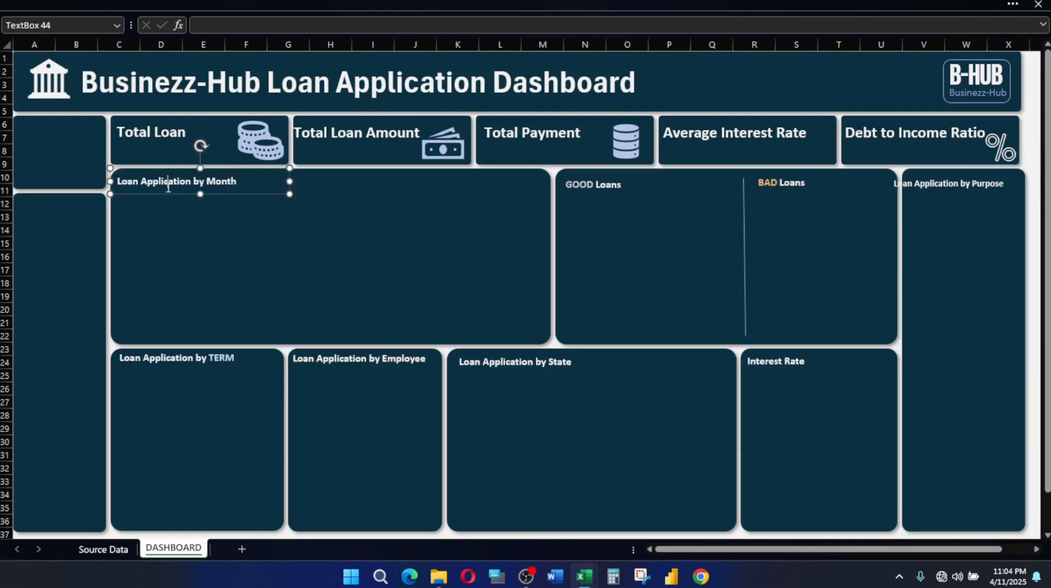
left_click(584, 181)
left_click(956, 182)
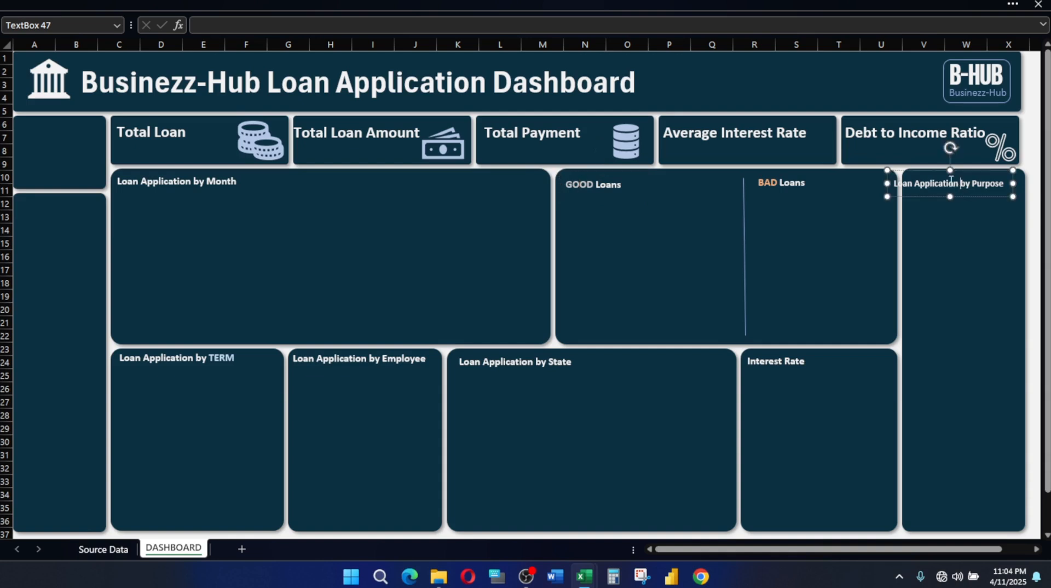
left_click_drag(934, 174, 946, 171)
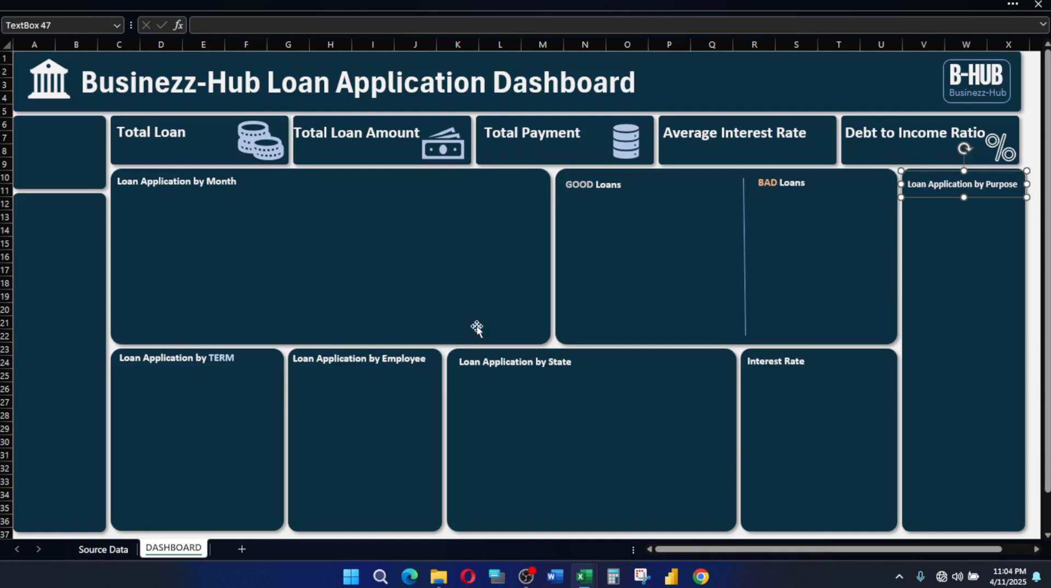
left_click(163, 358)
left_click(617, 359)
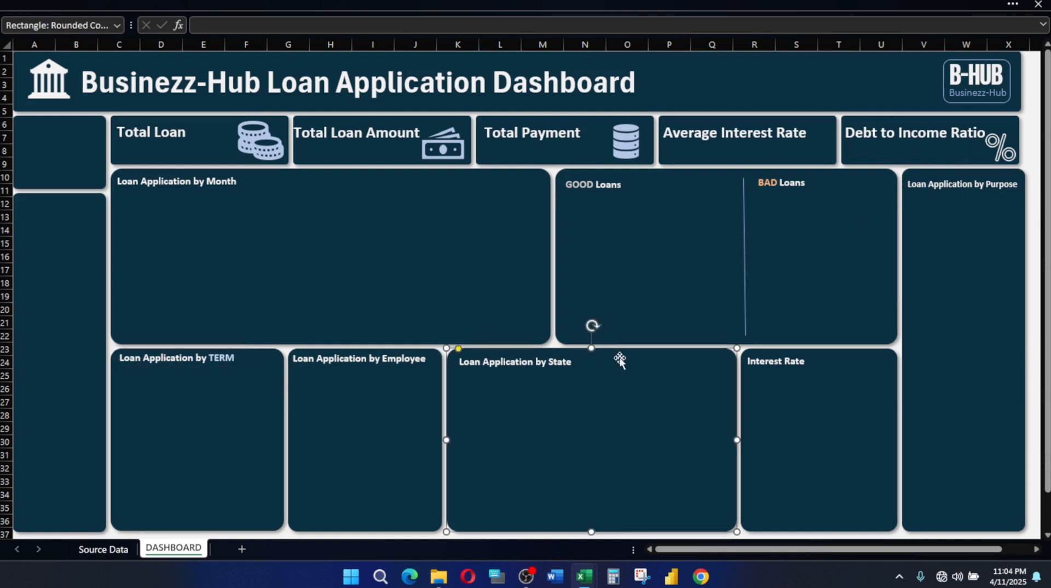
left_click(765, 361)
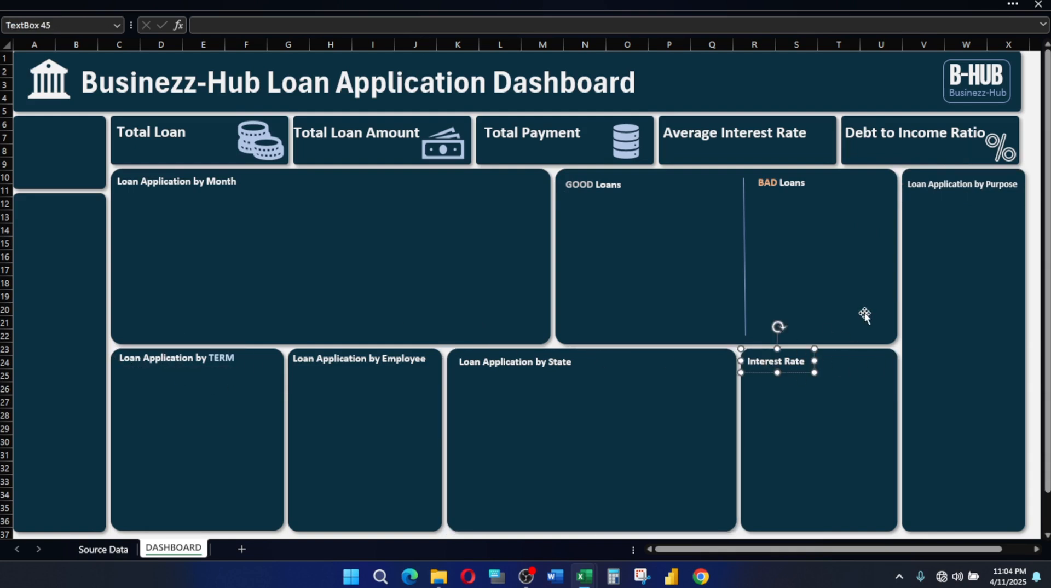
left_click(881, 346)
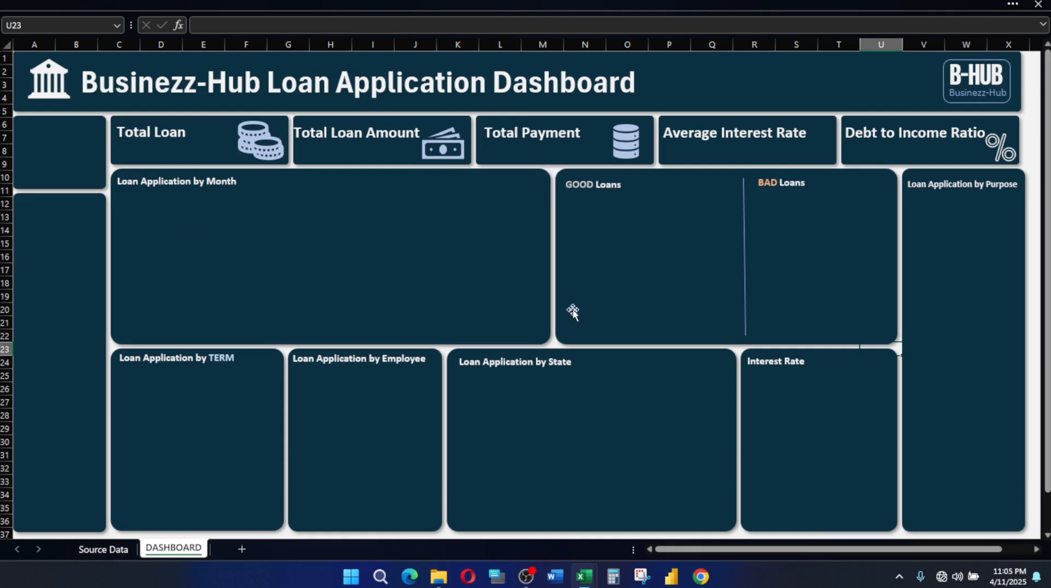
Switch to the example workbook, clear its Purpose filter, and try the Purpose slicer with Car, Debt Consolidation and Home Improvement
mouse_move(590, 580)
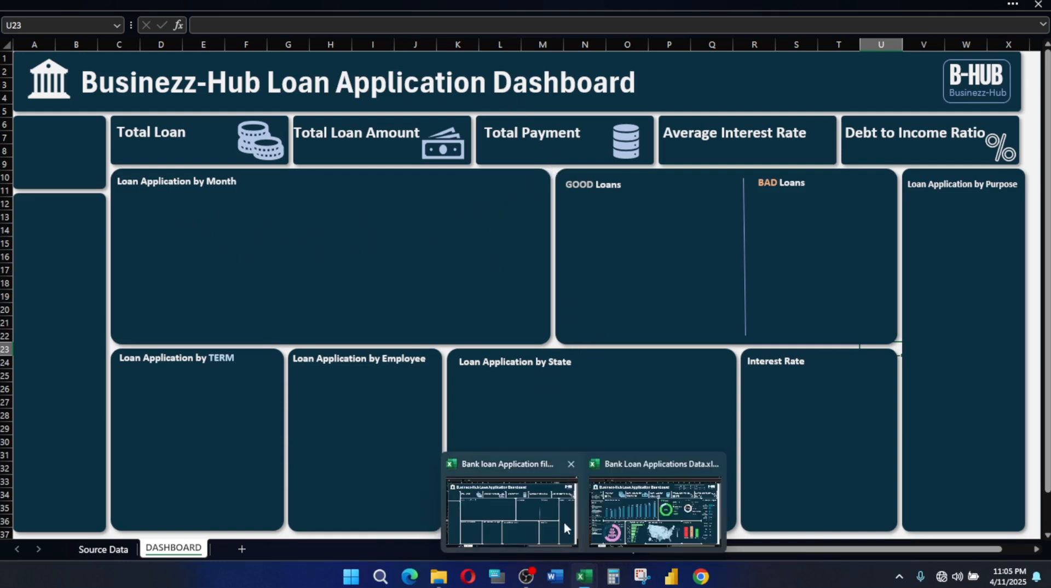
left_click(632, 505)
left_click(58, 246)
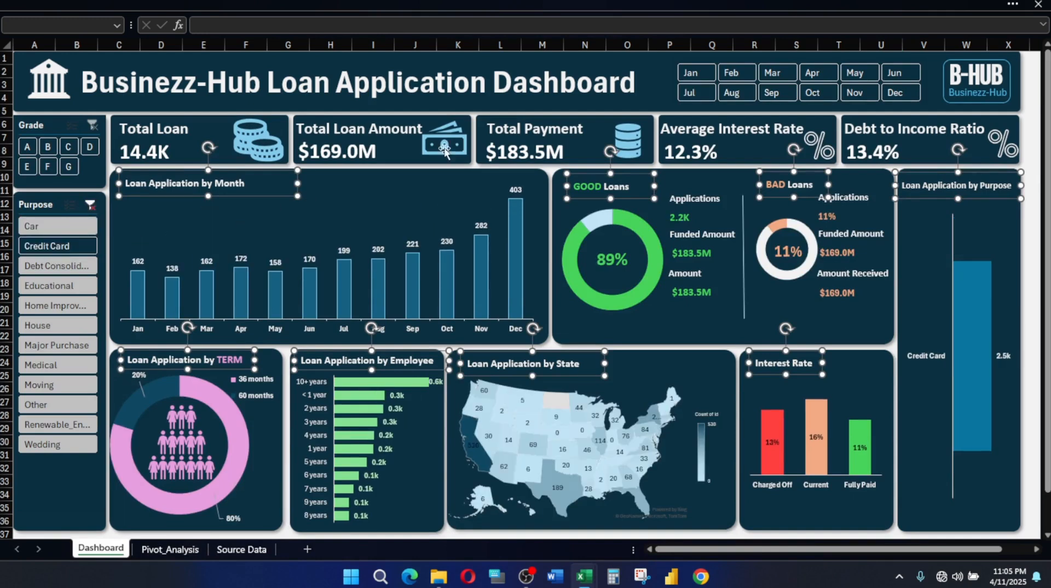
left_click(91, 205)
left_click(876, 158)
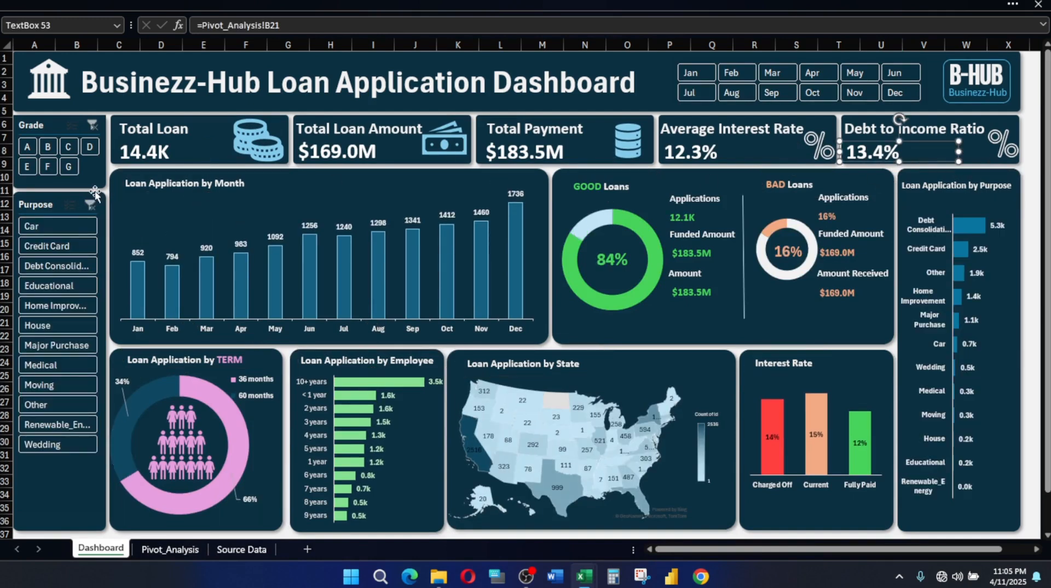
left_click(52, 226)
left_click(33, 268)
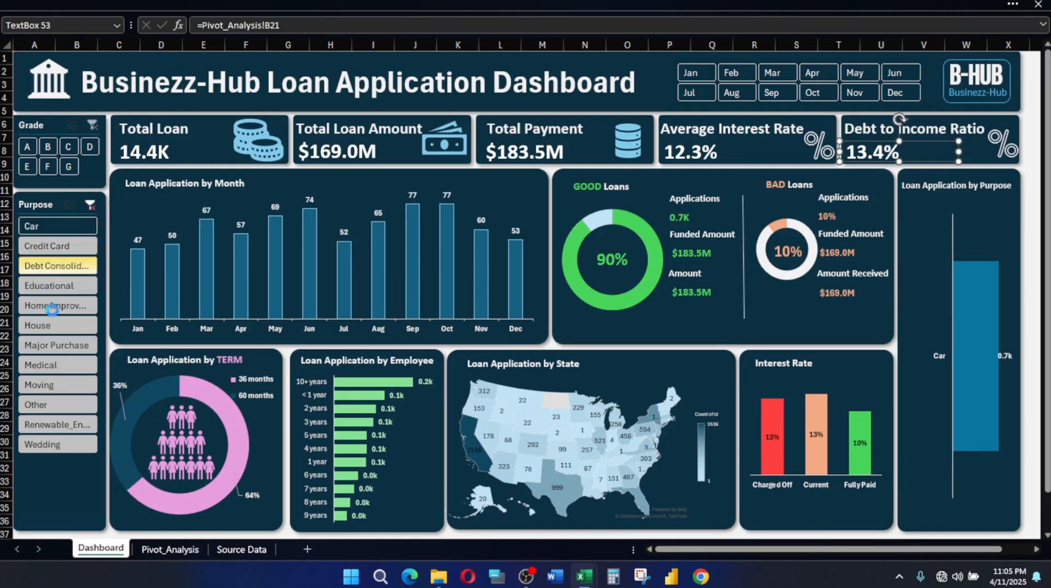
left_click(53, 313)
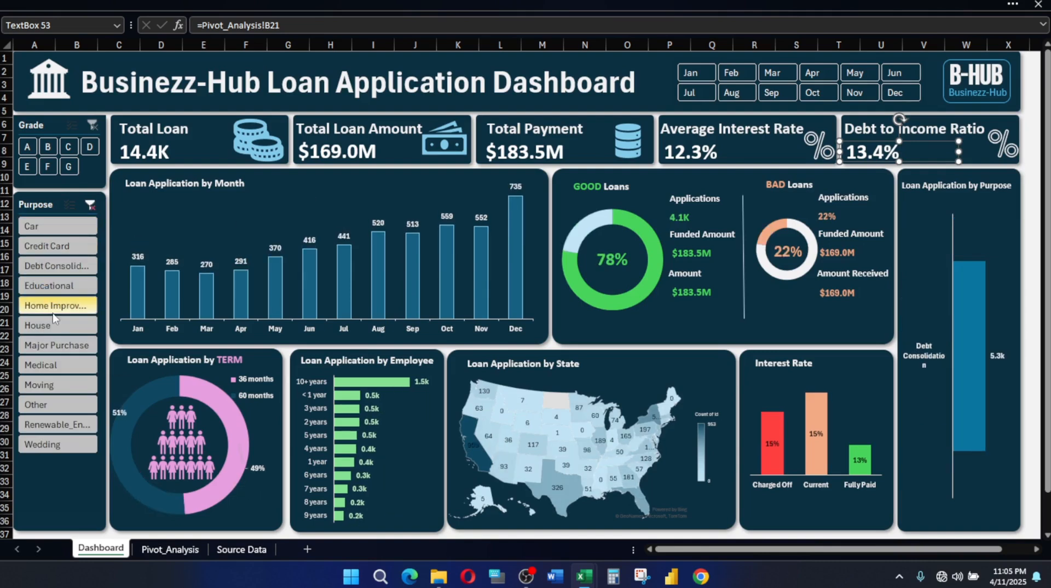
left_click(59, 231)
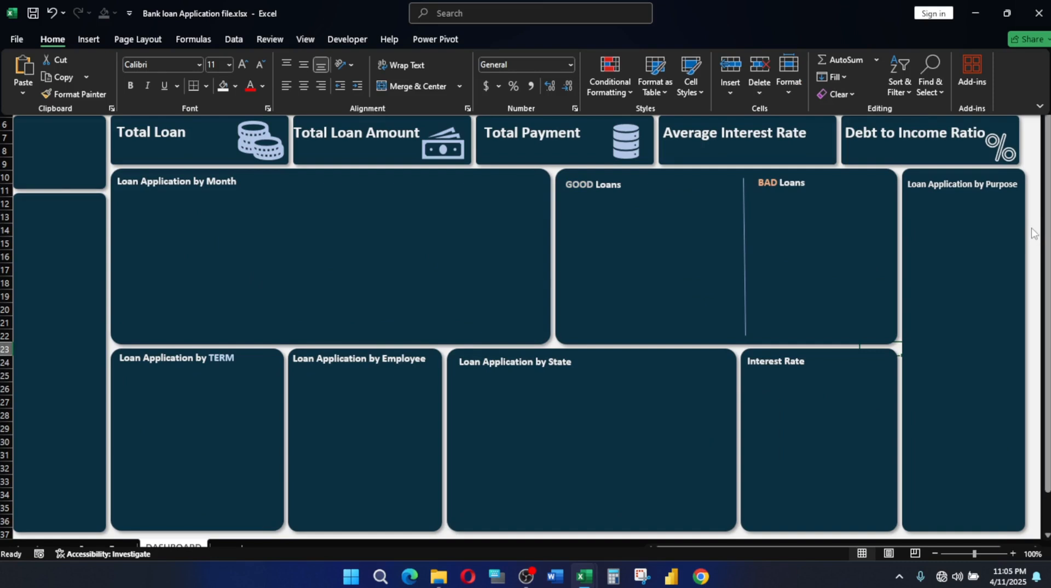
Move the DASHBOARD sheet ahead of Source Data, and select a Grade cell in the Source Data sheet
key("ctrl+shift+F1")
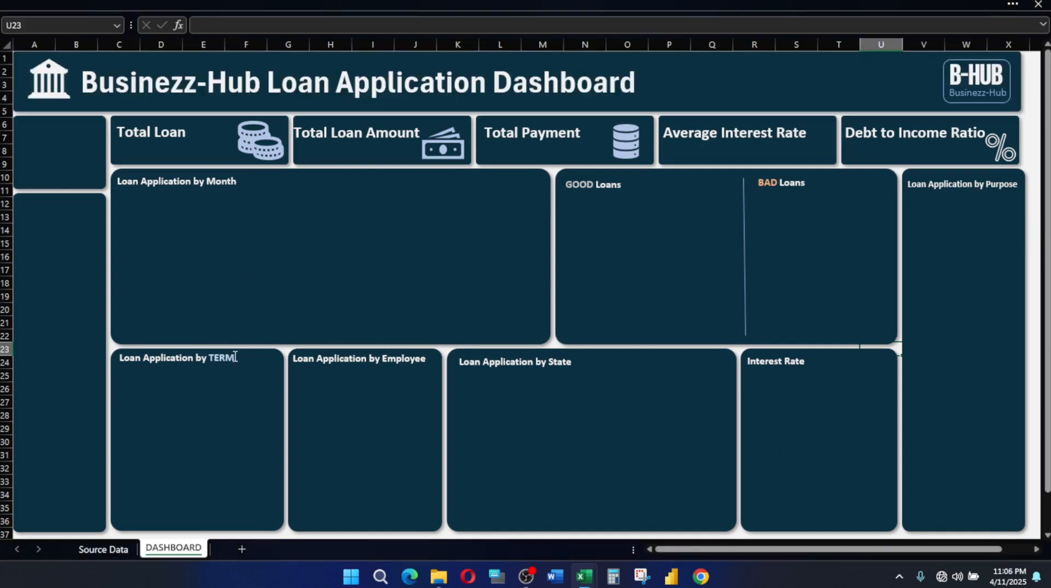
left_click_drag(201, 553, 71, 553)
left_click(171, 552)
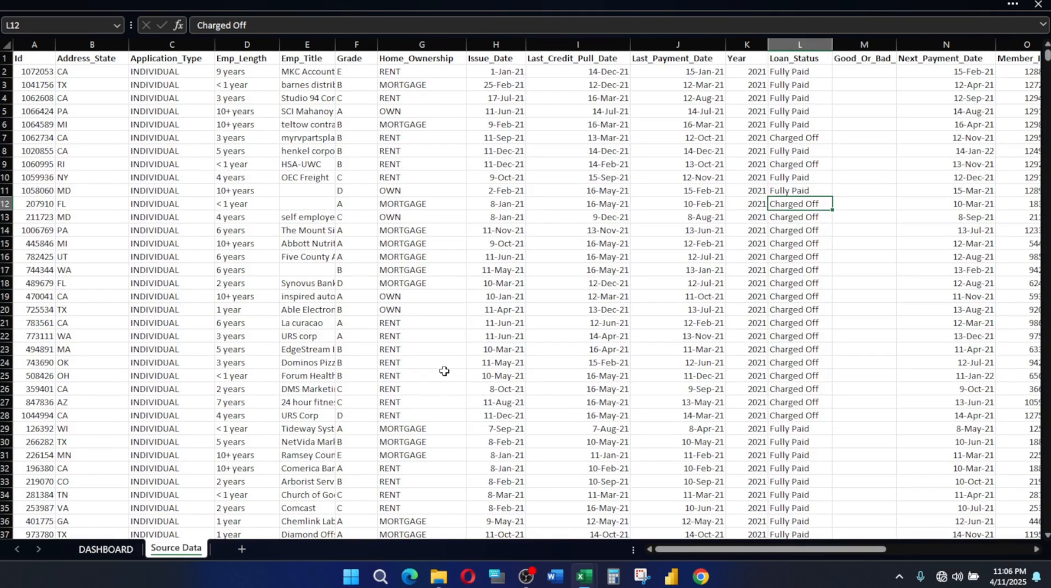
left_click(345, 230)
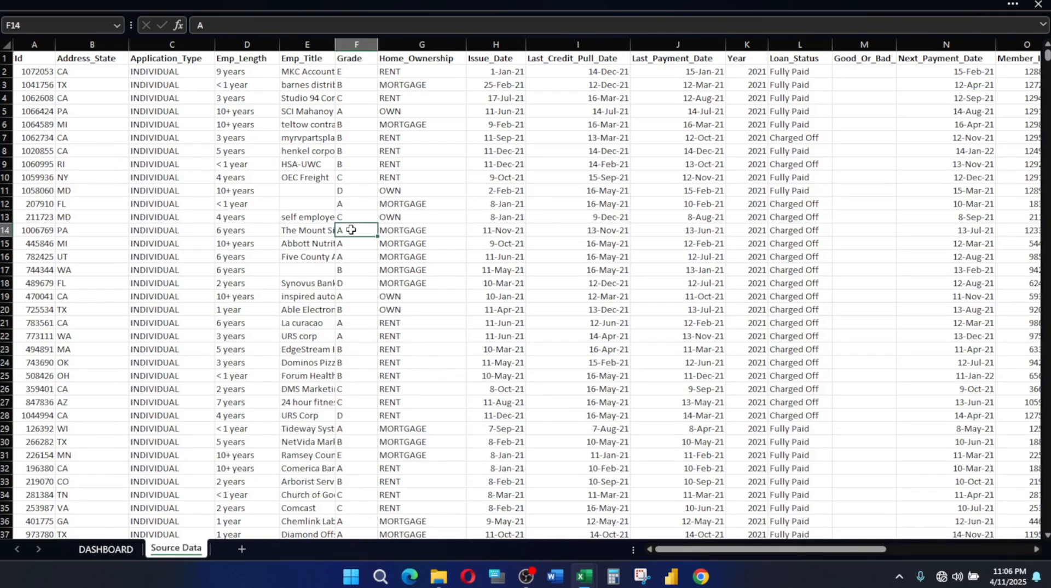
left_click(870, 45)
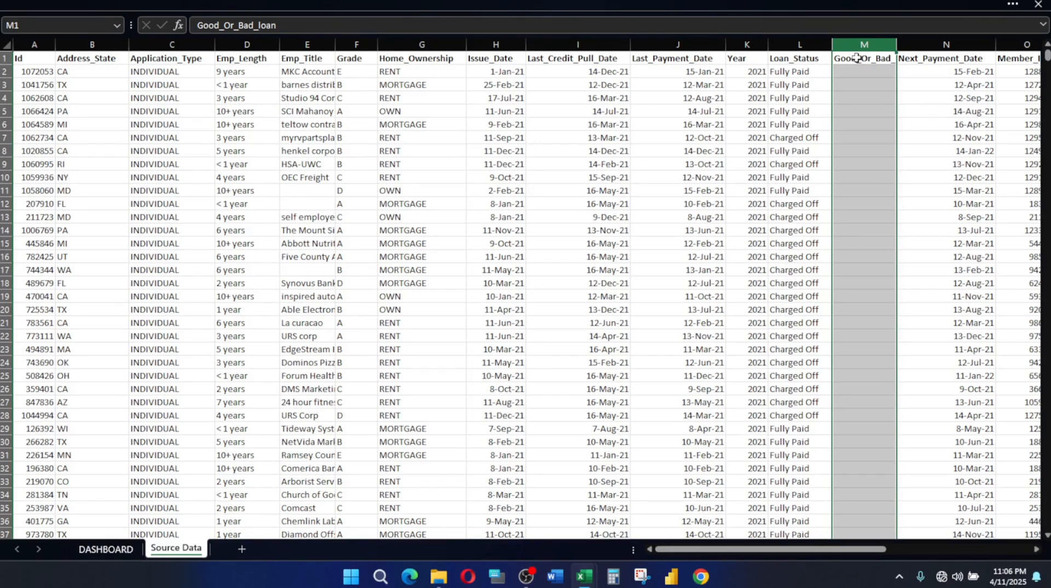
left_click(854, 71)
left_click(863, 45)
left_click(865, 72)
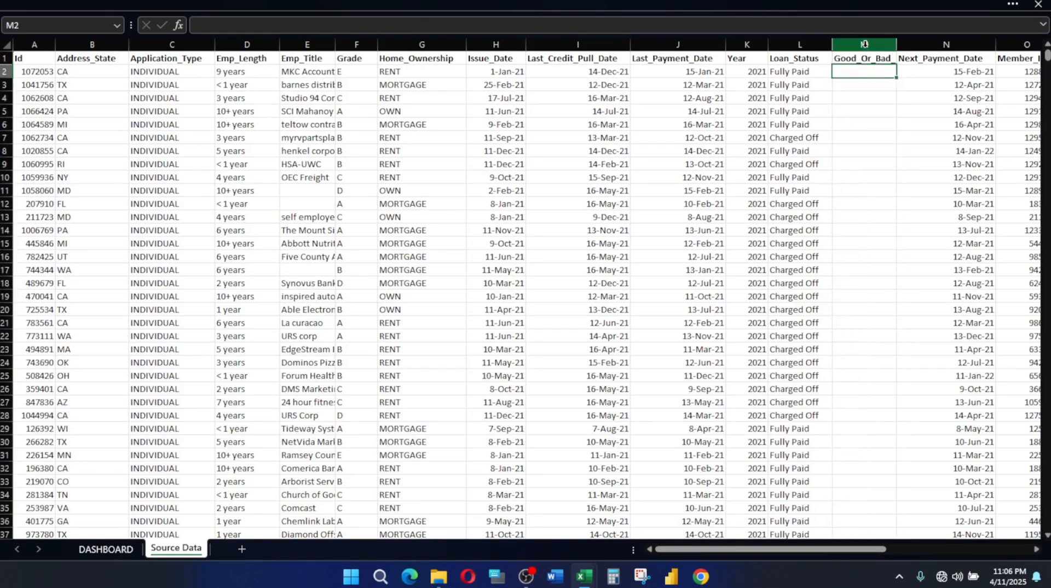
left_click(866, 44)
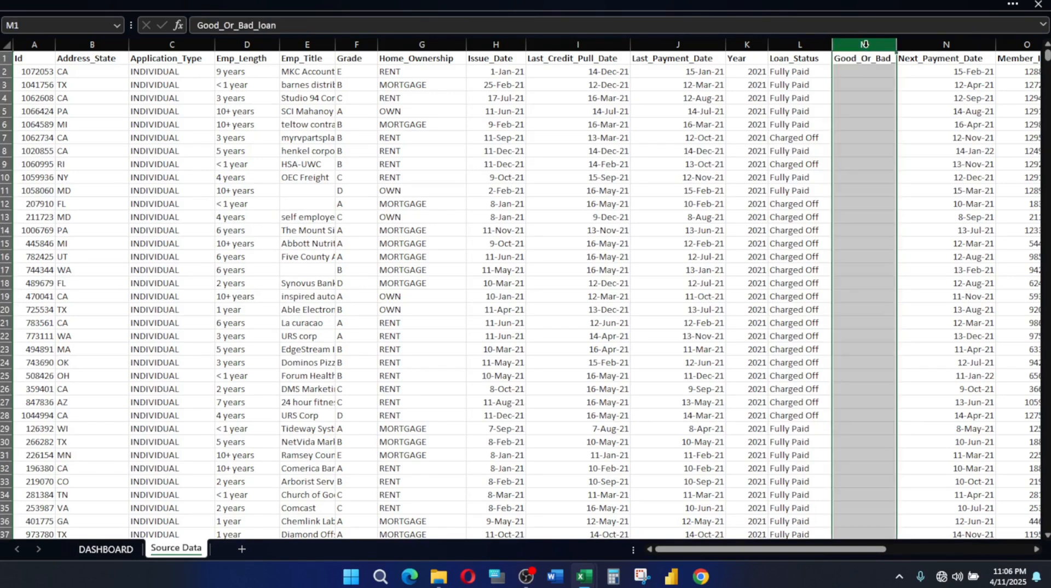
In cell M2 of the Good_Or_Bad_loan column, start an IF formula with an OR test whose first condition is L2="Fully Paid"
left_click(859, 72)
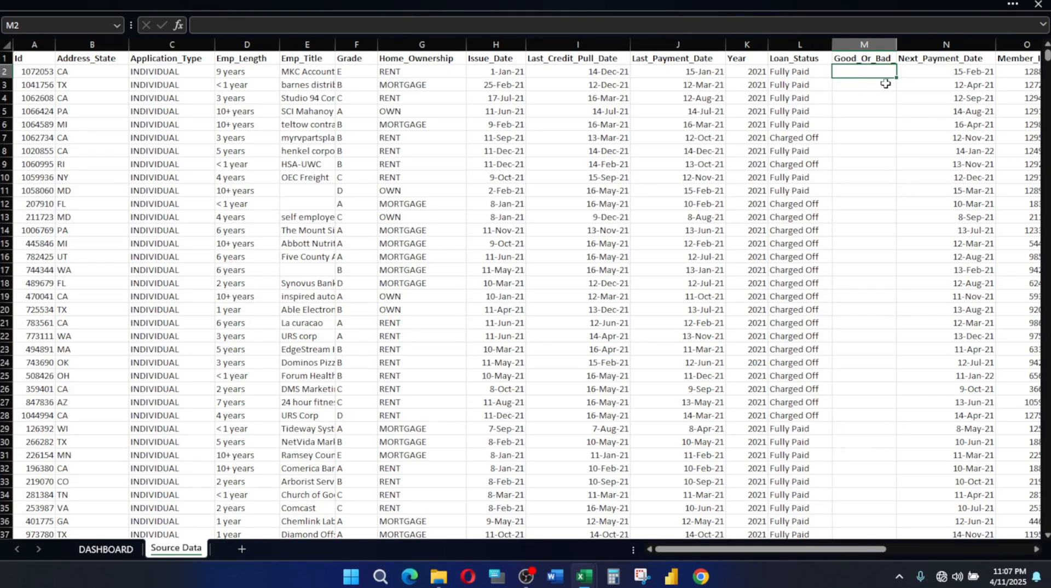
type("=if")
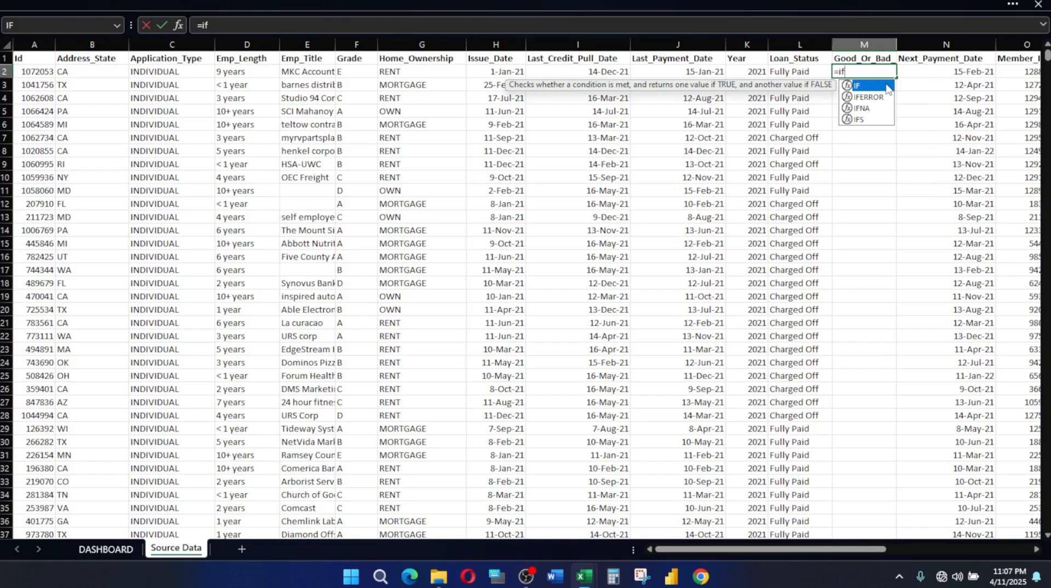
double_click(888, 86)
type("or")
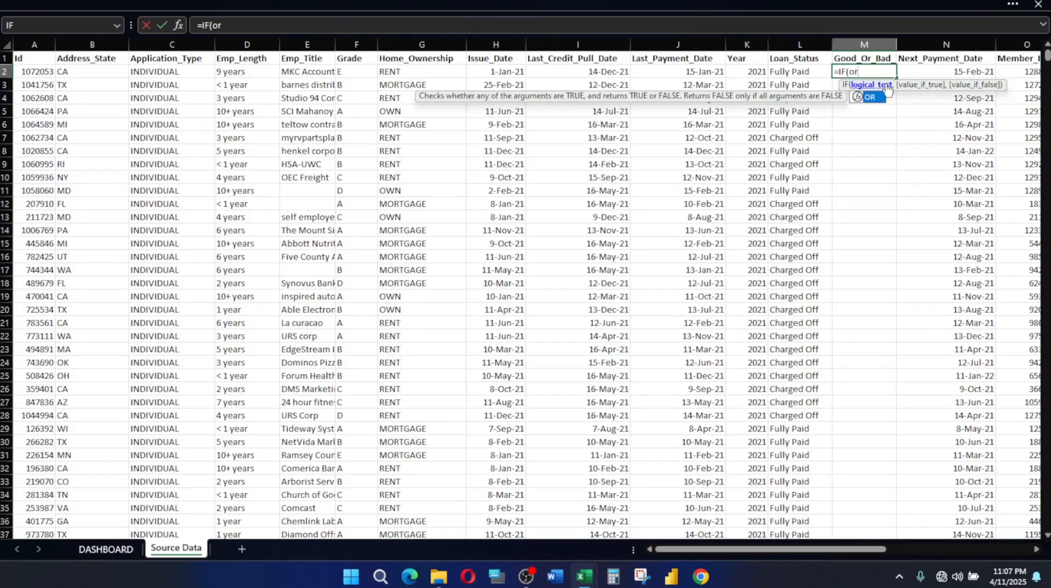
key("Tab")
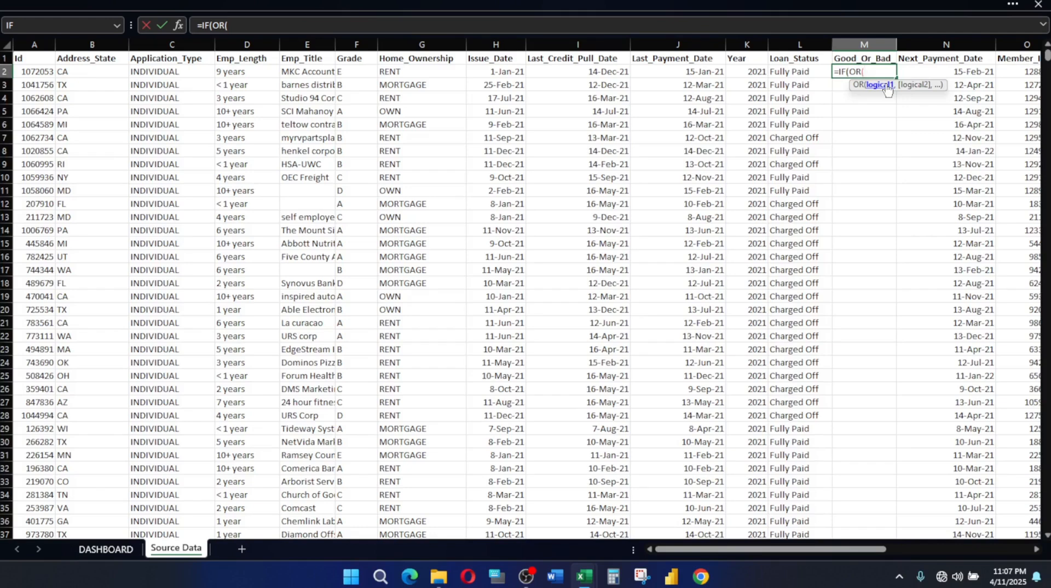
left_click(792, 71)
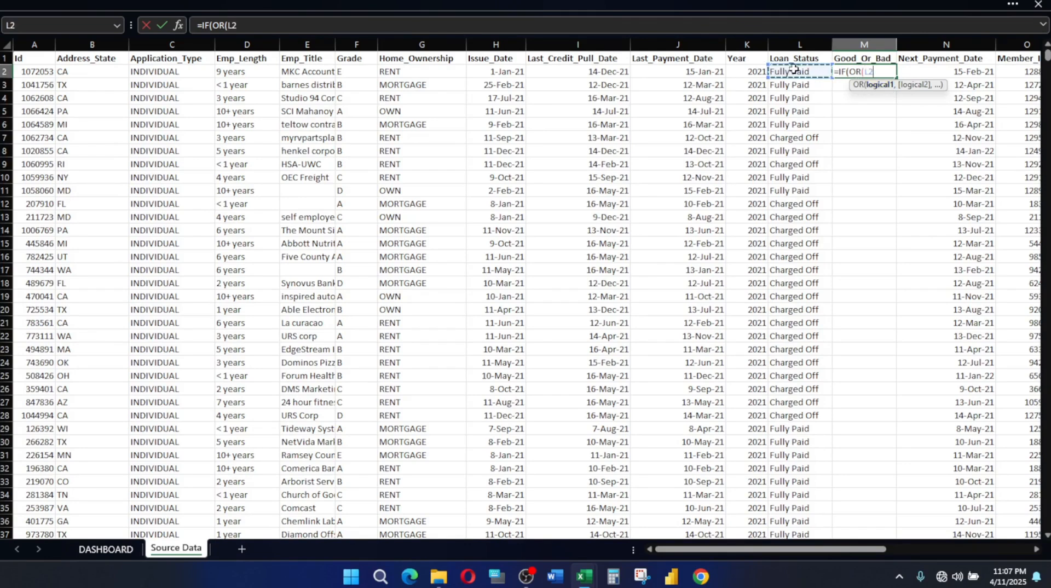
type("=\"Fully")
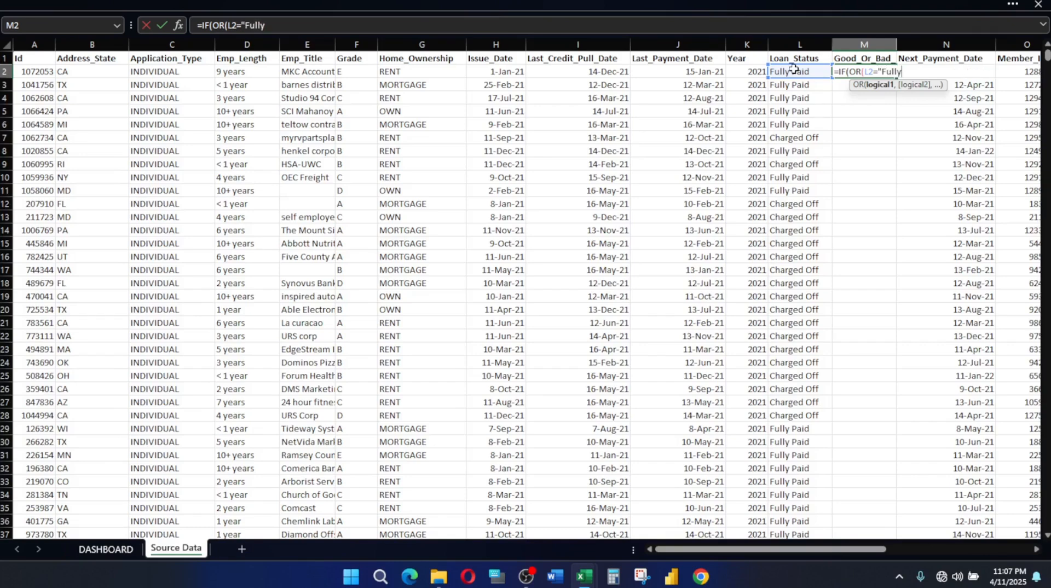
type(" Paid\",")
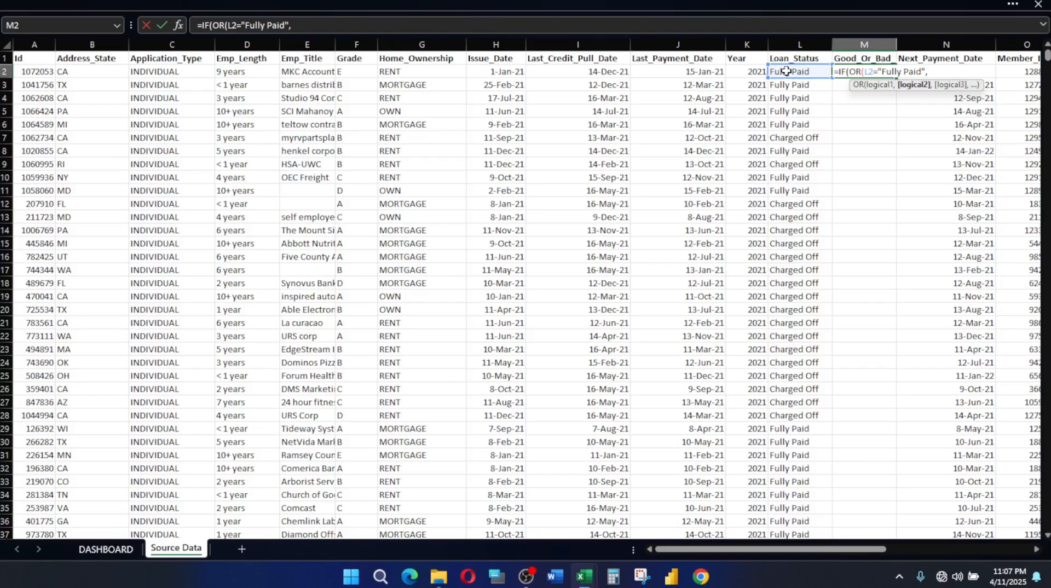
Add L2="current" as the second OR condition and return "GOOD LOAN" when the test is true
left_click(792, 70)
type("=")
key("BackSpace")
key("BackSpace")
key("BackSpace")
left_click(792, 70)
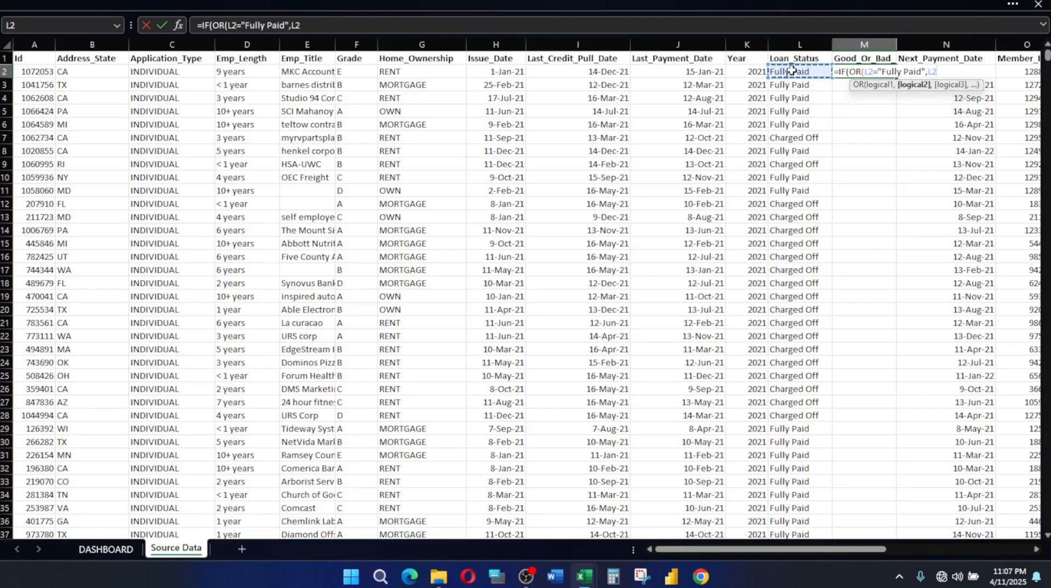
type("=\"current")
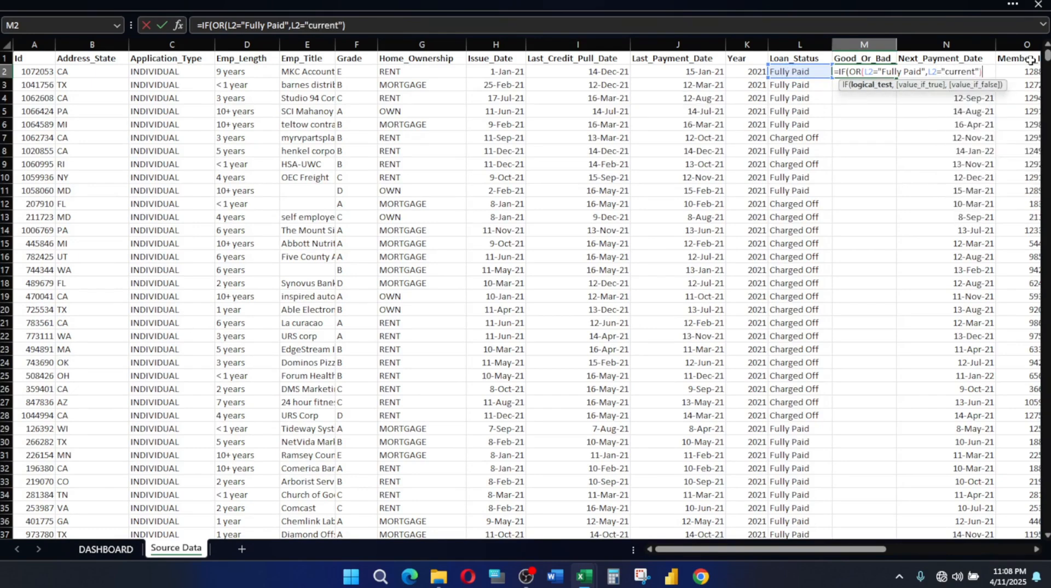
type(",\"")
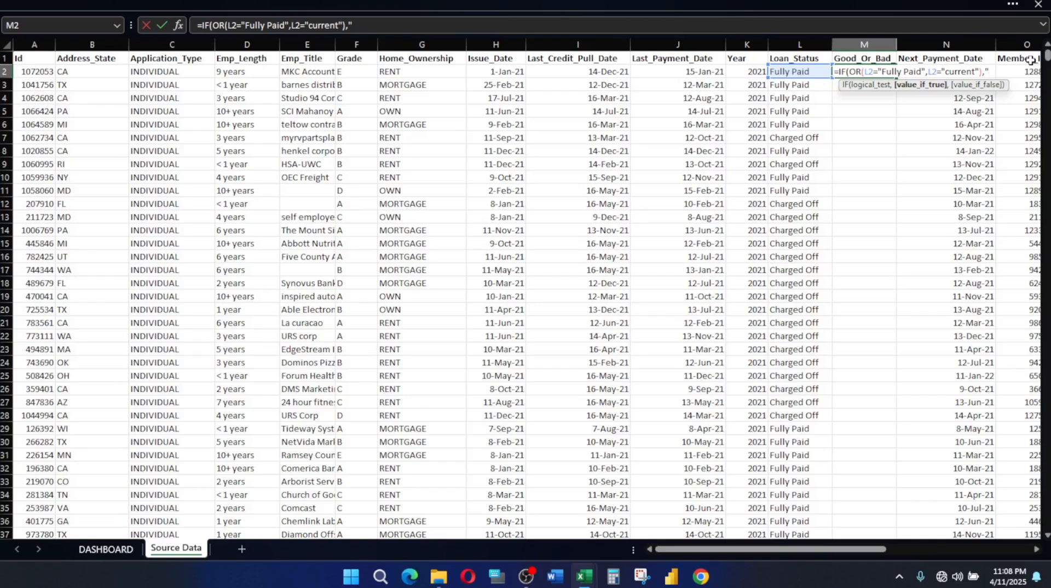
type("GOOD LOAN\"")
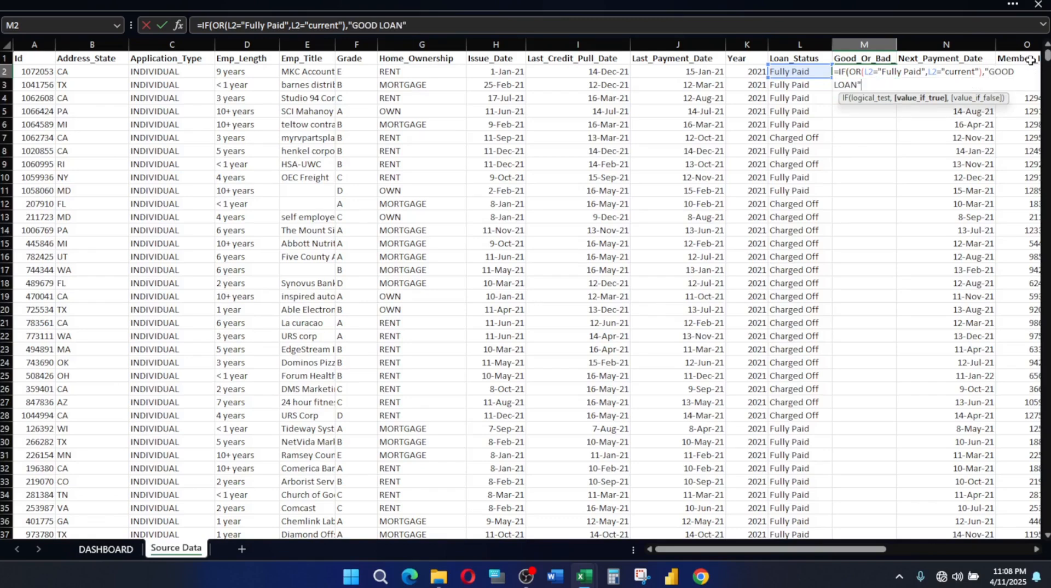
Nest a second IF as the formula's false value, testing whether L2="Charged Off"
type(",if")
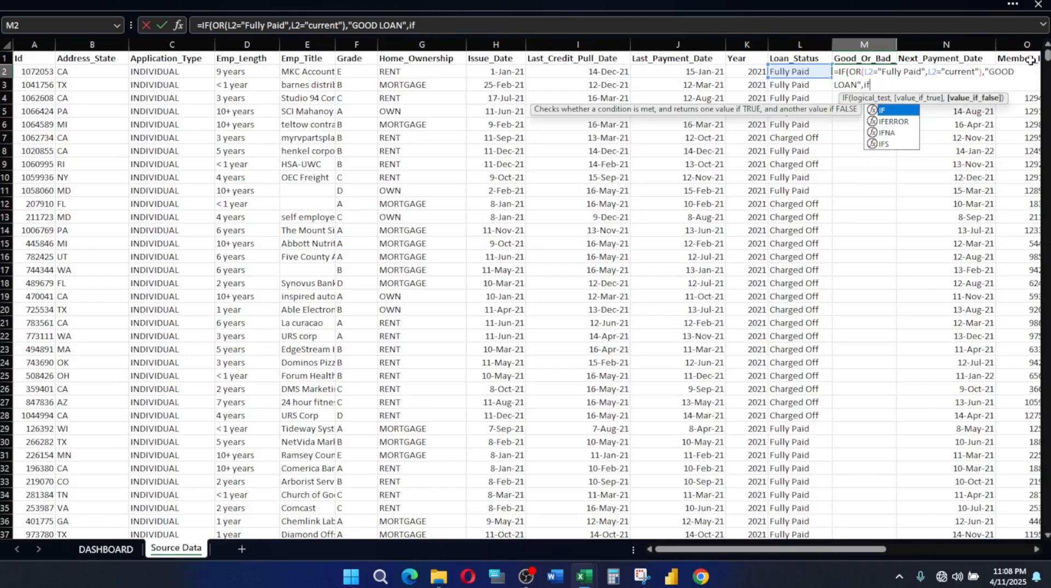
key("Tab")
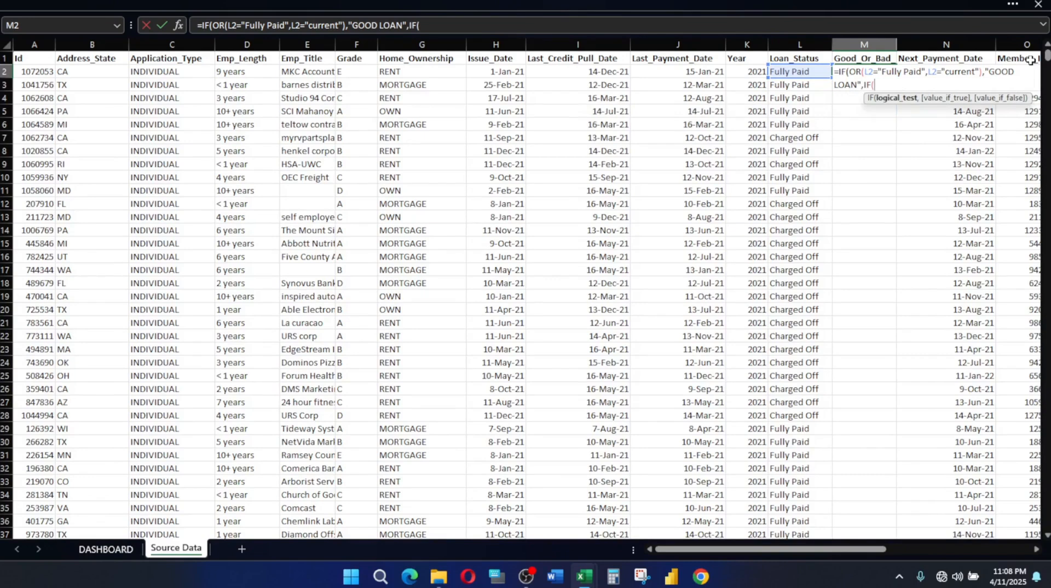
left_click(794, 71)
type("=\"GA")
key("BackSpace")
key("BackSpace")
type("Char")
key("BackSpace")
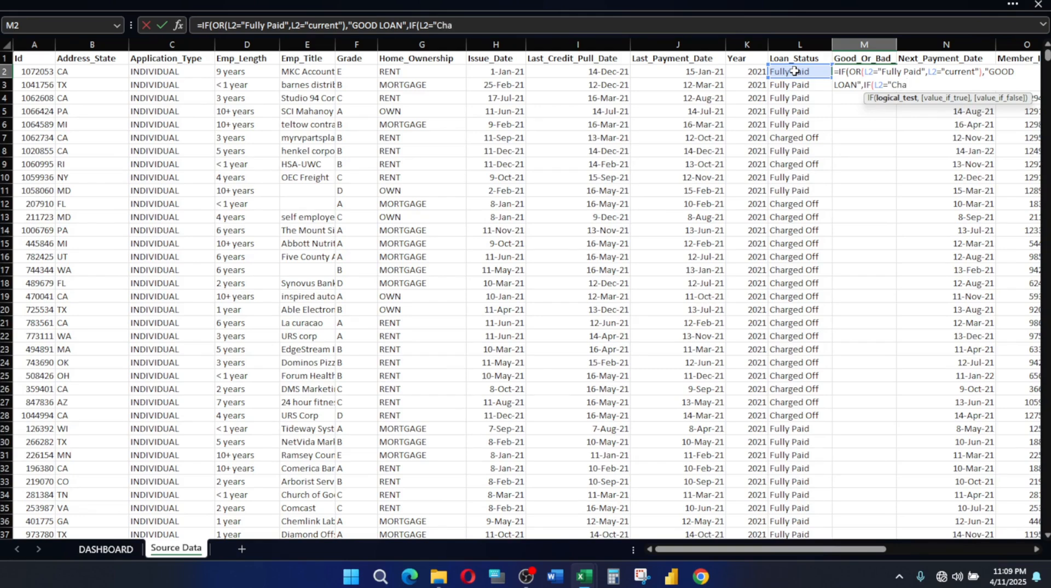
type("rged Off\",")
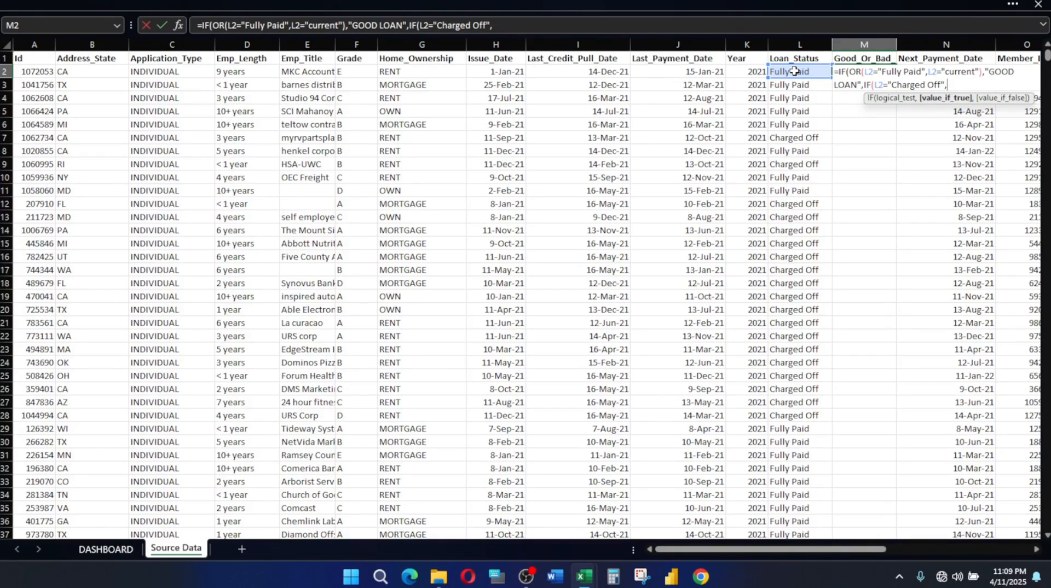
Complete the nested IF with "BAD LAON" for true and "" for false, and enter the formula with Excel's parenthesis correction accepted
type("\"")
type("BAD LAON")
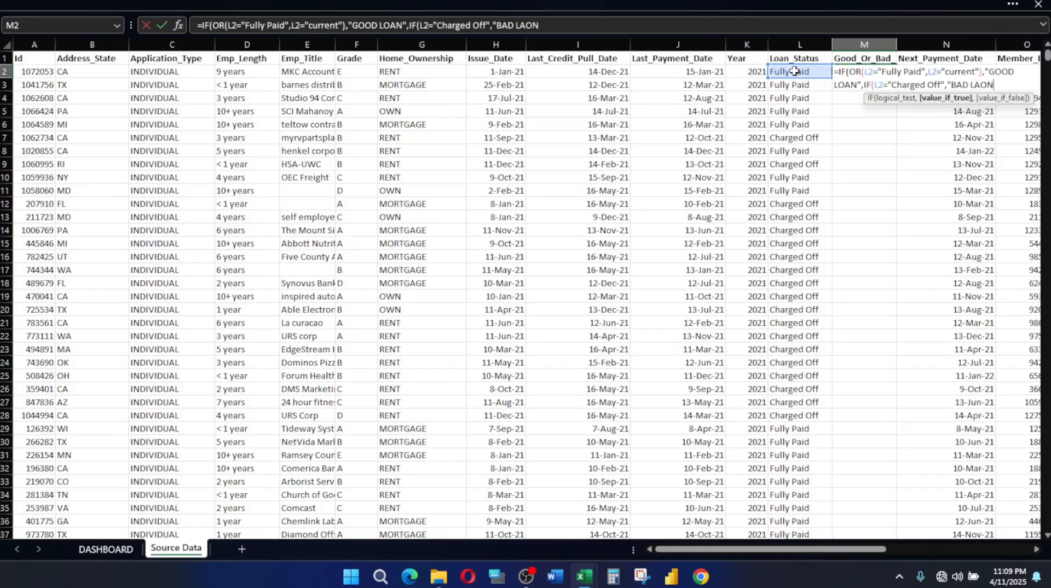
type("\",\"\"")
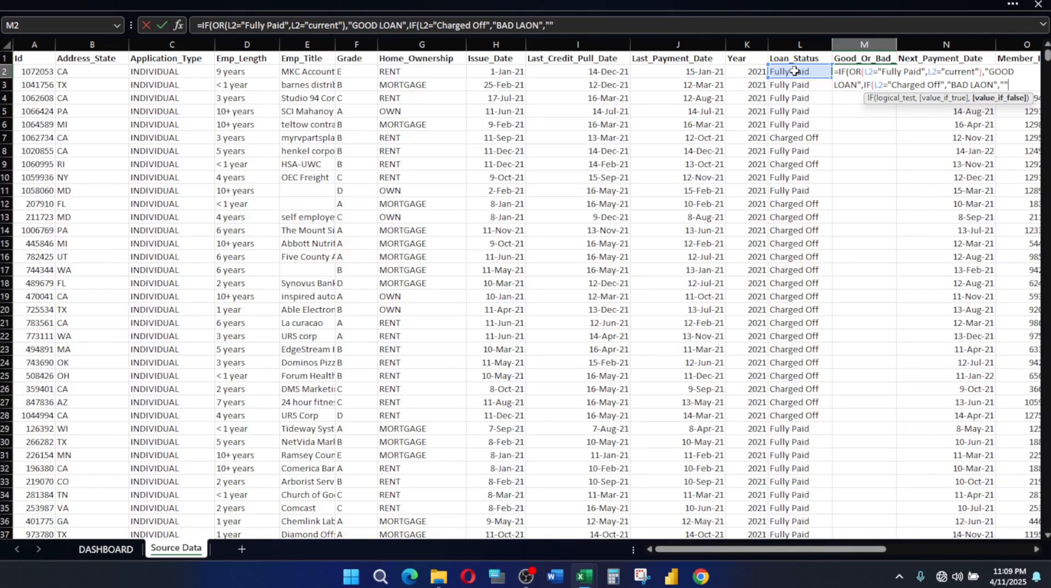
type(")")
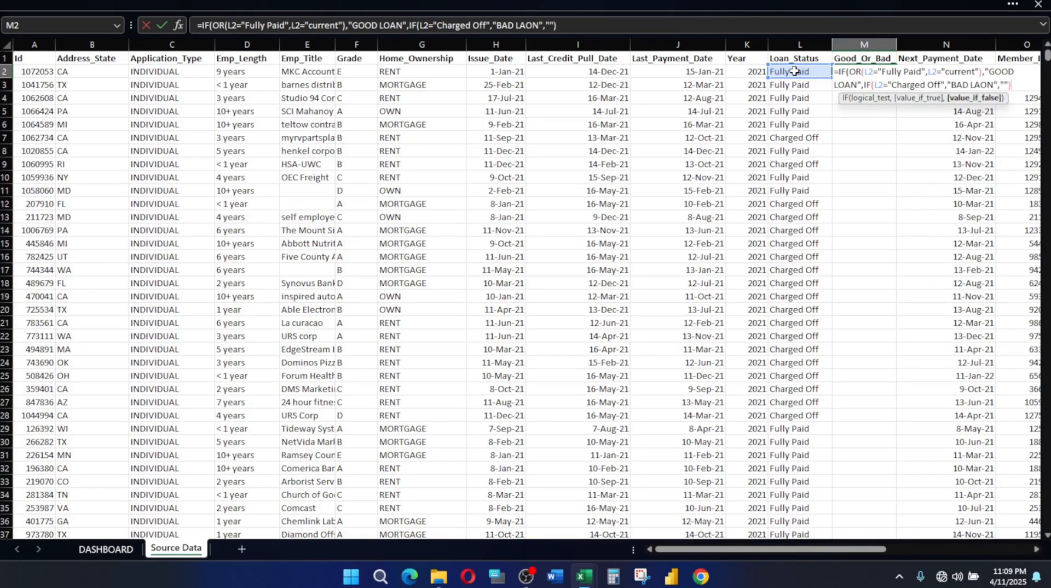
key("Return")
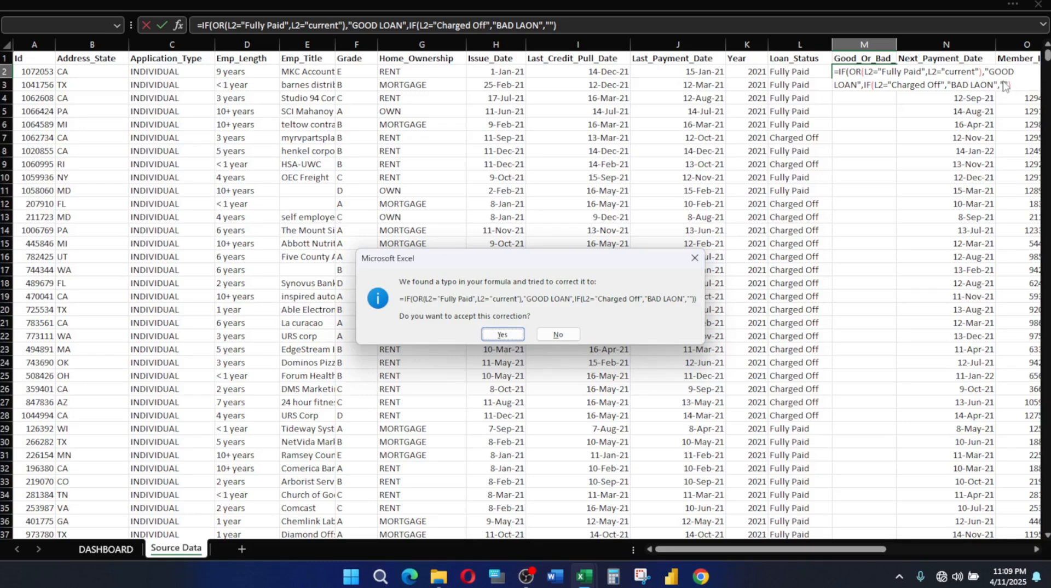
left_click(503, 334)
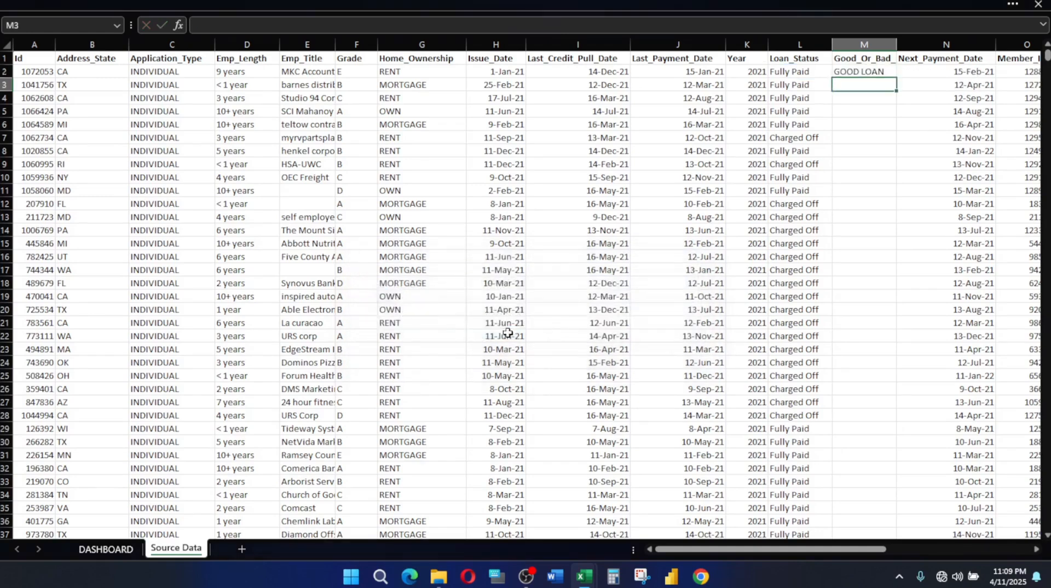
Check the formula result in M2 against the loan status in L2
left_click(858, 73)
left_click(781, 72)
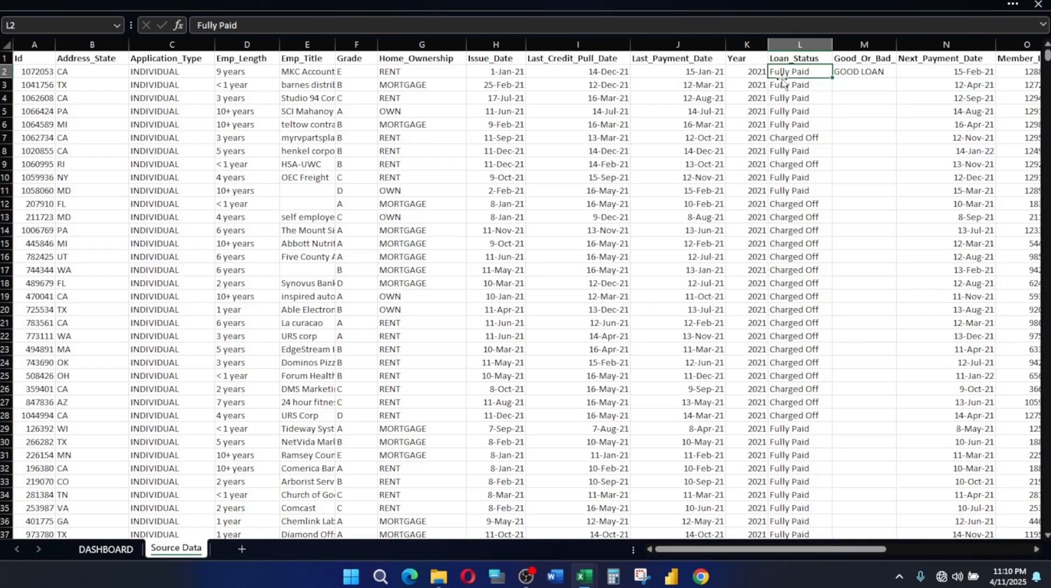
left_click(866, 72)
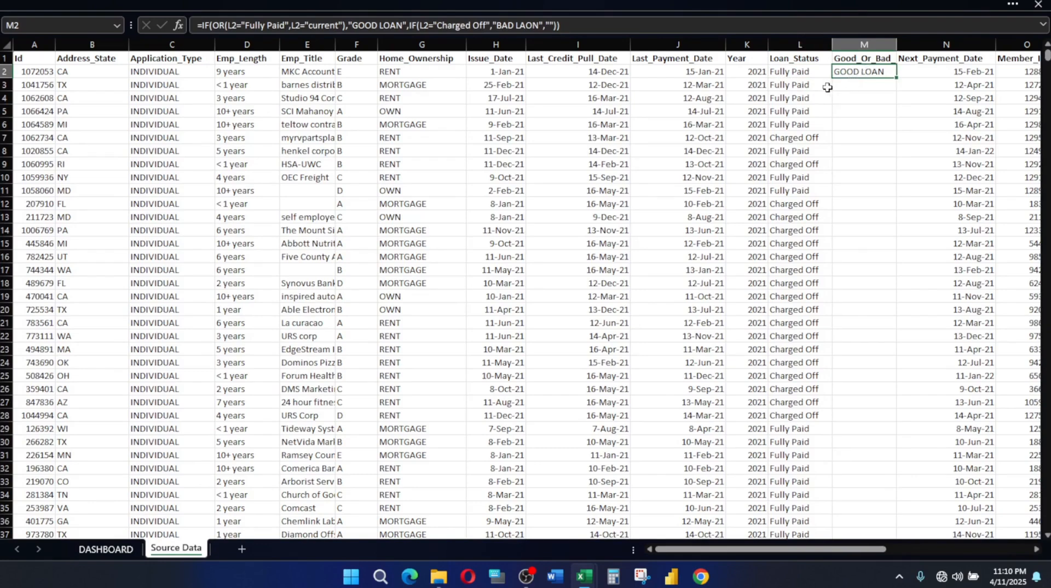
Look through the loan records in the Source Data sheet, including the Loan_Status and Good_Or_Bad_loan columns
scroll(730, 181, "down", 5)
scroll(729, 184, "up", 5)
scroll(665, 190, "down", 5)
scroll(667, 192, "up", 5)
left_click(667, 193)
scroll(642, 195, "down", 19)
scroll(642, 196, "down", 6)
scroll(627, 195, "up", 20)
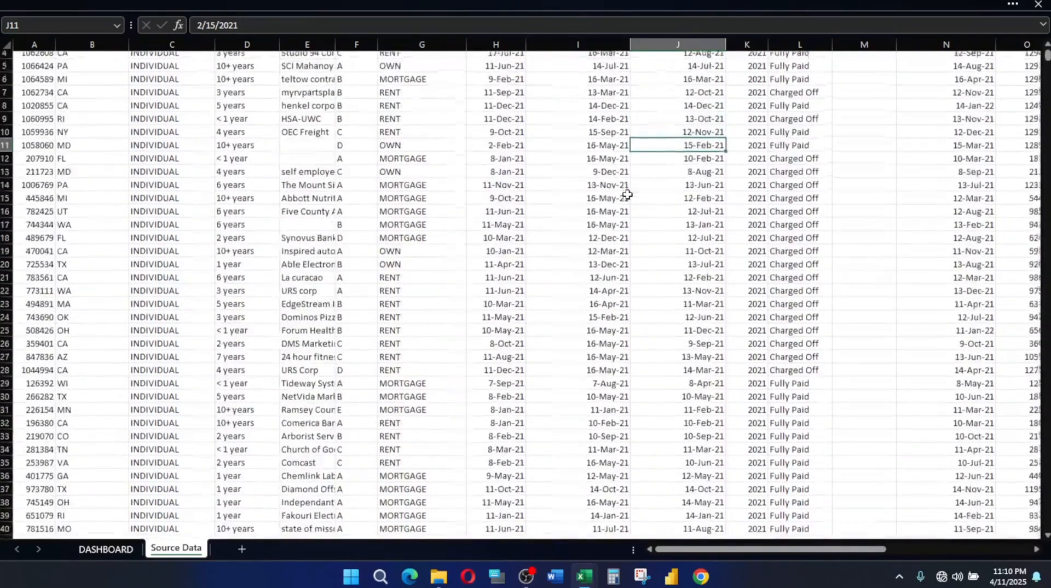
scroll(628, 195, "up", 1)
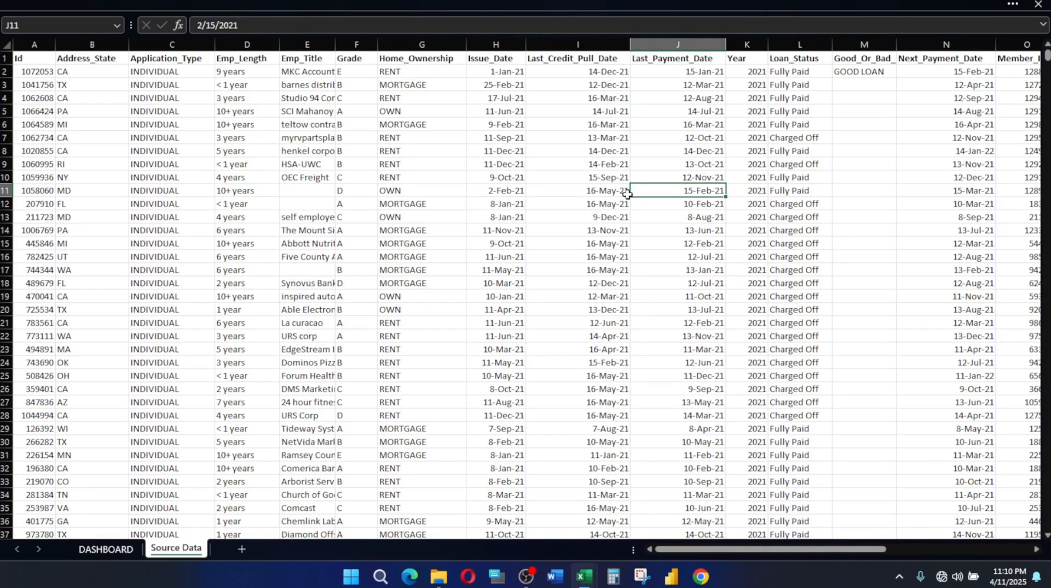
left_click(843, 124)
left_click(865, 86)
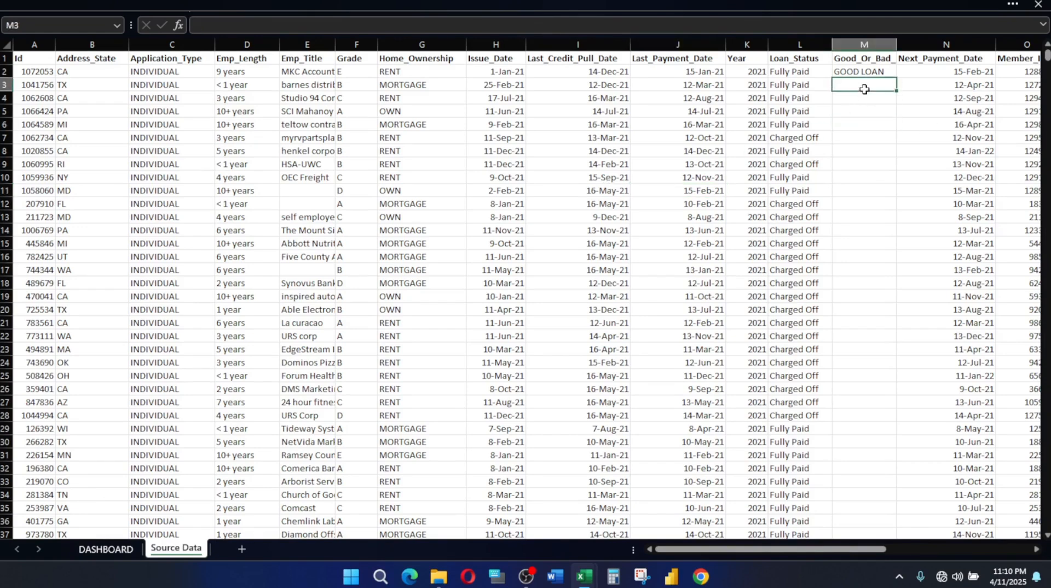
left_click(864, 101)
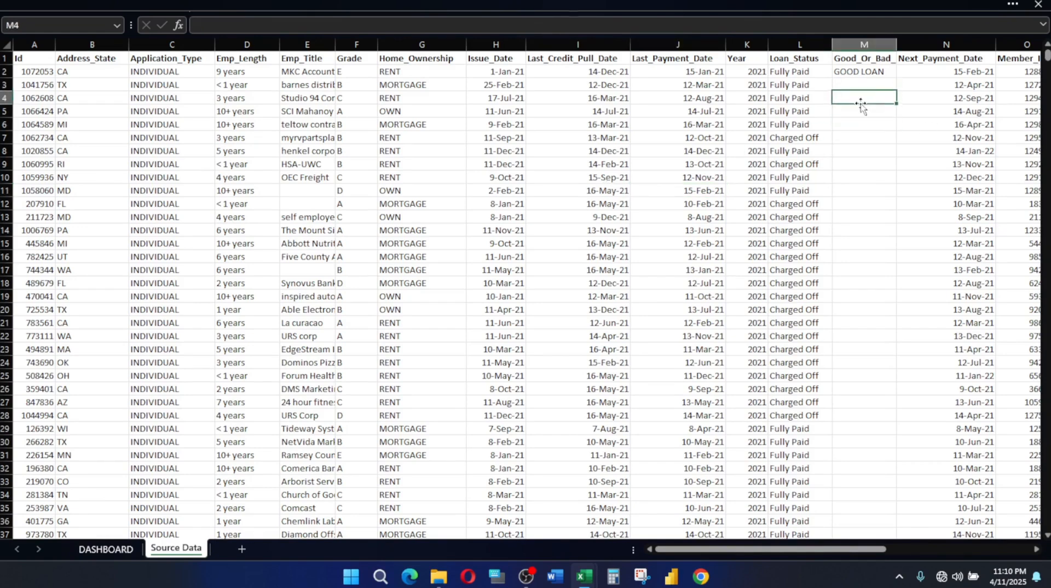
left_click(875, 69)
left_click(476, 193)
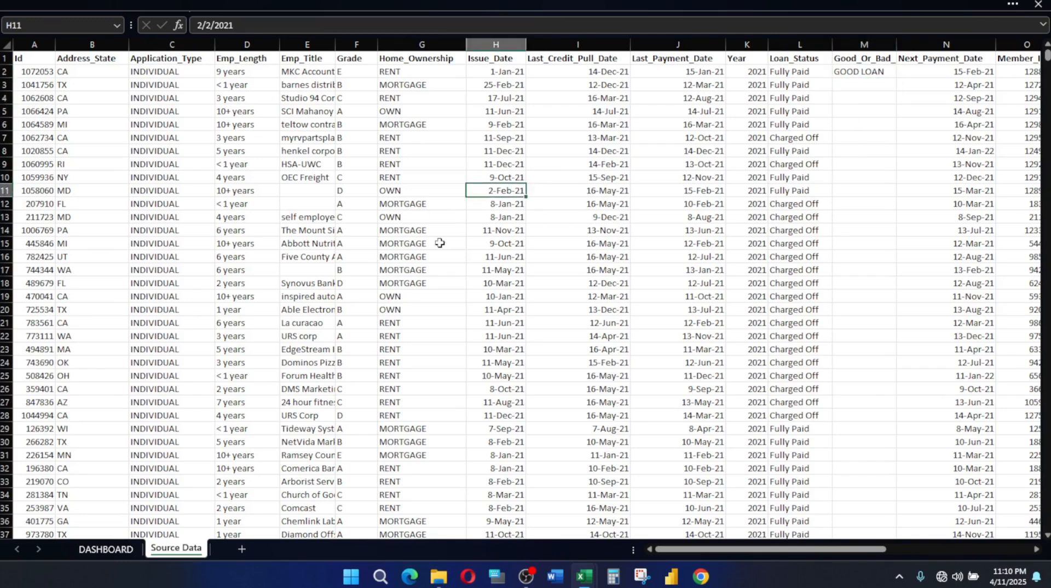
scroll(410, 232, "down", 9)
scroll(726, 299, "up", 9)
Try filling the M2 loan classification formula down the Good_Or_Bad_loan column, and undo the fill
left_click(884, 71)
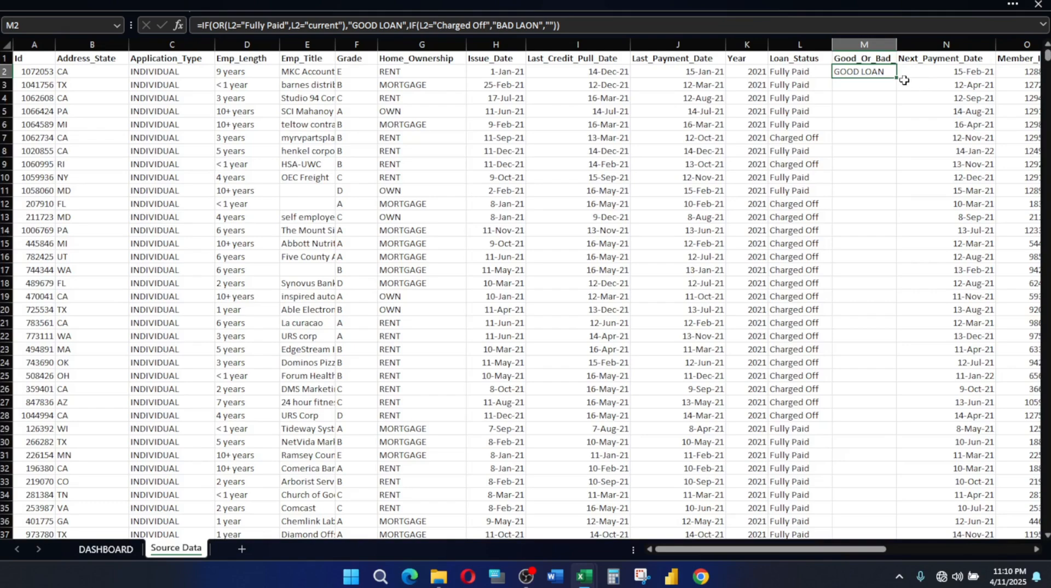
double_click(898, 79)
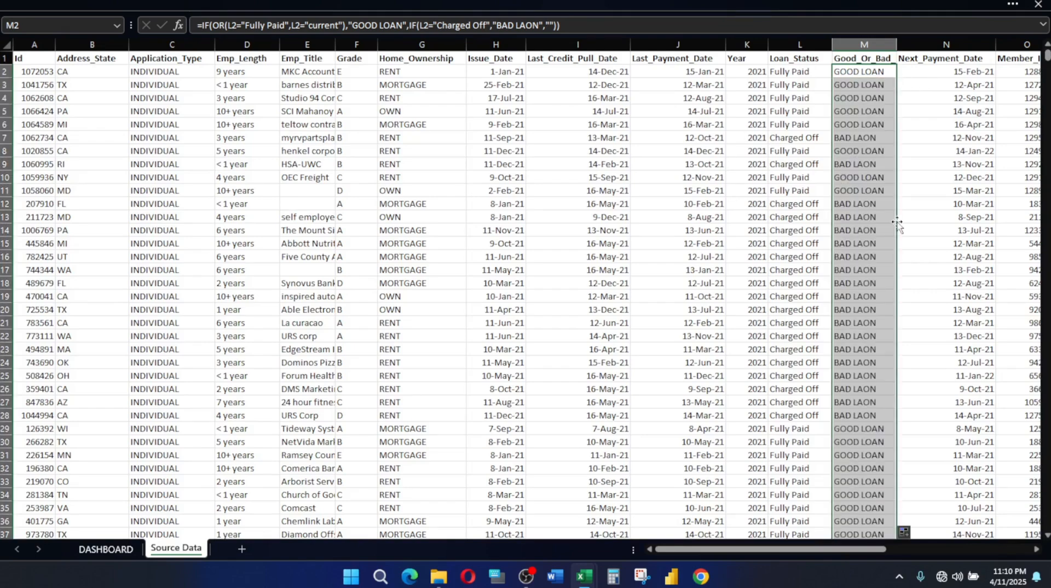
scroll(898, 223, "down", 1)
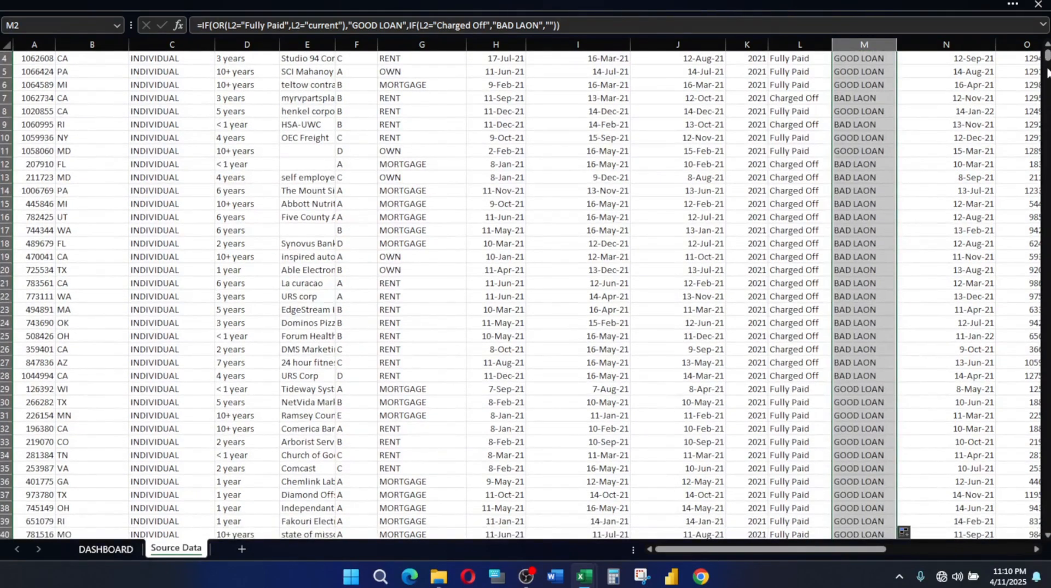
mouse_move(1047, 55)
left_mouse_down()
mouse_move(1038, 545)
mouse_move(1045, 50)
left_mouse_up()
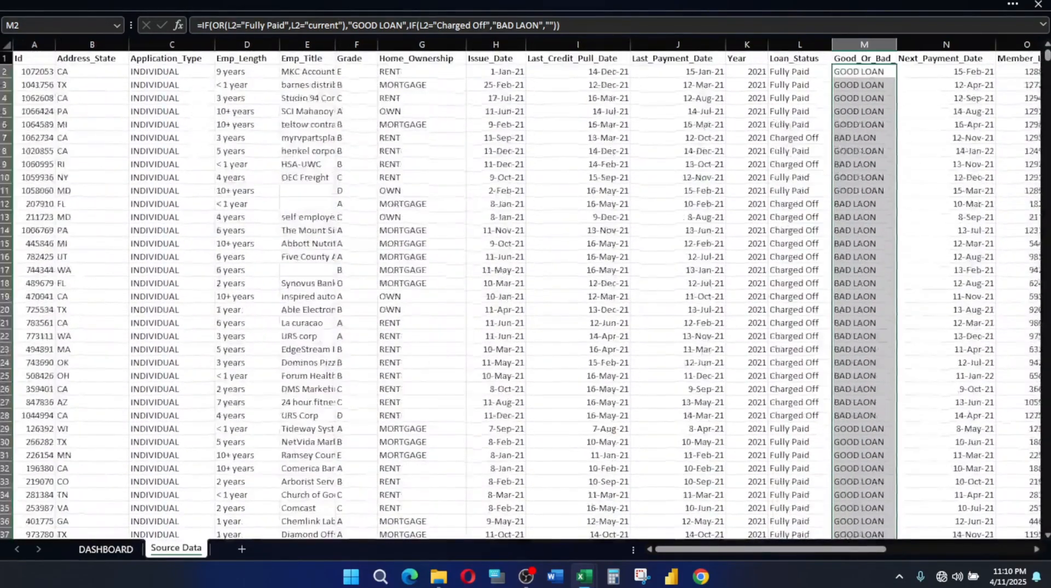
key("ctrl+z")
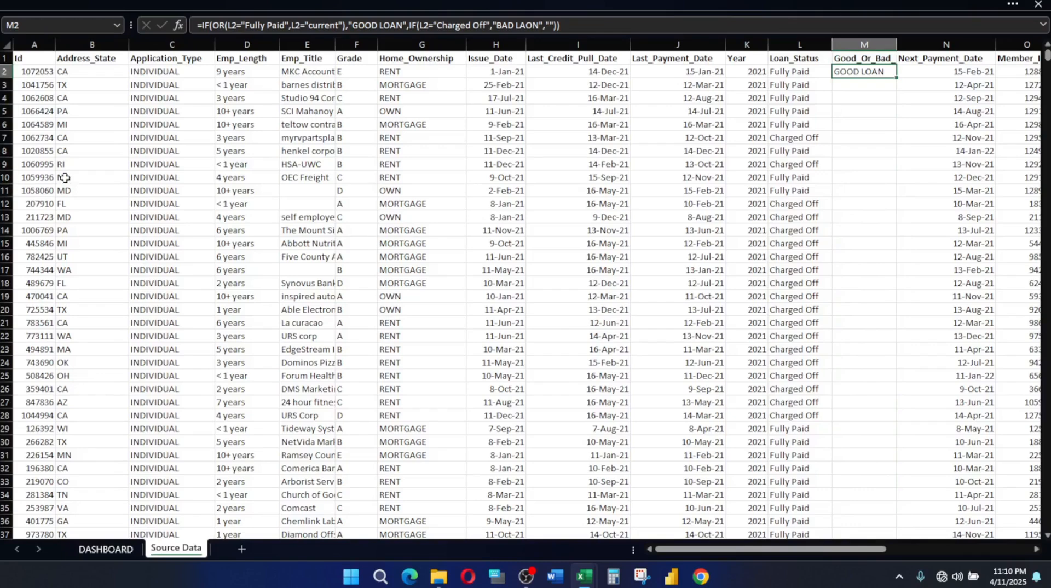
Delete the whole of row 20 from the Source Data sheet
left_click(4, 310)
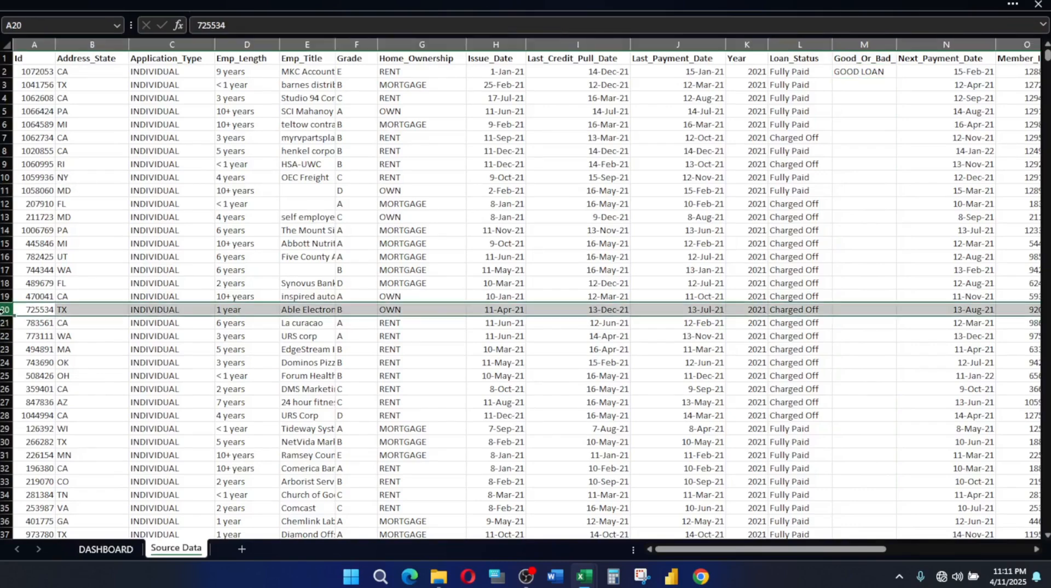
key("ctrl+minus")
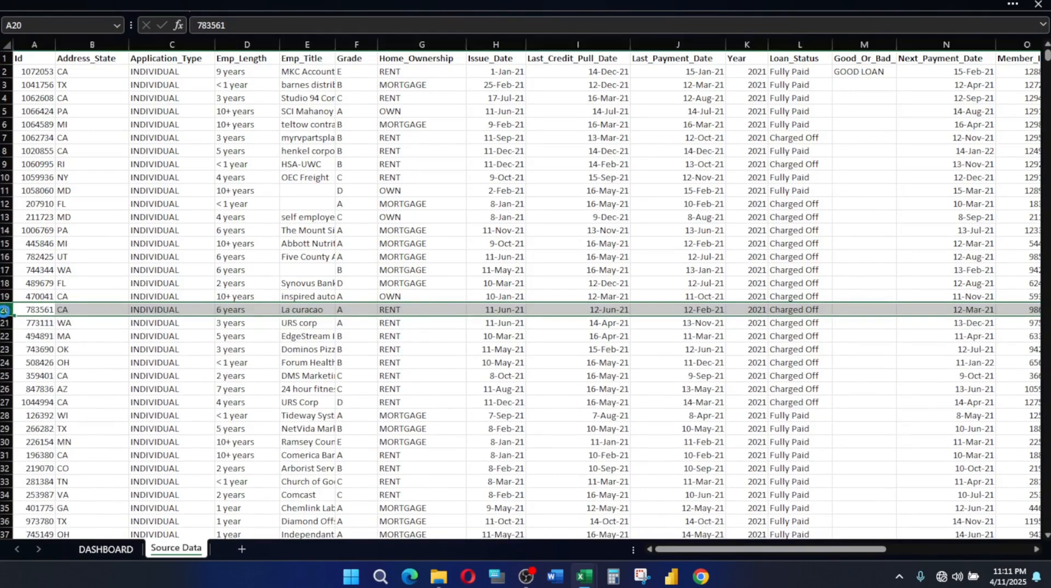
Insert five blank rows at row 20 to create a gap in the loan records
key("ctrl+plus")
key("ctrl+plus")
key("ctrl+plus")
key("ctrl+plus")
key("ctrl+plus")
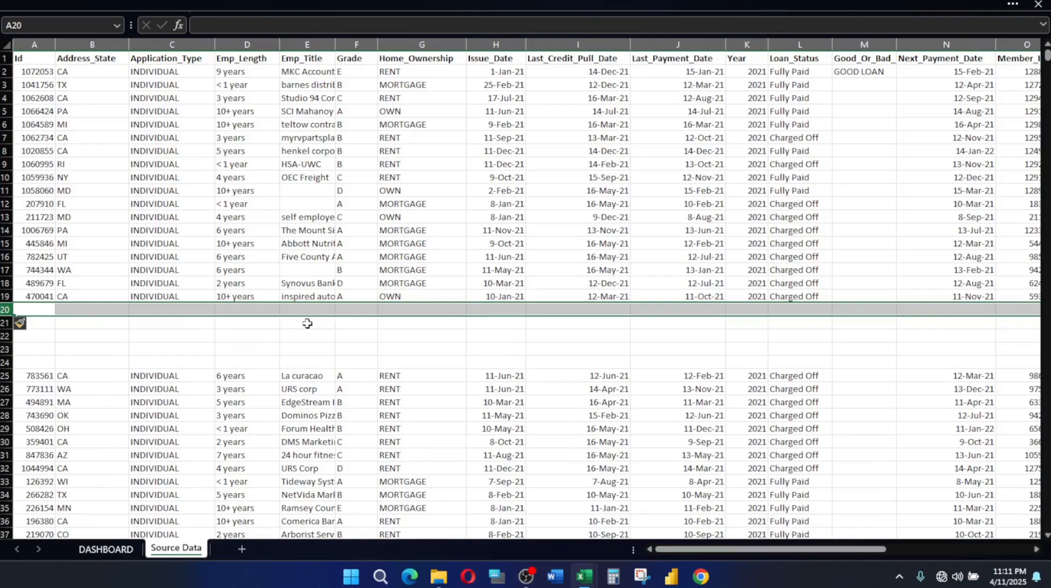
Auto-fill the M2 formula down the Good_Or_Bad_loan column to test it against the blank rows
left_click(843, 428)
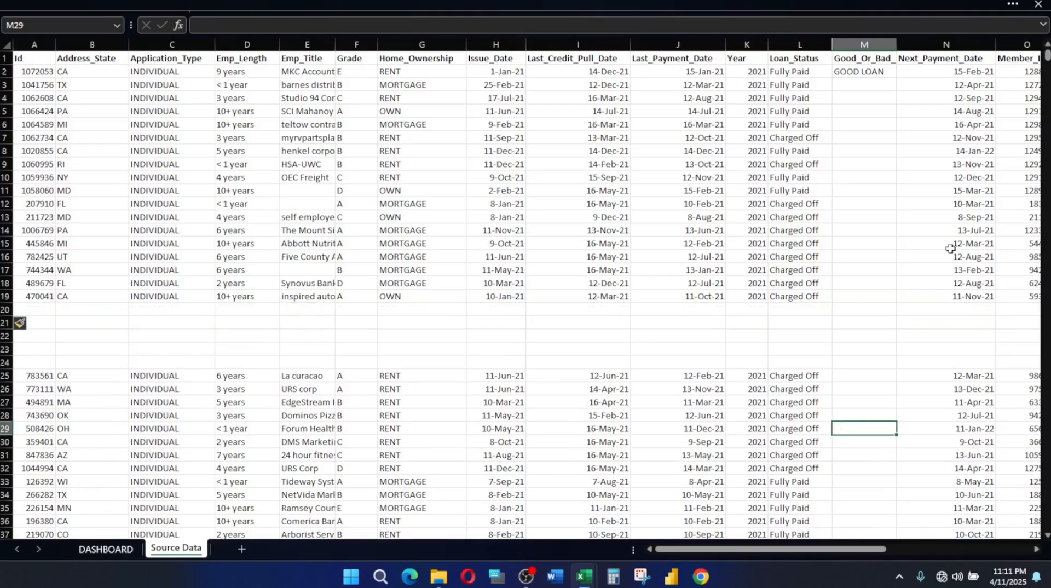
left_click(879, 71)
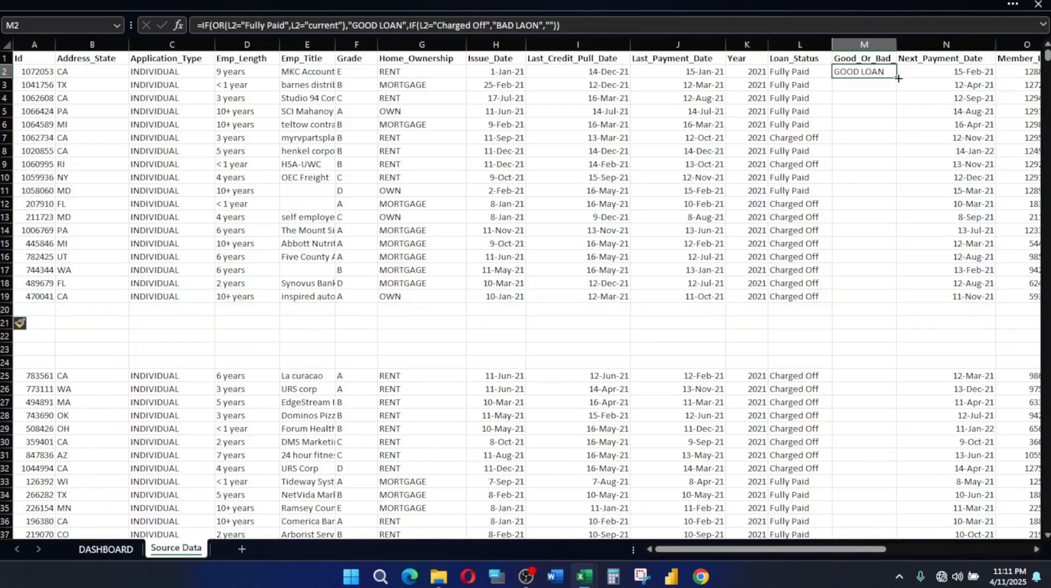
double_click(897, 78)
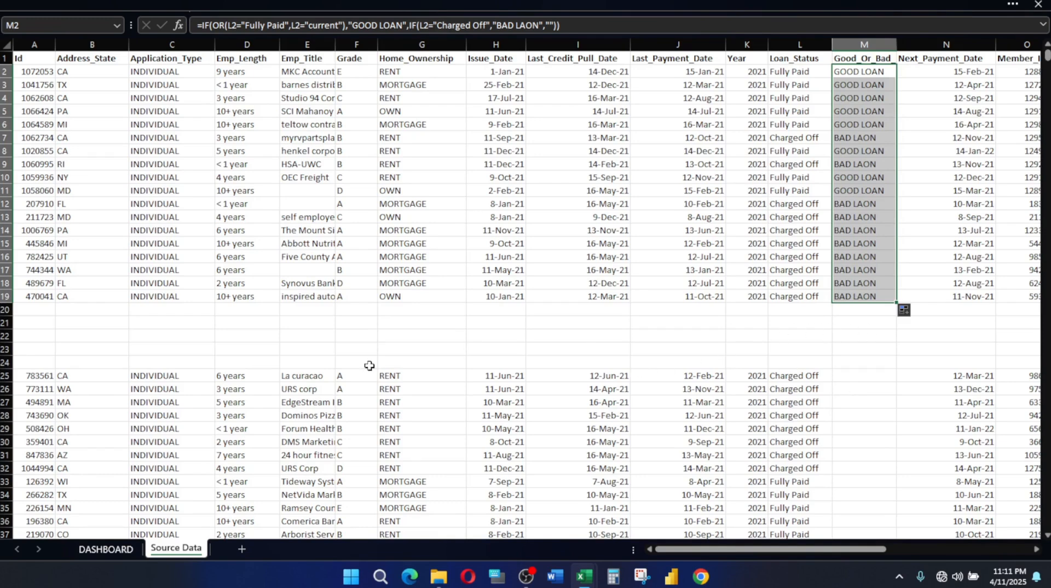
Undo the formula fill and the insertion of the five blank rows
key("ctrl+z")
key("ctrl+z")
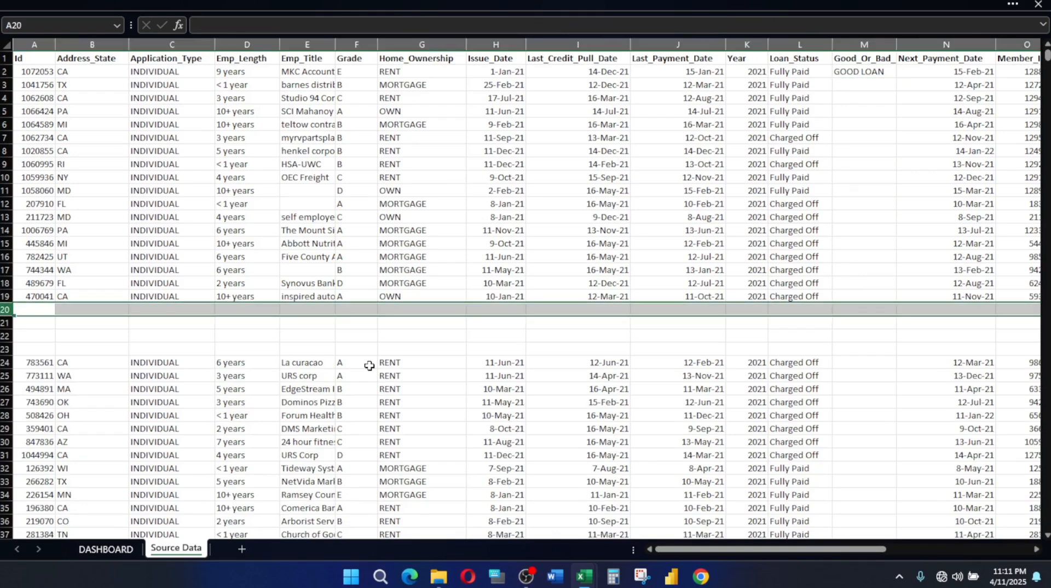
key("ctrl+z")
key("ctrl+z")
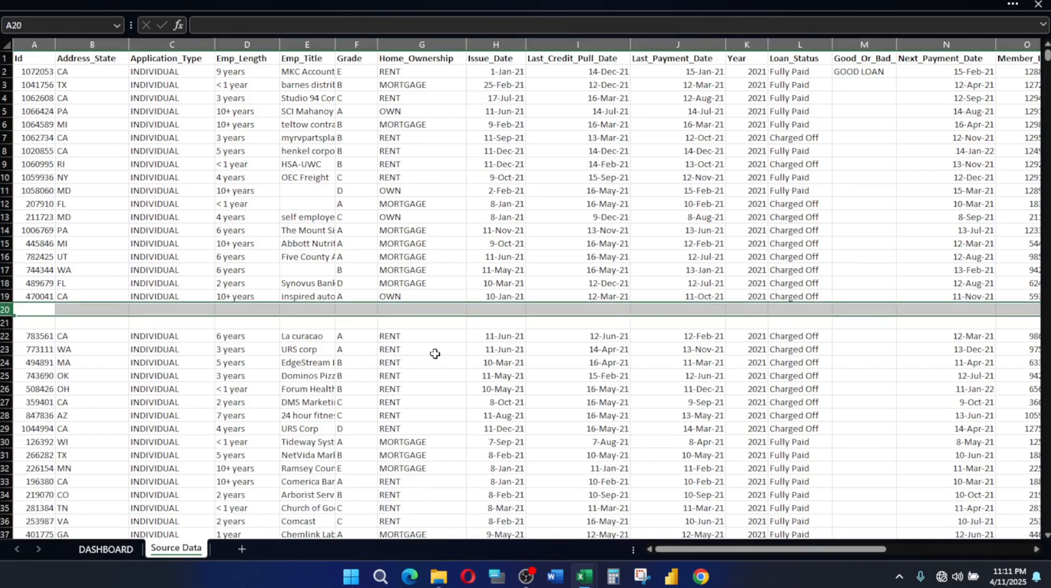
key("ctrl+z")
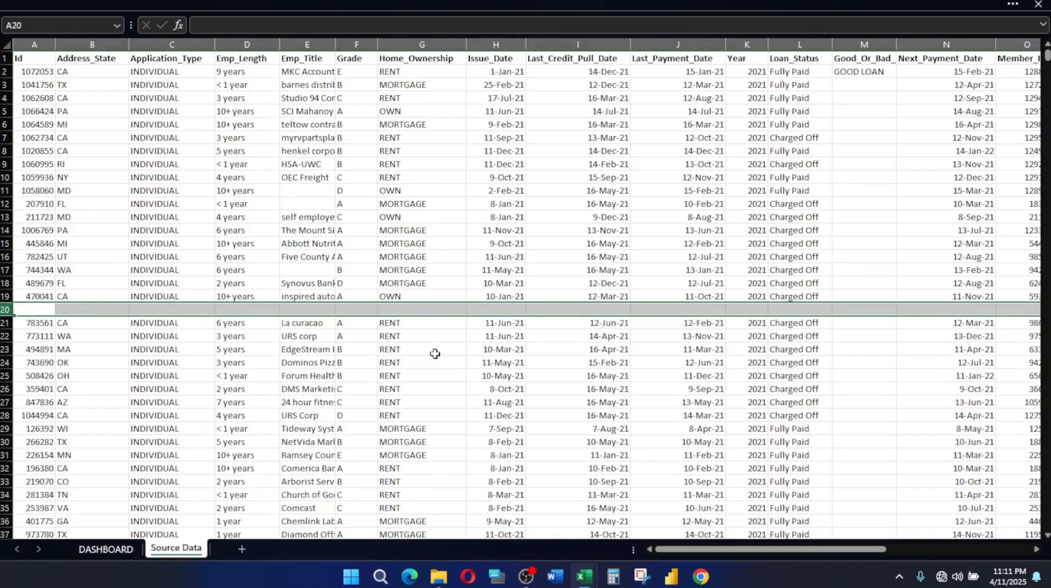
key("ctrl+z")
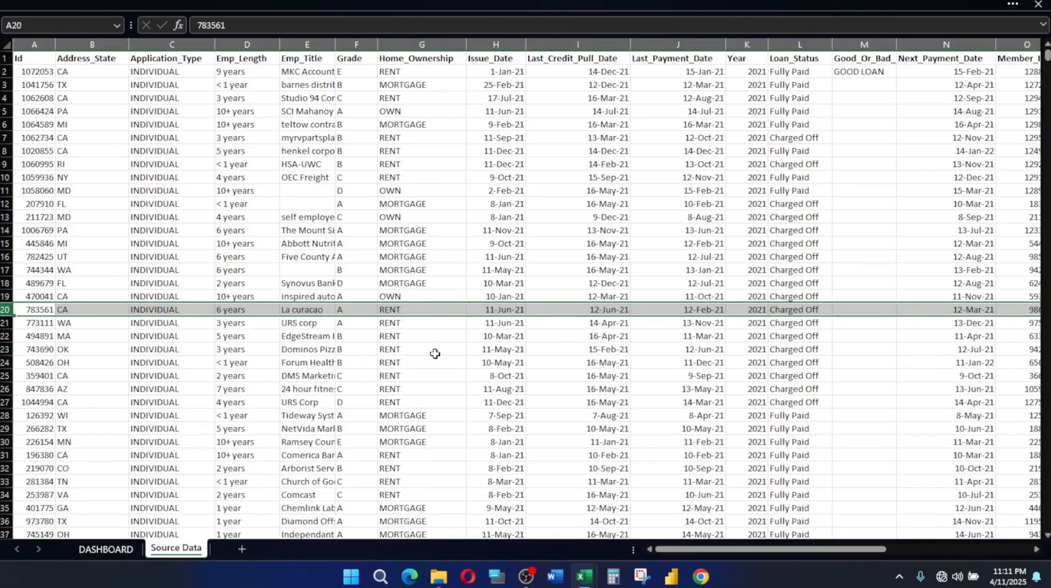
Fill the M2 loan classification formula down the entire Good_Or_Bad_loan column and check the filled rows
left_click(853, 72)
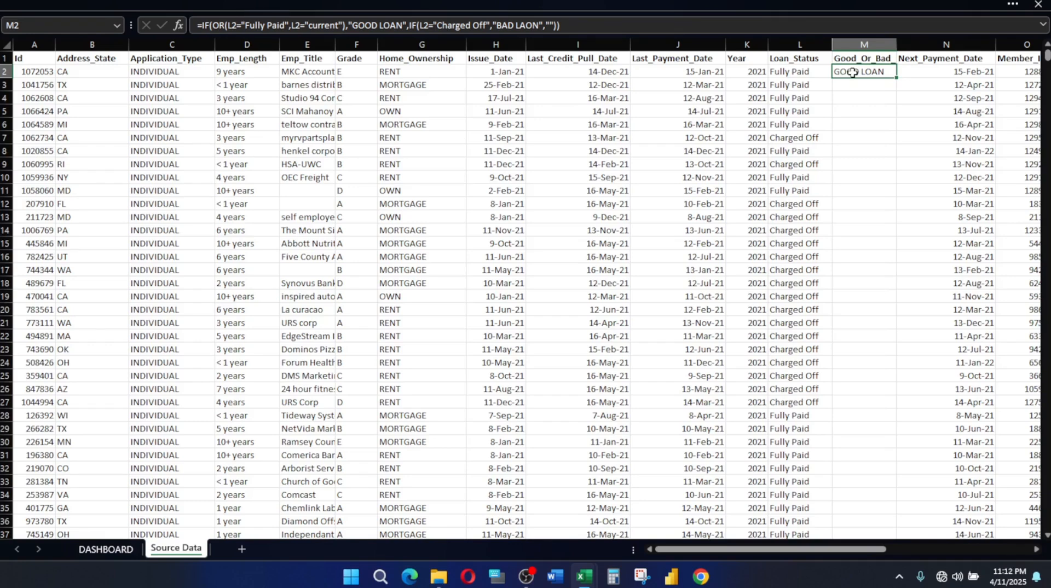
double_click(898, 78)
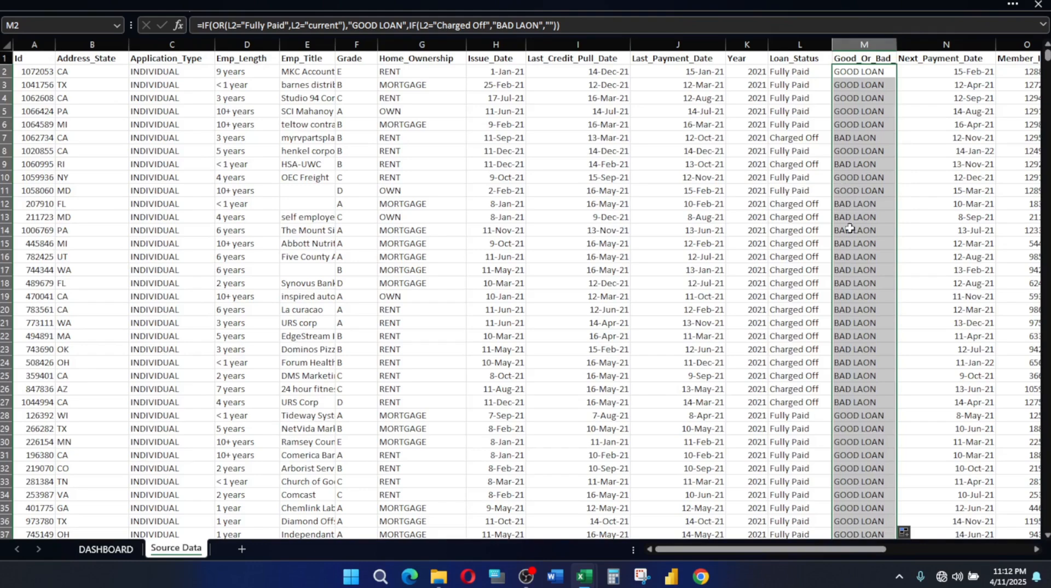
scroll(850, 230, "down", 4)
scroll(848, 244, "up", 3)
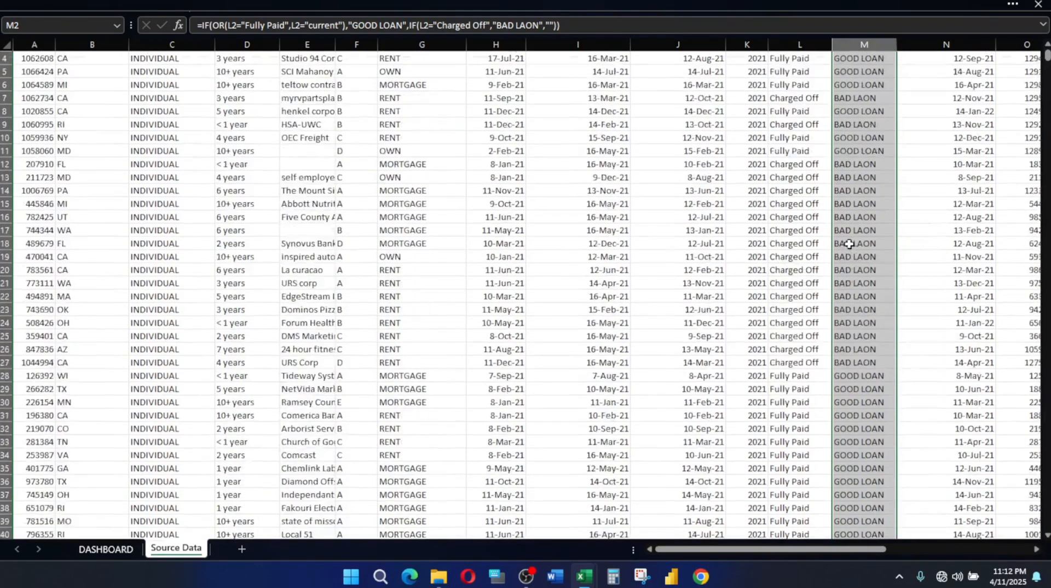
scroll(849, 243, "up", 1)
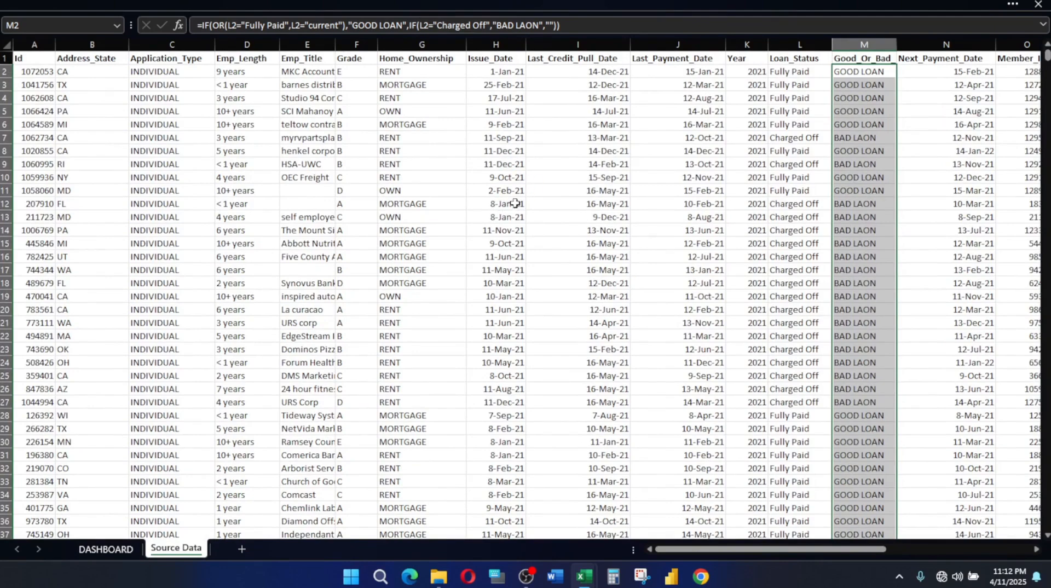
left_click(518, 186)
scroll(585, 192, "down", 2)
scroll(584, 193, "up", 2)
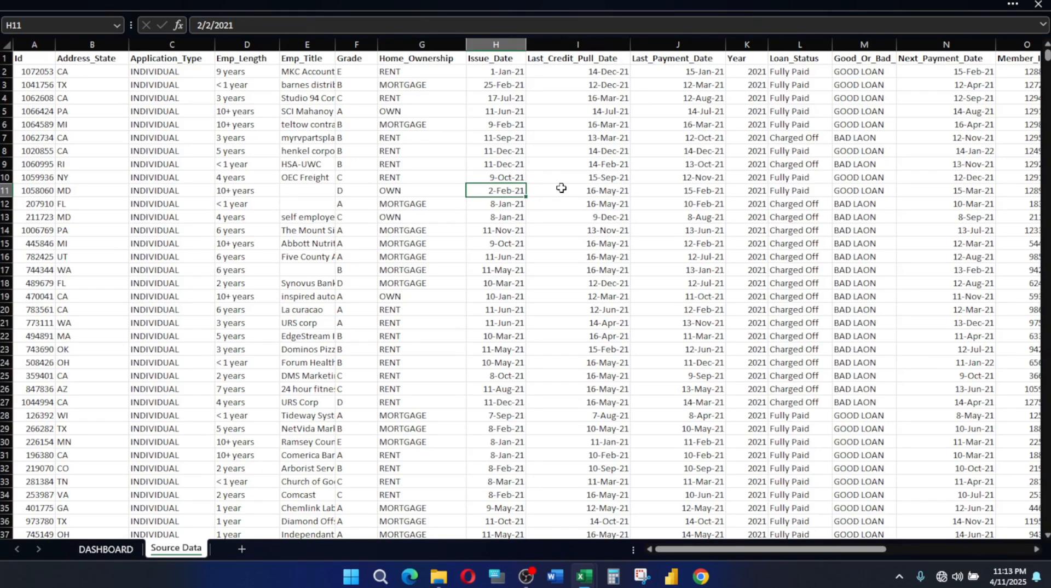
Convert the loan data range A1:Z14384 into a table with headers
key("Left")
key("Left")
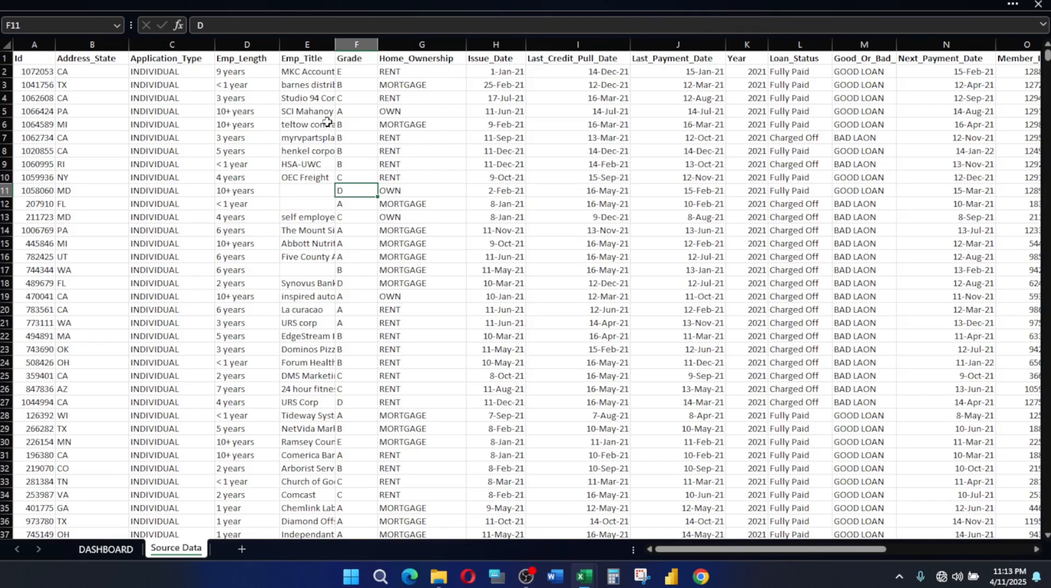
left_click(228, 3)
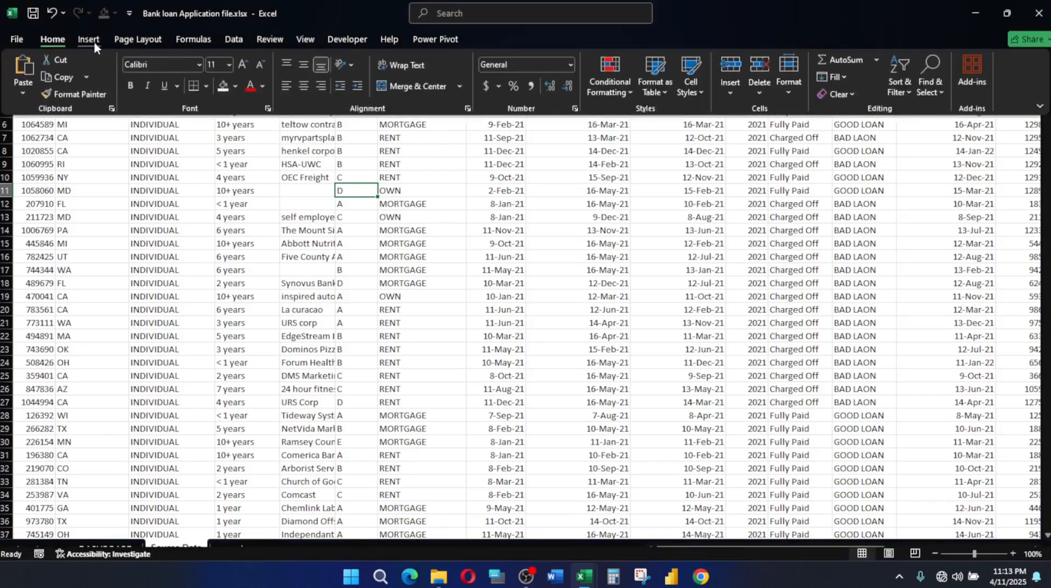
left_click(93, 40)
left_click(121, 76)
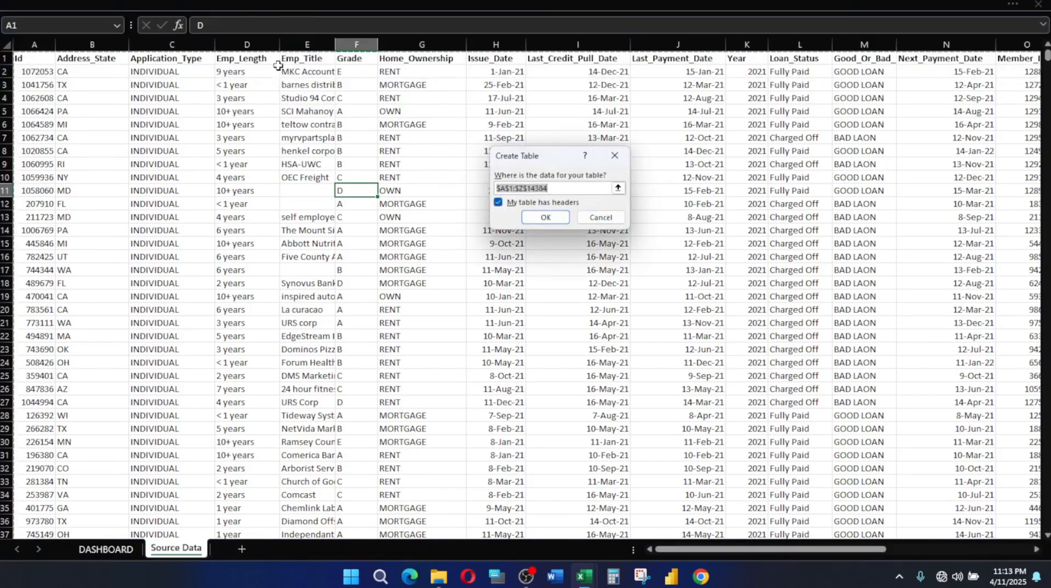
left_click(544, 218)
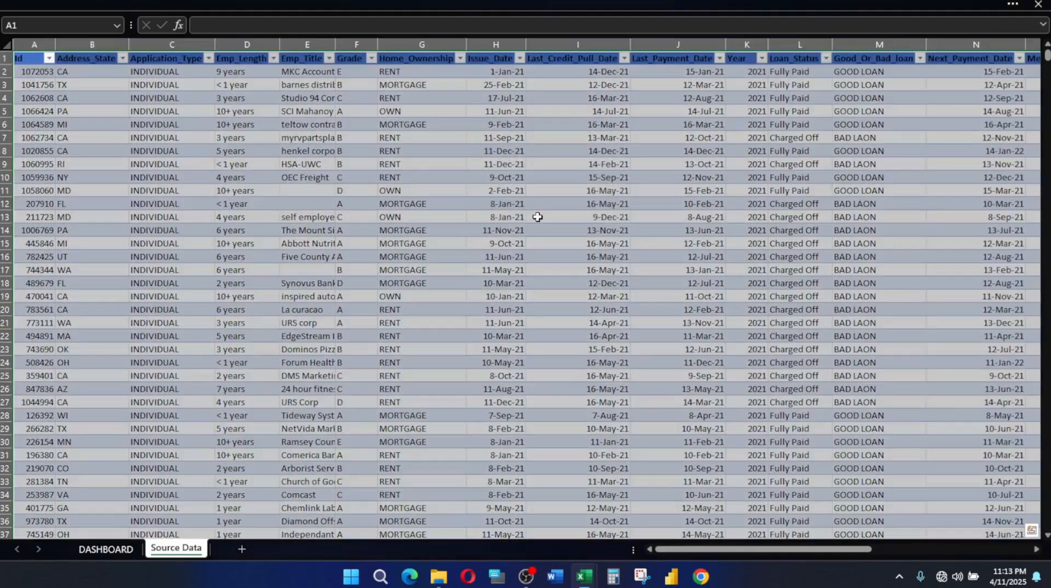
left_click(592, 202)
scroll(622, 188, "down", 4)
scroll(622, 188, "up", 4)
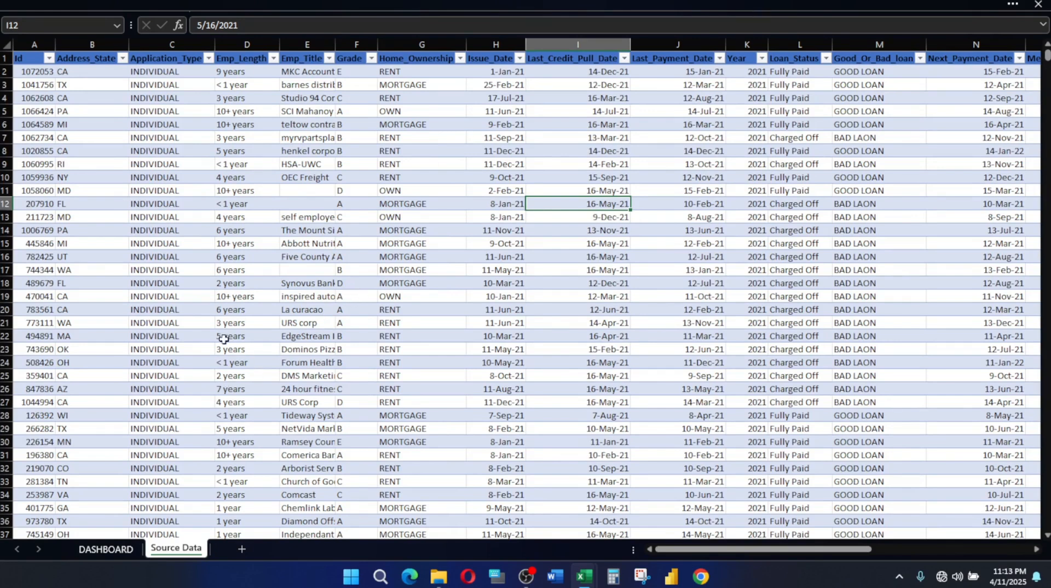
Insert a PivotTable based on Table1 in a new worksheet
left_click(390, 149)
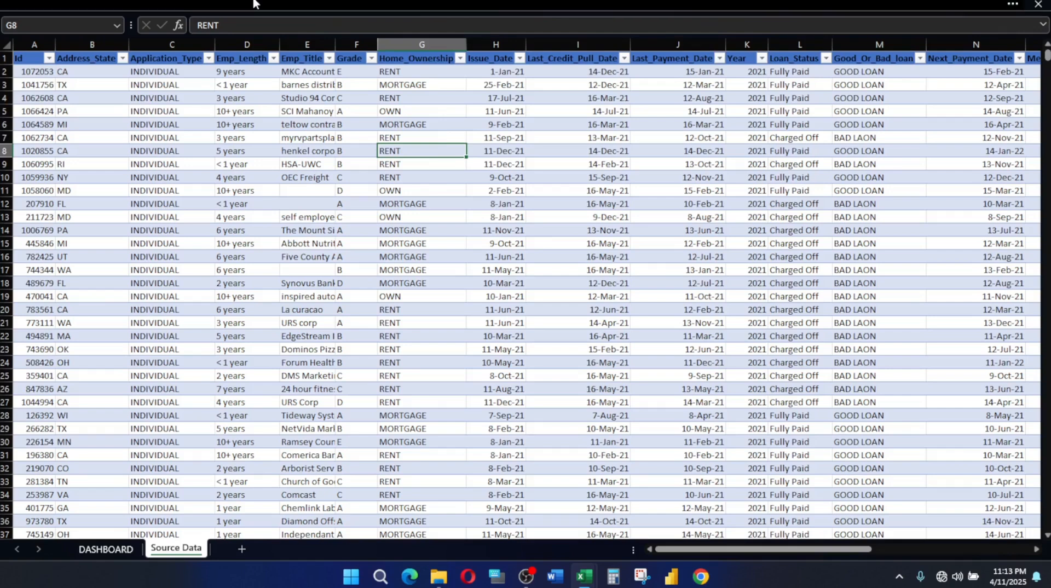
left_click(286, 4)
left_click(87, 40)
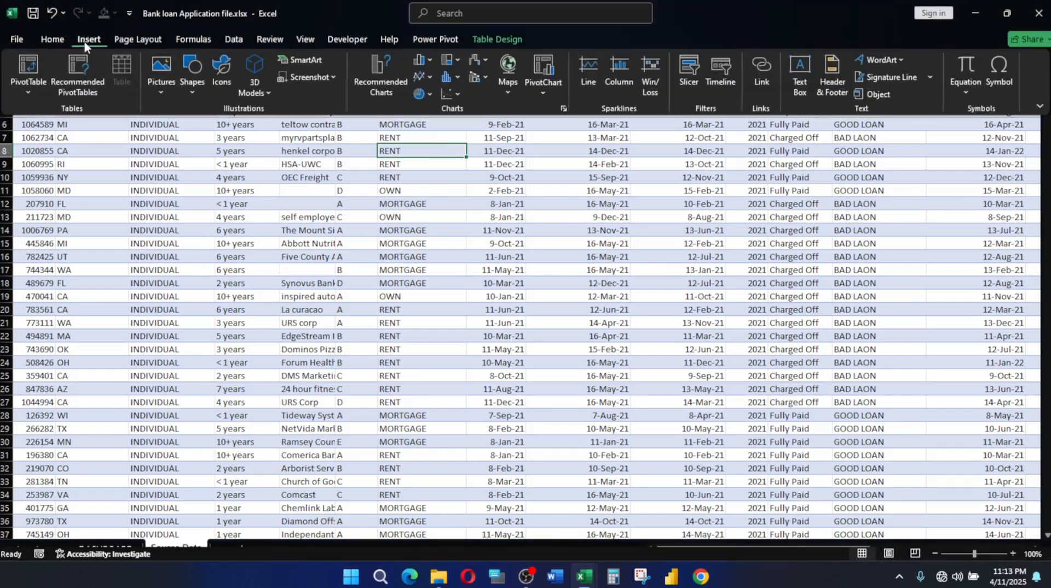
left_click(36, 63)
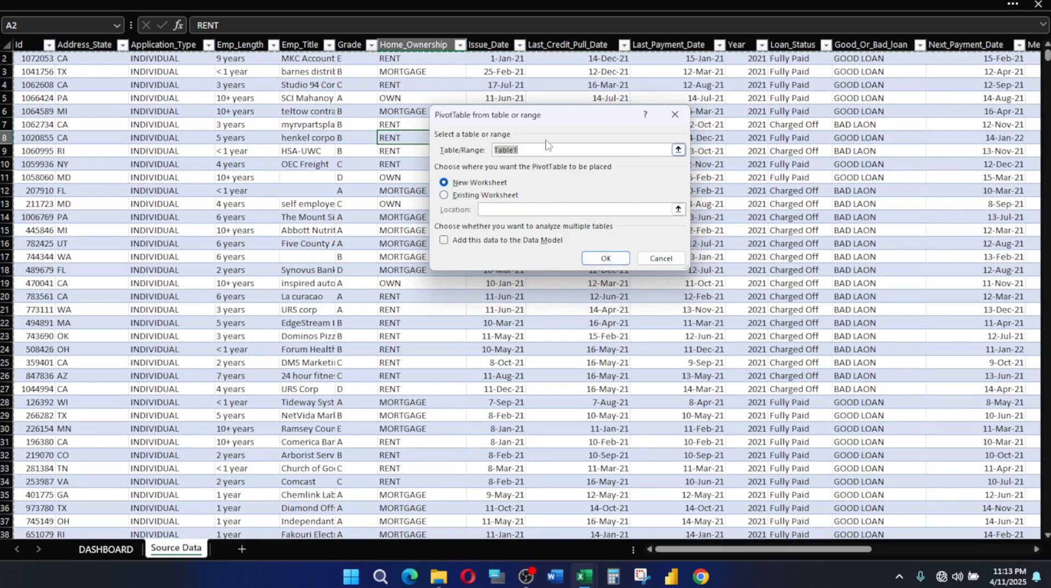
left_click_drag(525, 122, 589, 126)
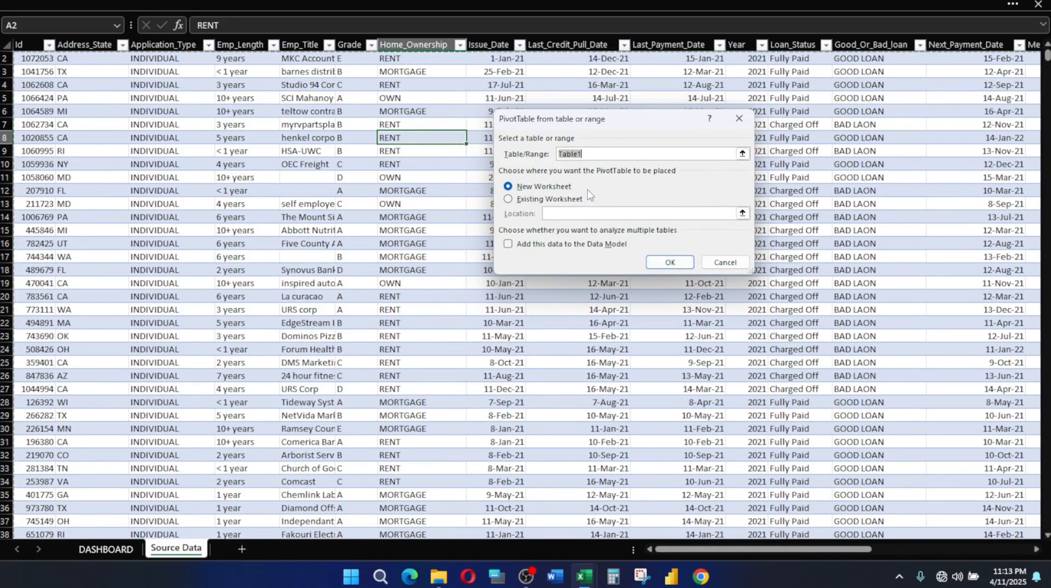
left_click(669, 263)
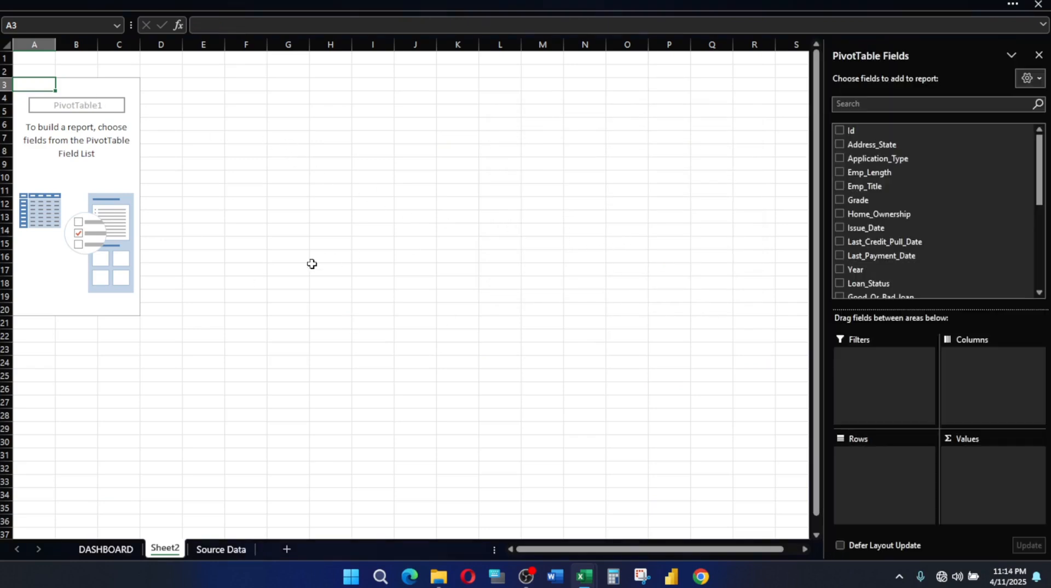
Switch to the Bank Loan Applications Data workbook and examine the KPI cards and charts on its Dashboard sheet
mouse_move(584, 576)
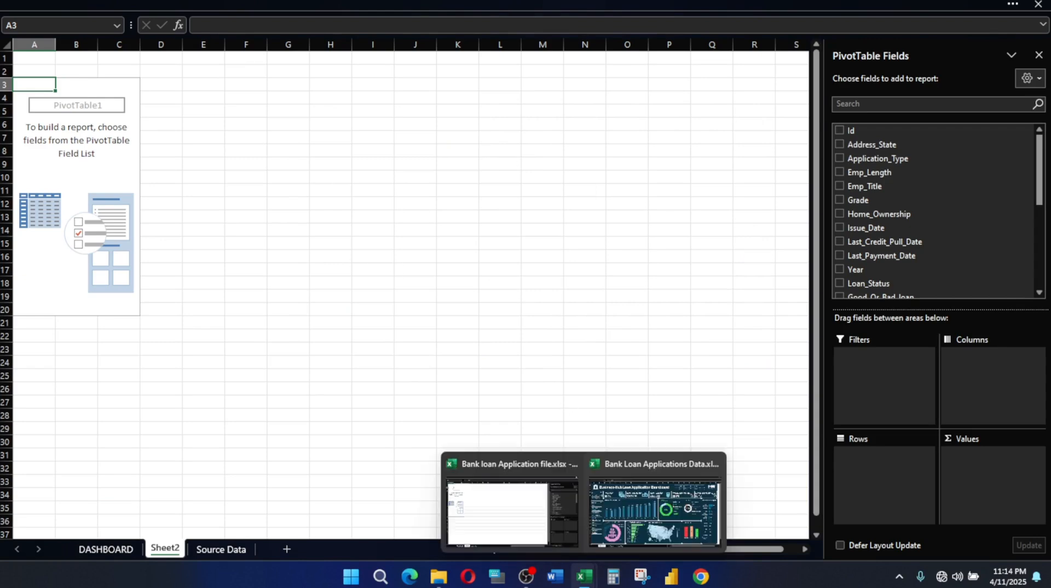
left_click(660, 530)
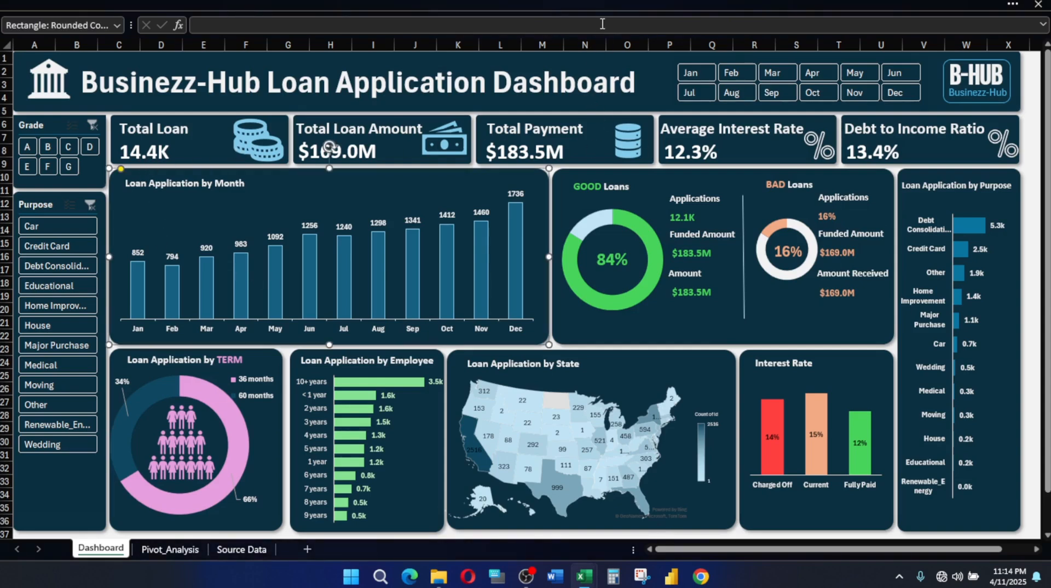
left_click(643, 5)
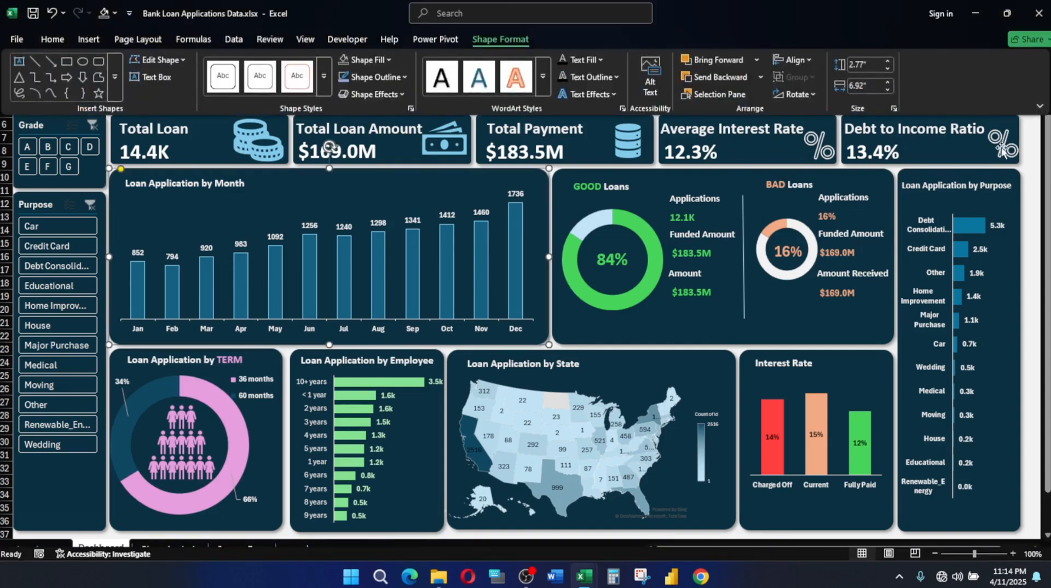
left_click(1028, 172)
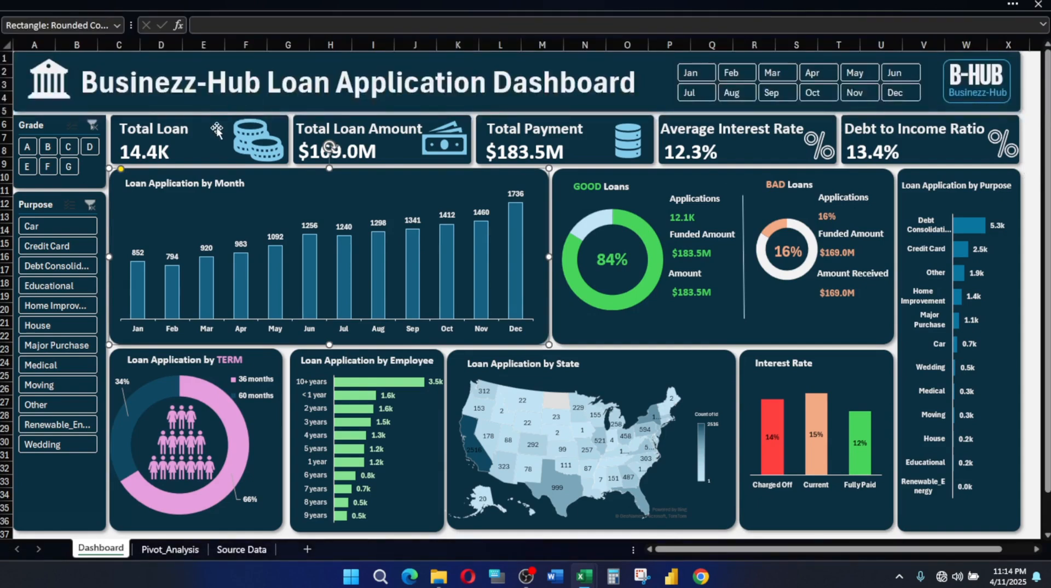
left_click(554, 194)
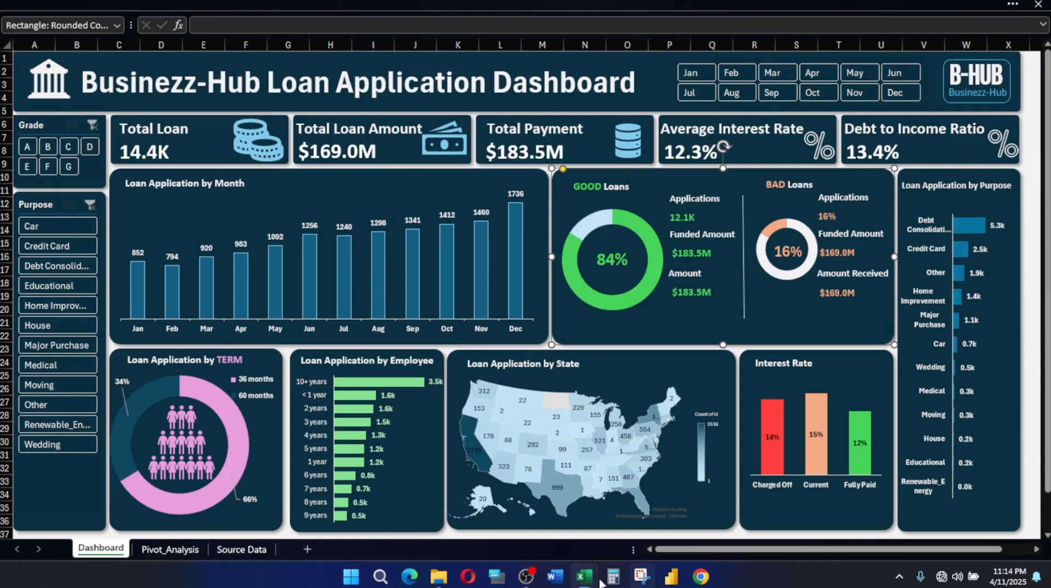
Return to the Bank loan Application file workbook and add the Id field to the values of the Sheet2 PivotTable
mouse_move(582, 575)
left_click(527, 525)
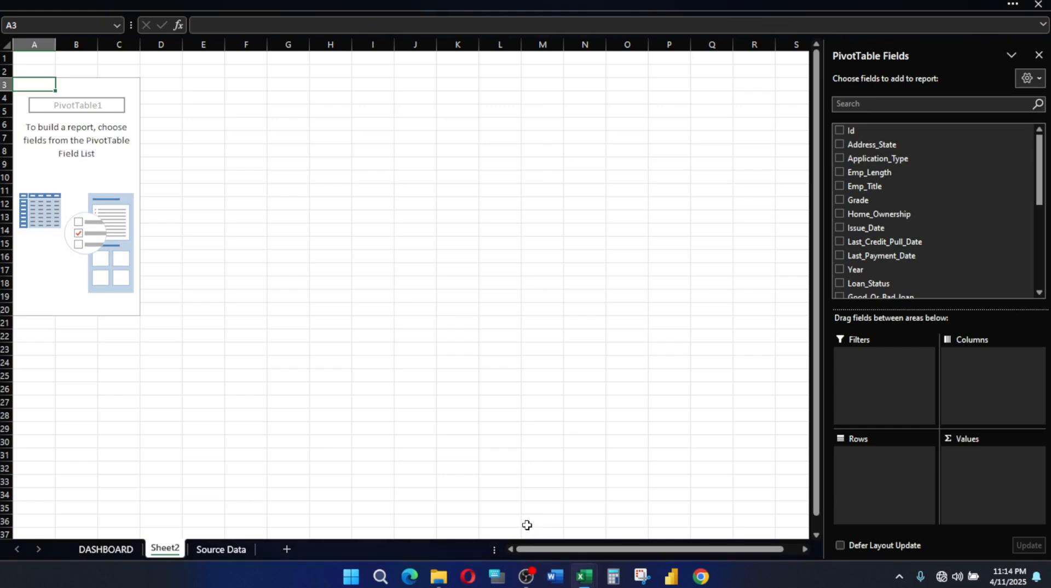
left_click(414, 220)
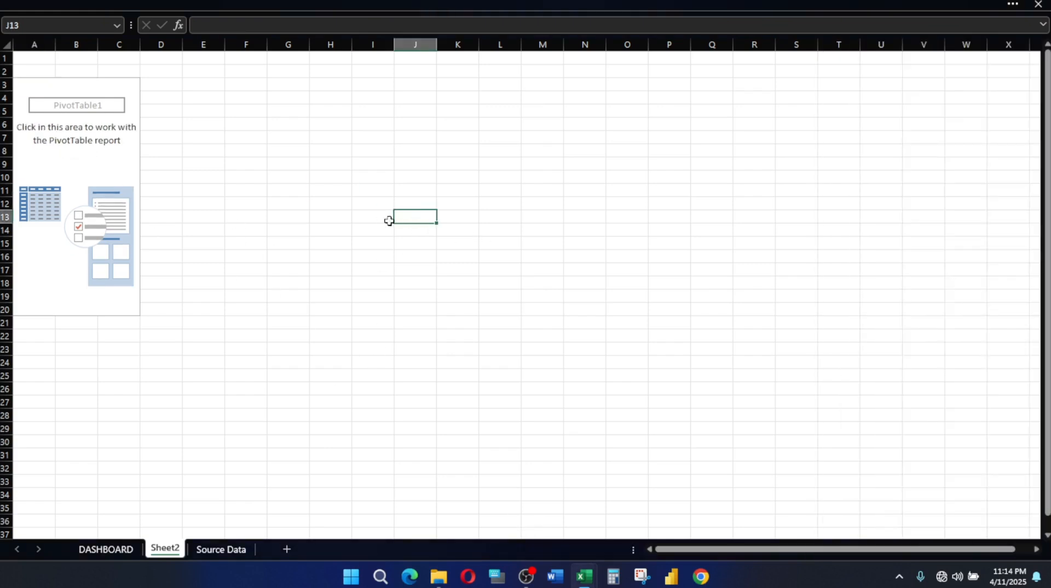
left_click(70, 134)
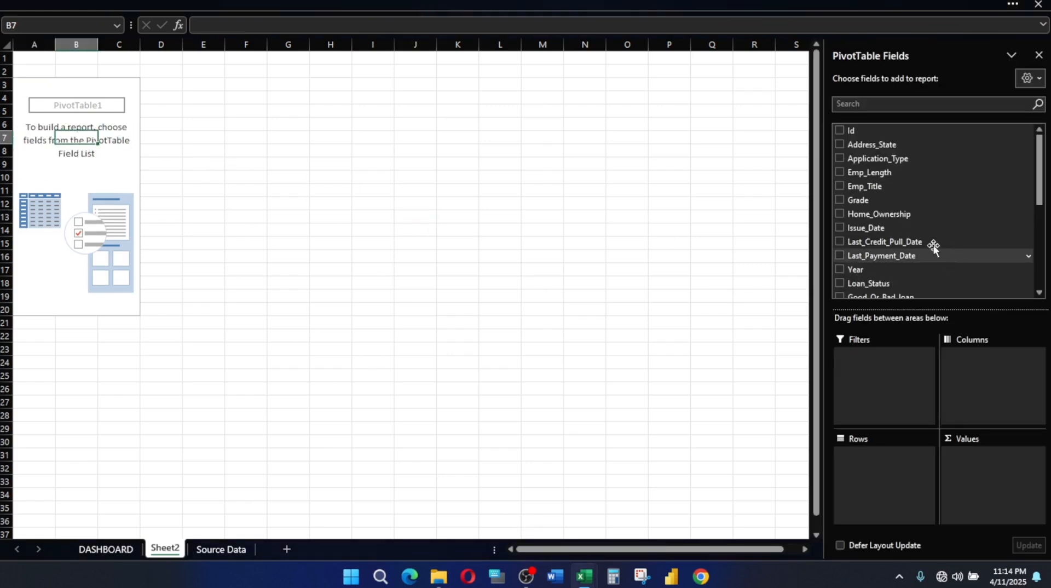
left_click(839, 130)
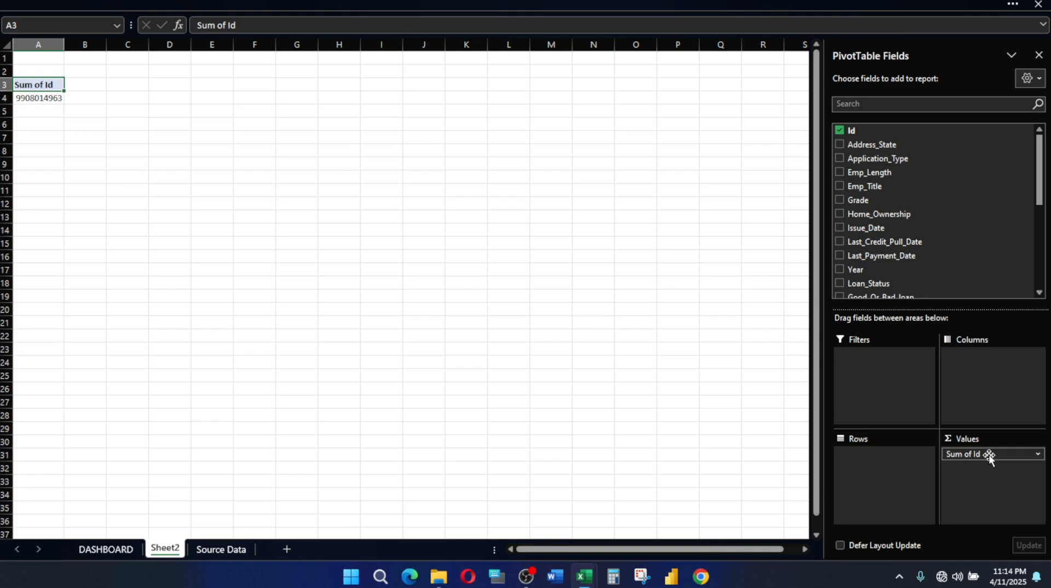
Check the KPI cards on the reference dashboard and add the Loan_Amount field to the PivotTable values
mouse_move(583, 576)
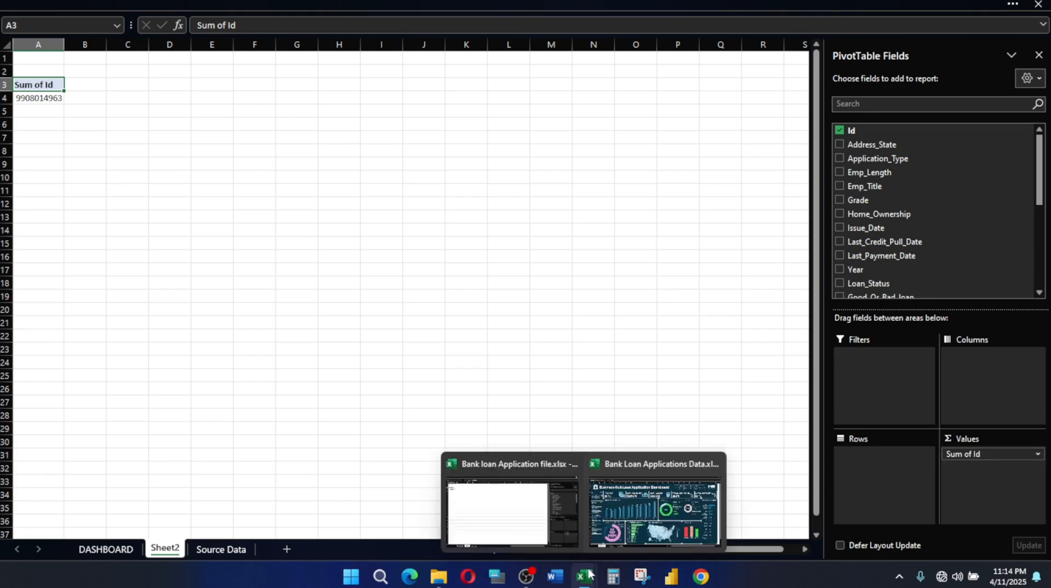
left_click(654, 501)
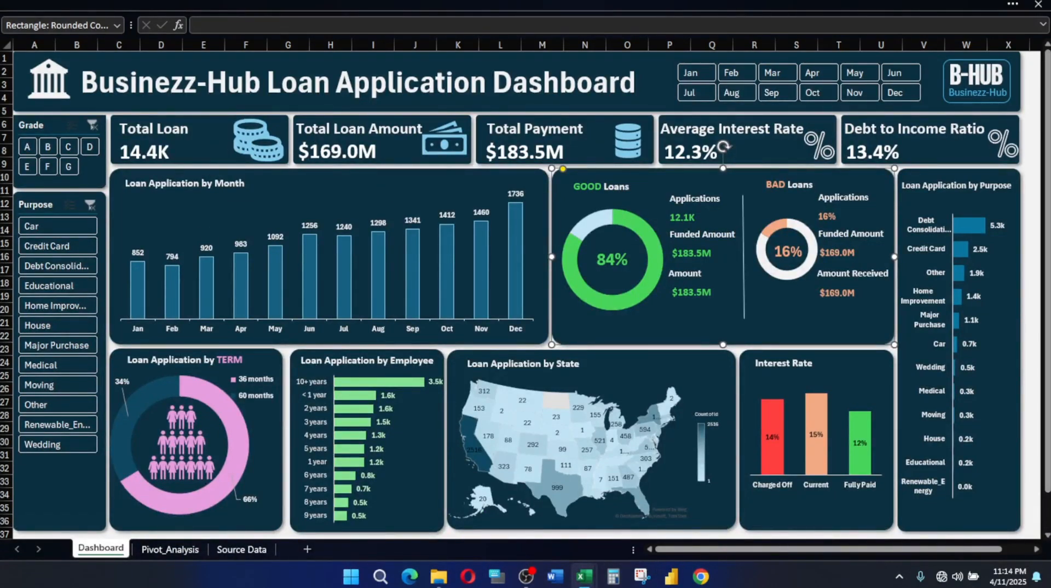
mouse_move(584, 576)
left_click(537, 480)
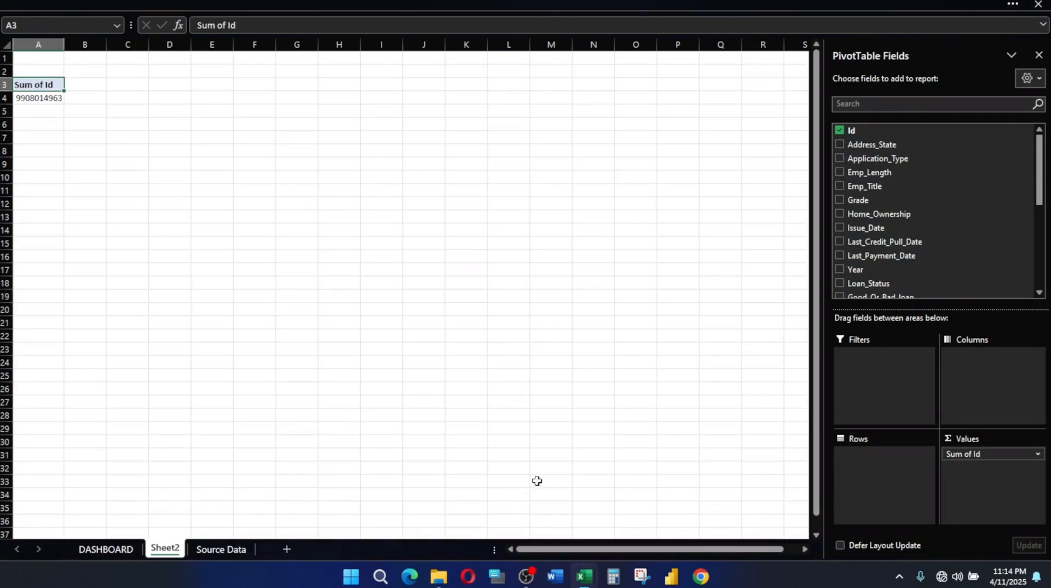
left_click(857, 105)
type("lo")
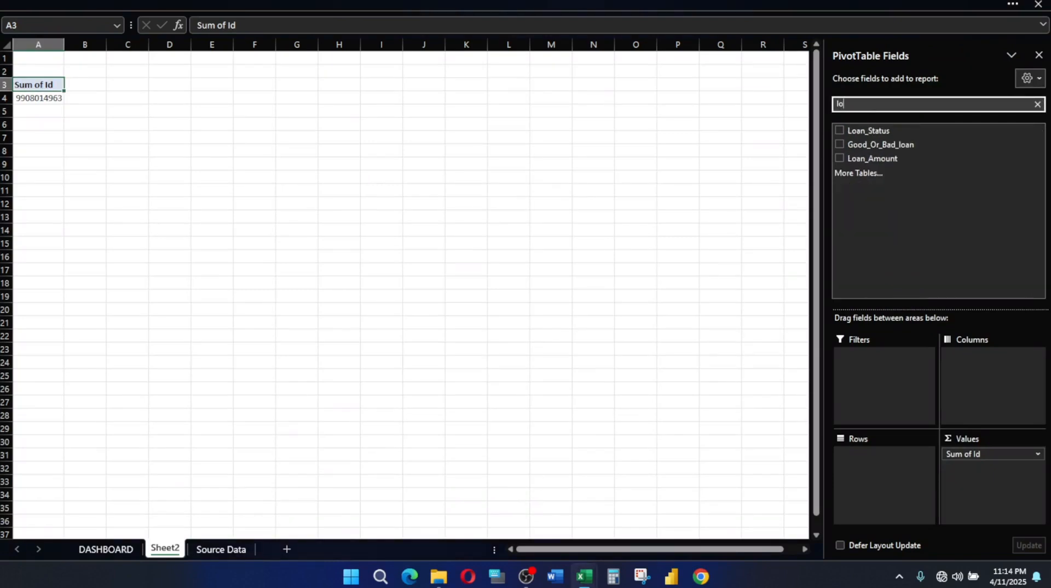
left_click_drag(833, 157, 981, 482)
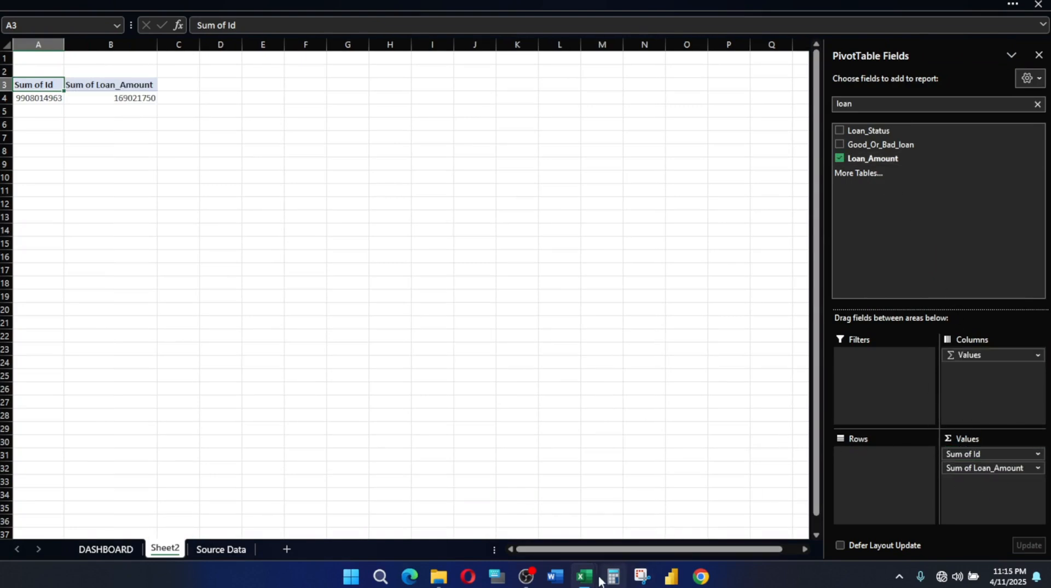
Search the PivotTable fields for "to" and add Total_Payment to the values after Loan_Amount
mouse_move(586, 580)
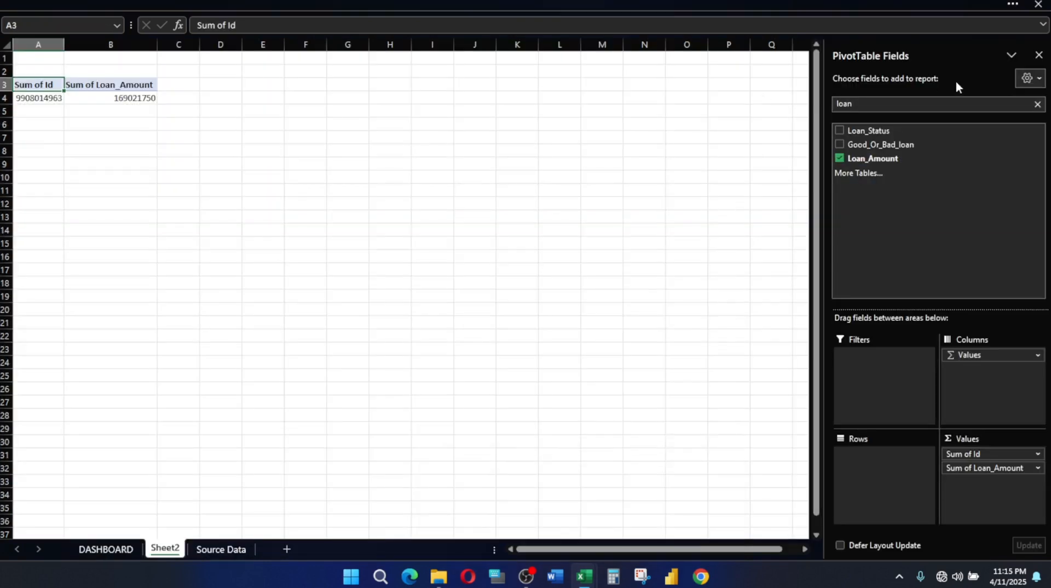
left_click(875, 102)
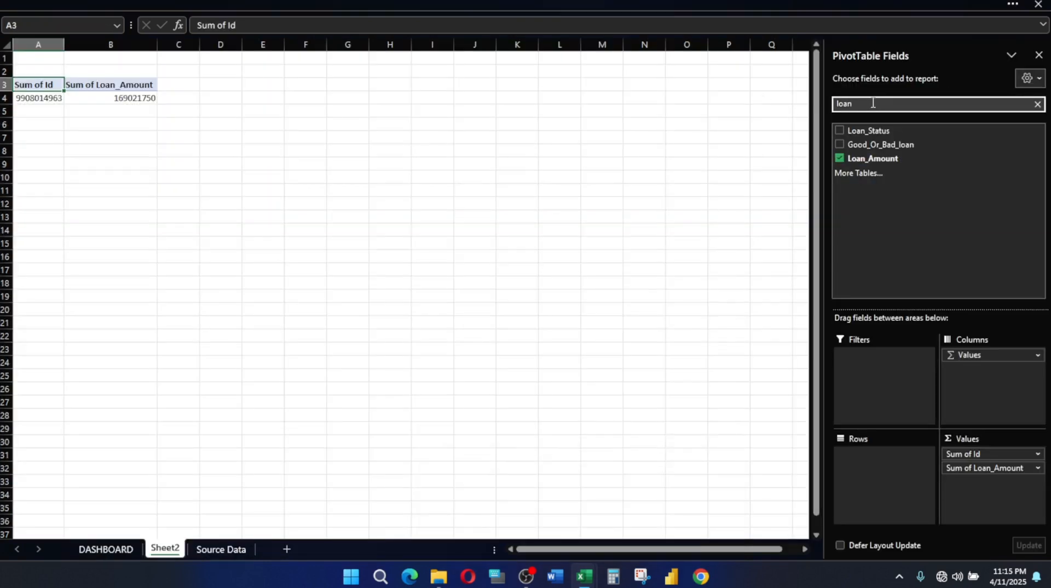
key("BackSpace")
key("BackSpace")
key("BackSpace")
type("toal")
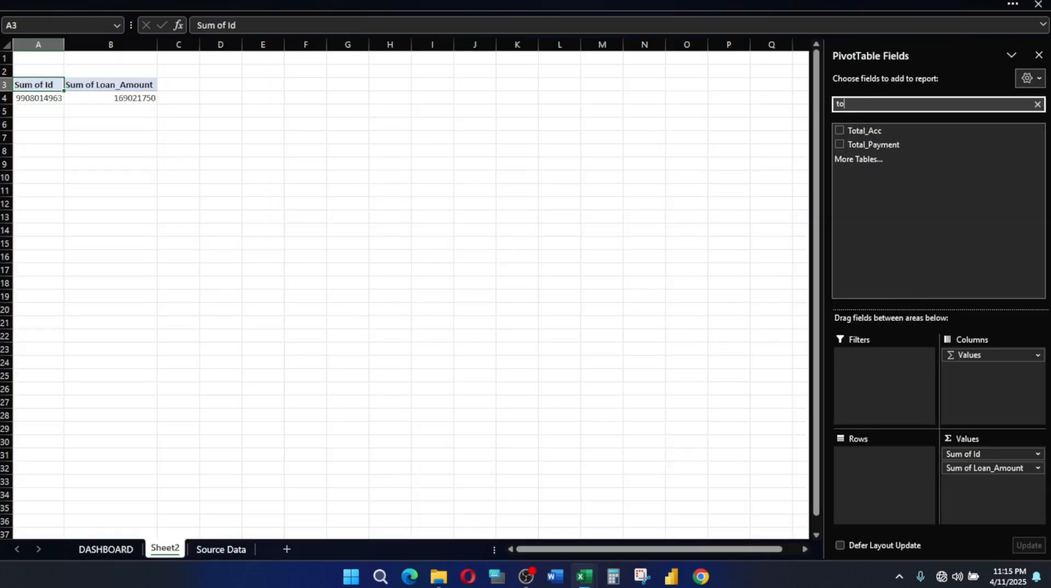
key("BackSpace")
left_click_drag(898, 145, 994, 498)
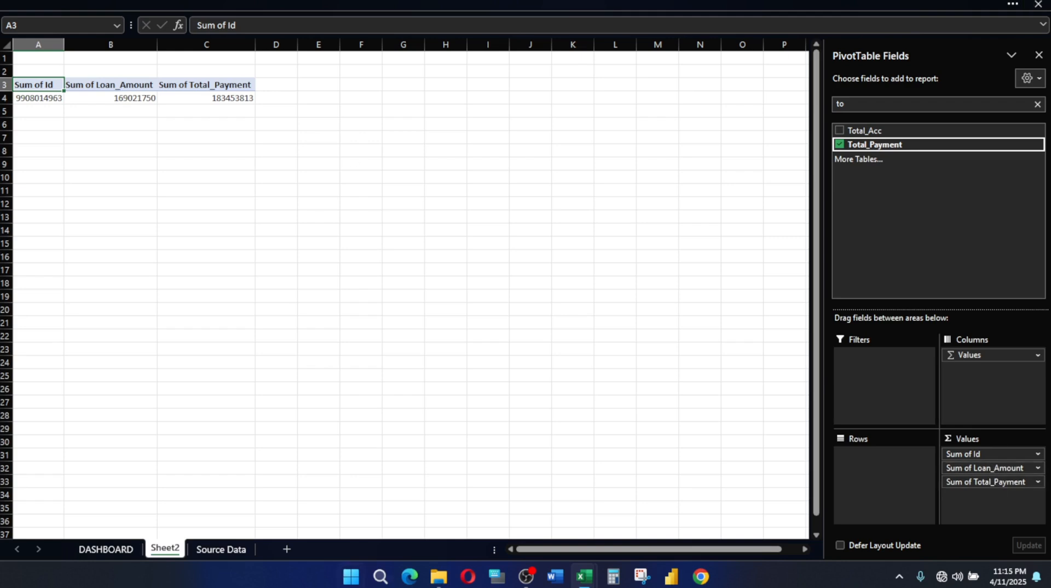
Check the reference dashboard's interest rate card and add the Int_Rate field to the PivotTable values
mouse_move(585, 577)
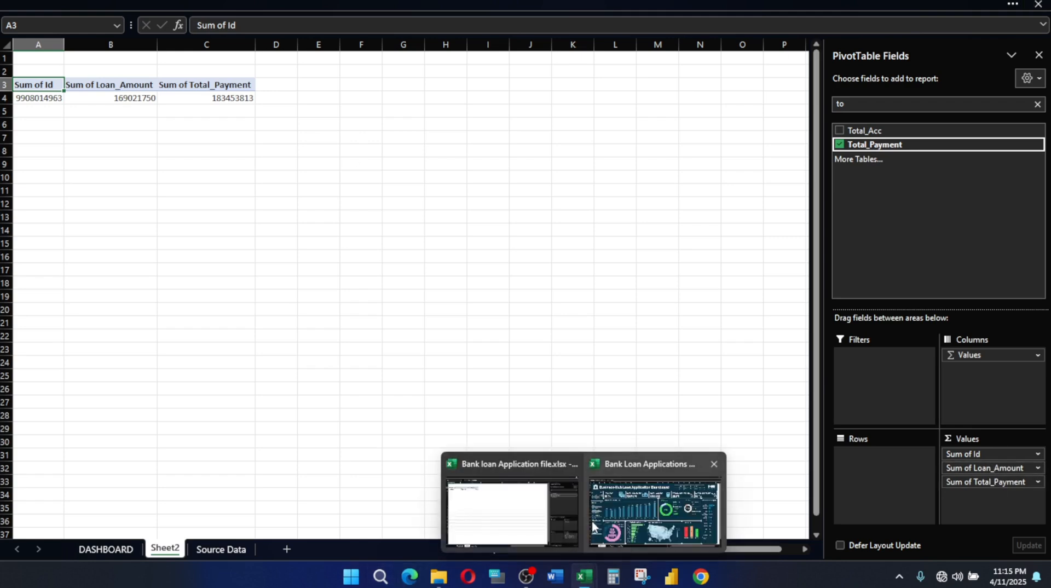
left_click(656, 507)
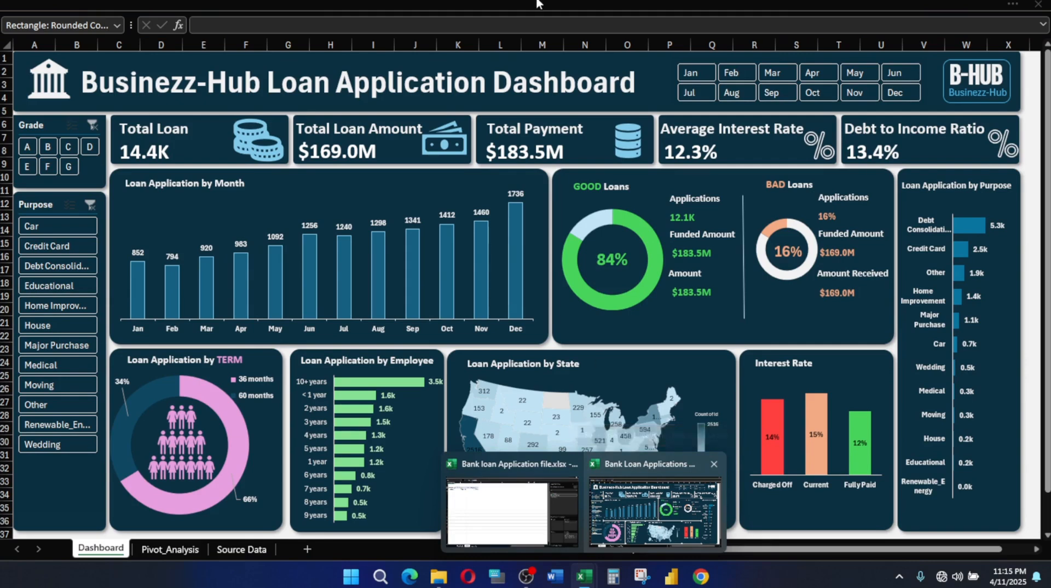
left_click(512, 512)
left_click(873, 108)
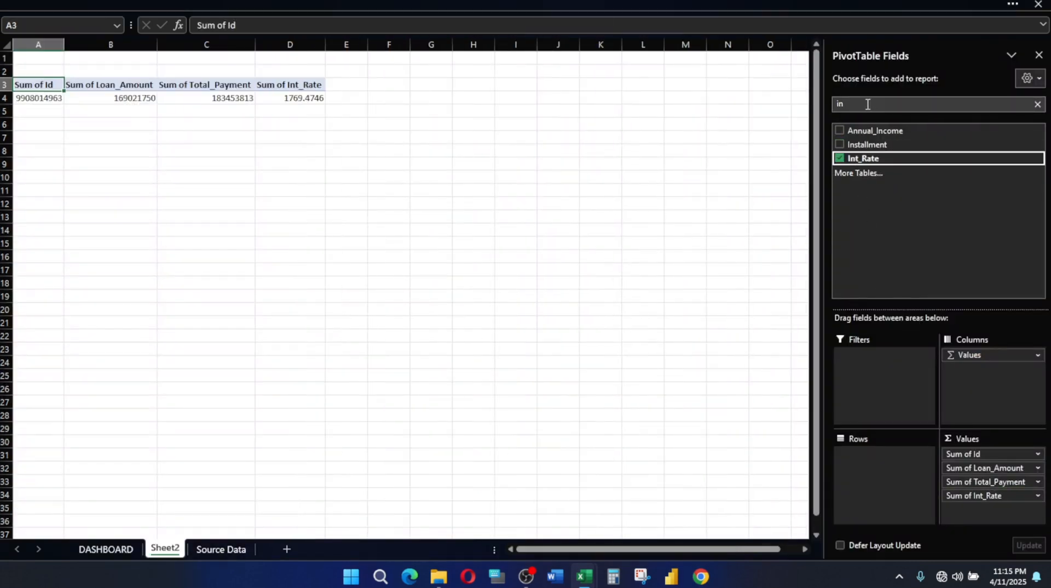
Search the PivotTable fields for "dti" and add Dti to the values after Int_Rate
left_click(866, 106)
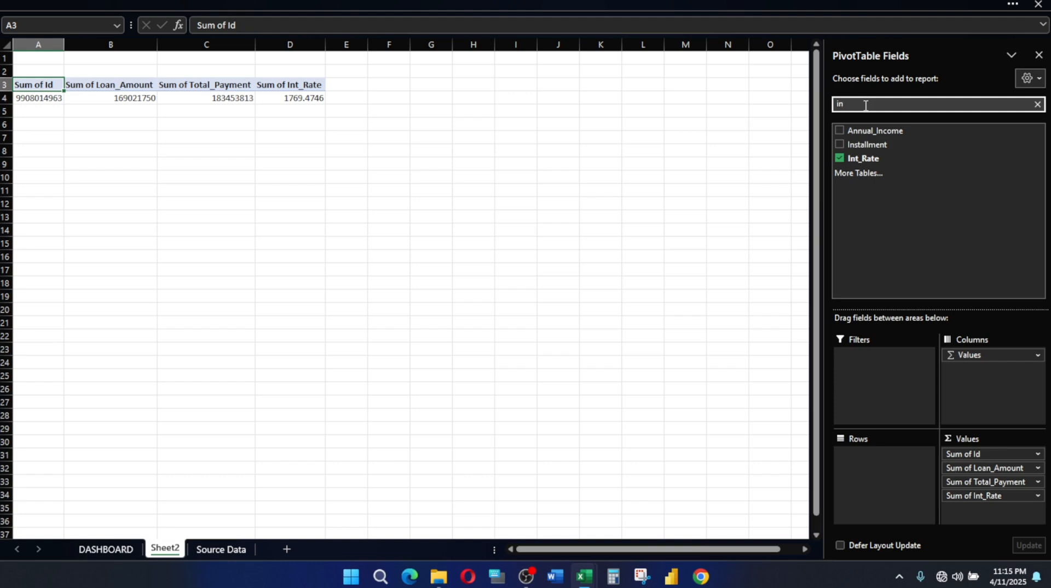
key("BackSpace")
key("BackSpace")
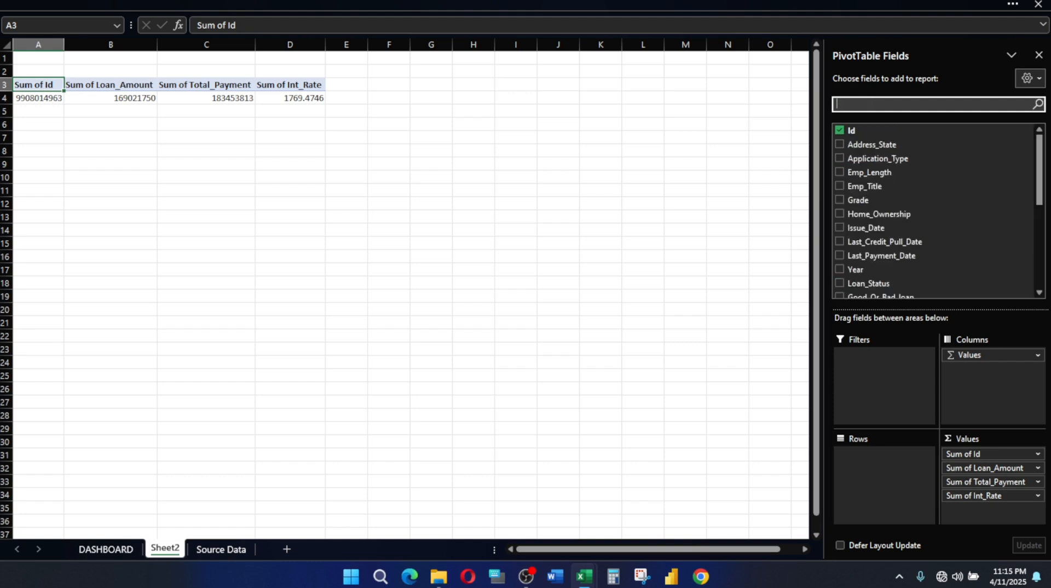
type("dti")
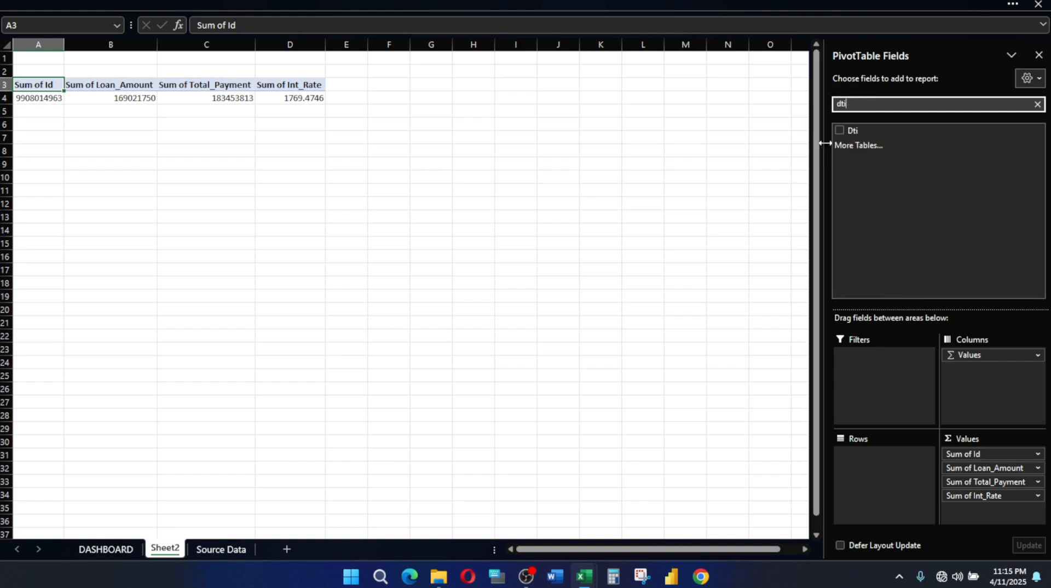
left_click_drag(850, 131, 993, 515)
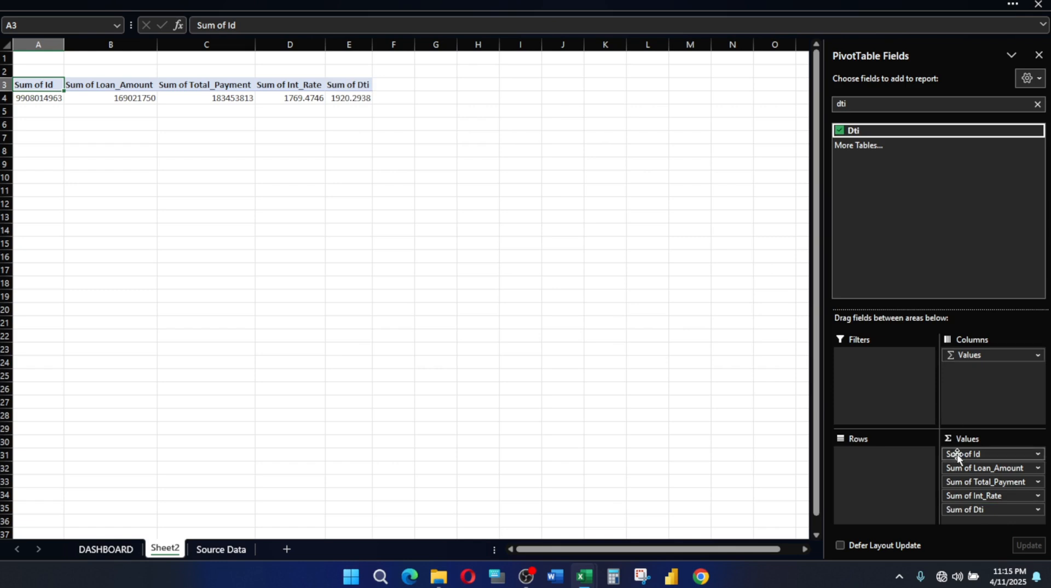
Change the Id value field's summary calculation to Count
left_click(993, 455)
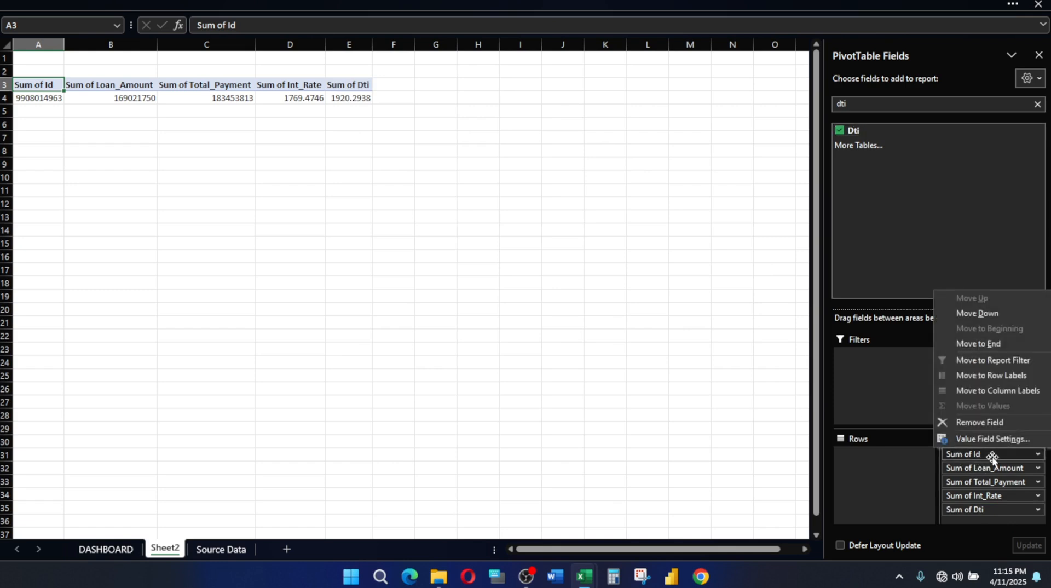
left_click(994, 439)
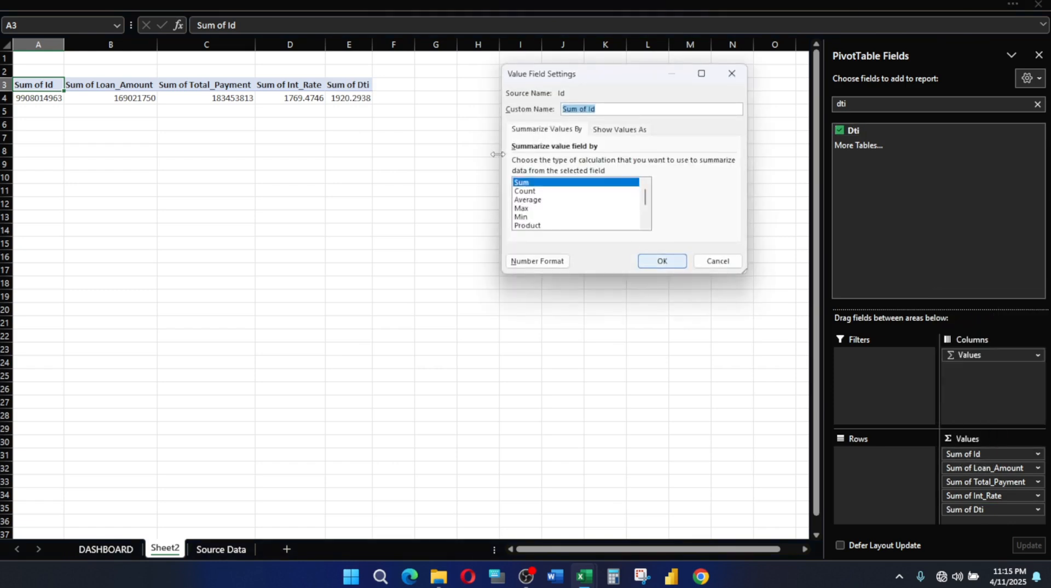
left_click(521, 191)
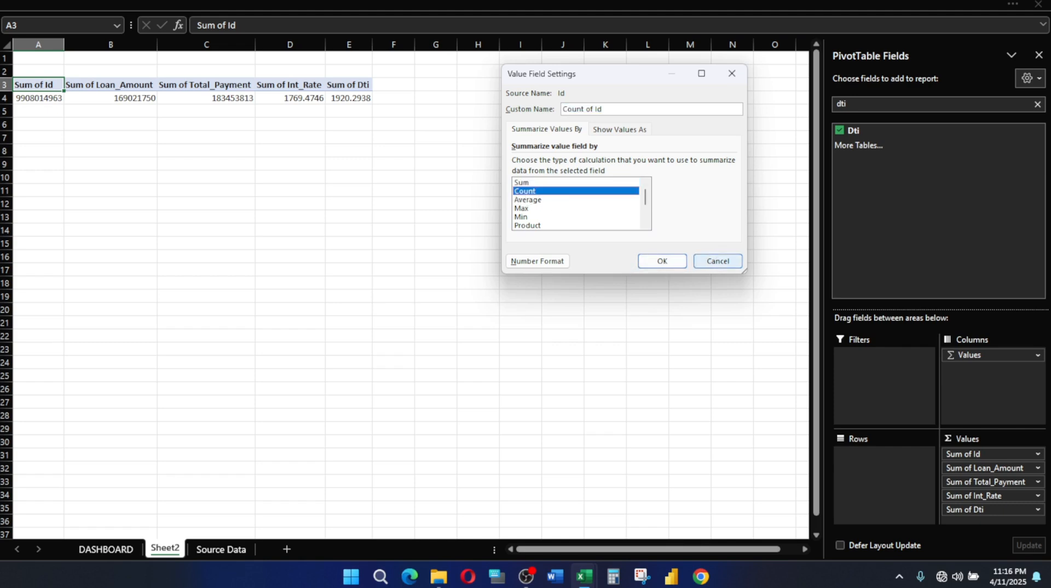
left_click(662, 260)
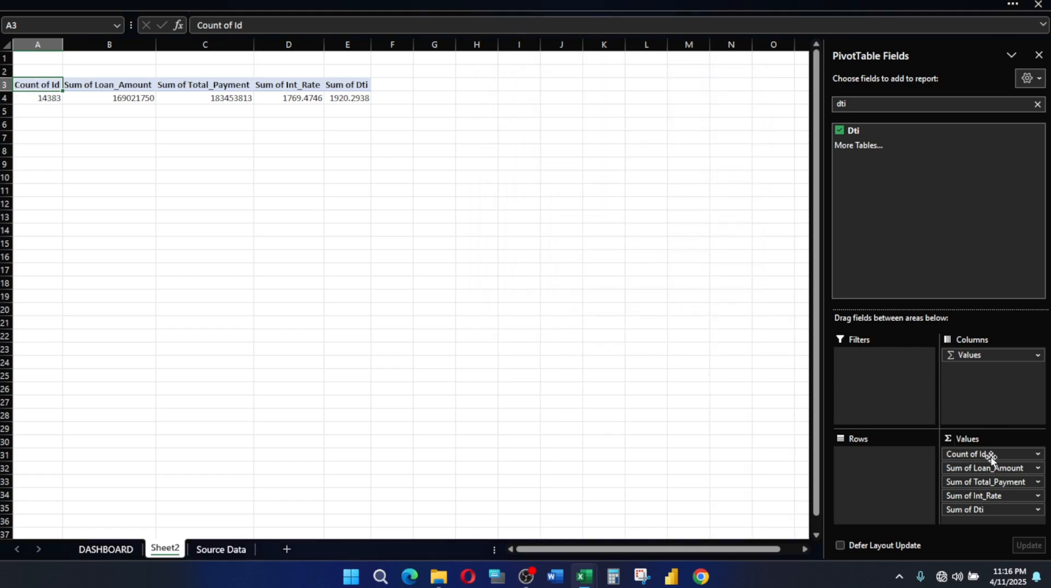
left_click(999, 470)
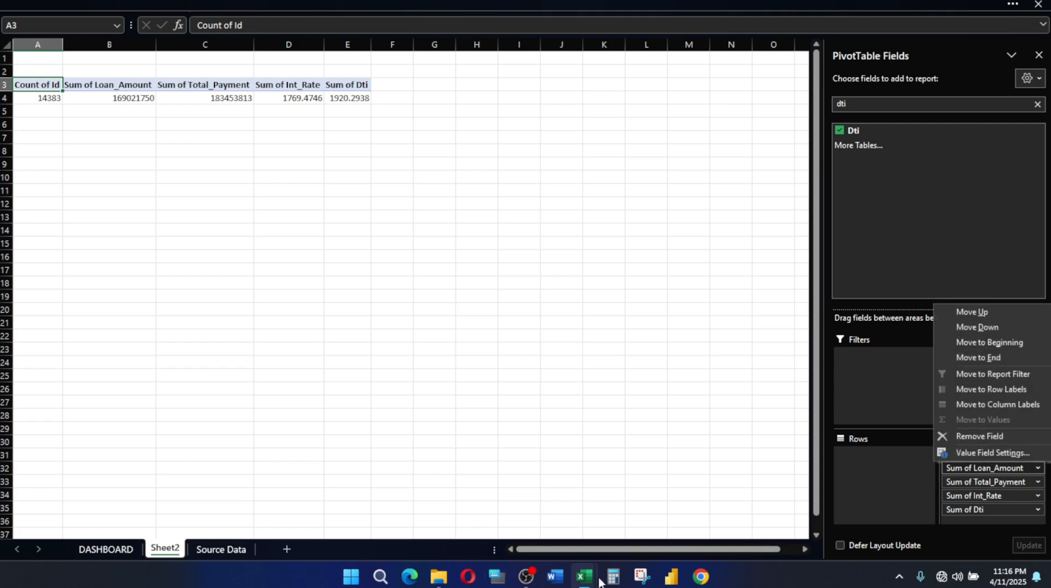
mouse_move(593, 579)
mouse_move(597, 534)
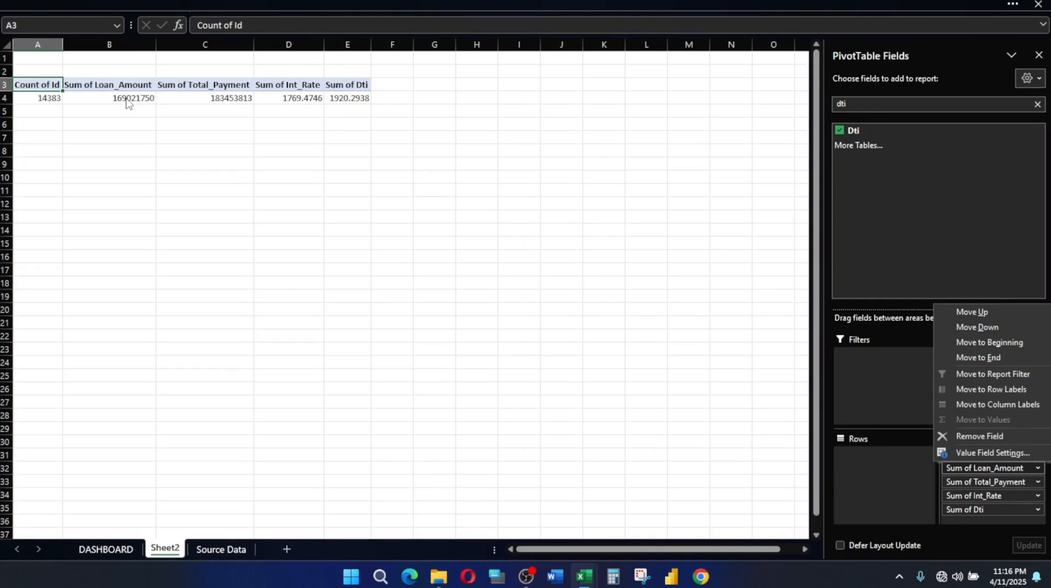
left_click(127, 102)
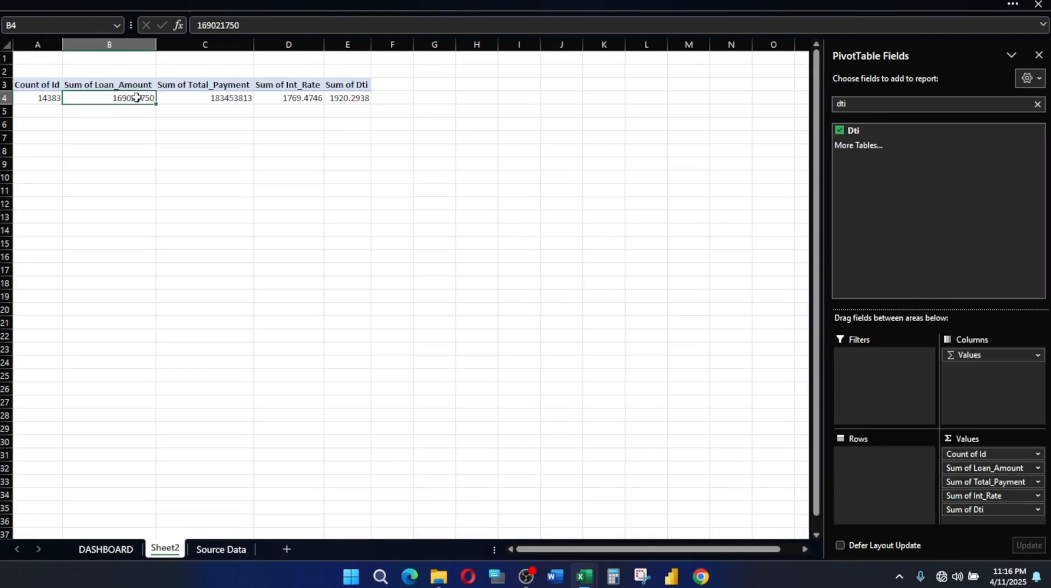
left_click(1004, 485)
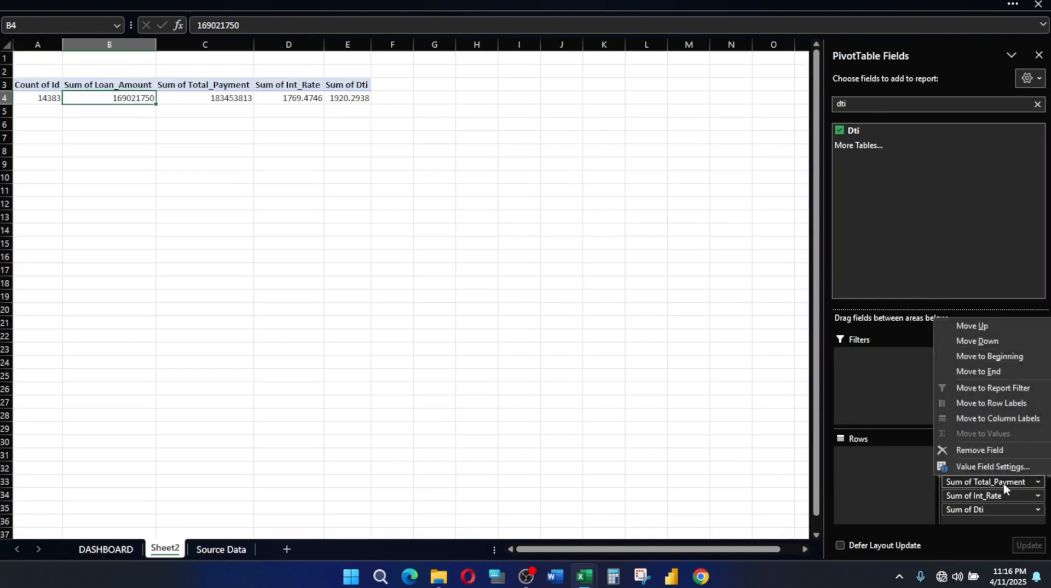
Change the Int_Rate value field's summary calculation to Average
left_click(978, 499)
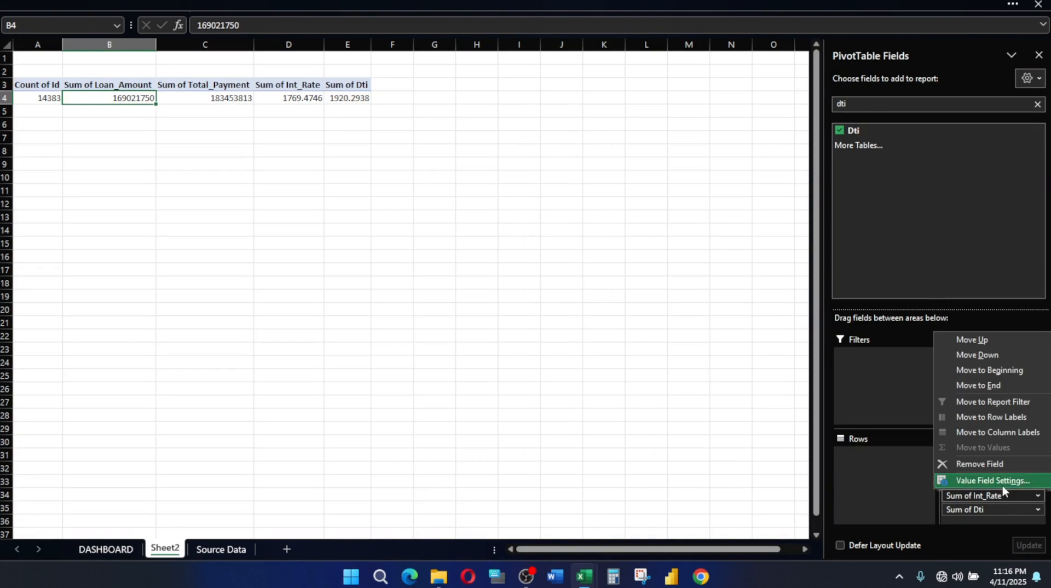
left_click(992, 480)
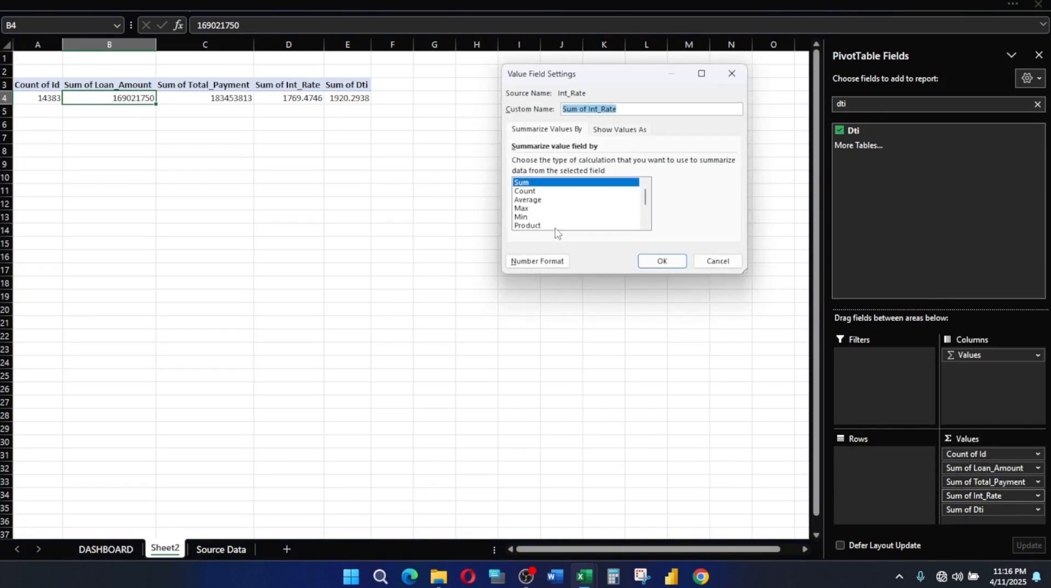
left_click(535, 200)
left_click(663, 262)
Change the Dti value field's summary calculation to Average
left_click(989, 509)
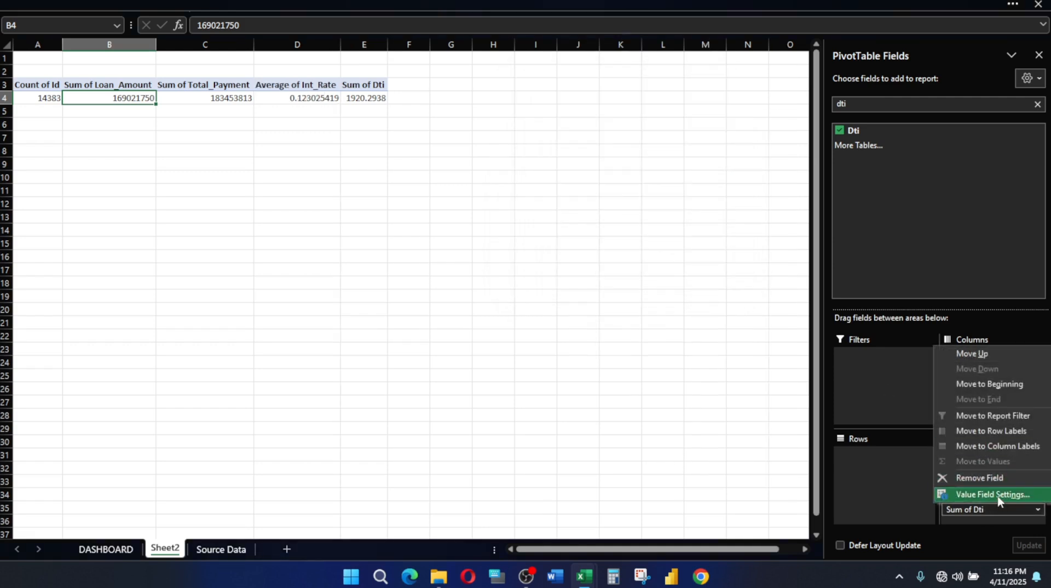
left_click(993, 494)
left_click(529, 200)
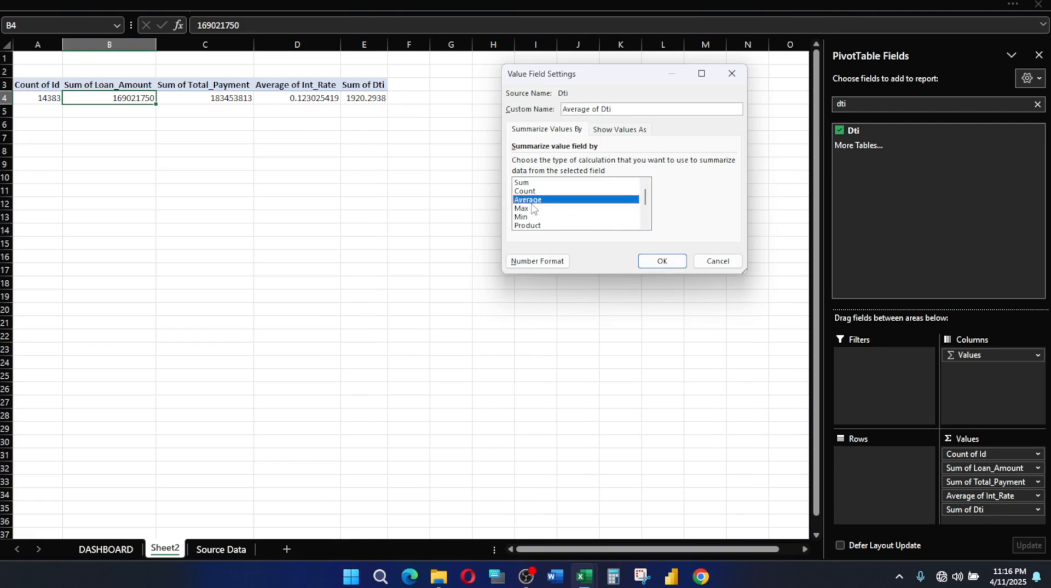
left_click(353, 191)
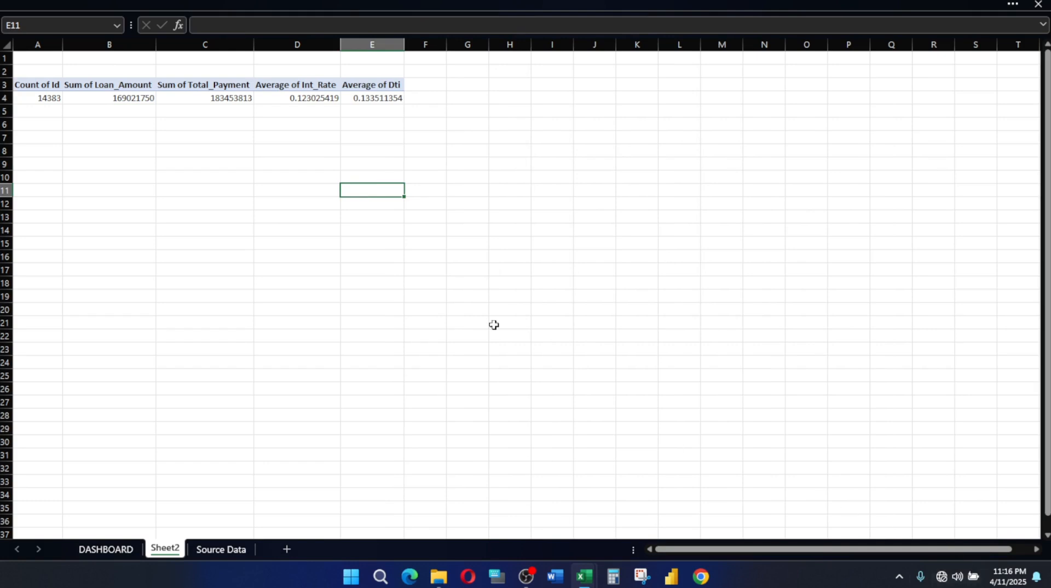
Check the Total Matrics layout on the reference workbook's Pivot_Analysis sheet and move the PivotTable's Values field from Columns to Rows
left_click(332, 98)
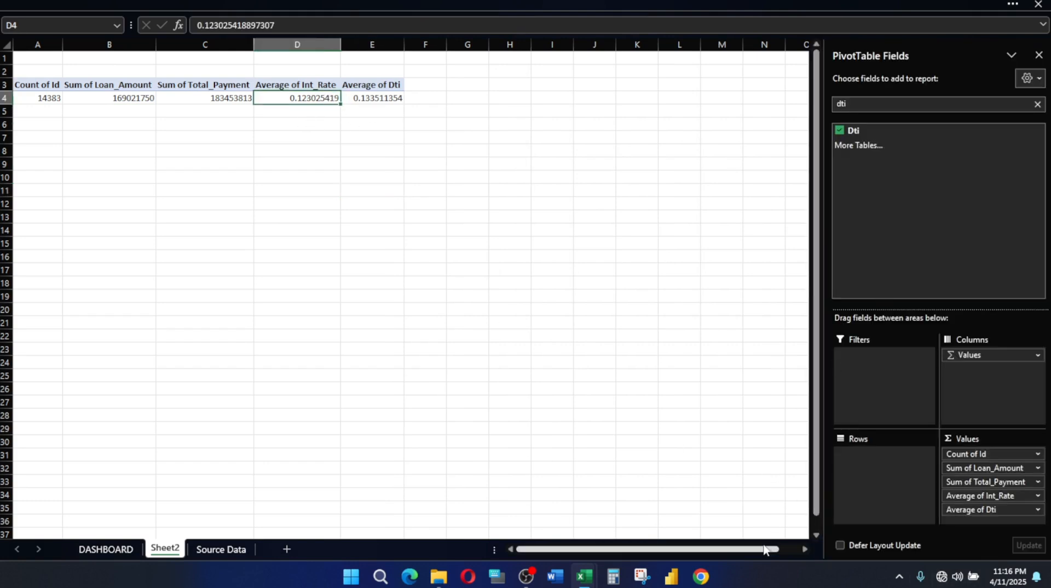
mouse_move(584, 576)
left_click(651, 510)
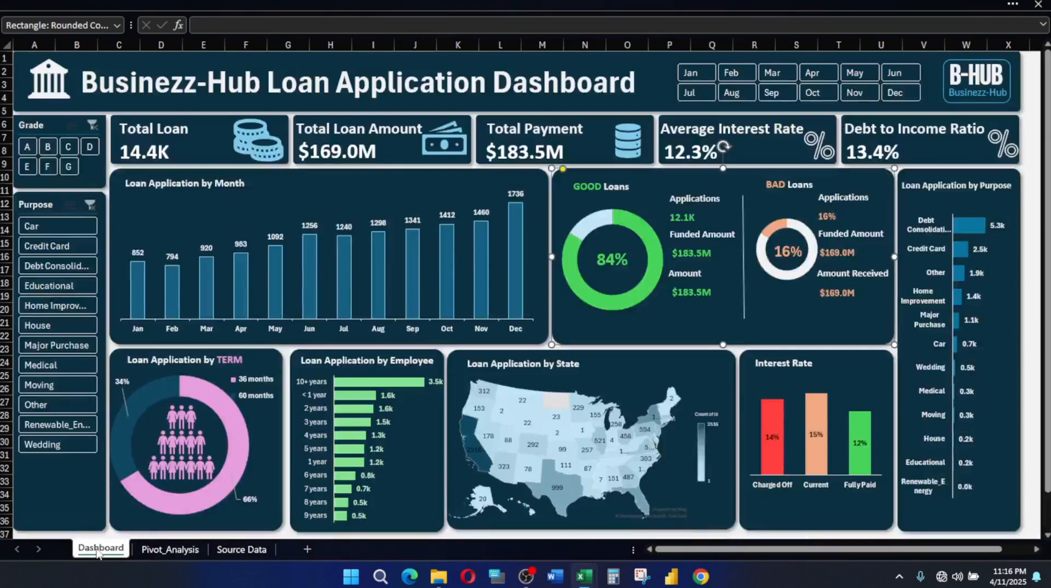
left_click(170, 549)
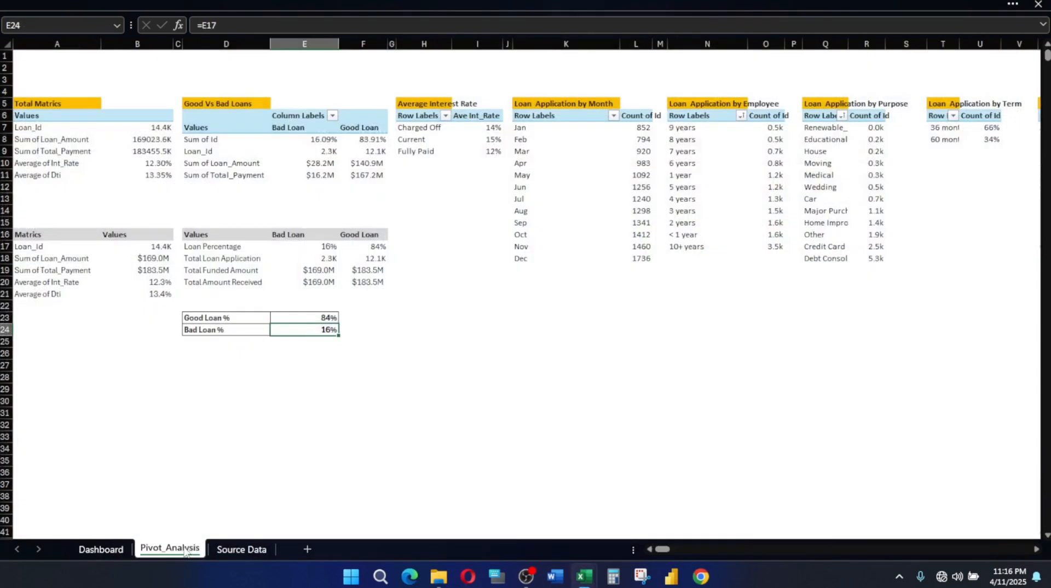
left_click(47, 143)
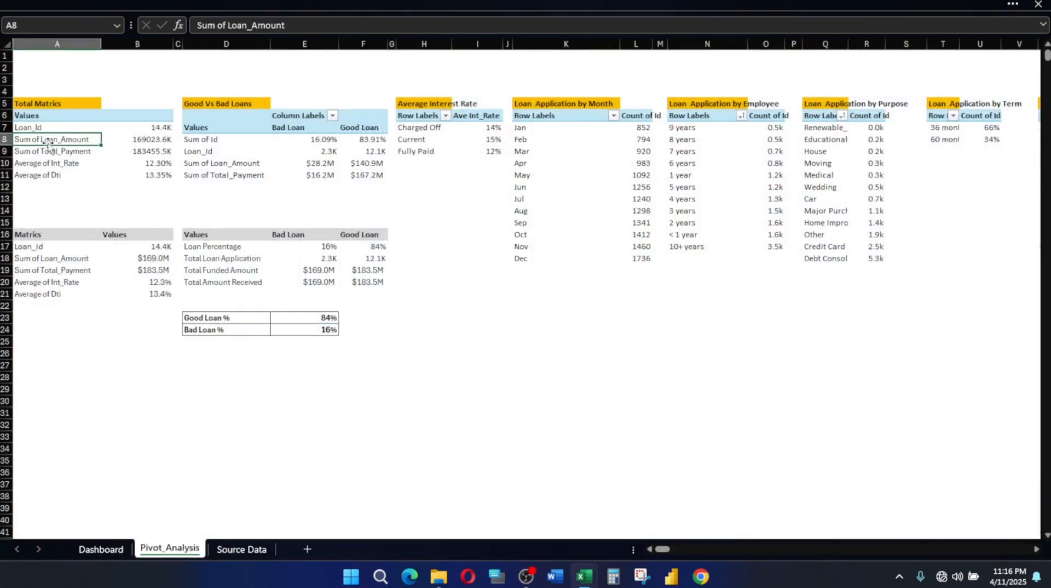
mouse_move(585, 576)
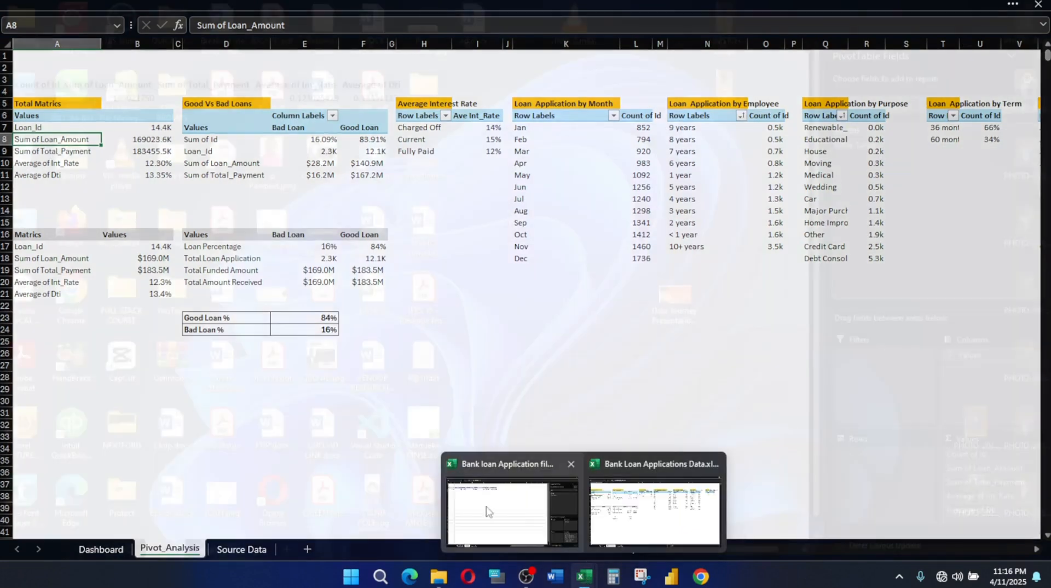
left_click(483, 500)
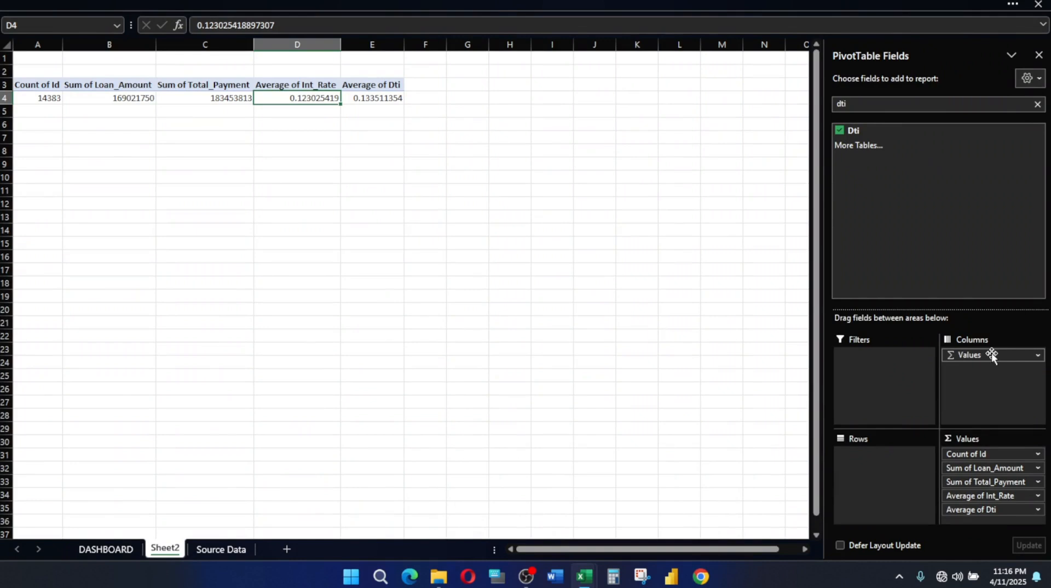
left_click_drag(988, 354, 869, 464)
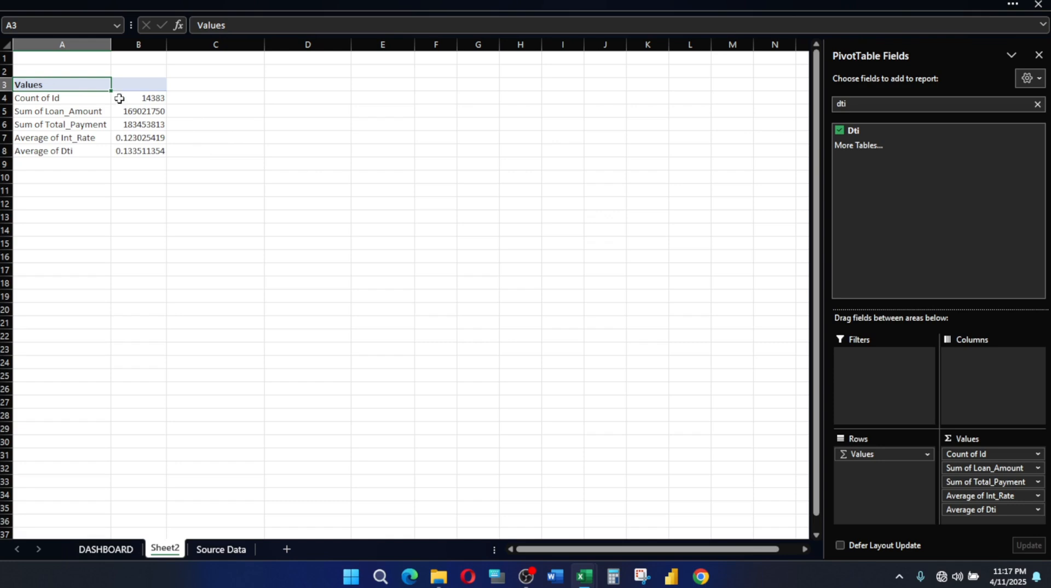
Apply the custom number format 0.0,"k" to the Count of Id value in the PivotTable
left_click(148, 98)
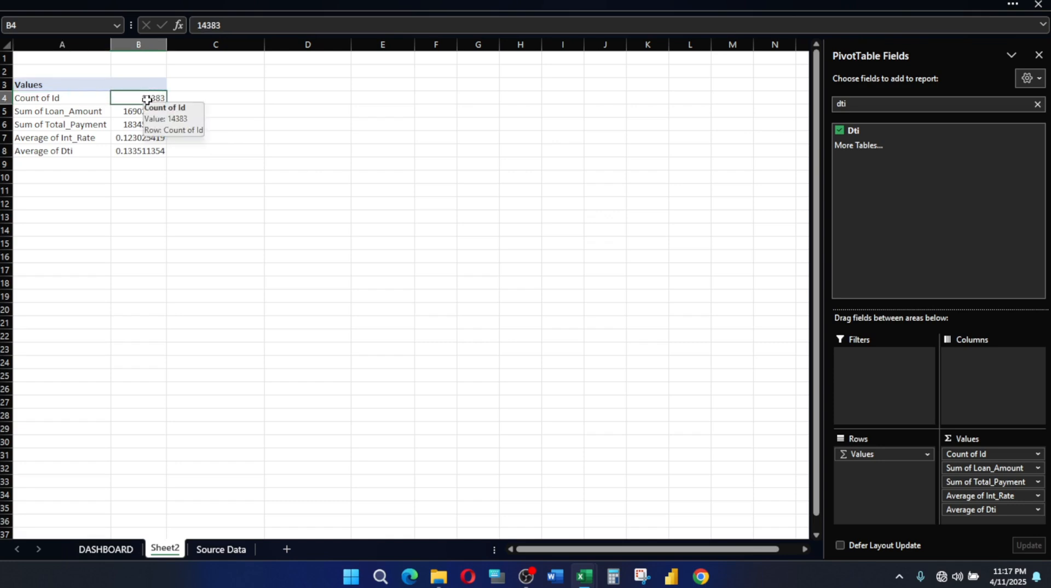
left_click(323, 3)
left_click(61, 42)
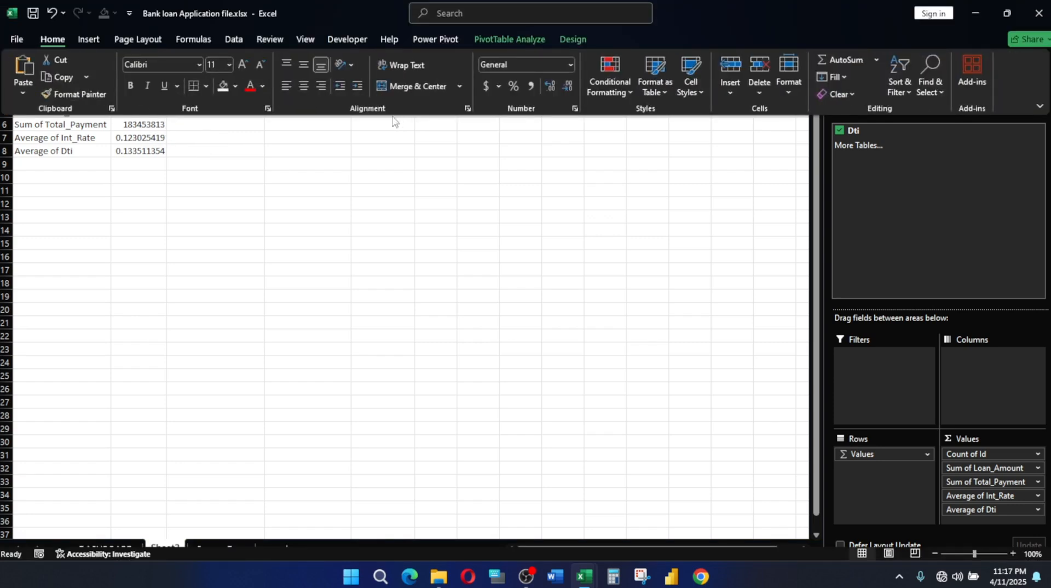
left_click(575, 109)
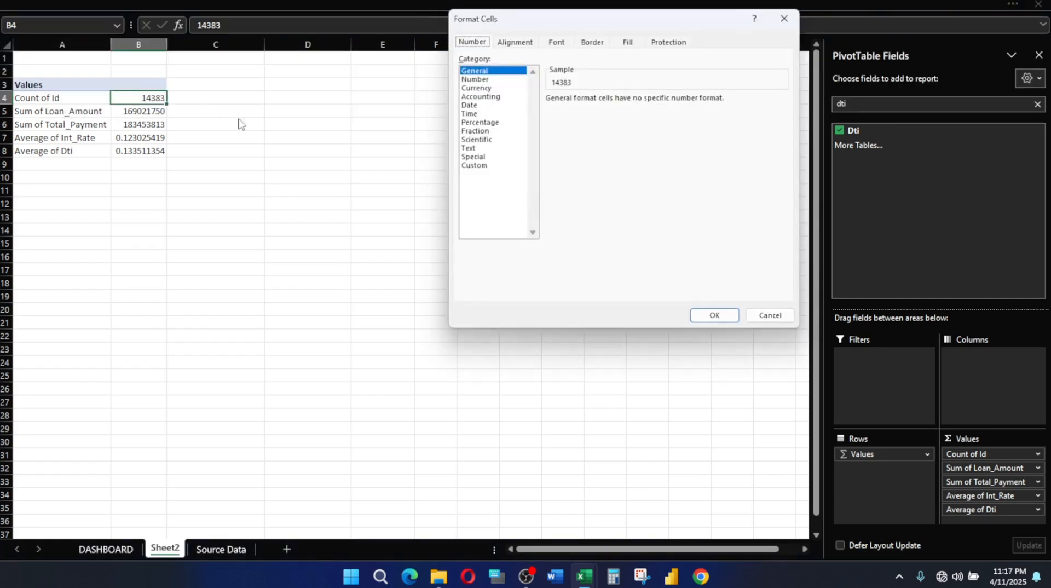
left_click(489, 166)
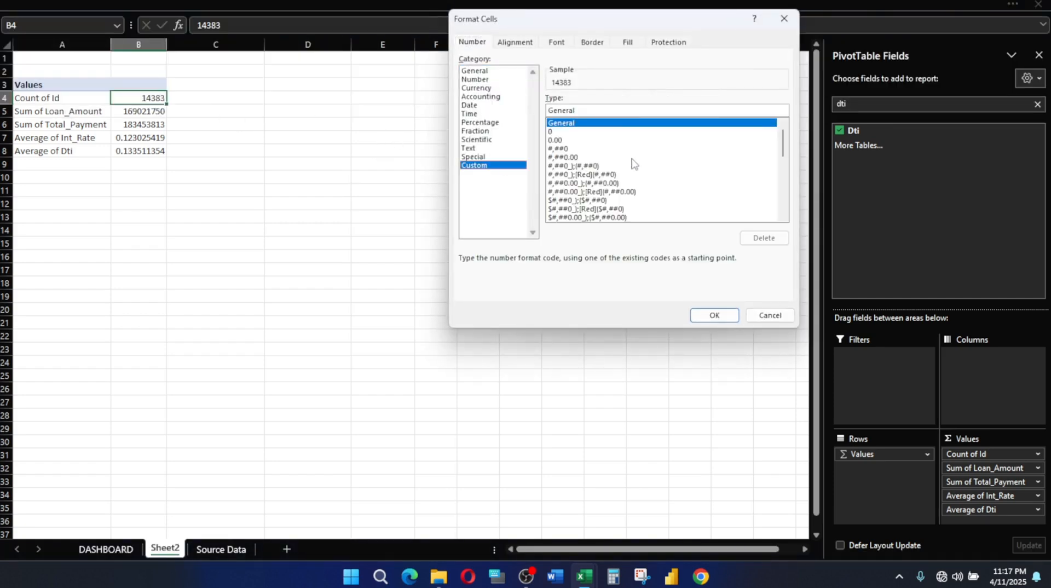
left_click_drag(783, 149, 184, 131)
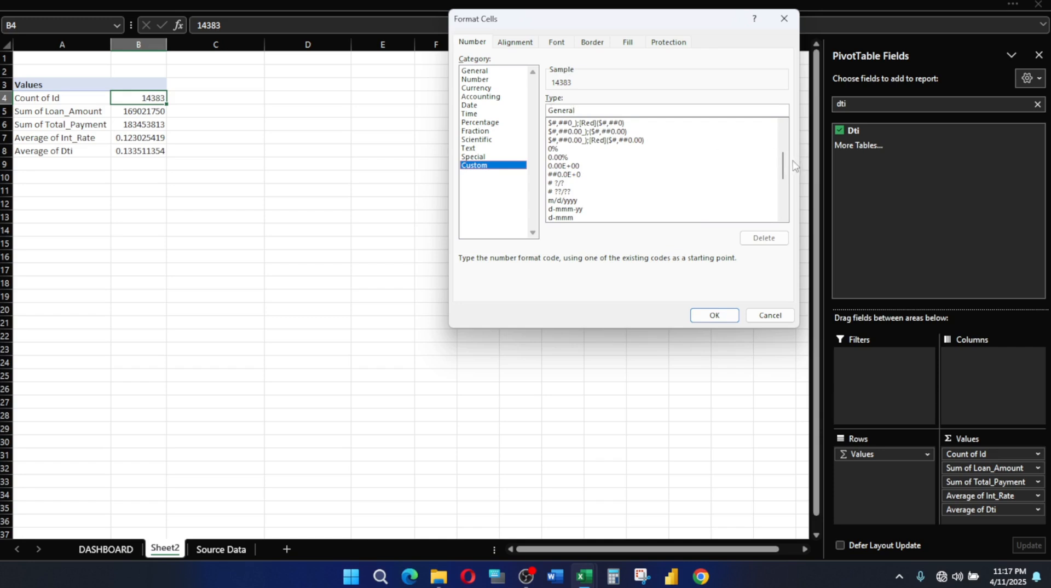
left_click_drag(784, 166, 799, 117)
left_click(564, 140)
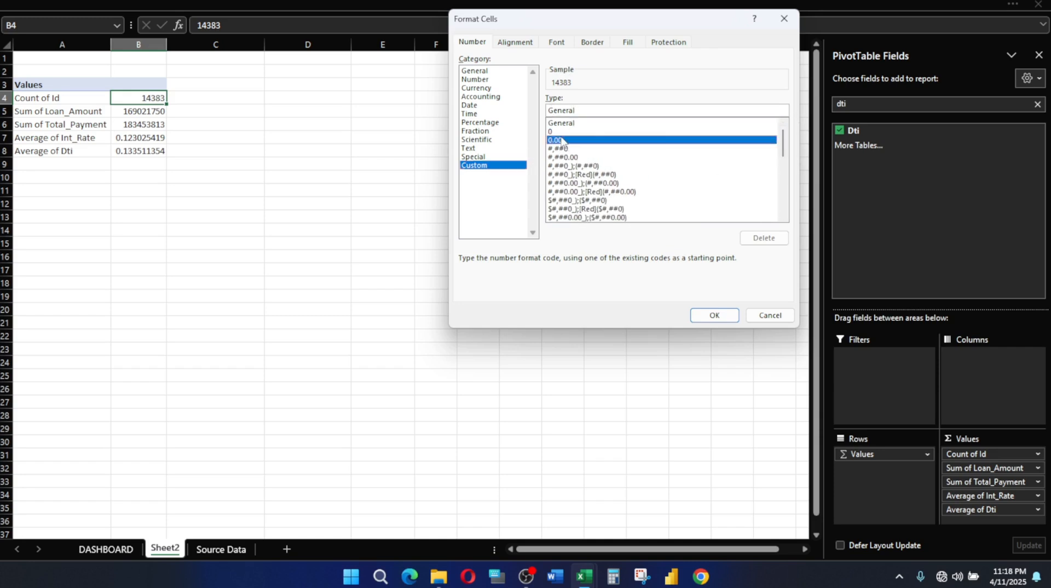
left_click(568, 111)
double_click(567, 110)
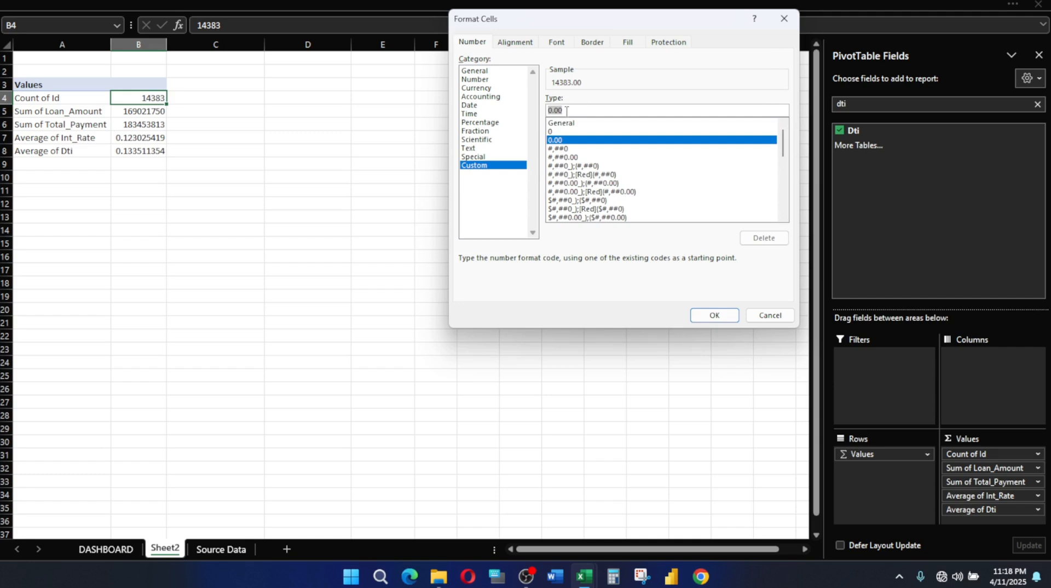
type("0")
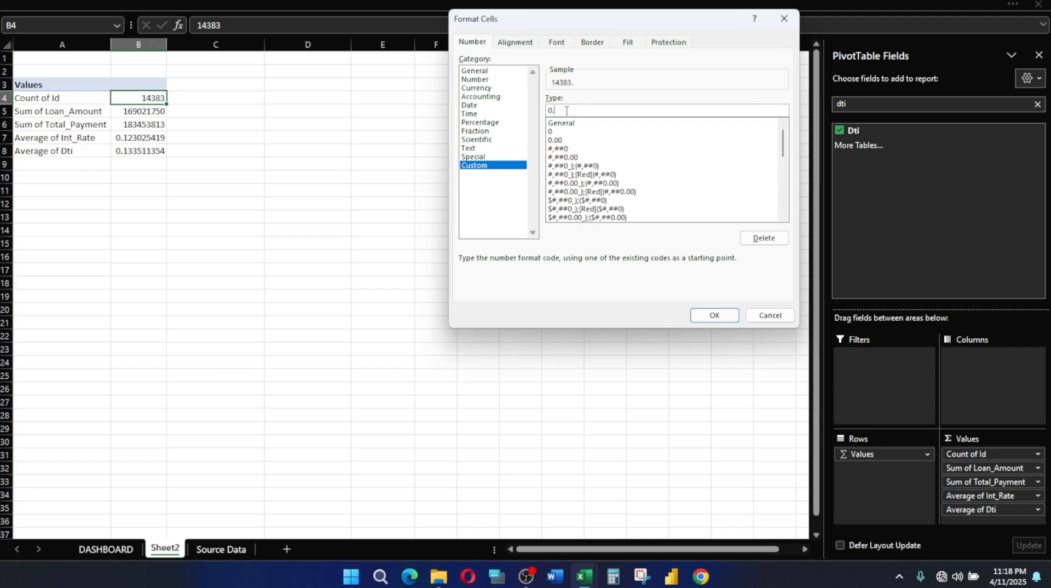
type(".0,\"k")
left_click(713, 317)
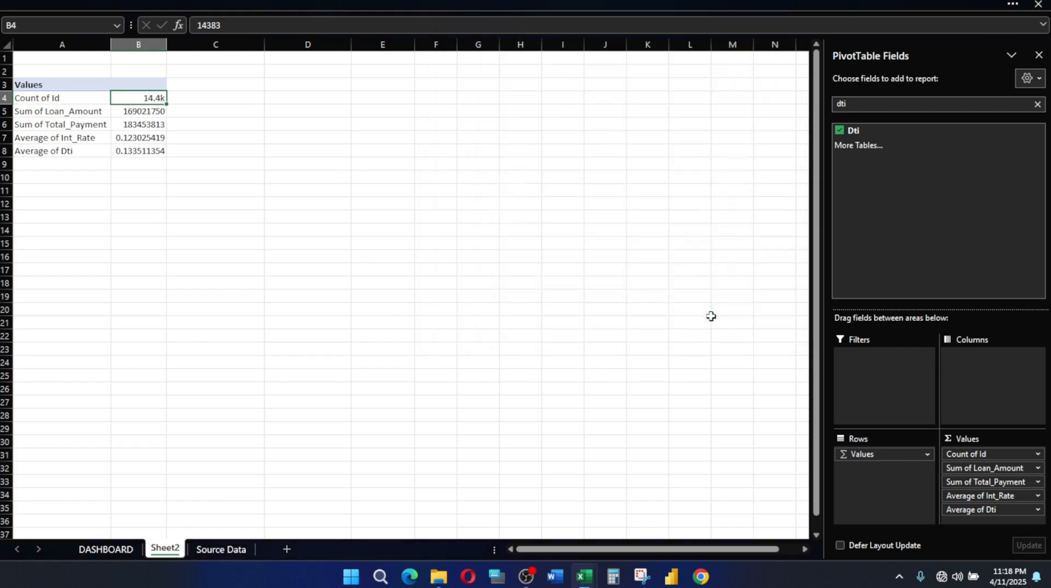
left_click(152, 111)
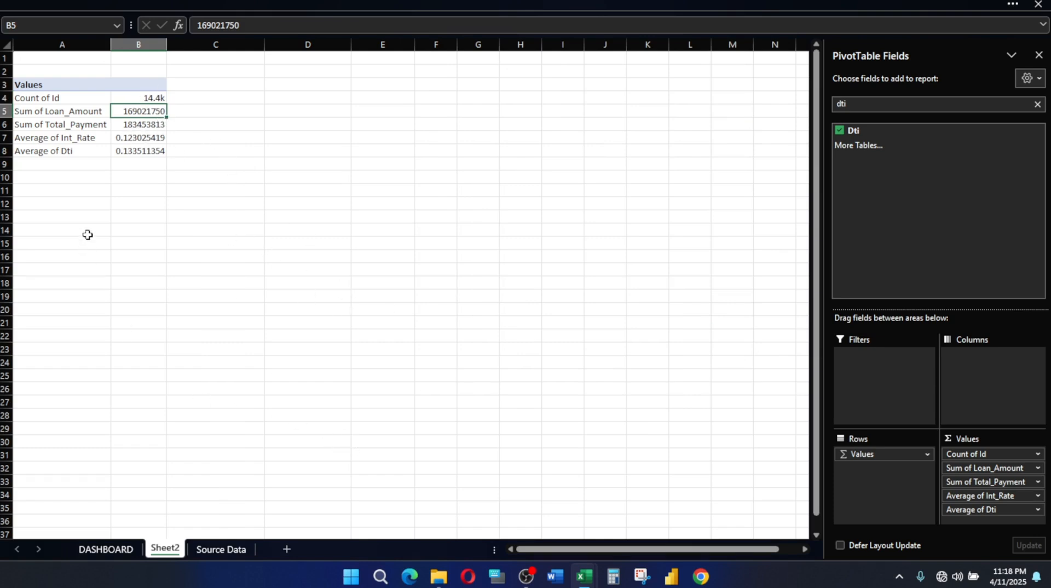
left_click(133, 190)
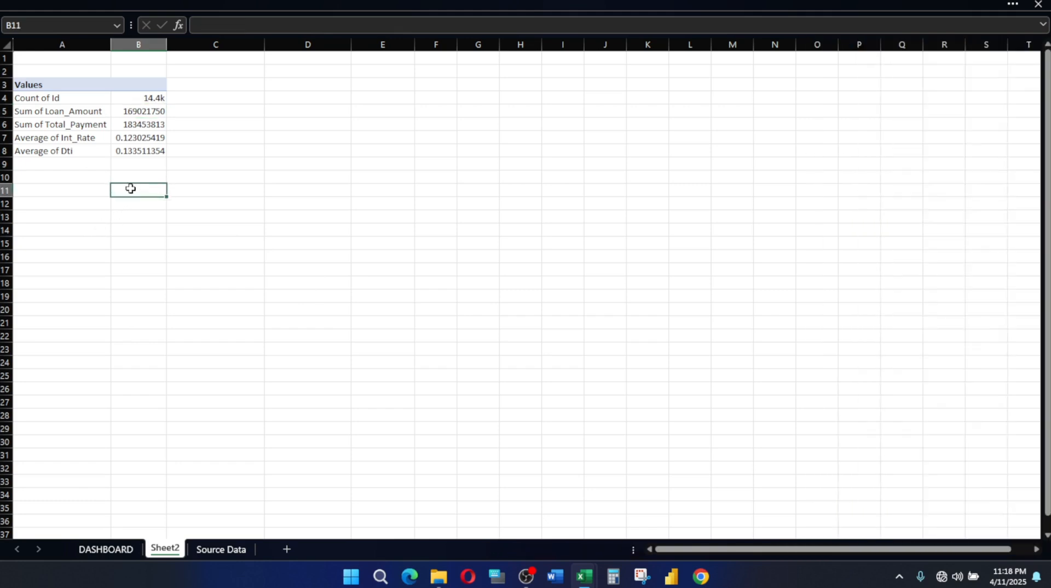
left_click(225, 550)
left_click(164, 549)
Format the average Int_Rate and Dti values as Percentage
left_click_drag(129, 138, 129, 150)
left_click(179, 4)
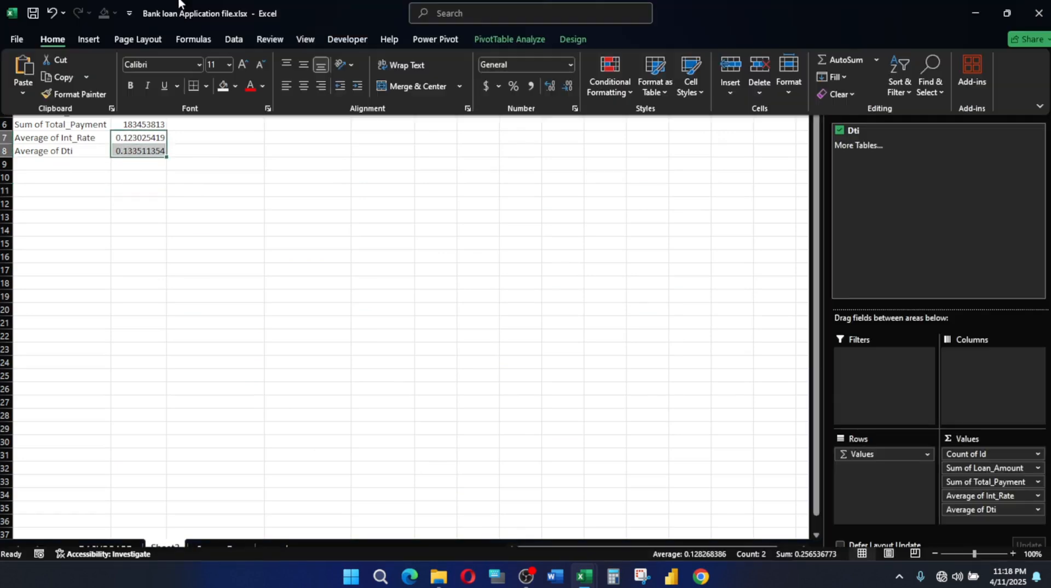
left_click(513, 86)
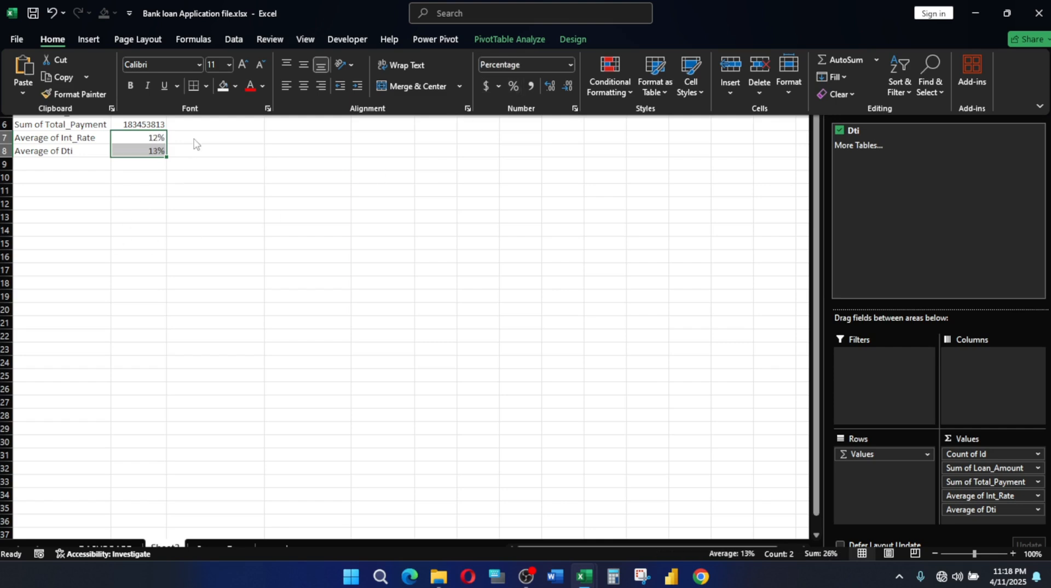
left_click(228, 164)
left_click(228, 164)
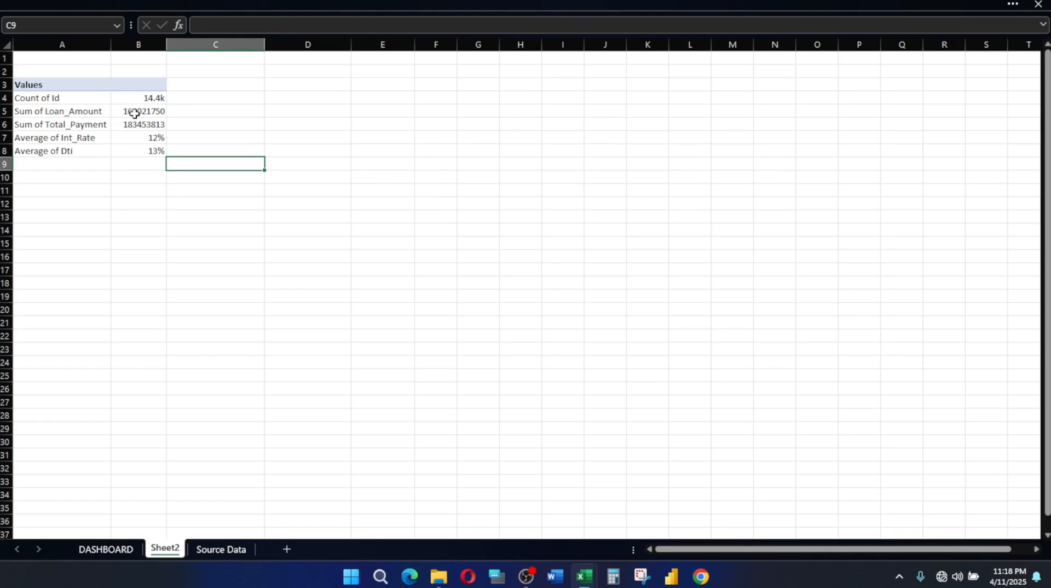
Check the reference loan amount format and apply the custom format _([$$-en-US]#.0,,"M"_) to the Loan_Amount and Total_Payment sums
mouse_move(584, 576)
left_click(623, 510)
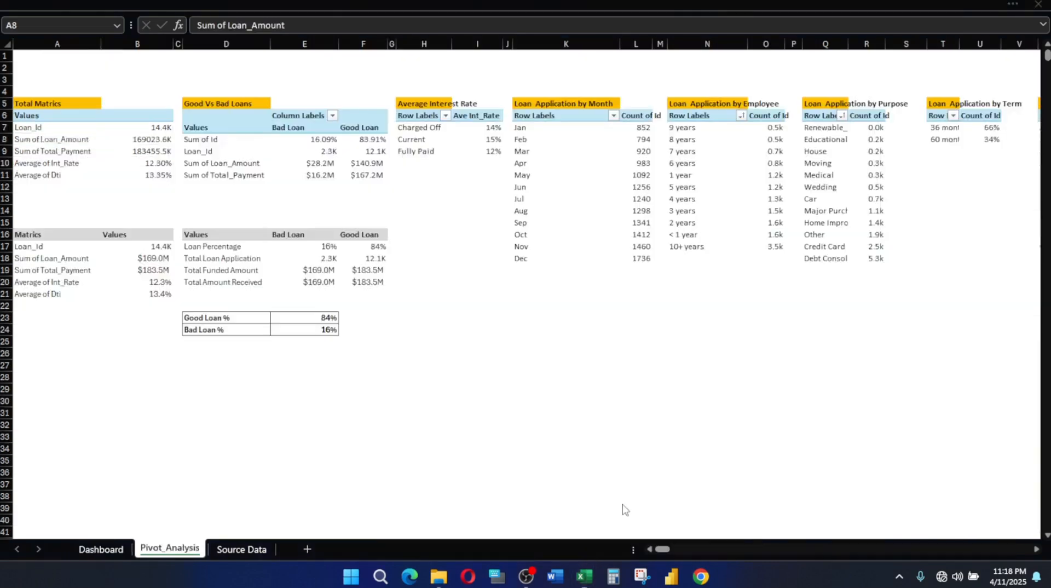
left_click(158, 258)
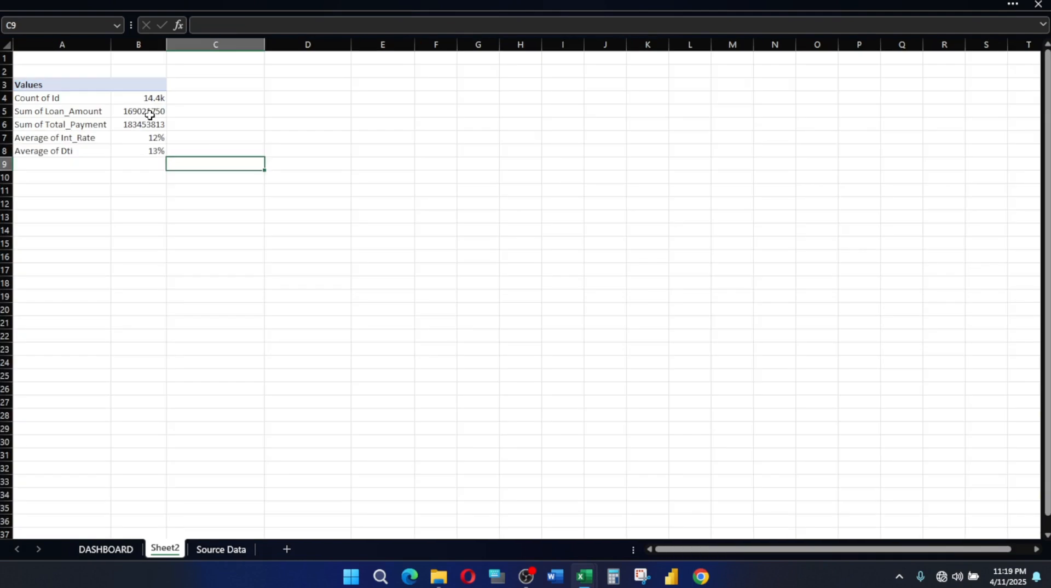
left_click_drag(150, 114, 151, 123)
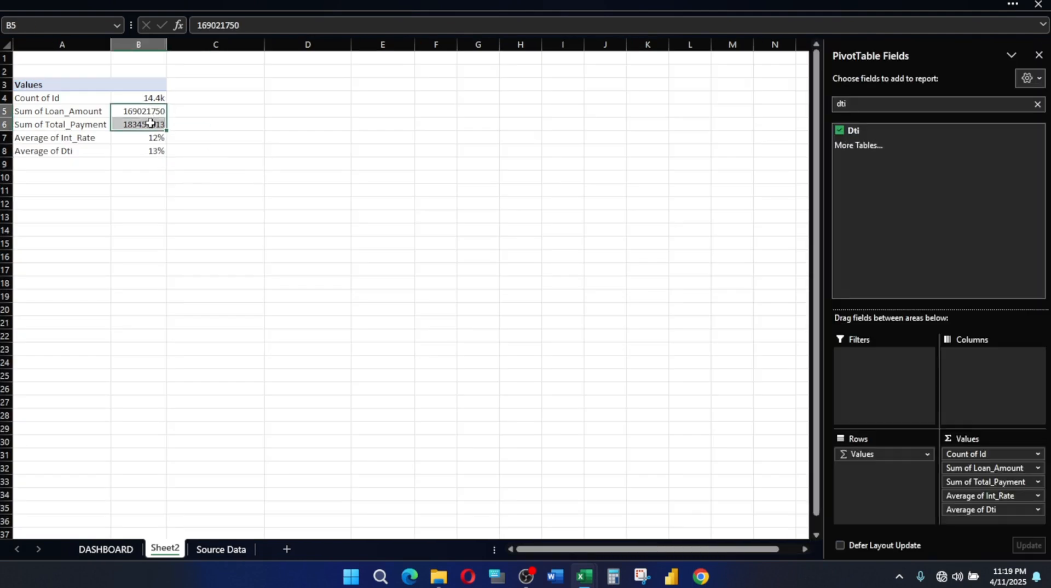
key("ctrl+1")
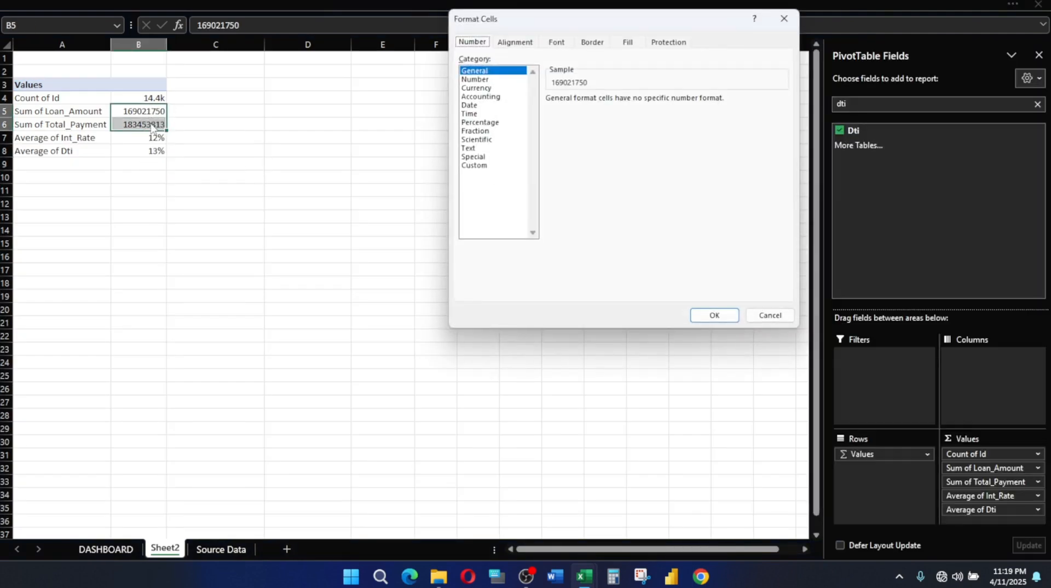
left_click(475, 165)
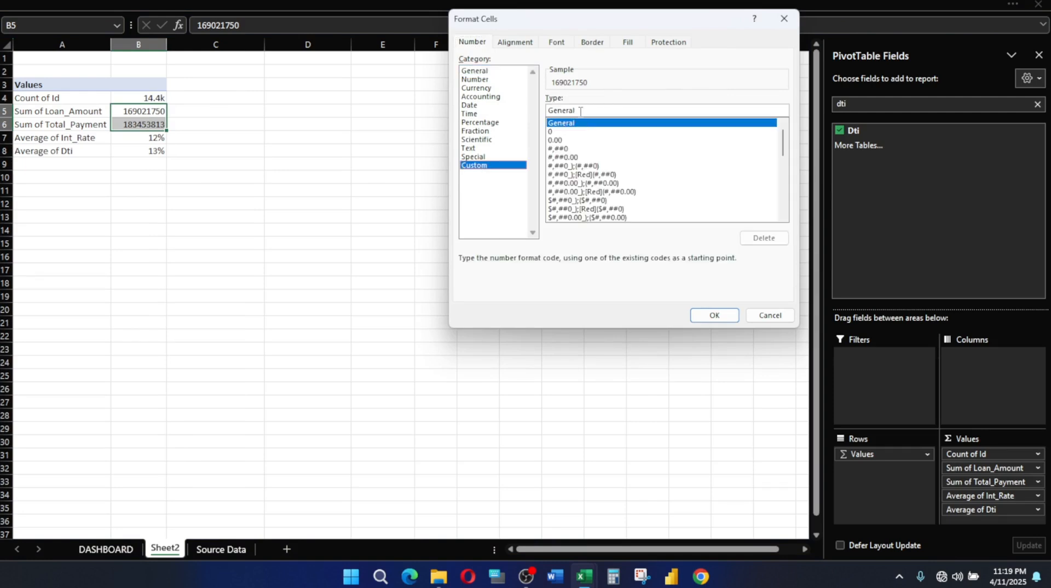
left_click(562, 141)
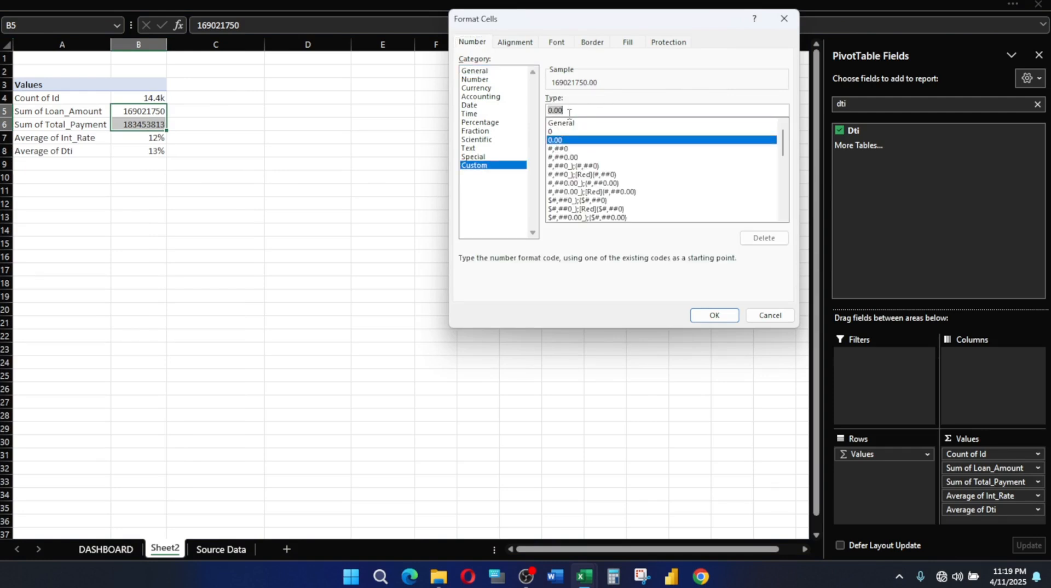
type("_([$$-en-US]#.0,,\"M\"_)")
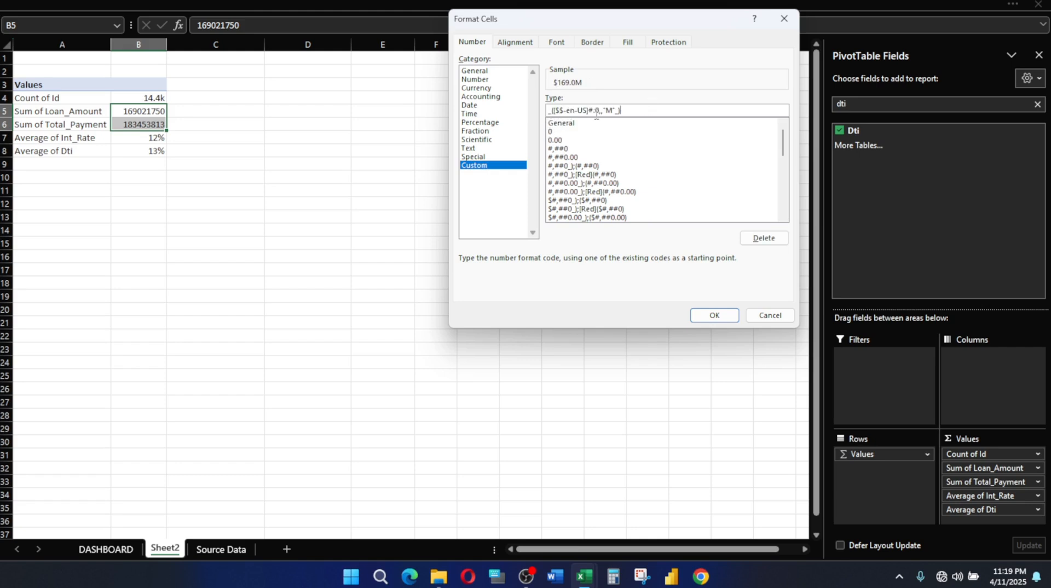
left_click_drag(583, 20, 516, 23)
left_click(646, 317)
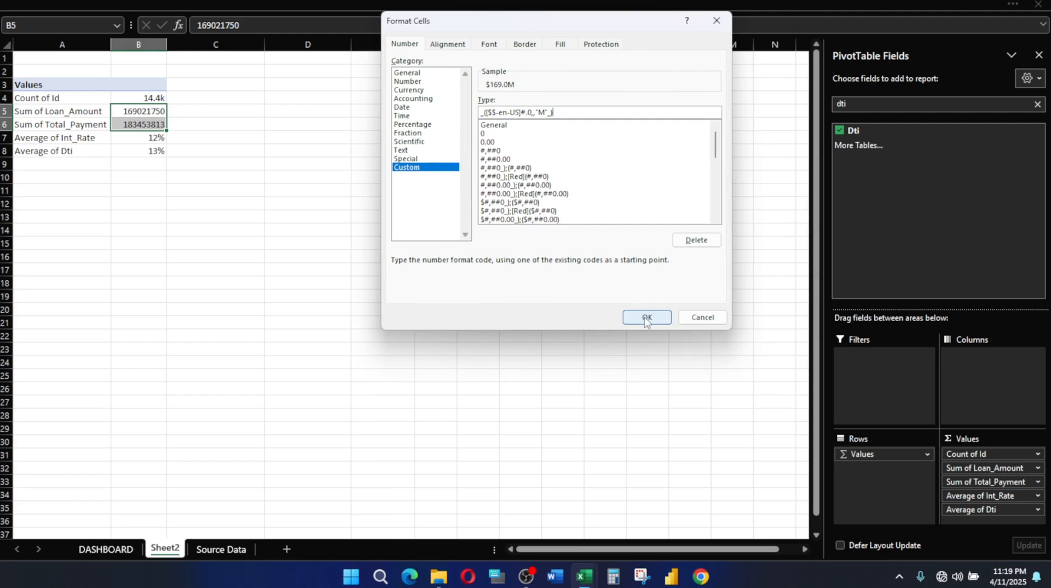
left_click(185, 190)
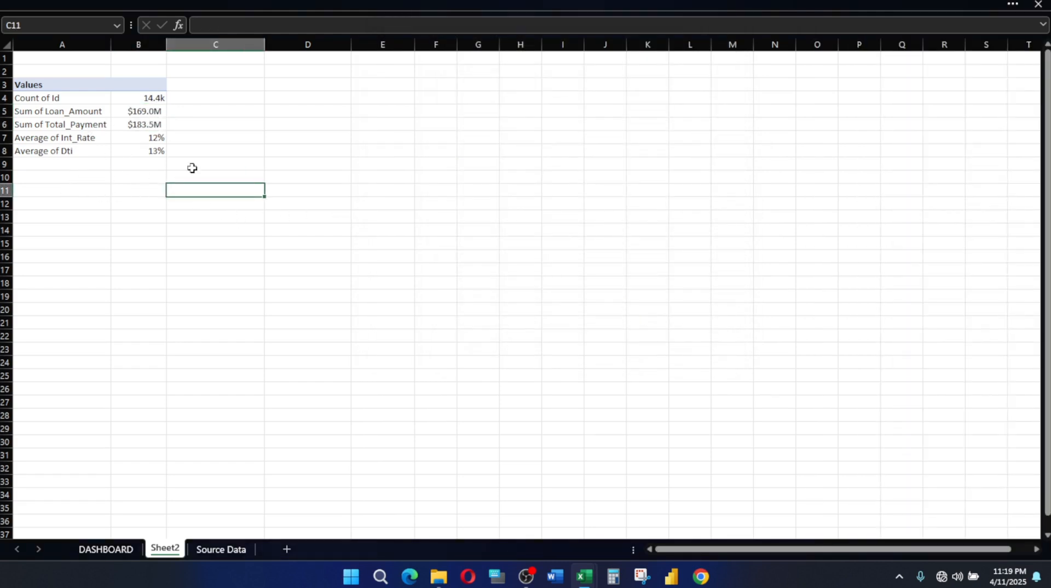
Enter the heading TOTAL KPI in cell A1 above the PivotTable, make it bold and give it the standard Orange fill
left_click(121, 175)
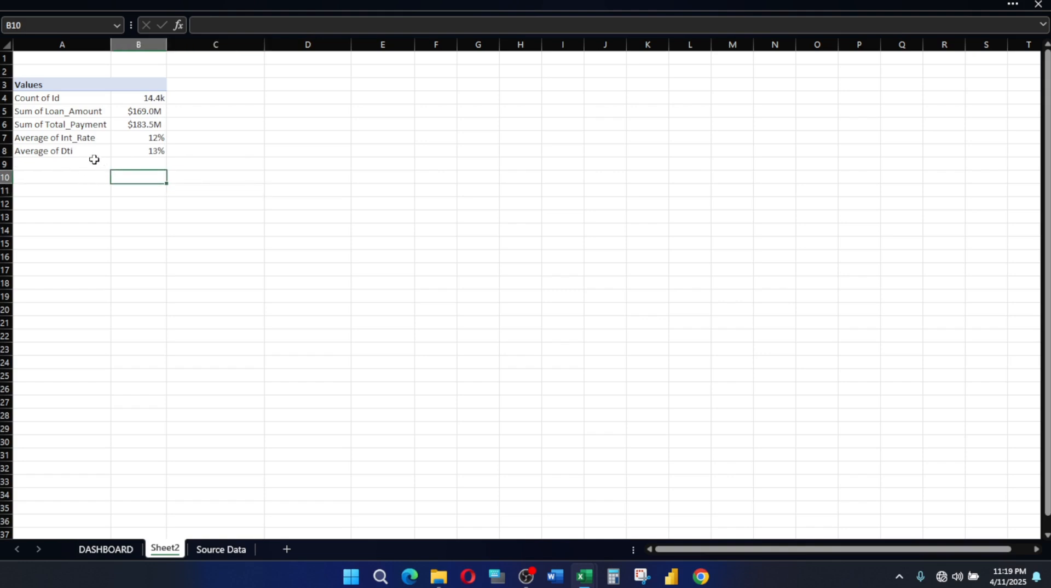
left_click(52, 63)
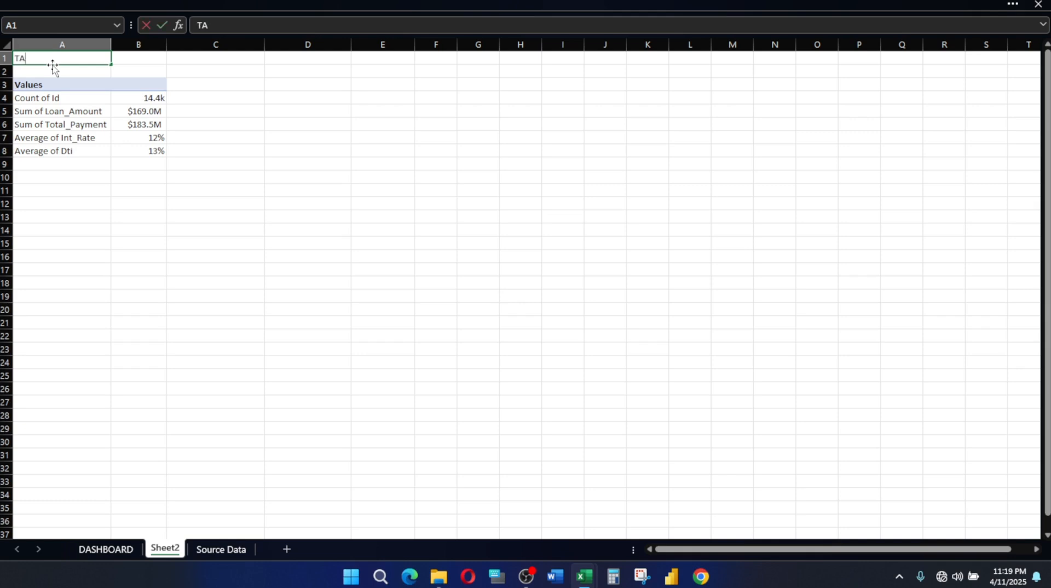
type("Me")
left_click(282, 5)
left_click(236, 86)
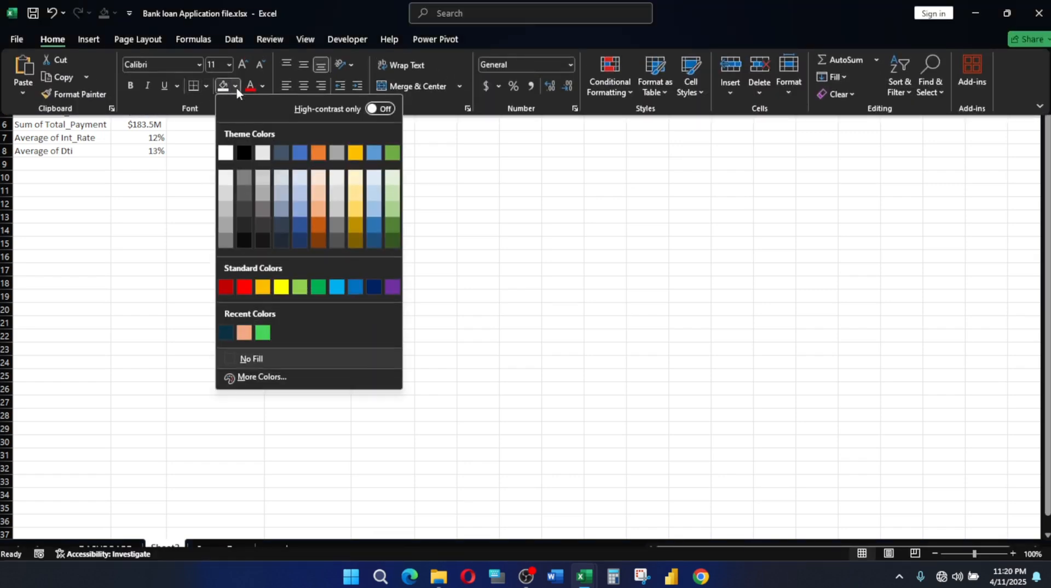
left_click(261, 288)
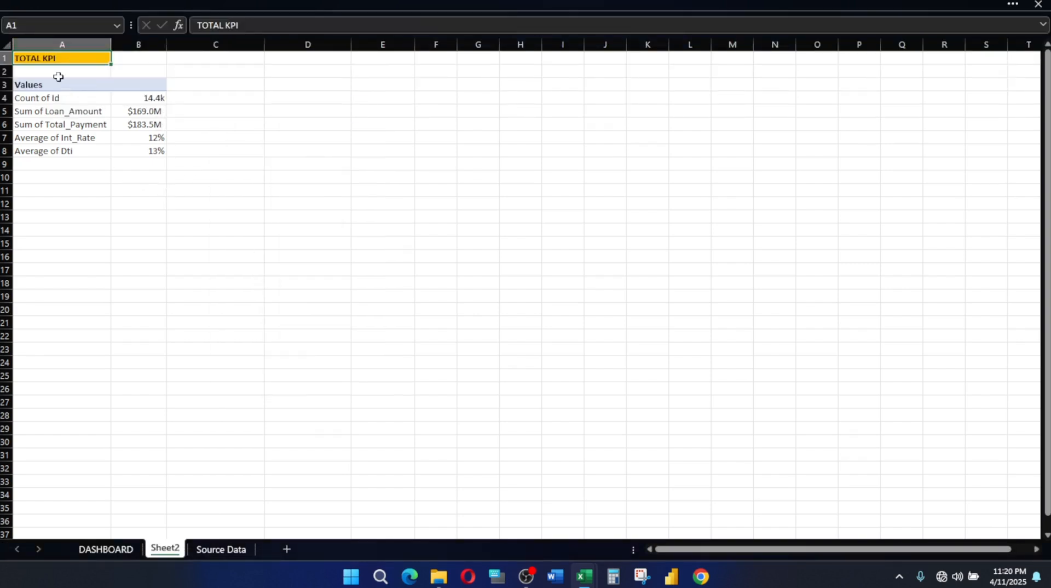
left_click(115, 165)
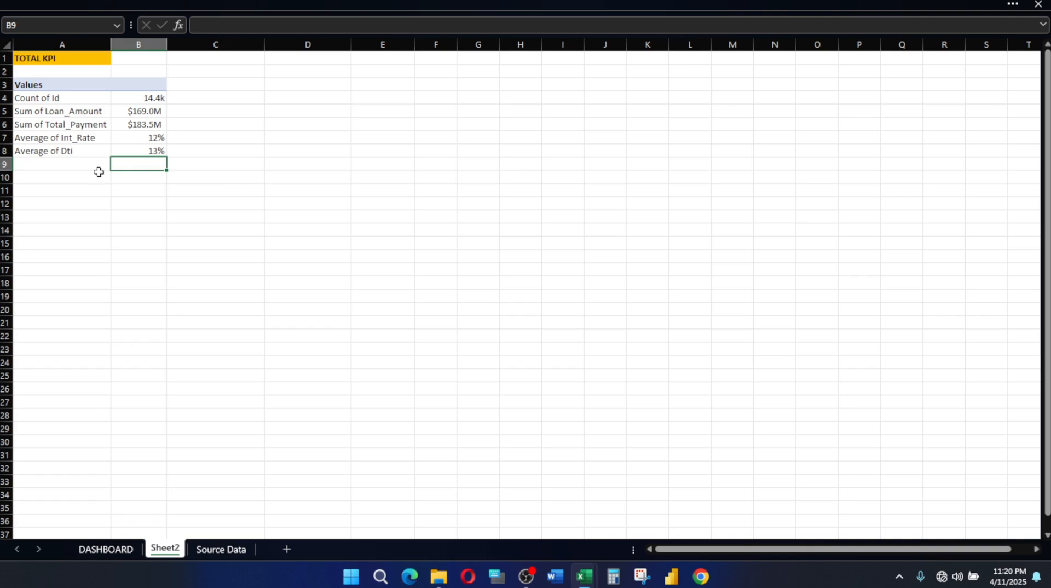
Switch to the Bank Loan Applications Data workbook to examine the Matrics summary in A16:B21 of Pivot_Analysis, and return to the Bank loan Application file
left_click(65, 202)
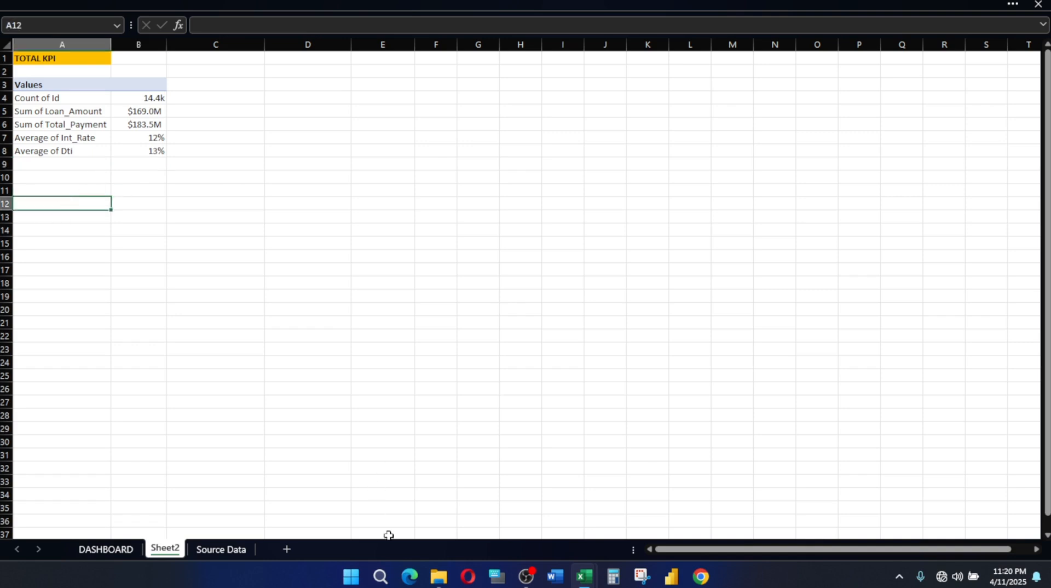
mouse_move(582, 585)
mouse_move(644, 516)
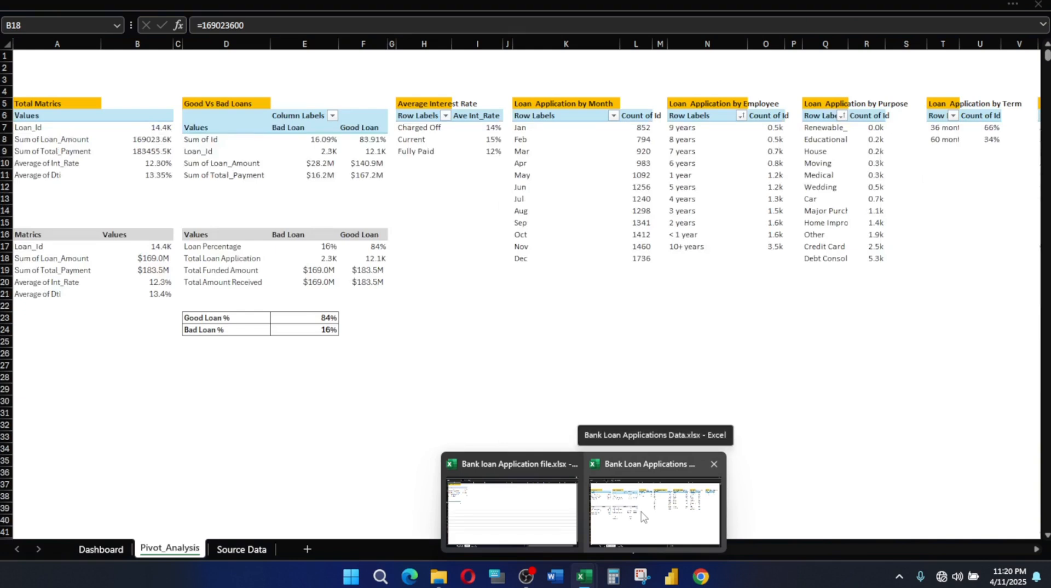
left_click(643, 516)
left_click_drag(33, 234, 118, 295)
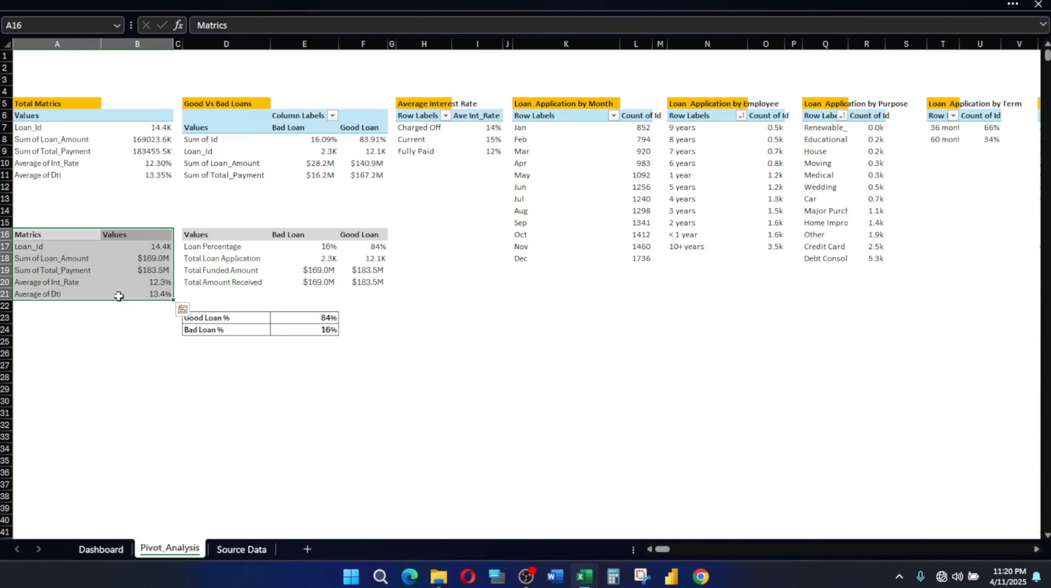
left_click(636, 401)
mouse_move(594, 579)
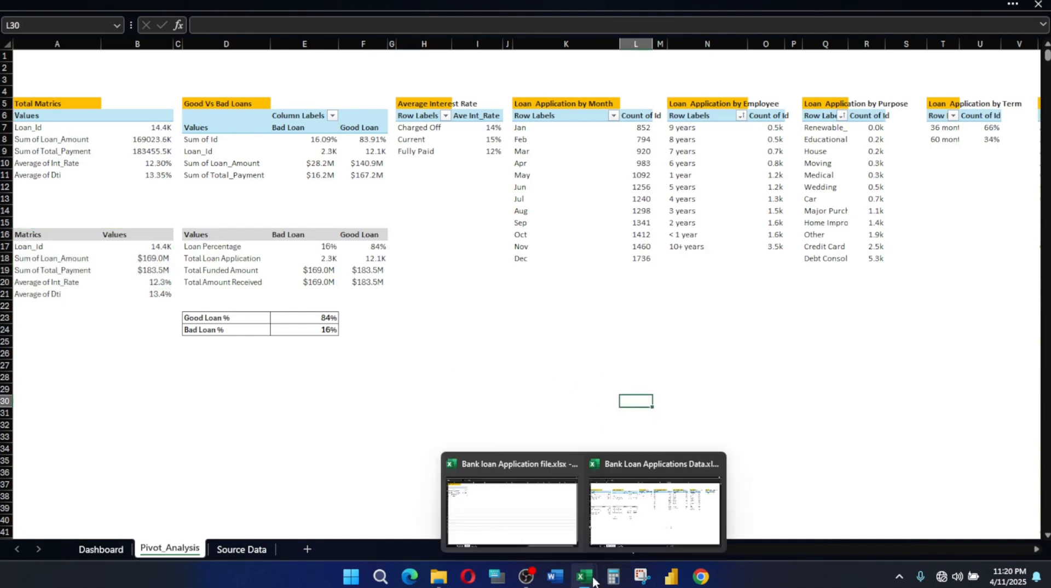
left_click(479, 500)
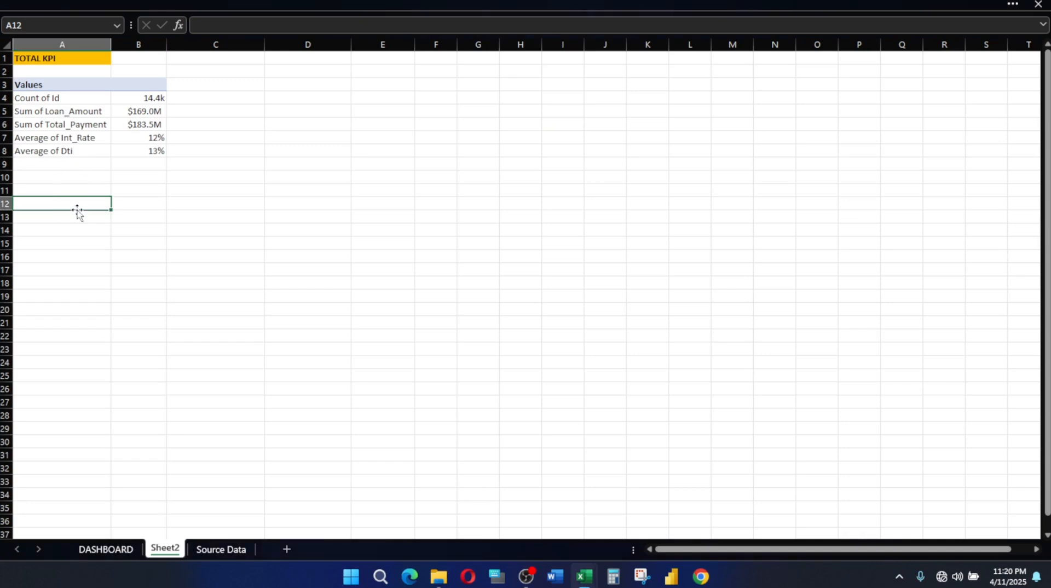
Link cell A12 to the PivotTable header with =A3 and fill the formula down to A17 to bring in the metric labels
type("=")
left_click(28, 85)
key("Return")
left_click(41, 203)
left_click_drag(109, 211, 111, 284)
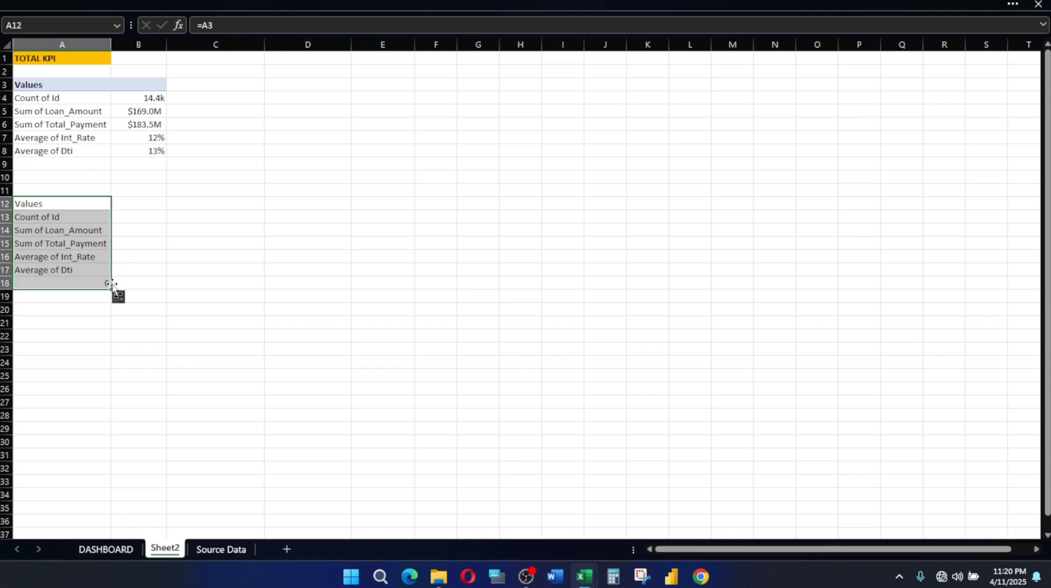
left_click(106, 283)
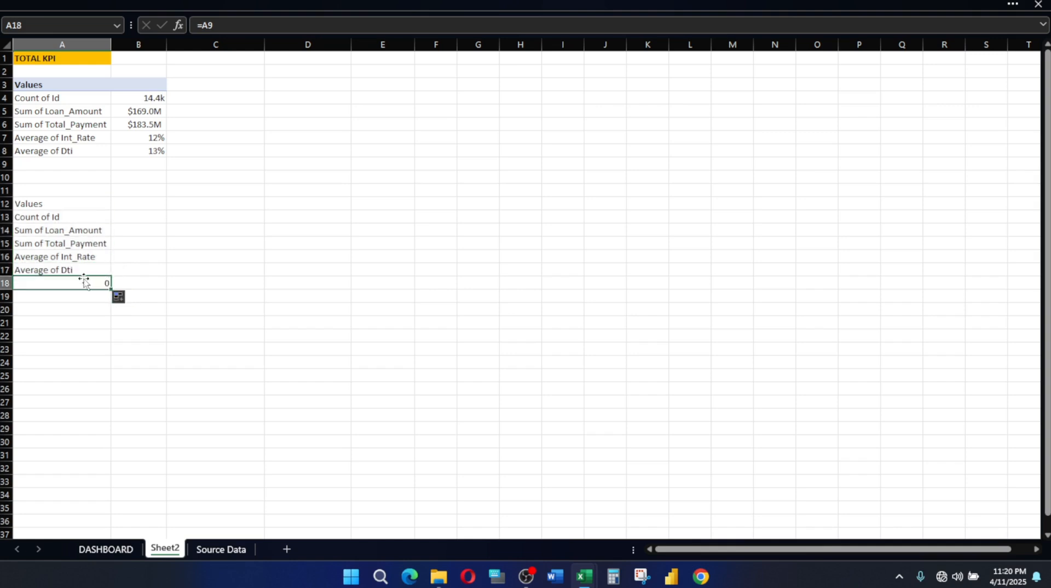
key("ctrl+z")
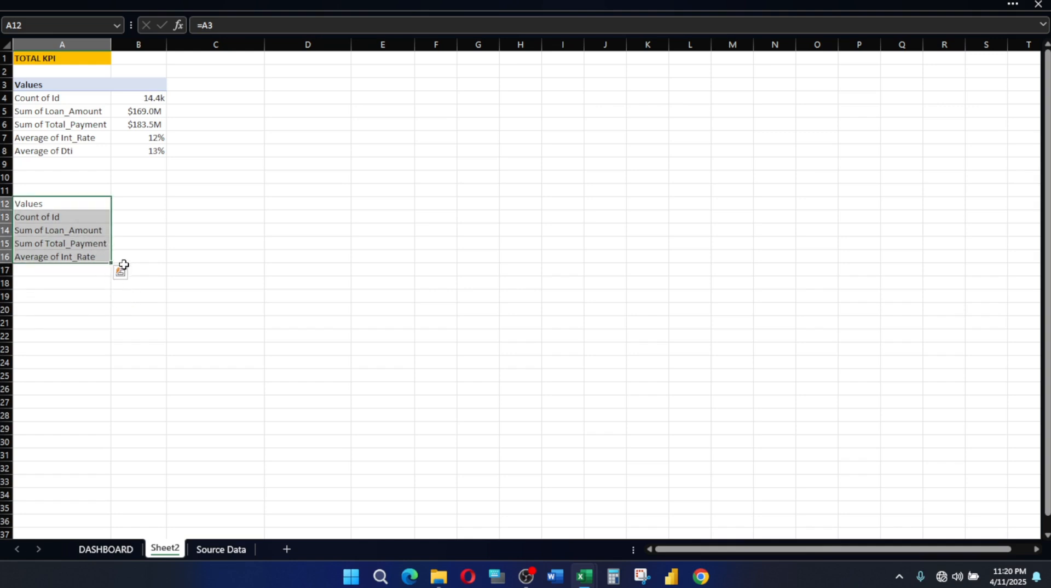
left_click_drag(111, 266, 112, 272)
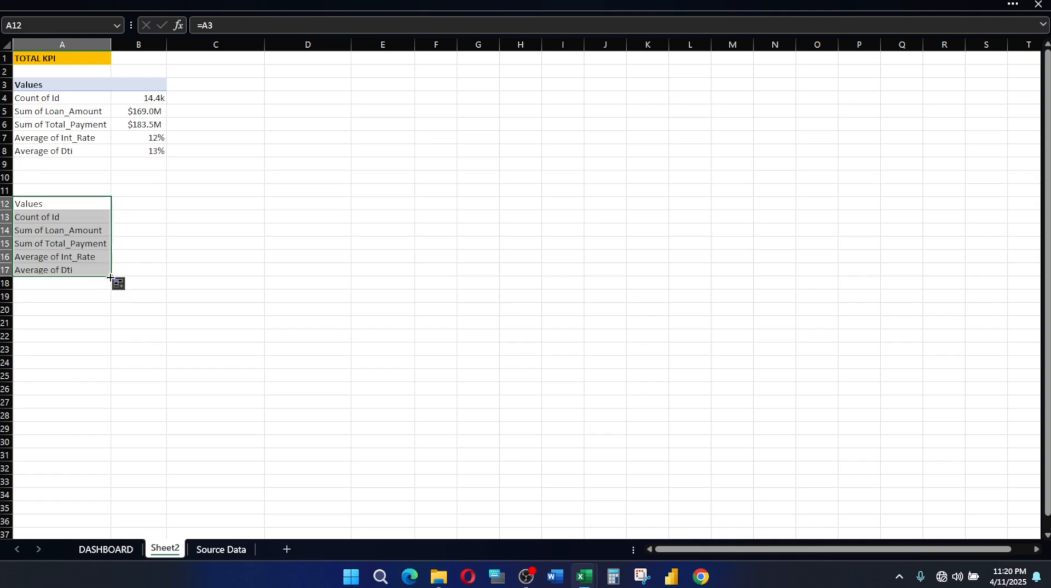
Extend the label formulas in A13:A17 across to B13:B17 to link the PivotTable's KPI values
left_click(140, 220)
left_click_drag(45, 202, 47, 258)
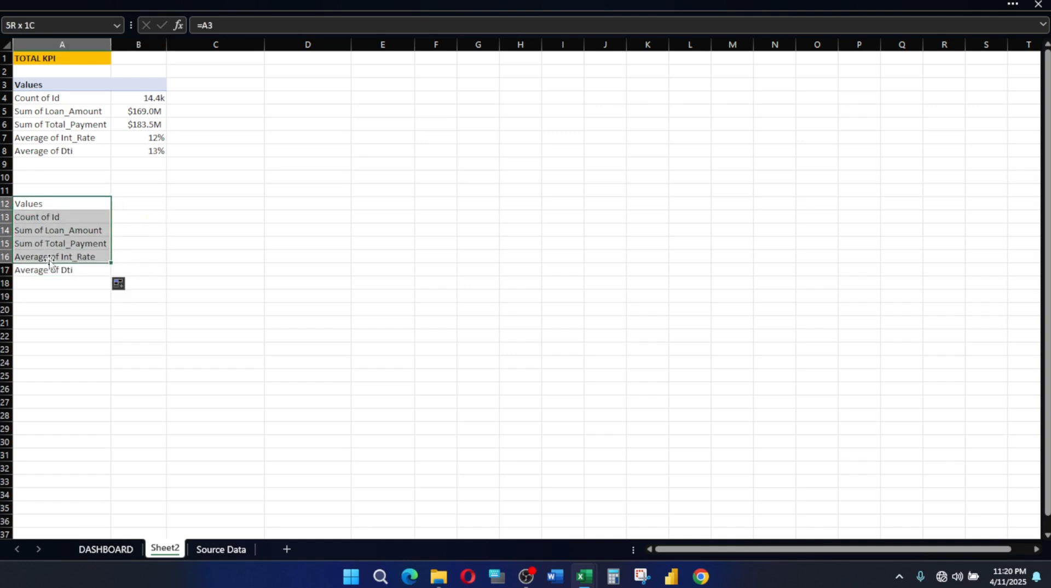
left_click(30, 241)
left_click_drag(29, 221, 38, 270)
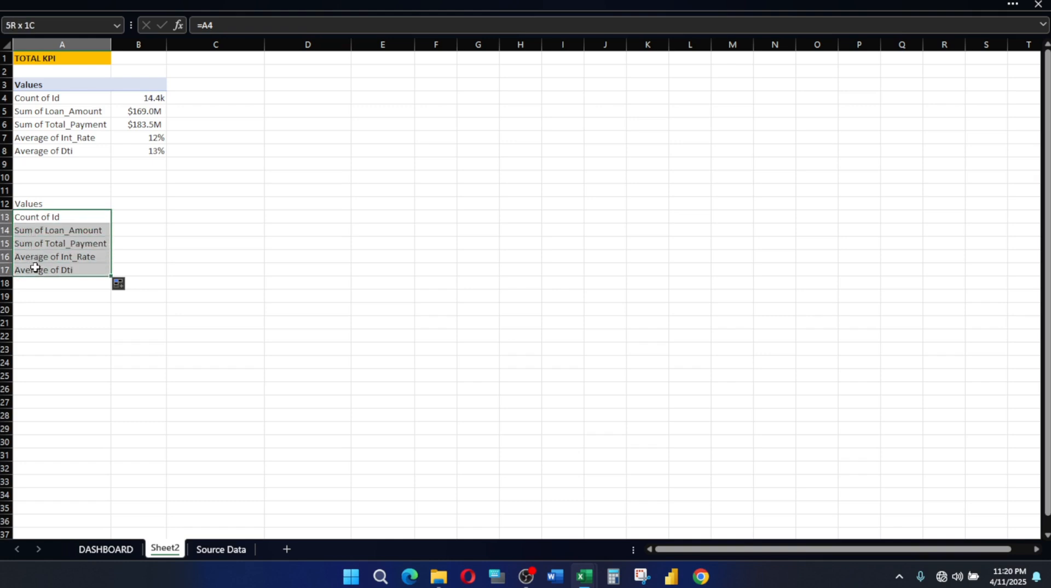
left_click_drag(111, 278, 162, 275)
left_click(89, 242)
left_click_drag(162, 220, 155, 267)
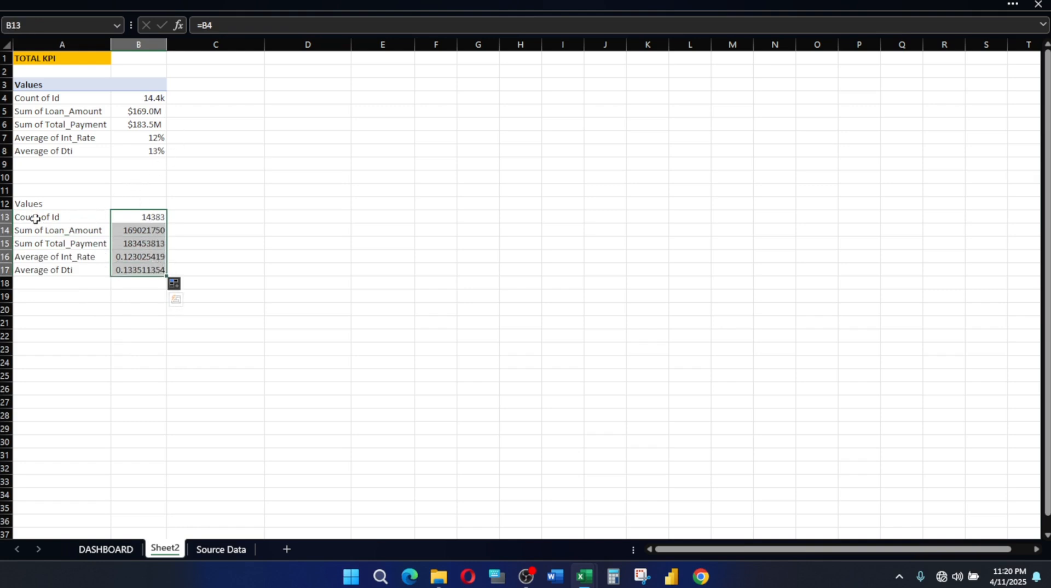
Make the linked table's header row A12:B12 bold with an Orange fill and replace the text in A12 with TOTAL KPI
left_click_drag(31, 205, 150, 205)
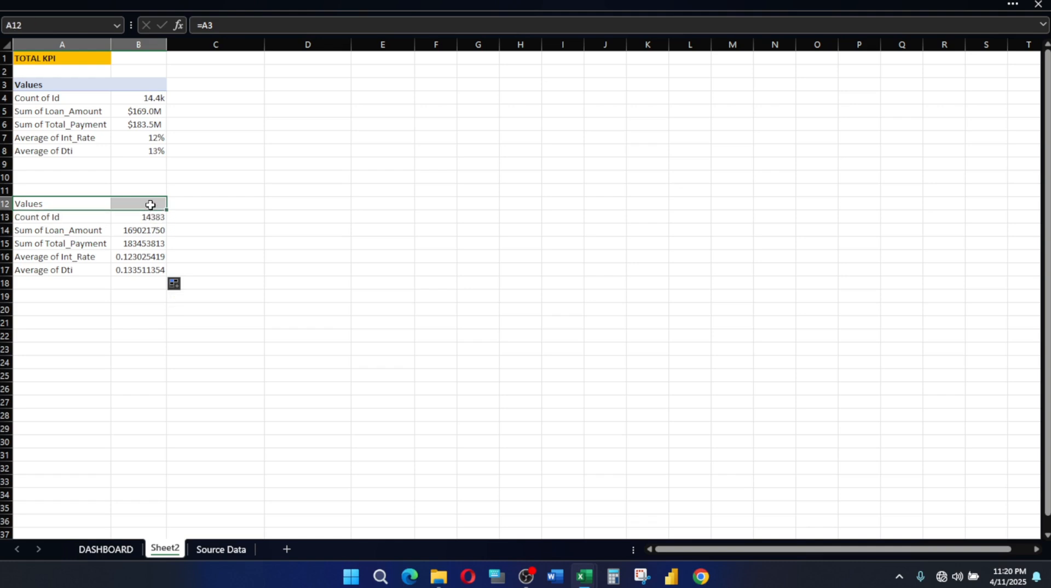
key("ctrl+b")
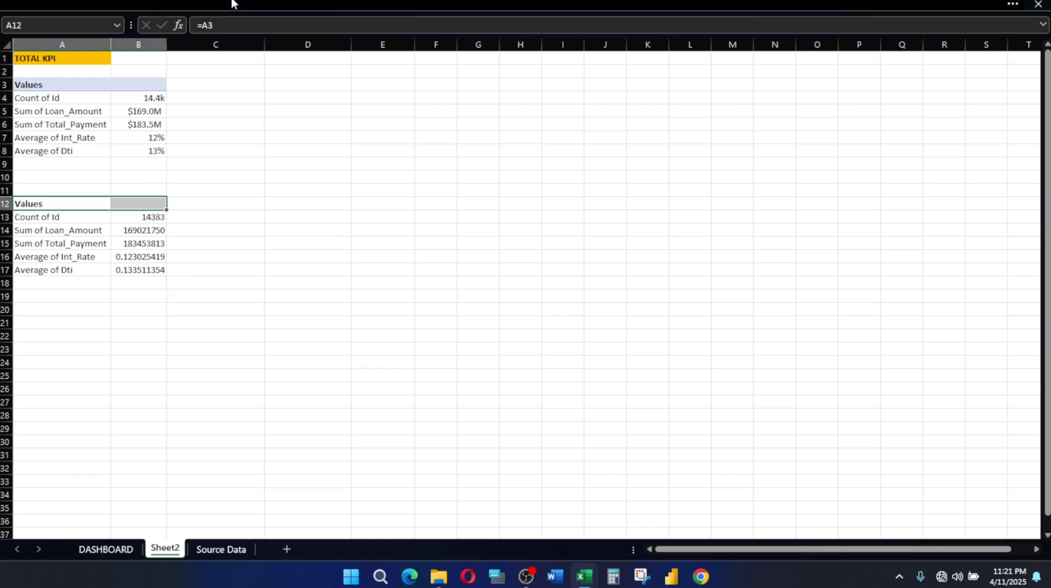
left_click(104, 2)
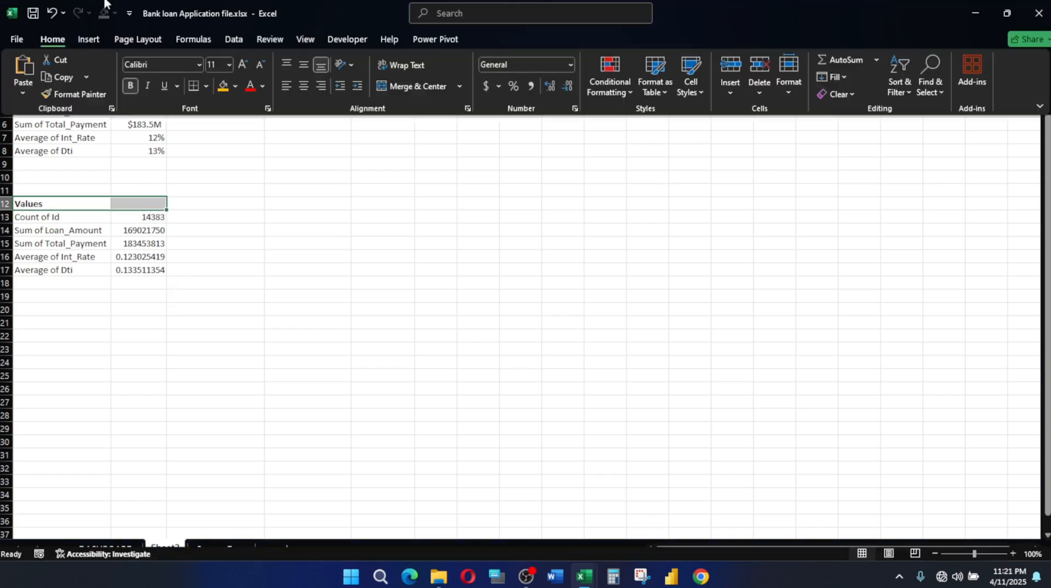
left_click(227, 85)
left_click(30, 204)
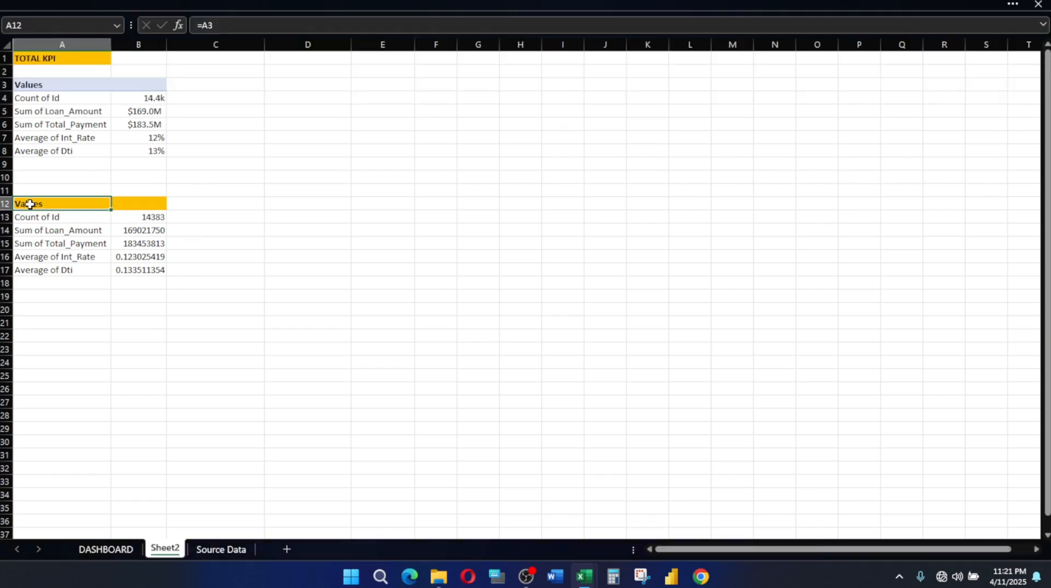
type("TOTAL KPI")
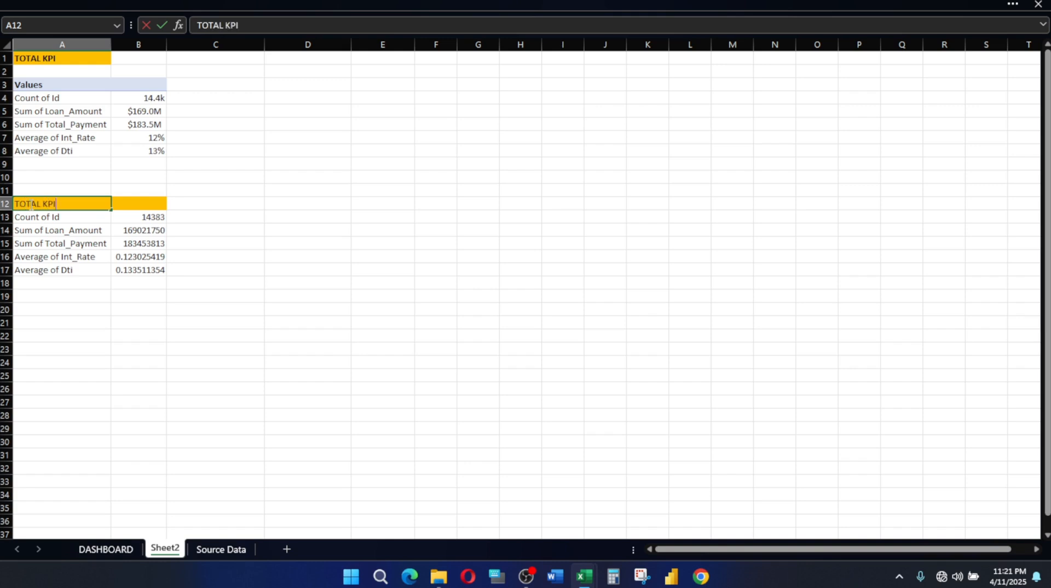
key("Return")
Apply the custom number format 0.0,"k" to the linked Count of Id value in B13
left_click(156, 219)
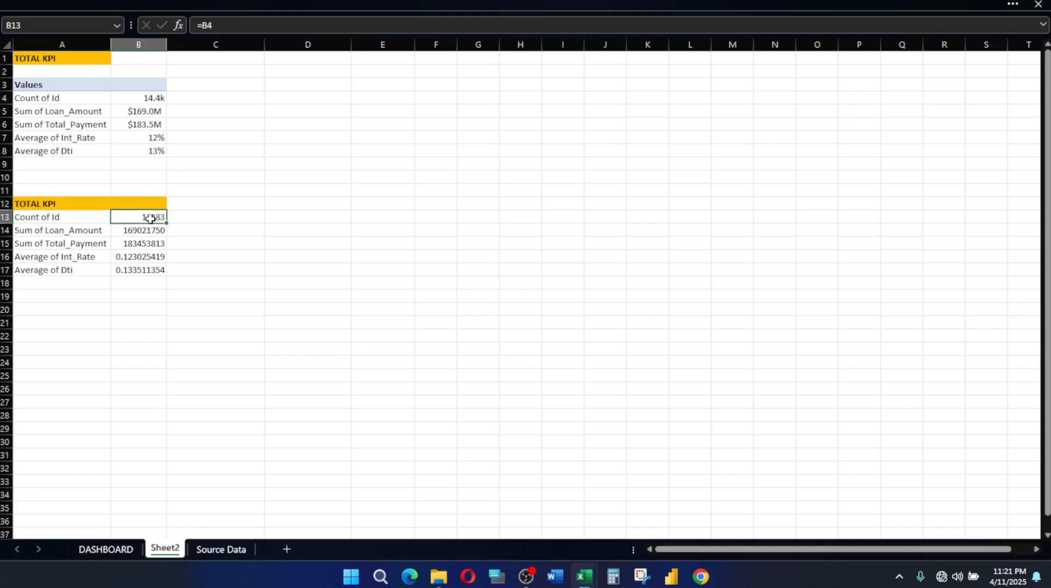
key("ctrl+1")
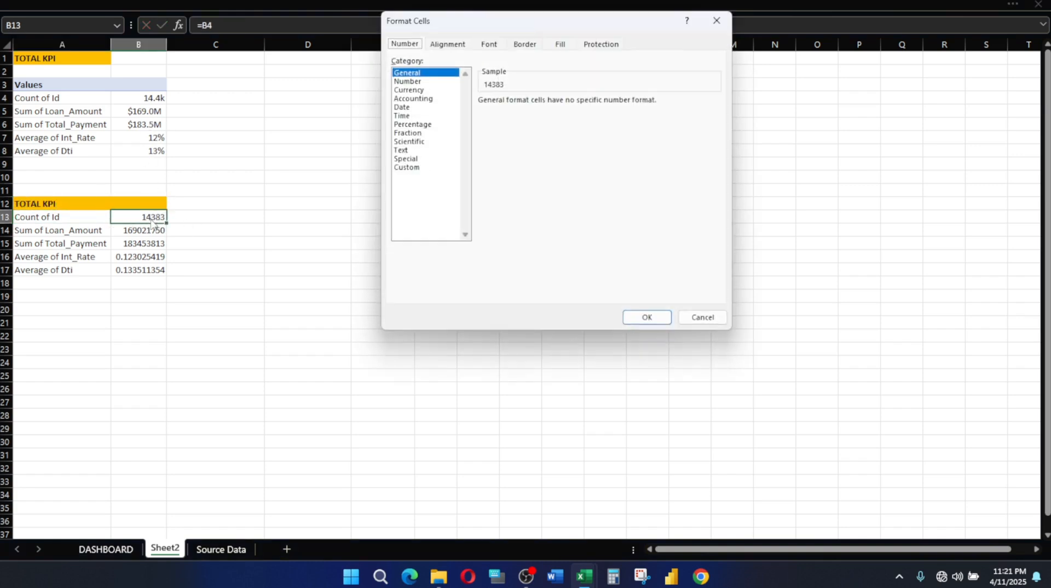
left_click(417, 168)
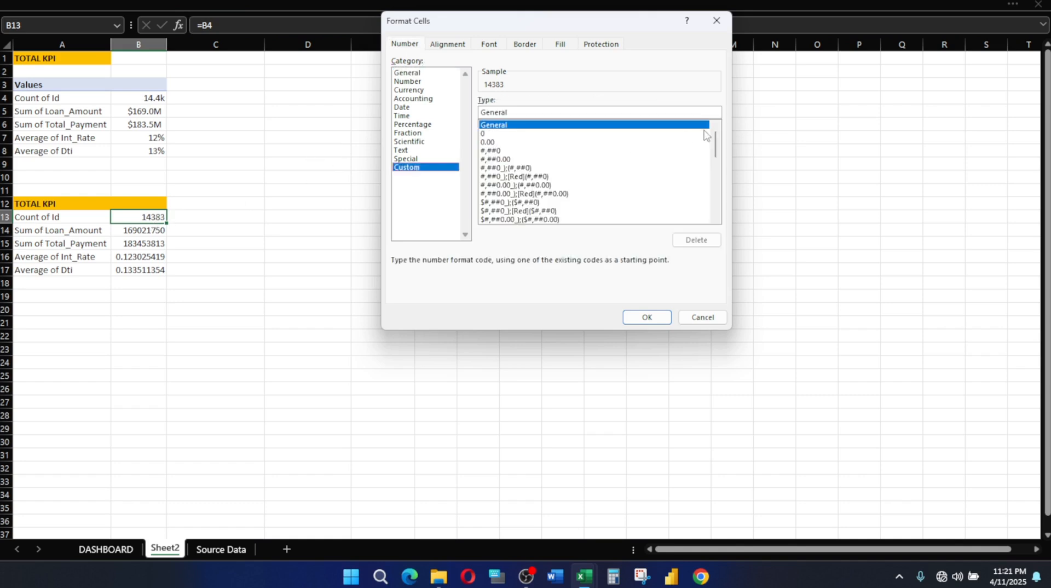
left_click_drag(716, 144, 717, 227)
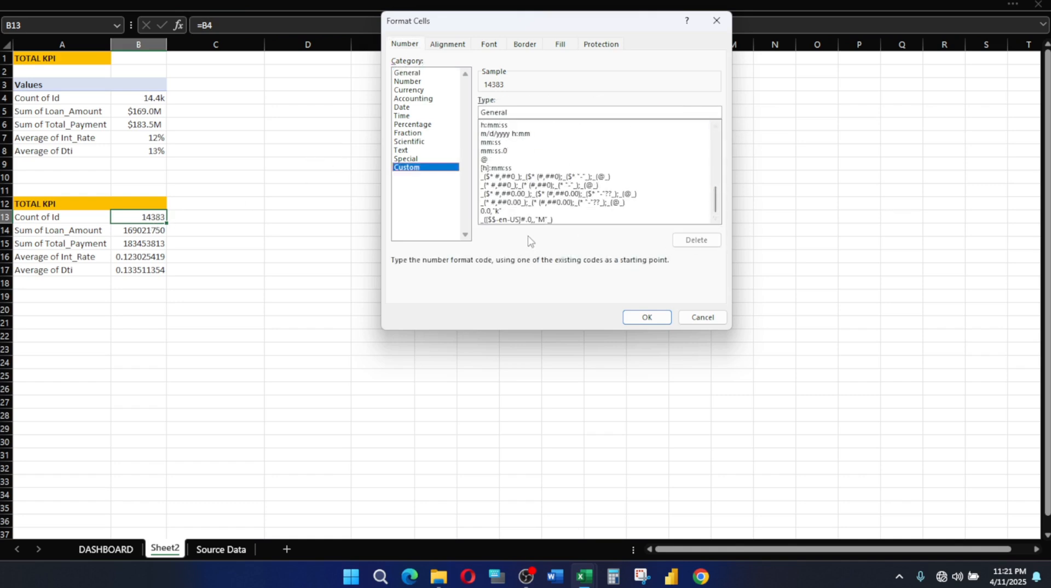
left_click(496, 211)
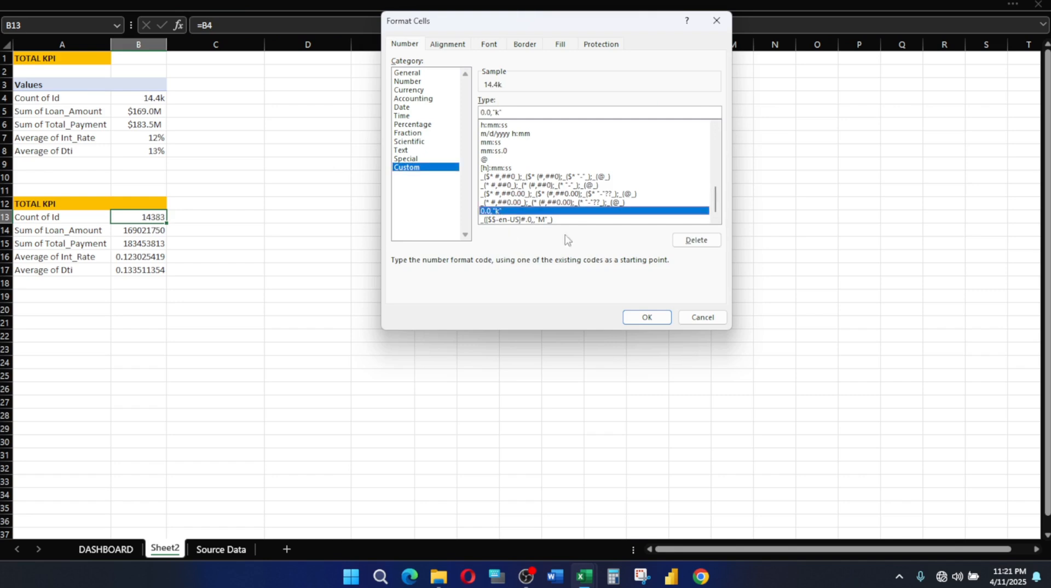
left_click(647, 316)
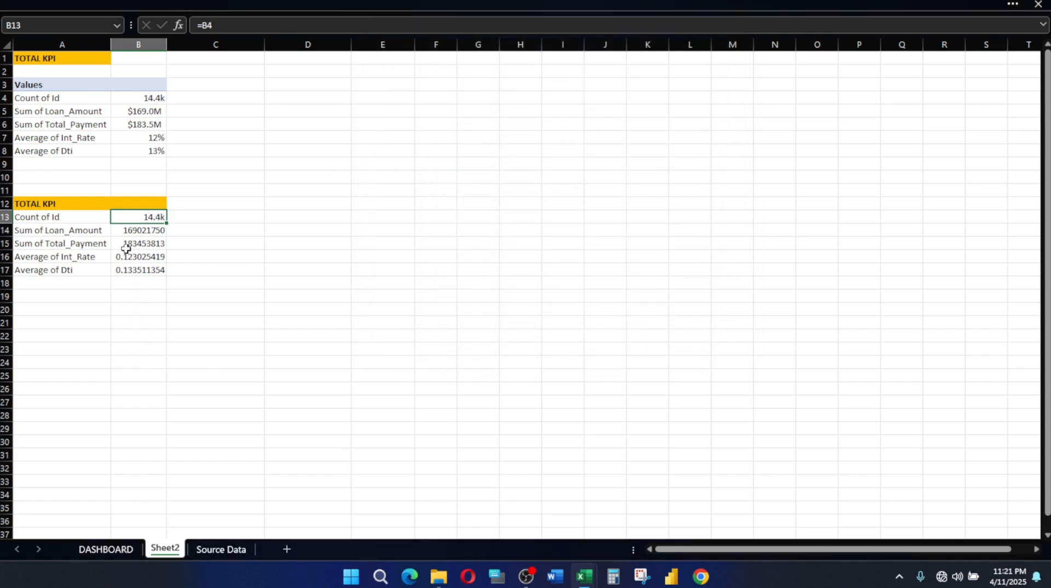
Format the linked average Int_Rate and Dti values in B16:B17 as Percentage
left_click_drag(126, 255, 124, 270)
left_click(329, 5)
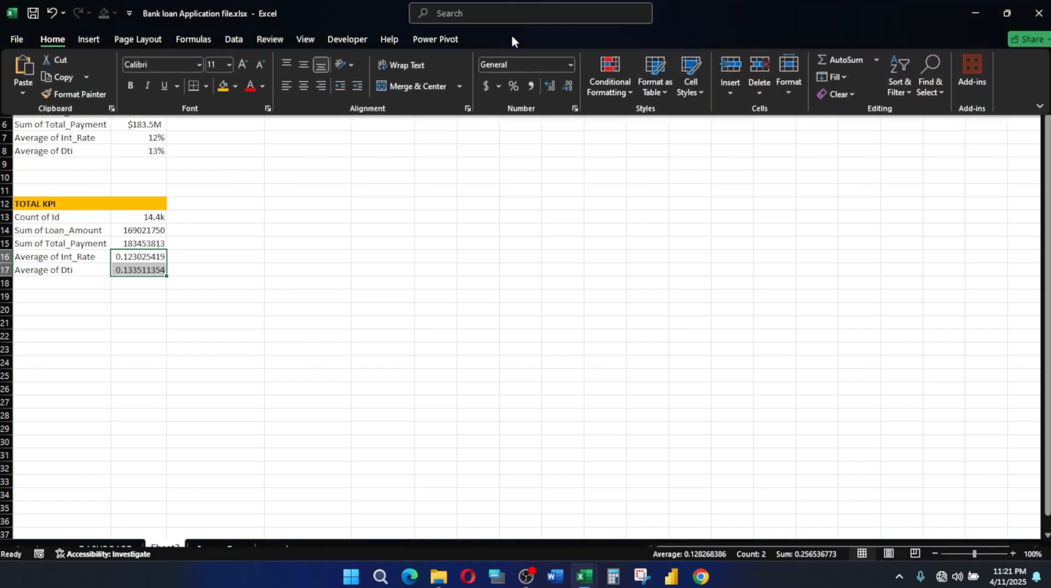
left_click(514, 86)
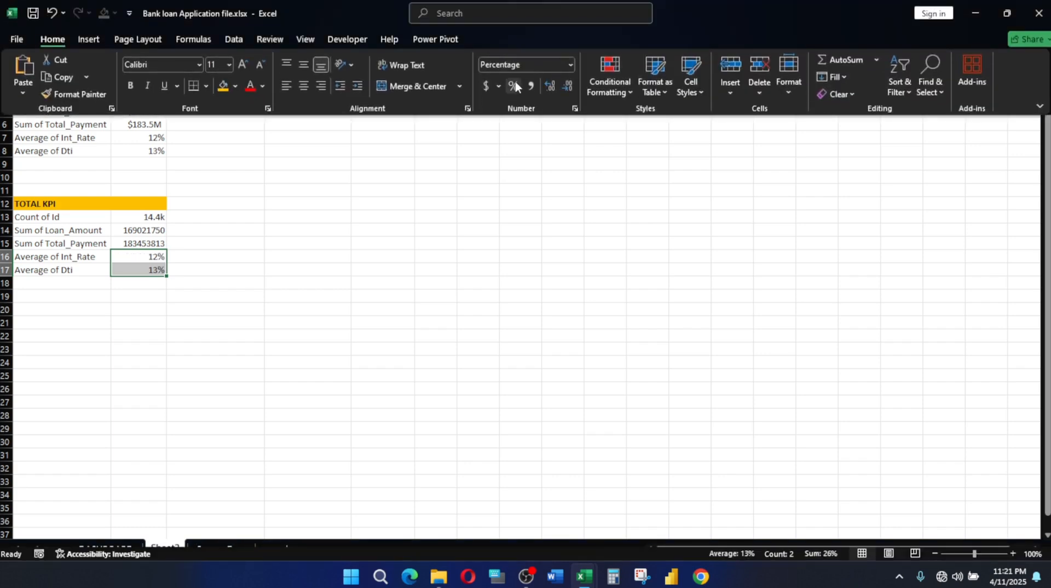
Apply the custom number format _([$$-en-US]#.0,,"M"_) to the linked Loan_Amount and Total_Payment sums in B14:B15
left_click_drag(135, 230, 135, 241)
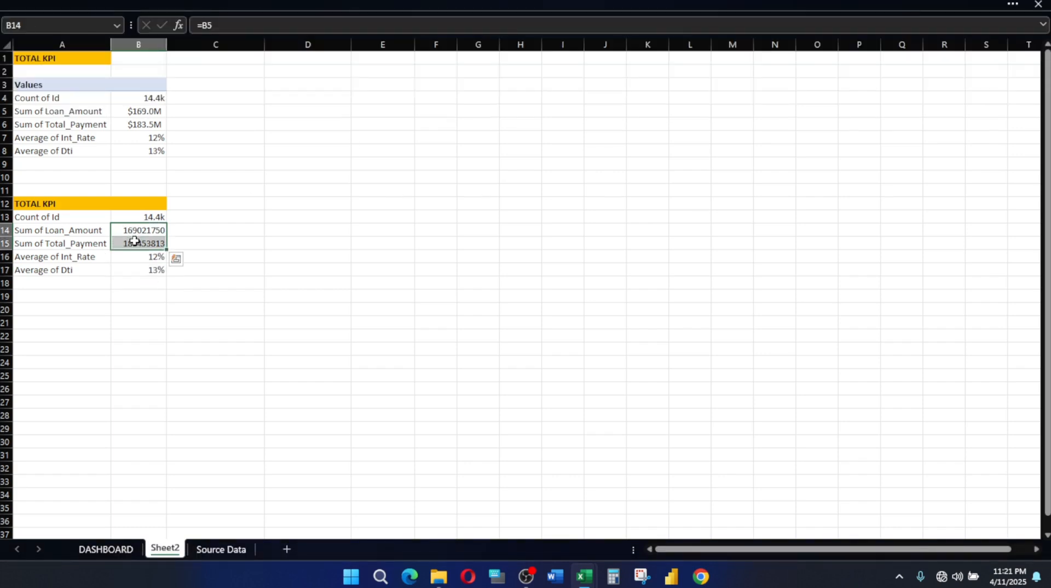
key("ctrl+1")
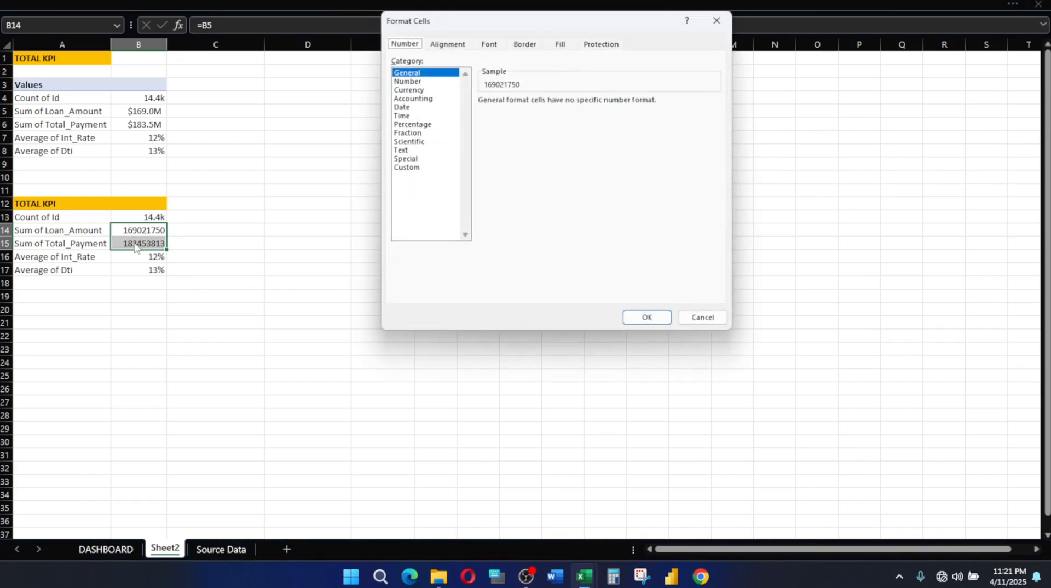
left_click(410, 167)
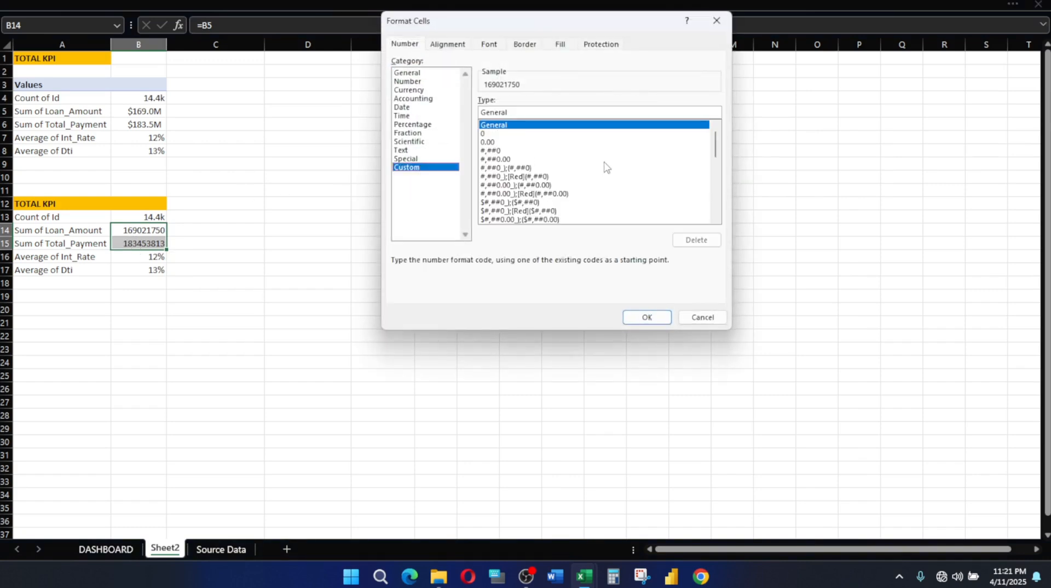
left_click_drag(715, 146, 702, 226)
left_click(532, 220)
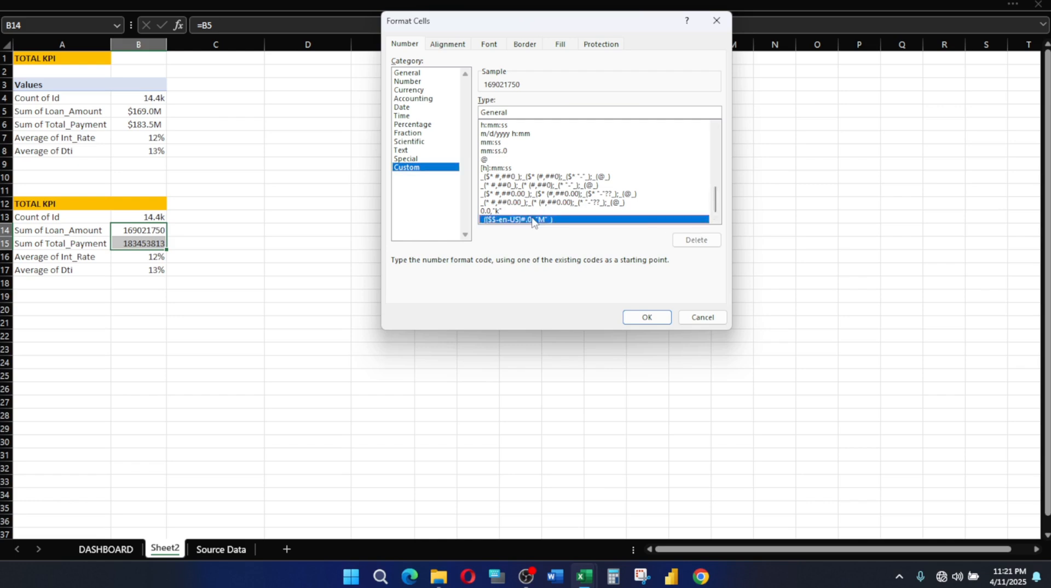
left_click(647, 317)
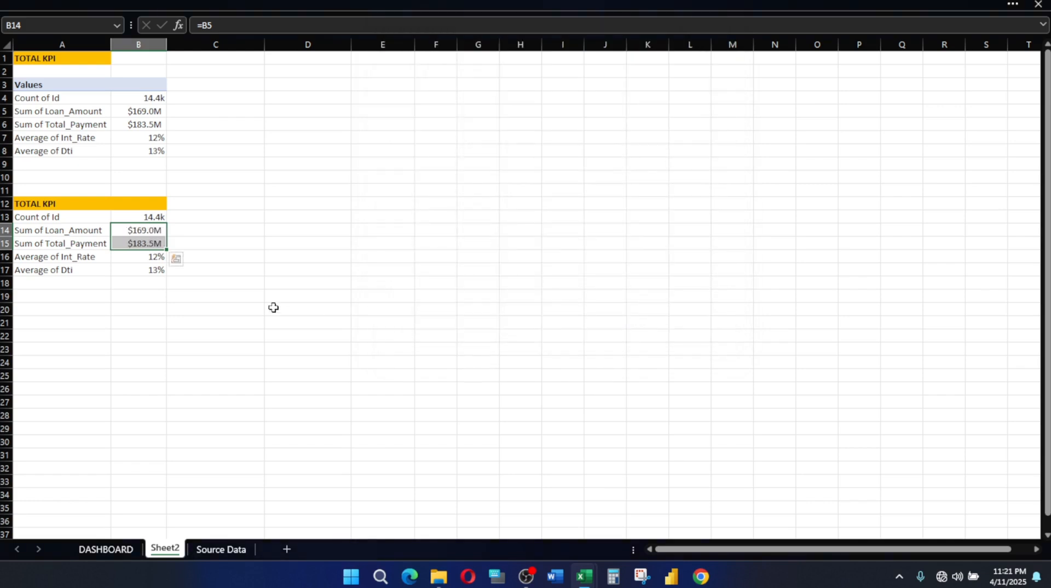
Review the finished Dashboard sheet in the Bank Loan Applications Data workbook, then return to Sheet2 of Bank loan Application file.xlsx
left_click(246, 248)
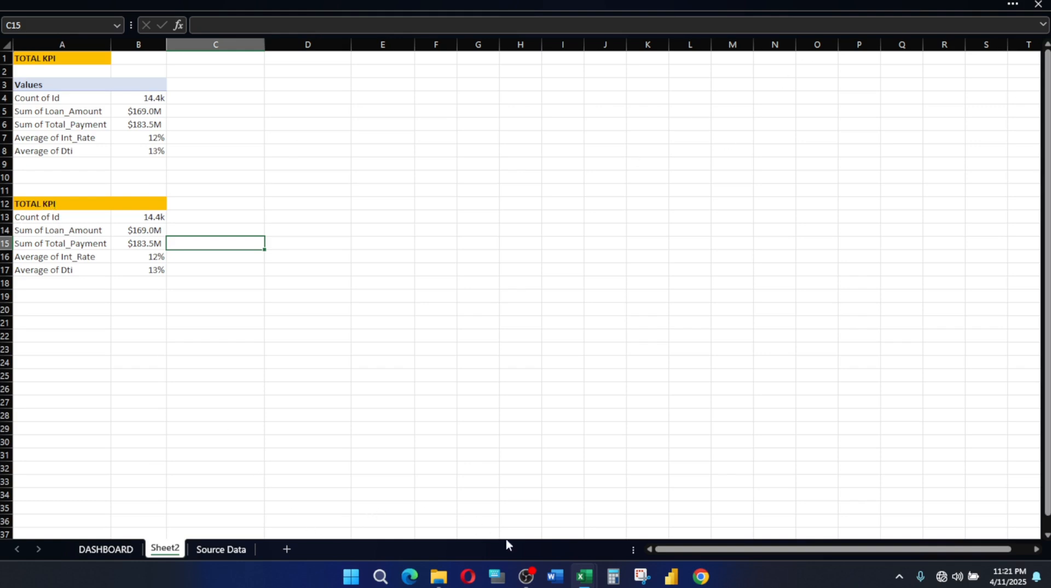
mouse_move(597, 583)
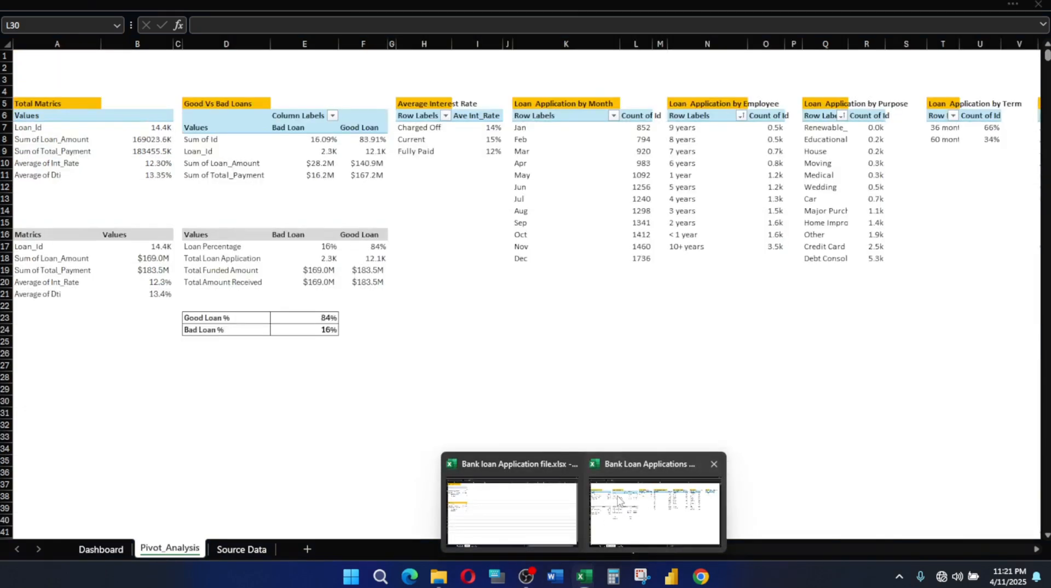
left_click(654, 504)
left_click(100, 549)
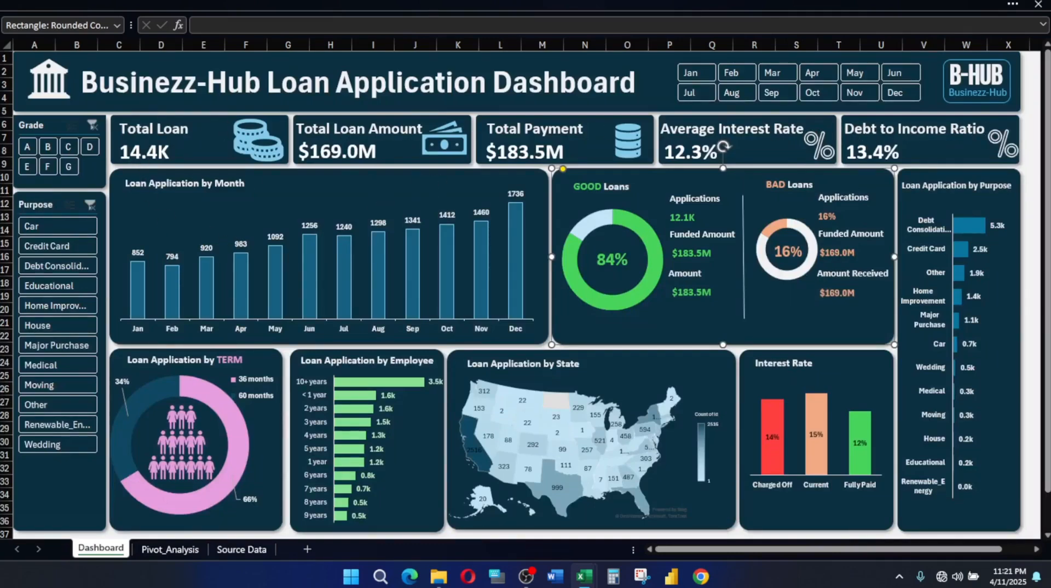
mouse_move(589, 580)
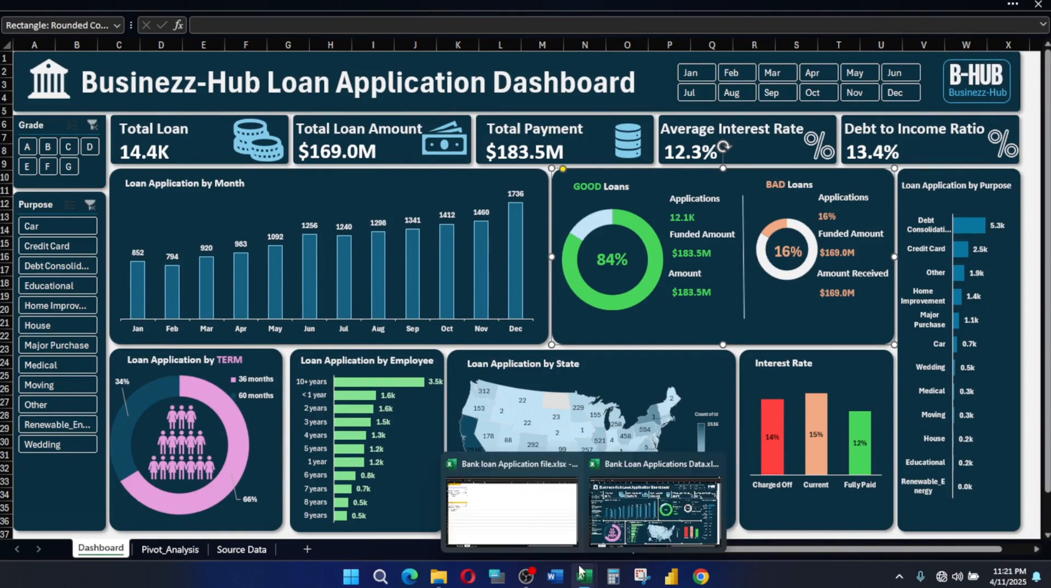
left_click(530, 503)
left_click(345, 148)
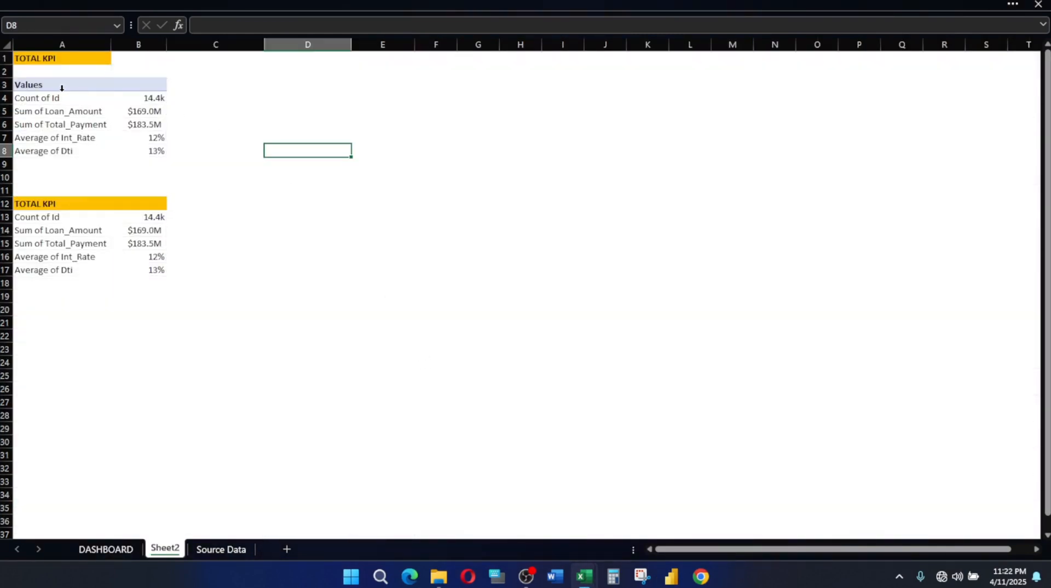
Duplicate the total KPI PivotTable in A3:B8 to D3
left_click_drag(36, 86, 160, 160)
key("ctrl+c")
left_click(276, 87)
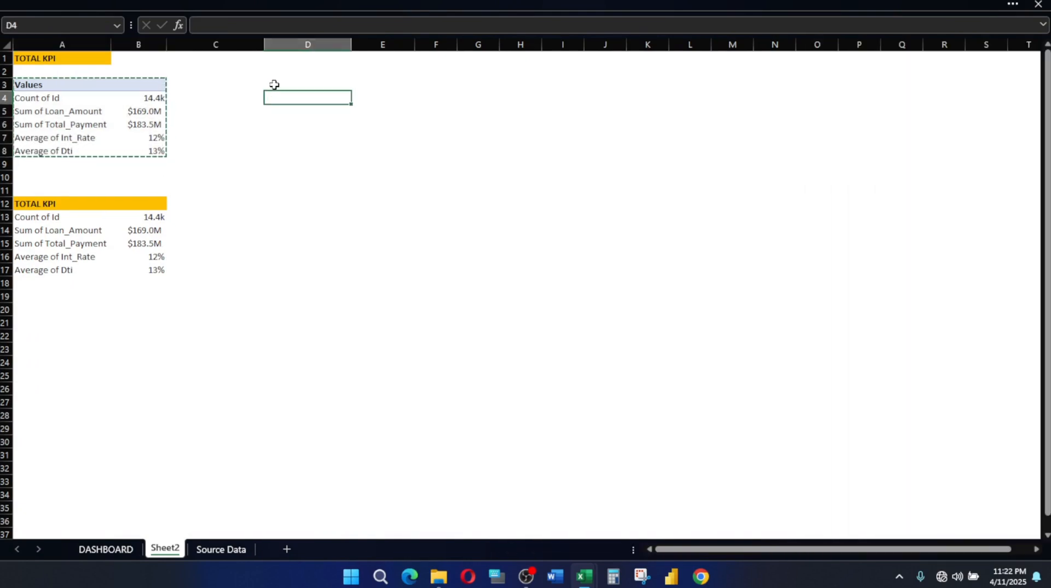
key("ctrl+v")
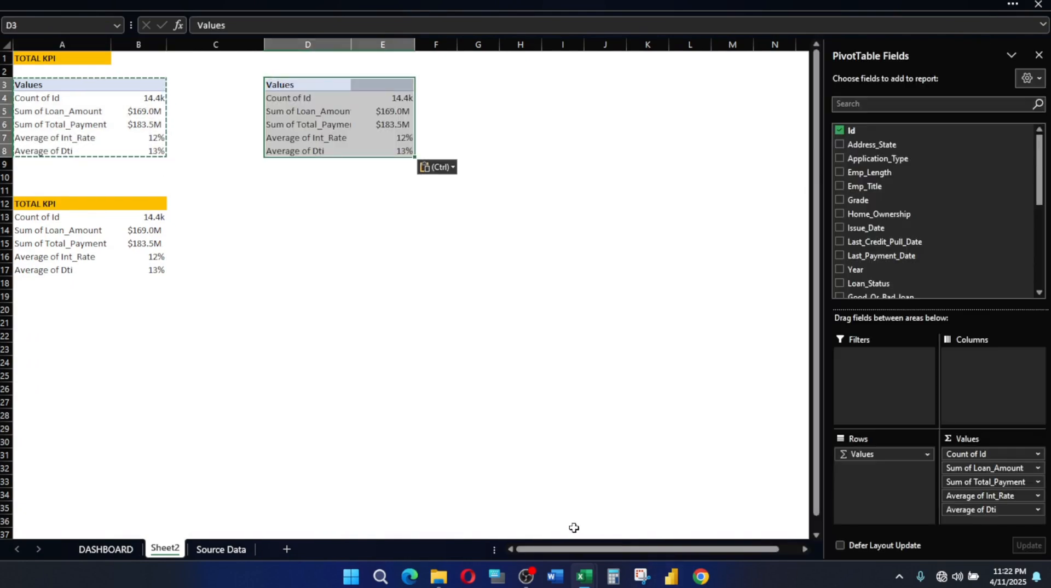
mouse_move(576, 569)
left_click(496, 526)
Copy the TOTAL KPI title from A1 to D1 and replace its text with GOOD VS BAD LOANS
left_click(305, 116)
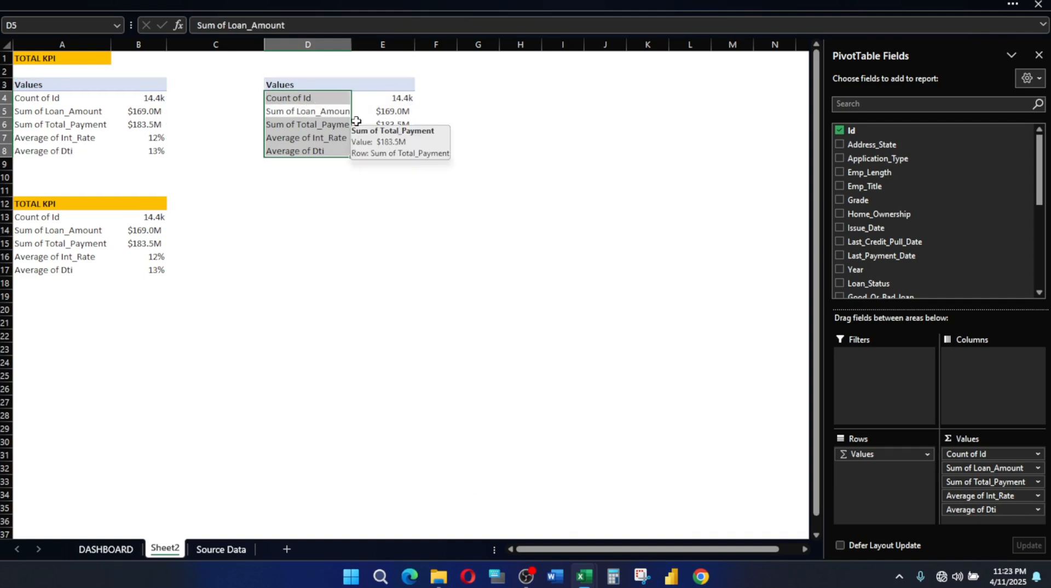
key("ctrl+Home")
key("ctrl+c")
left_click(284, 55)
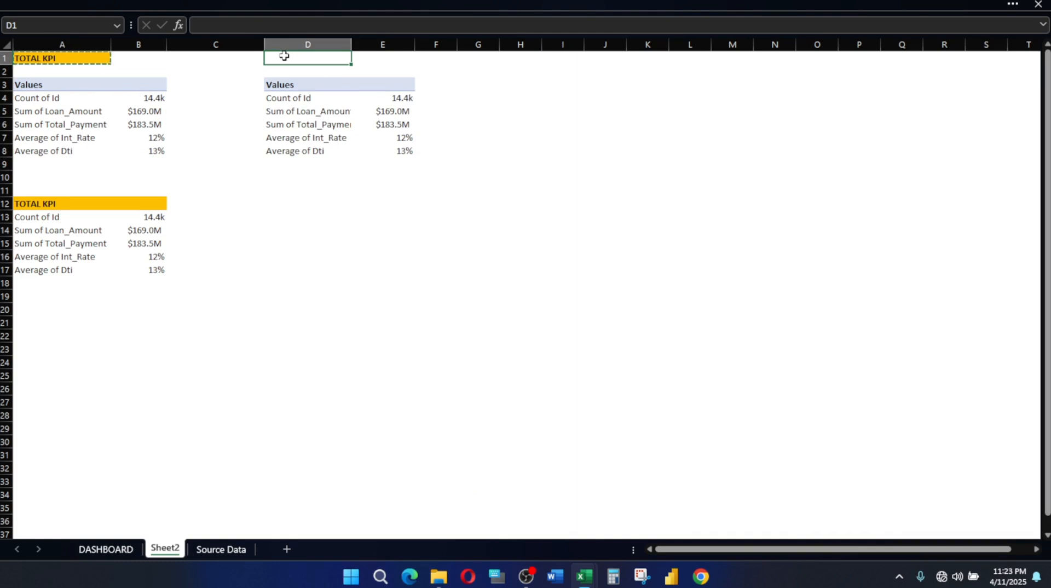
key("ctrl+v")
triple_click(296, 55)
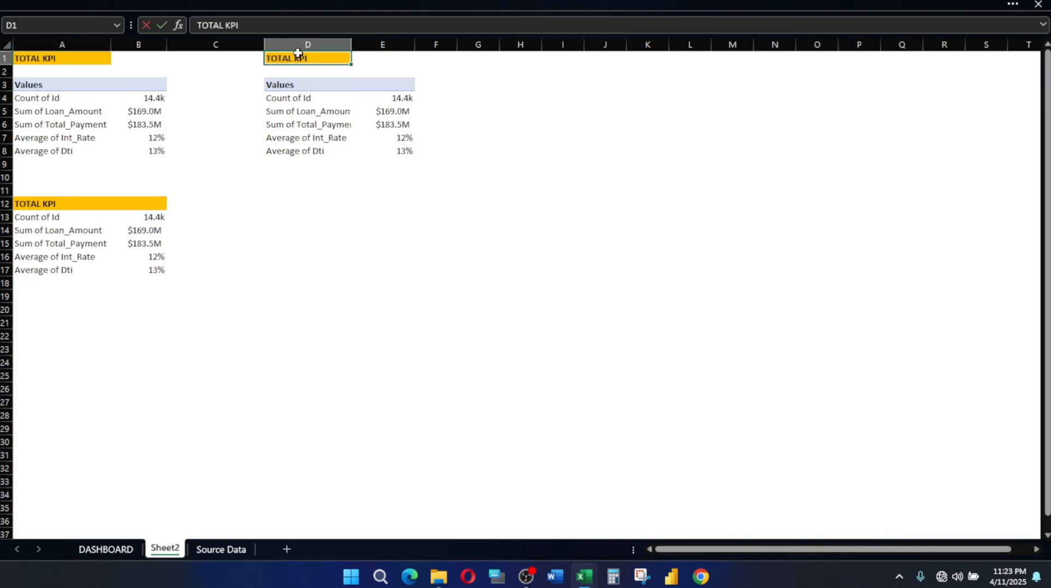
type("GOOD VS BAD LOANS")
key("Return")
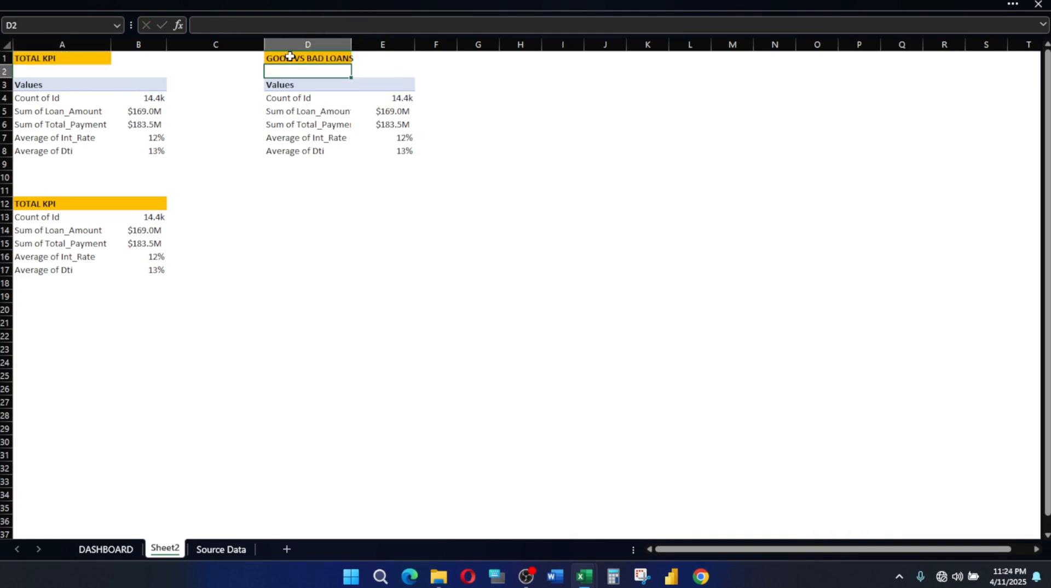
Find Good_Or_Bad_loan in the second PivotTable's field list and add it to Columns
left_click(387, 124)
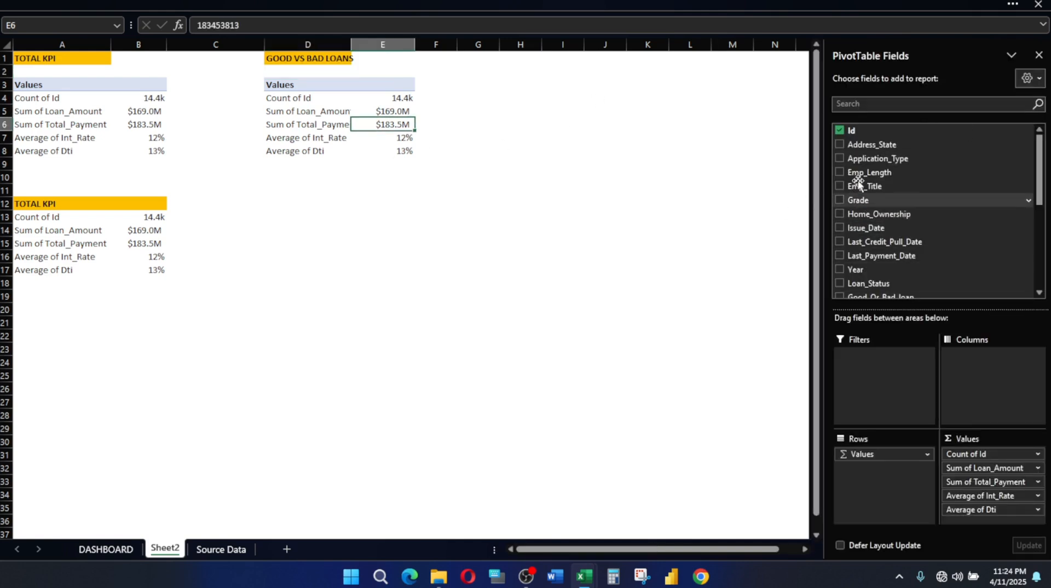
left_click(861, 104)
type("goo")
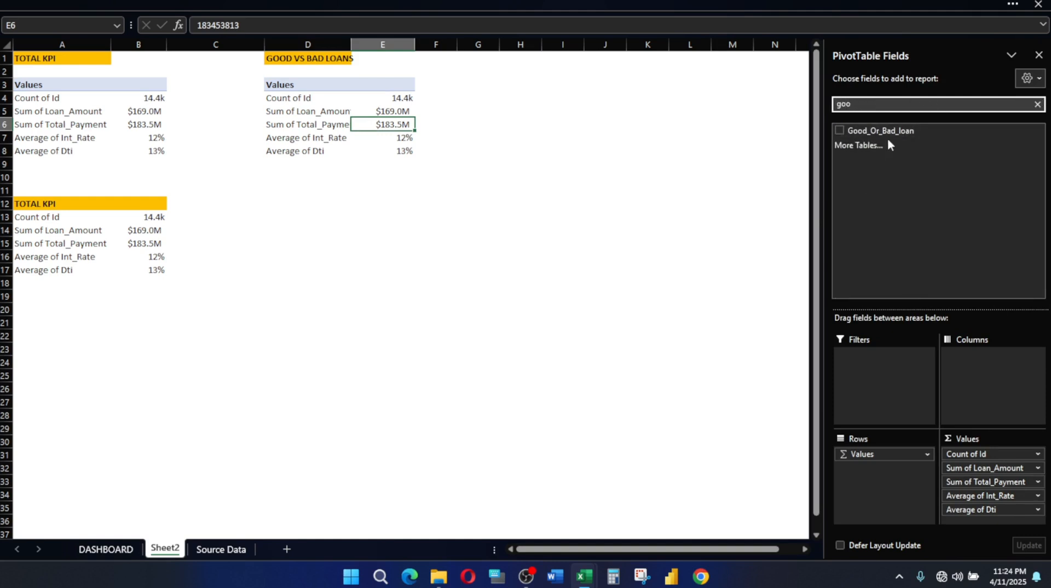
left_click_drag(882, 134, 989, 368)
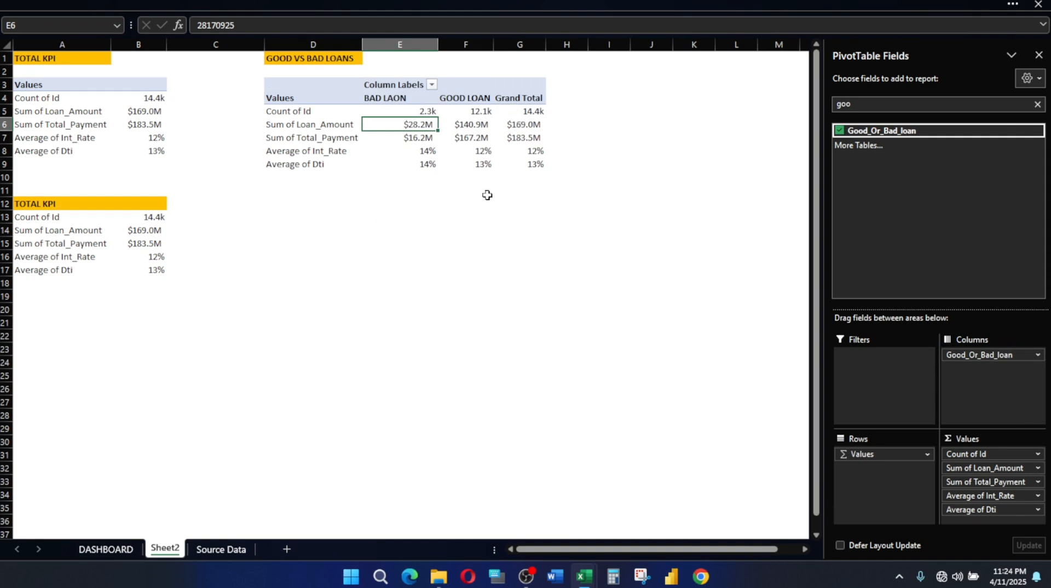
Turn off grand totals for rows and columns in the GOOD VS BAD LOANS PivotTable
left_click(432, 110)
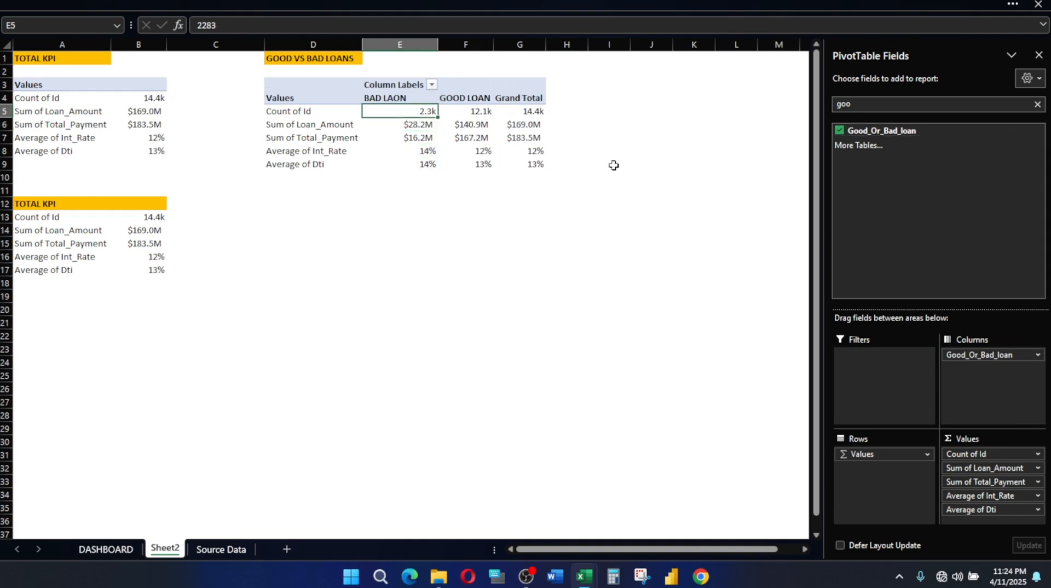
mouse_move(500, 146)
key("shift+Right")
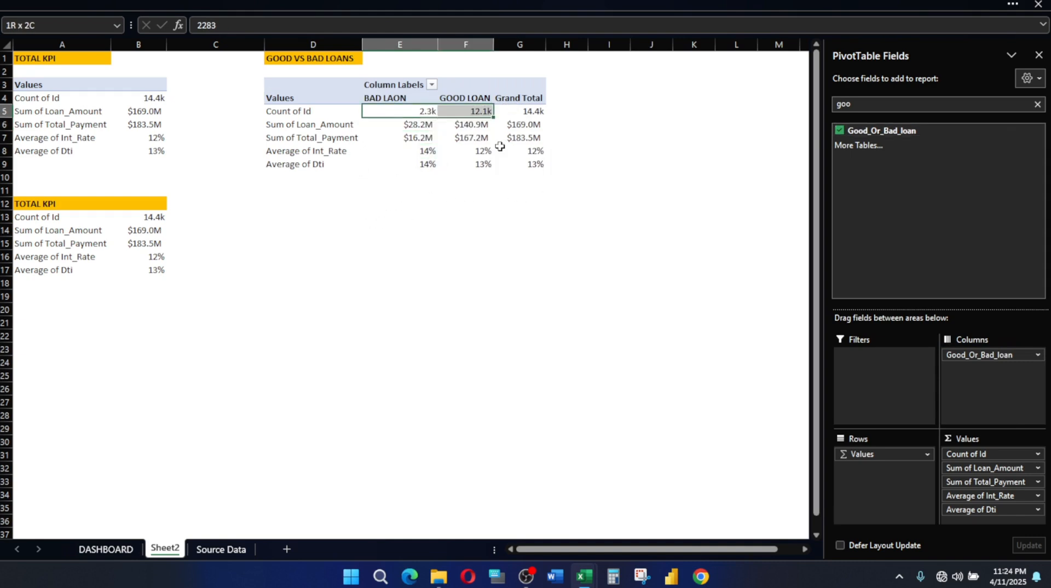
left_click(529, 111)
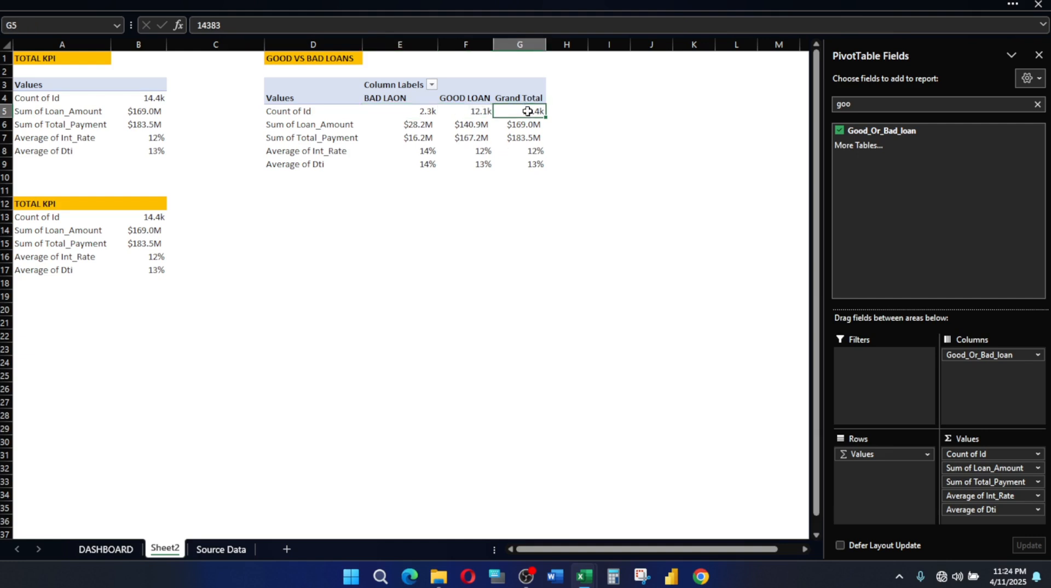
left_click(542, 3)
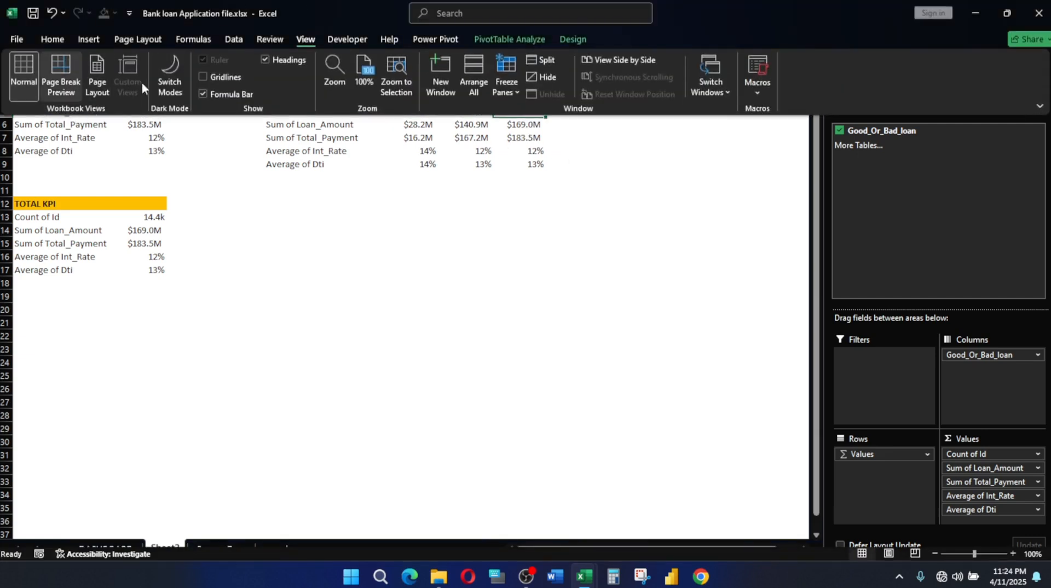
left_click(574, 39)
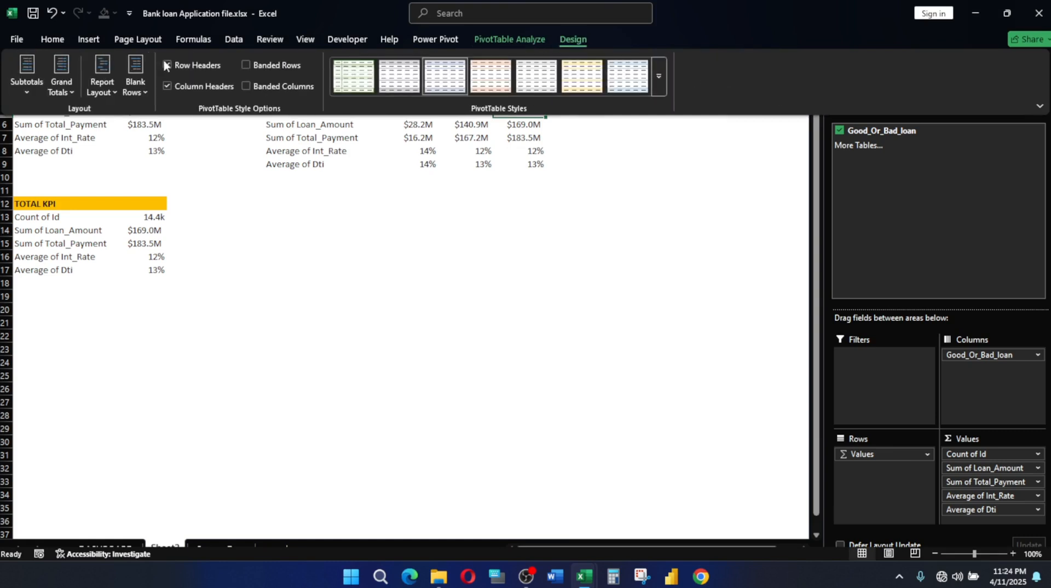
left_click(60, 91)
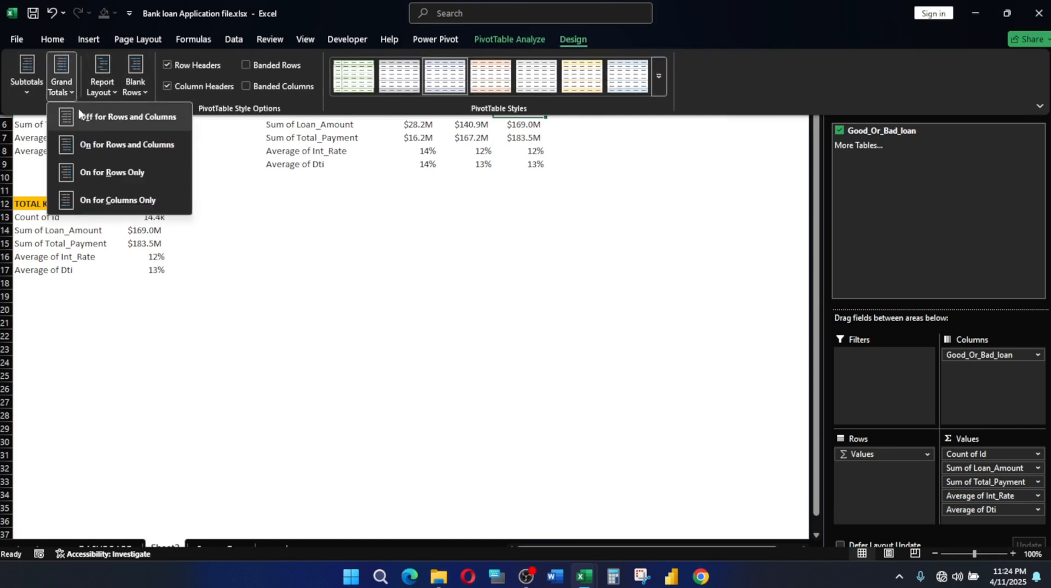
left_click(115, 118)
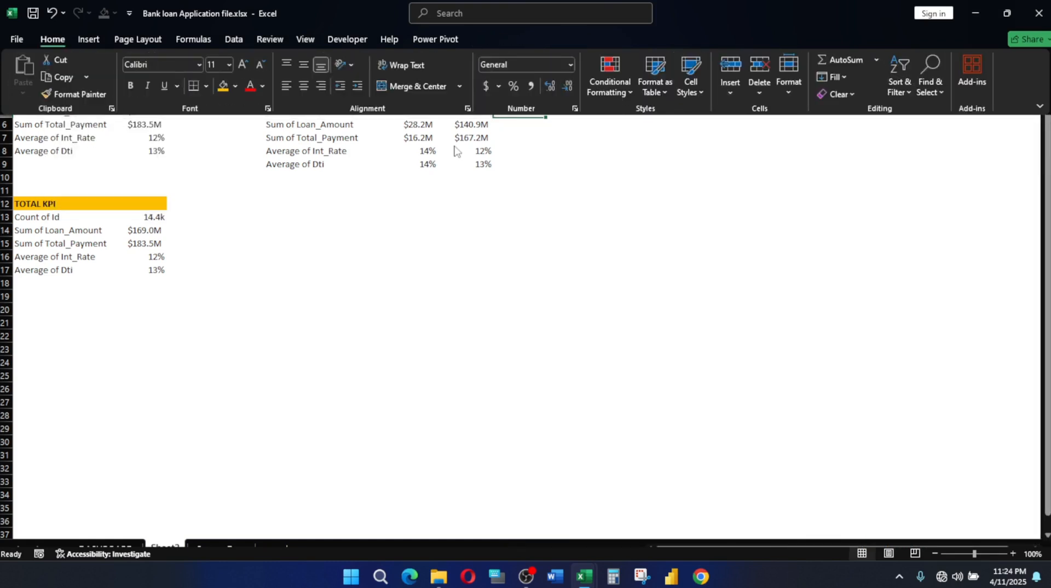
Remove the Int_Rate and Dti averages from the GOOD VS BAD LOANS PivotTable and add Sum of Id to its values
left_click(430, 151)
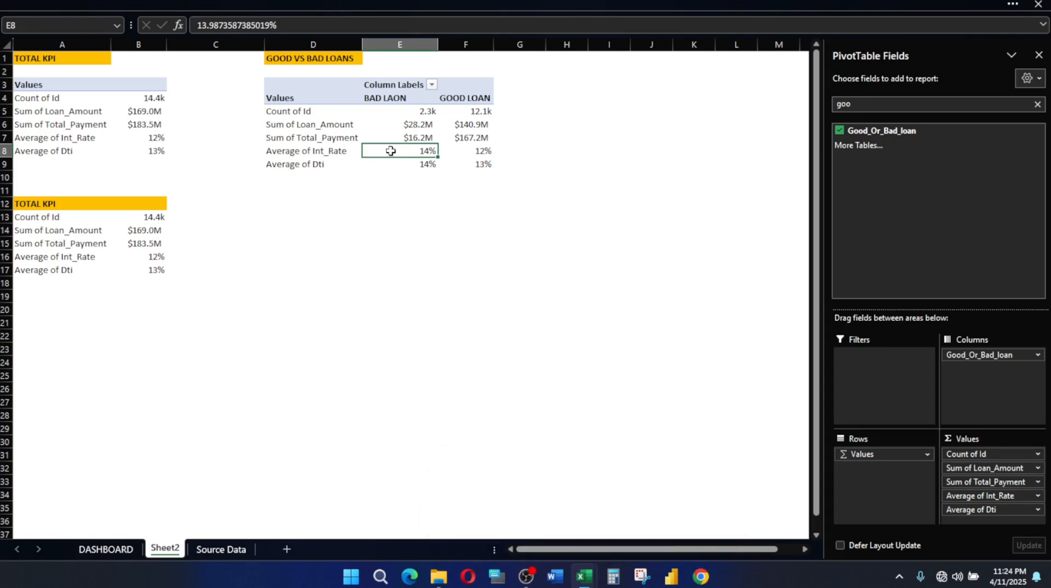
left_click_drag(986, 496, 756, 495)
left_click_drag(994, 493, 592, 438)
left_click(427, 113)
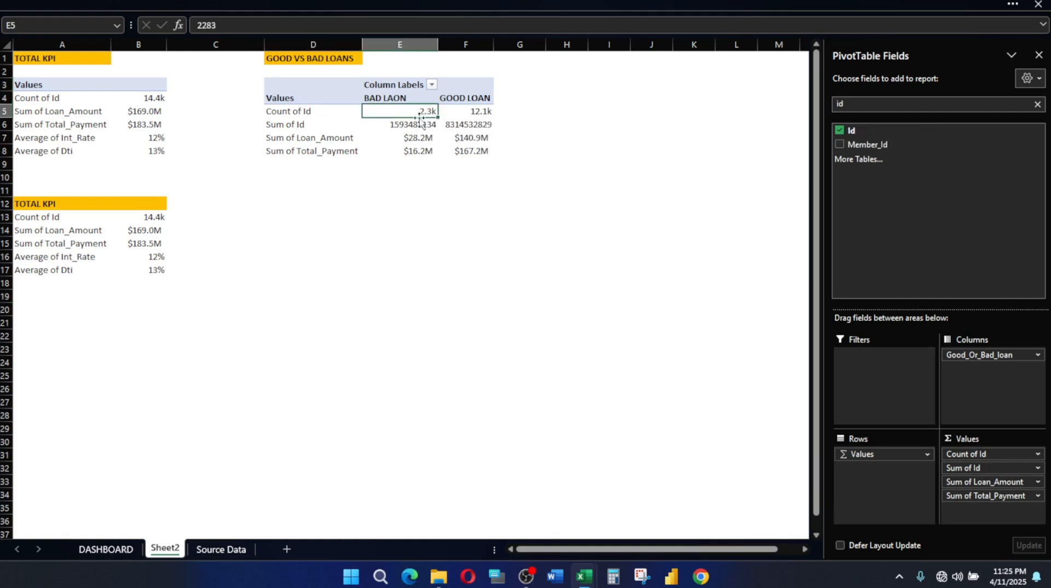
left_click(415, 125)
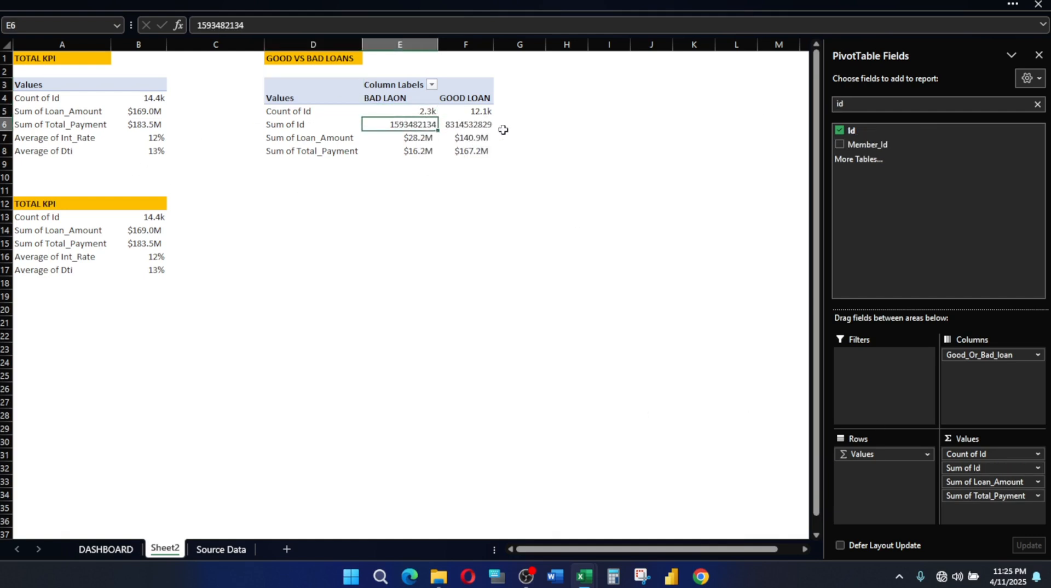
Try the Percent Style on the Count of Id values in E5:F5
left_click_drag(425, 112, 458, 113)
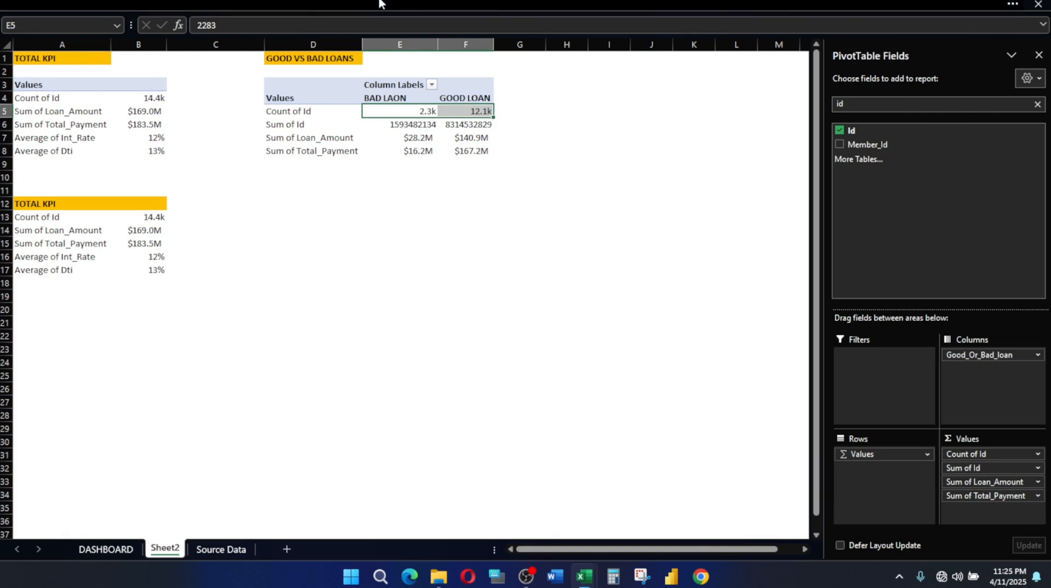
left_click(394, 4)
left_click(513, 86)
key("ctrl+z")
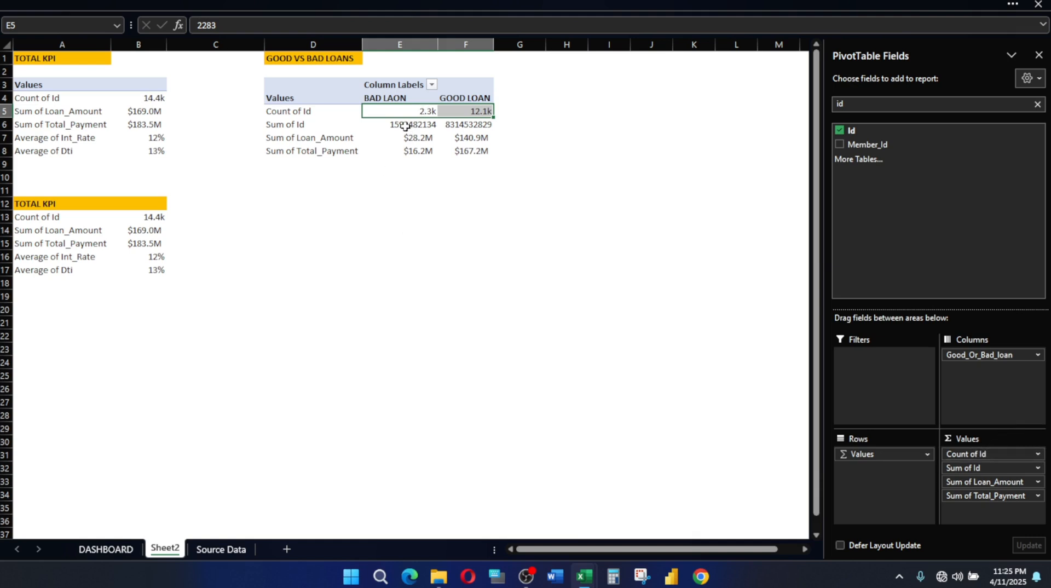
Build a linked copy of the GOOD VS BAD LOANS PivotTable in D12:F16, starting with =D4 in D12
left_click_drag(405, 126, 466, 125)
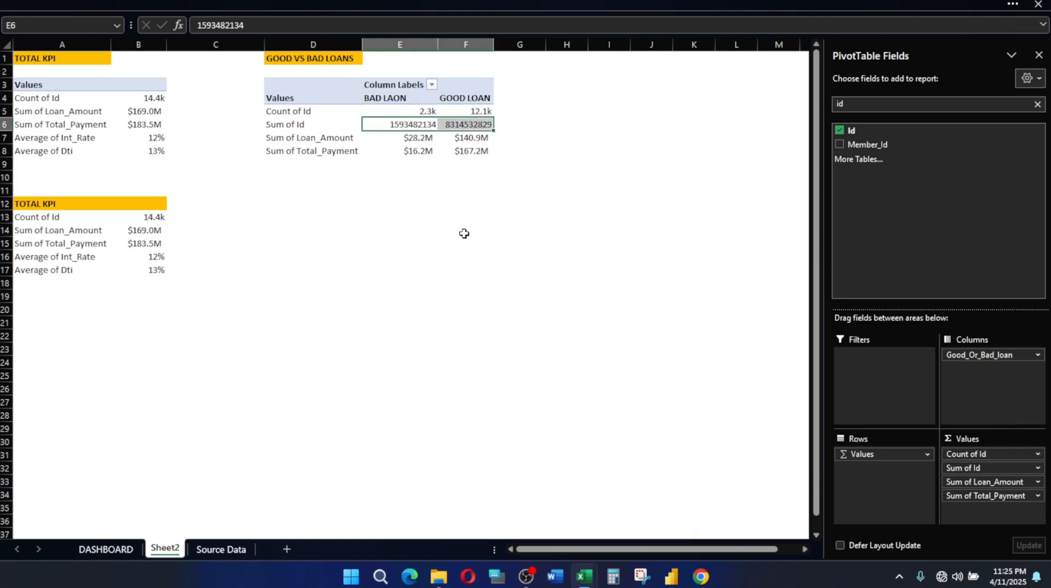
left_click(313, 217)
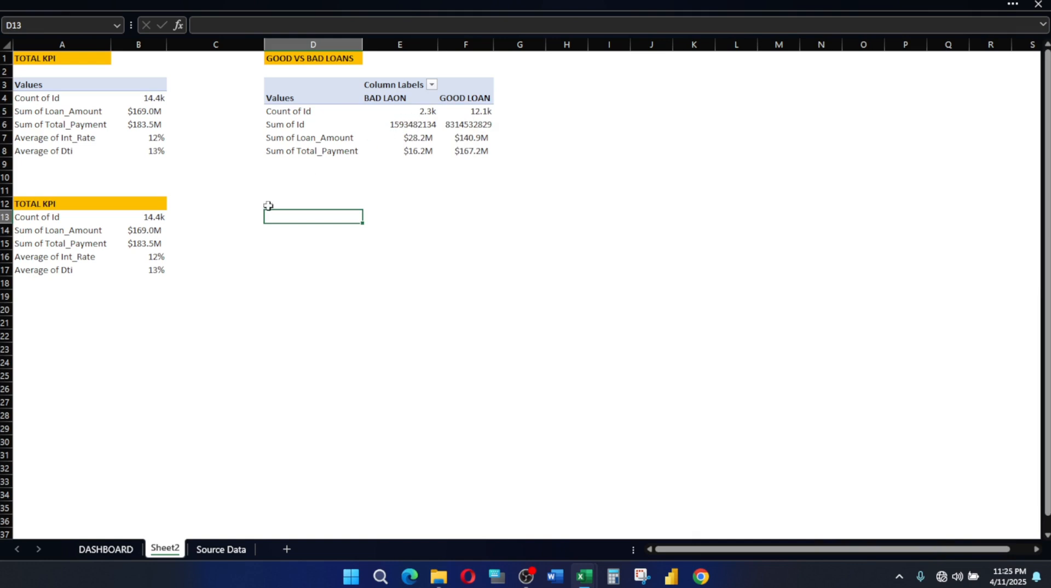
left_click(66, 216)
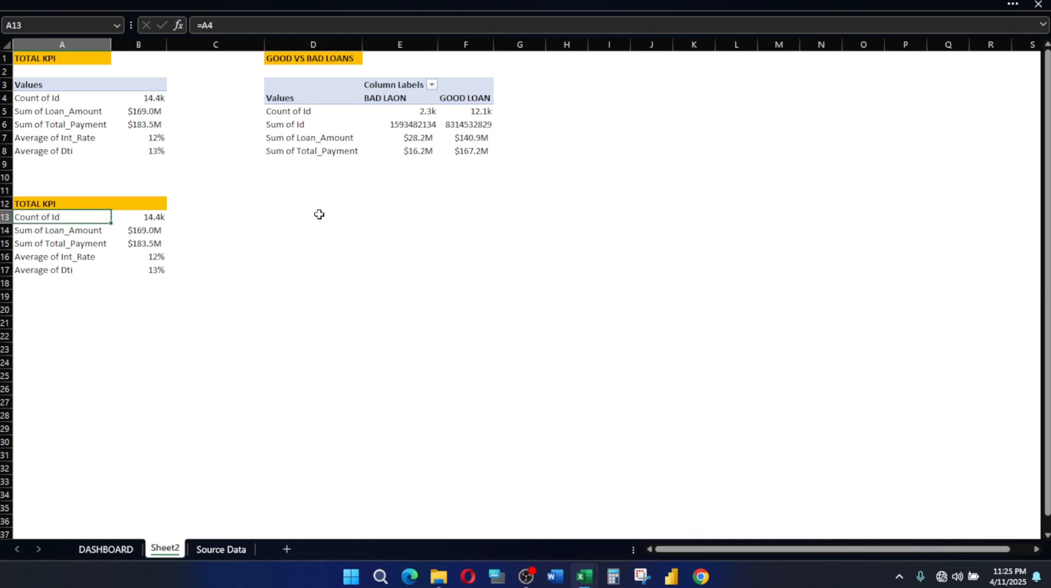
left_click(320, 215)
type("=")
left_click(294, 96)
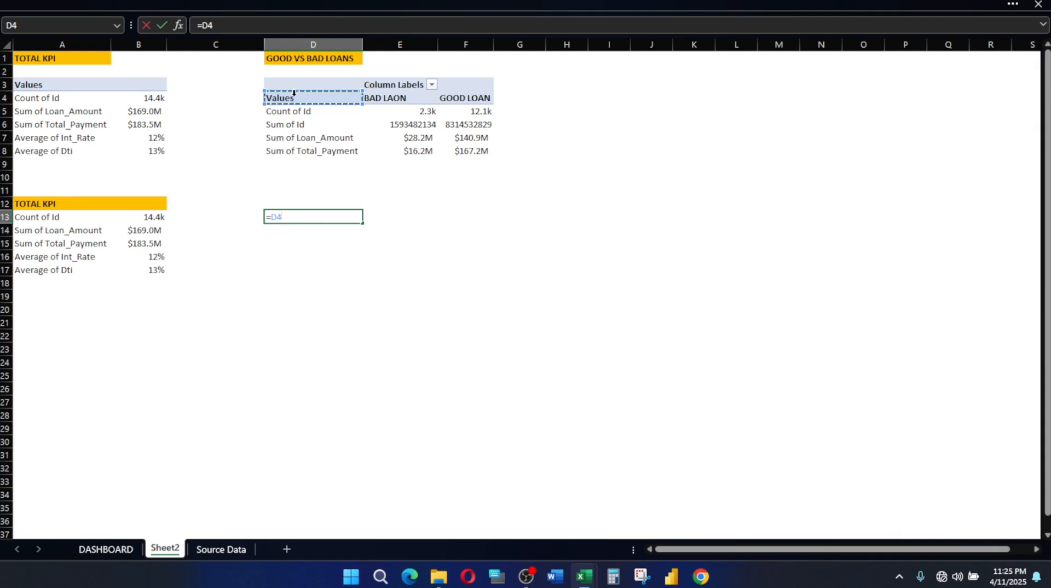
key("Return")
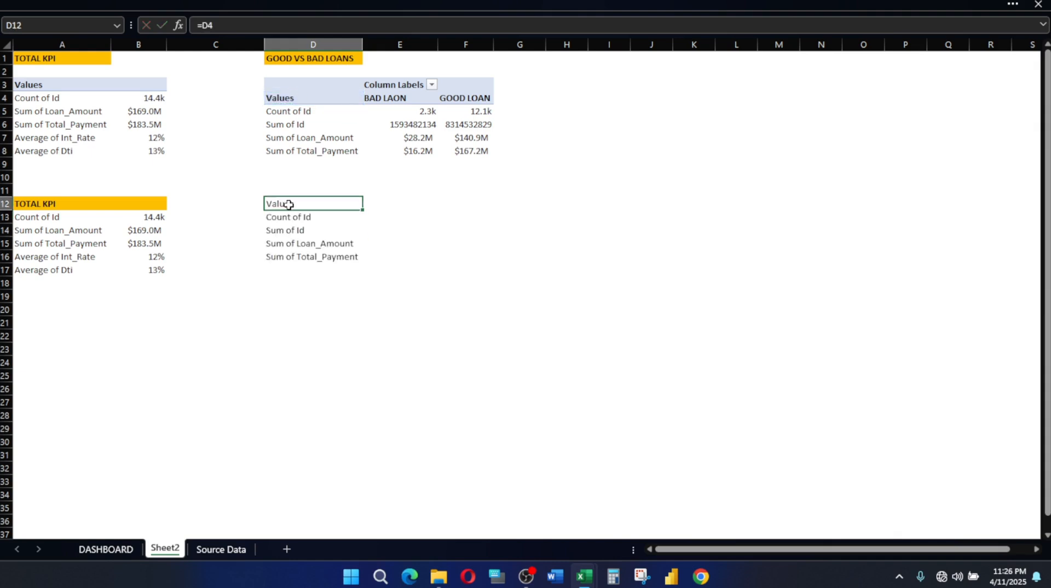
left_click_drag(288, 205, 504, 265)
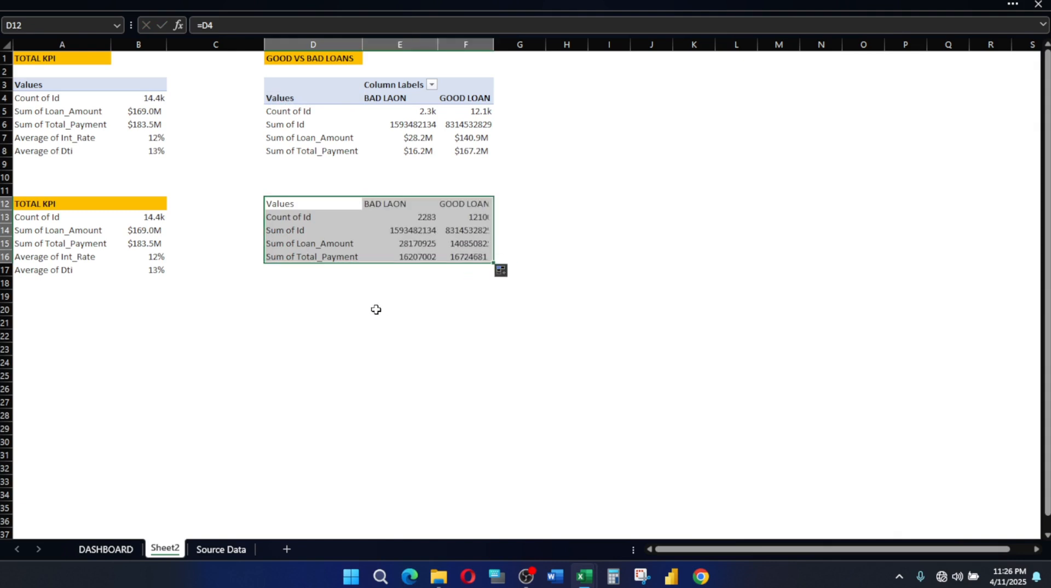
left_click(447, 291)
Make the linked good vs bad loans table's header row D12:F12 bold with an Orange fill
left_click_drag(280, 200, 479, 207)
key("ctrl+b")
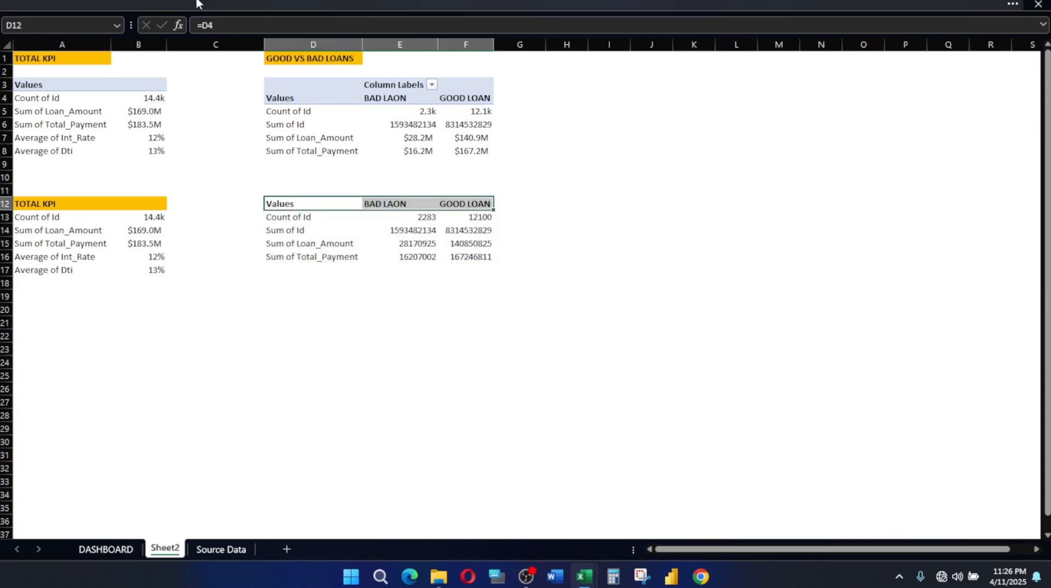
left_click(287, 3)
left_click(223, 85)
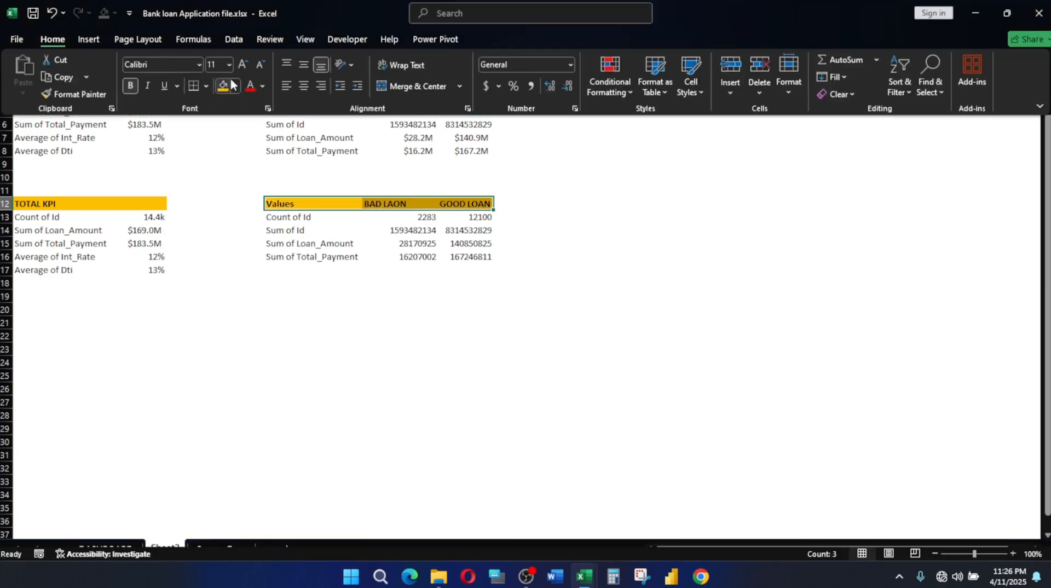
left_click(414, 298)
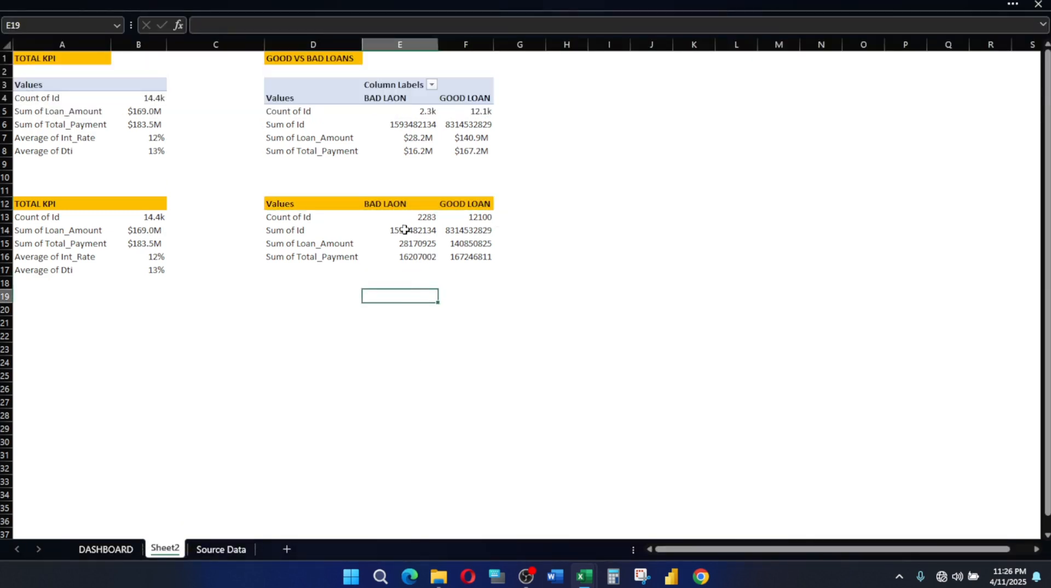
Apply the custom number format _([$$-en-US]#.0,,"M"_) to the linked Loan_Amount and Total_Payment values in E15:F16
left_click(416, 246)
left_click_drag(416, 249, 470, 257)
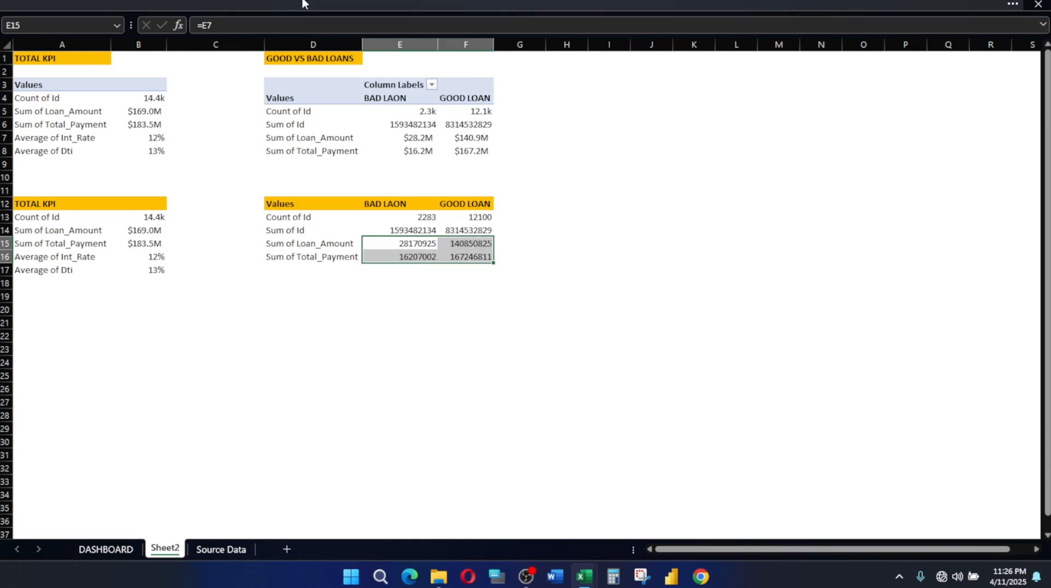
key("ctrl+1")
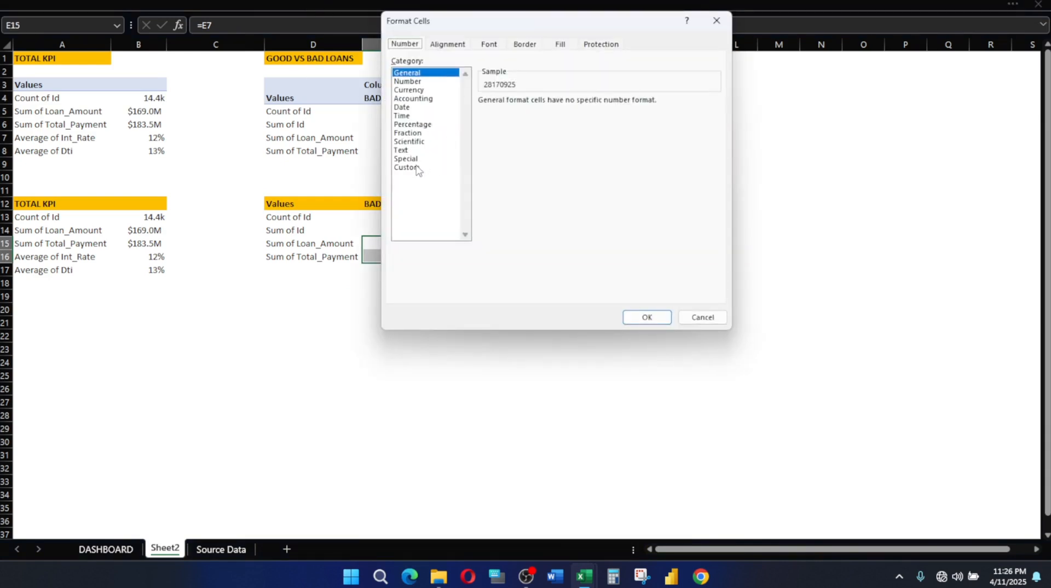
left_click(418, 167)
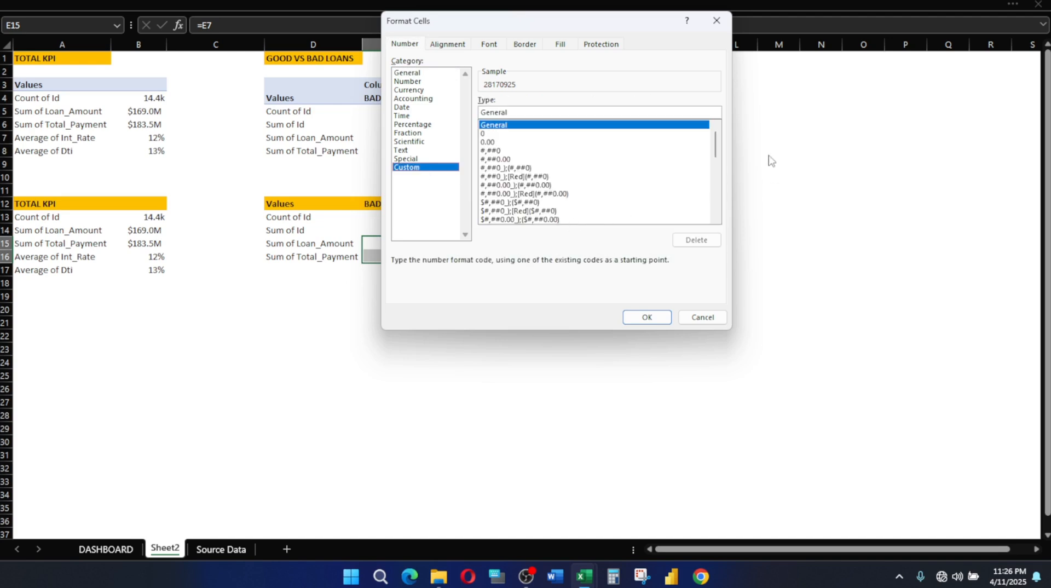
left_click_drag(714, 149, 718, 249)
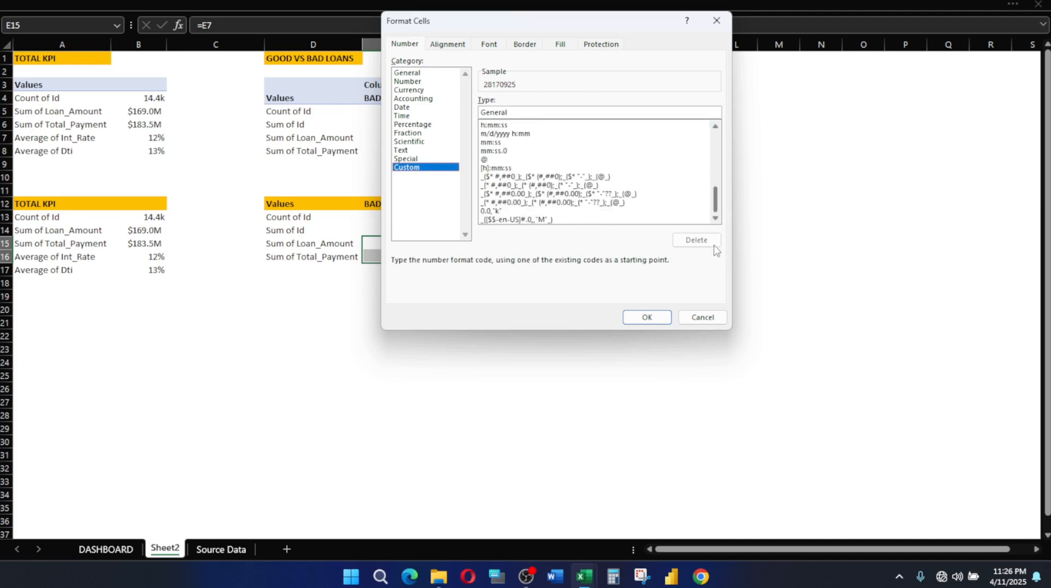
left_click(535, 220)
left_click(651, 316)
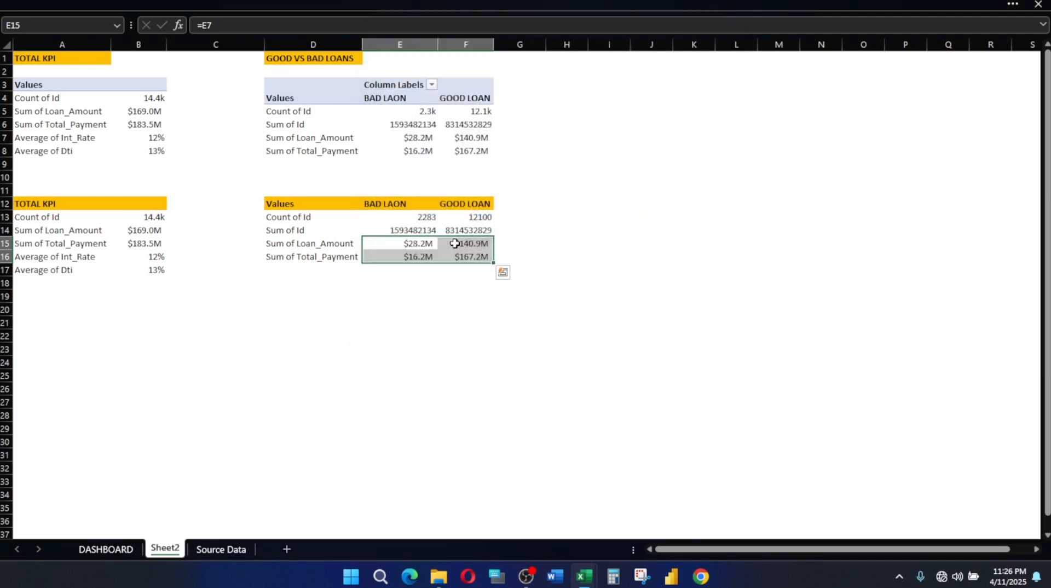
Apply the custom number format 0.0,"k" to E14:G14, covering the linked table's second Id row
left_click_drag(419, 230, 494, 231)
key("ctrl+1")
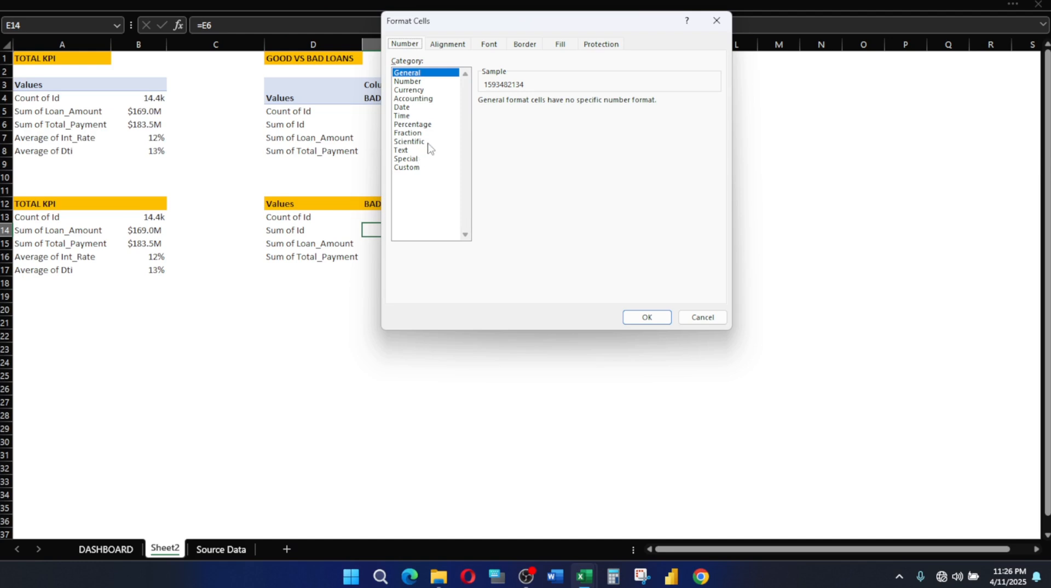
left_click(410, 168)
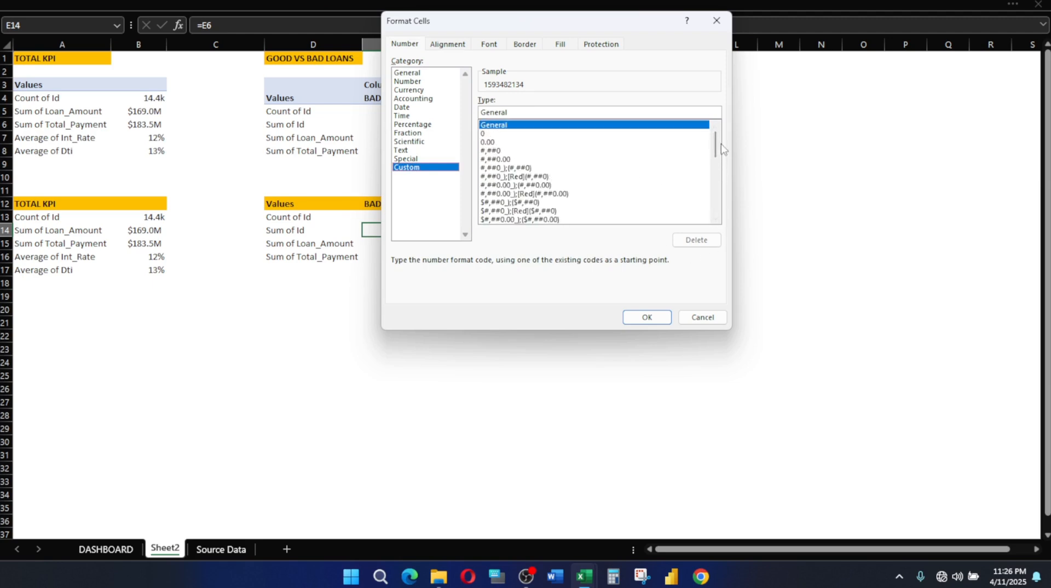
left_click_drag(717, 145, 724, 241)
left_click(500, 211)
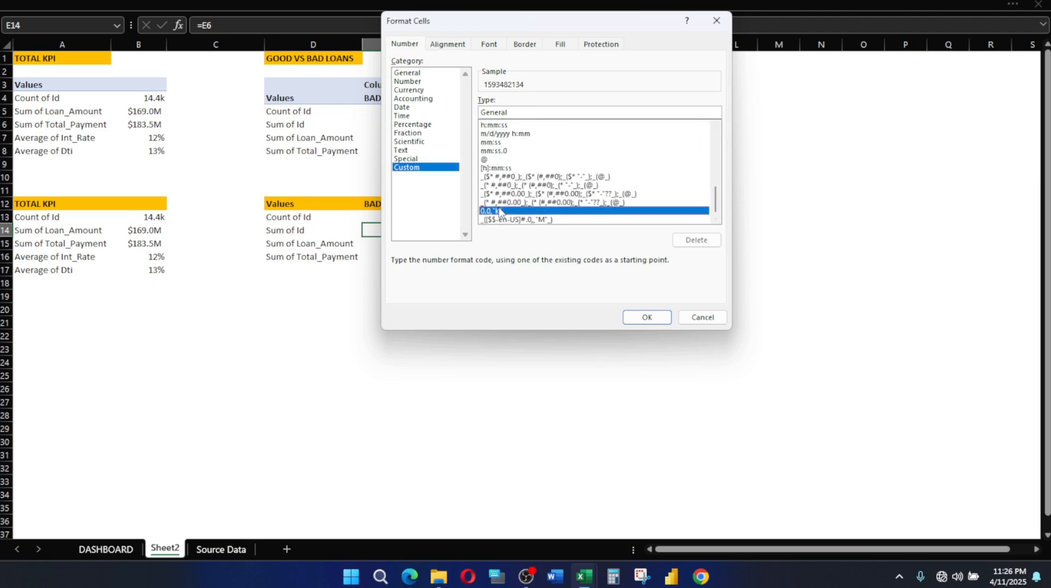
left_click(647, 317)
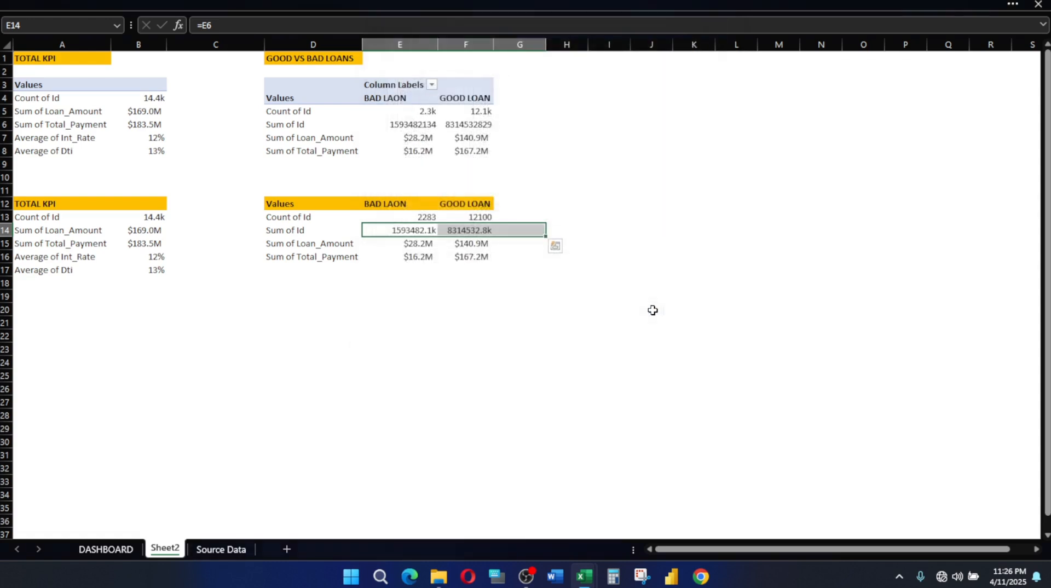
Change the Sum of Id value field in the GOOD VS BAD LOANS PivotTable to summarize by Count
left_click(470, 230)
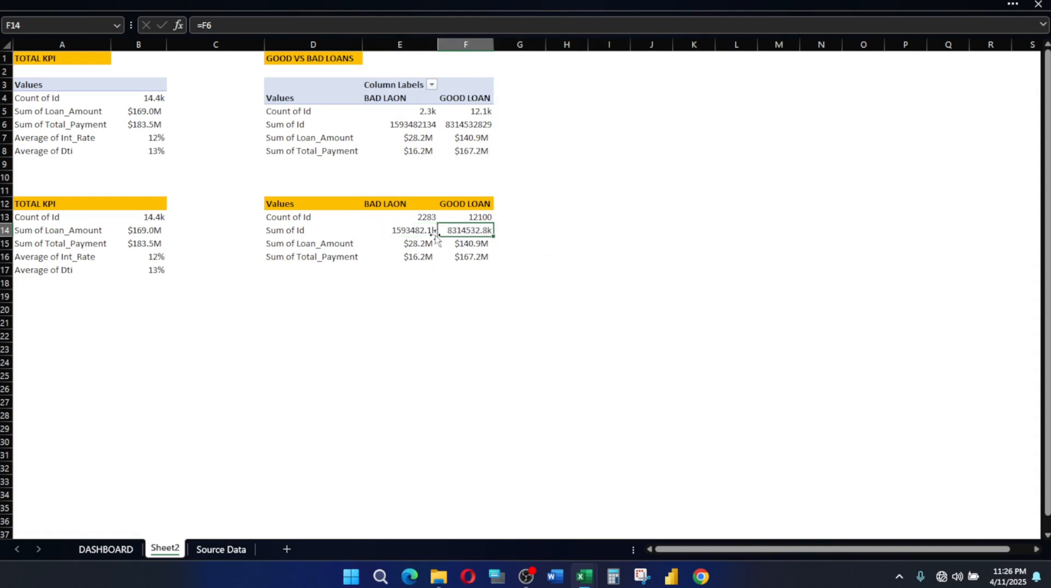
left_click_drag(405, 230, 444, 230)
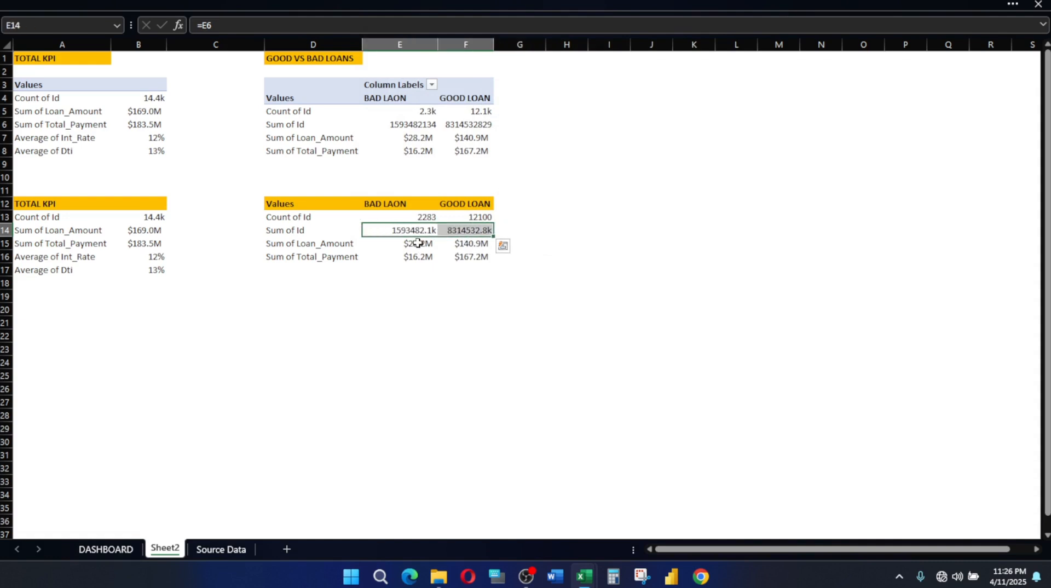
left_click(440, 128)
left_click(400, 125)
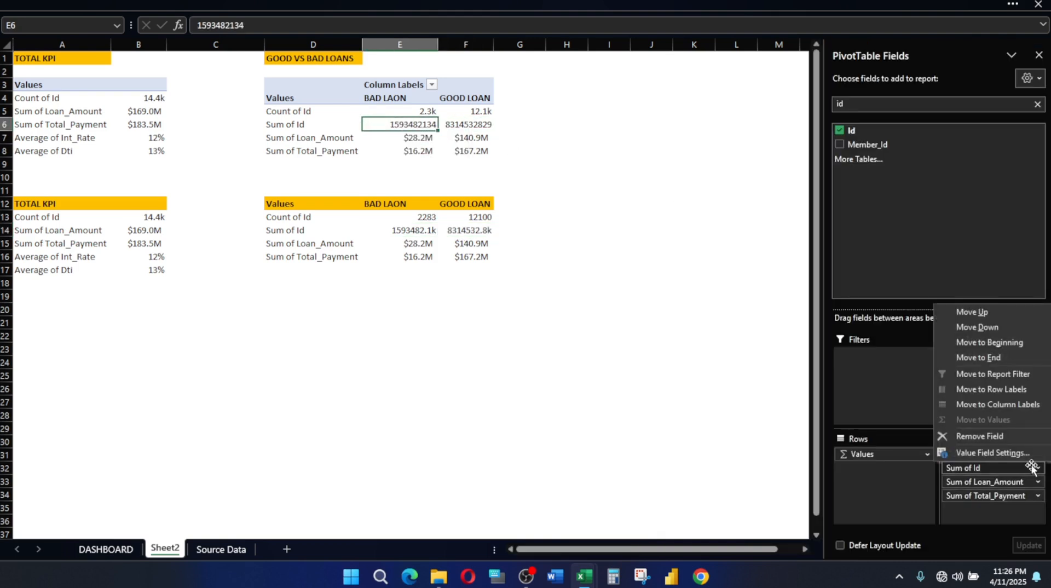
left_click(993, 453)
left_click(458, 193)
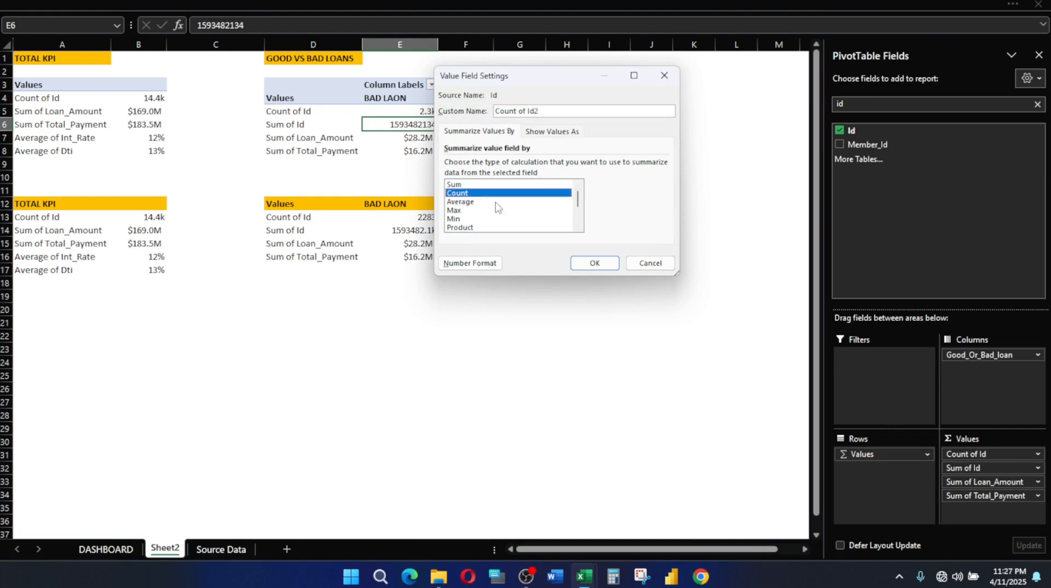
left_click(594, 263)
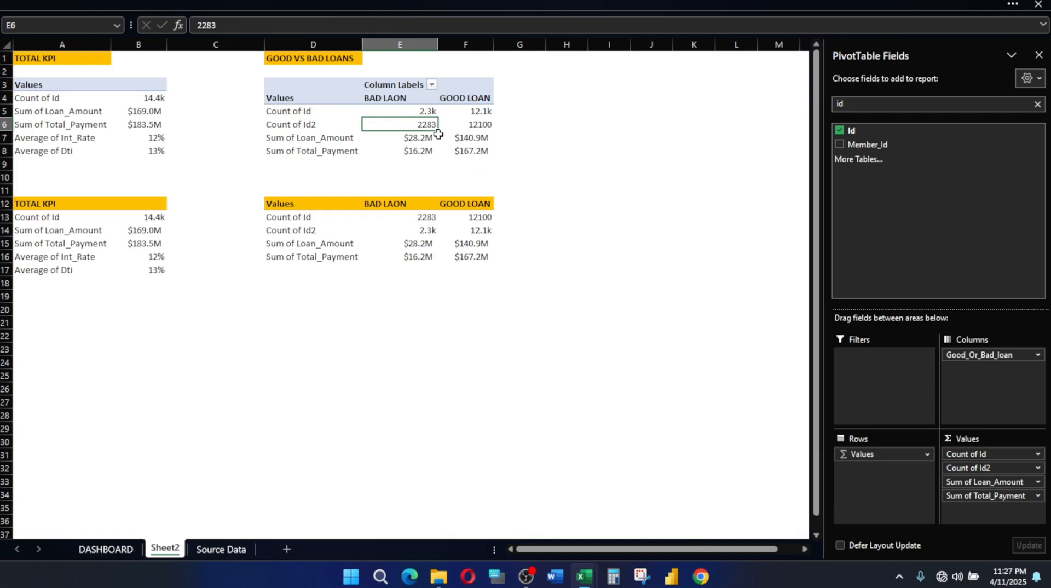
left_click(972, 454)
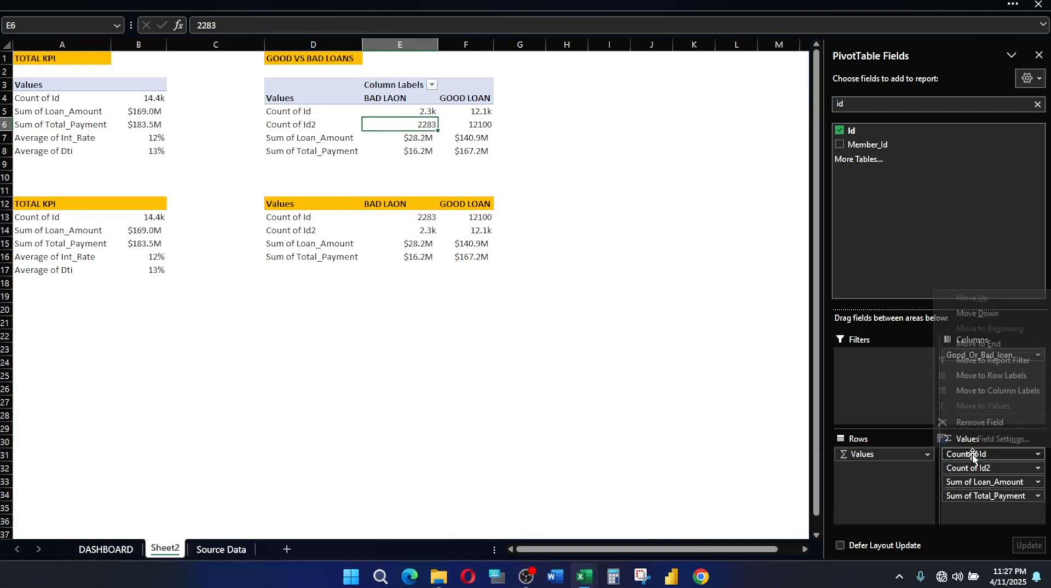
left_click(433, 119)
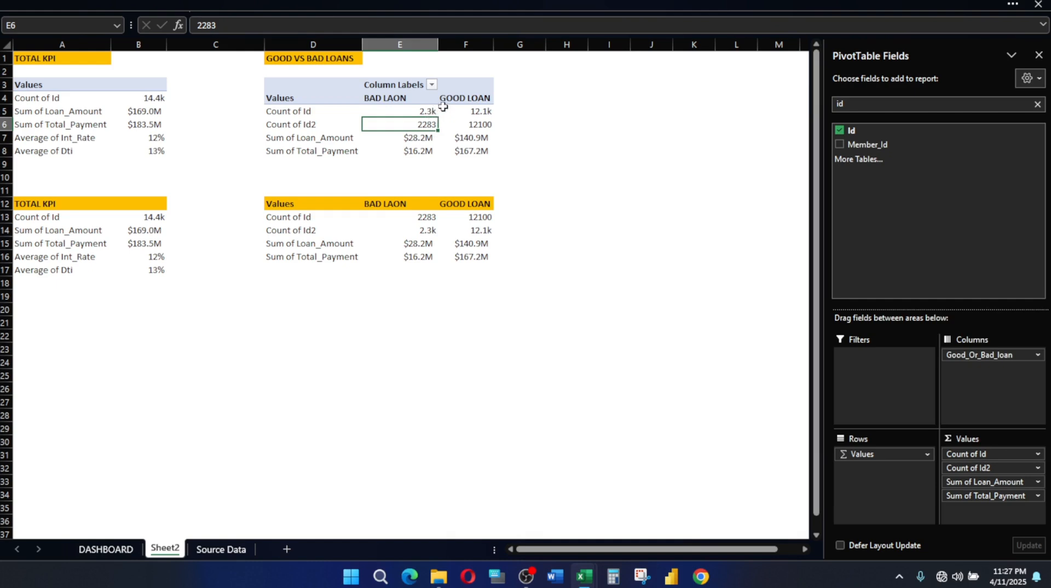
left_click(422, 111)
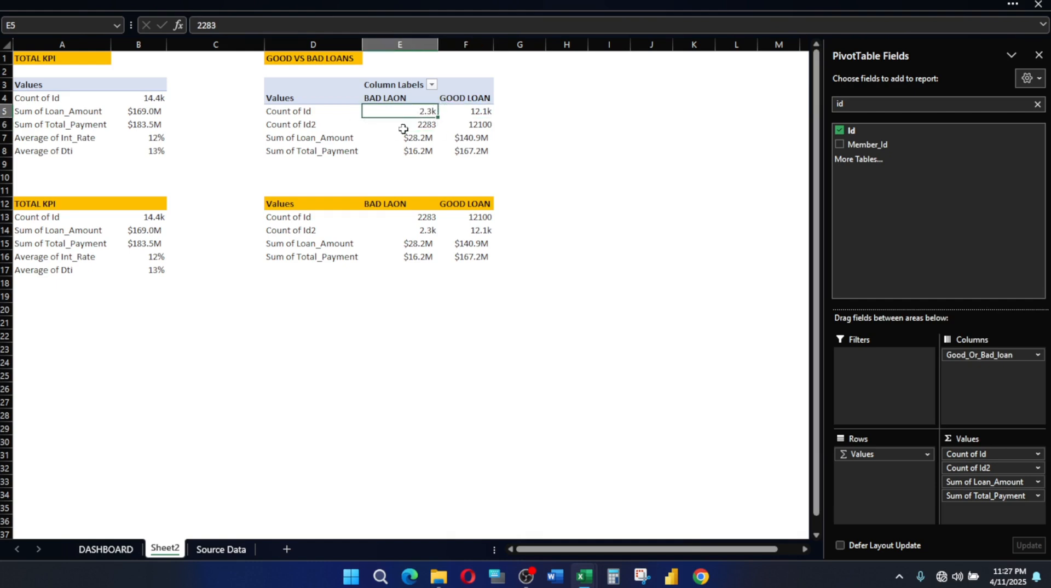
left_click(996, 454)
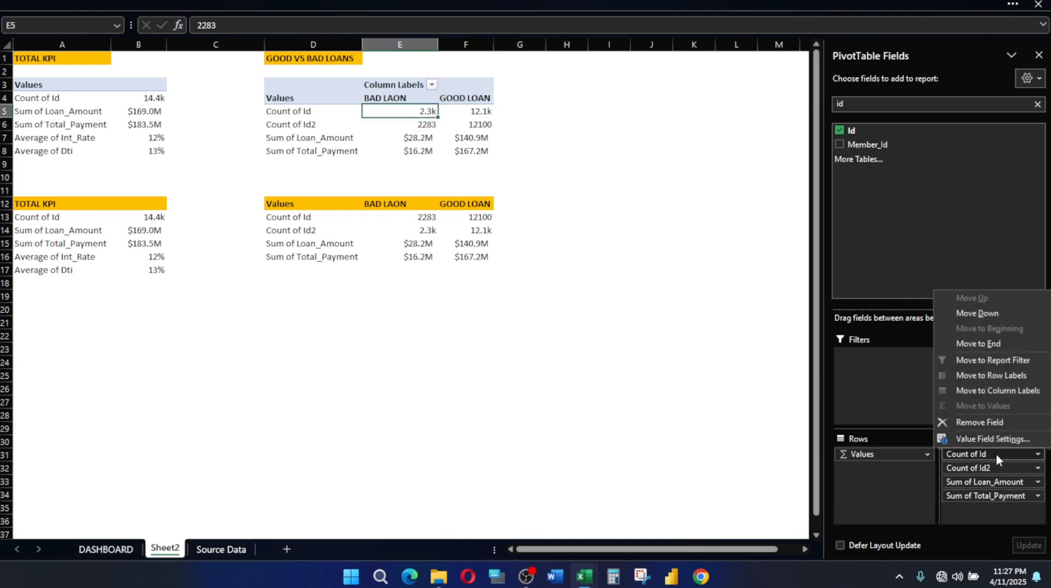
left_click(993, 438)
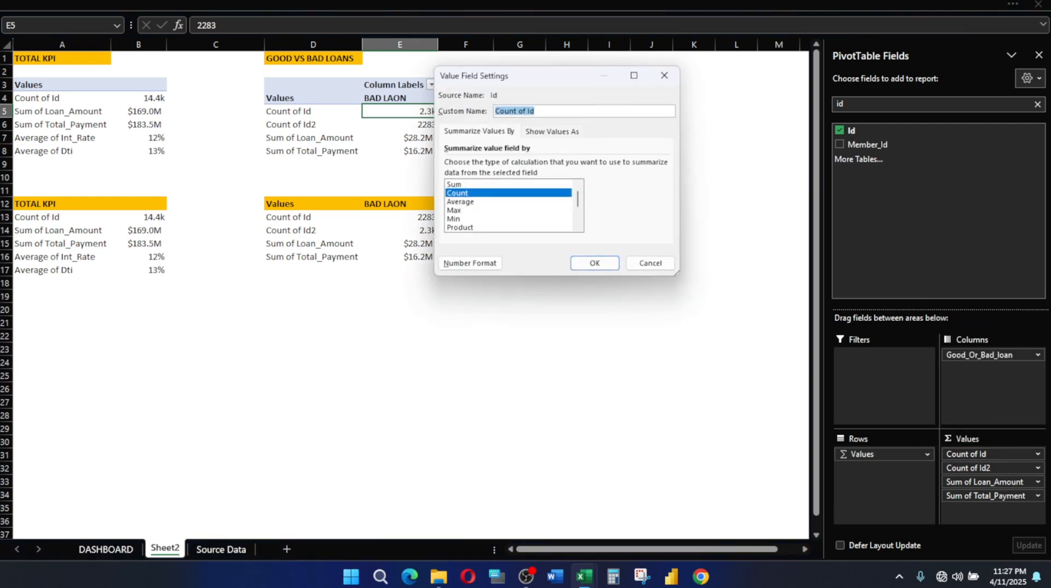
left_click(540, 135)
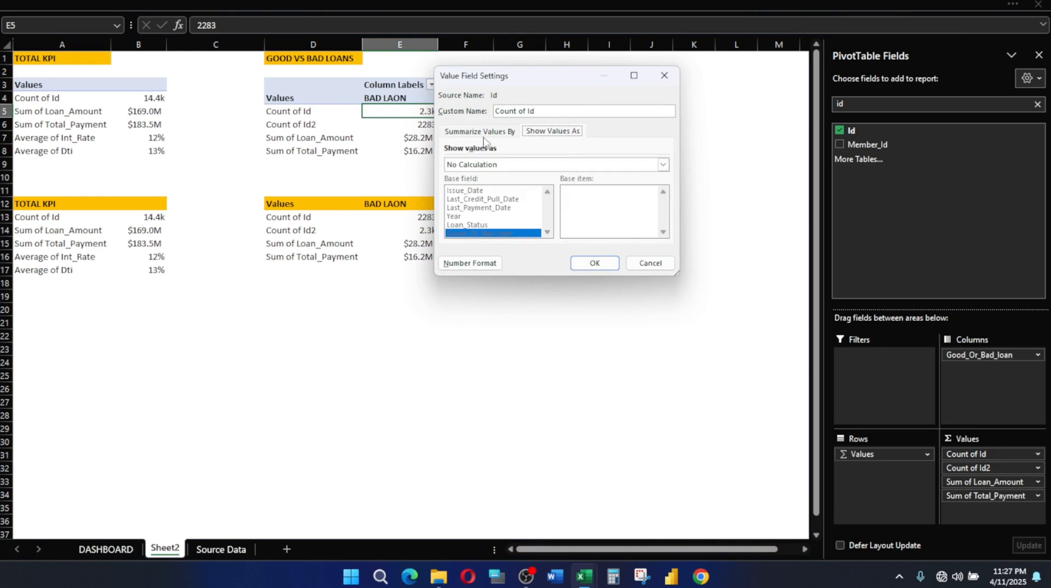
left_click(650, 263)
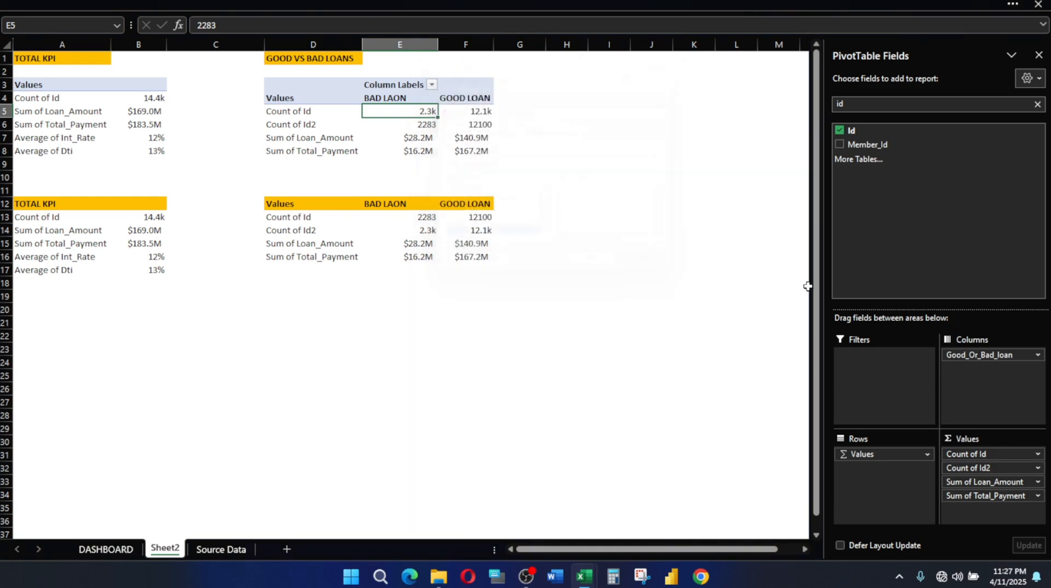
Show the Count of Id values in the GOOD VS BAD LOANS PivotTable as % of Row Total
left_click(976, 455)
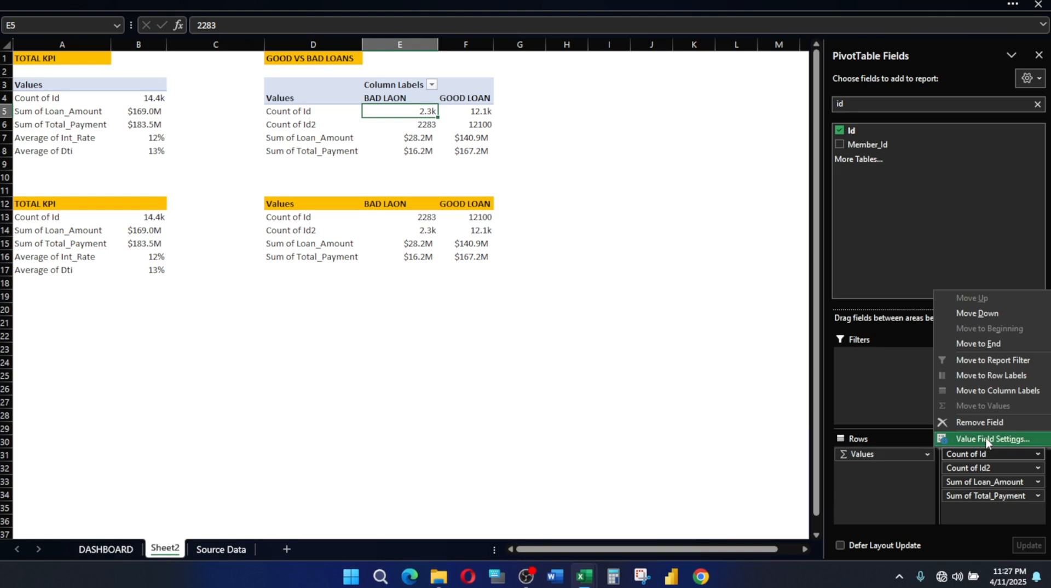
left_click(987, 439)
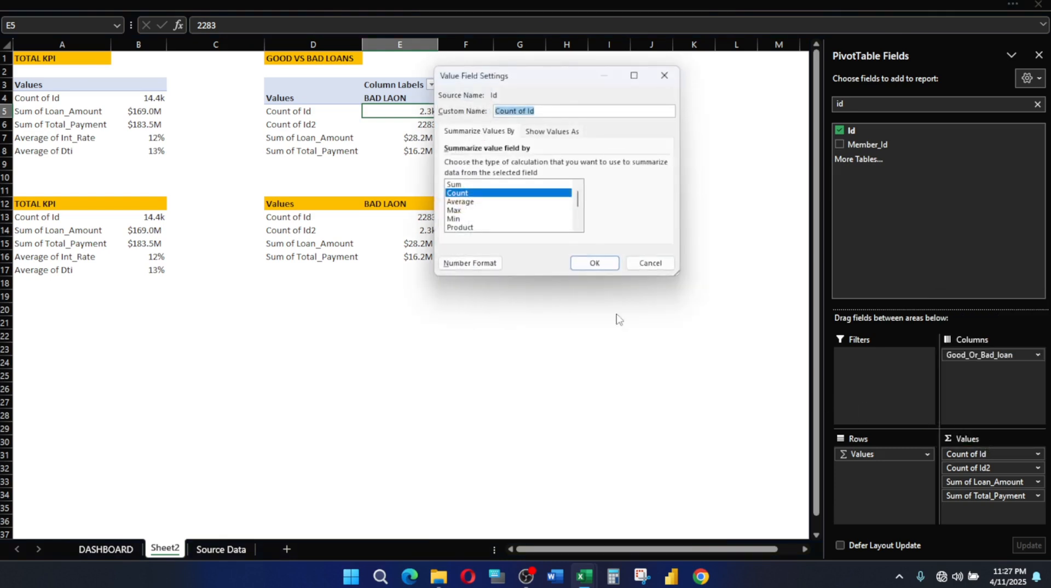
left_click(557, 132)
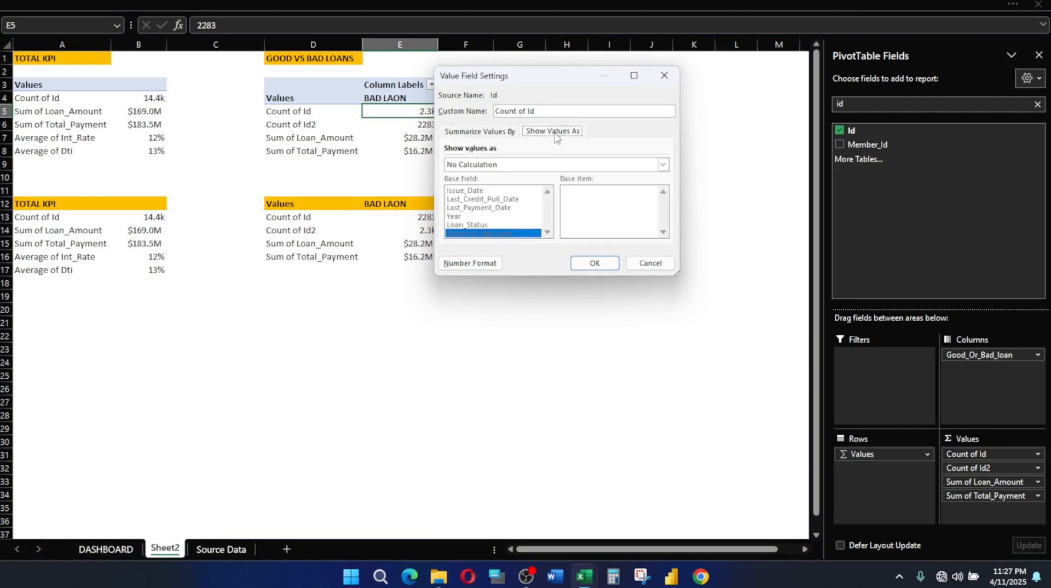
left_click(525, 166)
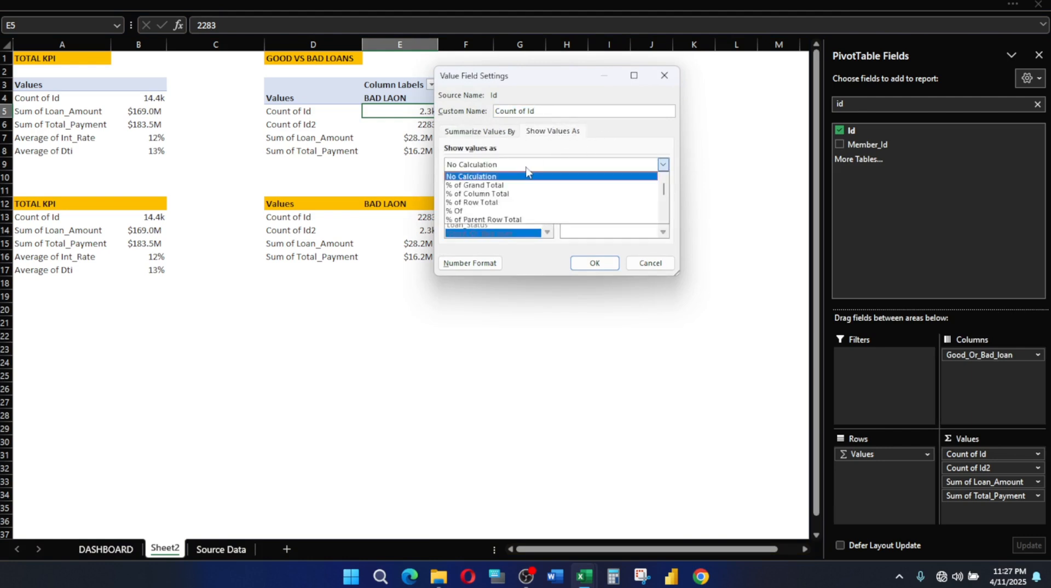
left_click(500, 203)
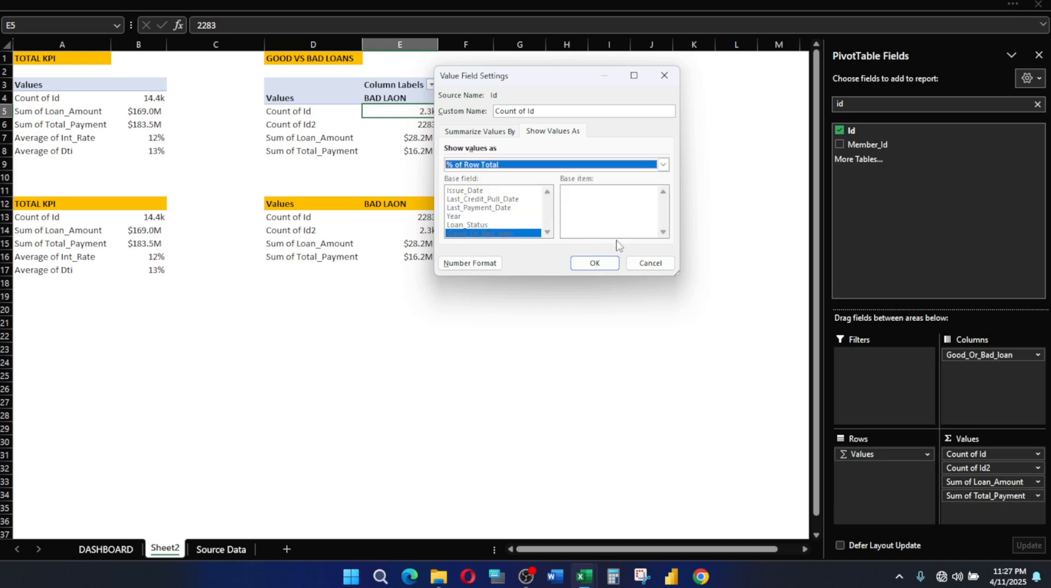
left_click(589, 261)
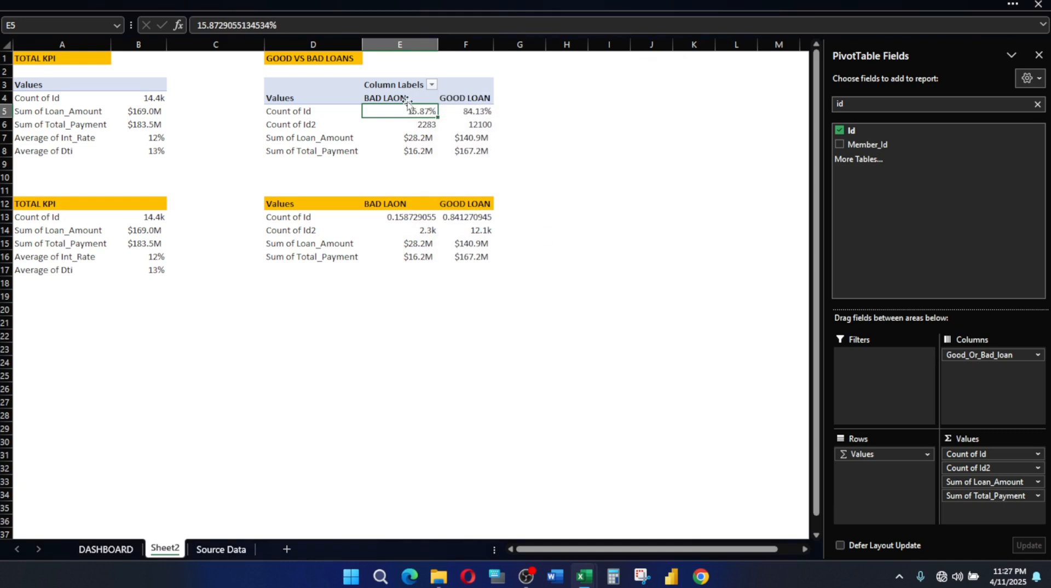
Apply the Percent Style to the linked table's Count of Id values in E13:F13
left_click_drag(407, 222, 476, 219)
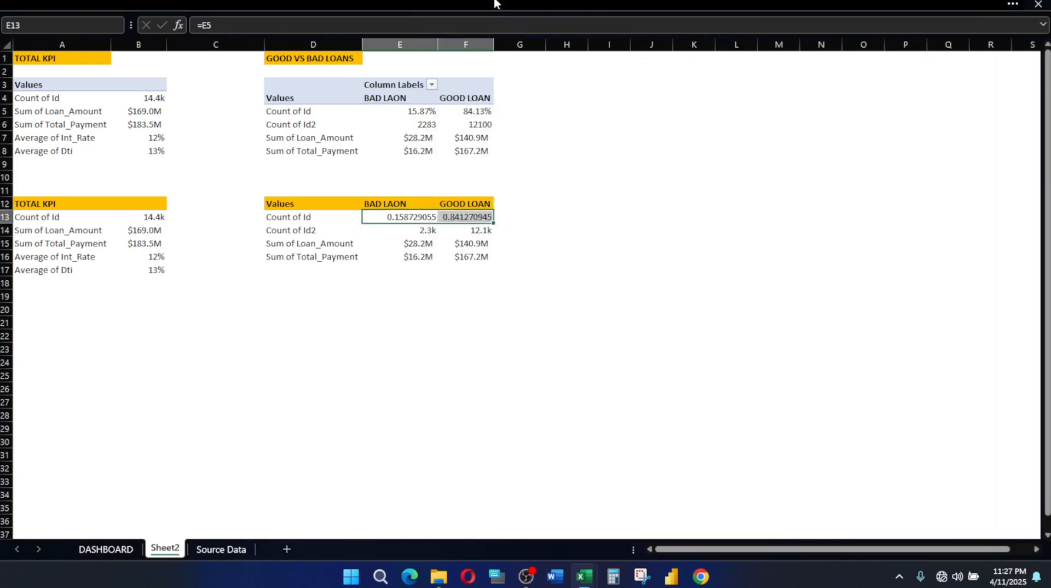
left_click(495, 2)
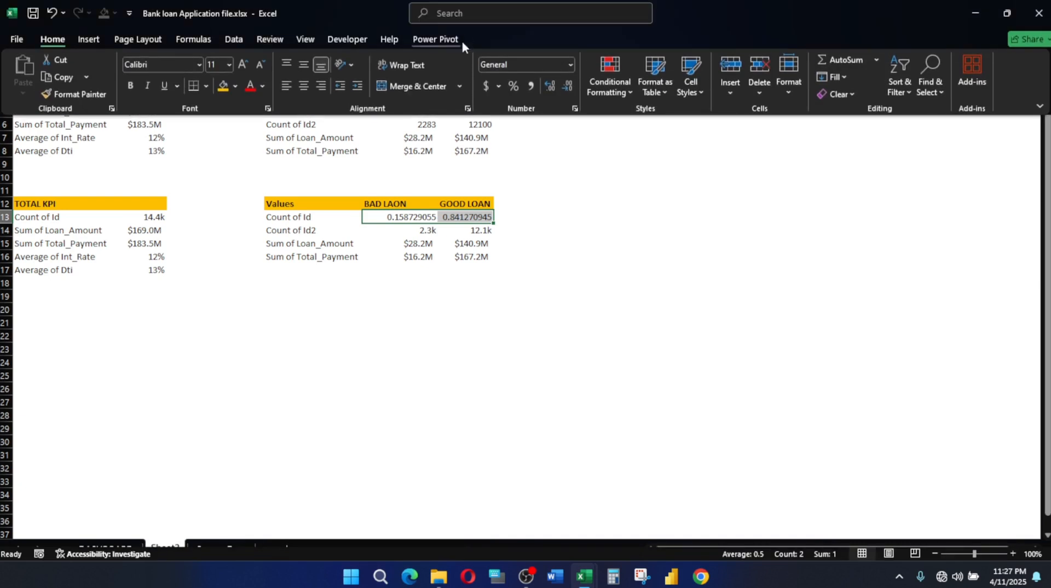
left_click(514, 85)
left_click(606, 237)
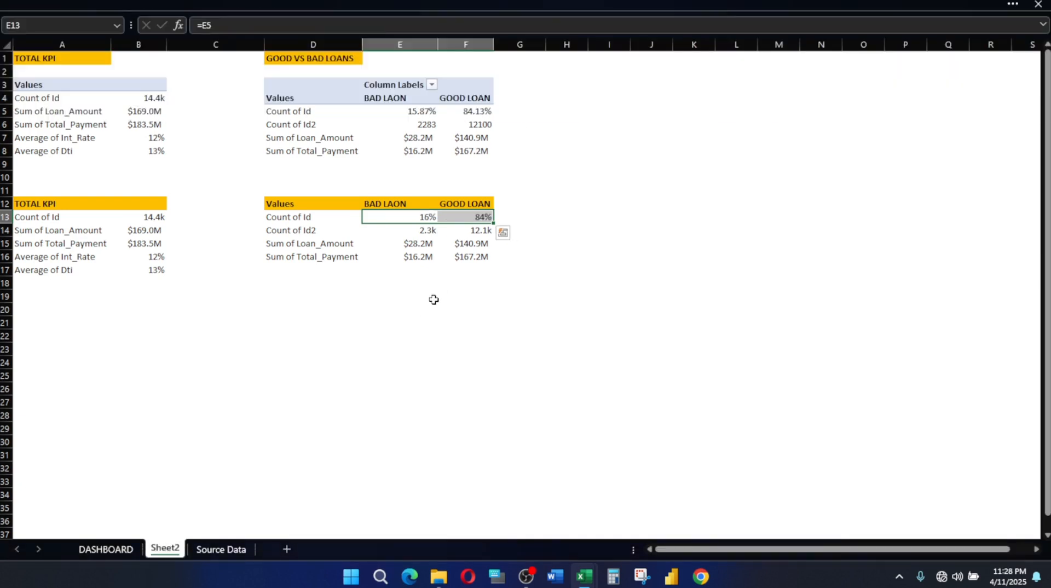
left_click(434, 299)
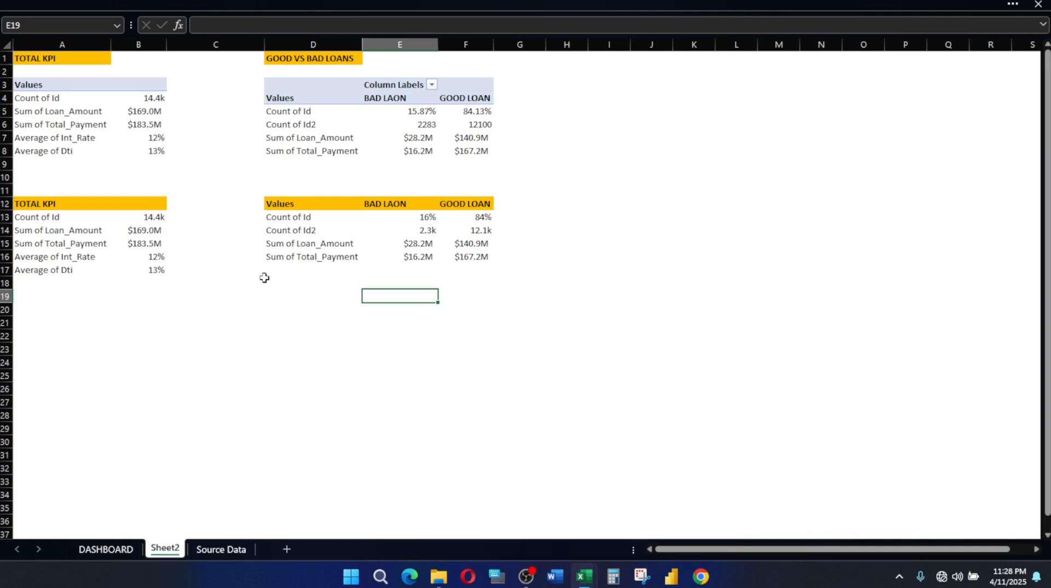
Enter the label GOOD LOANs in D20 and link E20 to the good loan percentage in F13
left_click(309, 270)
left_click(313, 306)
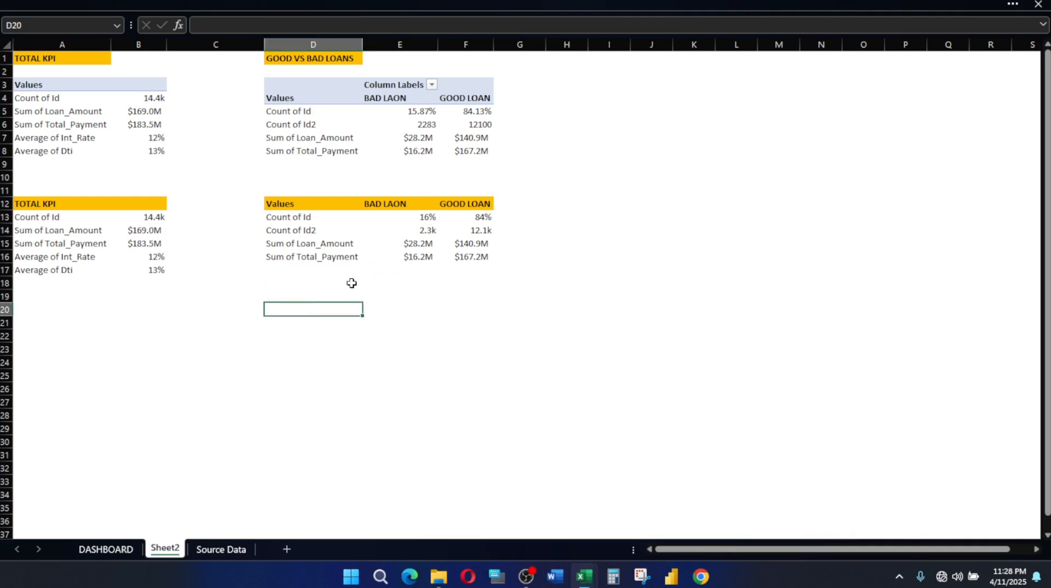
key("Right")
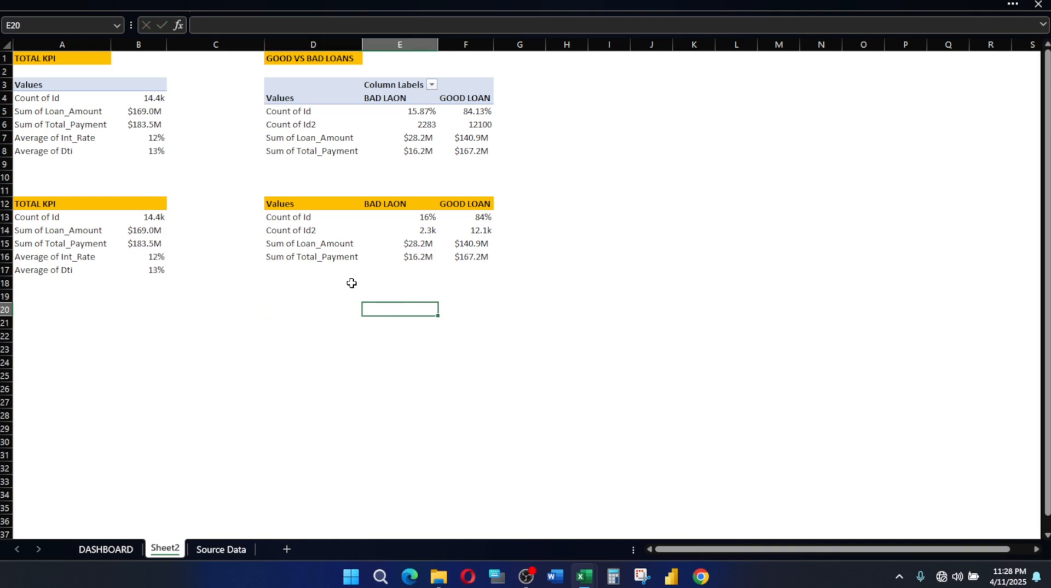
key("Left")
type("G")
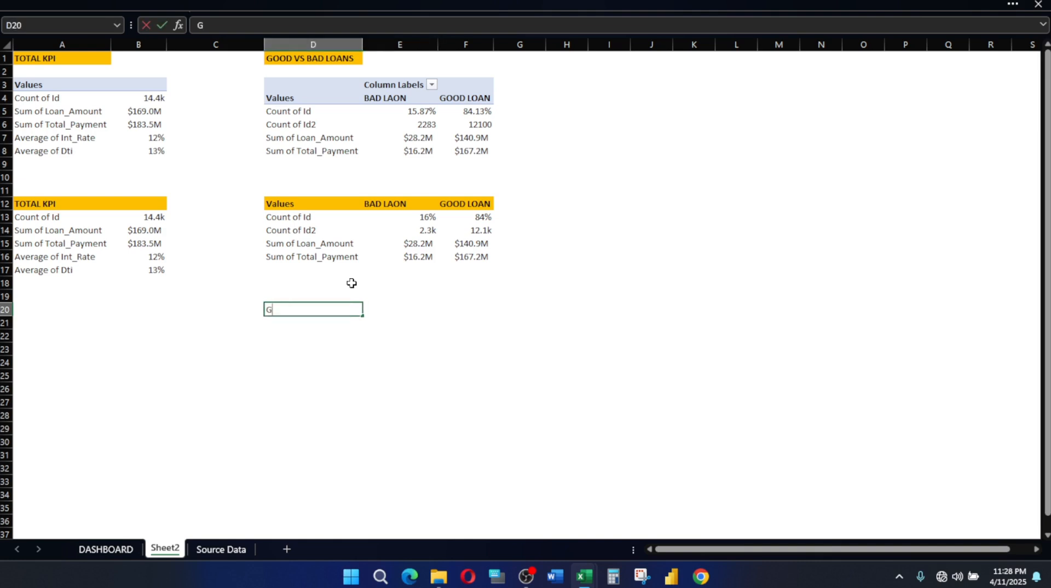
type("OOD LOANs")
key("Tab")
type("=")
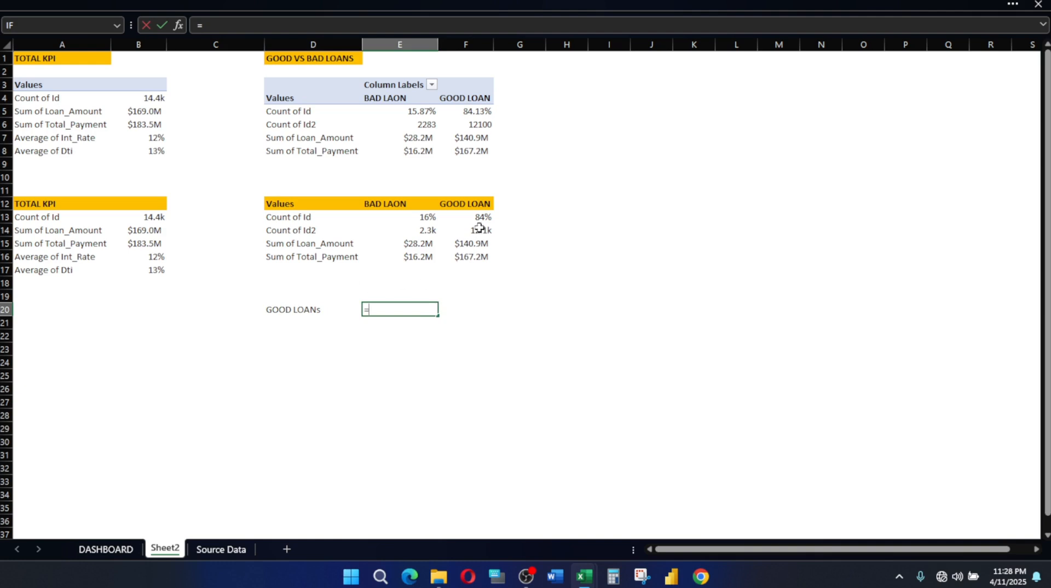
left_click(480, 217)
key("Return")
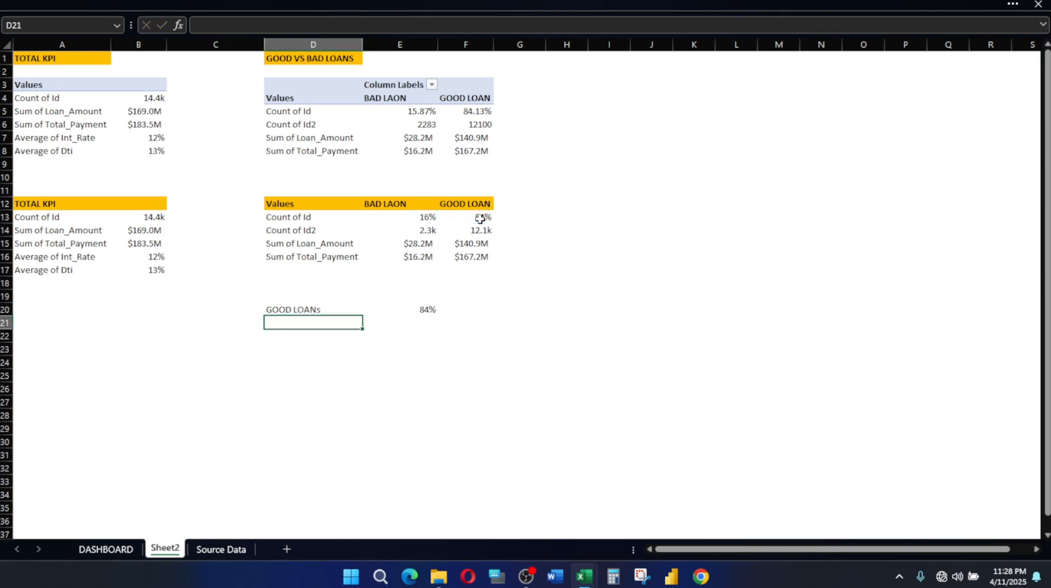
Enter the label BAD LOANS in D21 and link E21 to the bad loan percentage in E13
type("BAD LOANS")
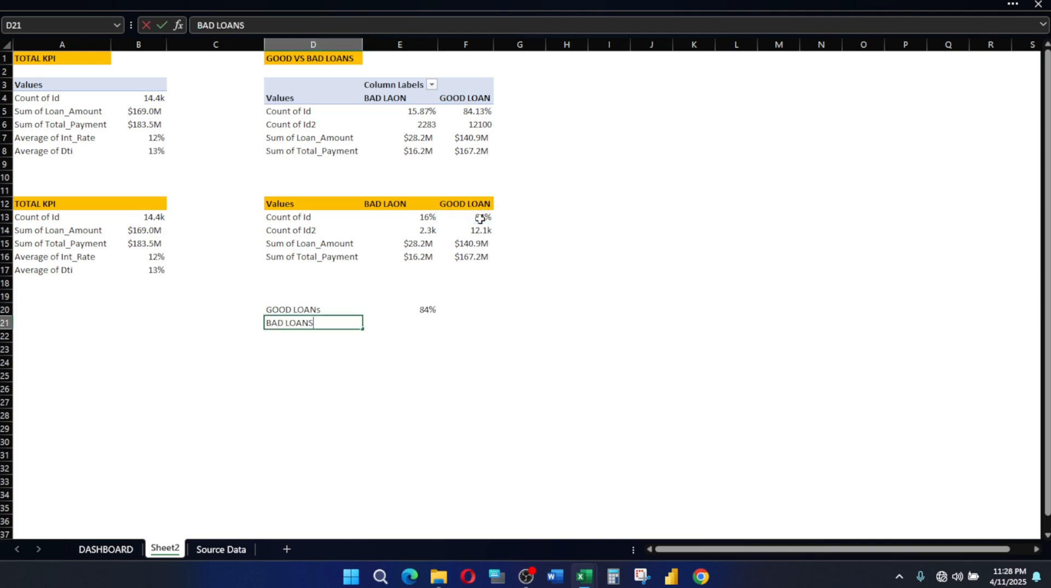
key("Return")
left_click(430, 332)
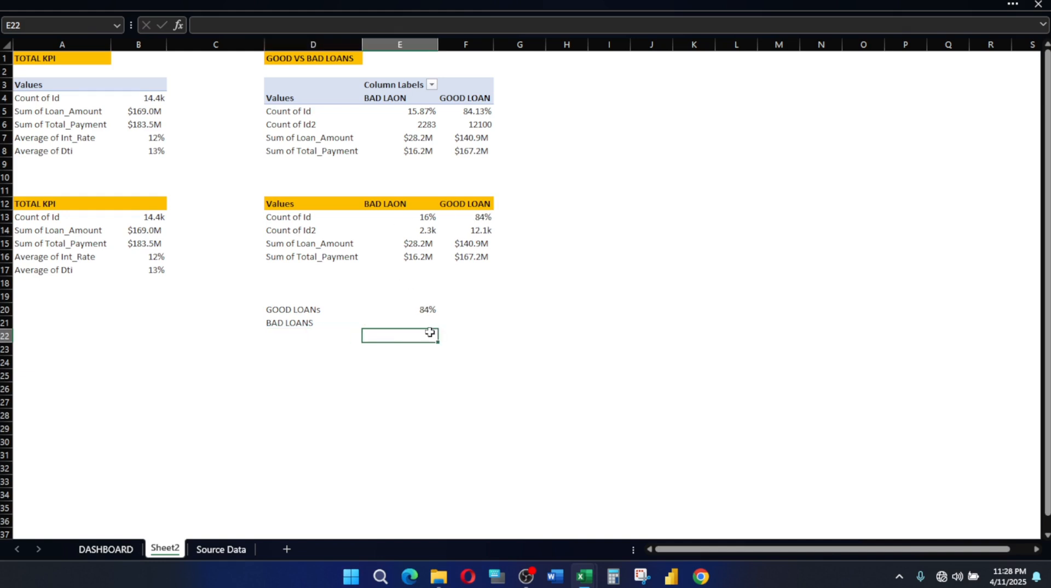
key("Up")
type("=")
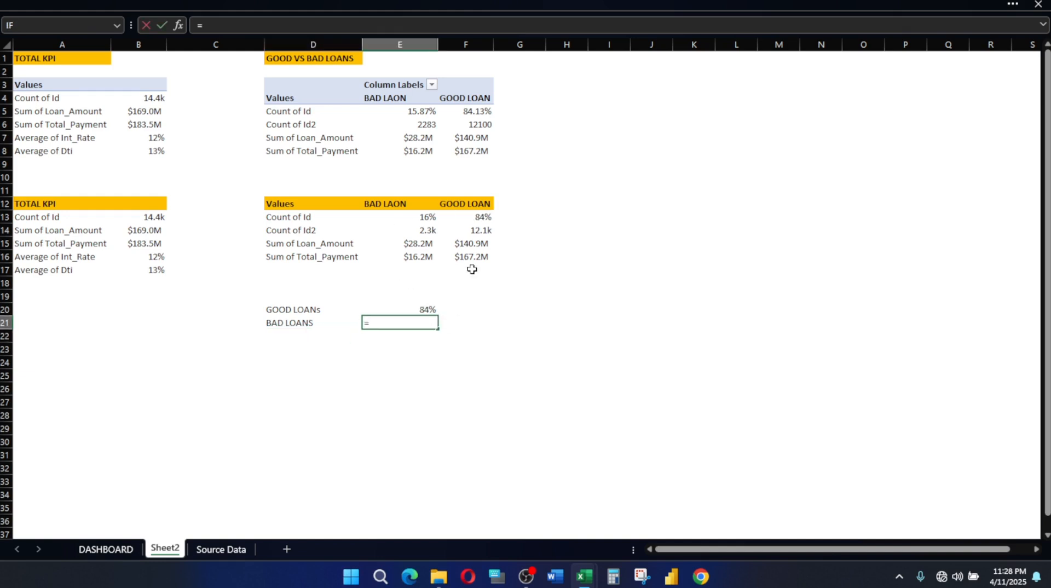
left_click(425, 216)
key("Return")
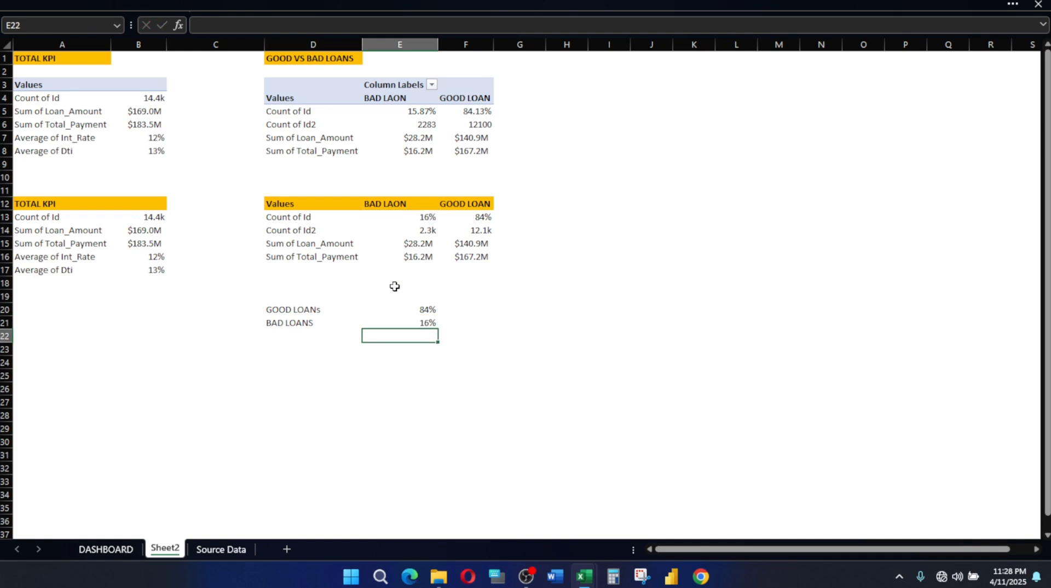
Make the good and bad loan percentage cells D20:E21 bold and apply All Borders to them
left_click_drag(274, 299, 431, 317)
left_click(287, 322)
key("ctrl+b")
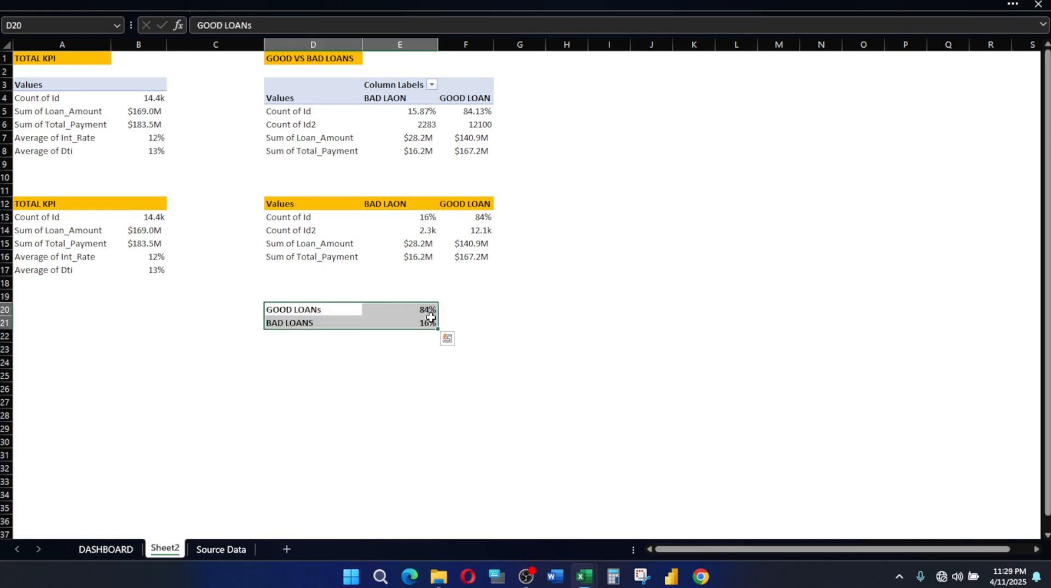
left_click(313, 5)
left_click(206, 86)
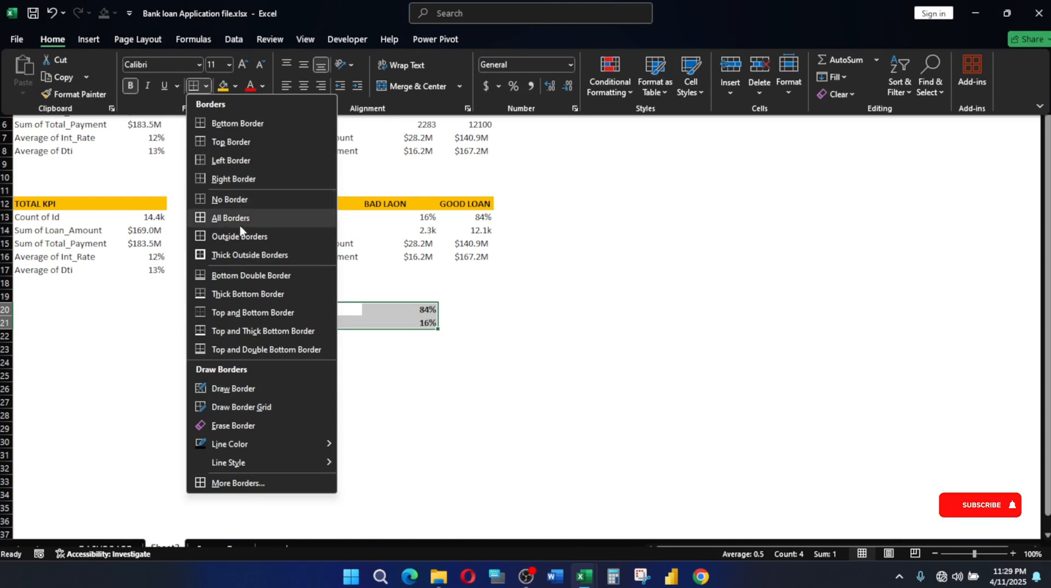
left_click(231, 218)
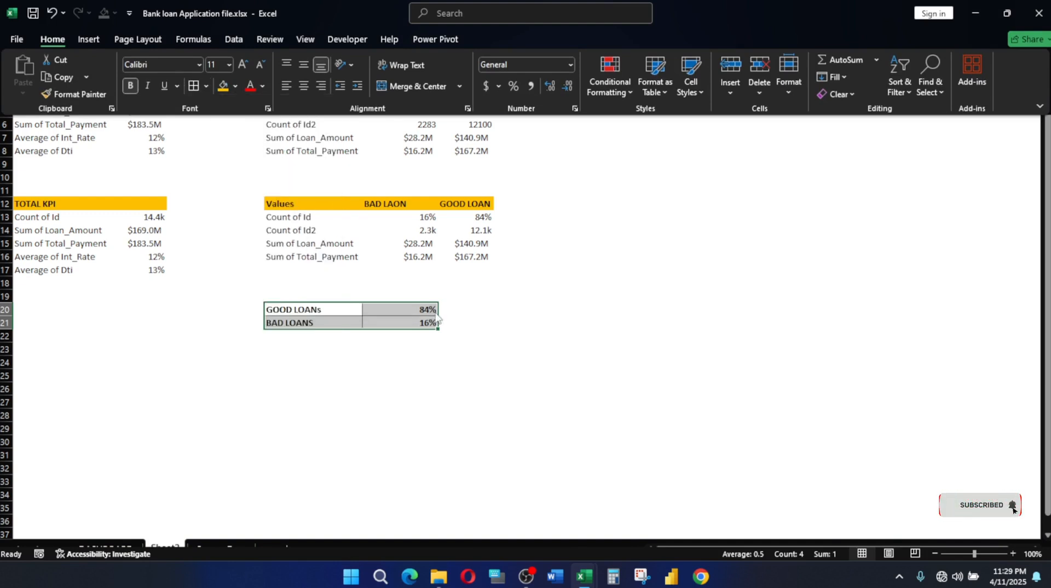
left_click(487, 300)
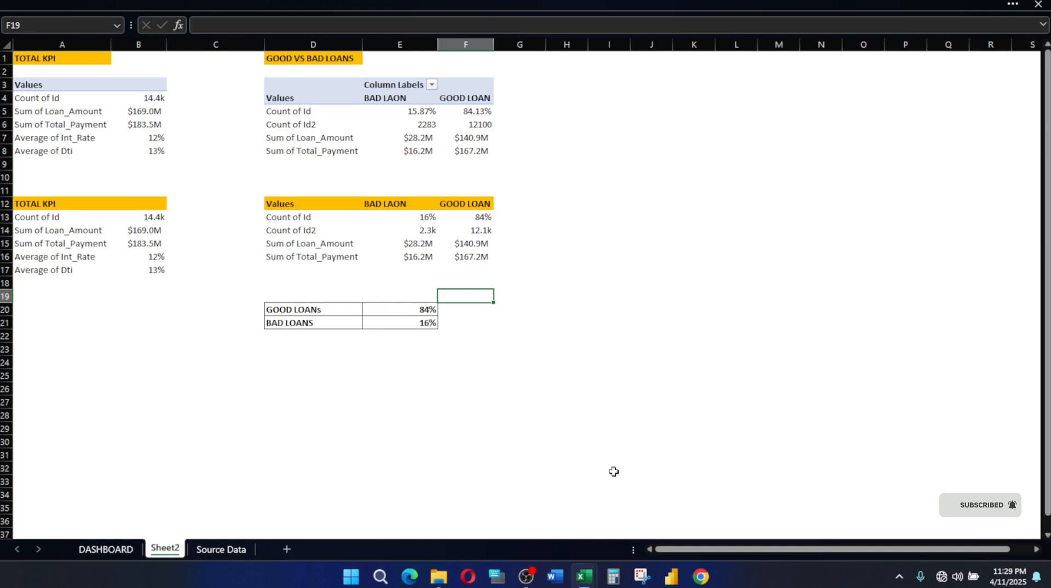
Review the PivotTables on the Pivot_Analysis sheet of the Bank Loan Applications Data workbook
mouse_move(585, 577)
left_click(643, 531)
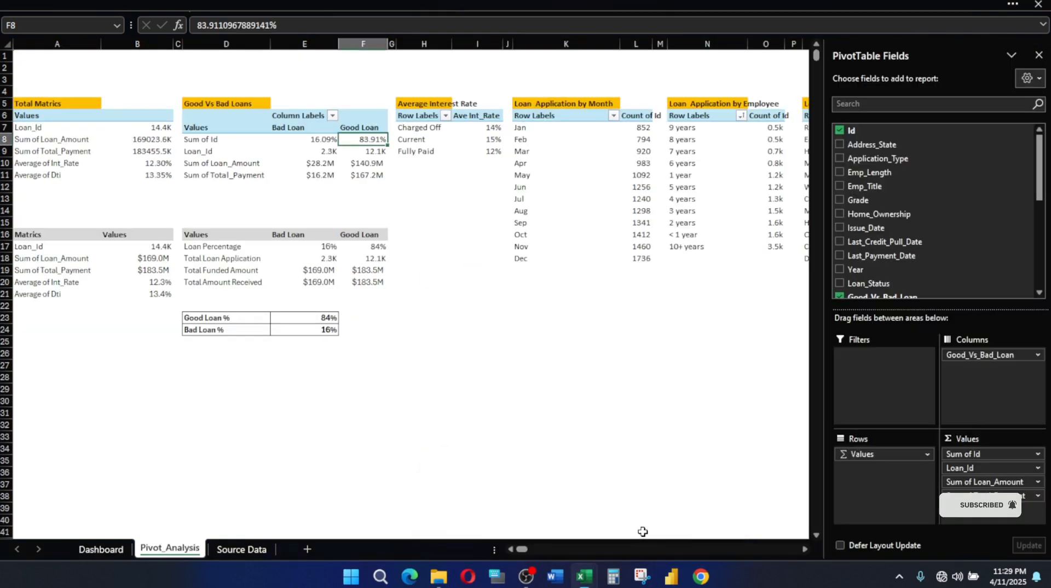
left_click(496, 328)
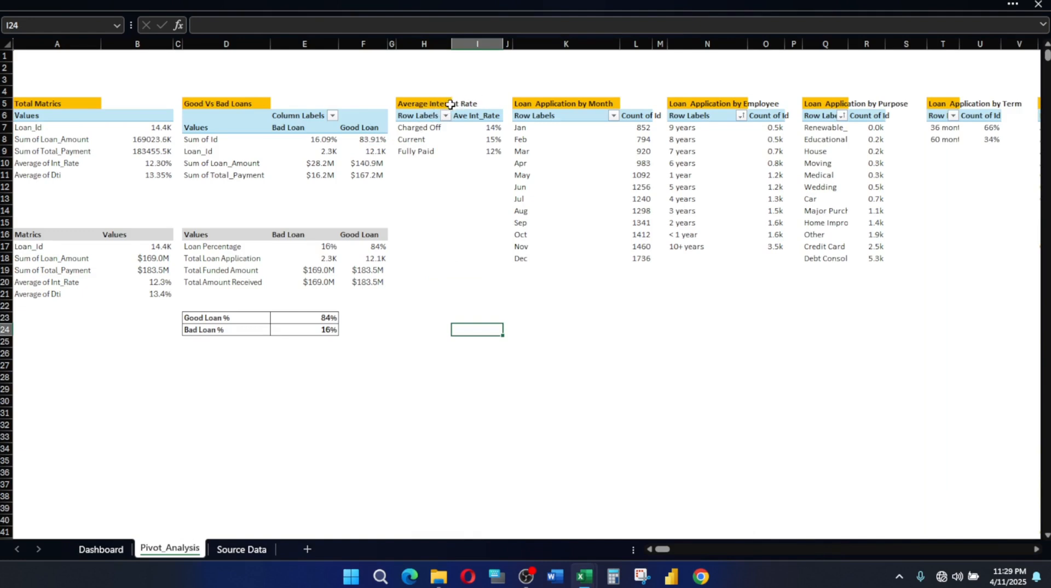
Paste a copy of the GOOD VS BAD LOANS PivotTable at H3 in the Bank loan Application file workbook and autofit column H
mouse_move(583, 576)
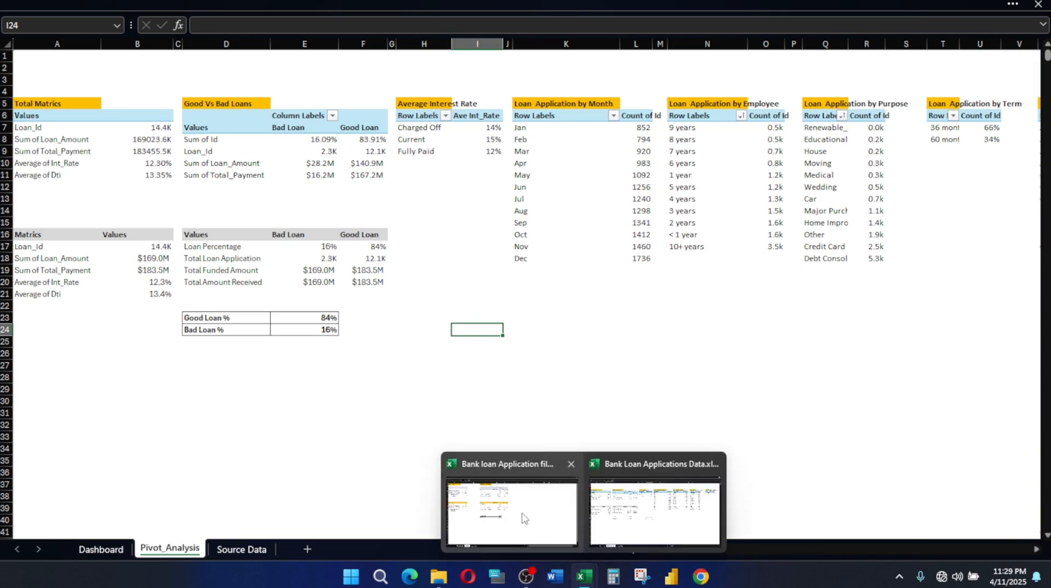
left_click(597, 512)
left_click(570, 86)
key("ctrl+v")
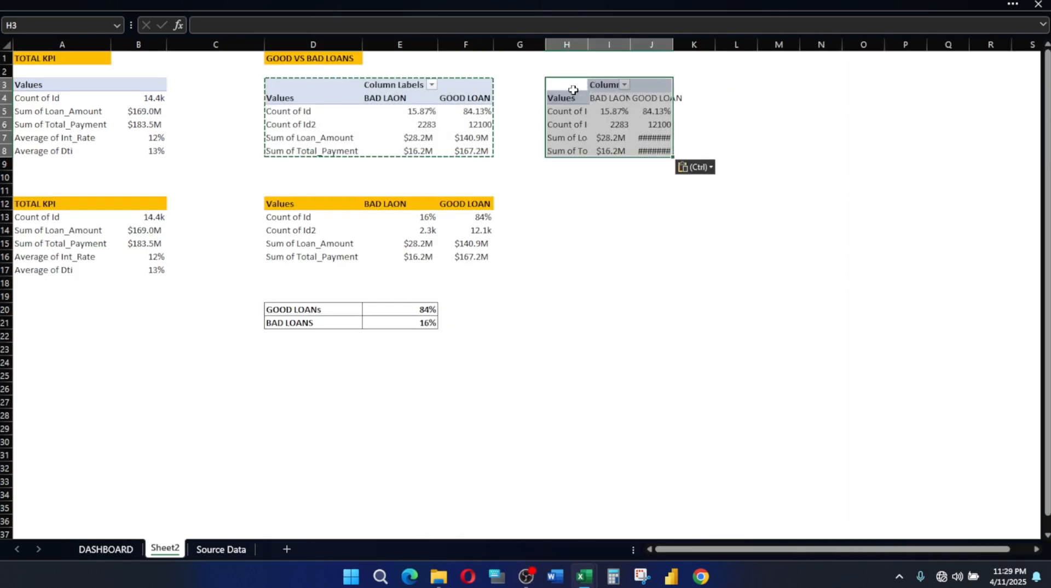
double_click(587, 46)
Check the field layout of the Average Interest Rate PivotTable in the Bank Loan Applications Data workbook, and return to Sheet2
mouse_move(585, 577)
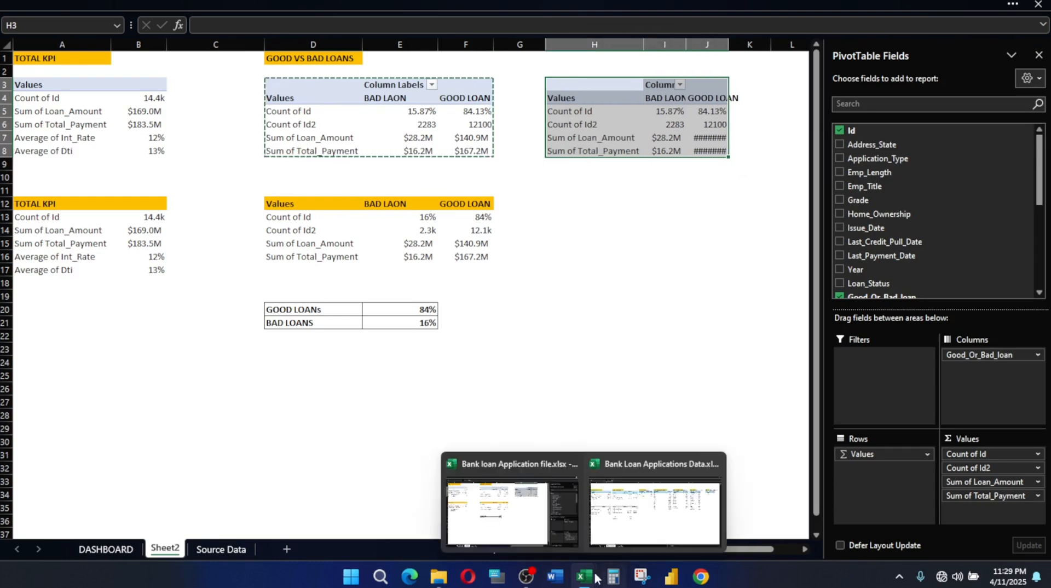
left_click(635, 532)
left_click(439, 128)
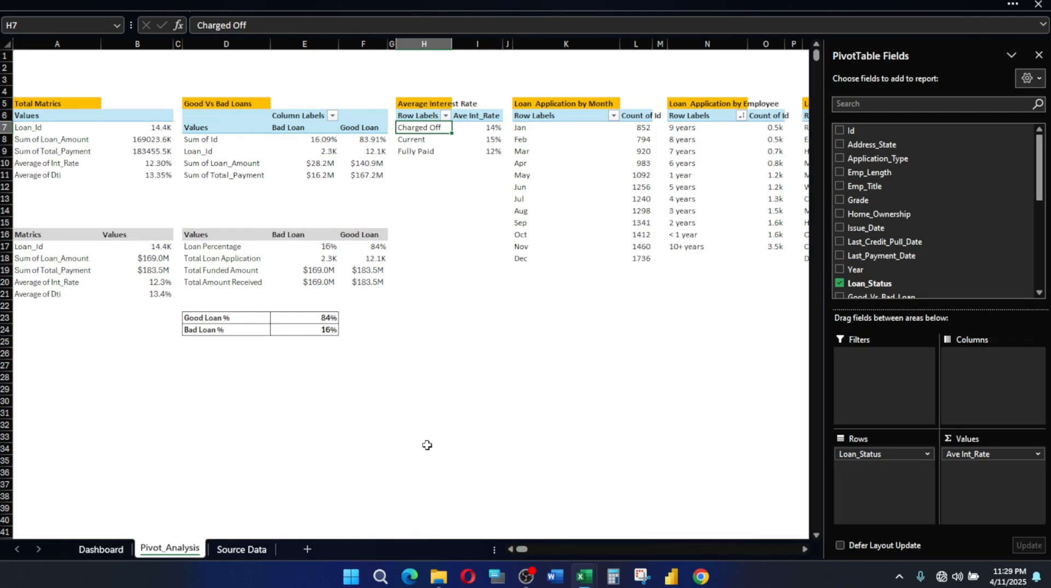
mouse_move(585, 575)
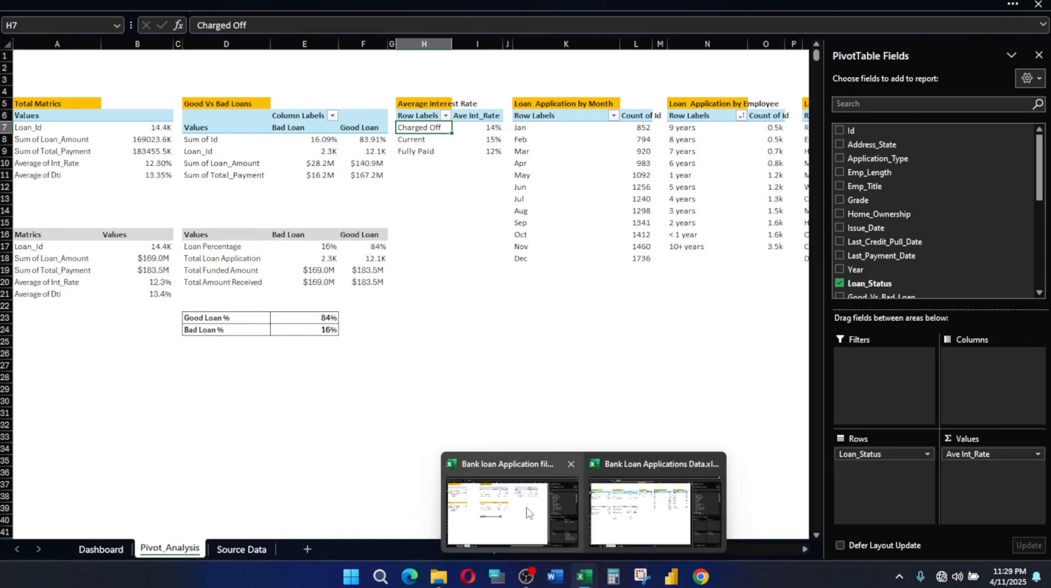
mouse_move(527, 513)
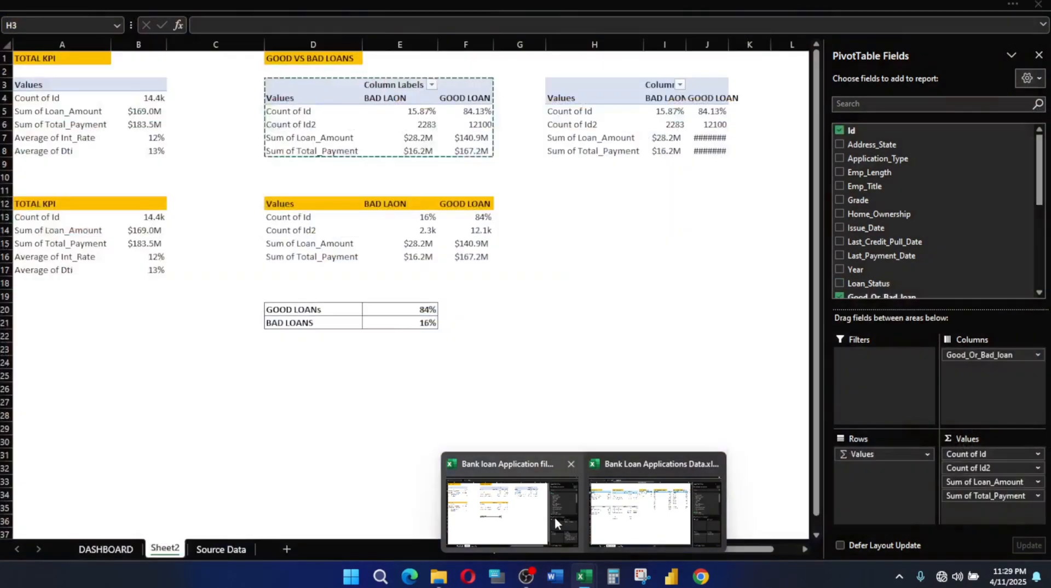
left_click(529, 520)
Remove all value fields and the Good_Or_Bad_loan column field from the copied PivotTable at H3
left_click(639, 124)
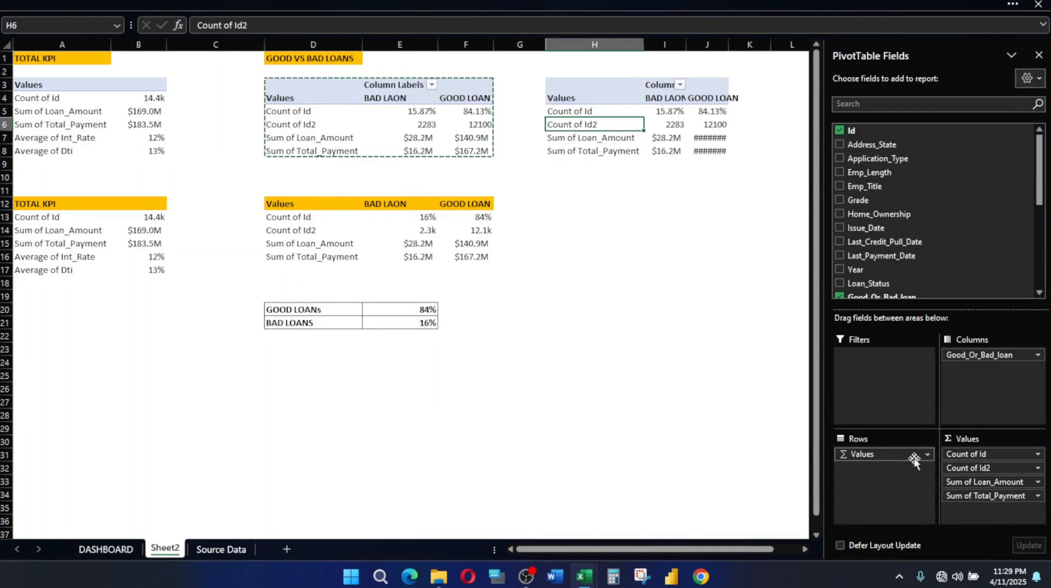
left_click_drag(980, 454, 690, 460)
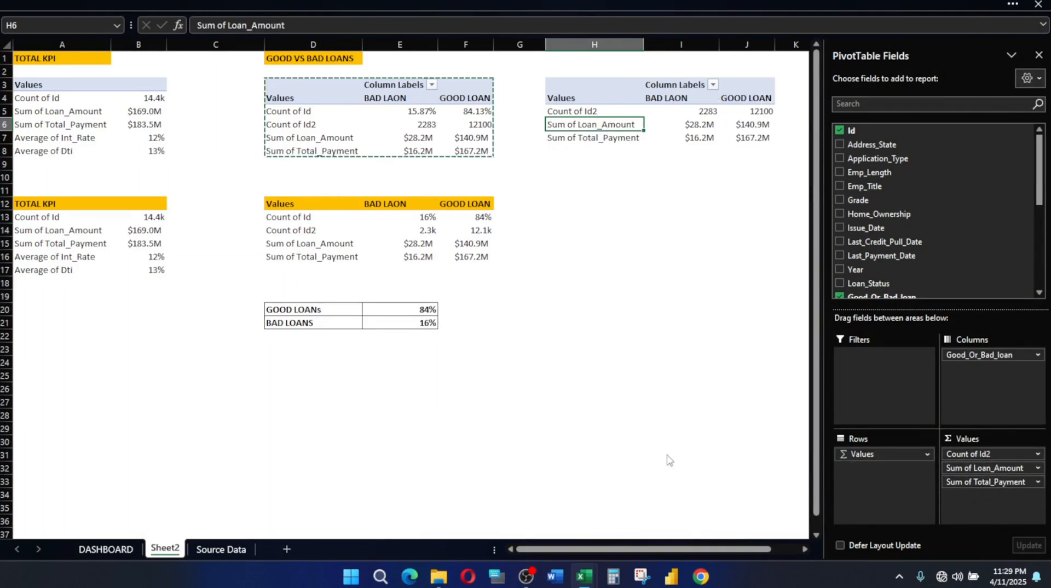
left_click_drag(1000, 467, 712, 465)
left_click_drag(965, 455, 575, 411)
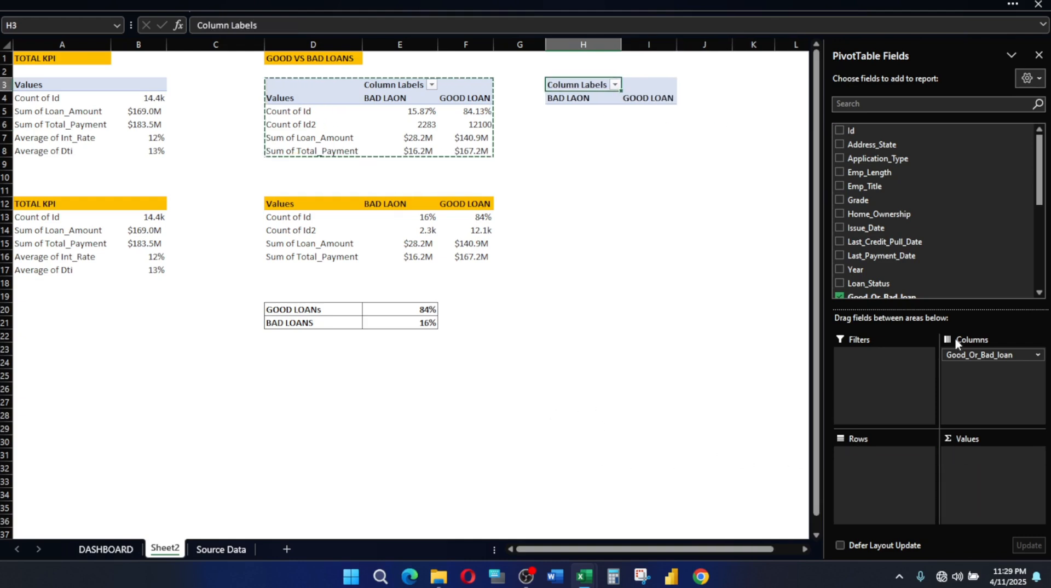
left_click_drag(994, 355, 747, 249)
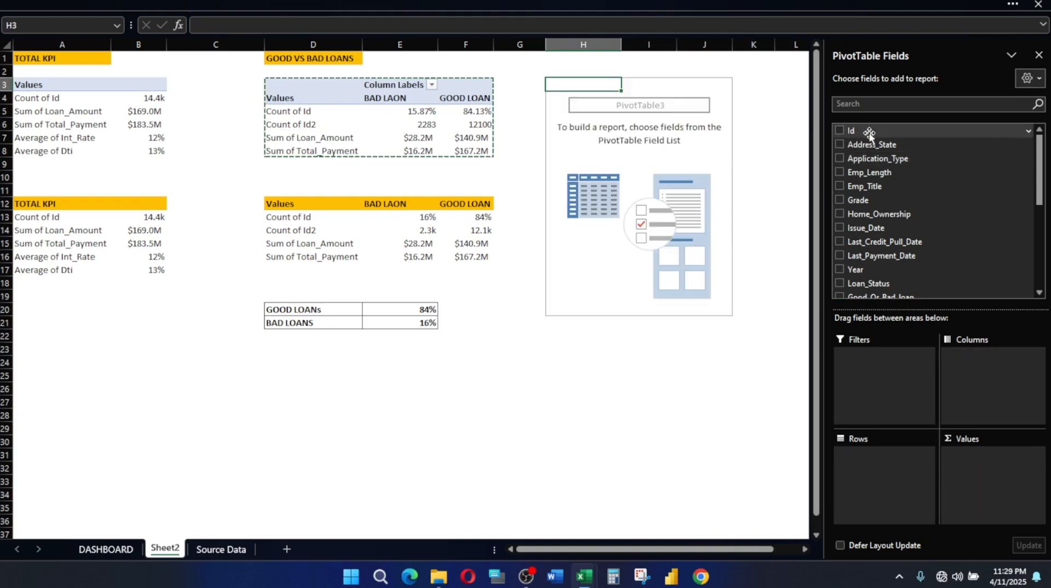
Find the Int_Rate field and add it to the values of the empty PivotTable at H3
left_click(868, 107)
type("int")
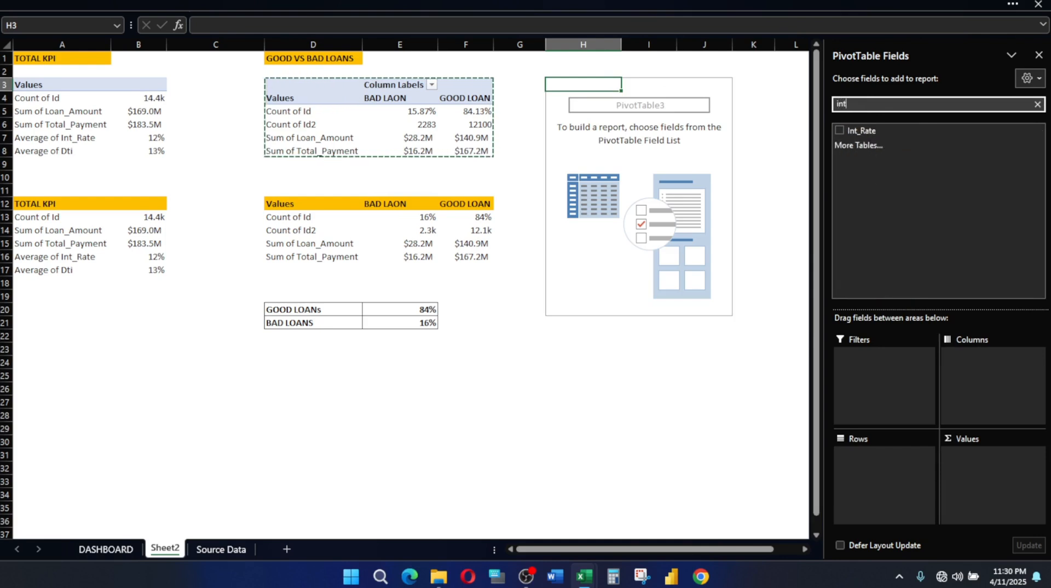
left_click_drag(863, 130, 973, 462)
Find the Loan_Status field and add it to the rows of the Int_Rate PivotTable at H3
left_click(863, 103)
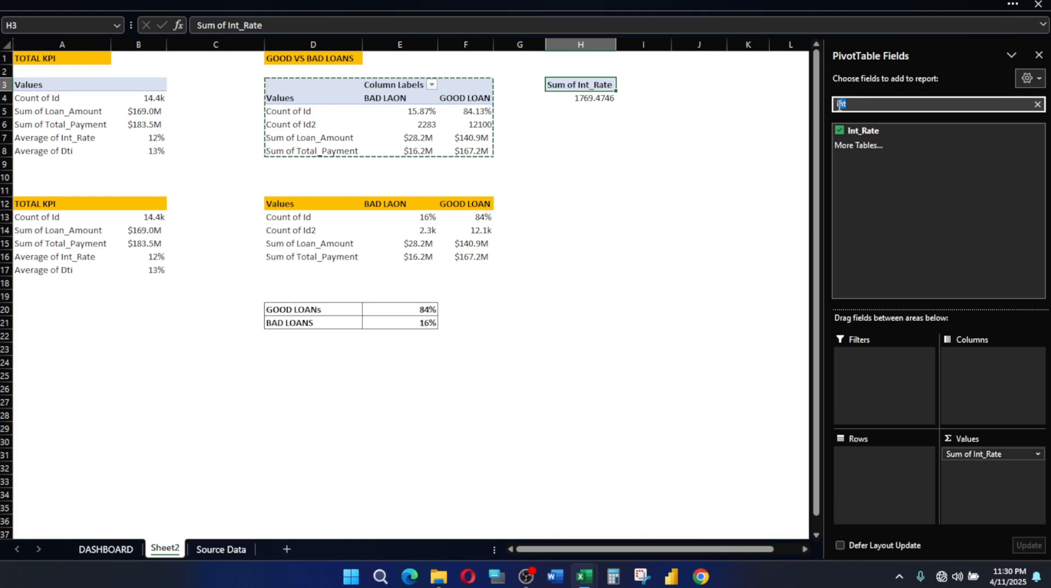
key("BackSpace")
type("lao")
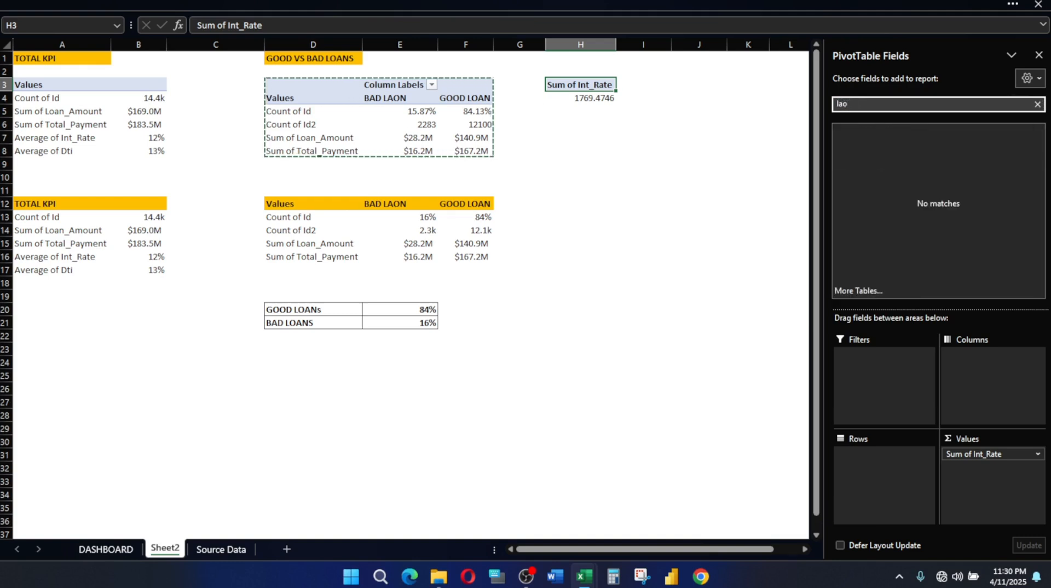
key("BackSpace")
key("BackSpace")
key("BackSpace")
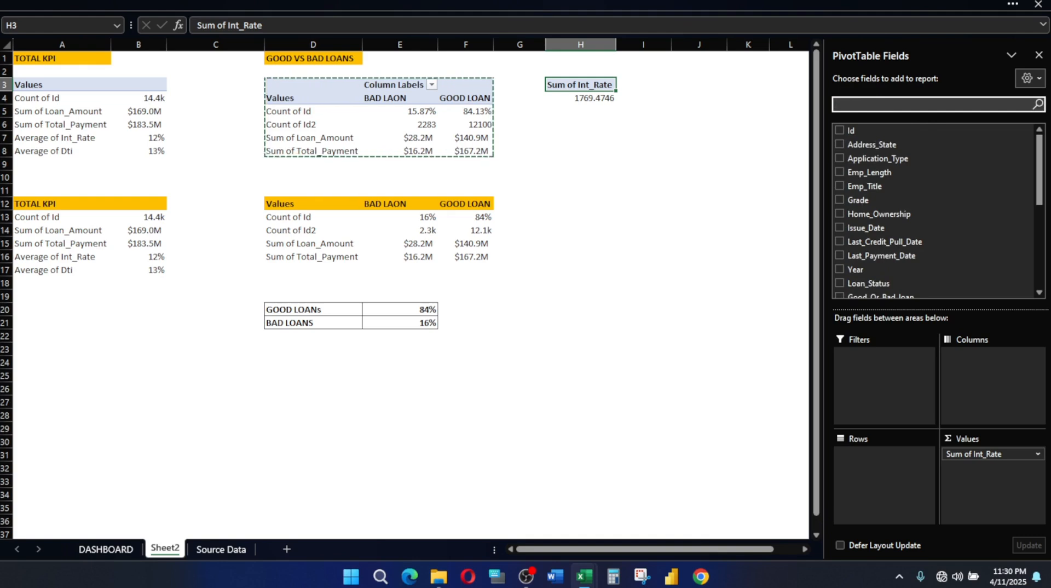
type("lo")
left_click_drag(876, 132, 869, 468)
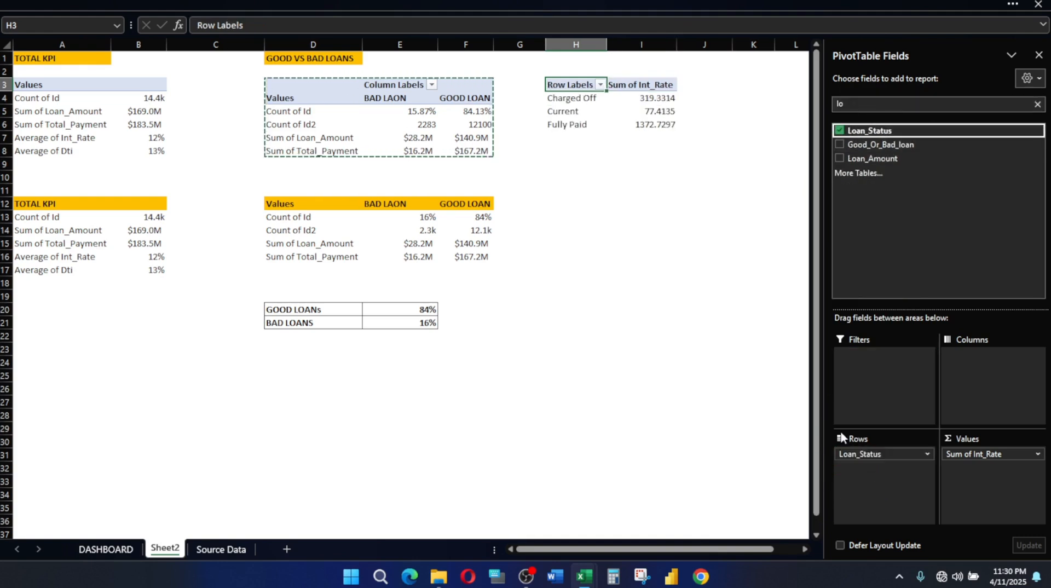
Summarize the Int_Rate value field by Average in the loan status PivotTable
left_click(1013, 454)
left_click(1006, 437)
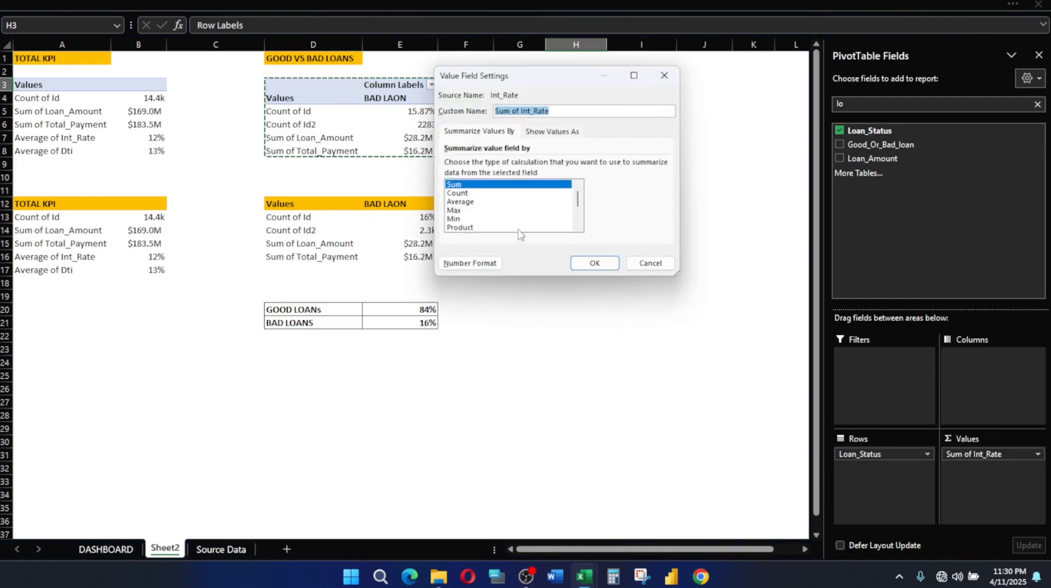
left_click(464, 201)
key("Return")
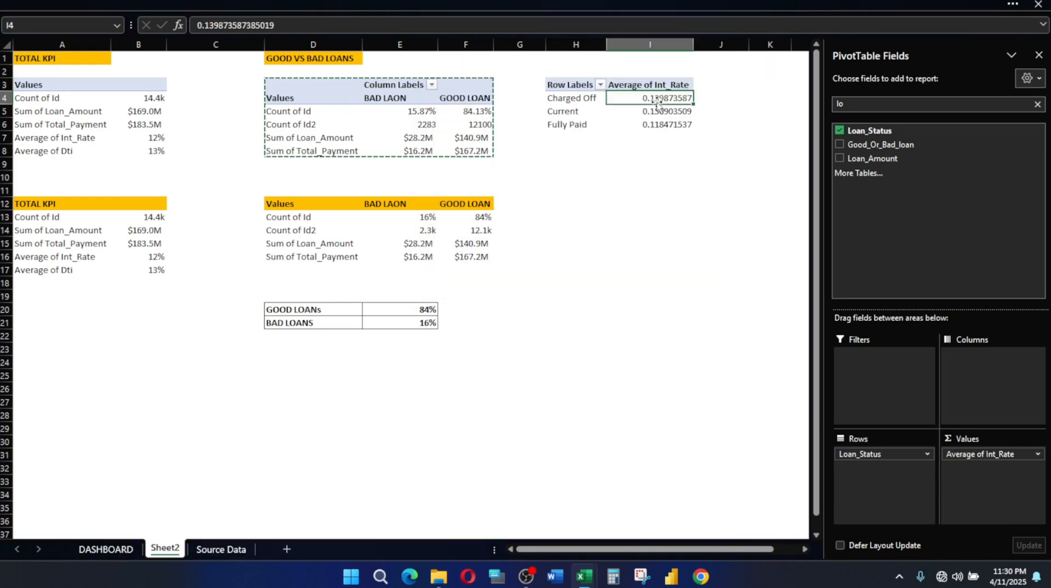
left_click(994, 454)
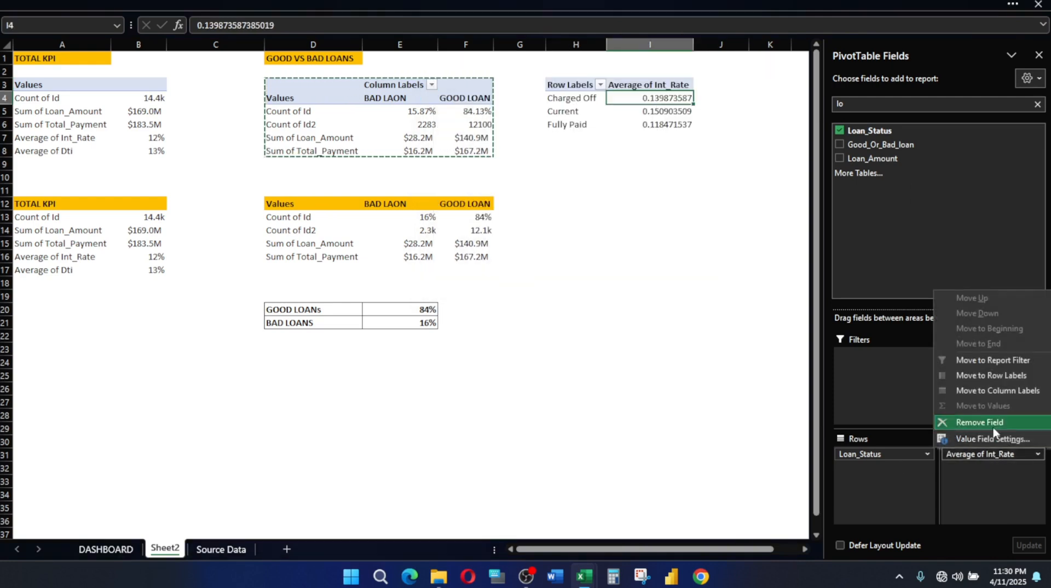
left_click(995, 437)
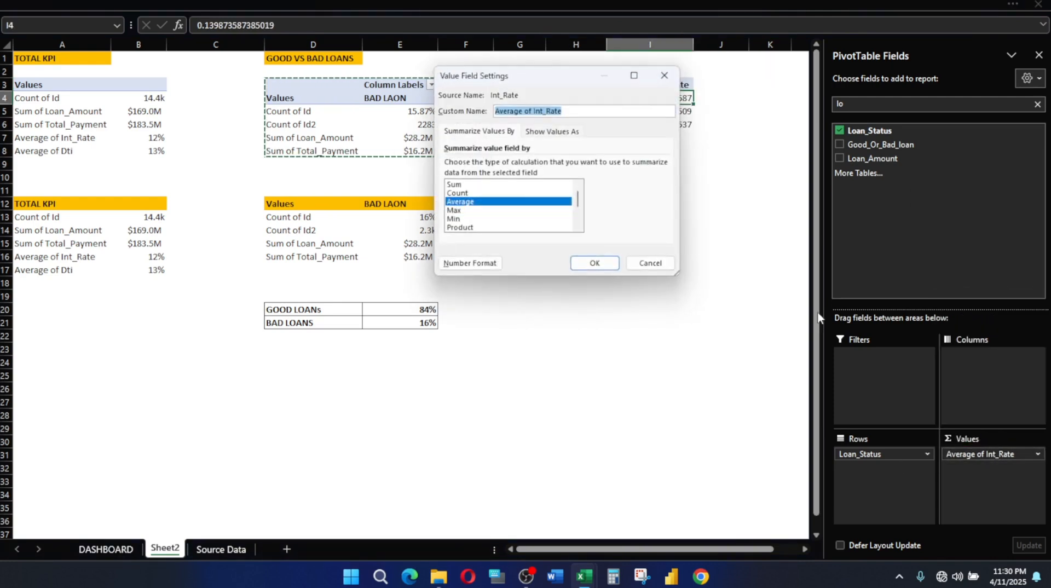
left_click(602, 263)
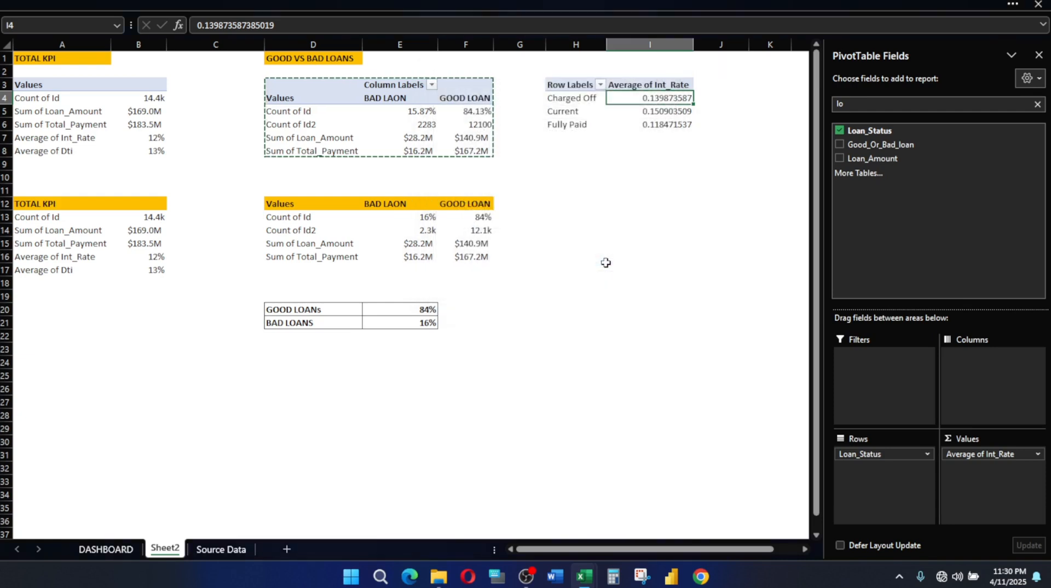
Format the average interest rates in I4:I6 of the loan status PivotTable as percentages without decimals
left_click_drag(652, 99, 662, 123)
left_click(417, 3)
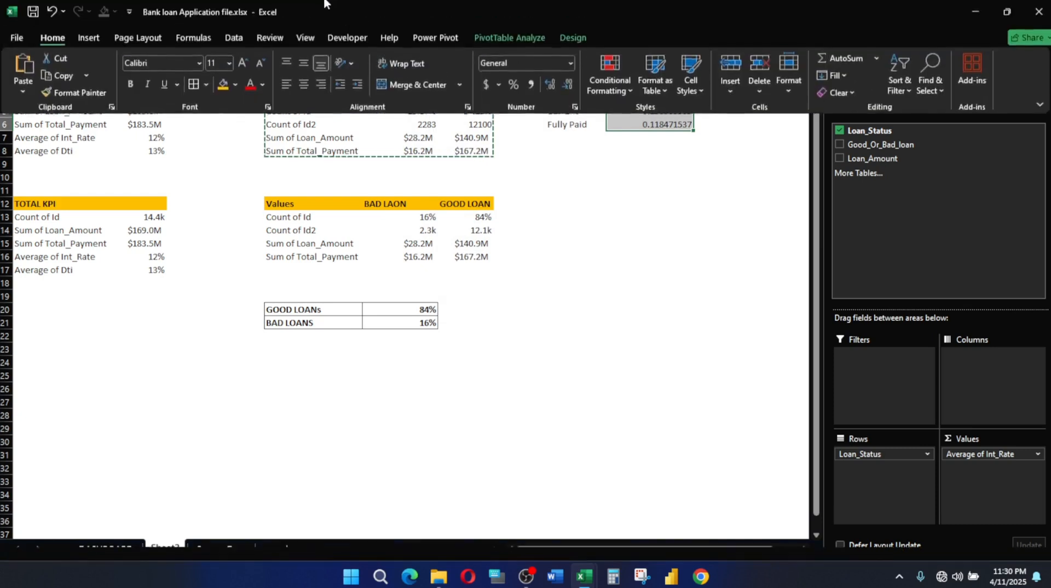
left_click(511, 86)
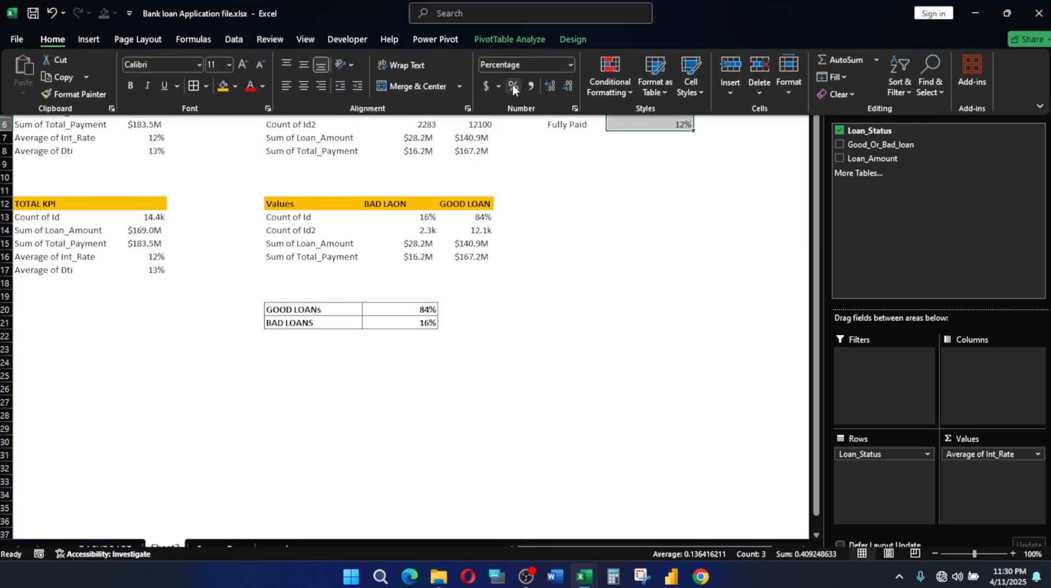
left_click(677, 242)
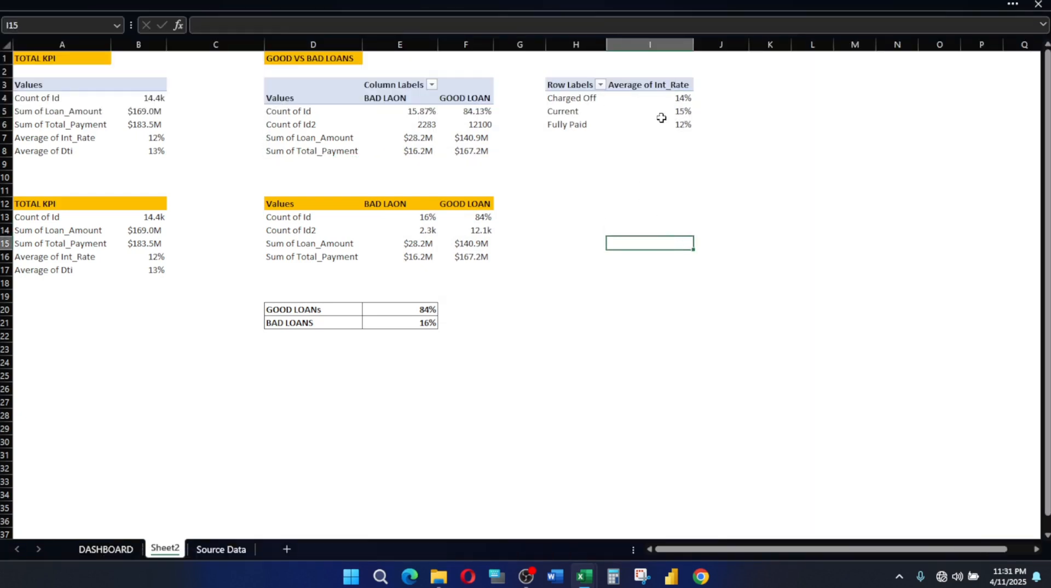
left_click_drag(674, 103, 677, 122)
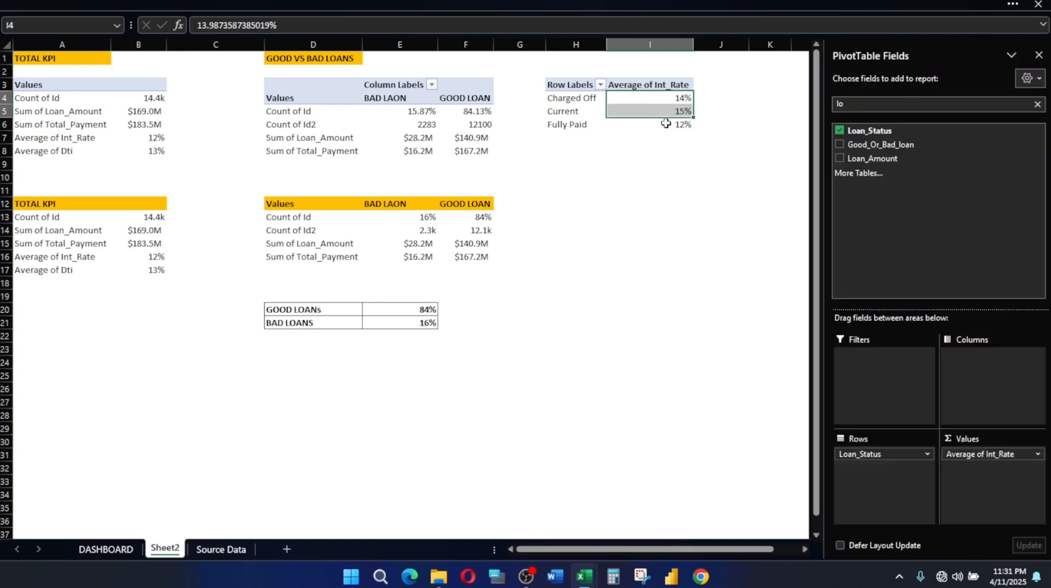
left_click(575, 203)
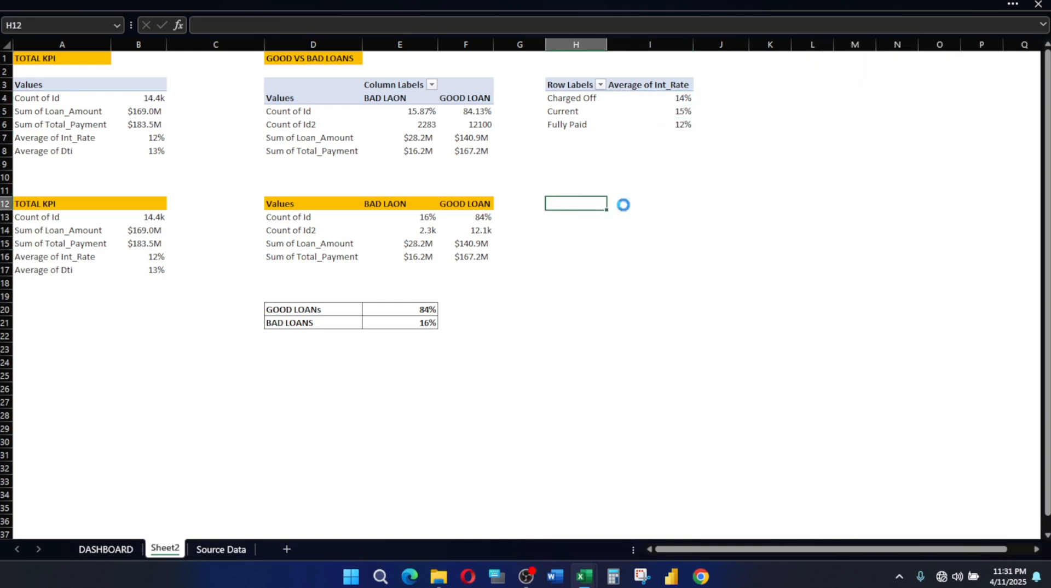
Copy the GOOD VS BAD LOANS heading to H1 and retitle it AVERAGE INTEREST RATE
left_click(299, 58)
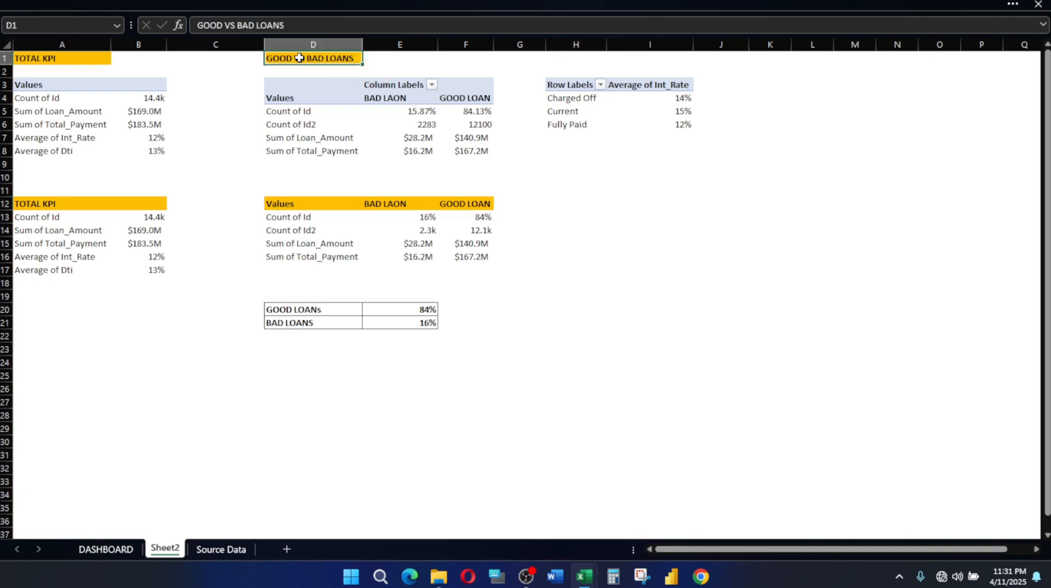
key("ctrl+c")
left_click(558, 56)
key("ctrl+v")
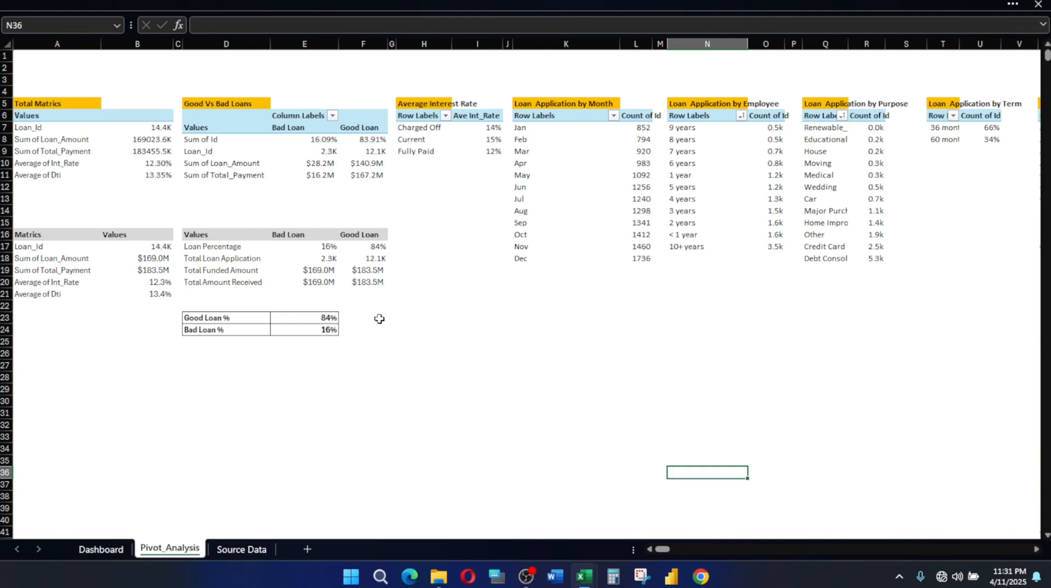
Check the Loan Application by Month PivotTable in the reference workbook and copy the AVERAGE INTEREST RATE block in H1:I6 to K1
mouse_move(584, 583)
left_click(552, 139)
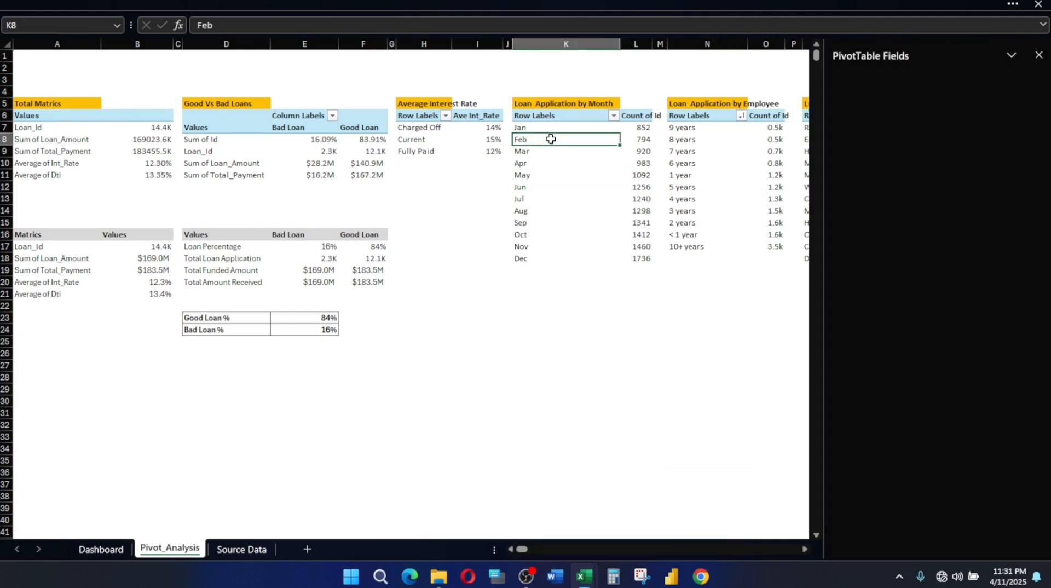
left_click_drag(576, 58, 640, 120)
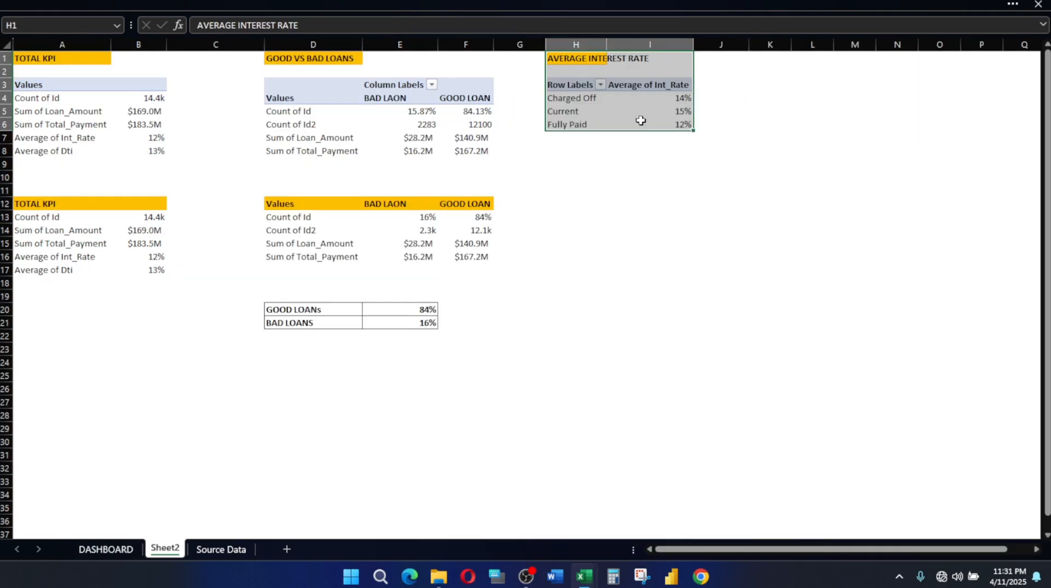
key("ctrl+c")
left_click(767, 60)
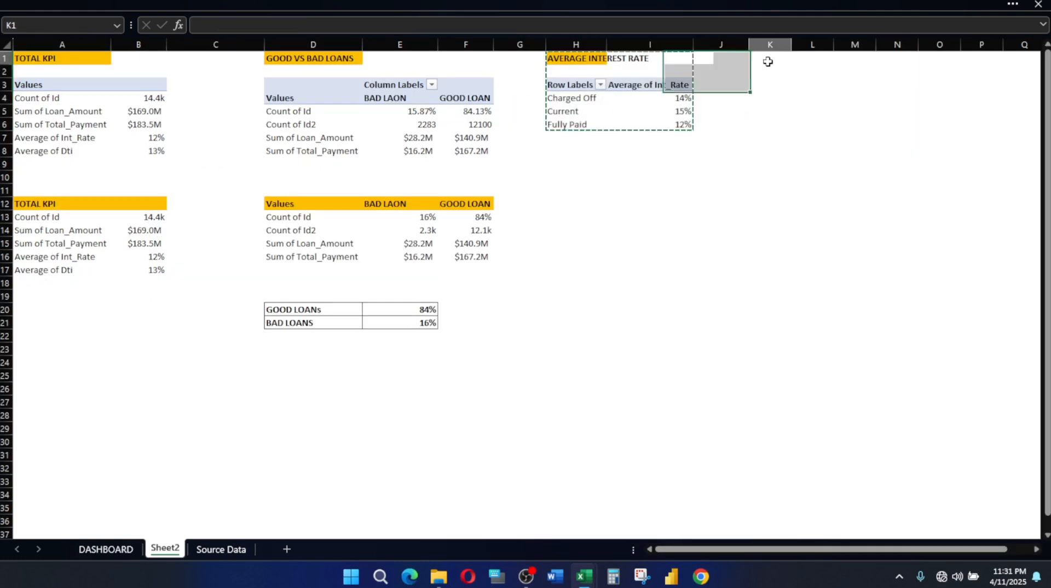
key("ctrl+v")
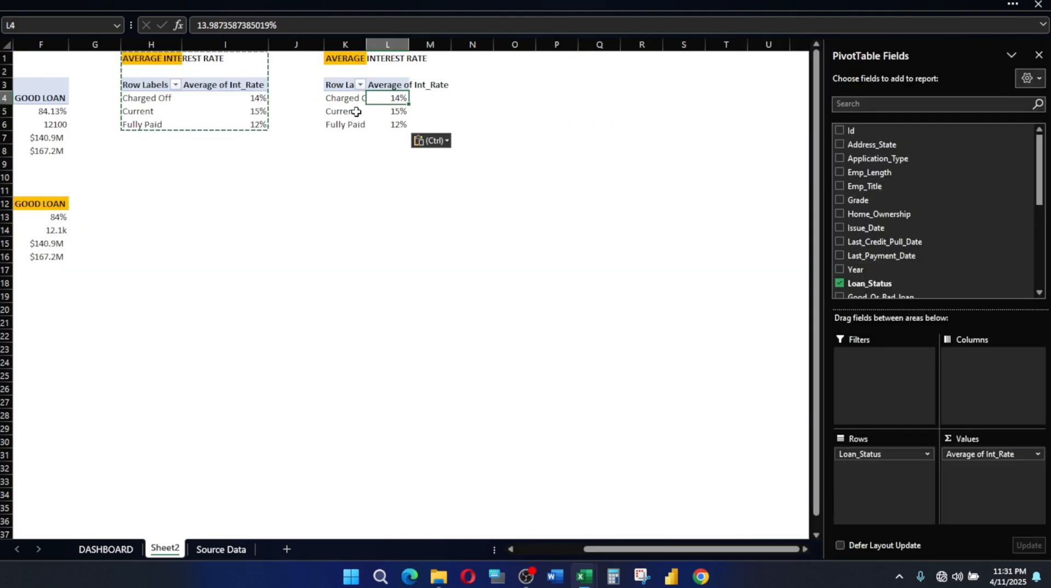
Rebuild the copied PivotTable at K3 with only the months of Issue_Date as rows and Id in place of Int_Rate as values
left_click(347, 111)
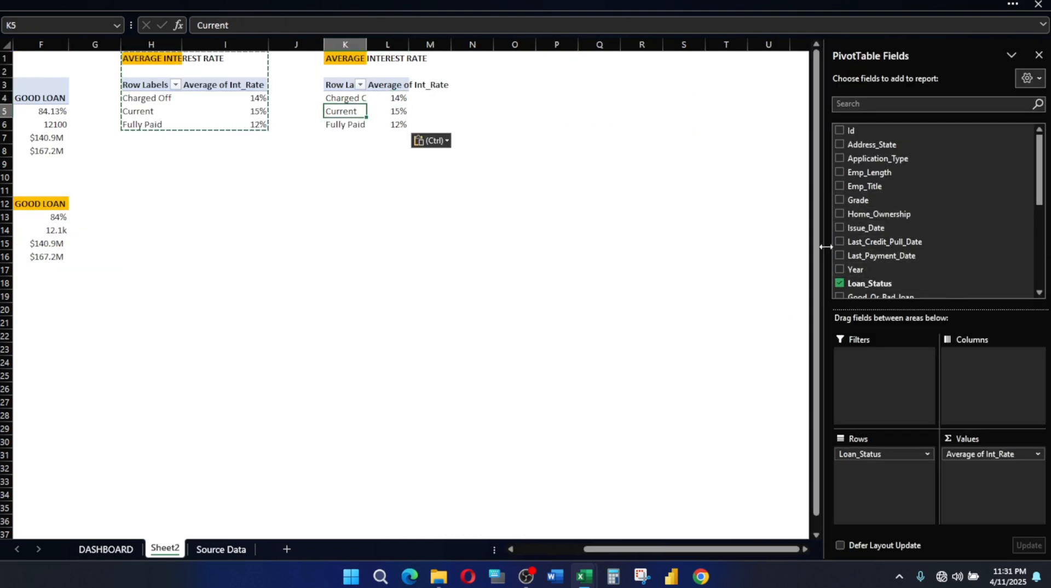
left_click_drag(865, 230, 718, 455)
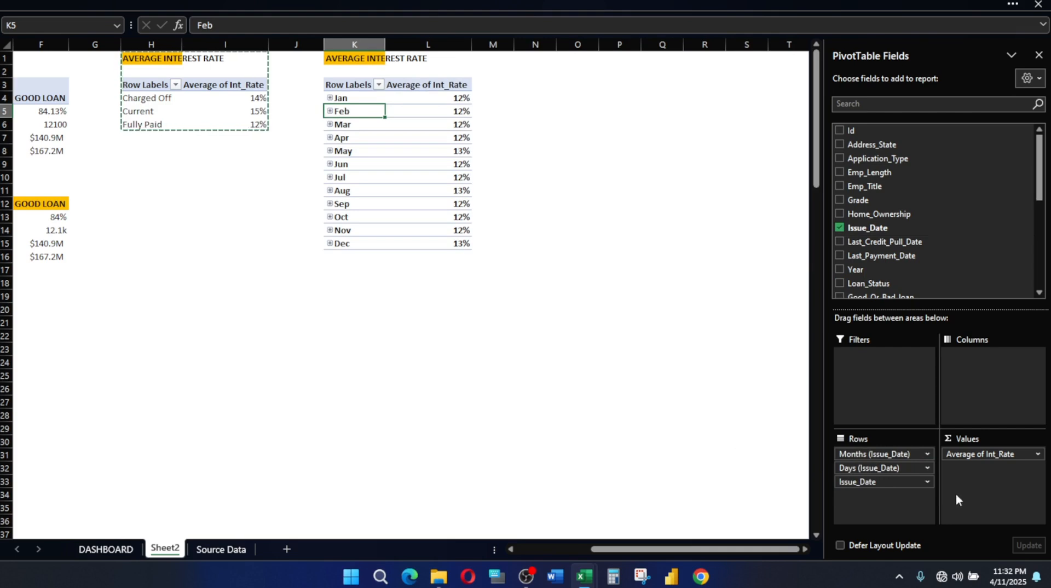
left_click_drag(870, 469, 714, 454)
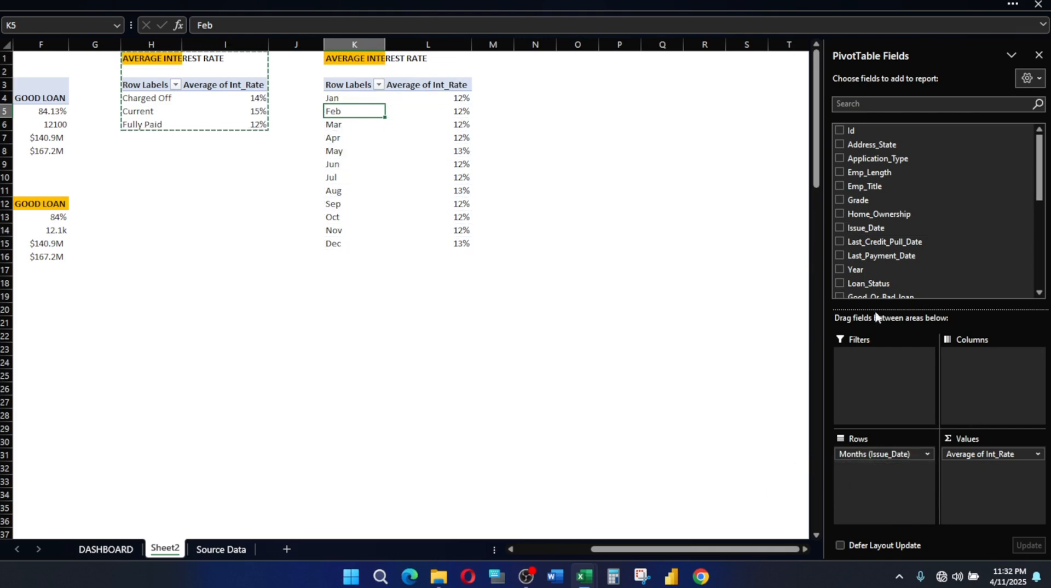
left_click_drag(851, 131, 707, 417)
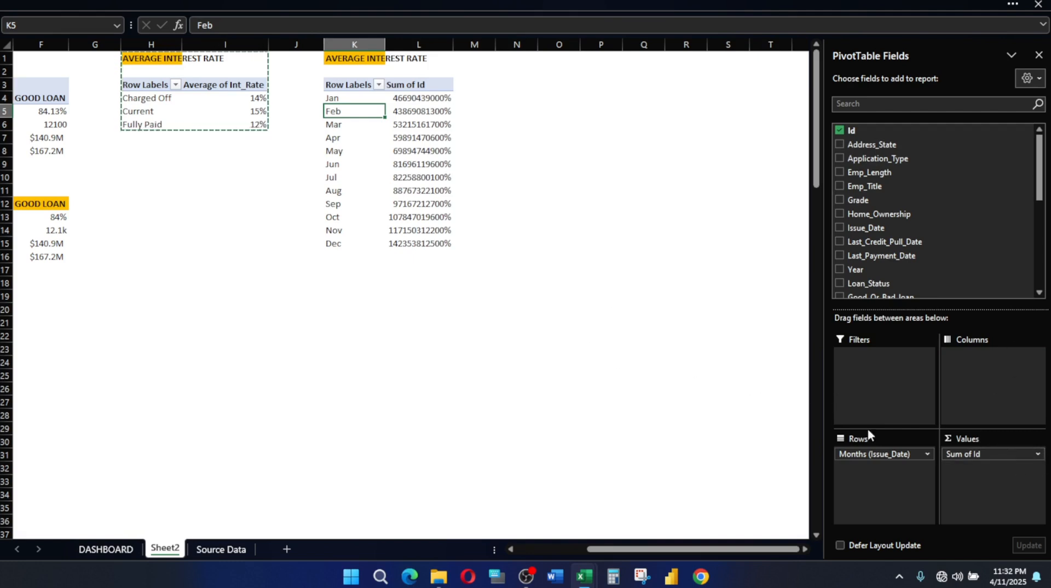
Summarize the Id value field by Sum in the monthly PivotTable
left_click(1002, 456)
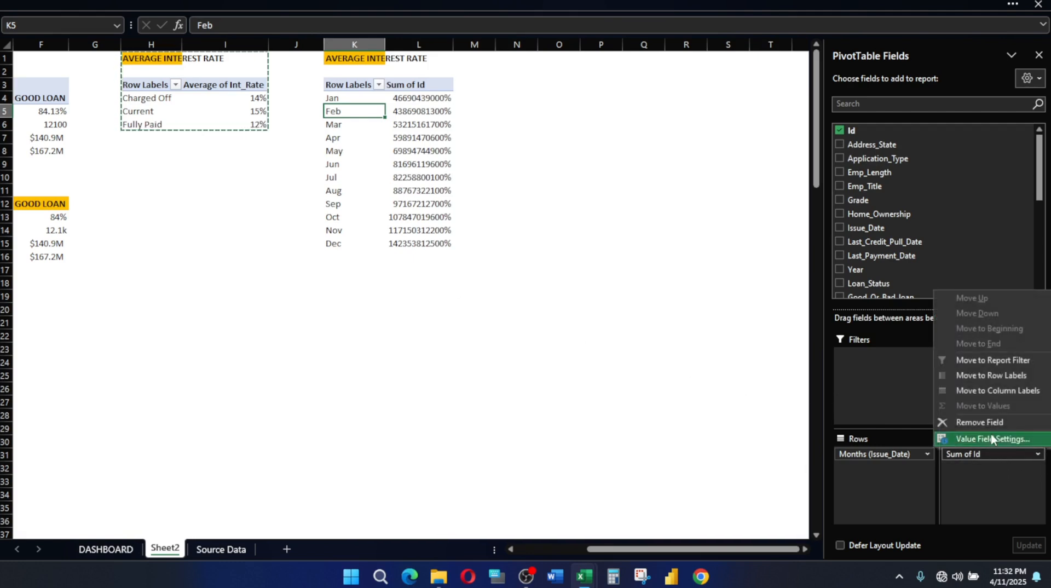
left_click(992, 437)
left_click(473, 186)
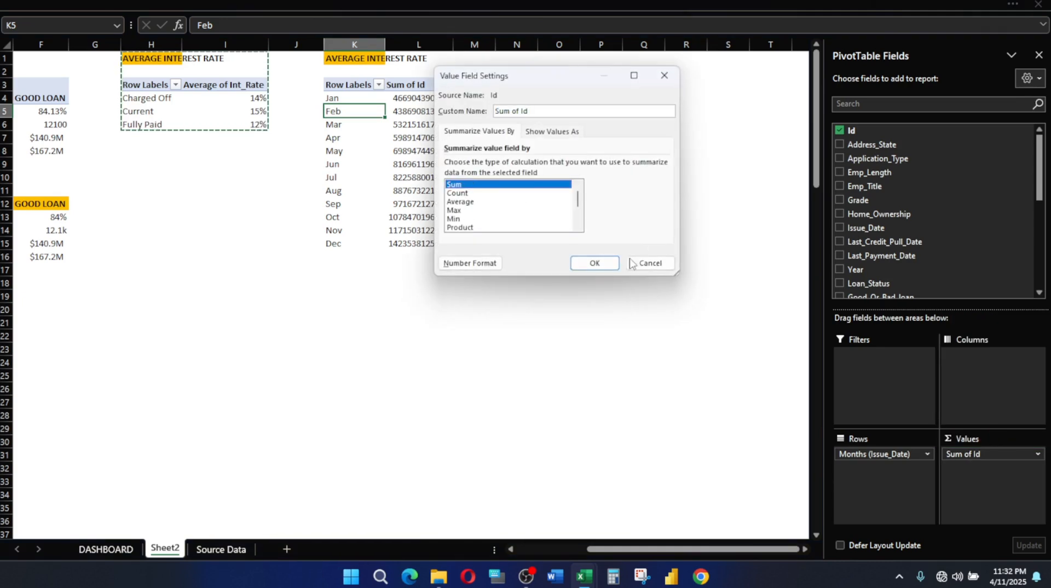
left_click(594, 263)
Change the number format of the monthly Id values in L4:L15 to General
left_click_drag(417, 111, 419, 245)
mouse_move(492, 8)
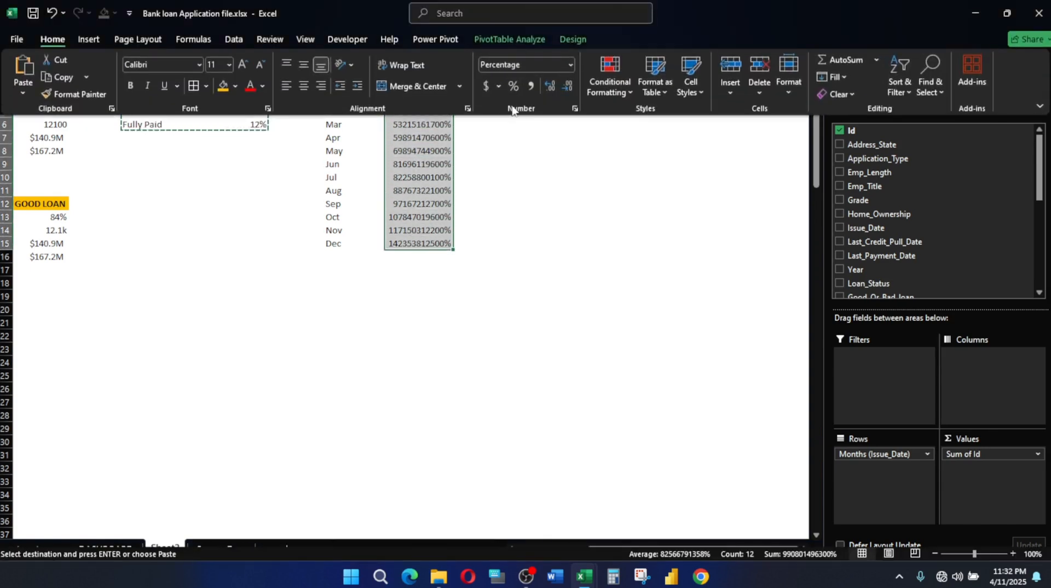
left_click(568, 65)
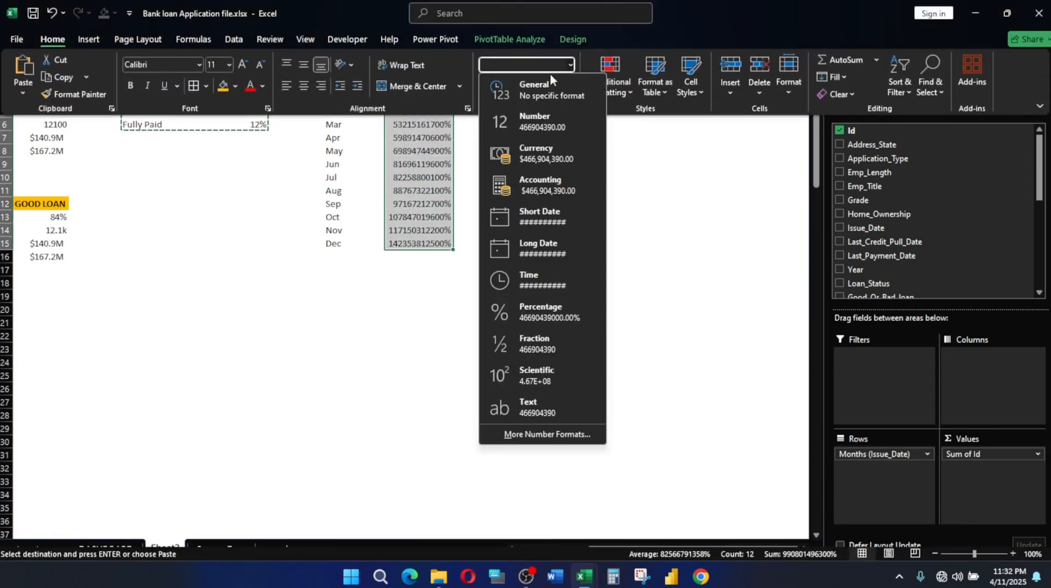
left_click(551, 81)
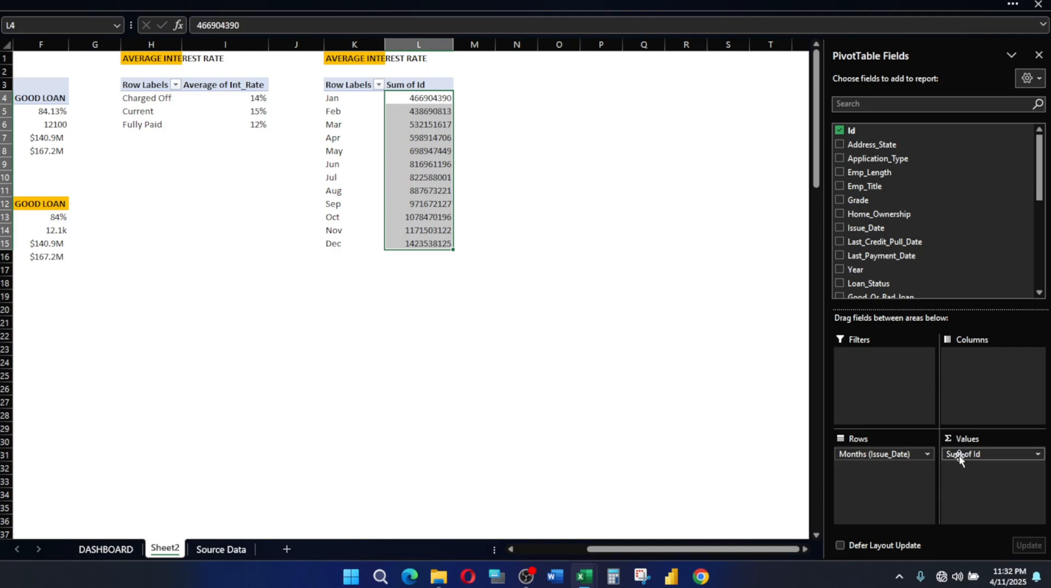
Summarize the Id value field by Count in the monthly PivotTable
left_click(976, 454)
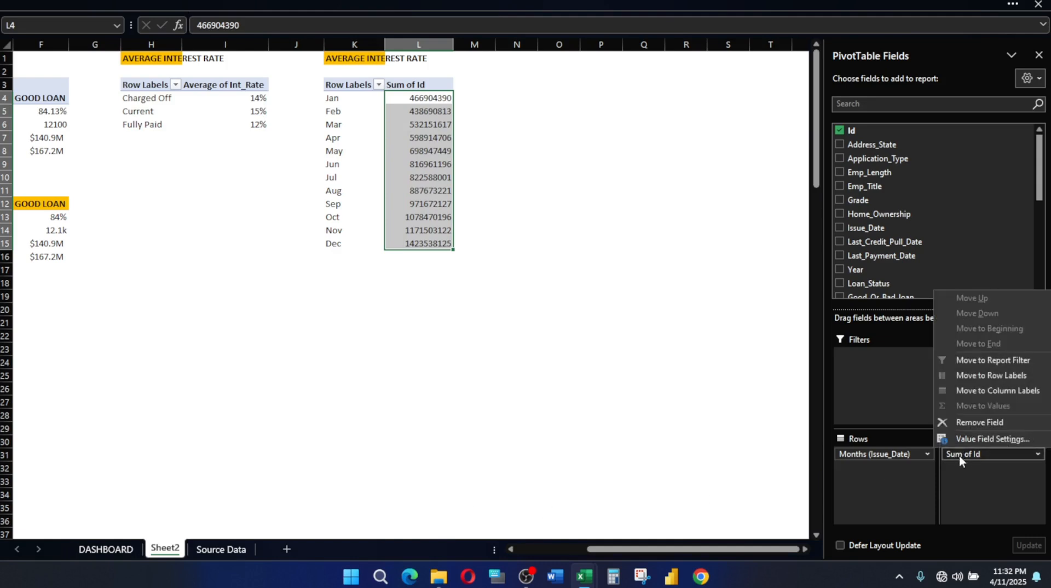
left_click(988, 439)
left_click(457, 193)
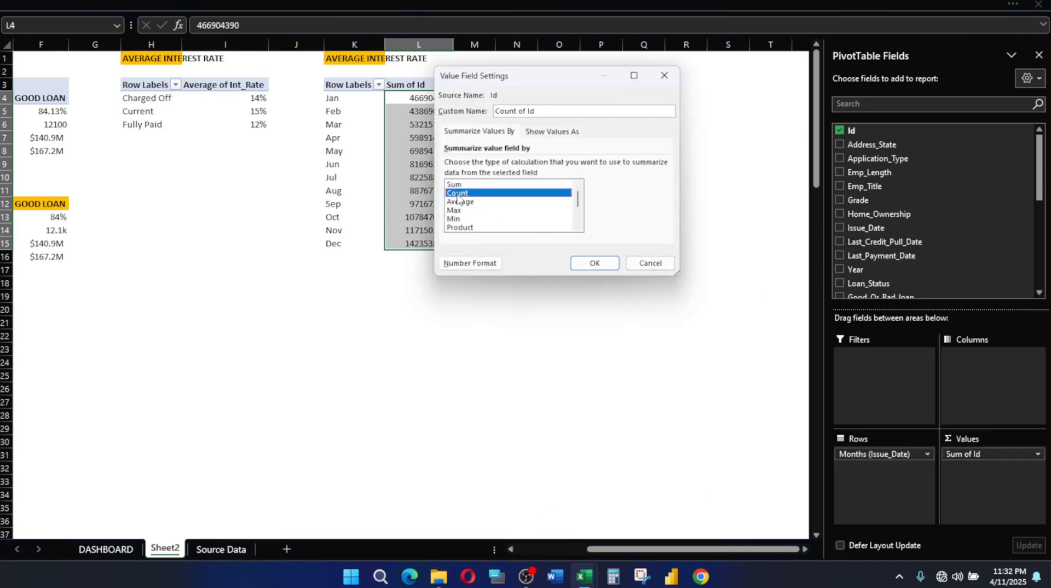
left_click(597, 263)
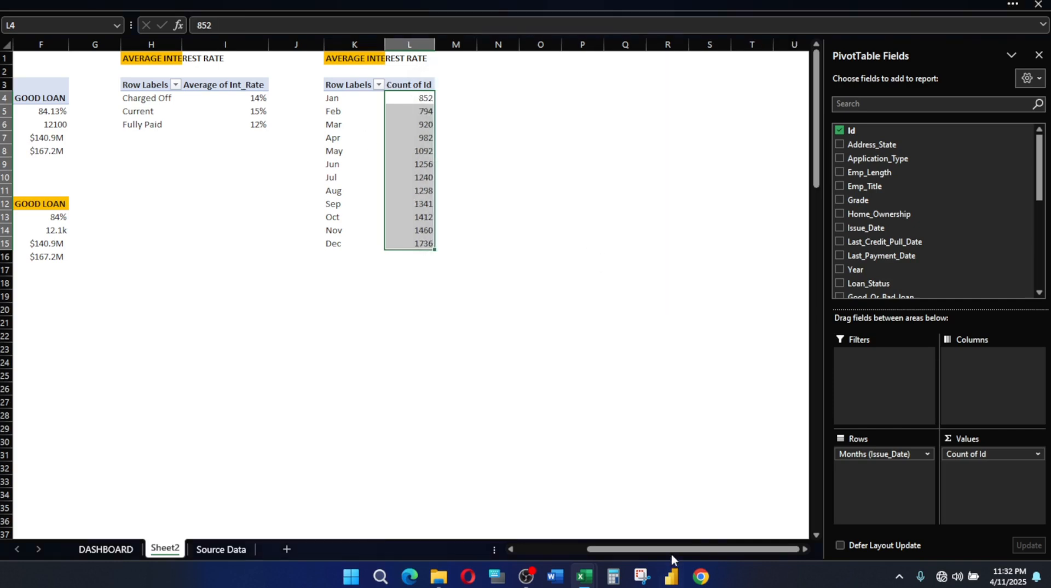
Switch to the Bank Loan Applications Data workbook and examine its loan application PivotTables by month, employee, purpose and term
mouse_move(583, 576)
mouse_move(648, 519)
left_click(507, 259)
mouse_move(584, 576)
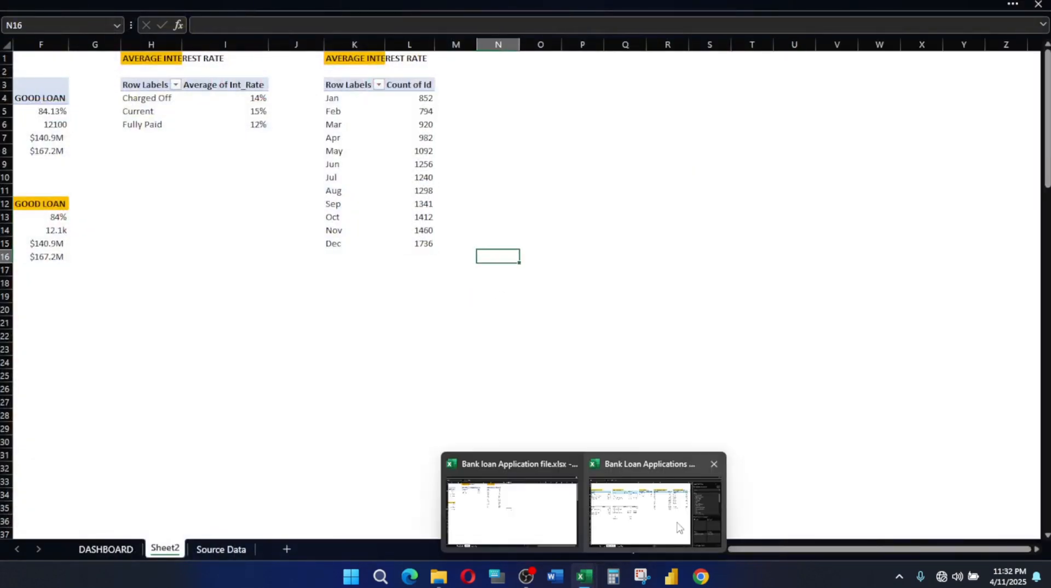
left_click(657, 521)
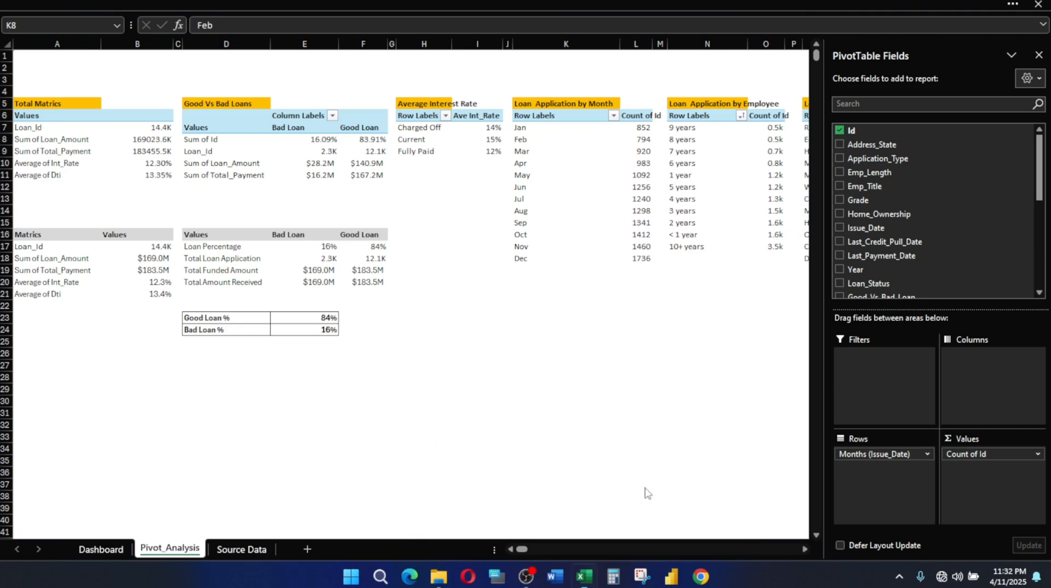
left_click(801, 549)
left_click(801, 549)
left_click(800, 550)
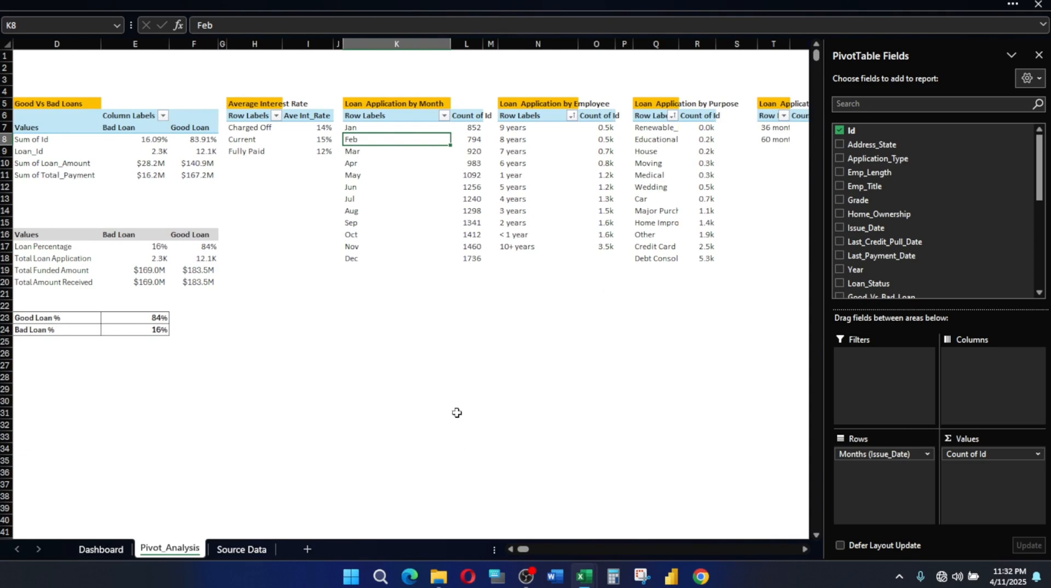
mouse_move(593, 579)
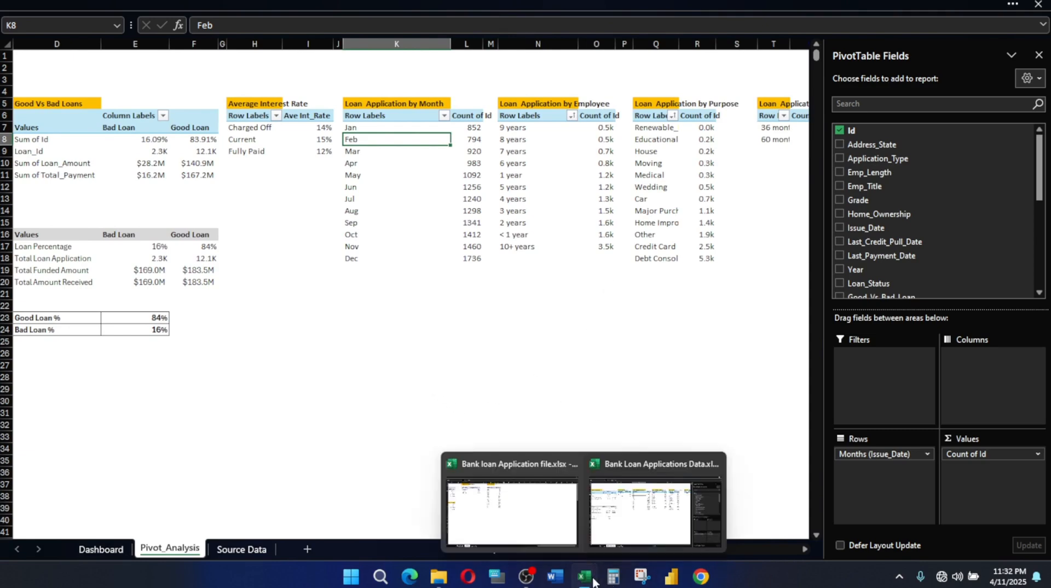
Return to the Bank loan Application file workbook and copy the monthly block in K1:L15 with its heading to N1
left_click(512, 504)
left_click_drag(332, 58, 417, 246)
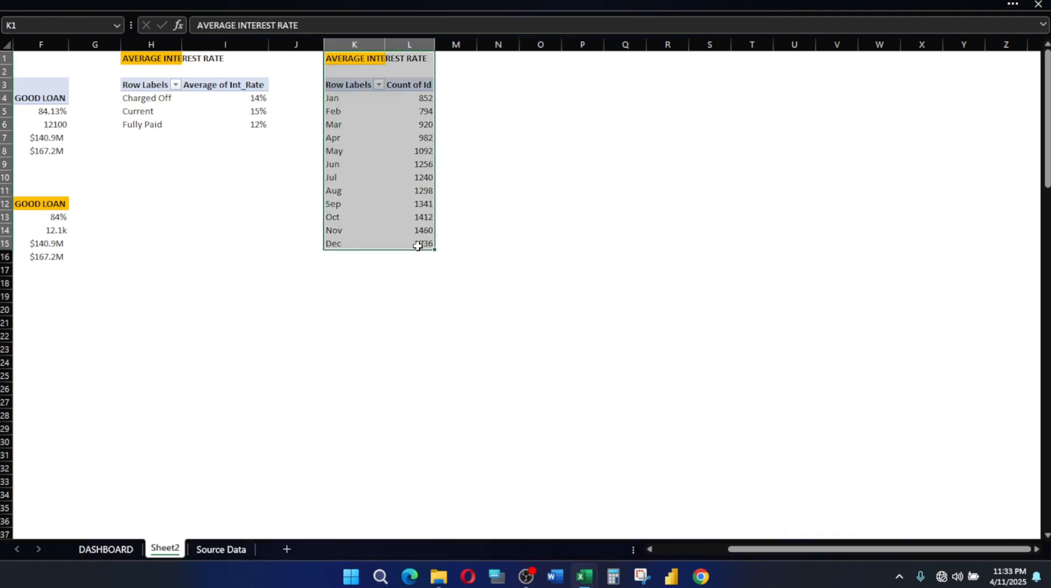
left_click(516, 61)
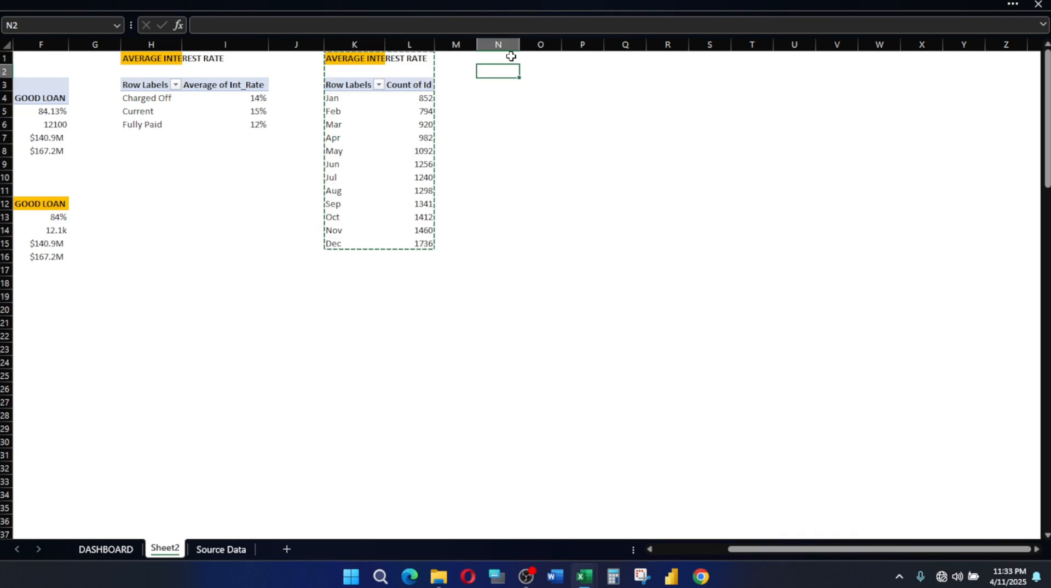
key("ctrl+v")
Replace the months with the Emp_Length field in the rows of the copied PivotTable at N3
left_click(498, 125)
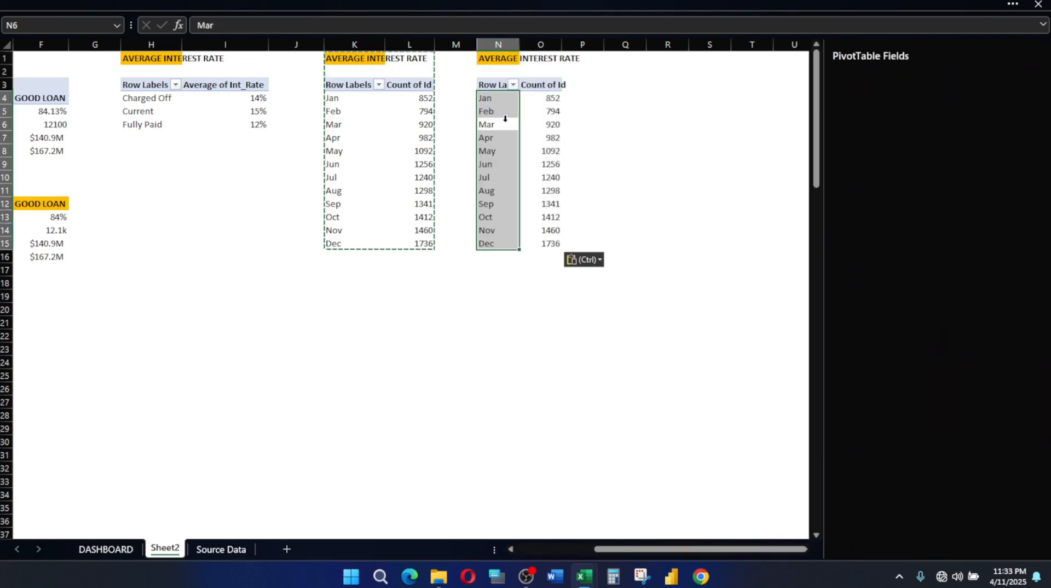
left_click_drag(877, 455, 774, 465)
left_click(870, 103)
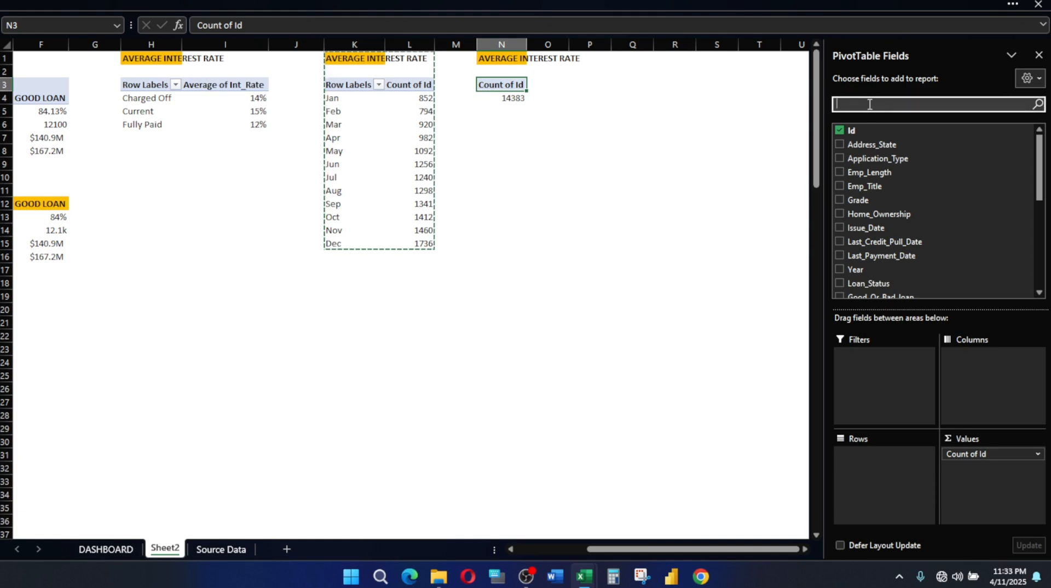
type("EM")
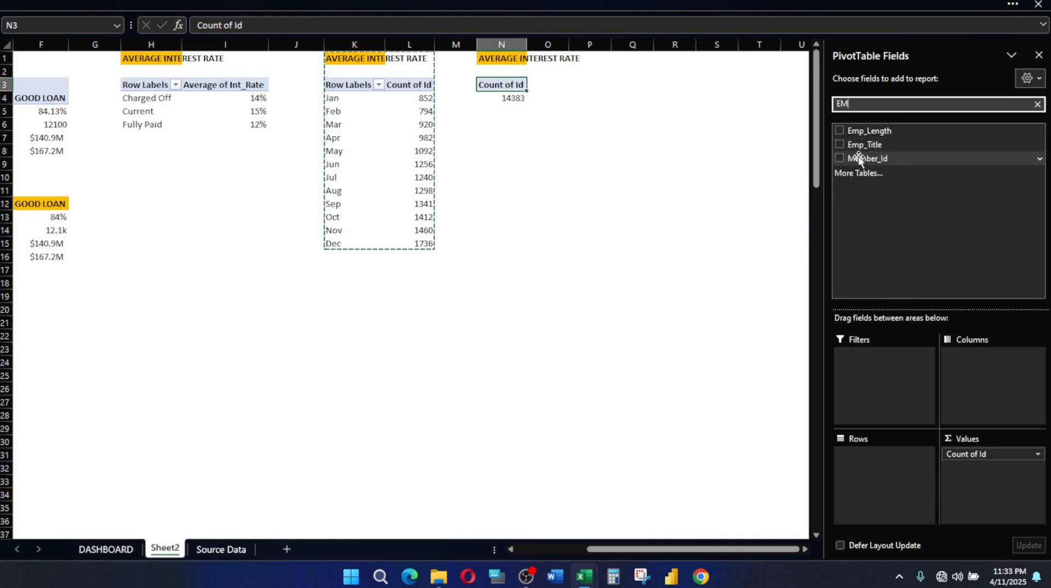
type("P")
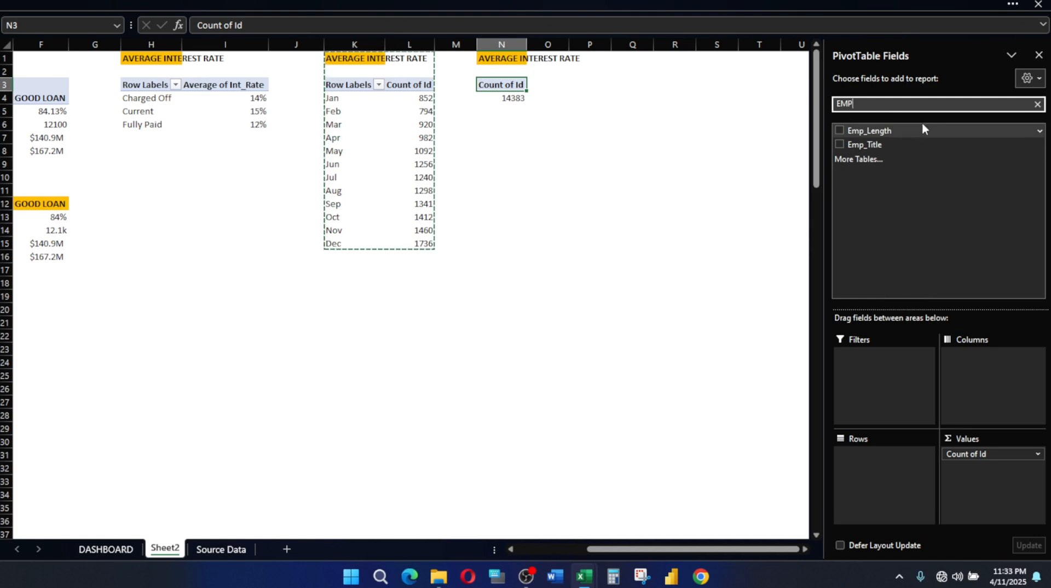
left_click_drag(868, 131, 881, 468)
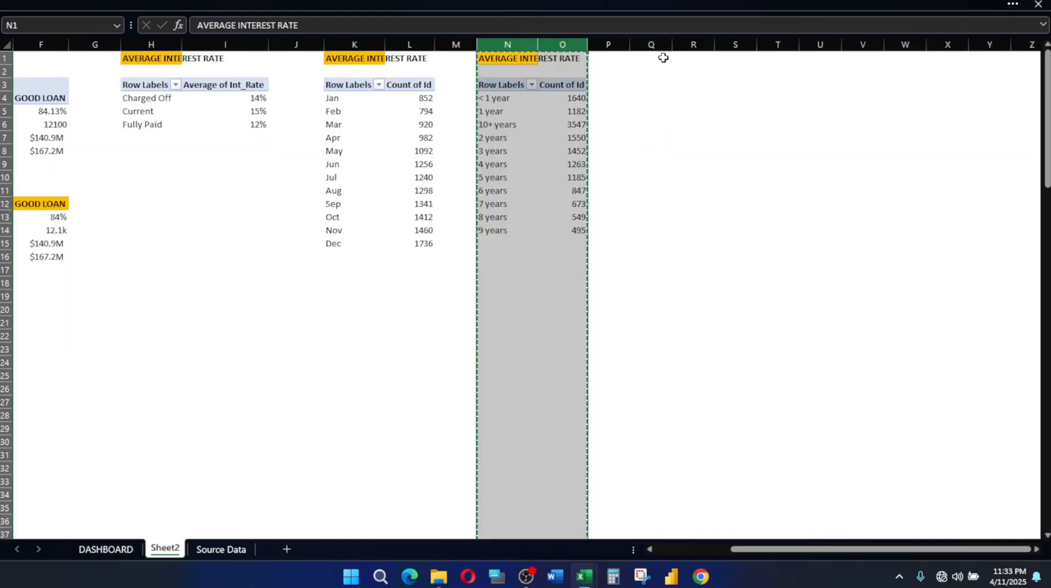
Copy columns N:O with the employment length PivotTable and its heading to Q1
key("ctrl+c")
left_click(664, 59)
key("ctrl+v")
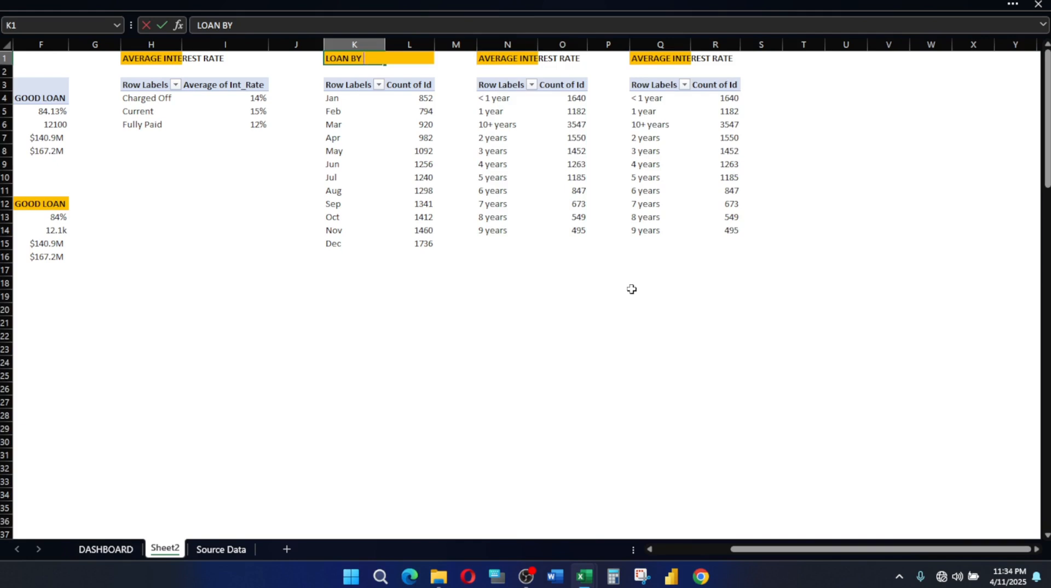
Change the heading in K1 to LOAN BY MONTH and the heading in N1 to LOAN BY EMPLOYEES
type("MONTH")
left_click(508, 58)
type("LOAN BY EM")
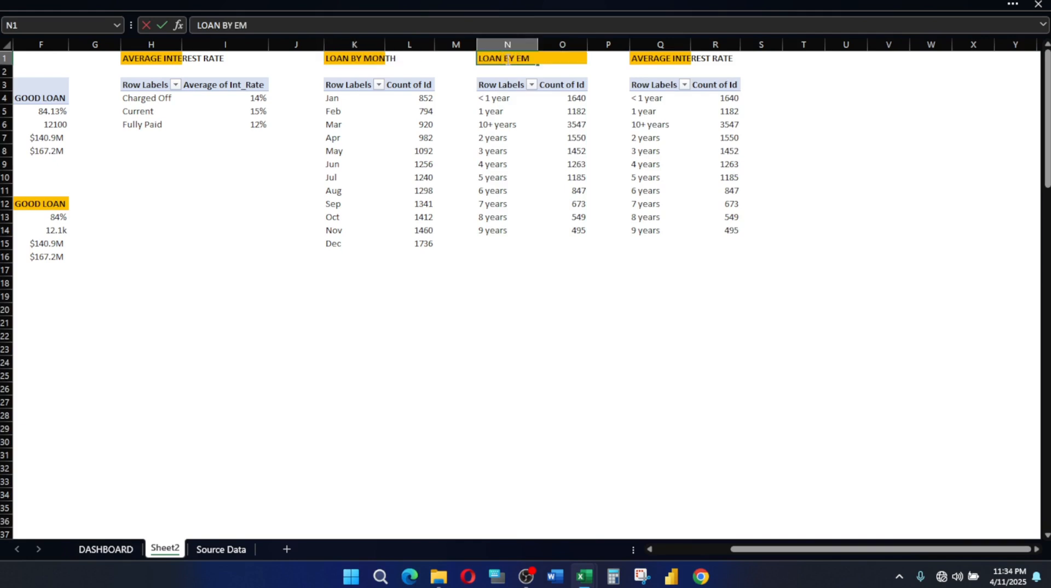
type("LOYEE")
Consult the Bank Loan Applications Data workbook, return and replace Emp_Length with the Purpose field in the rows of the PivotTable at Q3
left_click(660, 58)
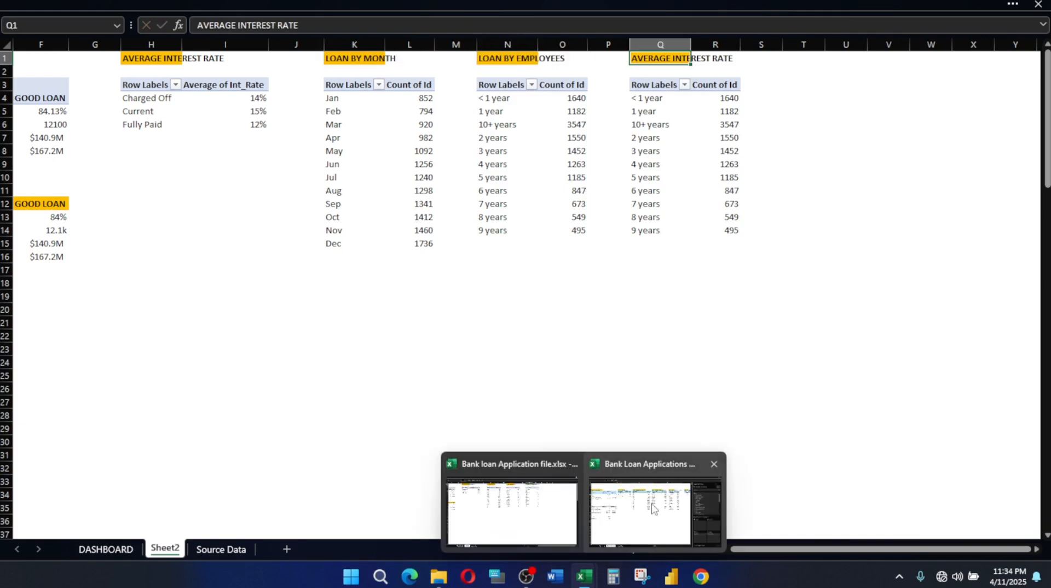
left_click(652, 508)
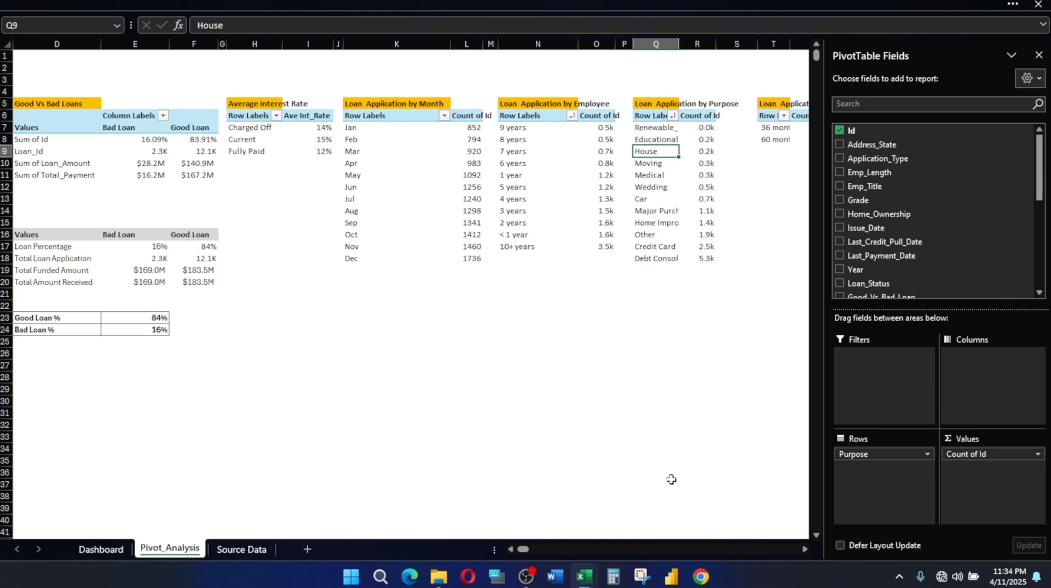
mouse_move(594, 580)
left_click(525, 503)
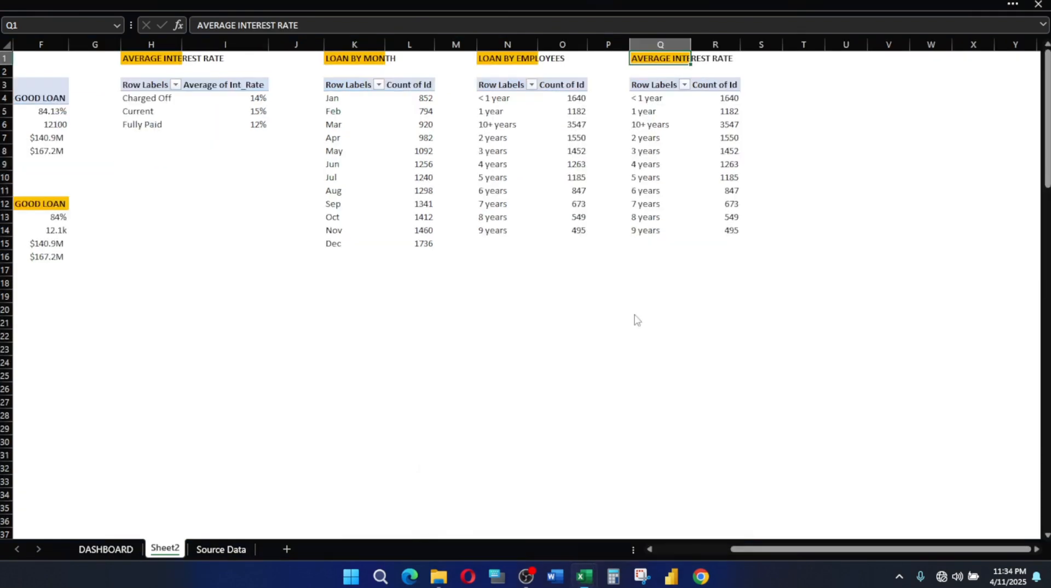
left_click(659, 124)
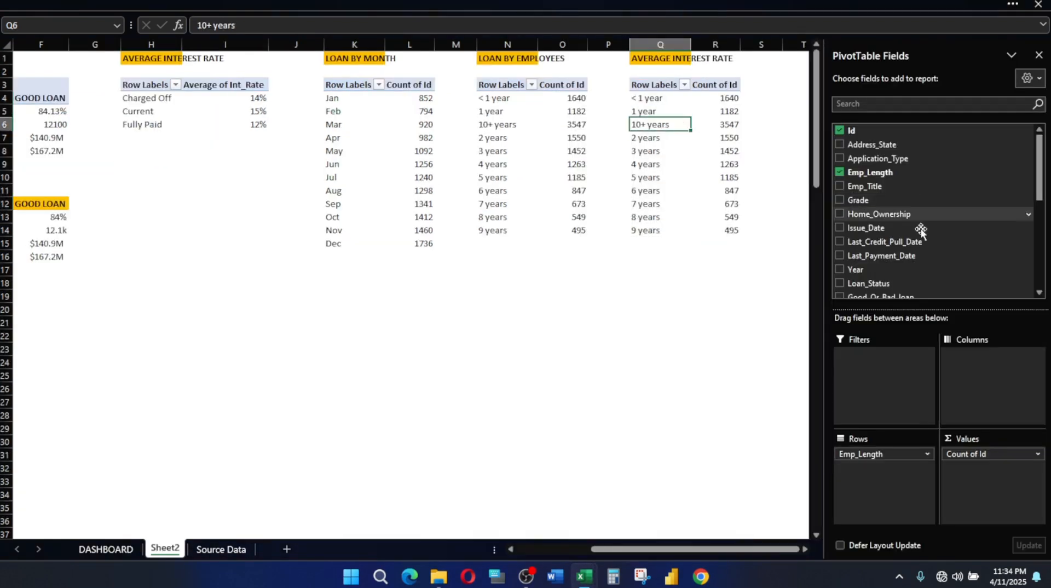
left_click(841, 173)
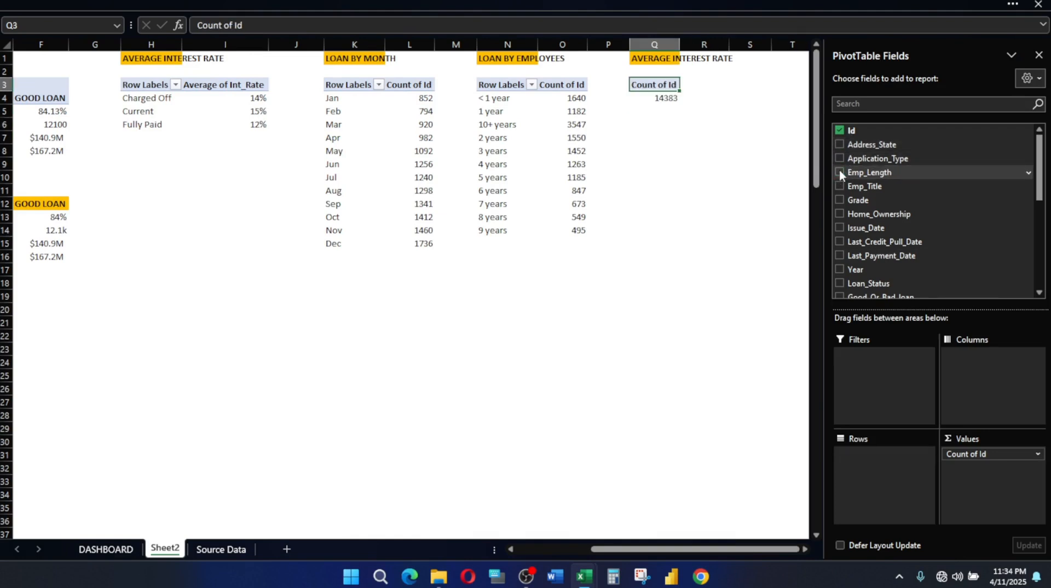
left_click(859, 103)
type("PUR")
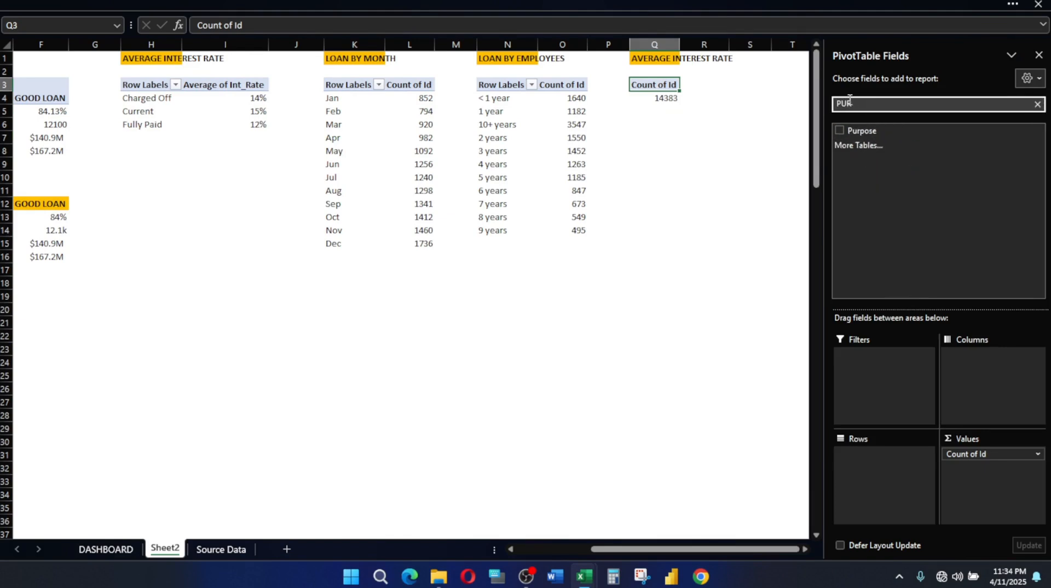
left_click_drag(859, 132, 882, 455)
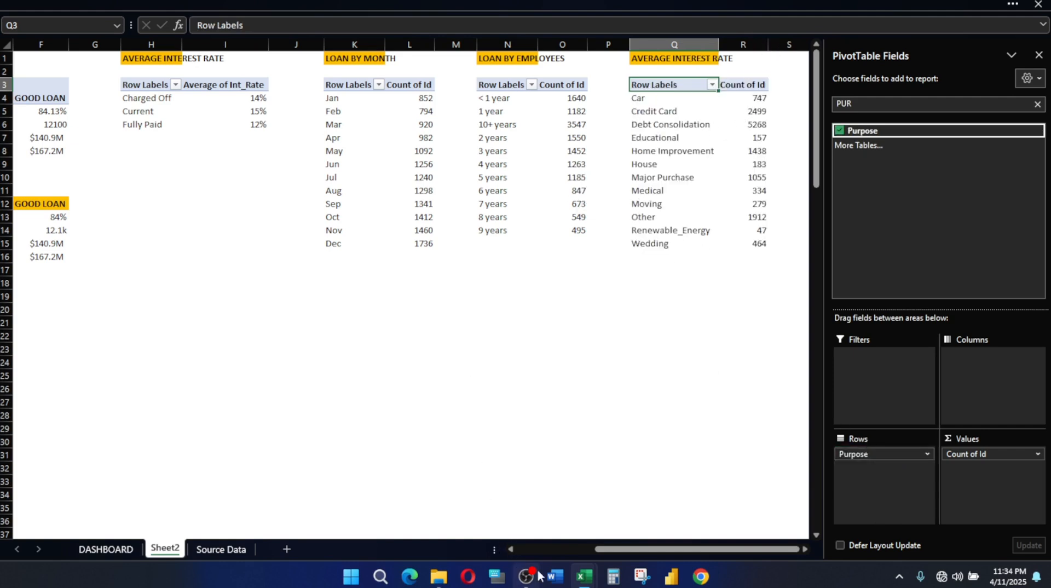
Consult the term PivotTable in the Bank Loan Applications Data workbook, return to the Bank loan Application file and change heading Q1 to LOAN BY PURPOSE
mouse_move(584, 576)
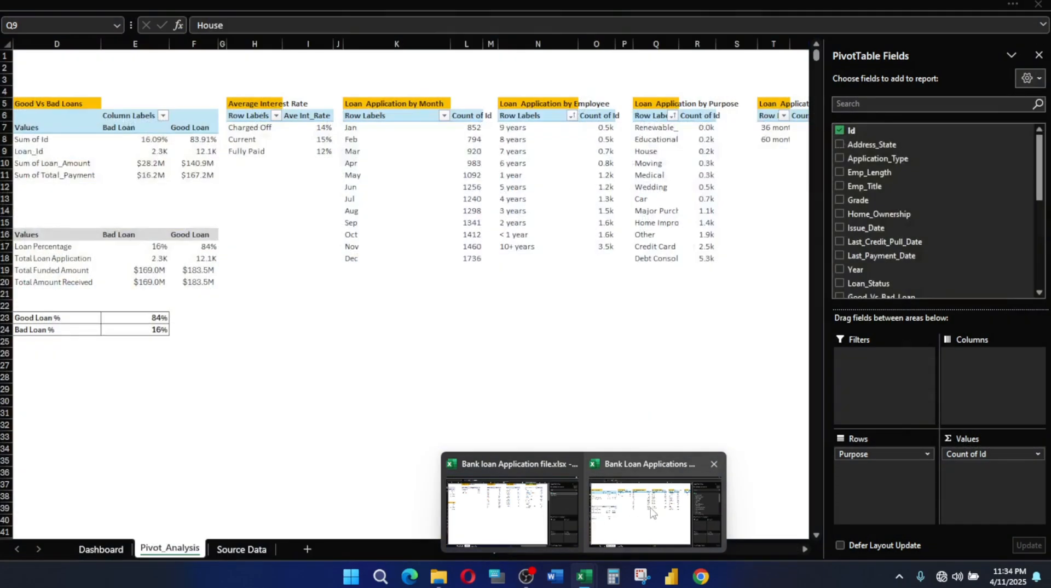
left_click(652, 513)
left_click(804, 548)
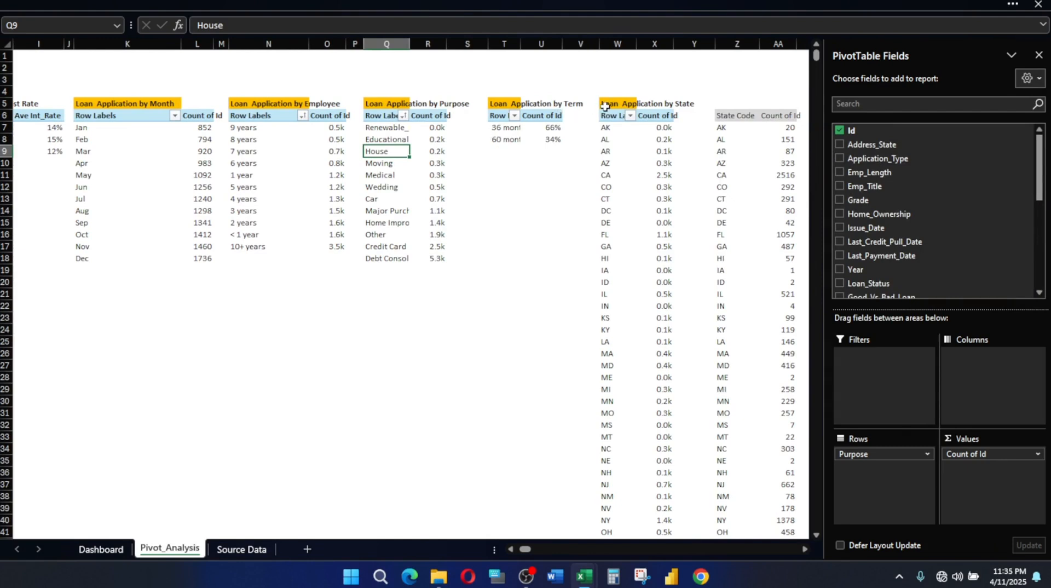
left_click(526, 130)
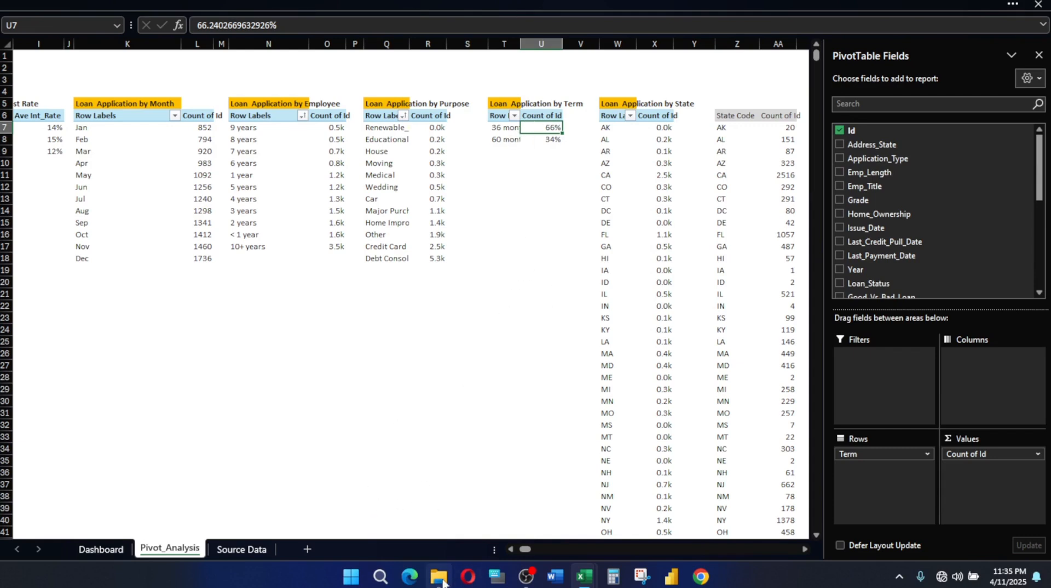
mouse_move(597, 579)
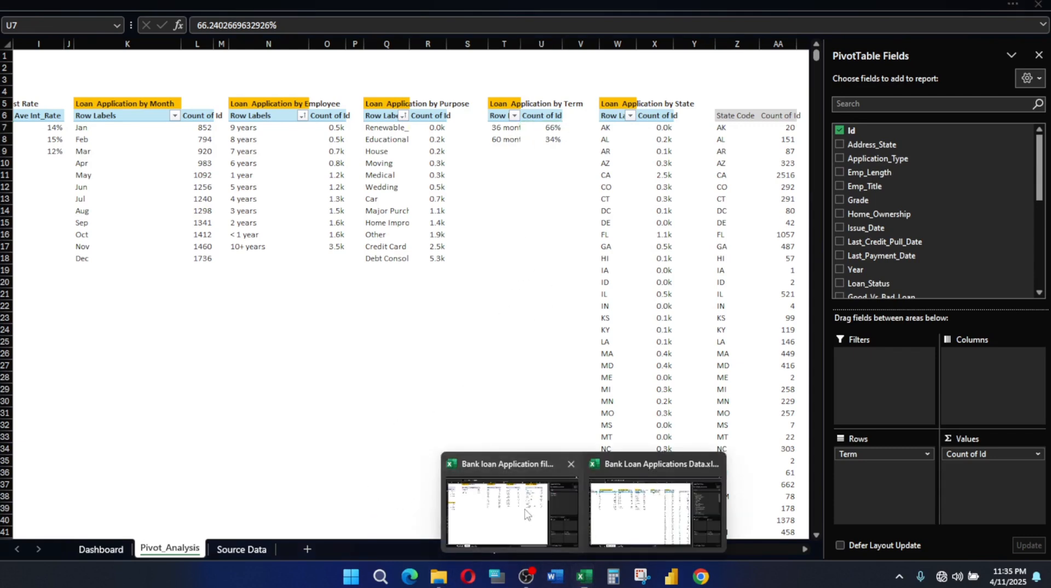
left_click(525, 509)
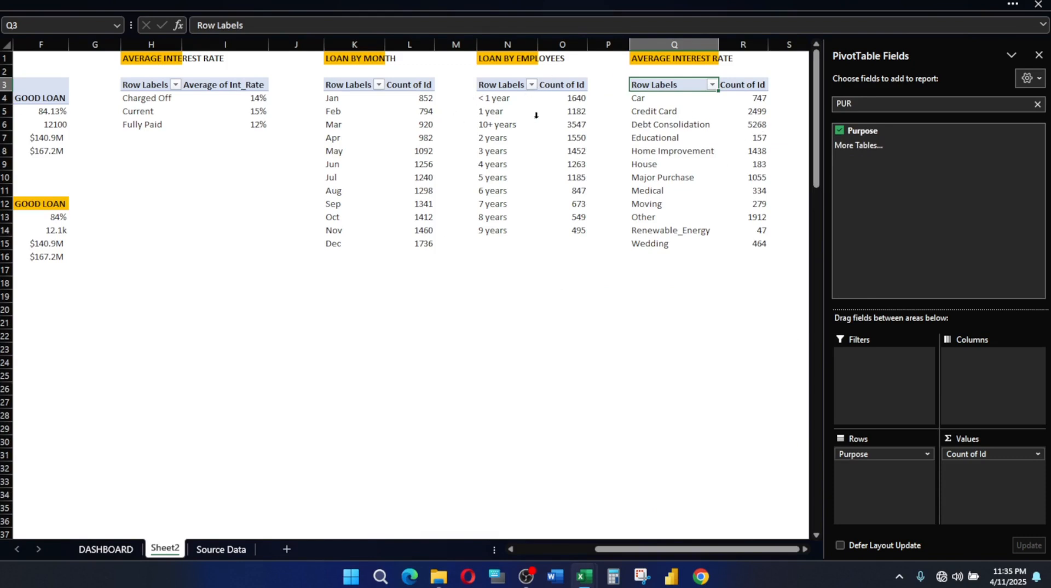
left_click(644, 59)
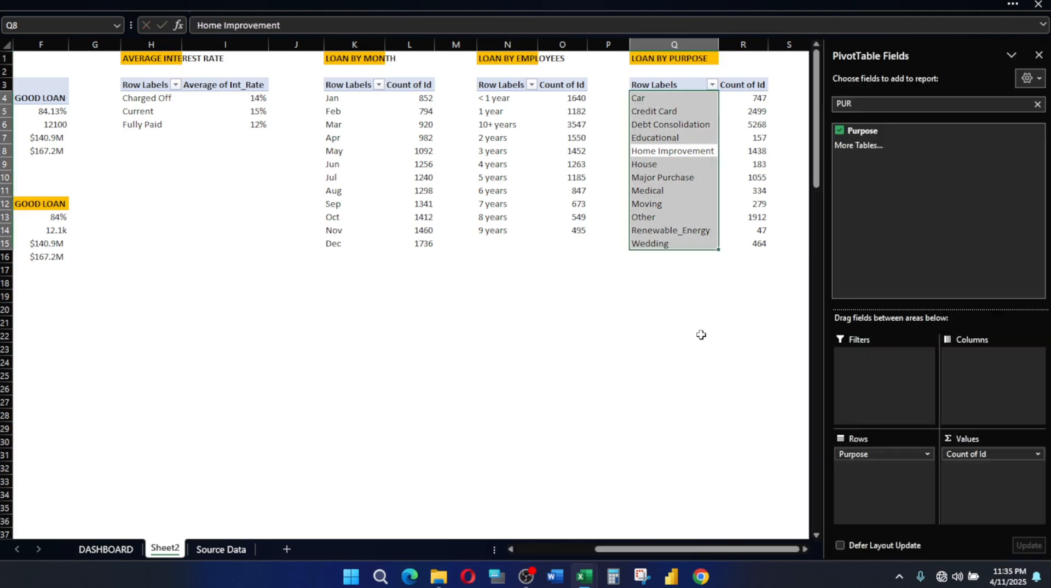
Copy columns Q:R with the purpose PivotTable to T1 and change the copy's heading to LOAN BY TERM
left_click(756, 157)
left_click_drag(646, 42, 761, 59)
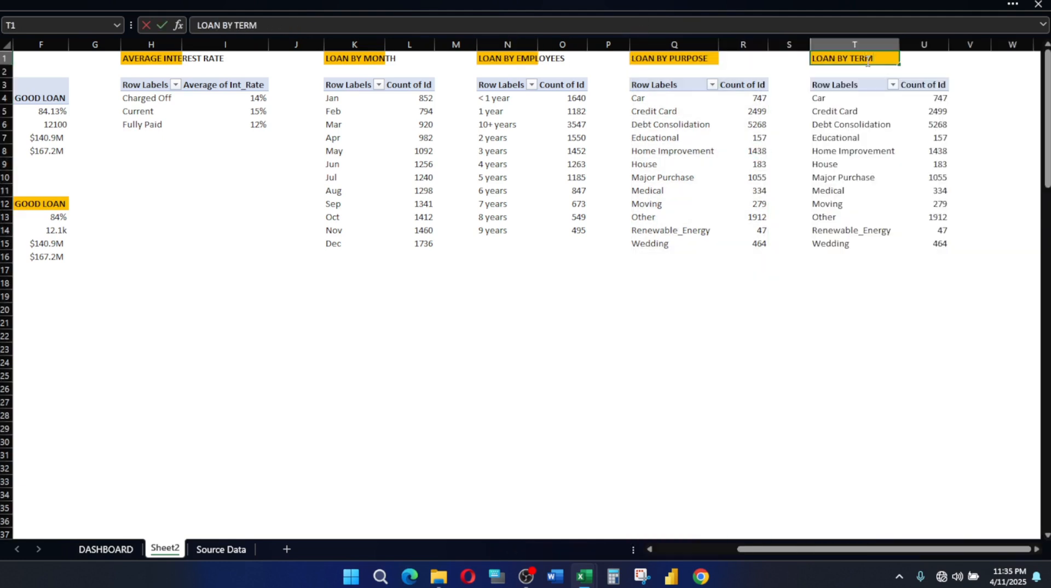
key("Return")
Replace the Purpose field with the Term field in the rows of the copied PivotTable at T3
left_click(859, 156)
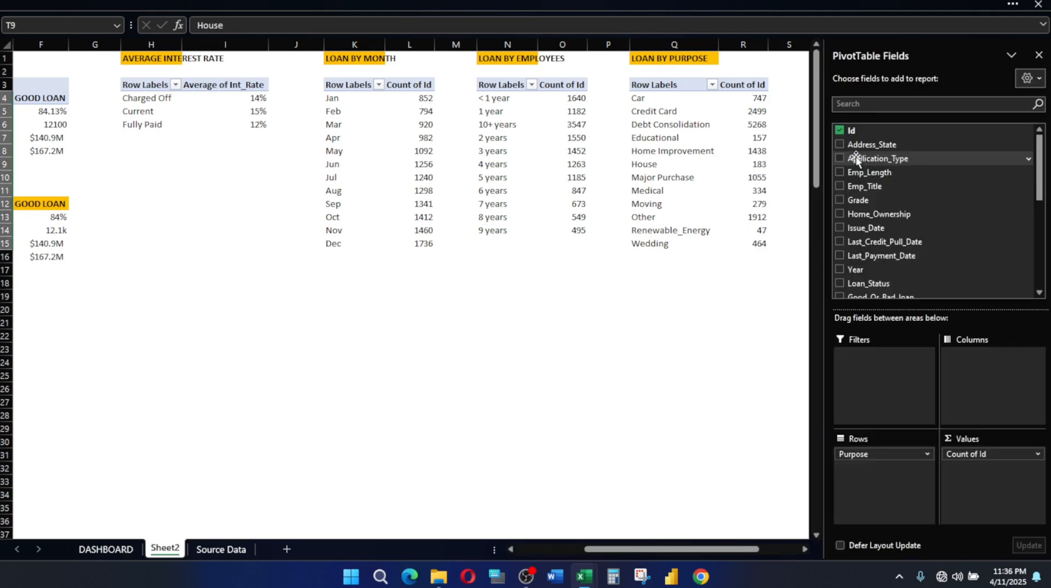
left_click(706, 115)
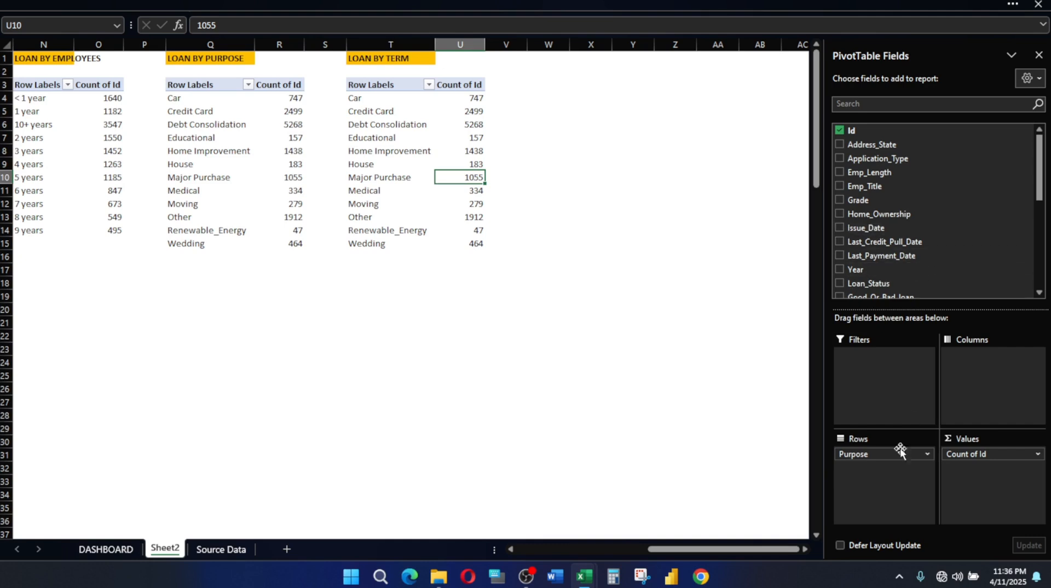
left_click_drag(863, 455, 929, 244)
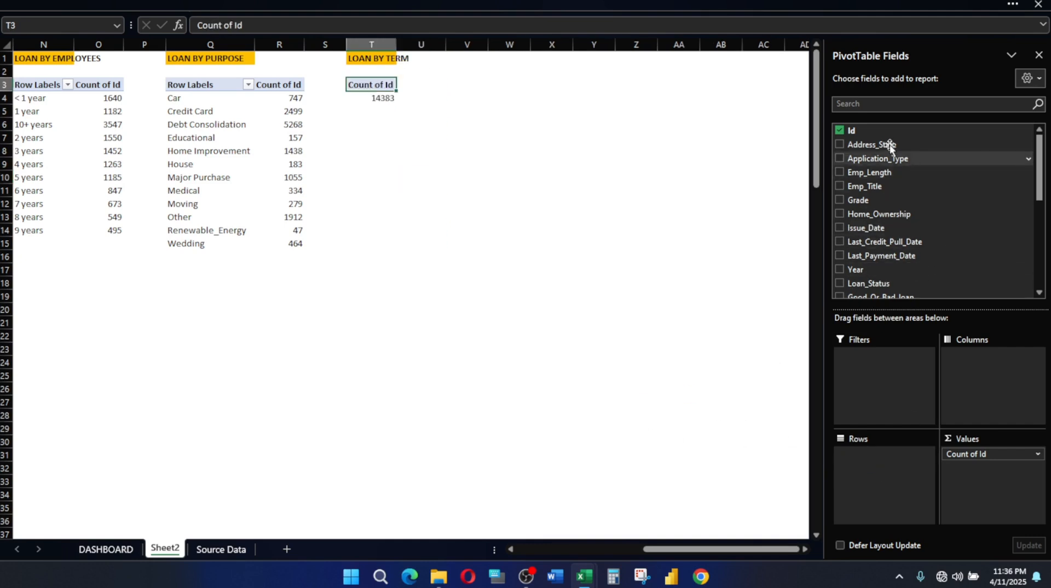
left_click(872, 104)
type("TE")
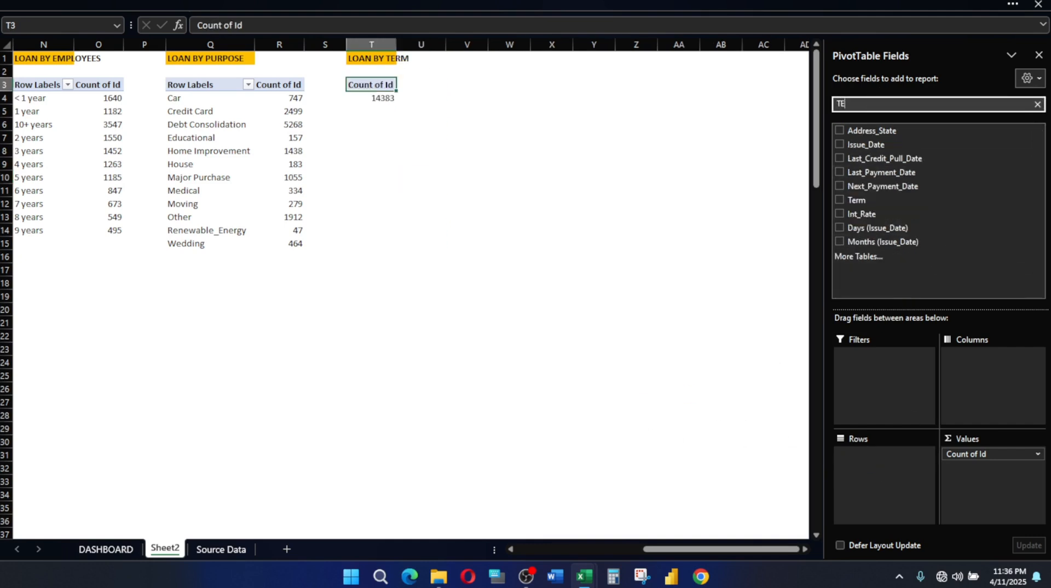
type("RM")
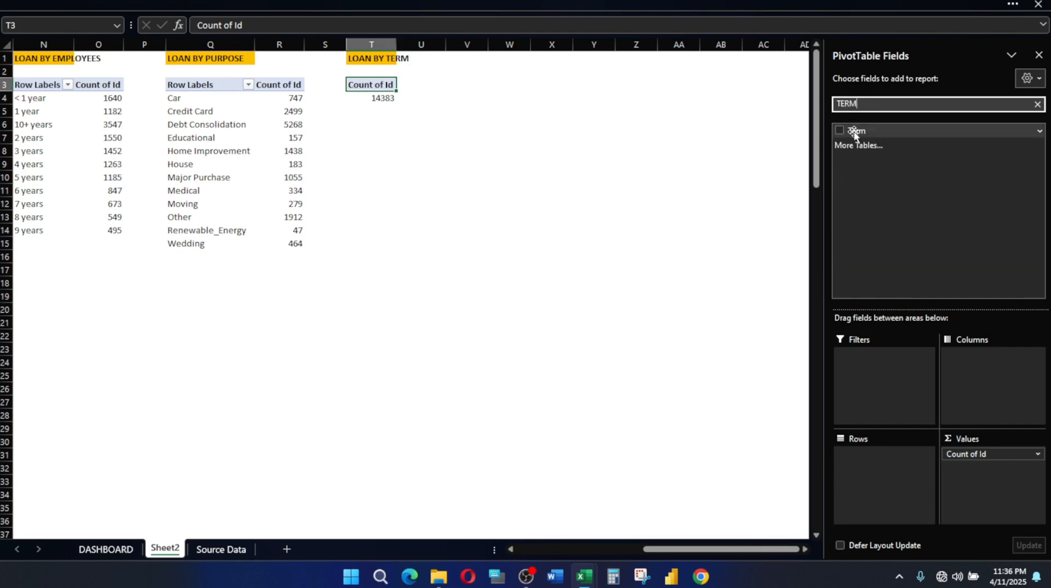
left_click_drag(853, 130, 881, 461)
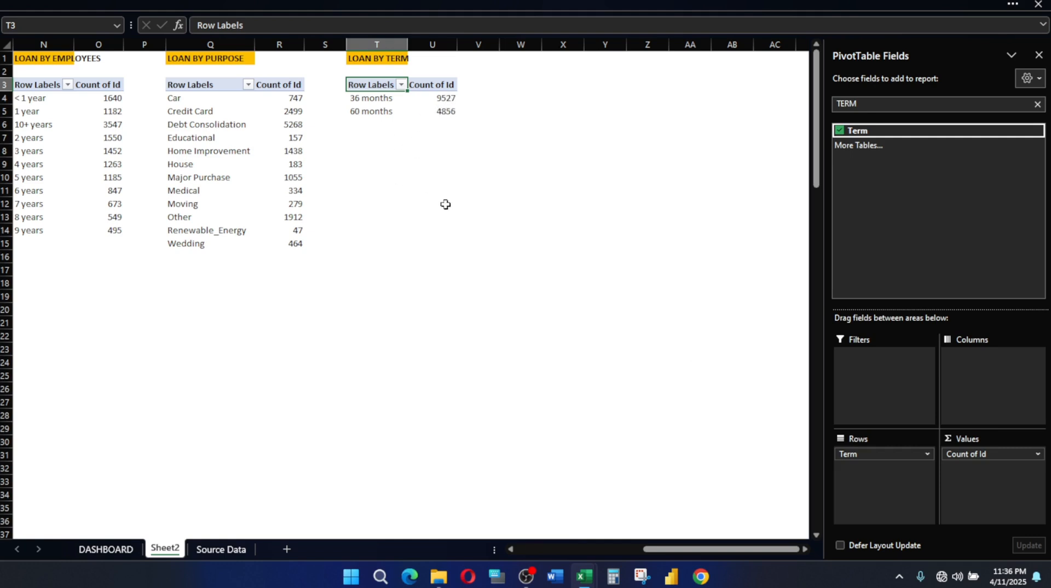
Show the Count of Id values in the term PivotTable as % of Grand Total
left_click(427, 112)
left_click(442, 100)
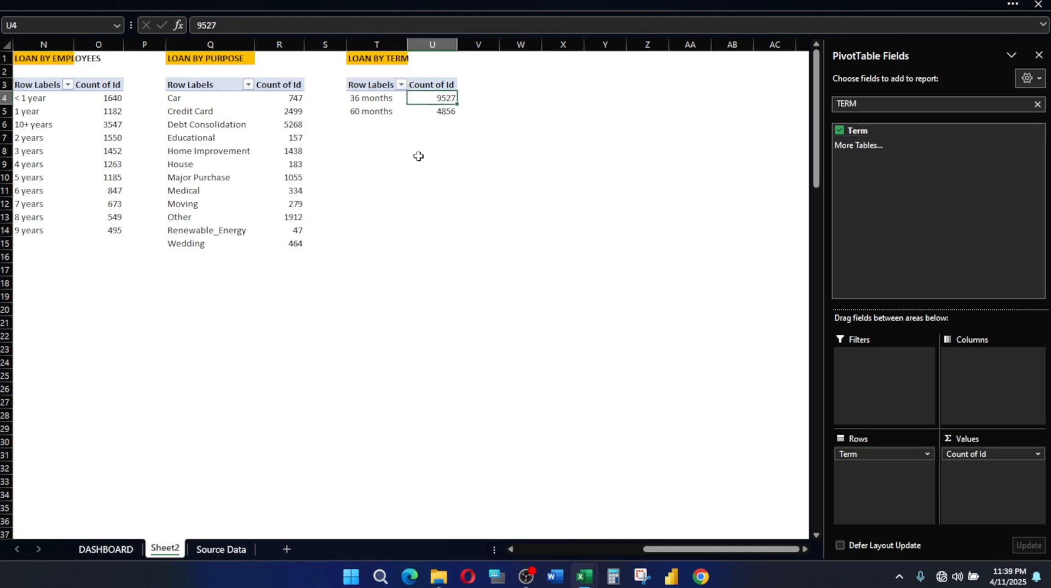
left_click(1004, 455)
left_click(1000, 439)
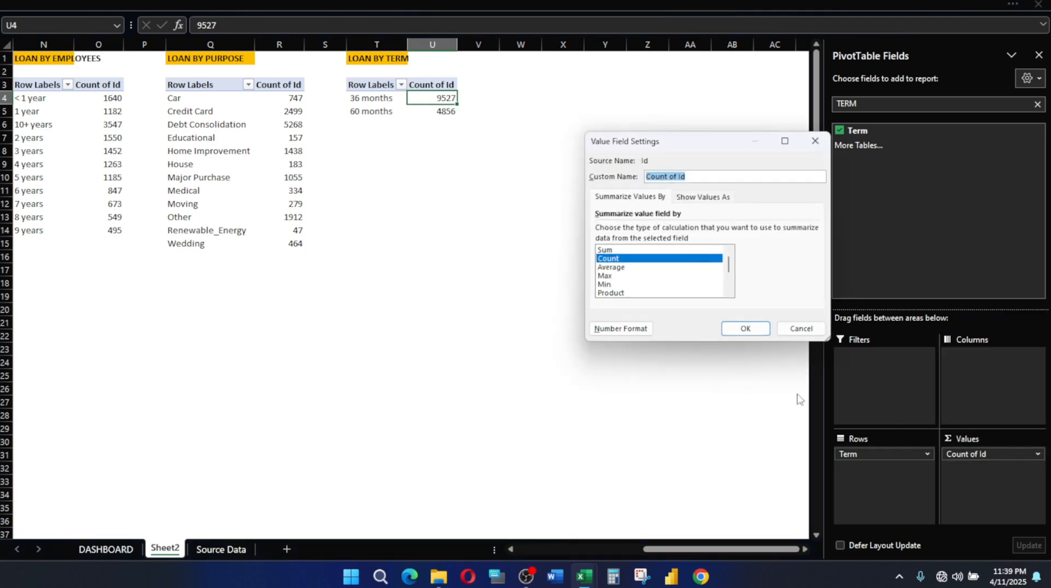
left_click(689, 199)
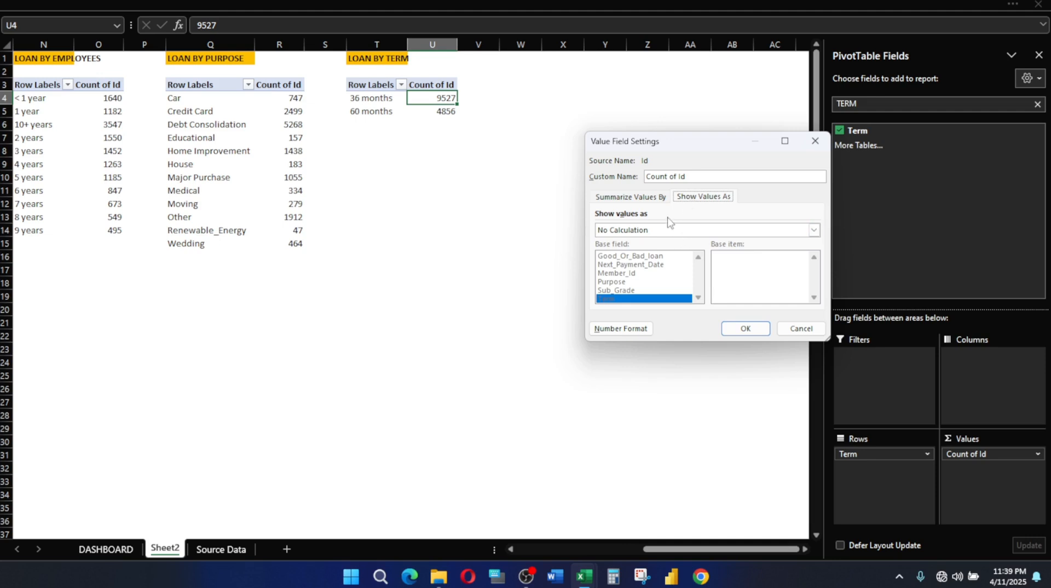
left_click(645, 229)
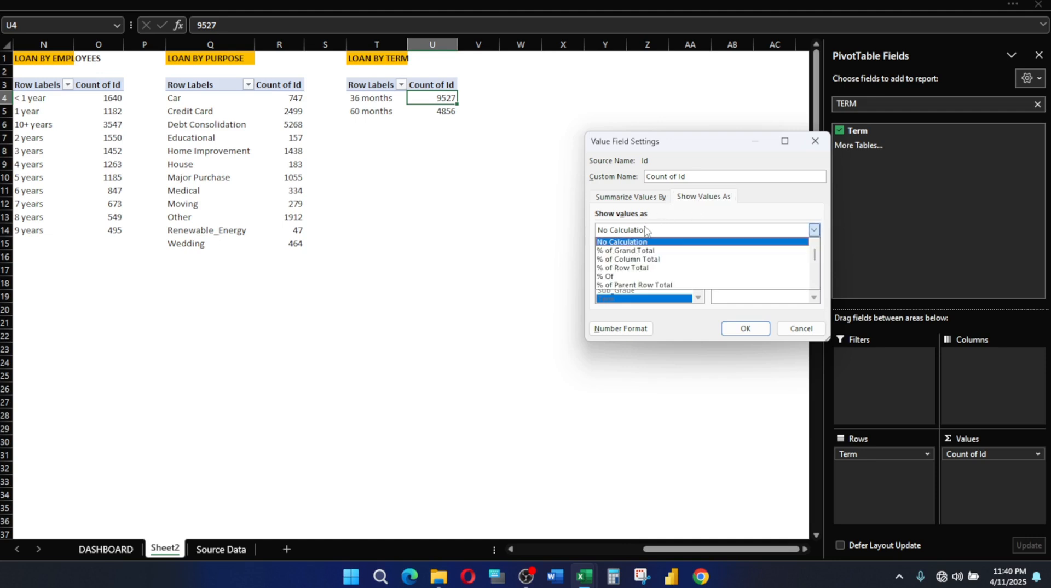
left_click(644, 251)
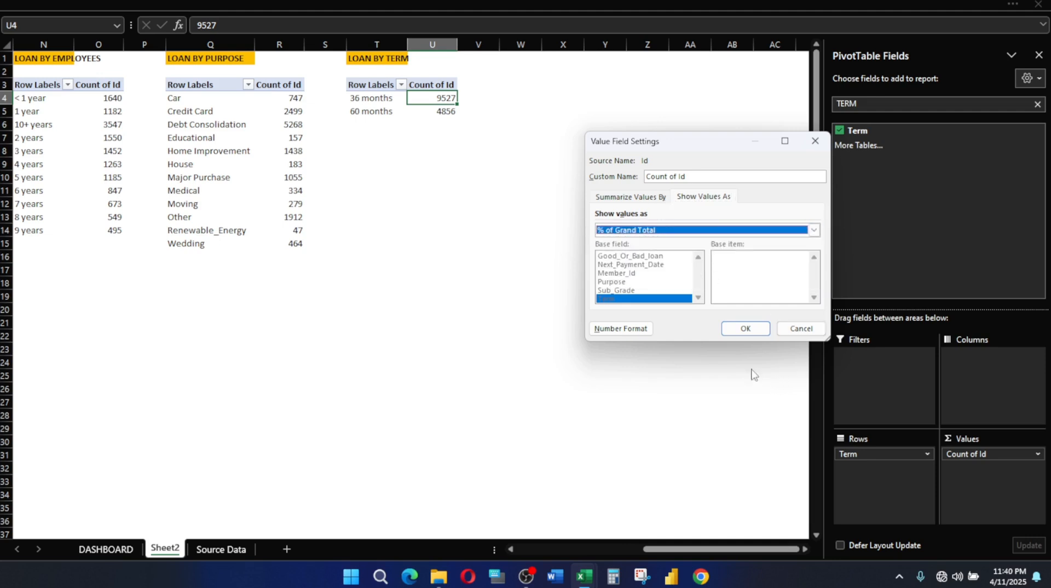
left_click(746, 329)
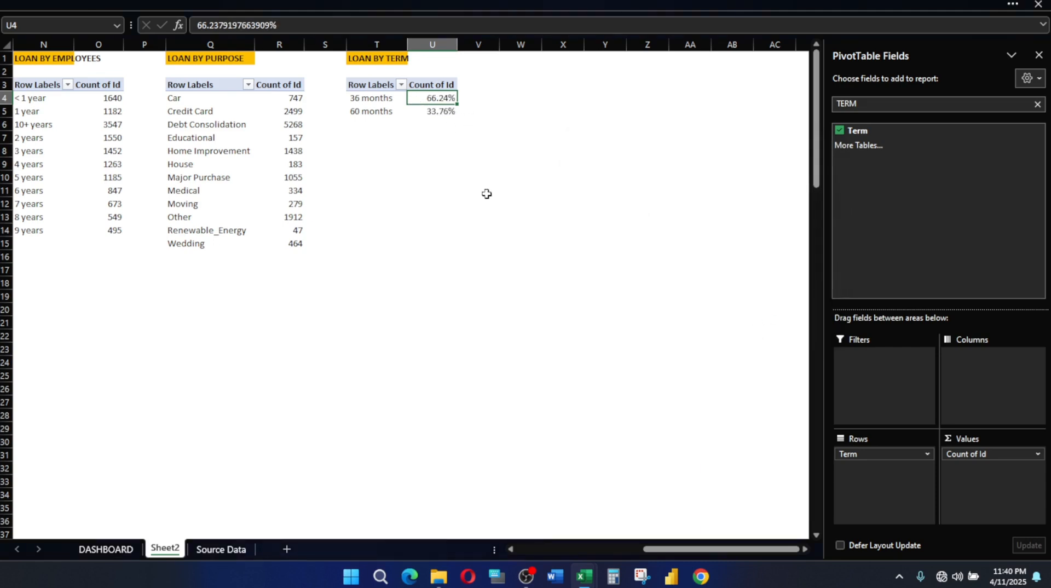
Format the term percentages in U4:U5 with no decimal places
key("Down")
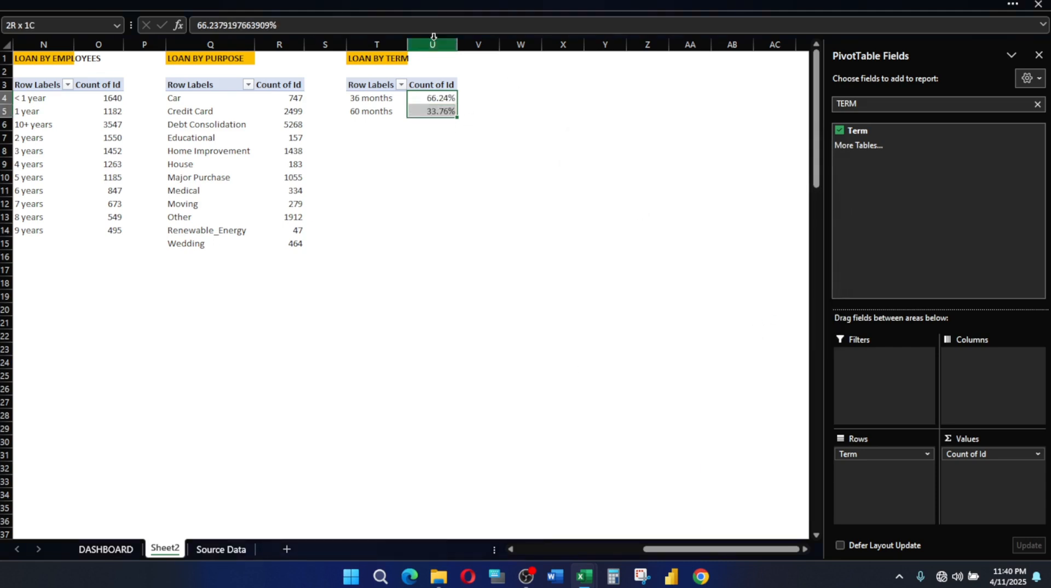
left_click(440, 3)
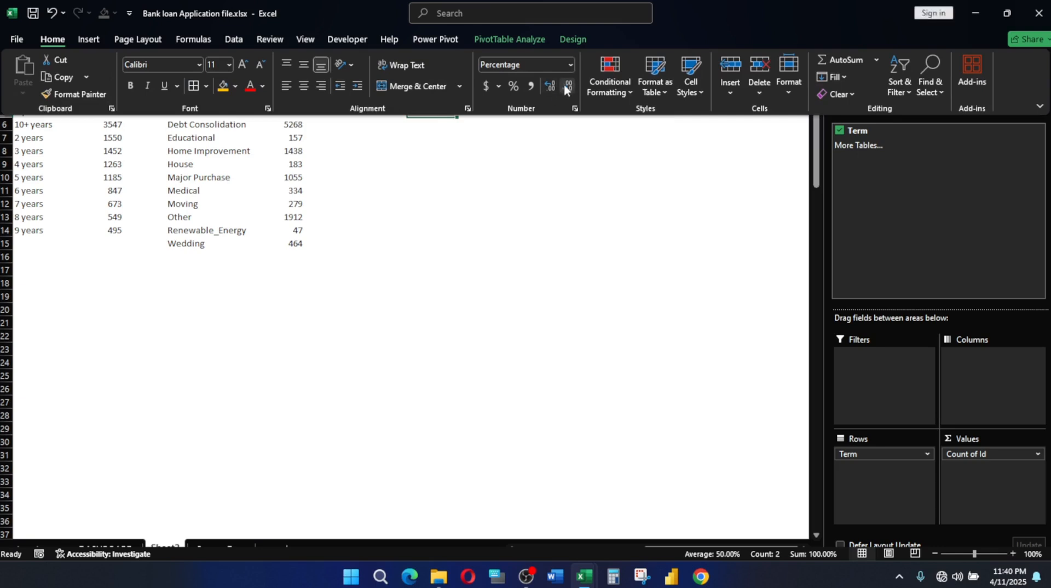
left_click(526, 212)
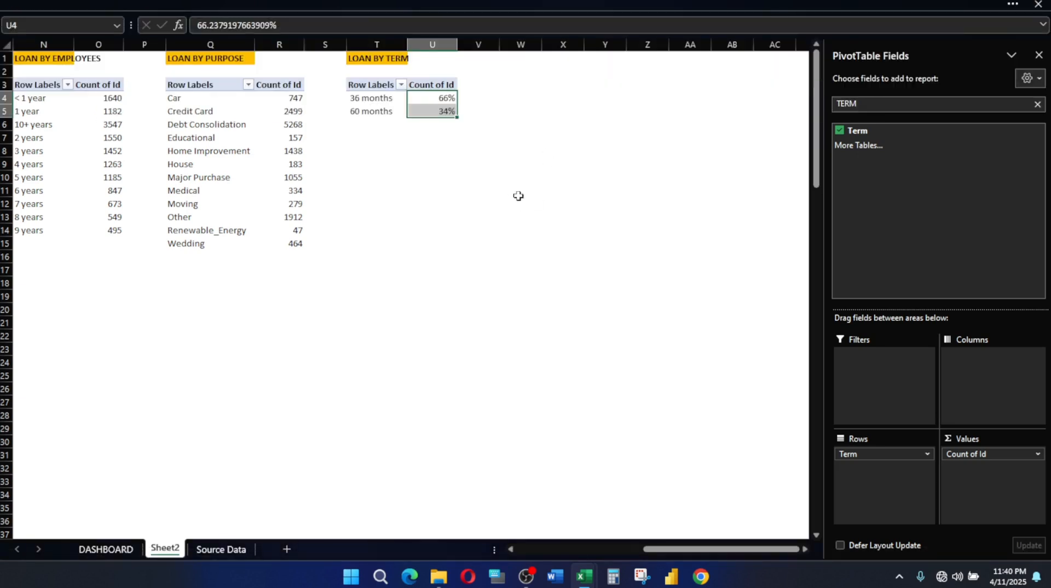
left_click(520, 203)
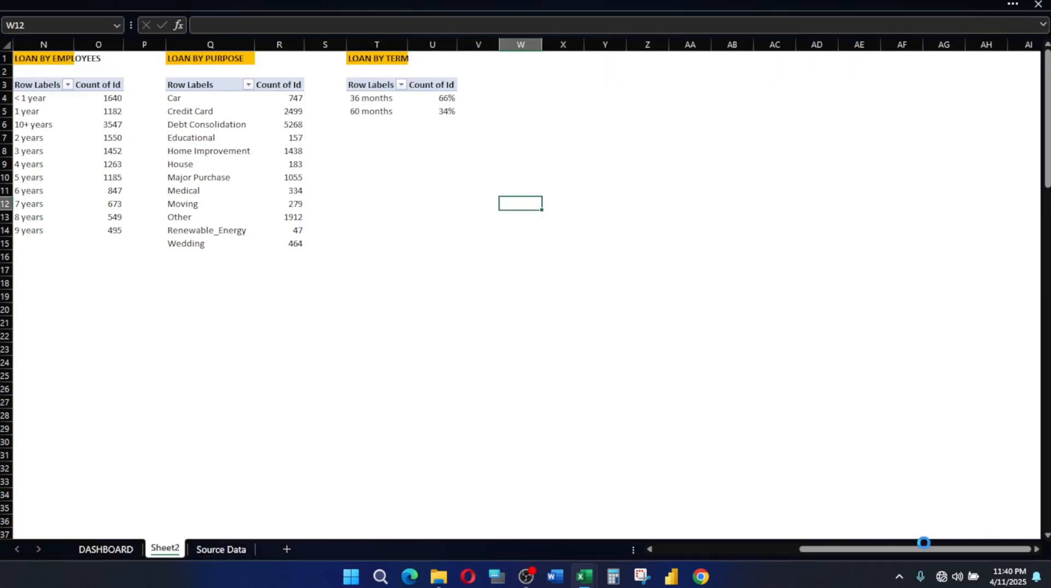
Check the finished Bank Loan Applications Data workbook for reference and copy columns Q:R with the purpose PivotTable to W1 on Sheet2
mouse_move(583, 576)
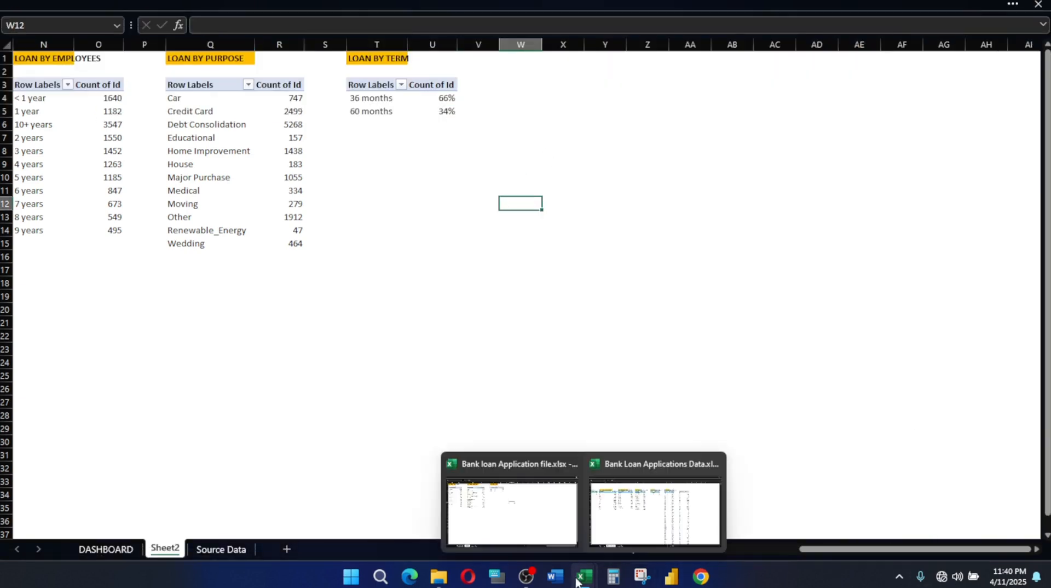
left_click(647, 496)
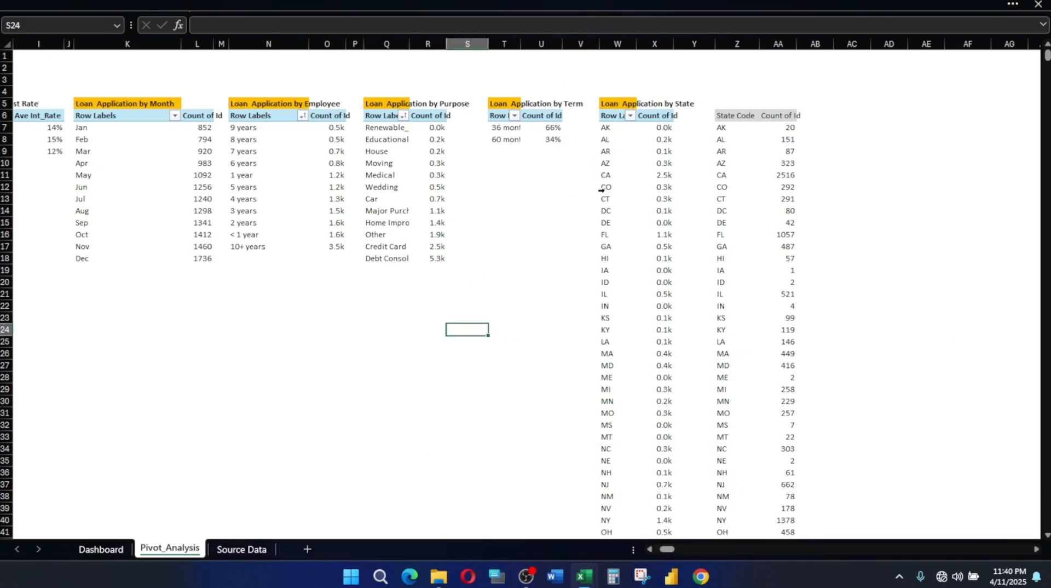
mouse_move(586, 585)
left_click(526, 512)
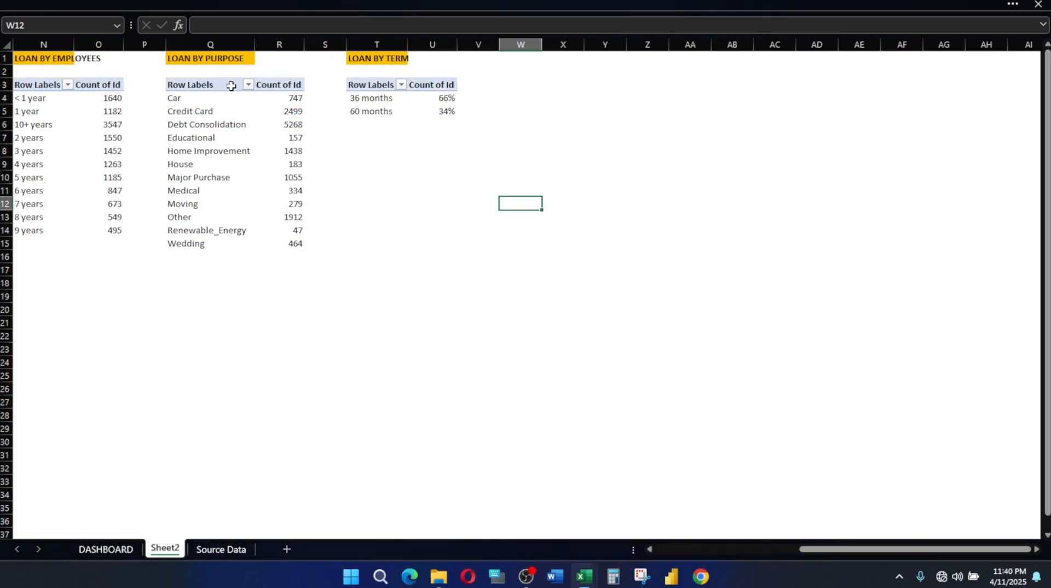
left_click_drag(188, 43, 292, 64)
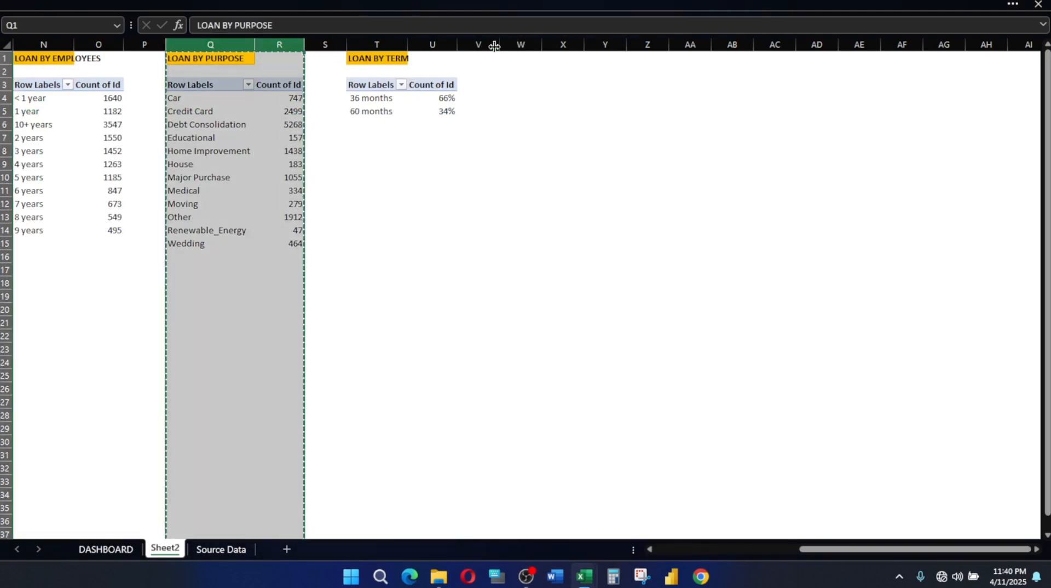
left_click(526, 45)
left_click(524, 64)
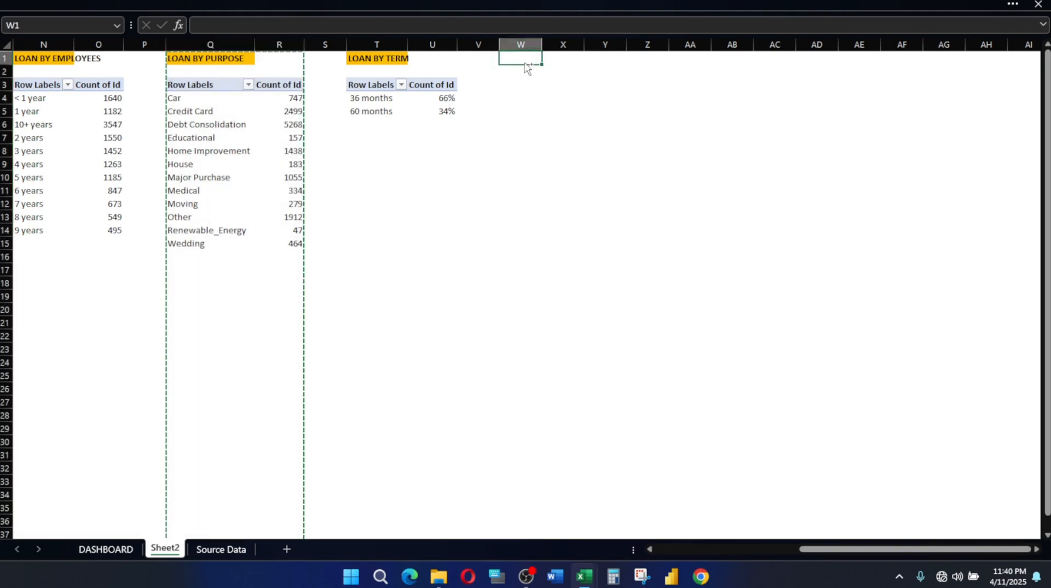
key("ctrl+v")
left_click(549, 138)
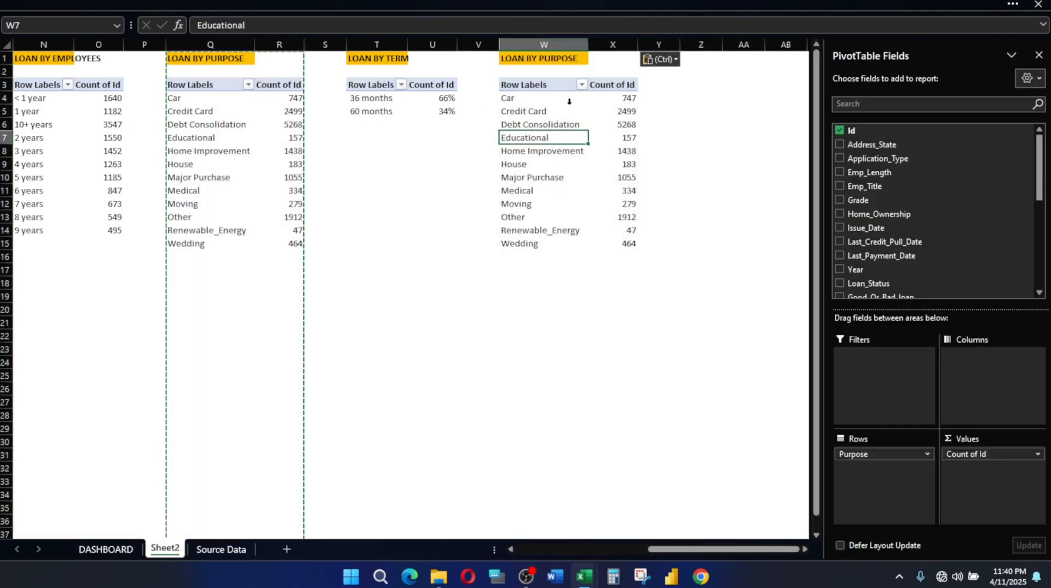
Replace the Purpose field with the Address_State field in the rows of the copied PivotTable at W3
left_click_drag(858, 455, 636, 425)
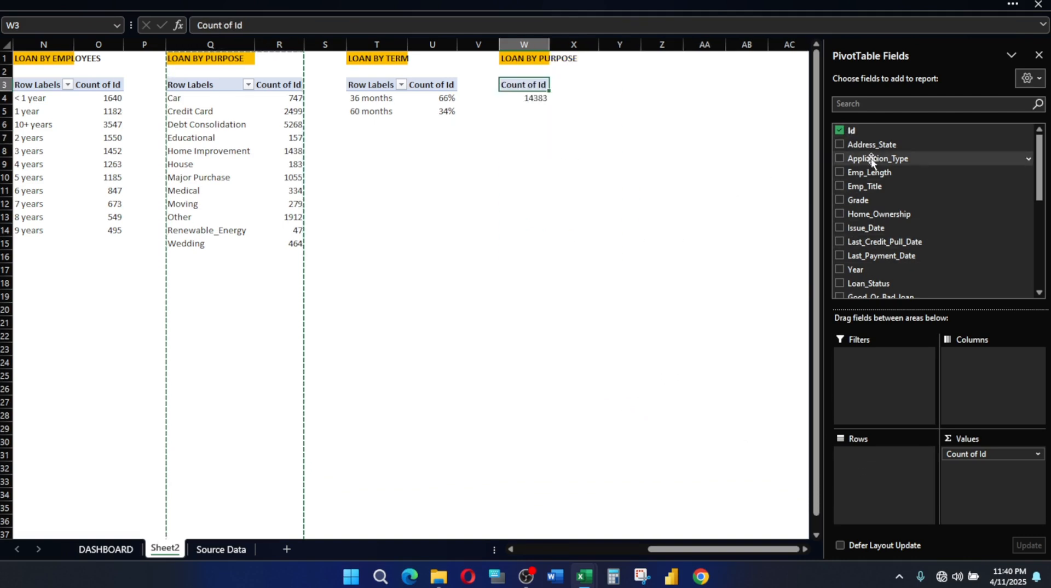
left_click(865, 104)
type("S")
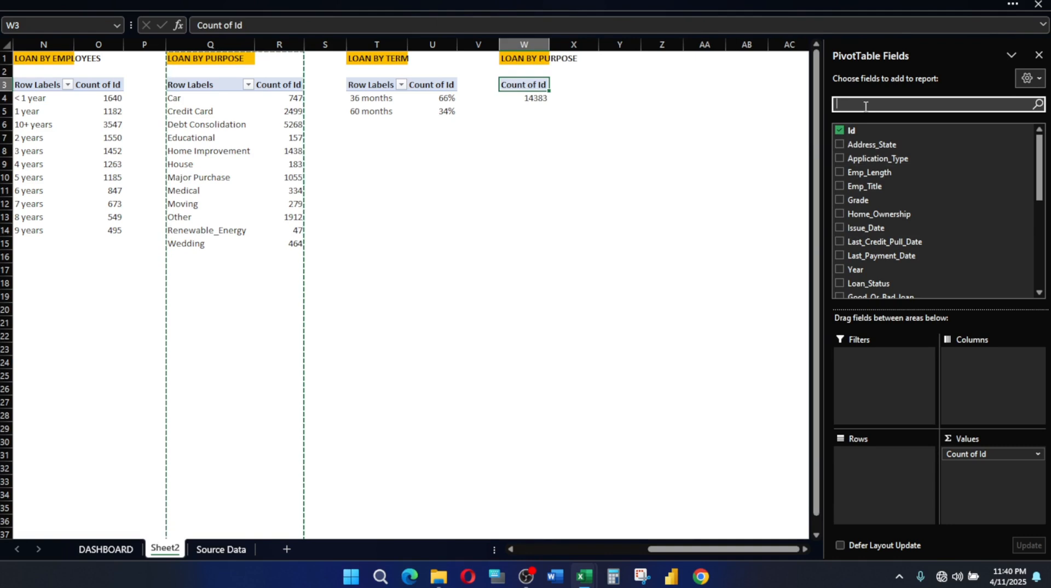
type("TA")
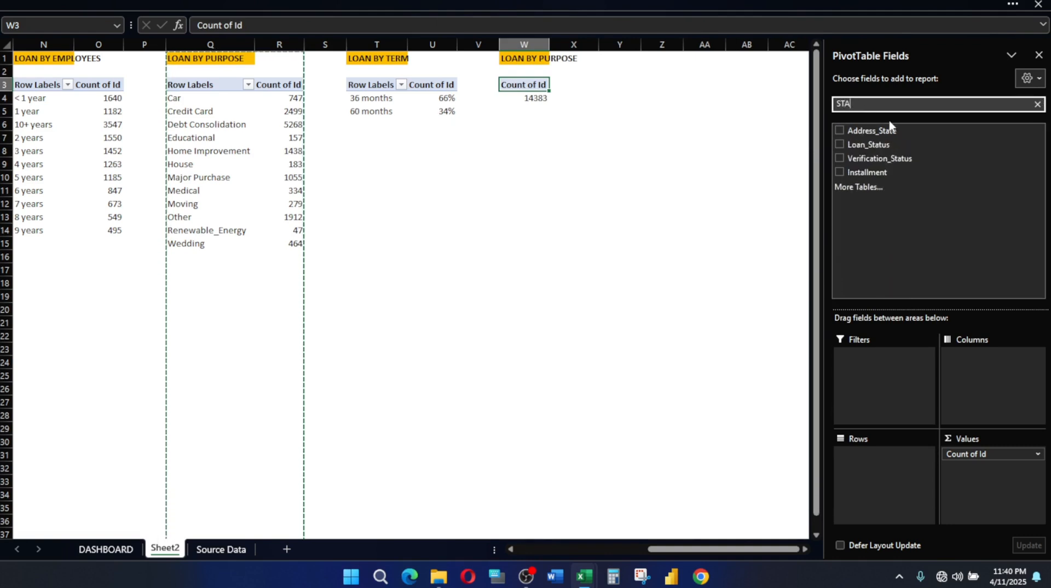
left_click_drag(876, 131, 912, 502)
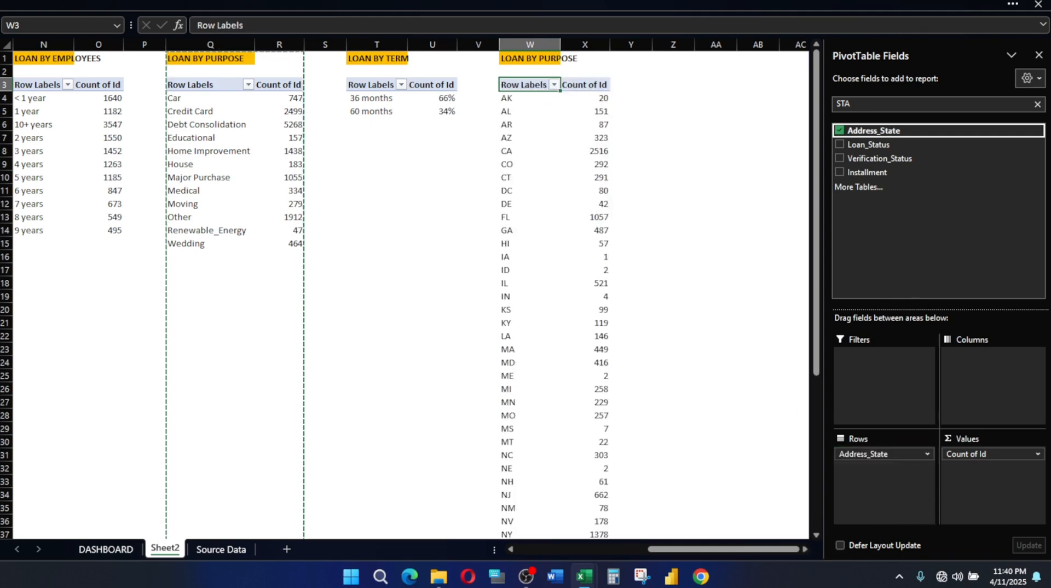
Change the heading in W1 above the state PivotTable to LOAN BY STATE
left_click(521, 55)
double_click(253, 25)
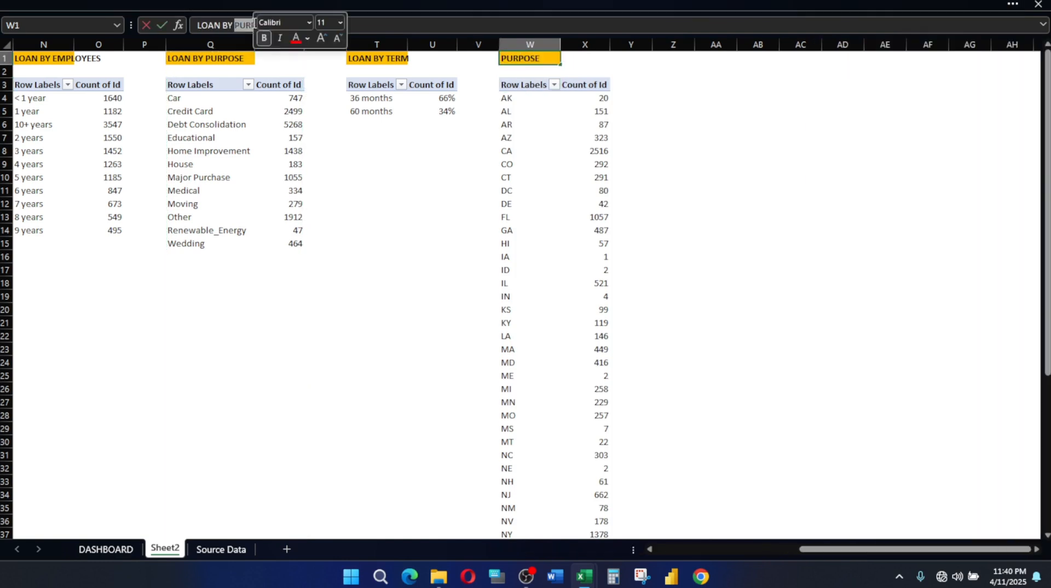
type("STATE")
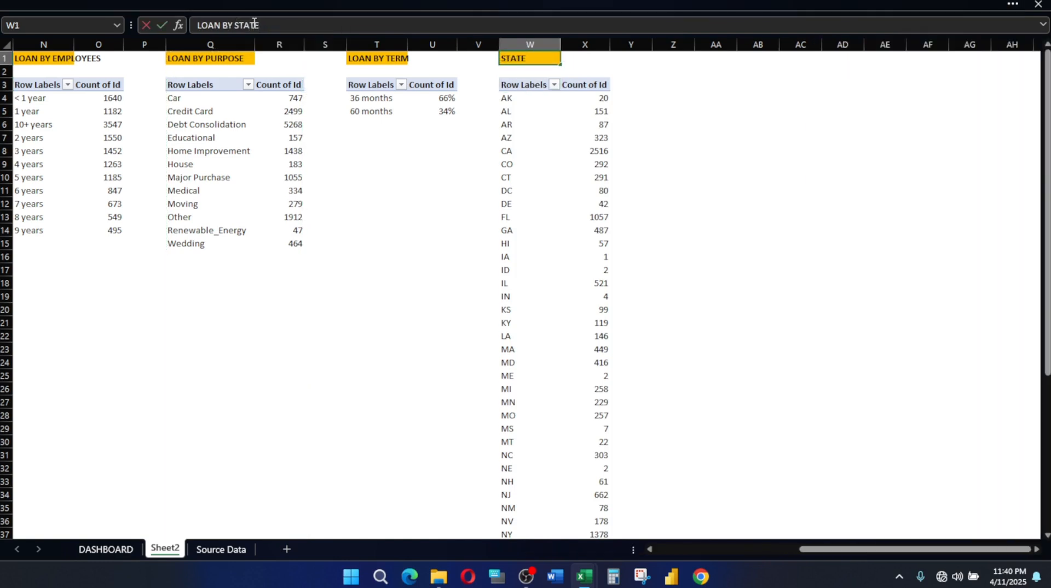
key("Return")
left_click(539, 126)
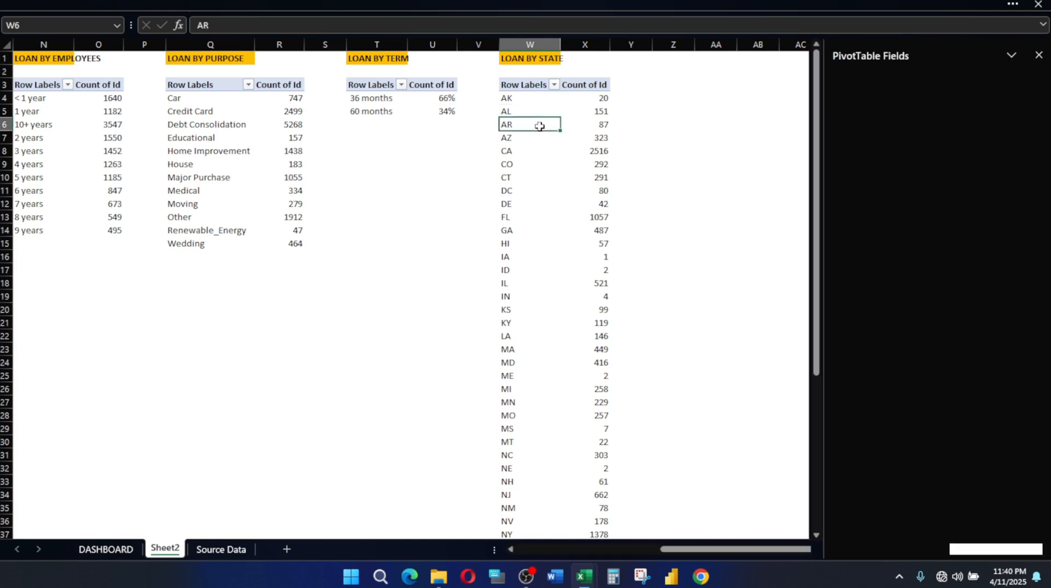
Enter the formula =W3 in Z3 to link it to the state PivotTable's Row Labels header
left_click(638, 98)
left_click(657, 99)
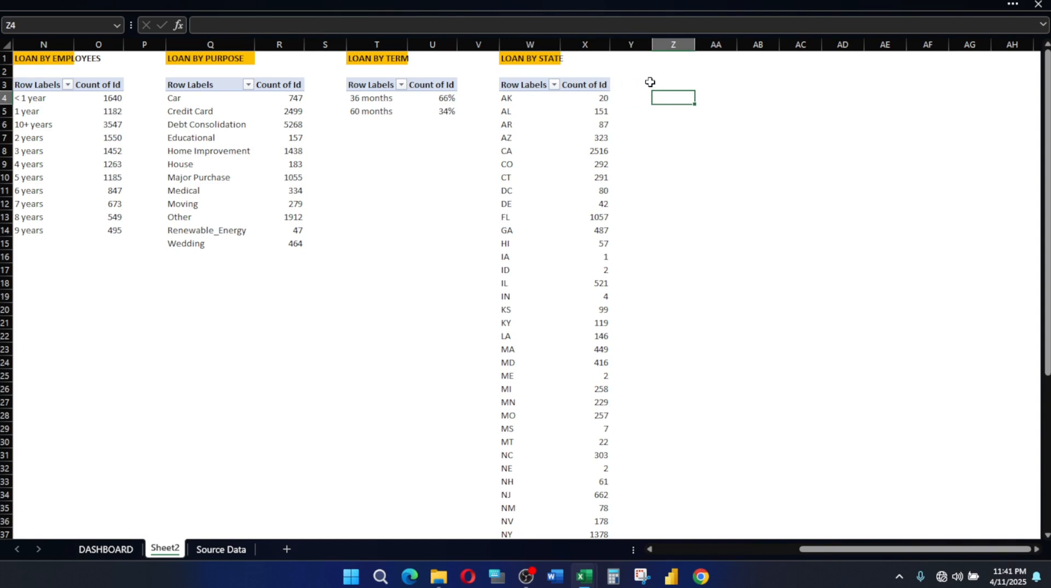
key("Up")
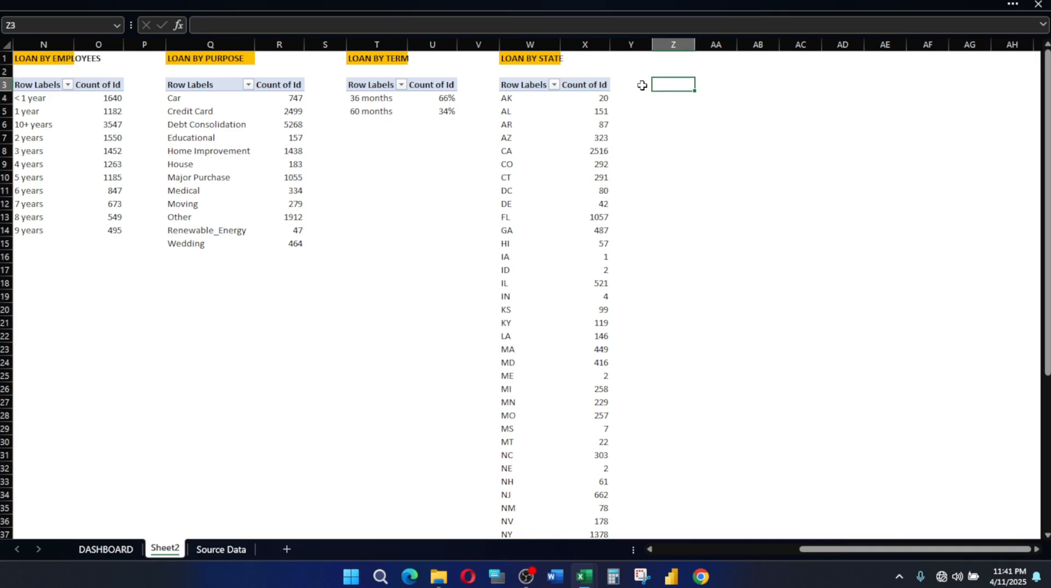
type("=")
left_click(524, 83)
key("Return")
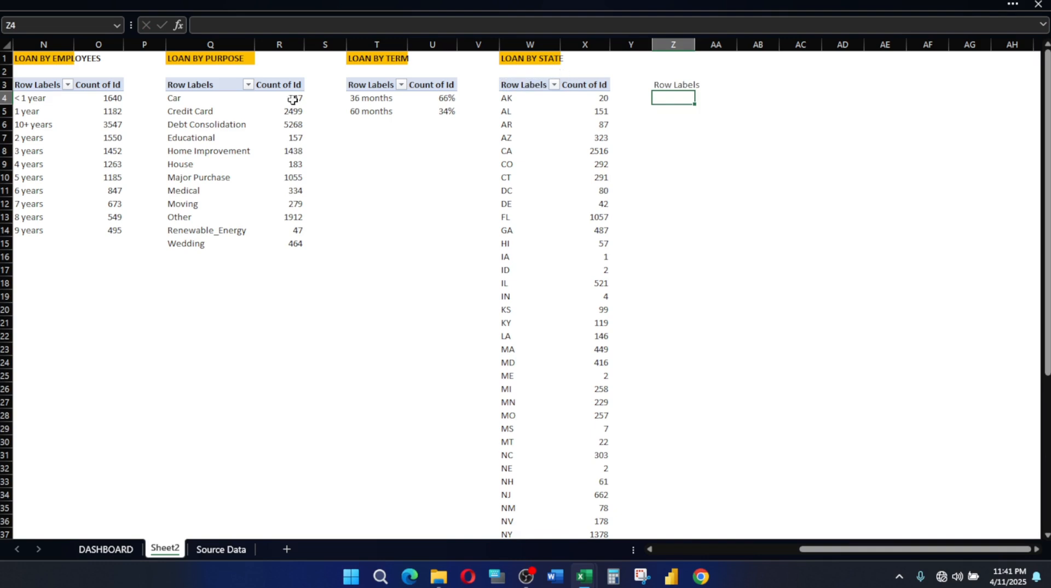
Fill the Z3 link formula across to AA3 and down through row 13
left_click(665, 84)
left_click_drag(694, 90, 739, 91)
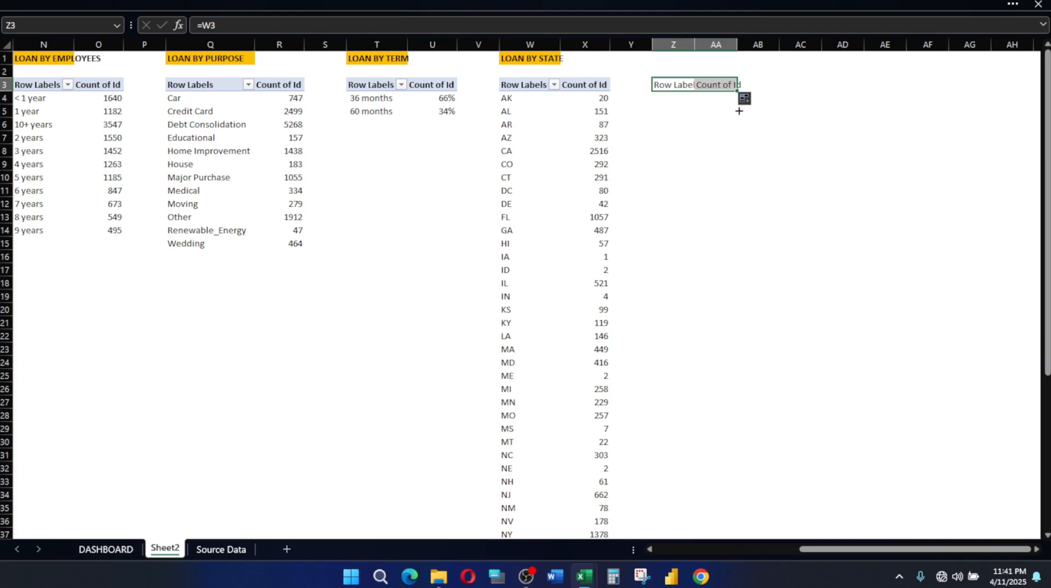
left_click_drag(738, 92, 740, 223)
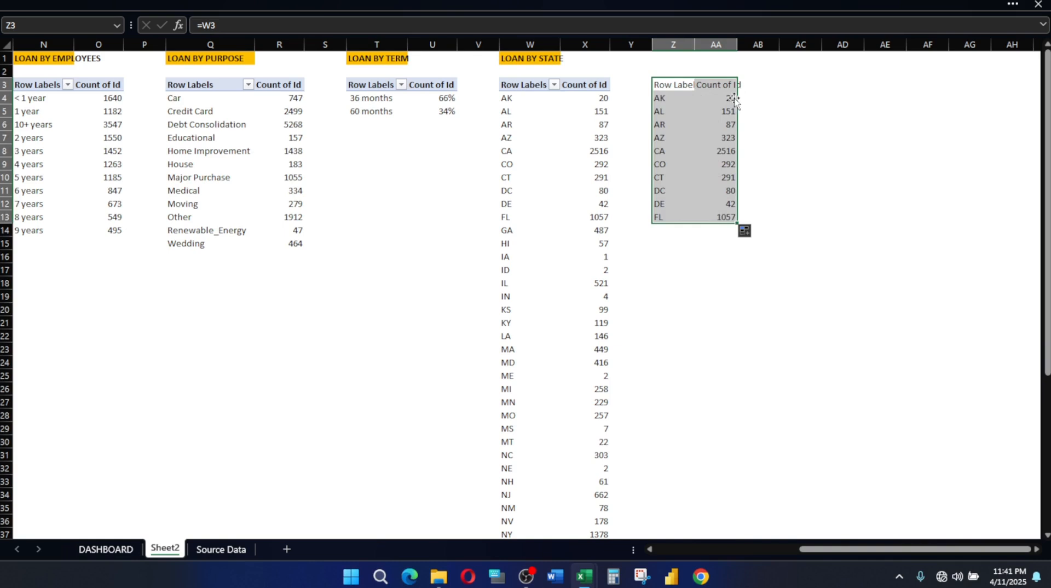
double_click(729, 97)
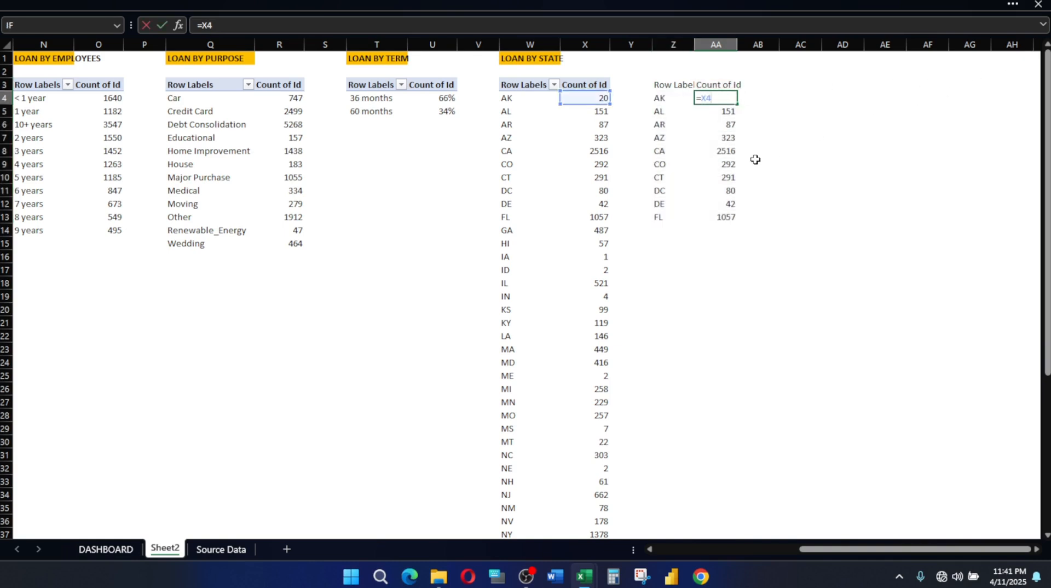
key("Escape")
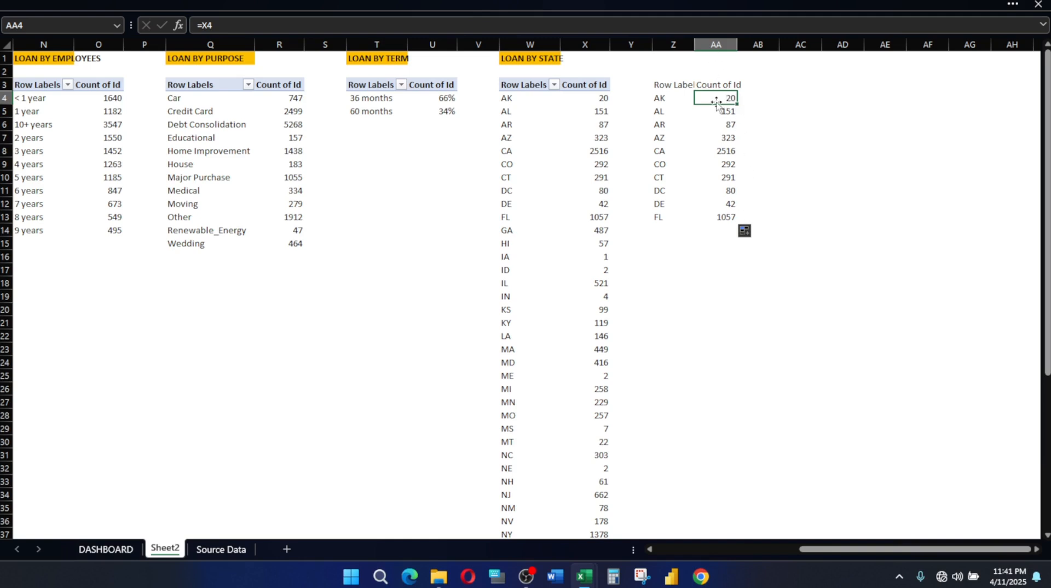
Extend the state code link formulas in column Z from Z4 down to Z53
left_click(665, 98)
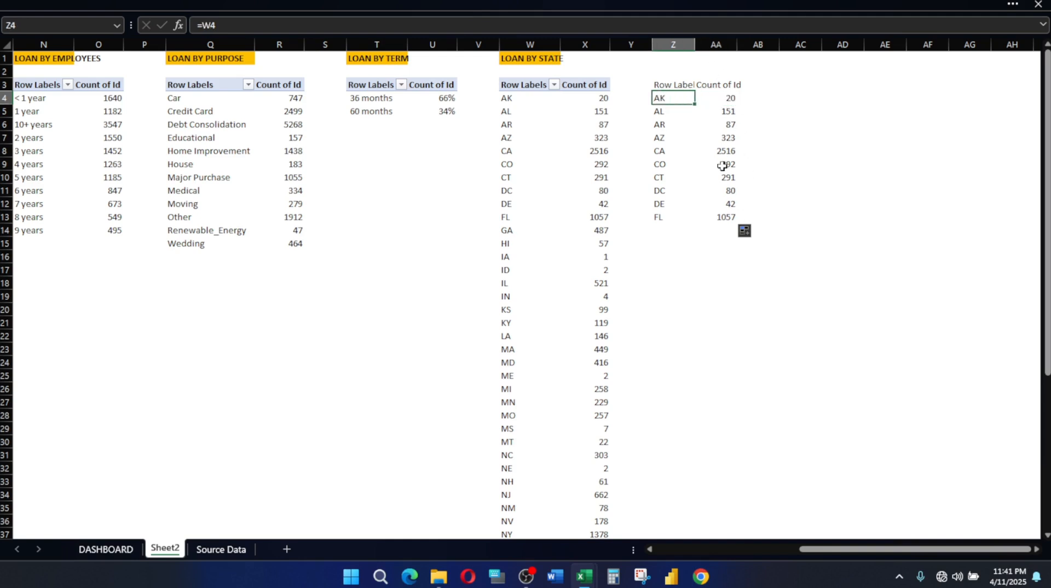
double_click(698, 105)
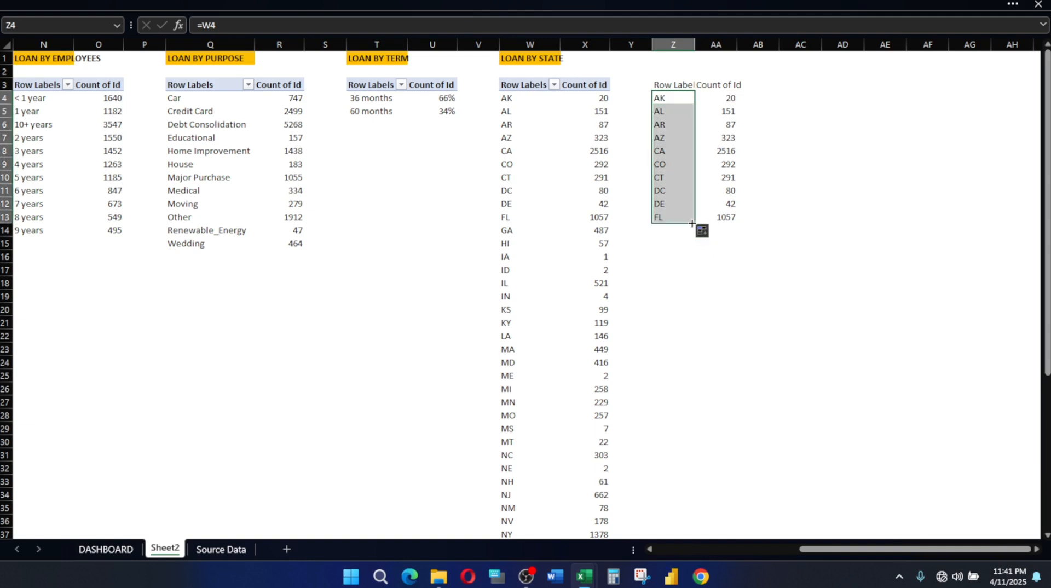
mouse_move(697, 222)
left_mouse_down()
mouse_move(707, 418)
mouse_move(679, 523)
mouse_move(677, 469)
mouse_move(679, 518)
mouse_move(688, 466)
mouse_move(674, 518)
left_mouse_up()
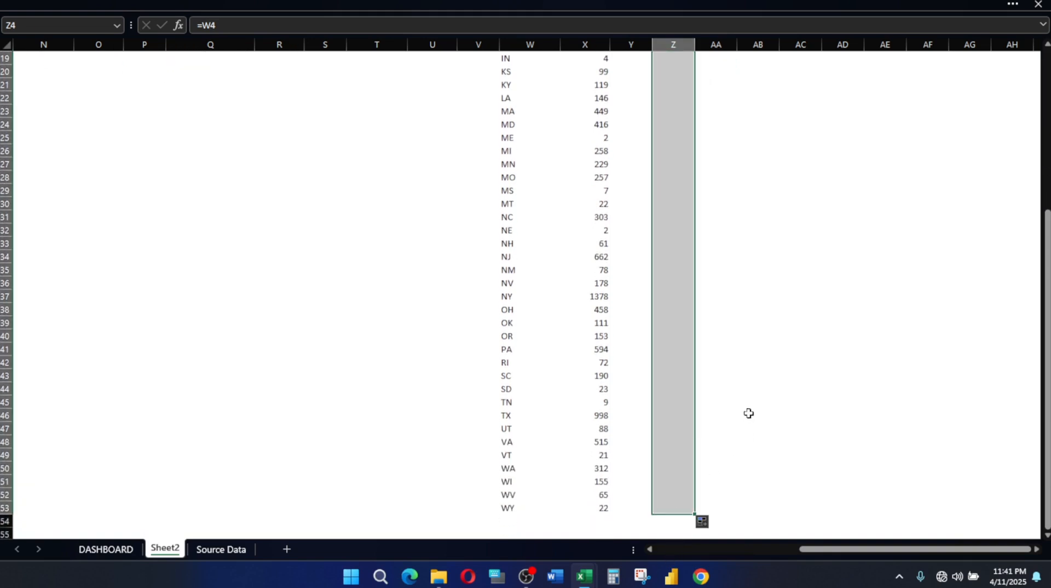
scroll(766, 270, "up", 6)
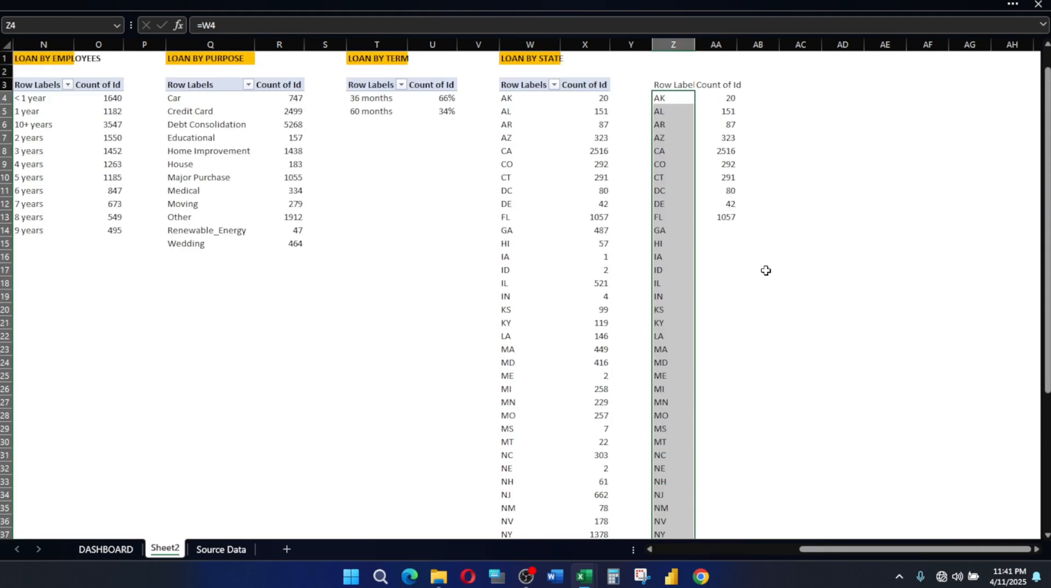
Clear the existing counts under the Count of Id header in column AA, starting from cell AA4
left_click(730, 99)
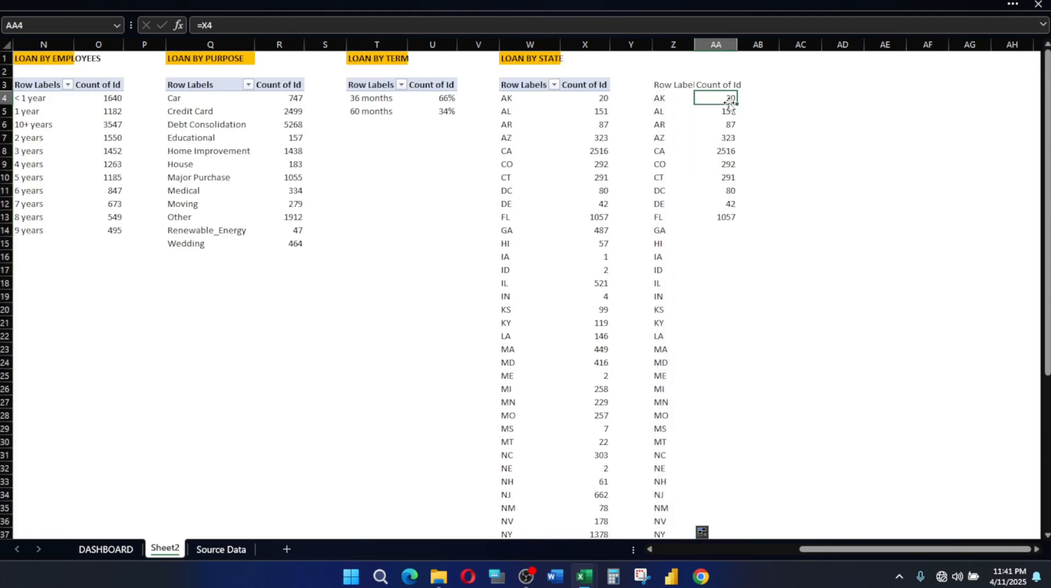
double_click(730, 102)
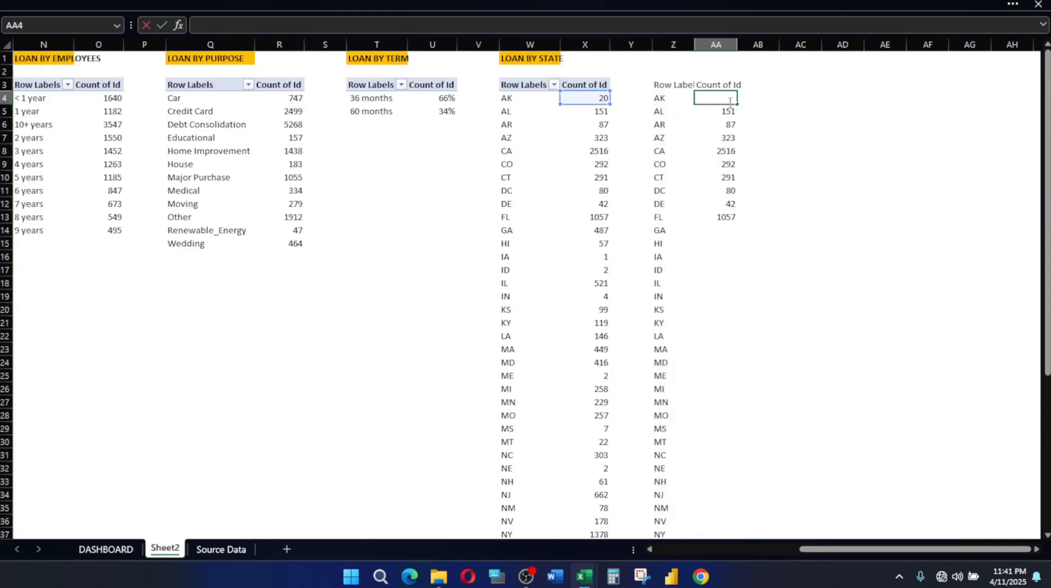
type("=")
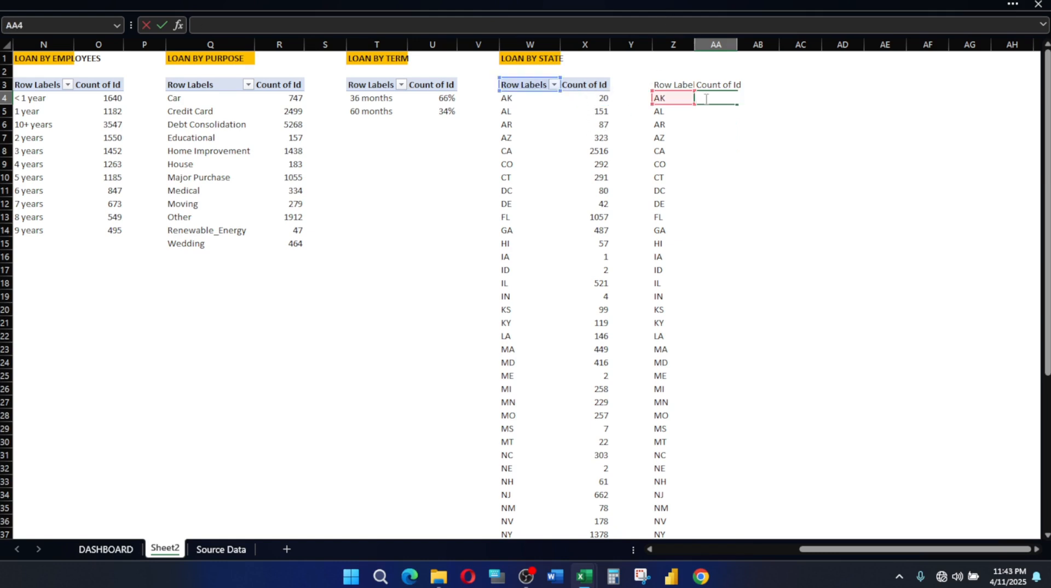
left_click(808, 160)
left_click(741, 98)
left_click(708, 95)
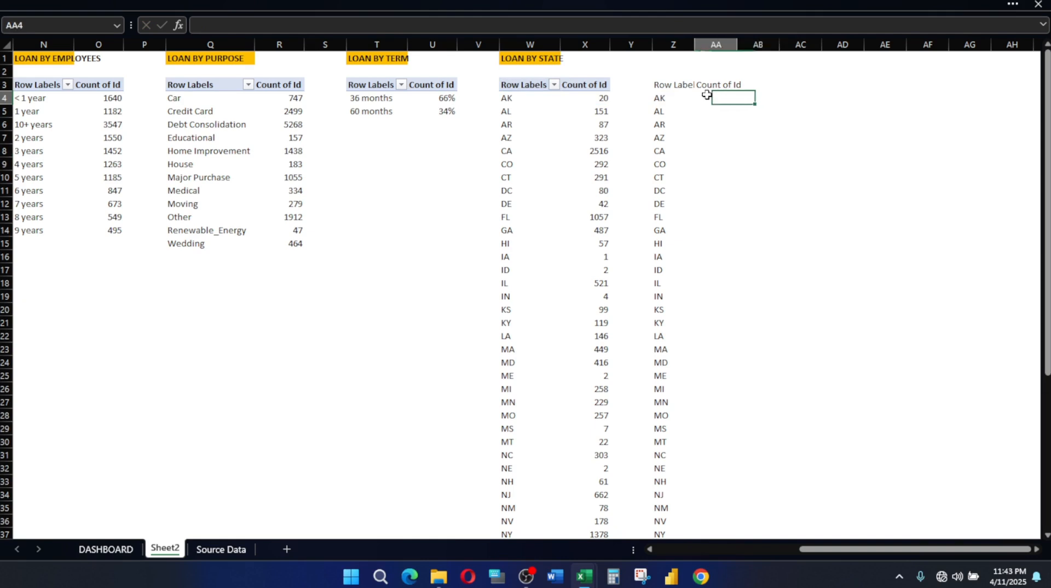
Enter =GETPIVOTDATA("Id",$W$3,"Address_State",Z4) in AA4, using the adjacent state cell instead of the fixed "AK" item
type("=")
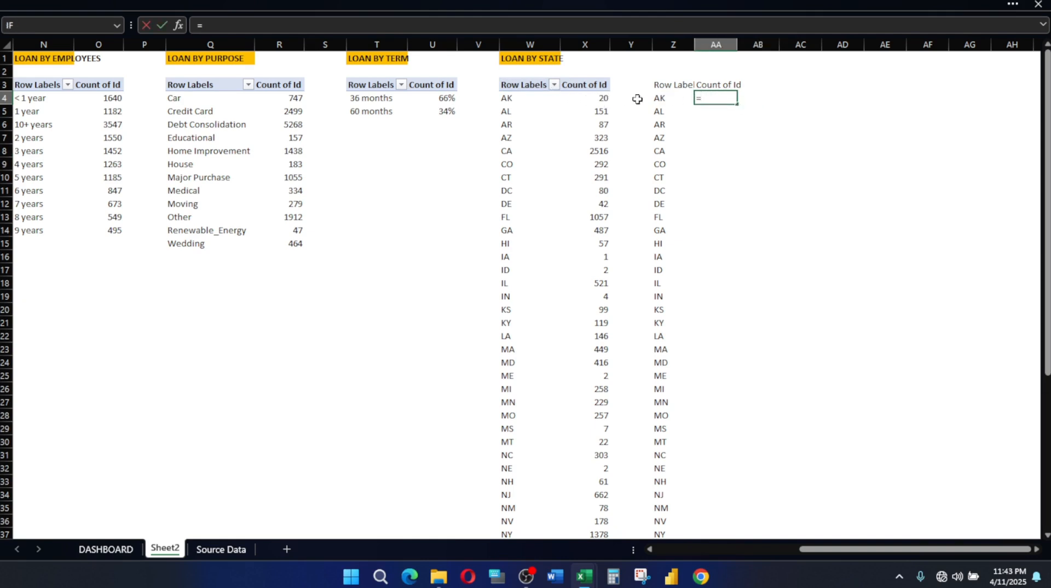
left_click(500, 98)
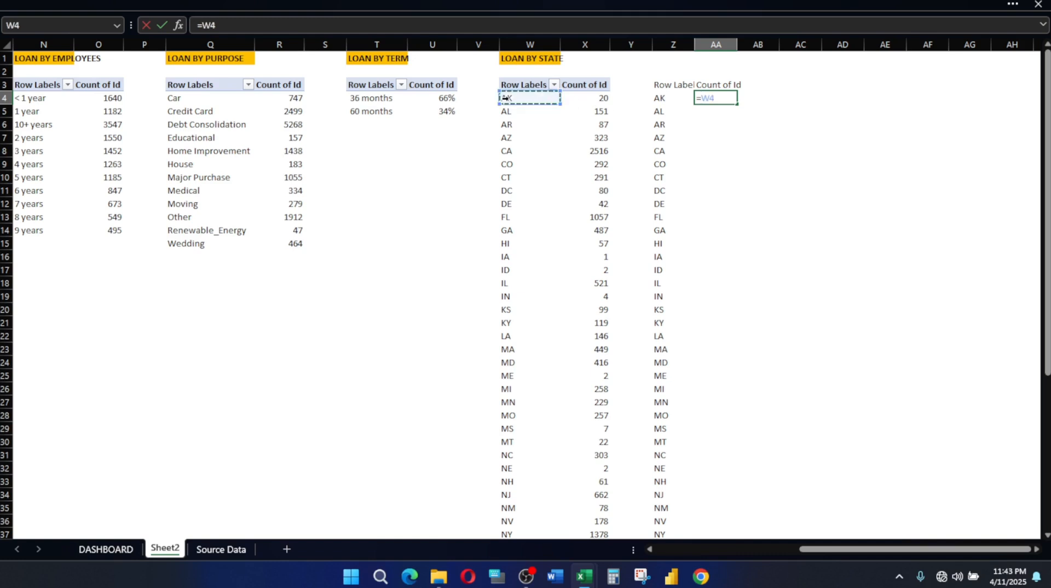
left_click(610, 100)
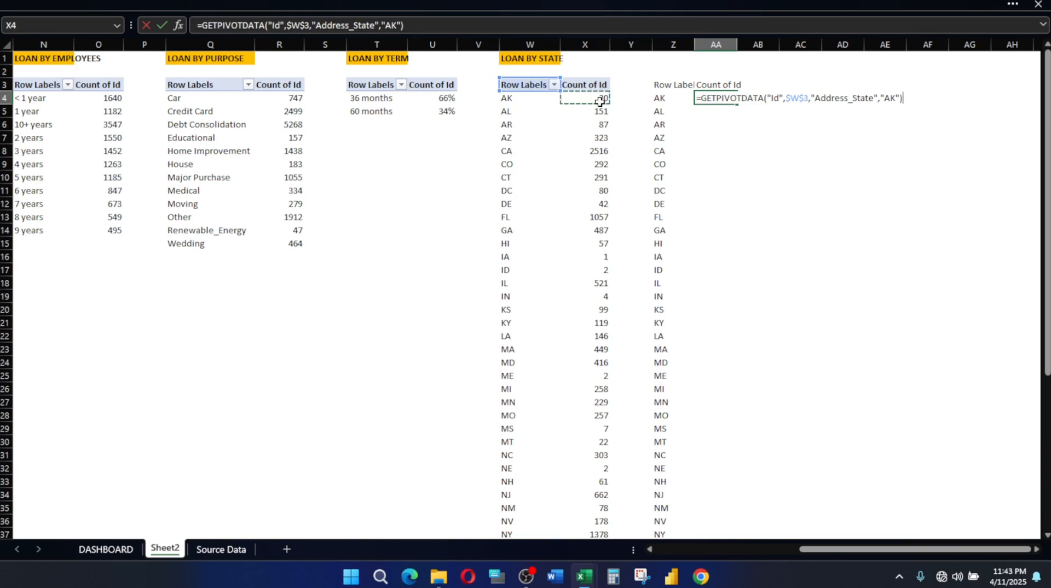
left_click_drag(881, 98, 898, 98)
type("\"")
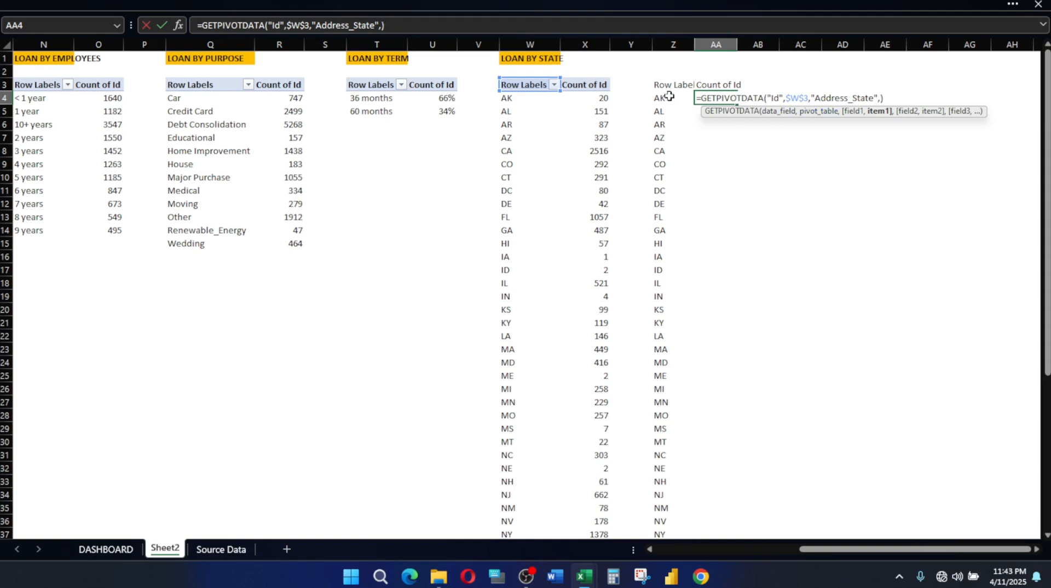
left_click(661, 94)
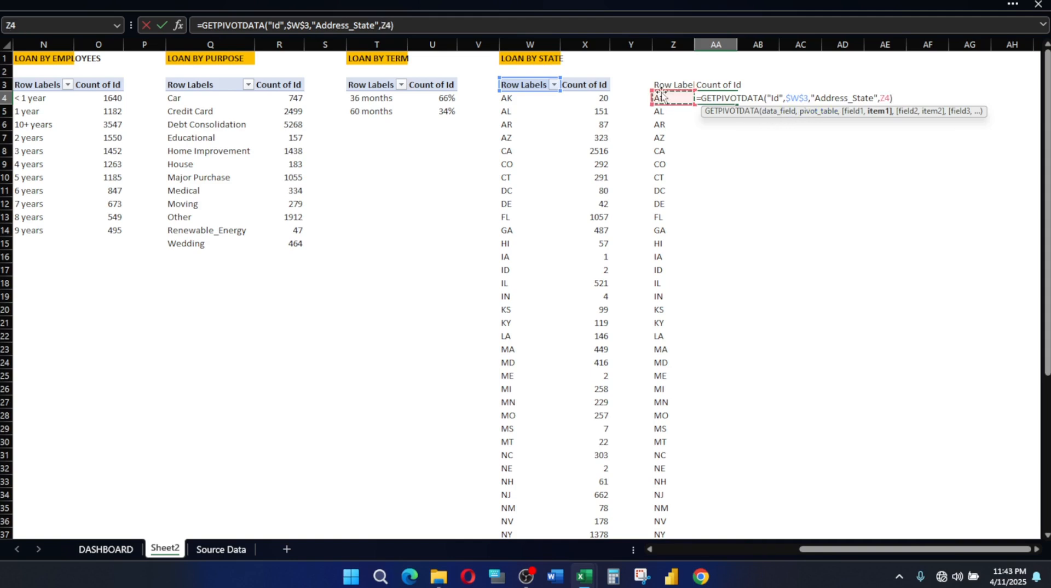
key("Return")
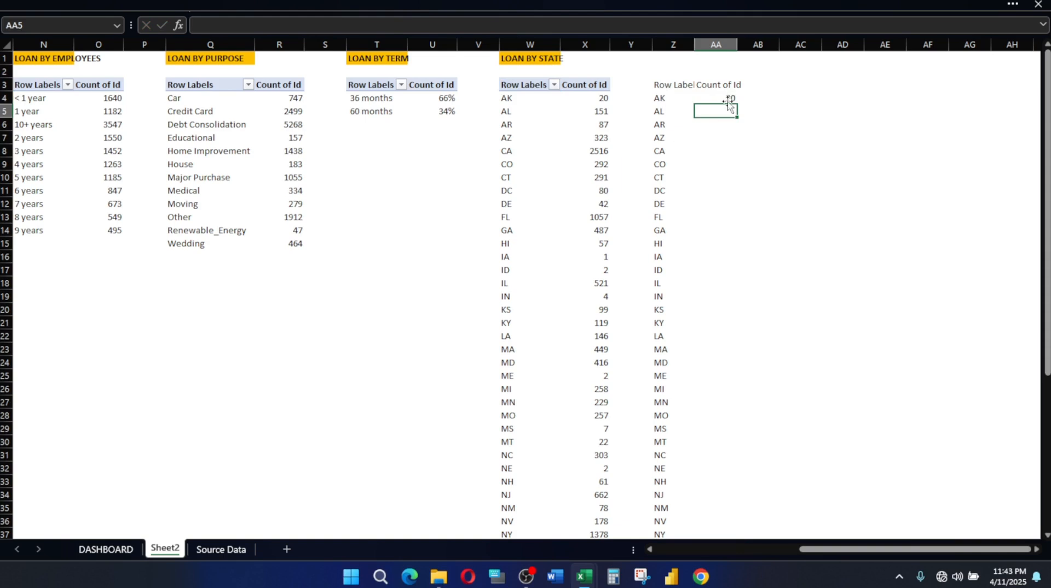
Fill the AA4 GETPIVOTDATA formula down column AA for all the listed states
left_click(661, 96)
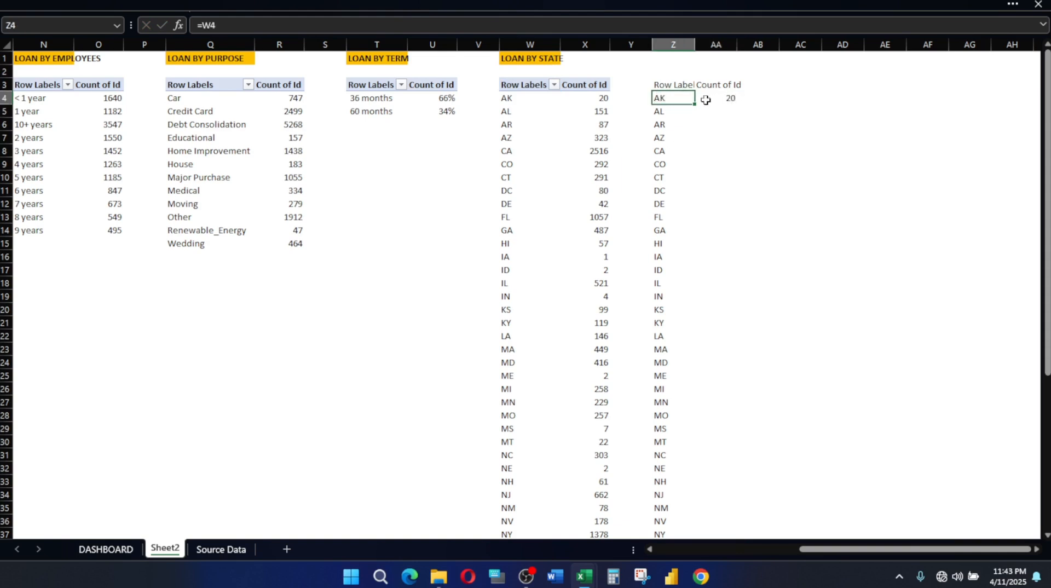
left_click(726, 99)
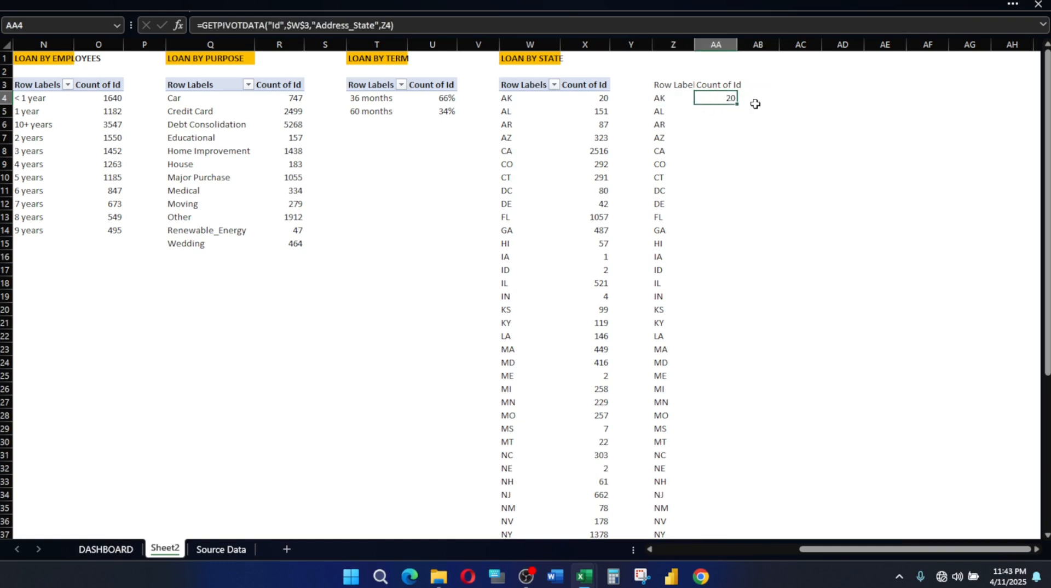
double_click(738, 105)
scroll(718, 206, "down", 4)
scroll(693, 204, "up", 4)
Make the Row Labels and Count of Id headers in Z3:AA3 bold with an orange fill, and auto-fit column Z
left_click_drag(662, 83, 701, 85)
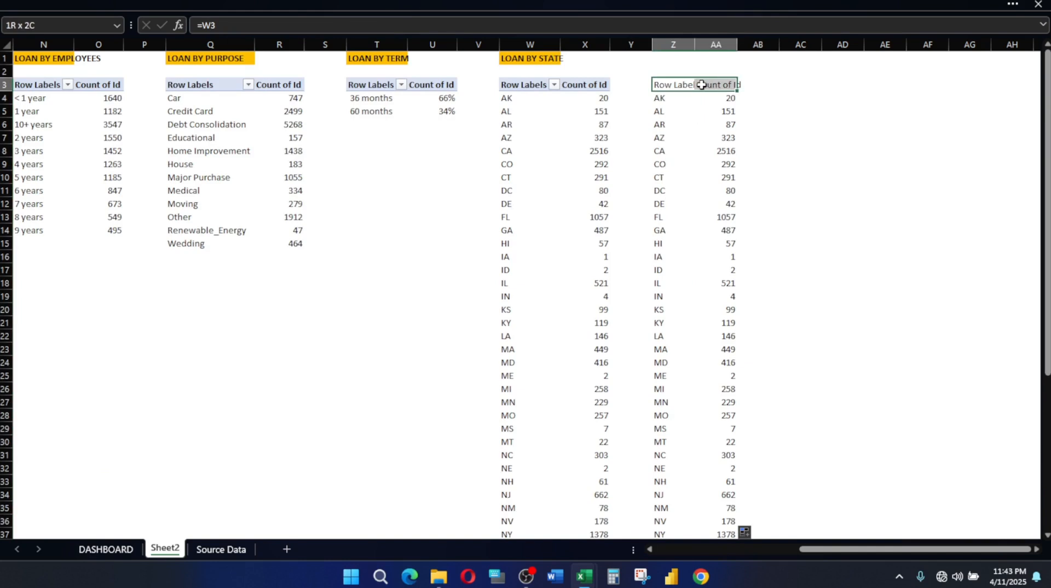
left_click(60, 3)
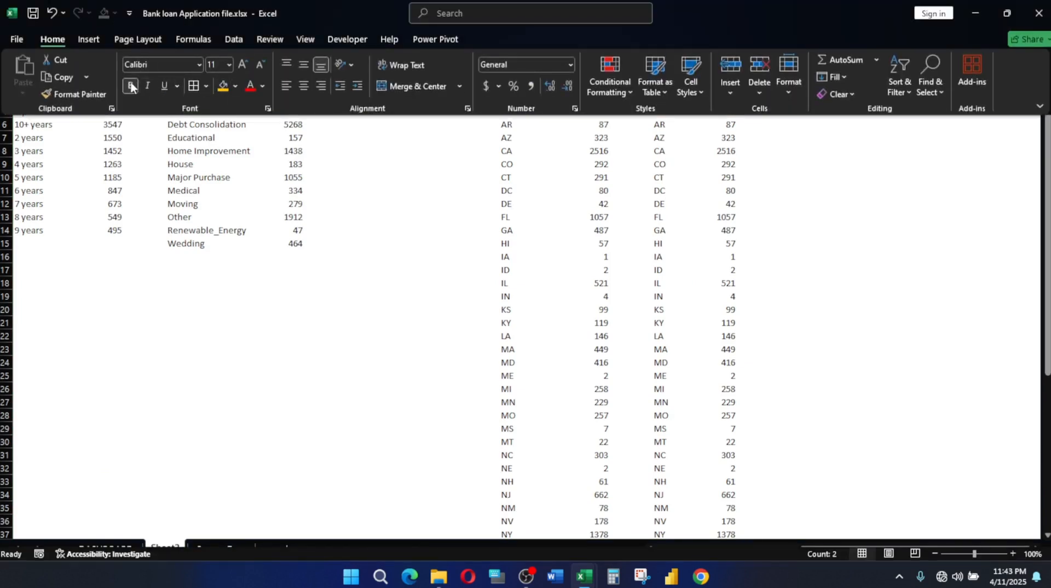
left_click(637, 269)
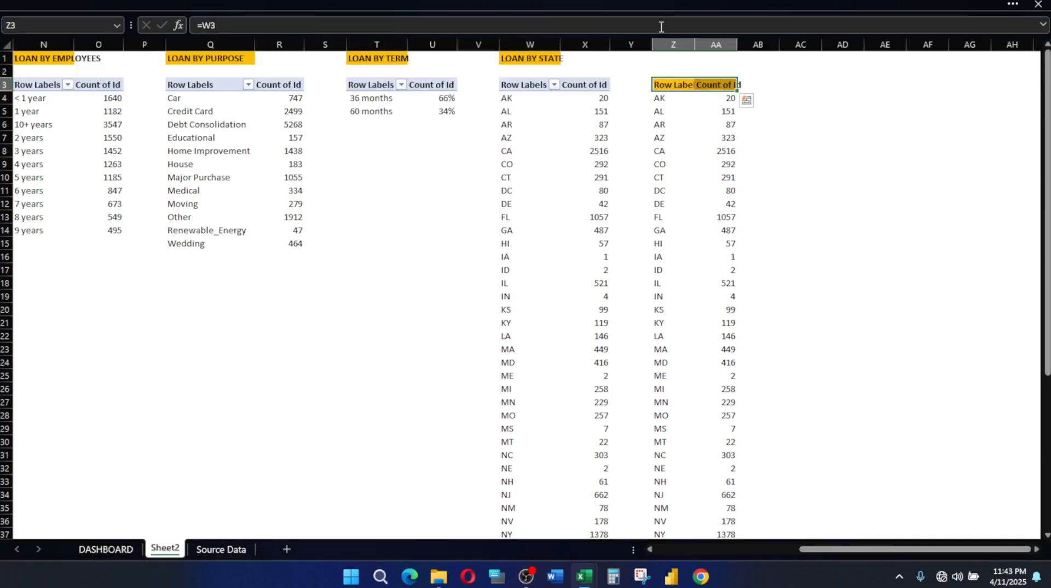
double_click(694, 44)
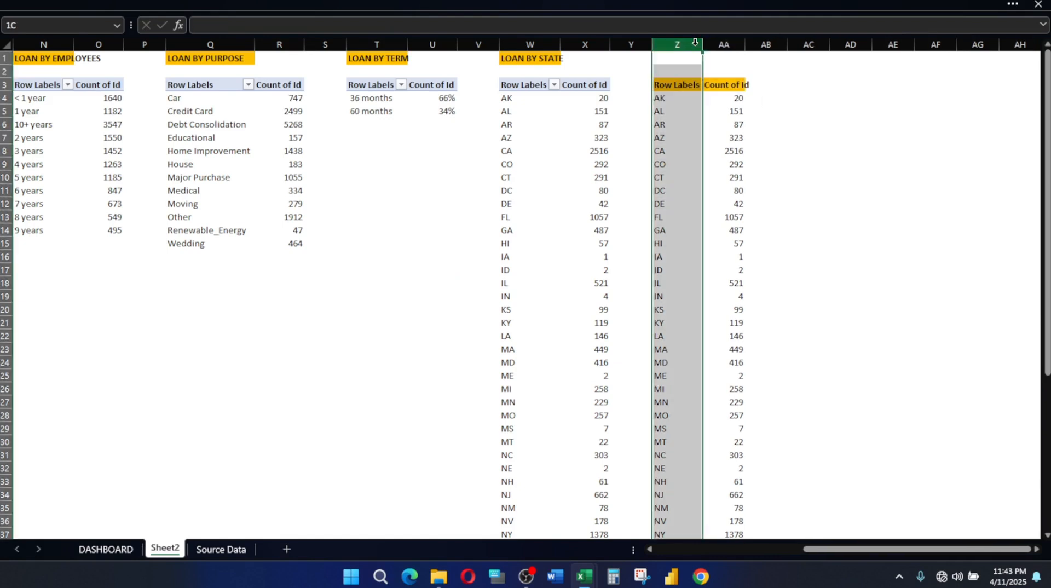
left_click(747, 83)
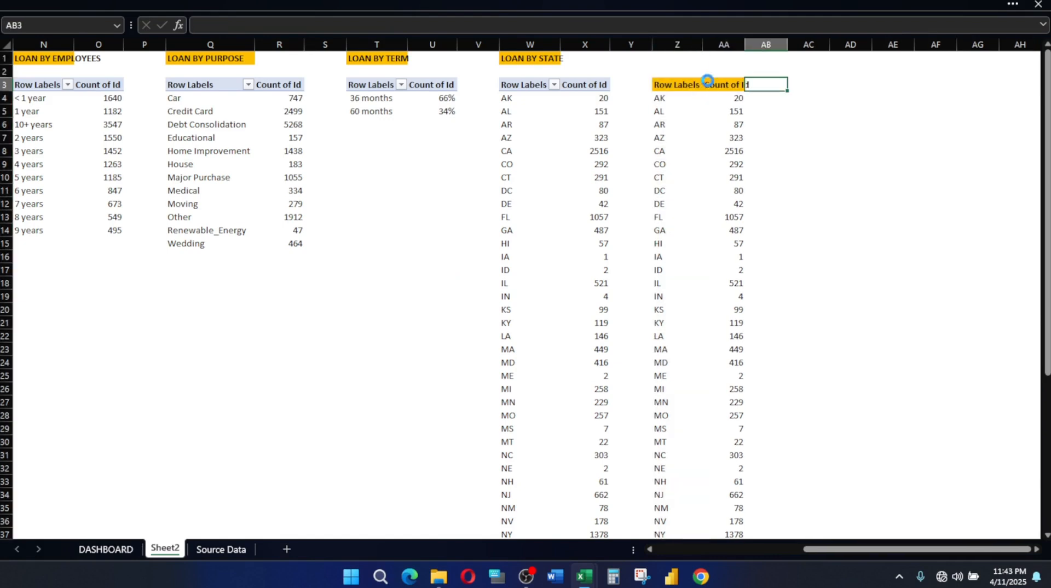
left_click_drag(673, 87, 734, 84)
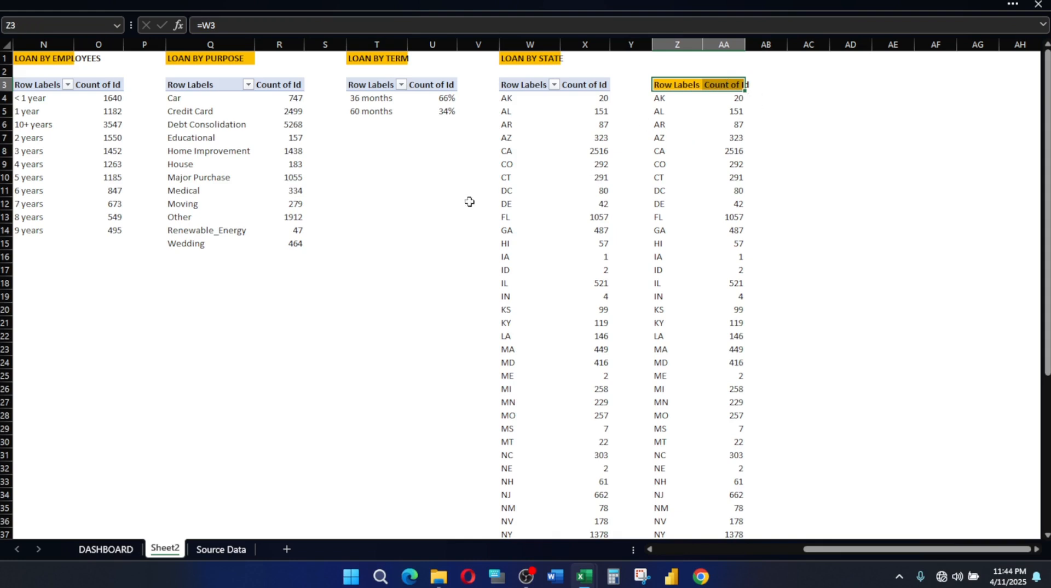
Switch to the Bank Loan Applications Data workbook and examine all the summary tables on its Pivot_Analysis sheet
mouse_move(583, 575)
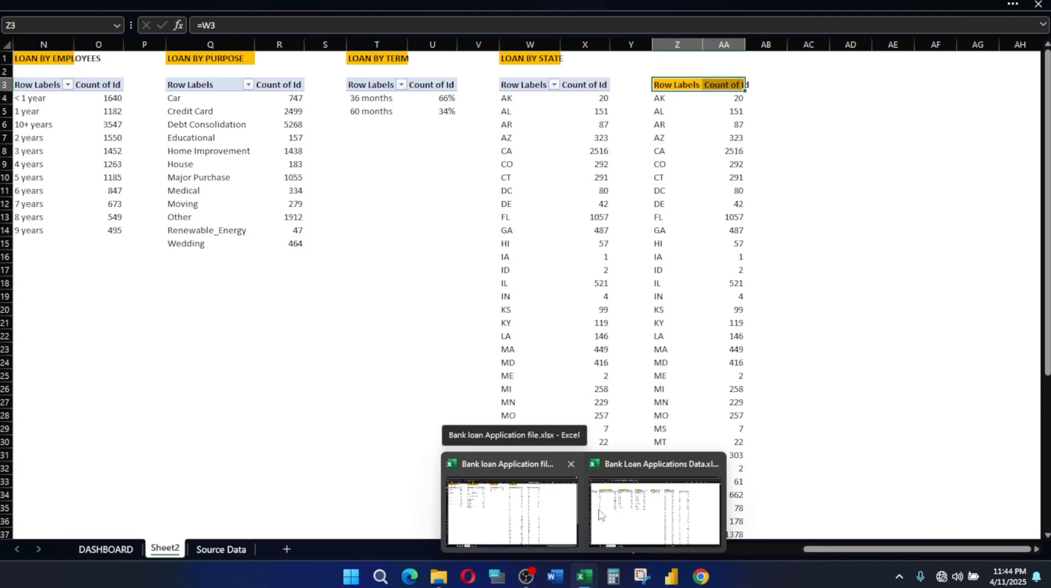
left_click(566, 515)
scroll(770, 381, "down", 5)
scroll(770, 381, "down", 7)
scroll(767, 380, "up", 12)
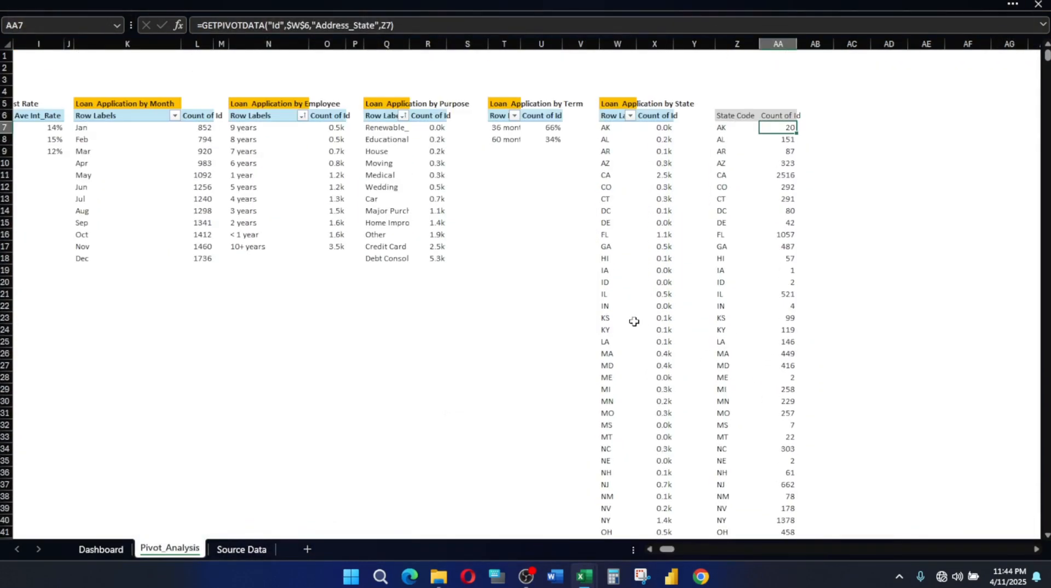
left_click_drag(670, 550, 487, 525)
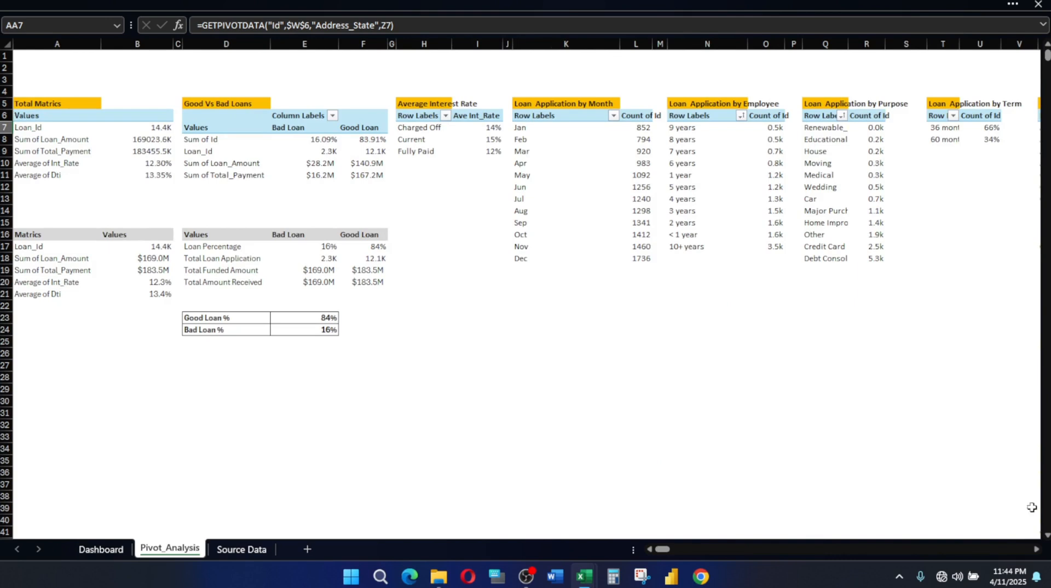
left_click(1035, 549)
left_click(1035, 549)
left_click(1036, 549)
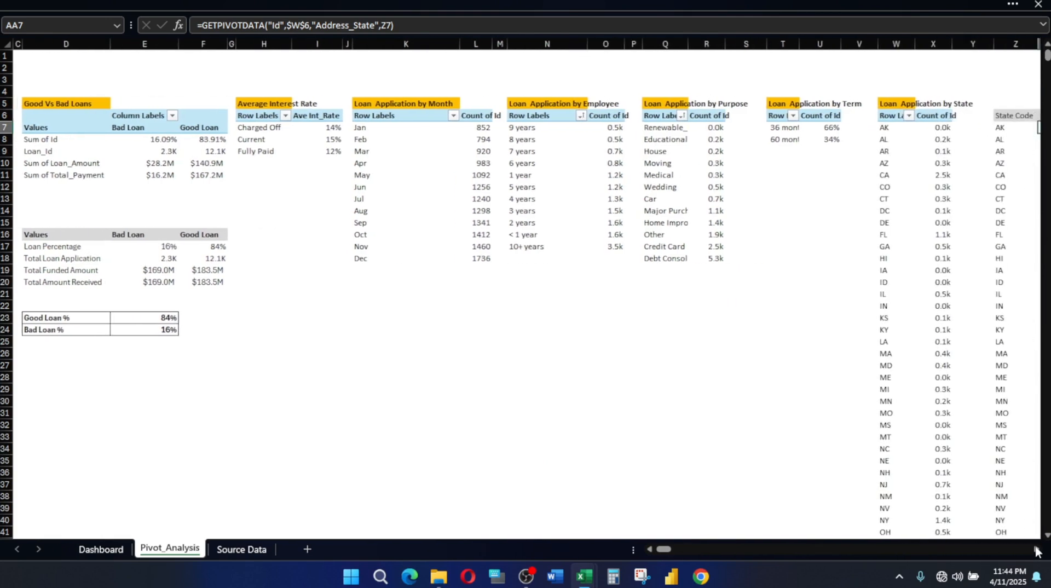
left_click_drag(663, 550, 627, 543)
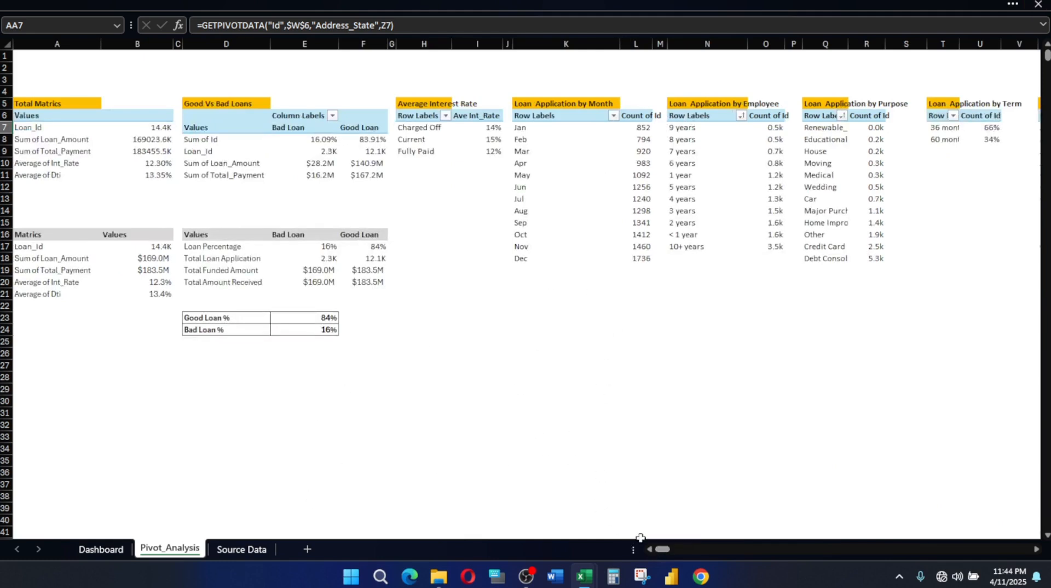
Return to the Bank loan Application file workbook and review the Sheet2 tables from column A onward
mouse_move(576, 580)
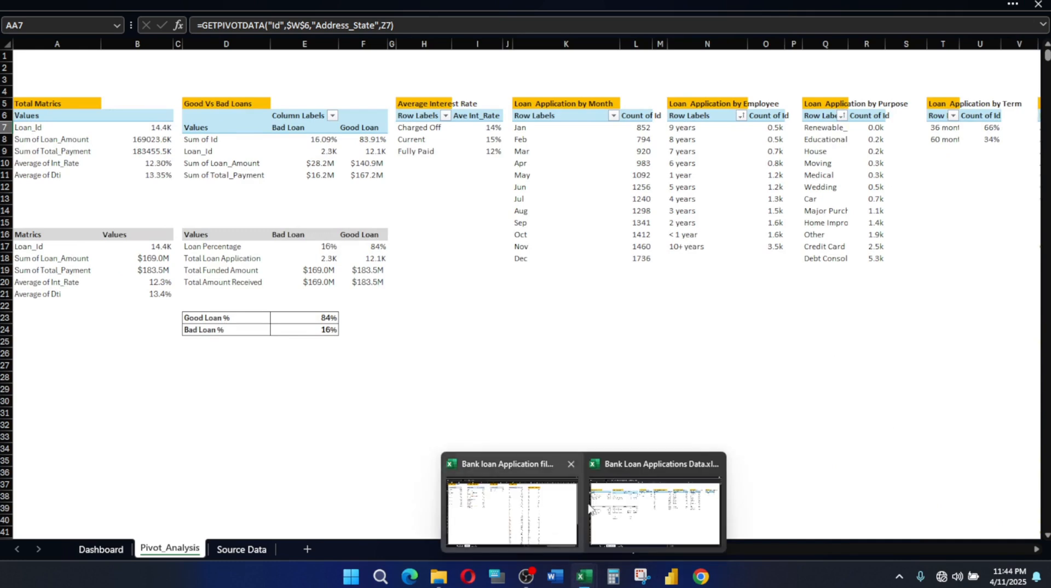
left_click(671, 507)
mouse_move(584, 576)
left_click(553, 495)
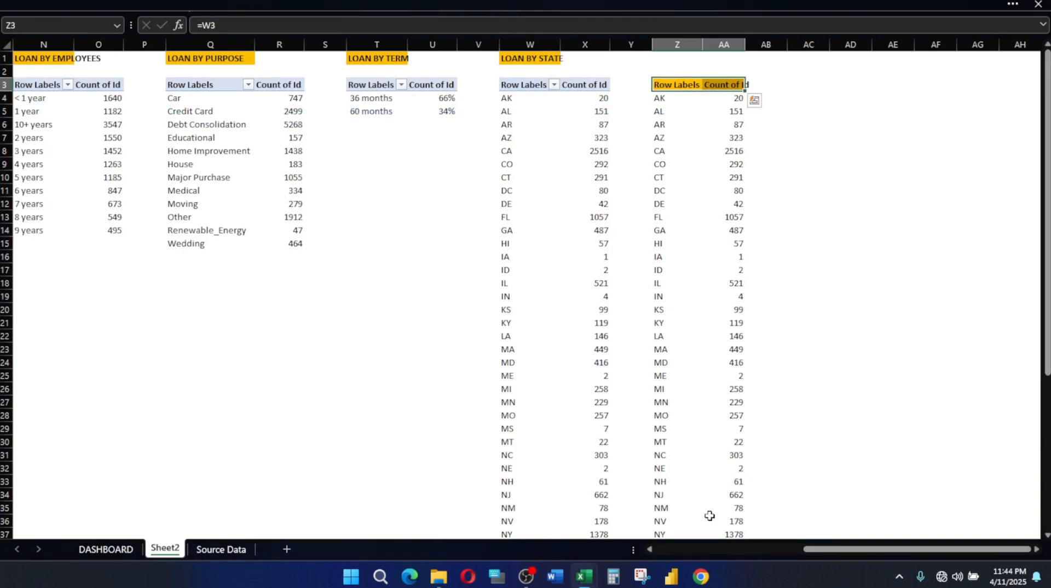
left_click(719, 548)
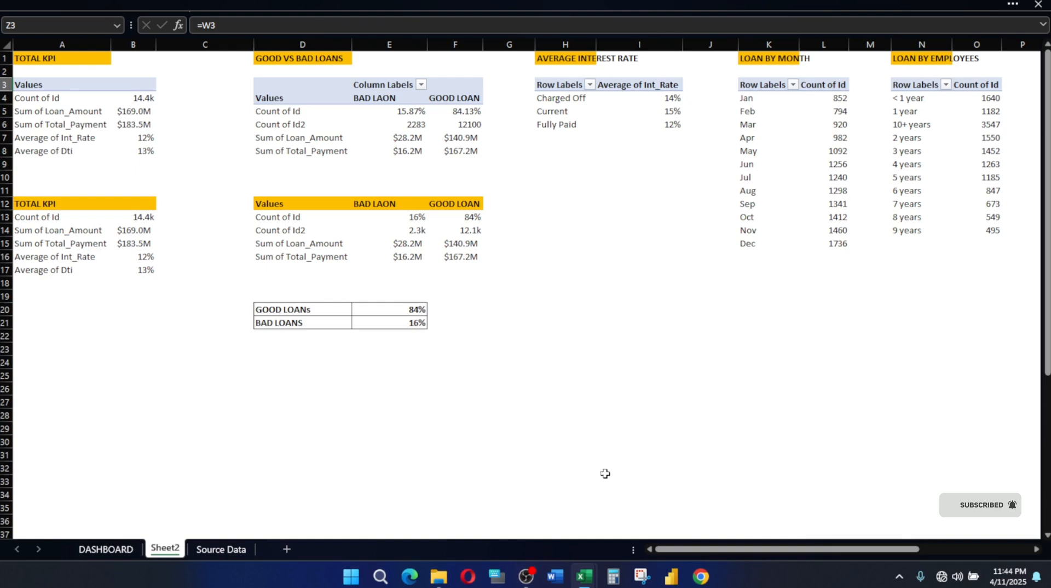
In the Bank Loan Applications Data workbook, examine the count format of the Employee pivot table and the Purpose table's sort and filter options
mouse_move(584, 572)
left_click(630, 504)
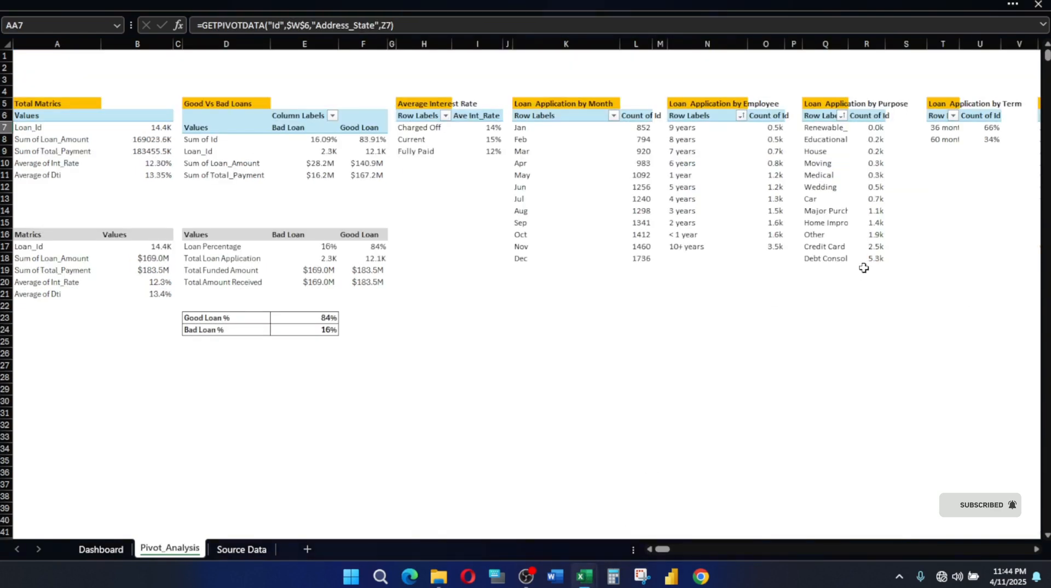
left_click(767, 127)
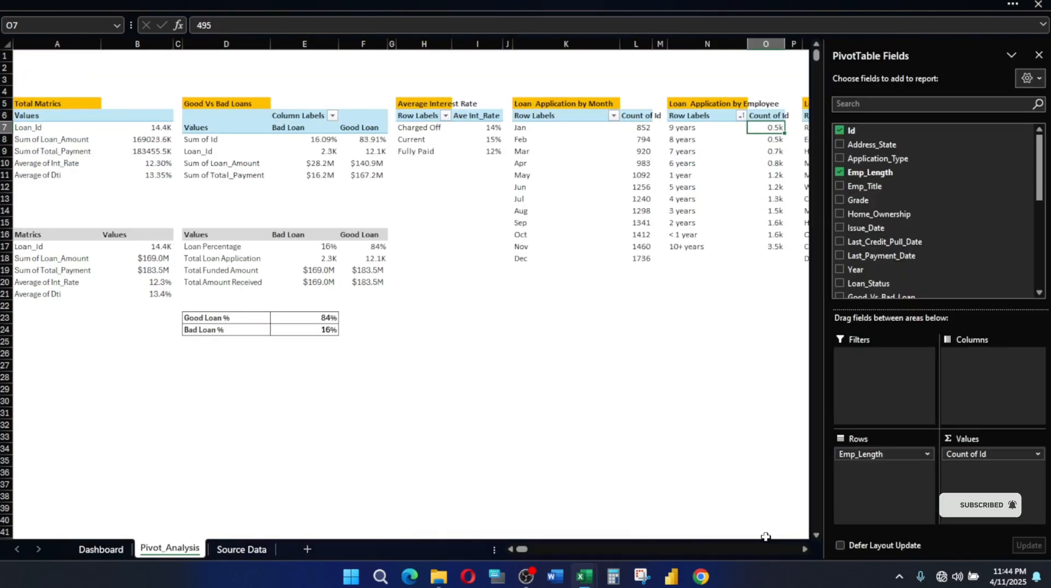
left_click(804, 549)
left_click(805, 549)
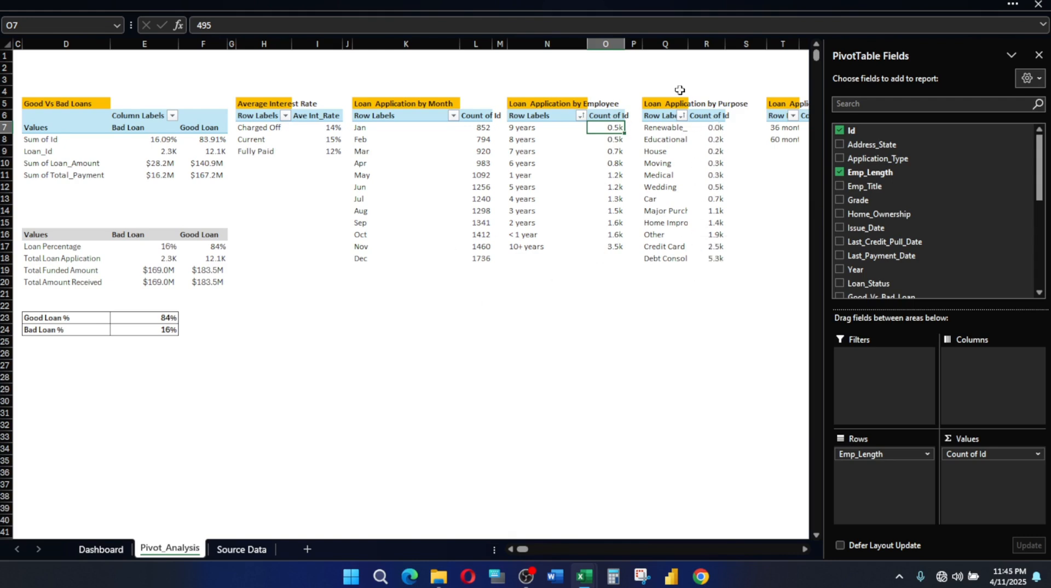
left_click(682, 116)
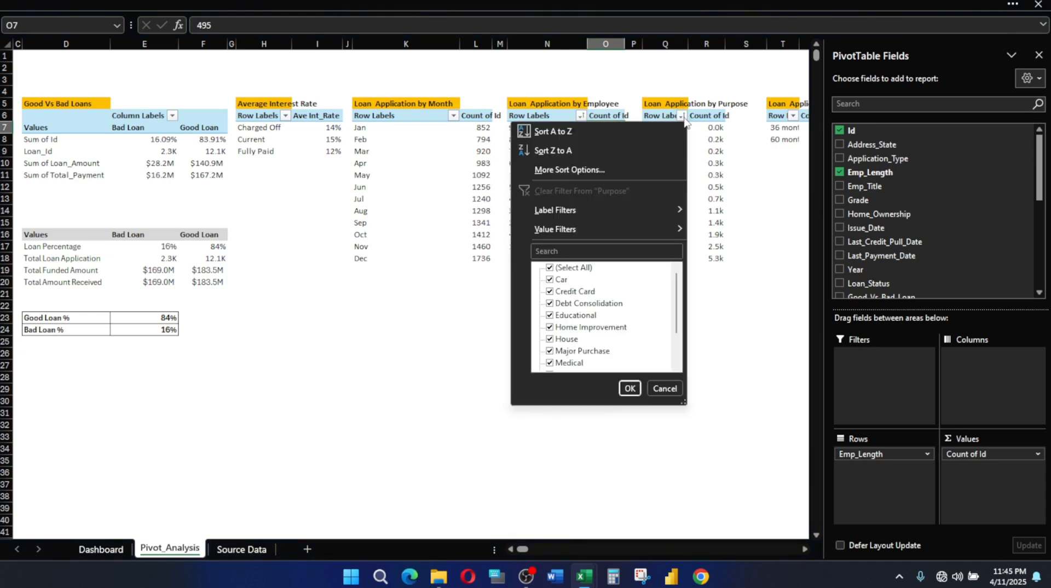
mouse_move(636, 227)
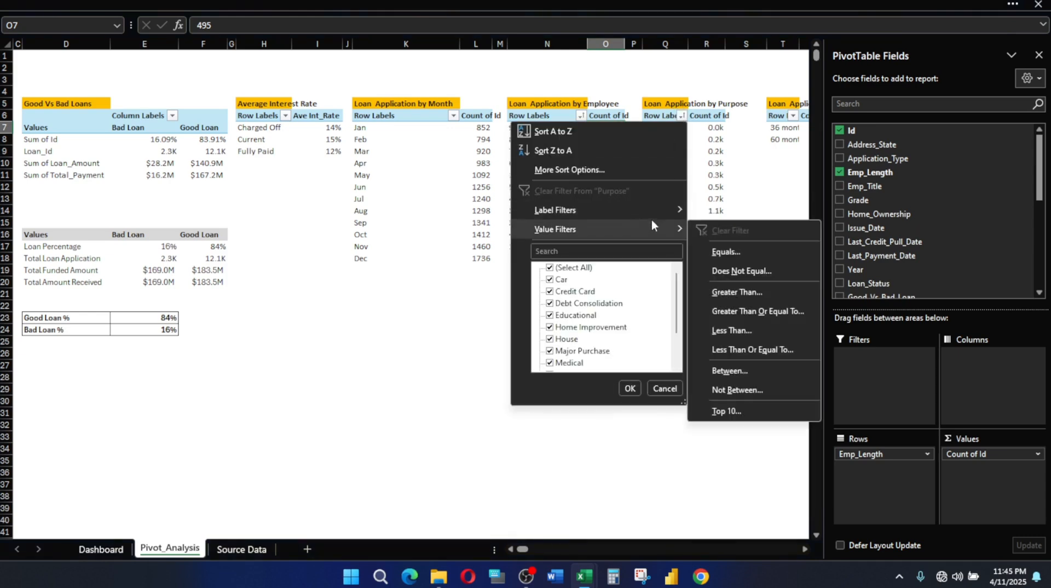
left_click(771, 163)
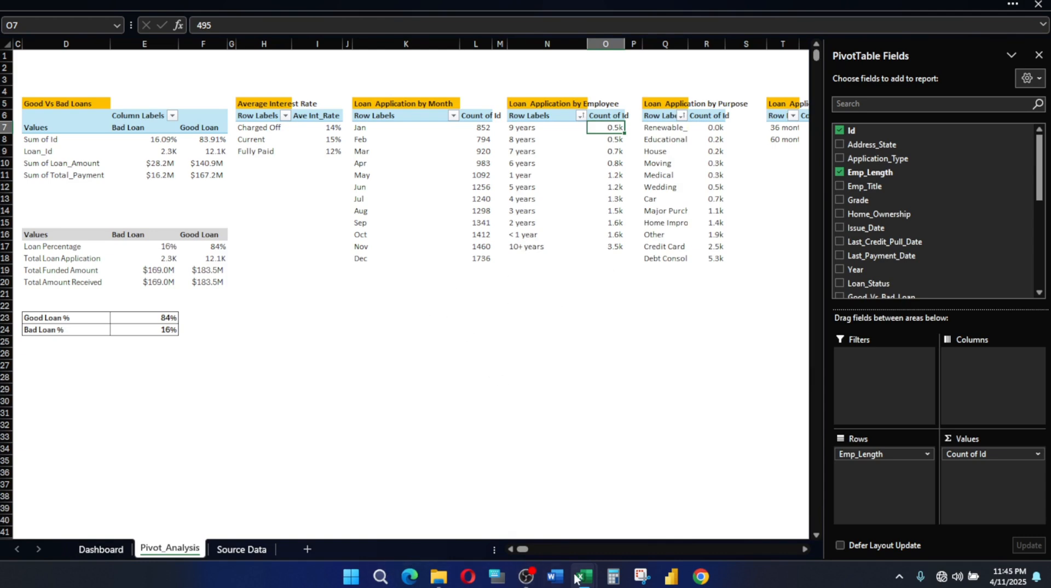
Return to the Bank loan Application file workbook and apply the custom format 0.0,"k" to the LOAN BY EMPLOYEES counts in O4:O14
mouse_move(576, 579)
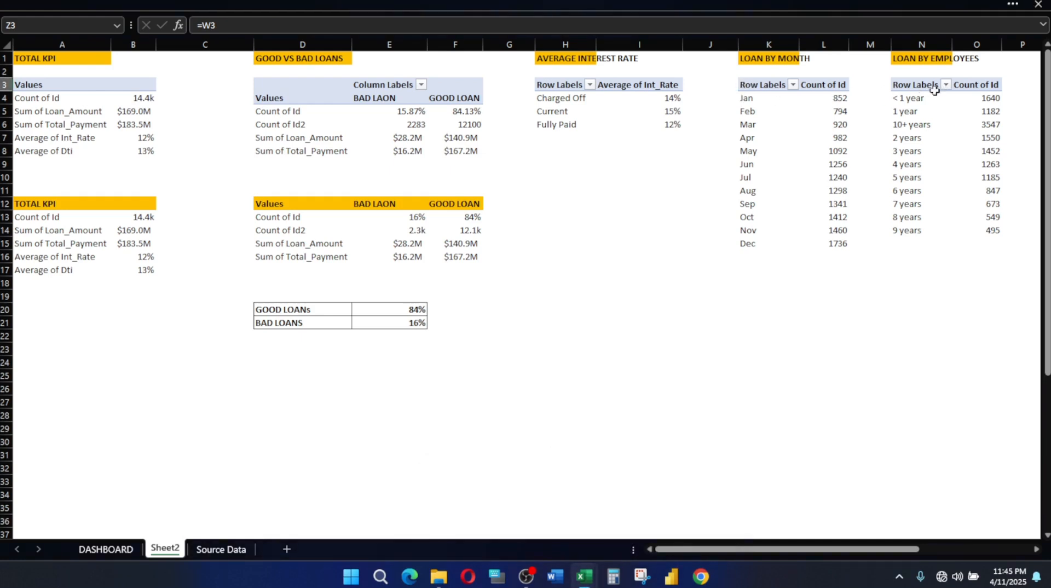
left_click_drag(989, 101, 977, 237)
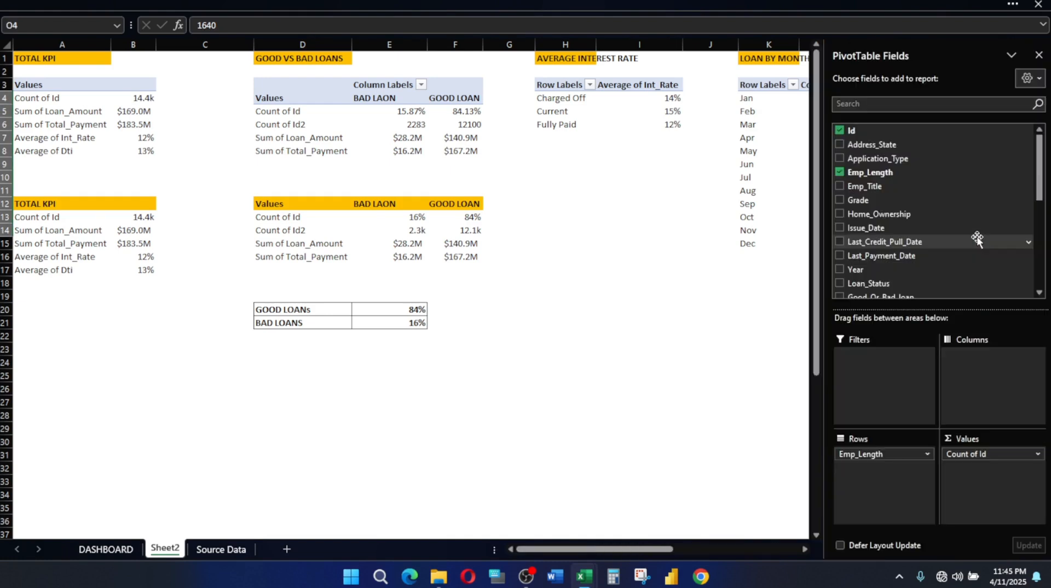
key("ctrl+1")
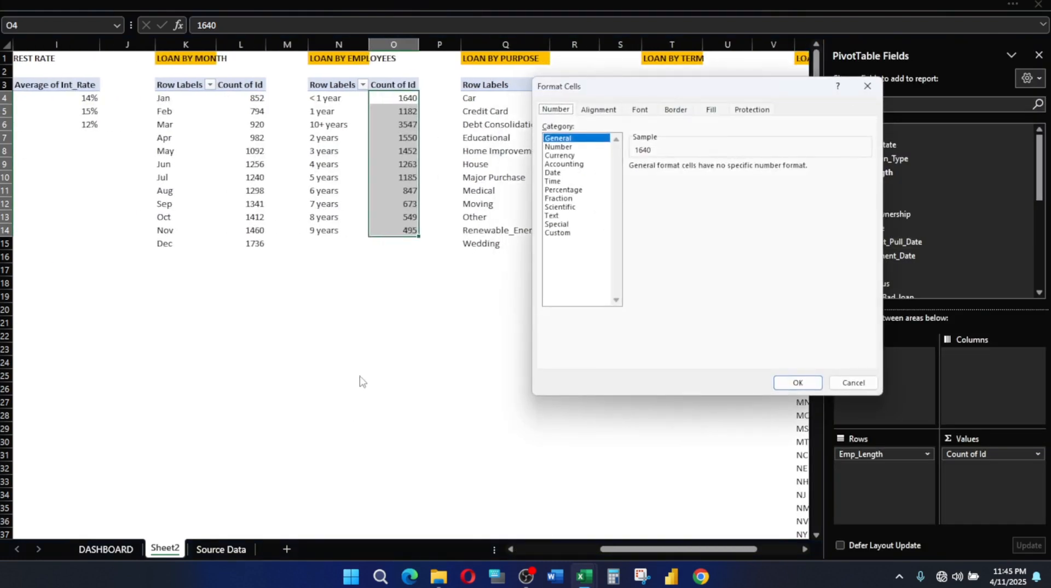
left_click(560, 234)
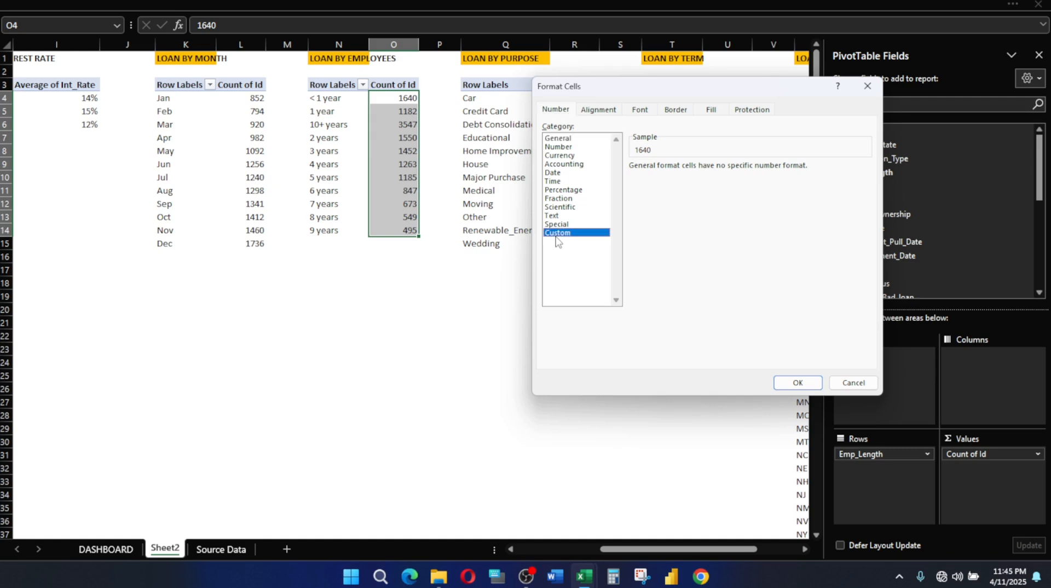
left_click_drag(868, 209, 867, 267)
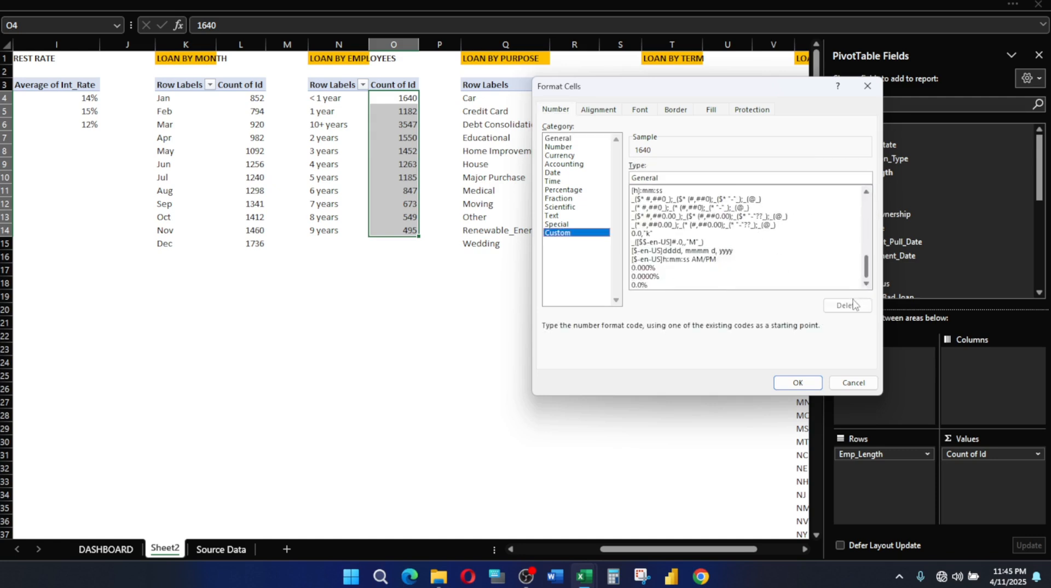
left_click(649, 235)
left_click(797, 382)
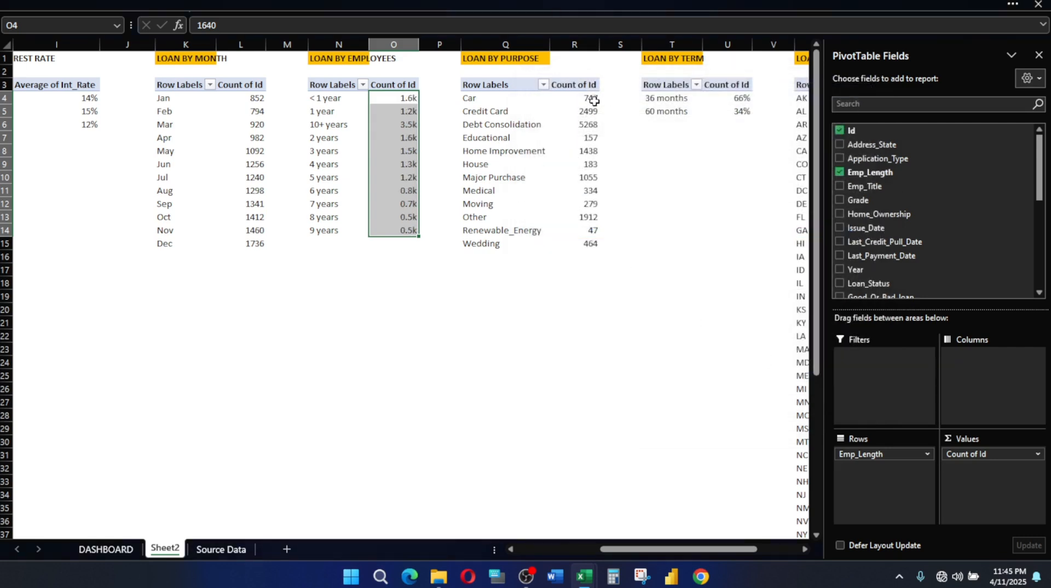
Apply the custom number format 0.0,"k" to the LOAN BY PURPOSE counts in R4:R15
left_click_drag(590, 100, 579, 242)
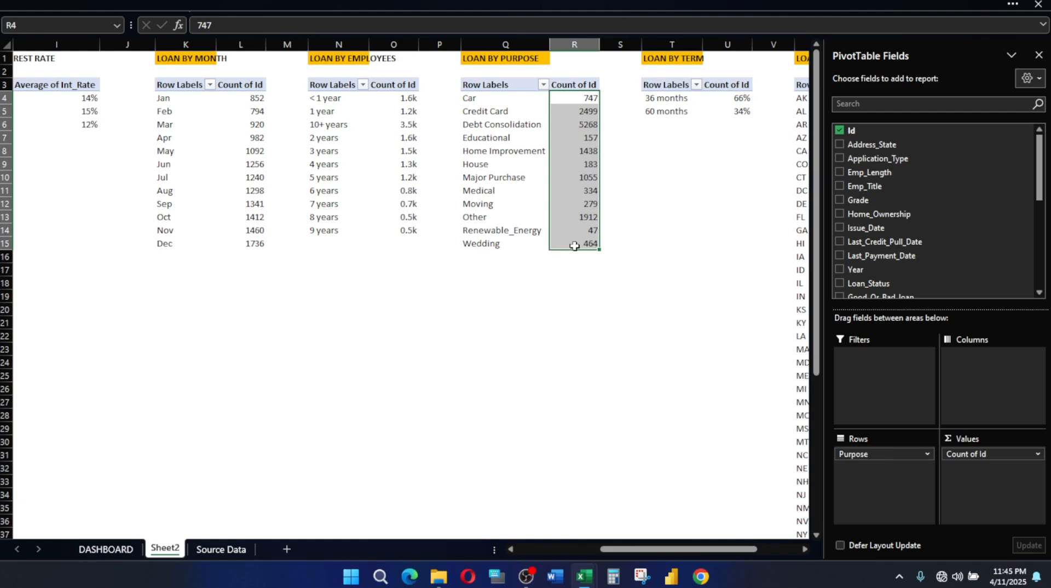
key("ctrl+1")
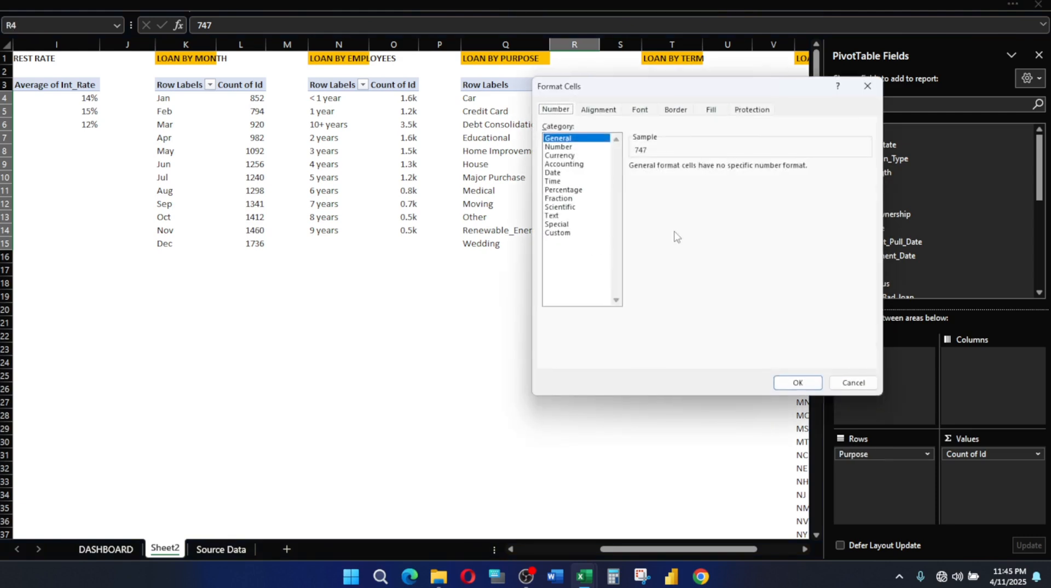
left_click(549, 234)
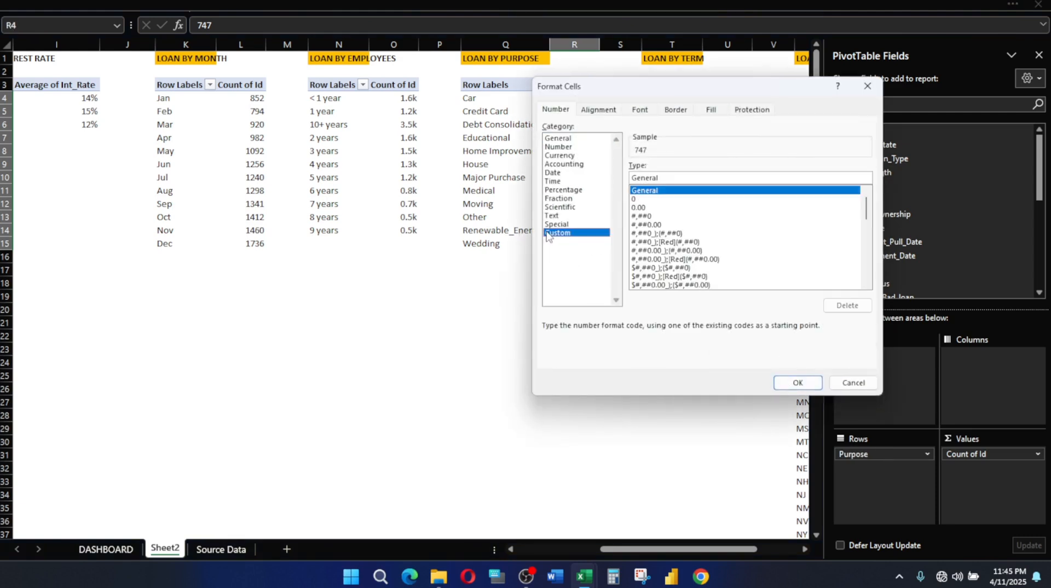
left_click_drag(866, 209, 863, 288)
left_click(648, 234)
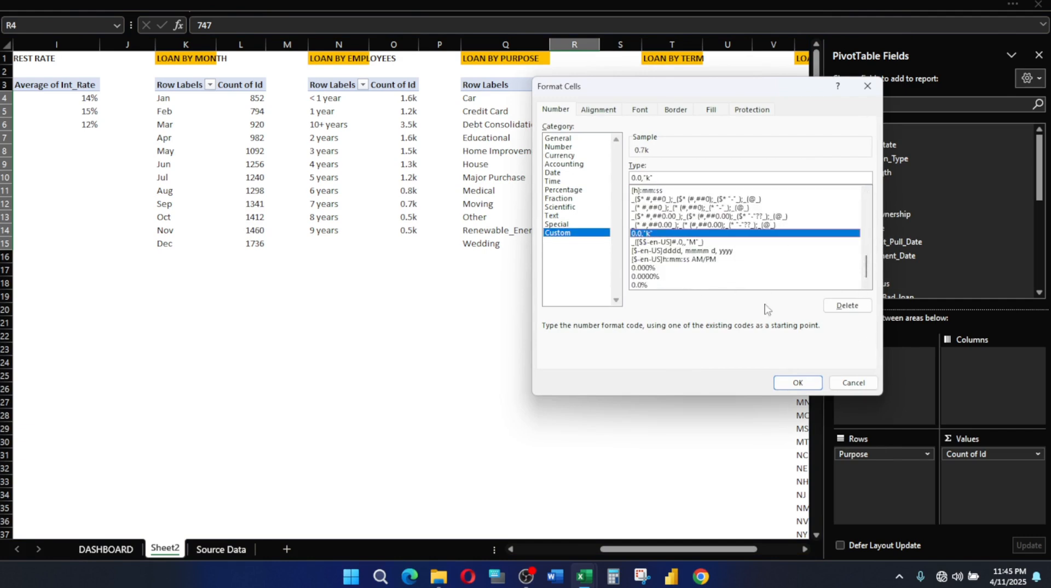
left_click(798, 382)
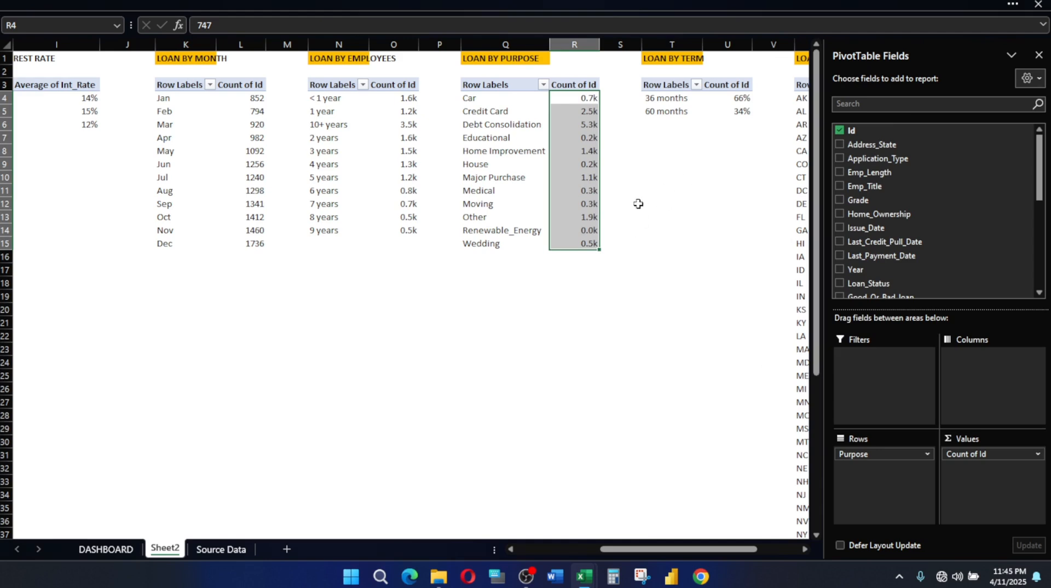
Check the row order of the Employee and Purpose tables in the Bank Loan Applications Data workbook, and return to Sheet2
left_click(543, 84)
mouse_move(463, 176)
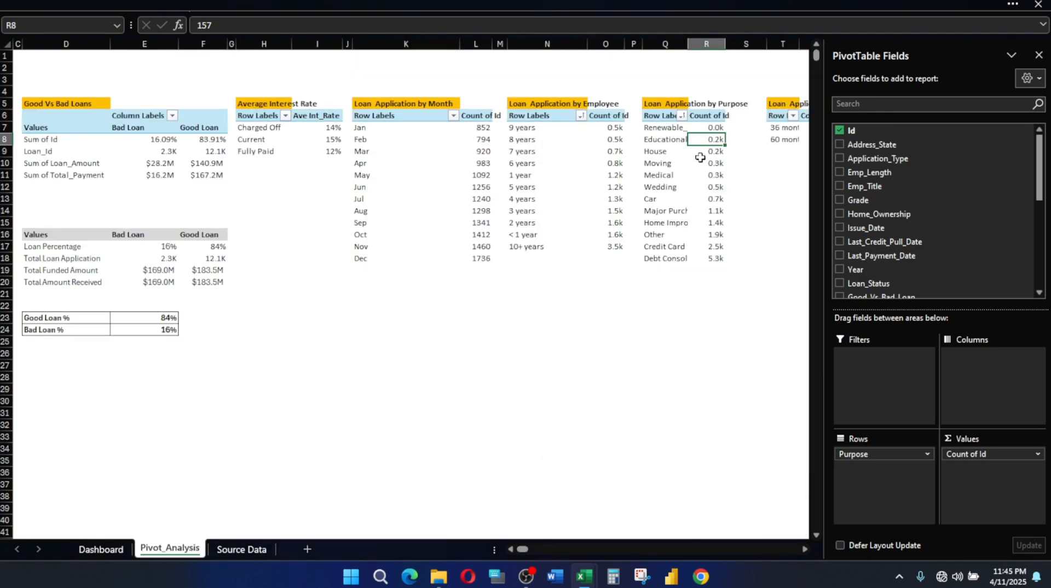
left_click(555, 158)
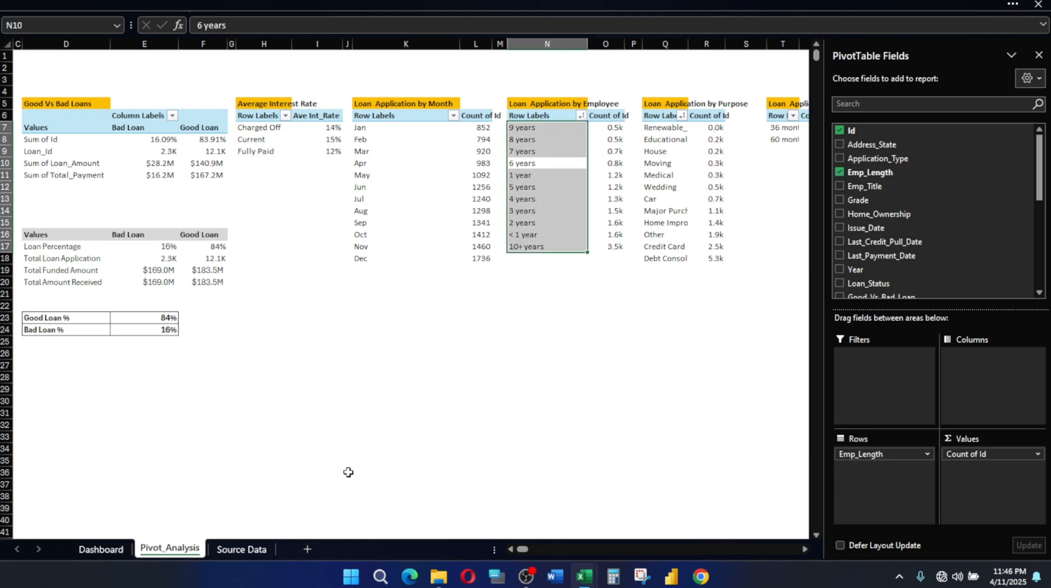
mouse_move(585, 584)
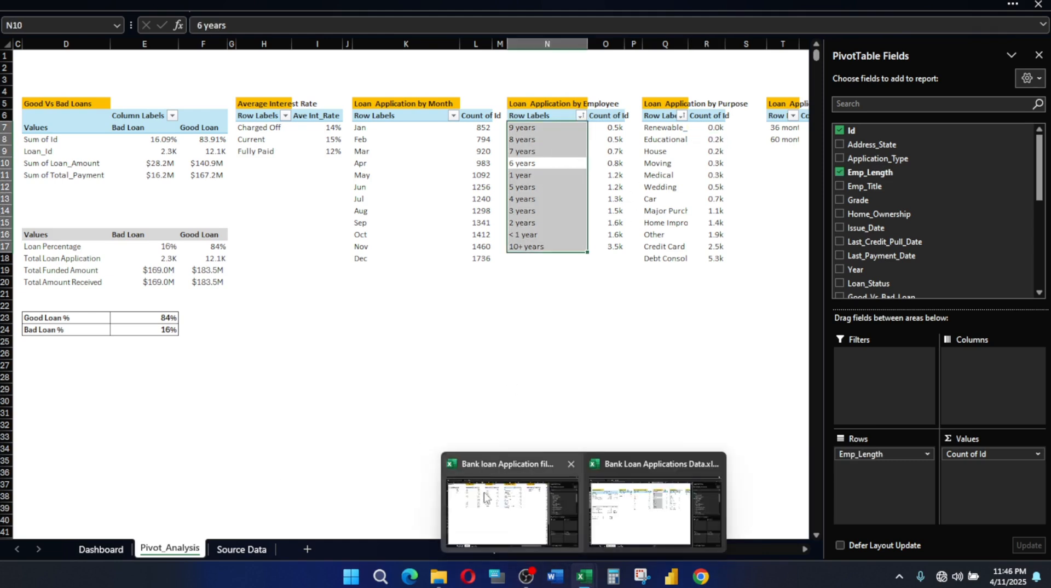
left_click(514, 496)
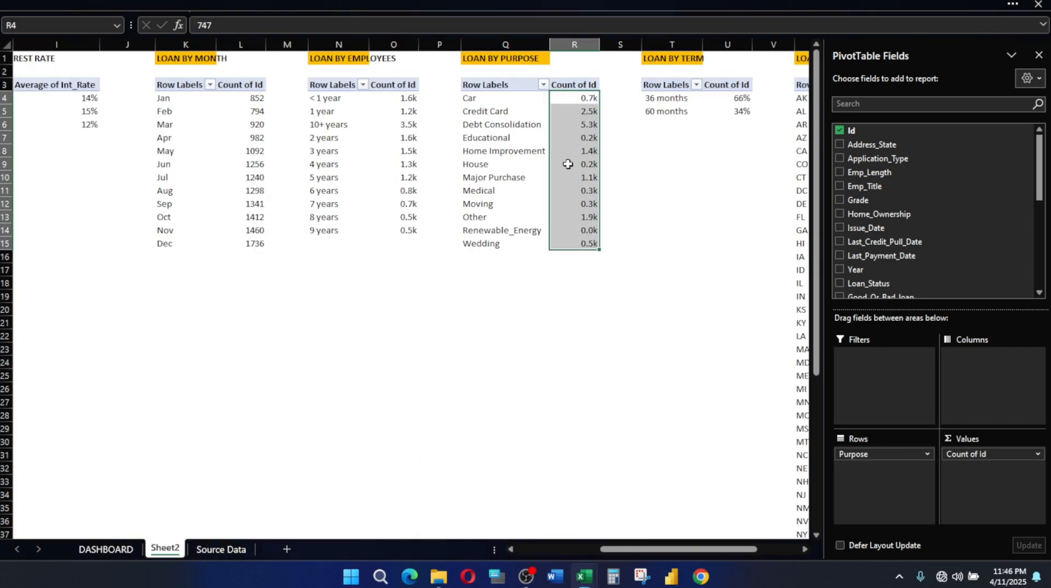
Sort the LOAN BY PURPOSE pivot table in descending order by Purpose
left_click(478, 4)
left_click(553, 214)
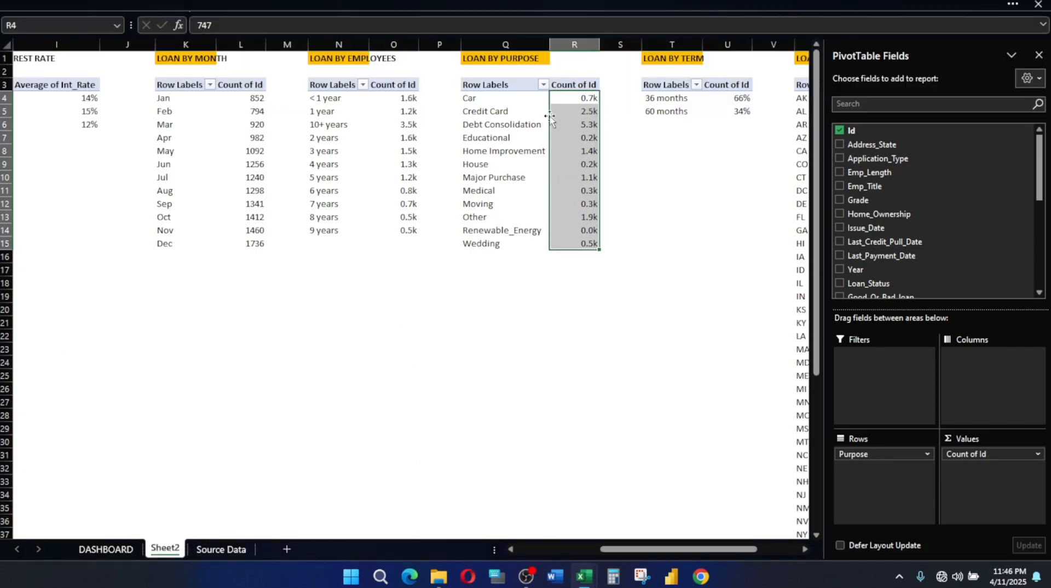
left_click(544, 85)
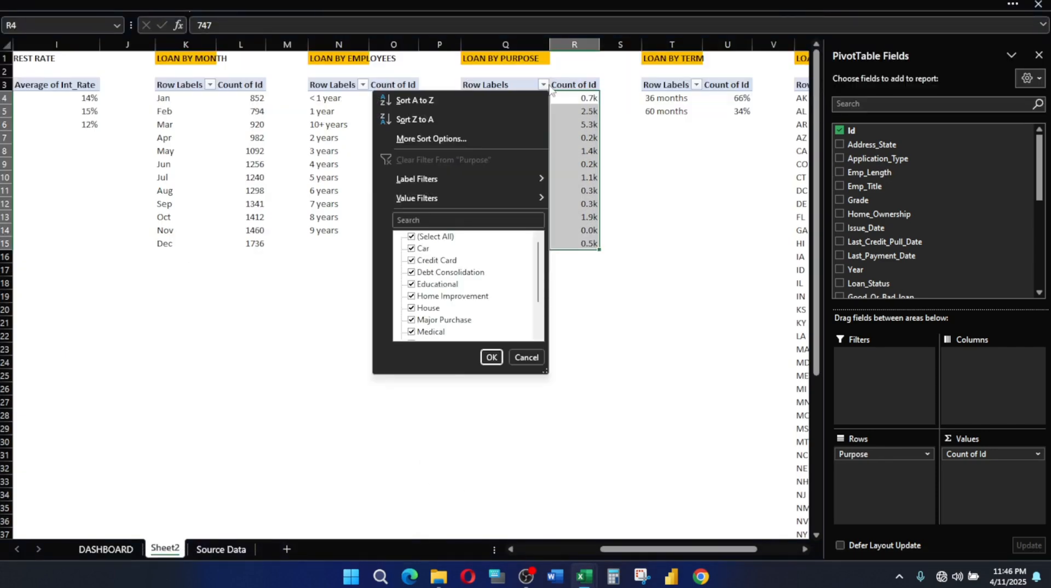
left_click(433, 197)
left_click(575, 111)
left_click(543, 85)
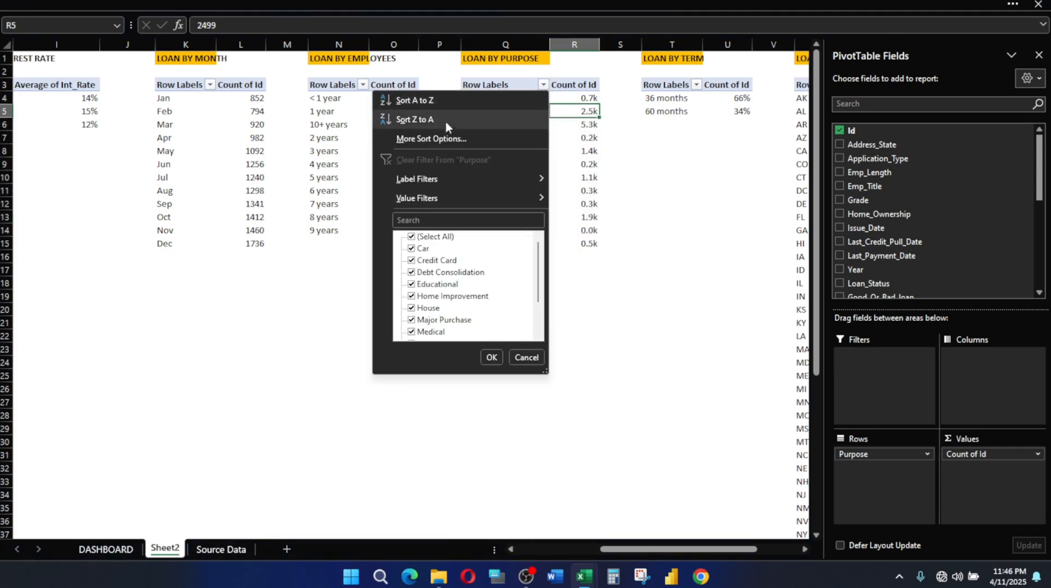
left_click(441, 139)
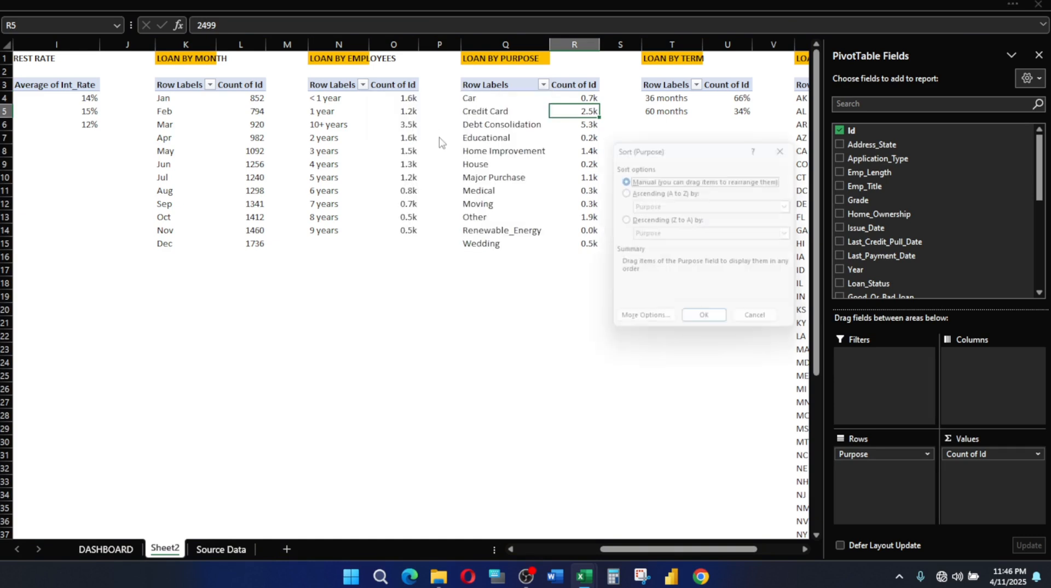
left_click(625, 221)
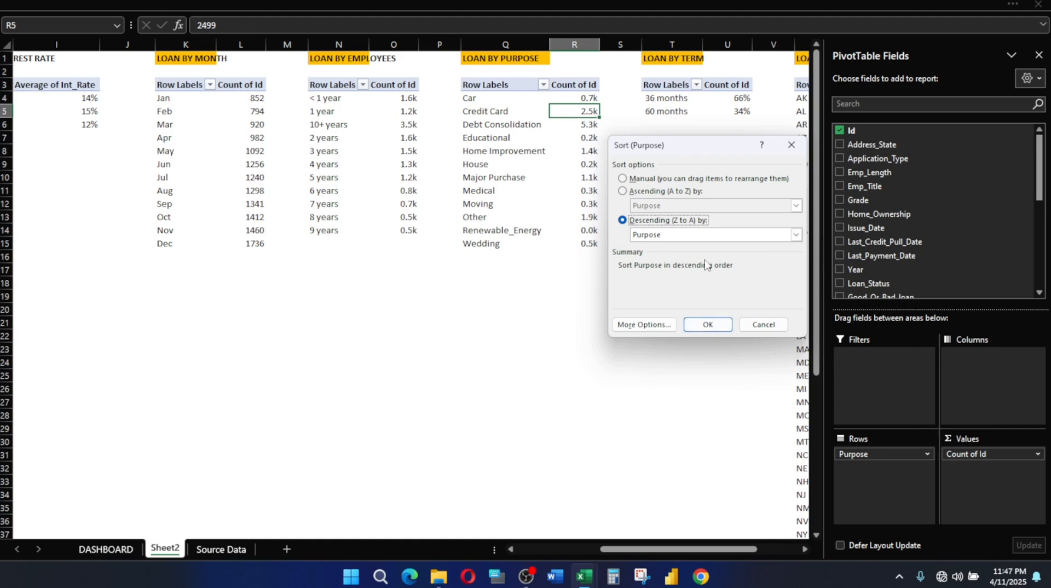
left_click(708, 325)
left_click(343, 101)
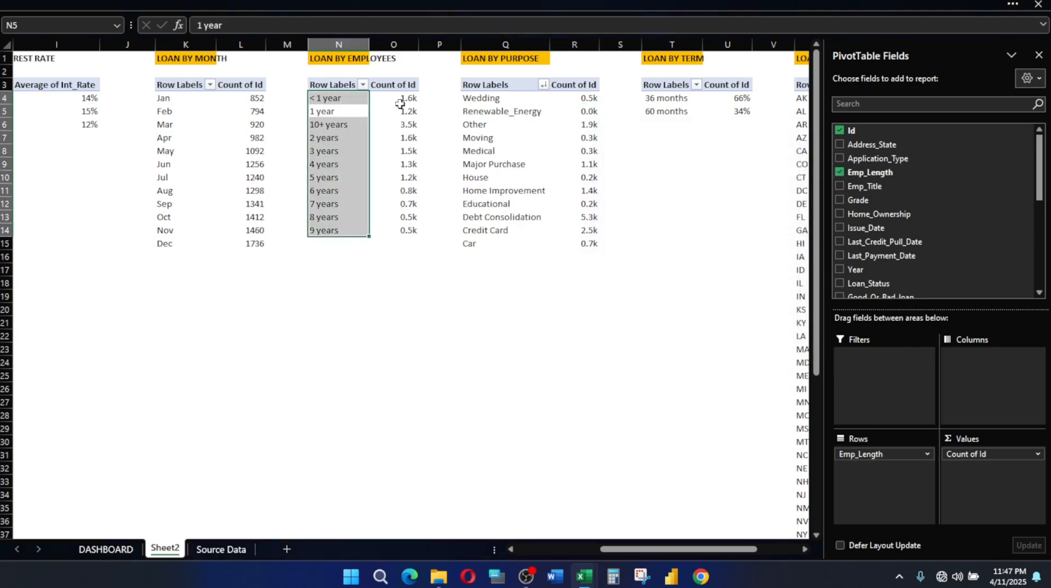
left_click(401, 103)
left_click(363, 85)
left_click(268, 138)
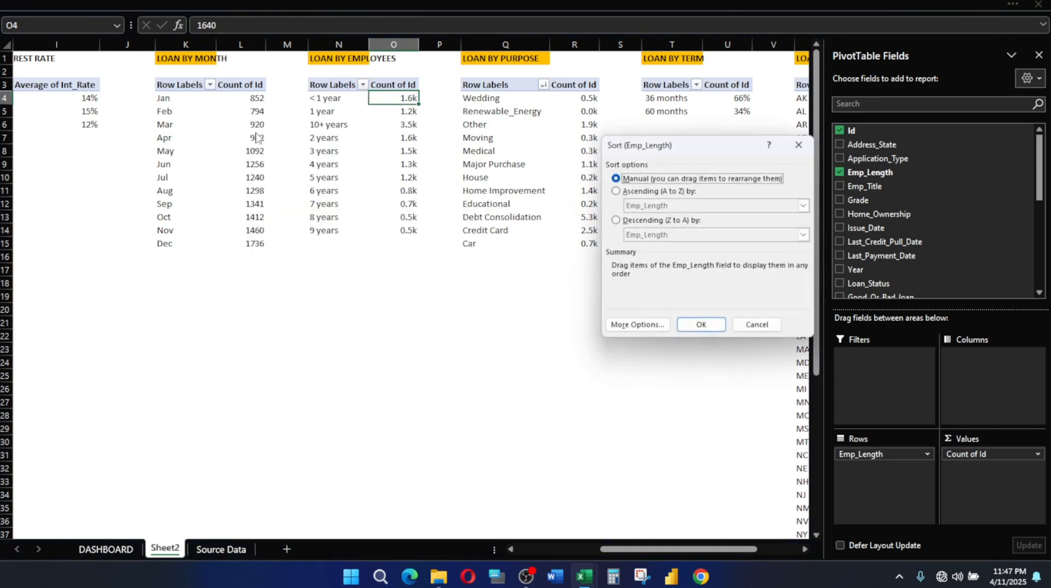
left_click(799, 144)
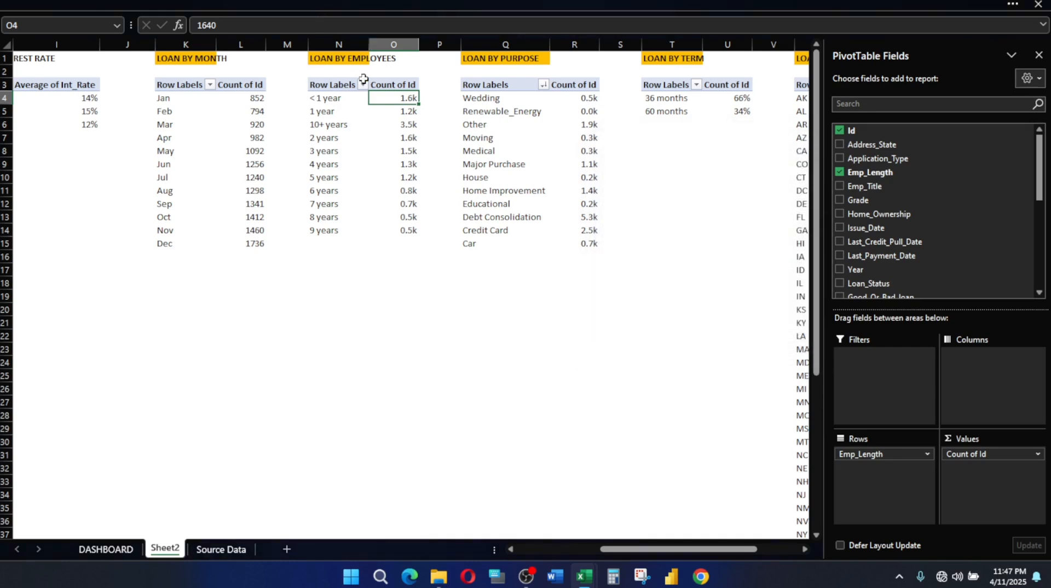
Sort the LOAN BY EMPLOYEES pivot table in ascending order by Emp_Length
left_click(363, 85)
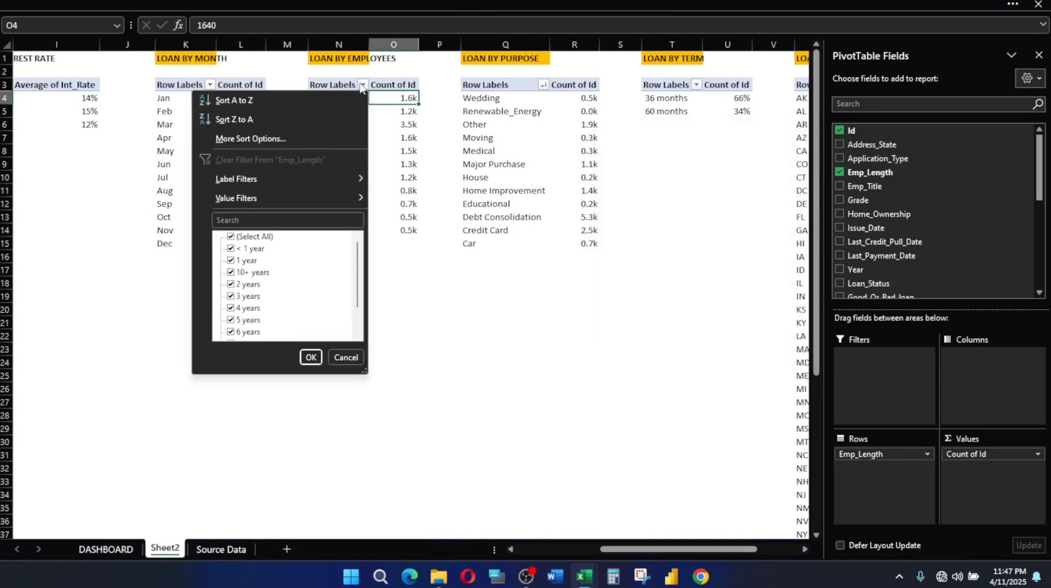
left_click(245, 140)
left_click(617, 192)
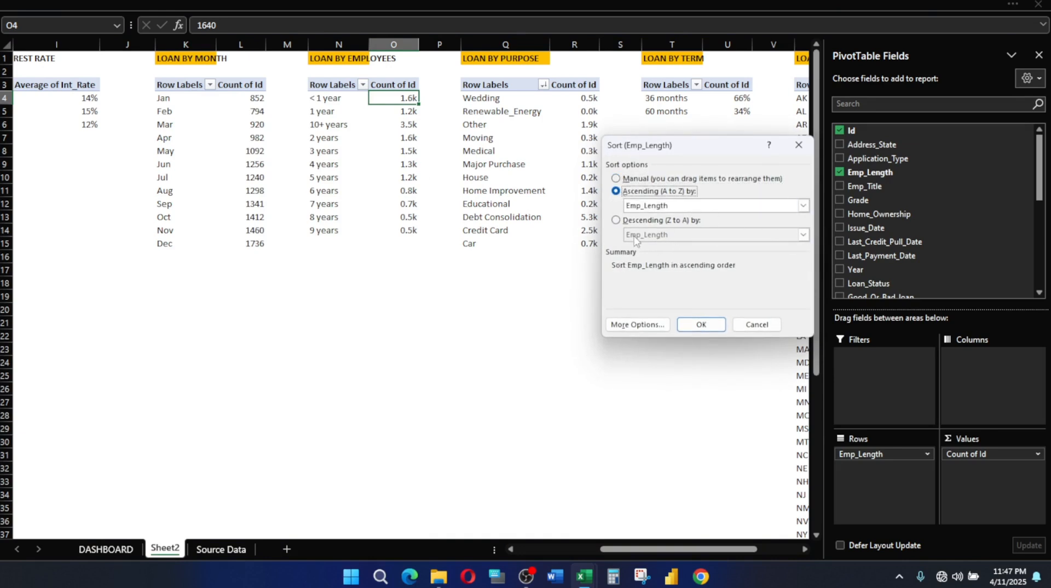
left_click(700, 324)
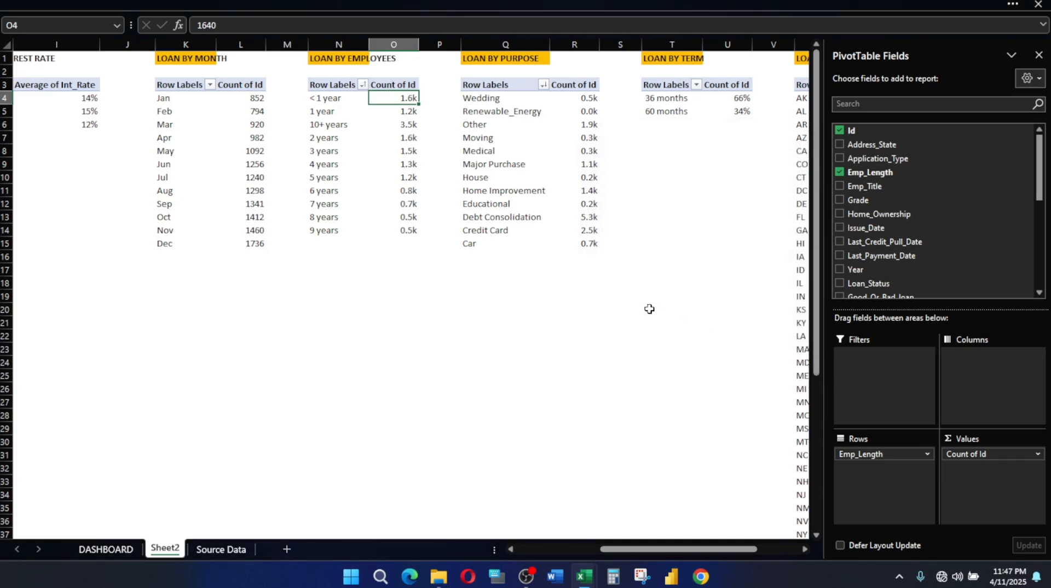
Sort the LOAN BY EMPLOYEES pivot table in ascending order by Count of Id
left_click(363, 85)
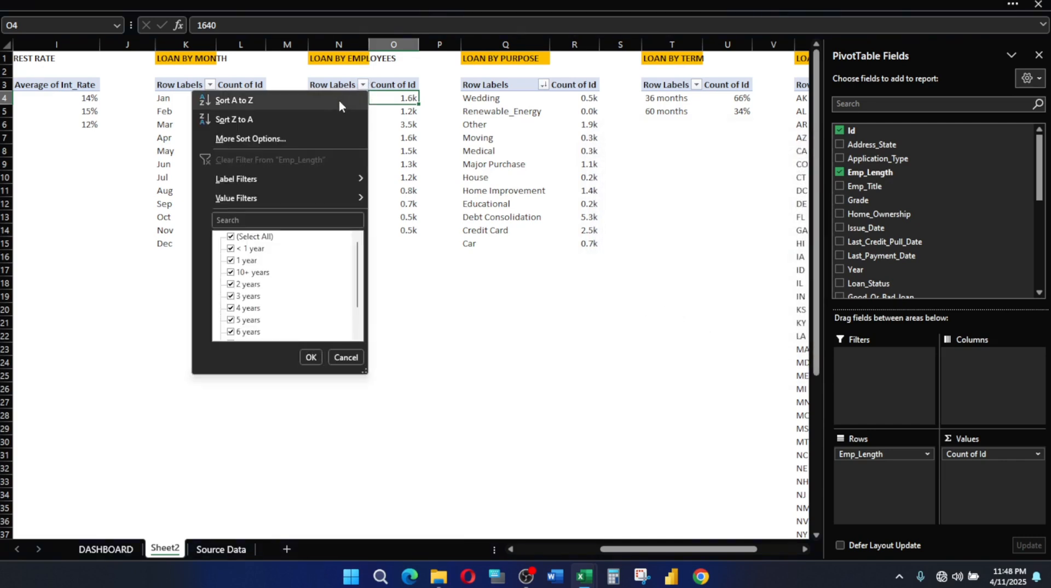
left_click(272, 139)
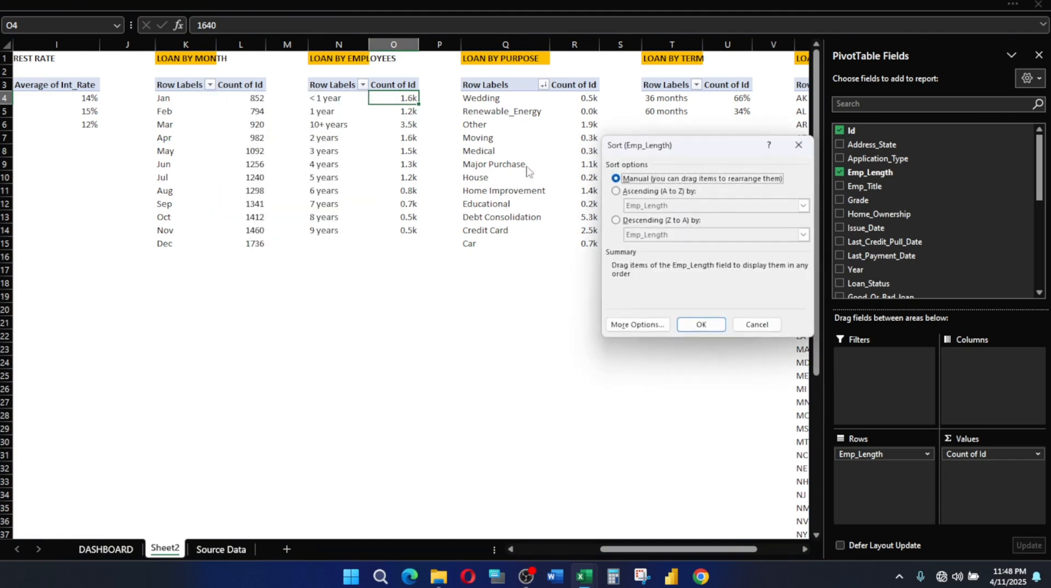
left_click(641, 191)
left_click(803, 205)
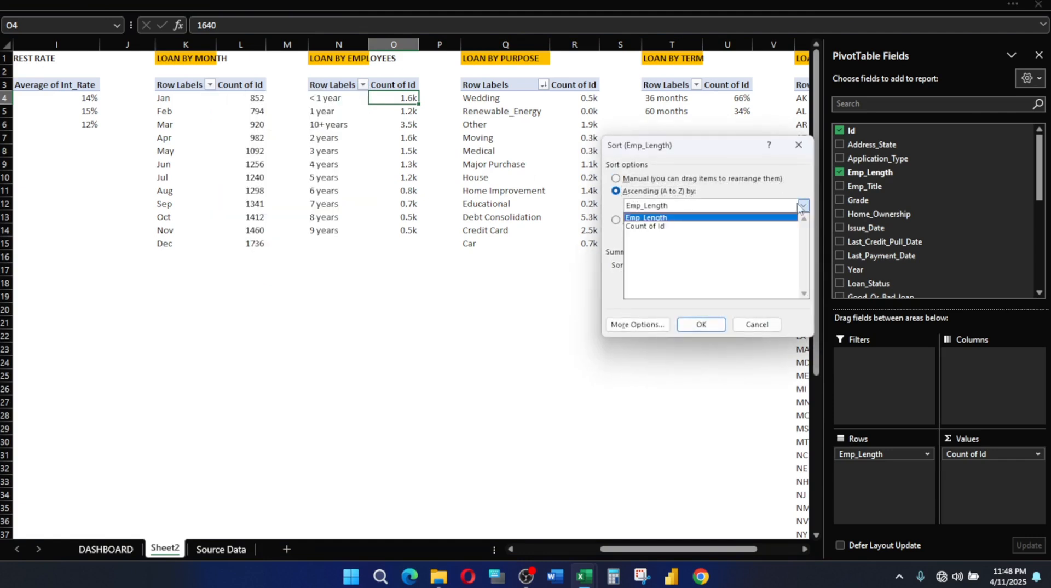
left_click(645, 226)
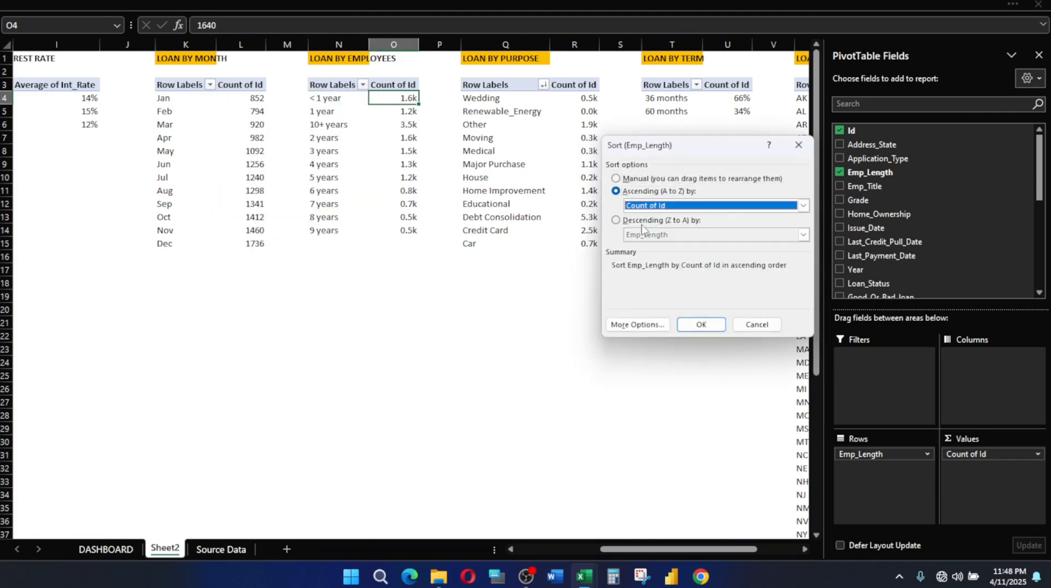
left_click(701, 324)
Sort the LOAN BY PURPOSE pivot table in ascending order by Count of Id
left_click(581, 99)
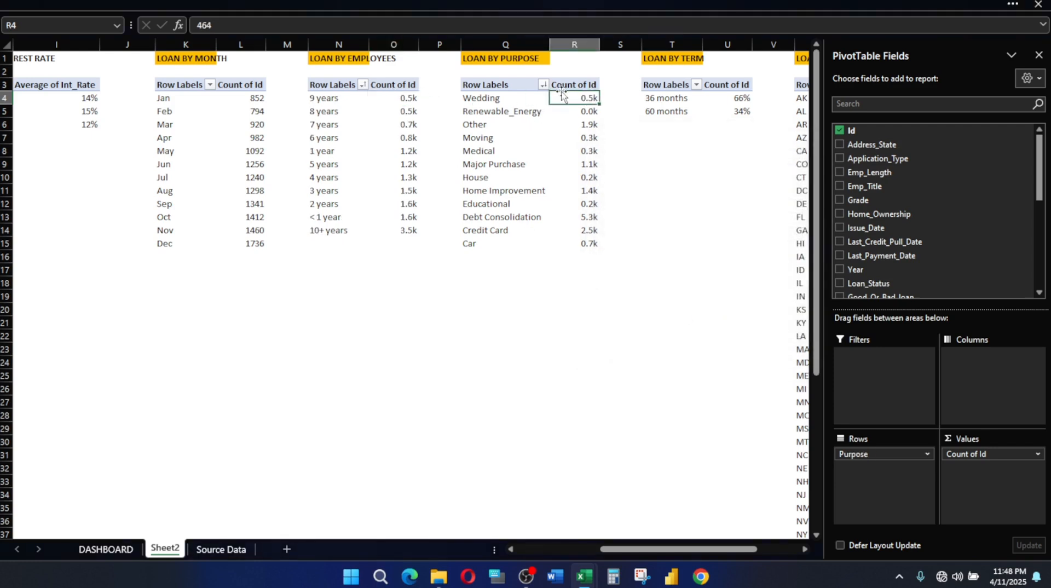
left_click(543, 84)
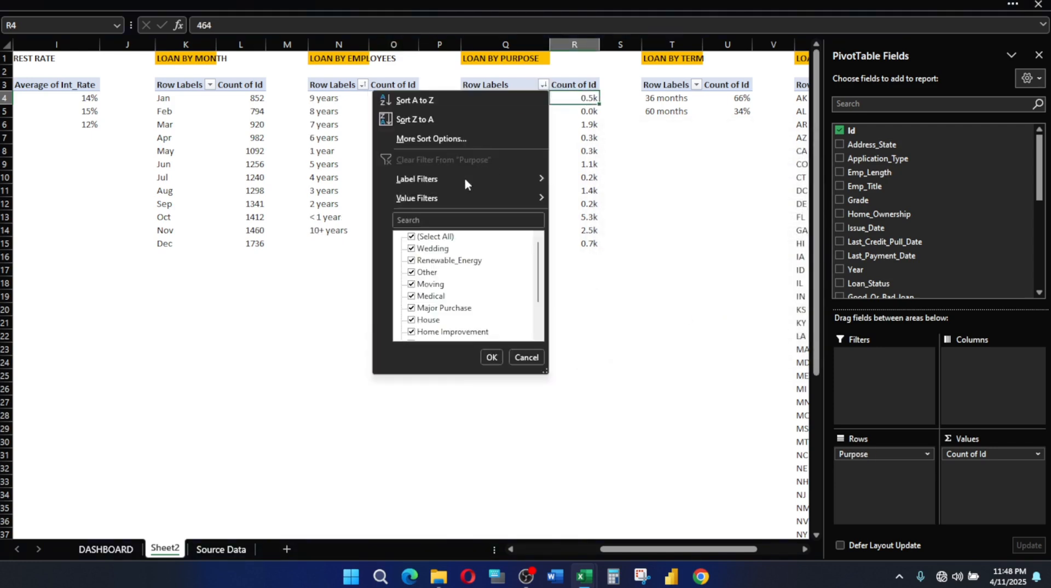
left_click(432, 138)
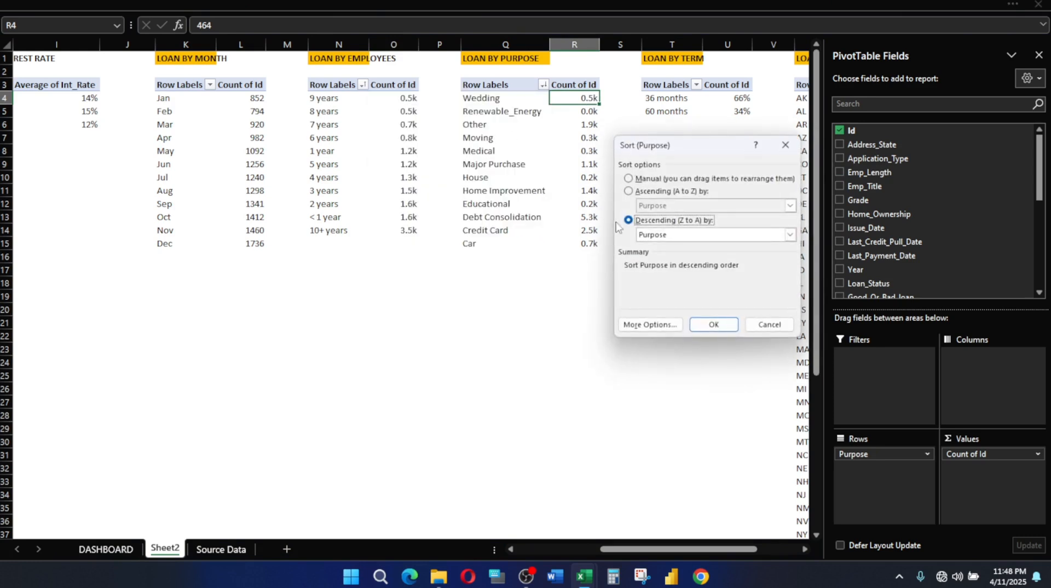
left_click(637, 192)
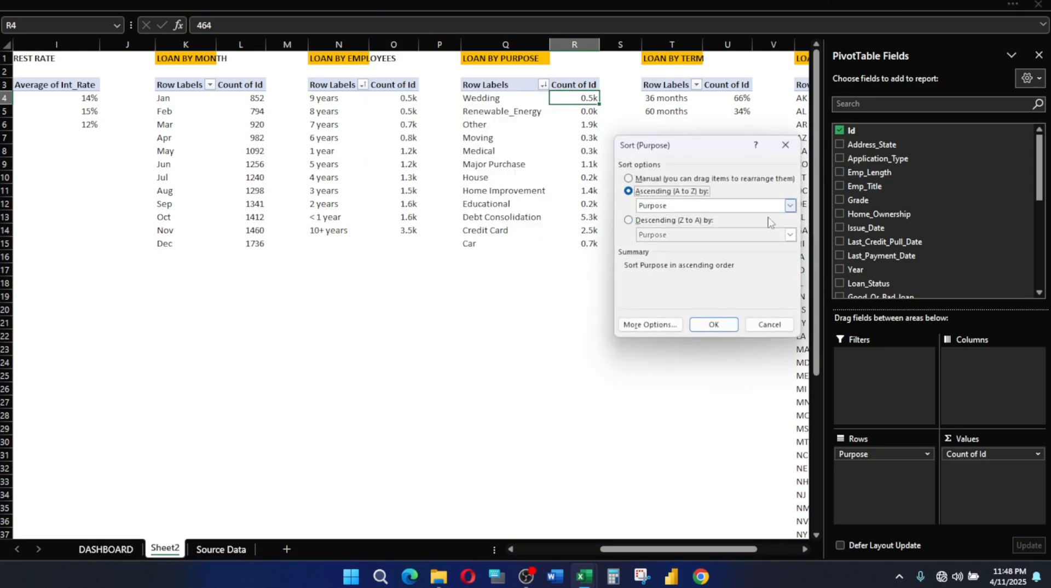
left_click(790, 206)
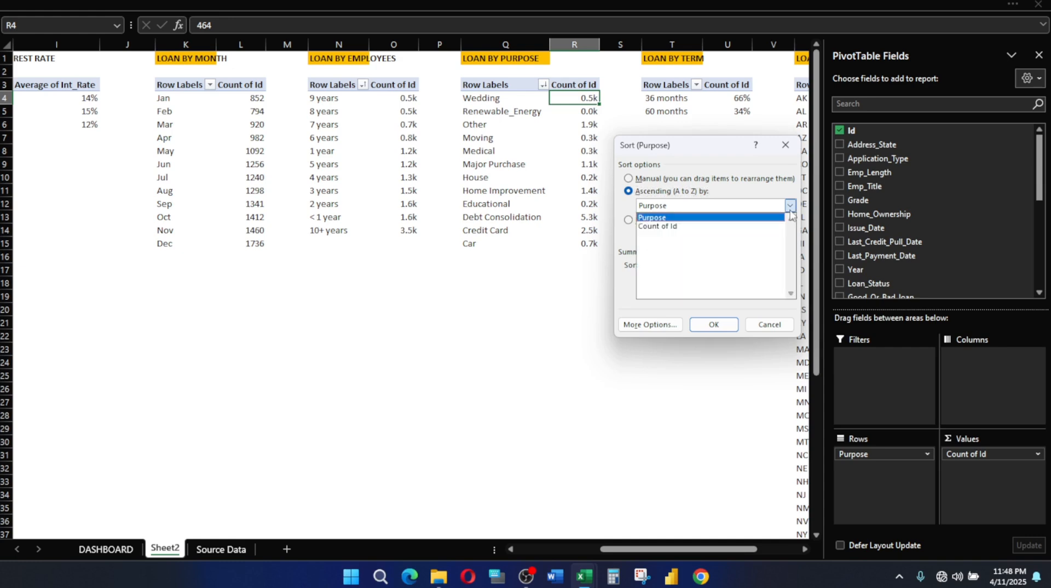
left_click(685, 229)
left_click(713, 325)
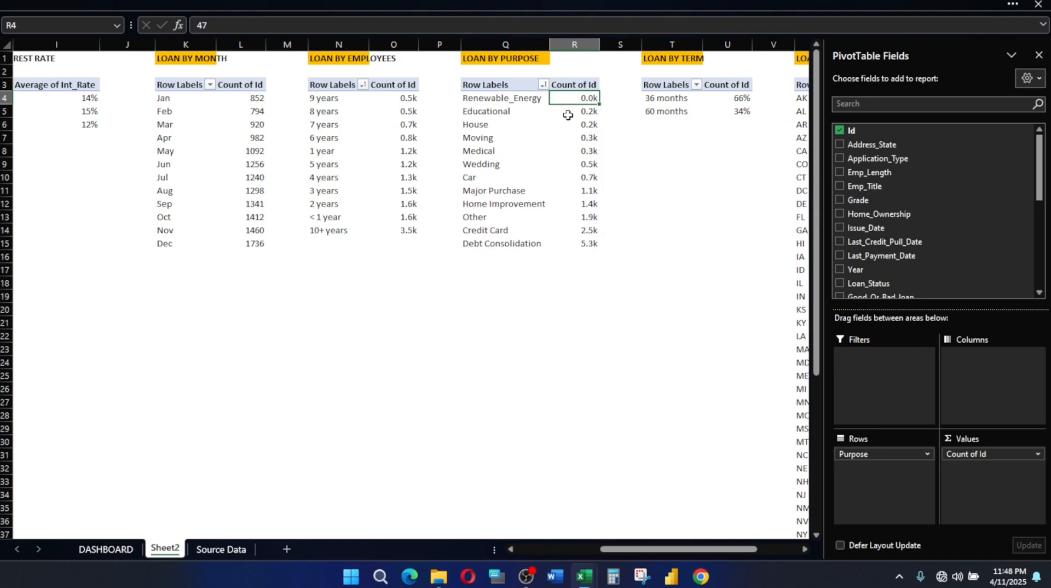
Examine the finished dashboard in the Bank Loan Applications Data workbook, including its Loan Application by Month chart, for comparison with the empty DASHBOARD sheet
left_click_drag(713, 550, 619, 543)
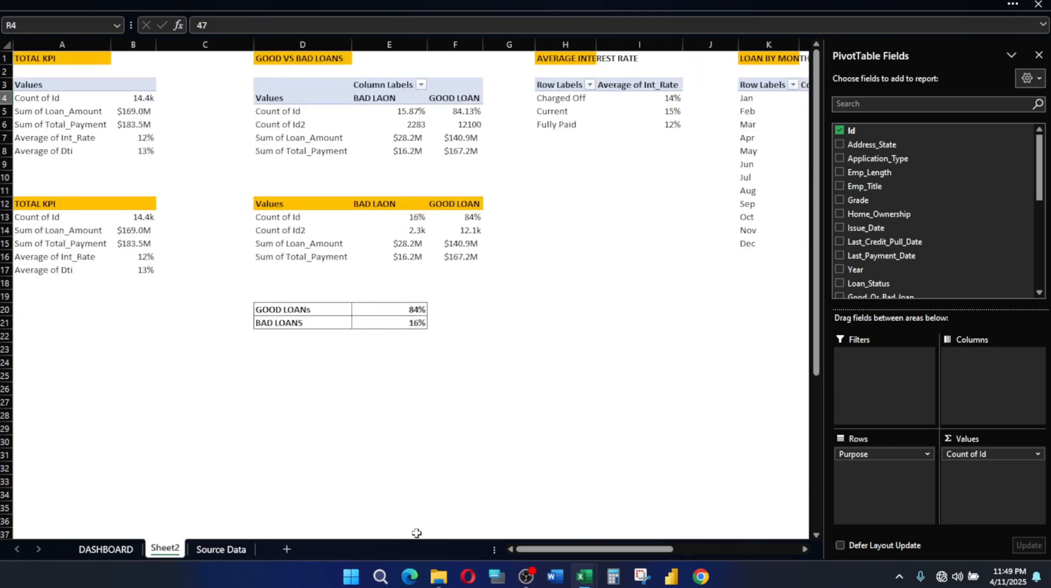
left_click(115, 548)
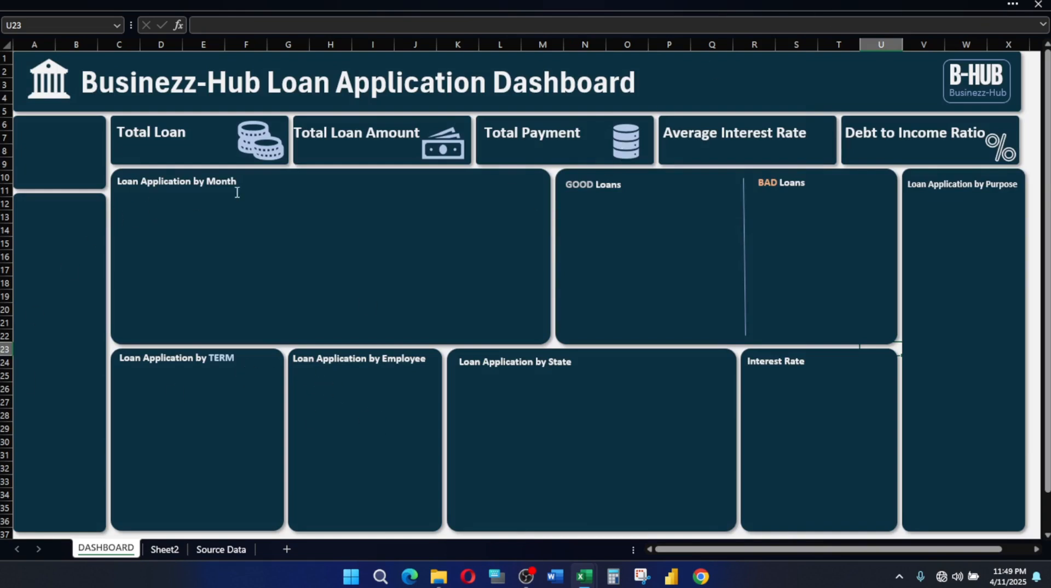
mouse_move(587, 579)
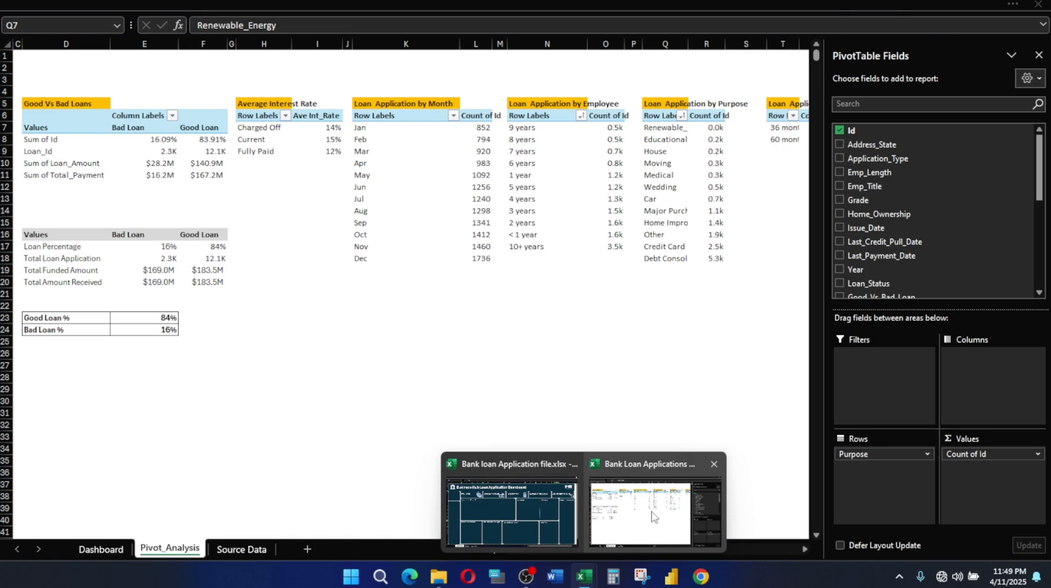
left_click(651, 517)
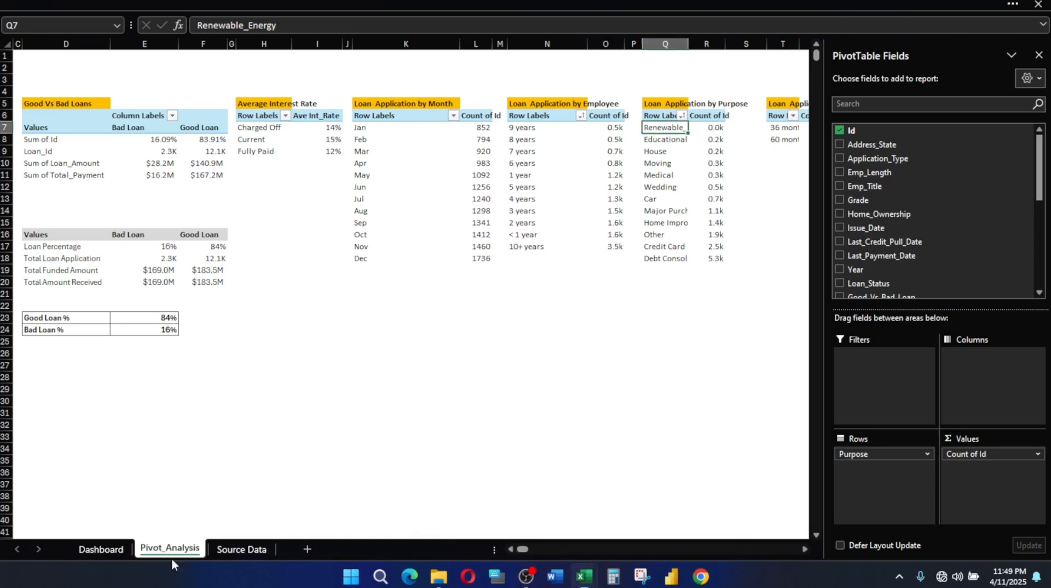
left_click(99, 550)
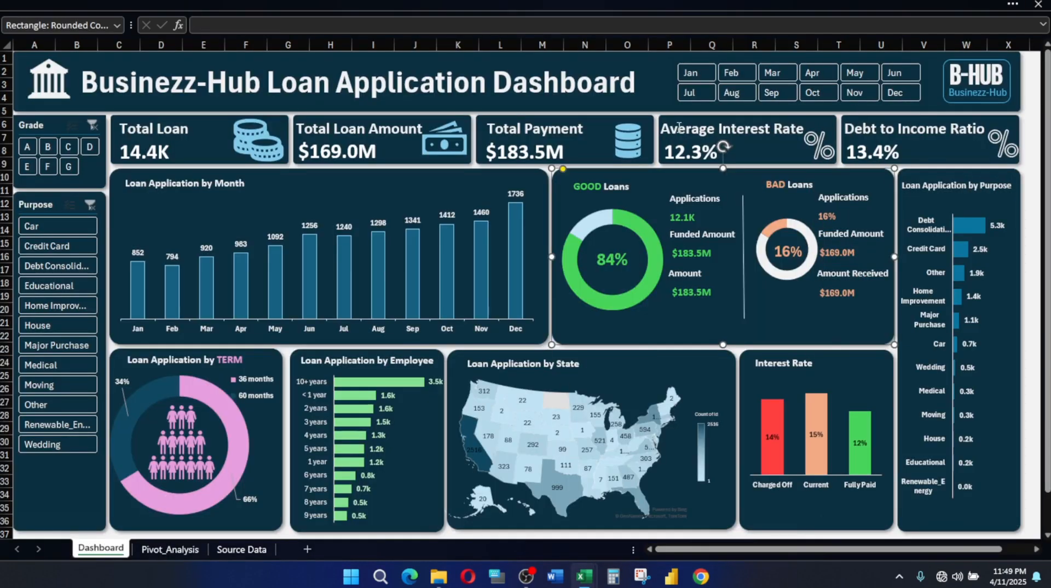
left_click(701, 5)
left_click(293, 208)
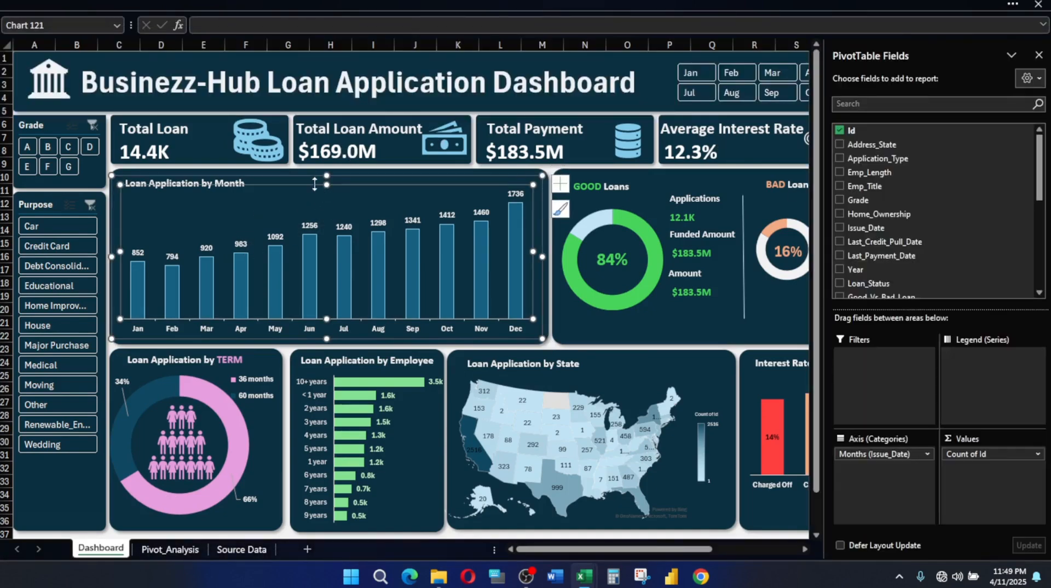
left_click(306, 178)
left_click(322, 207)
left_click(304, 178)
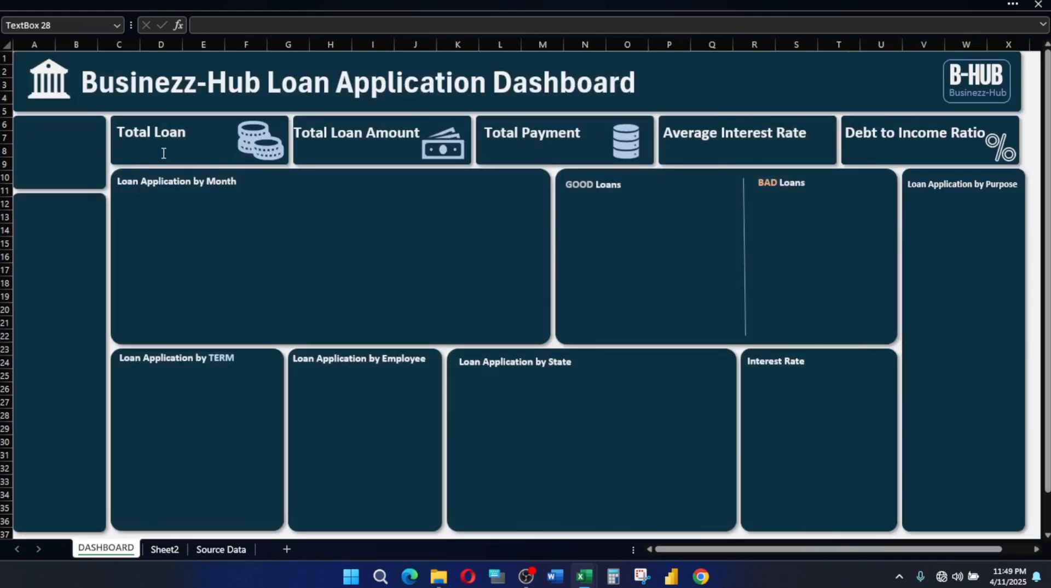
Link the text box under Total Loan on the DASHBOARD sheet to cell B13 of Sheet2
left_click(163, 153)
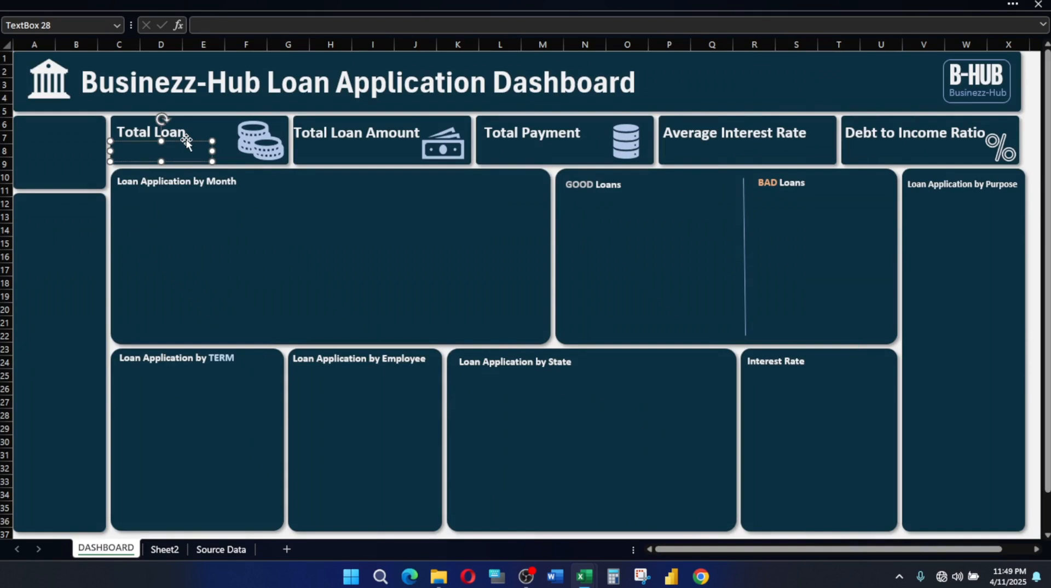
left_click(207, 26)
left_click(165, 549)
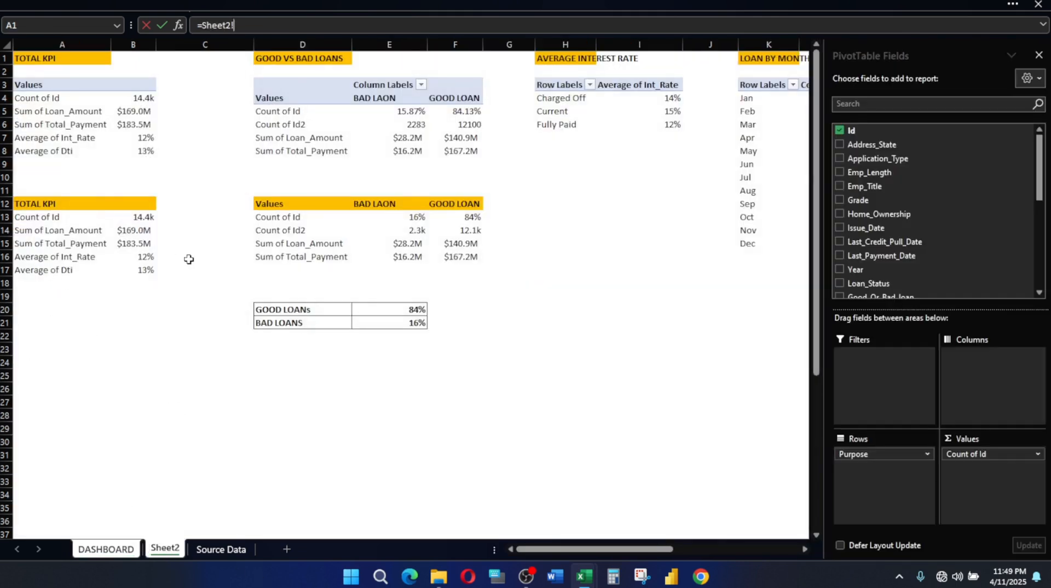
left_click(141, 218)
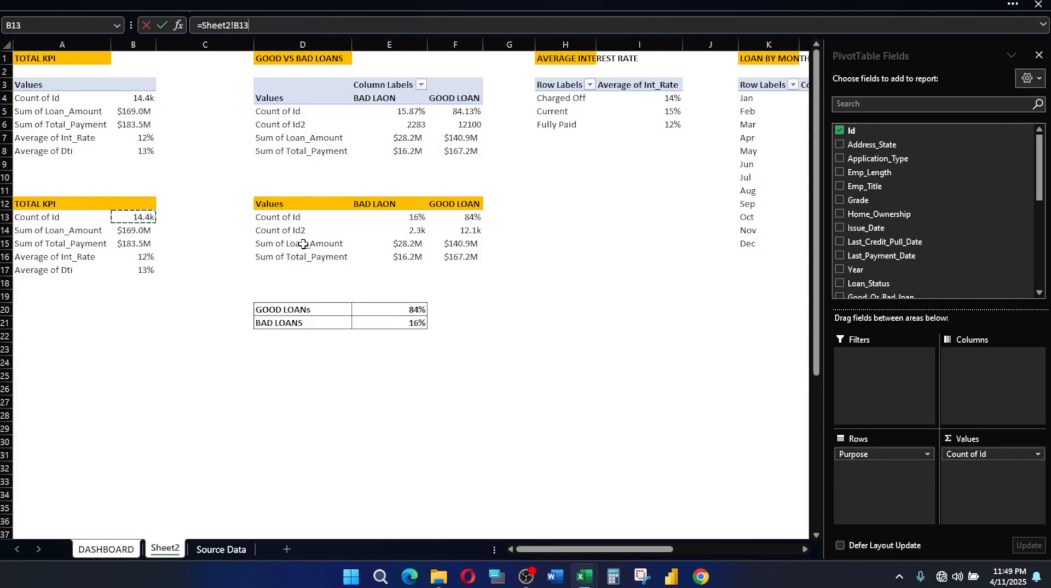
key("Return")
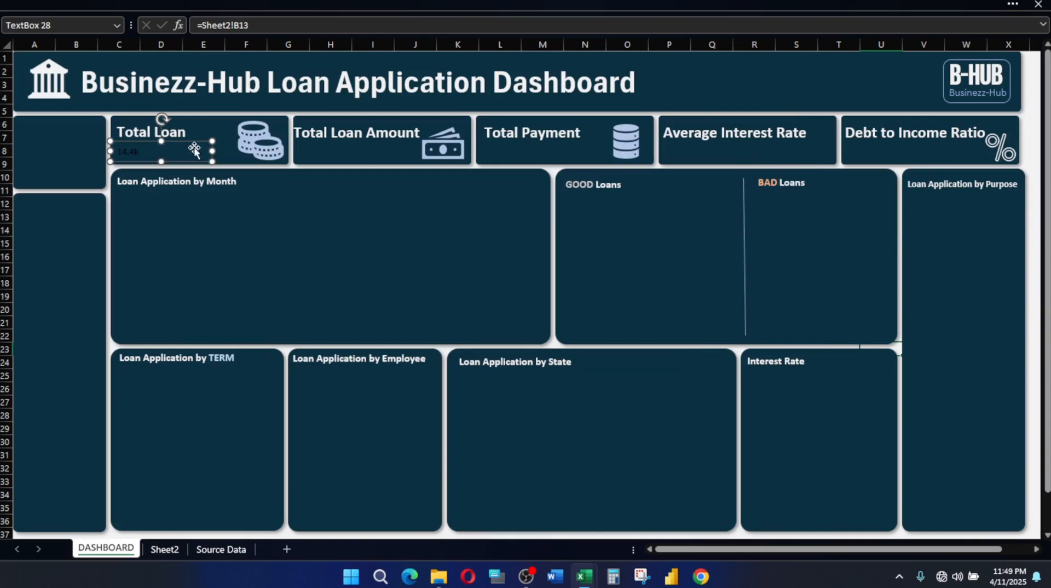
Copy the formatting of the Total Loan title onto the linked value text box below it
left_click(168, 3)
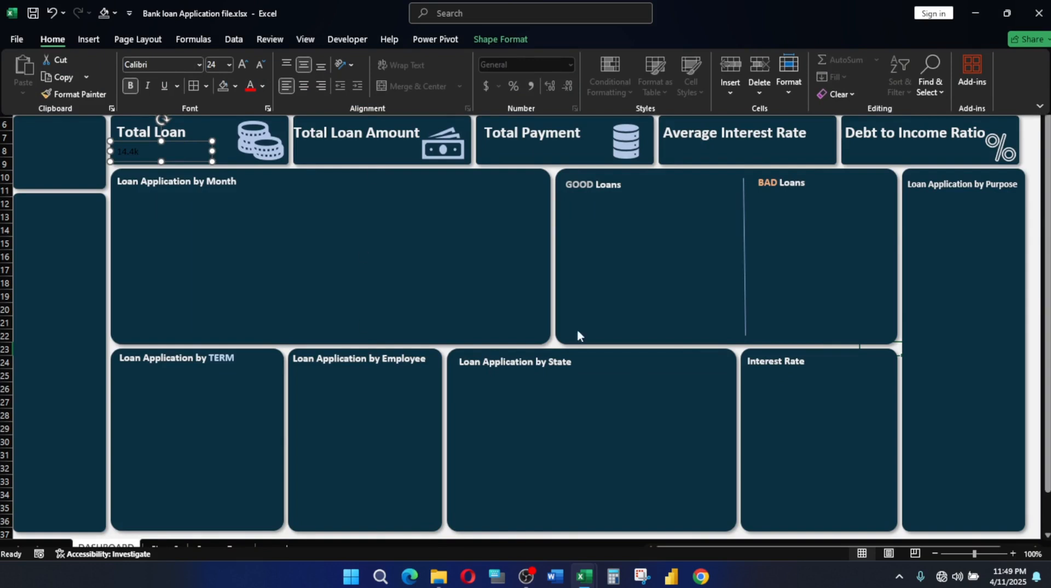
left_click(647, 286)
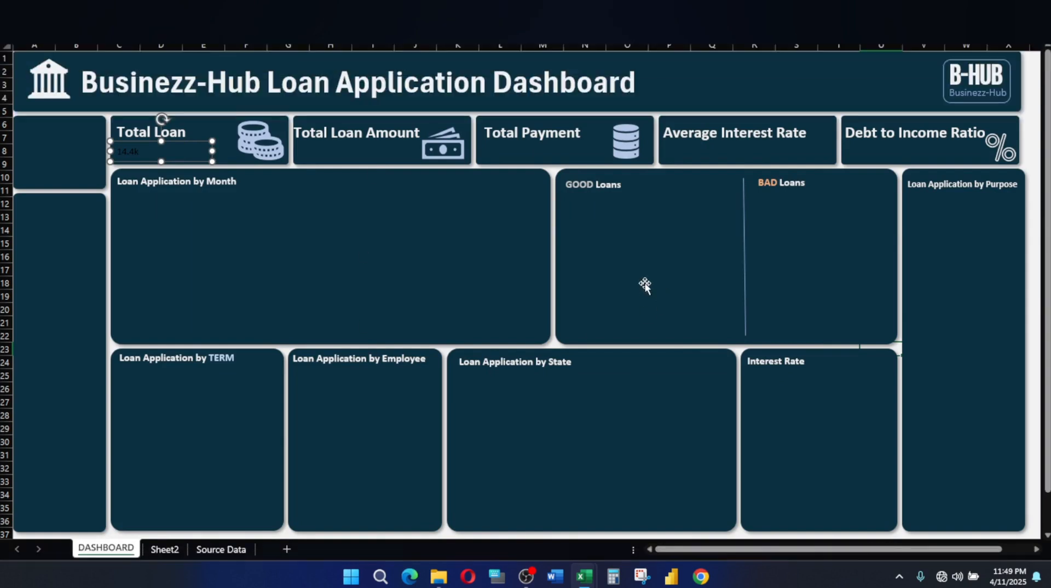
left_click(183, 120)
left_click(162, 128)
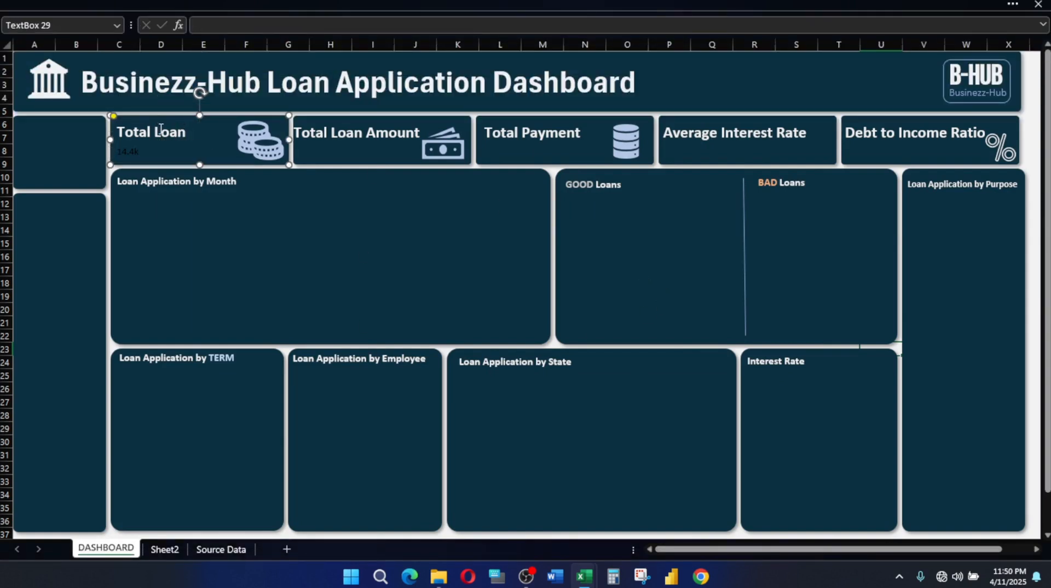
left_click(322, 5)
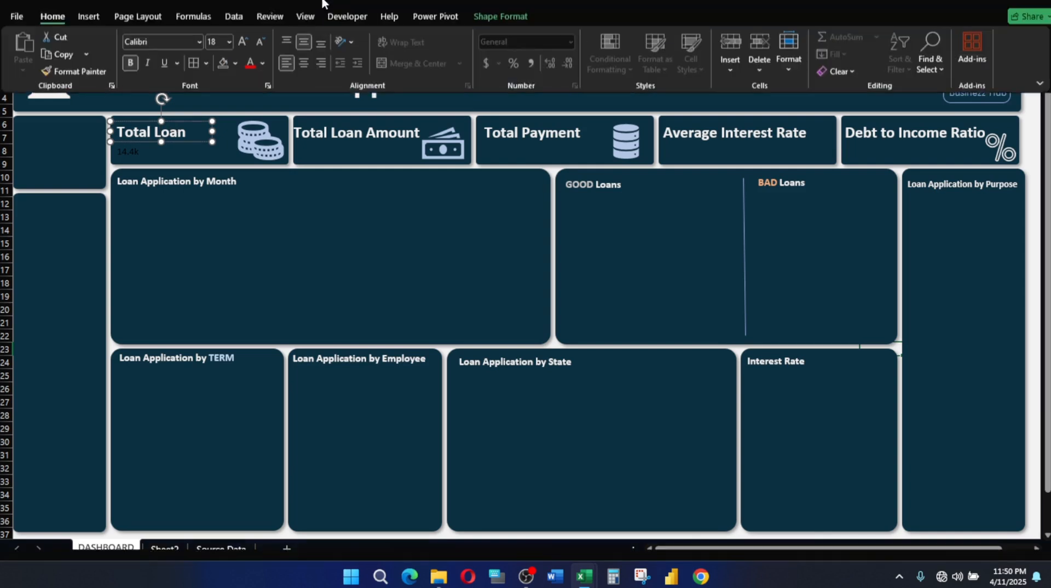
left_click(77, 92)
left_click(129, 158)
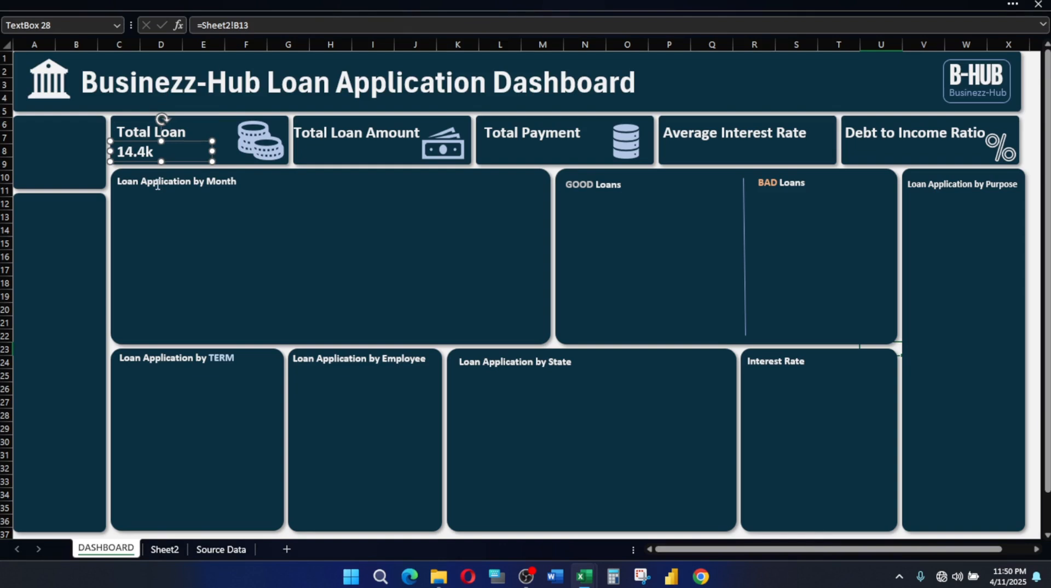
Duplicate the Total Loan value text box and place the copy under the Total Loan Amount title
left_click(334, 158)
left_click(149, 146)
left_click_drag(148, 147, 339, 167)
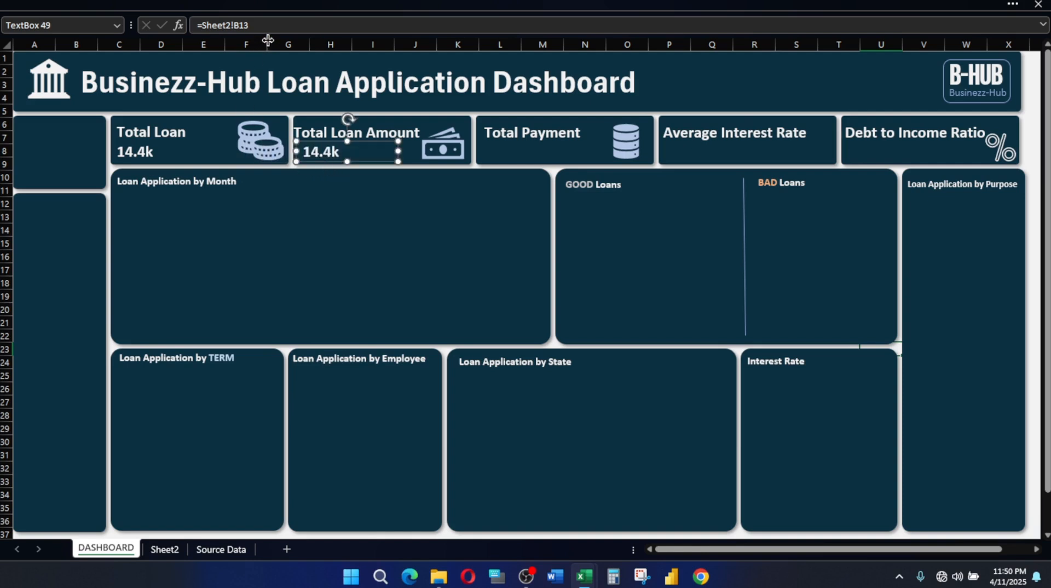
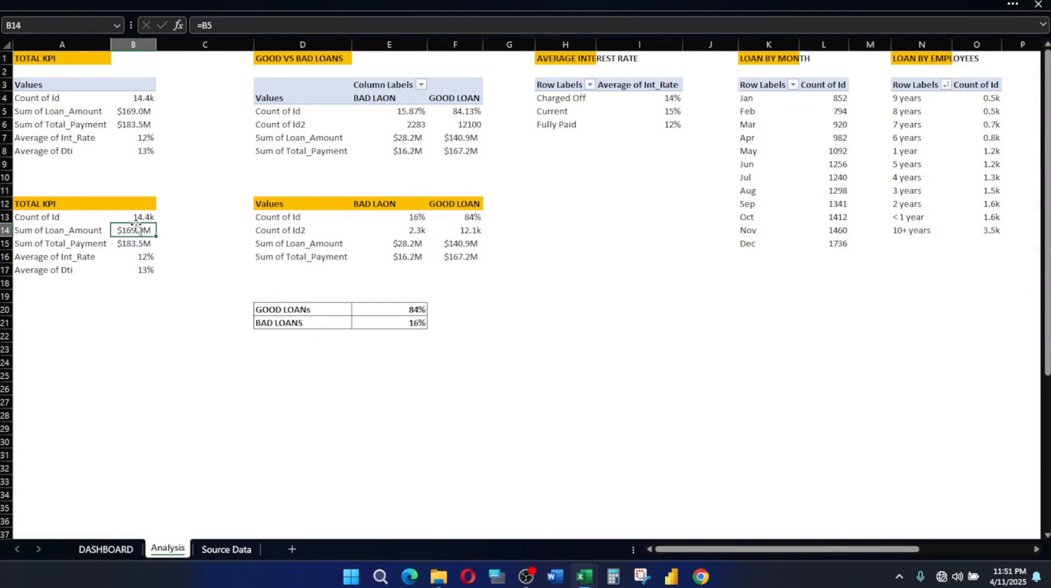
Check the Loan_Amount to Dti values in the lower TOTAL KPI table on the Analysis sheet, and return to the DASHBOARD sheet
left_click_drag(138, 236, 147, 270)
key("Escape")
key("Escape")
left_click(106, 549)
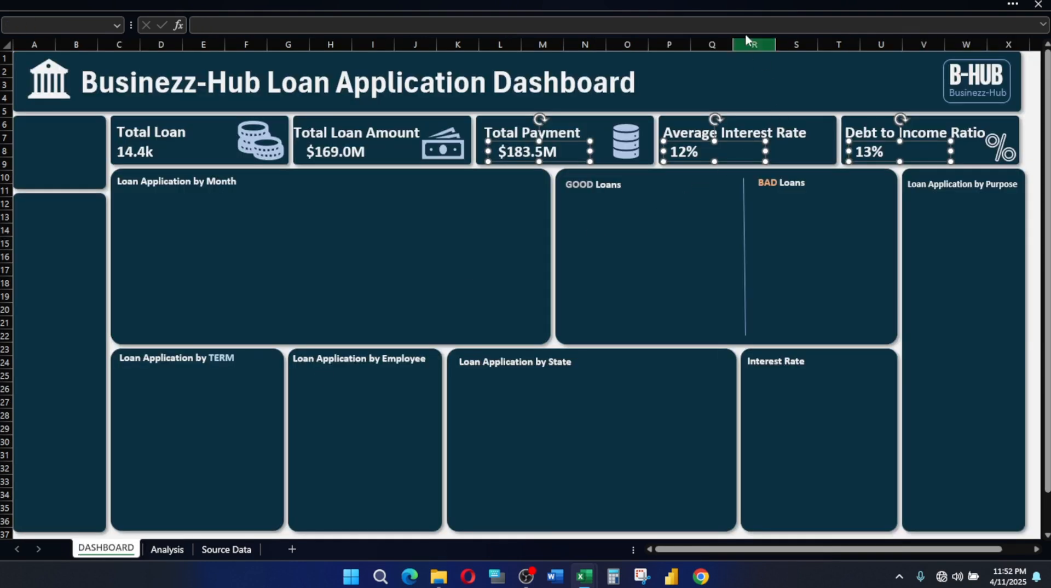
left_click(743, 4)
left_click(232, 249)
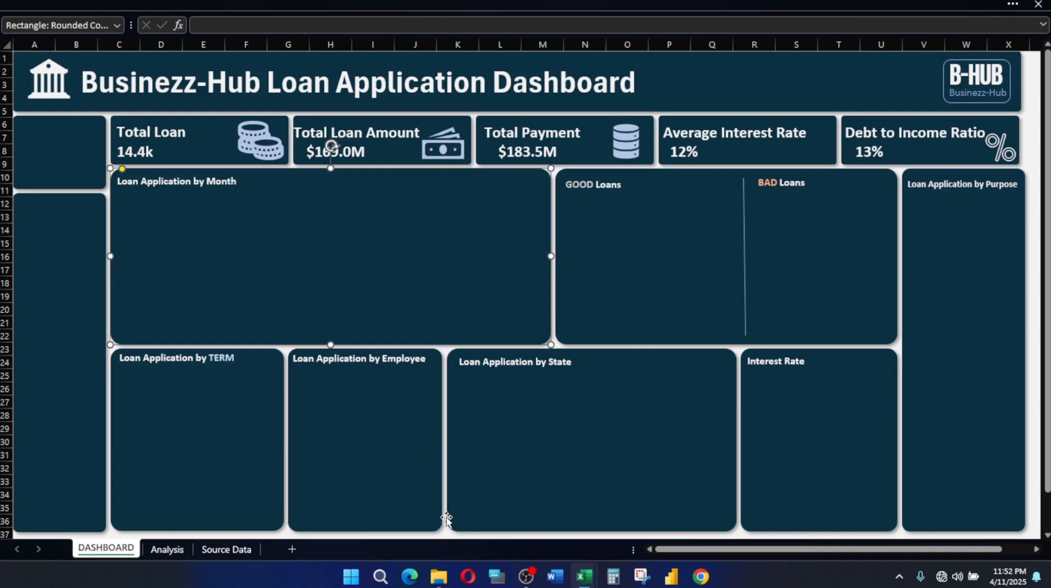
Insert a Clustered Column PivotChart from the LOAN BY MONTH pivot table on the Analysis sheet
left_click(169, 549)
left_click(584, 361)
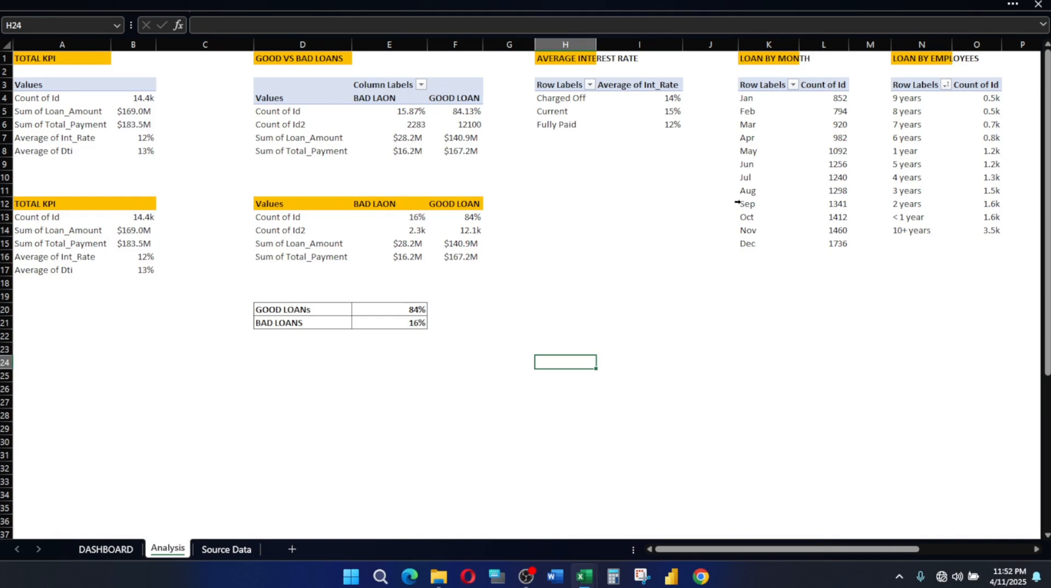
left_click(754, 100)
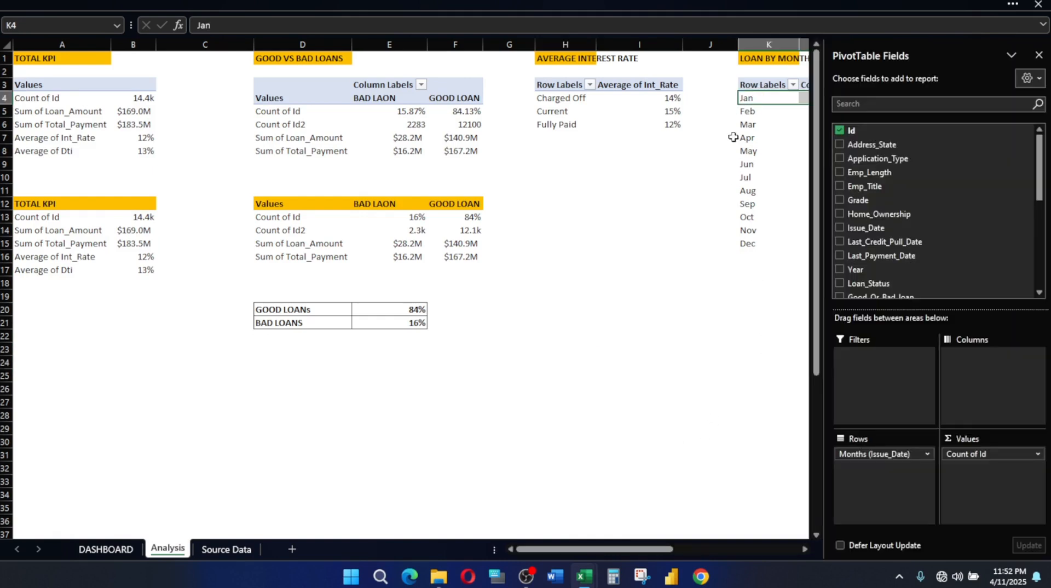
left_click(745, 123)
left_click(590, 3)
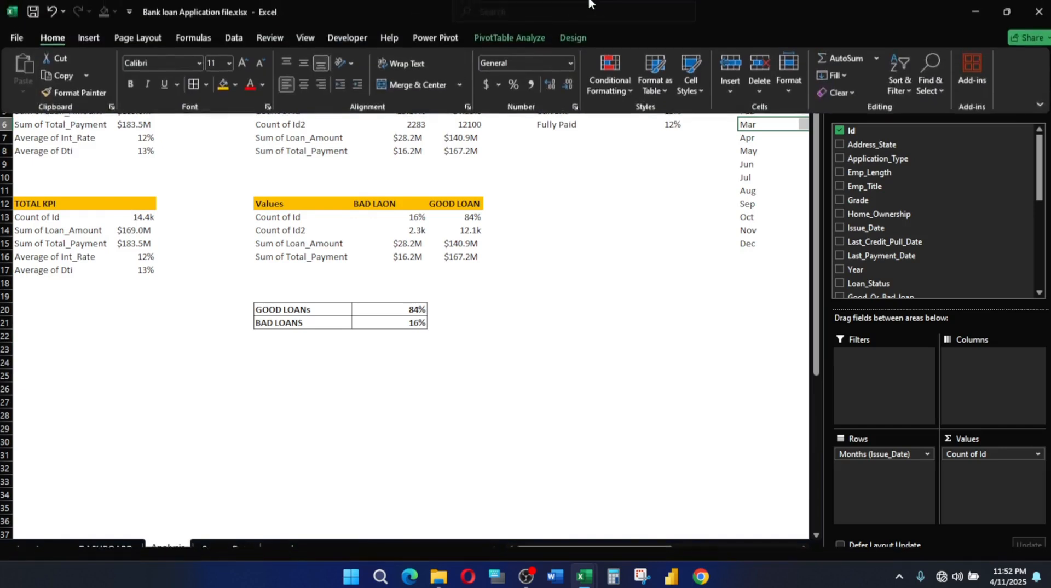
left_click(518, 34)
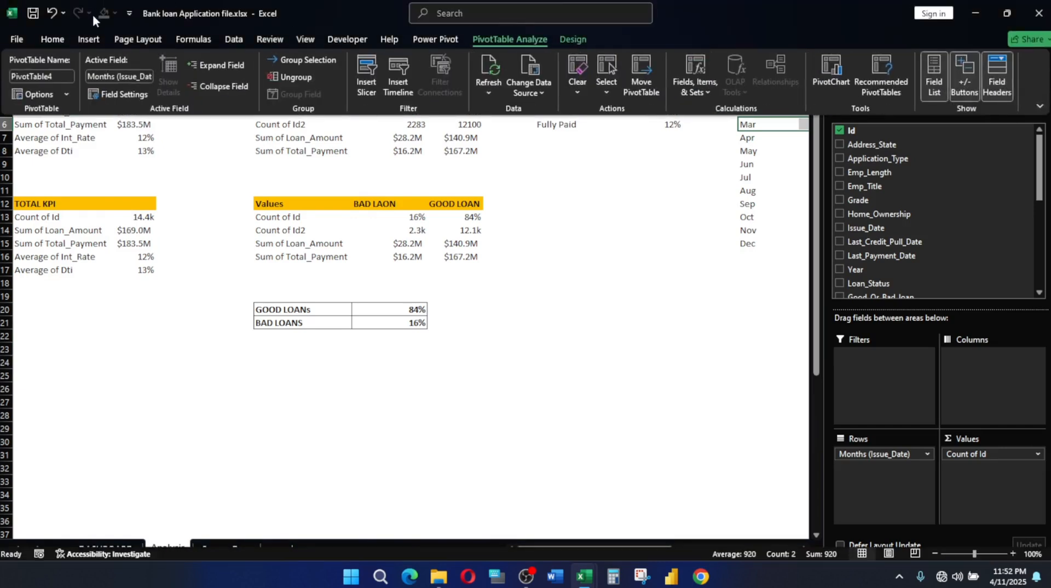
left_click(90, 38)
left_click(504, 39)
left_click(831, 76)
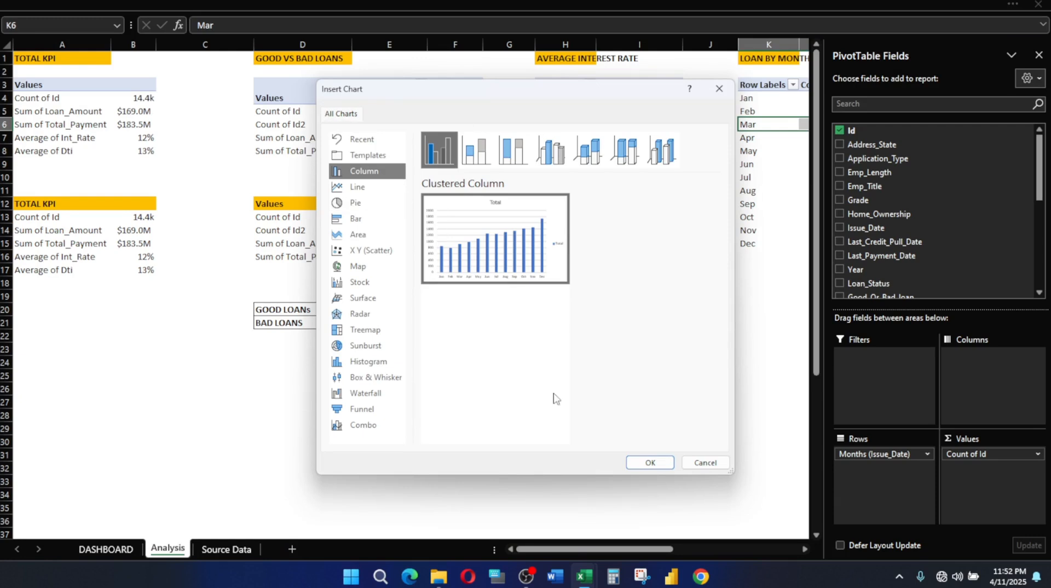
left_click(650, 463)
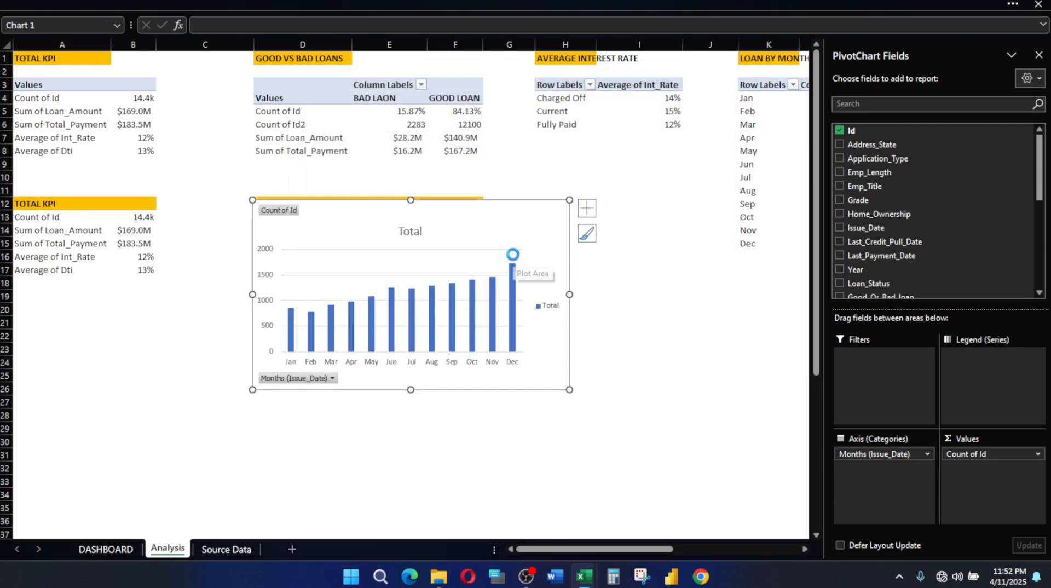
Move the monthly loan chart to the DASHBOARD sheet and resize it to fill the Loan Application by Month card
key("ctrl+z")
left_click(123, 551)
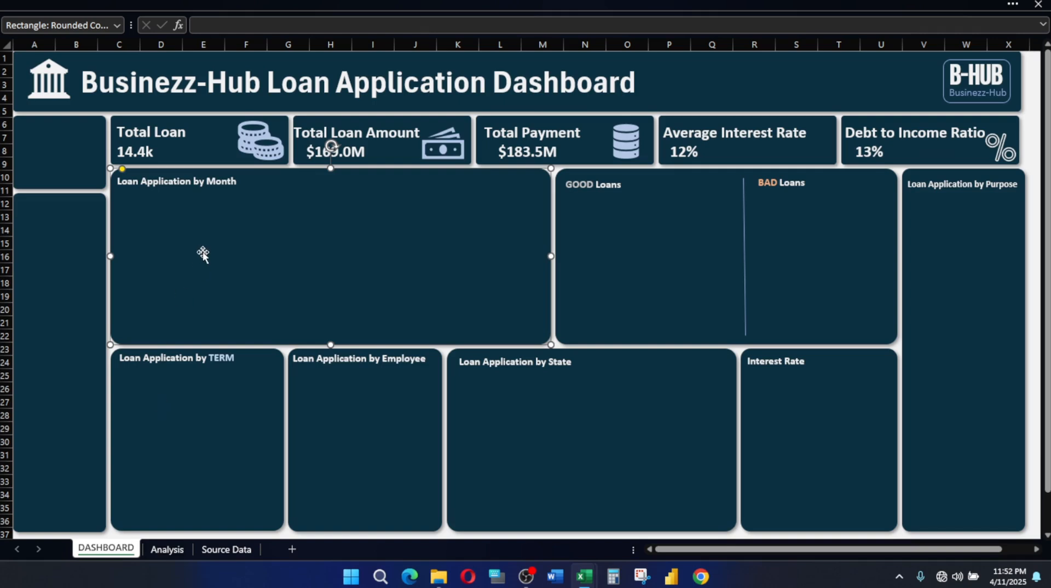
key("ctrl+v")
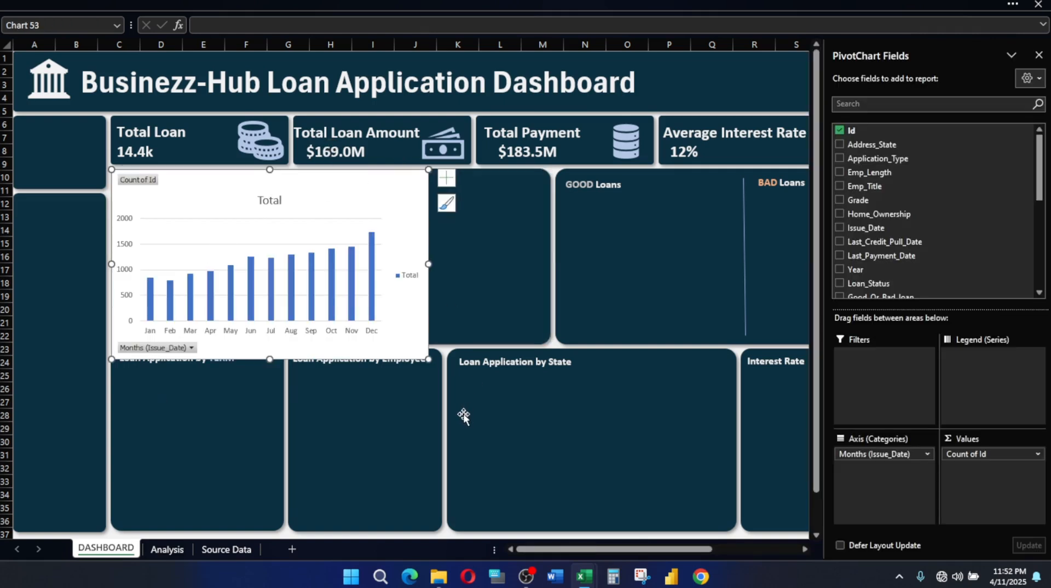
left_click_drag(430, 361, 543, 341)
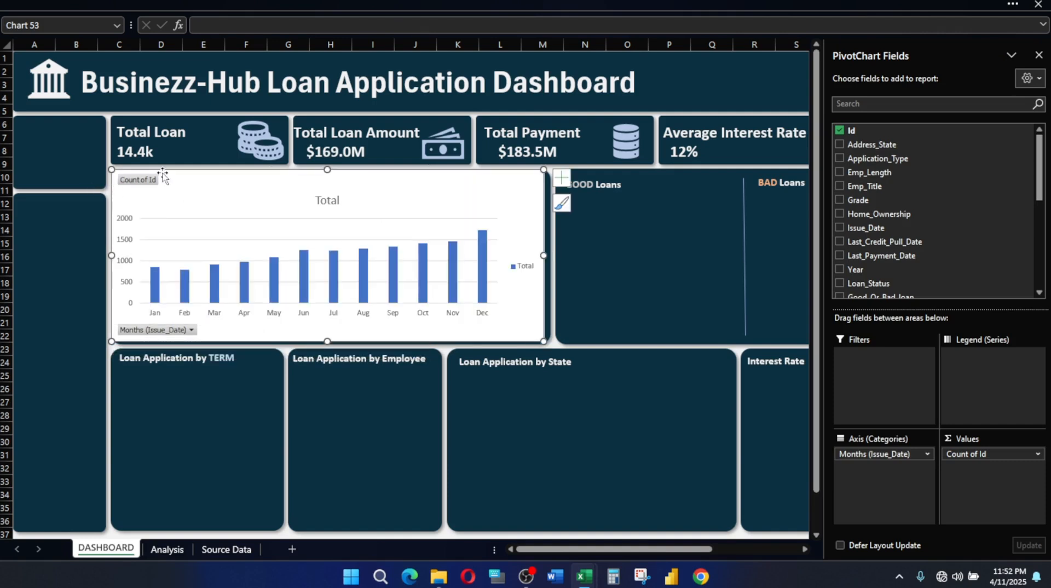
Hide all field buttons on the Loan Application by Month chart and delete its vertical value axis
right_click(141, 181)
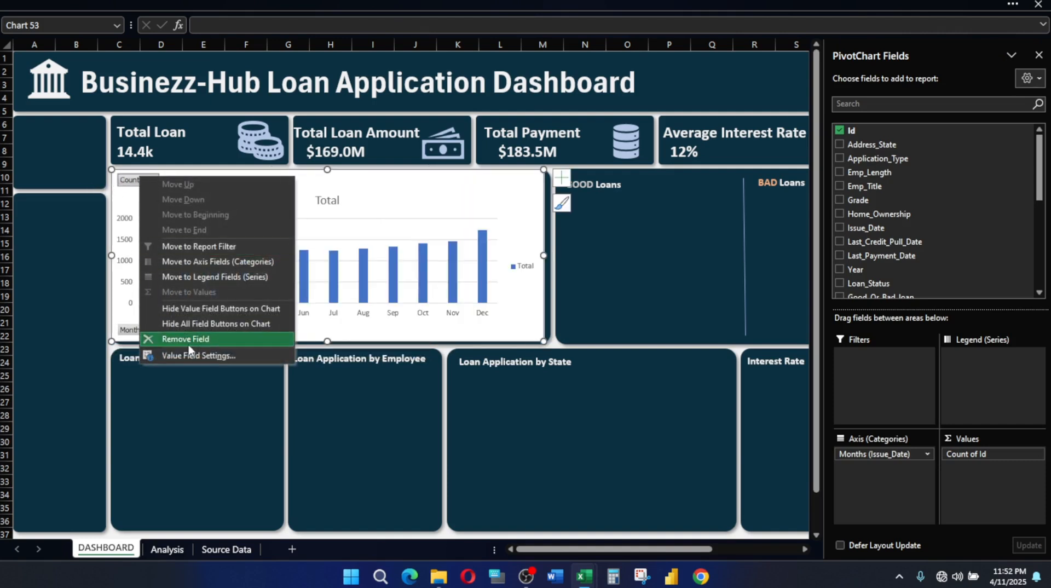
left_click(209, 324)
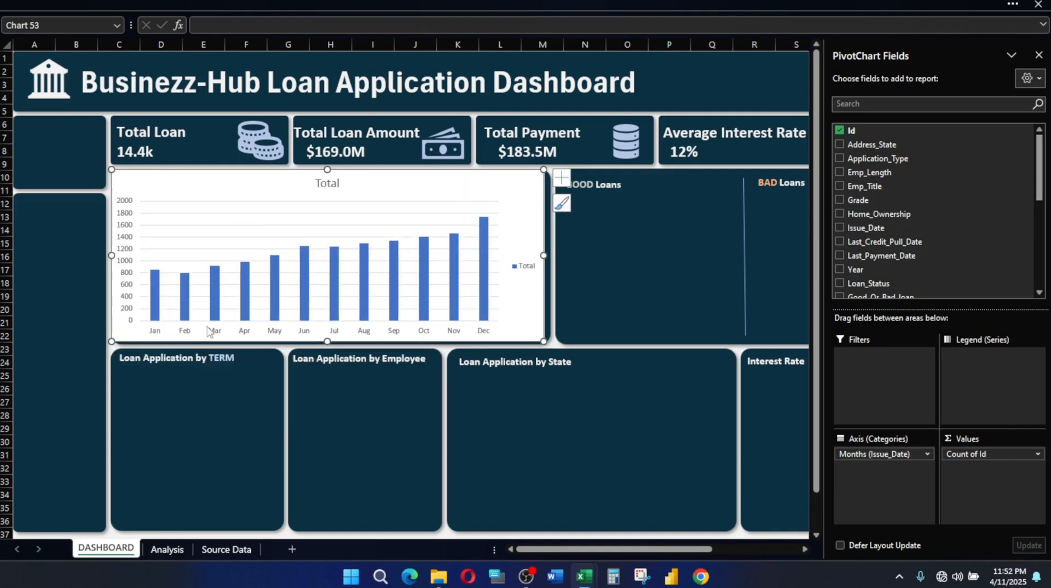
left_click(132, 217)
key("Delete")
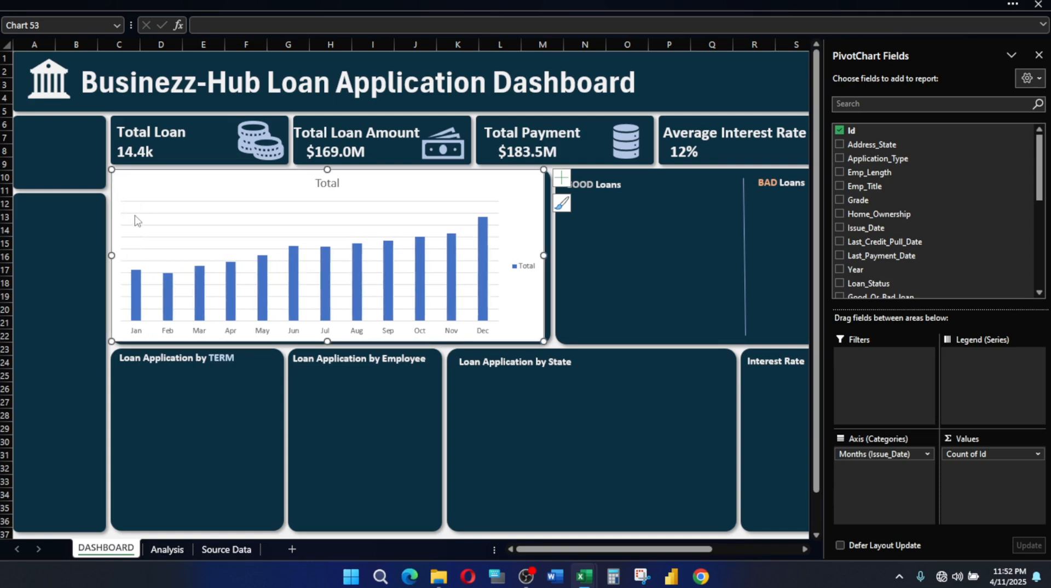
Remove the legend and the gridlines from the monthly loan chart
left_click(562, 177)
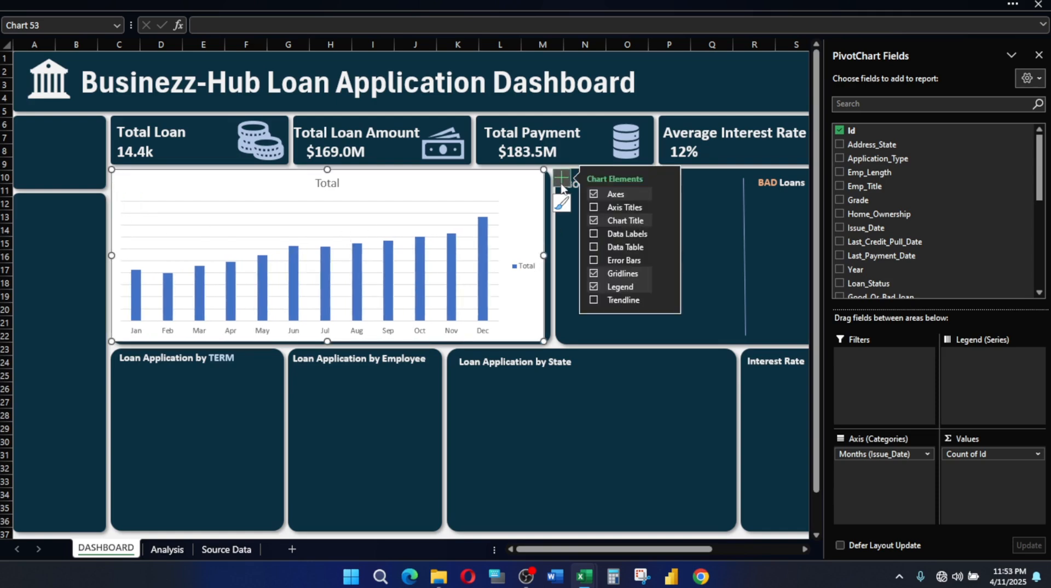
left_click(593, 285)
left_click(592, 272)
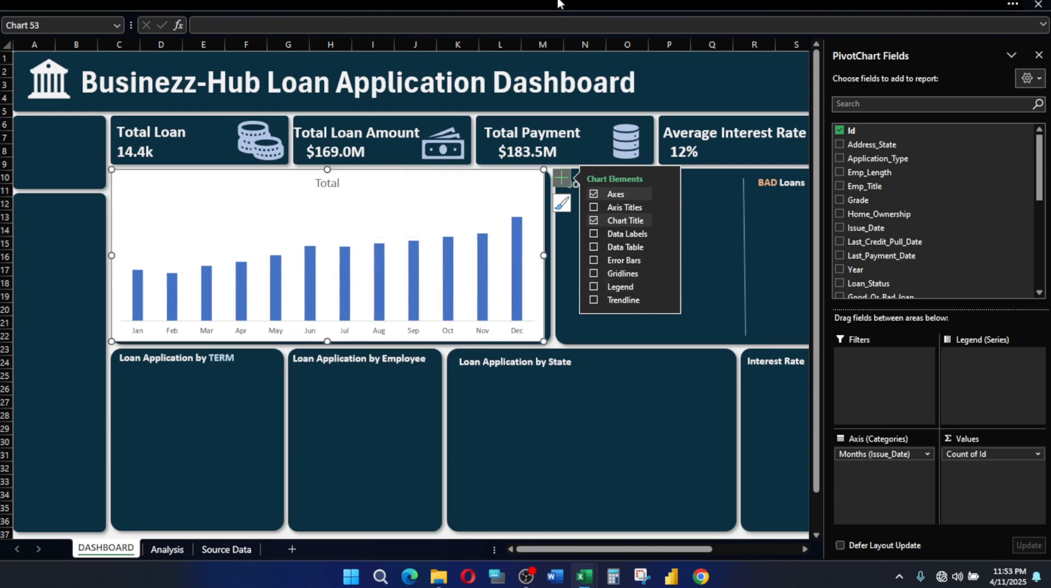
Set the monthly loan chart's area to No Fill and No Outline so the card shows through
left_click(522, 2)
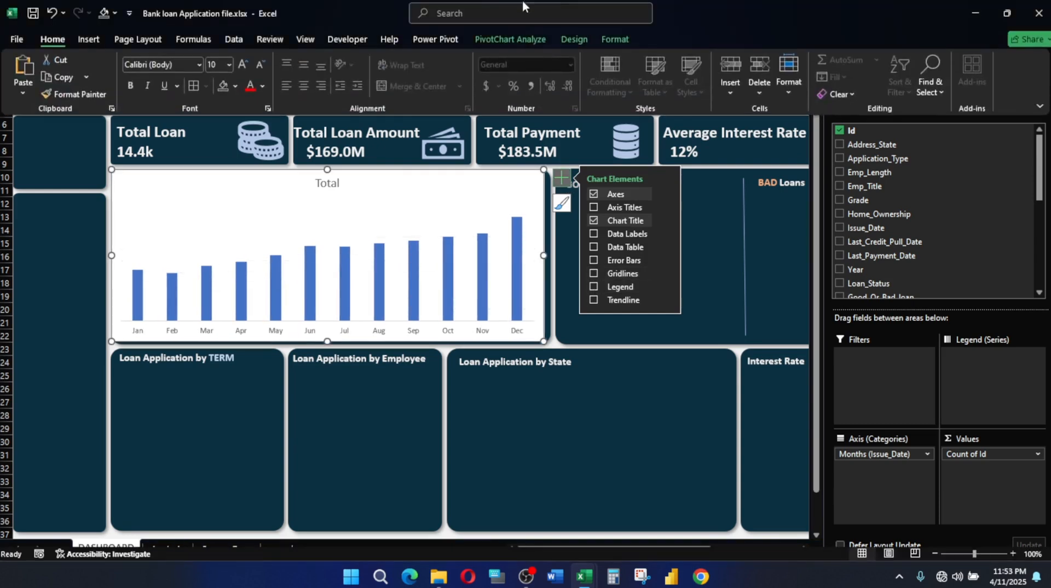
left_click(616, 39)
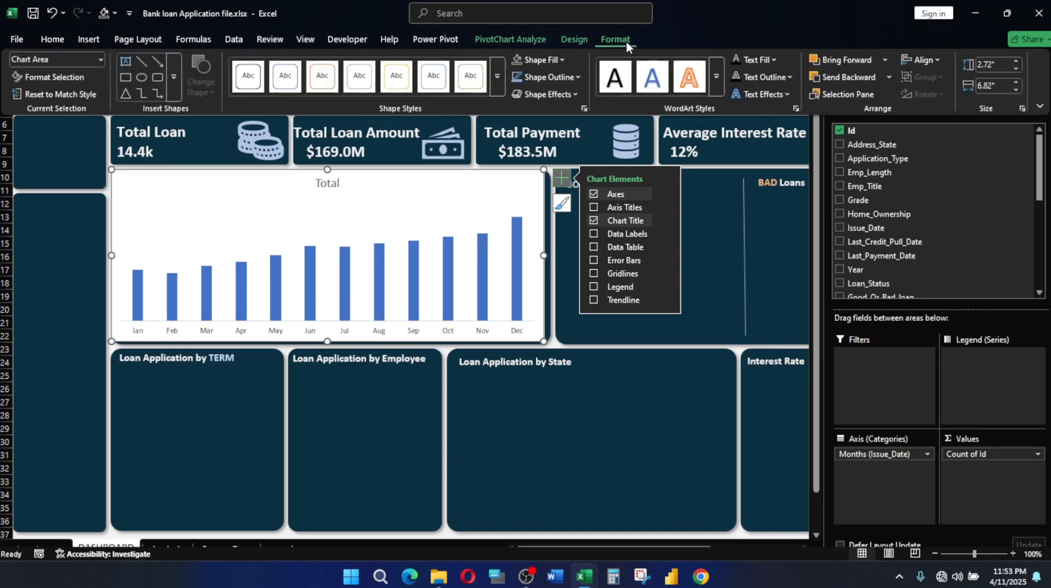
left_click(564, 60)
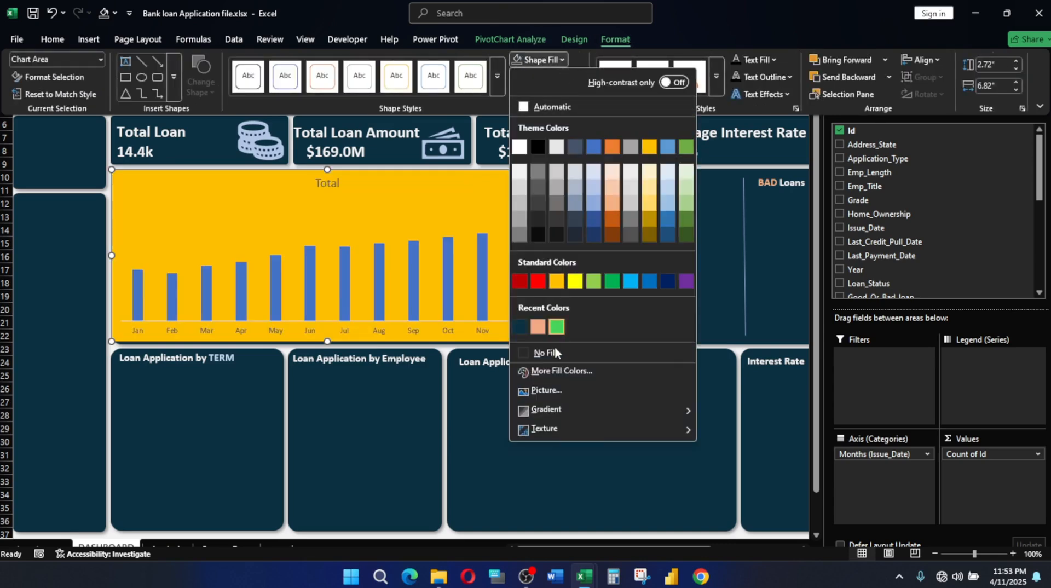
left_click(553, 350)
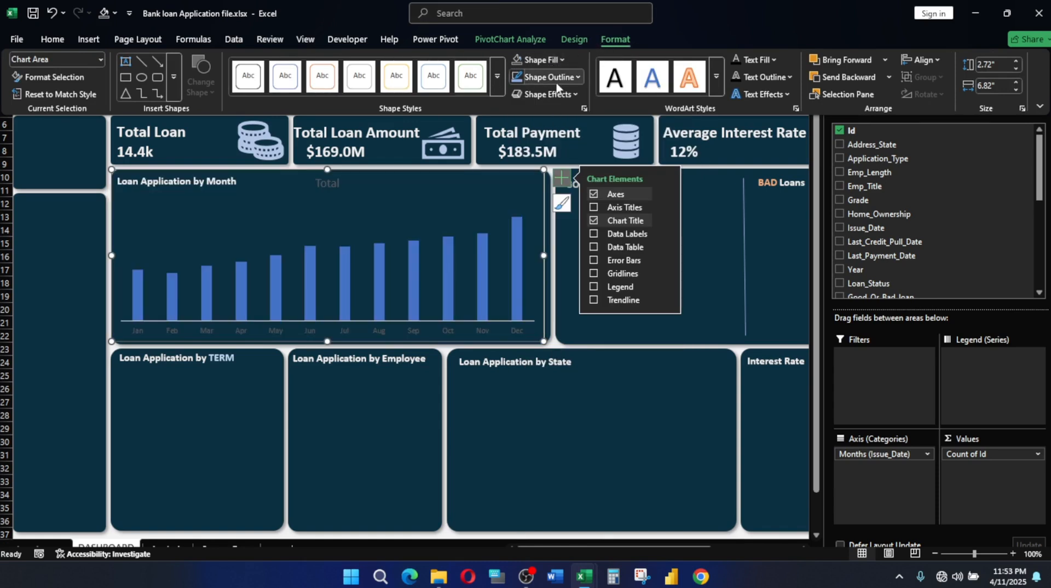
left_click(561, 78)
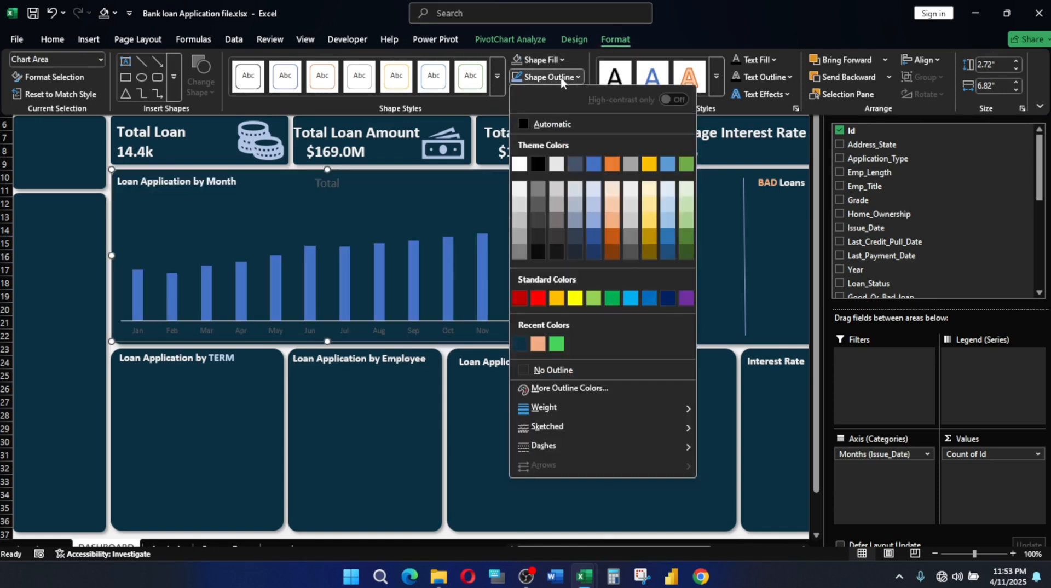
left_click(548, 371)
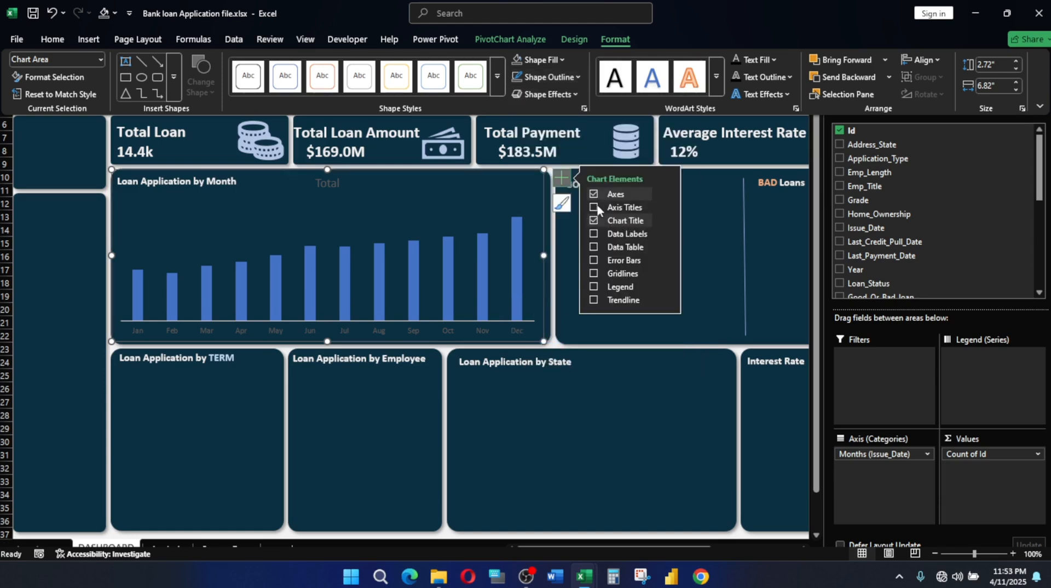
Remove the chart title from the monthly loan chart and resize the chart to sit just below the card's top edge
left_click(593, 221)
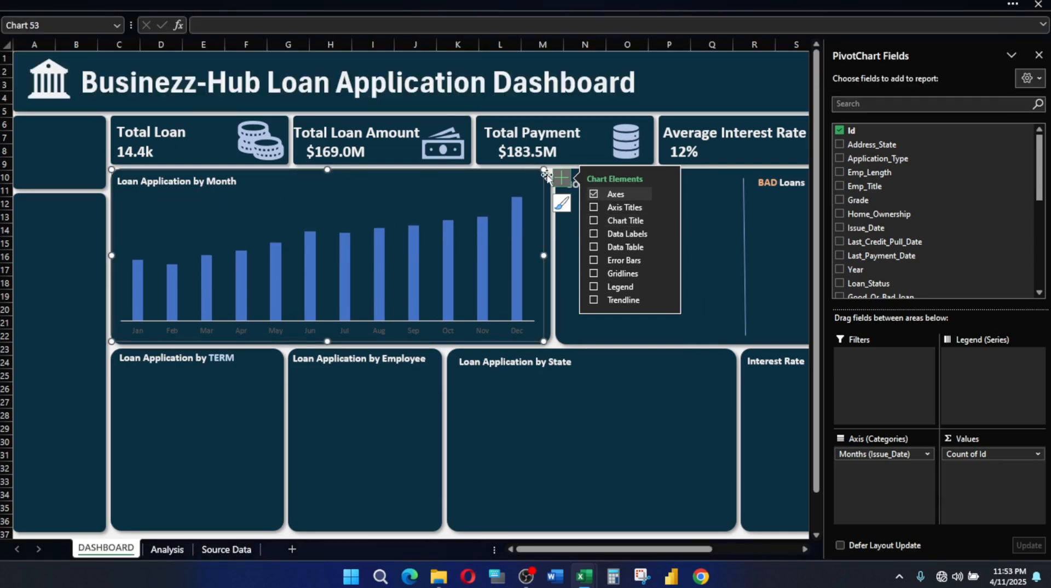
left_click_drag(545, 170, 548, 181)
Format the monthly chart's horizontal axis labels as bold, off-white and size 10, and deselect the chart
left_click(278, 331)
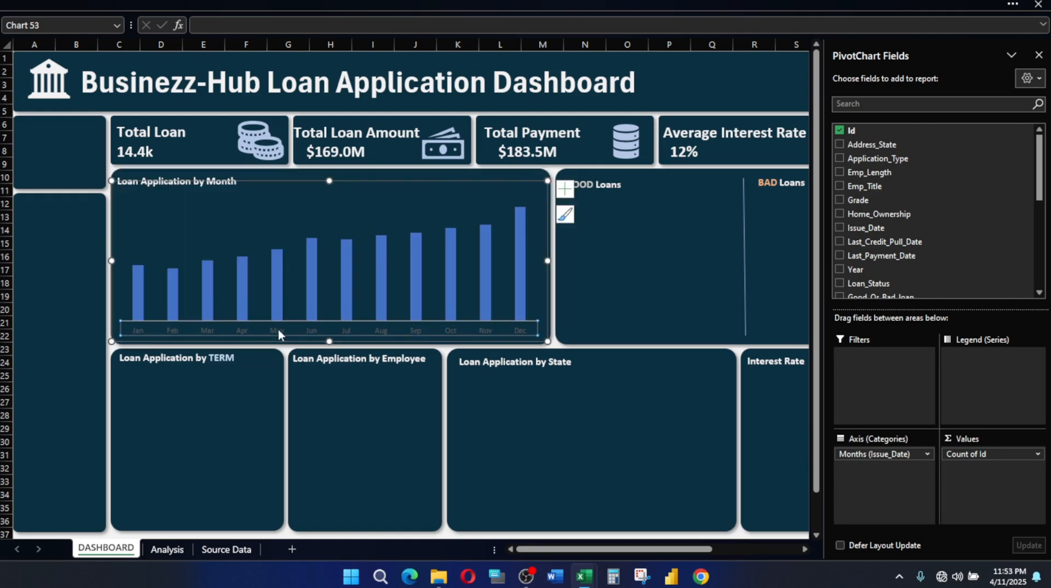
left_click(198, 6)
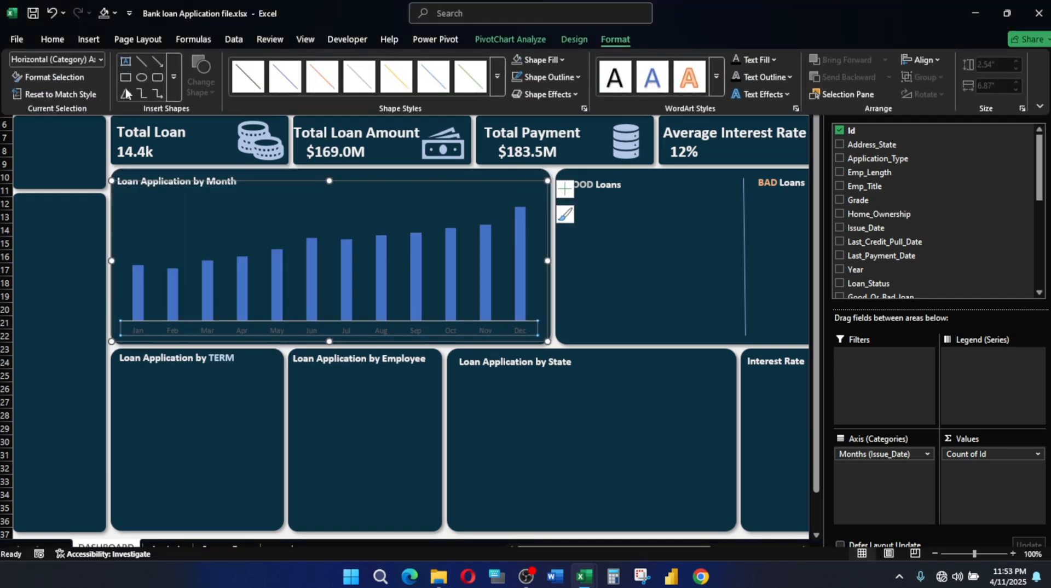
left_click(52, 39)
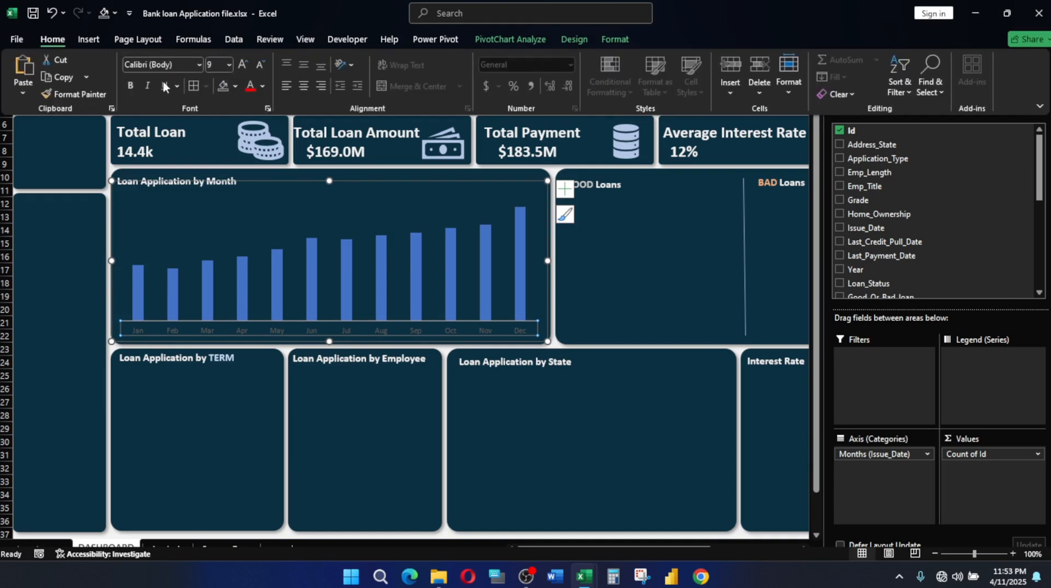
left_click(132, 86)
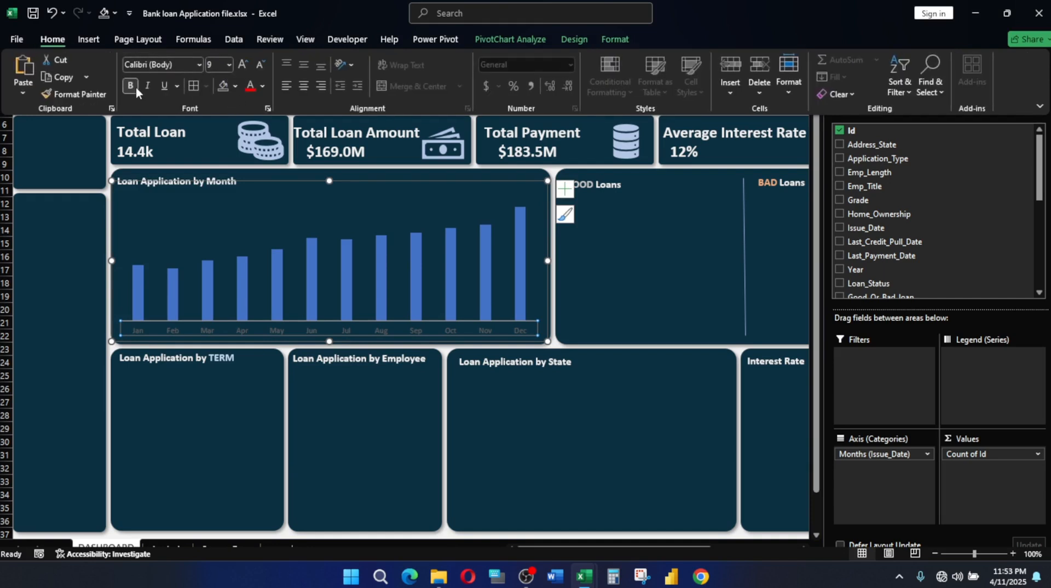
left_click(238, 88)
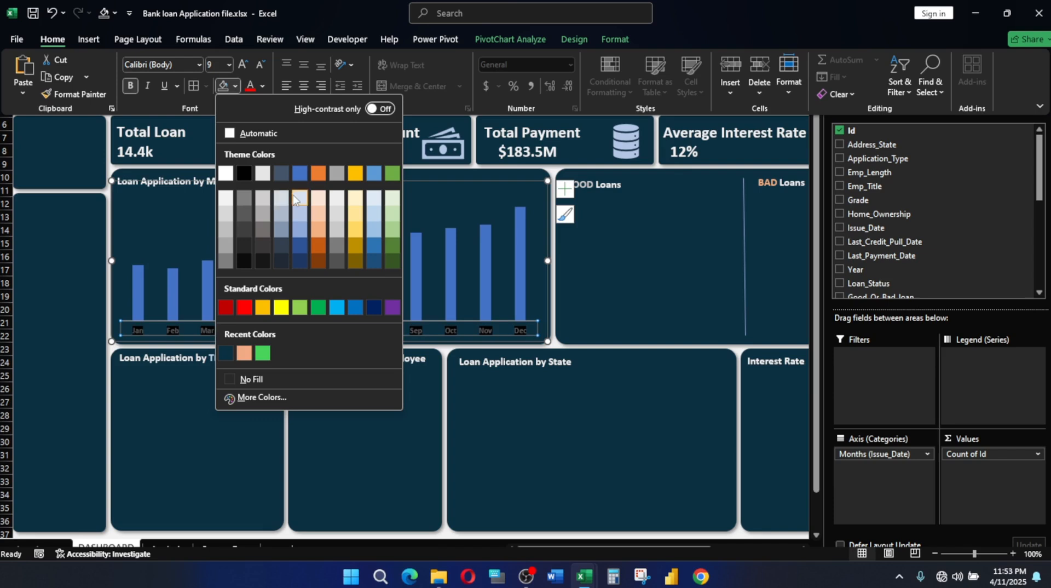
left_click(264, 88)
left_click(265, 86)
left_click(264, 87)
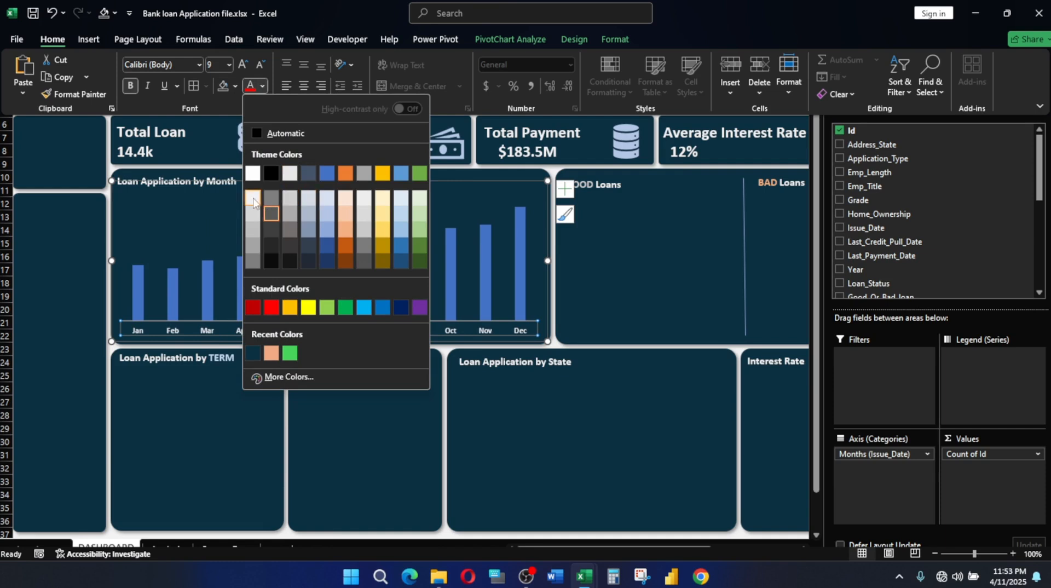
left_click(253, 199)
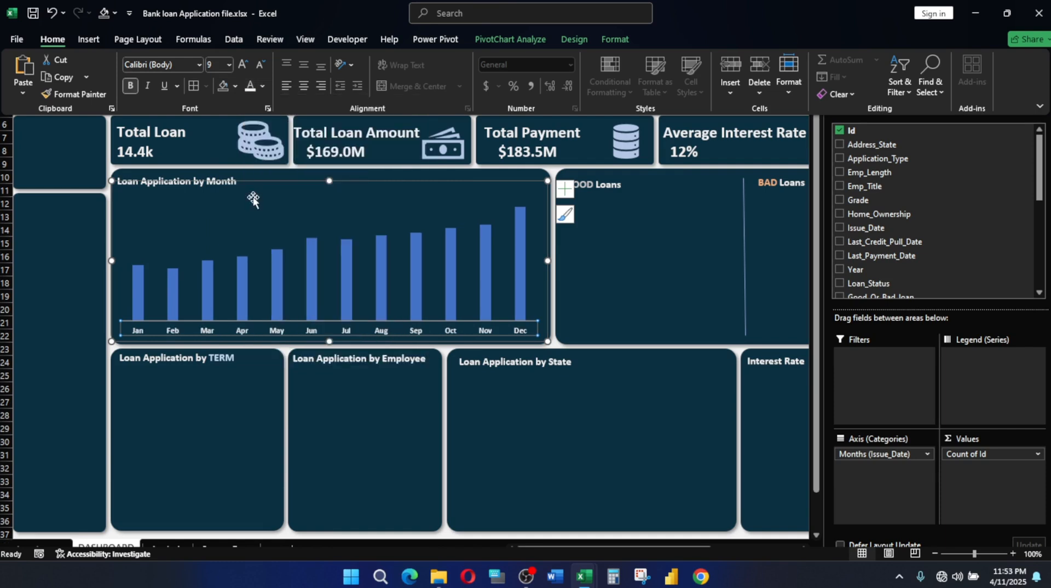
left_click(246, 63)
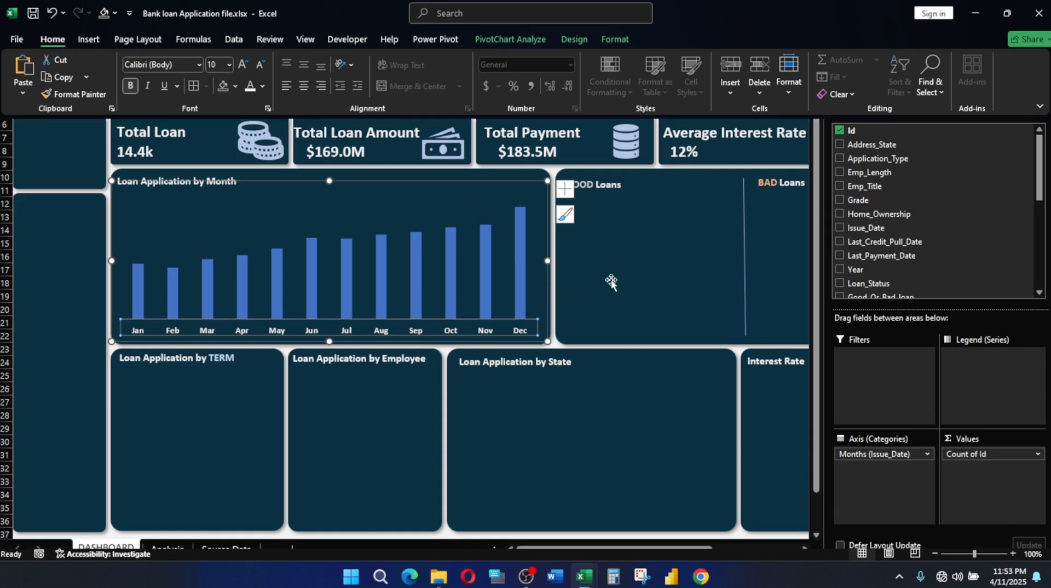
key("ctrl+shift+F1")
left_click(652, 249)
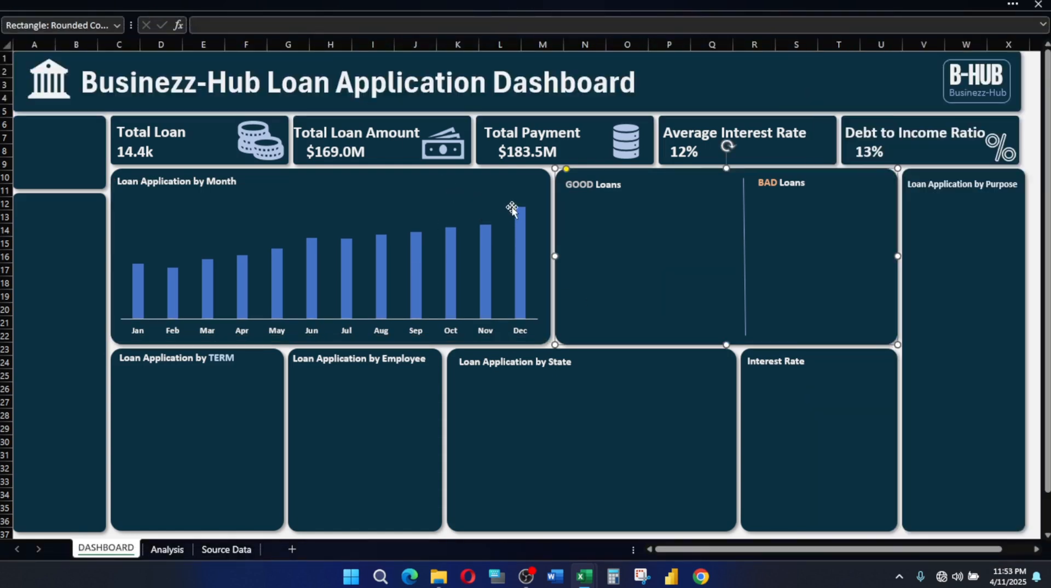
Switch to the reference workbook Bank Loan Applications Data and open the data series formatting of its monthly loan chart
left_click(519, 221)
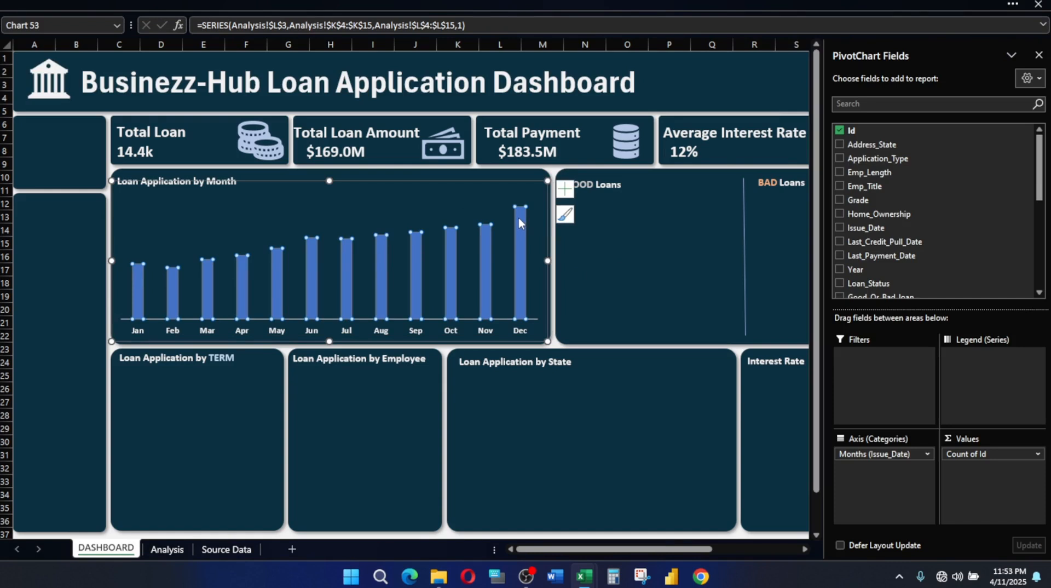
mouse_move(584, 577)
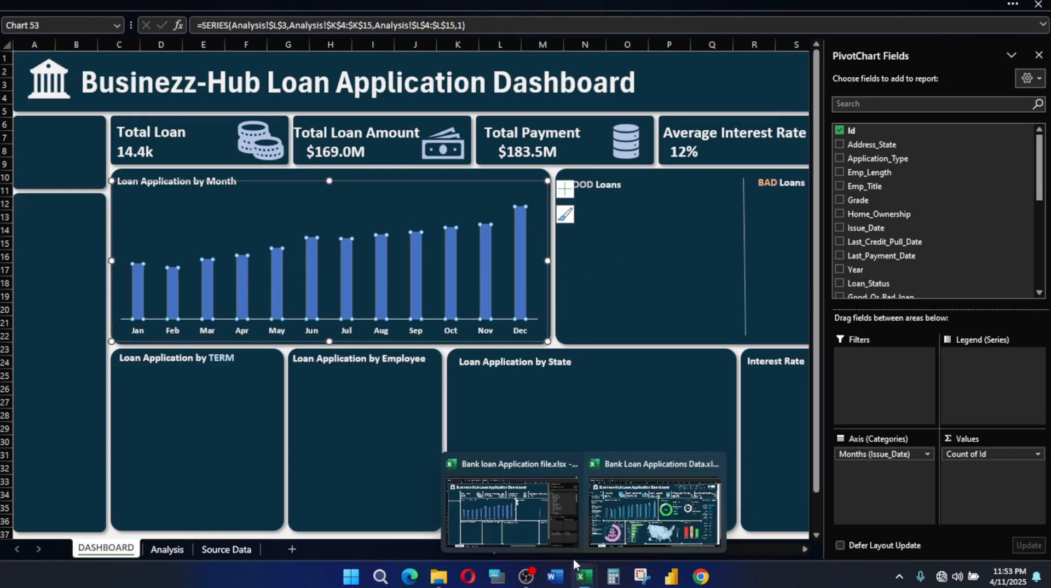
left_click(504, 534)
left_click(655, 512)
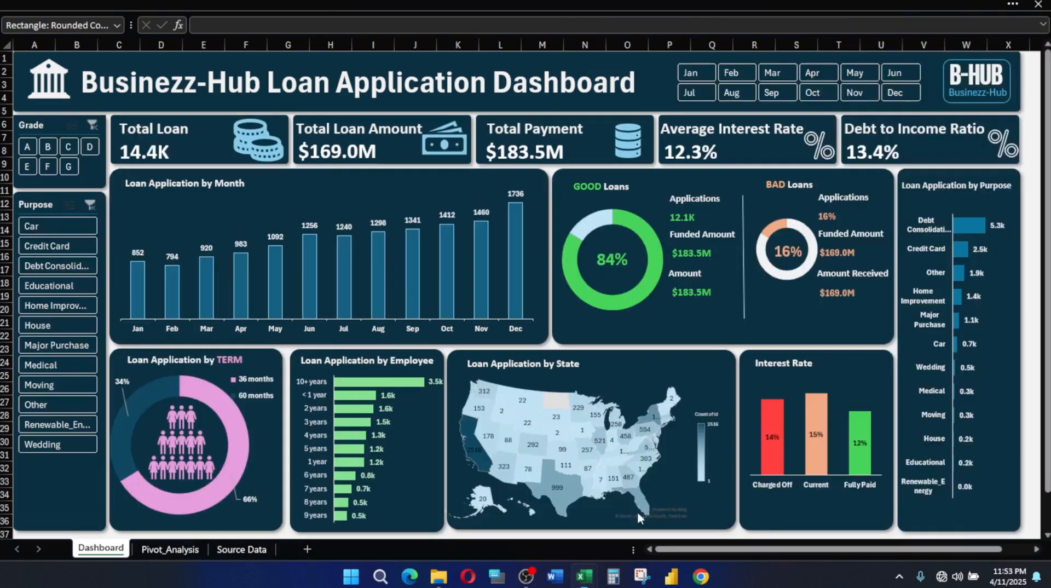
left_click(311, 244)
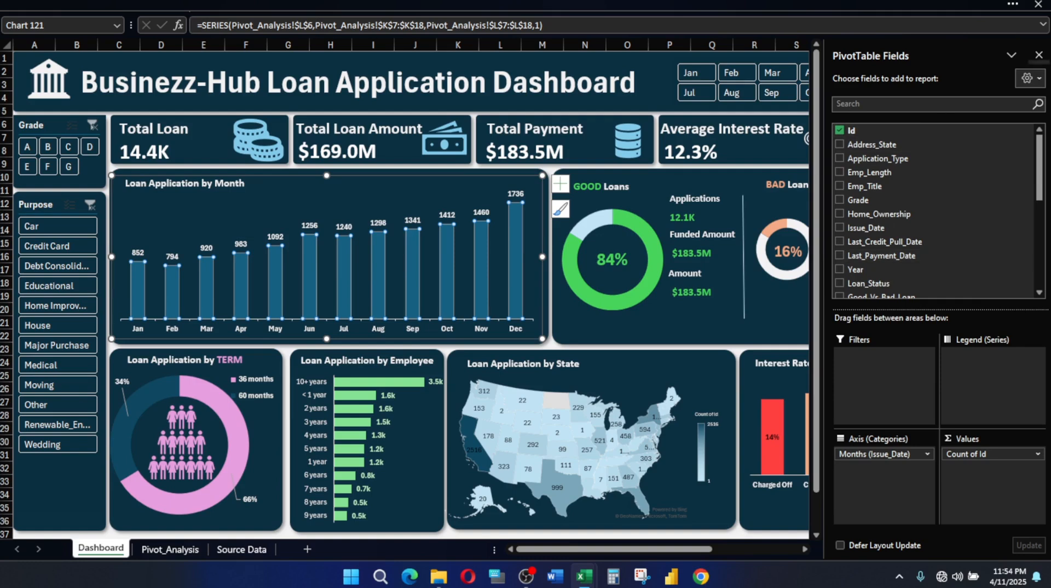
left_click(1045, 50)
key("ctrl+1")
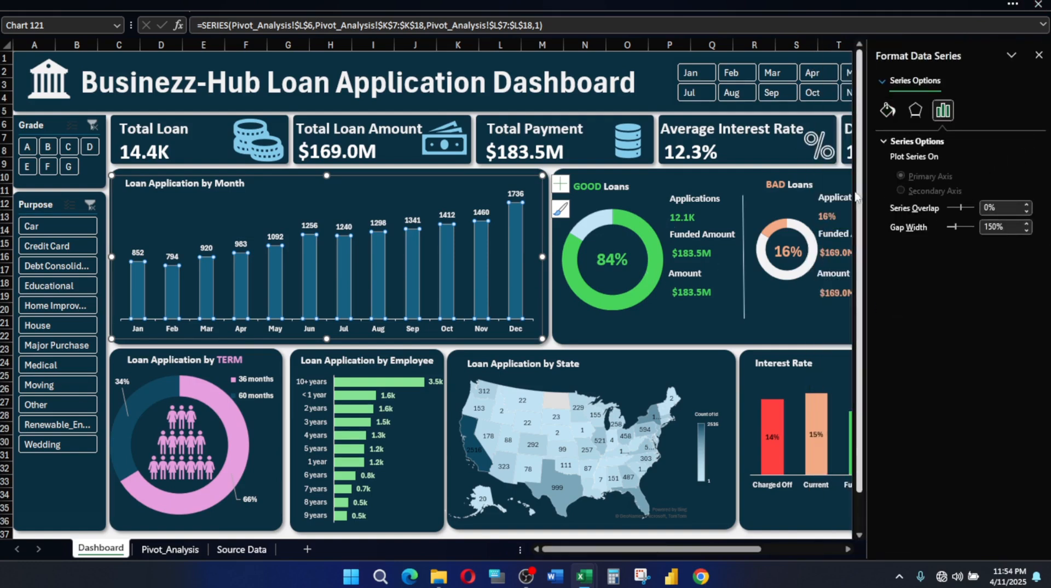
Look up the hex code of the reference columns' fill in the custom colour settings and select it for reuse
left_click(887, 111)
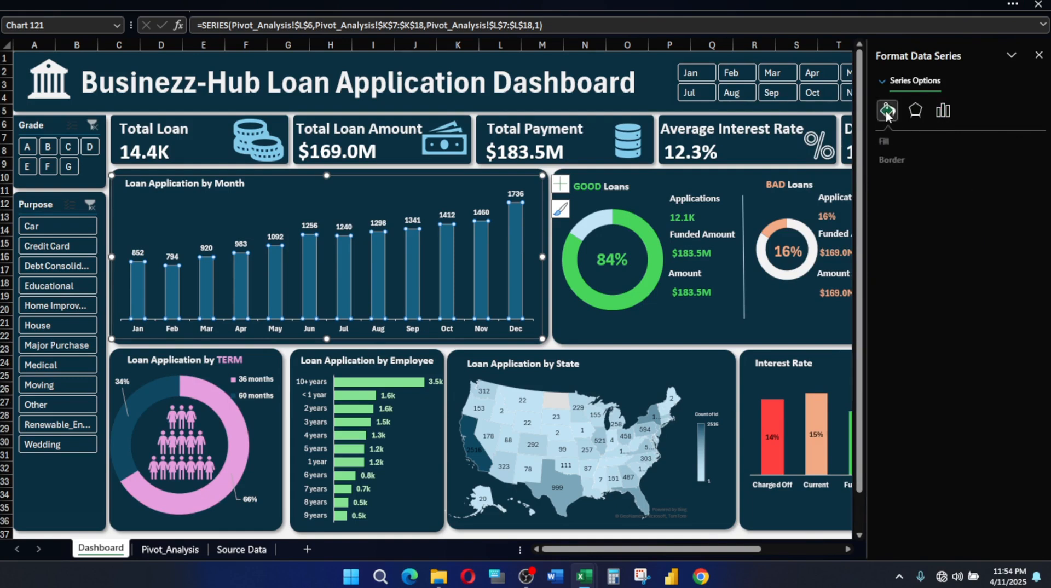
left_click(891, 142)
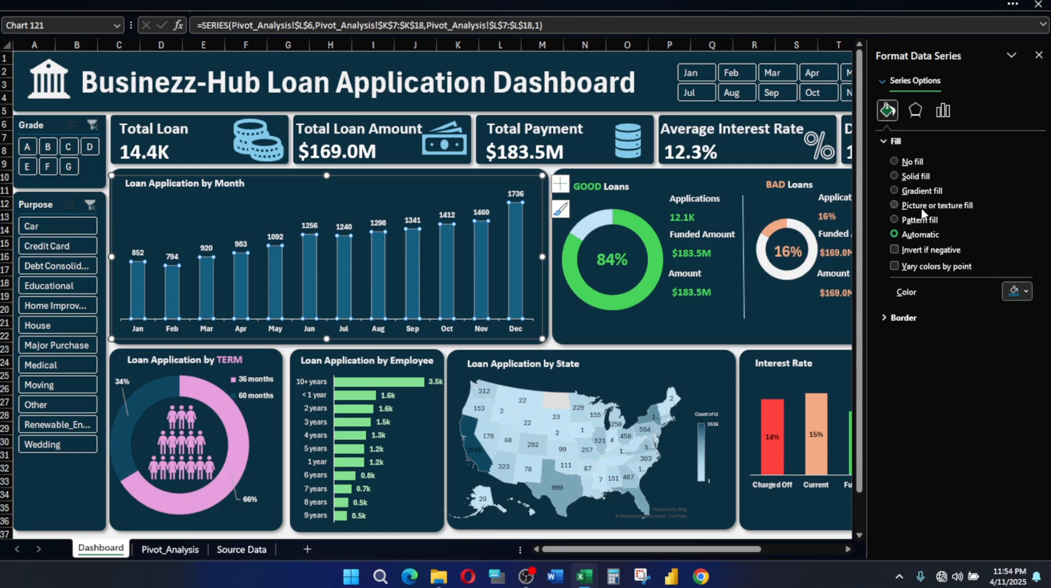
left_click(1028, 292)
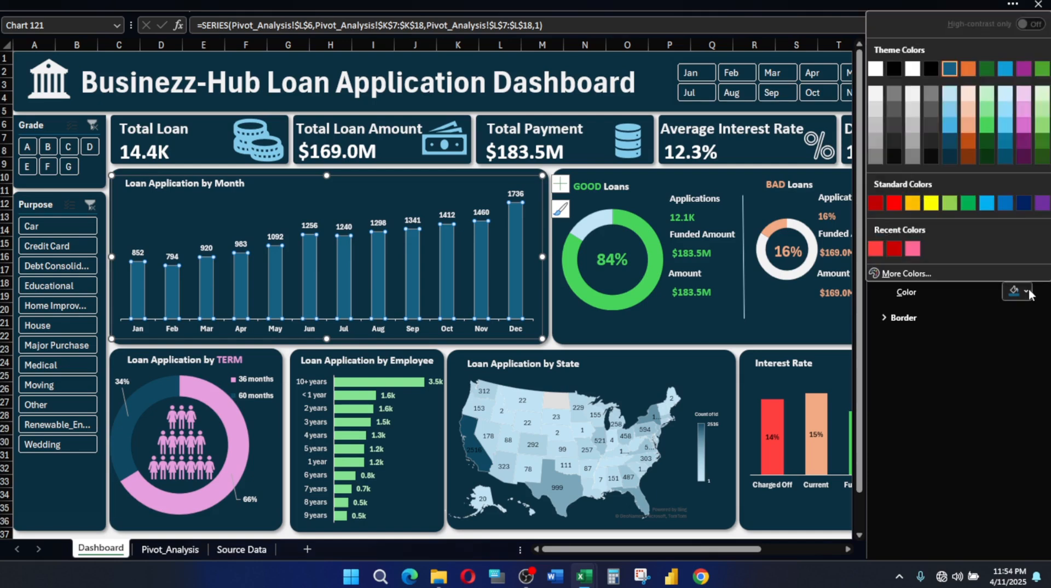
left_click(907, 274)
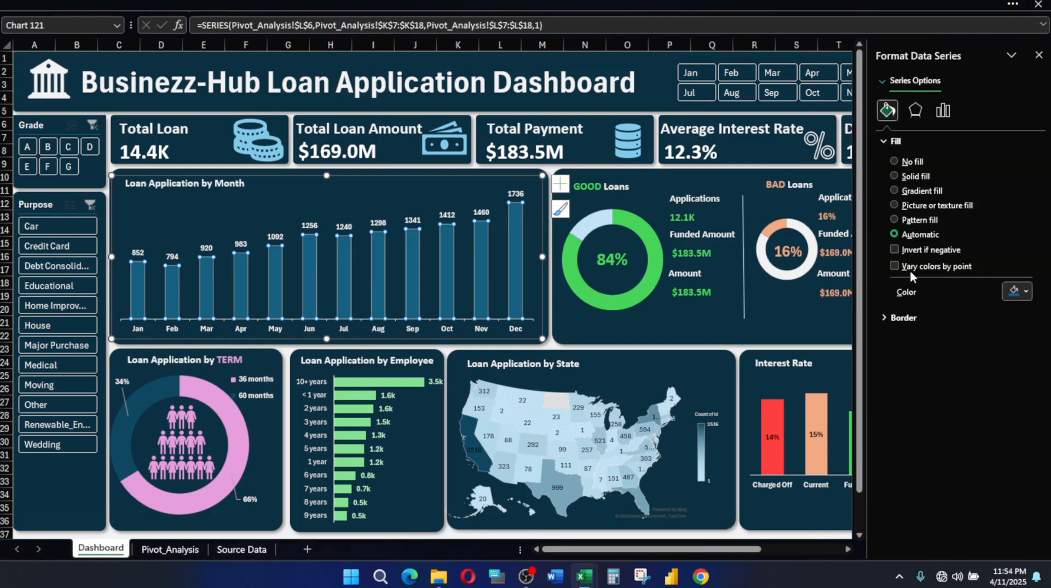
double_click(675, 323)
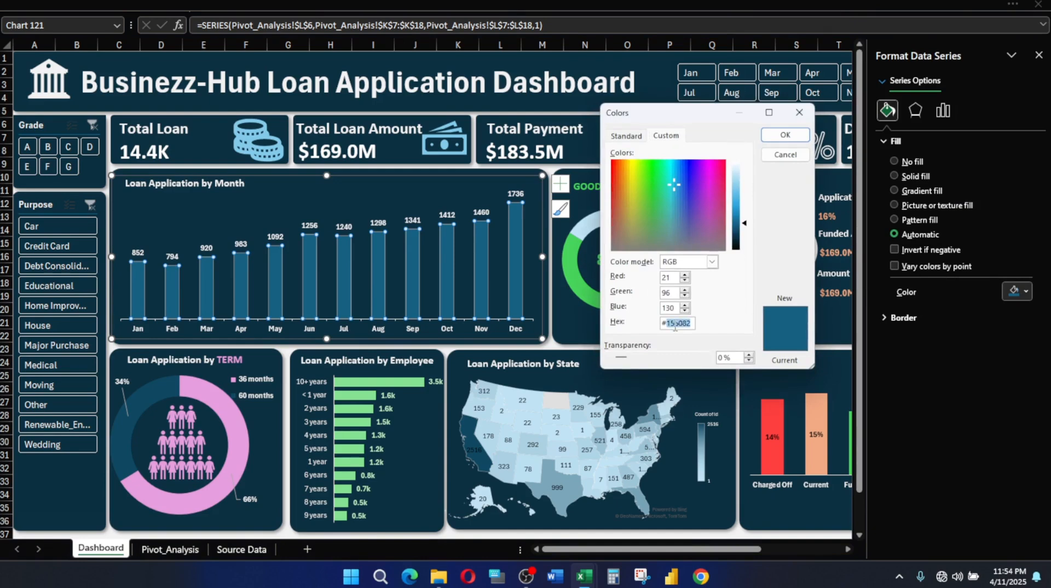
left_click(800, 136)
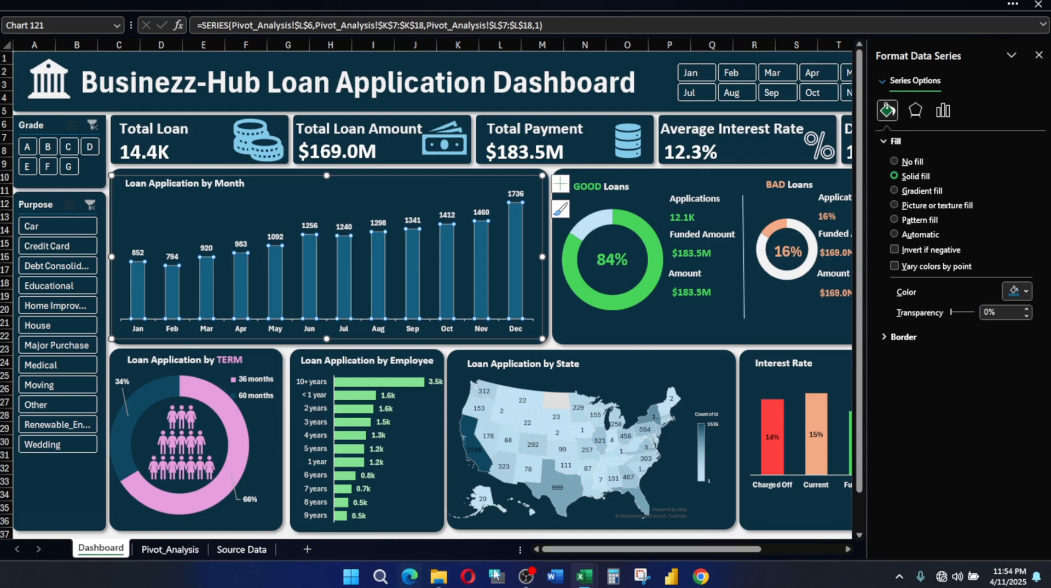
Return to the workbook Bank loan Application file and set the monthly loan chart's column gap width to 150%
mouse_move(582, 577)
left_click(518, 517)
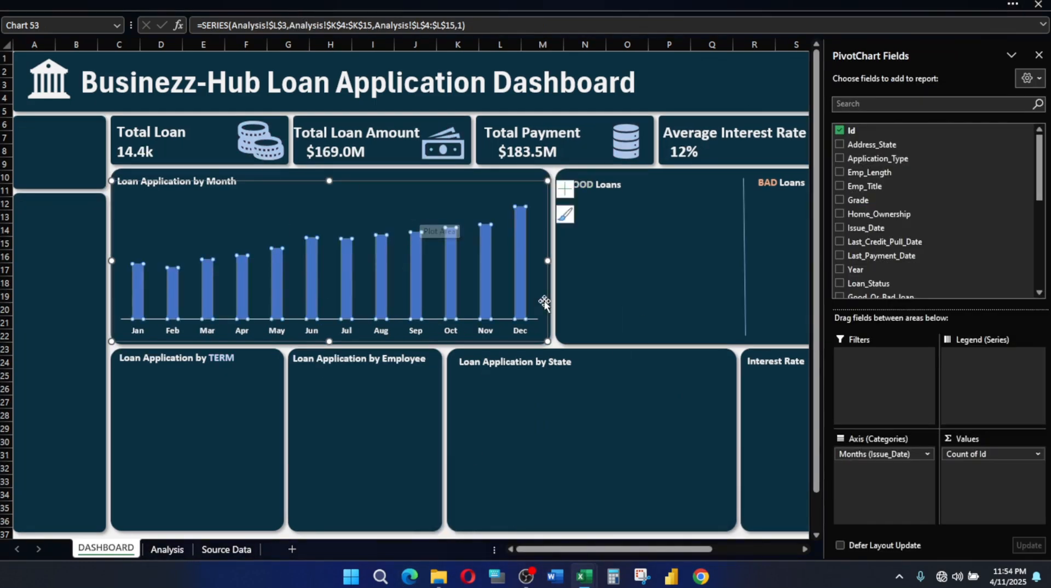
left_click(1039, 55)
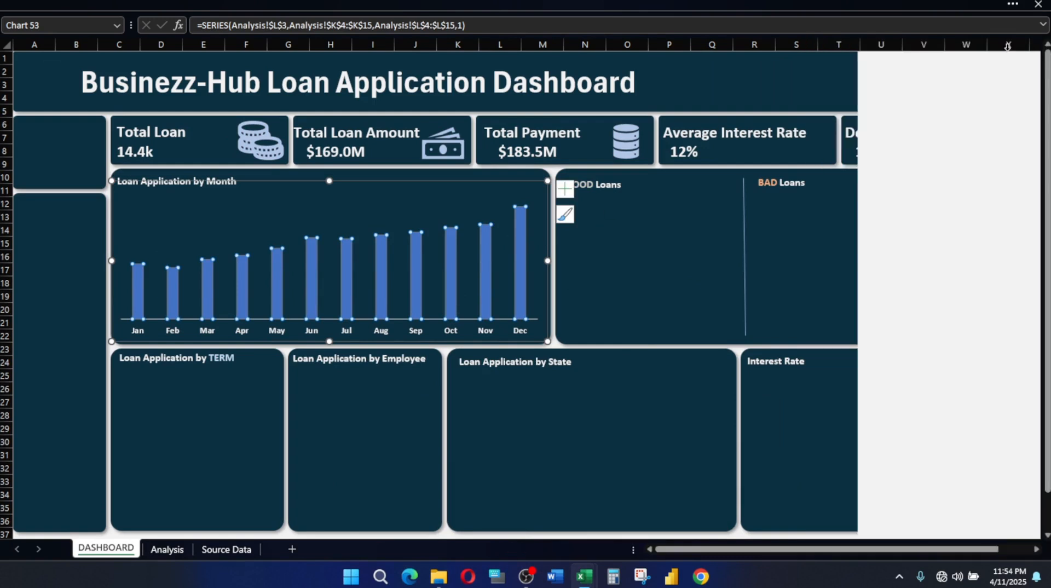
right_click(517, 220)
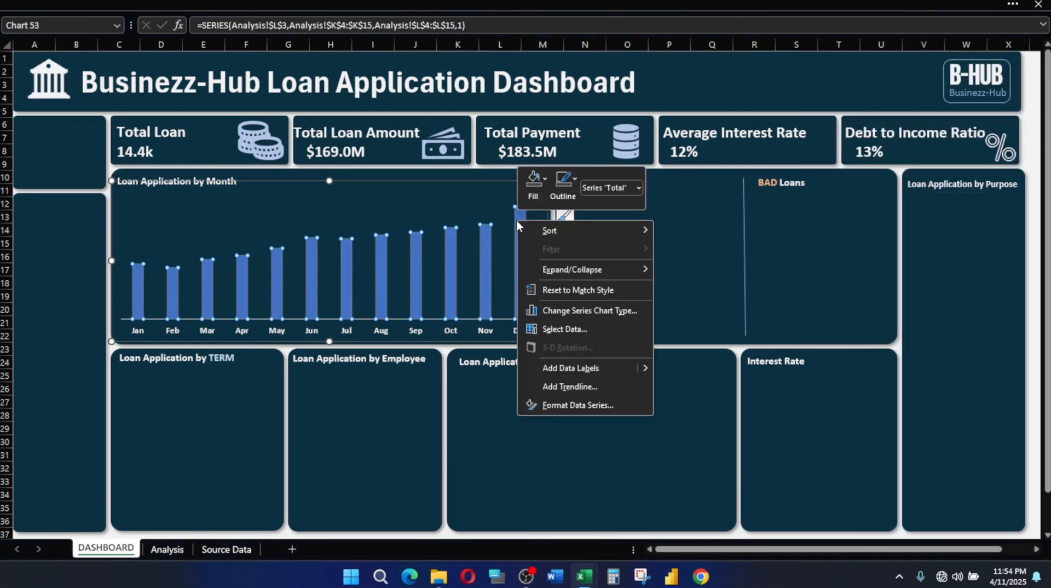
left_click(562, 402)
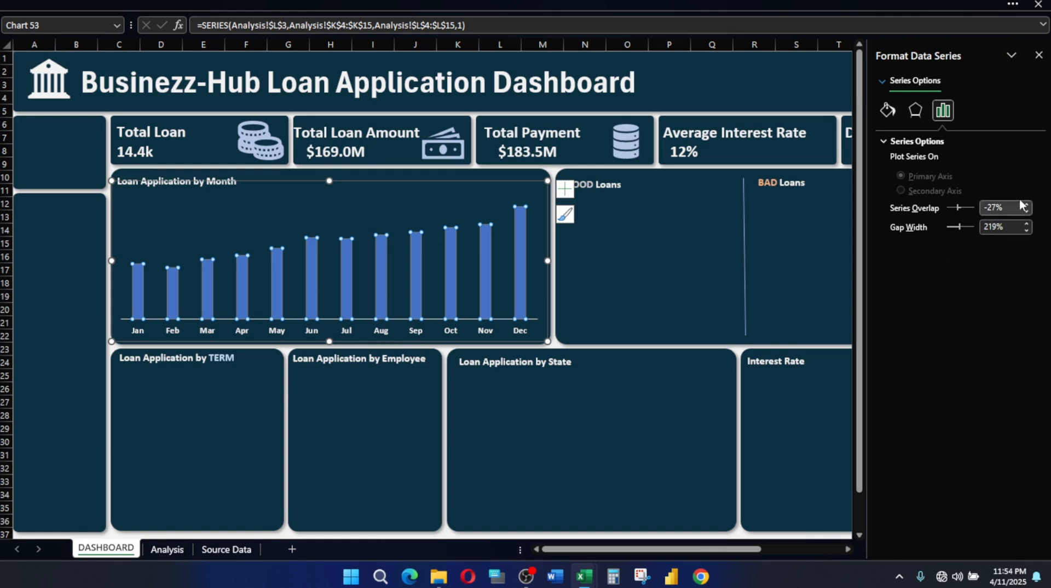
left_click_drag(998, 227, 987, 227)
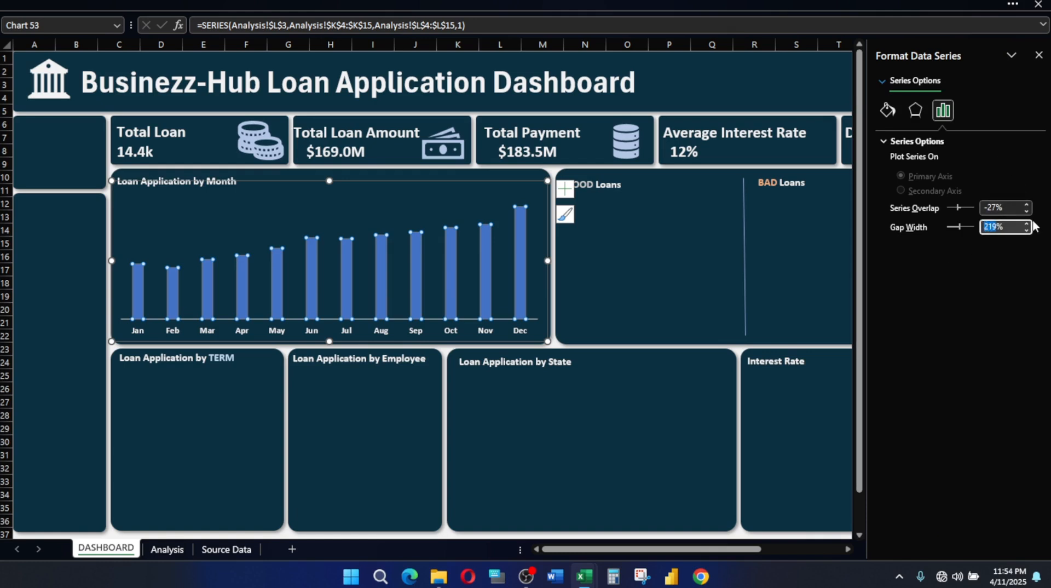
type("150")
key("Return")
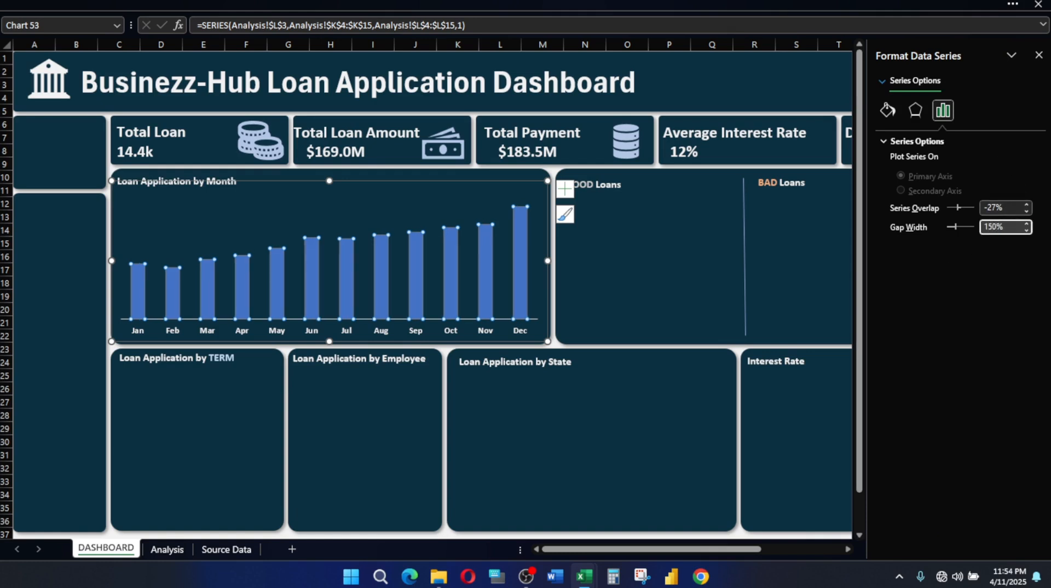
Fill the monthly loan chart's columns with the copied hex colour #156082 and deselect the chart
left_click(887, 110)
left_click(888, 142)
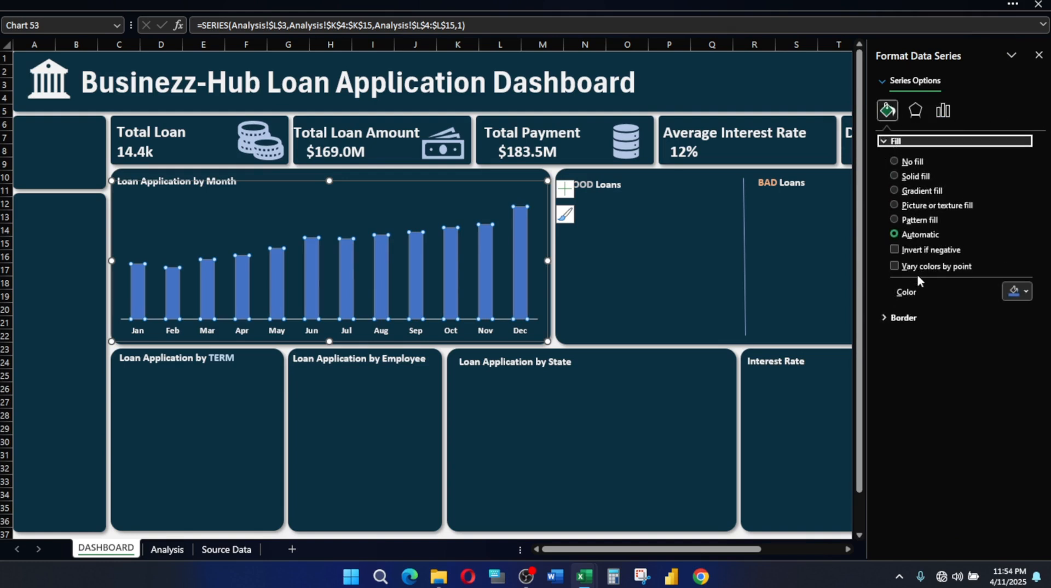
left_click(1025, 291)
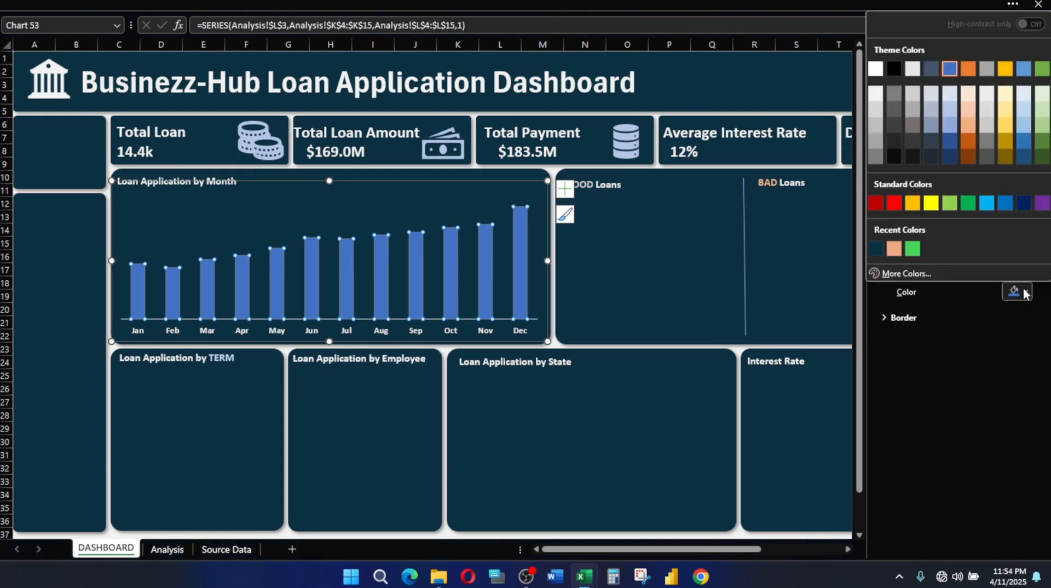
left_click(934, 272)
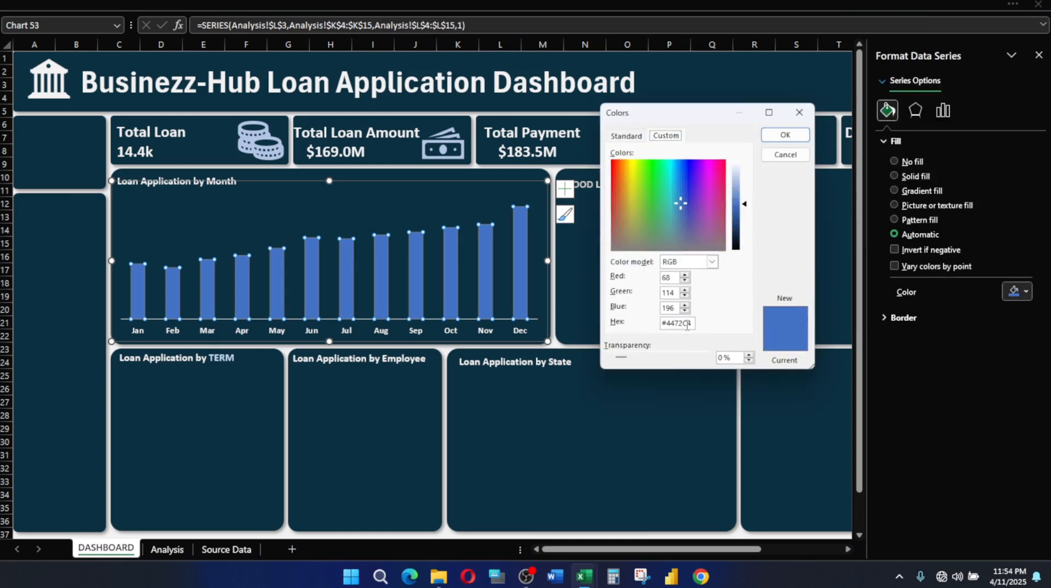
double_click(687, 324)
key("ctrl+v")
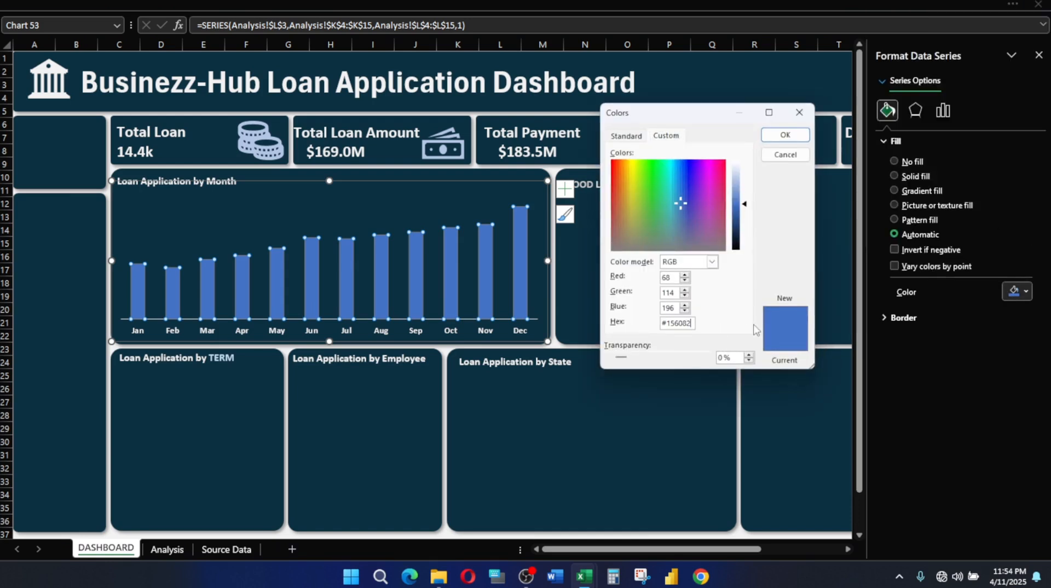
left_click(785, 135)
left_click(646, 268)
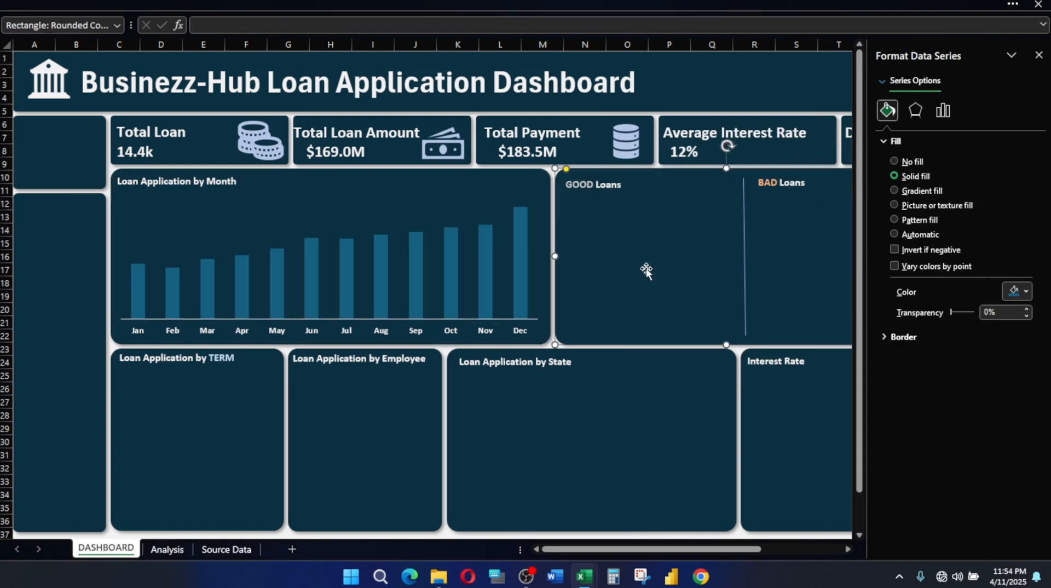
Select the monthly loan chart's columns again and open their border formatting options
left_click(514, 230)
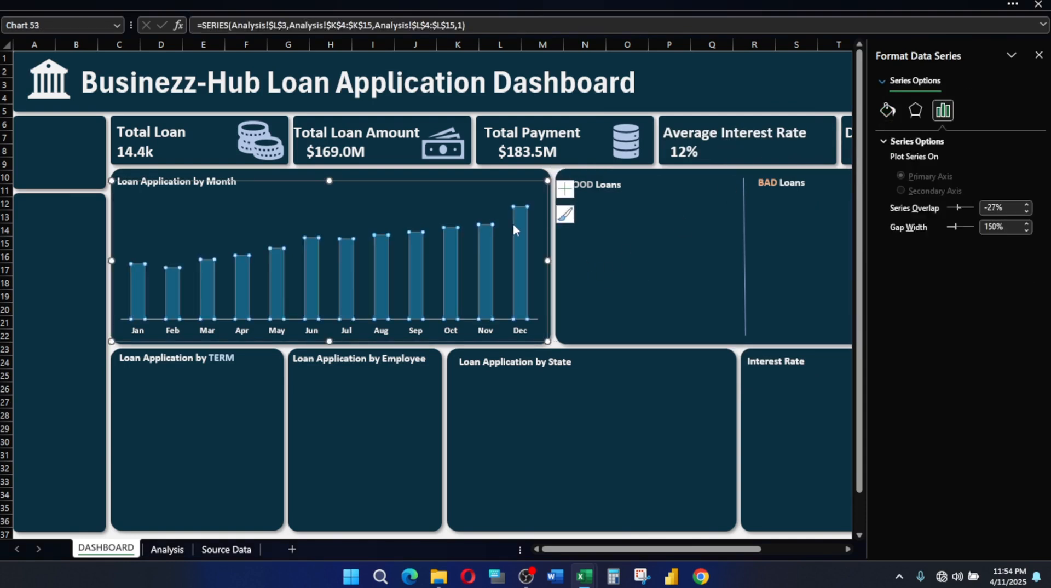
left_click(916, 110)
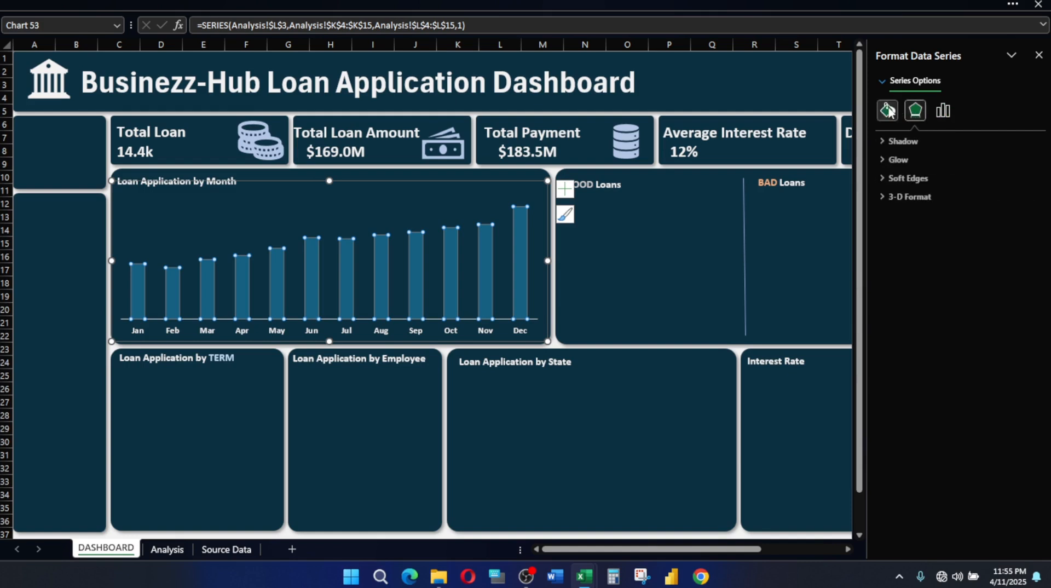
left_click(888, 110)
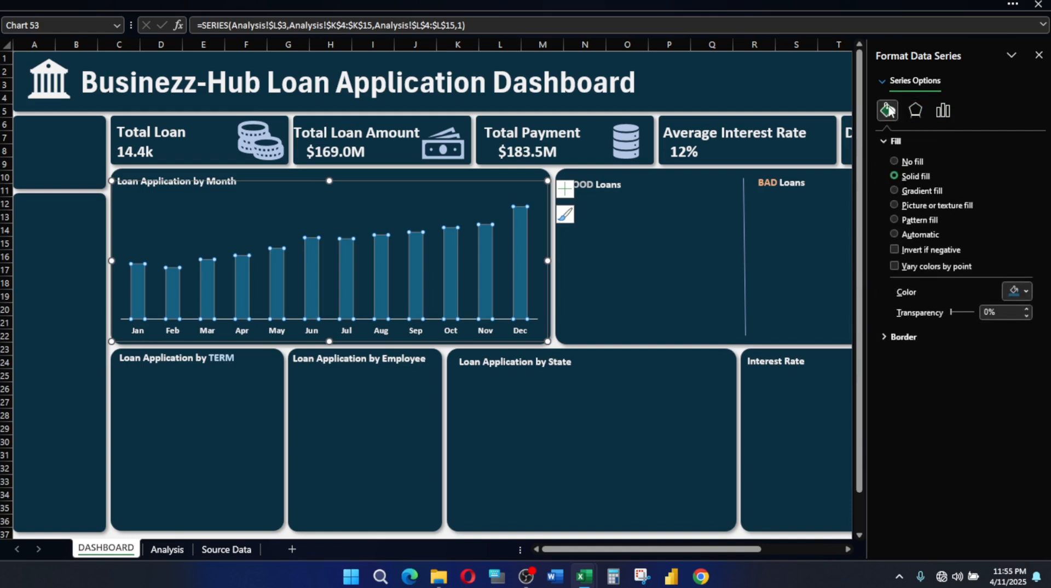
left_click(896, 338)
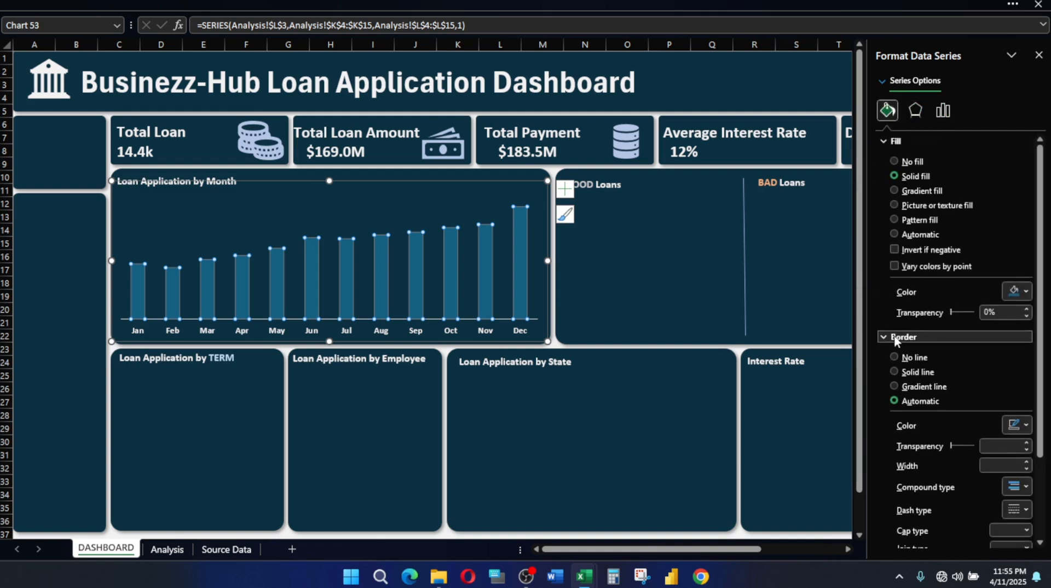
Switch to the reference workbook Bank Loan Applications Data and look up the border colour code of its monthly loan columns for reuse
mouse_move(585, 579)
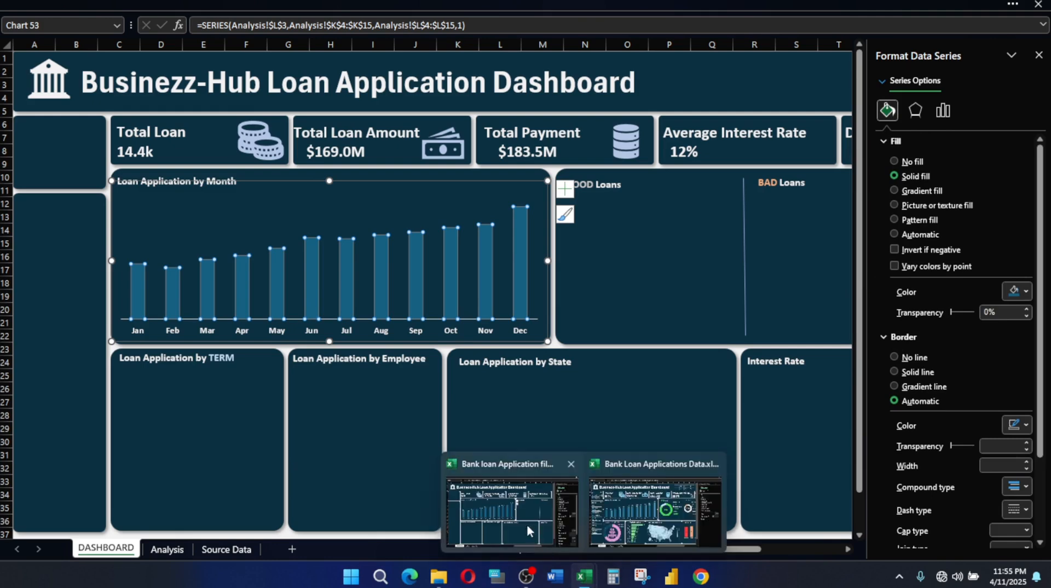
left_click(655, 512)
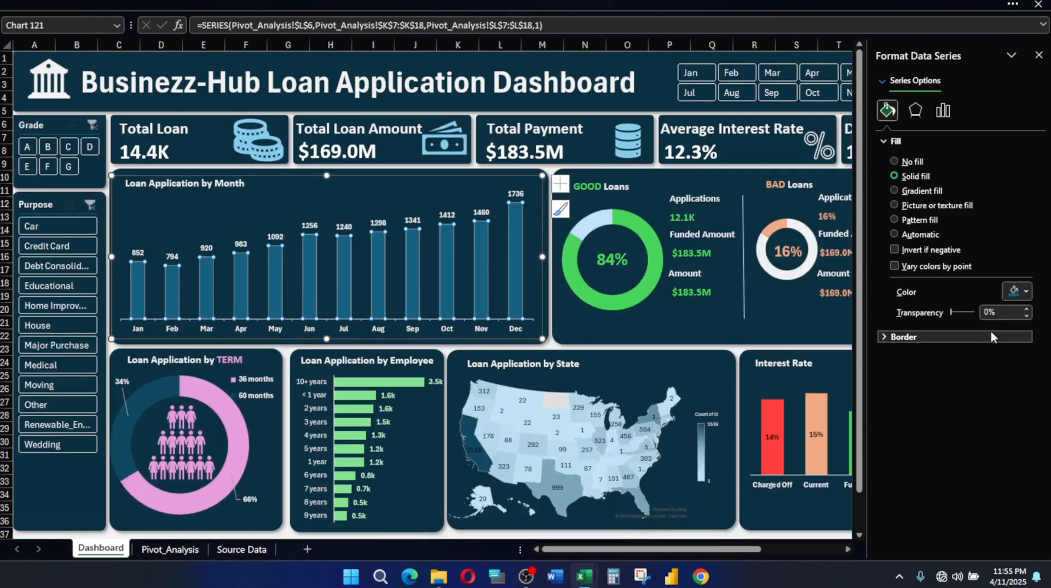
left_click(993, 337)
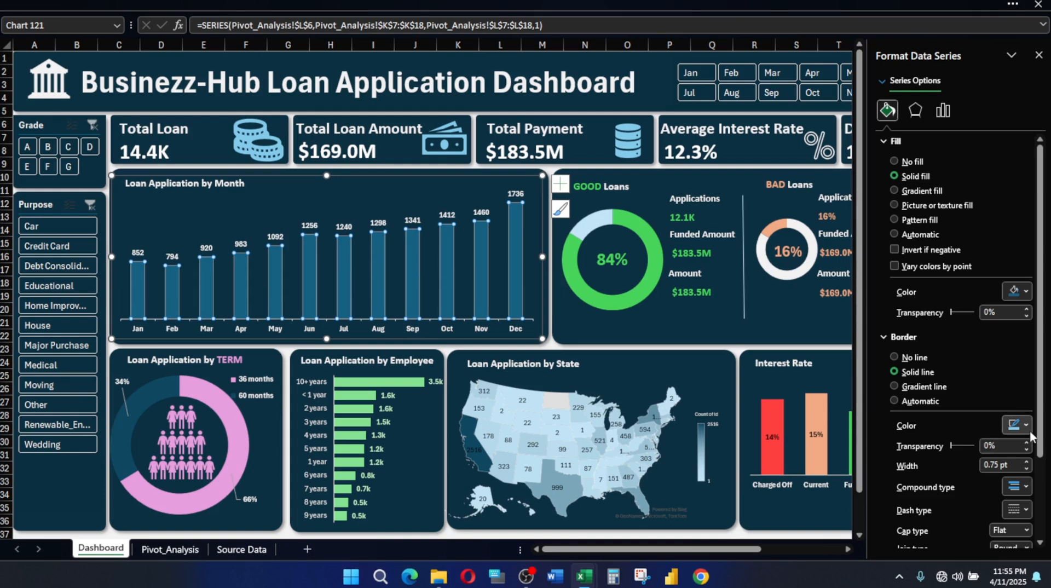
left_click(1027, 426)
left_click(926, 406)
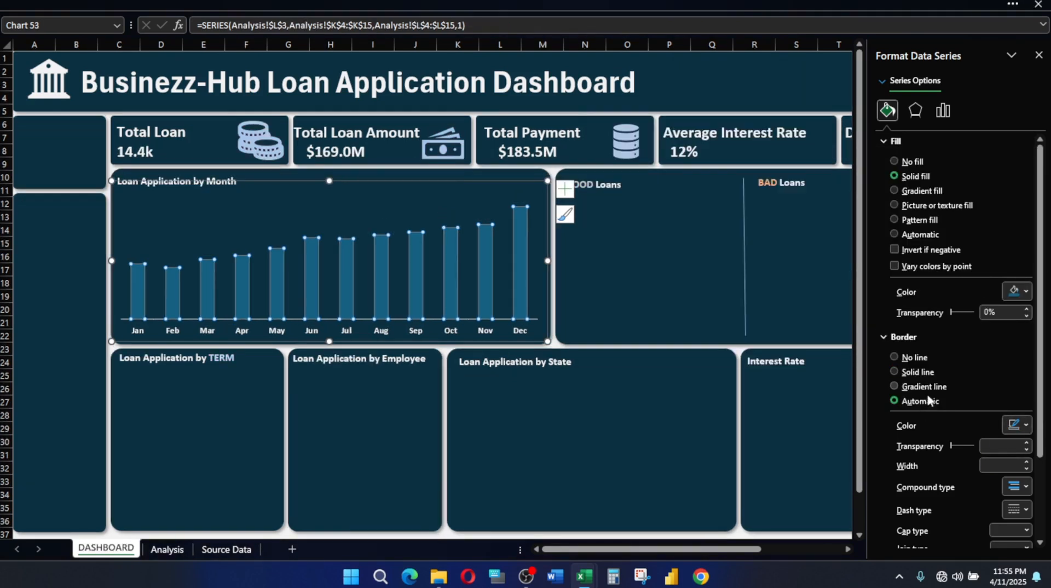
Outline the dashboard's monthly loan columns with the light blue border colour copied from the reference chart, and deselect the chart
left_click(1025, 426)
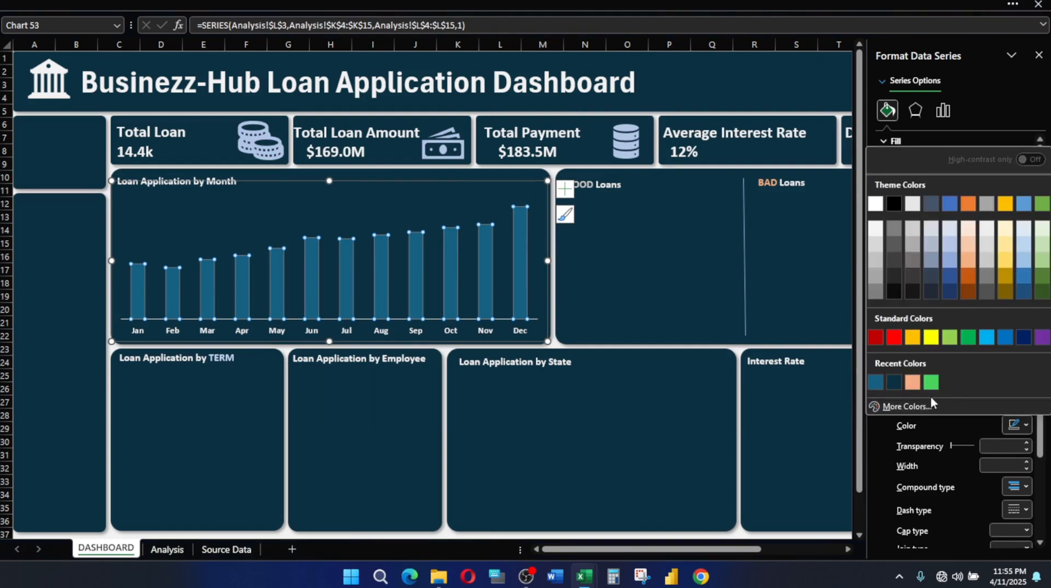
left_click(907, 406)
left_click(665, 136)
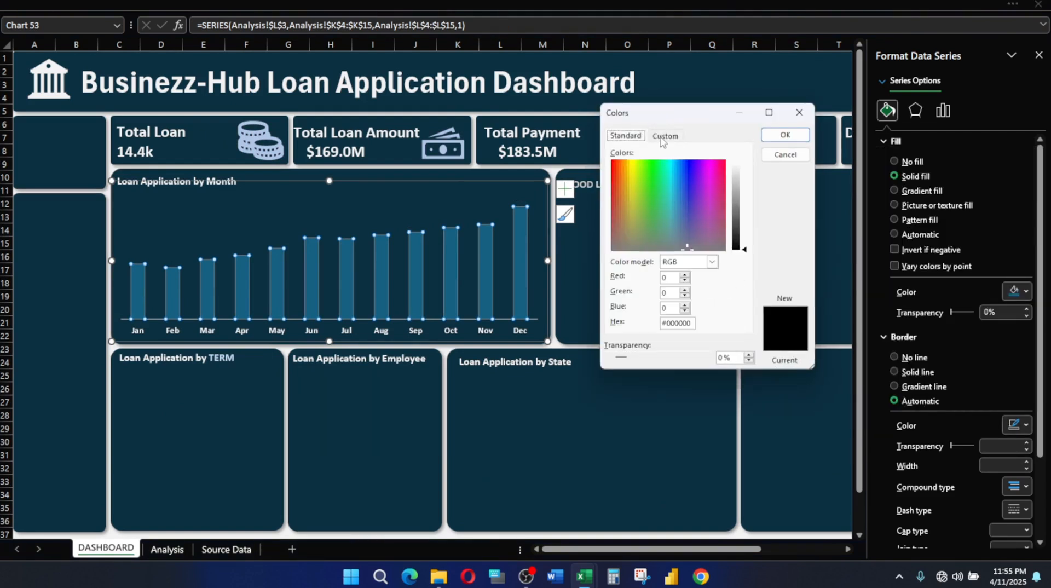
double_click(682, 323)
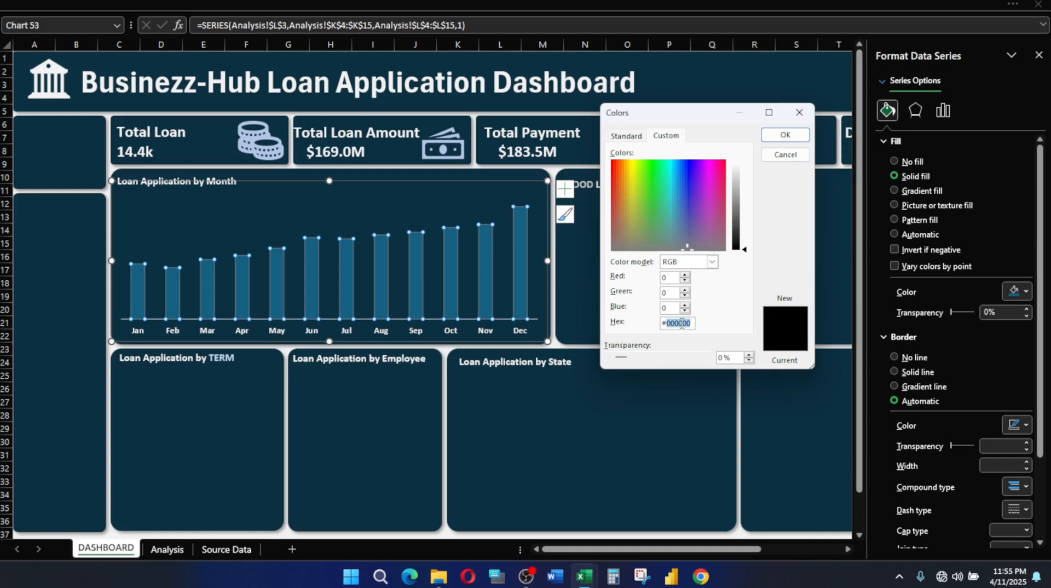
key("ctrl+v")
left_click(786, 135)
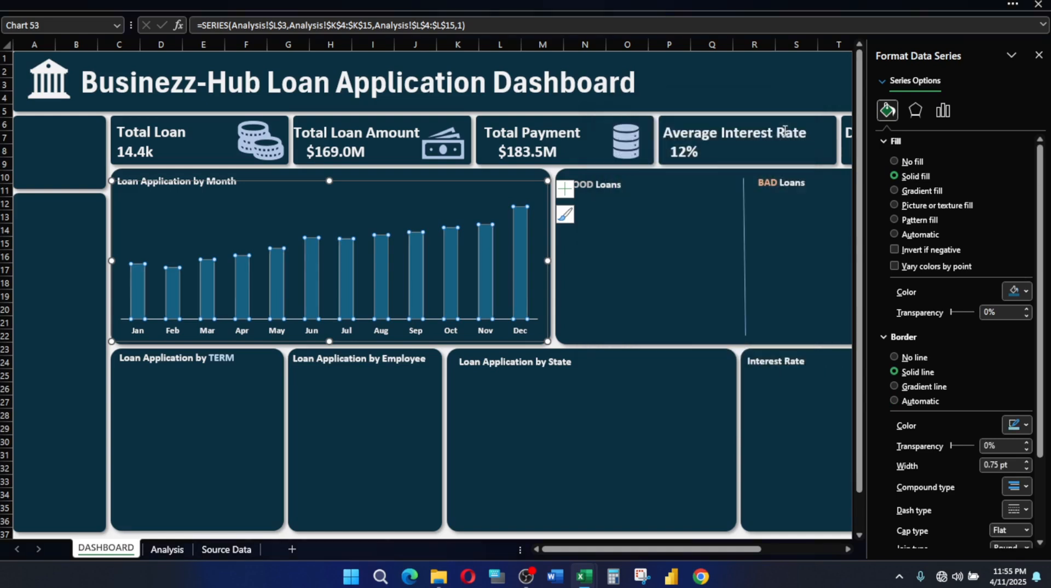
left_click(619, 228)
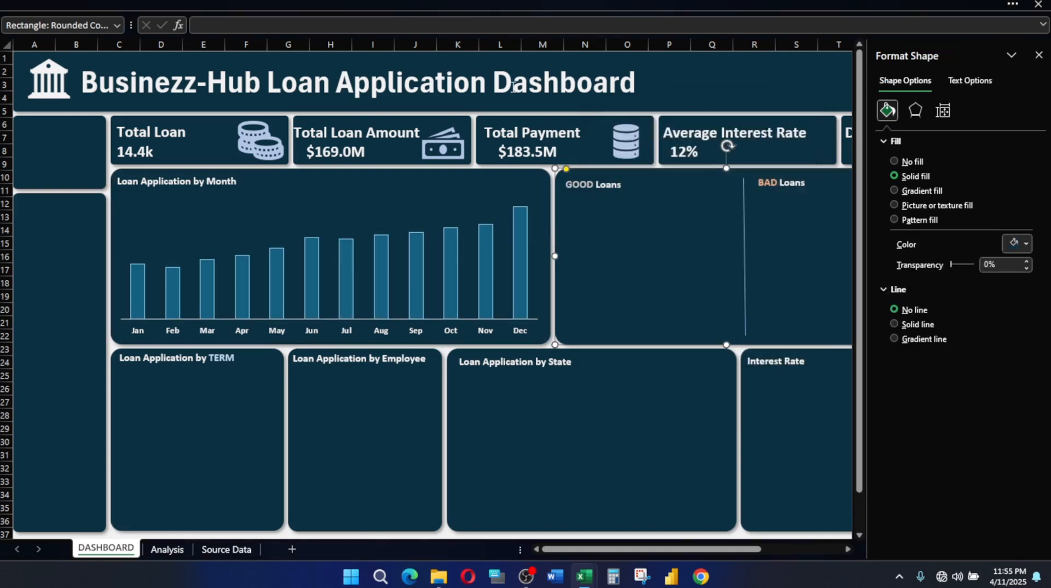
Add data labels above the monthly loan chart's columns and format their text as bold and white
left_click(520, 210)
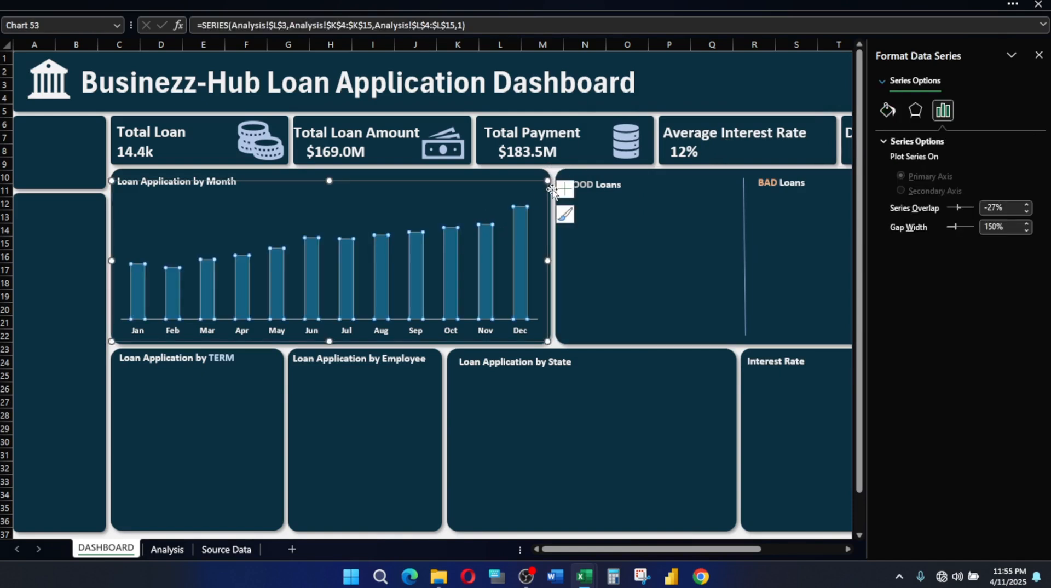
left_click(567, 189)
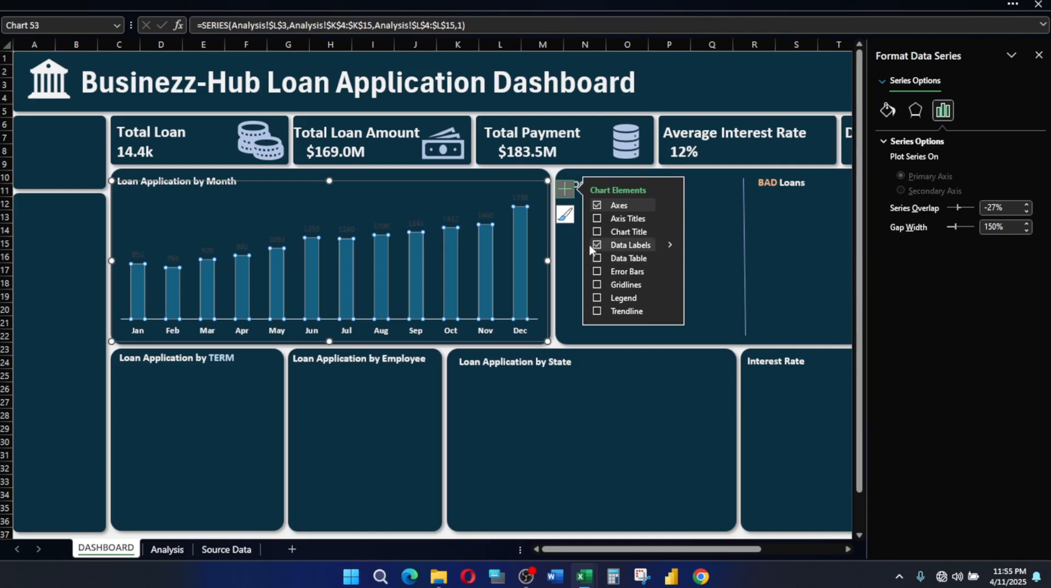
left_click(524, 201)
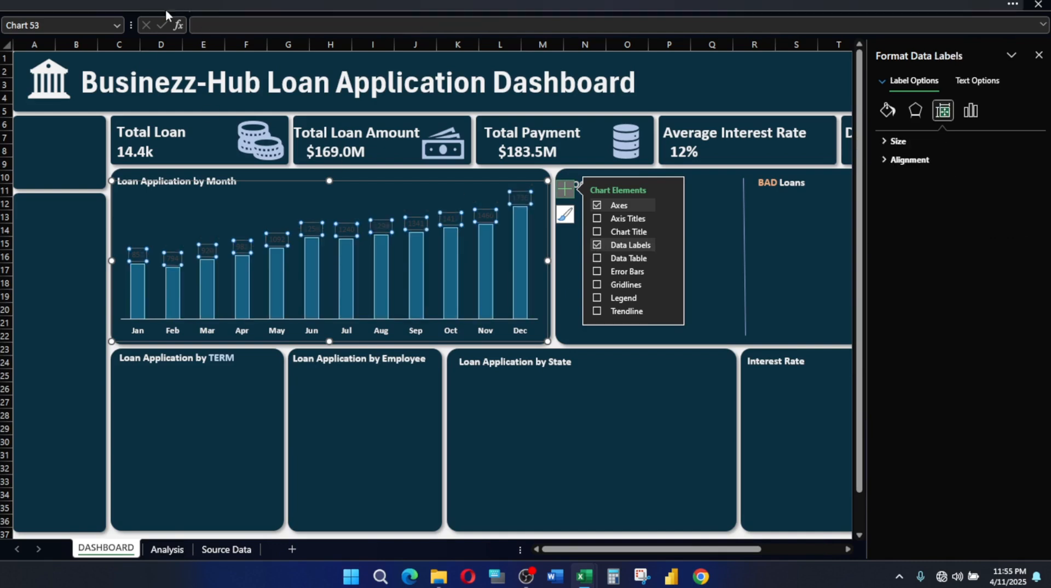
left_click(287, 4)
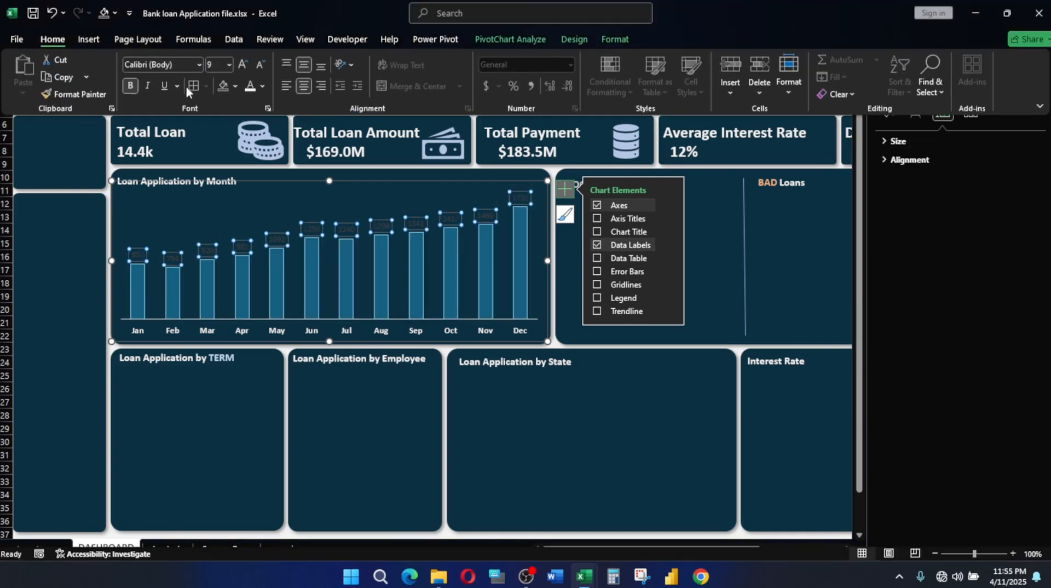
left_click(253, 87)
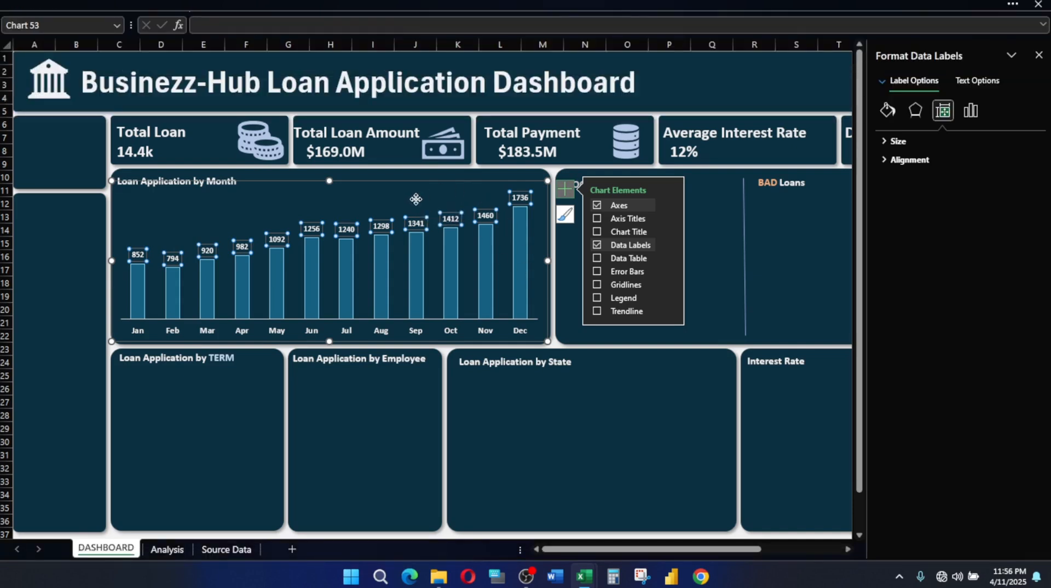
left_click(433, 200)
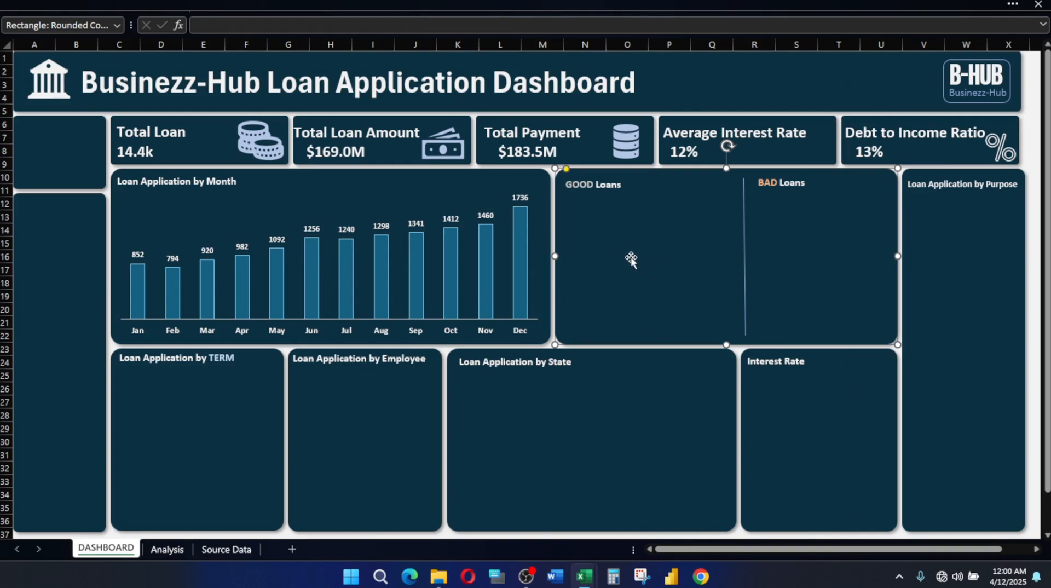
On the Analysis sheet, insert a doughnut chart from the good and bad loan percentages in E20:E21 and move it below the loan summary table
left_click(167, 550)
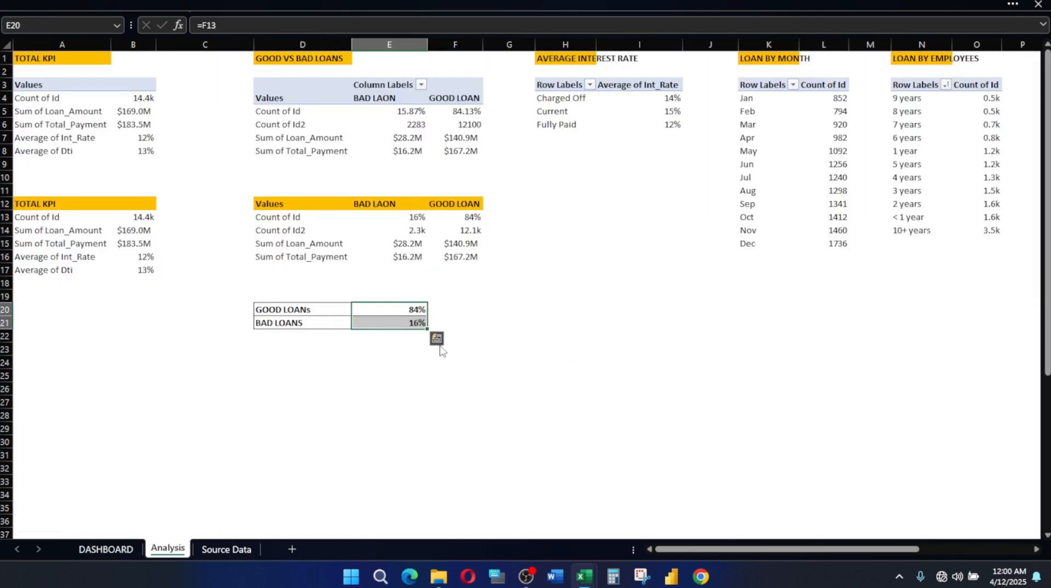
left_click(437, 338)
left_click_drag(395, 308, 400, 322)
left_click(367, 5)
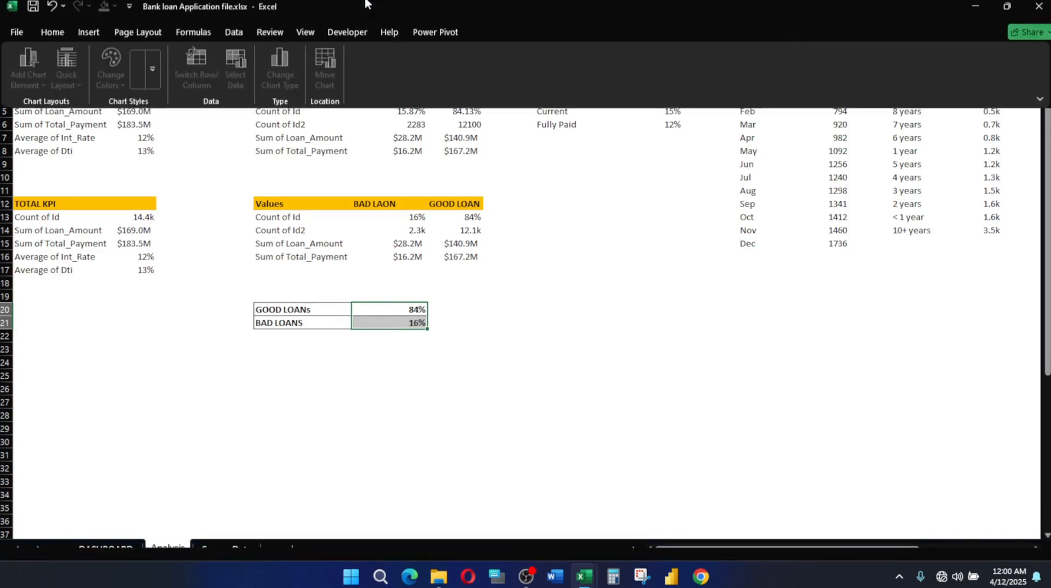
left_click(96, 39)
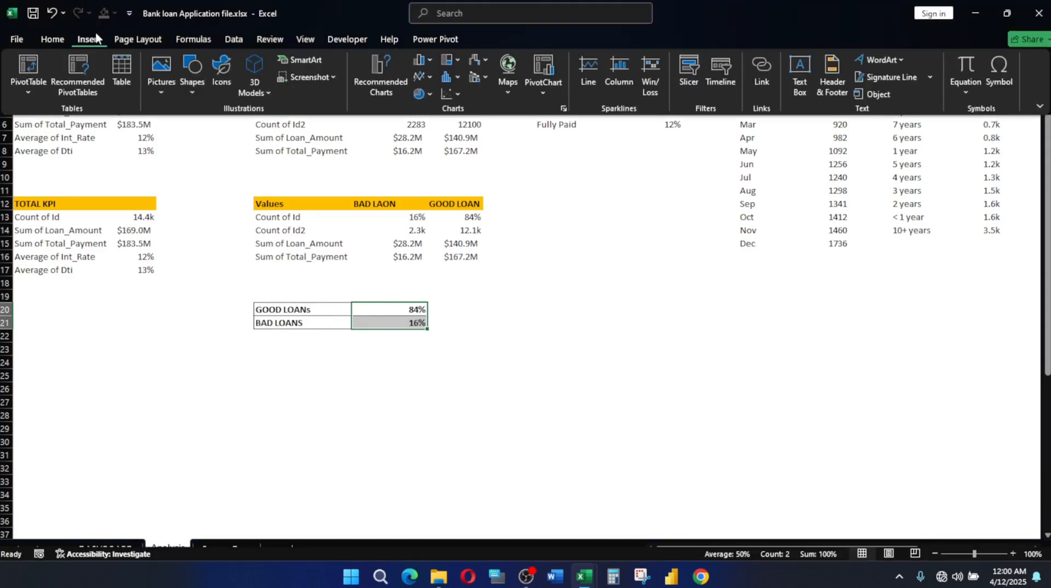
left_click(423, 94)
left_click(430, 266)
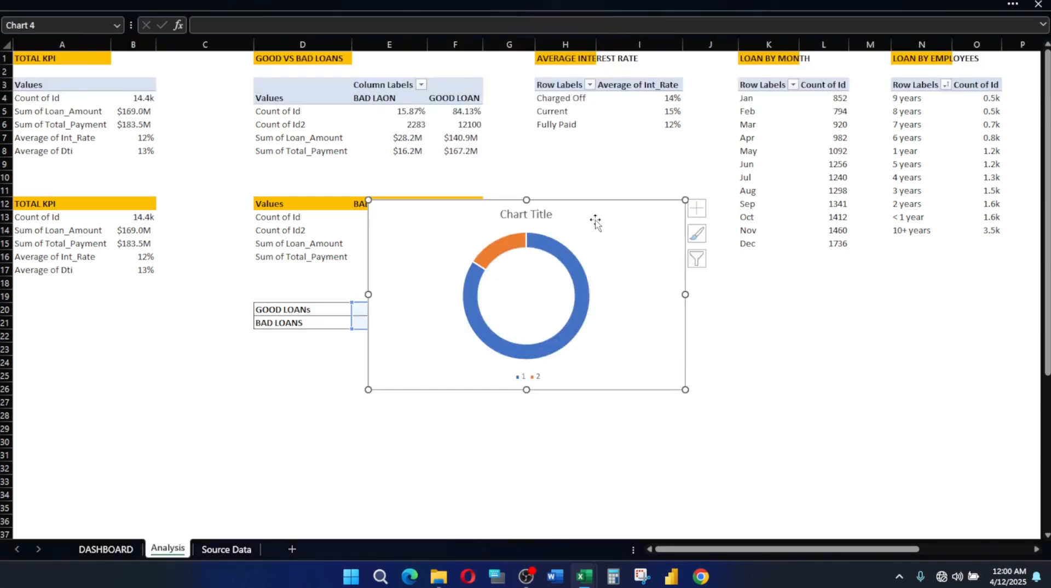
left_click_drag(617, 225, 678, 290)
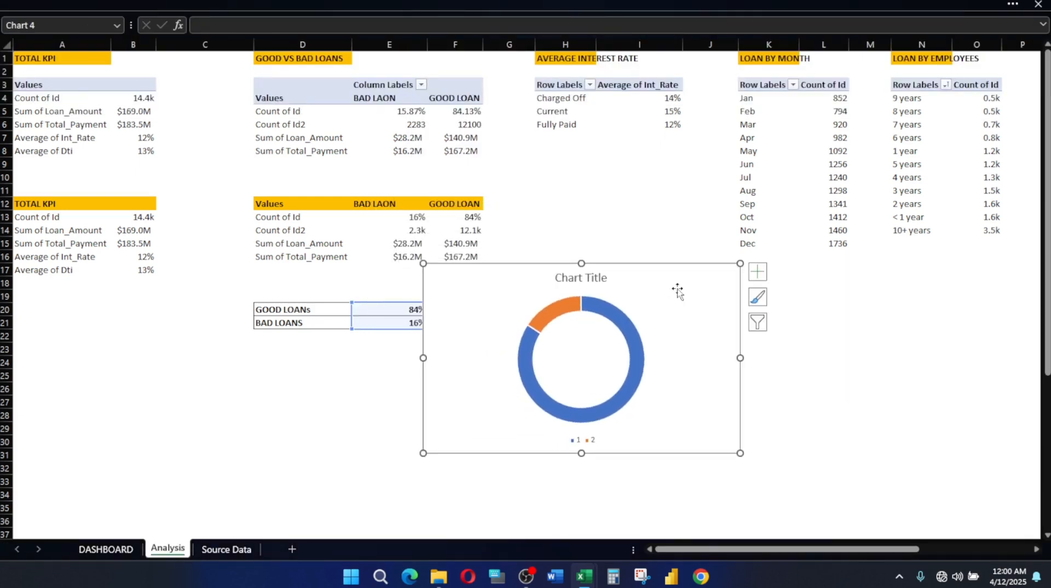
Move the good and bad loan doughnut chart from the Analysis sheet onto the DASHBOARD sheet
key("Delete")
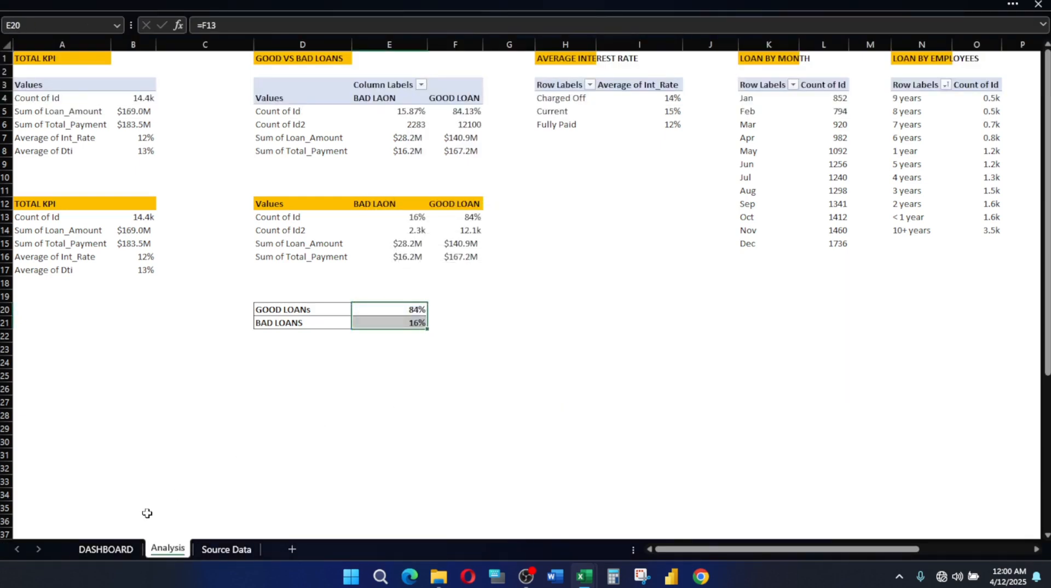
left_click(106, 549)
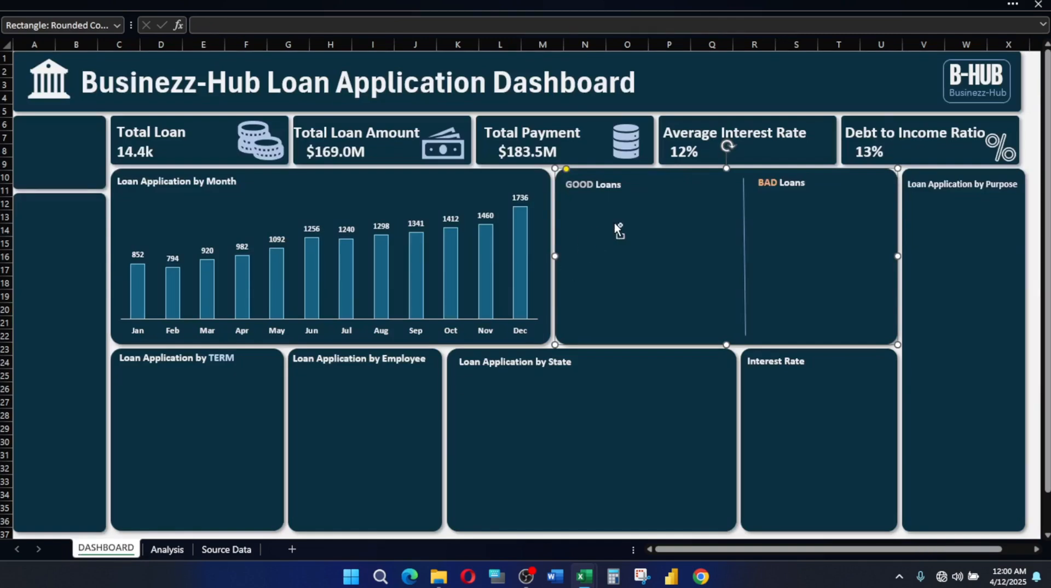
key("ctrl+v")
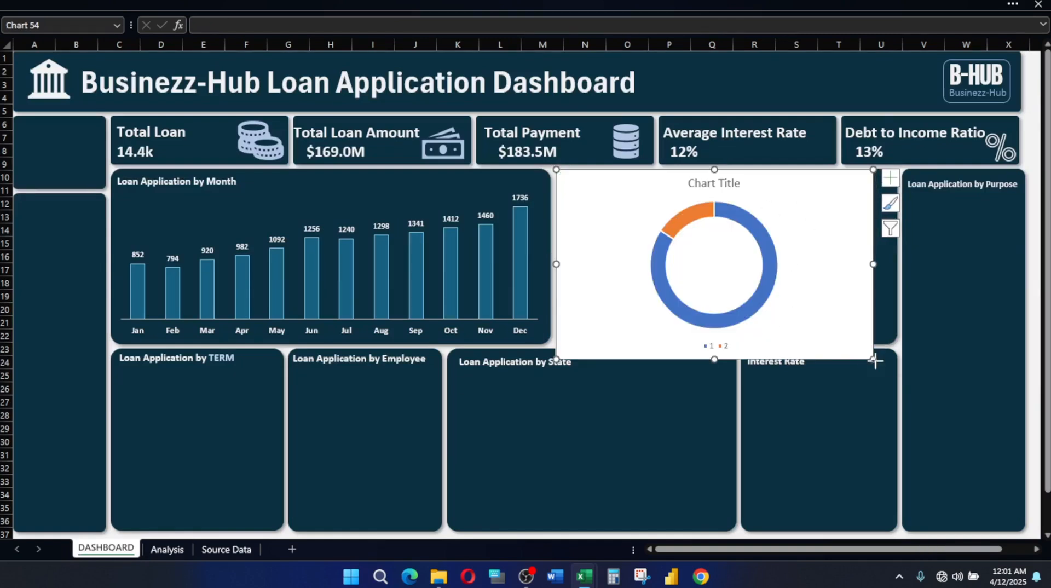
Shrink the doughnut chart to about 2.41 by 2.49 inches and place it in the panel below the GOOD Loans heading
left_click_drag(874, 359, 712, 330)
left_click(651, 296)
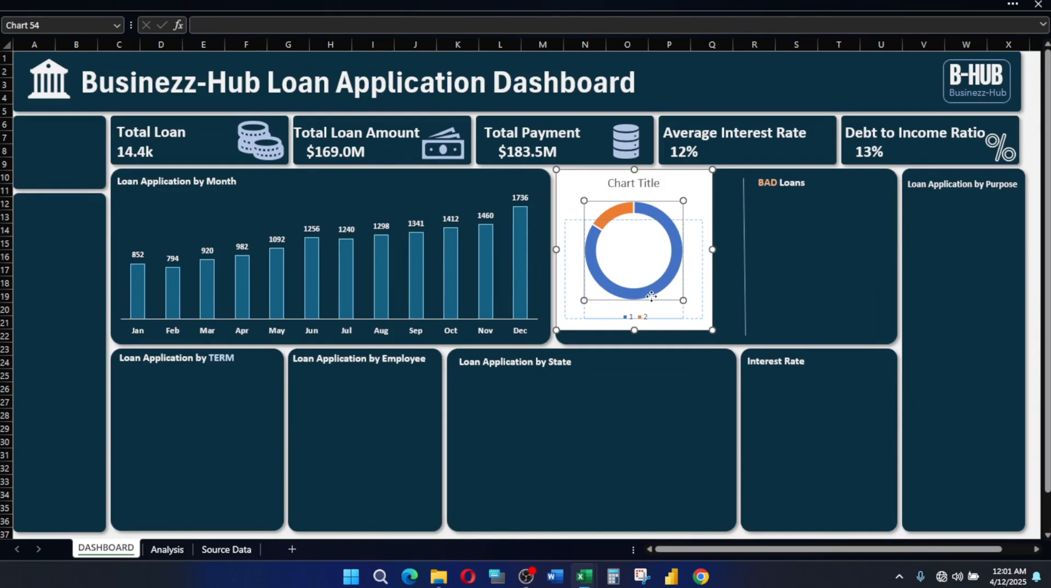
left_click_drag(652, 278, 652, 297)
key("ctrl+z")
mouse_move(698, 190)
left_mouse_down()
mouse_move(697, 205)
mouse_move(709, 209)
mouse_move(699, 207)
left_mouse_up()
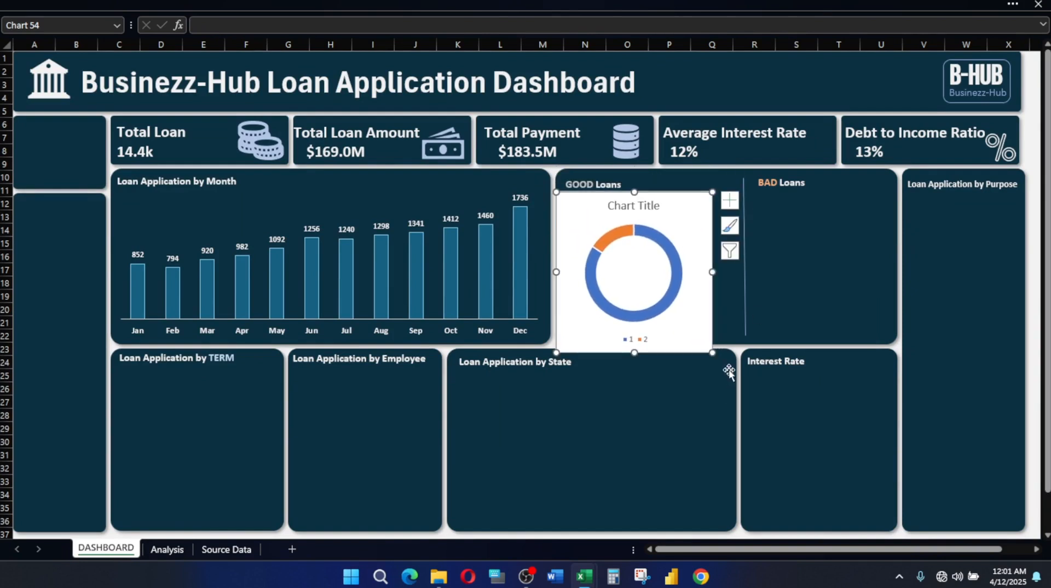
mouse_move(713, 353)
left_mouse_down()
mouse_move(713, 333)
mouse_move(713, 344)
left_mouse_up()
Remove the fill and outline from the doughnut chart's background so the dashboard panel shows through
left_click(596, 3)
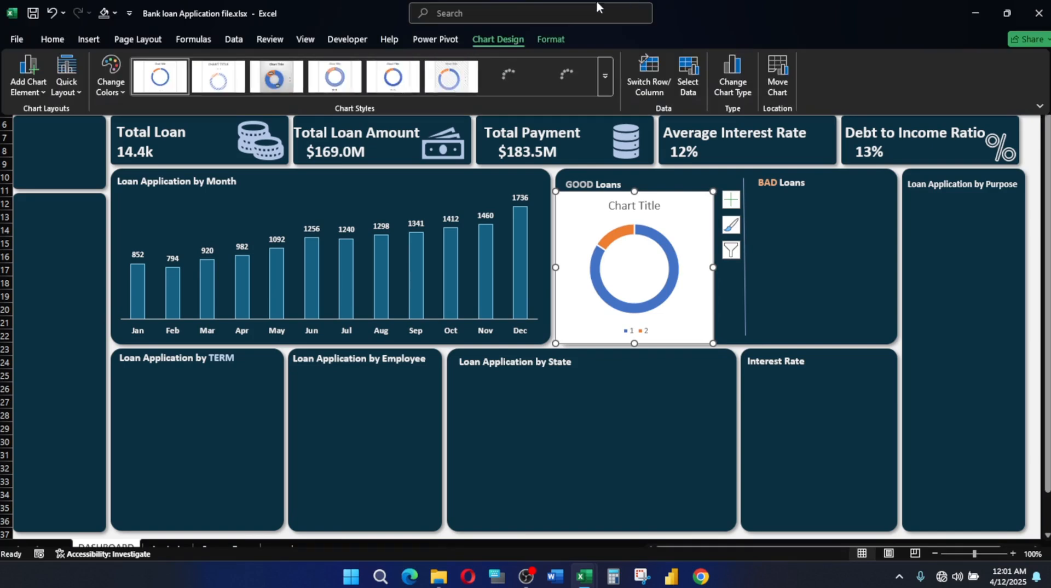
left_click(550, 38)
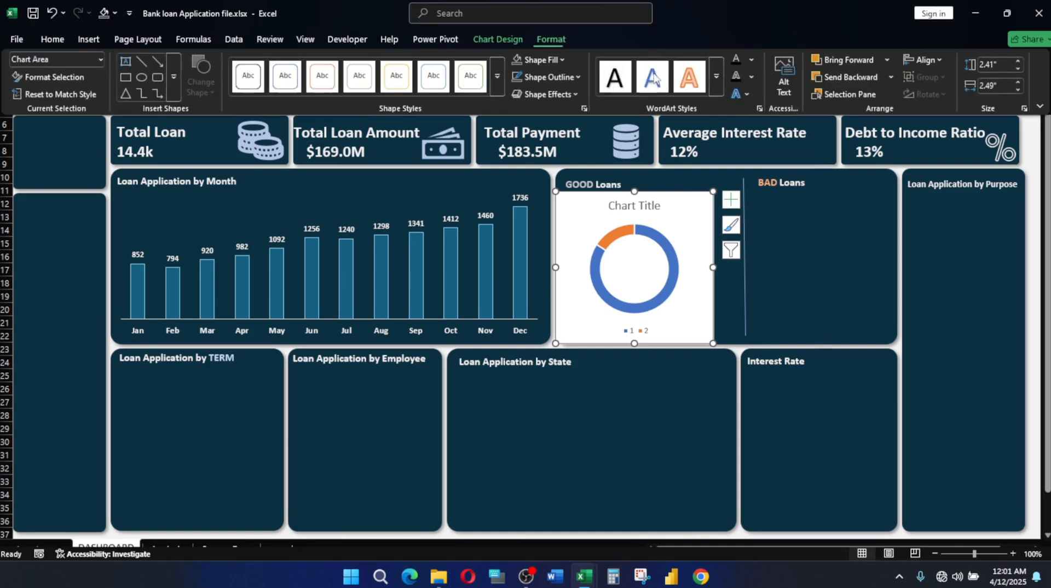
left_click(539, 63)
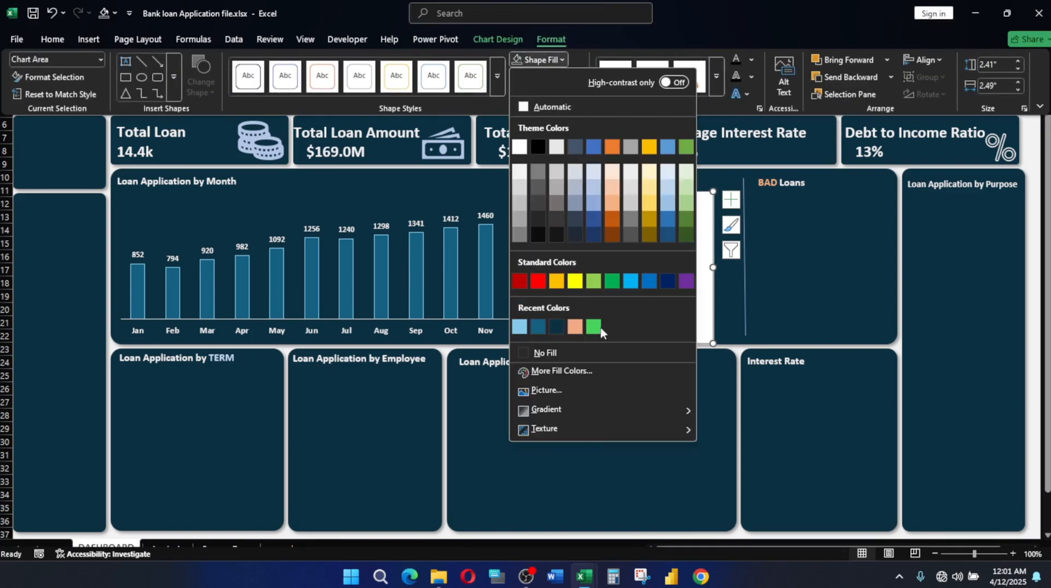
left_click(544, 353)
left_click(534, 77)
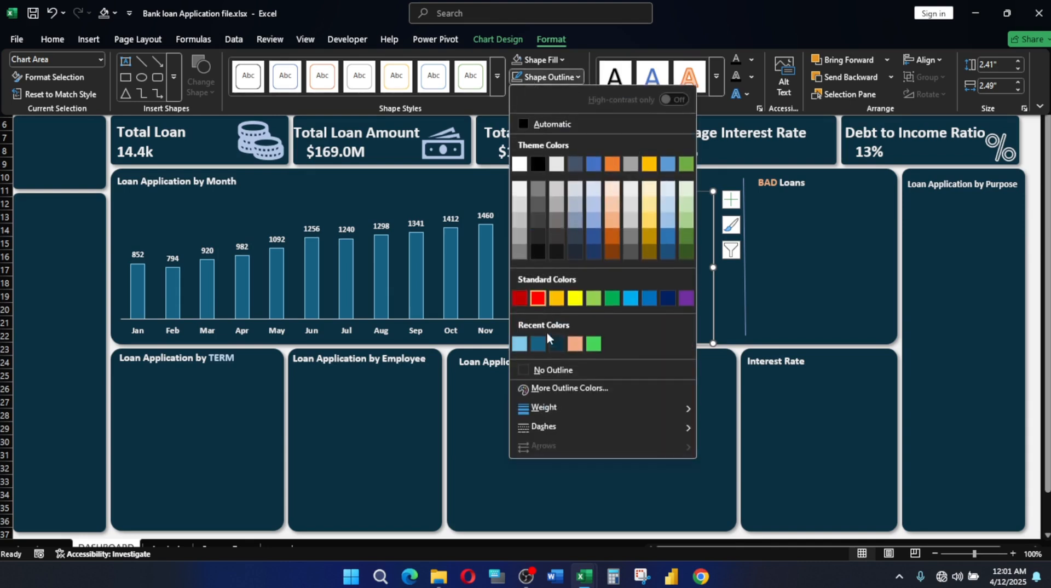
left_click(546, 369)
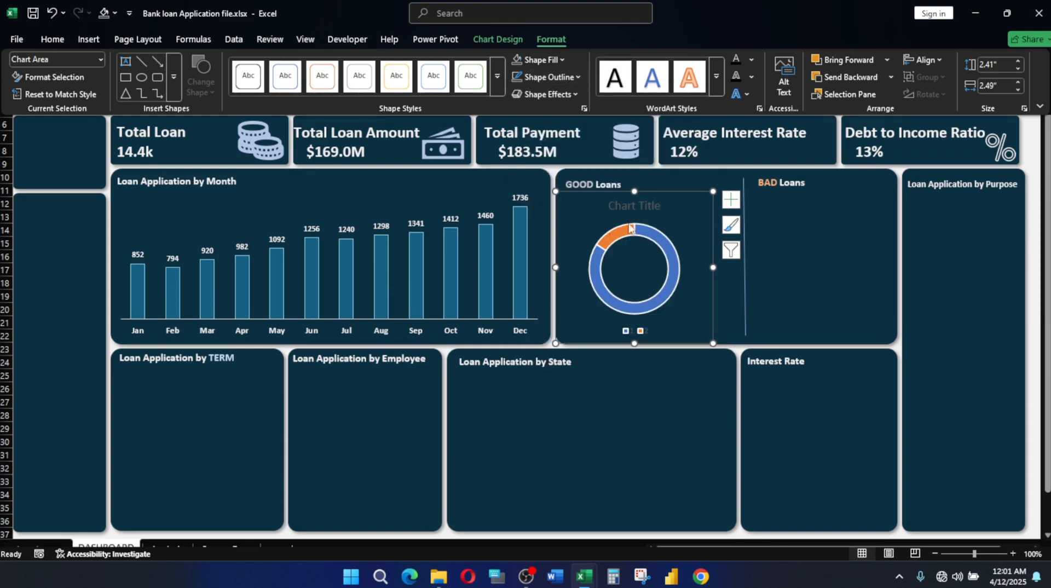
Remove the outline around the doughnut ring's slices
key("ctrl+shift+F1")
left_click(646, 229)
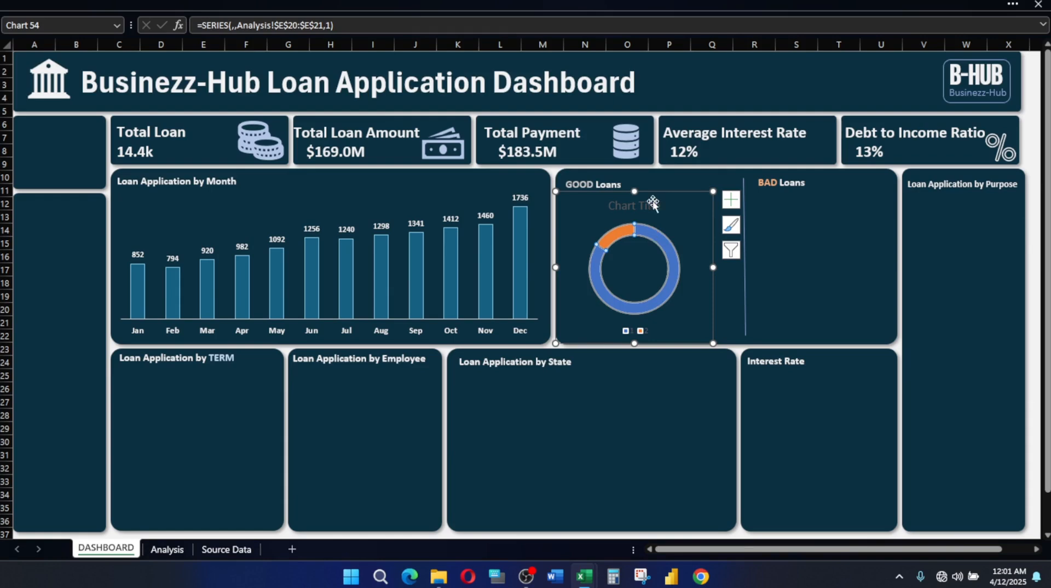
left_click(629, 3)
left_click(545, 77)
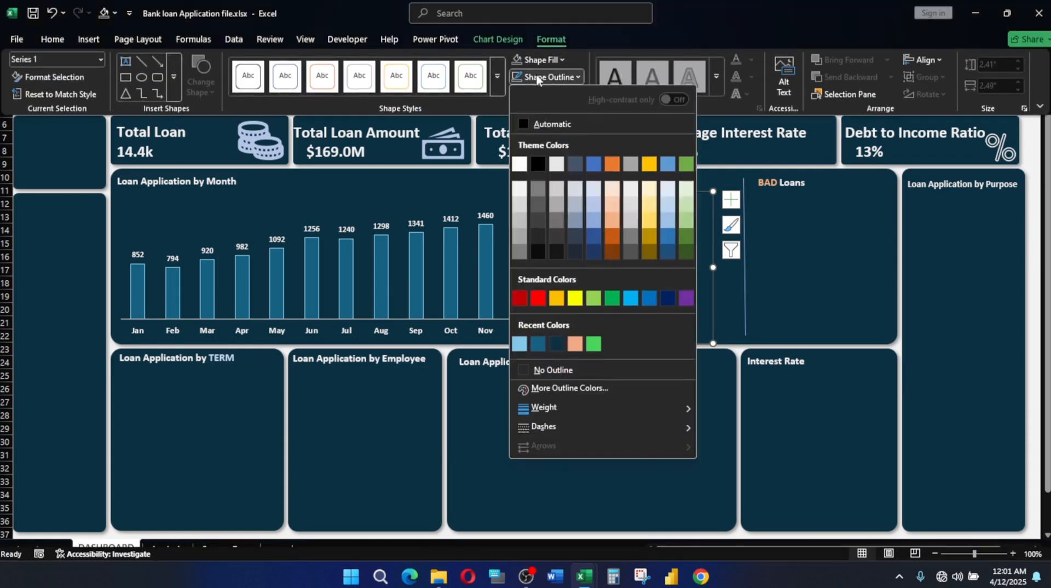
left_click(548, 369)
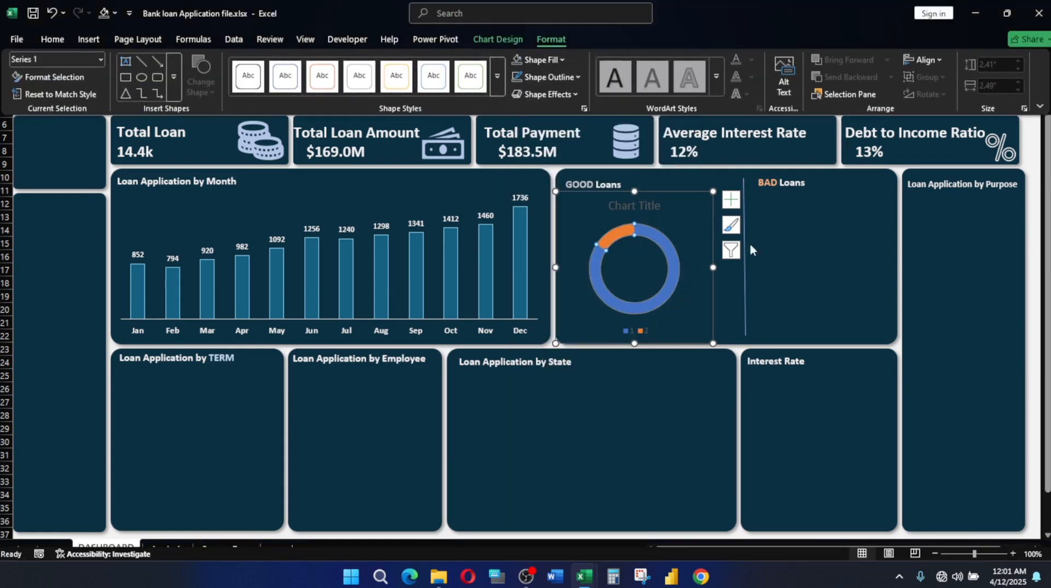
Remove the doughnut chart's title and legend, and shift the chart slightly left within the GOOD Loans panel
left_click(659, 244)
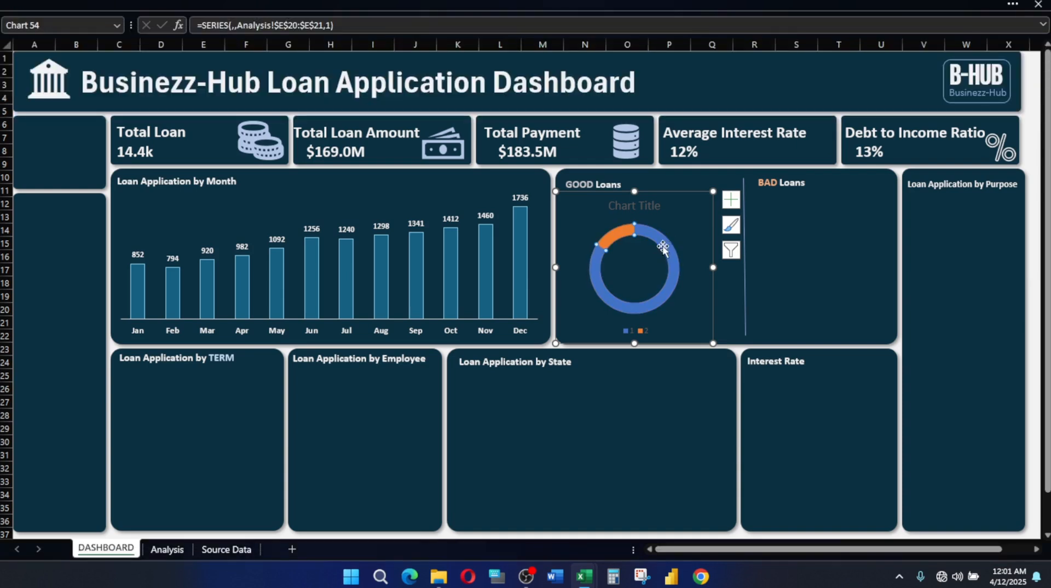
left_click(731, 203)
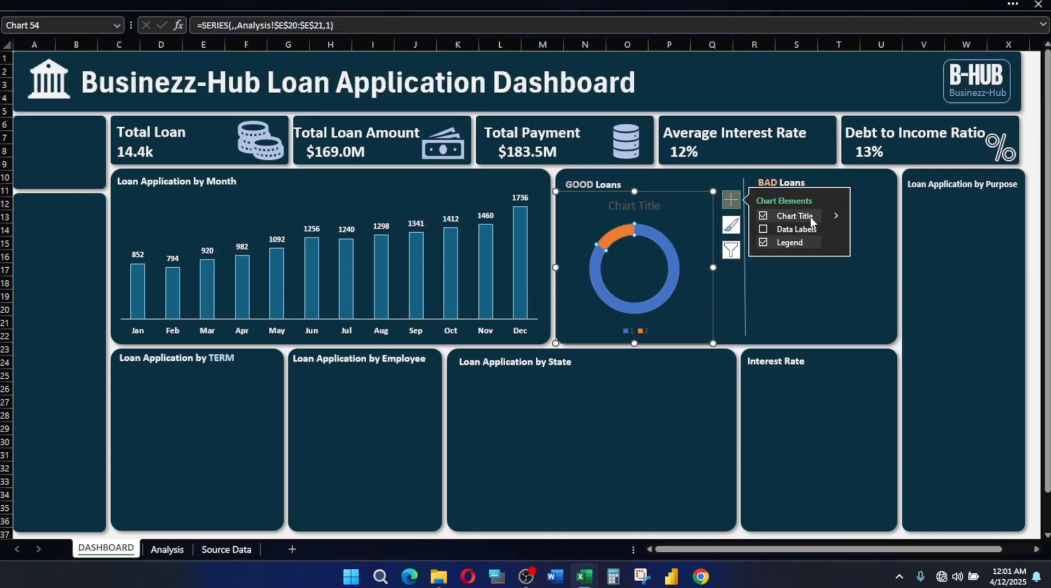
left_click(794, 216)
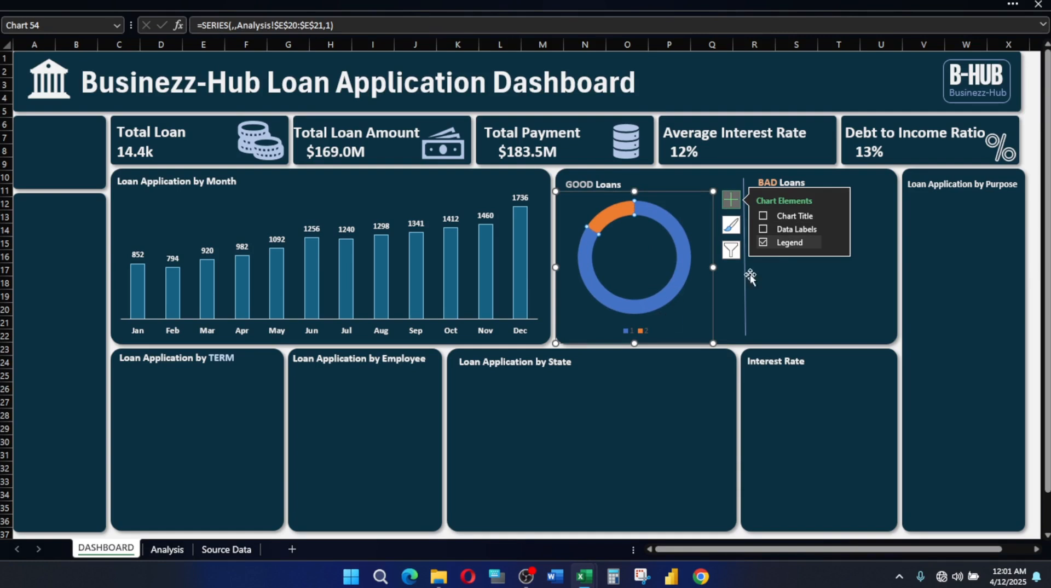
left_click(781, 245)
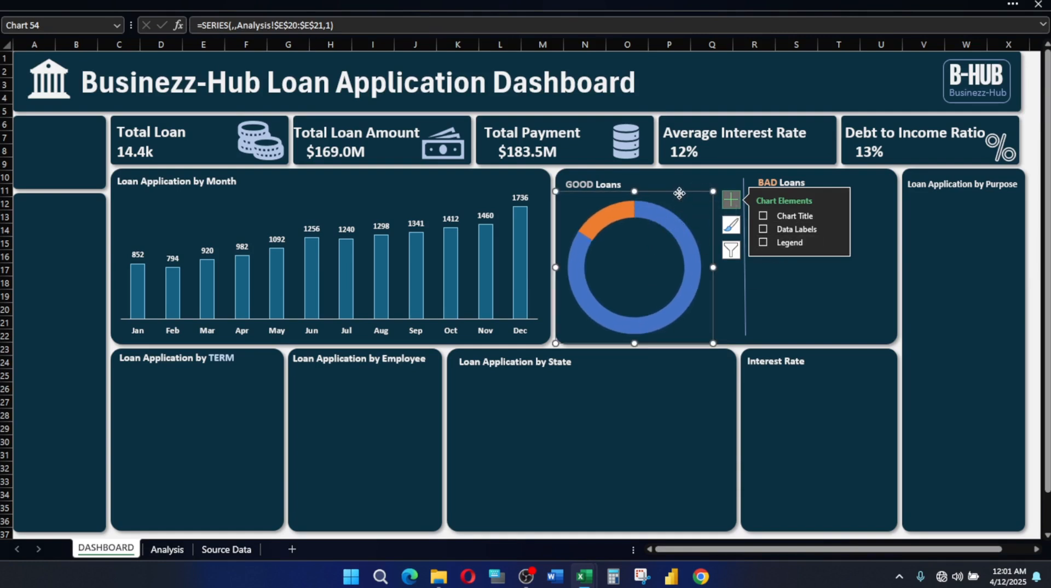
left_click_drag(680, 193, 674, 192)
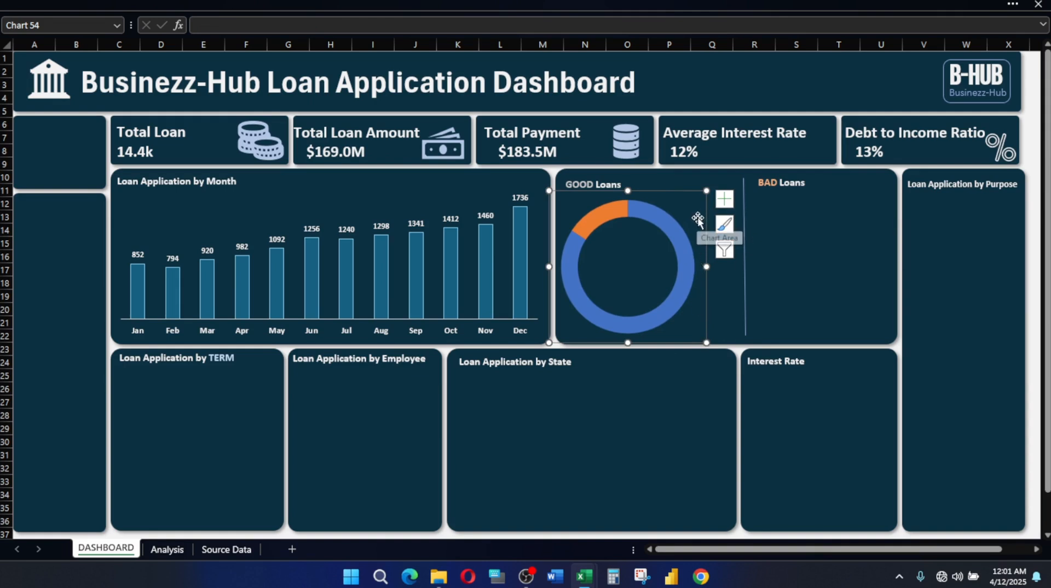
Set the doughnut hole size of the good loans chart to 70%
left_click(667, 227)
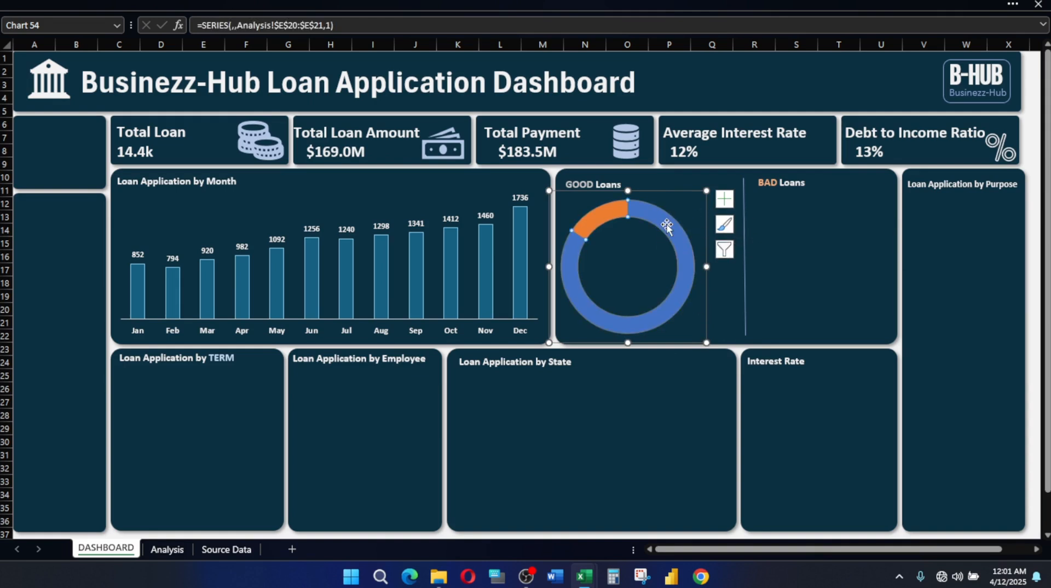
right_click(673, 224)
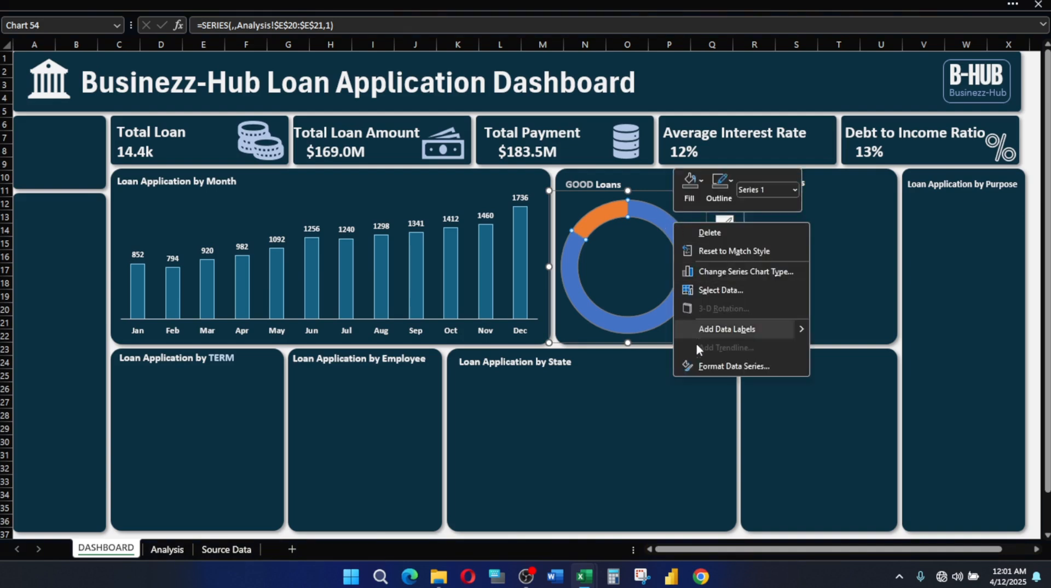
left_click(714, 366)
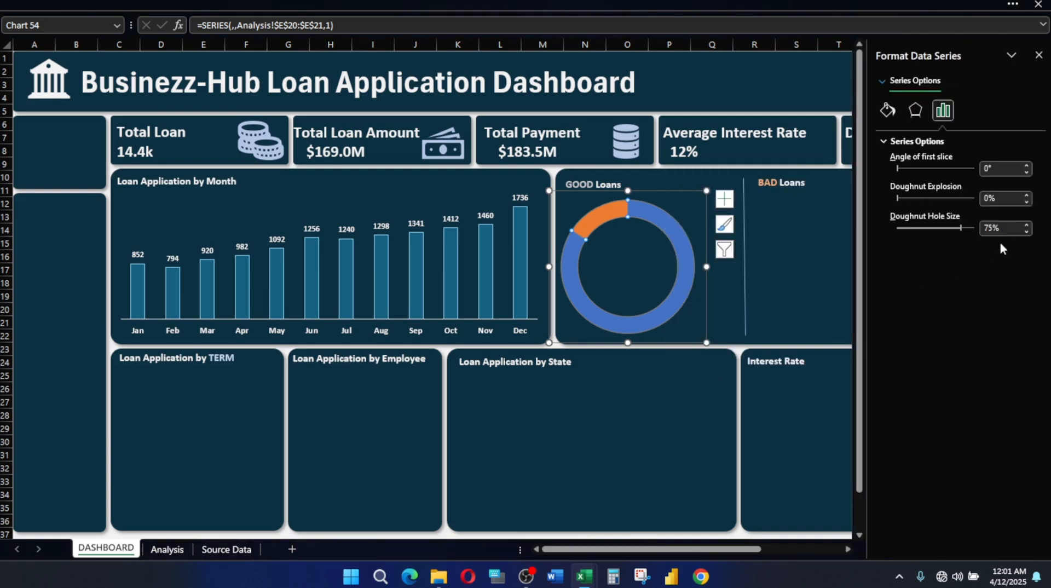
left_click(996, 228)
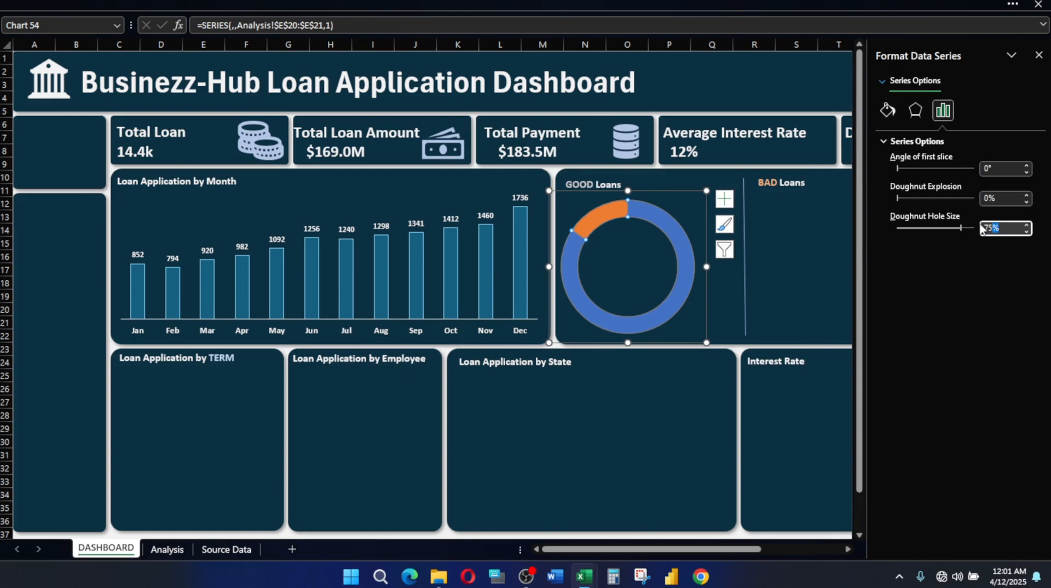
left_click_drag(1009, 228, 966, 234)
type("70")
key("Return")
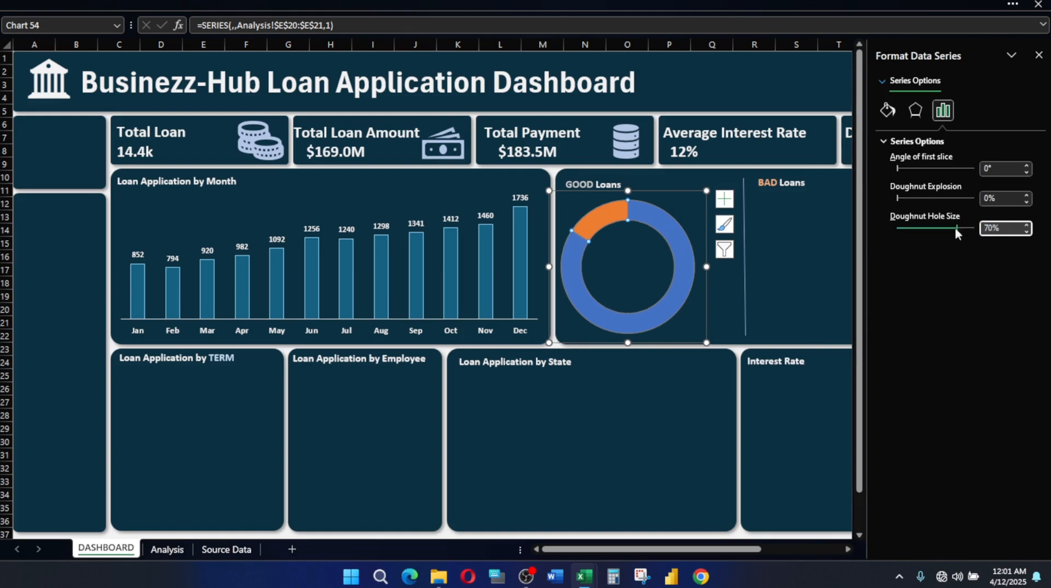
Try a doughnut hole size of 60% and restore it to 70%
left_click(986, 225)
key("BackSpace")
type("6")
key("Return")
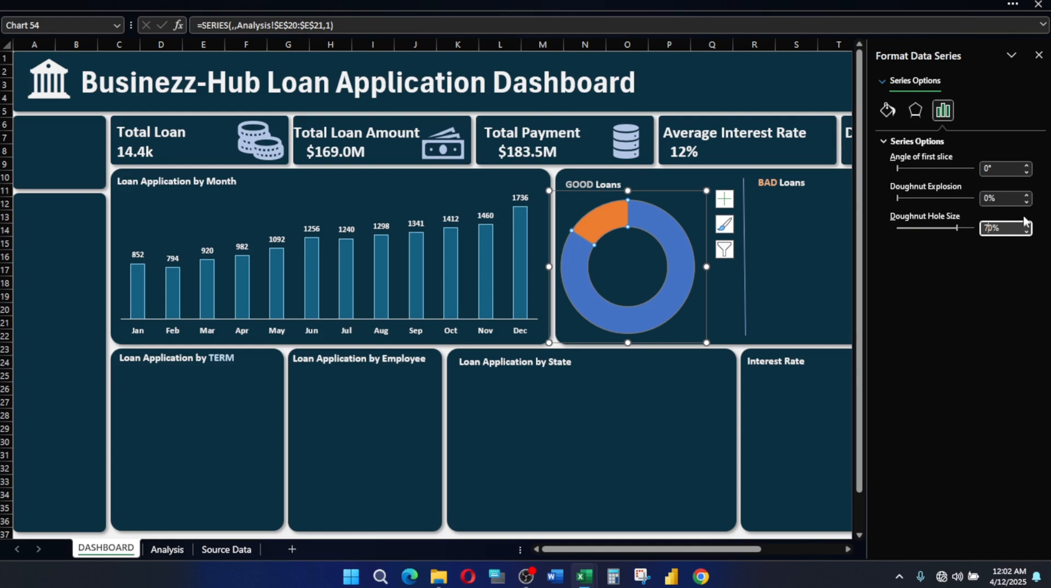
key("Return")
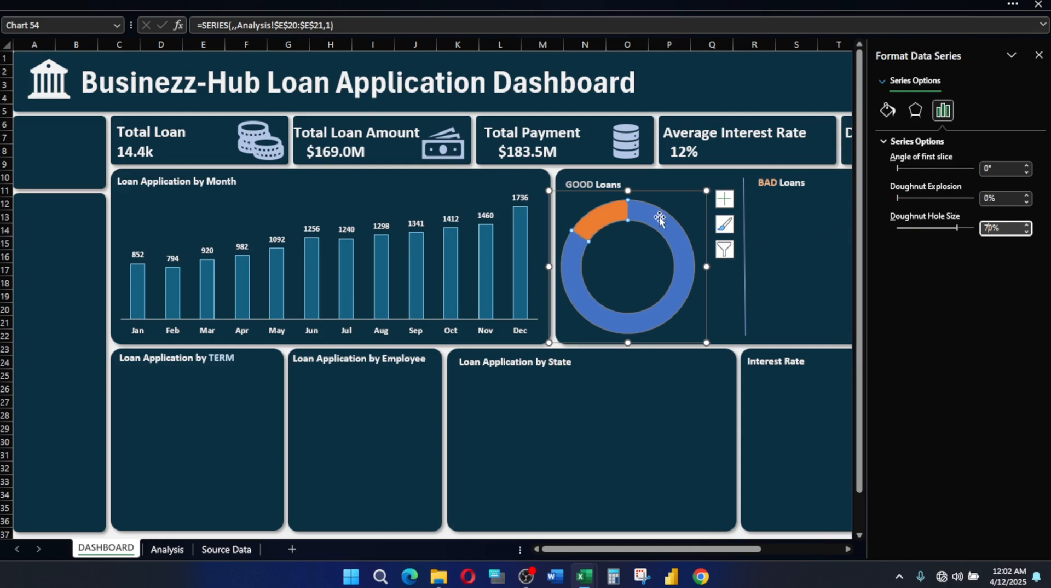
Select the doughnut's large slice, then switch to the reference workbook and copy the colour code of its green GOOD Loans slice
left_click(677, 291)
mouse_move(584, 576)
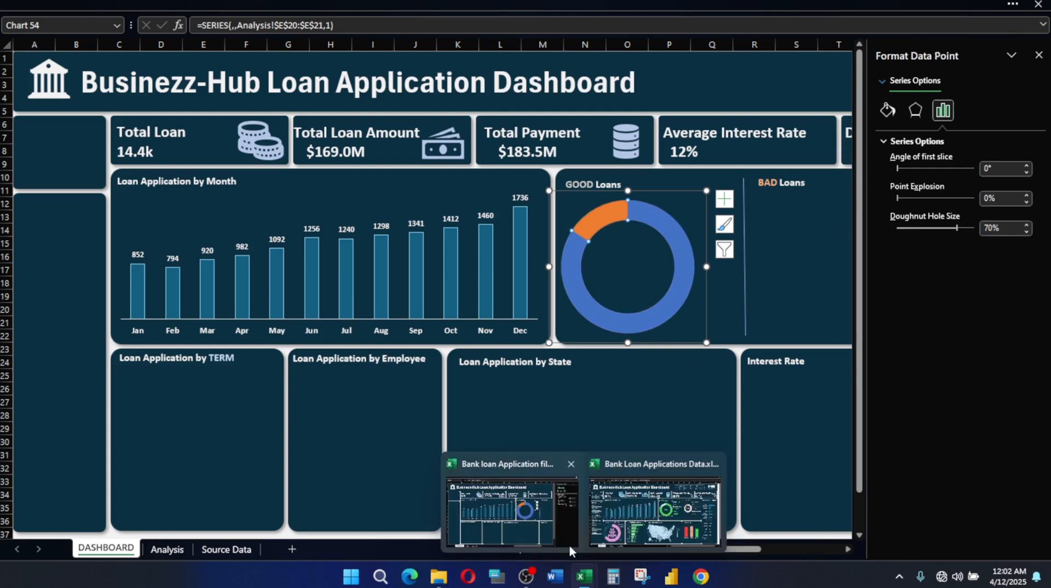
left_click(640, 523)
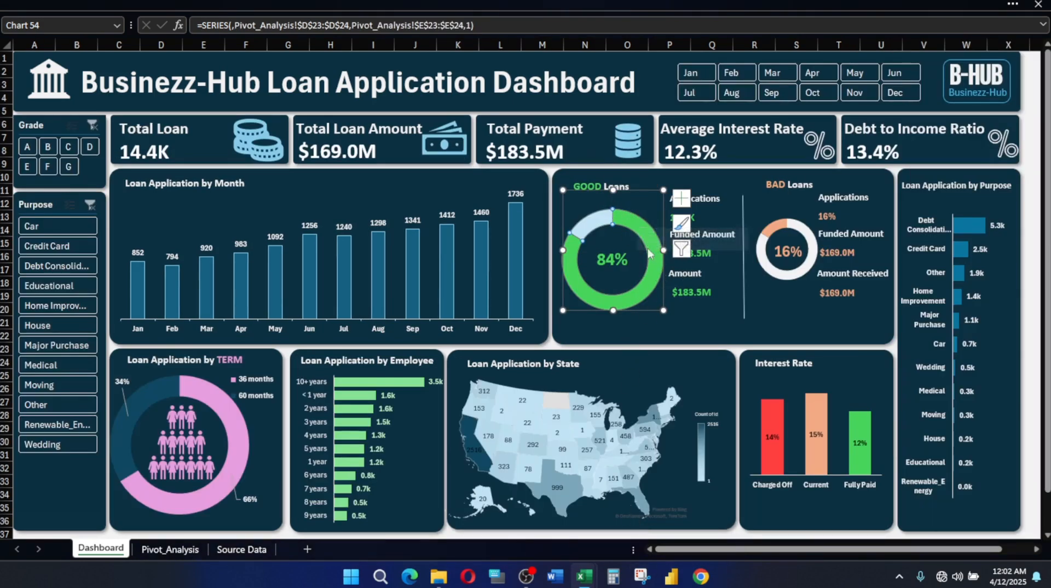
right_click(638, 232)
left_click(675, 367)
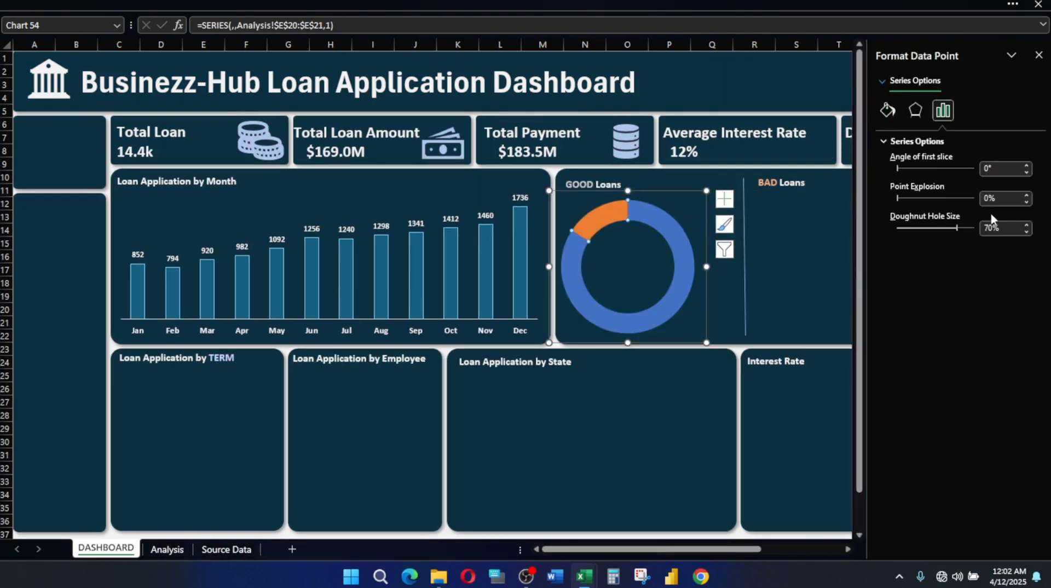
Fill the large slice of the dashboard's doughnut with the custom green #47D45A copied from the reference chart
left_click(896, 113)
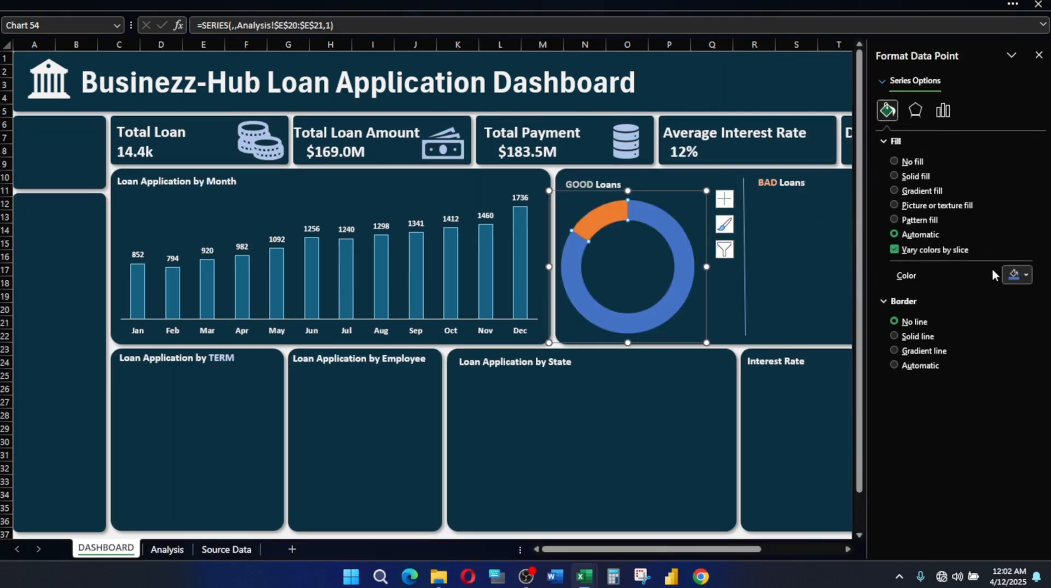
left_click(1012, 278)
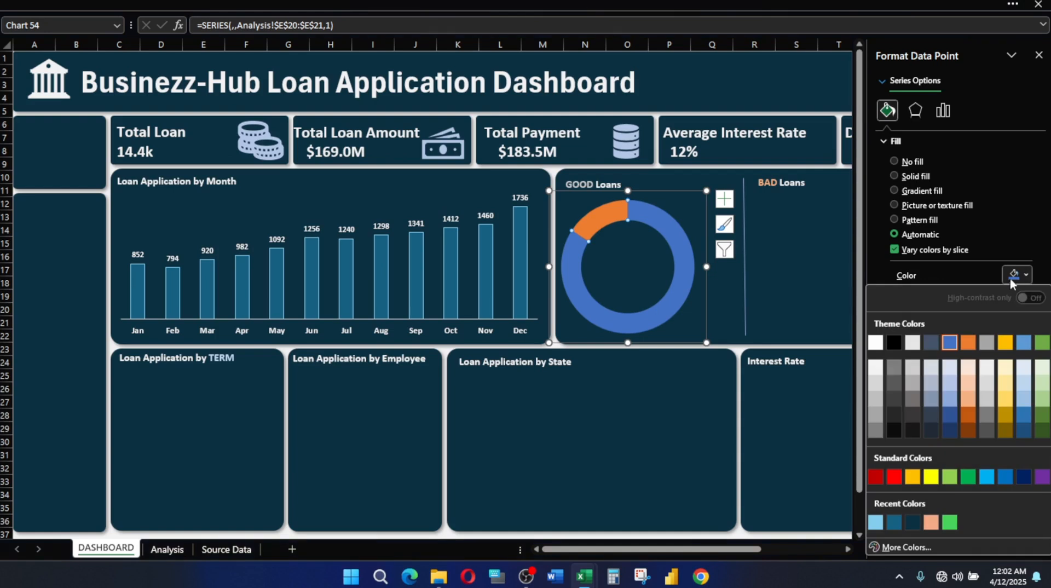
left_click(920, 548)
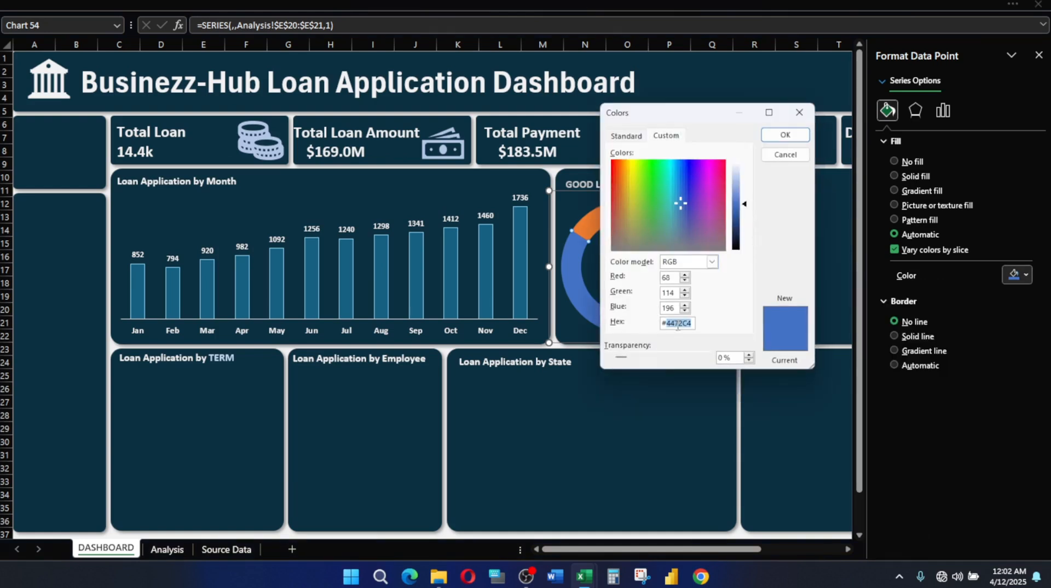
key("ctrl+v")
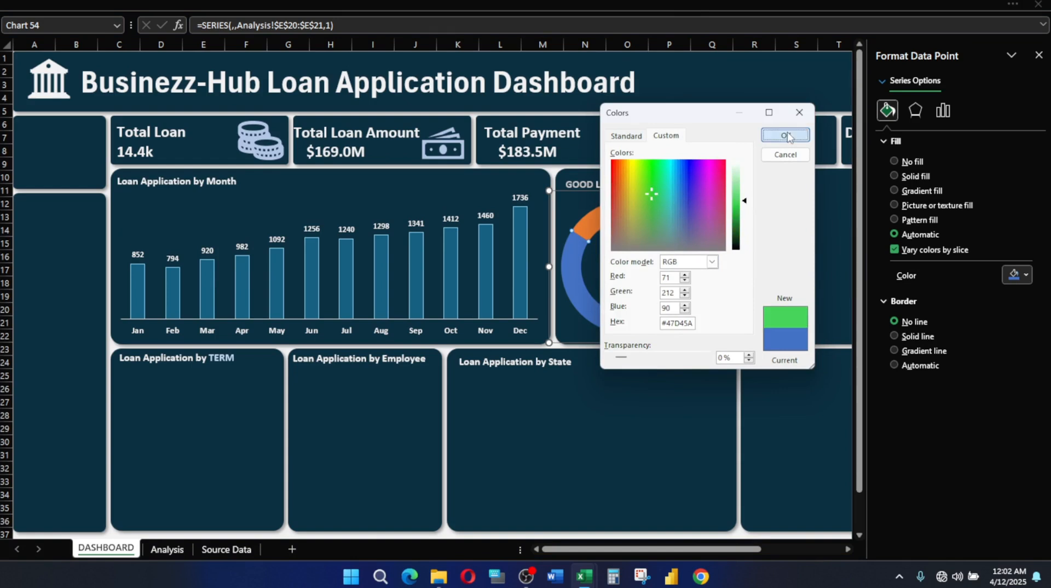
left_click(785, 134)
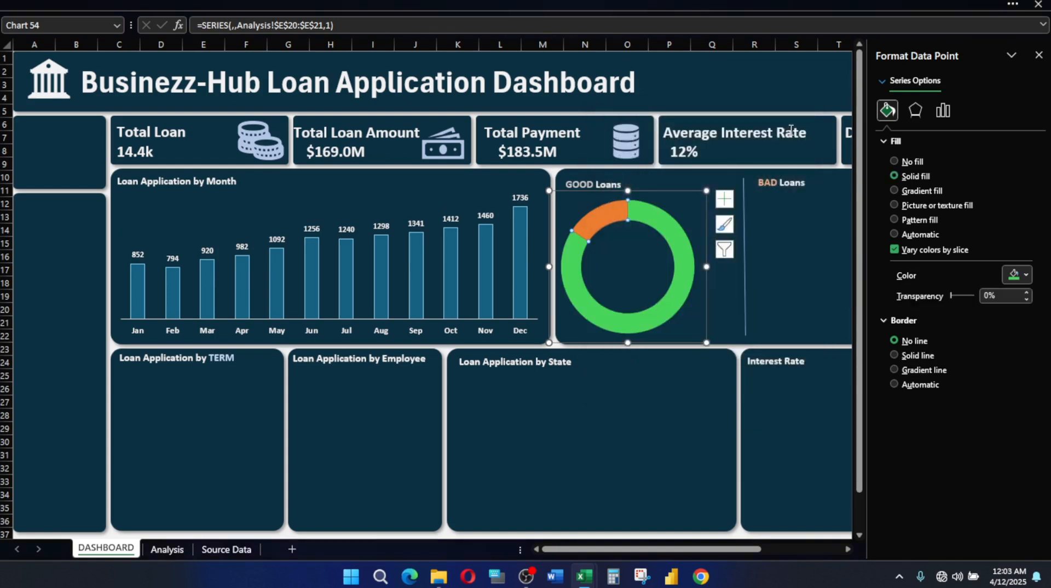
Select the doughnut's small slice, then get the colour code of the matching light blue GOOD Loans slice in the reference workbook
left_click(611, 209)
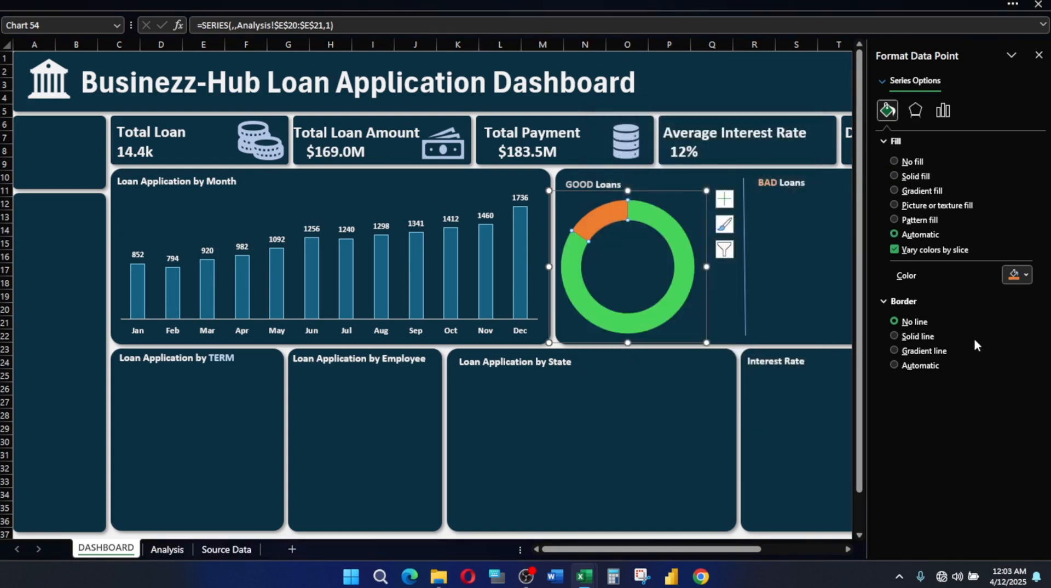
mouse_move(591, 579)
left_click(642, 531)
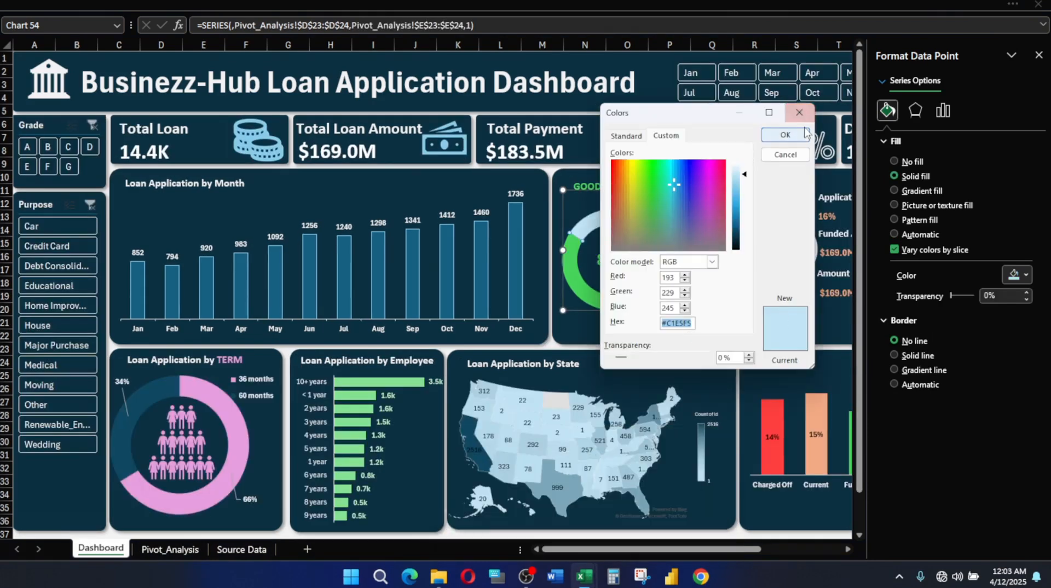
left_click(785, 134)
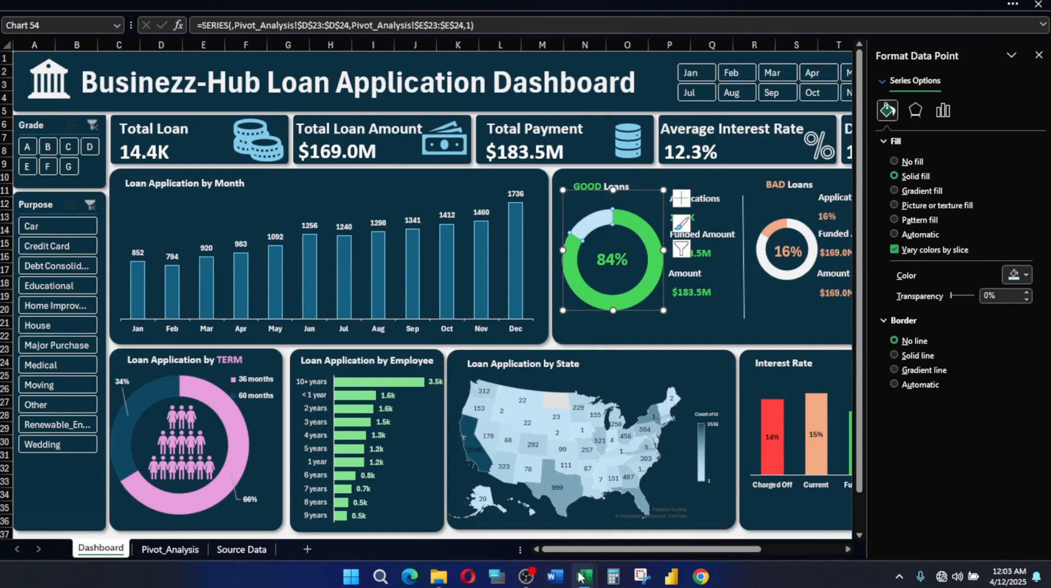
Back in the dashboard workbook, fill the doughnut's small slice with the custom light blue #C1E5F5
mouse_move(581, 576)
left_click(642, 515)
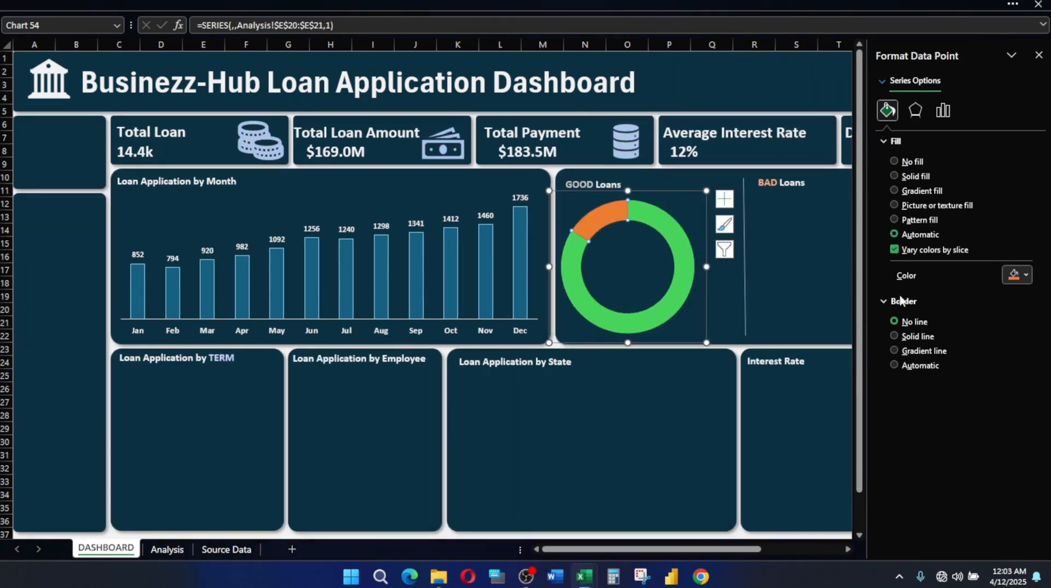
left_click(1023, 275)
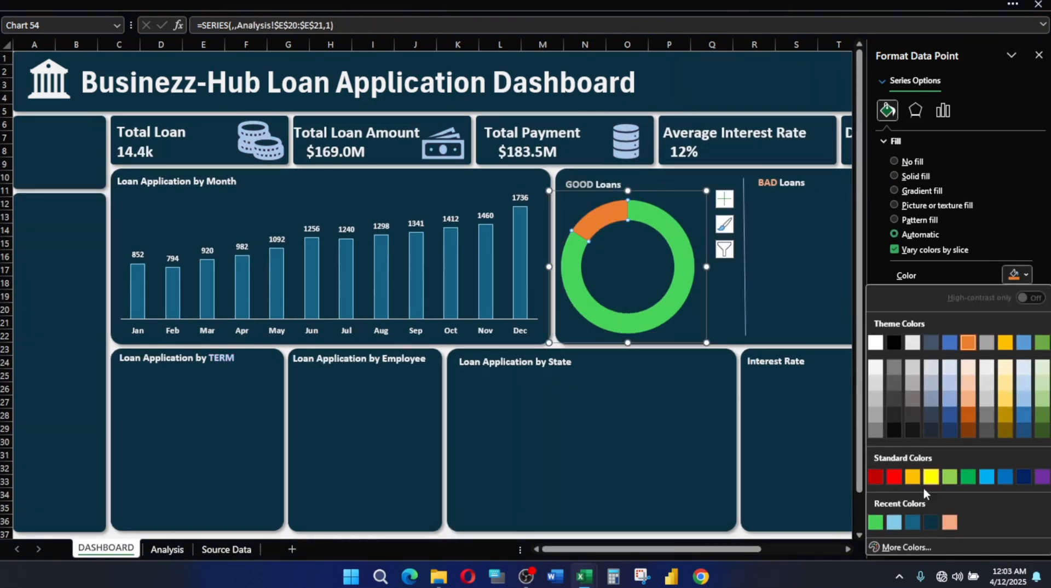
left_click(909, 547)
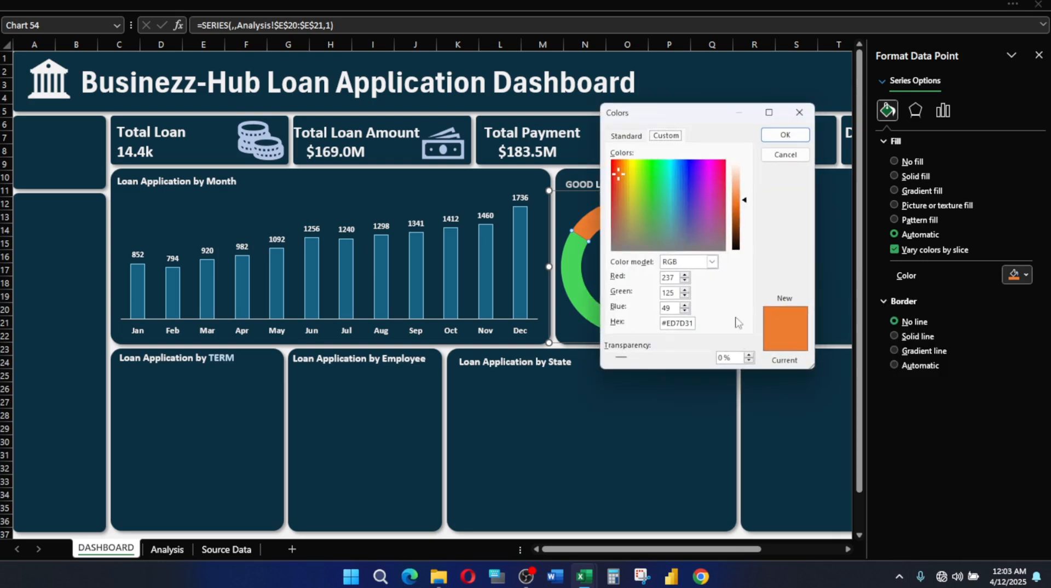
double_click(691, 323)
type("#C1E5F5")
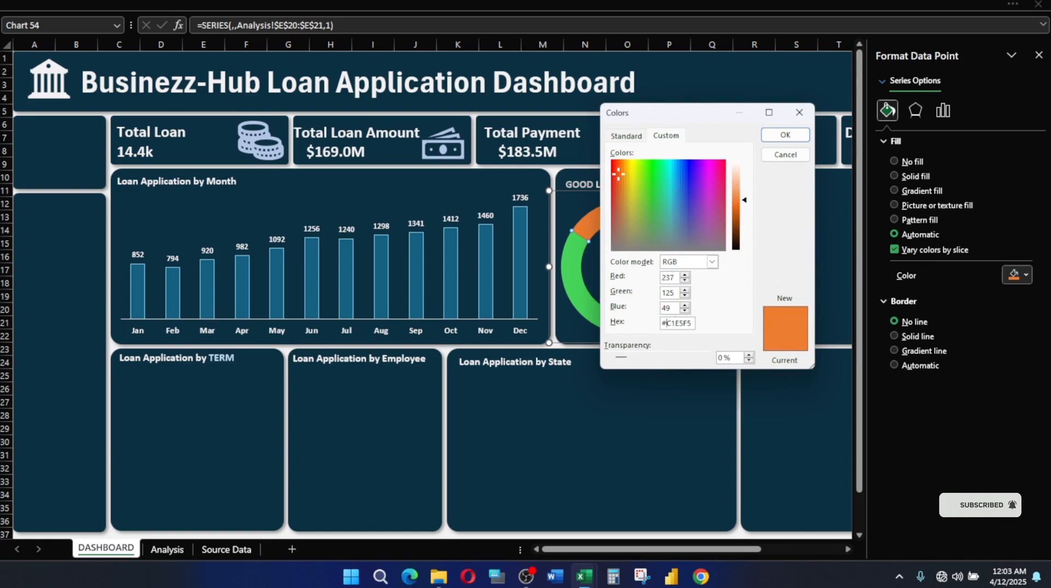
left_click(785, 134)
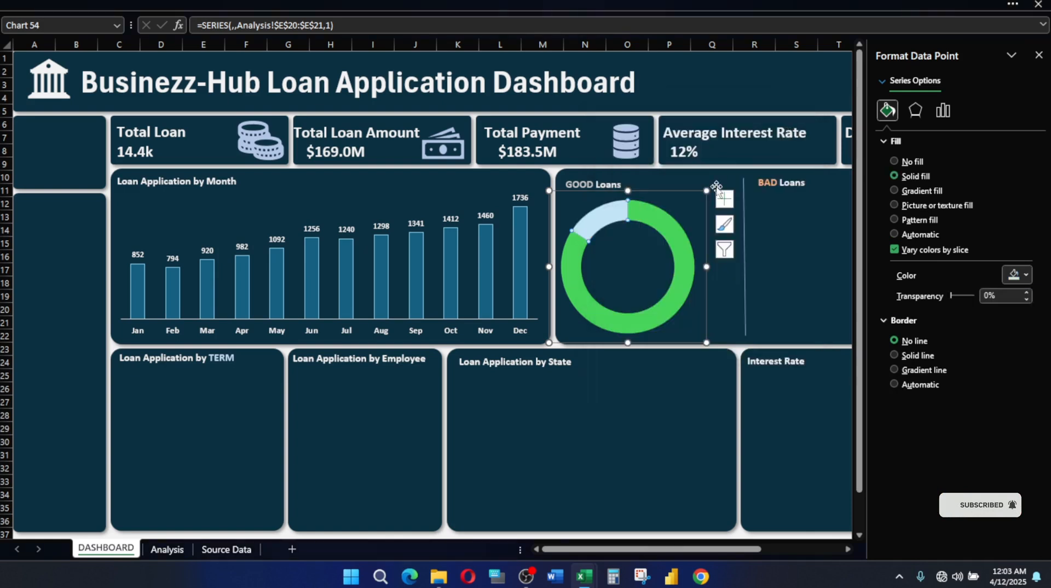
left_click(794, 243)
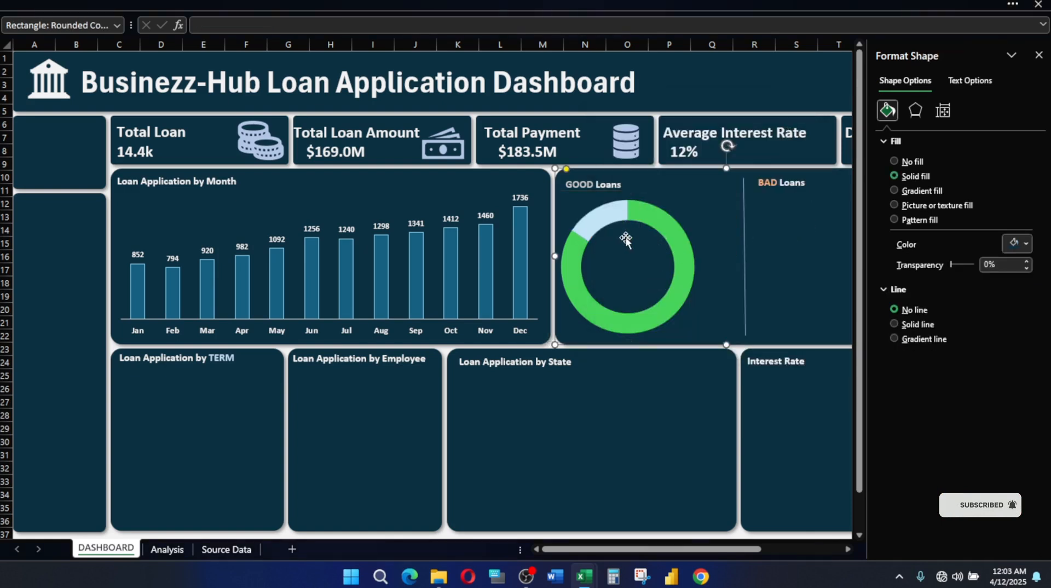
Duplicate the GOOD Loans title text box and place the copy in the centre of the doughnut
left_click(588, 184)
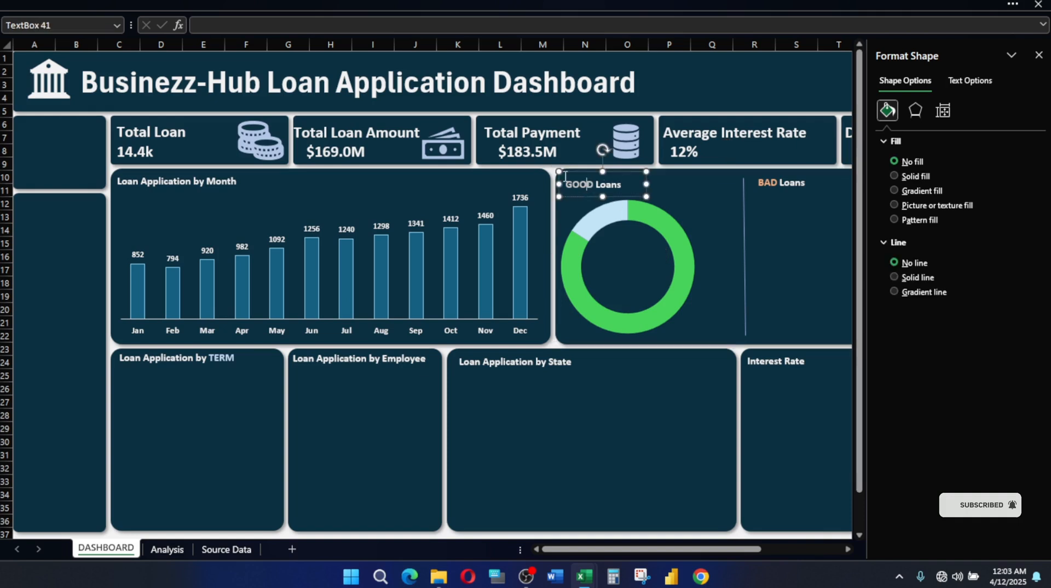
key("ctrl+d")
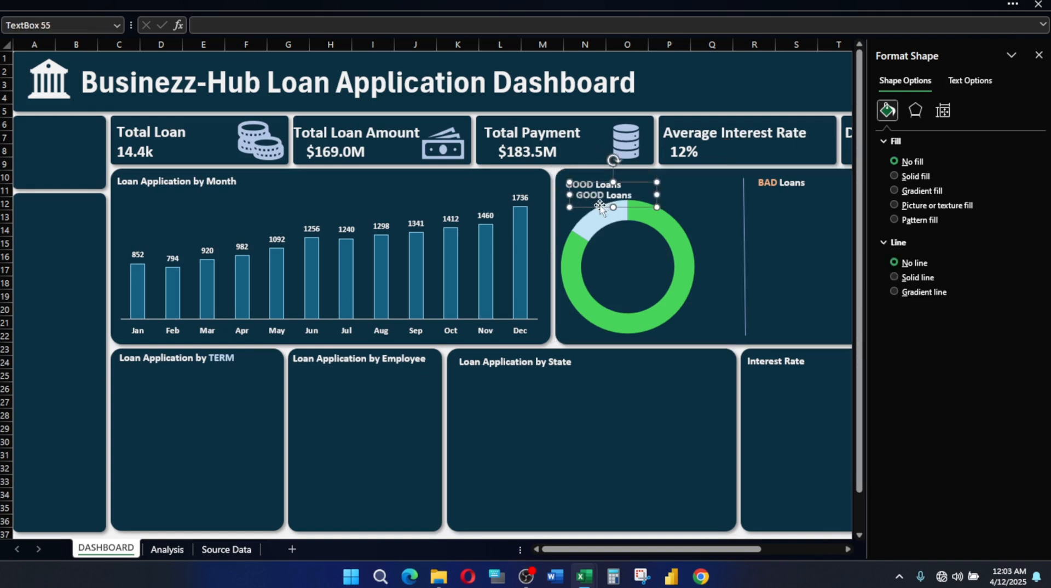
left_click_drag(605, 204, 625, 280)
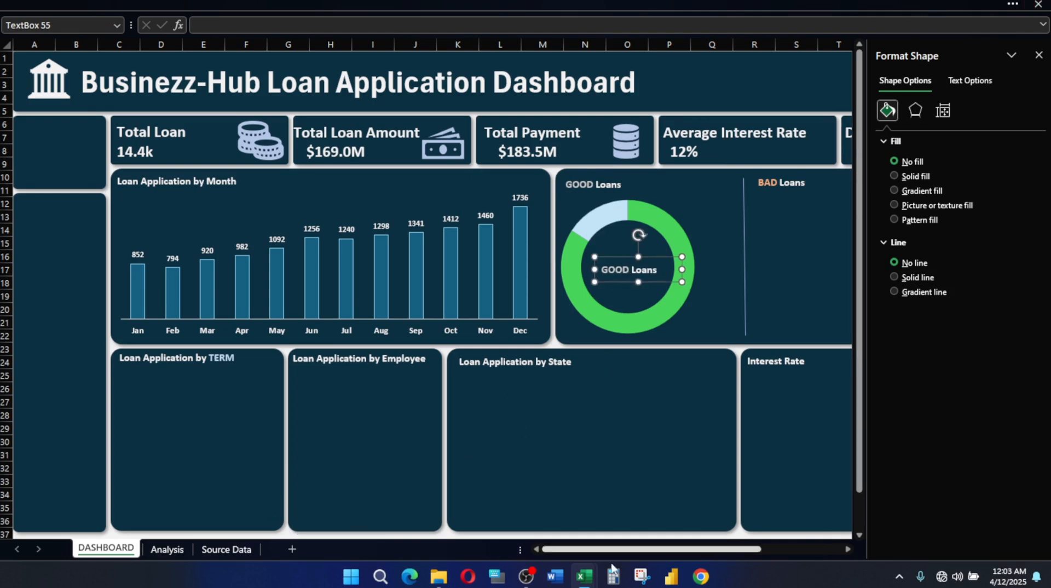
Check in the reference workbook which cell the percentage label inside the GOOD Loans doughnut is linked to, and return to the dashboard
mouse_move(584, 578)
left_click(594, 522)
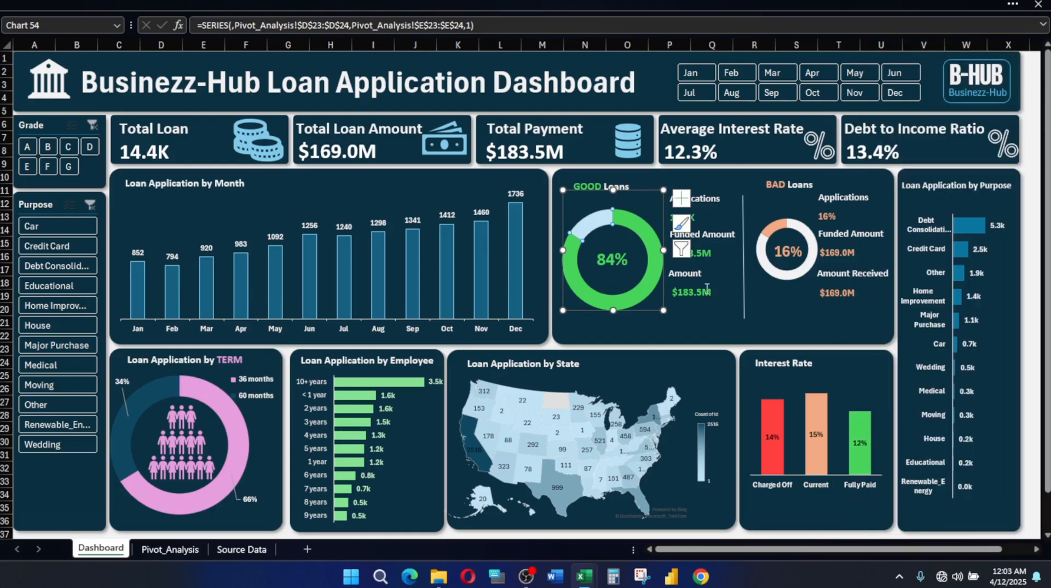
left_click(718, 303)
left_click(621, 266)
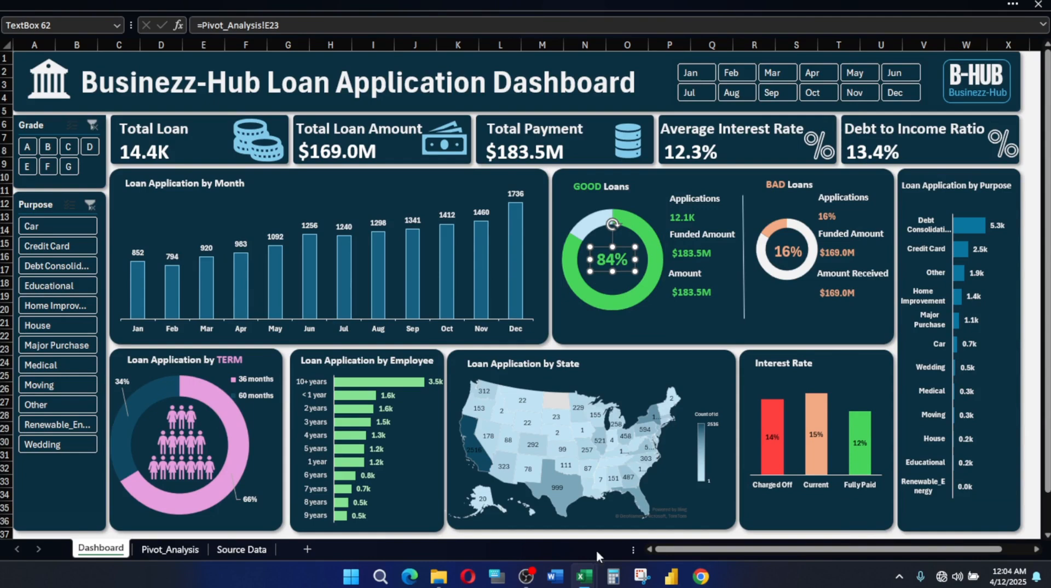
mouse_move(576, 579)
left_click(515, 514)
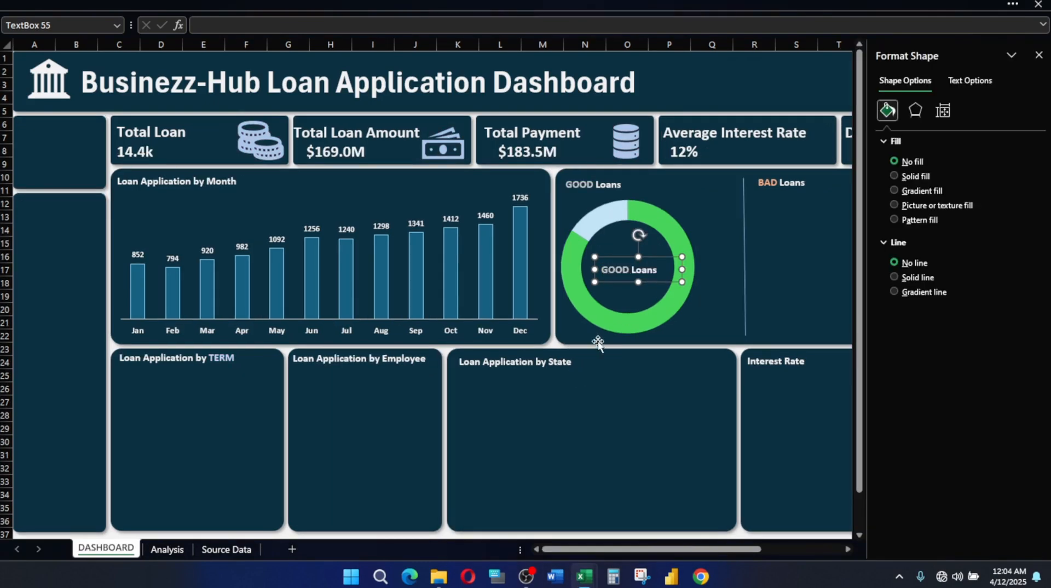
Clear the duplicated text box inside the doughnut and link it to the GOOD LOANs percentage with =Analysis!E20
triple_click(618, 269)
key("BackSpace")
left_click(602, 309)
left_click(622, 273)
left_click(213, 25)
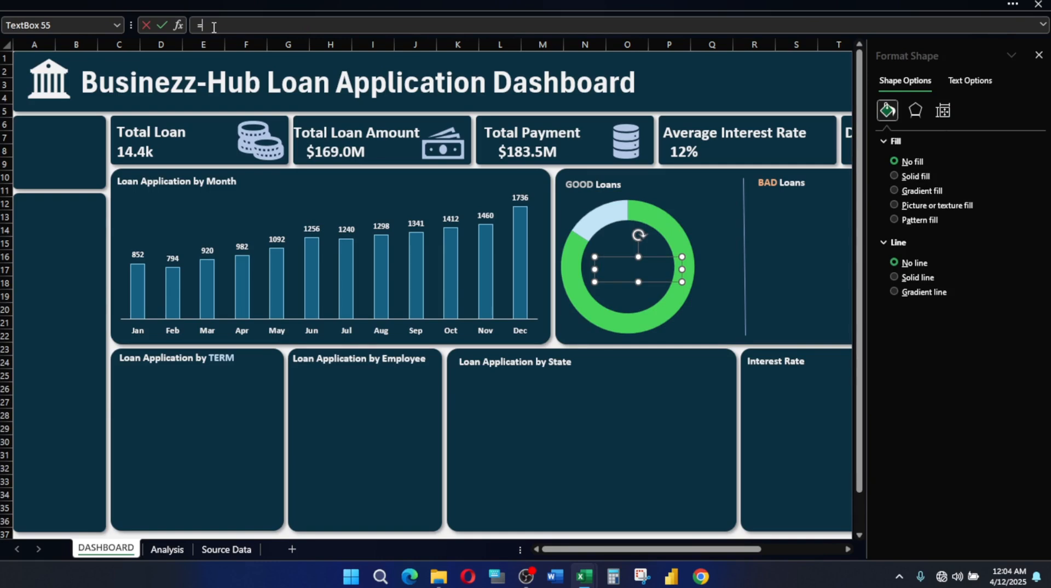
left_click(167, 549)
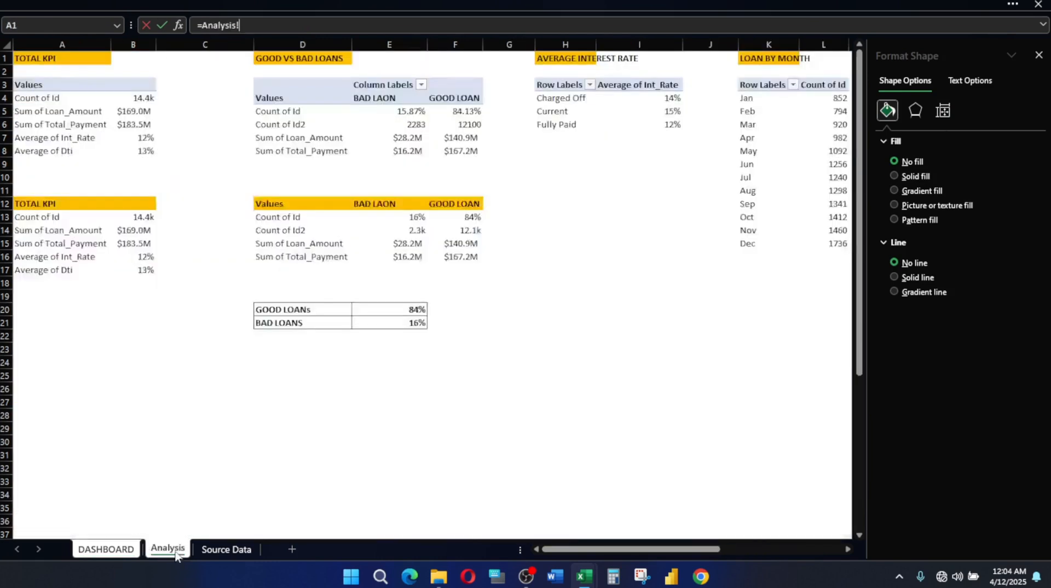
left_click(416, 311)
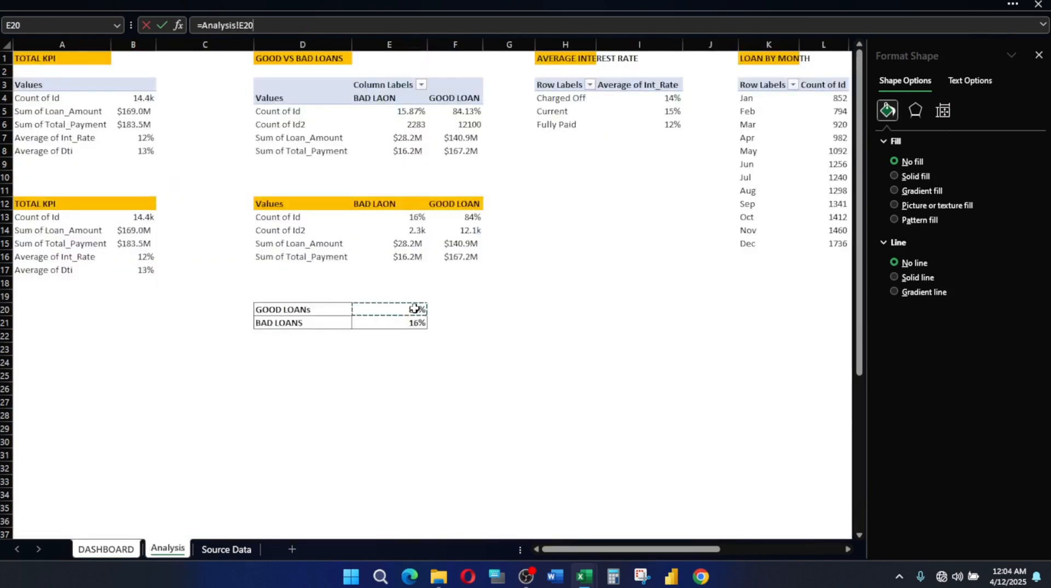
key("Return")
Colour the doughnut's percentage label green and increase its font size to 24
left_click(103, 4)
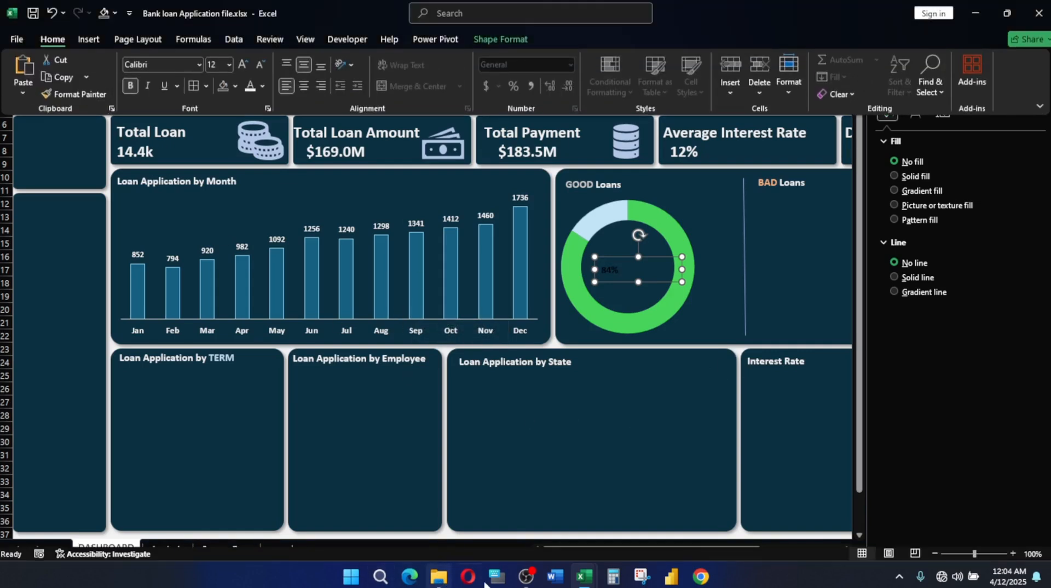
mouse_move(591, 579)
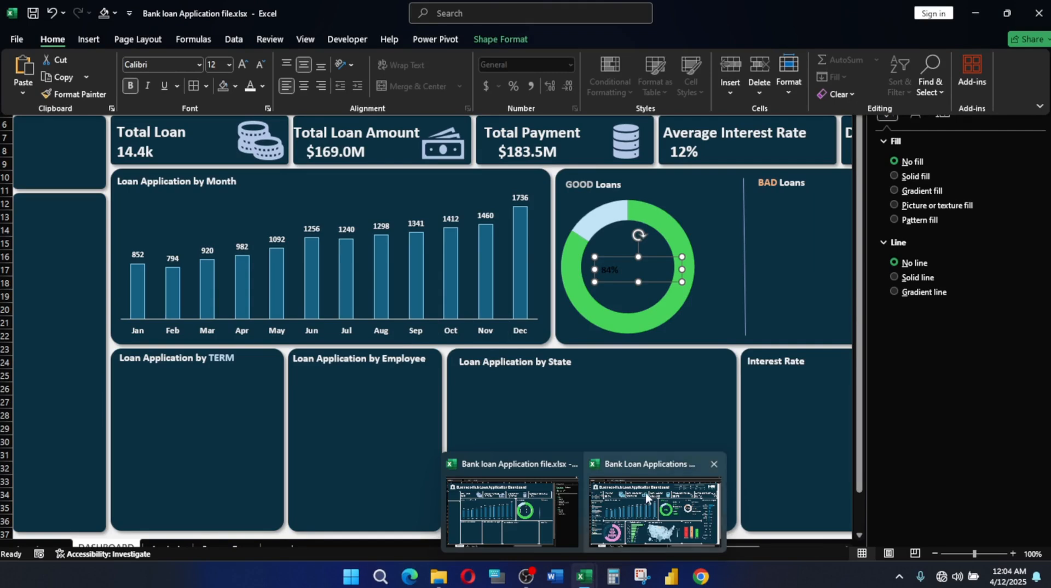
mouse_move(645, 493)
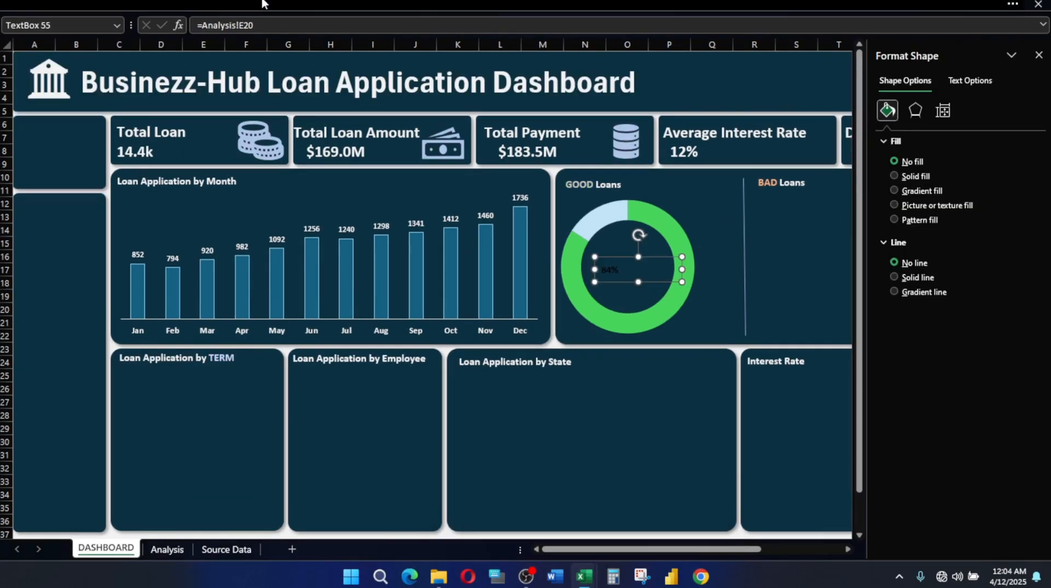
left_click(234, 5)
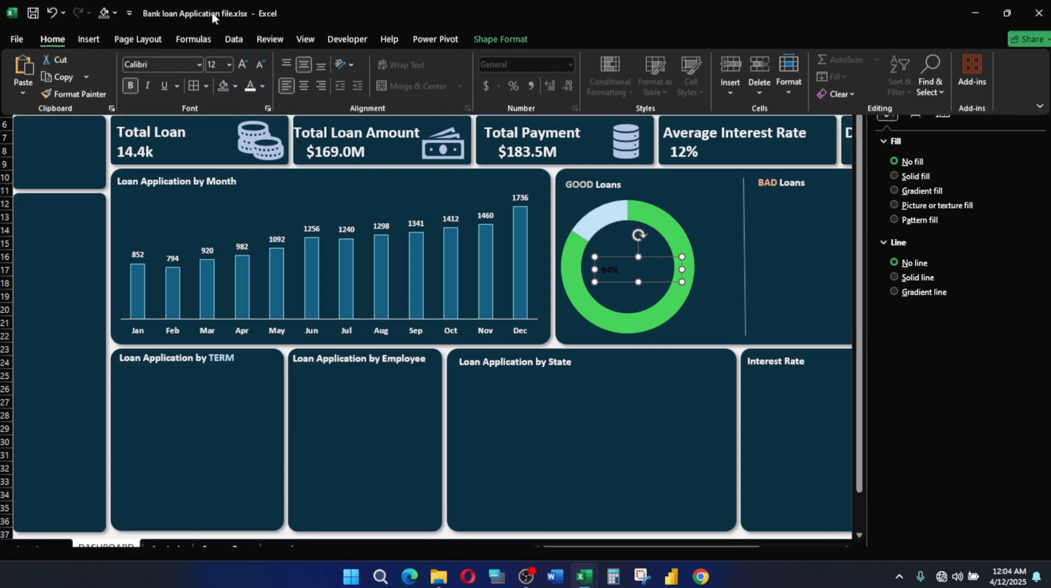
left_click(263, 86)
left_click(271, 355)
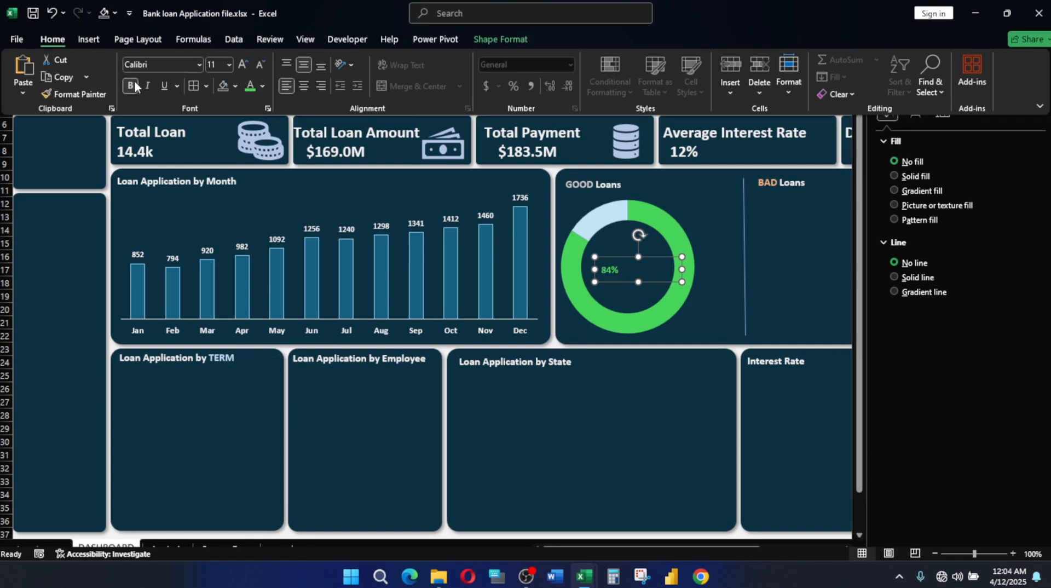
left_click(243, 65)
left_click(243, 65)
left_click(242, 65)
left_click(242, 65)
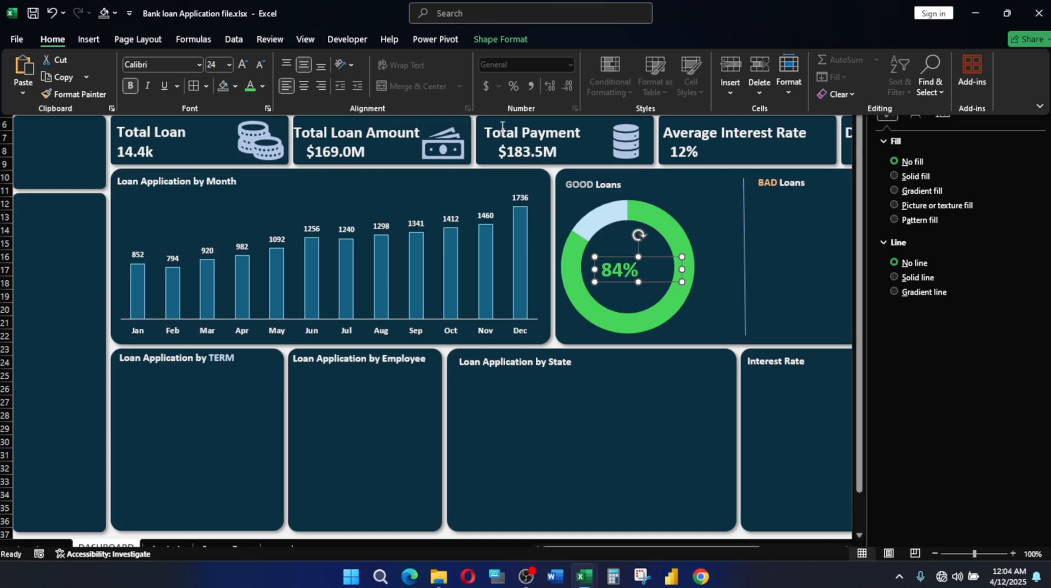
Narrow the percentage text box, enlarge its font to 28 and centre it in the doughnut
left_click(684, 268)
left_click_drag(683, 270, 654, 269)
left_click(235, 3)
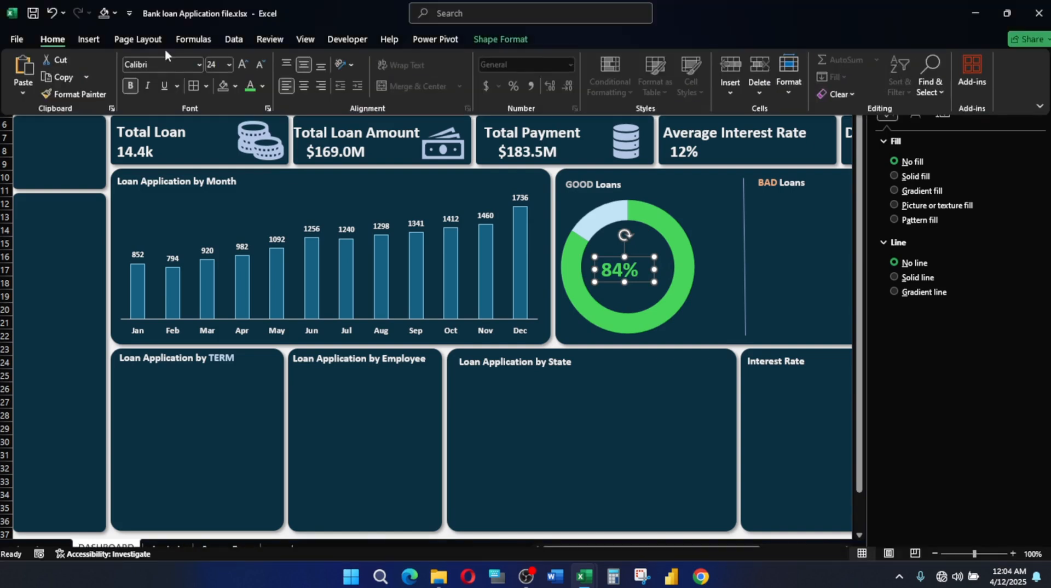
left_click(241, 62)
left_click(241, 63)
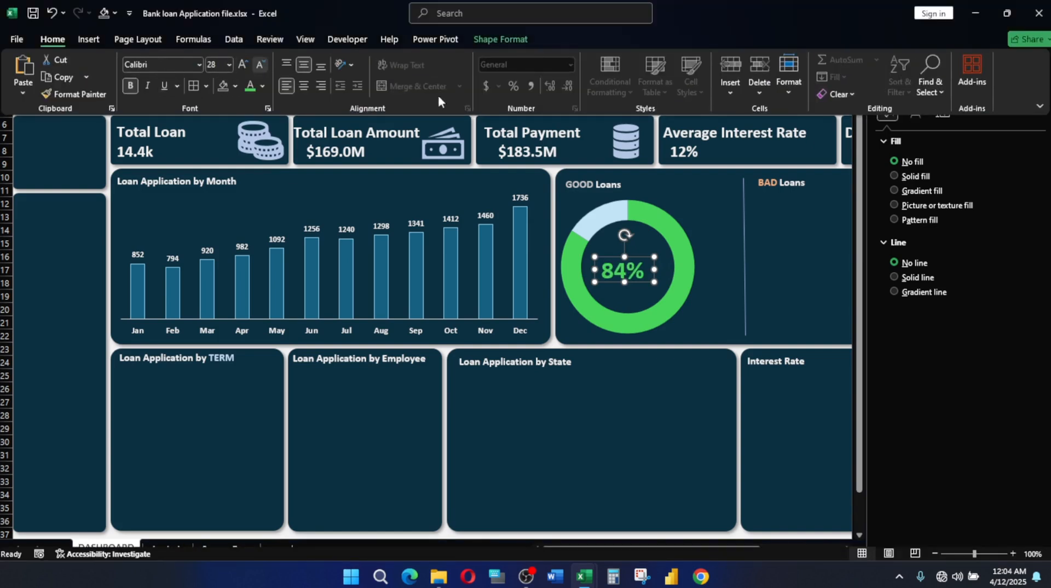
left_click(639, 258)
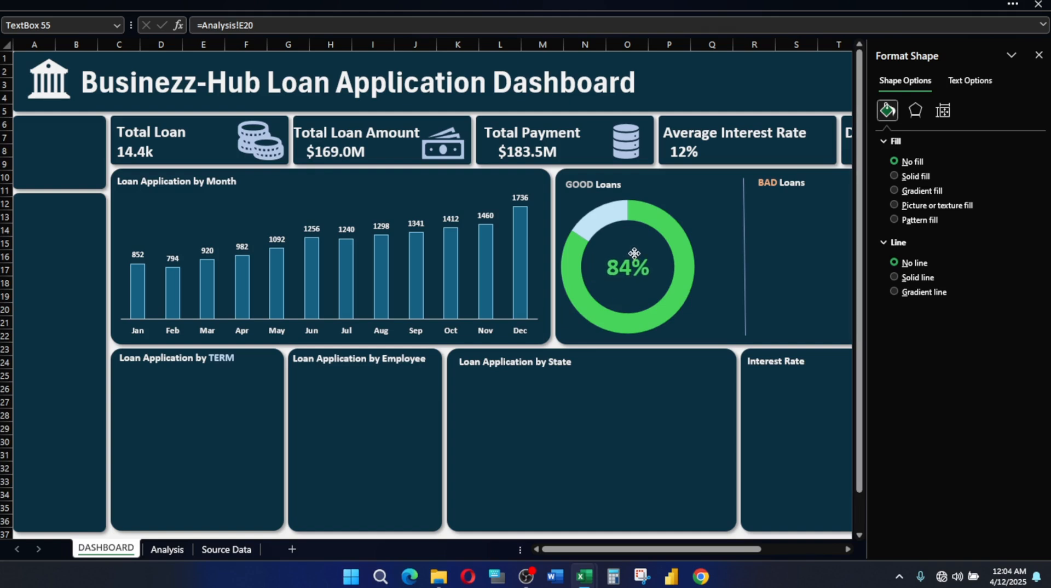
left_click(637, 255)
Shrink the good loans doughnut chart, re-centre the percentage label inside it and close the formatting pane
left_click(692, 269)
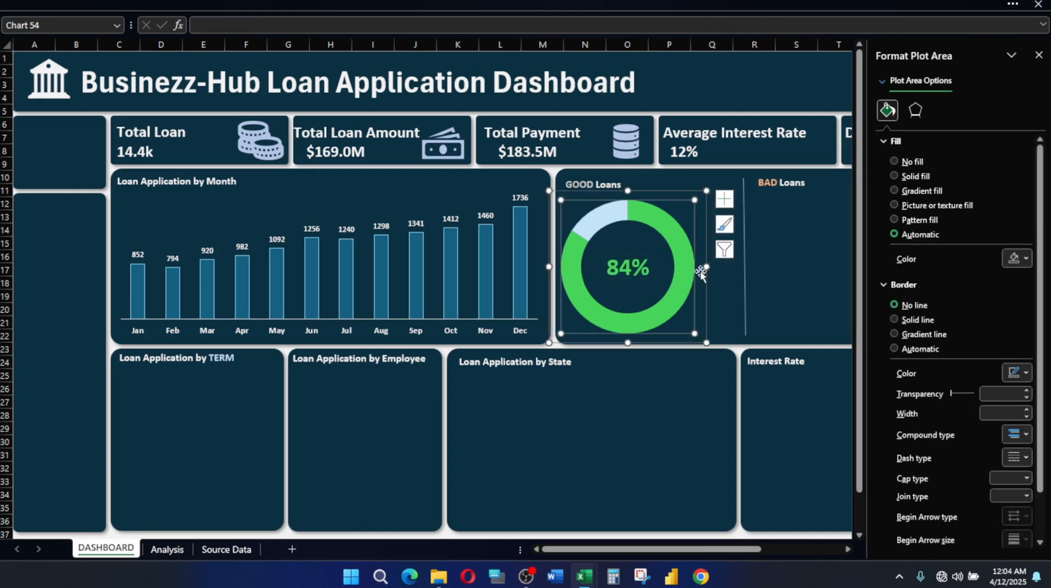
left_click_drag(706, 192, 677, 201)
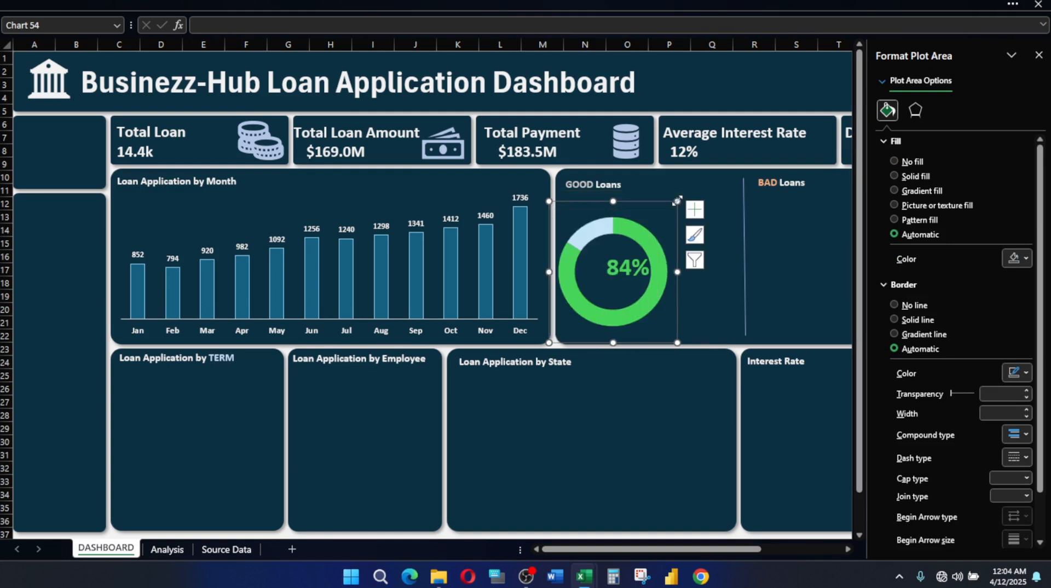
left_click(627, 278)
left_click_drag(624, 257, 608, 262)
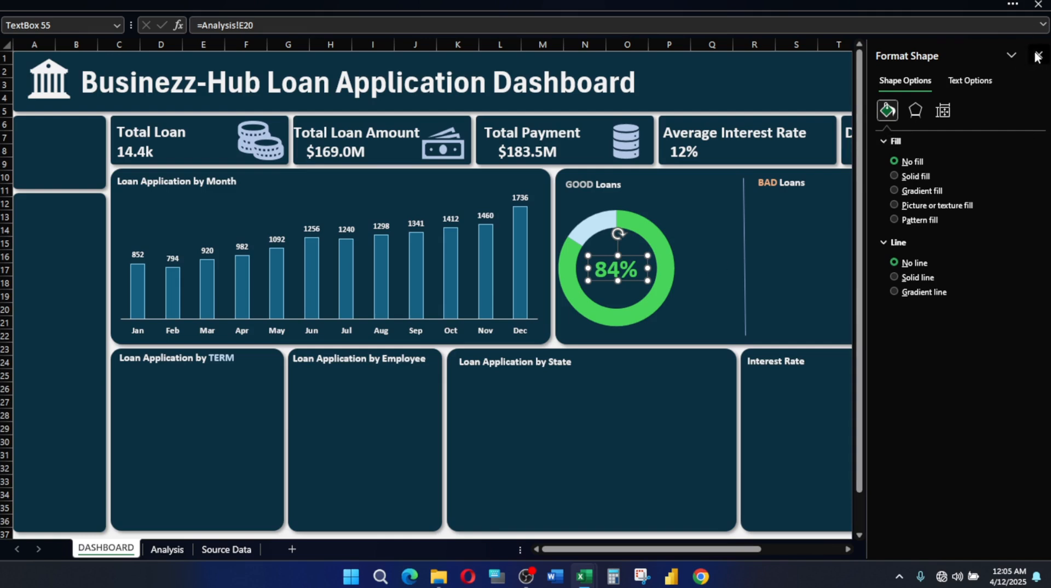
left_click(1038, 56)
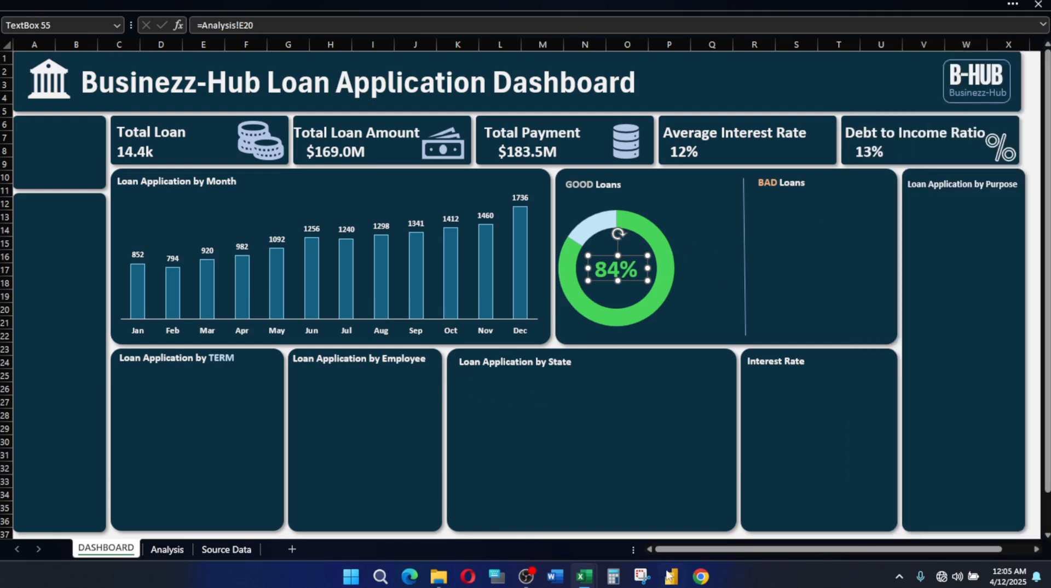
Copy the Applications, Funded Amount and Amount headings from the reference workbook's dashboard and place them beside the good loans doughnut
mouse_move(585, 582)
left_click(639, 524)
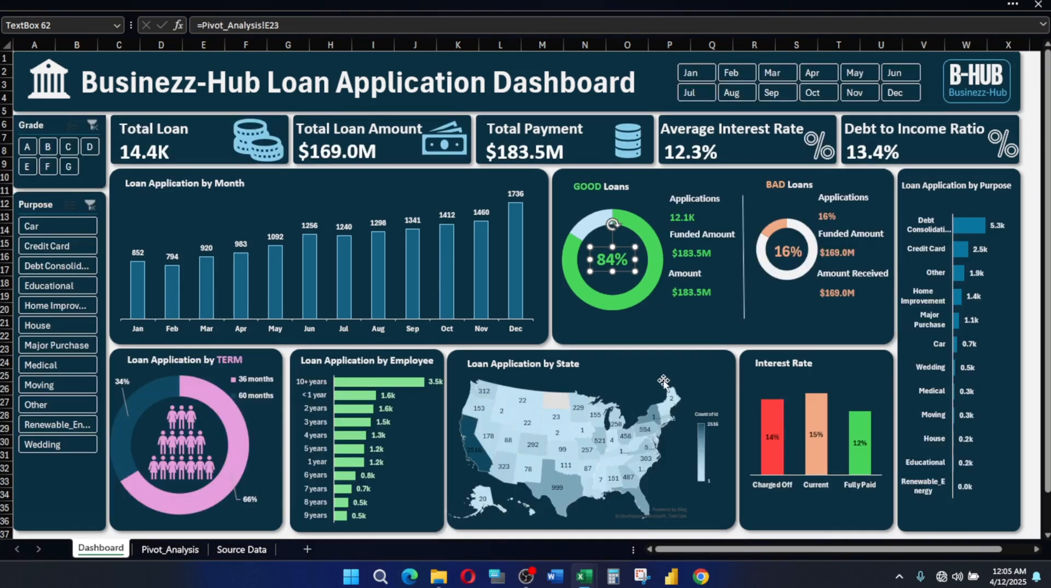
left_click(702, 201)
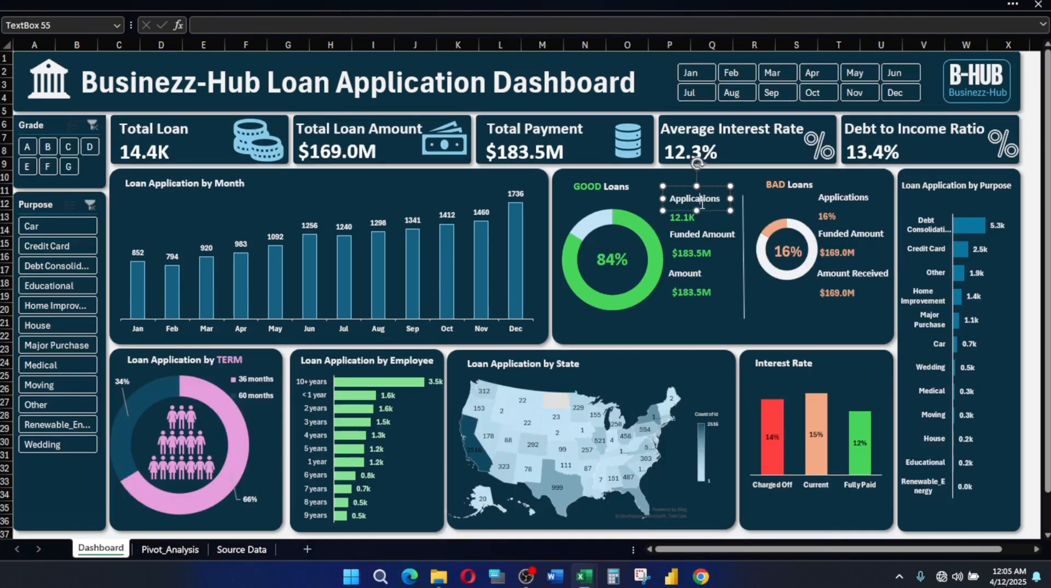
left_click(707, 236, "ctrl")
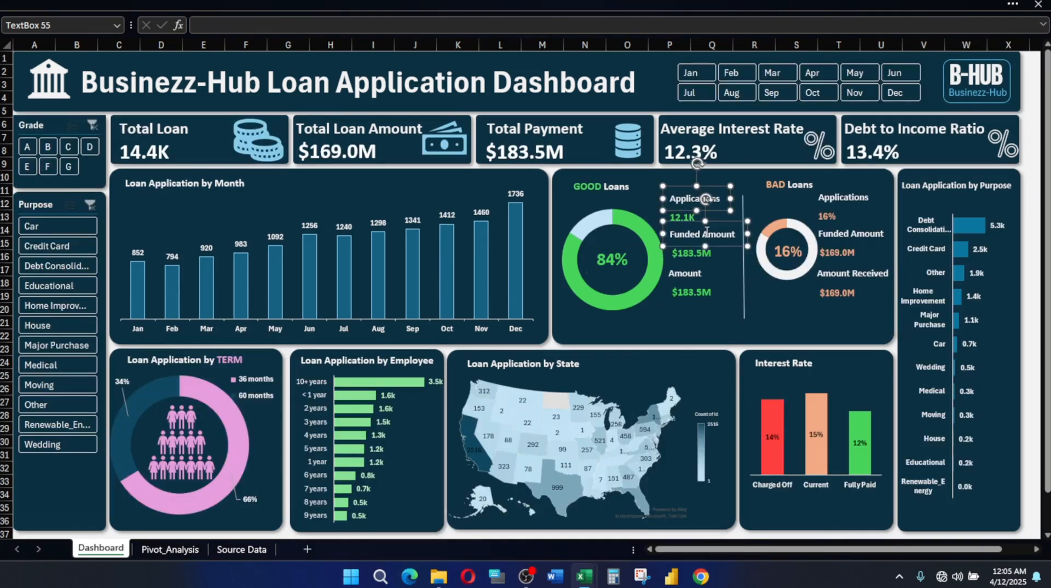
left_click(689, 276, "ctrl")
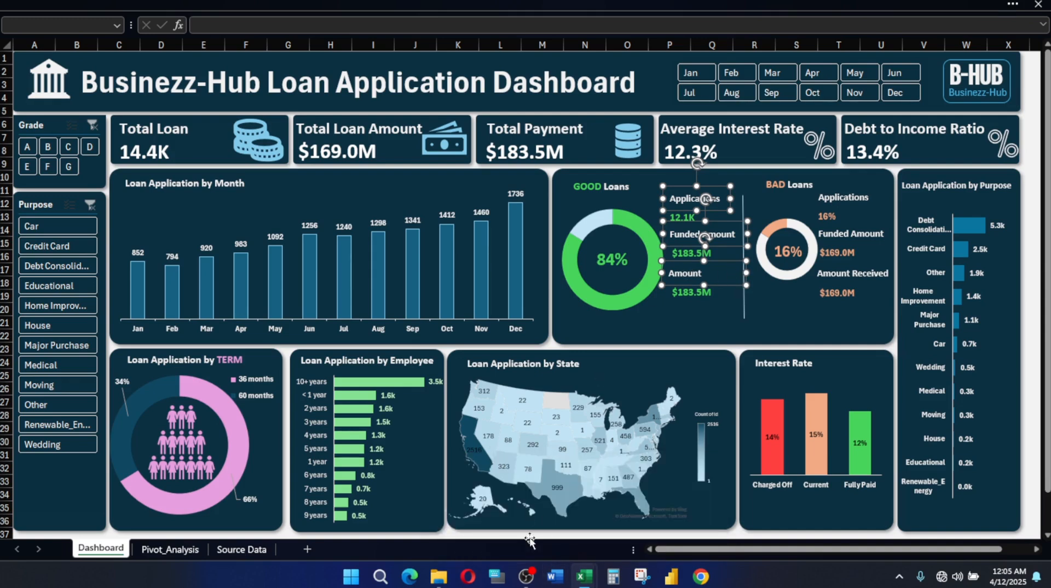
mouse_move(576, 580)
left_click(546, 516)
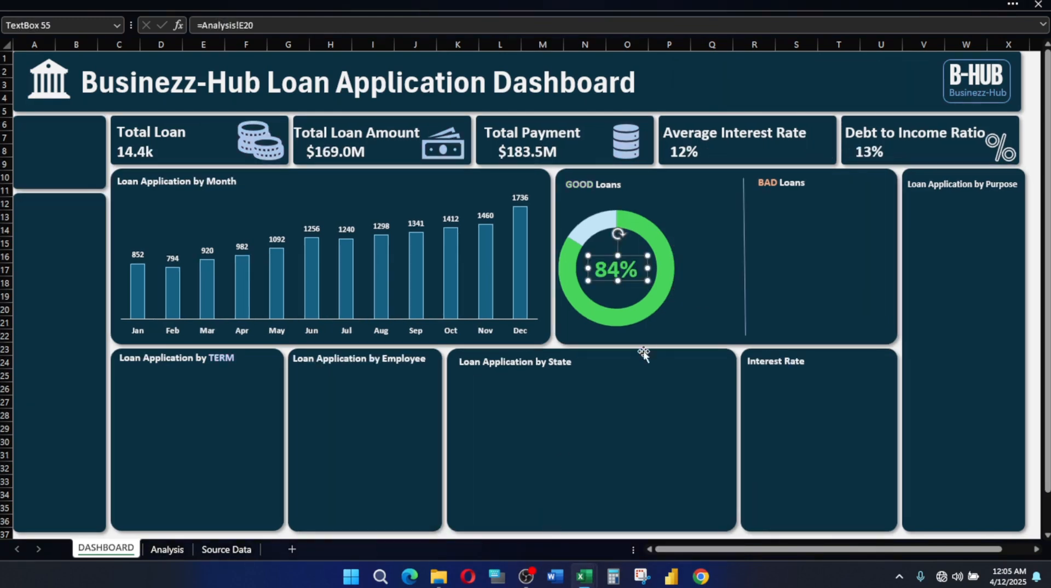
key("ctrl+v")
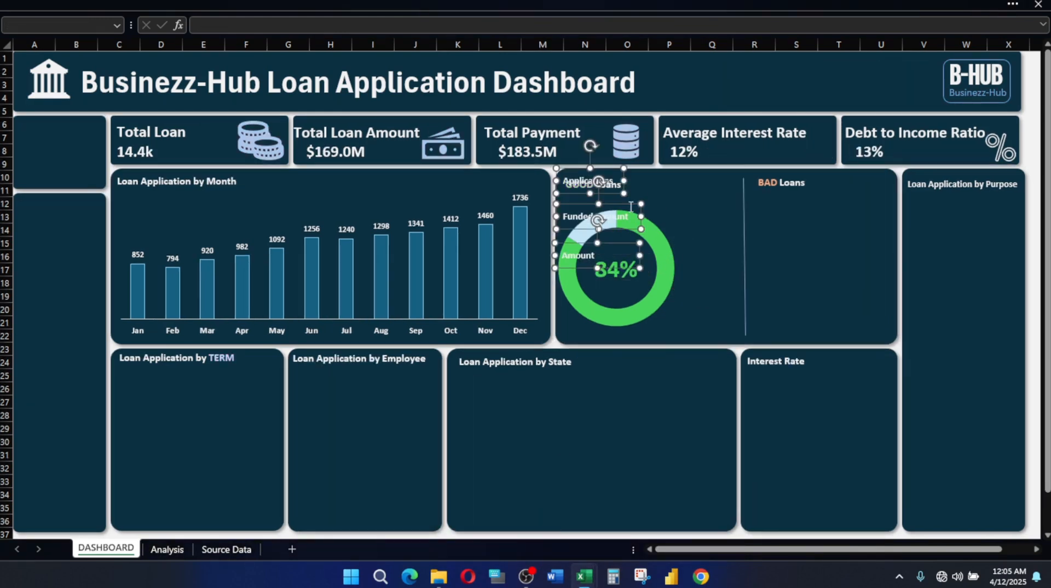
left_click_drag(562, 207, 679, 235)
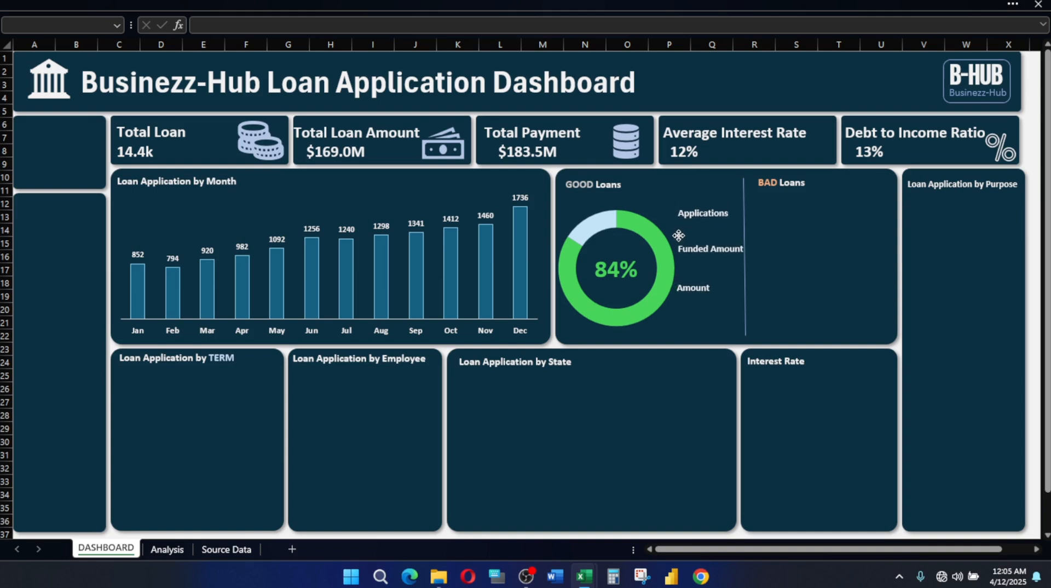
Change the pasted Funded Amount heading to Total Payment
left_click(679, 235)
left_click(699, 249)
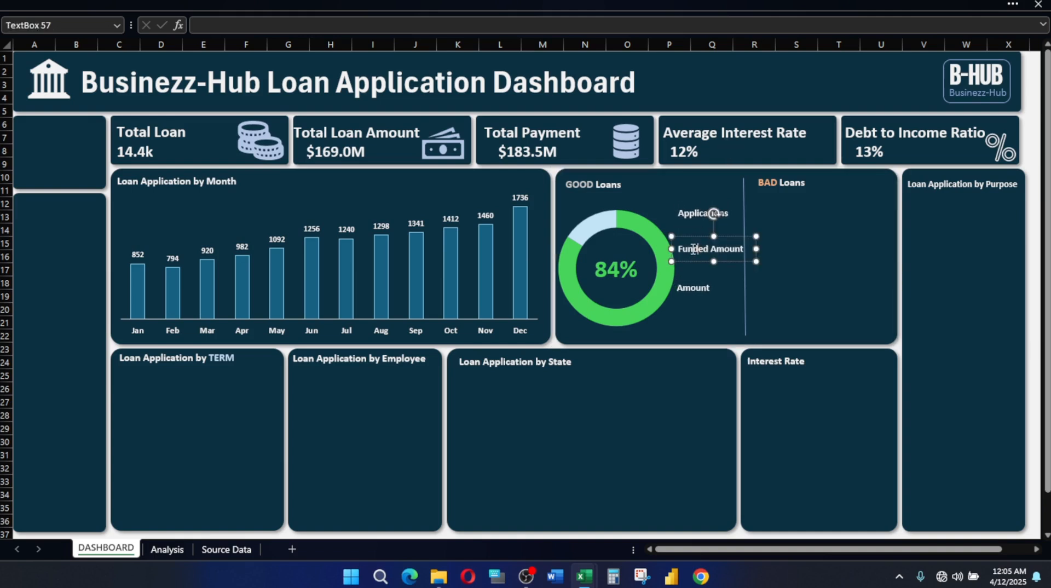
left_click_drag(679, 249, 763, 257)
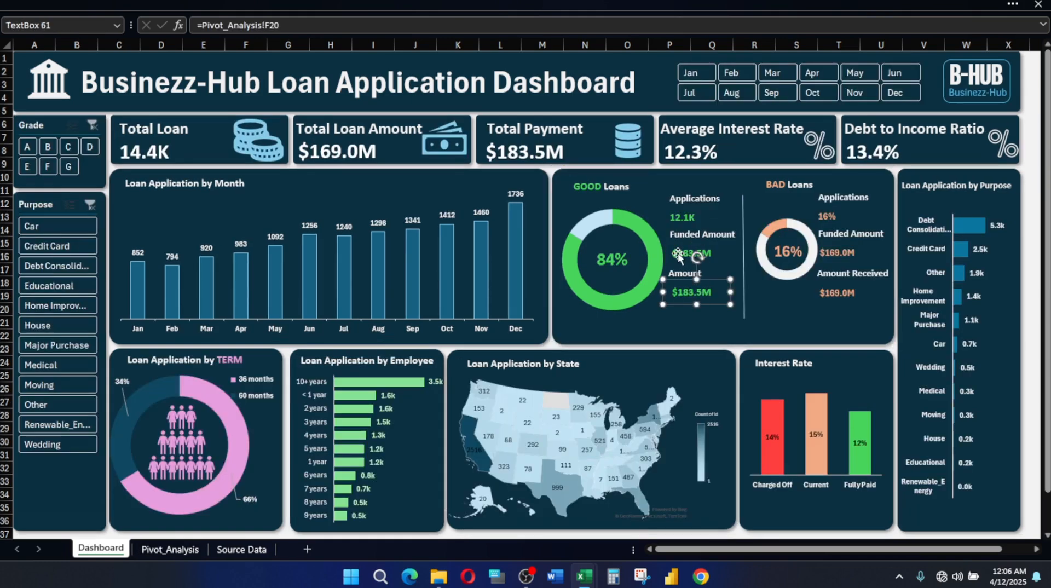
Copy the three green good-loan value boxes from the reference workbook and place them under the matching headings beside the doughnut
left_click(674, 251)
left_click(671, 218, "shift")
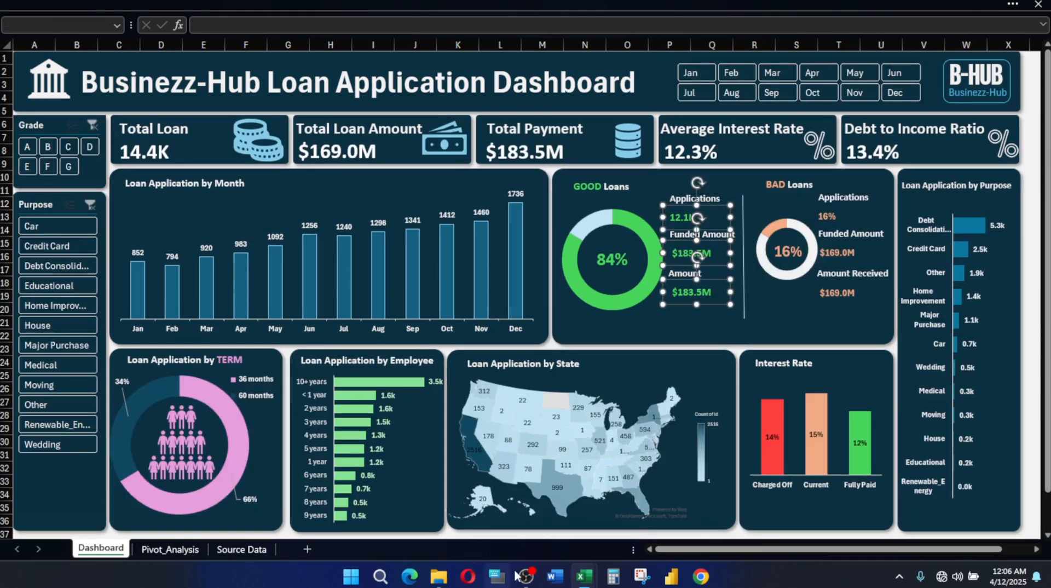
mouse_move(584, 576)
left_click(543, 527)
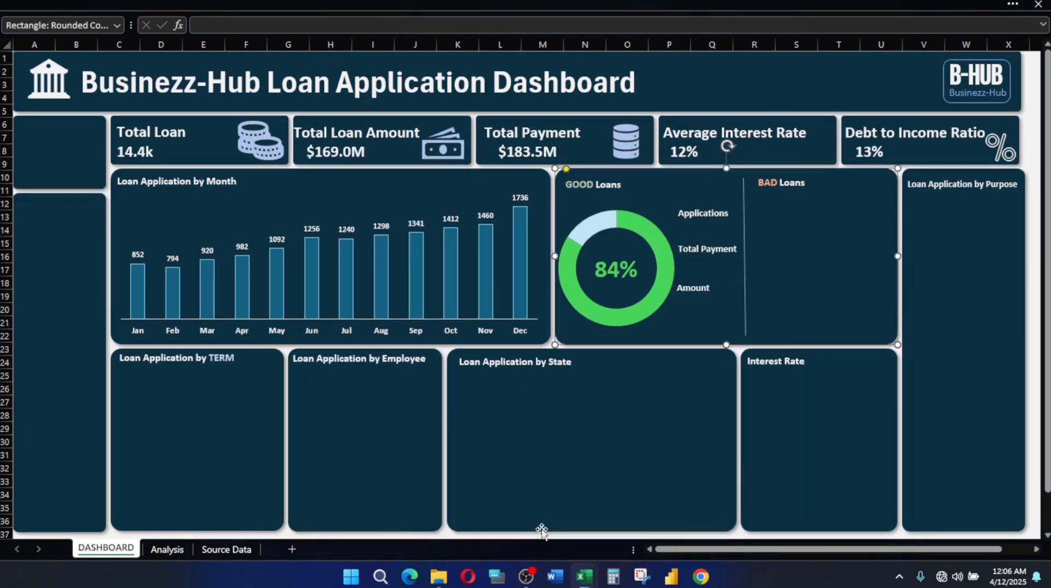
key("ctrl+v")
left_click_drag(649, 215, 679, 240)
left_click(801, 259)
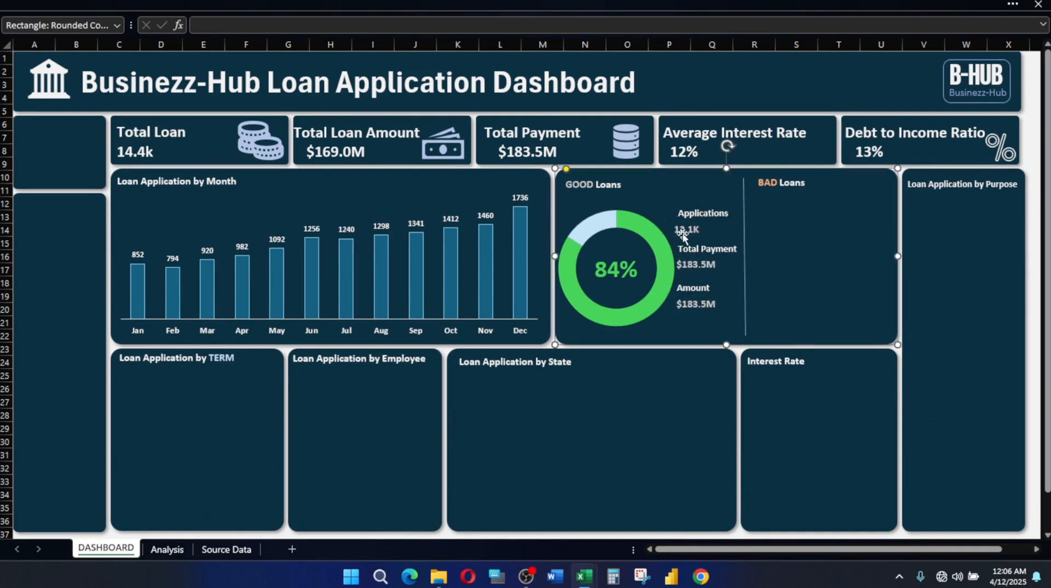
Clear the formulas linking the pasted Applications and Total Payment value boxes to the reference workbook
left_click(686, 230)
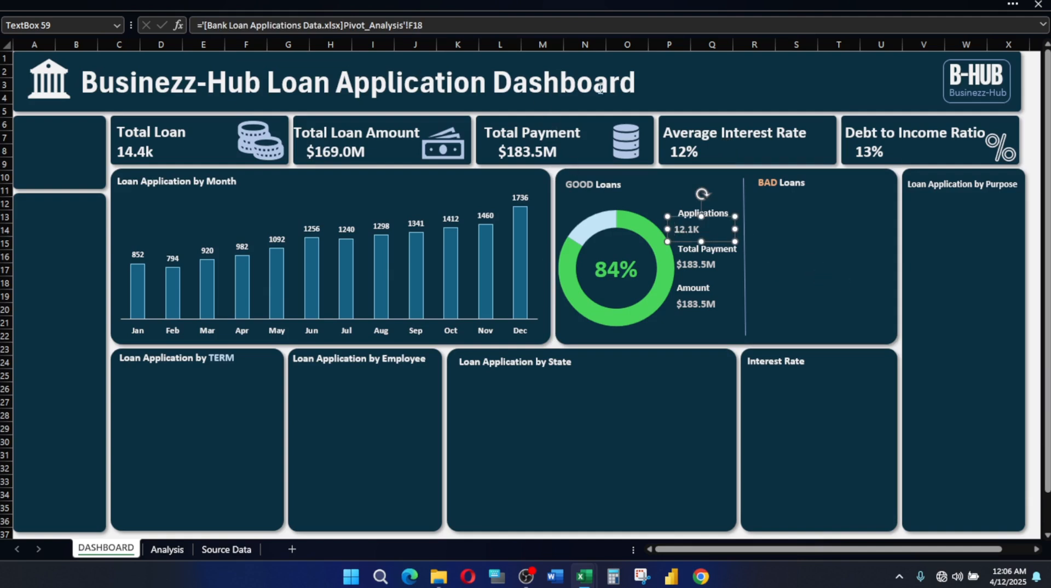
left_click_drag(422, 25, 186, 26)
key("Delete")
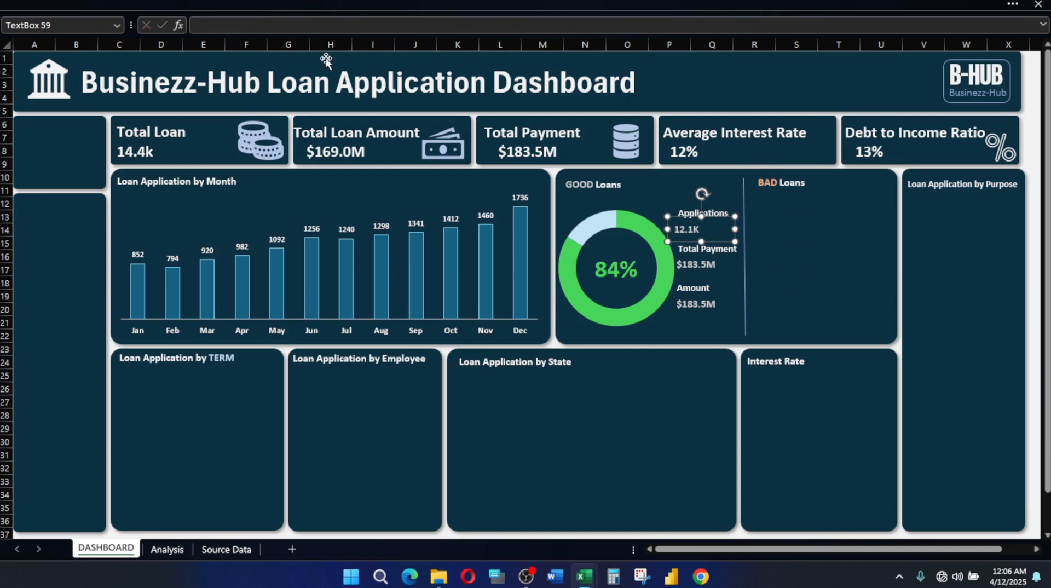
key("Tab")
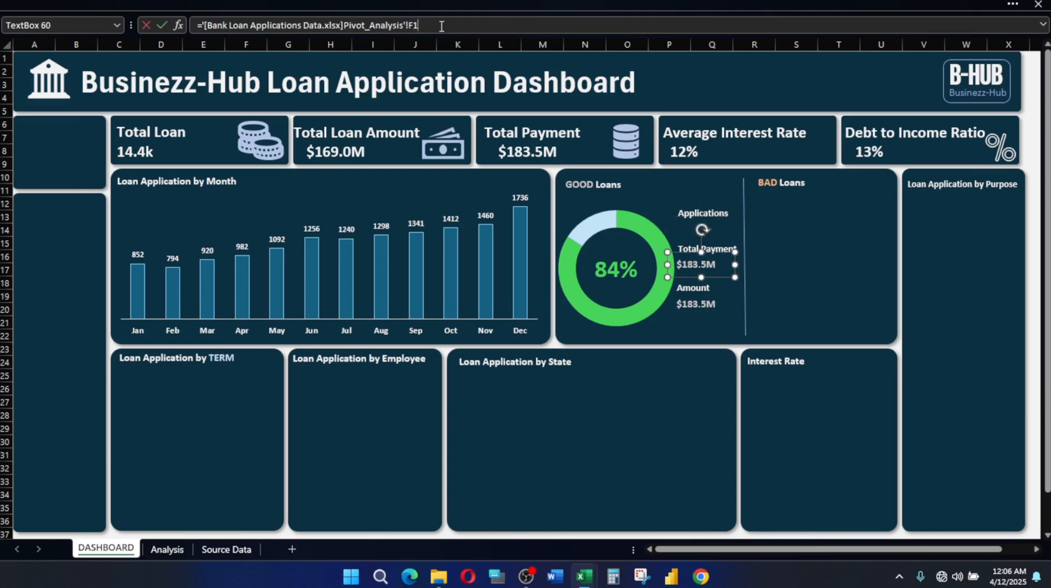
key("BackSpace")
key("BackSpace")
key("BackSpace")
key("BackSpace")
key("BackSpace")
key("BackSpace")
key("BackSpace")
key("BackSpace")
key("BackSpace")
key("BackSpace")
key("BackSpace")
key("BackSpace")
key("BackSpace")
key("BackSpace")
key("BackSpace")
key("BackSpace")
key("BackSpace")
key("BackSpace")
key("BackSpace")
key("BackSpace")
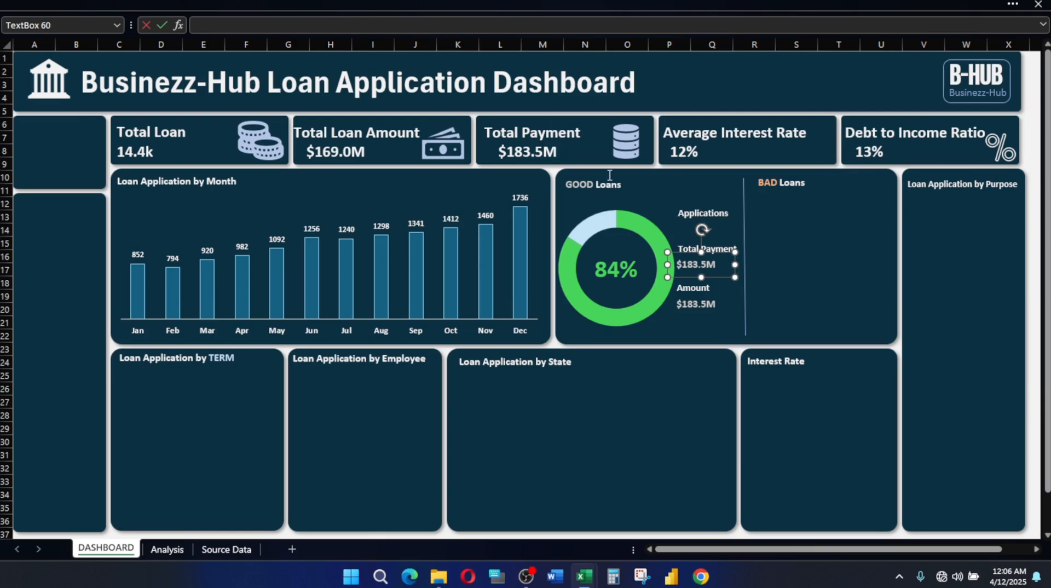
left_click(846, 293)
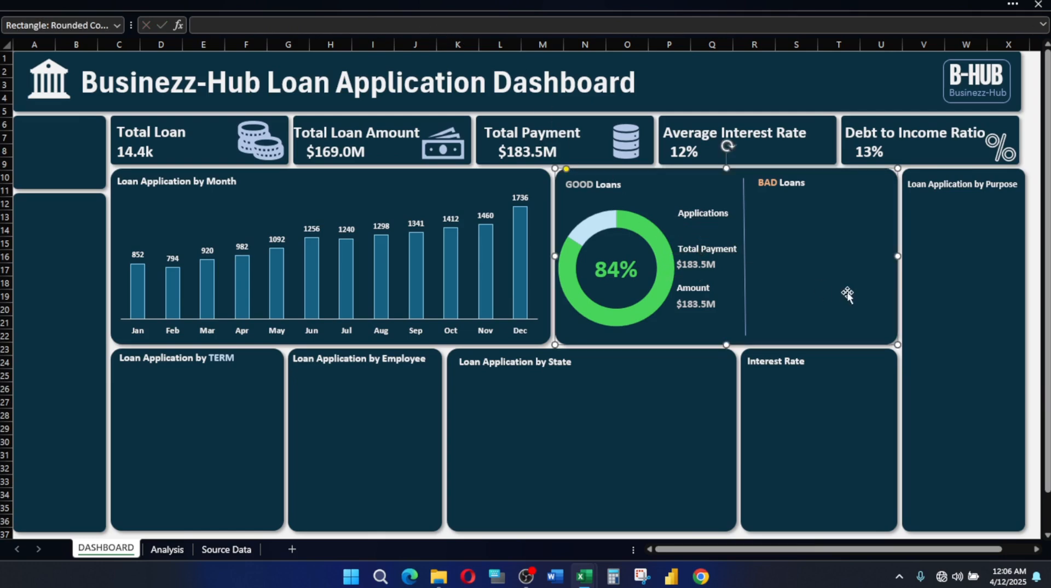
Link the Applications value box to the total loan count with =Analysis!B13
left_click(699, 267)
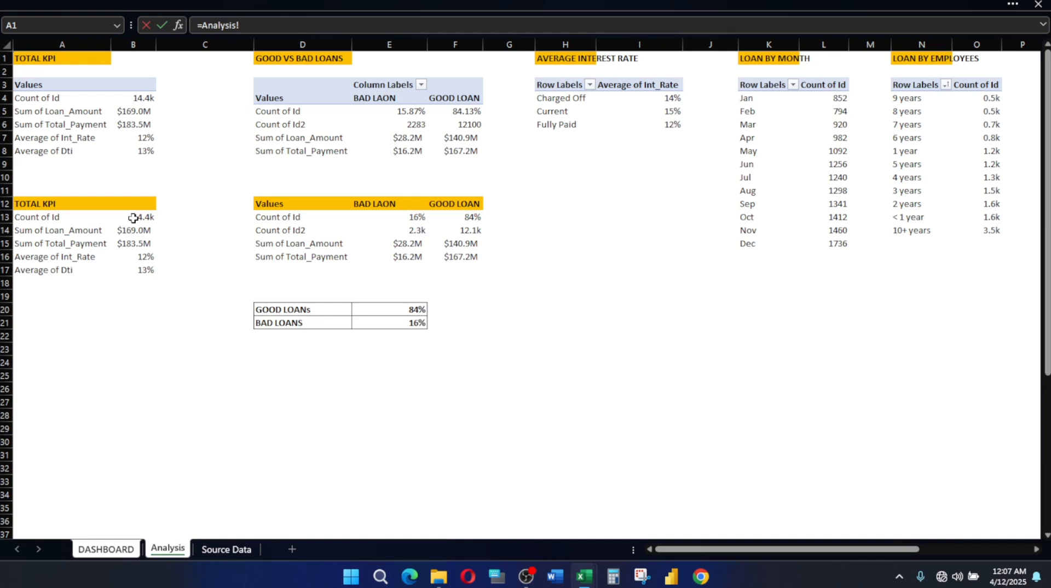
left_click(136, 218)
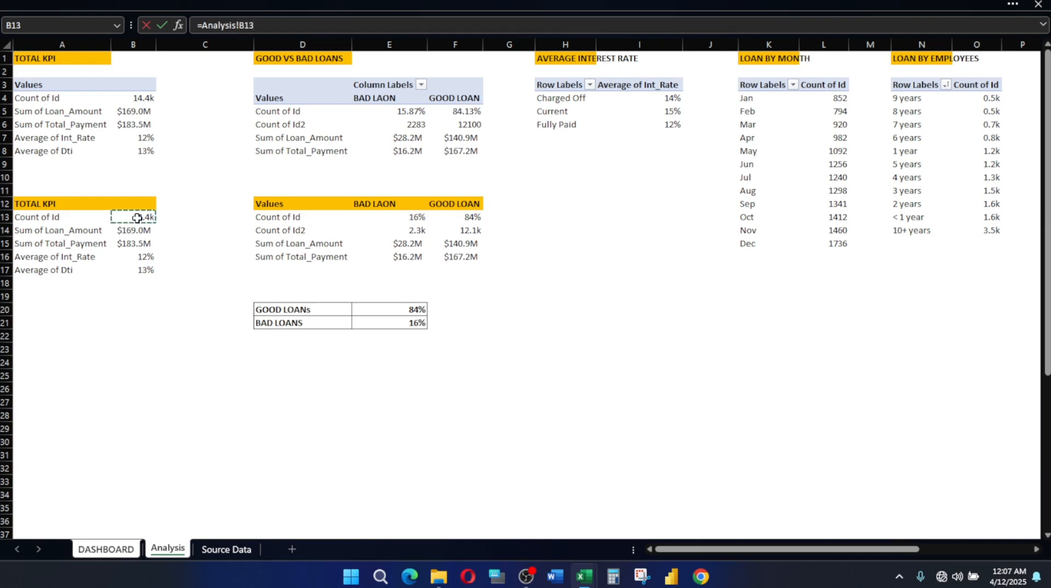
key("Return")
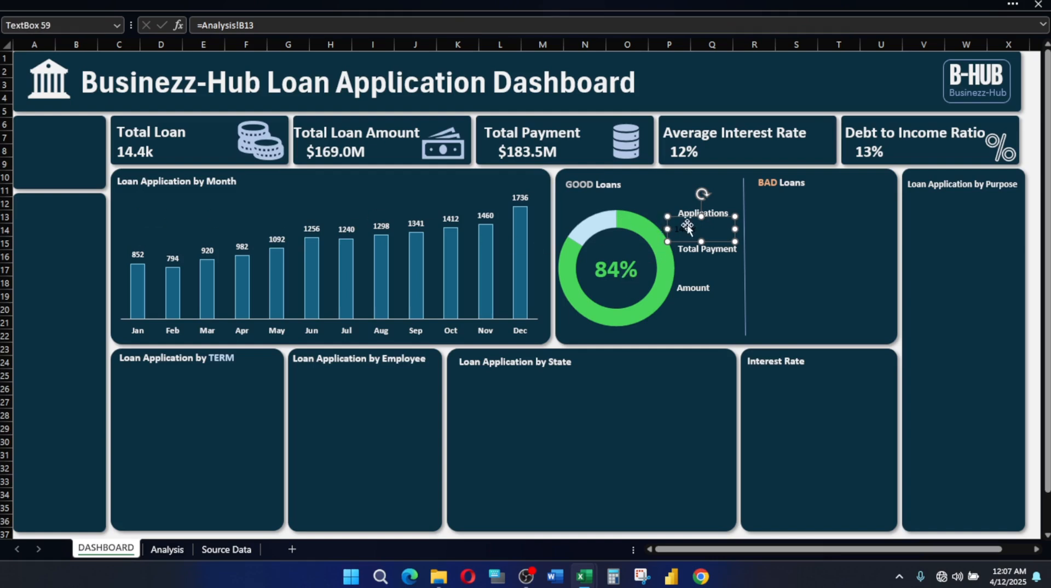
Link the value box under Total Payment to the payment total with =Analysis!B15
left_click(688, 266)
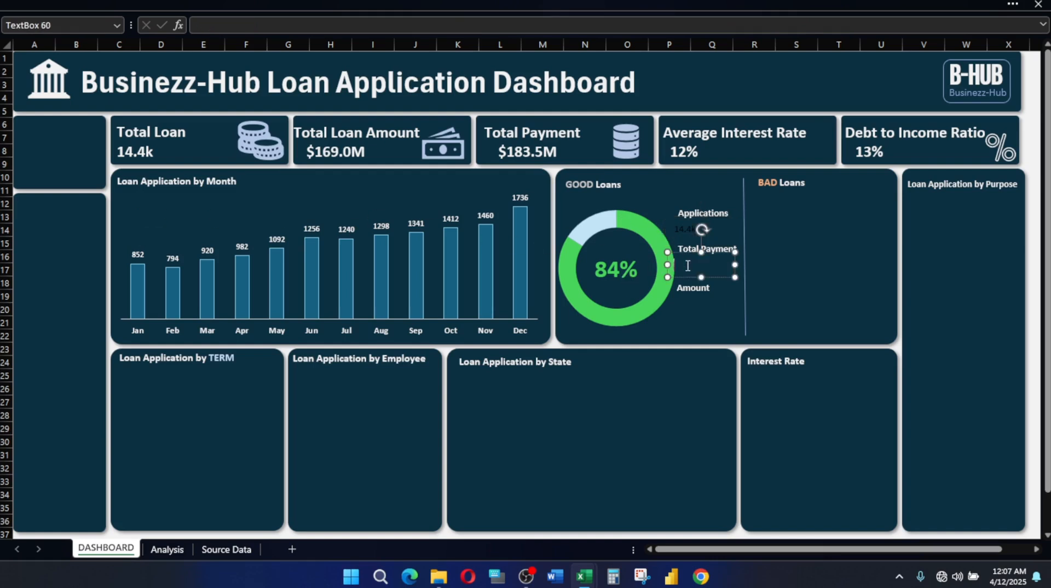
left_click(283, 28)
left_click(167, 549)
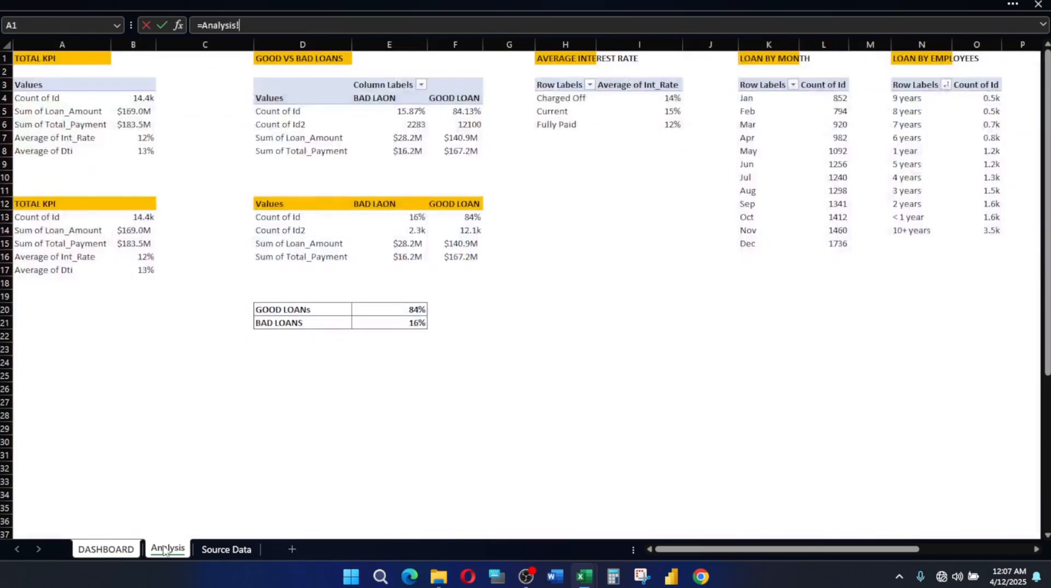
left_click(141, 244)
key("Return")
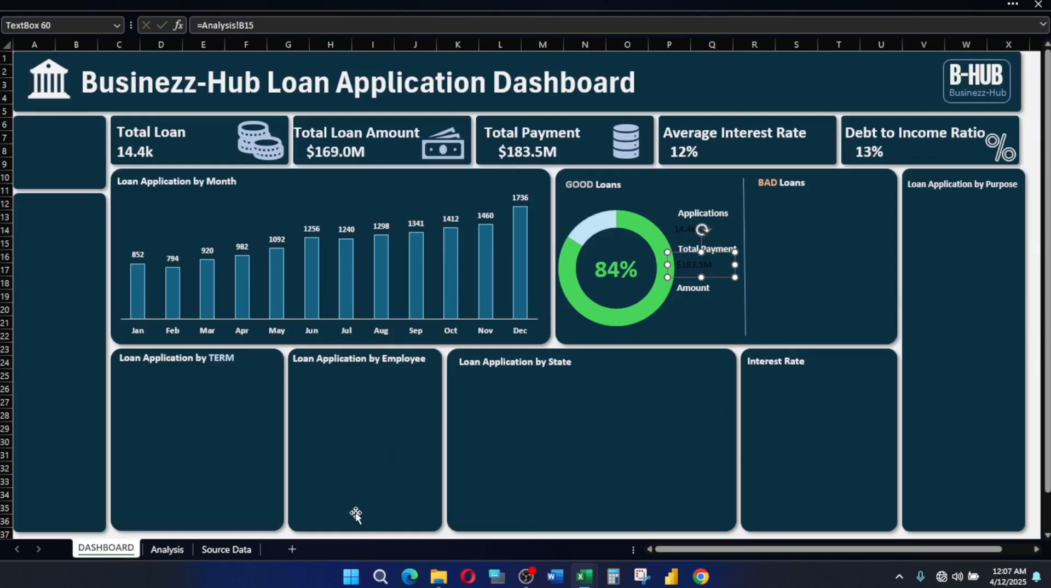
Link the value box under the Amount heading to the payment total with =Analysis!B15
mouse_move(589, 575)
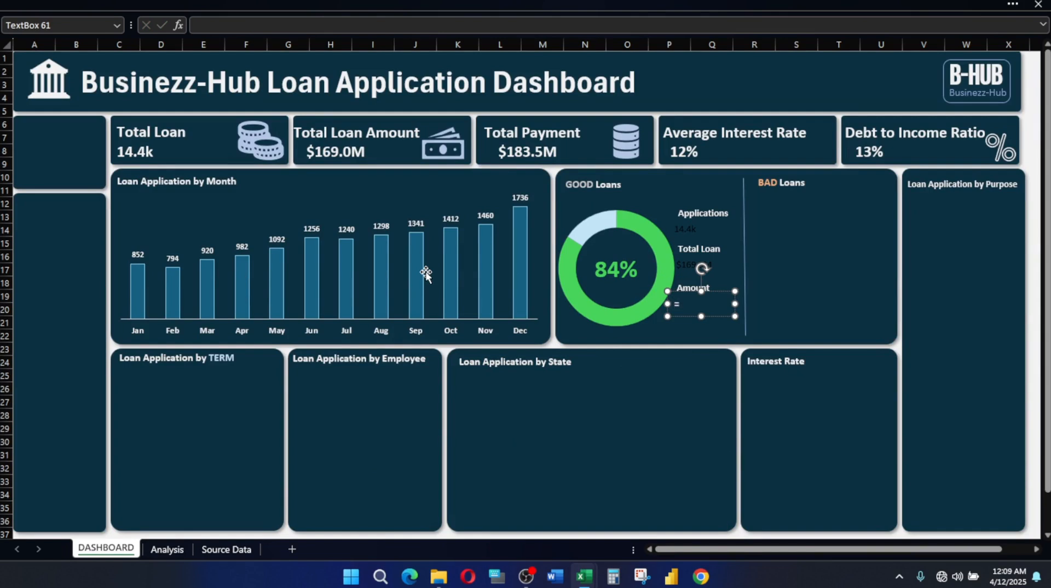
left_click(255, 29)
left_click(167, 549)
left_click(143, 242)
key("Return")
Change the Amount heading to Amount Received, widen its text box to fit one line and align it beside the doughnut
left_click(694, 284)
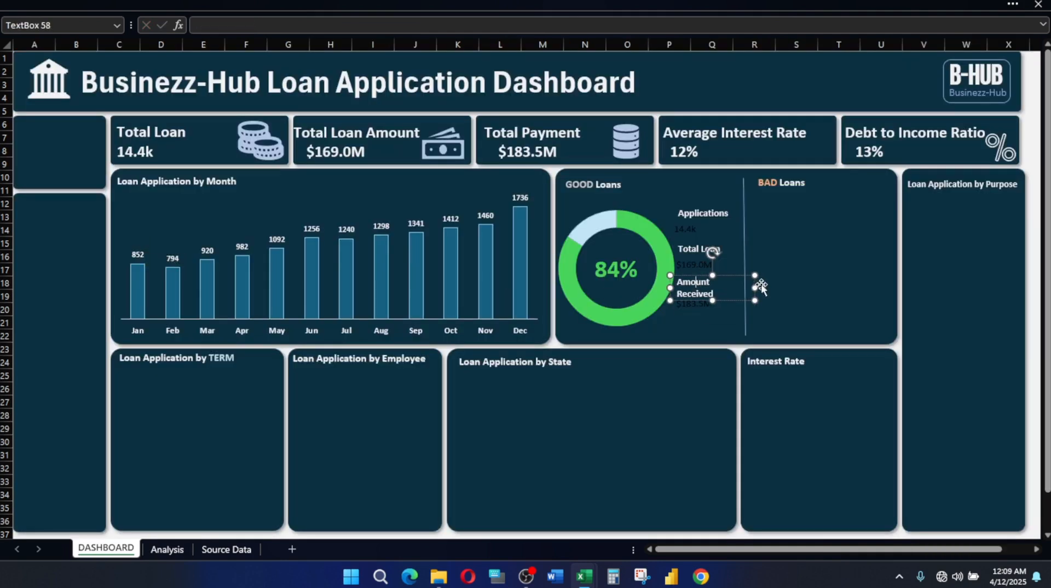
left_click_drag(755, 287, 772, 288)
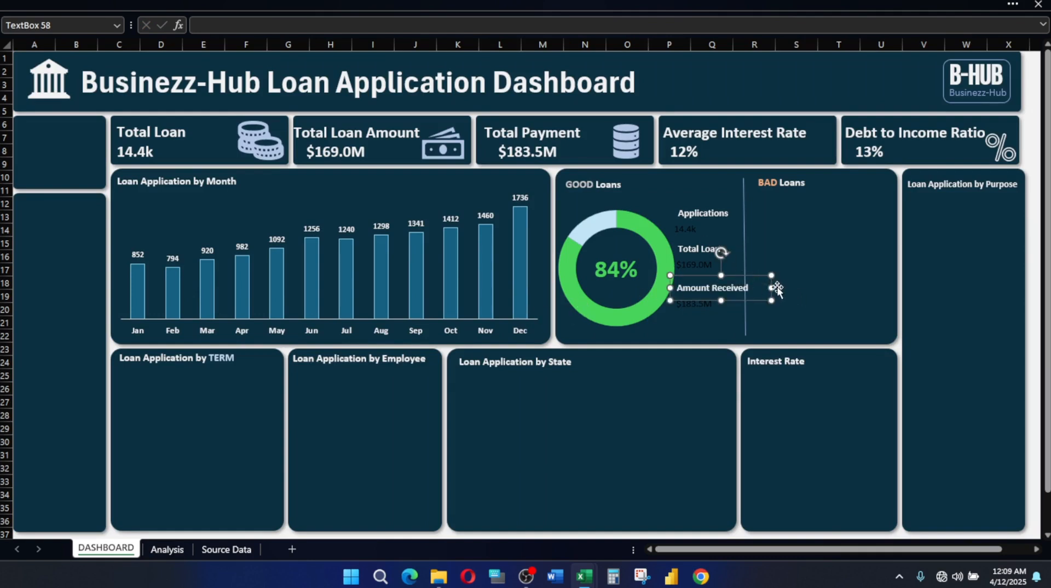
left_click_drag(772, 286, 756, 286)
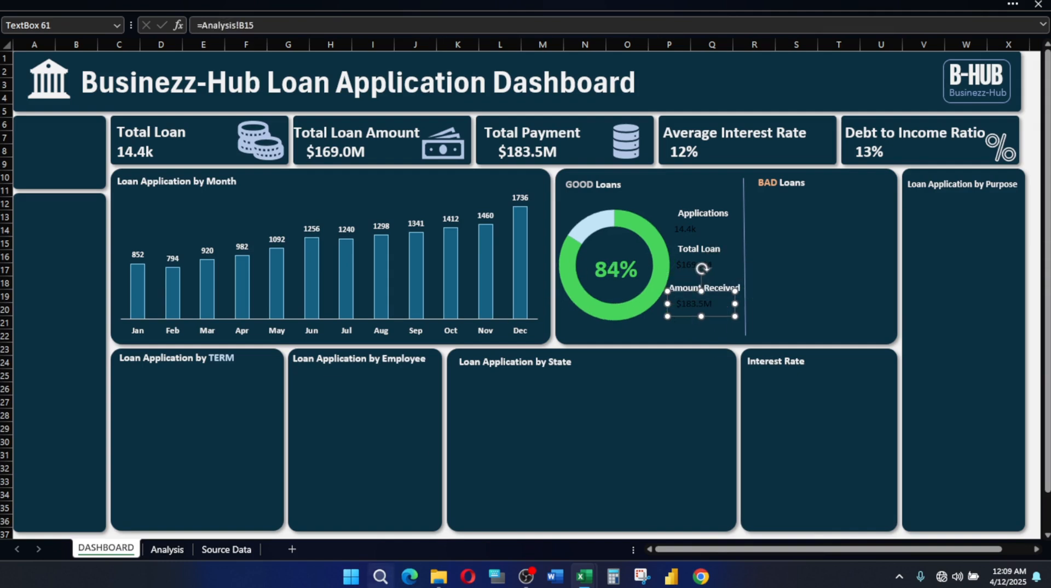
Format the three good-loan value boxes in bold green with font size 12
left_click(688, 264, "shift")
left_click(690, 228, "shift")
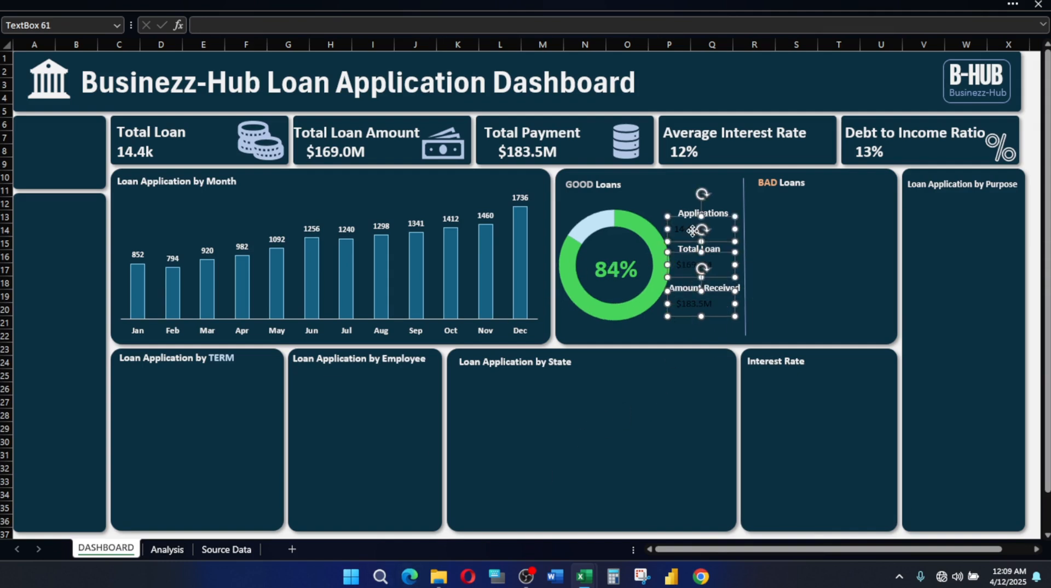
left_click(342, 2)
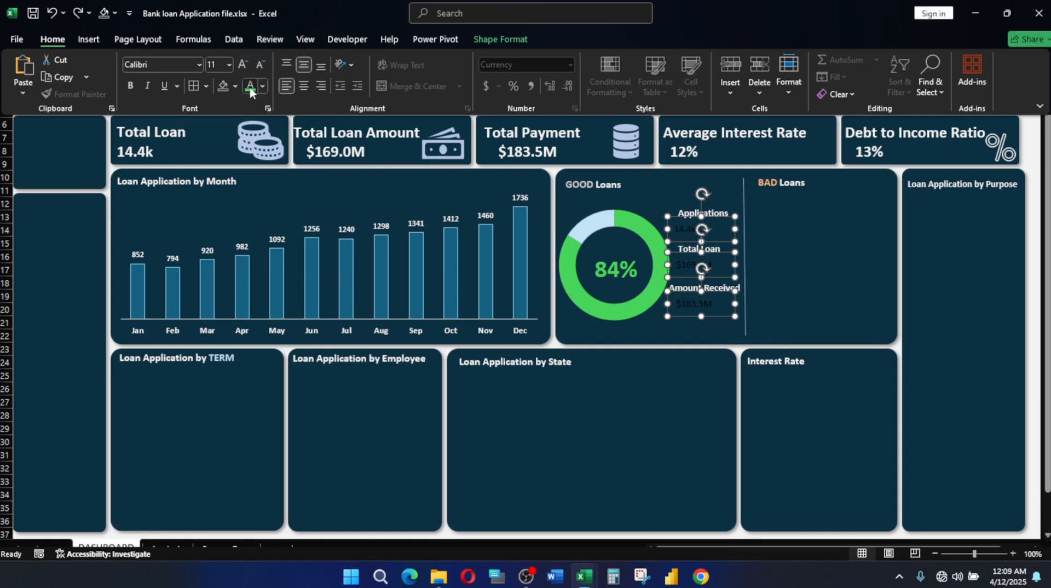
left_click(250, 86)
left_click(131, 86)
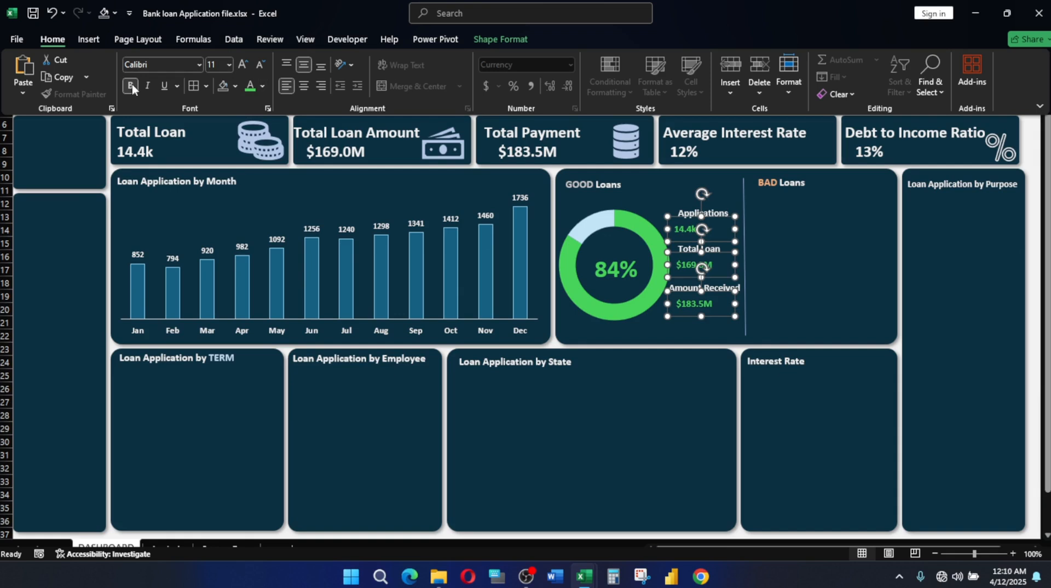
left_click(262, 86)
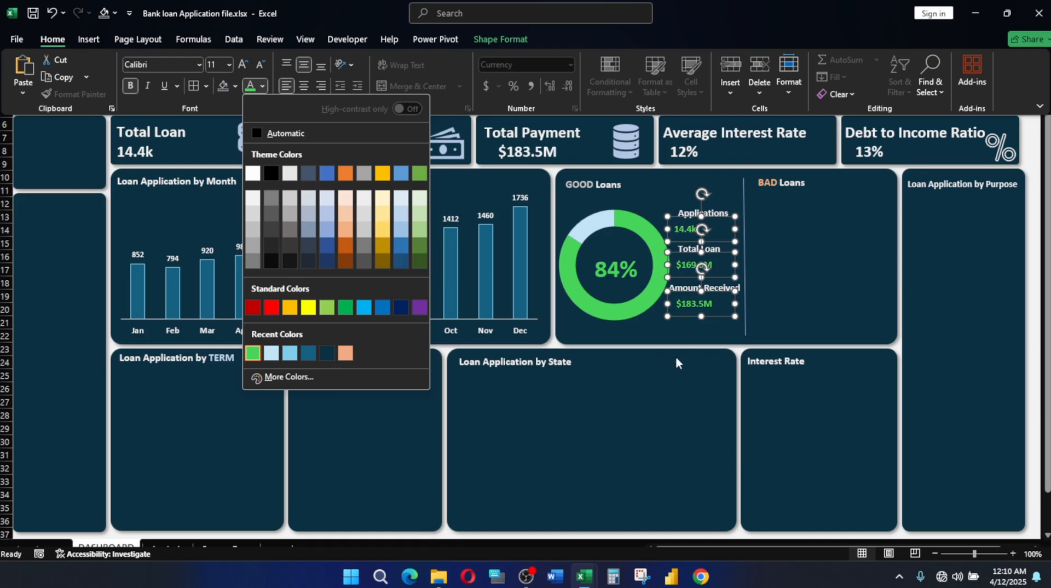
left_click(244, 62)
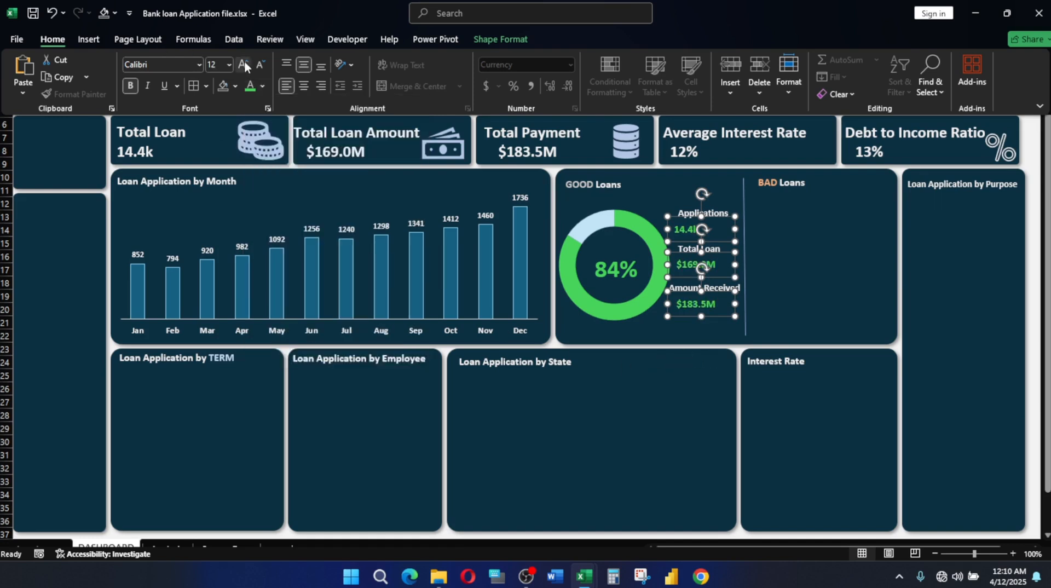
key("ctrl+shift+F1")
left_click(830, 247)
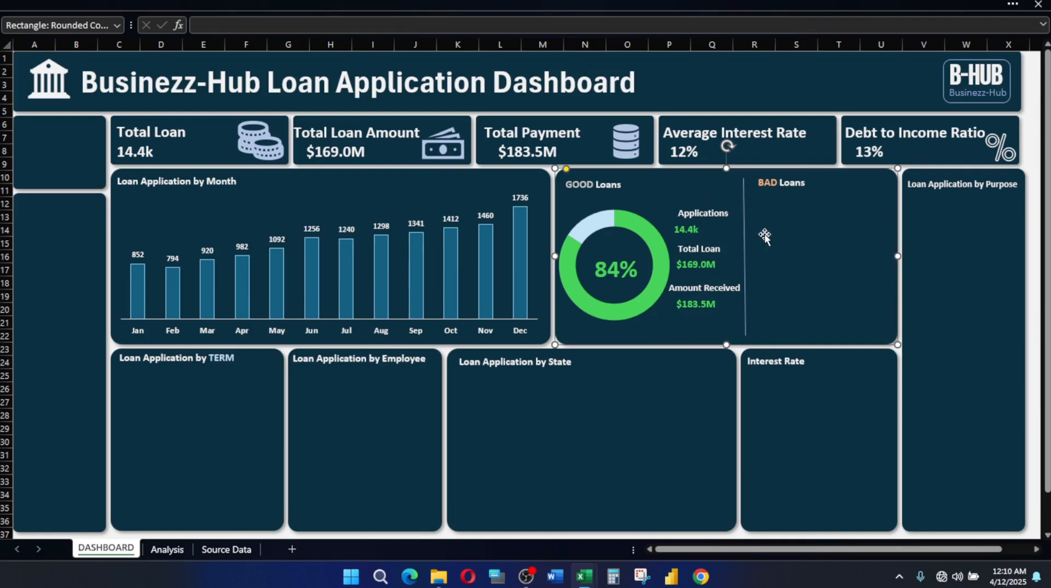
Duplicate the good loans doughnut chart
left_click(631, 207)
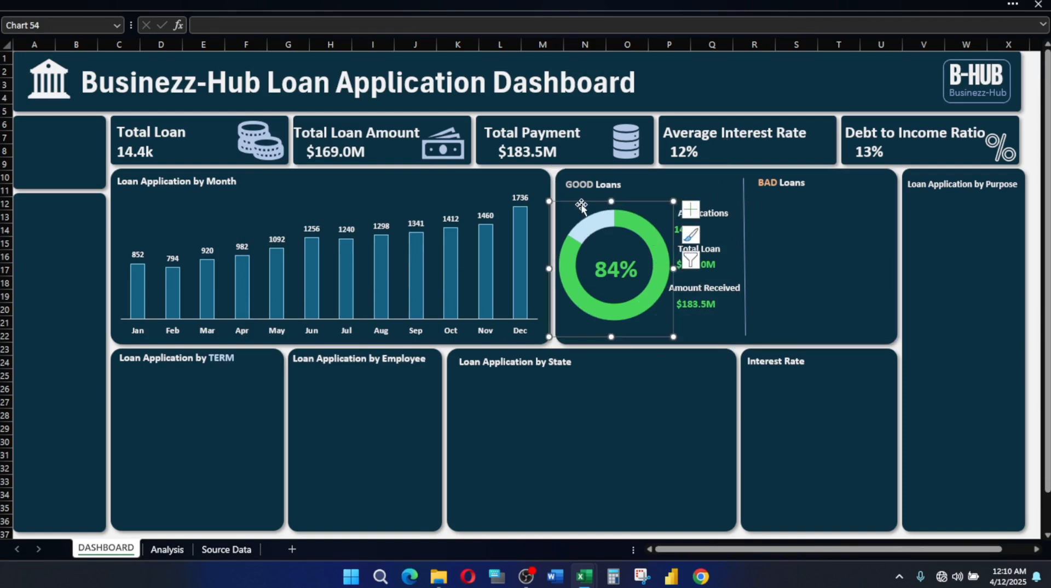
left_click(718, 203)
left_click(601, 206)
key("ctrl+d")
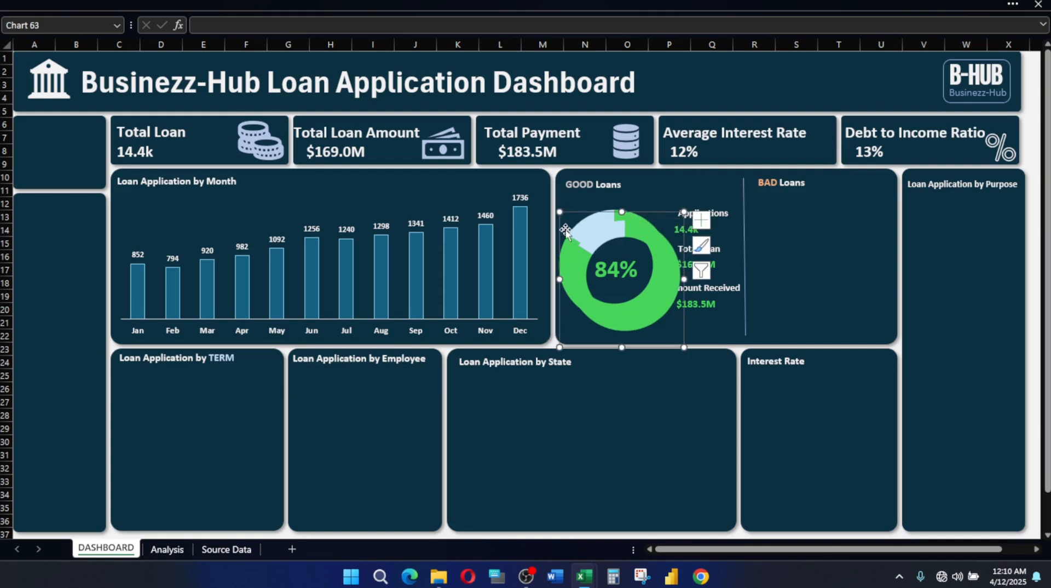
Place the duplicated doughnut at reduced size in the Bad Loans panel with copies of the three headings and value boxes beside it
left_click_drag(565, 230, 739, 213)
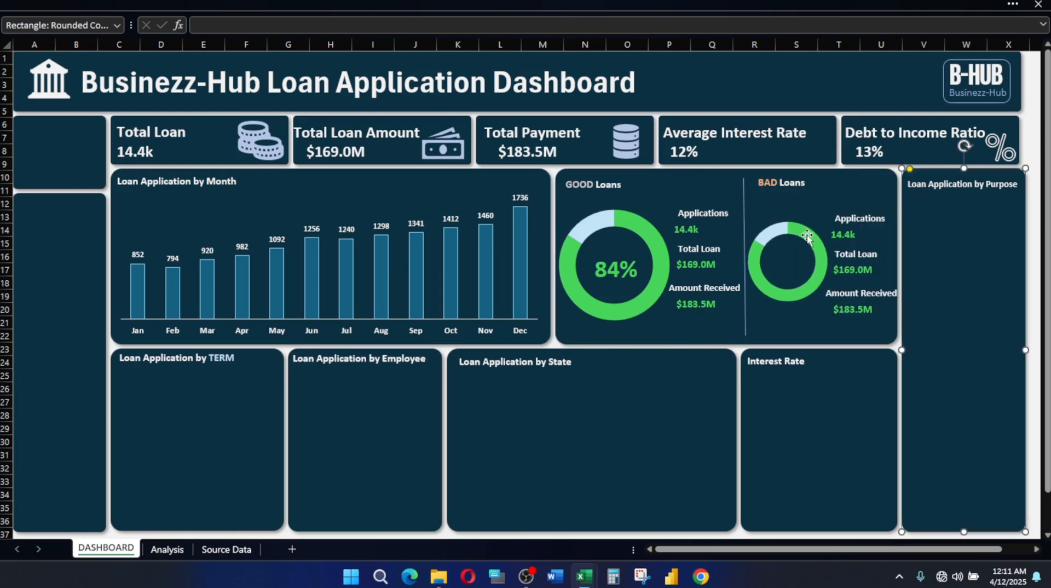
left_click(809, 236)
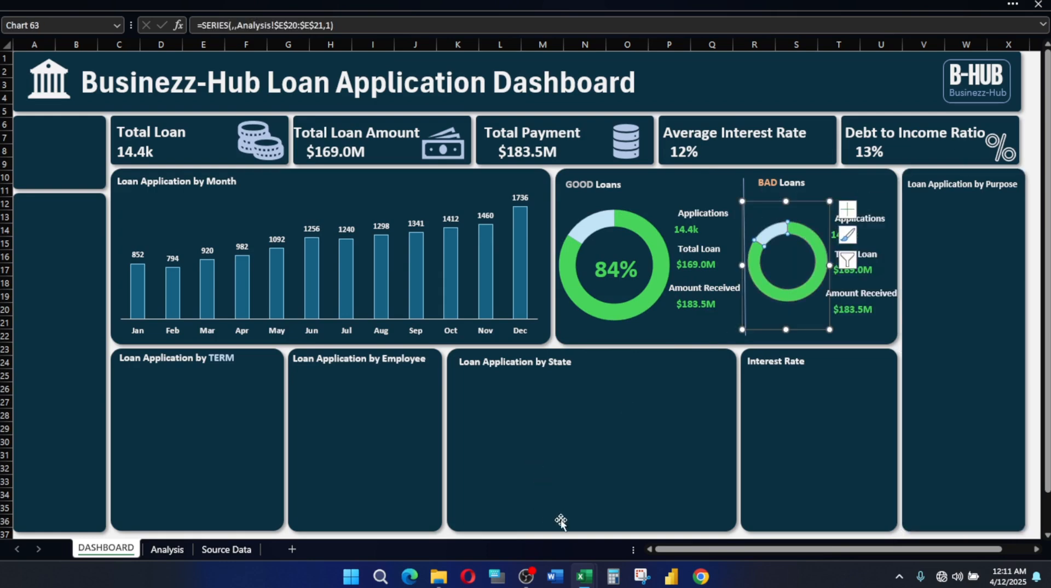
mouse_move(599, 582)
mouse_move(661, 531)
Check the font colour of the word BAD in the Bad Loans heading
left_click(767, 181)
double_click(767, 181)
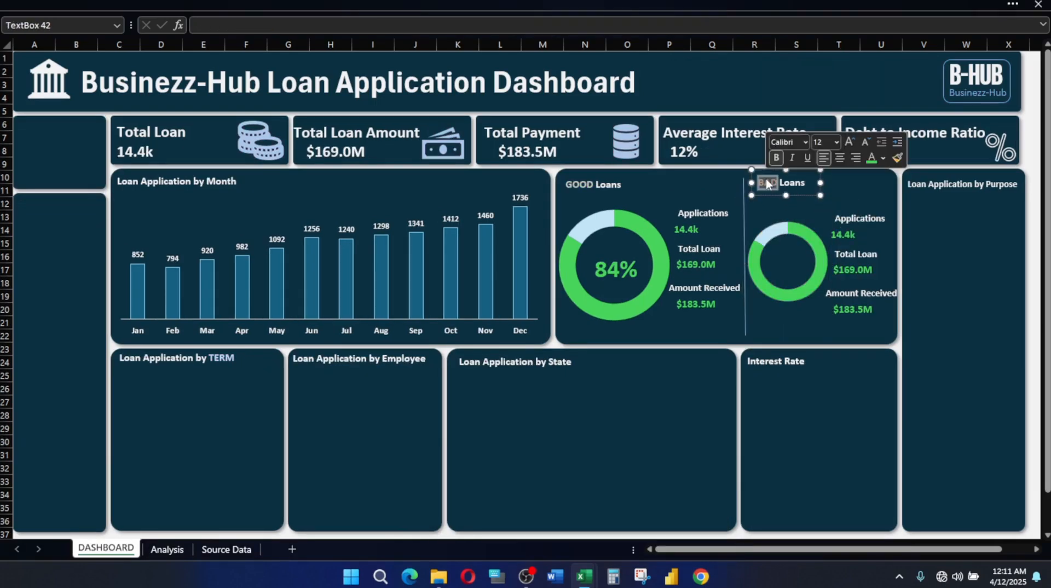
left_click(884, 158)
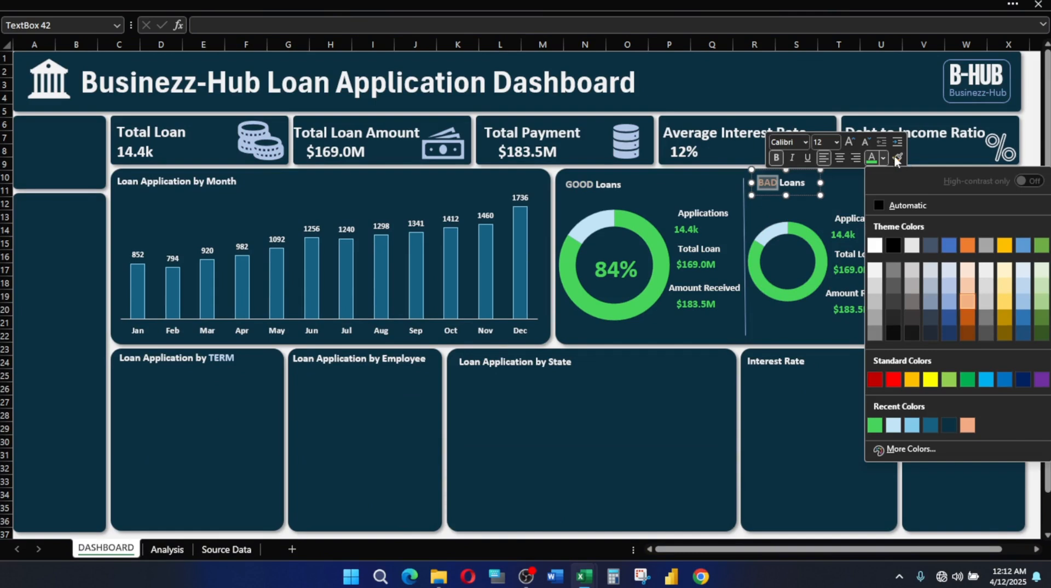
left_click(895, 157)
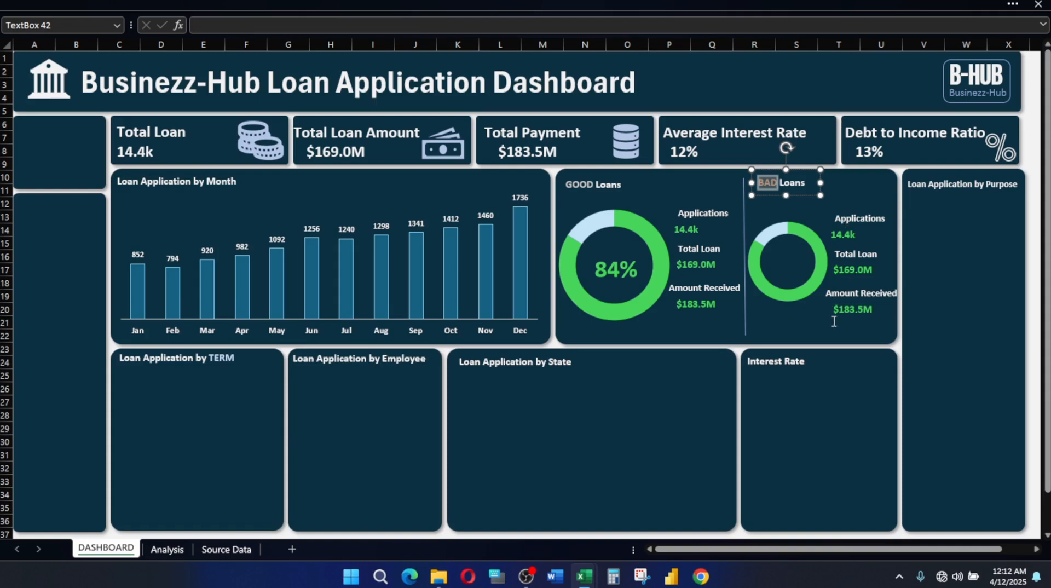
key("Escape")
Recolour the bad-loans Applications value to light orange and lighten it to the custom colour #F4BA9A
left_click(846, 232)
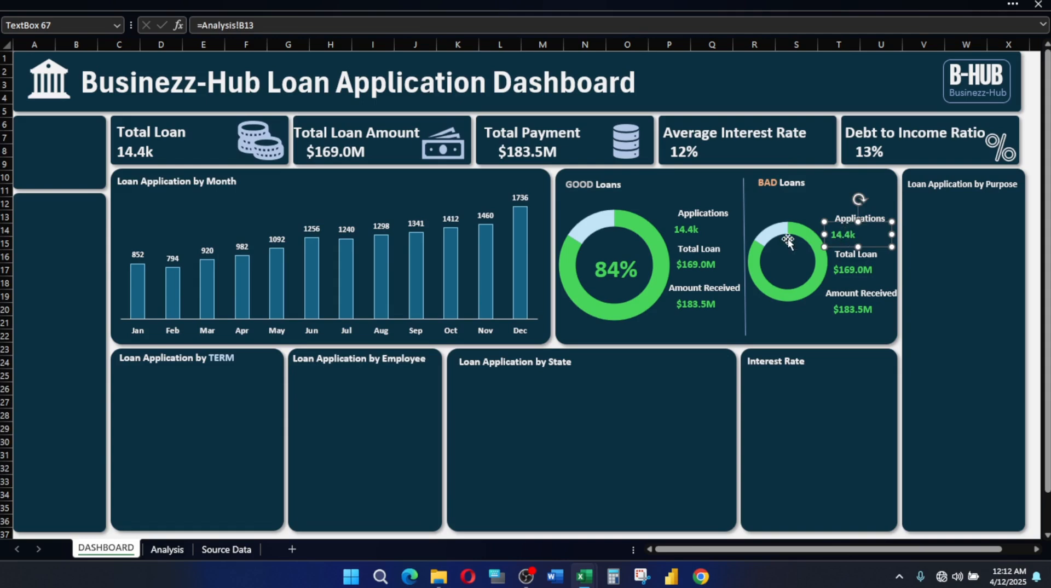
left_click(226, 4)
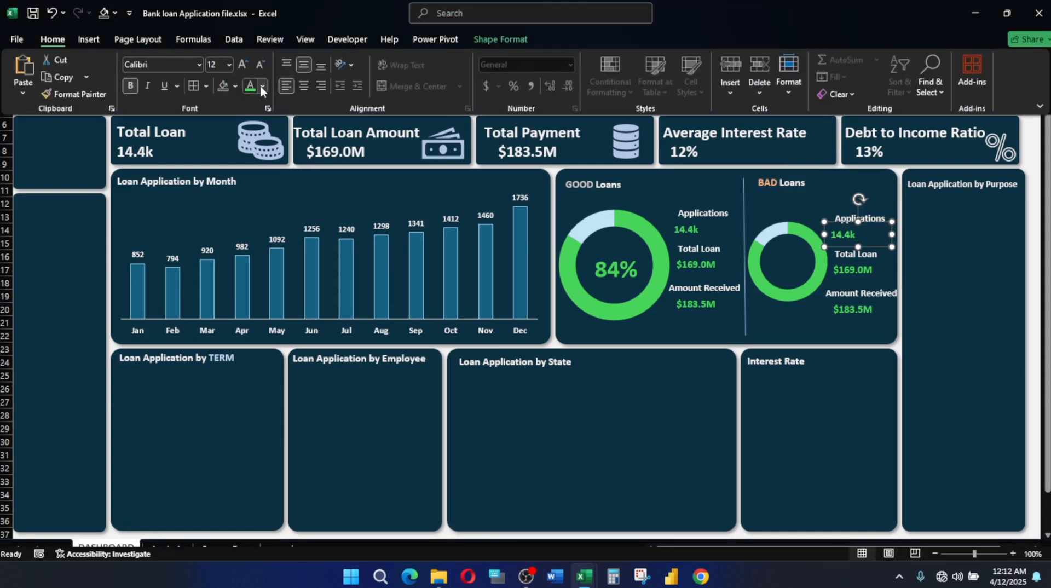
left_click(263, 86)
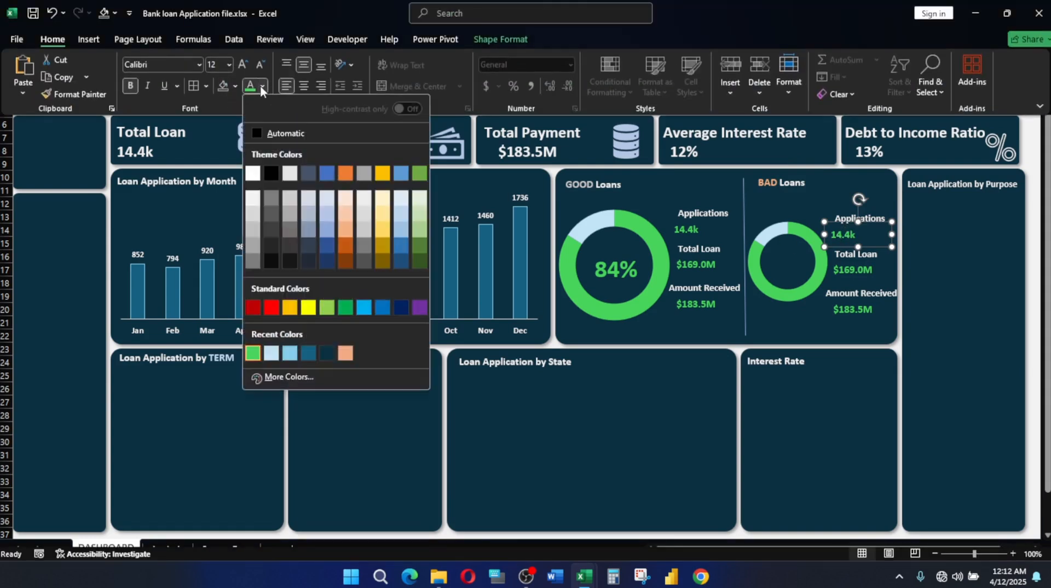
left_click(346, 353)
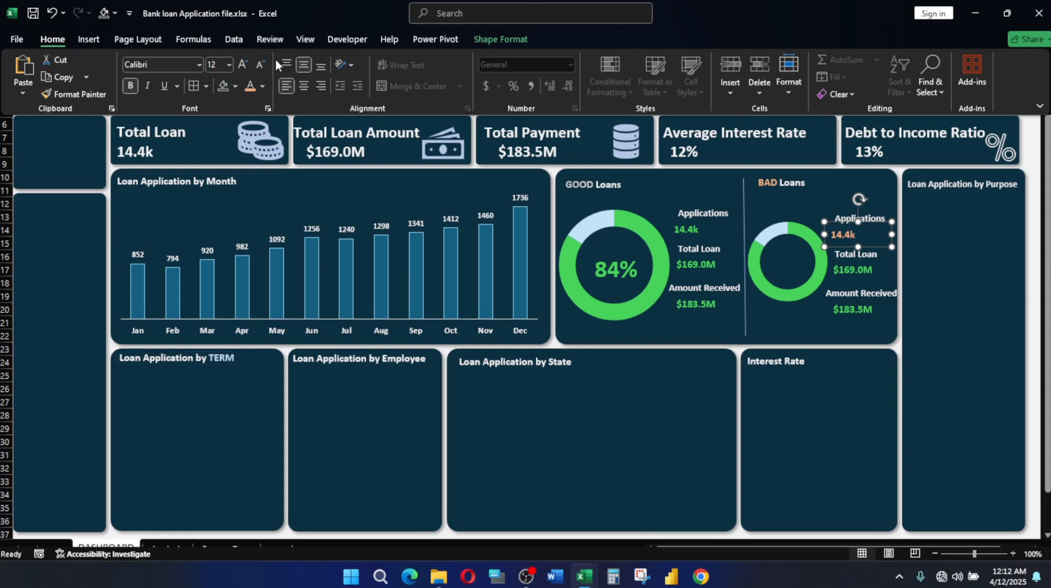
left_click(263, 87)
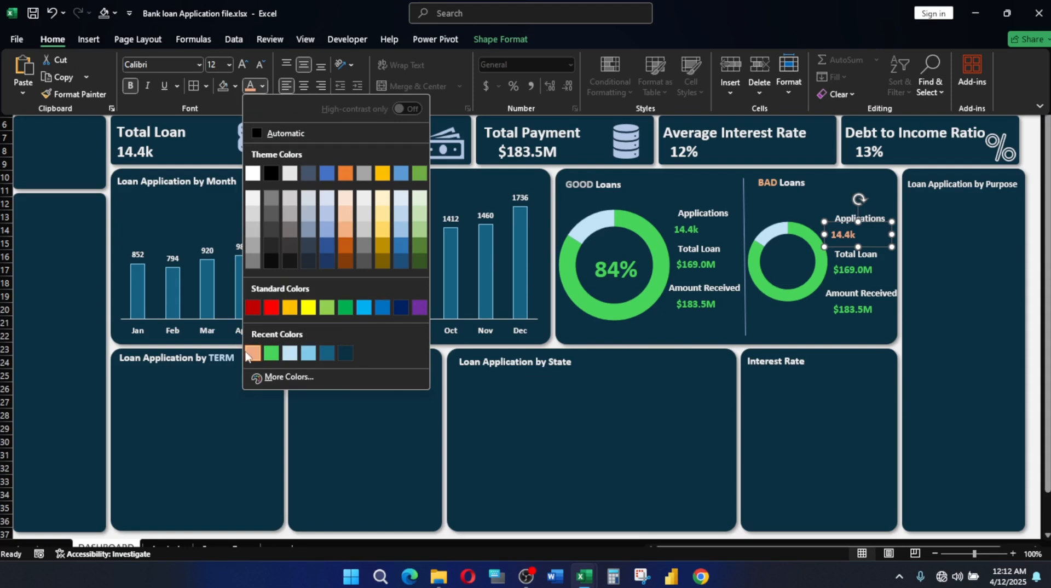
left_click(282, 376)
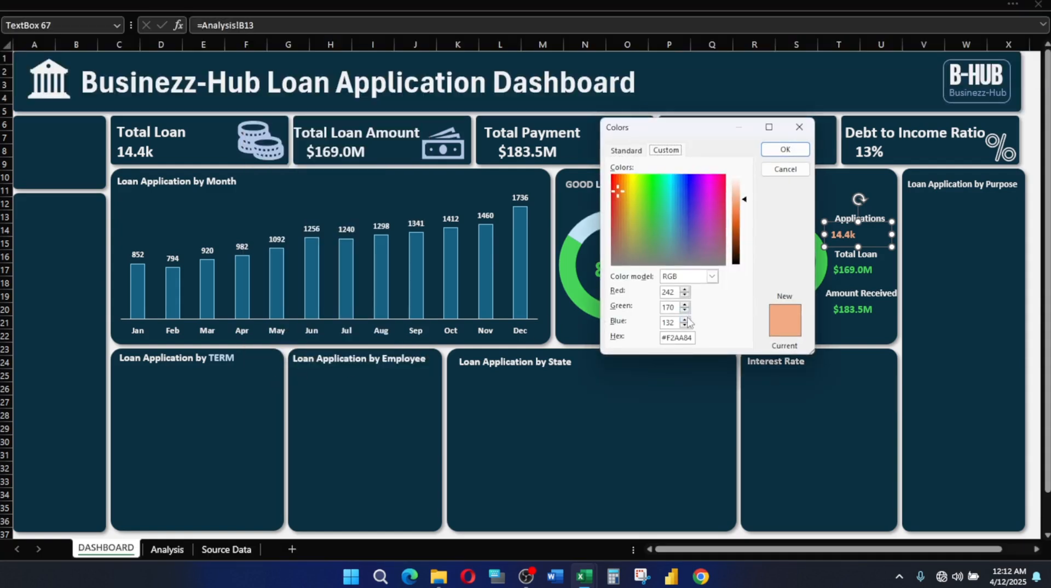
left_click_drag(746, 199, 746, 197)
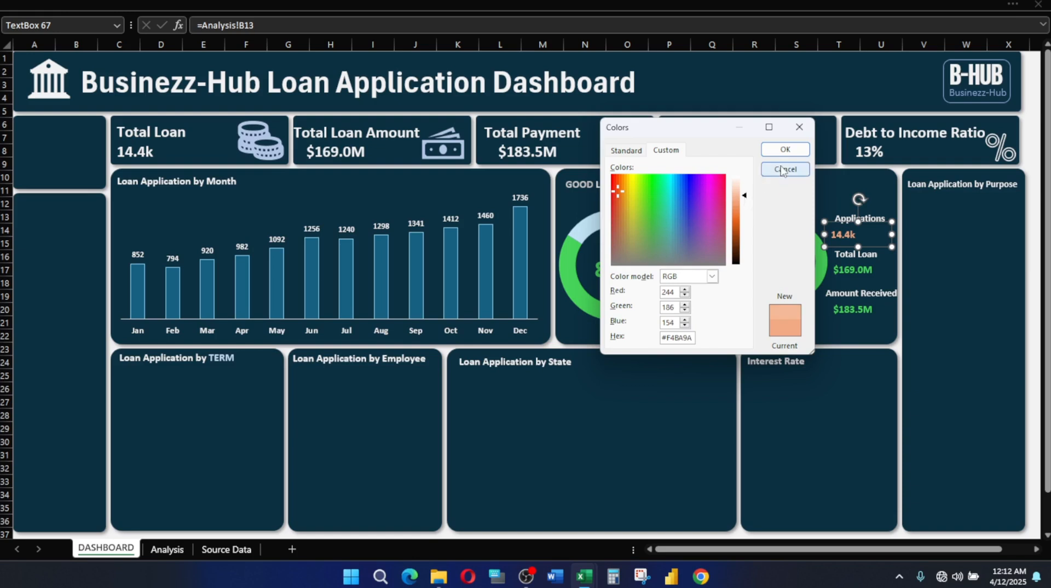
left_click(786, 148)
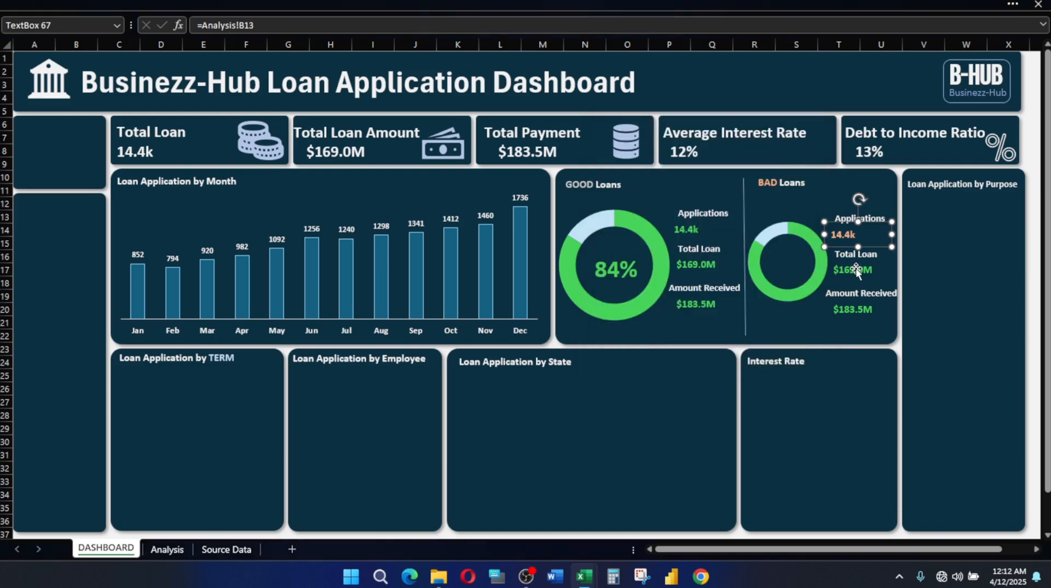
left_click(811, 241)
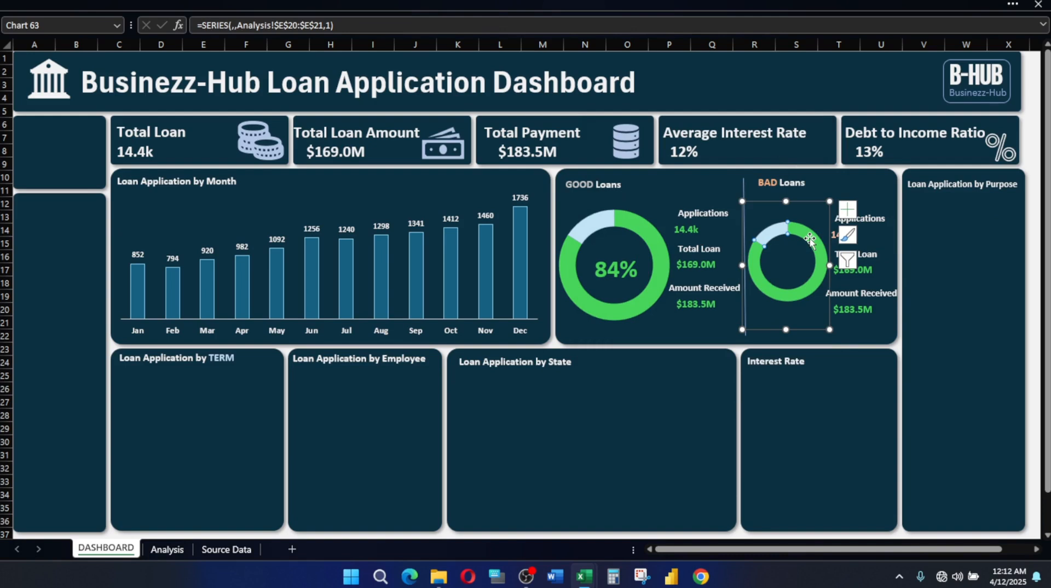
right_click(797, 227)
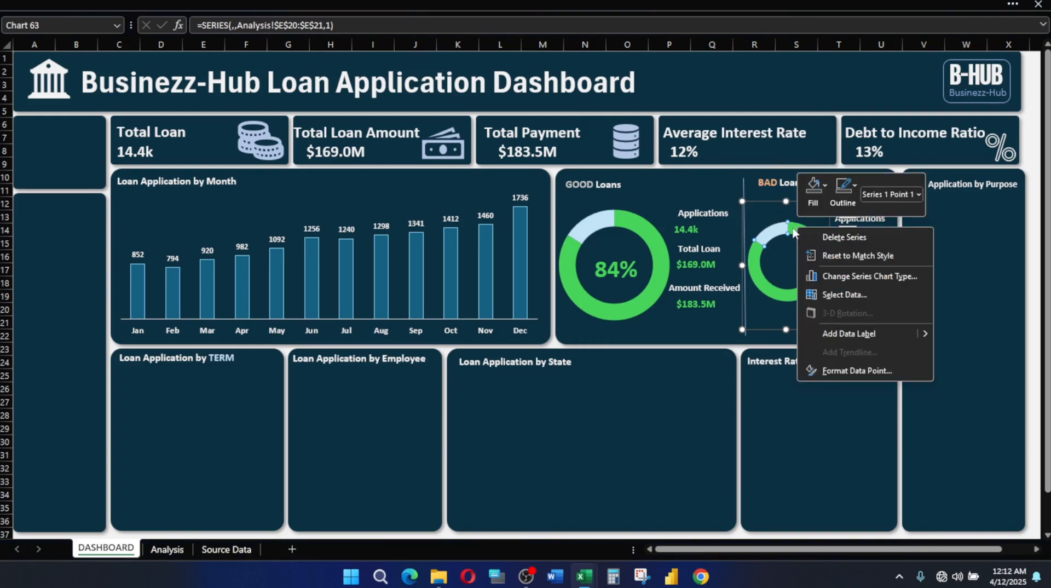
left_click(831, 371)
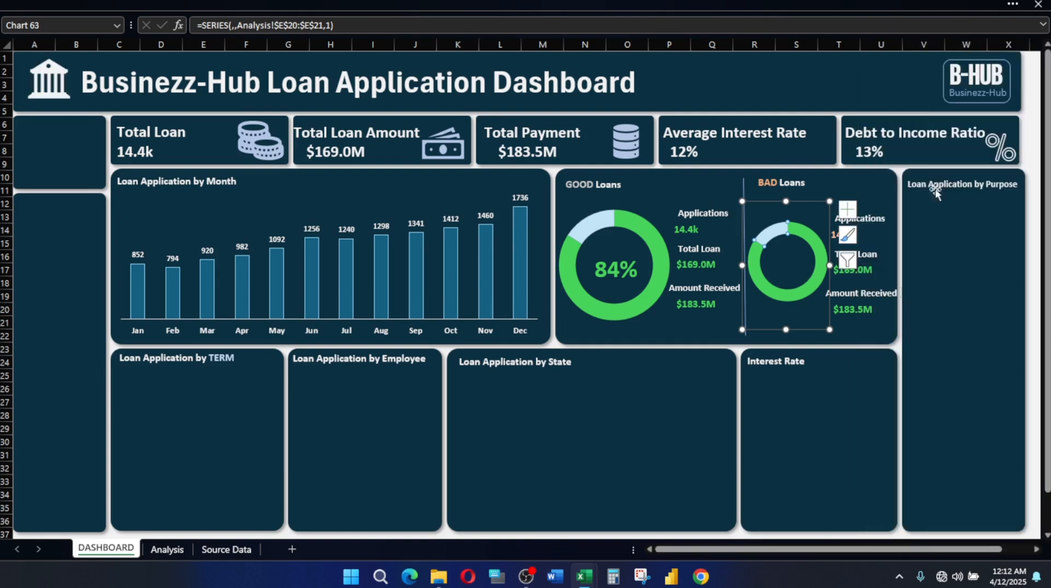
left_click(1039, 55)
left_click(813, 298)
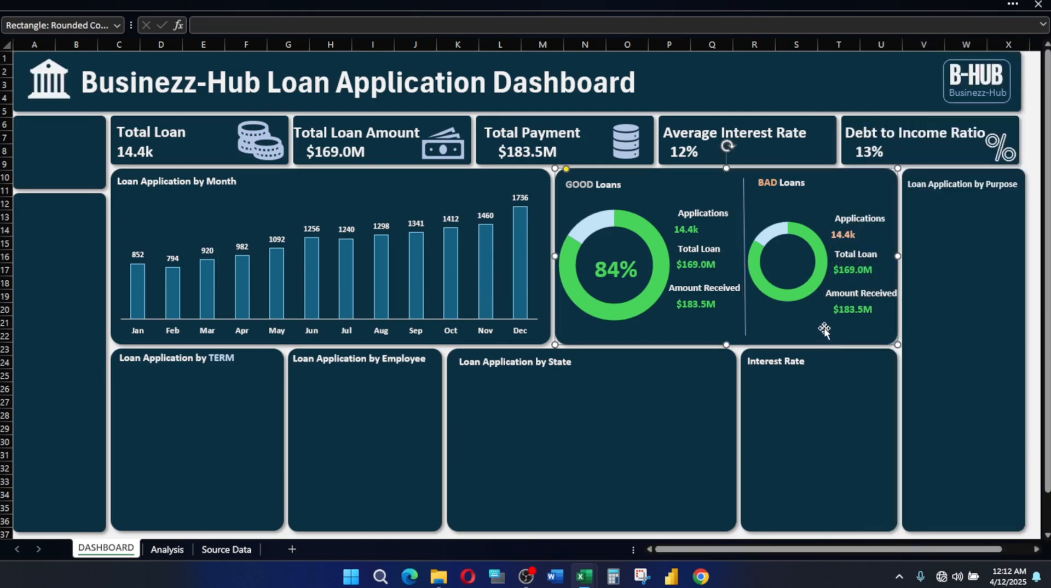
left_click(803, 295)
right_click(803, 296)
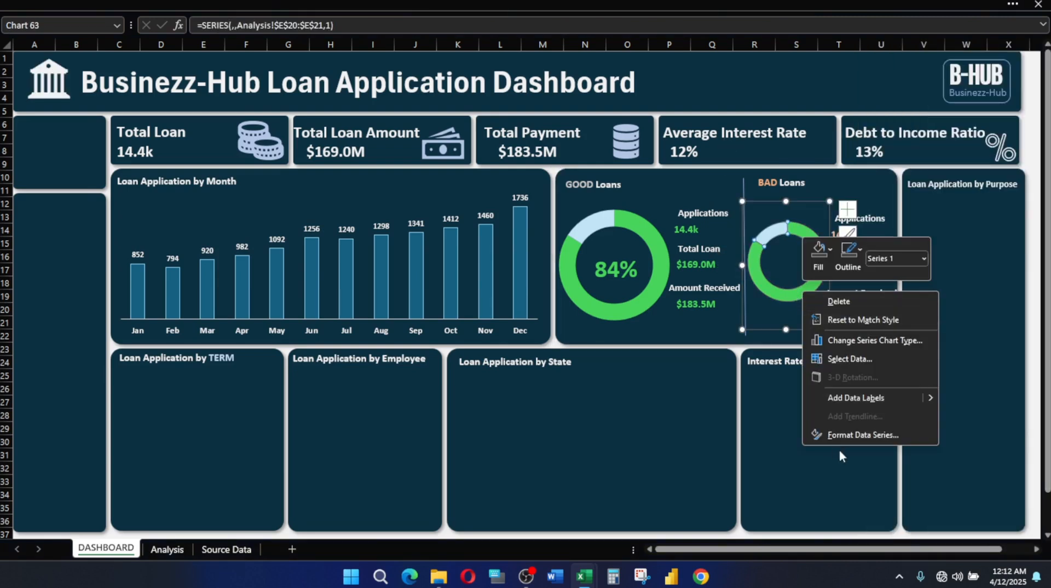
left_click(857, 435)
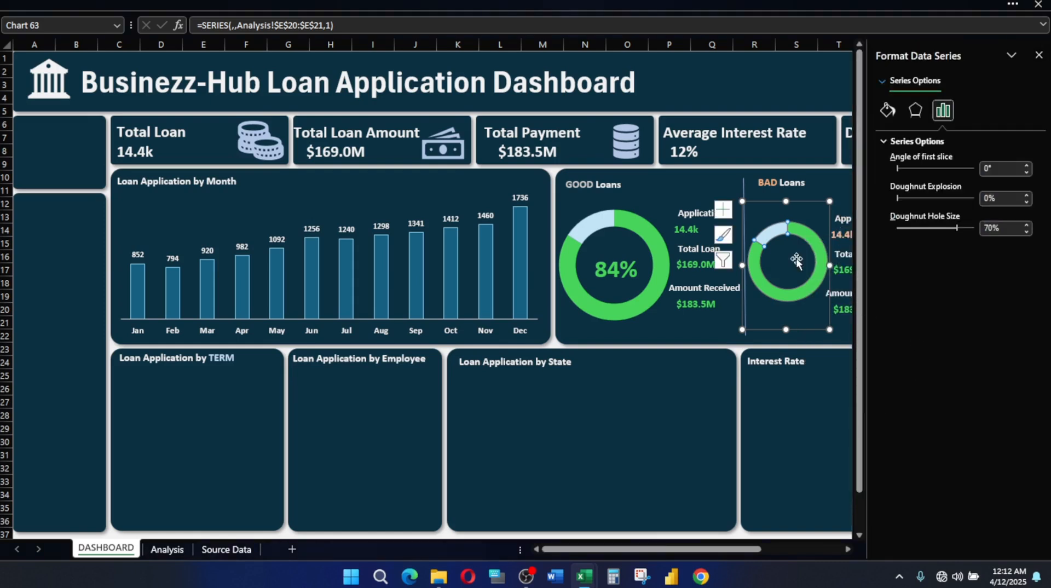
left_click(1038, 55)
left_click(910, 340)
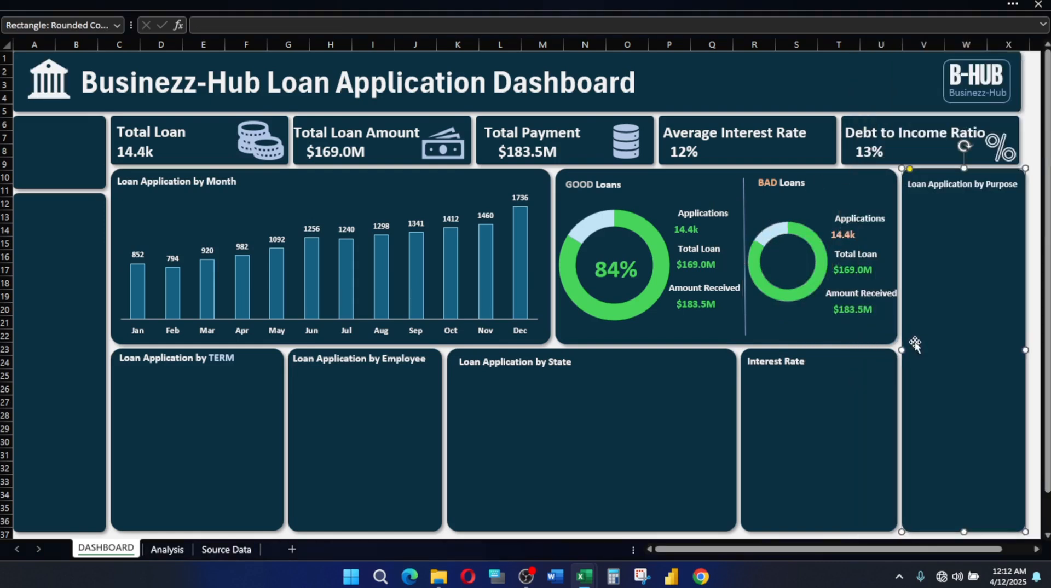
Examine the data source range of the bad loans doughnut, leaving it as it is
left_click(771, 275)
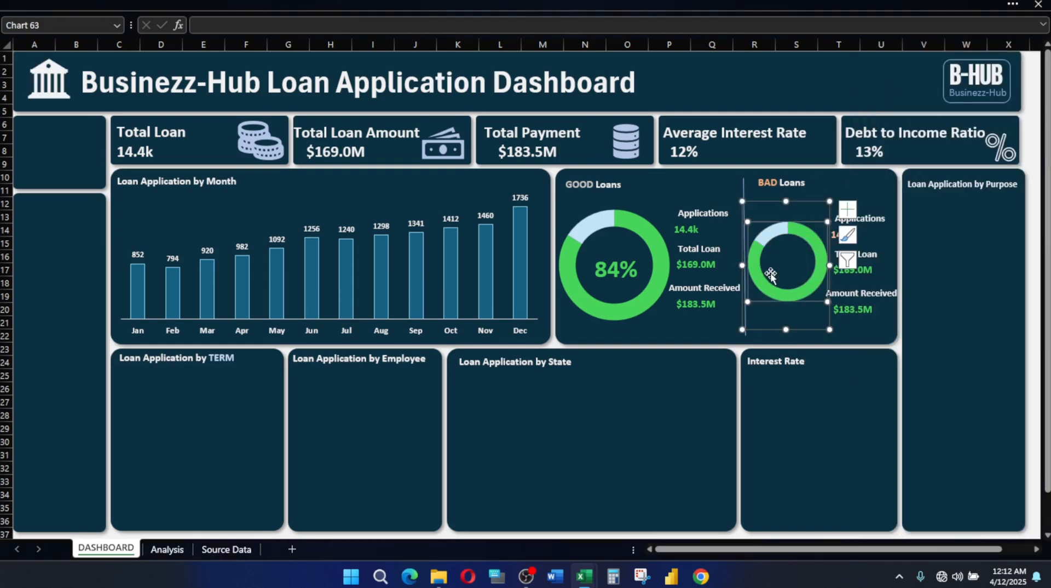
right_click(807, 297)
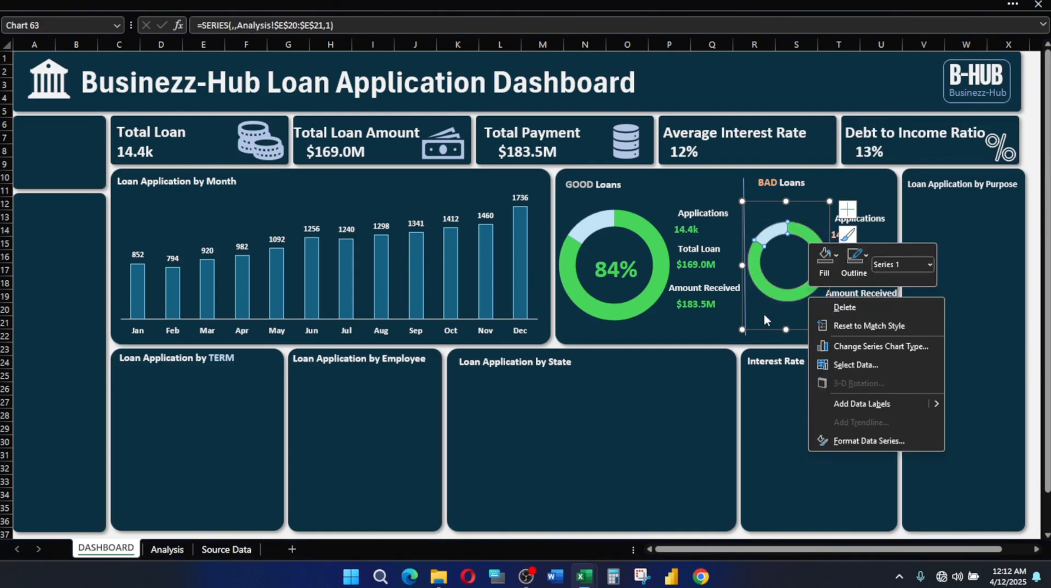
left_click(855, 365)
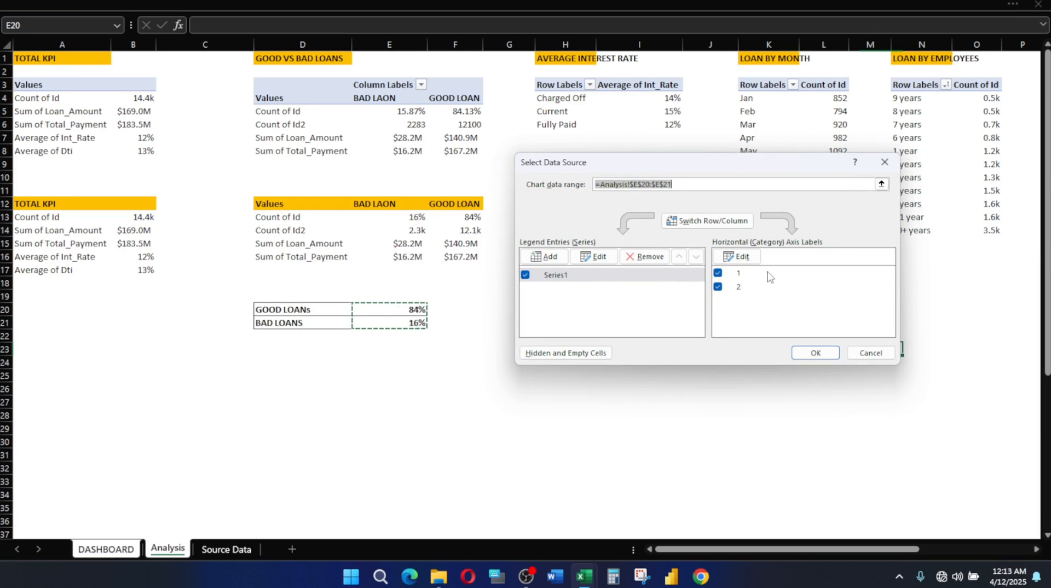
left_click(869, 353)
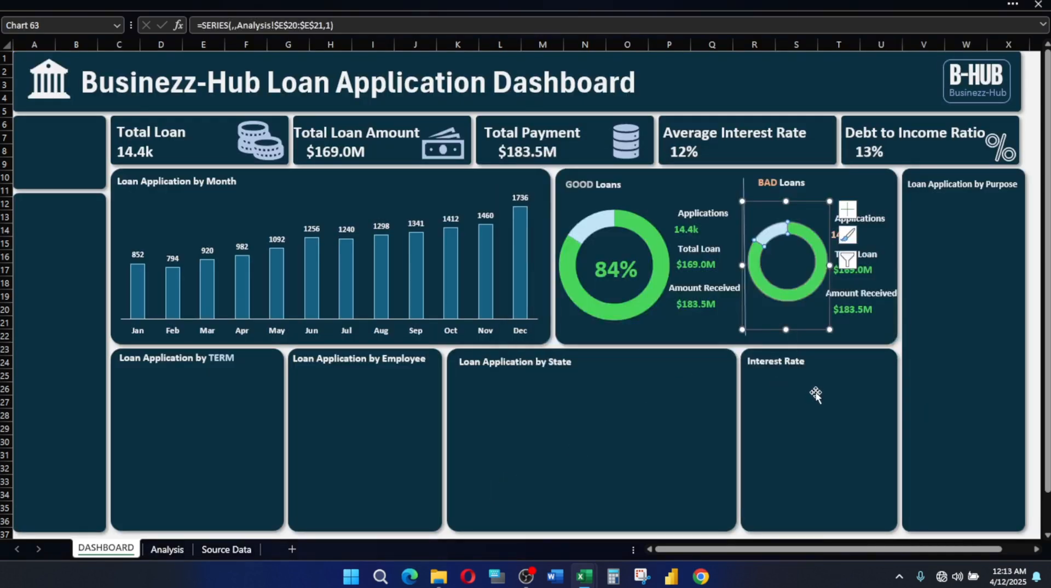
left_click(904, 308)
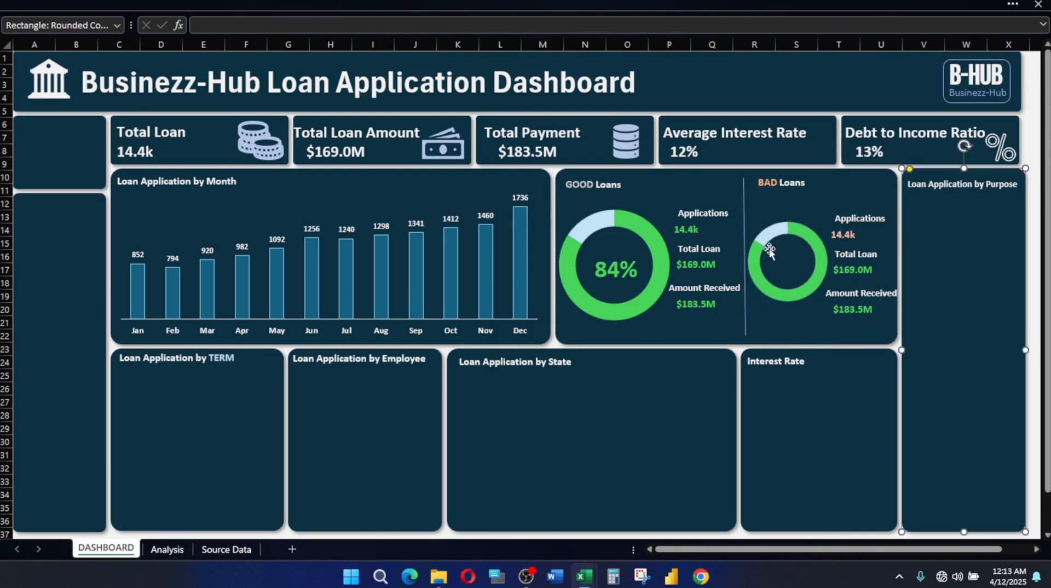
Duplicate the good-loans percentage label, place it inside the bad loans doughnut and link it with =Analysis!E21
left_click(602, 253)
key("ctrl+d")
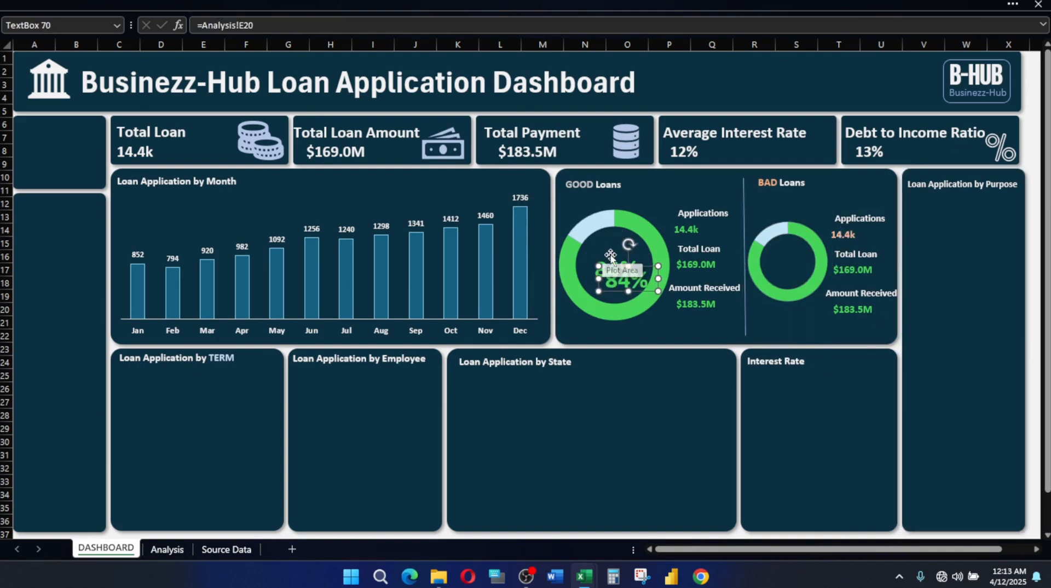
left_click_drag(618, 267, 775, 249)
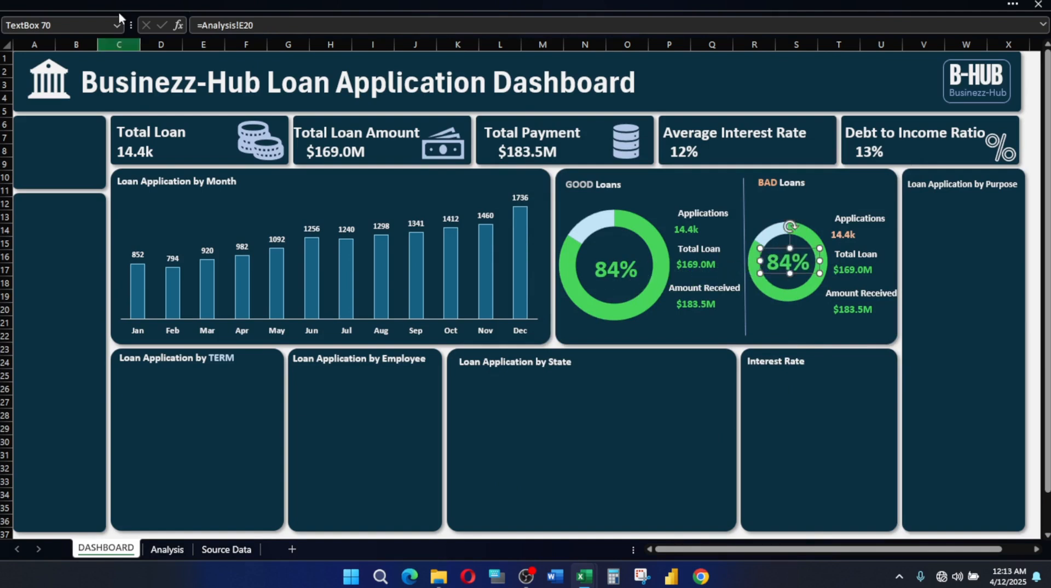
left_click(271, 26)
key("Return")
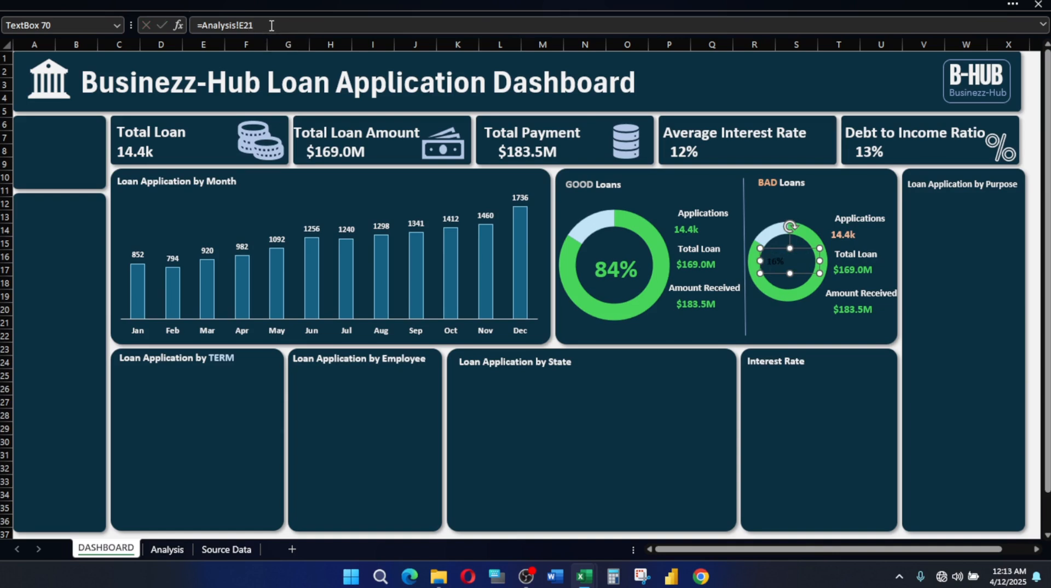
Relink the good-loans Applications value to the good-loan count in the summary table with =Analysis!F14
left_click(688, 230)
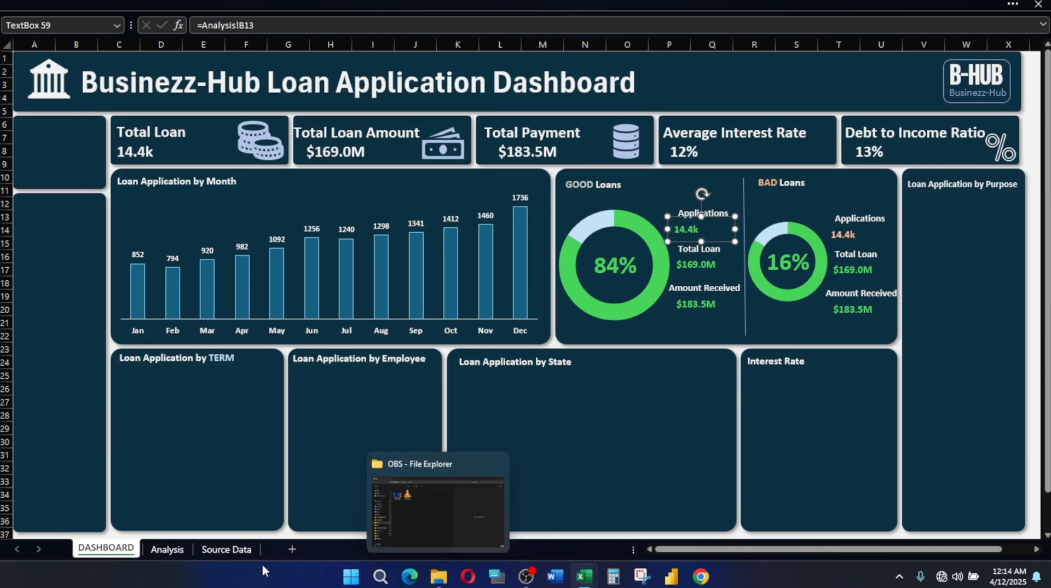
left_click(169, 549)
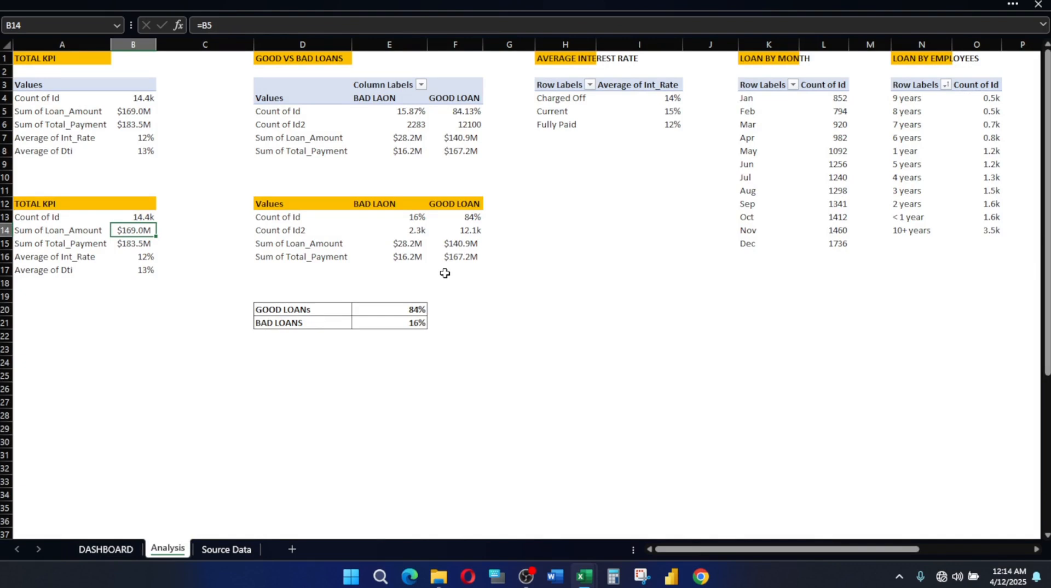
left_click(417, 230)
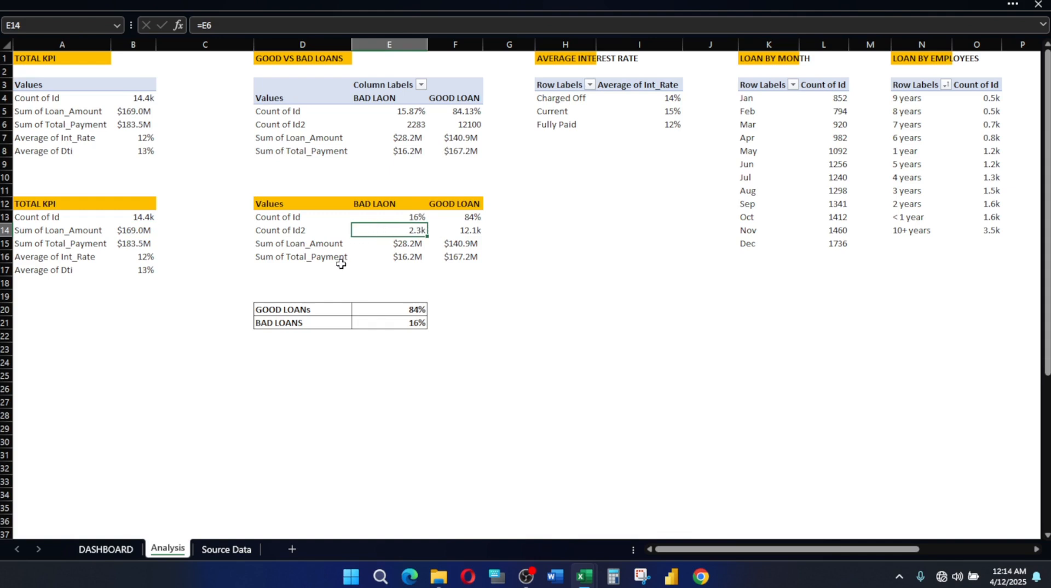
left_click(476, 232)
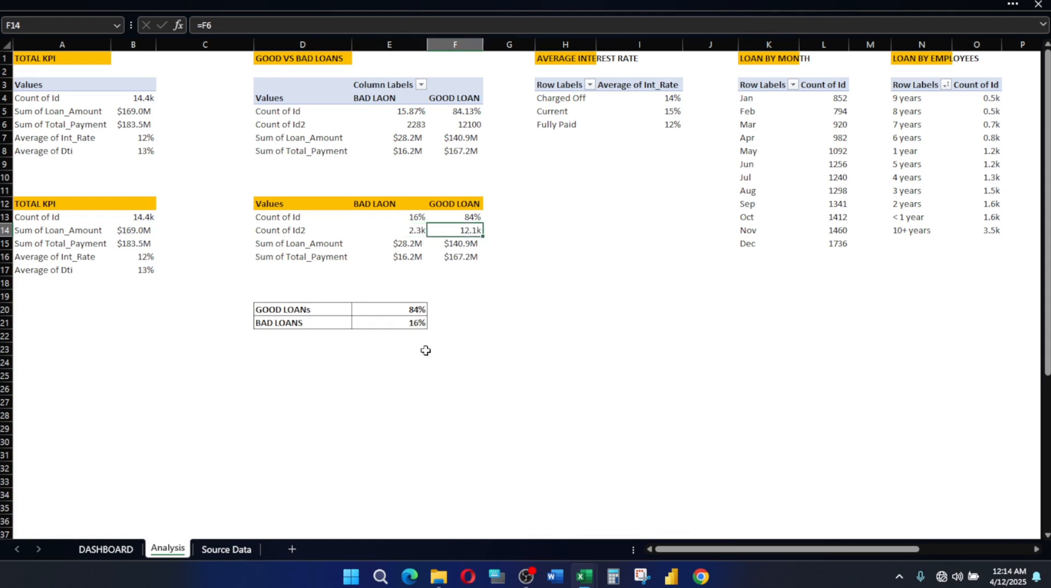
left_click(106, 549)
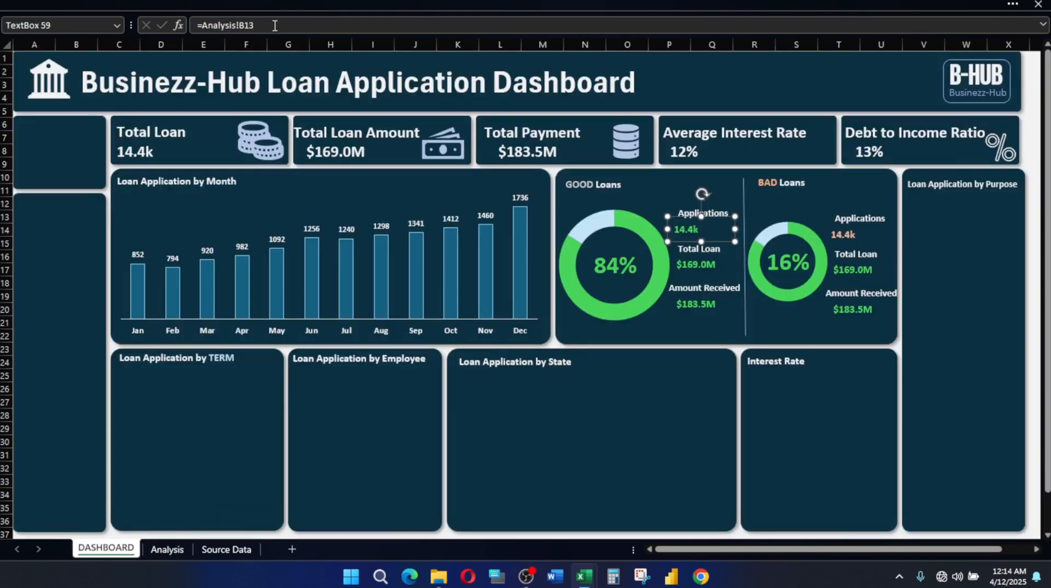
left_click_drag(275, 25, 197, 25)
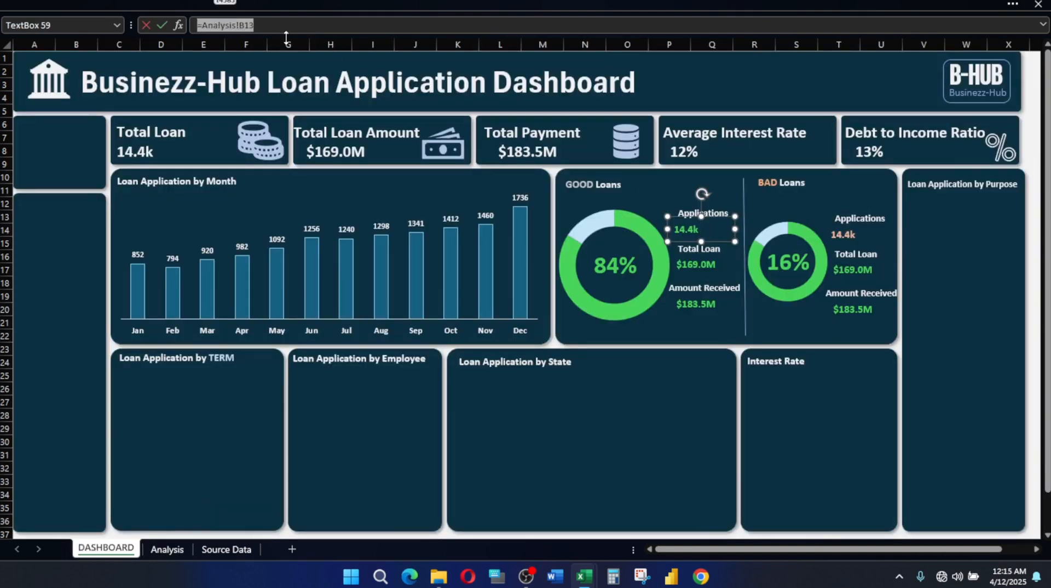
type("=")
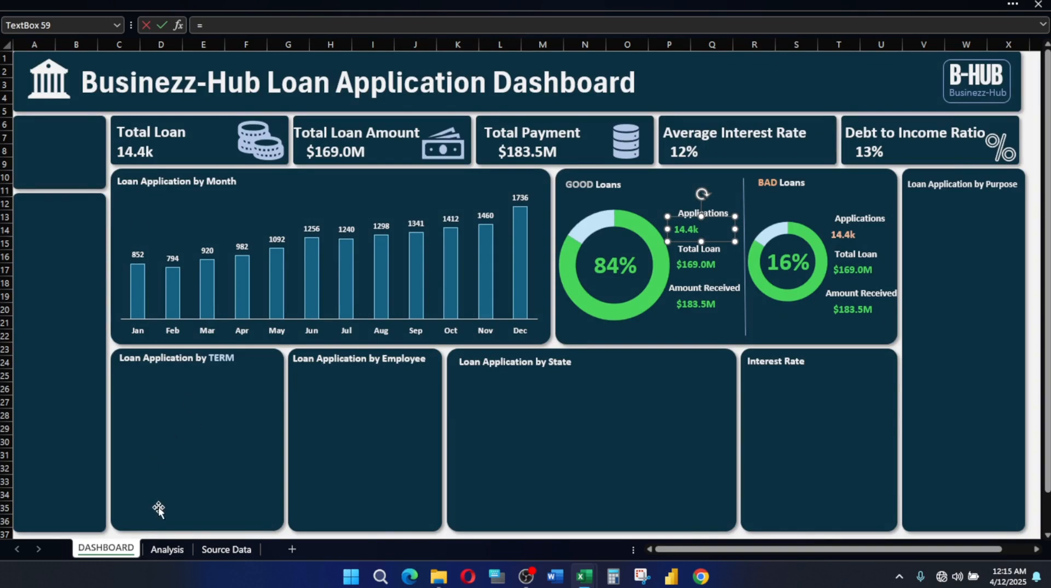
left_click(170, 550)
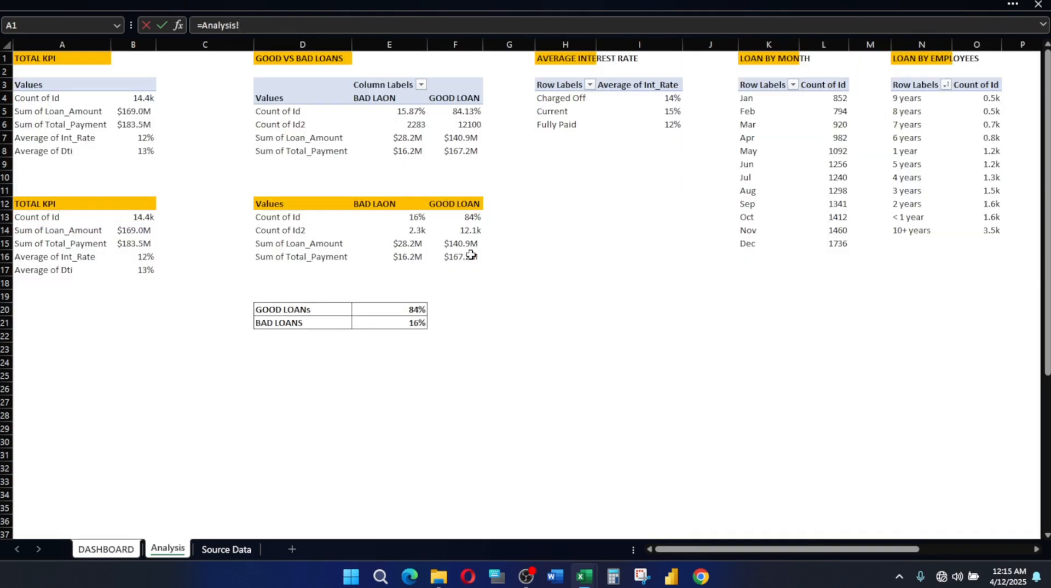
left_click(478, 234)
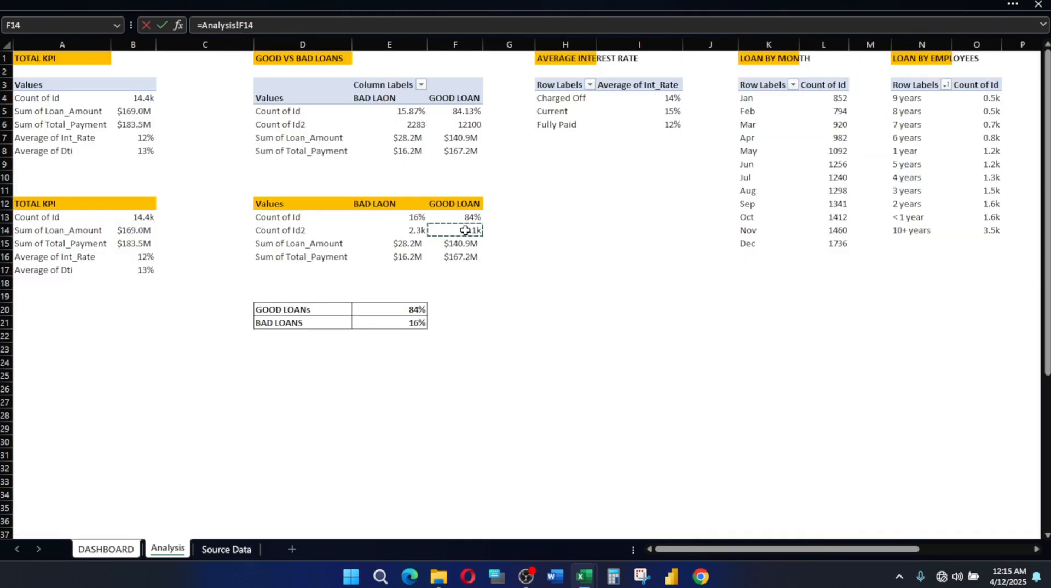
key("Return")
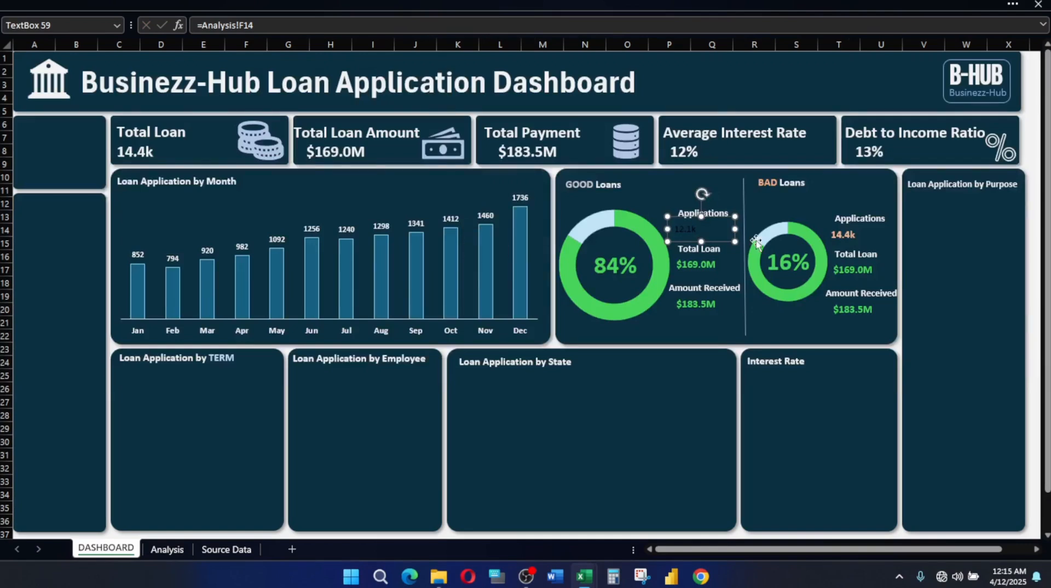
Copy the formatting of the good-loans Total Loan value onto the good-loans Applications value
left_click(690, 266)
left_click(183, 5)
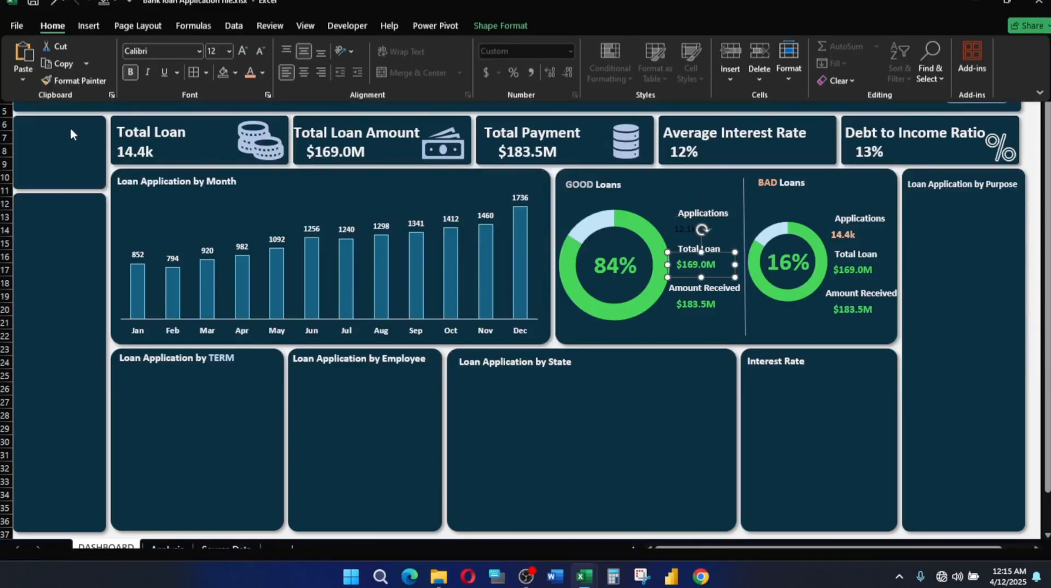
left_click(90, 95)
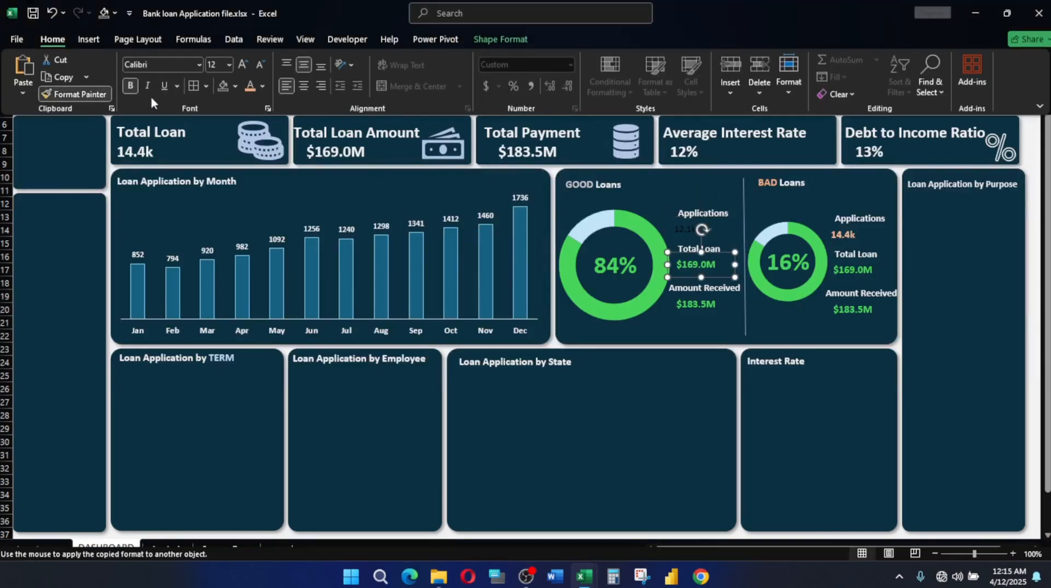
left_click(682, 228)
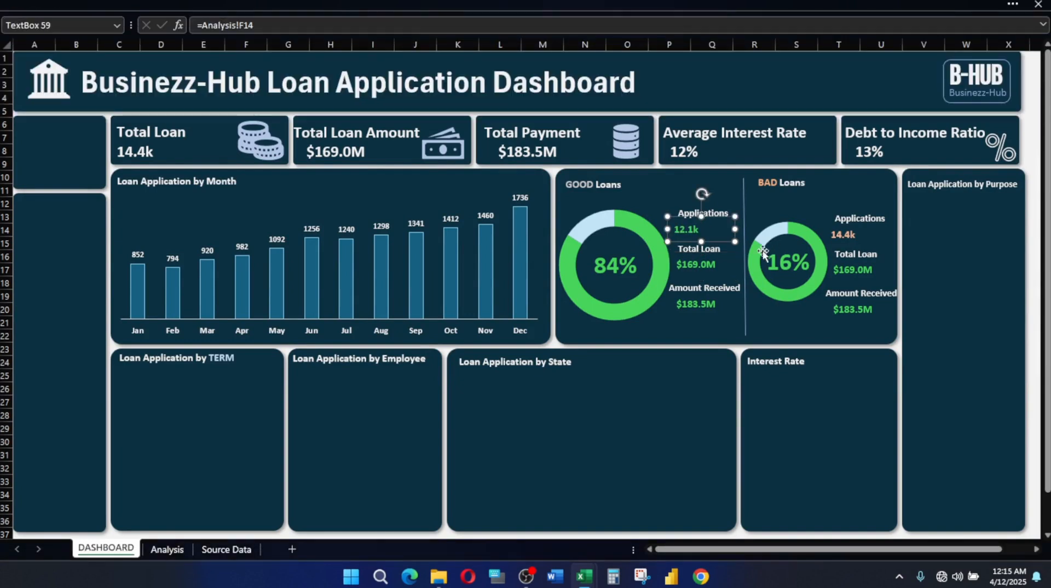
Relink the good-loans Total Loan value to the good-loan amount in the summary table with =Analysis!F15
left_click(709, 285)
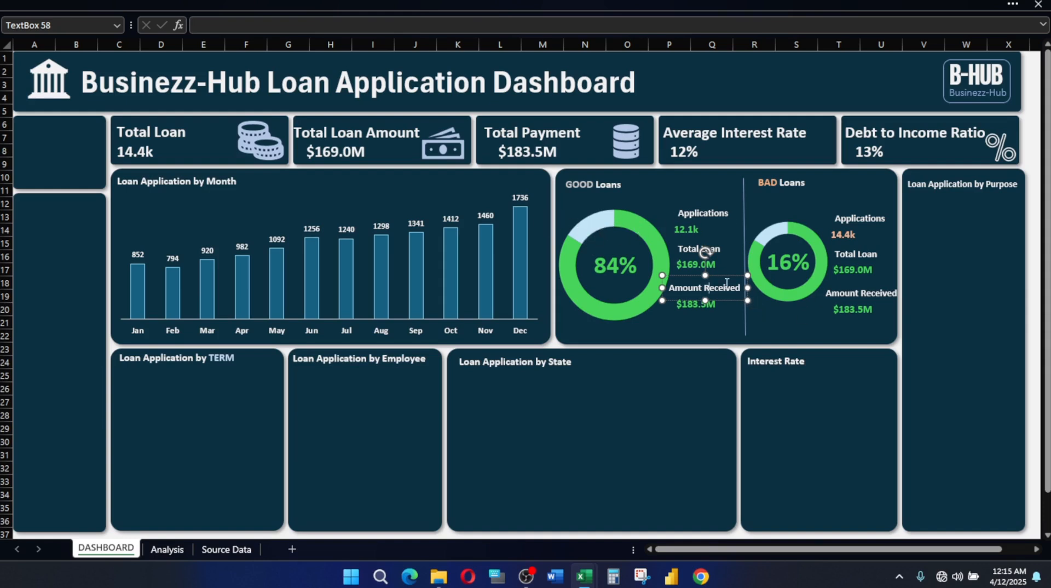
left_click(689, 263)
left_click(686, 260)
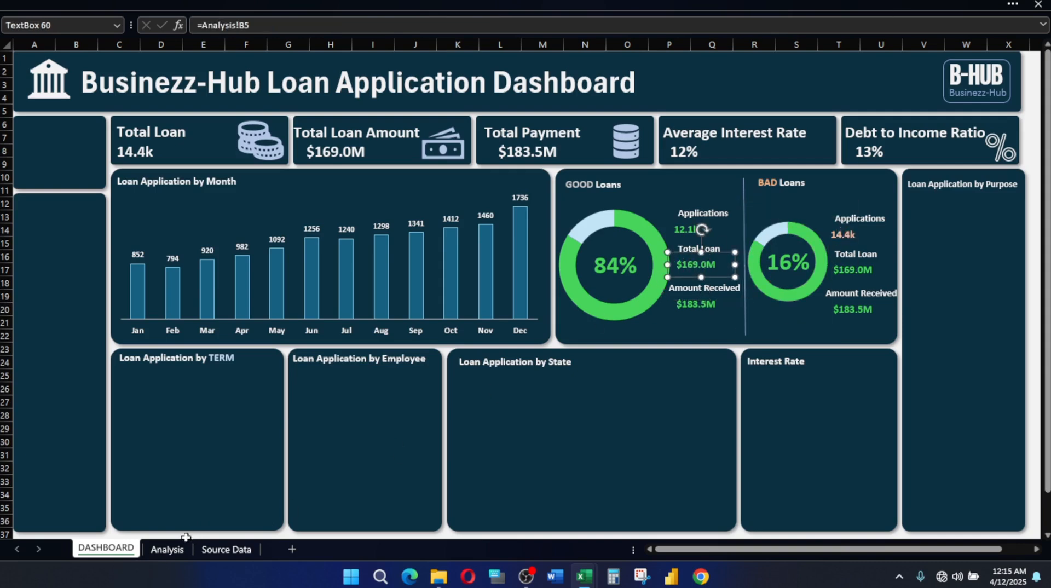
left_click(167, 549)
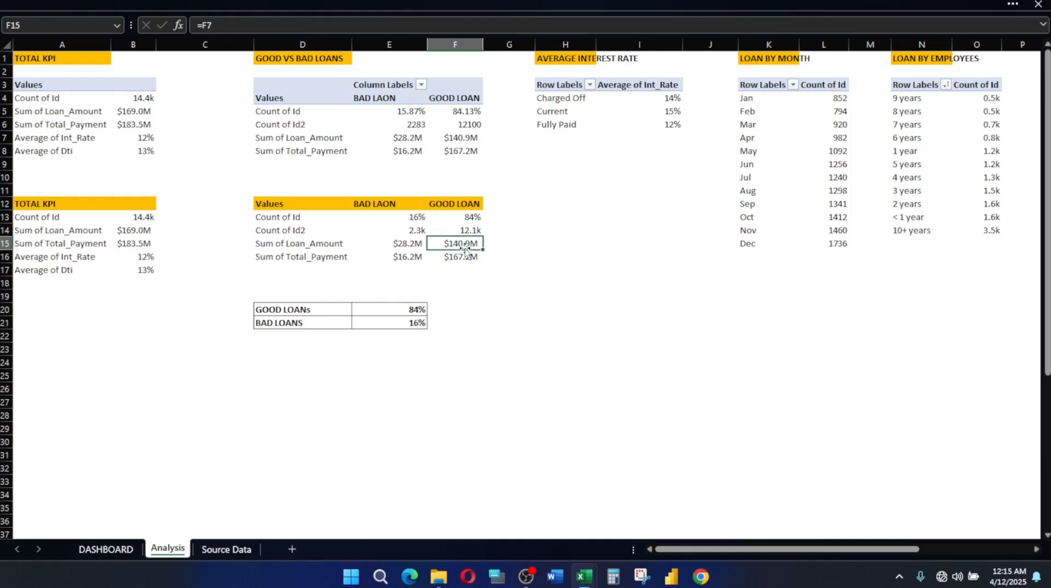
left_click(126, 550)
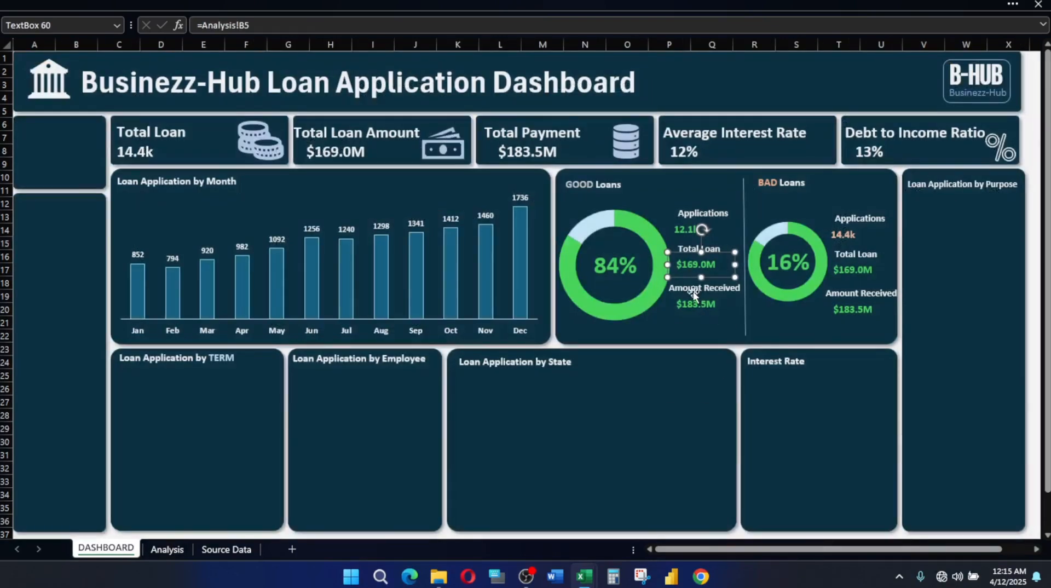
left_click_drag(276, 28, 169, 13)
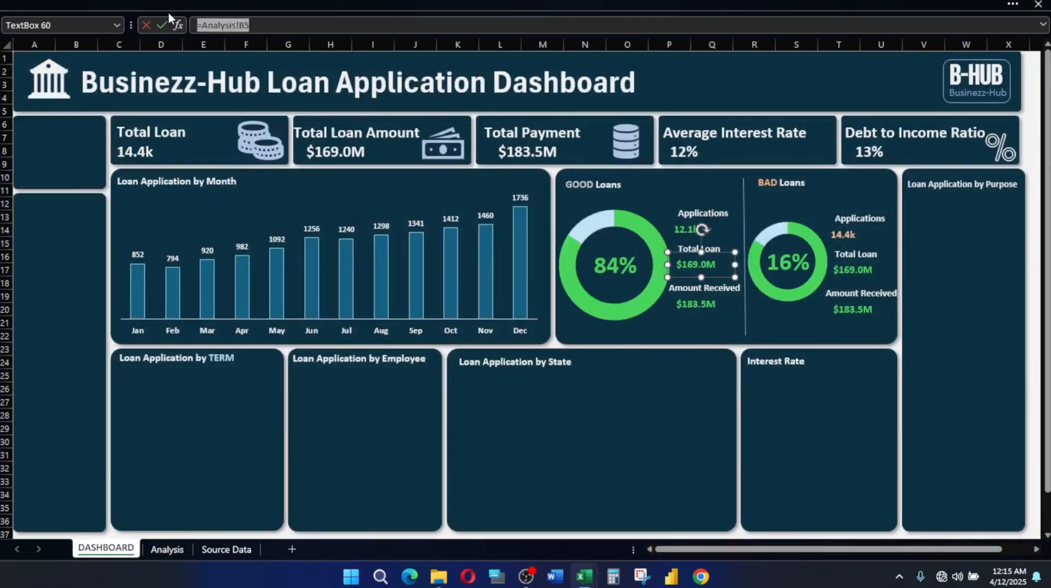
type("=")
left_click(167, 549)
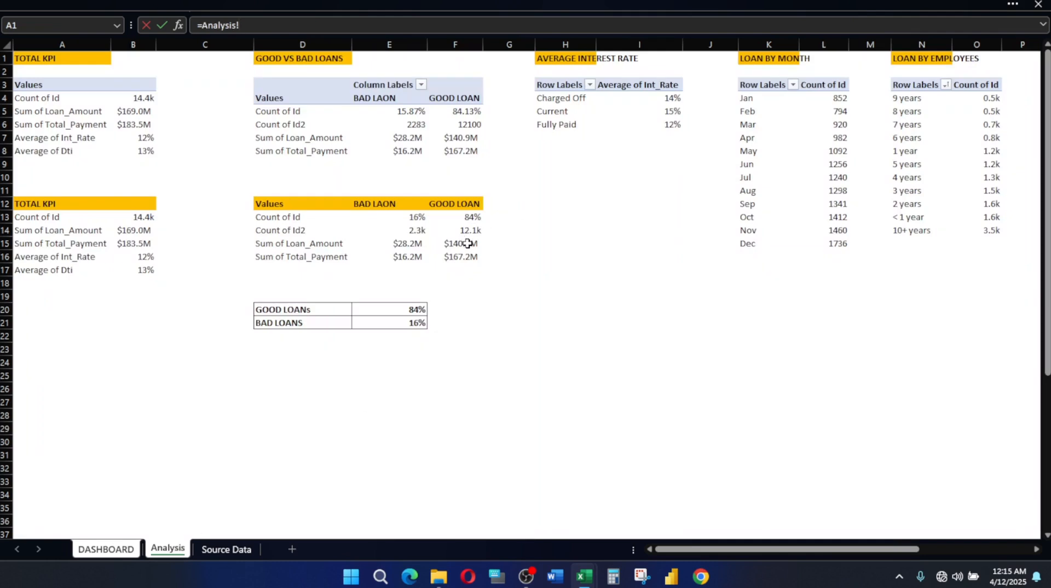
left_click(464, 244)
key("Return")
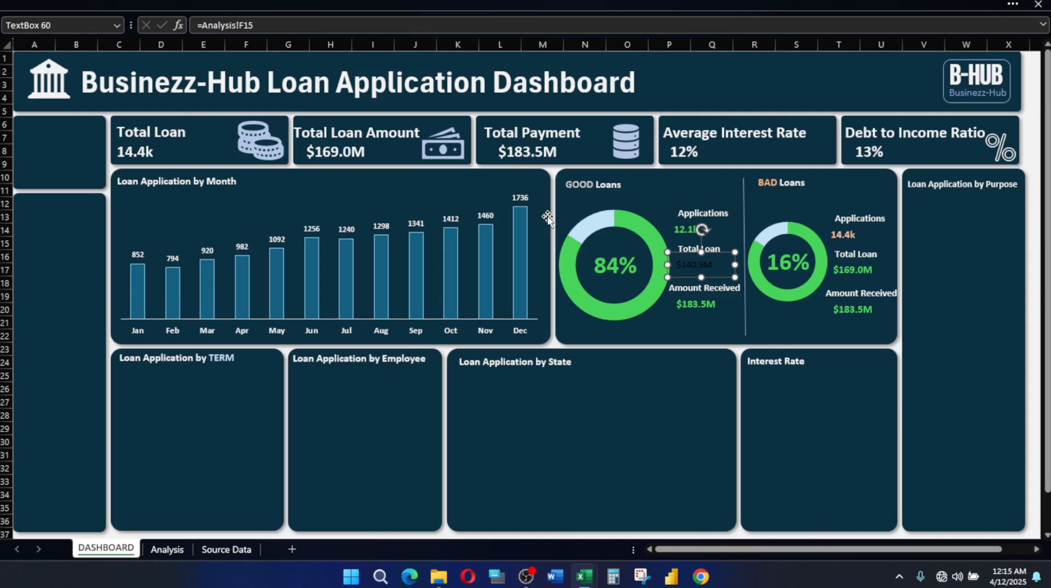
Copy the formatting of the good-loans Applications value onto the good-loans Total Loan value
left_click(684, 229)
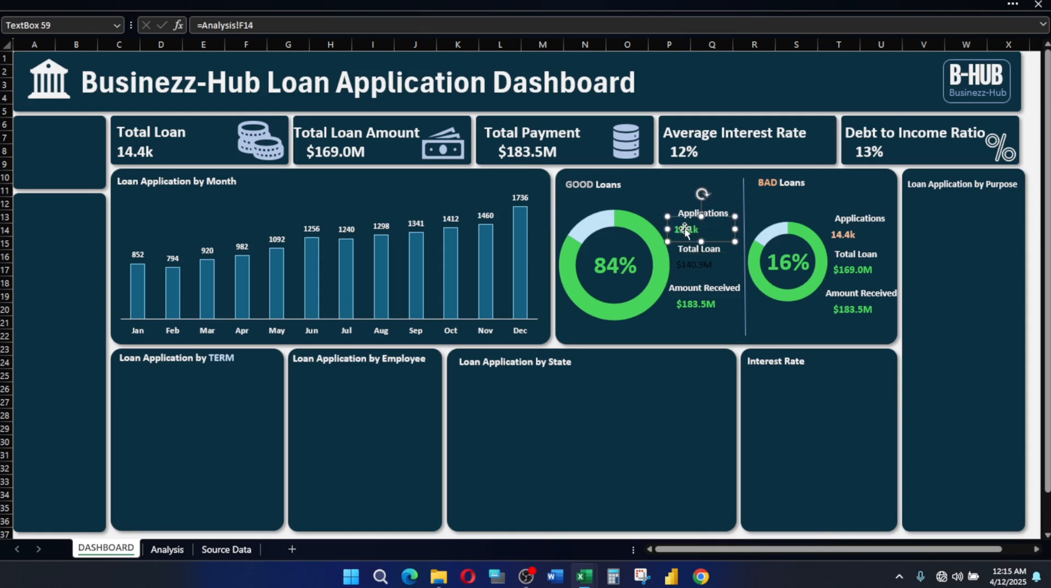
left_click(158, 3)
left_click(80, 96)
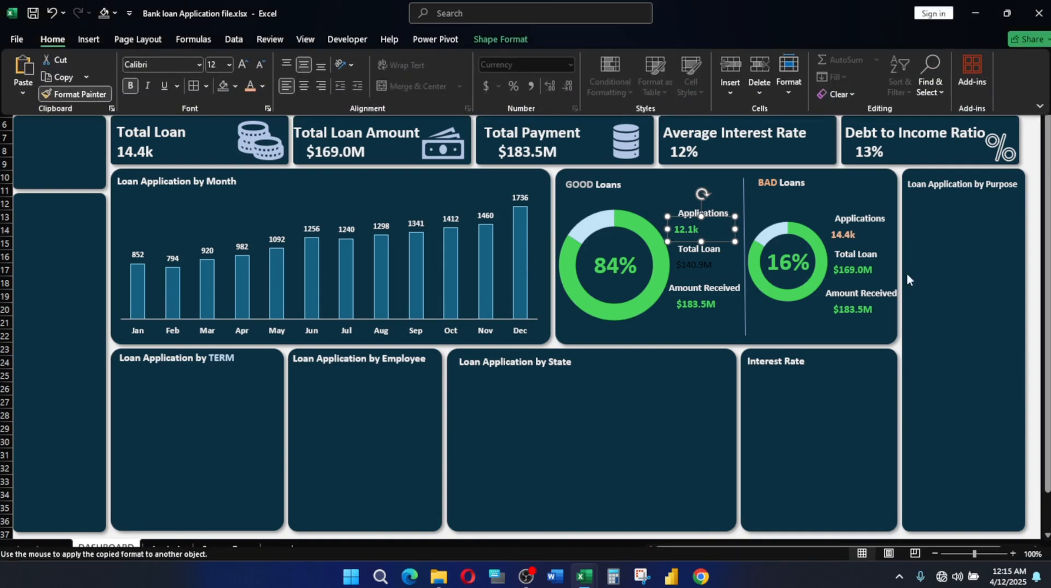
left_click(683, 264)
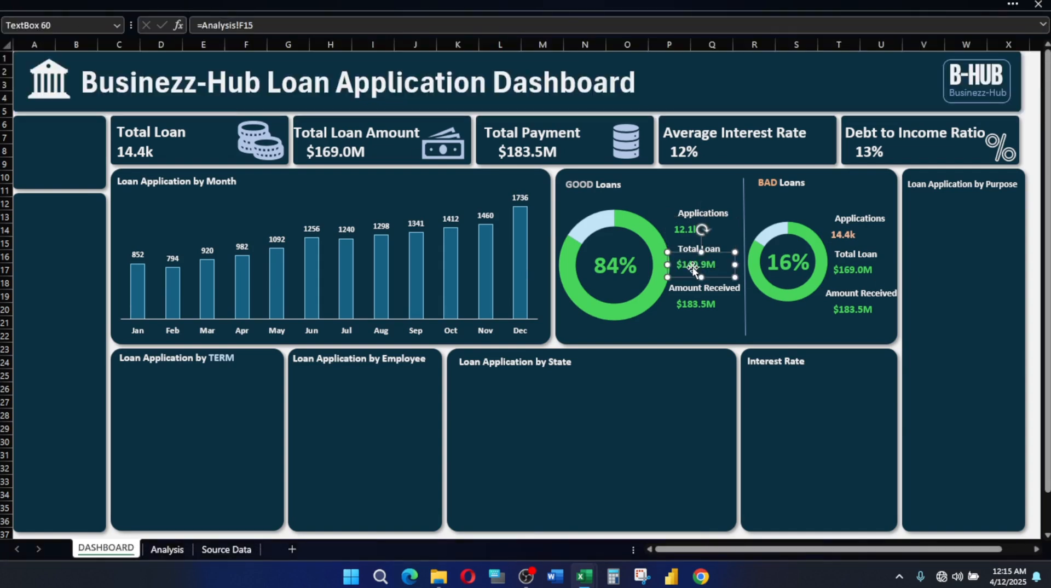
left_click(768, 323)
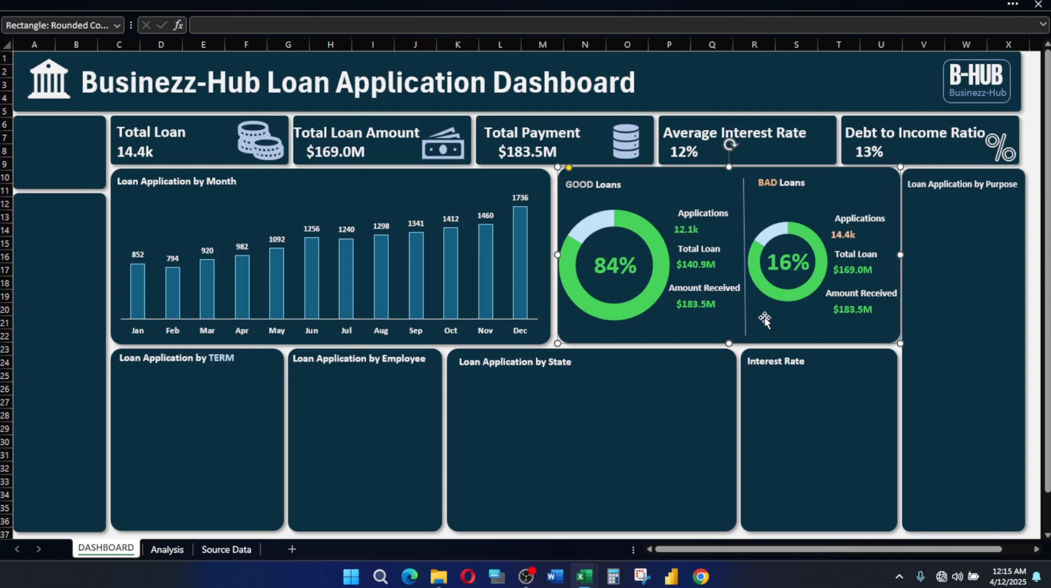
Relink the good-loans Amount Received value to the good-loan total payment with =Analysis!F16
left_click(698, 303)
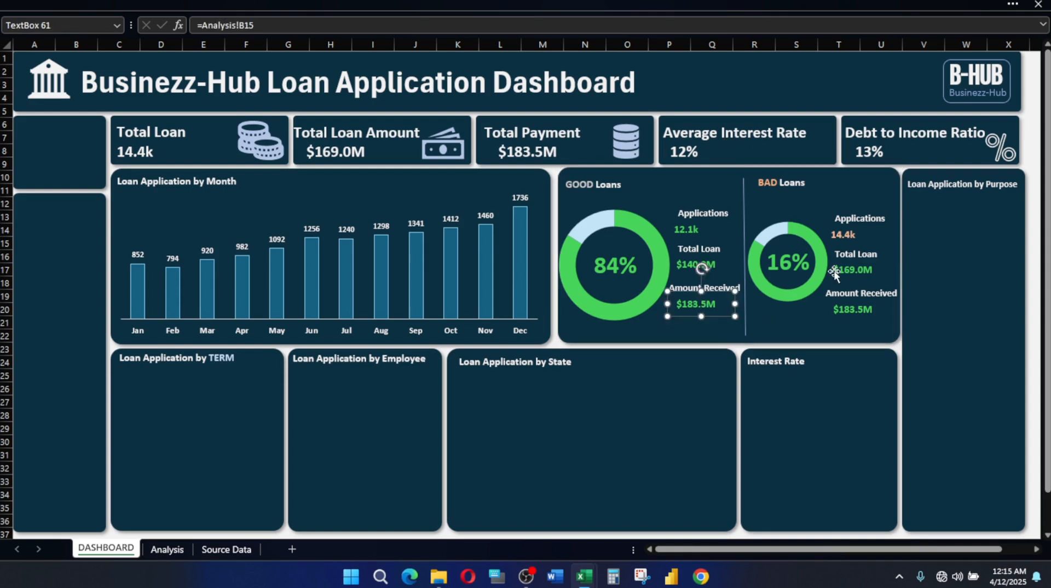
left_click_drag(270, 26, 208, 27)
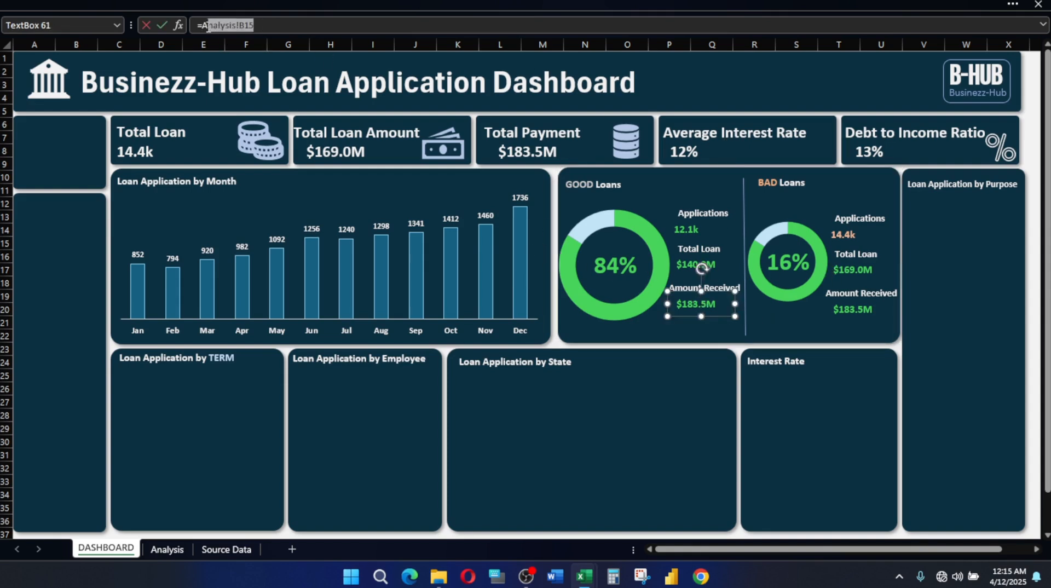
key("BackSpace")
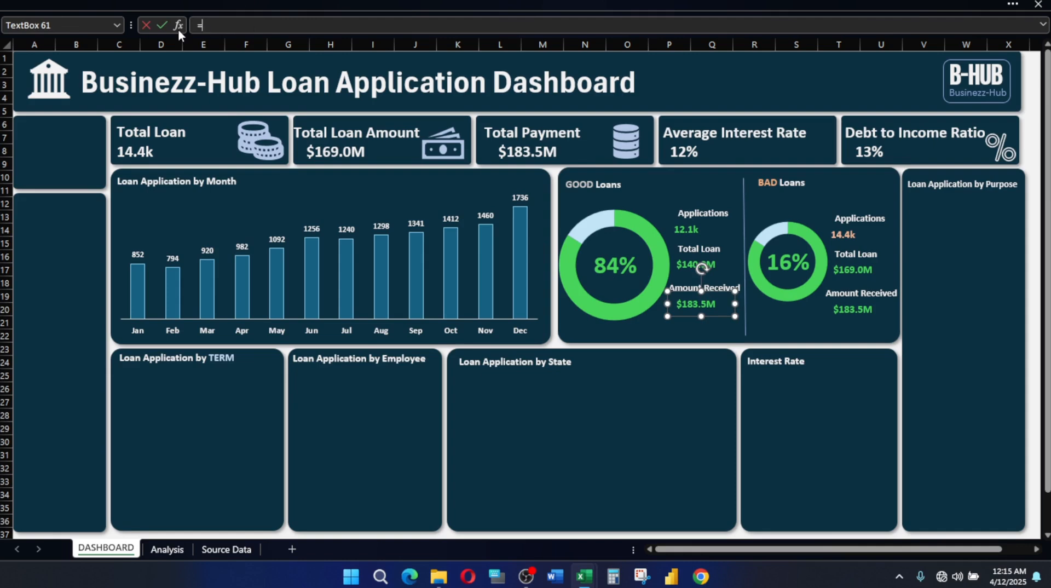
left_click(169, 551)
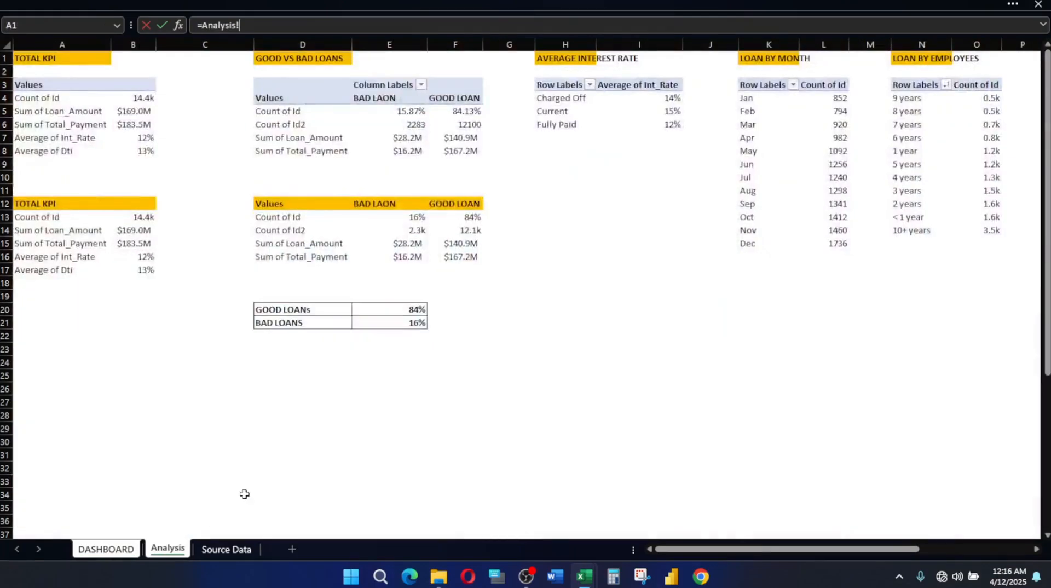
left_click(452, 256)
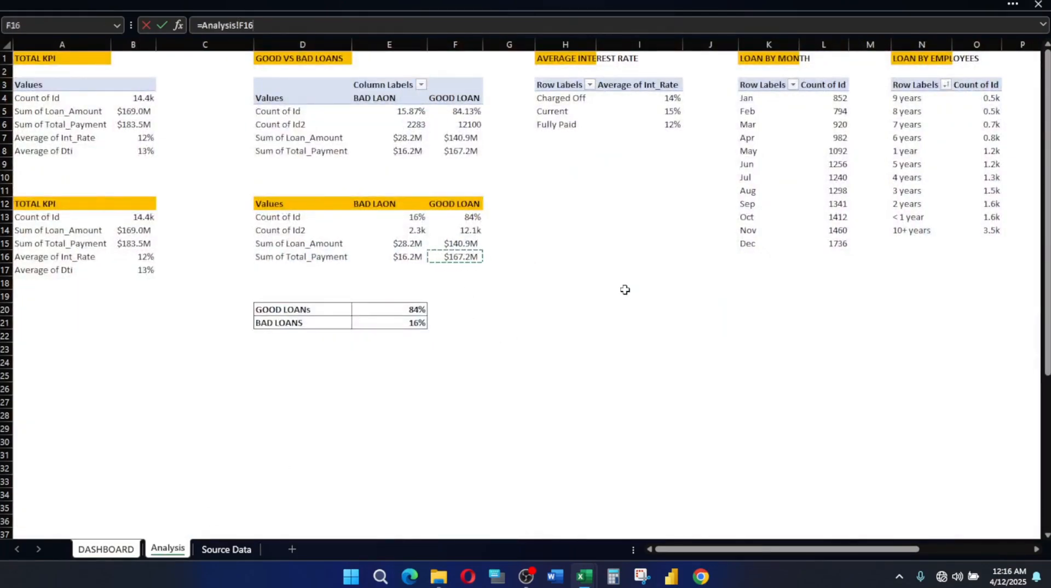
key("Return")
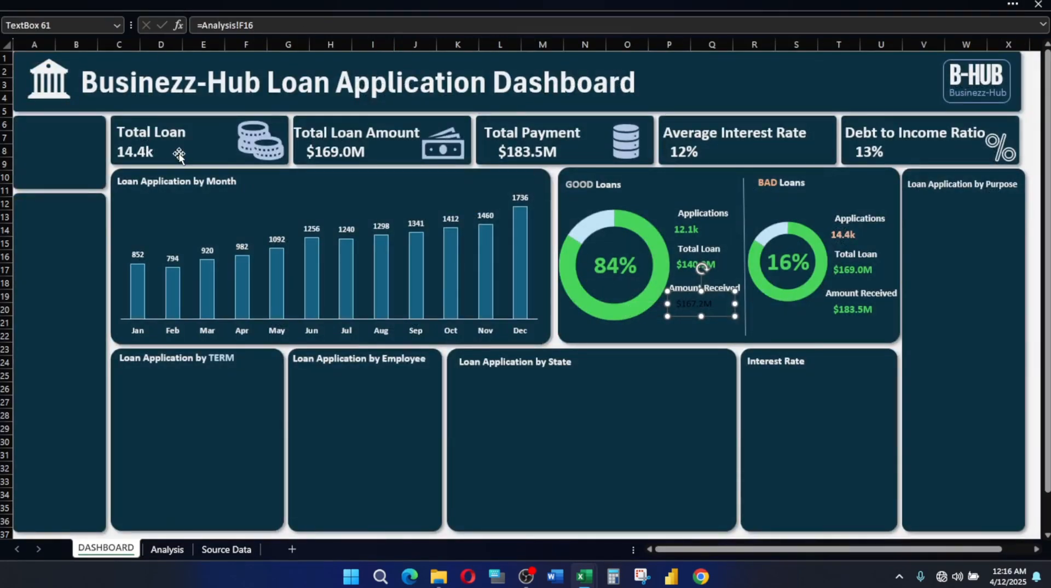
Copy the formatting of the good-loans Total Loan value onto the good-loans Amount Received value
left_click(689, 268)
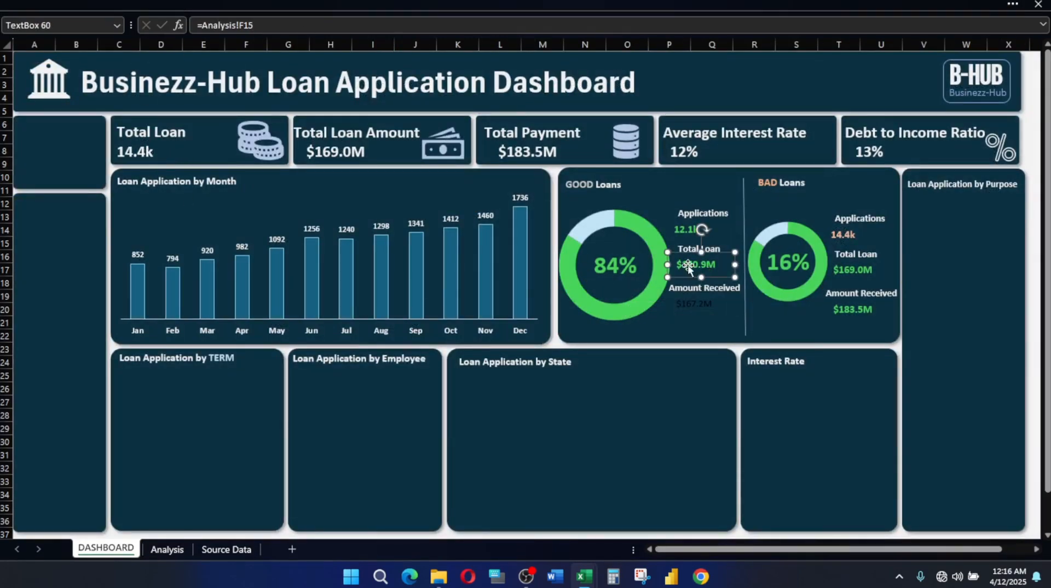
left_click(102, 3)
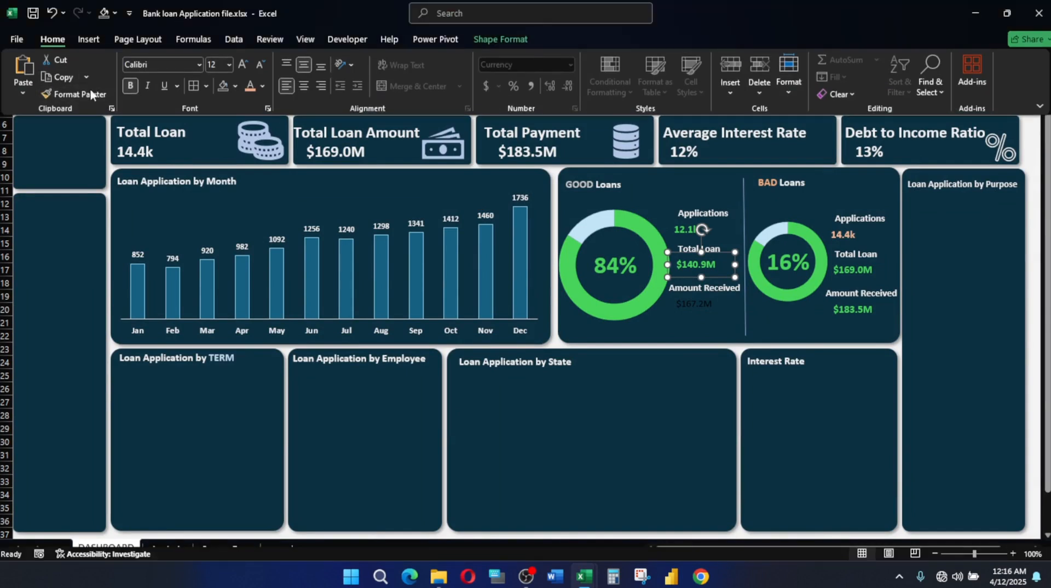
left_click(77, 94)
left_click(700, 305)
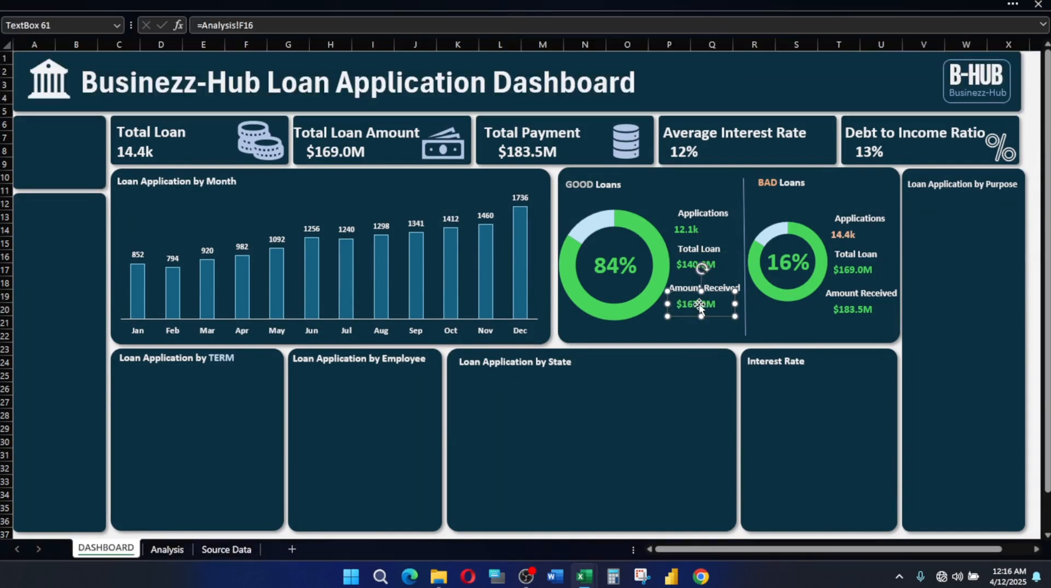
left_click(664, 376)
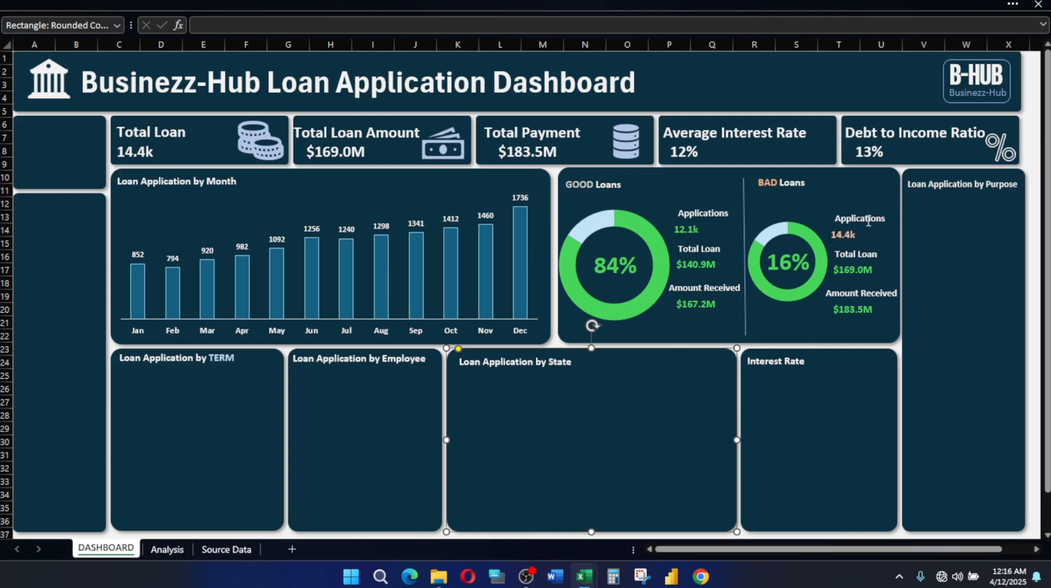
Select the ring series of the bad loans doughnut for formatting
left_click(849, 234)
left_click(800, 241)
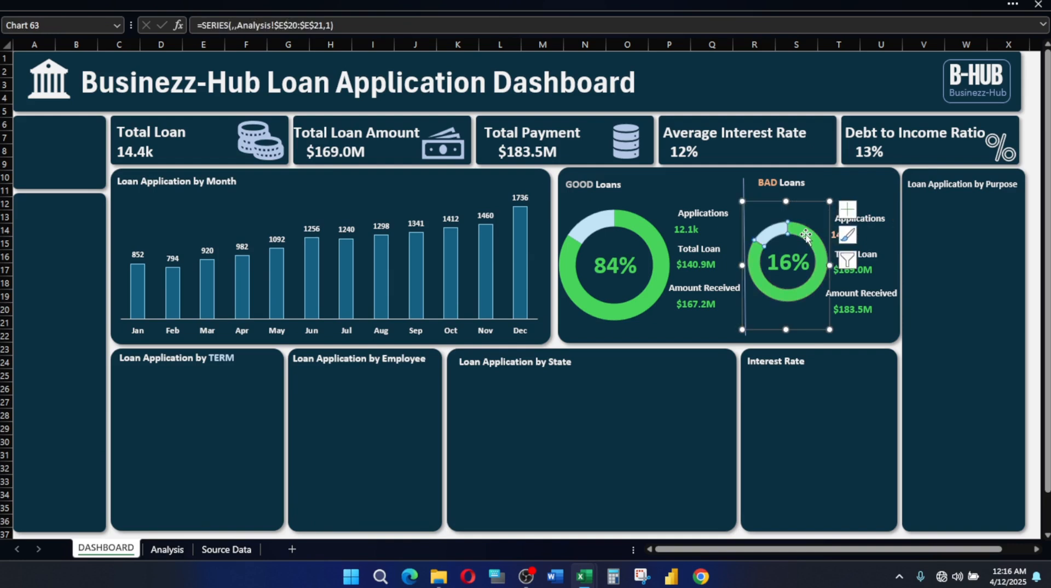
left_click(857, 261)
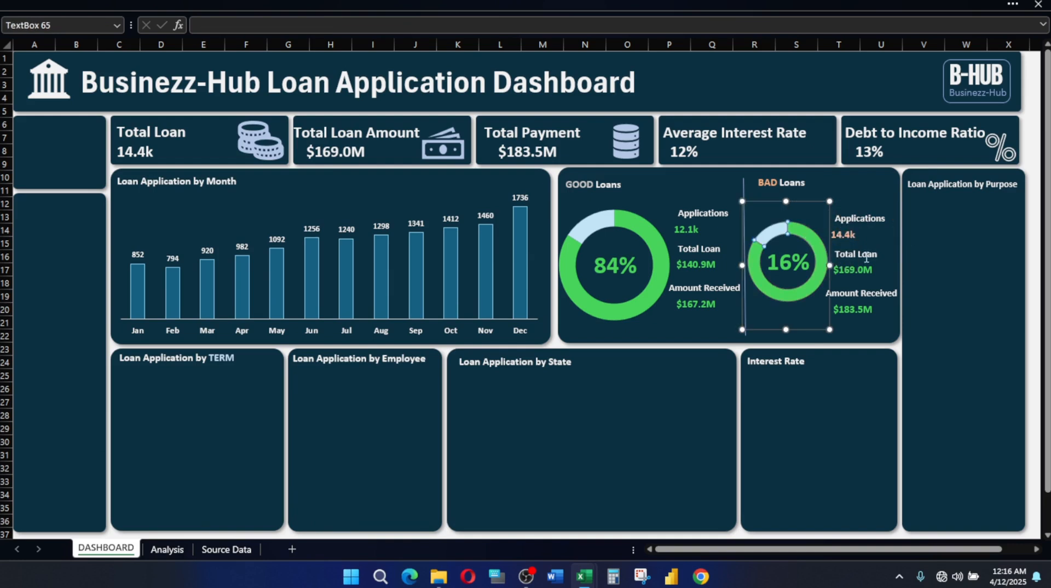
left_click(801, 228)
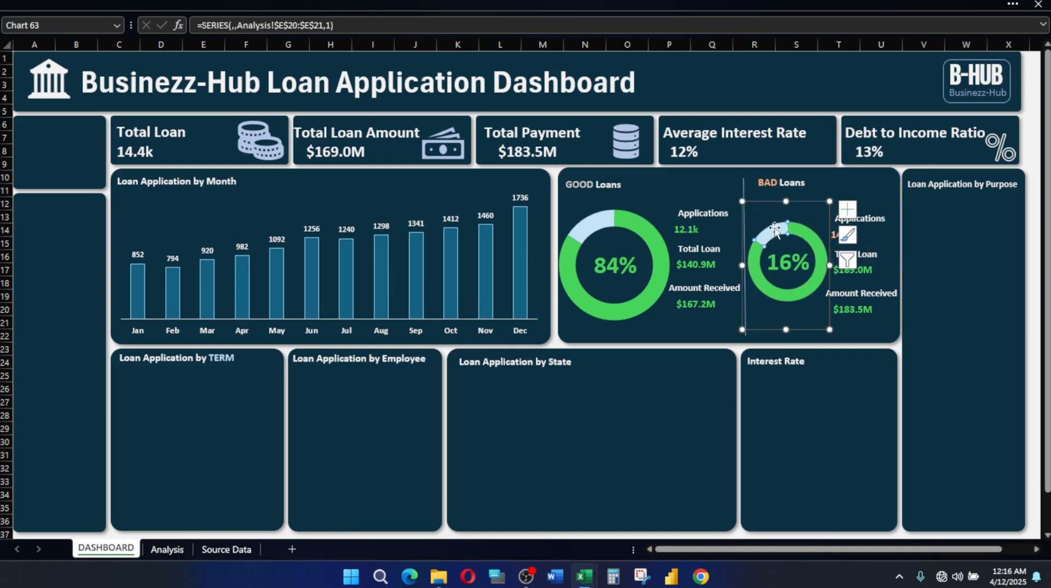
left_click(200, 4)
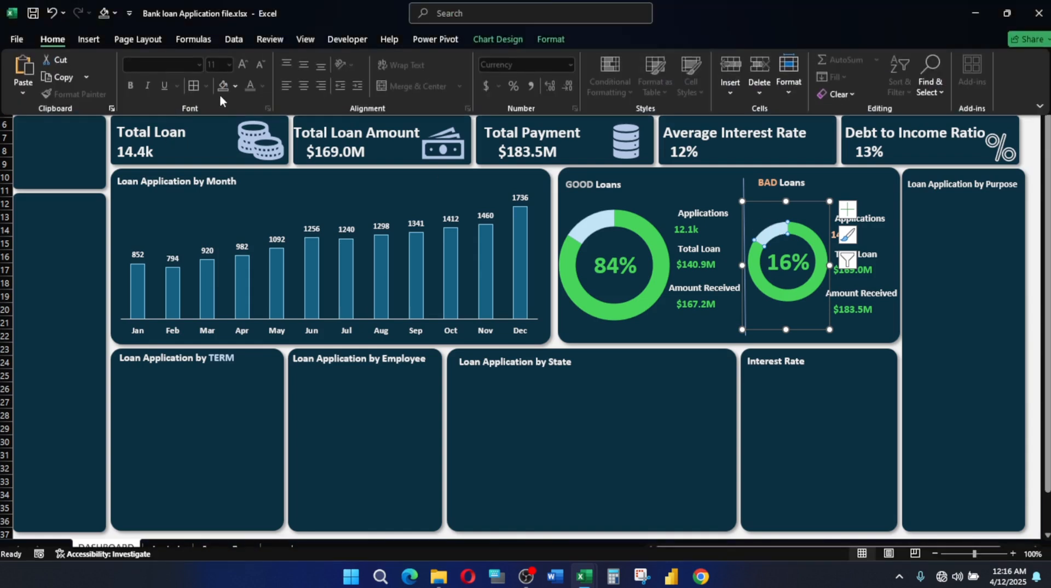
Fill the small slice of the BAD Loans doughnut chart with the recently used light orange
double_click(776, 230)
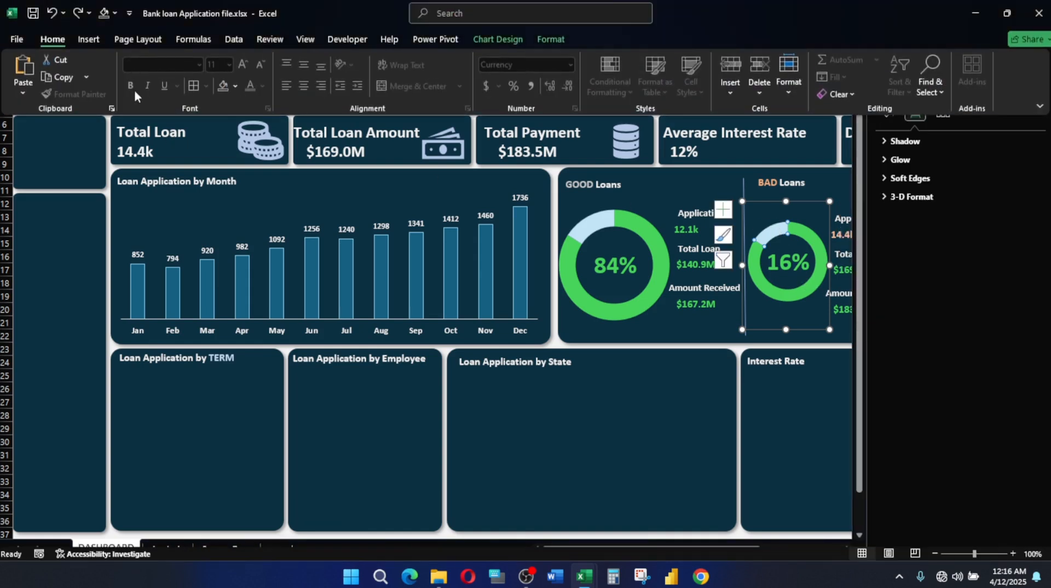
left_click(234, 86)
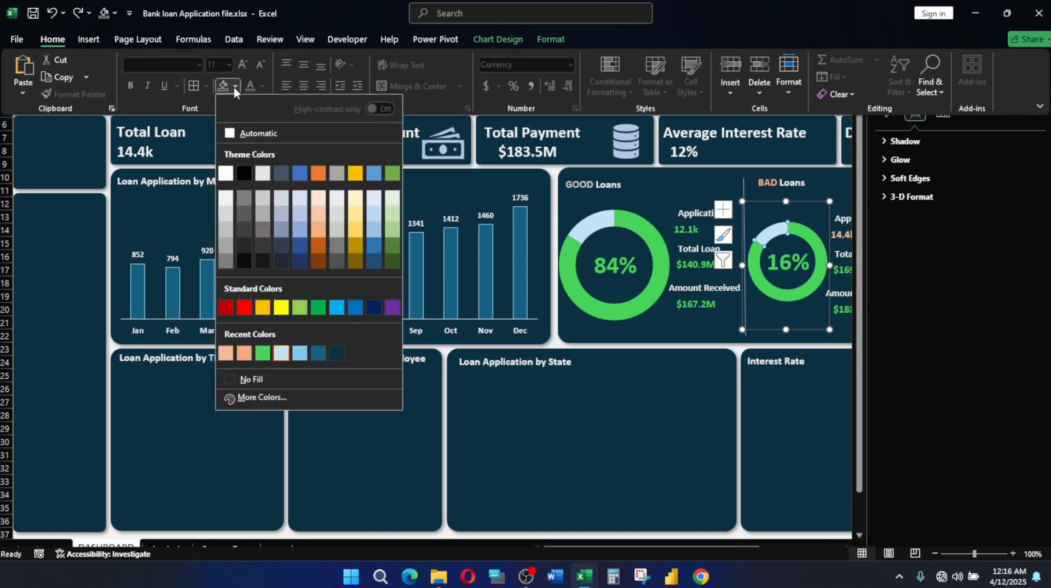
left_click(246, 353)
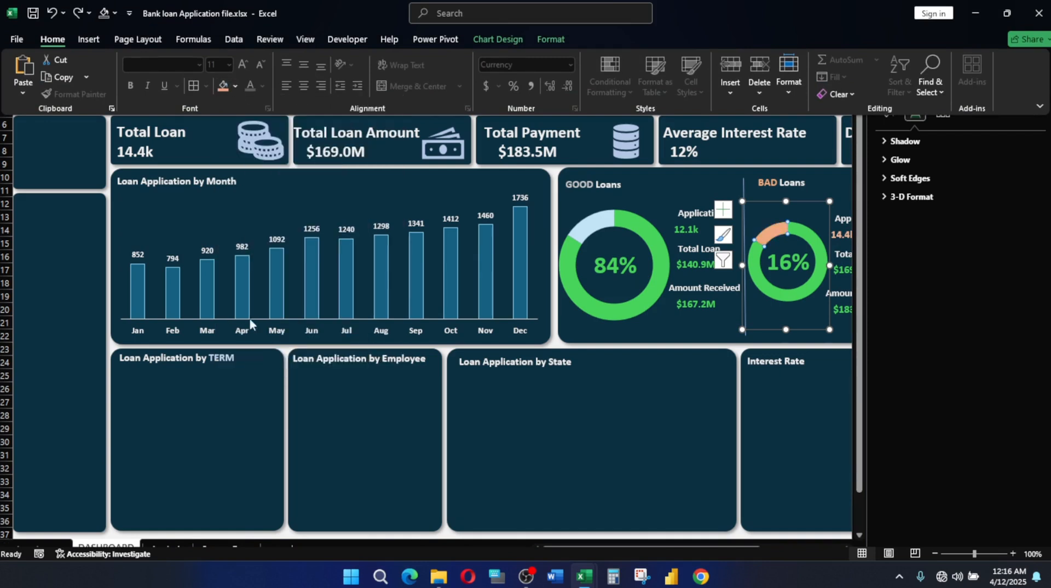
Fill the small slice of the BAD Loans doughnut chart with a custom red
left_click(235, 87)
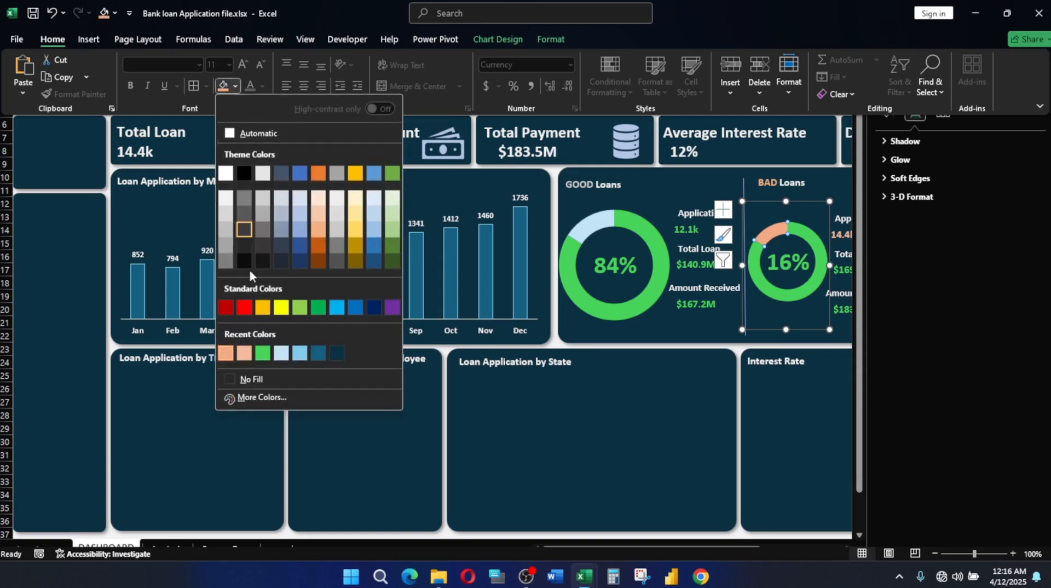
left_click(259, 398)
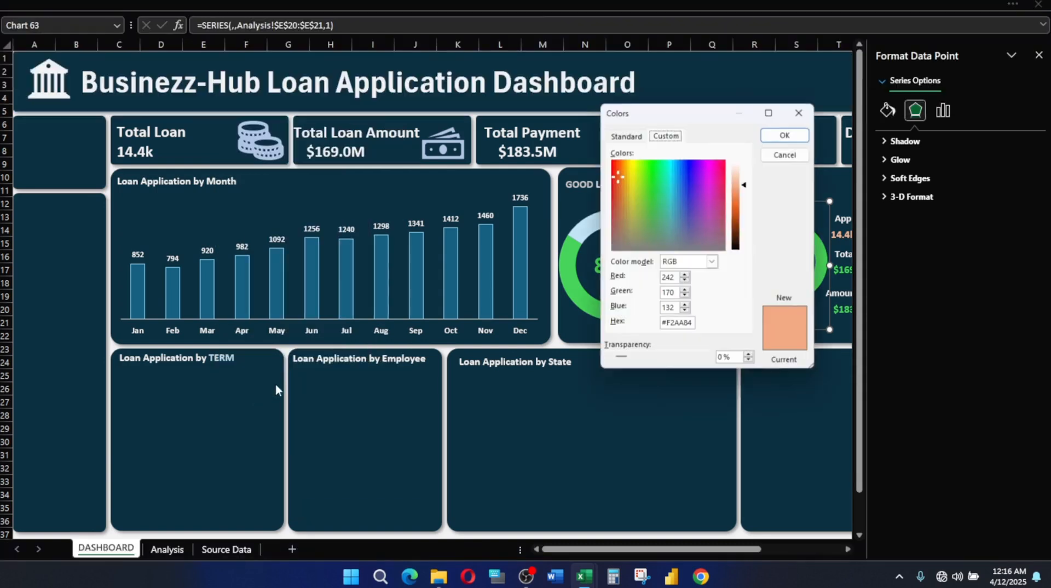
left_click_drag(746, 187, 743, 191)
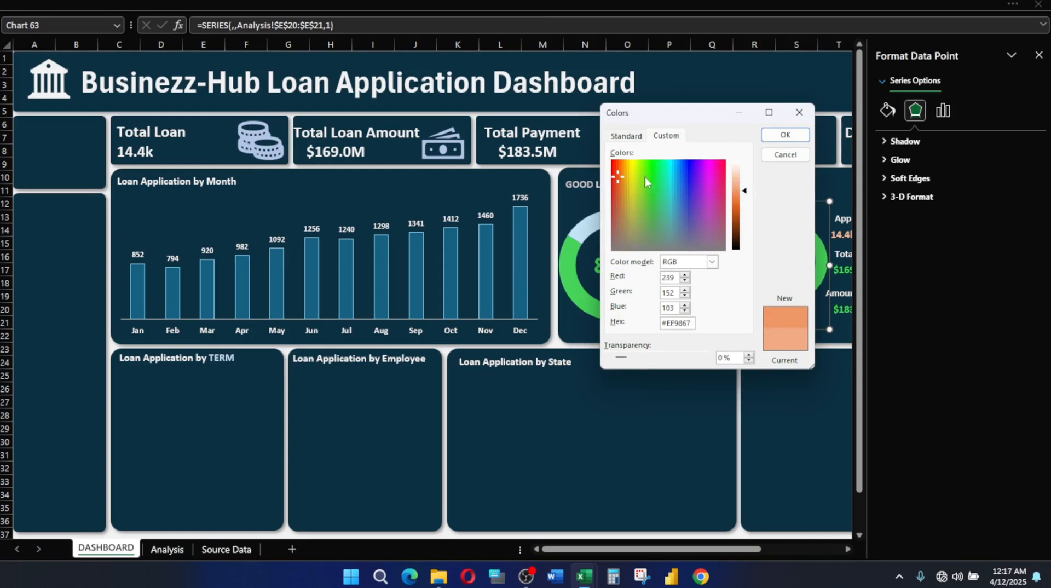
left_click(617, 175)
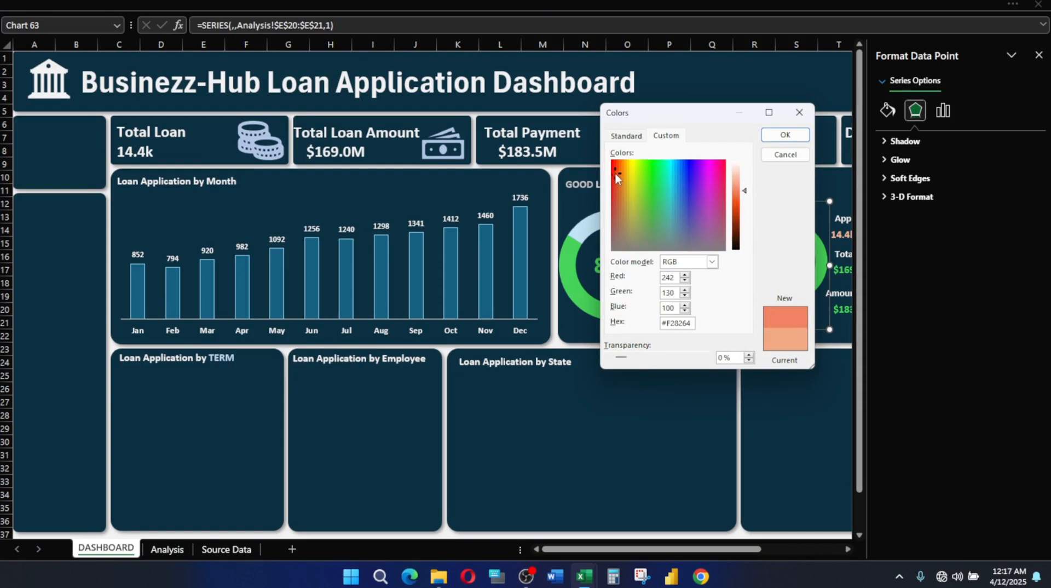
left_click(785, 135)
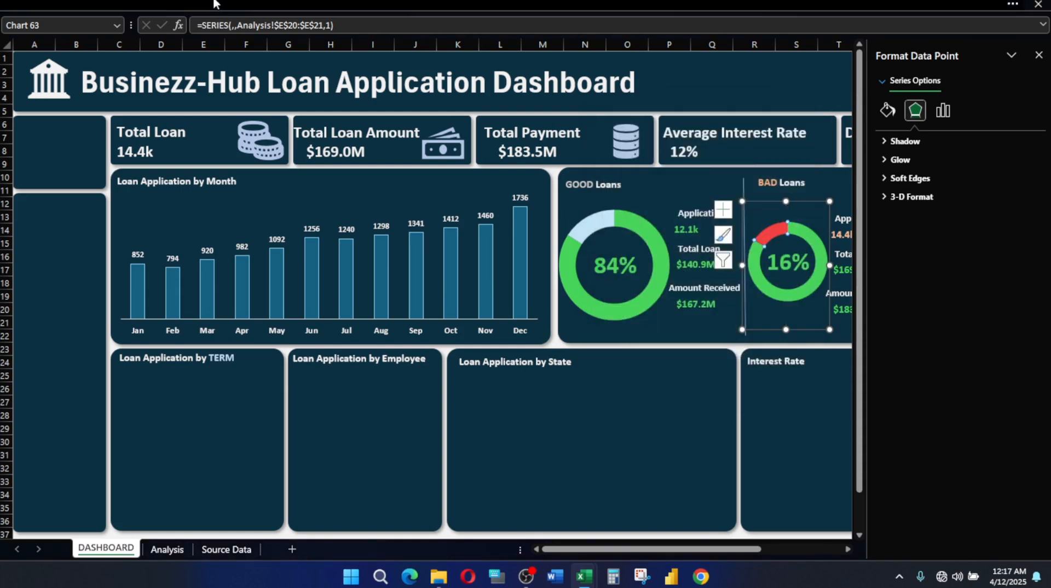
Fill the large slice of the BAD Loans doughnut chart with off-white from the theme colours
left_click(214, 4)
left_click(235, 87)
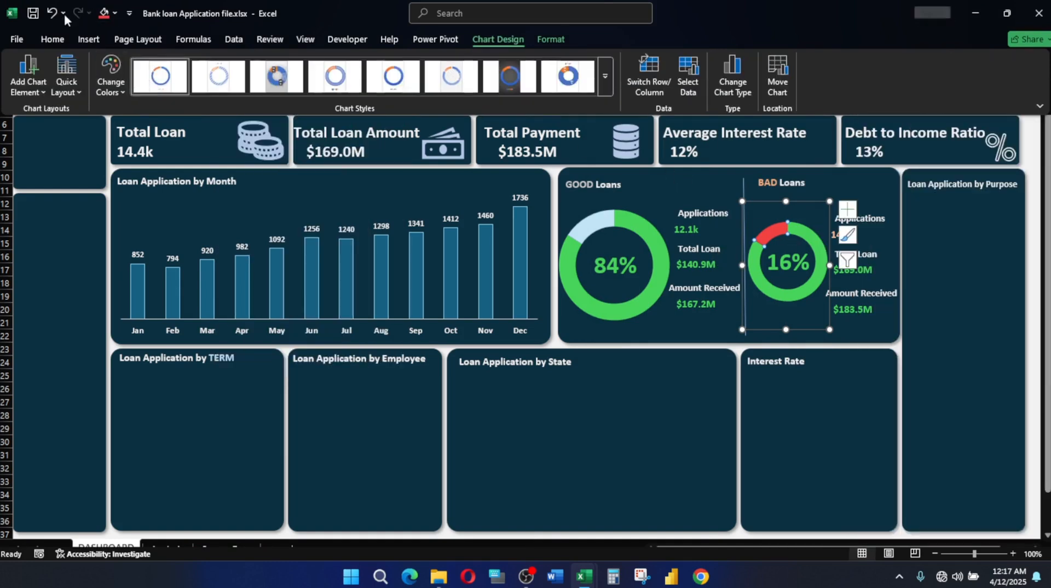
left_click(53, 39)
left_click(234, 87)
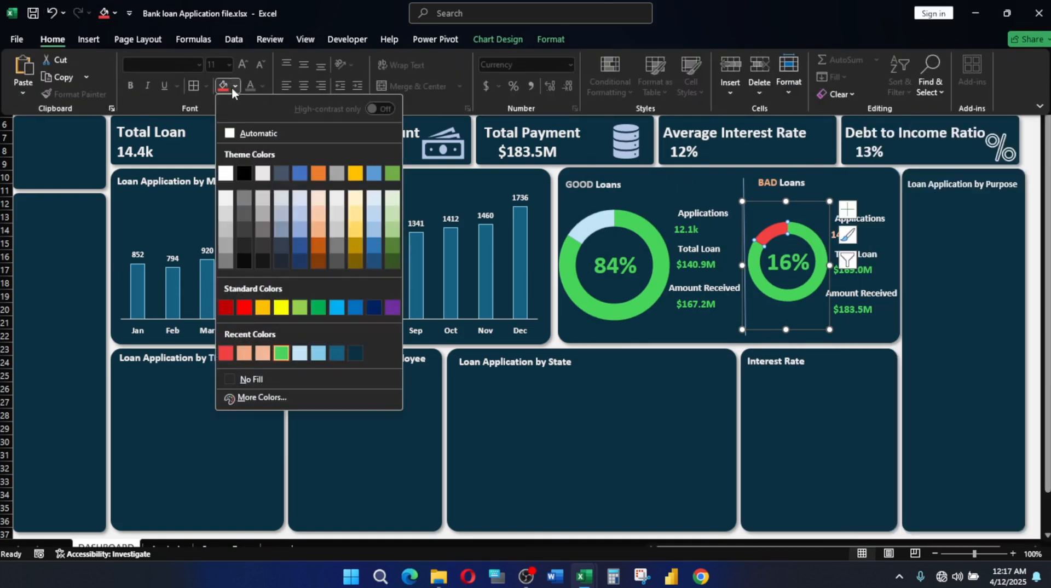
left_click(226, 207)
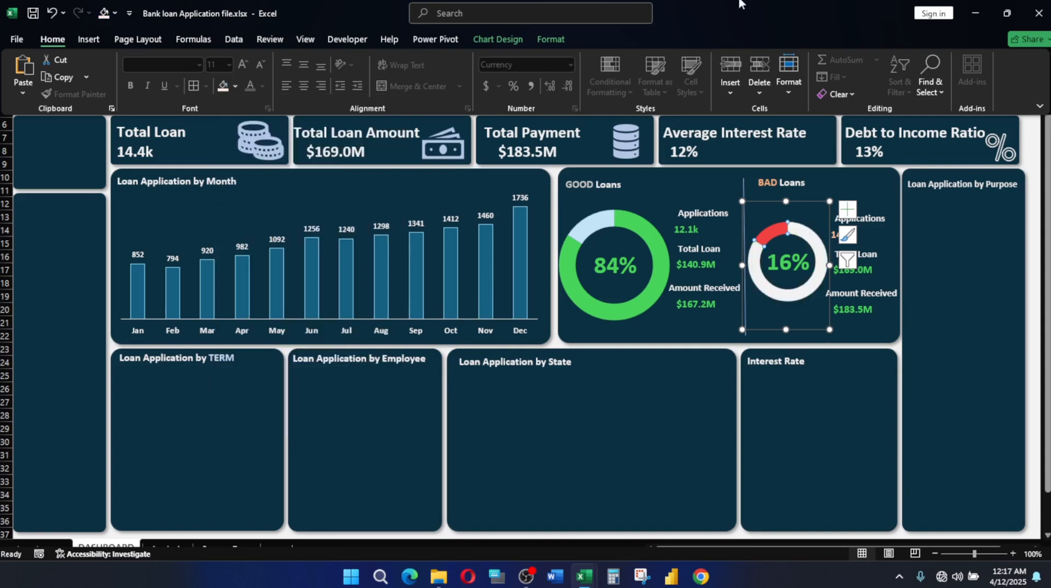
Set the font colour of the percentage label inside the BAD Loans doughnut to the recently used red
left_click(782, 262)
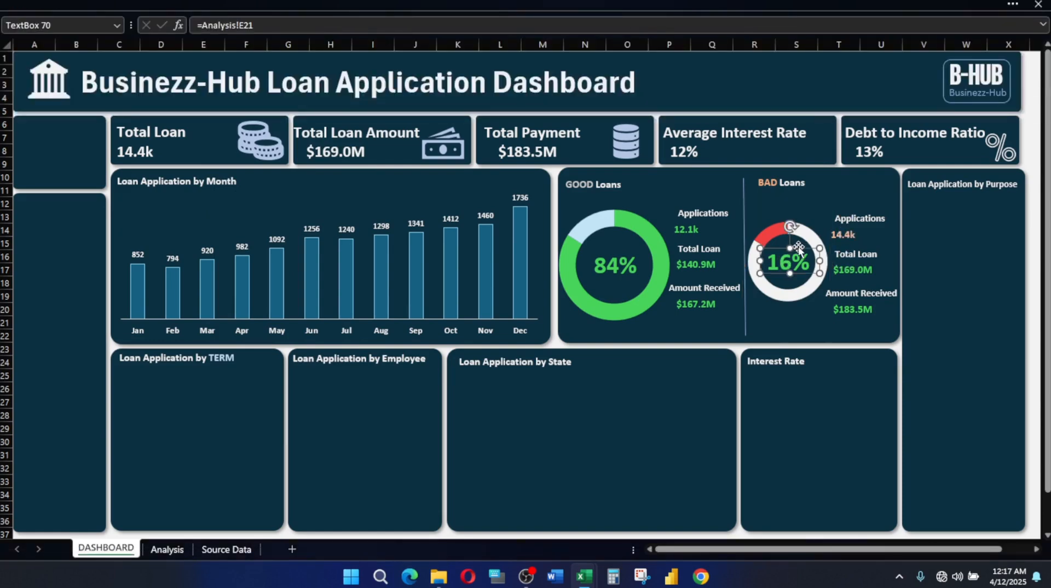
left_click(521, 3)
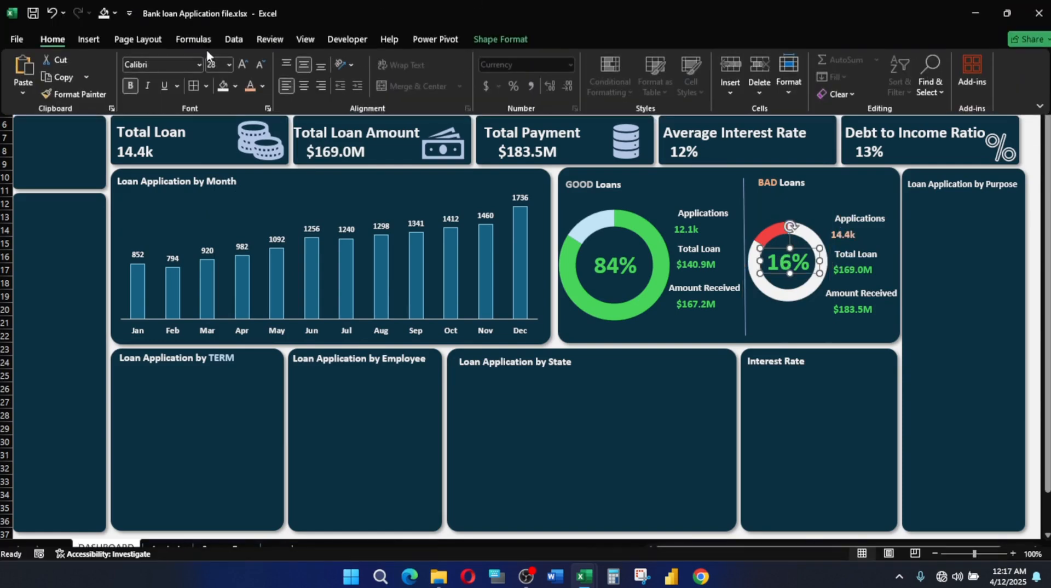
left_click(237, 86)
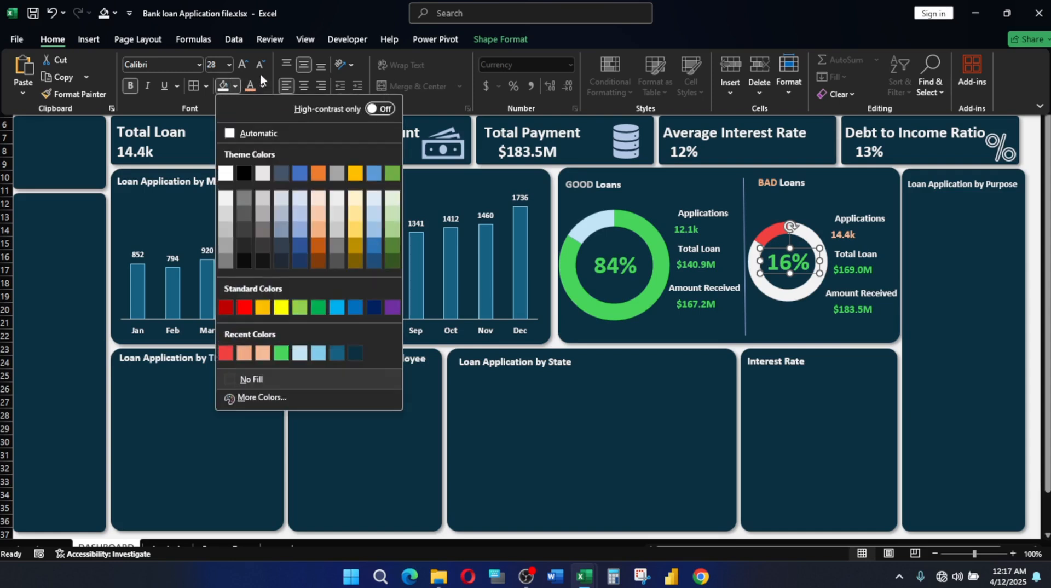
left_click(388, 2)
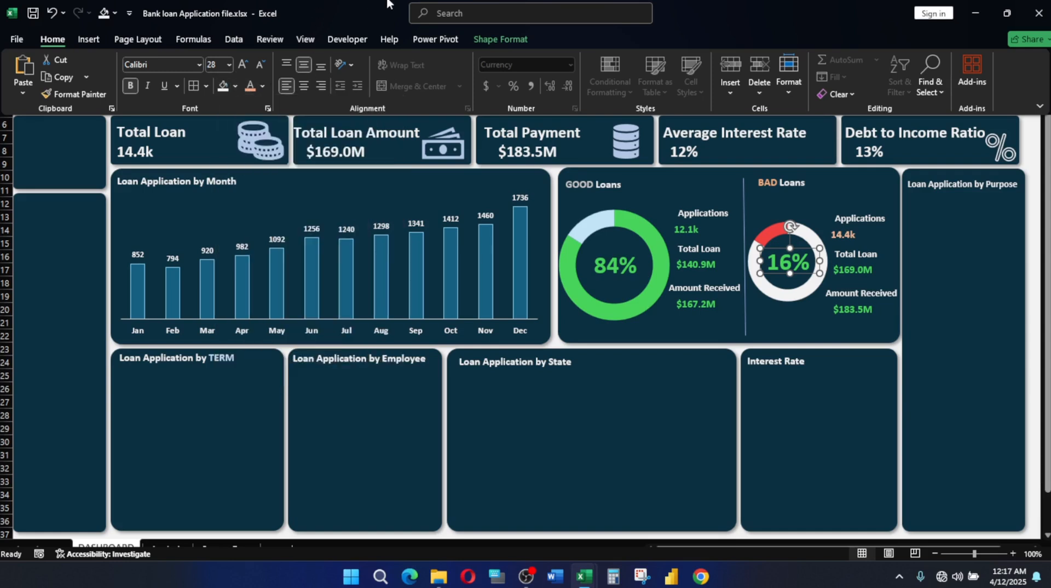
left_click(262, 87)
left_click(248, 91)
left_click(262, 87)
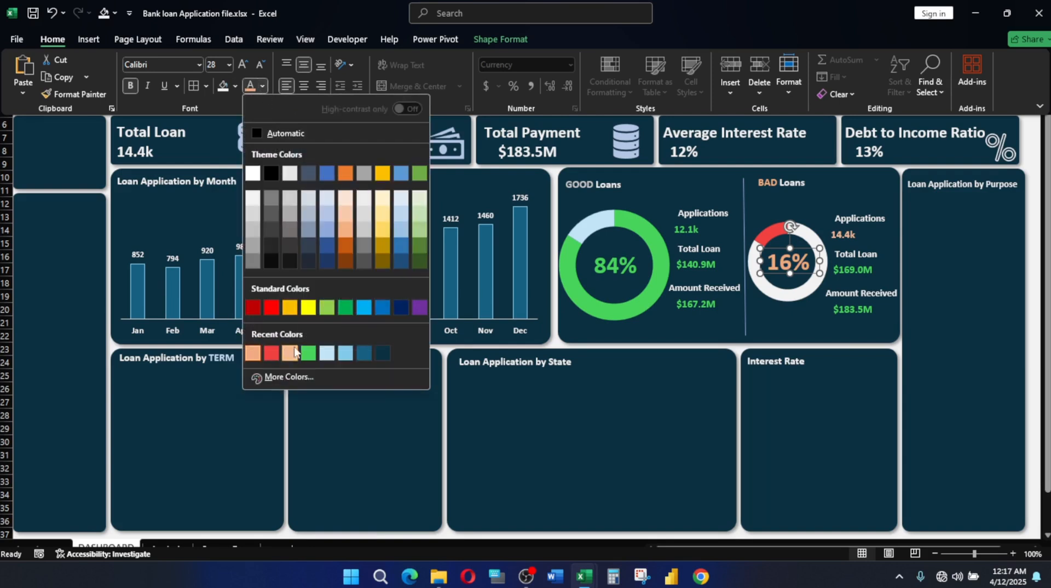
left_click(272, 354)
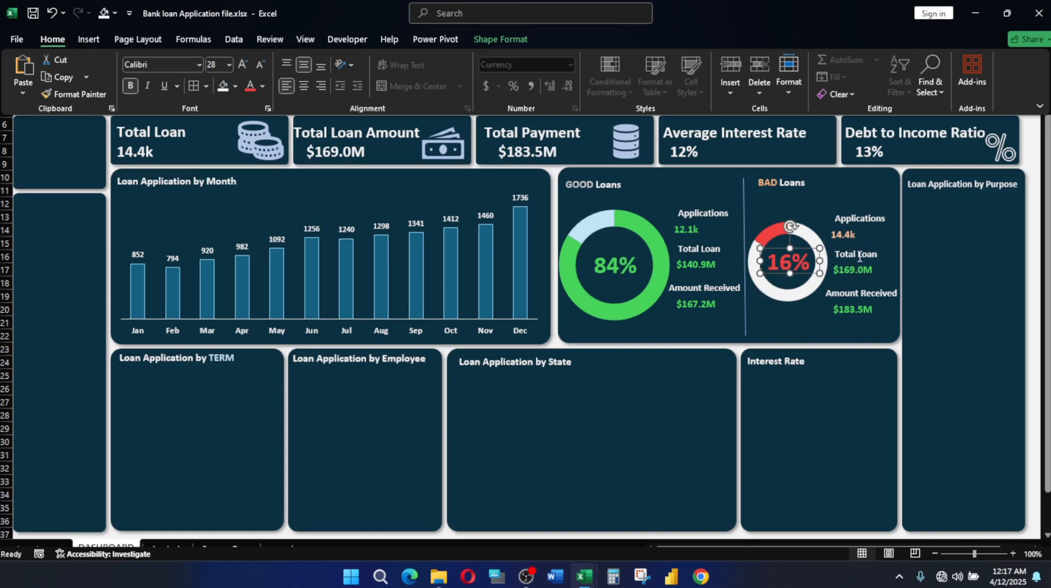
Link the Applications value under BAD Loans to cell E14 on the Analysis sheet
key("ctrl+shift+F1")
left_click(846, 235)
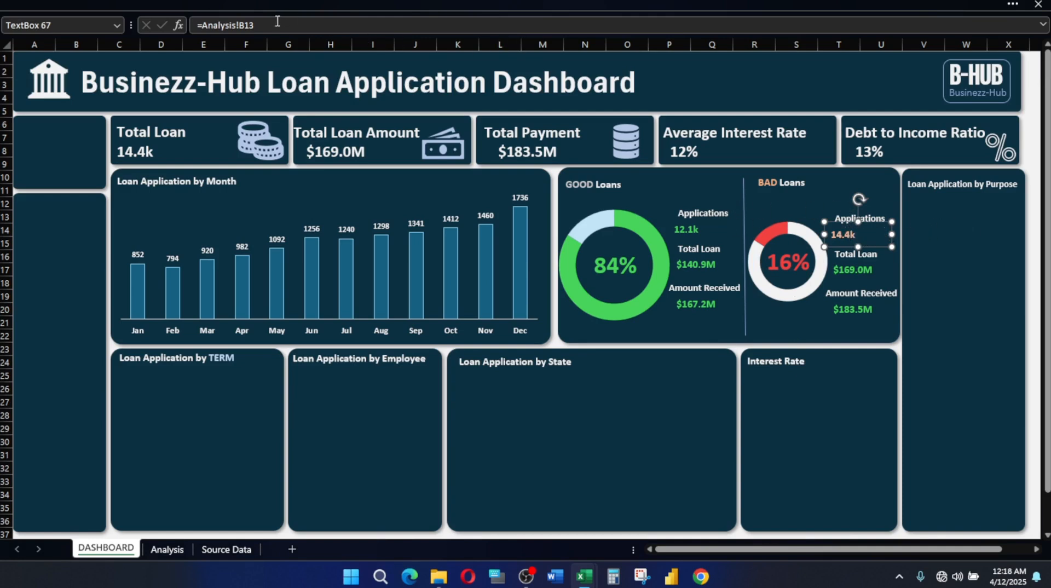
left_click_drag(278, 23, 190, 25)
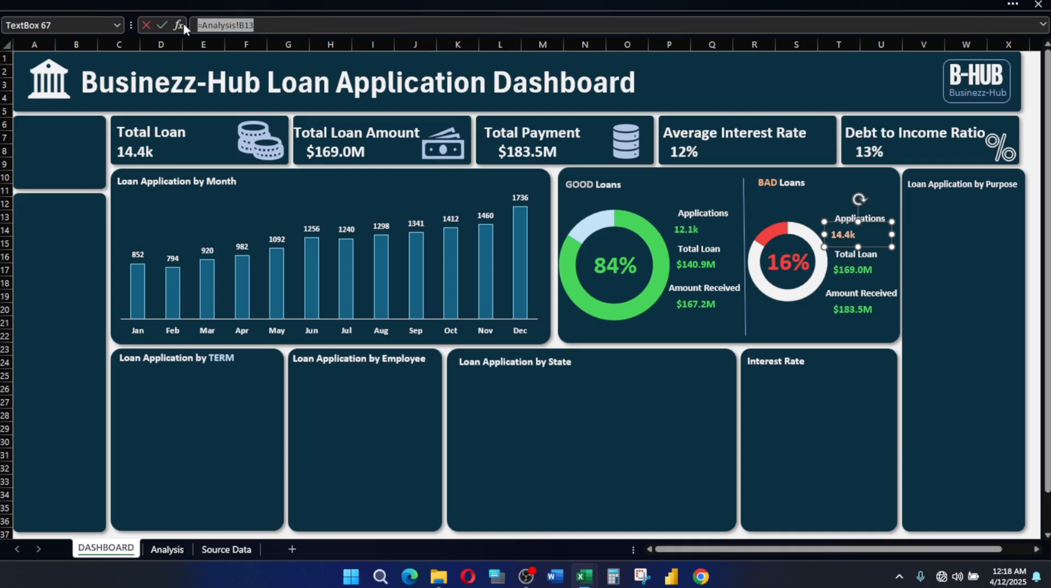
type("=")
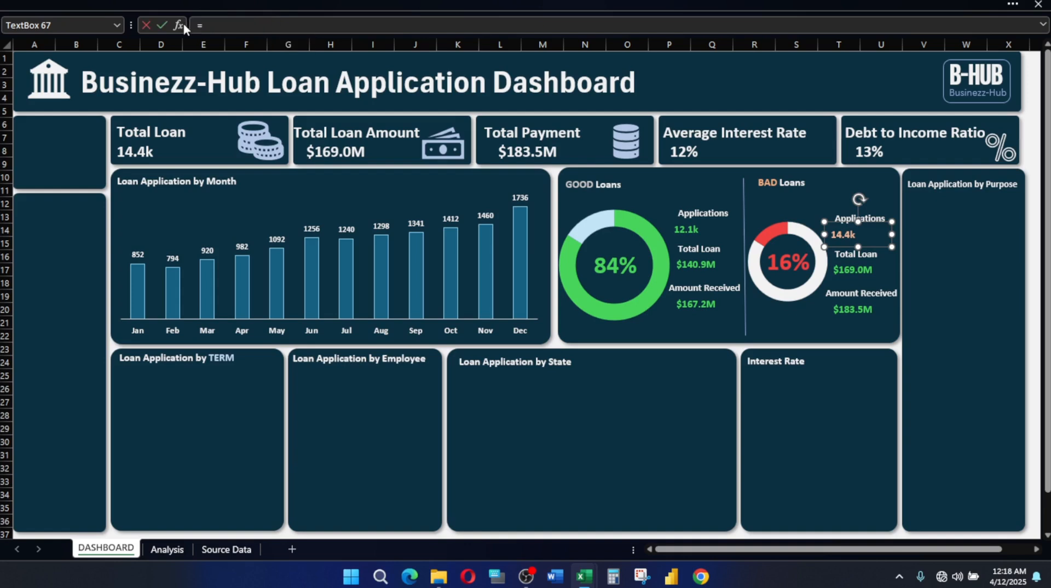
left_click(175, 551)
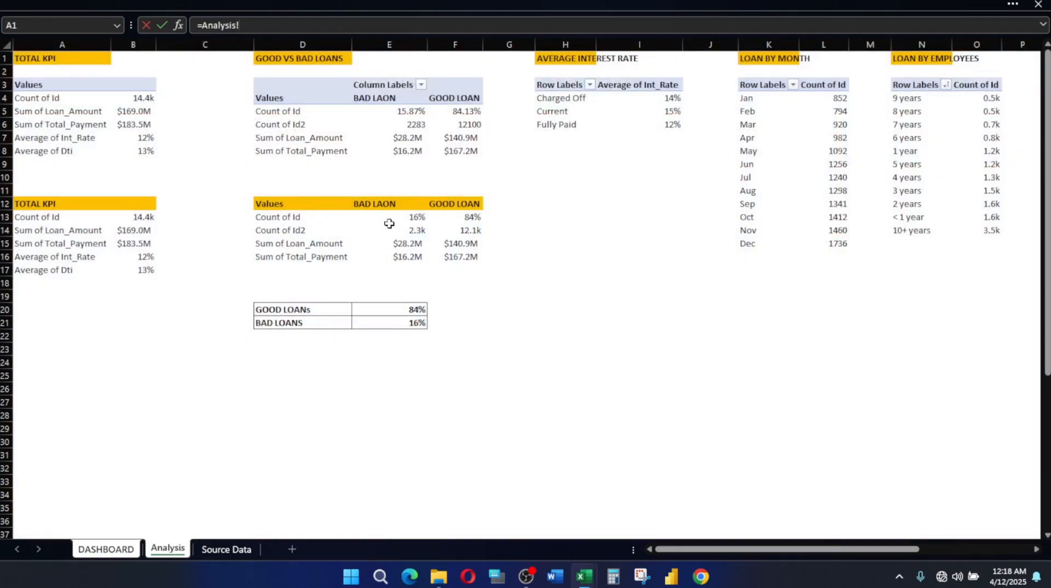
left_click(420, 230)
key("Return")
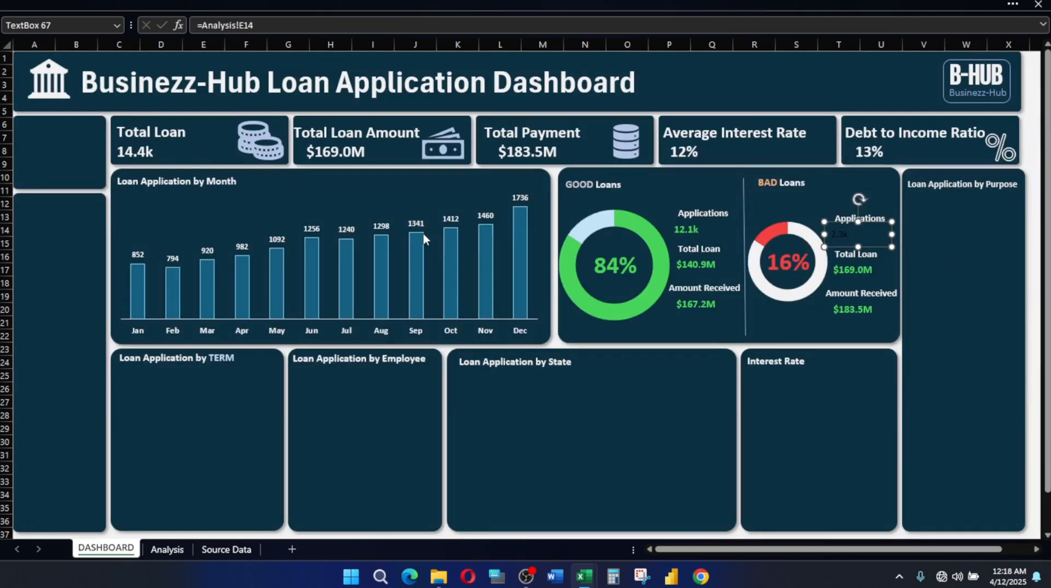
Copy the formatting of the BAD Loans Total Loan value onto the Applications value above it
left_click(861, 271)
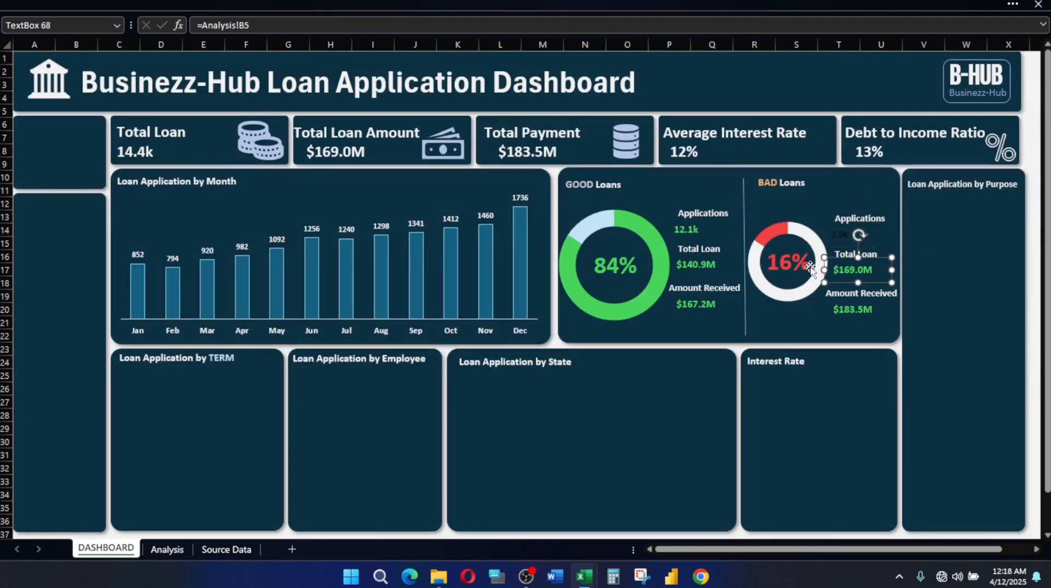
left_click(242, 3)
left_click(75, 94)
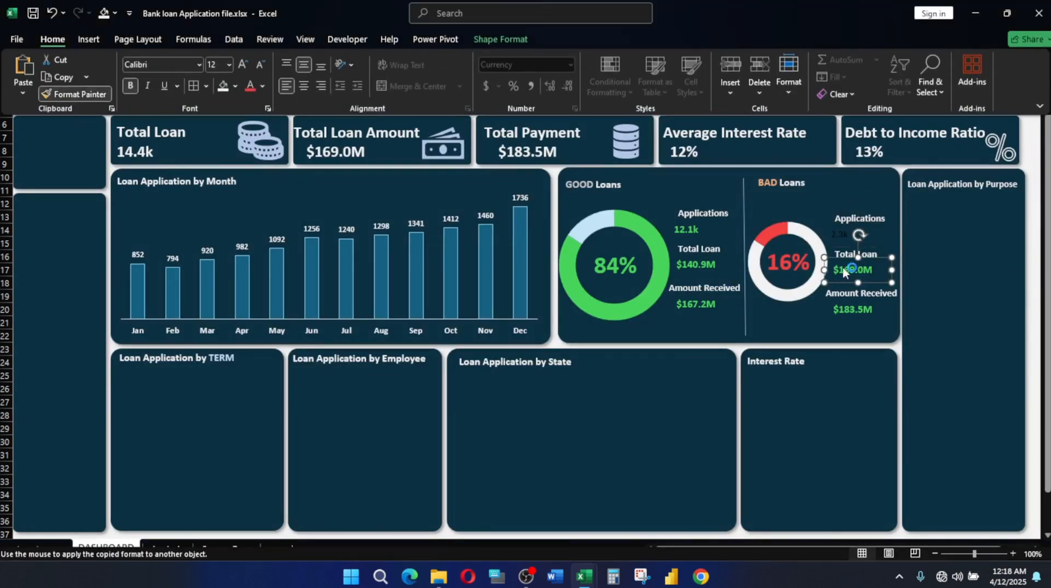
left_click(836, 232)
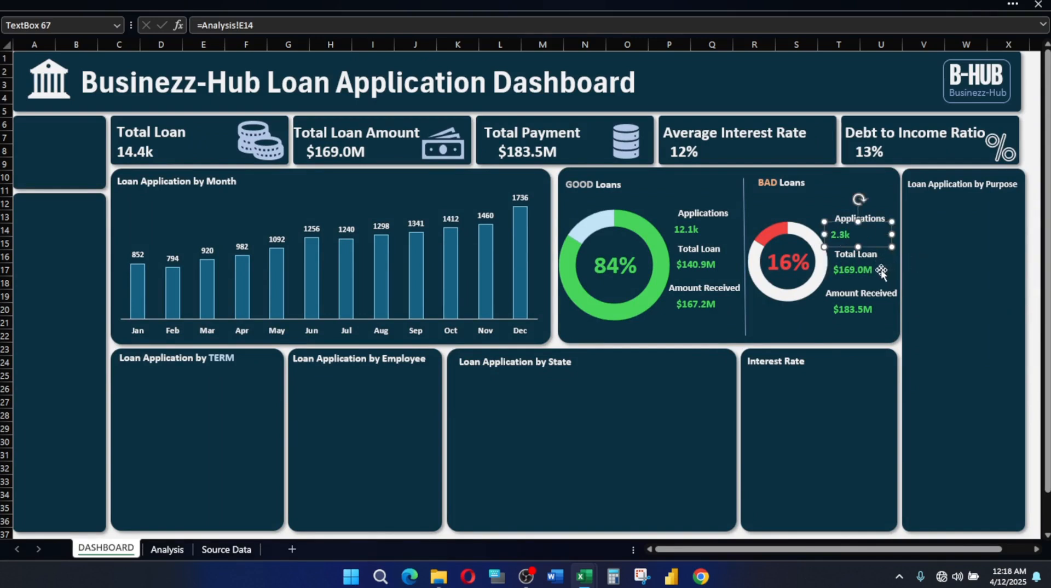
Link the Total Loan value under BAD Loans to cell E15 on the Analysis sheet
left_click(856, 269)
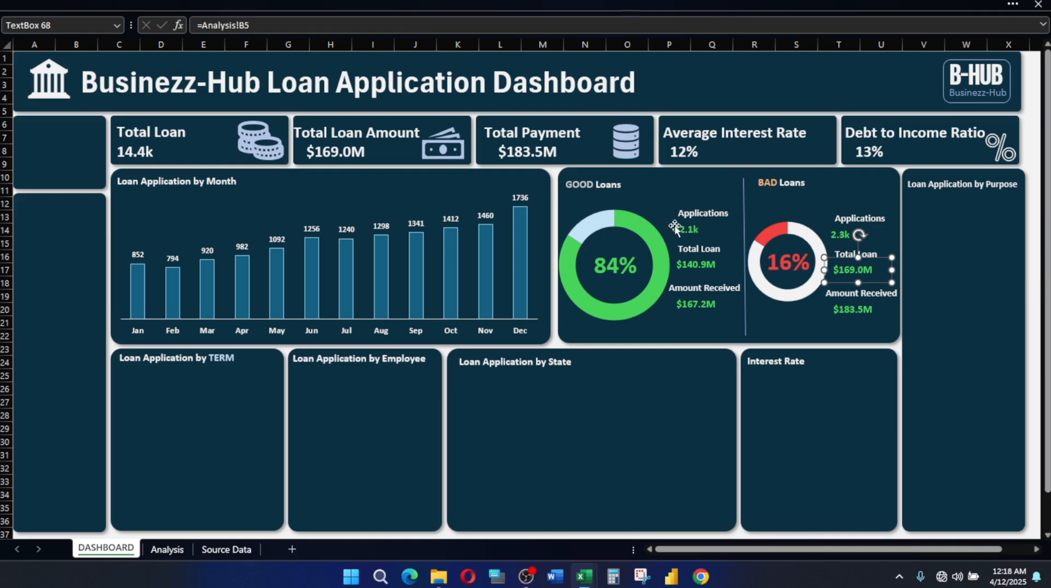
left_click_drag(279, 29, 169, 27)
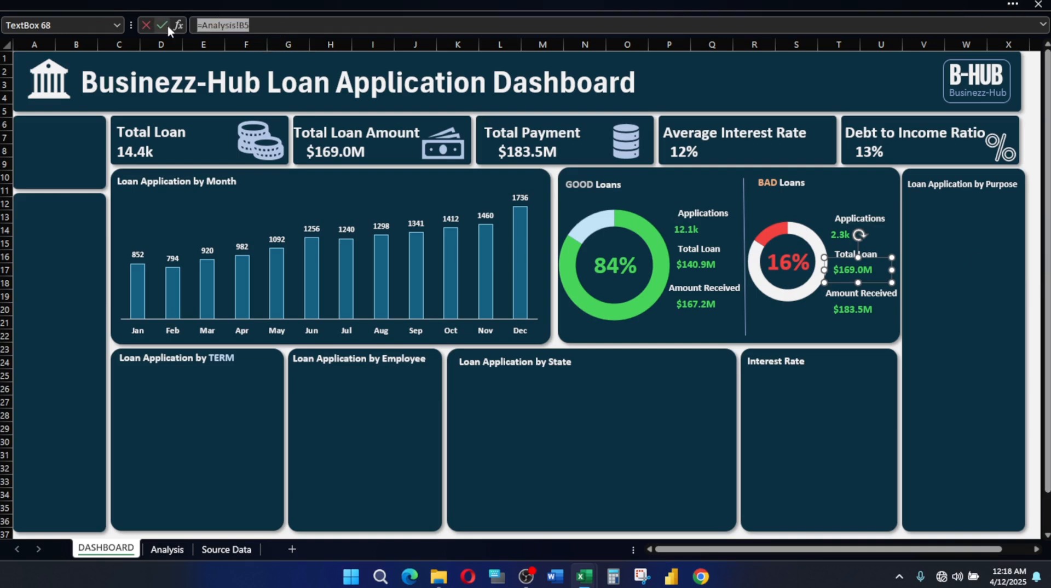
type("=")
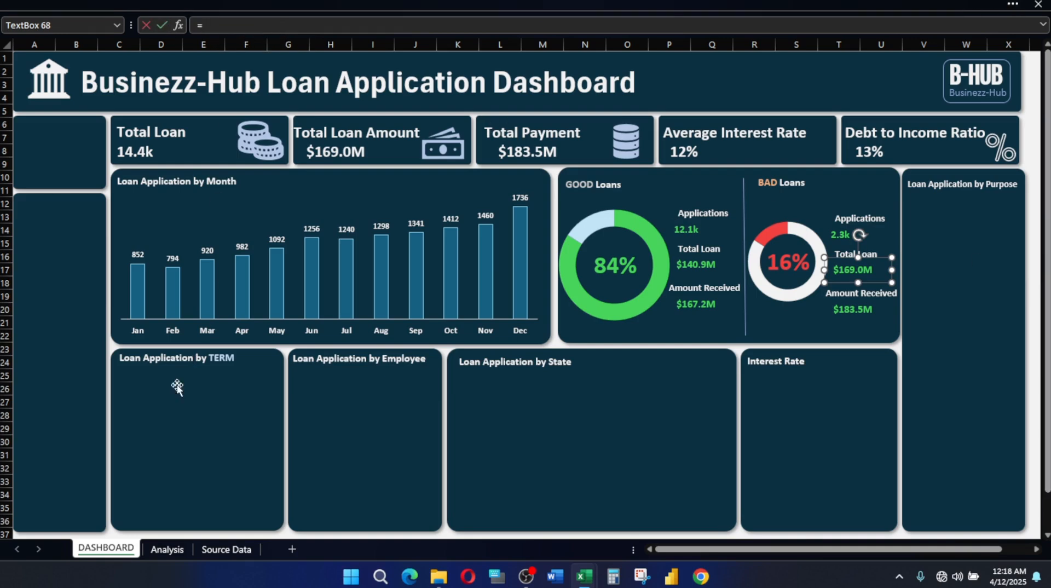
left_click(167, 550)
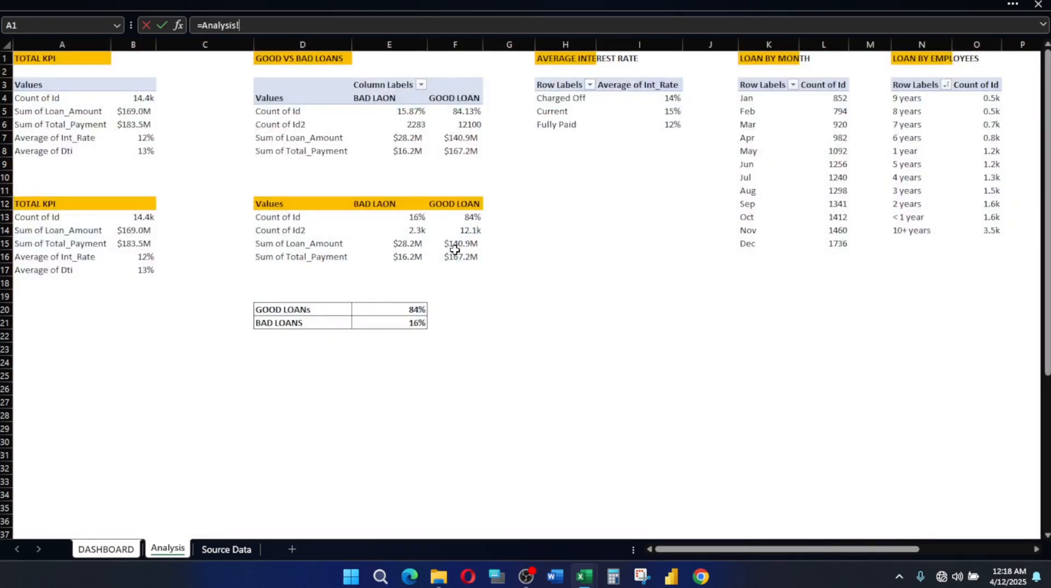
left_click(420, 246)
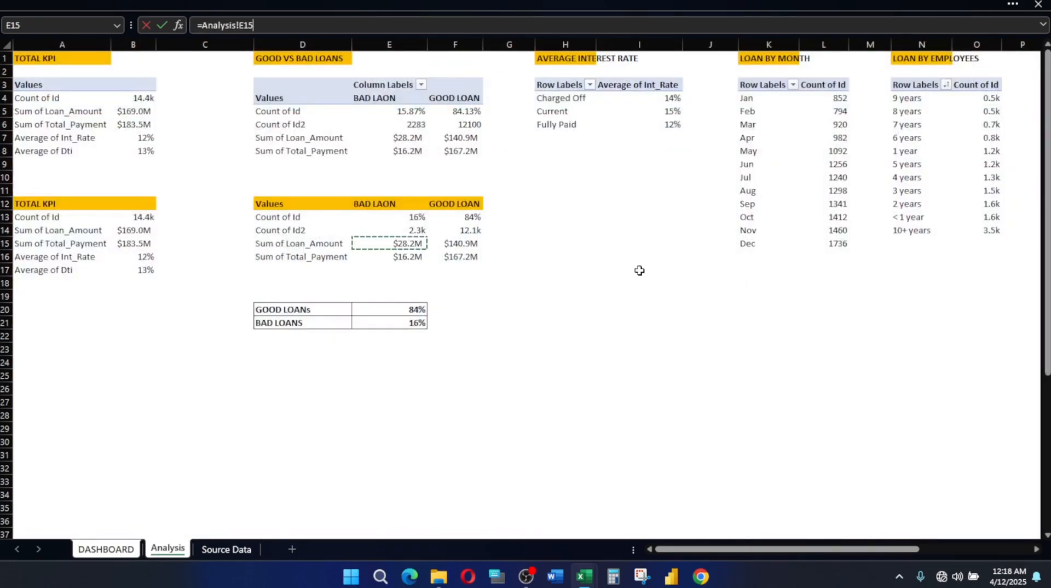
key("Return")
Link the Amount Received value under BAD Loans to cell E16 on the Analysis sheet
left_click(855, 310)
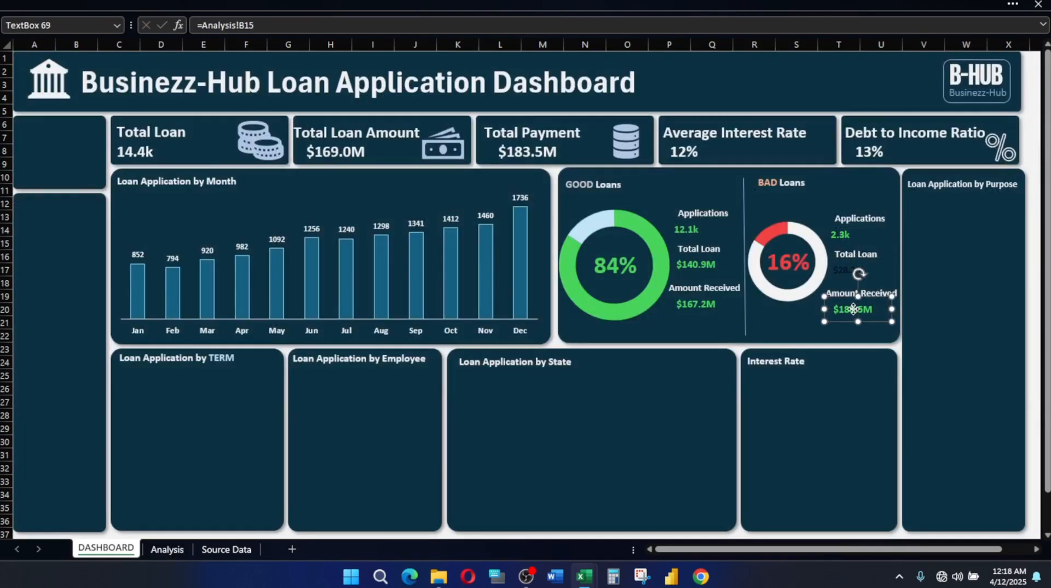
left_click_drag(282, 25, 196, 25)
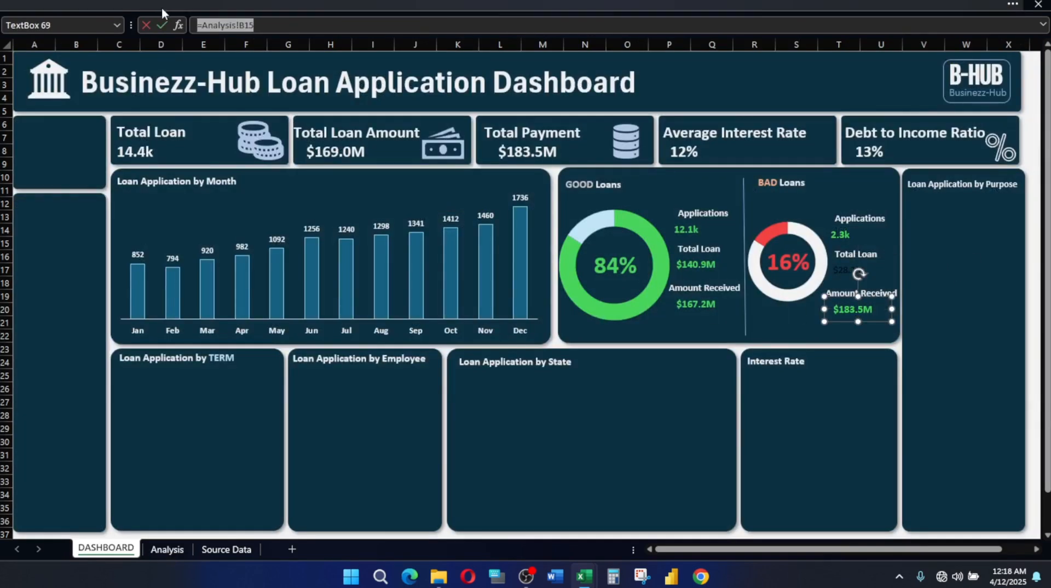
type("=")
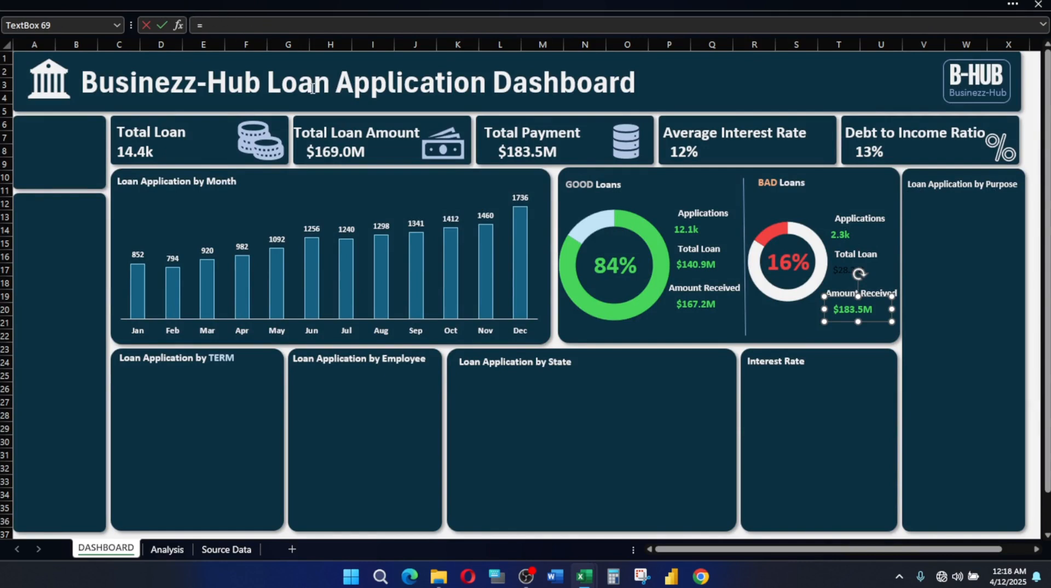
left_click(208, 6)
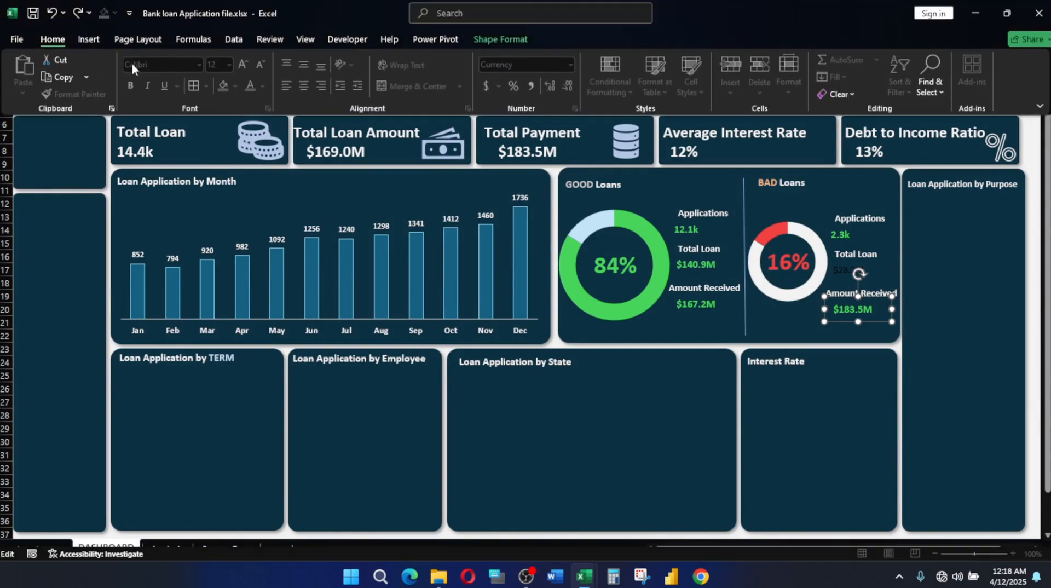
scroll(365, 258, "down", 2)
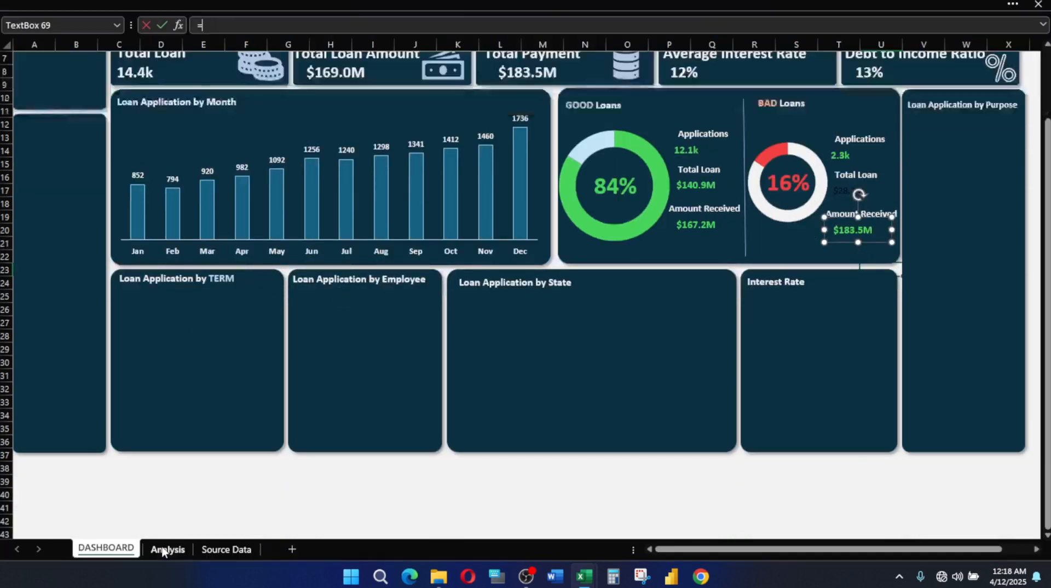
left_click(164, 548)
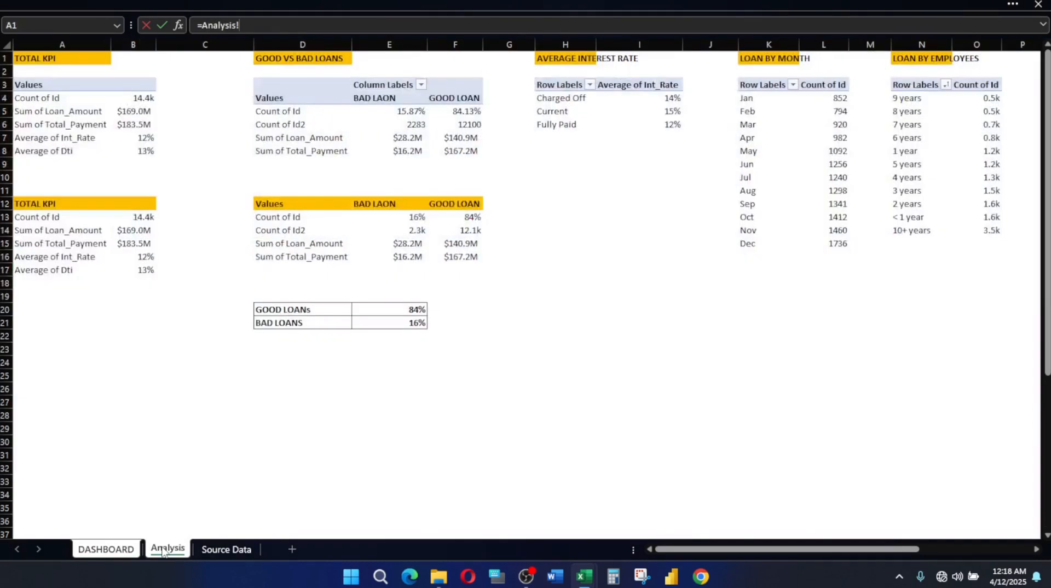
left_click(413, 257)
key("Return")
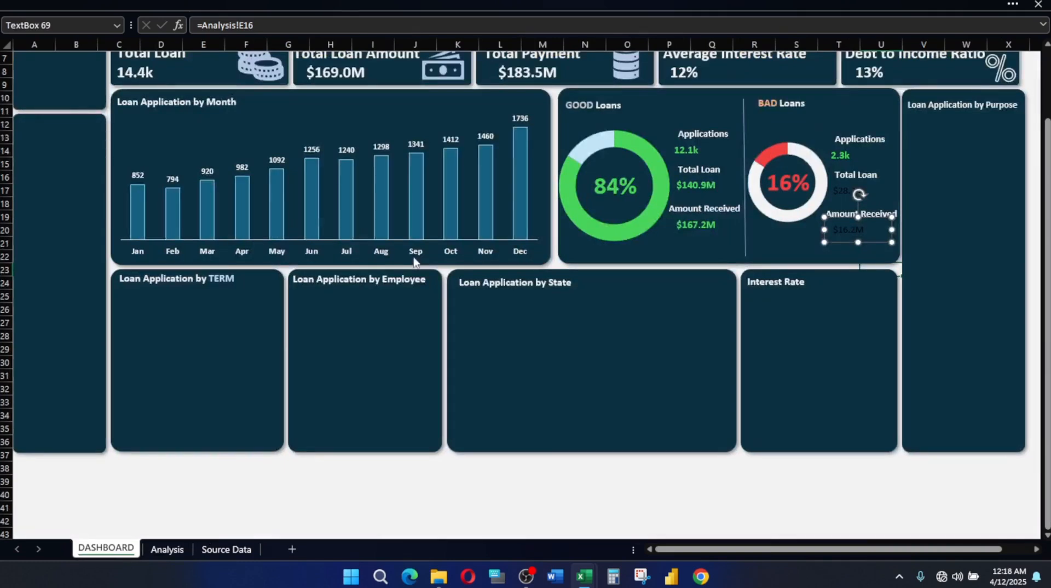
Copy the formatting of the BAD Loans Applications value onto the Total Loan and Amount Received values below it
left_click(845, 188)
left_click(840, 156)
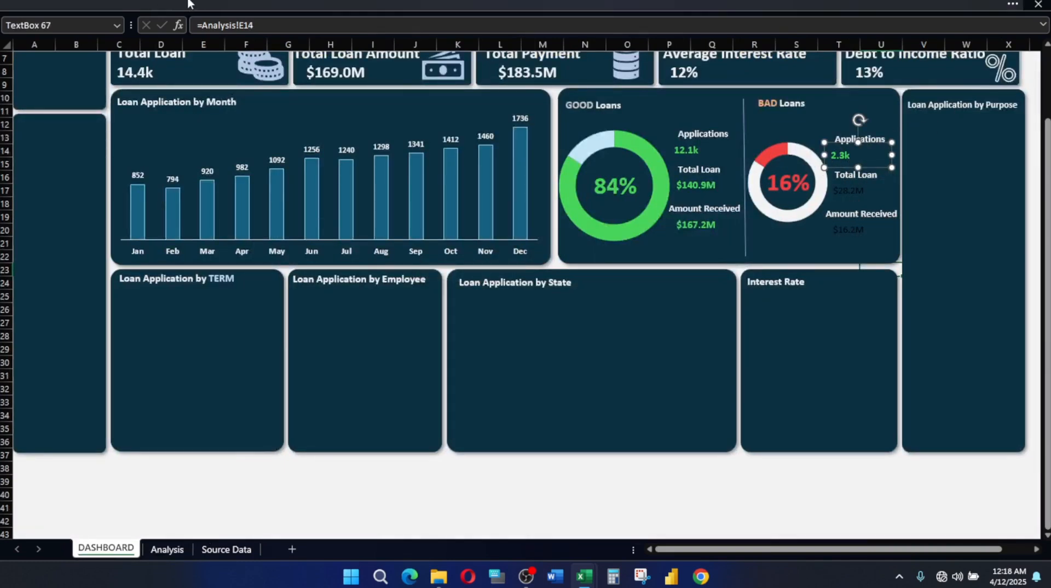
left_click(163, 5)
left_click(74, 94)
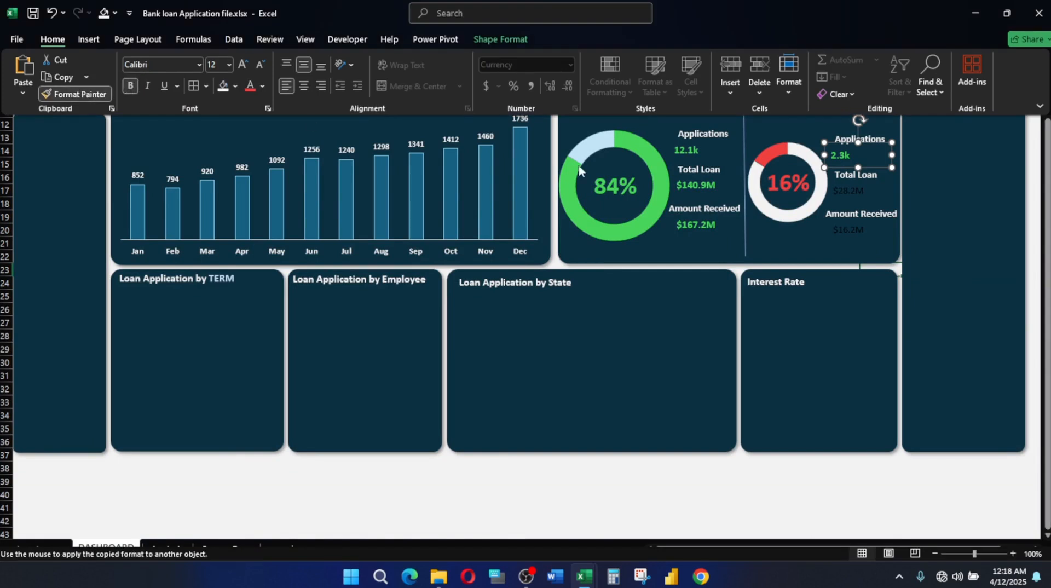
left_click(842, 196)
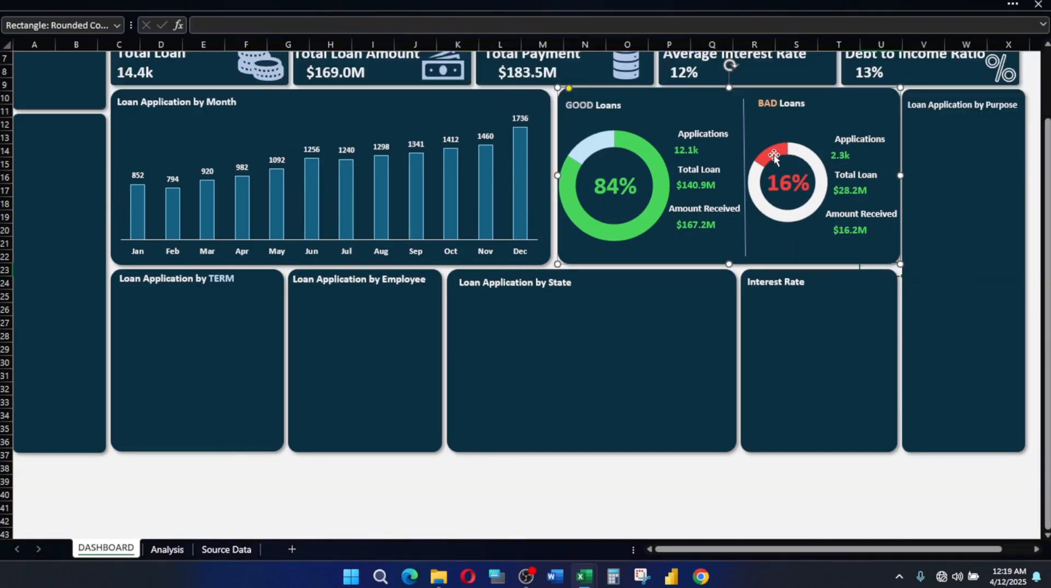
Recolour the word BAD in the BAD Loans heading red and GOOD in the GOOD Loans heading green
double_click(767, 105)
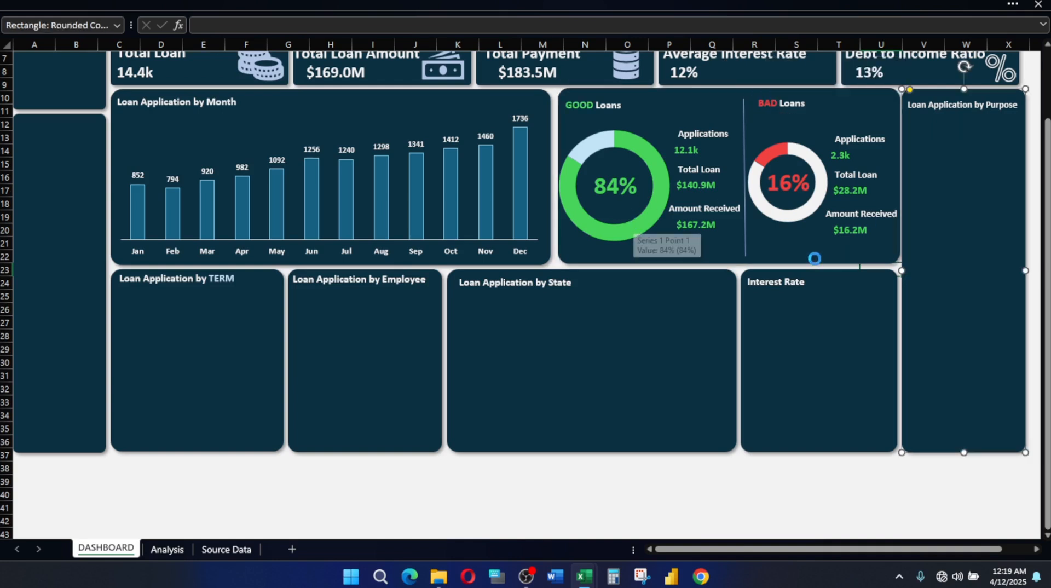
left_click(802, 4)
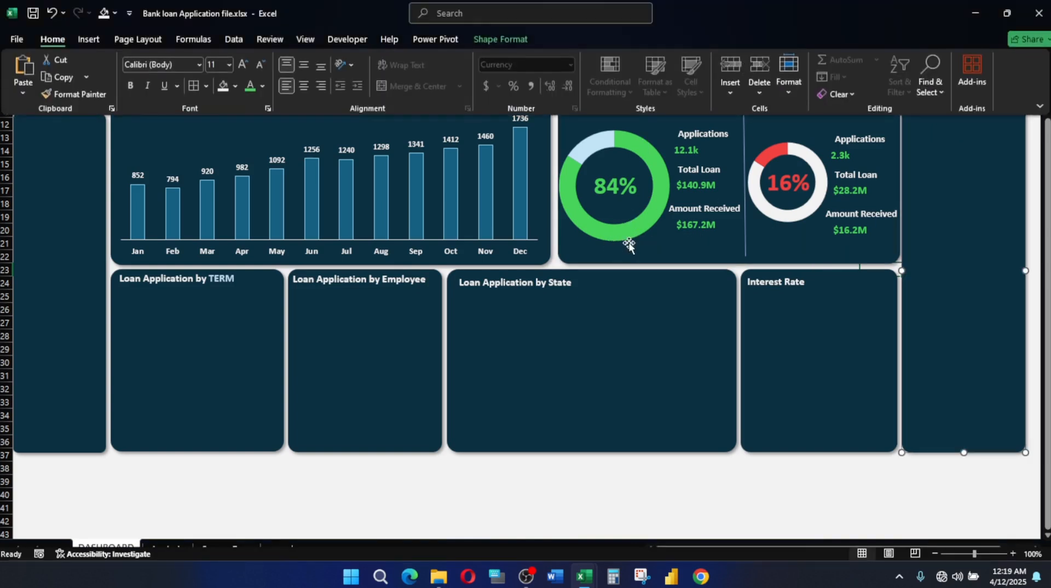
scroll(986, 241, "up", 2)
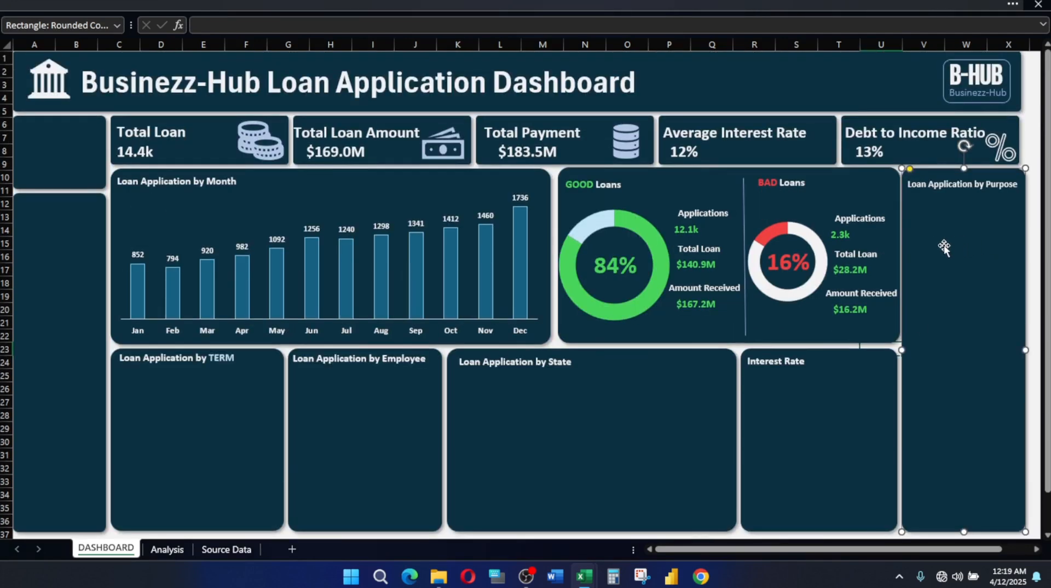
left_click(1027, 96)
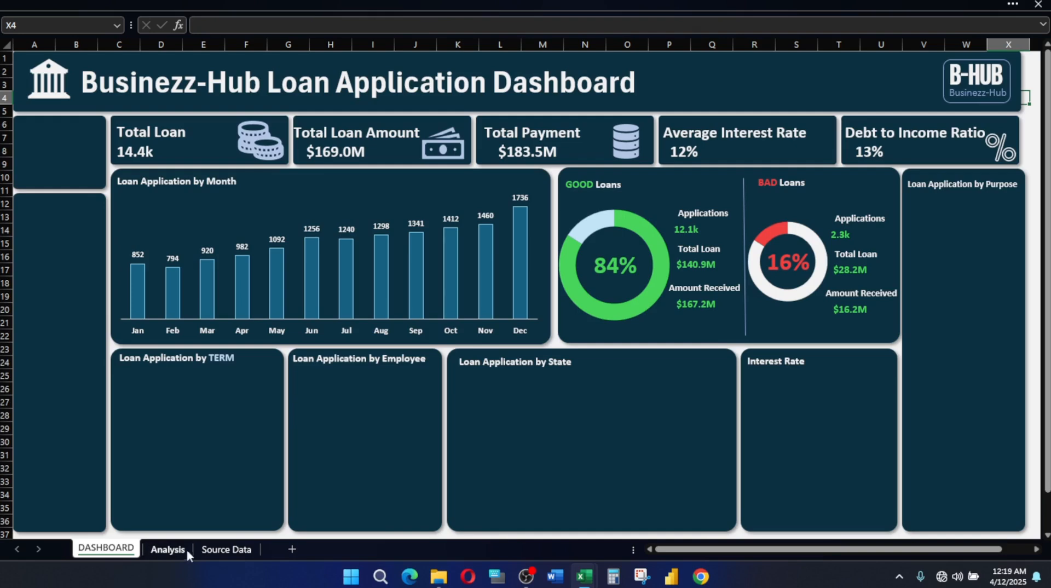
Check the Loan Application by Purpose chart in the finished Bank Loan Applications Data workbook and return to the Analysis sheet
left_click(169, 548)
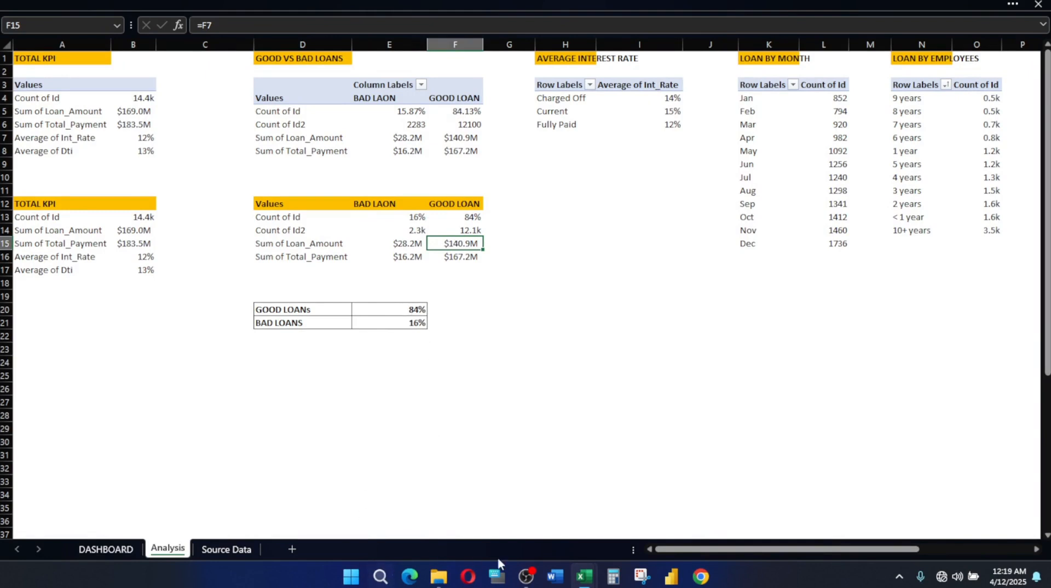
mouse_move(583, 575)
left_click(658, 498)
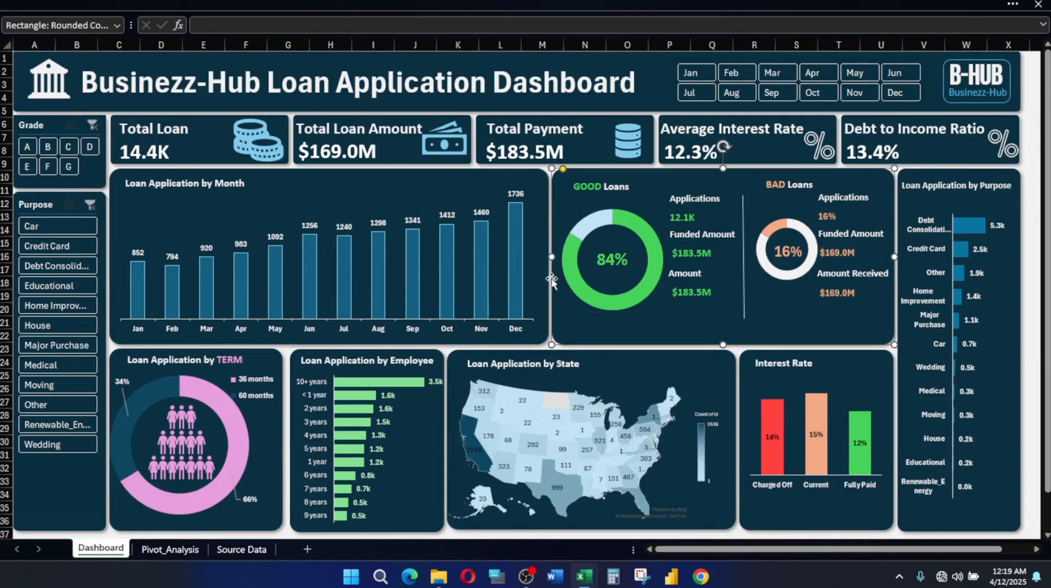
left_click(962, 205)
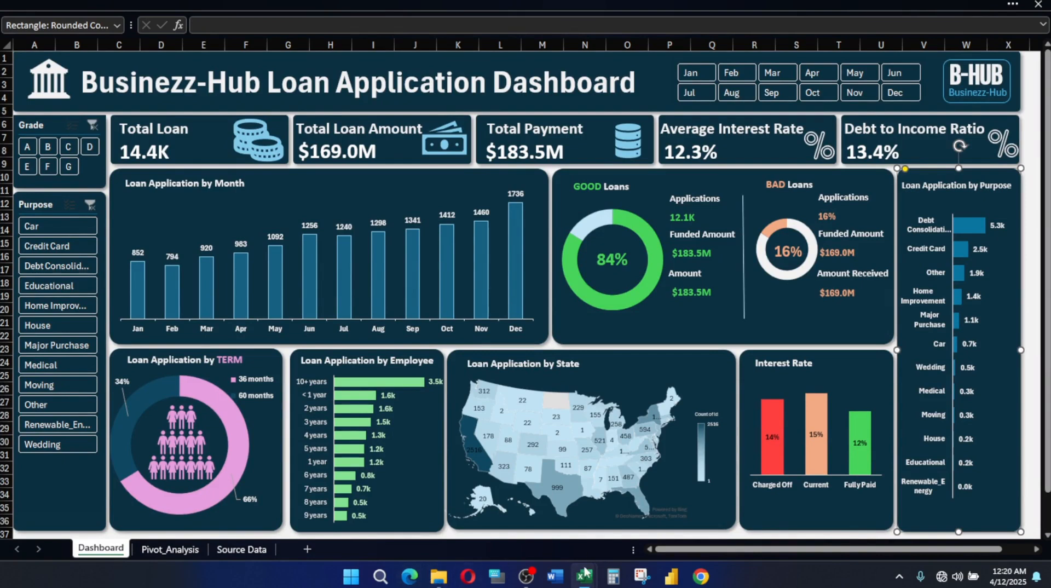
mouse_move(580, 578)
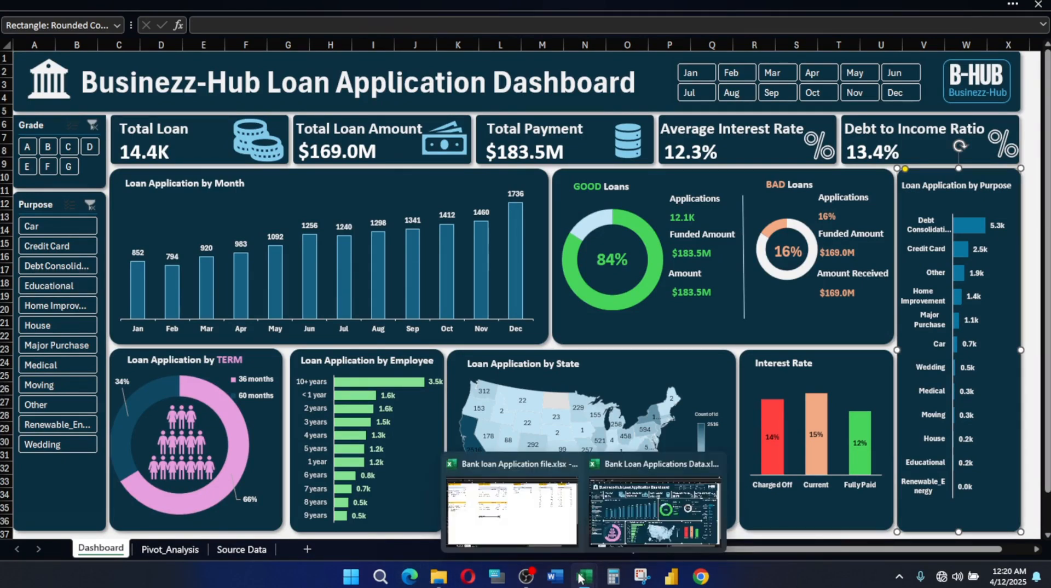
left_click(506, 518)
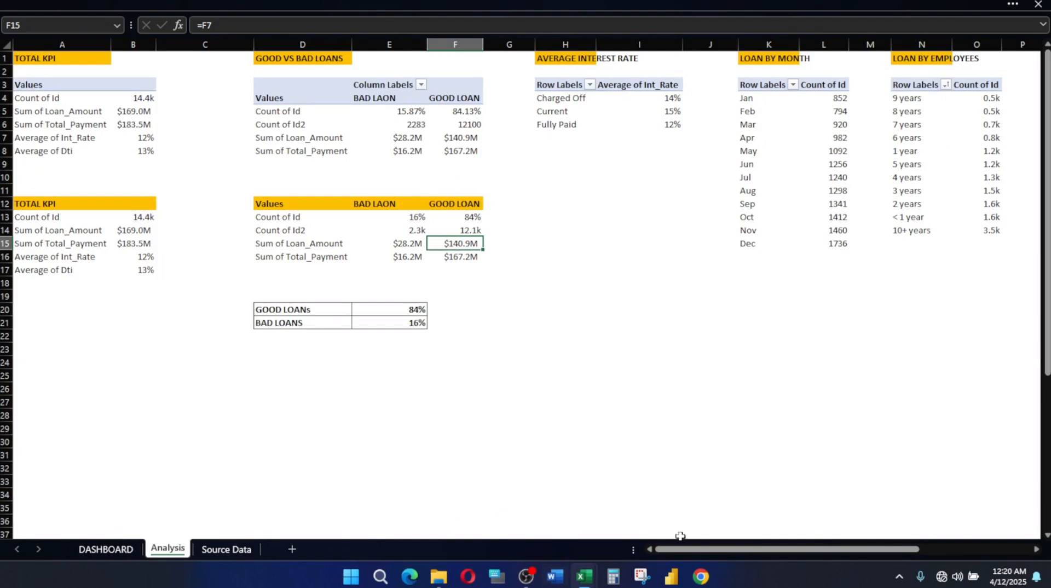
Insert a Clustered Bar PivotChart from the LOAN BY PURPOSE pivot table on the Analysis sheet
left_click_drag(682, 549, 767, 541)
left_click_drag(692, 132, 692, 129)
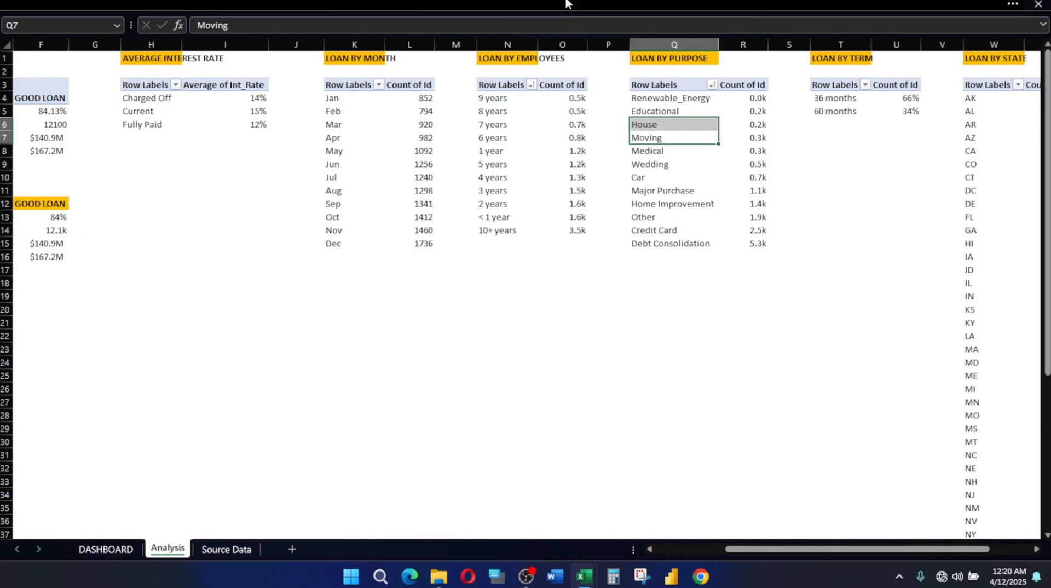
left_click(821, 3)
left_click(491, 40)
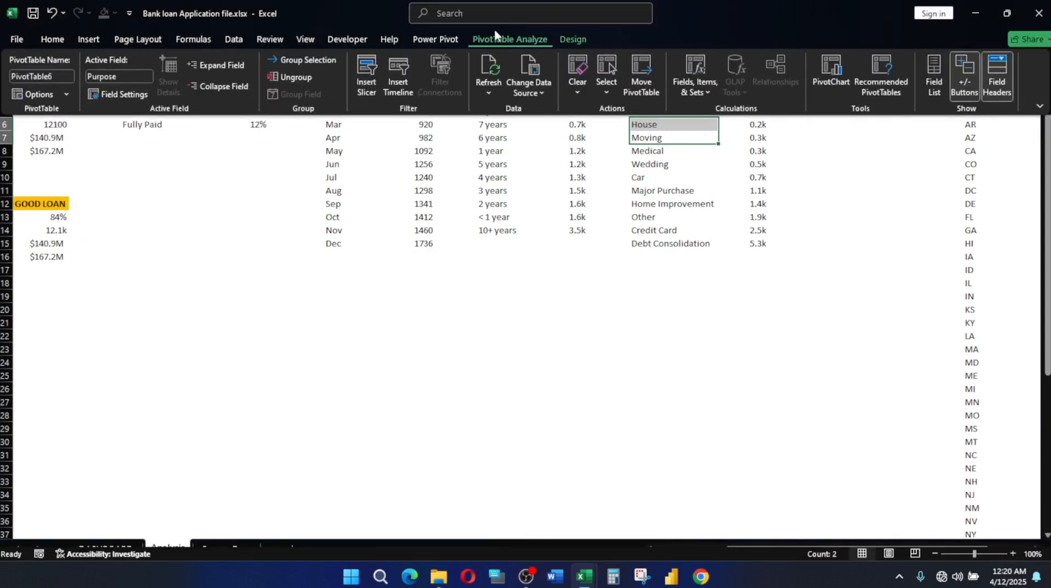
left_click(831, 70)
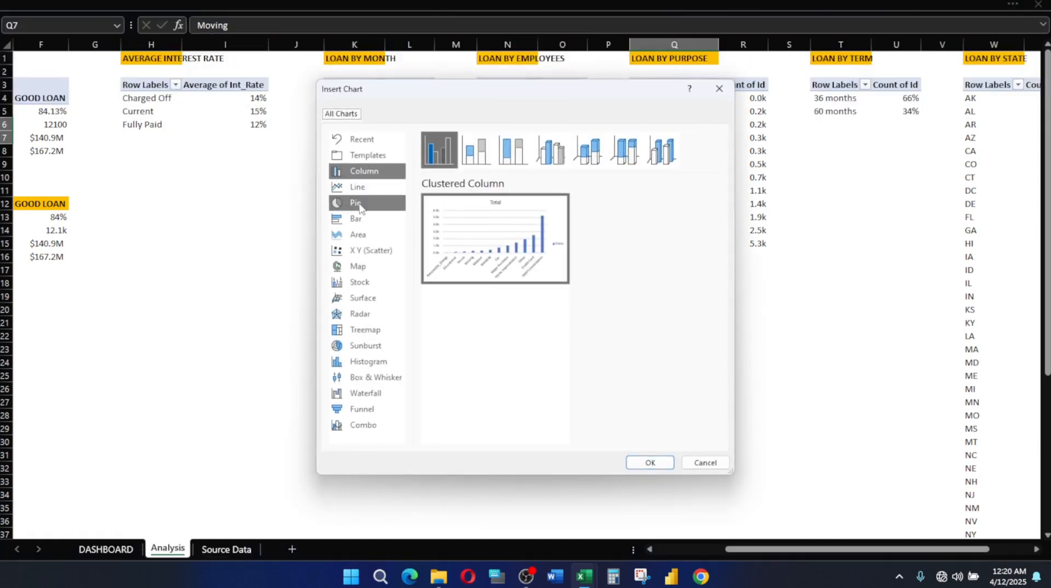
left_click(361, 224)
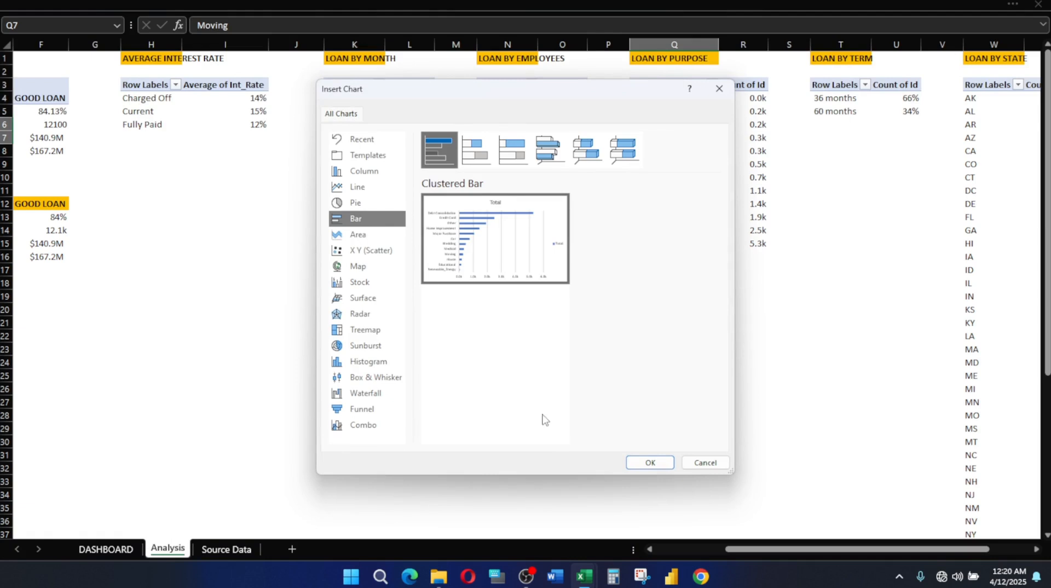
left_click(647, 462)
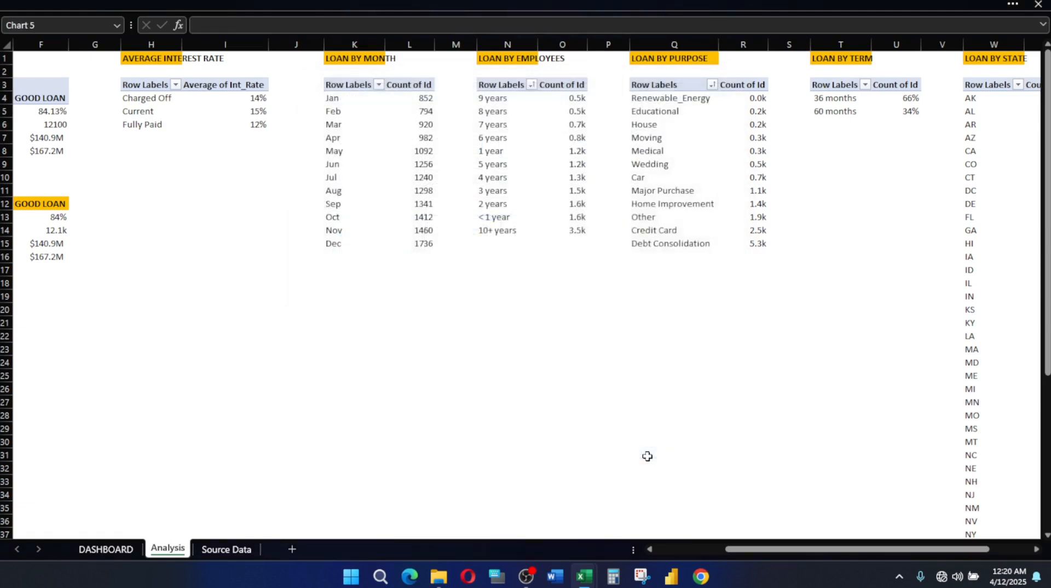
Move the new purpose bar chart from the Analysis sheet to the DASHBOARD sheet
key("ctrl+x")
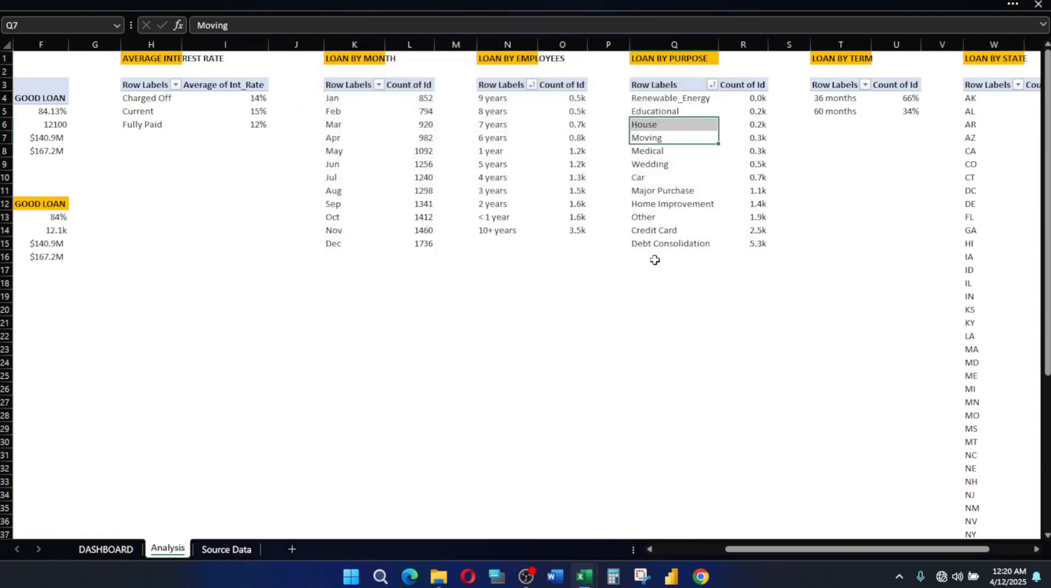
left_click(98, 550)
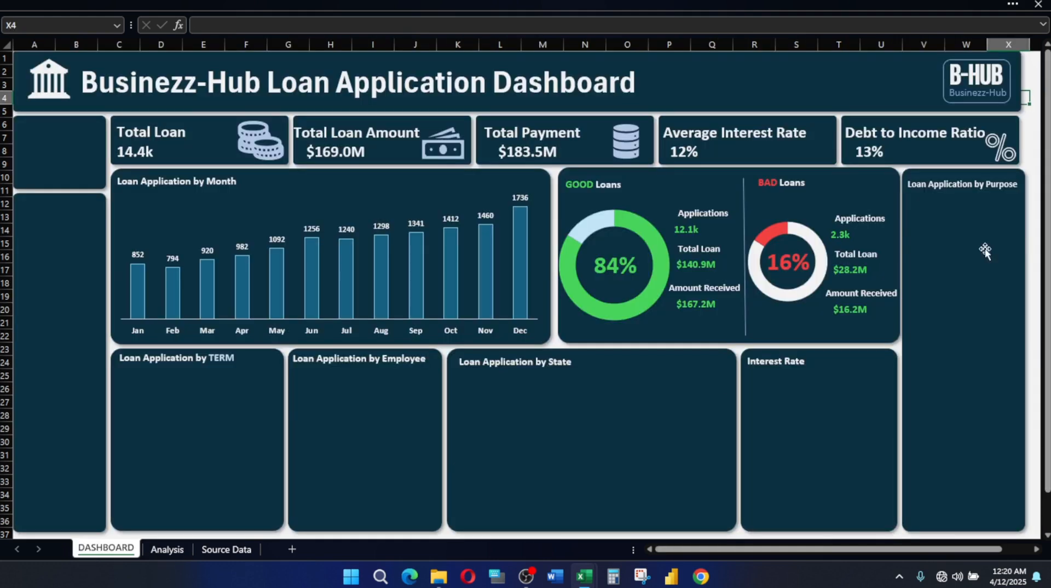
left_click(922, 218)
key("ctrl+v")
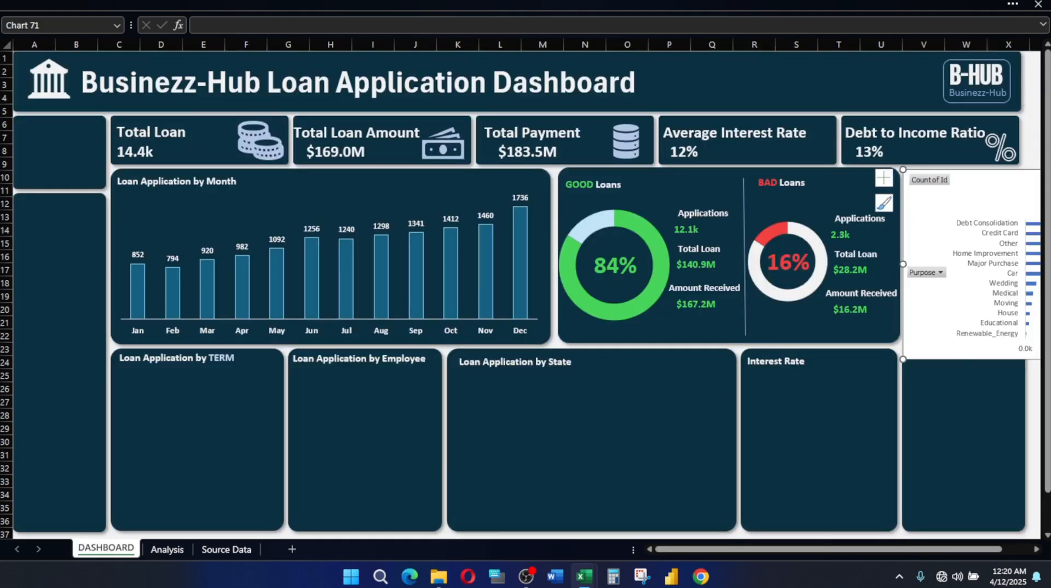
Resize and position the bar chart to fill the Loan Application by Purpose panel below its heading, and hide all its field buttons
left_click(1035, 550)
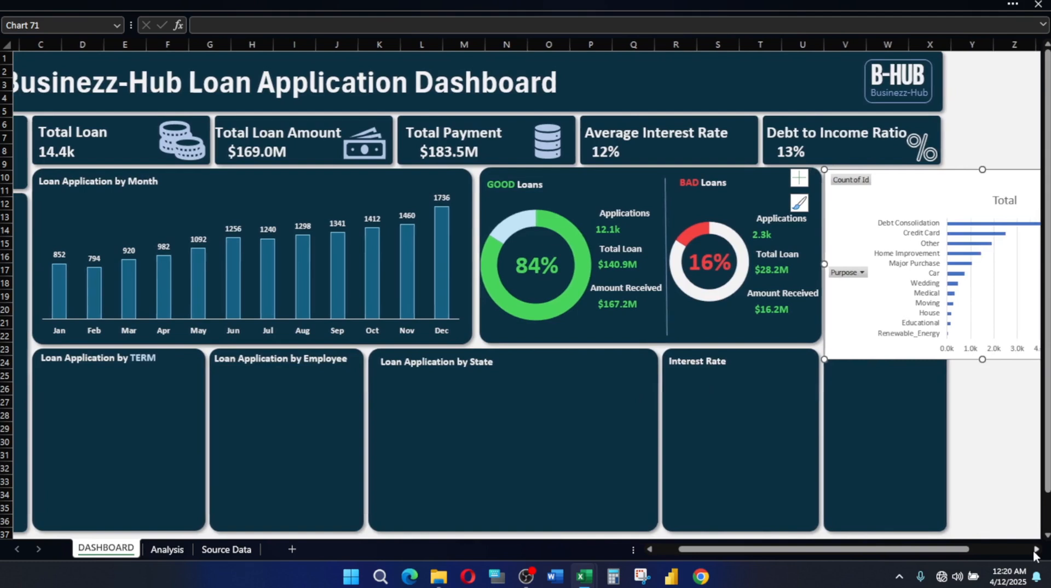
left_click(1035, 549)
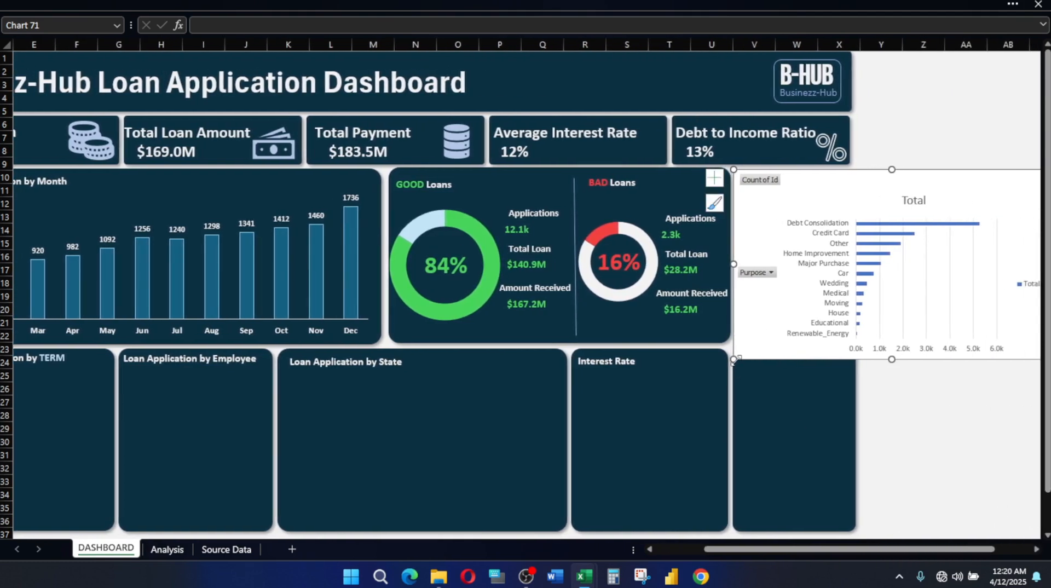
left_click_drag(735, 360, 874, 368)
left_click_drag(951, 198, 808, 221)
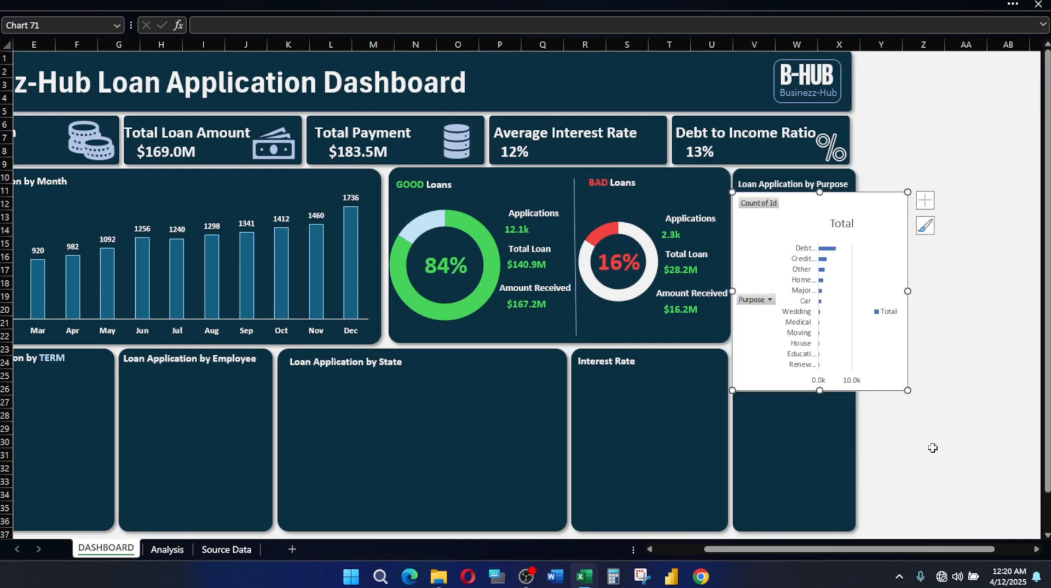
left_click_drag(907, 391, 852, 532)
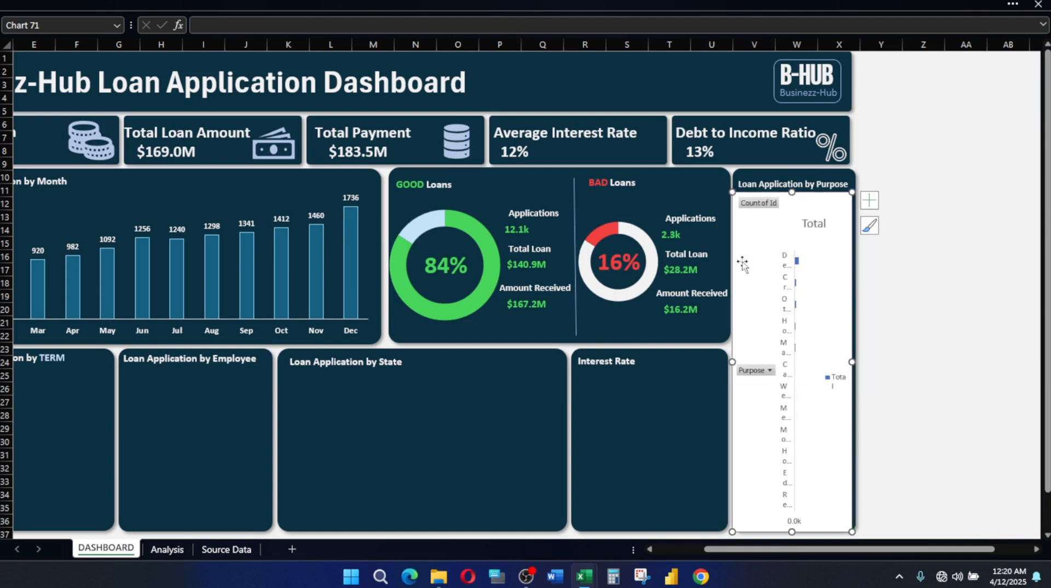
right_click(759, 204)
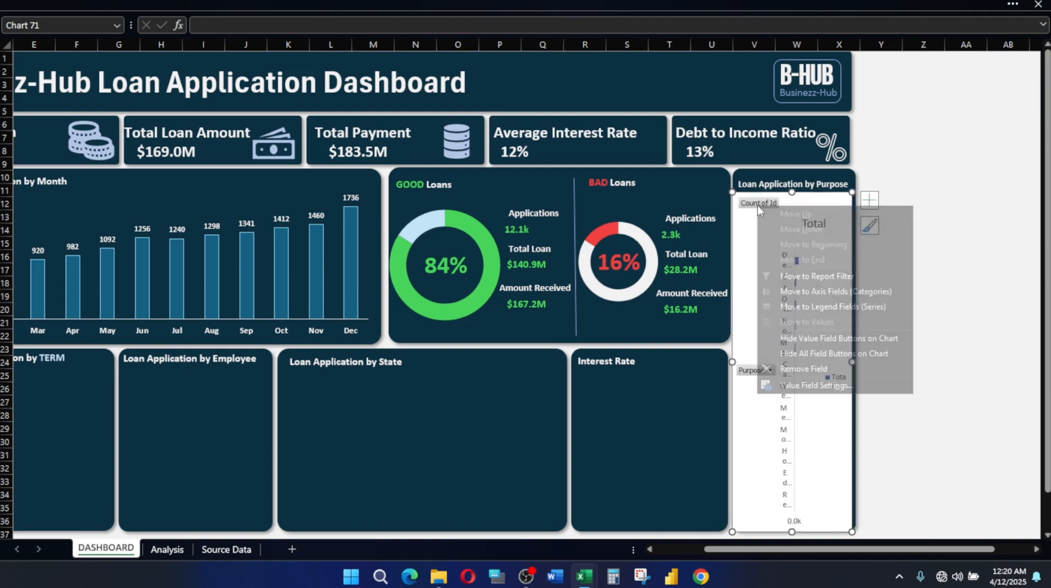
left_click(830, 354)
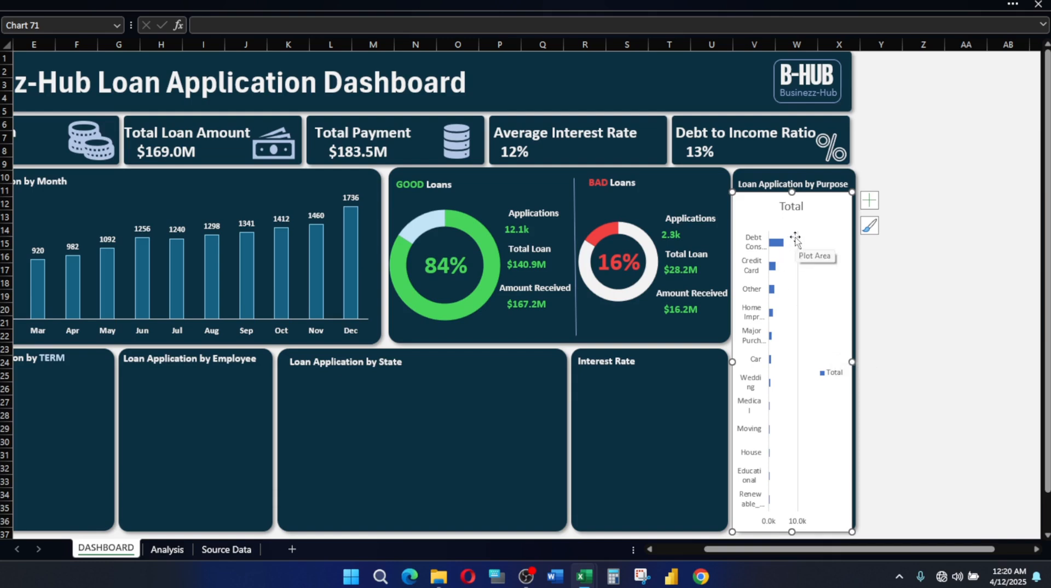
Remove the chart title, legend and gridlines from the Loan Application by Purpose bar chart
left_click(870, 201)
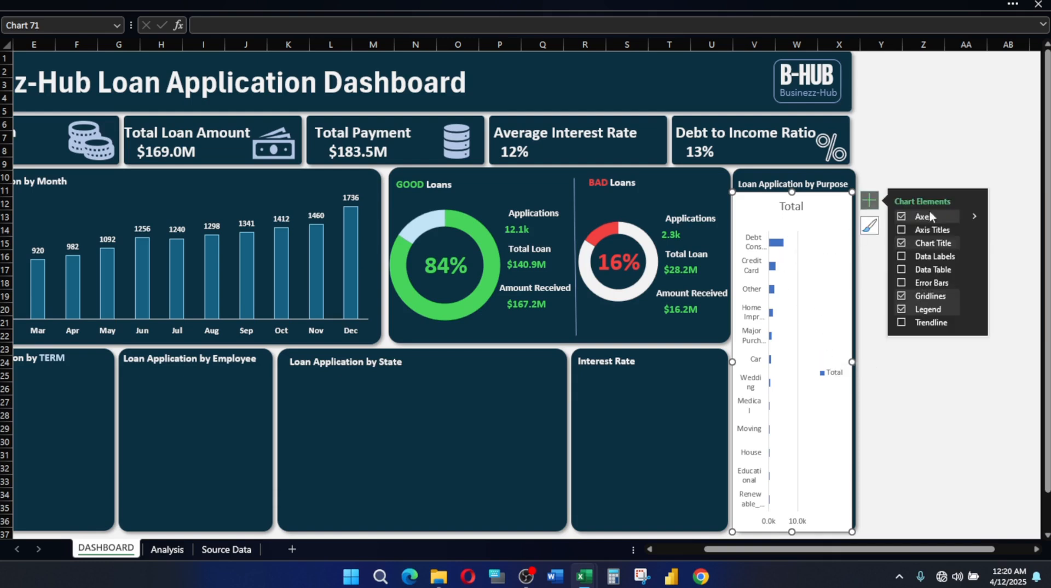
left_click(903, 243)
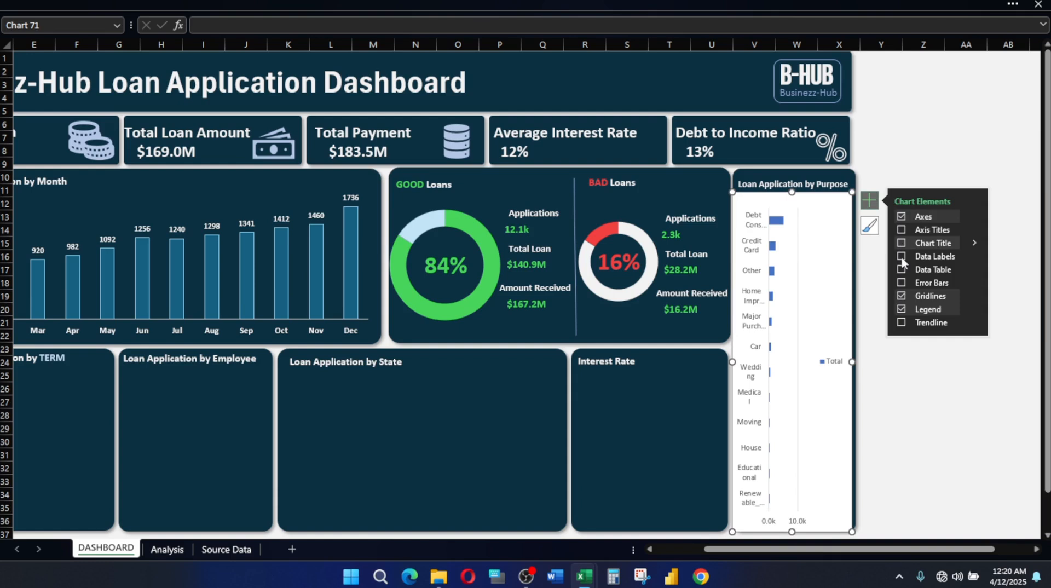
left_click(901, 309)
left_click(902, 296)
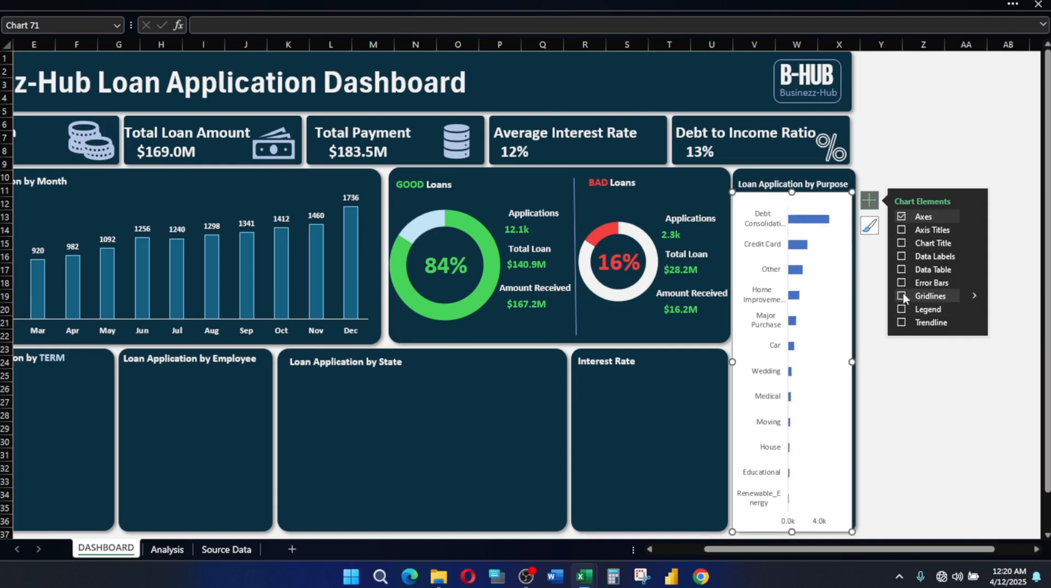
Set the purpose bar chart's background to No Fill so the dark panel shows through
left_click(742, 3)
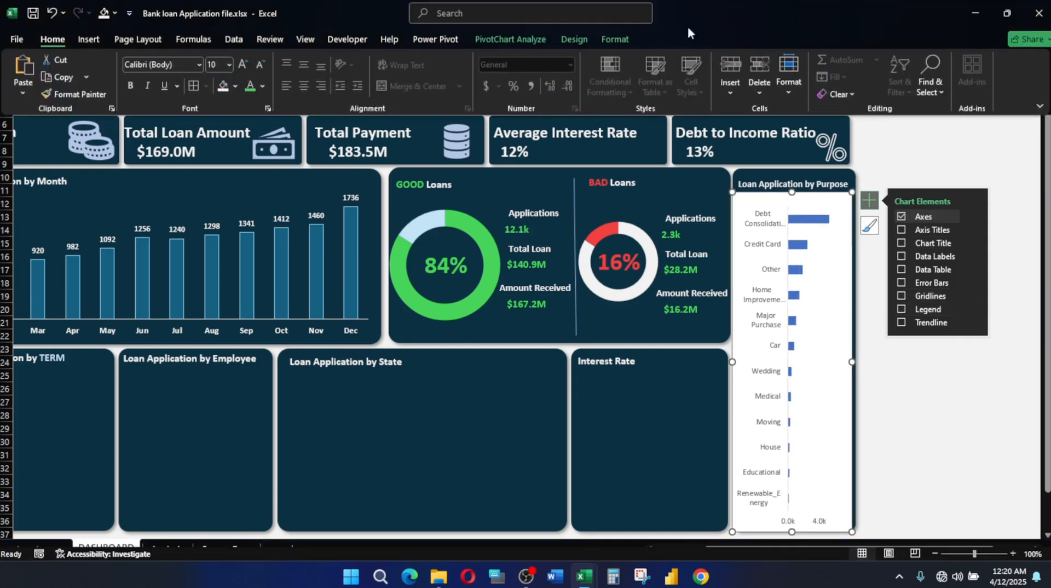
left_click(609, 41)
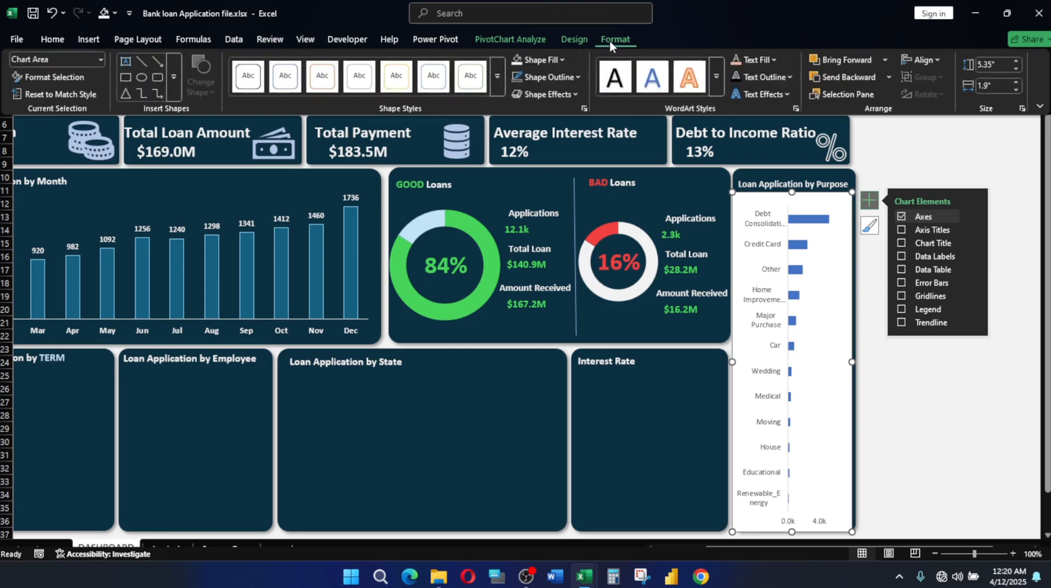
left_click(529, 64)
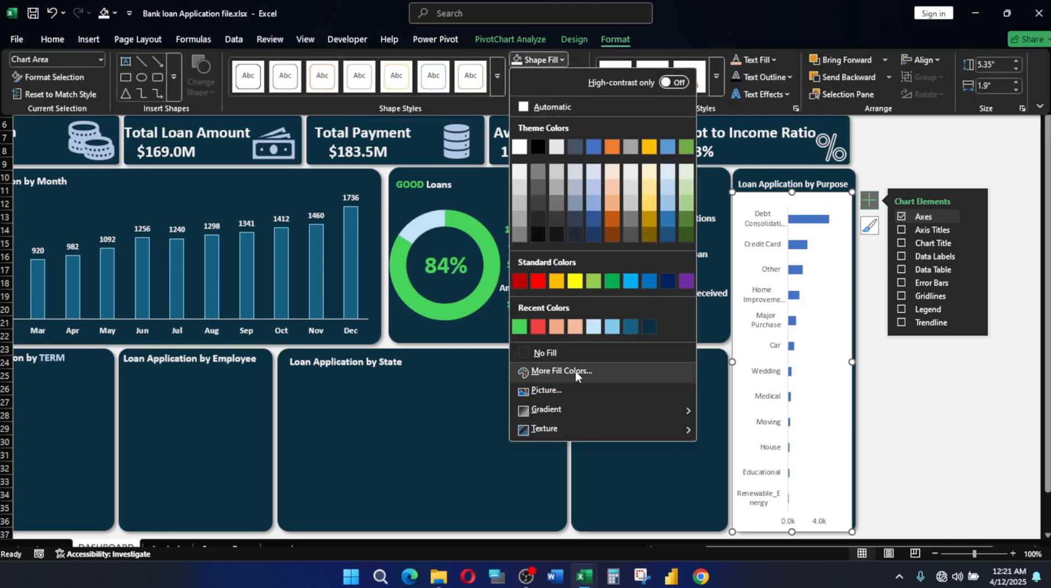
left_click(561, 353)
left_click(535, 78)
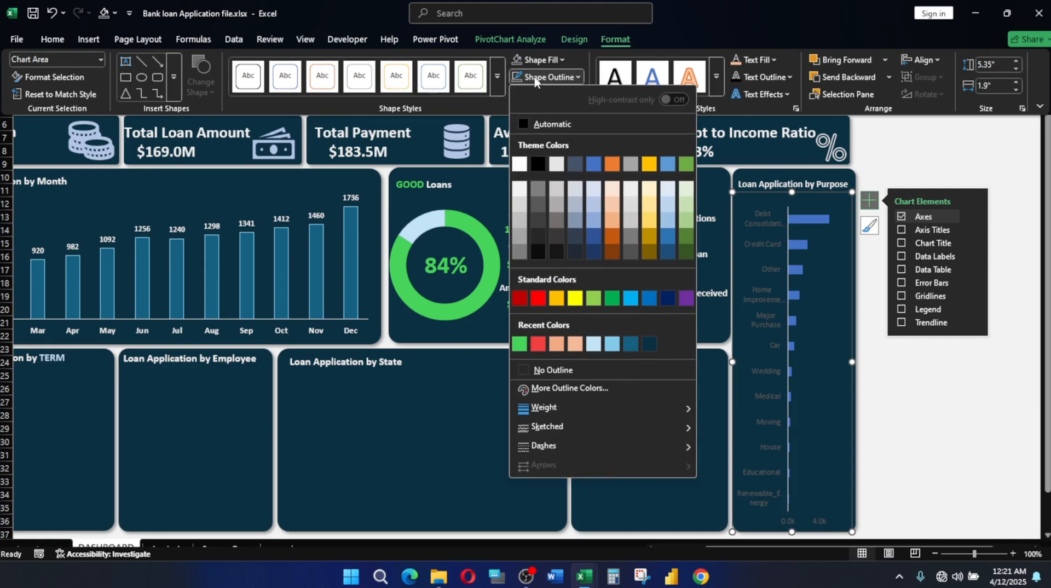
left_click(751, 218)
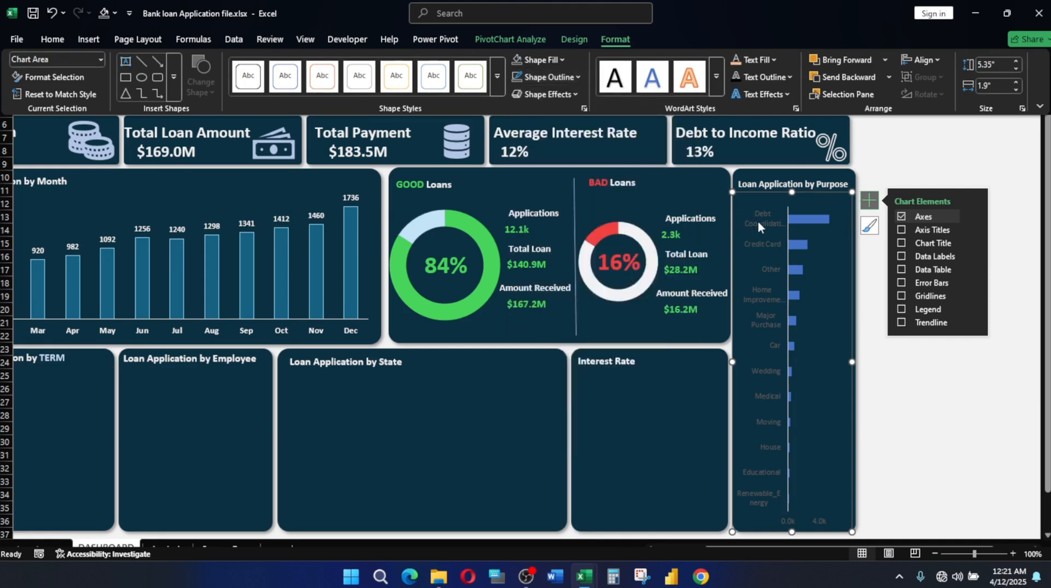
Format the purpose chart's category axis labels as bold, size 10, white text
left_click(767, 225)
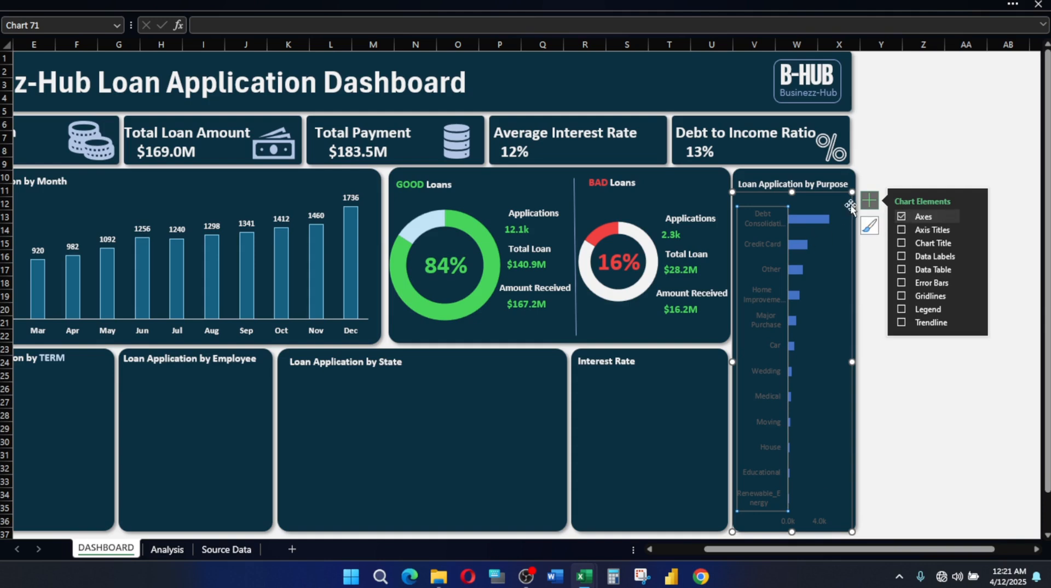
left_click(186, 5)
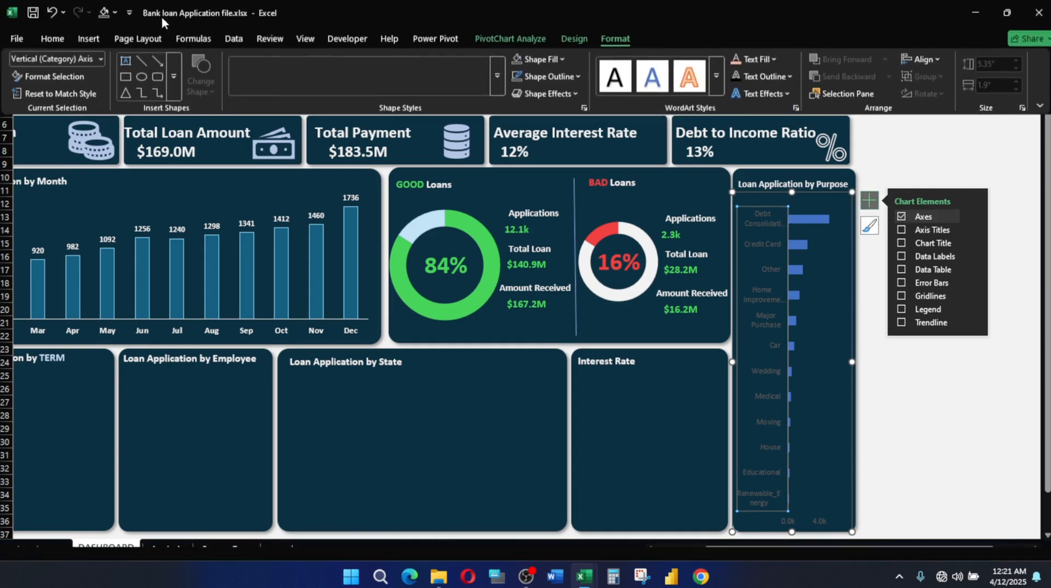
left_click(52, 38)
left_click(130, 85)
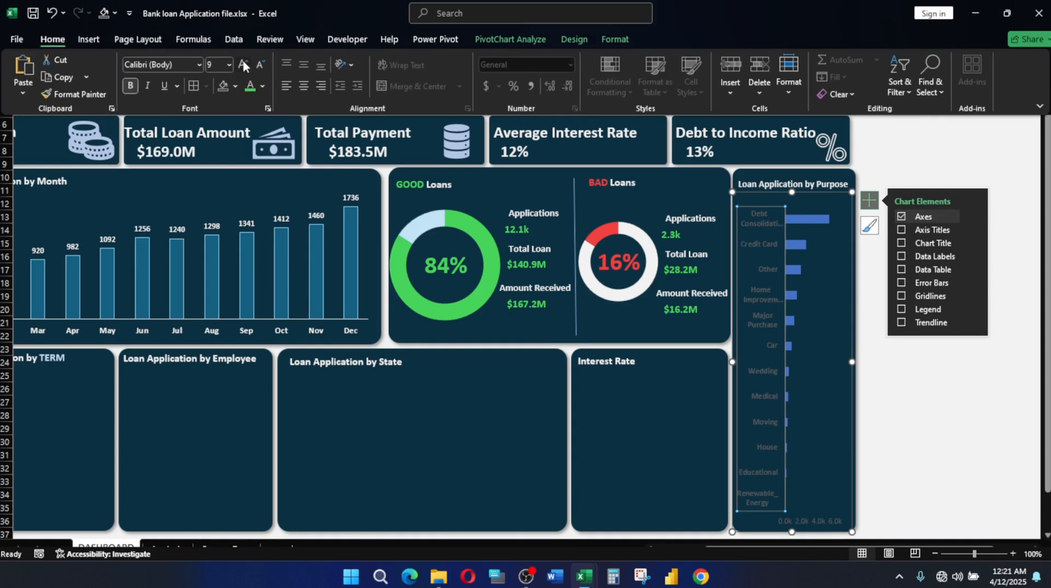
left_click(243, 65)
left_click(263, 86)
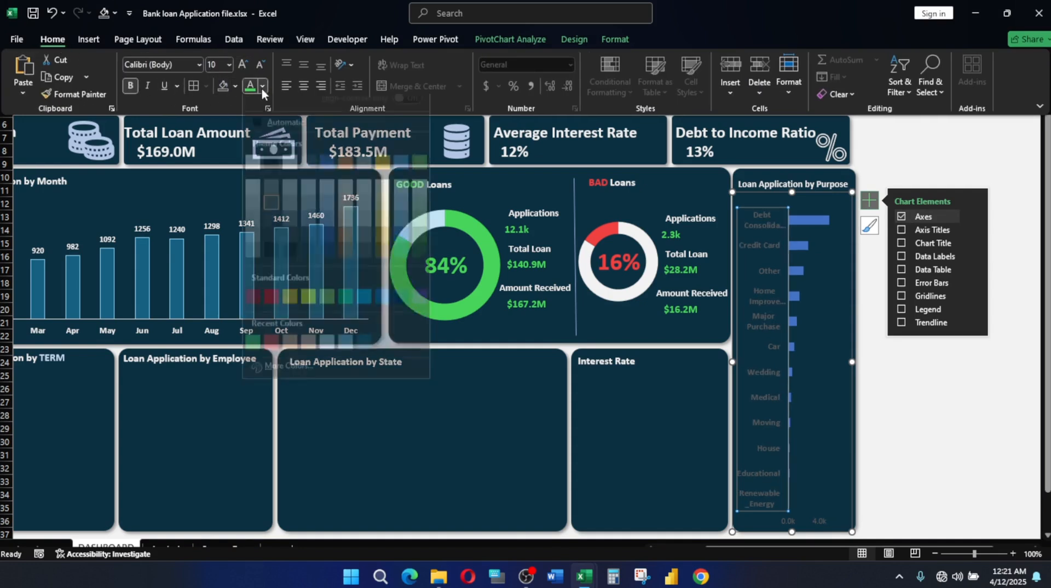
left_click(255, 171)
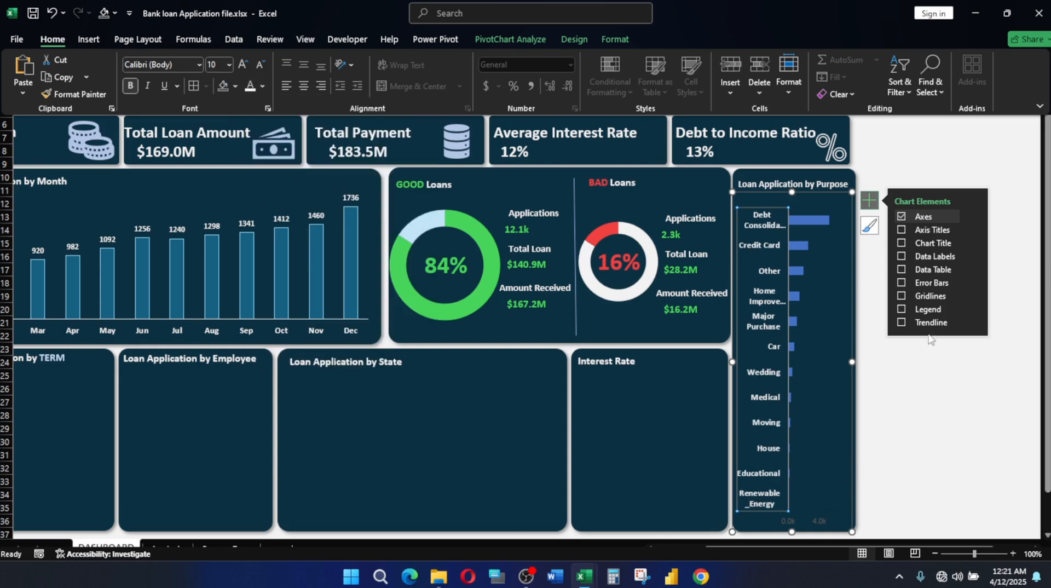
Delete the purpose chart's horizontal value axis and nudge the chart slightly up and to the right within its panel
left_click(823, 517)
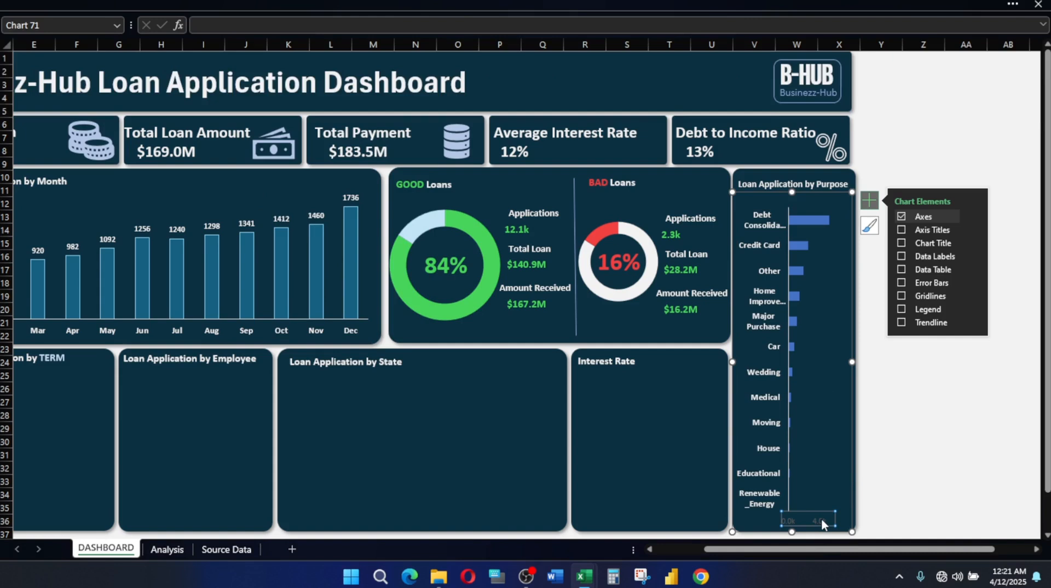
key("Delete")
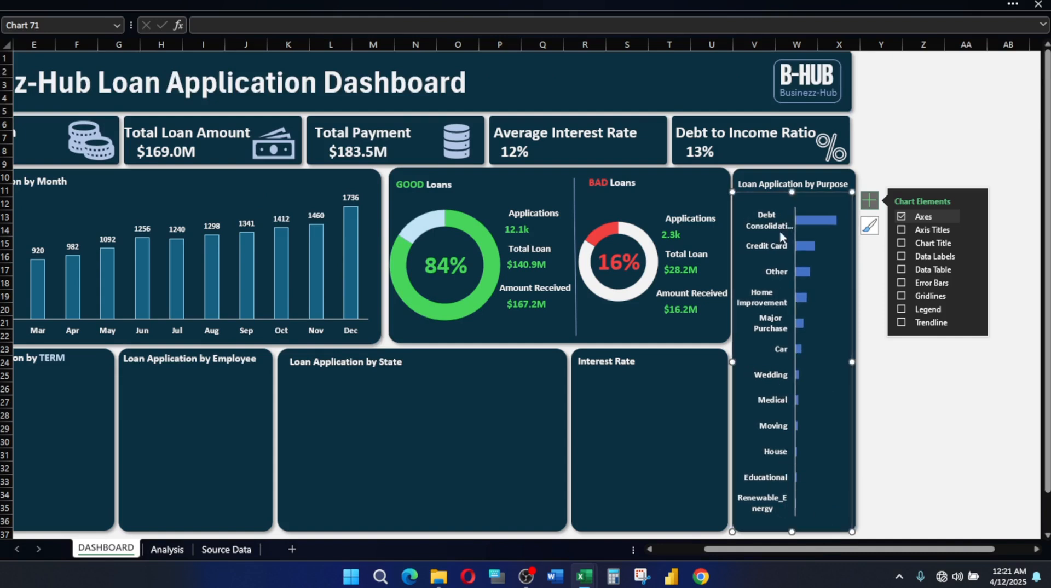
left_click_drag(784, 198, 784, 196)
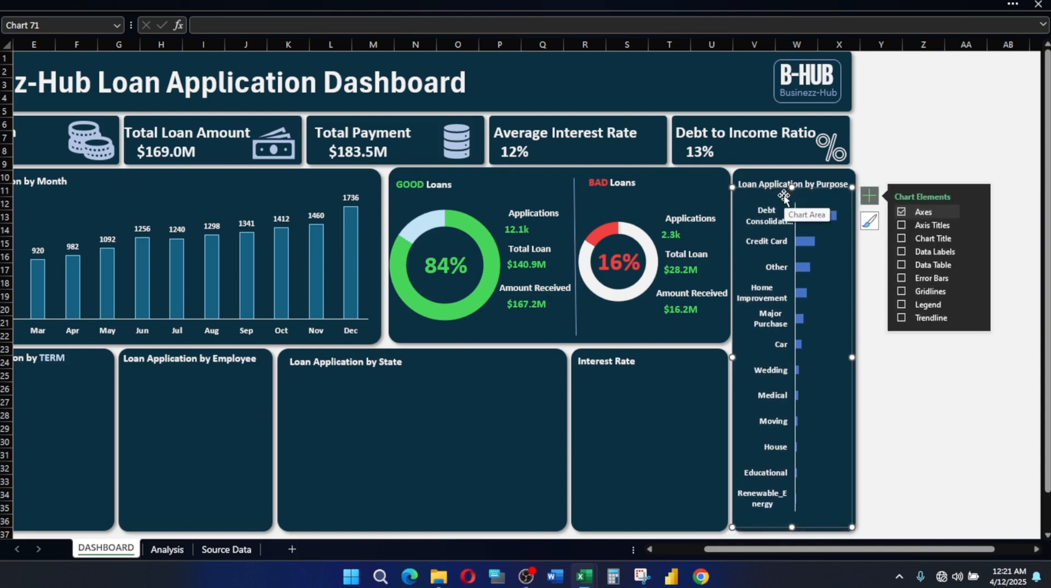
key("Down")
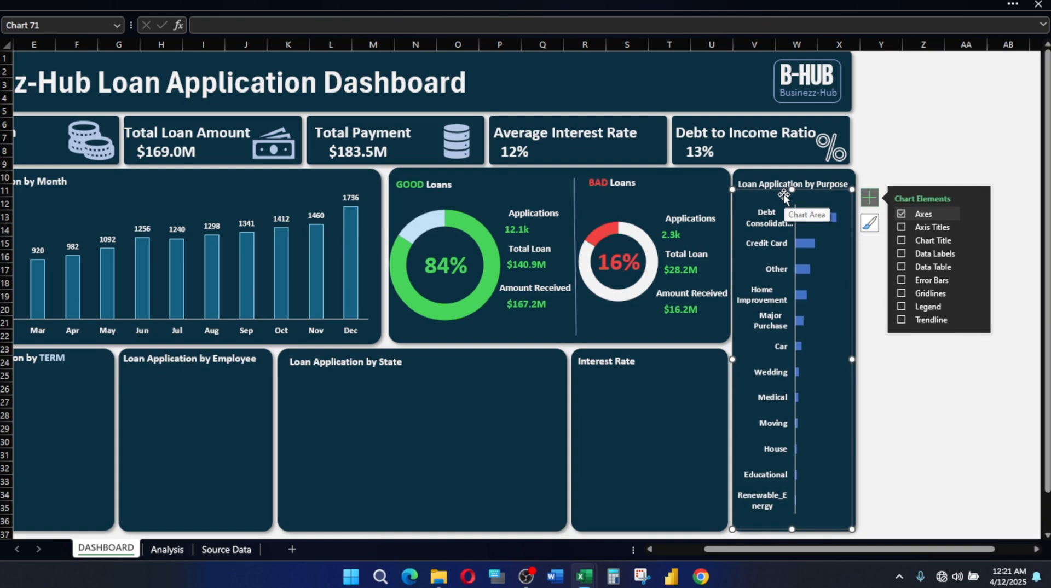
key("Escape")
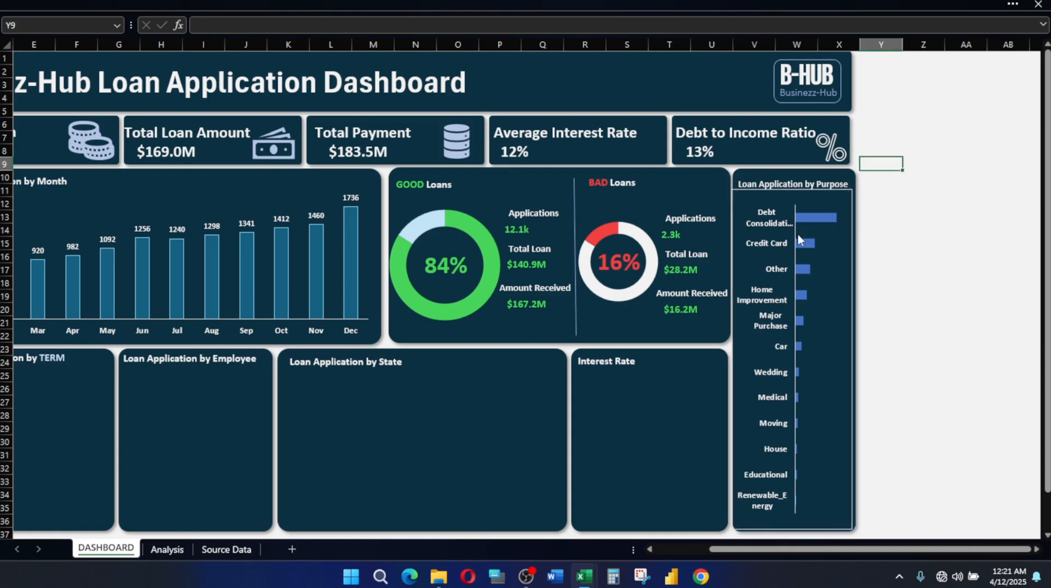
left_click(822, 194)
key("Right")
key("Right")
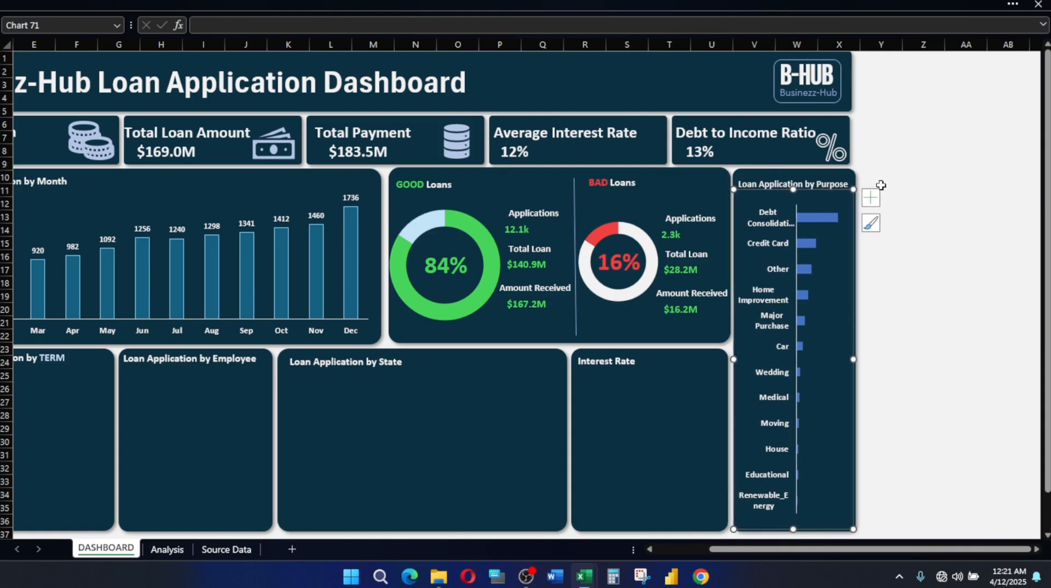
Set the purpose chart area's border to No Outline
left_click(675, 3)
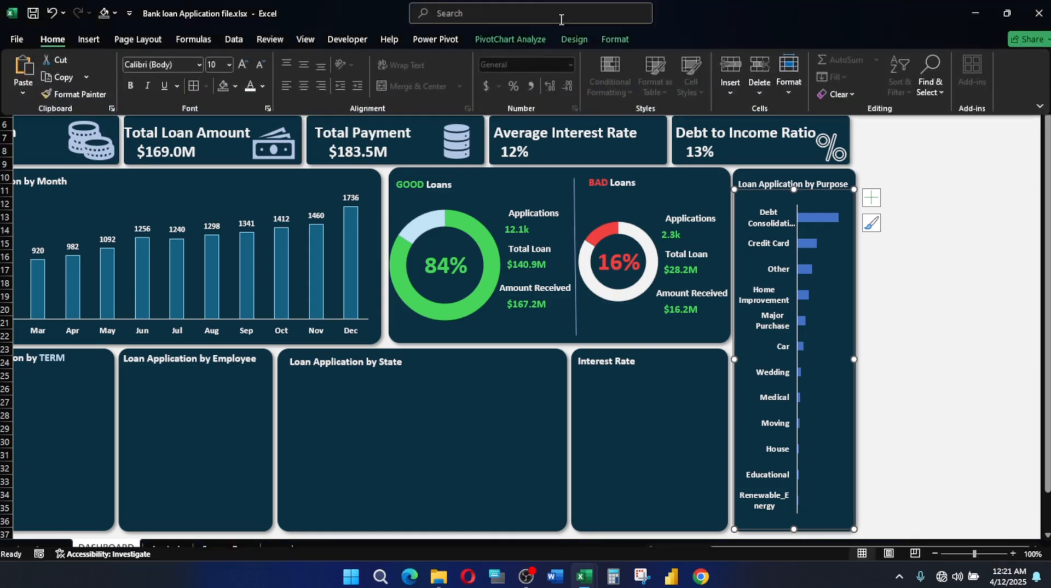
left_click(619, 39)
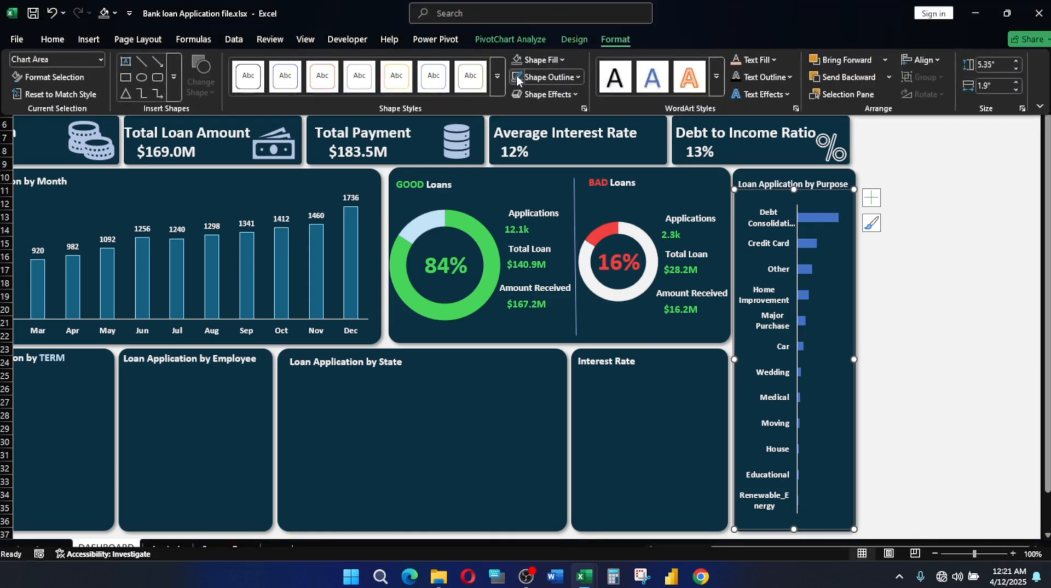
left_click(568, 79)
left_click(591, 368)
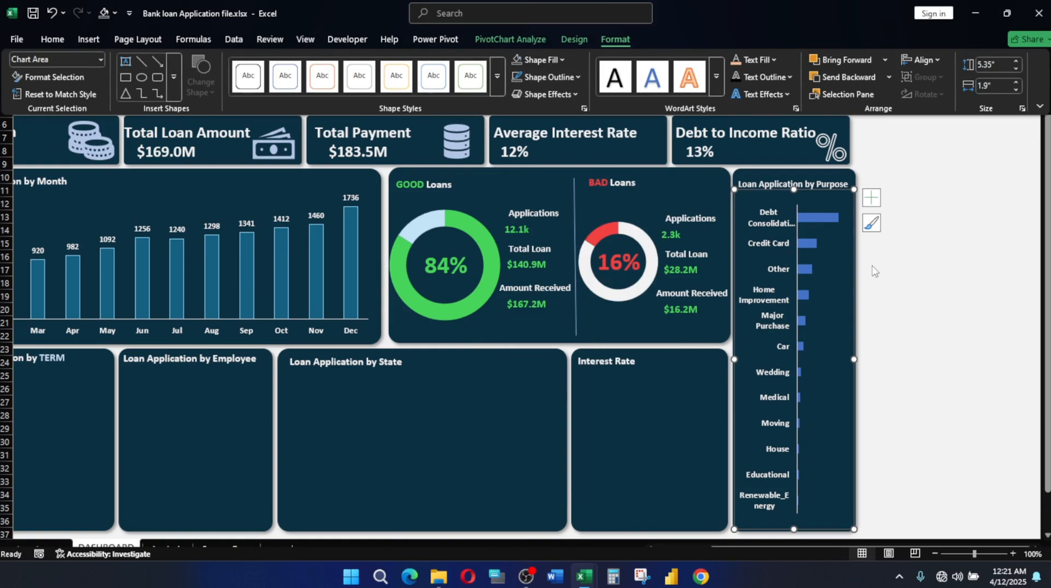
left_click(948, 265)
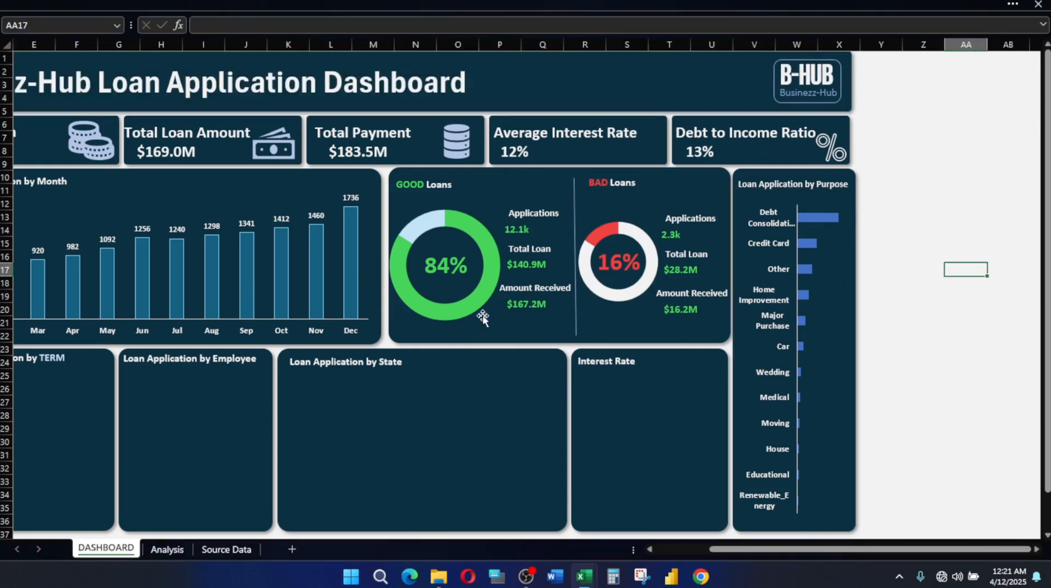
Open the Format Data Series options for the purpose bars and go to the gap width setting
left_click(826, 221)
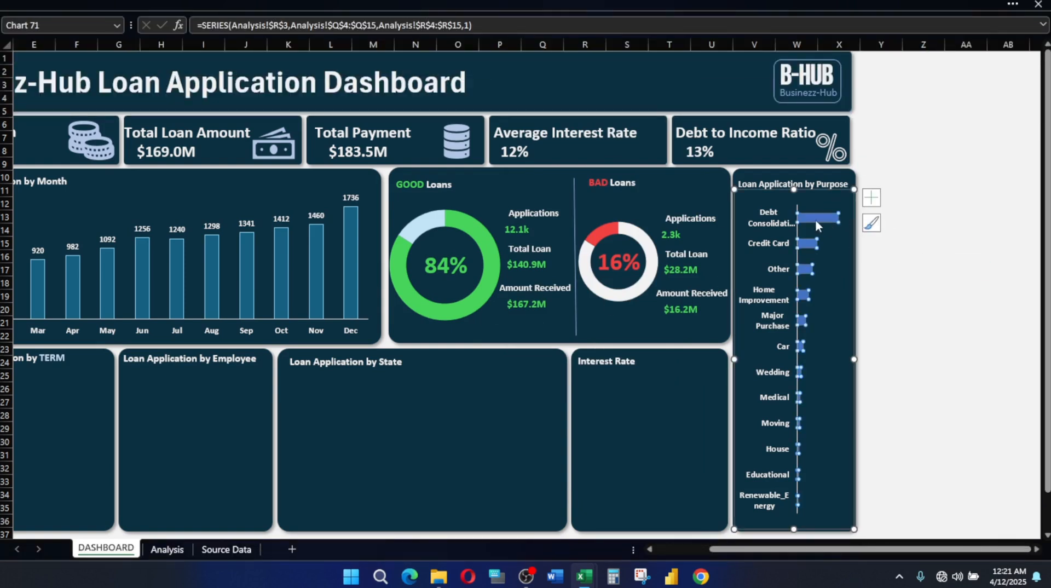
right_click(816, 219)
left_click(876, 405)
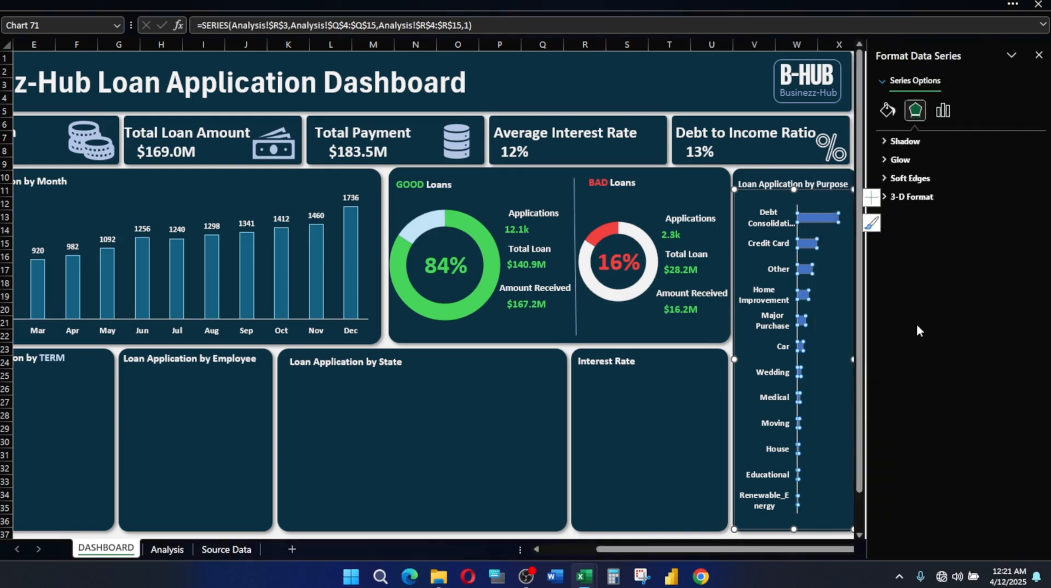
left_click(943, 111)
left_click(994, 227)
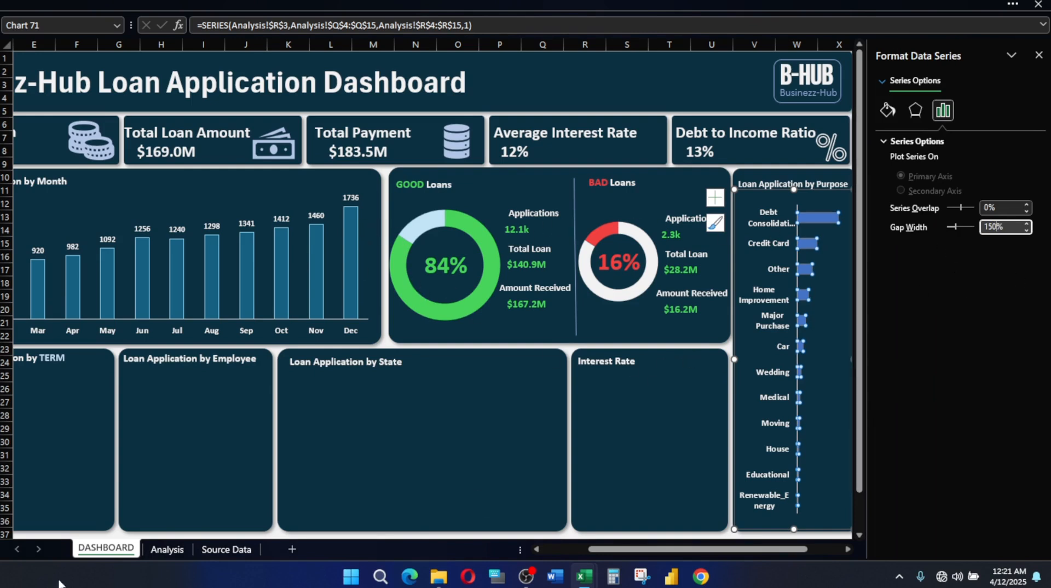
Check which fill color the columns of the monthly loan application chart use
left_click(317, 233)
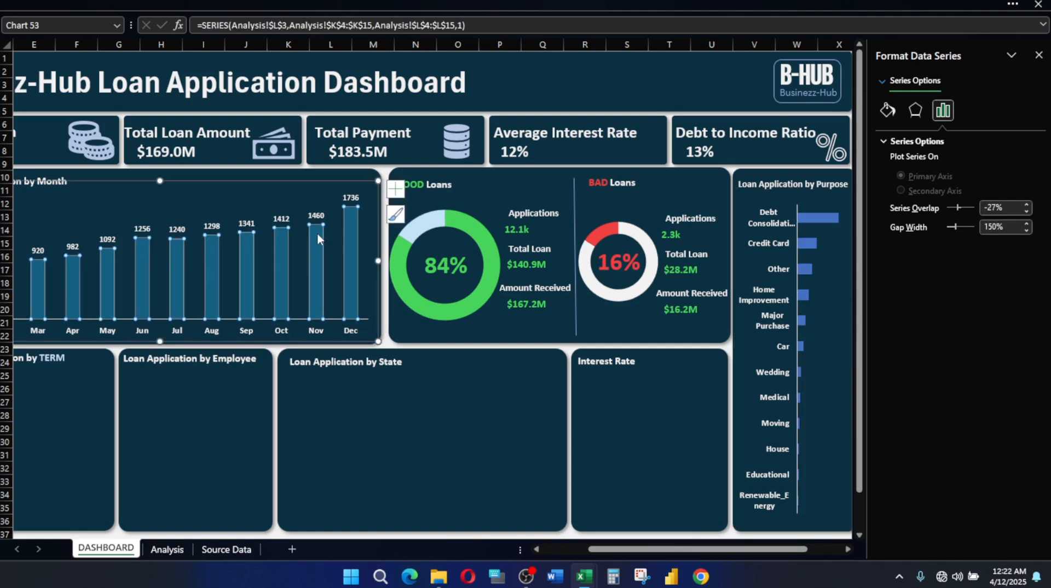
left_click(892, 113)
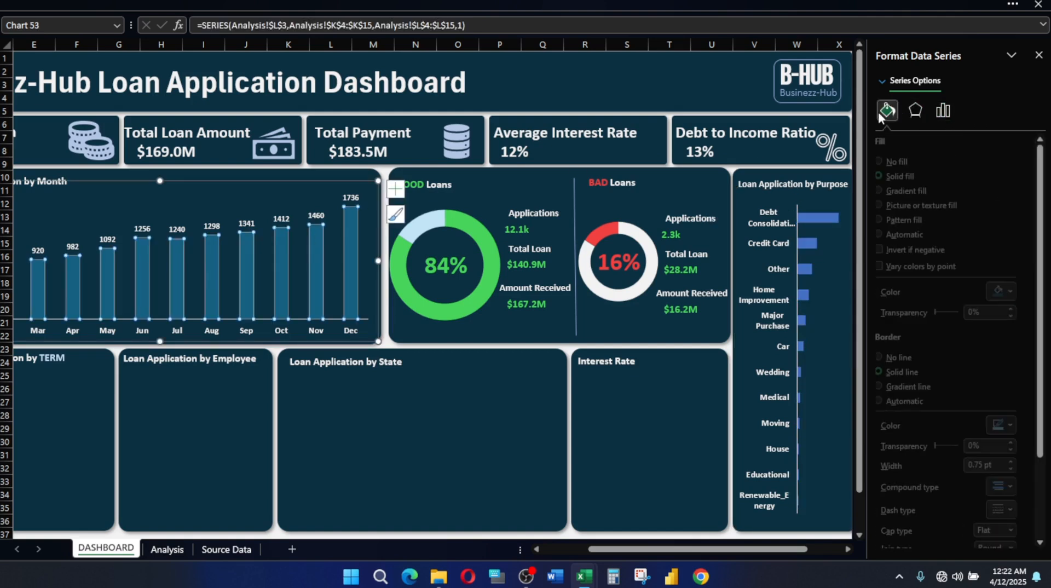
left_click(1018, 295)
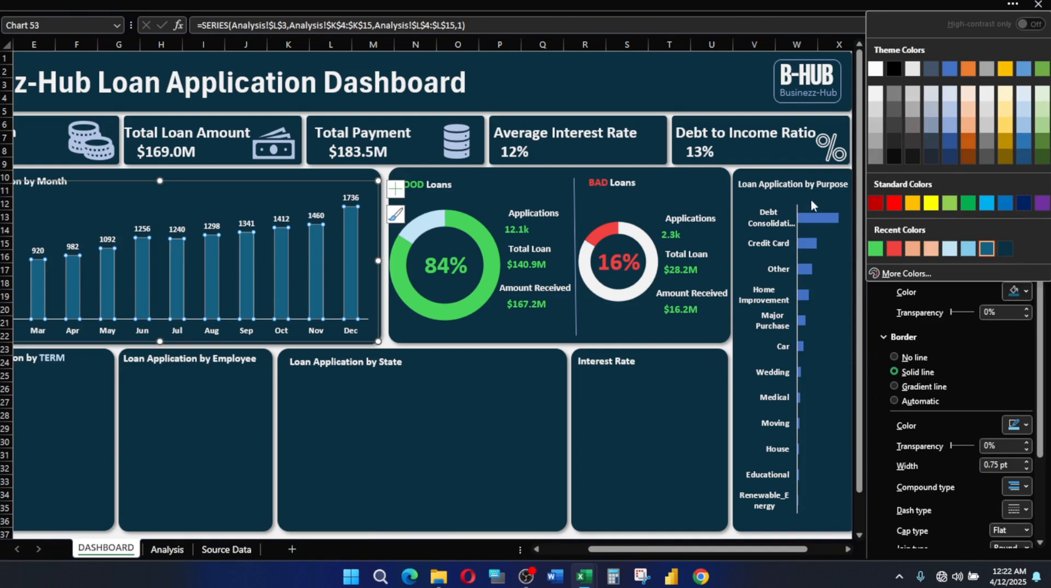
Fill the purpose chart's bars with the same recent dark teal-blue color as the monthly chart's columns
left_click(813, 218)
left_click(813, 218)
left_click(943, 110)
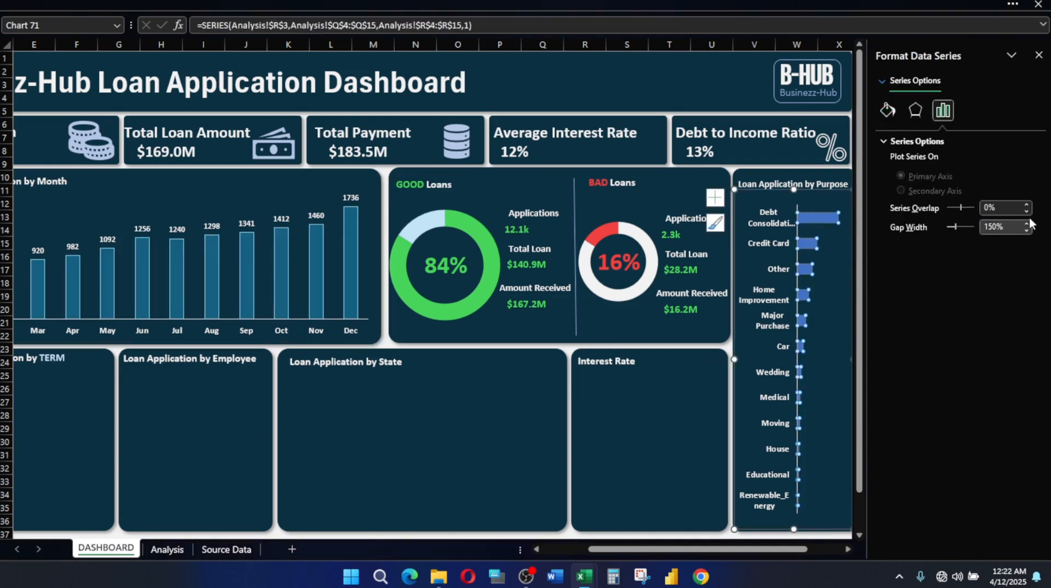
left_click(888, 110)
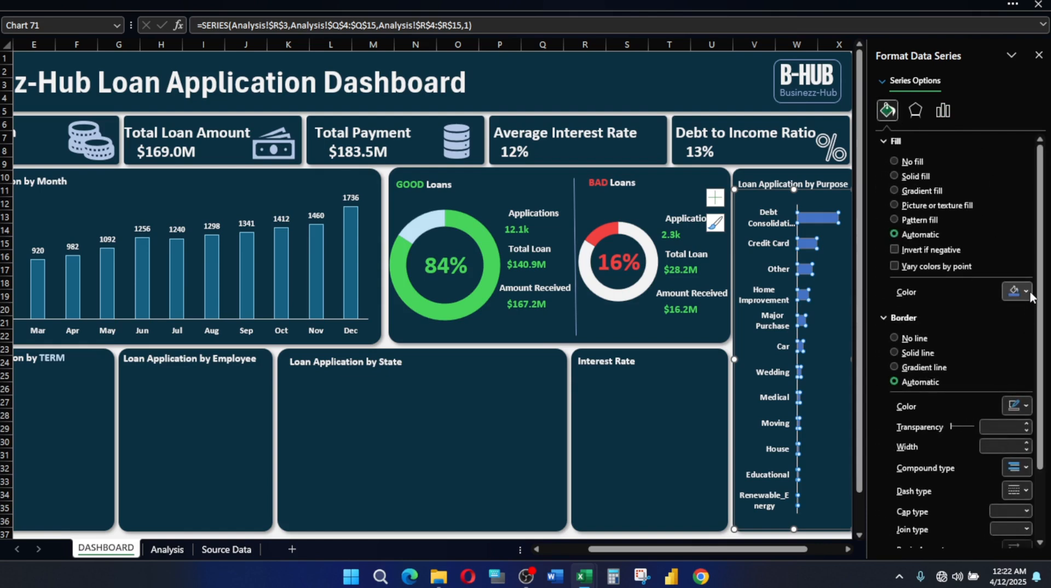
left_click(1026, 292)
left_click(988, 248)
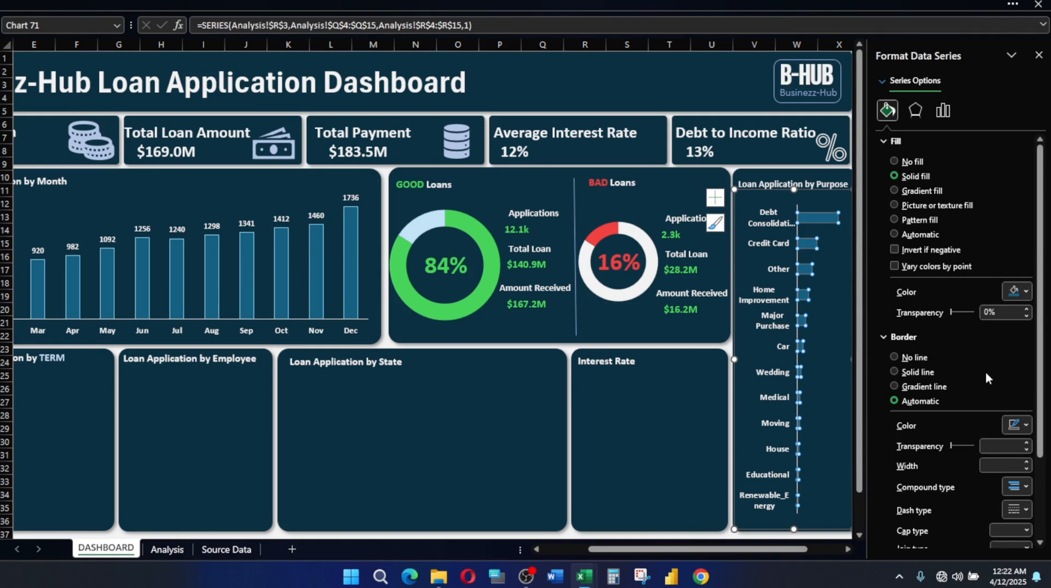
Give the purpose bars a solid light-blue border matching the monthly chart's columns
left_click(894, 372)
left_click(1027, 426)
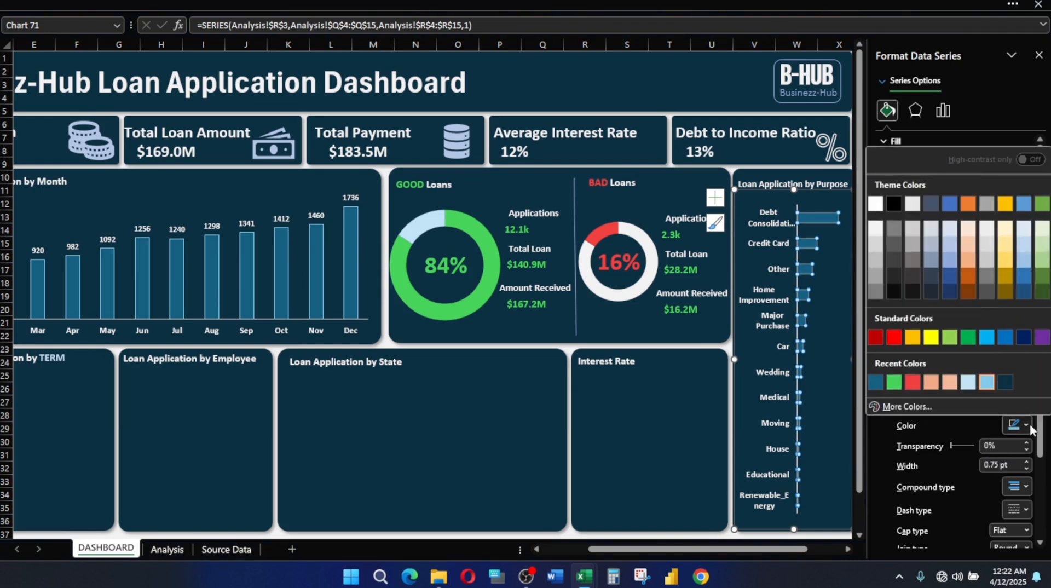
left_click(990, 384)
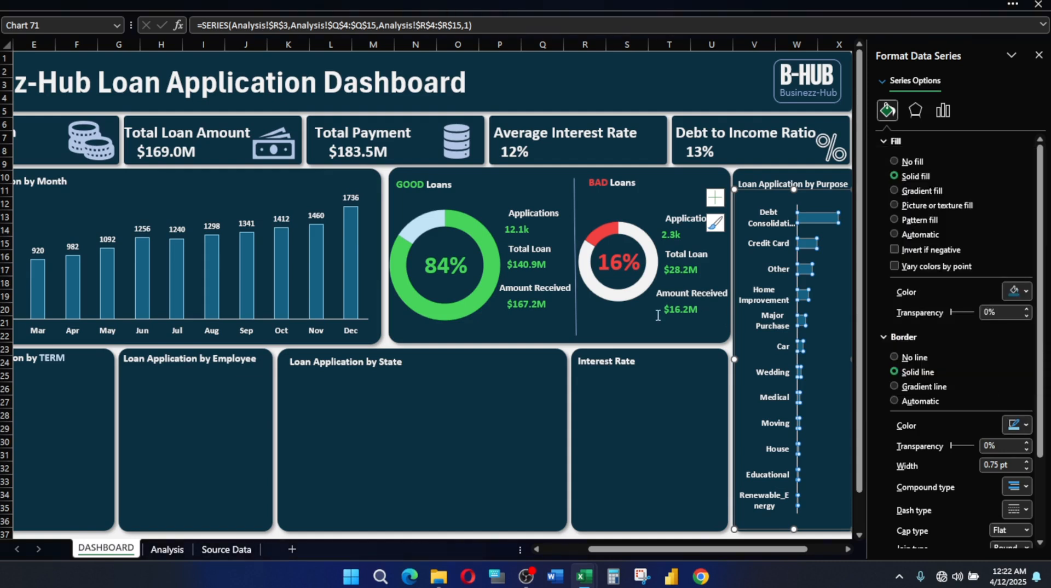
left_click(638, 382)
left_click(822, 296)
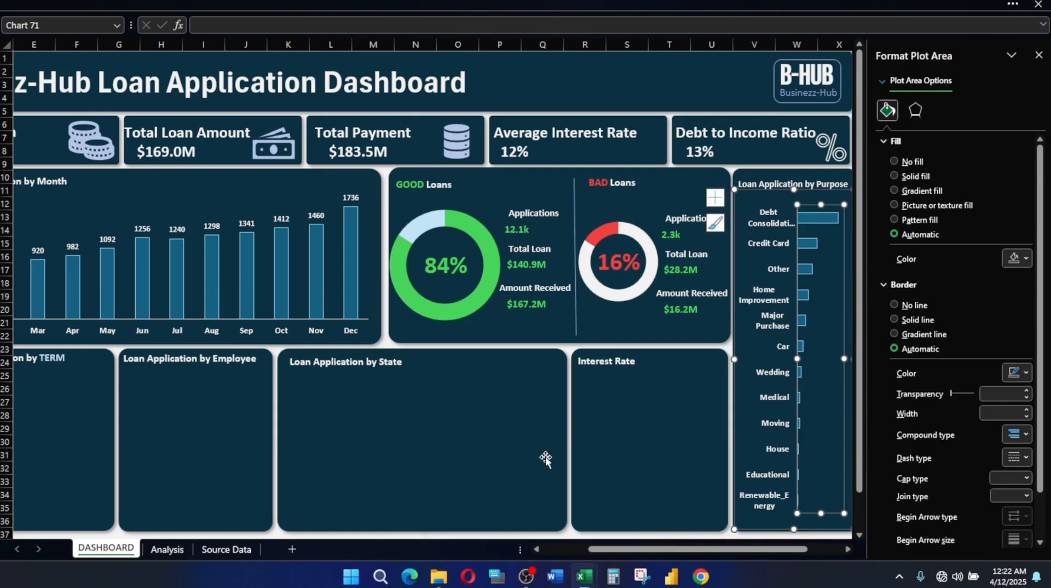
Check how the Loan Application by Purpose chart looks in the reference workbook, and return to the working dashboard
mouse_move(583, 575)
left_click(668, 527)
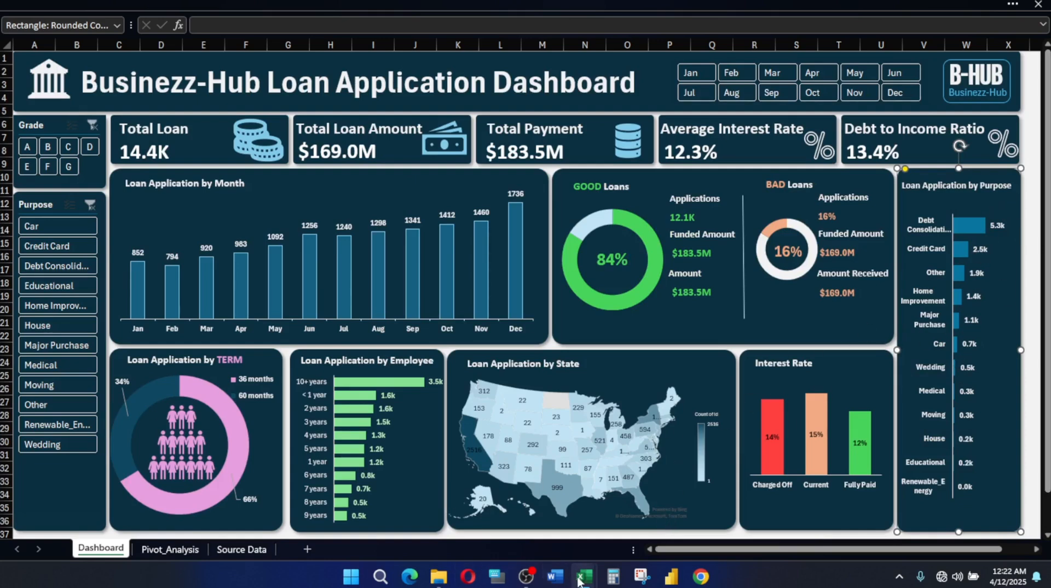
mouse_move(584, 575)
left_click(514, 509)
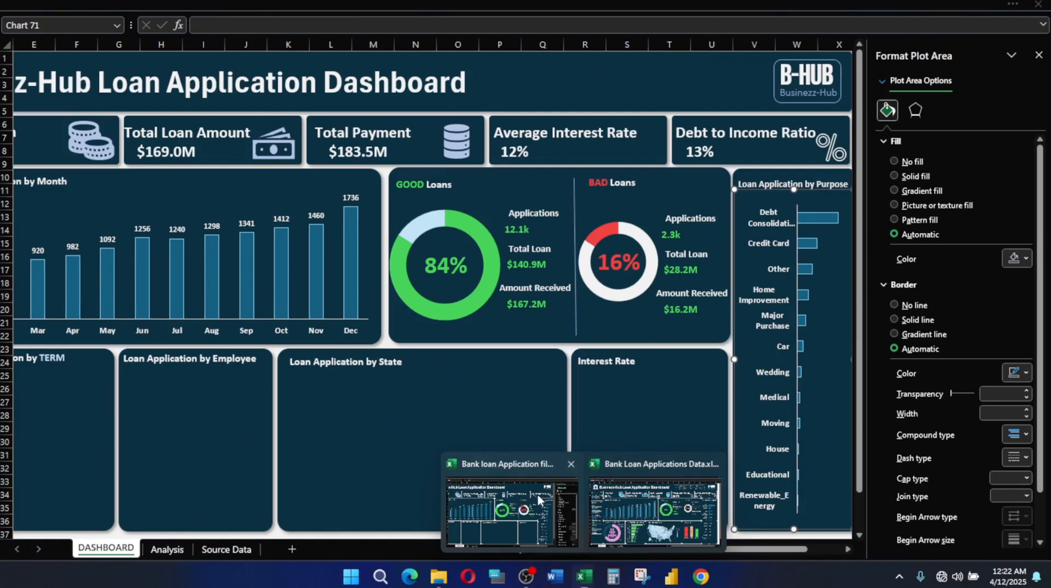
Add data labels to the bars of the Loan Application by Purpose chart
left_click(828, 223)
left_click(1039, 56)
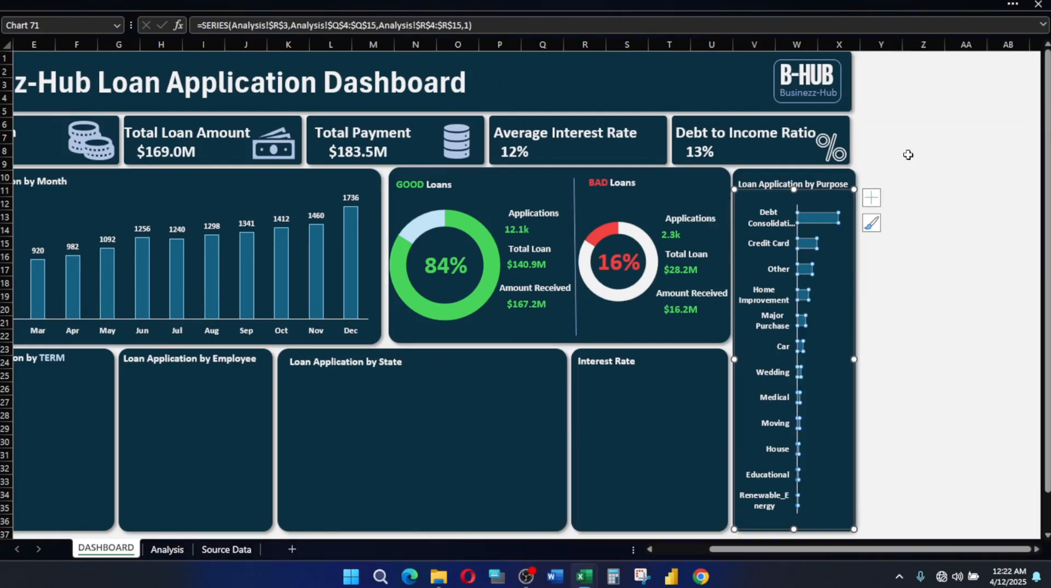
left_click(872, 199)
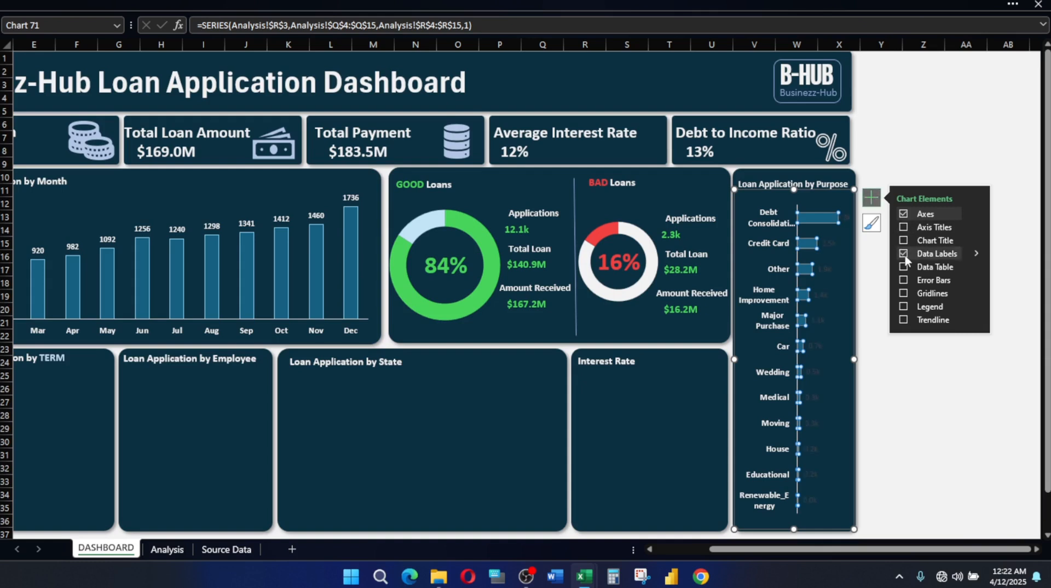
Make the purpose chart's data labels bold and white
left_click(846, 221)
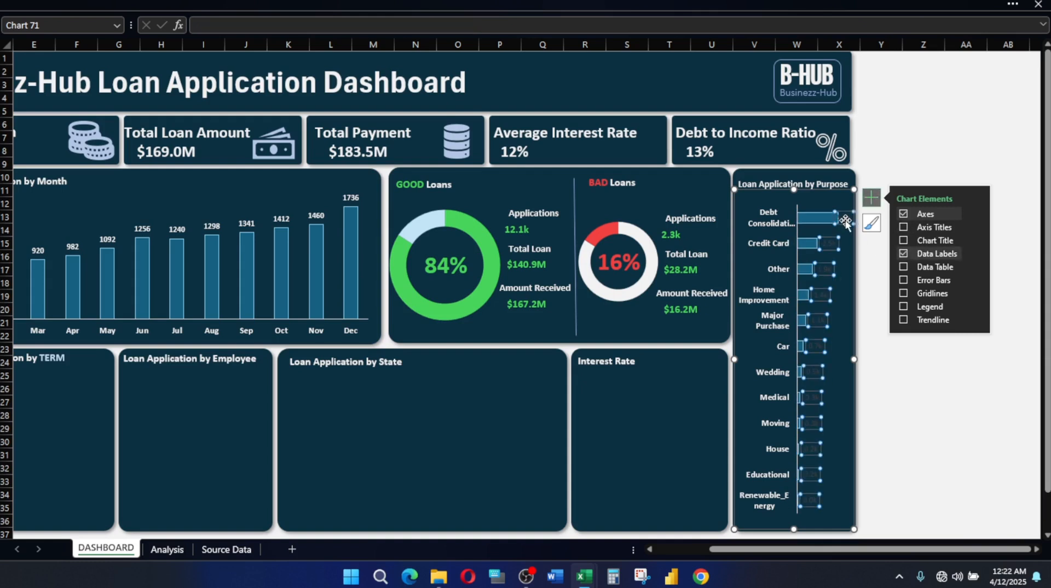
left_click(218, 4)
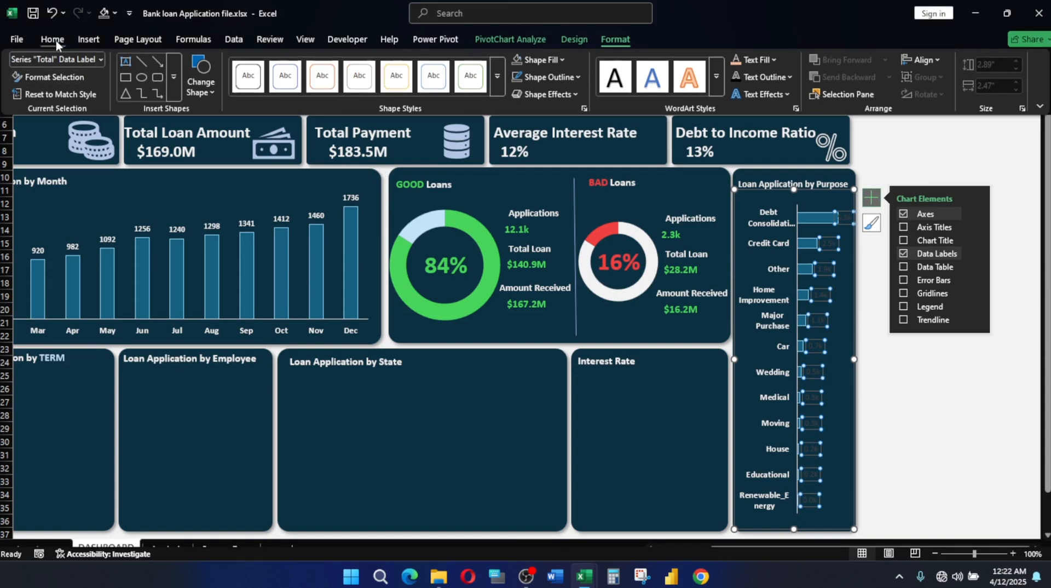
left_click(52, 40)
left_click(130, 86)
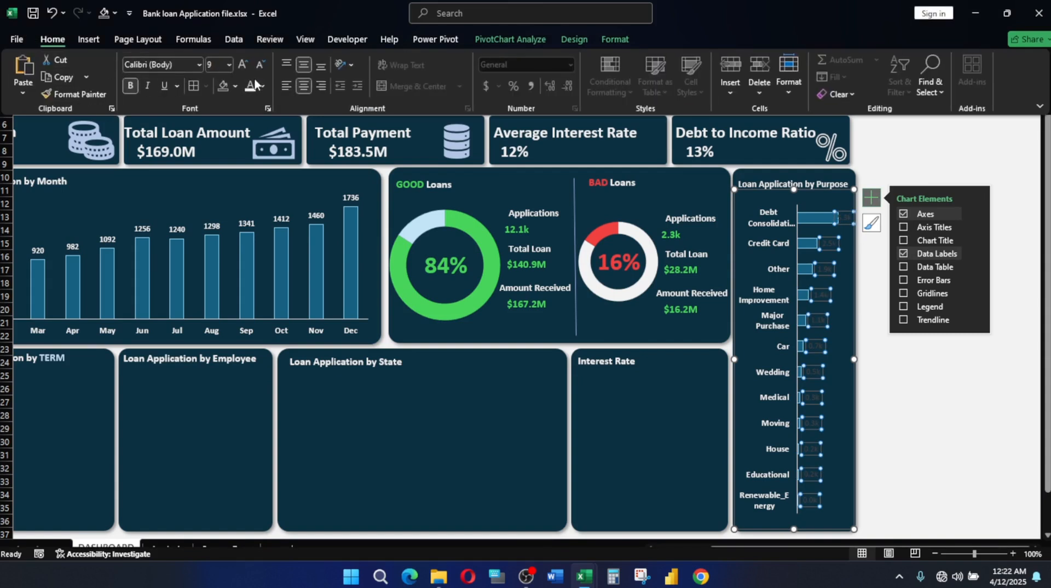
left_click(251, 87)
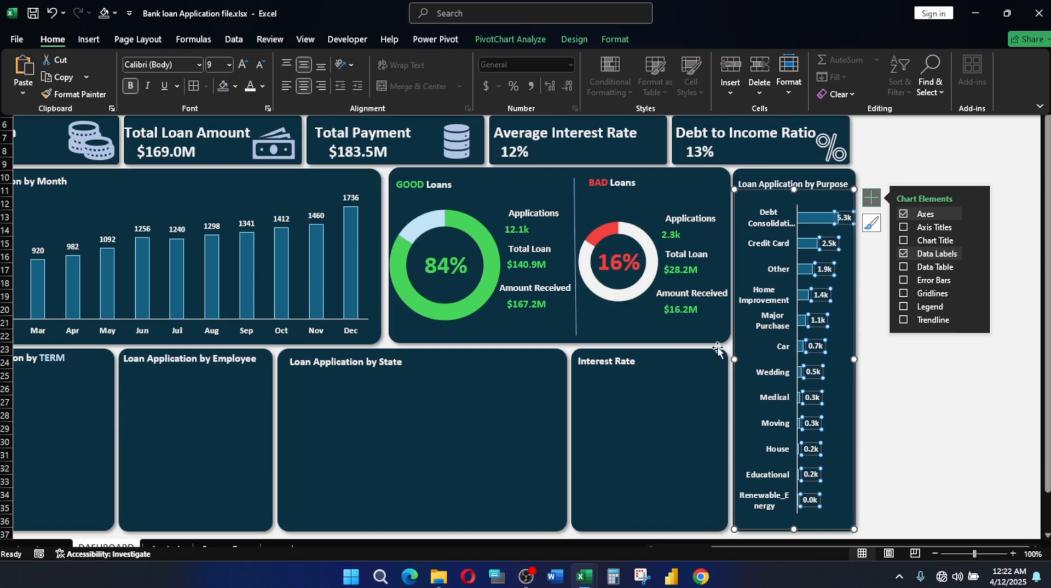
left_click(913, 397)
left_click(898, 391)
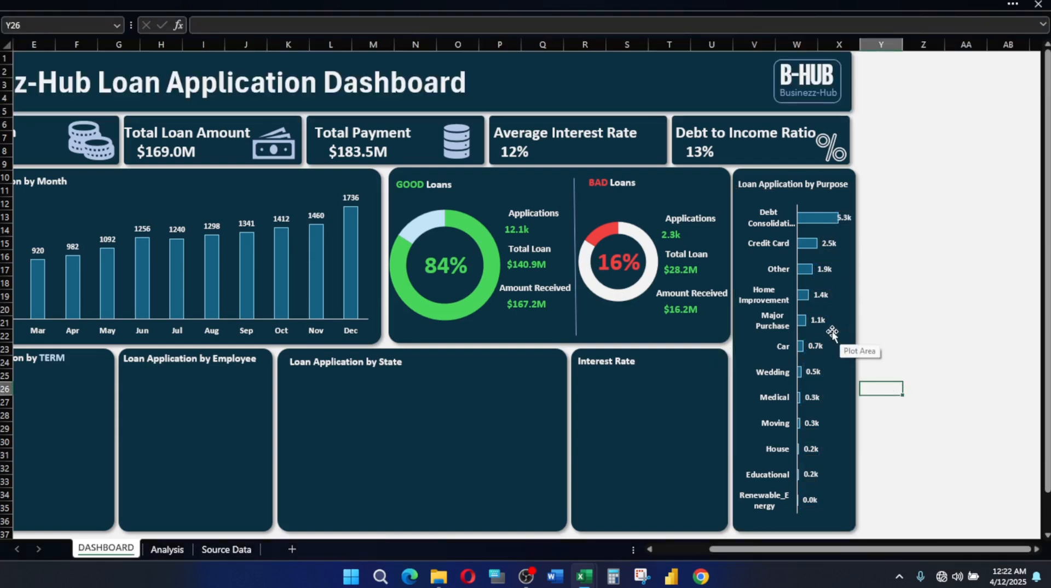
Save the workbook, look over the reference dashboard, and return to the working dashboard with all its panels in view
left_click(66, 4)
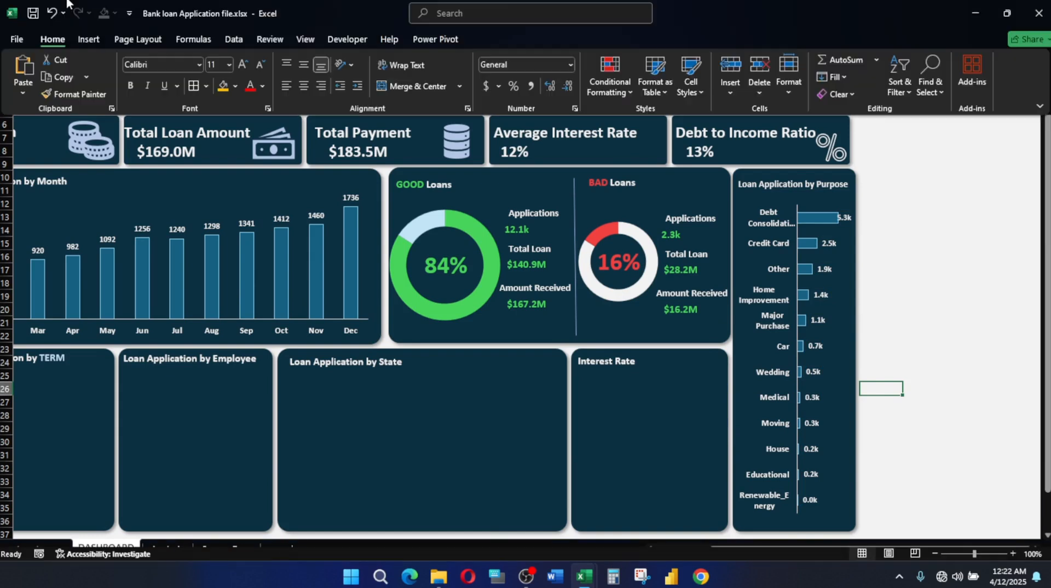
left_click(33, 13)
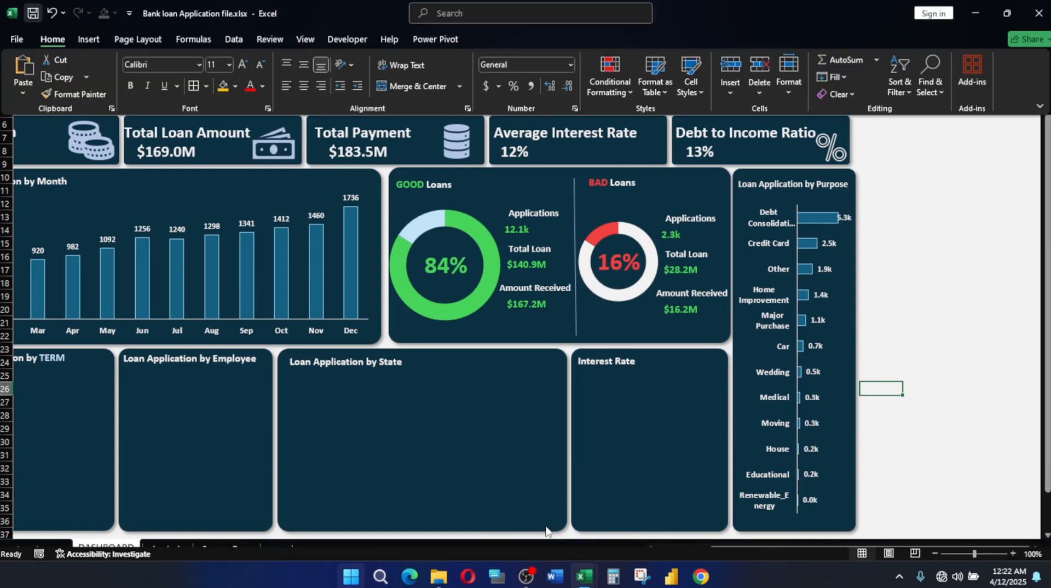
mouse_move(589, 581)
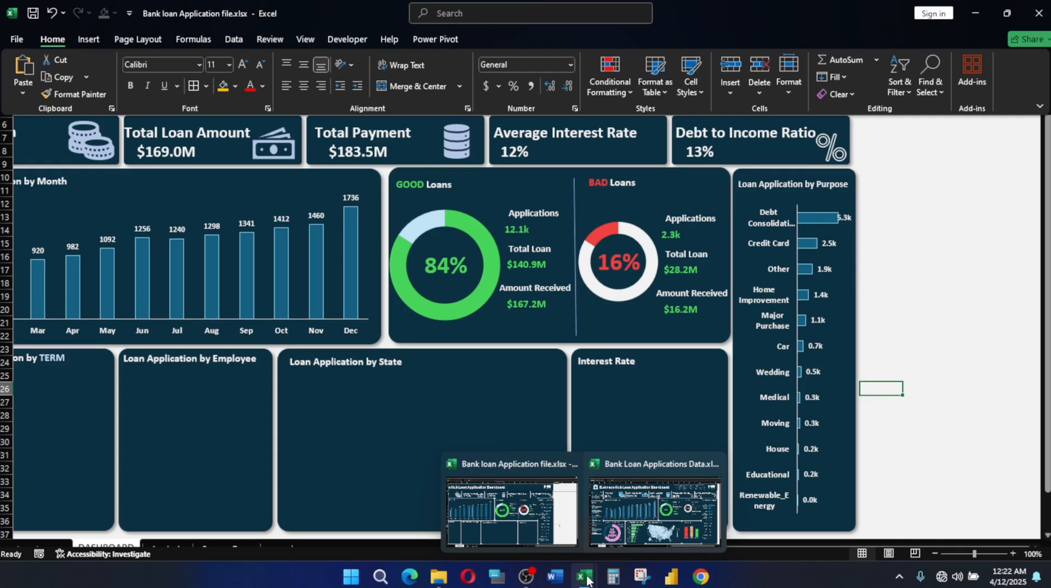
left_click(652, 514)
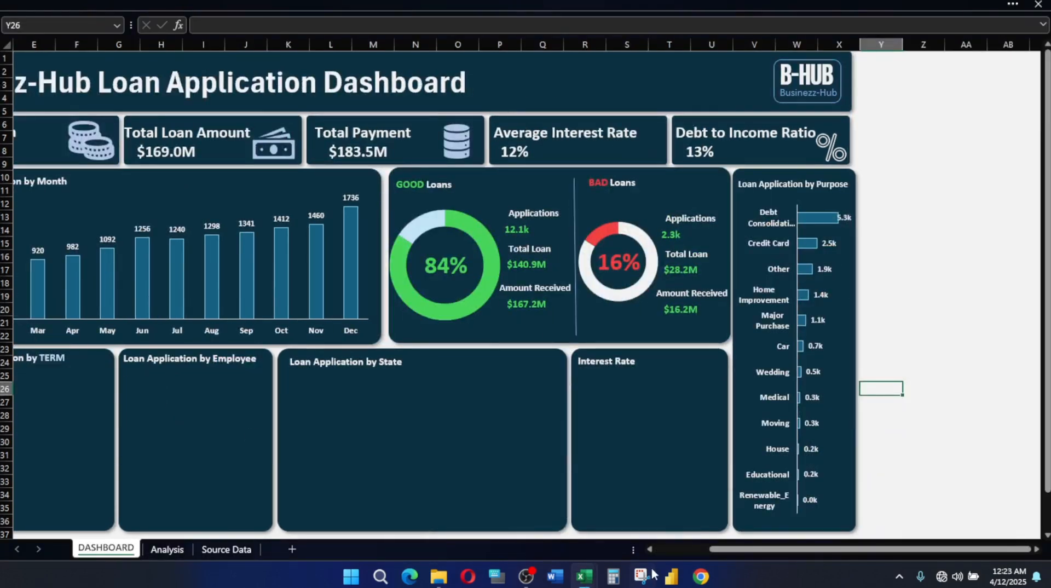
left_click(679, 550)
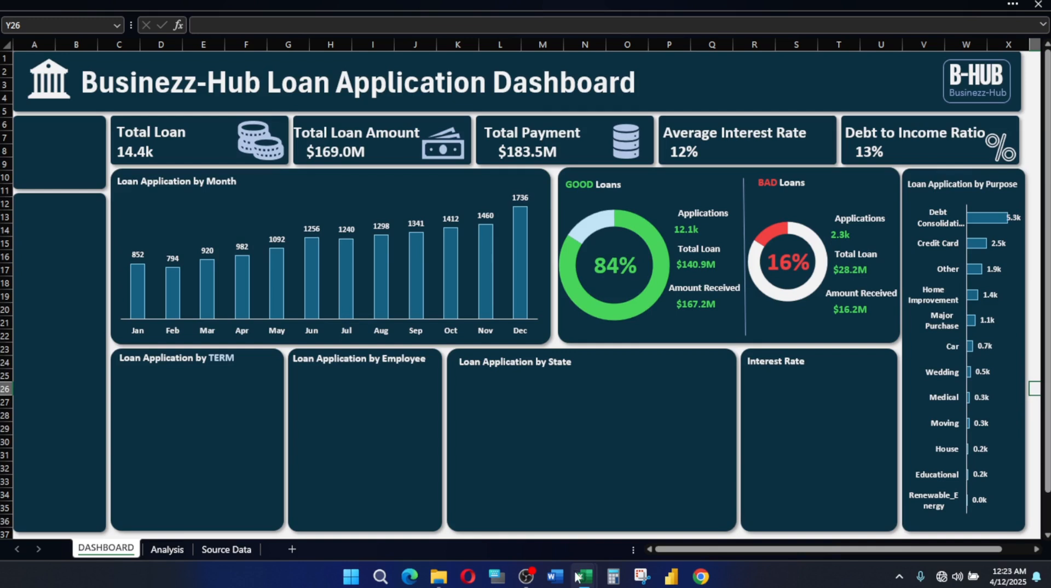
Duplicate the Good Loans doughnut chart and place the copy in the Loan Application by TERM panel
left_click(666, 193)
left_click(664, 199)
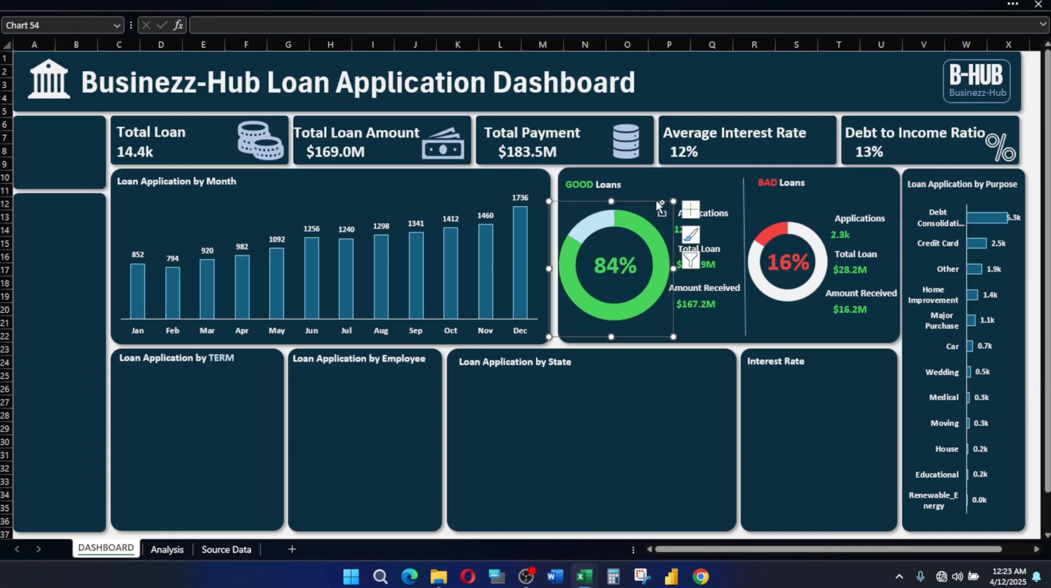
key("ctrl+d")
mouse_move(657, 214)
left_mouse_down()
mouse_move(181, 377)
mouse_move(201, 391)
left_mouse_up()
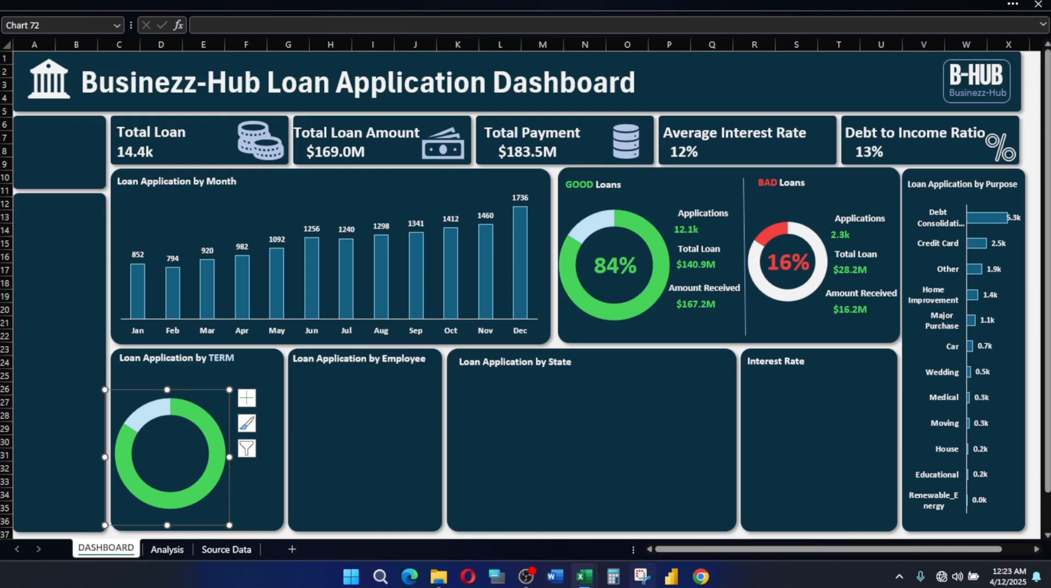
Change the copied doughnut's data source to the Loan by Term pivot values in Analysis T4:U5
right_click(217, 403)
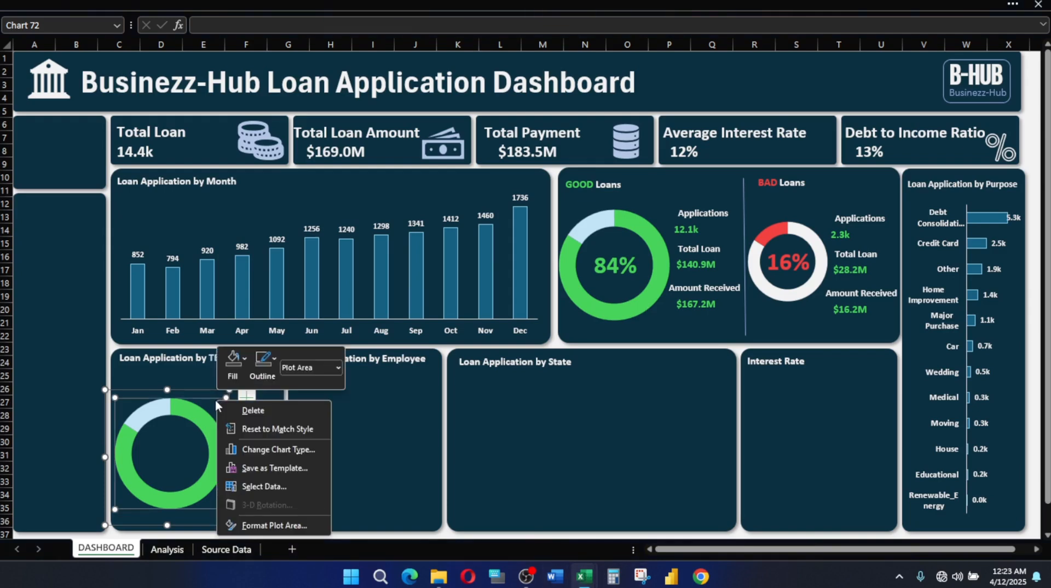
left_click(265, 486)
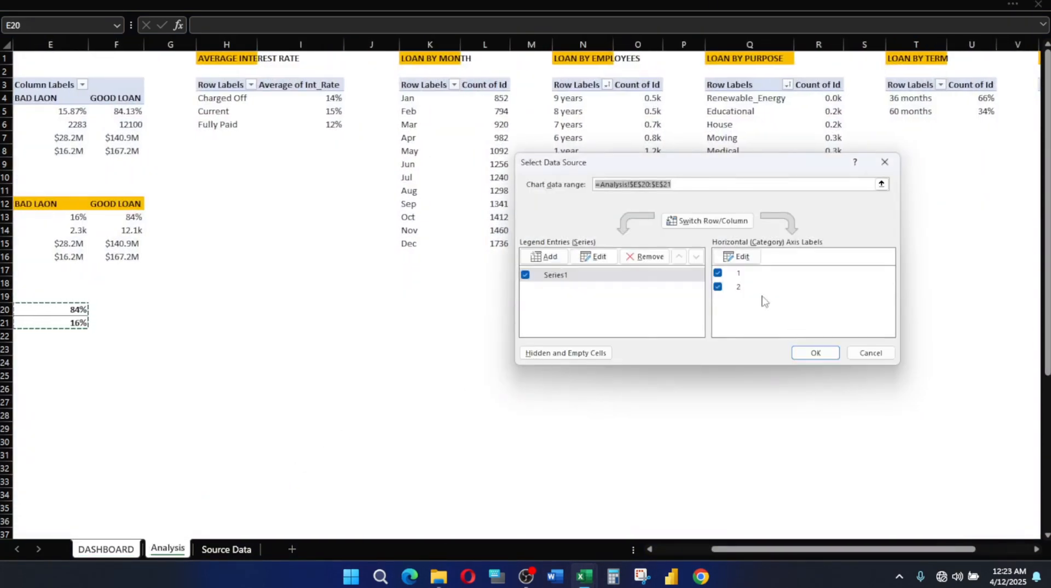
left_click(809, 352)
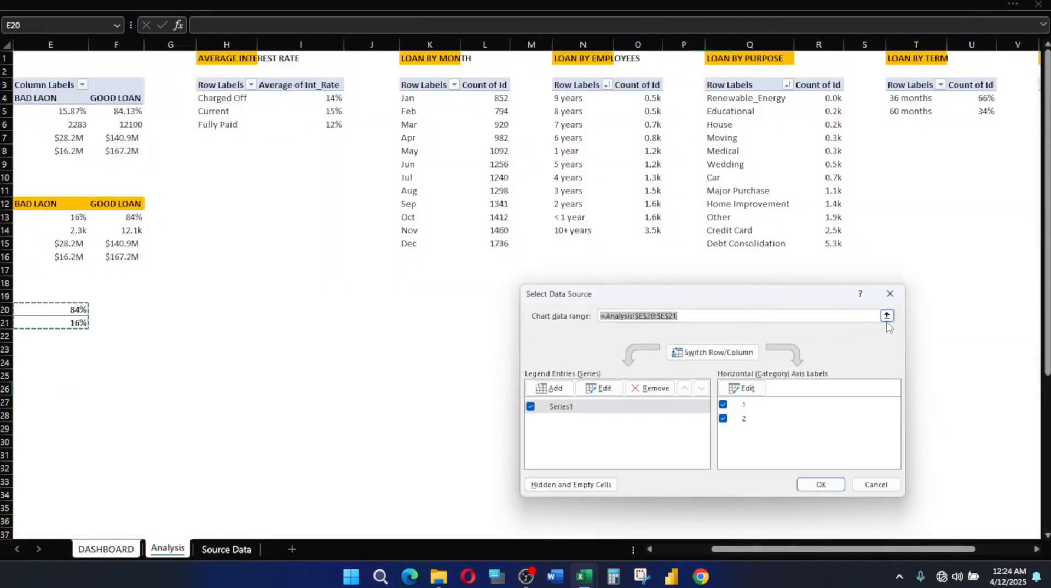
left_click(887, 316)
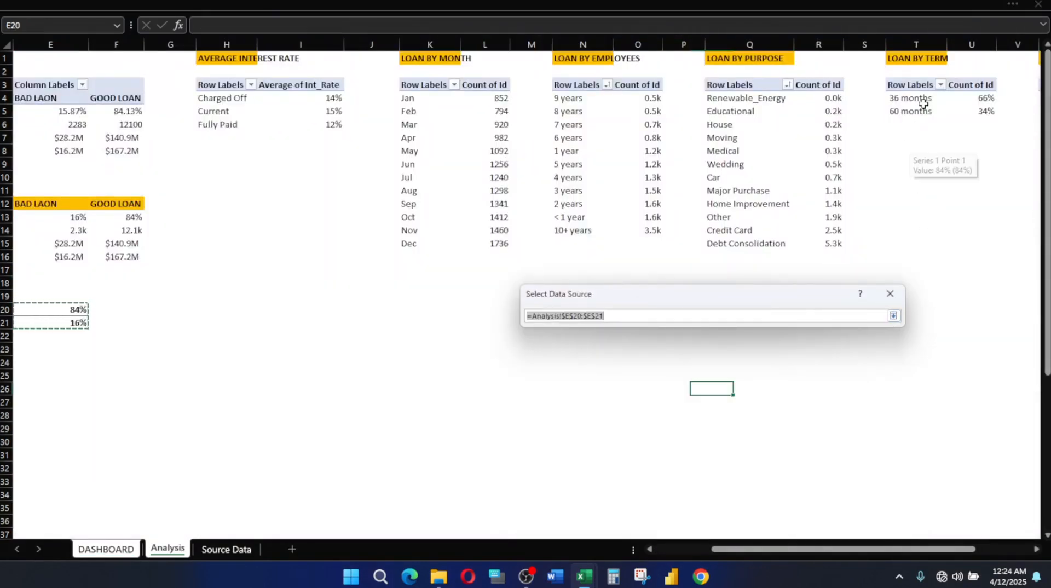
left_click_drag(904, 98, 991, 115)
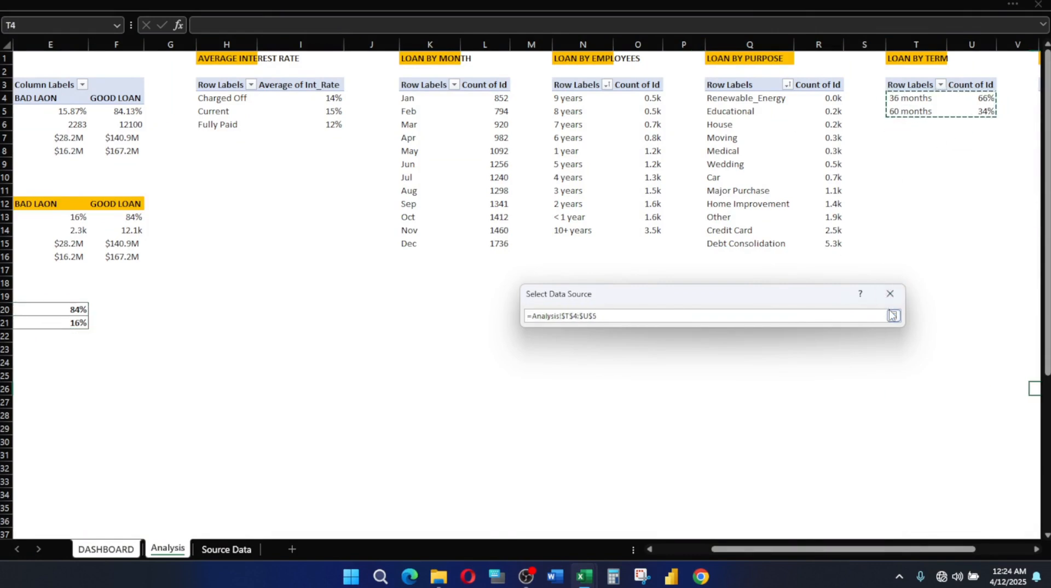
left_click(893, 316)
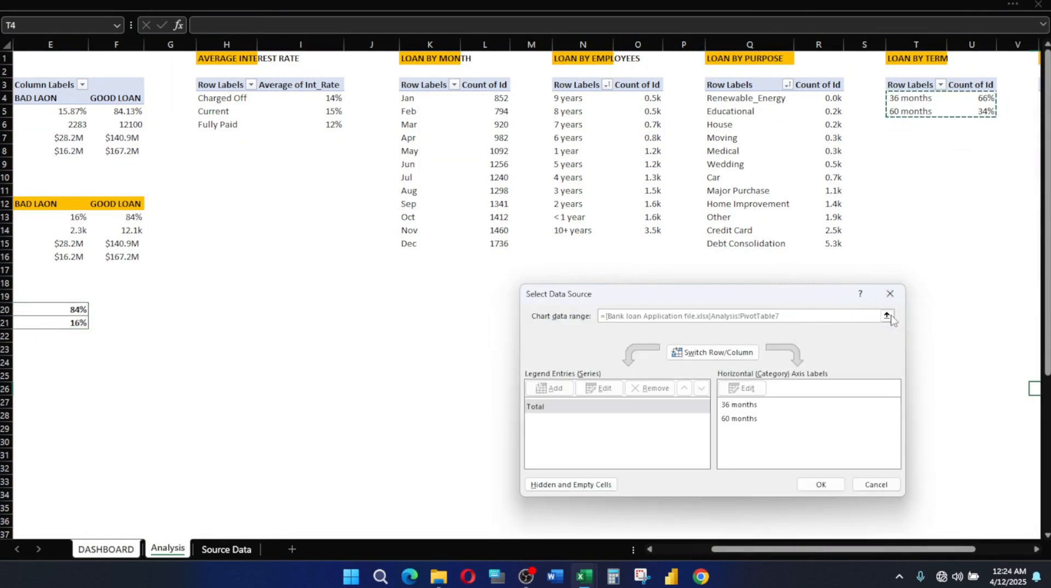
left_click(820, 484)
Remove the outline from the slices of the TERM doughnut chart
left_click(195, 425)
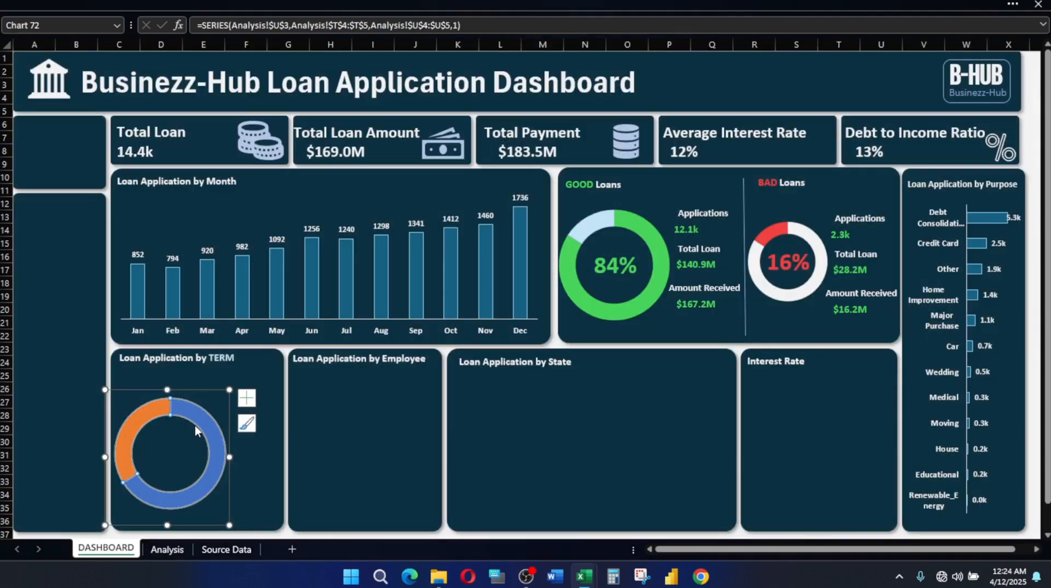
right_click(194, 425)
left_click(454, 3)
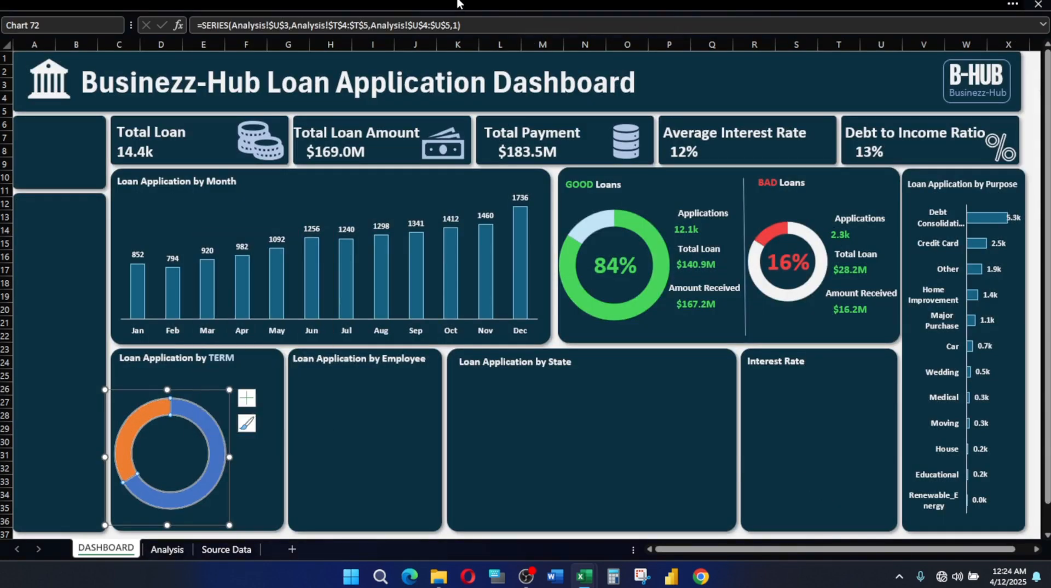
left_click(529, 3)
left_click(614, 40)
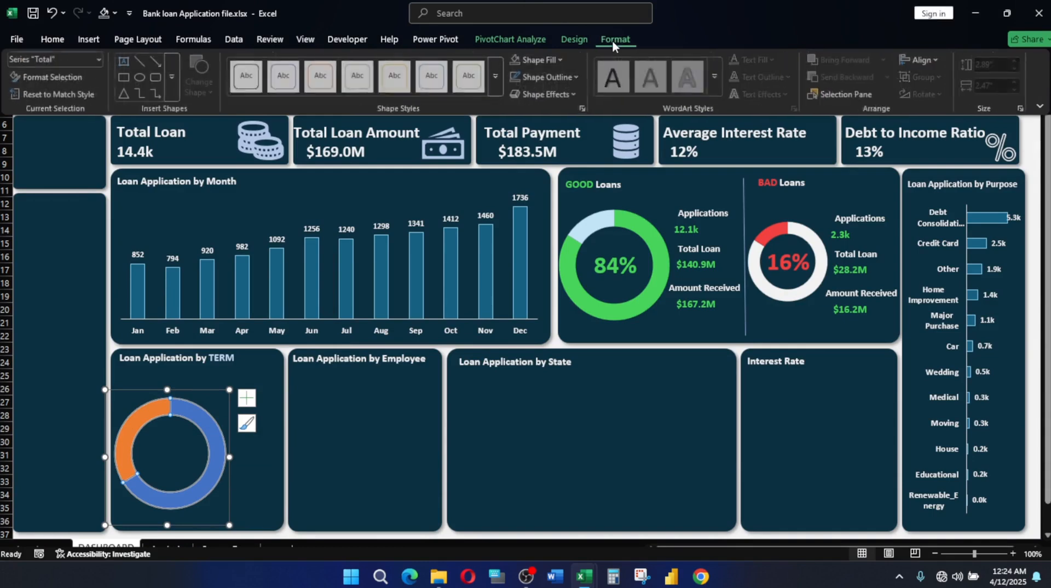
left_click(529, 61)
left_click(556, 60)
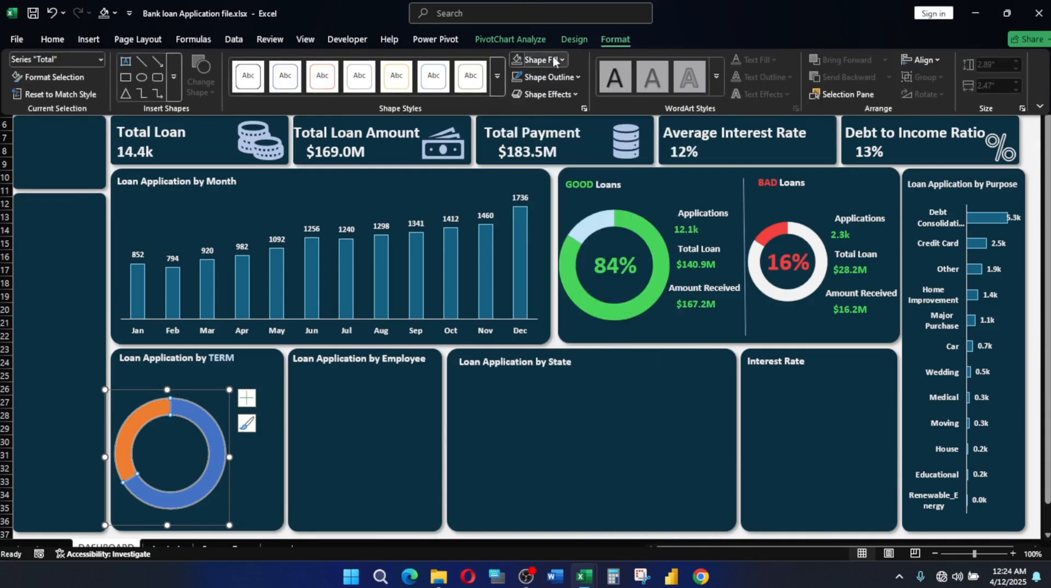
left_click(550, 77)
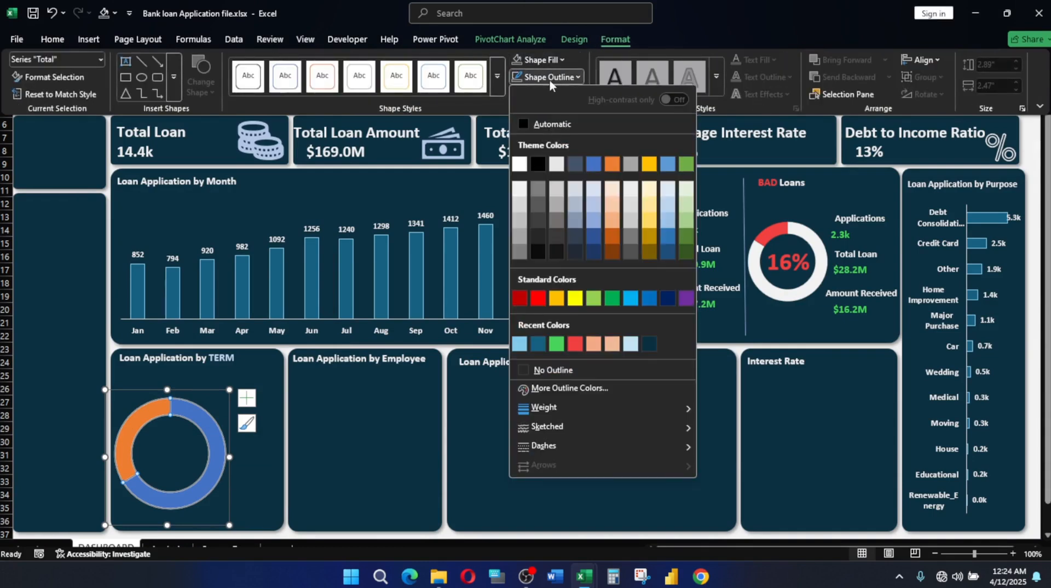
left_click(552, 370)
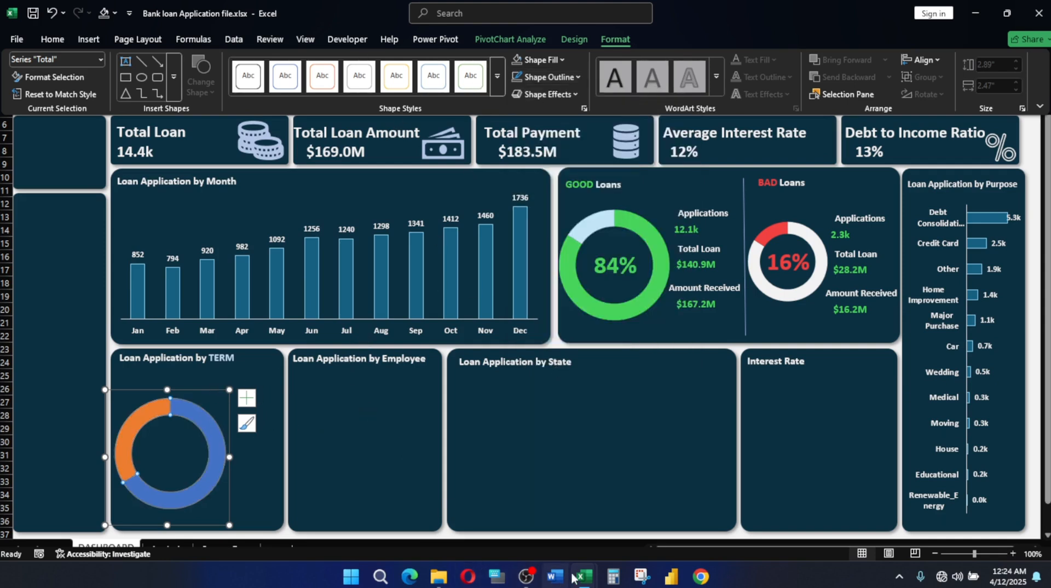
Examine the slice colors of the Loan Application by TERM doughnut in the reference workbook
mouse_move(583, 576)
mouse_move(660, 523)
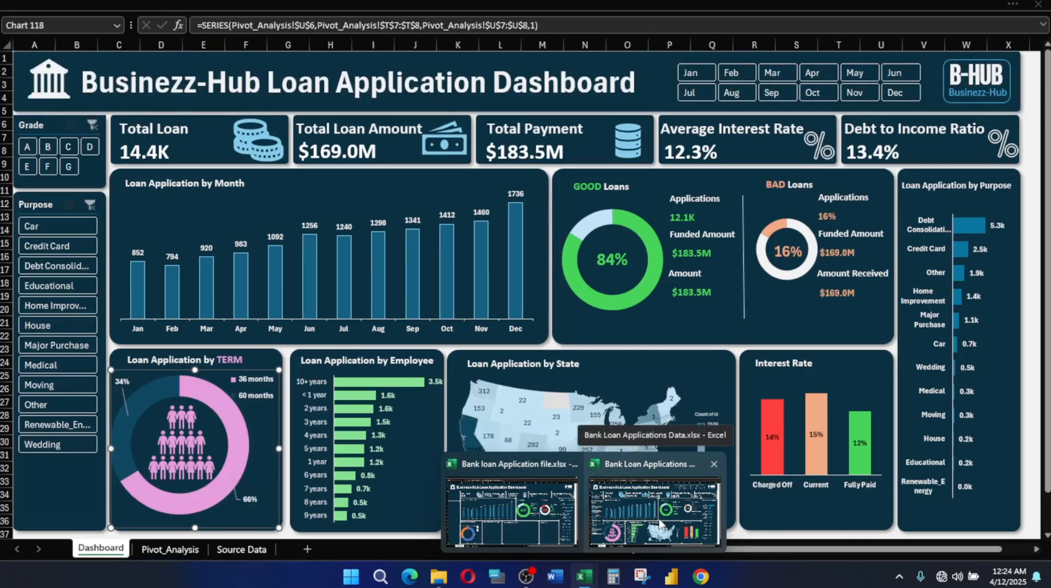
left_click(660, 523)
left_click(227, 404)
left_click(232, 429)
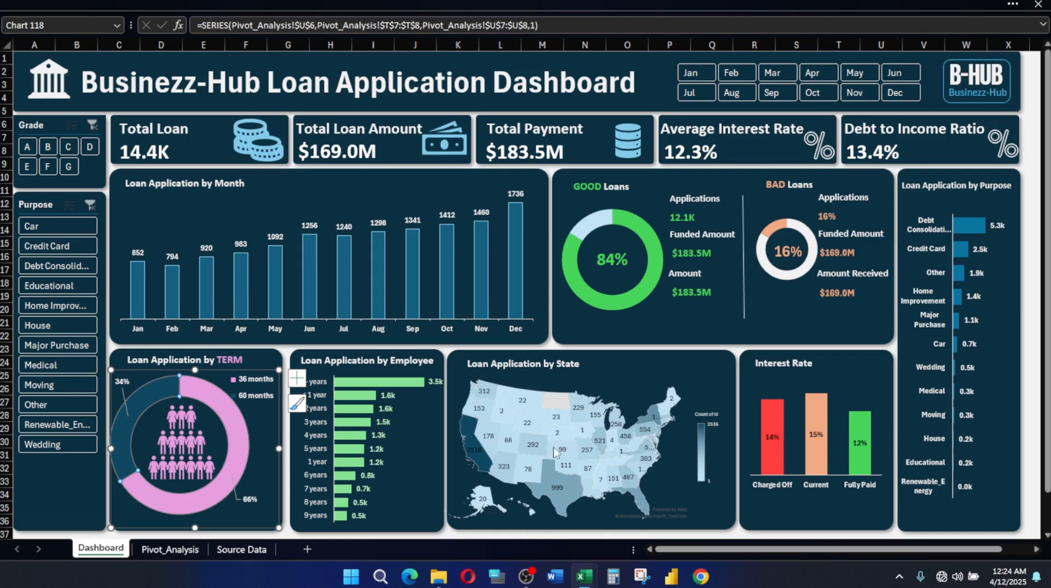
Fill the 36 months slice of the TERM doughnut with the custom pink color #E59EDD
double_click(227, 412)
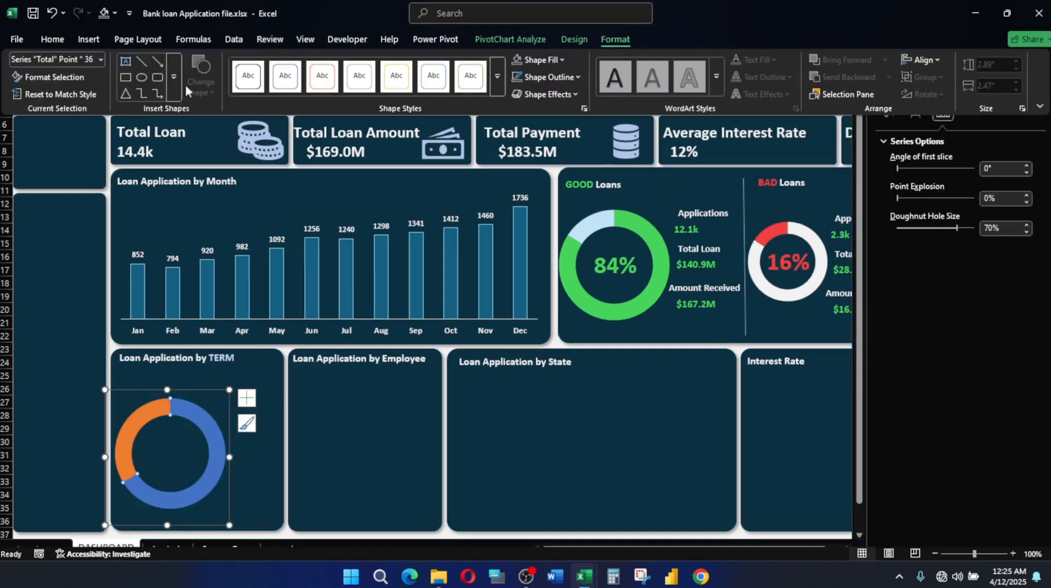
left_click(59, 40)
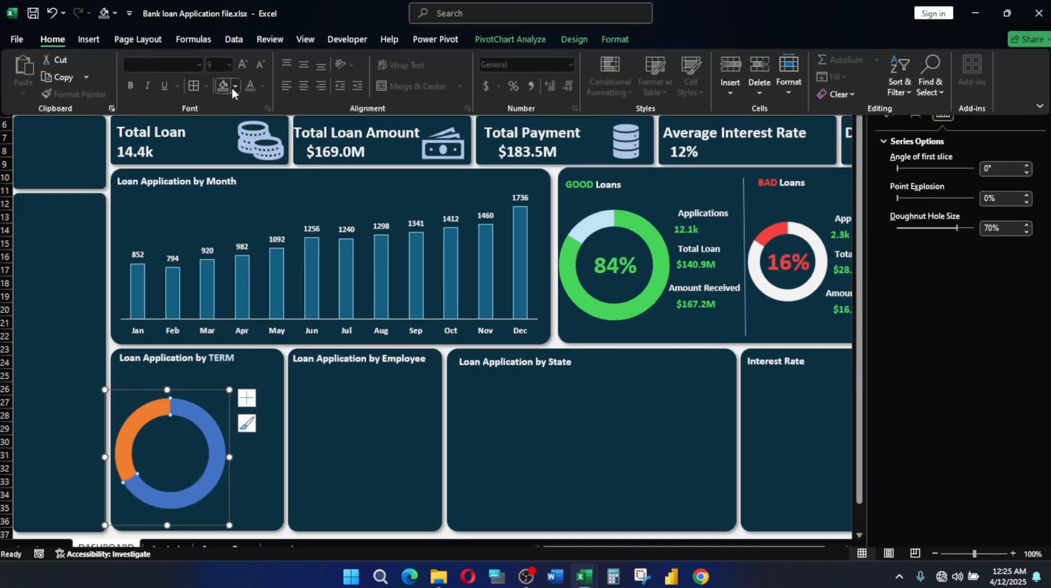
left_click(234, 86)
left_click(250, 396)
left_click(672, 267)
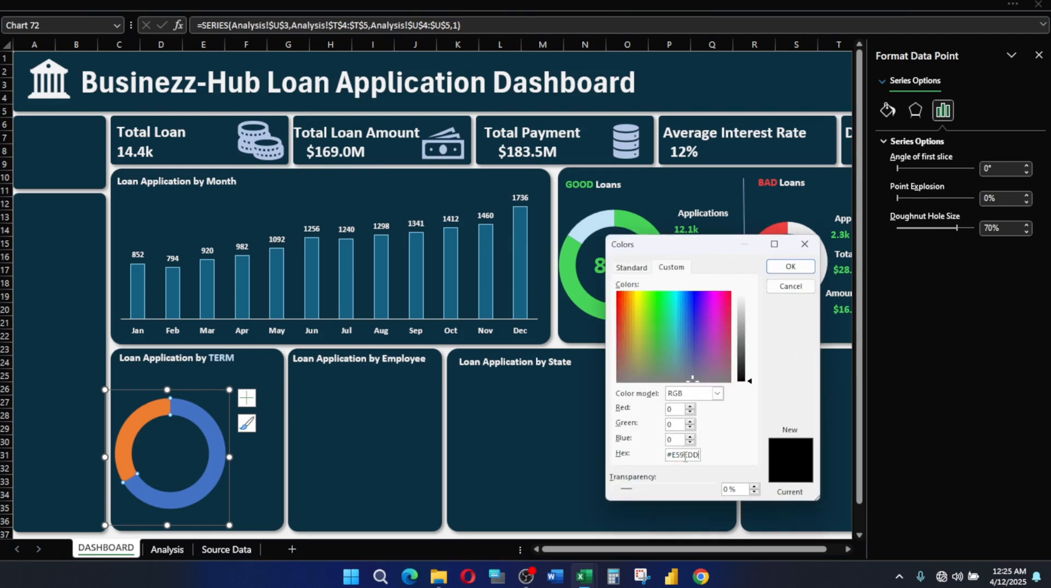
left_click(791, 266)
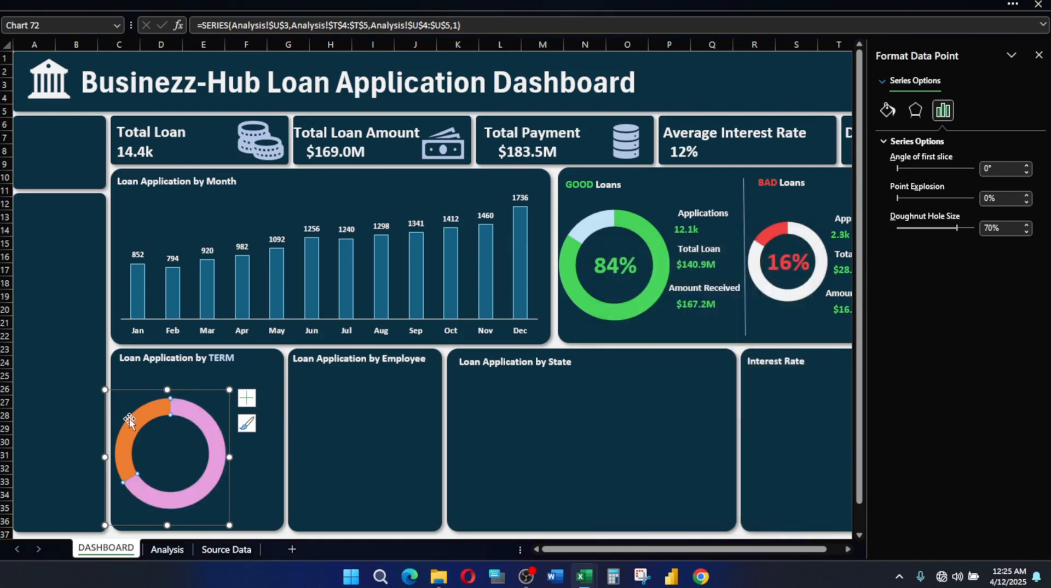
Fill the 60 months slice of the TERM doughnut with the recent teal color used by the monthly bars
left_click(267, 3)
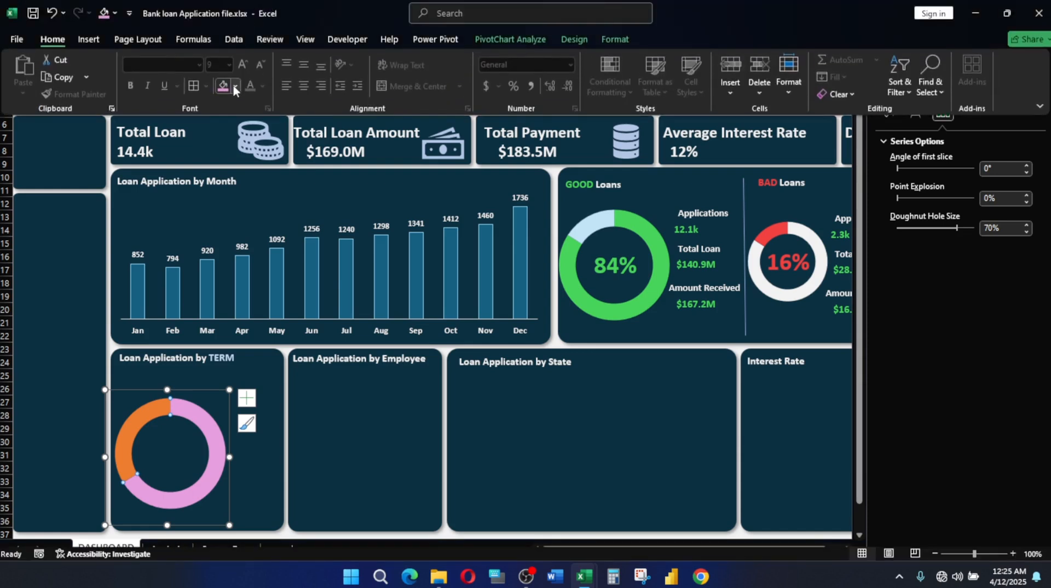
left_click(235, 85)
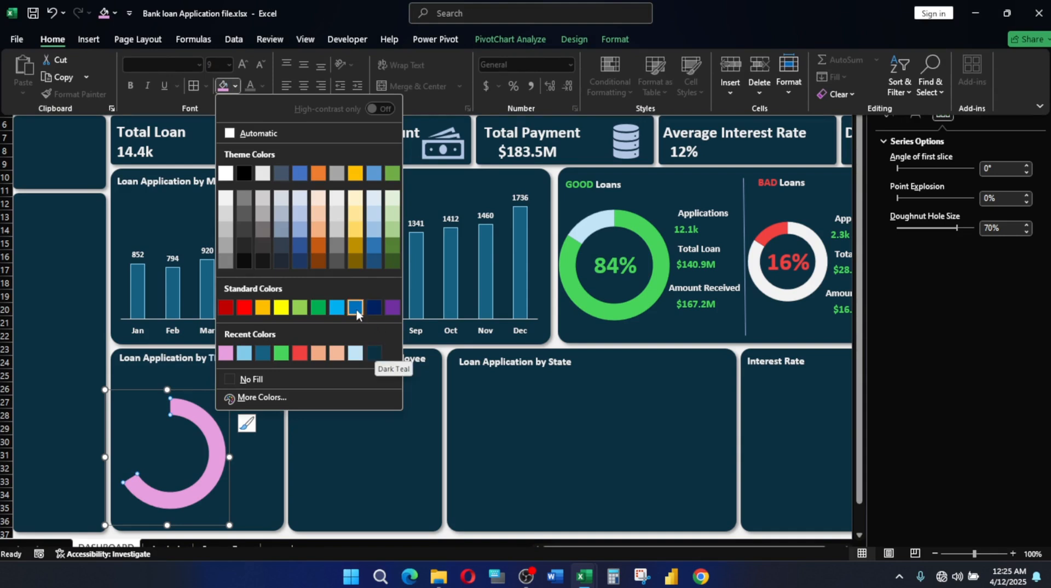
left_click(263, 353)
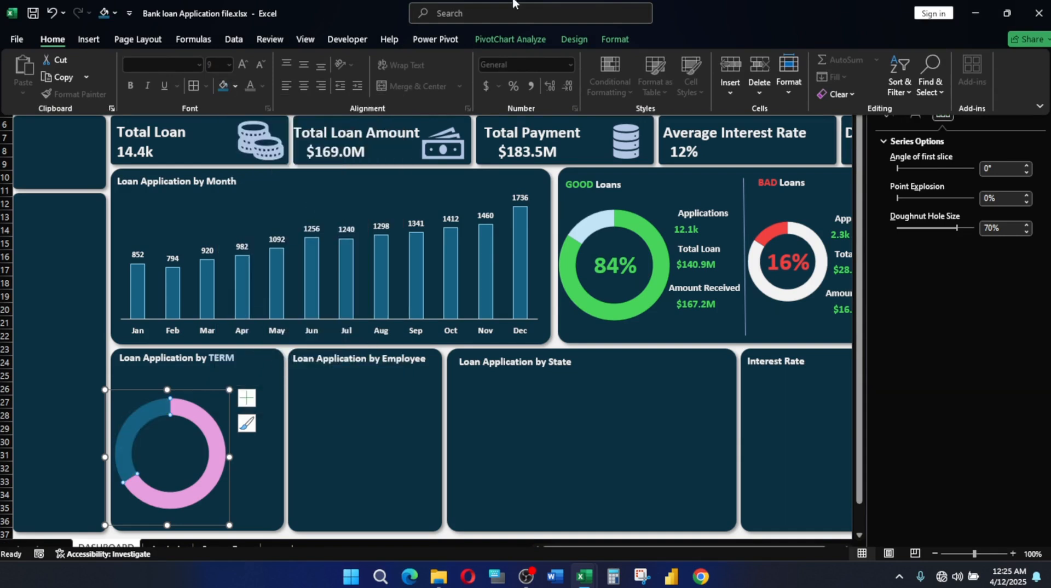
key("ctrl+shift+F1")
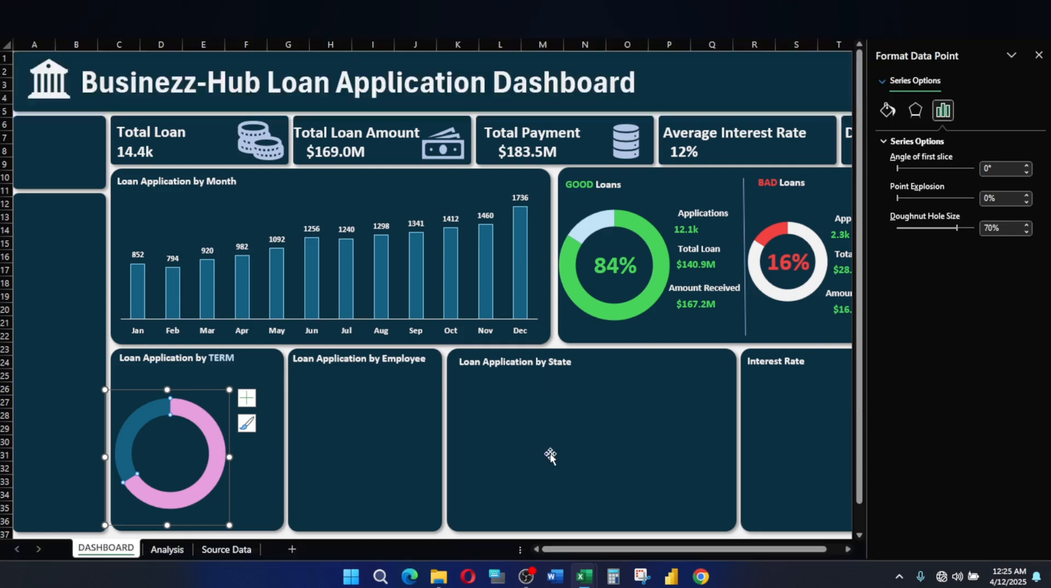
left_click(312, 439)
Copy the people graphic from the center of the reference workbook's TERM doughnut and paste it onto the dashboard's TERM chart
left_click(196, 451)
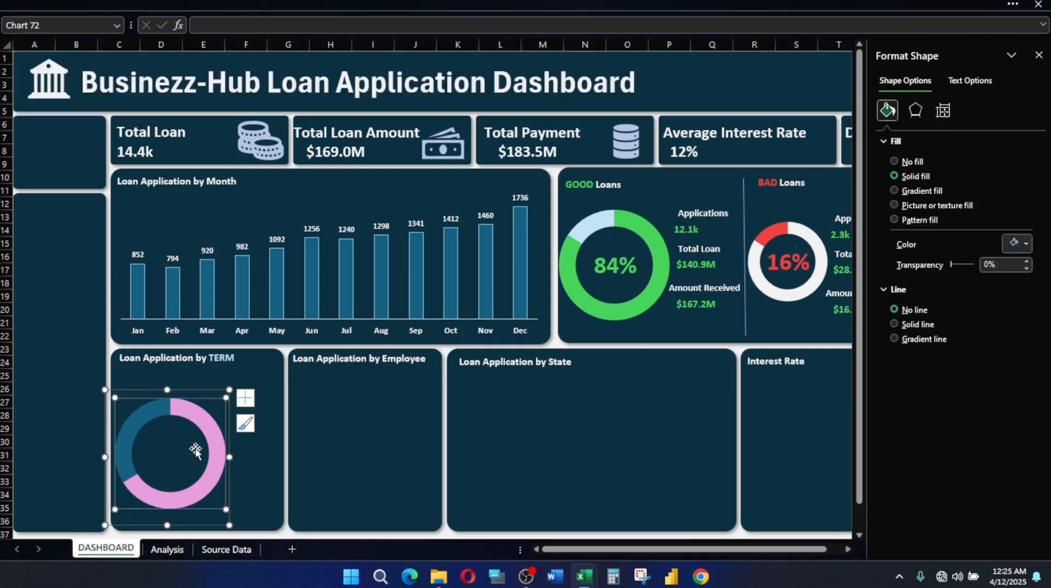
mouse_move(585, 580)
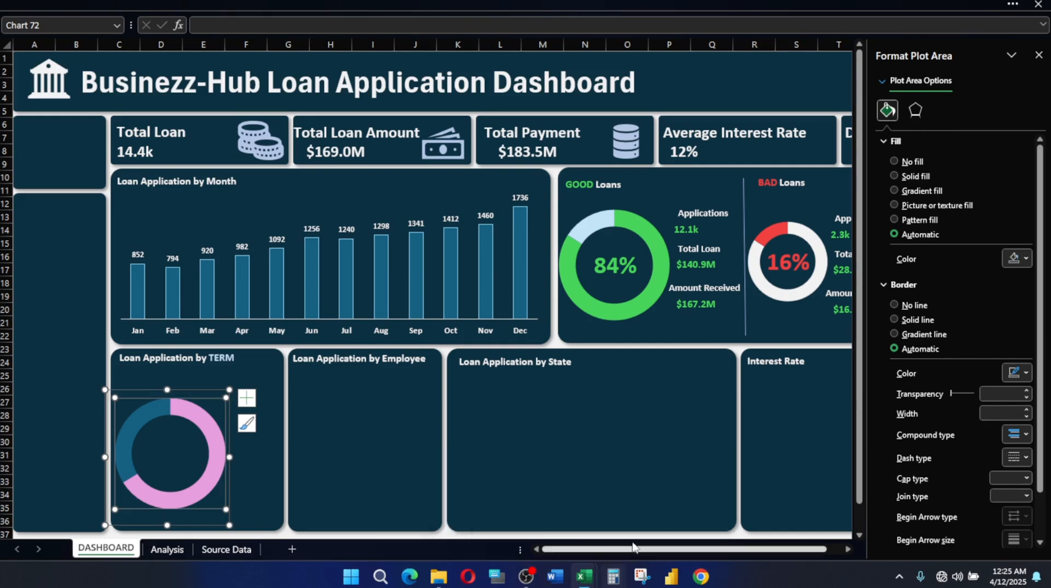
left_click(595, 512)
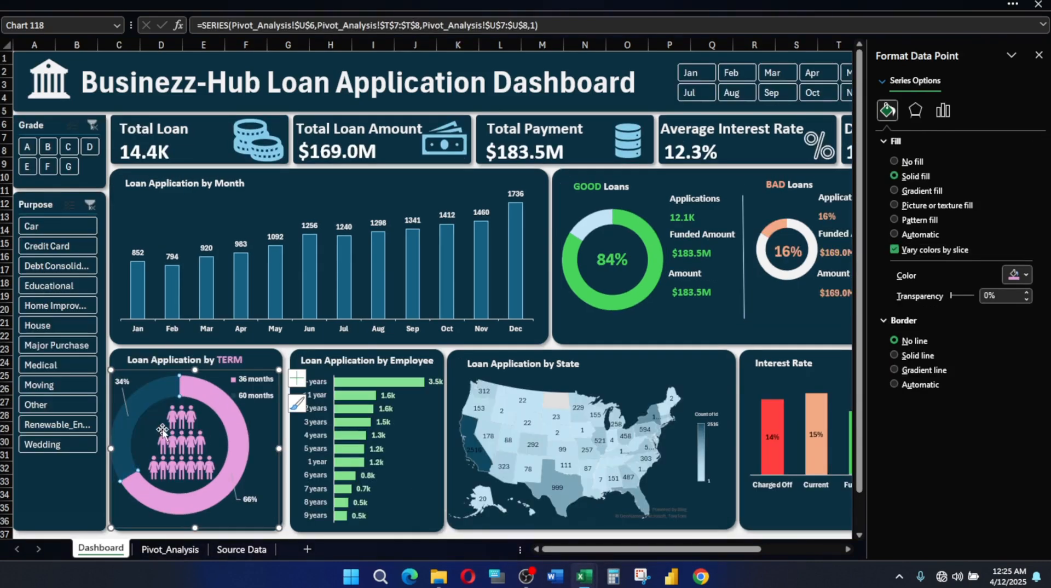
left_click(192, 433)
left_click(206, 438)
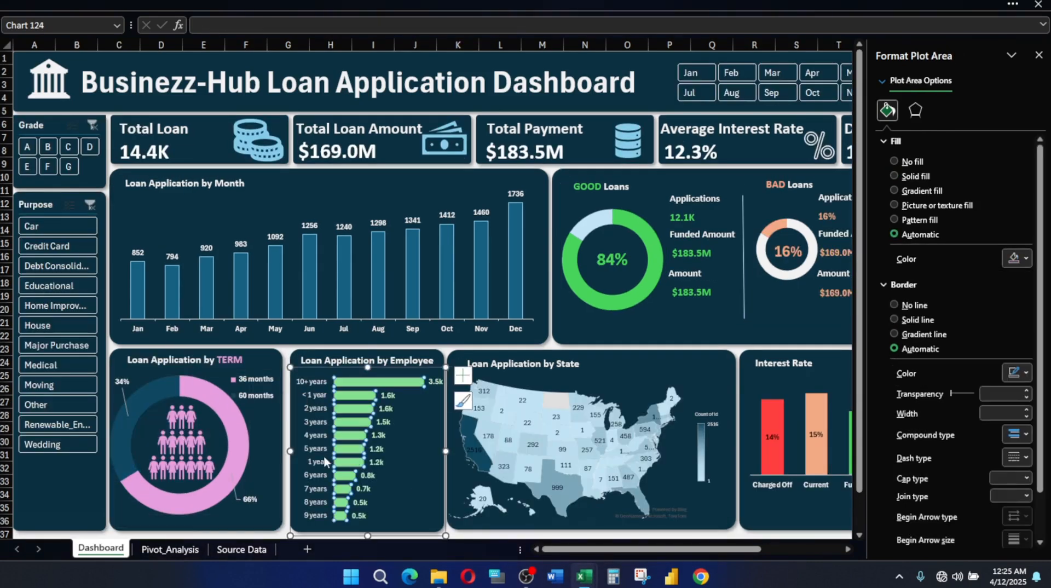
left_click(177, 450)
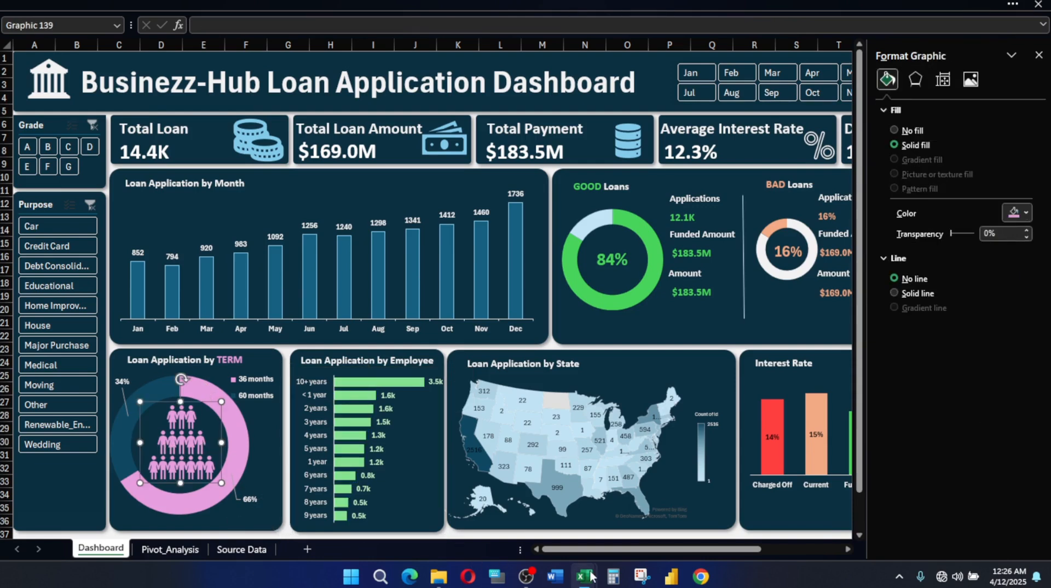
mouse_move(587, 576)
left_click(512, 507)
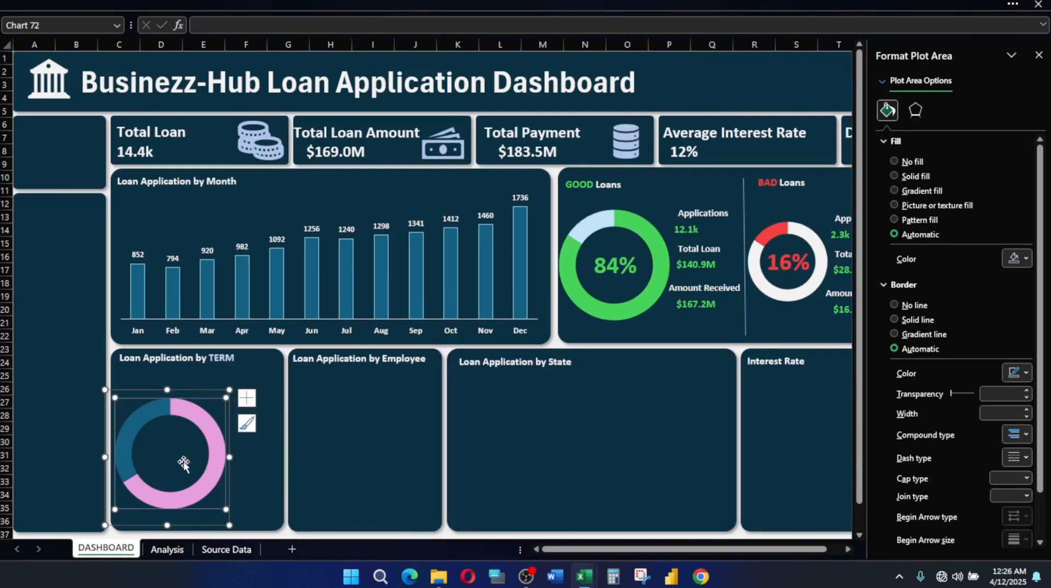
key("ctrl+v")
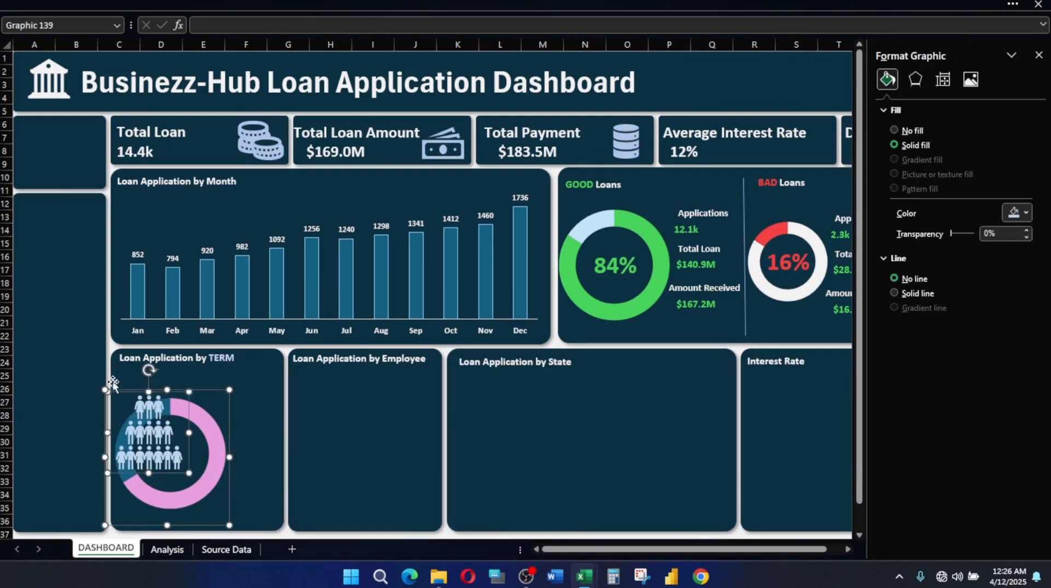
Try to shrink the TERM chart, and slightly reduce the size of the pasted people graphic
left_click_drag(103, 388, 133, 421)
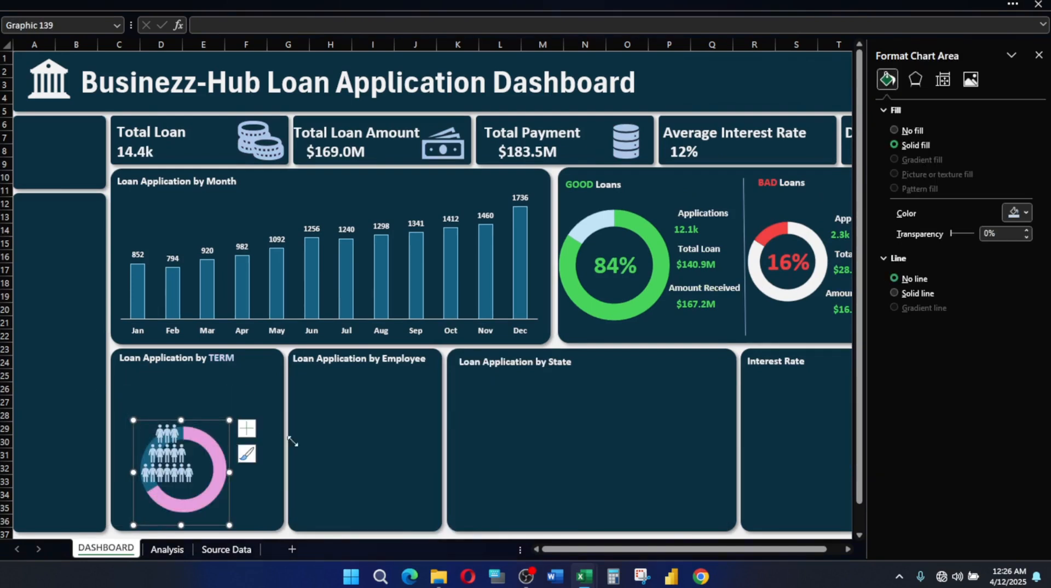
left_click(397, 444)
scroll(387, 453, "down", 1)
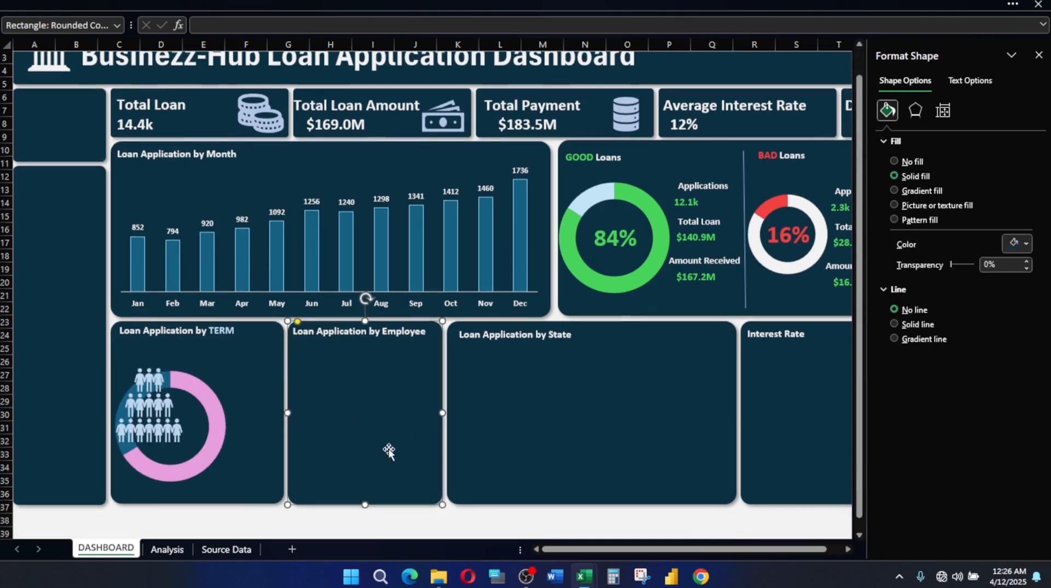
left_click(172, 407)
left_click(175, 424)
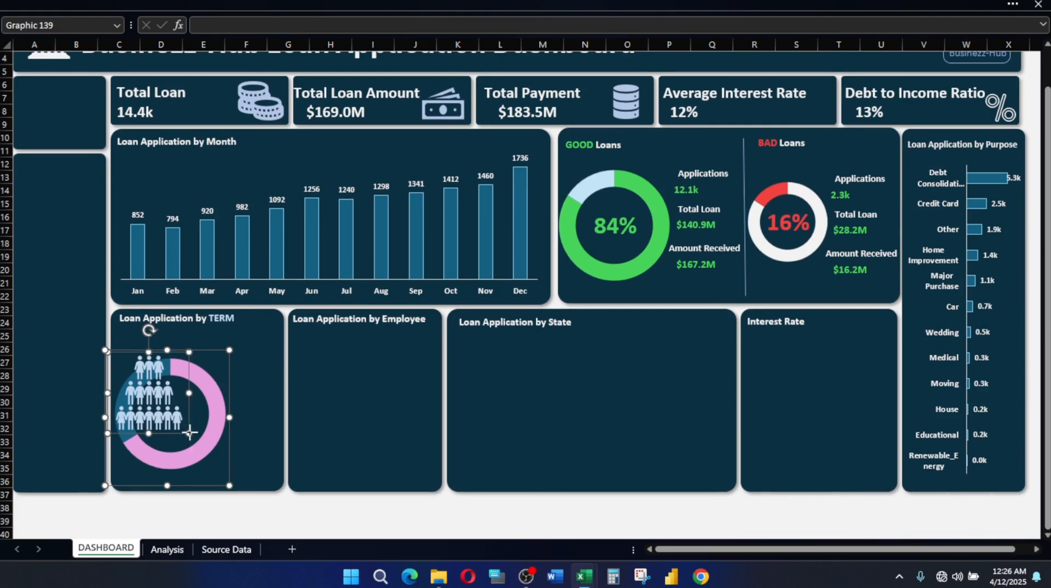
left_click_drag(189, 433, 181, 425)
Enlarge the TERM doughnut chart slightly within its panel
left_click(201, 409)
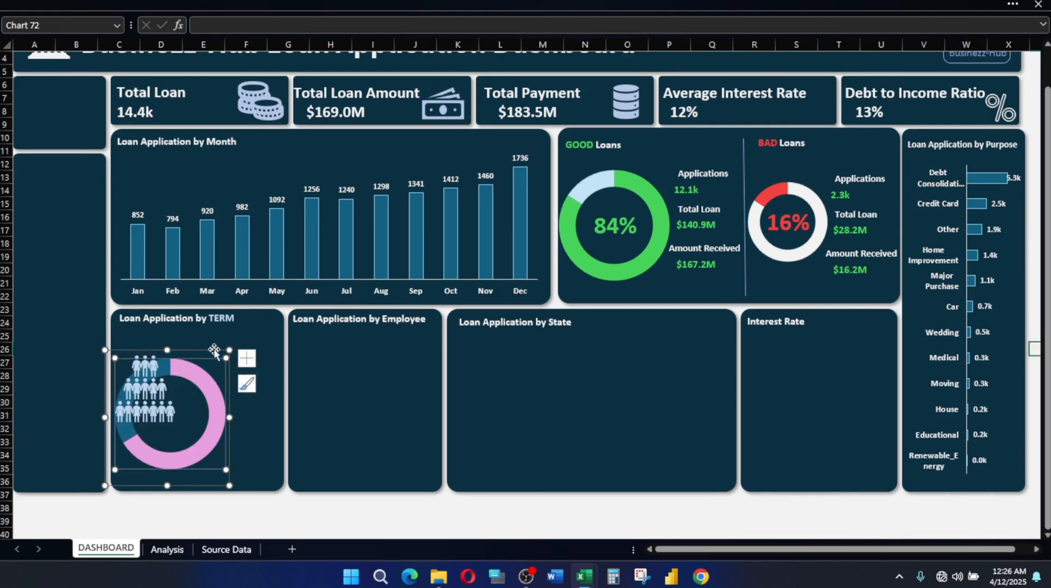
left_click_drag(230, 350, 244, 339)
left_click(350, 382)
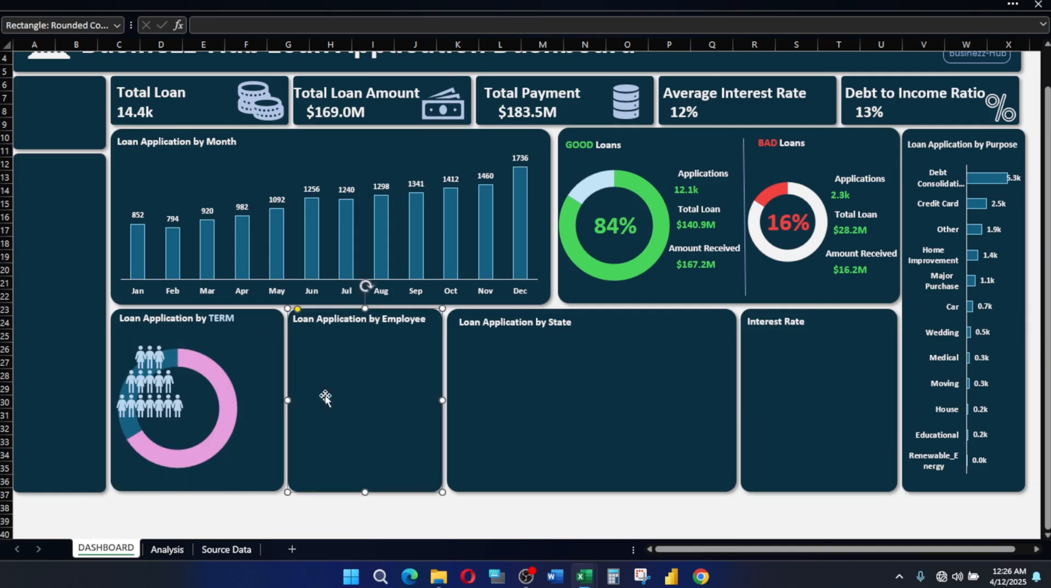
mouse_move(591, 579)
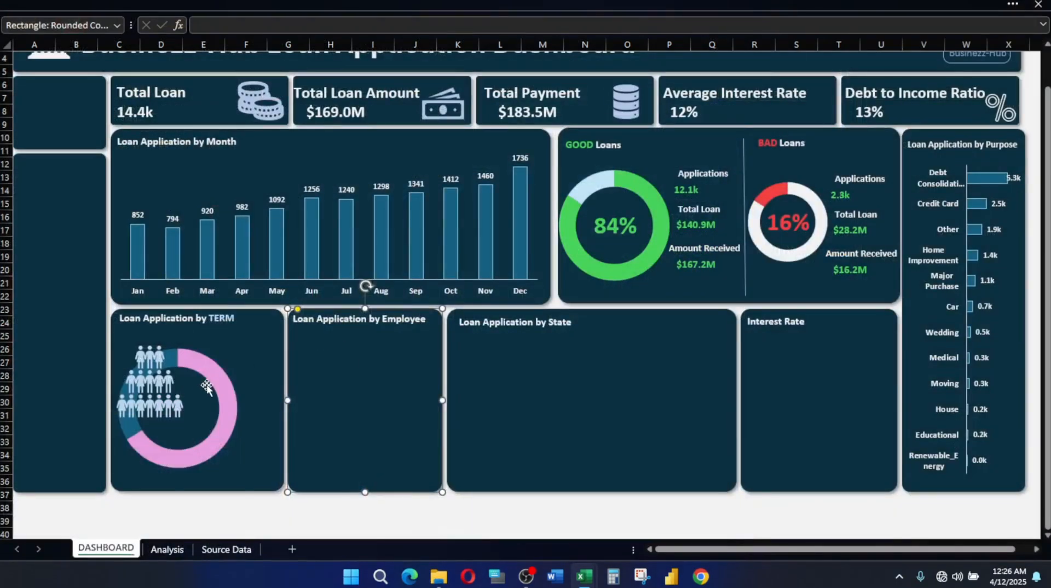
Add data labels and a legend to the TERM doughnut chart
left_click(208, 379)
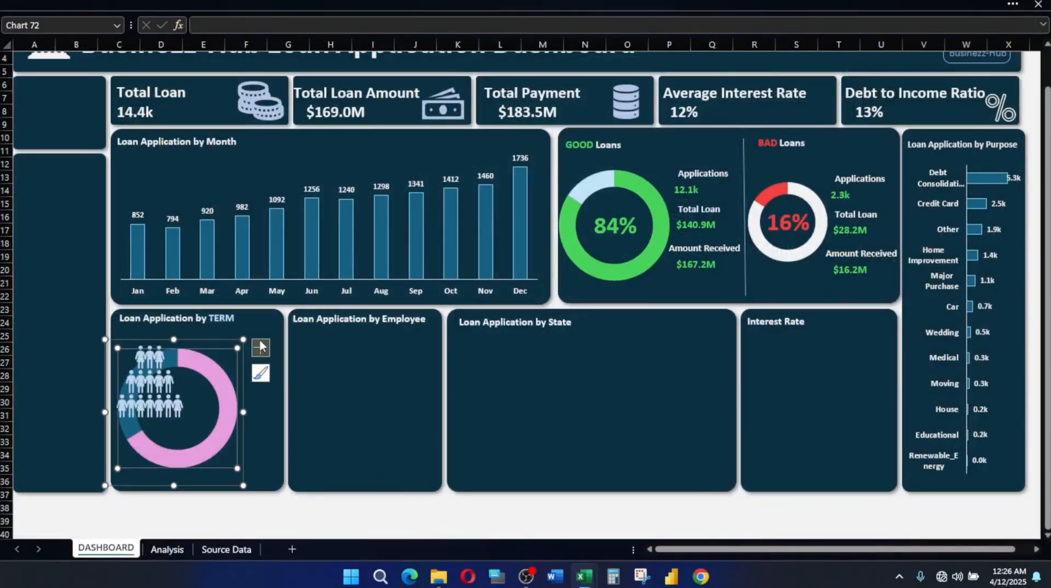
left_click(261, 348)
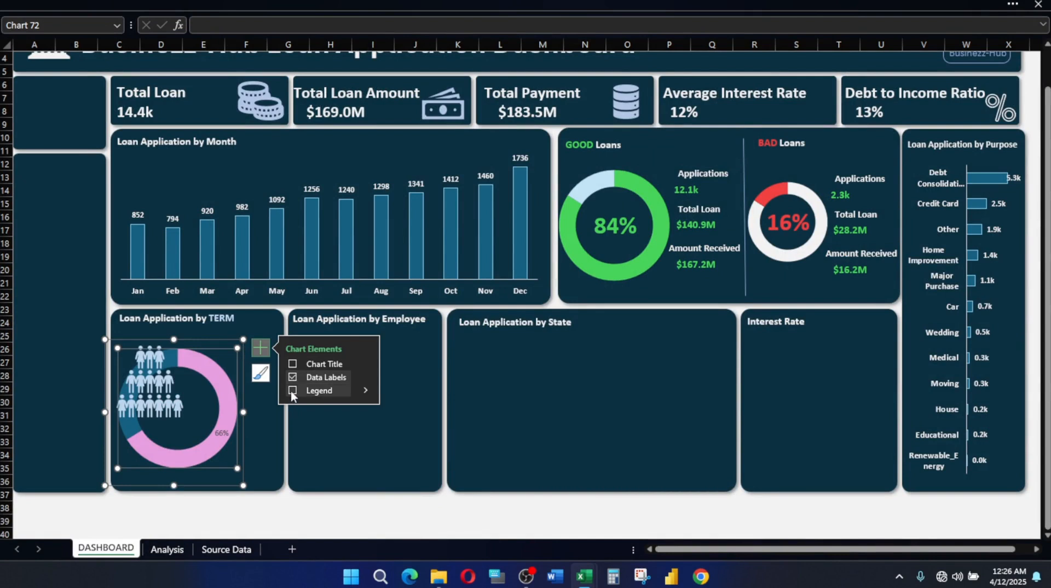
left_click(292, 391)
left_click(290, 430)
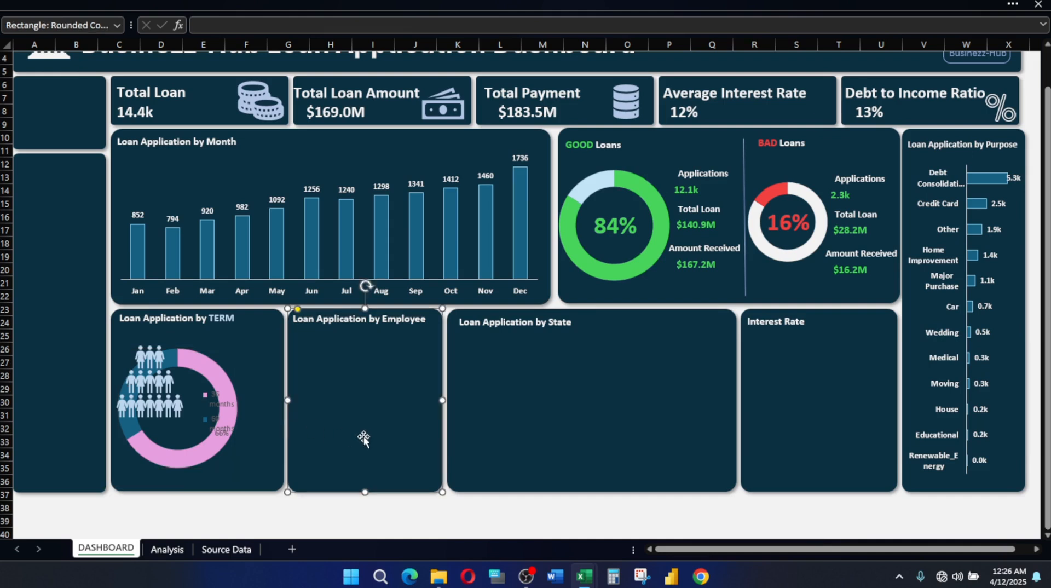
Move the legend to the upper-right corner of the TERM chart and widen the chart to fill its panel
left_click(213, 410)
left_click_drag(207, 388, 247, 388)
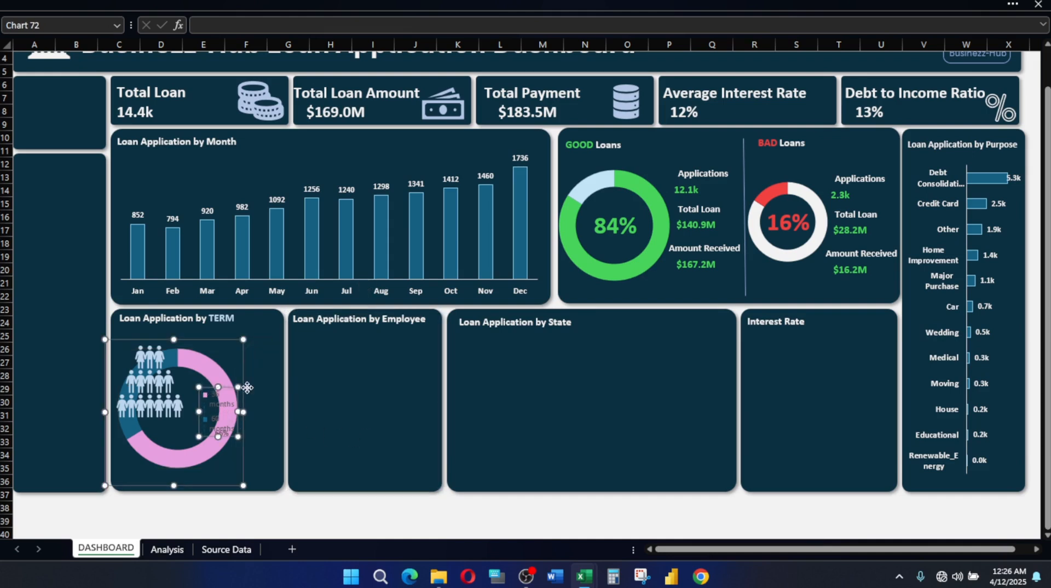
left_click_drag(292, 341, 285, 342)
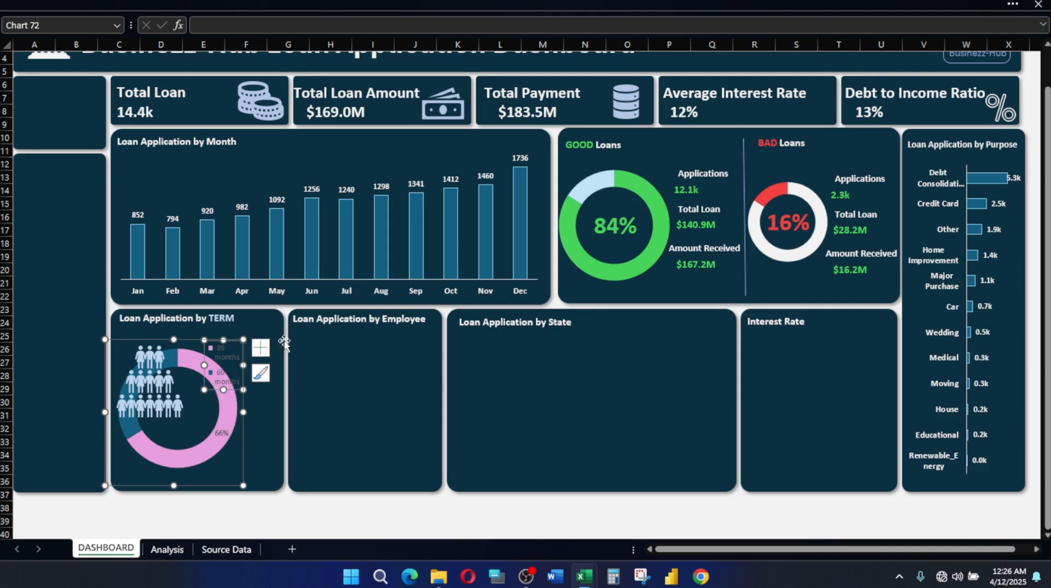
left_click_drag(244, 484, 278, 486)
left_click(241, 388)
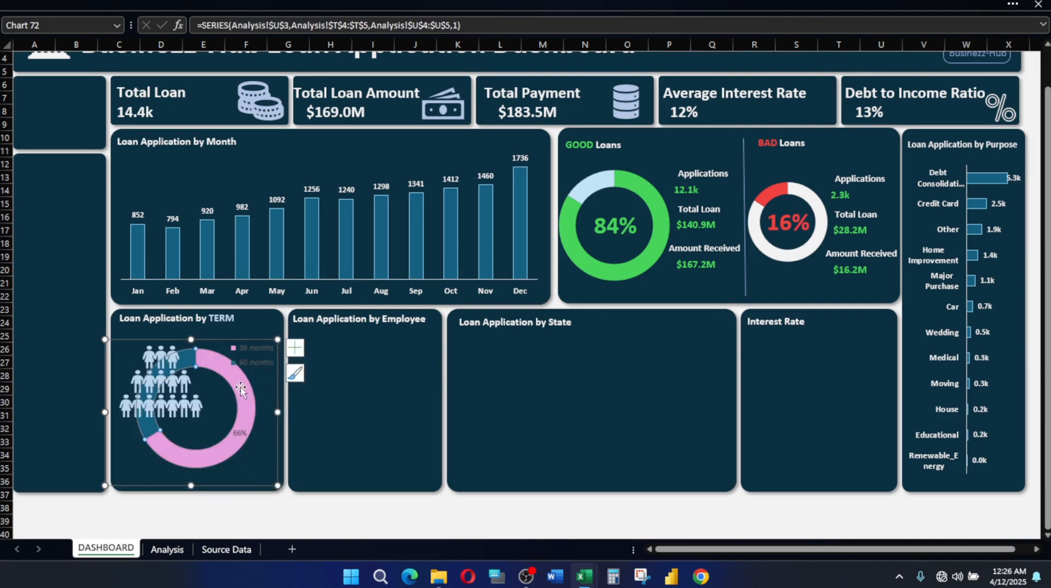
Delete the people graphic from the TERM doughnut chart
left_click(159, 408)
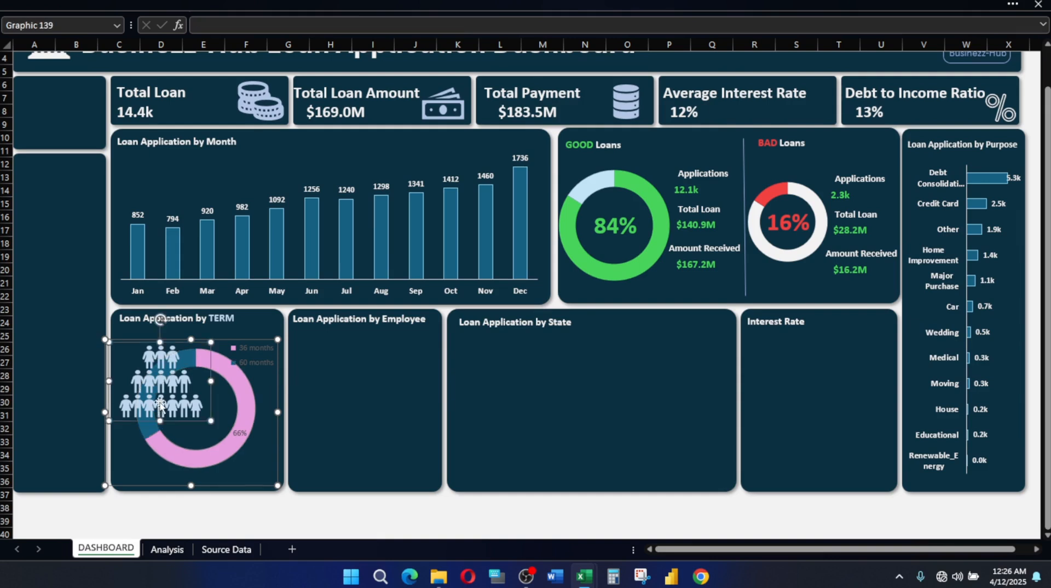
left_click_drag(160, 405, 231, 346)
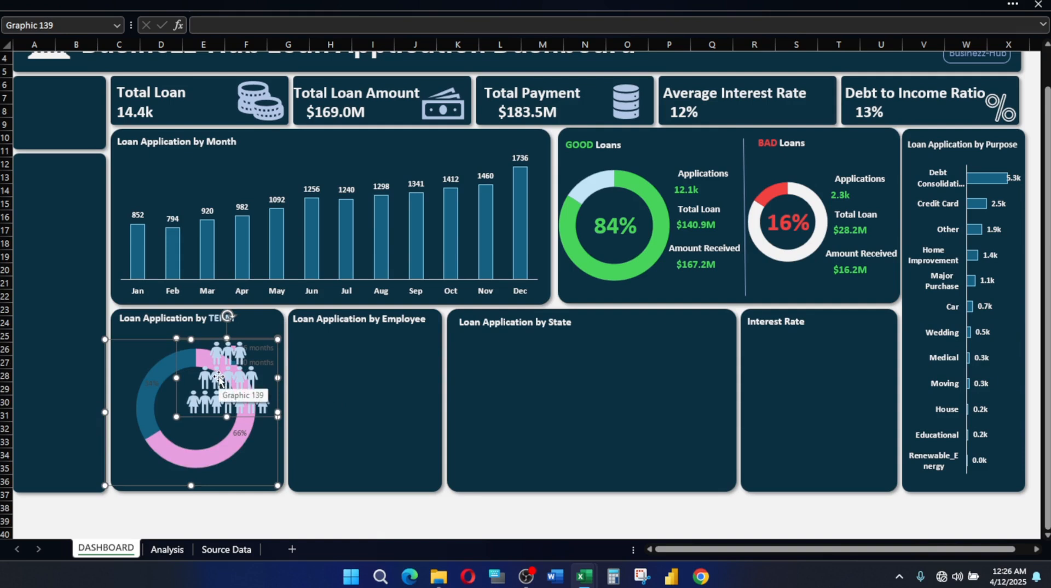
key("Delete")
Move the 60 months label outside the ring at the upper left and the 36 months label outside at the lower right
left_click(155, 387)
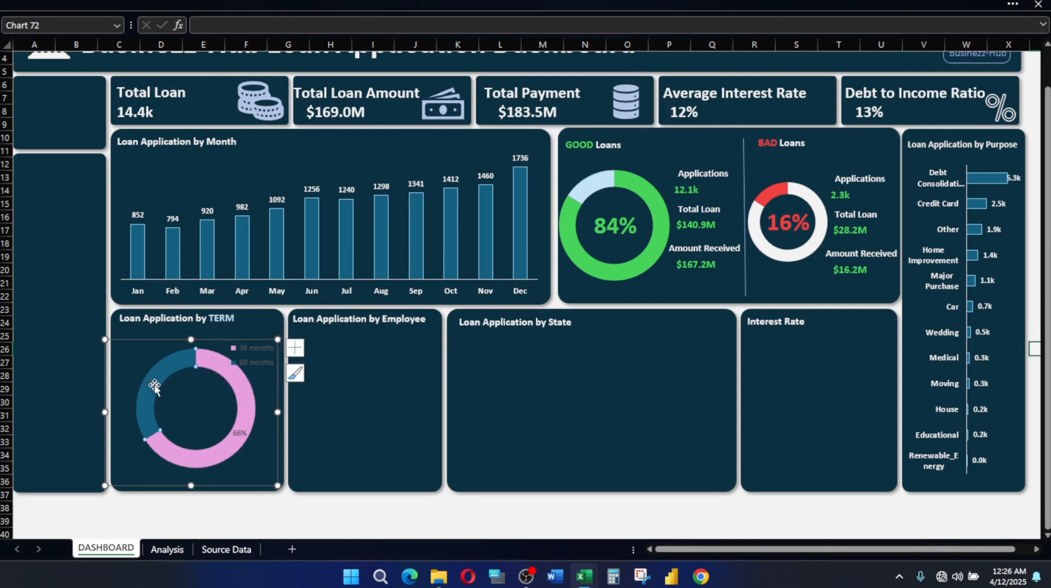
left_click_drag(155, 386, 135, 362)
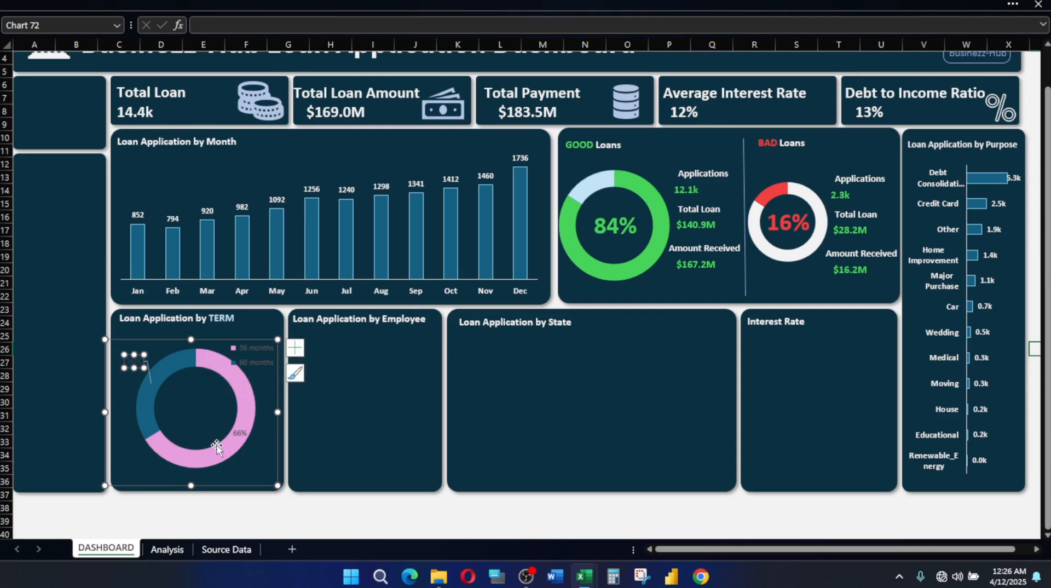
left_click(240, 433)
left_click(240, 433)
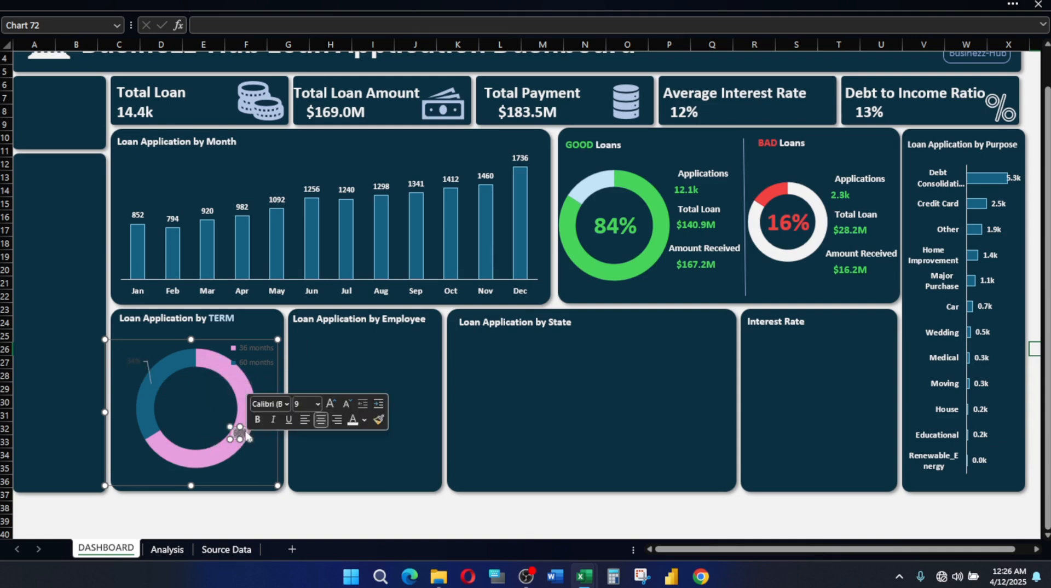
left_click(252, 463)
left_click(240, 431)
left_click_drag(240, 430, 260, 458)
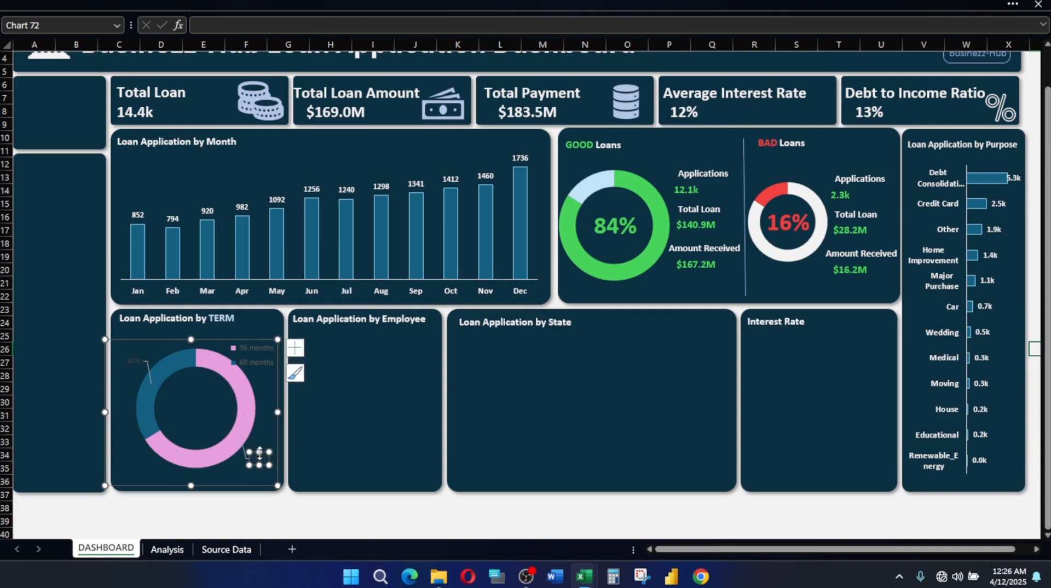
Format the 36 months data label of the TERM doughnut as white, bold, size 10 text
left_click(134, 363)
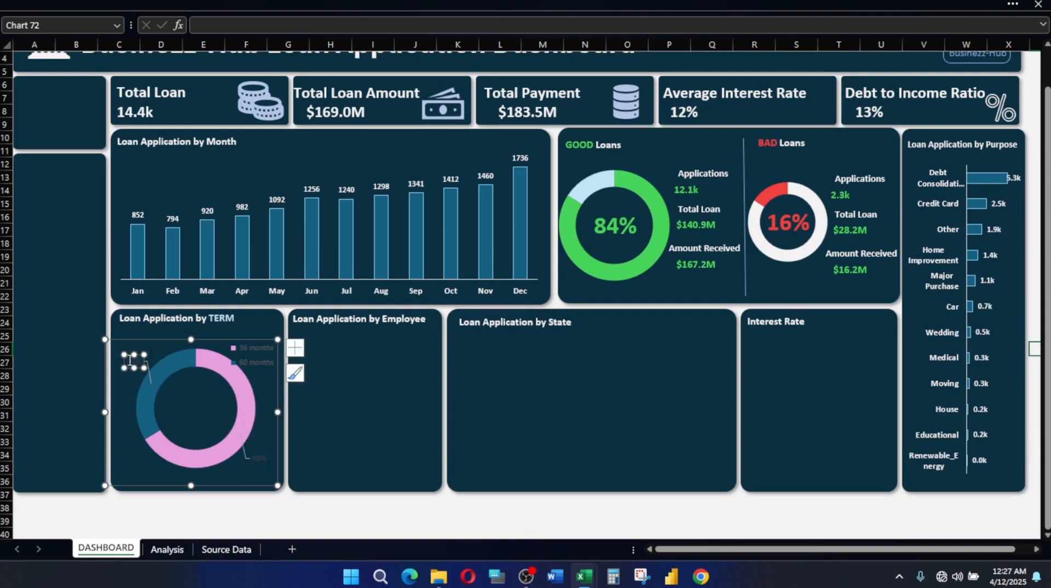
key("ctrl")
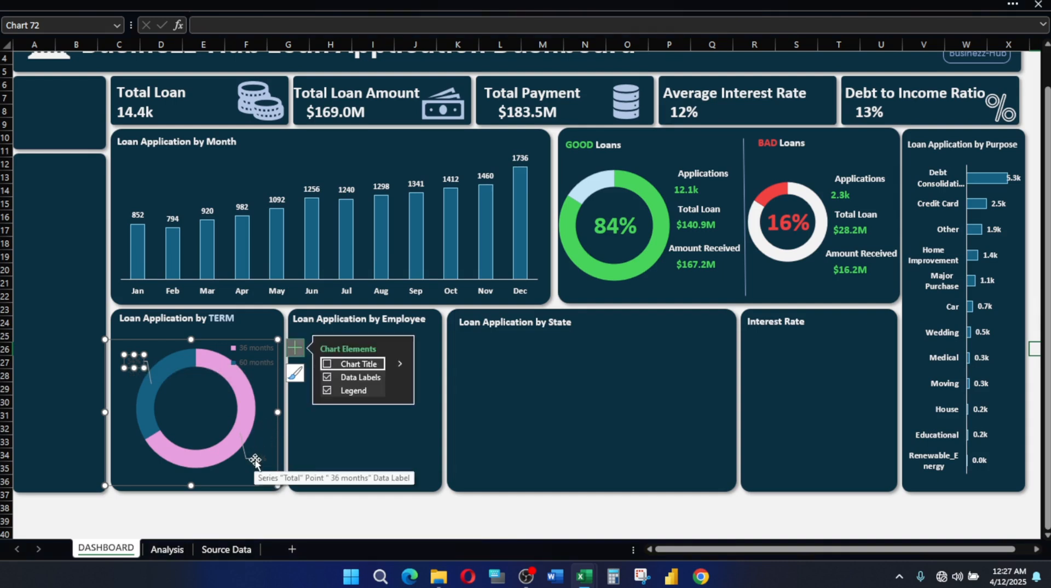
left_click(255, 461)
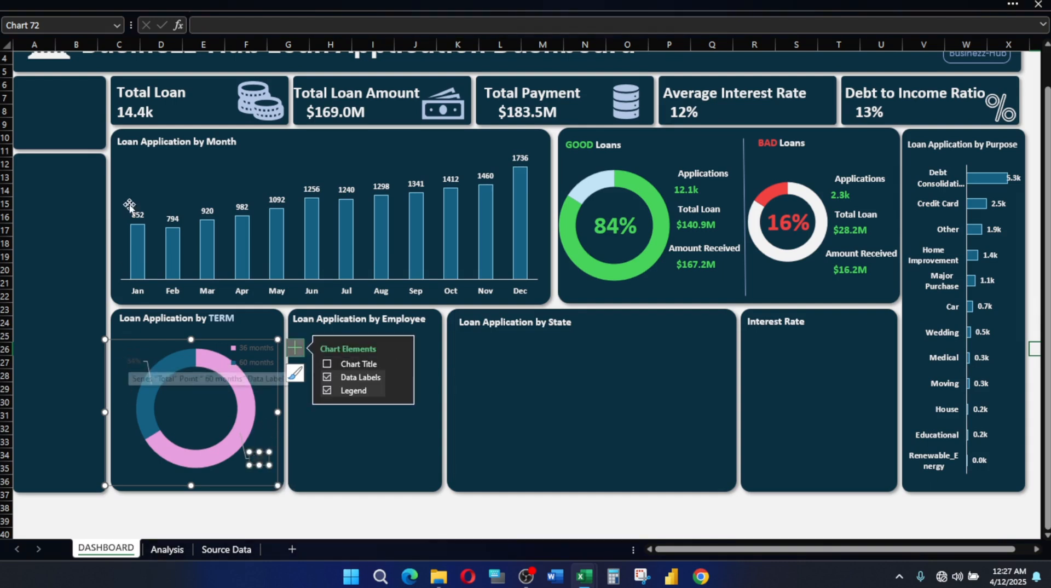
left_click(145, 3)
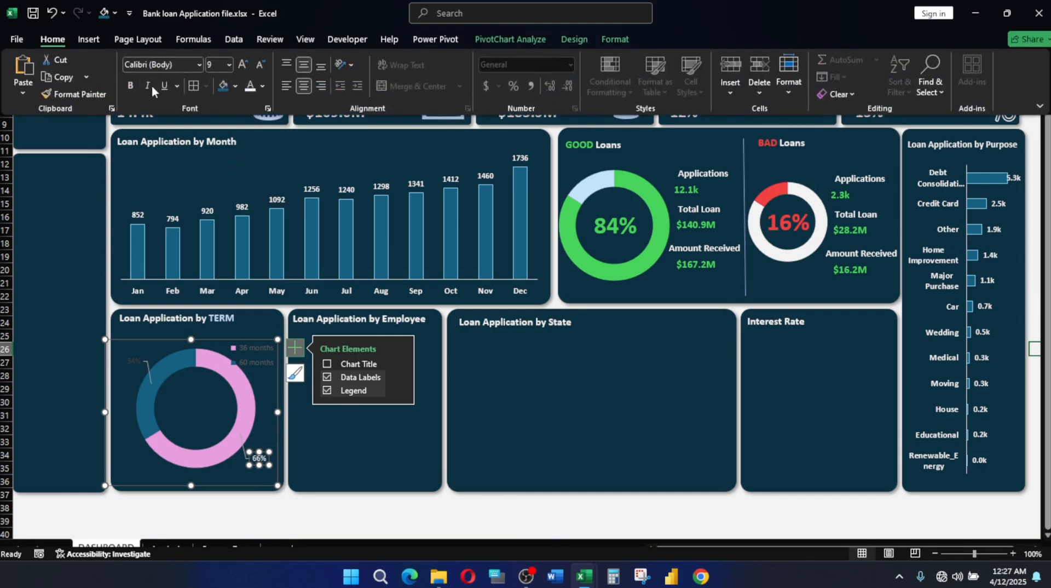
left_click(243, 64)
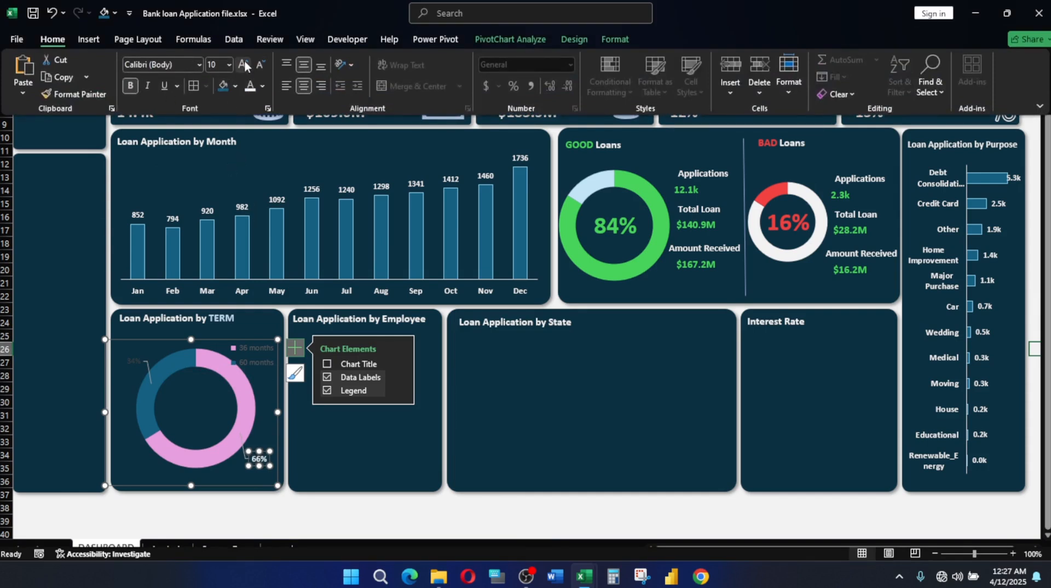
Format the 60 months data label of the TERM doughnut as white, bold, size 10 text
left_click(134, 363)
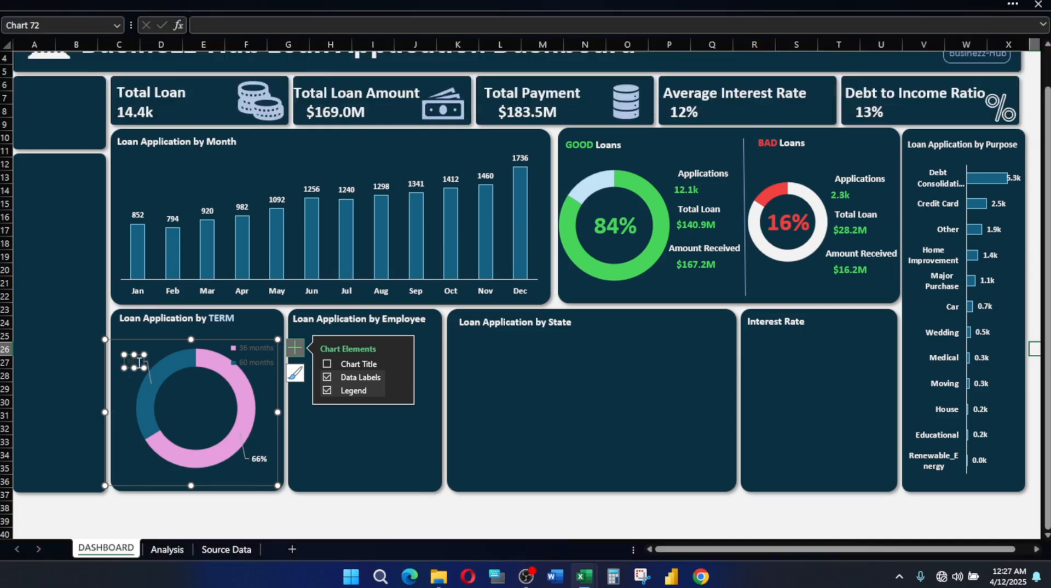
left_click(224, 3)
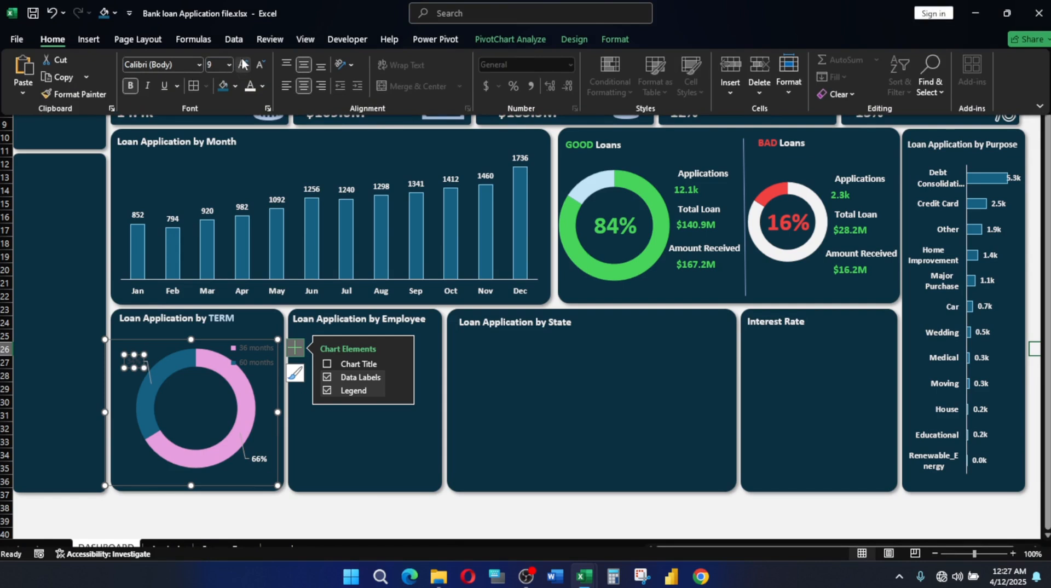
left_click(244, 64)
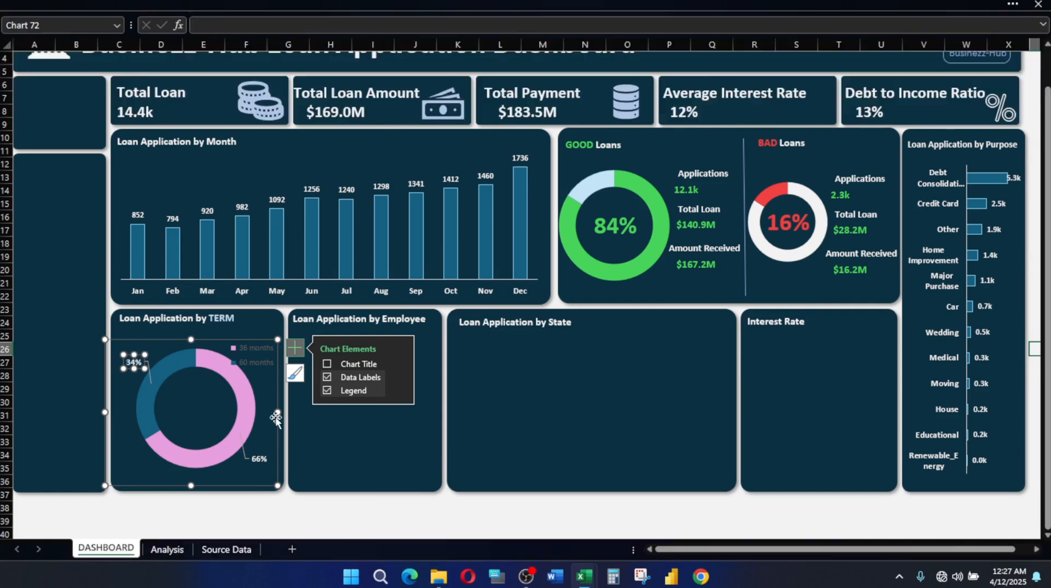
Format the legend of the TERM doughnut chart as white, bold, size 10 text
left_click(257, 345)
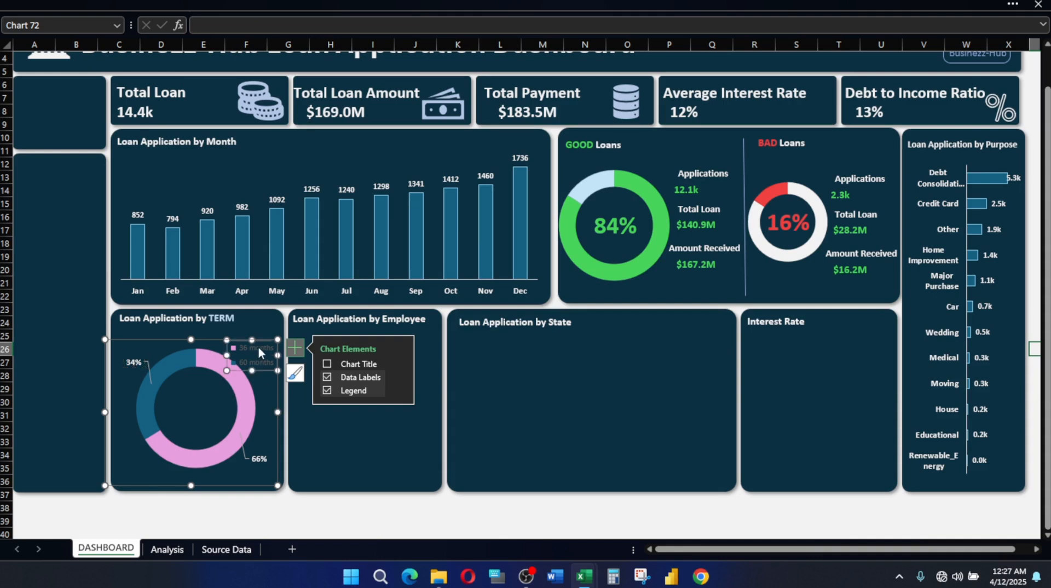
left_click(237, 4)
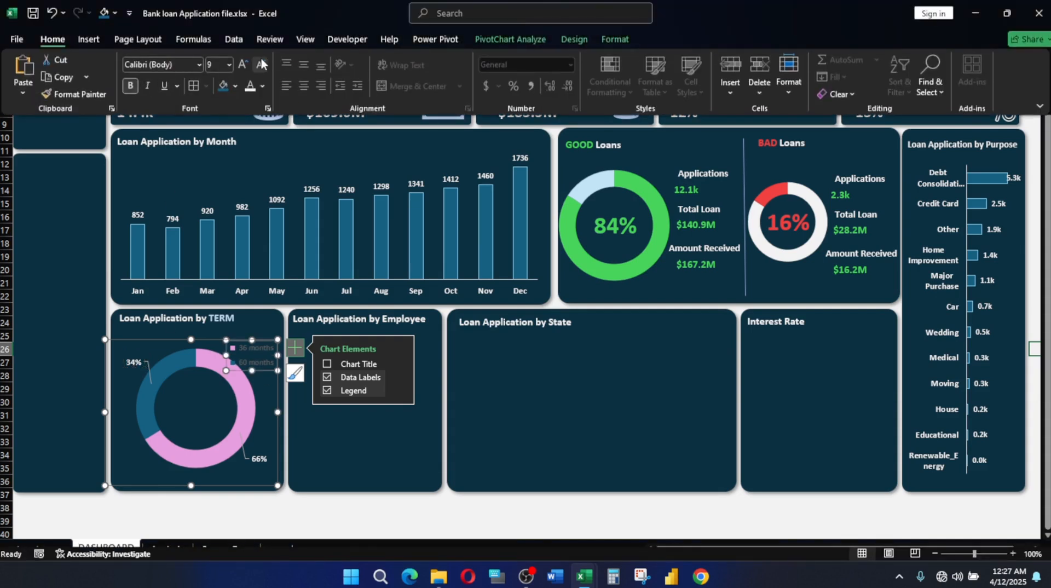
left_click(244, 64)
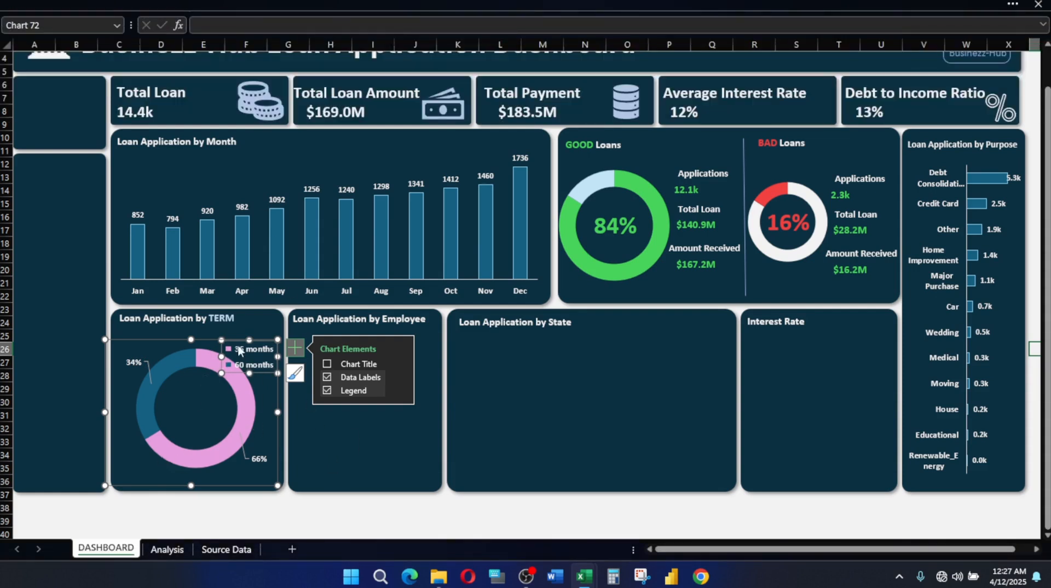
Shift the ring left inside the TERM chart to clear the legend, and nudge the whole chart slightly up and to the right
left_click(223, 378)
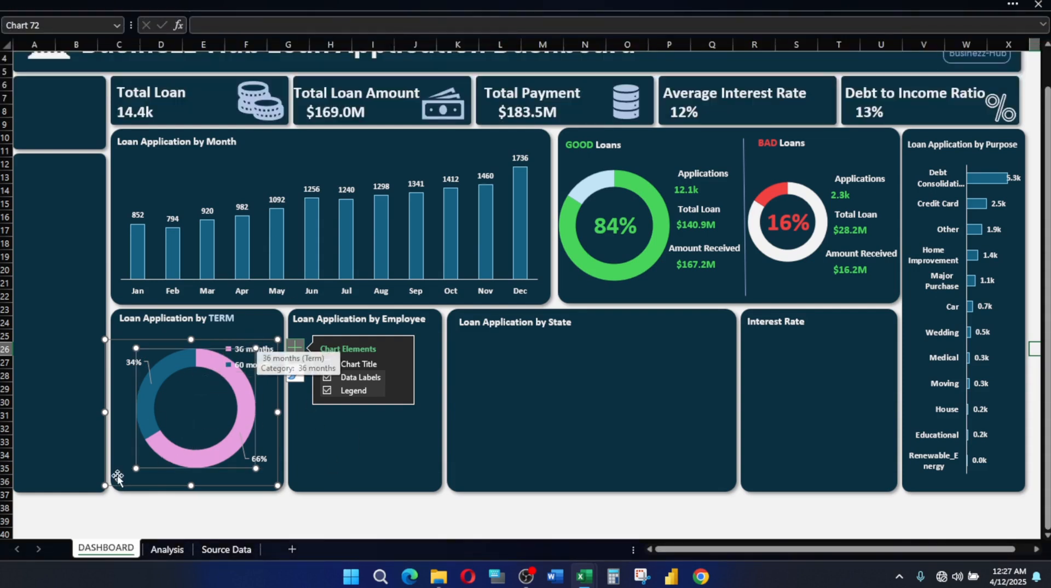
mouse_move(135, 469)
left_mouse_down()
mouse_move(117, 470)
mouse_move(130, 470)
left_mouse_up()
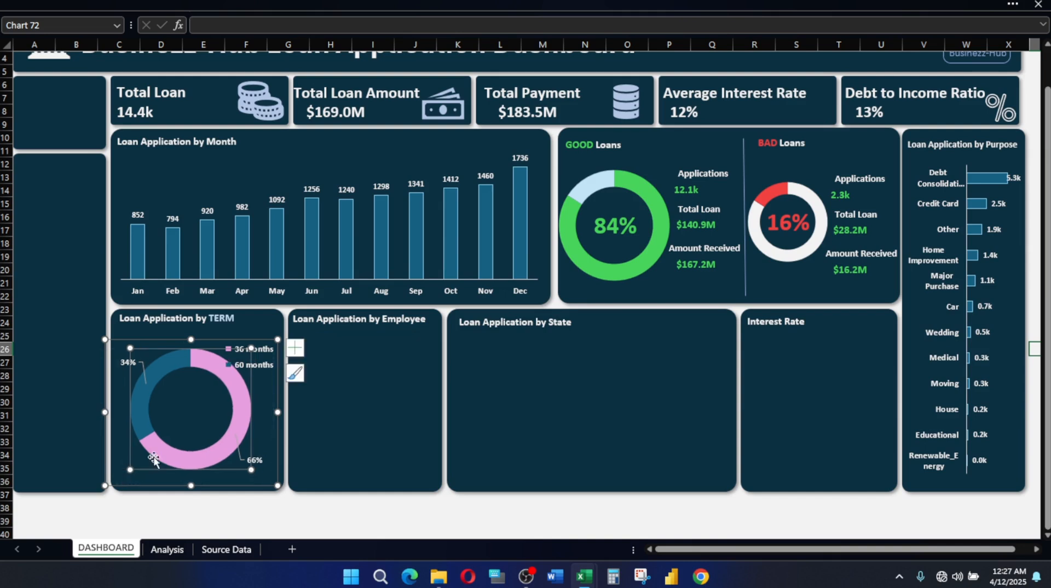
left_click_drag(249, 390, 230, 390)
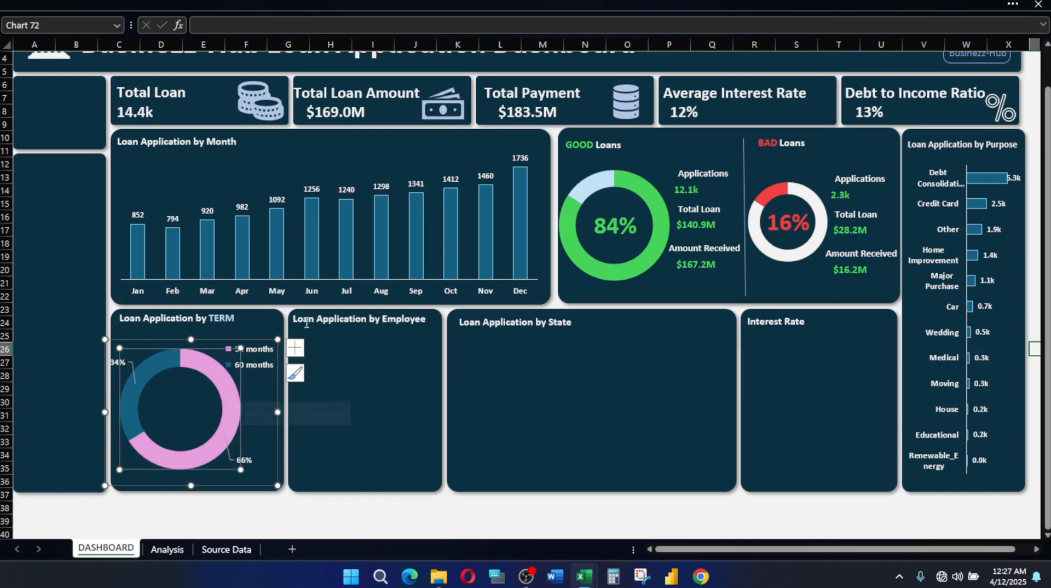
left_click(363, 410)
left_click(236, 375)
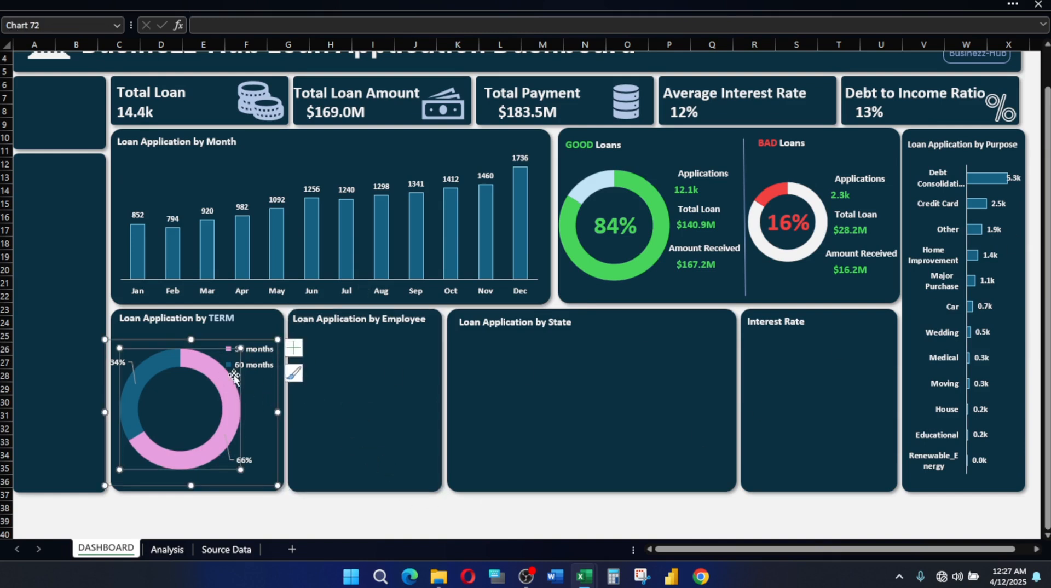
left_click_drag(211, 341, 214, 337)
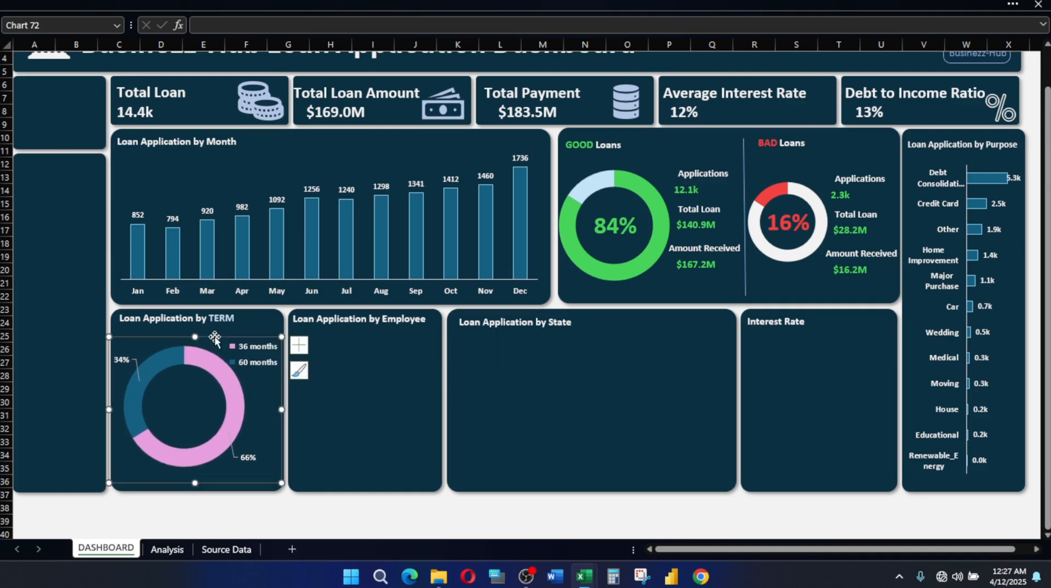
left_click(367, 430)
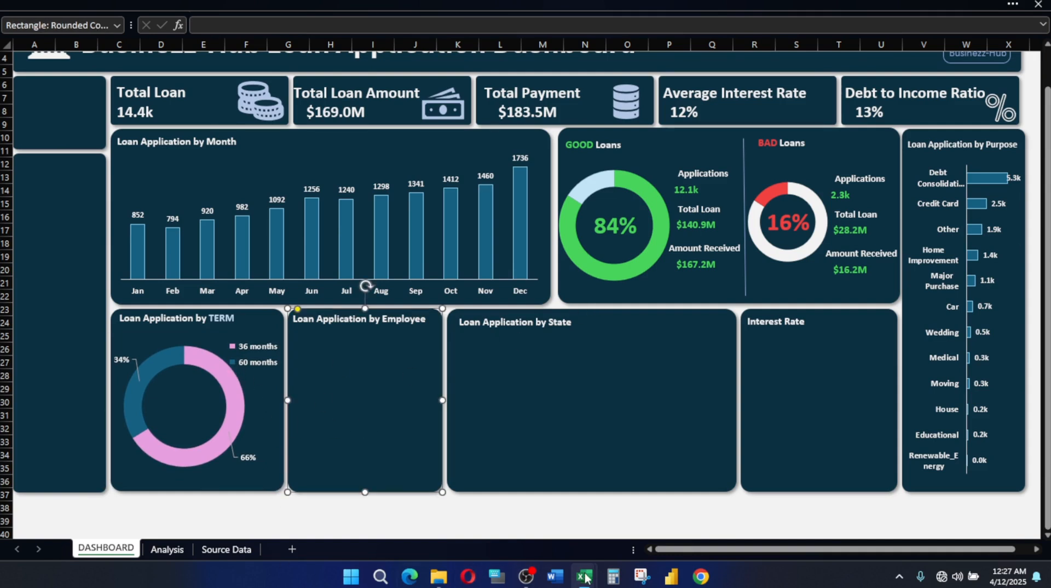
Check the reference dashboard's TERM chart, and paste the people graphic onto the TERM doughnut in the Bank loan Application file
mouse_move(585, 578)
left_click(604, 530)
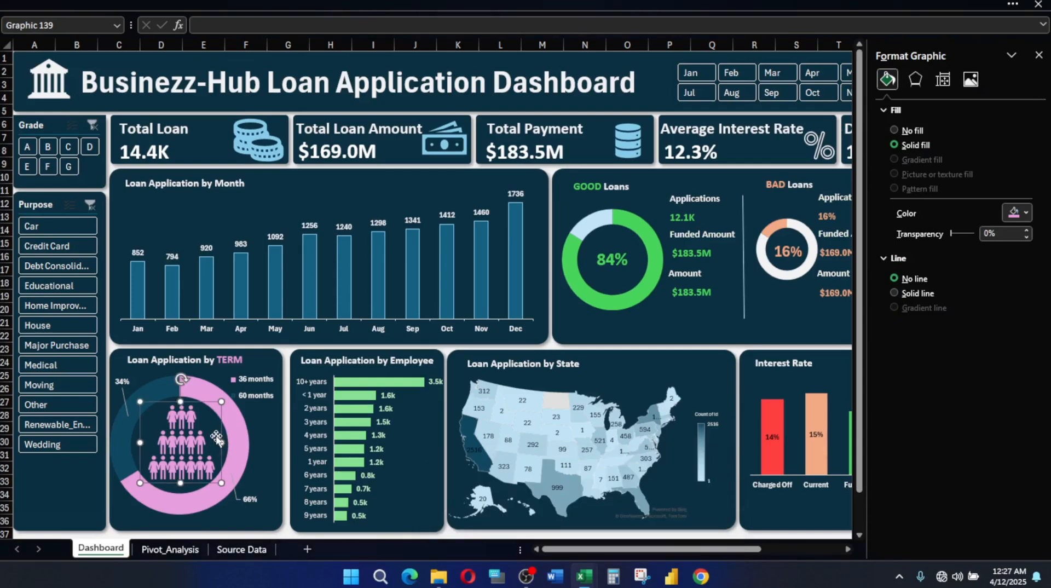
mouse_move(577, 577)
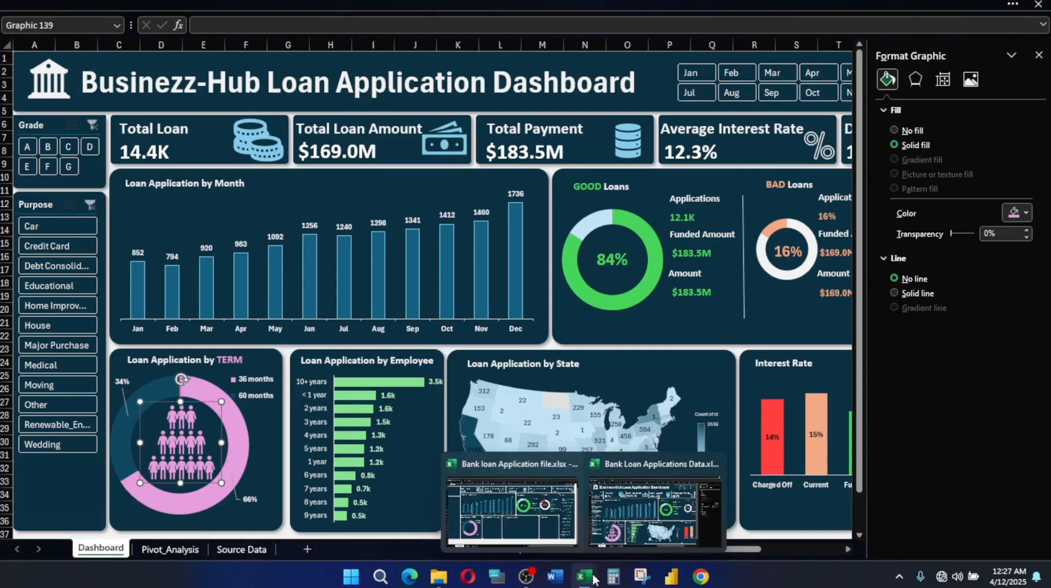
left_click(504, 501)
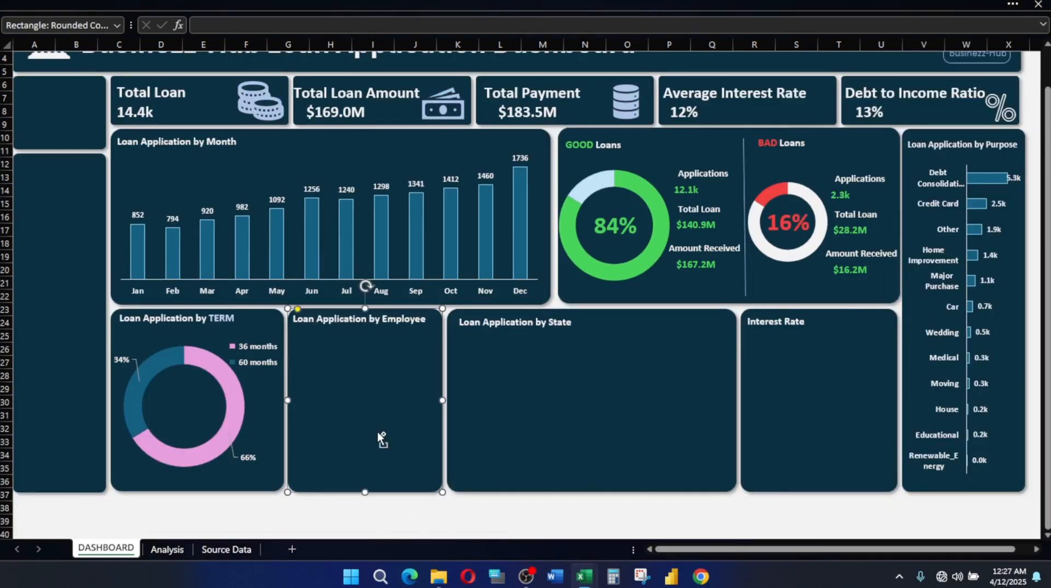
key("ctrl+v")
left_click_drag(335, 352, 178, 393)
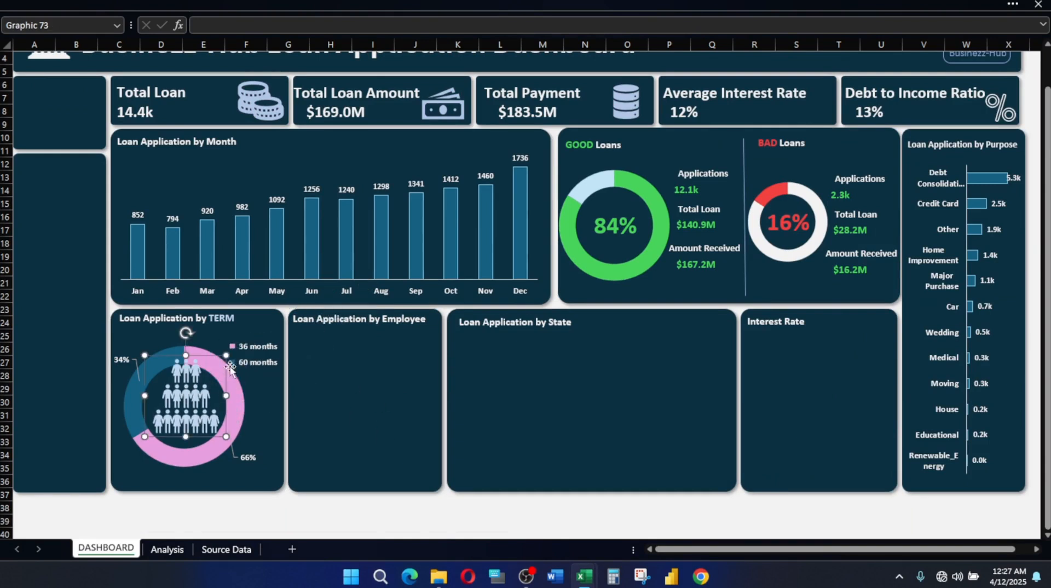
Shrink the people graphic to fit inside the hole of the TERM doughnut and center it there
left_click_drag(226, 355, 211, 371)
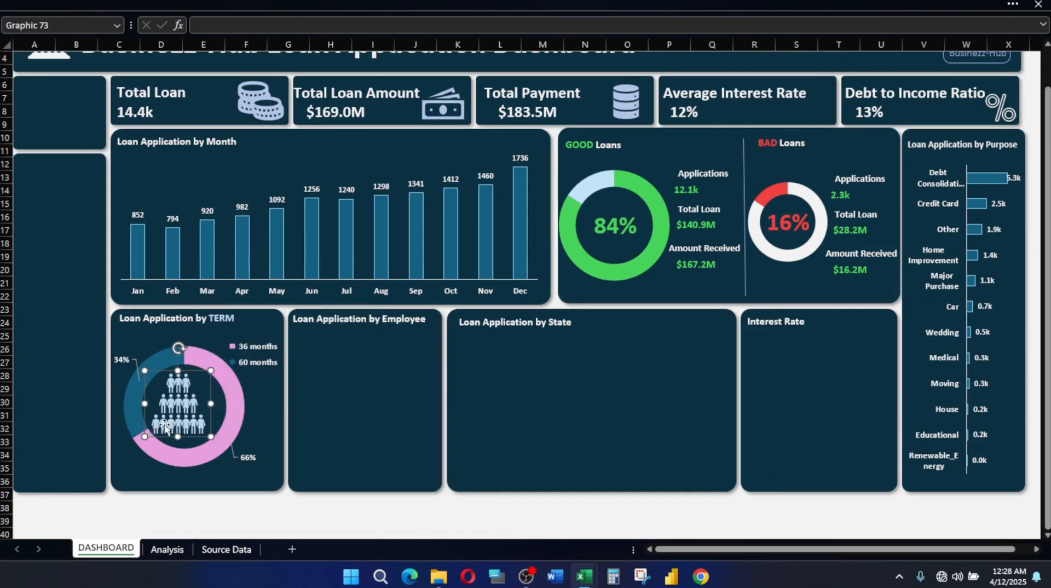
left_click_drag(145, 437, 147, 436)
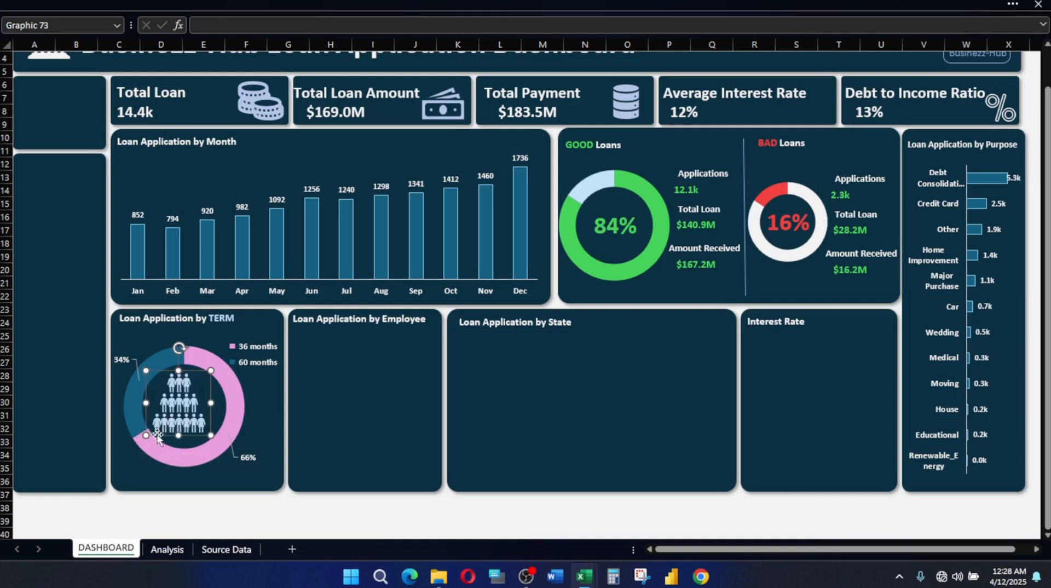
left_click(185, 393)
left_click_drag(185, 393, 190, 408)
key("ctrl+z")
left_click(189, 402)
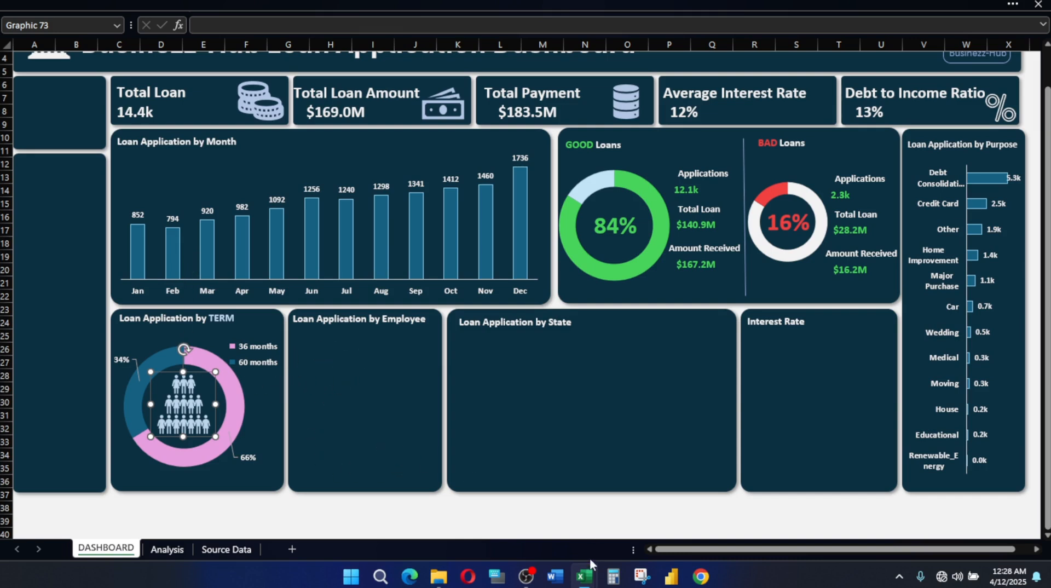
Examine the Loan Application by Employee bar chart and the Loan Application by State map in the reference workbook
mouse_move(585, 572)
left_click(465, 479)
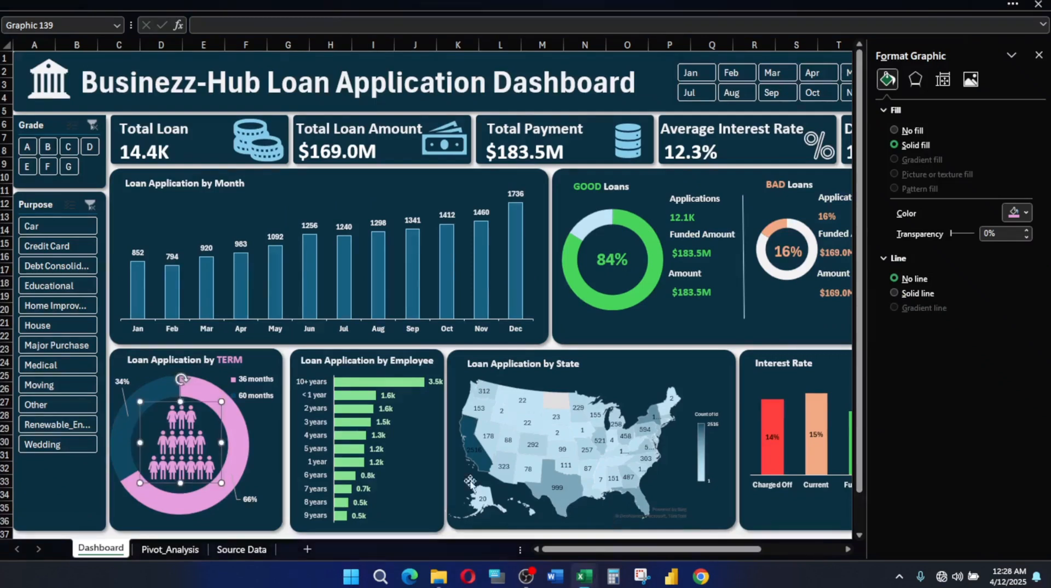
left_click(416, 437)
left_click(420, 359)
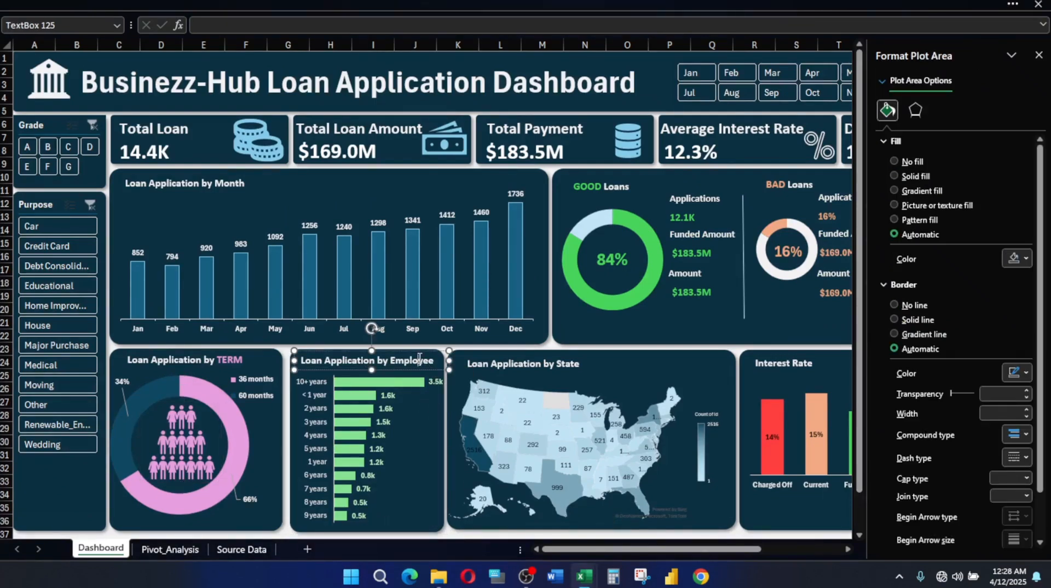
left_click(440, 452)
left_click(406, 434)
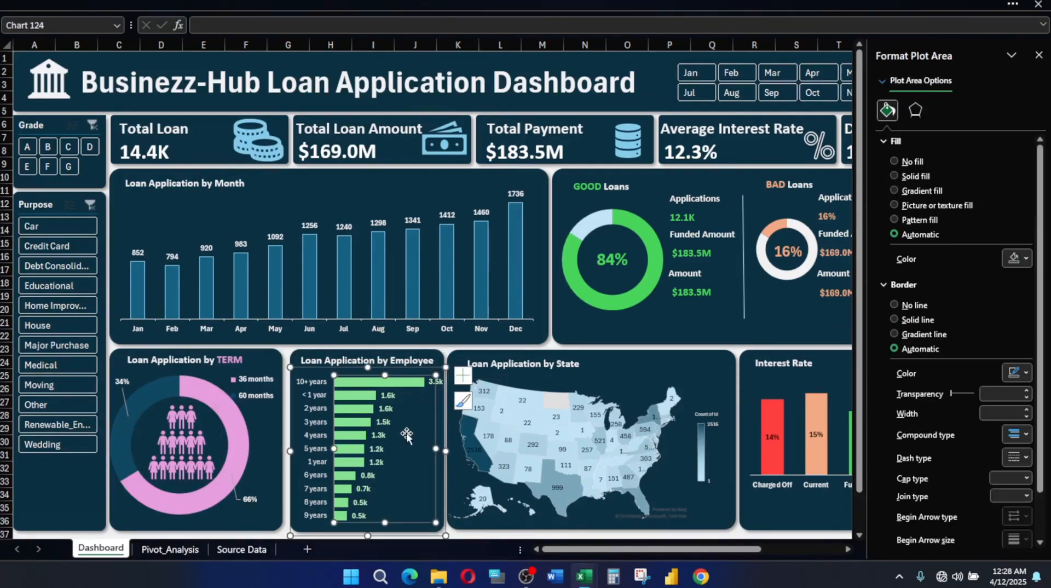
left_click(498, 366)
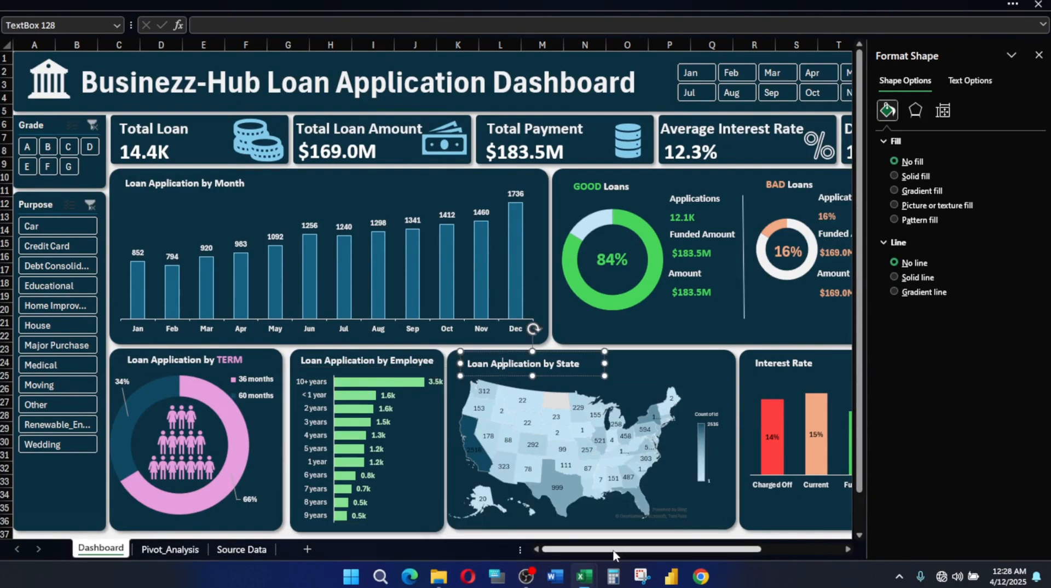
left_click(509, 506)
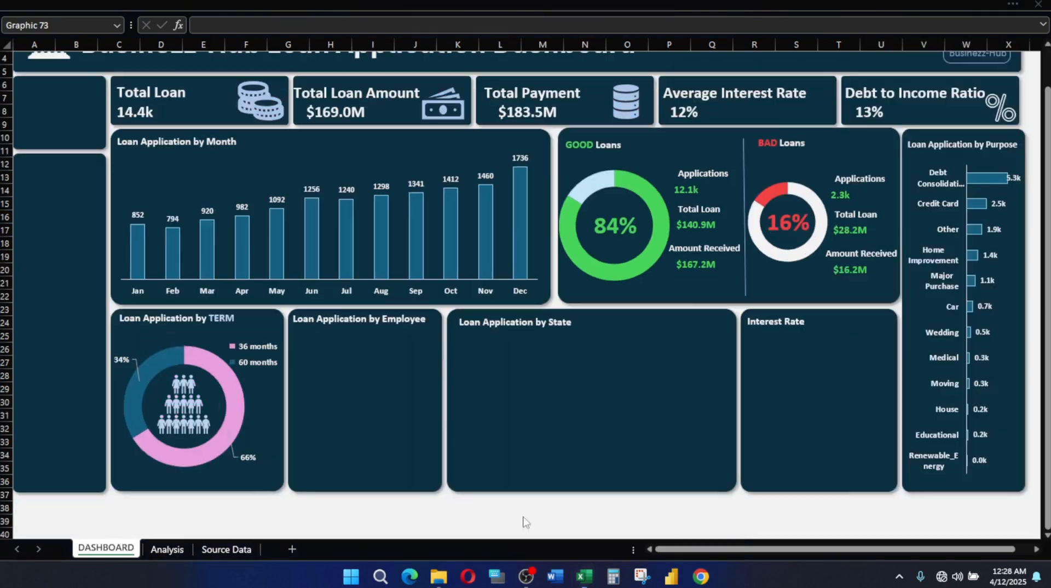
Try to reuse the Loan Application by Purpose bar chart in the Employee panel through its data source settings, and delete that chart
left_click(969, 184)
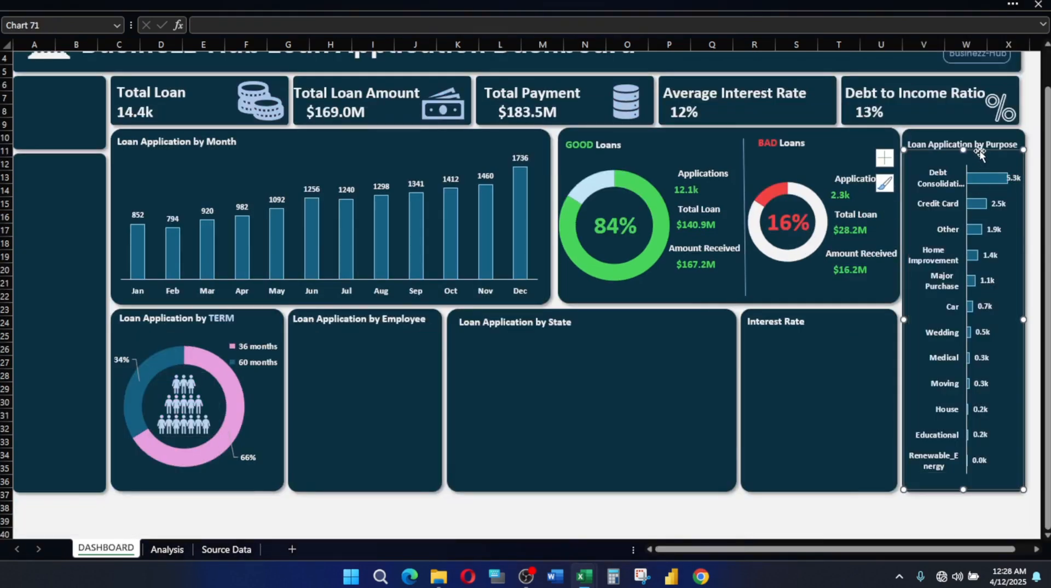
left_click_drag(980, 153, 357, 321)
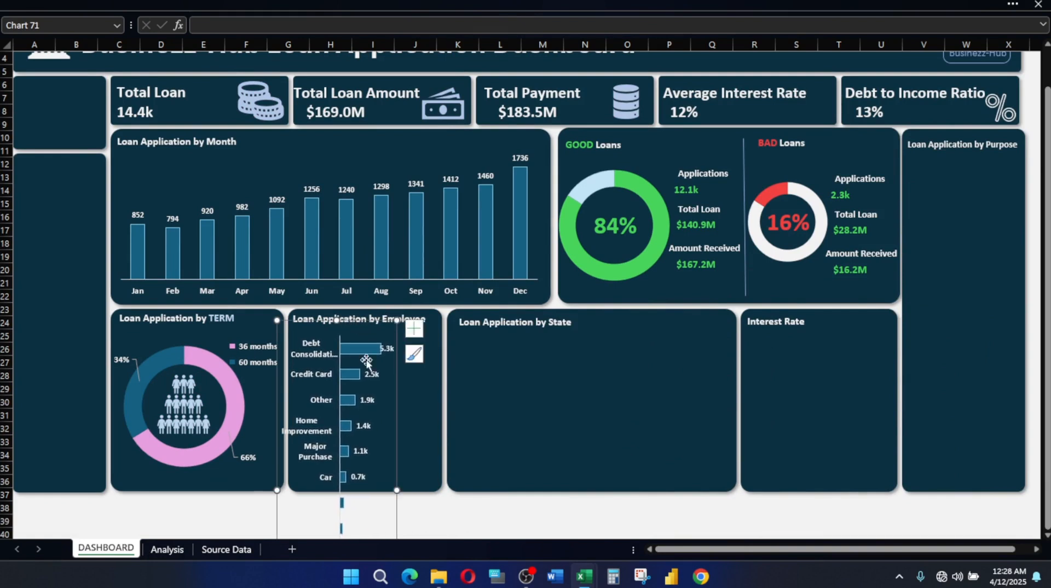
right_click(360, 328)
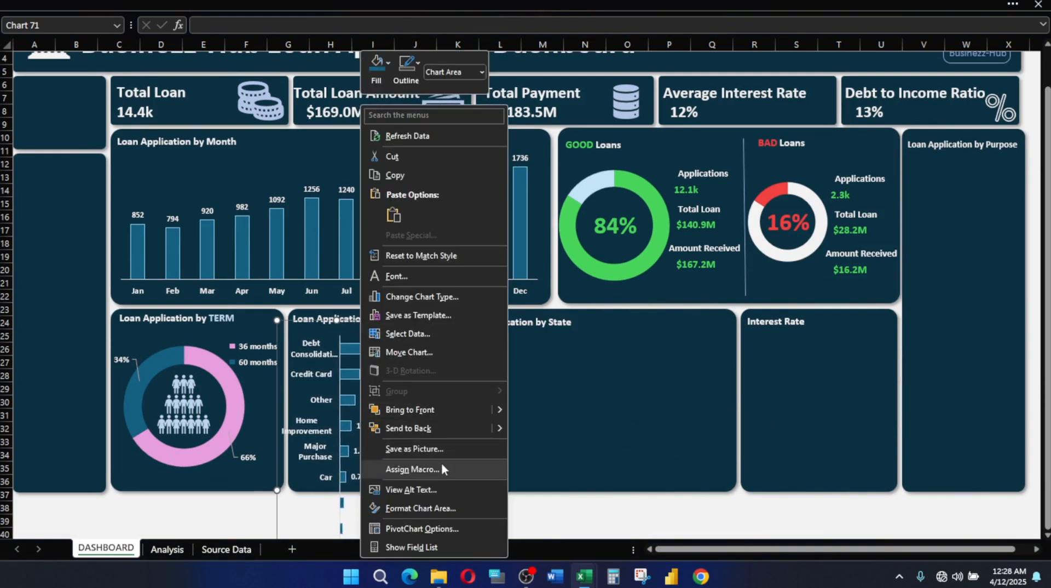
left_click(434, 334)
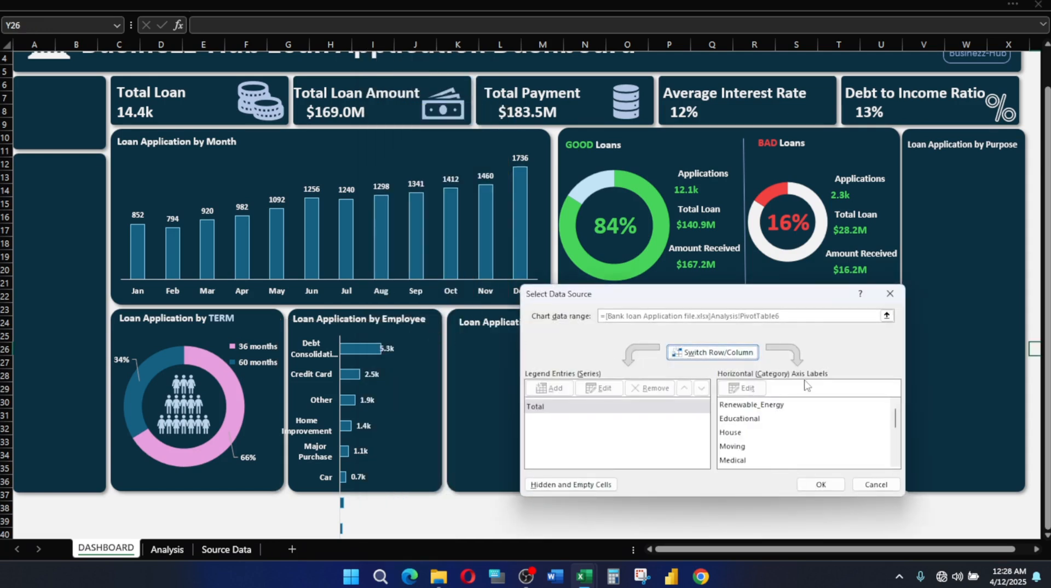
left_click_drag(751, 303, 765, 221)
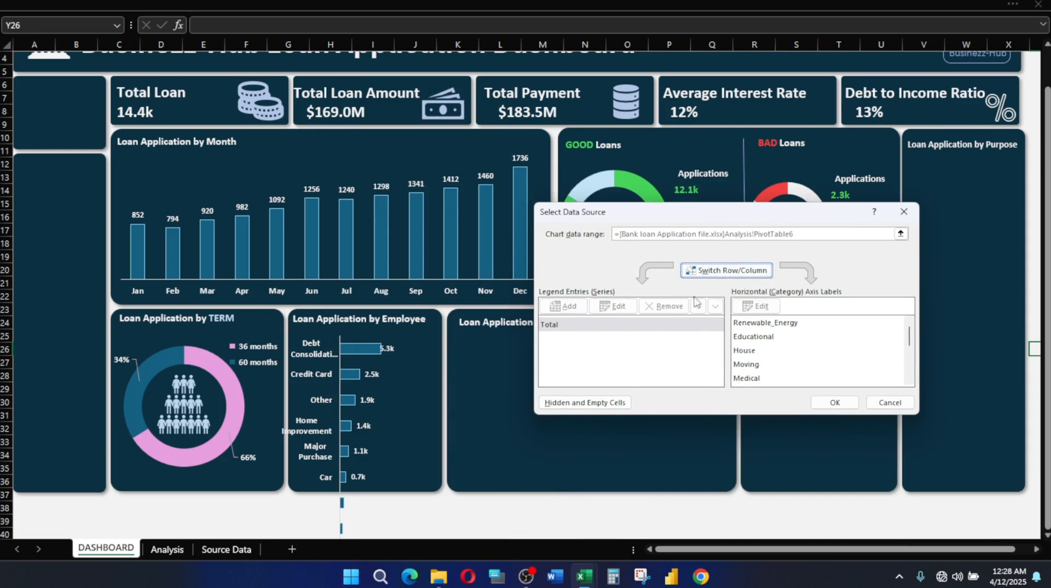
left_click(904, 211)
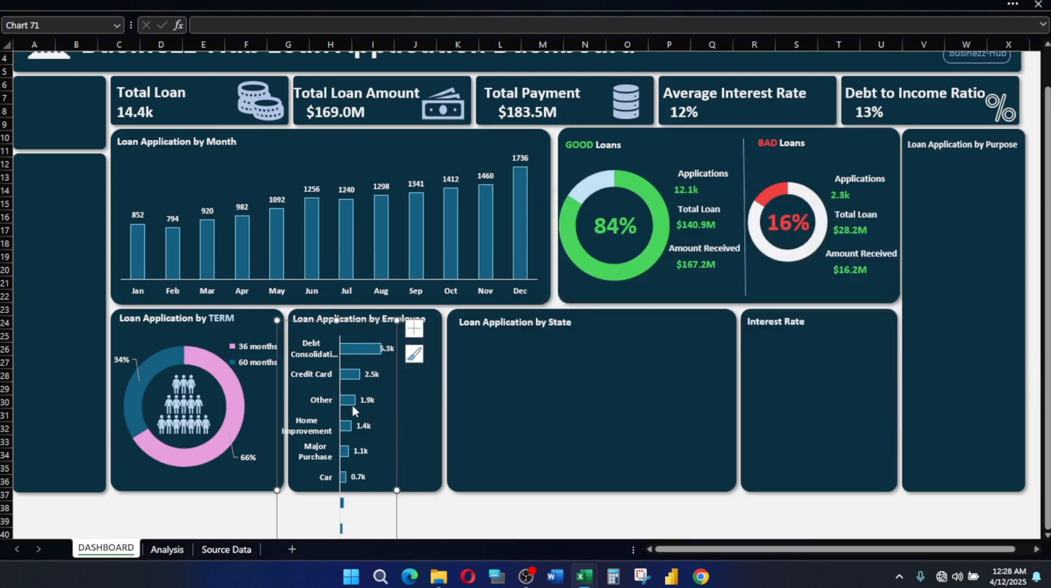
key("Delete")
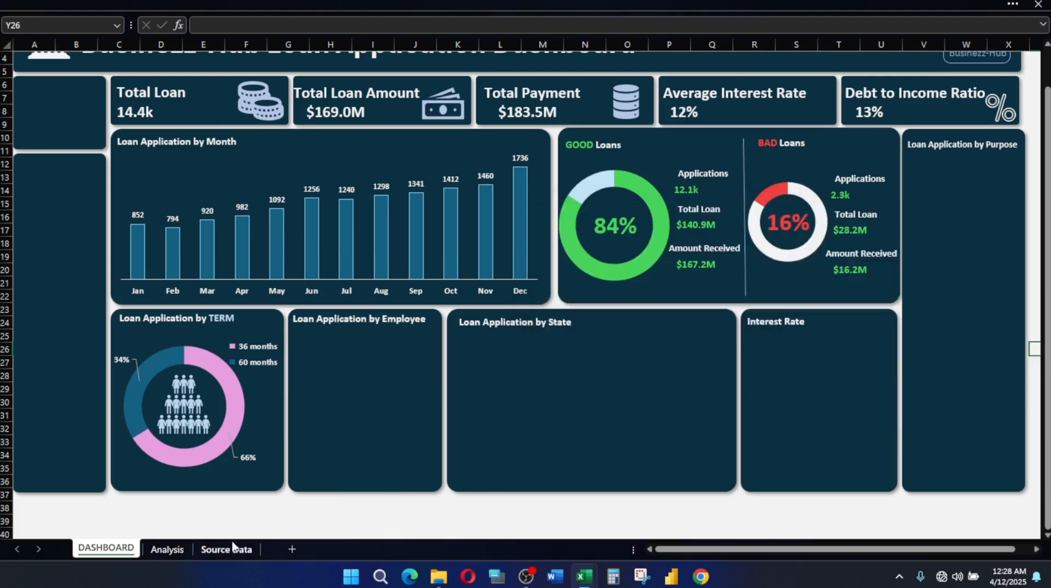
Insert a Clustered Bar PivotChart from the LOAN BY EMPLOYEES pivot table on the Analysis sheet
left_click(167, 549)
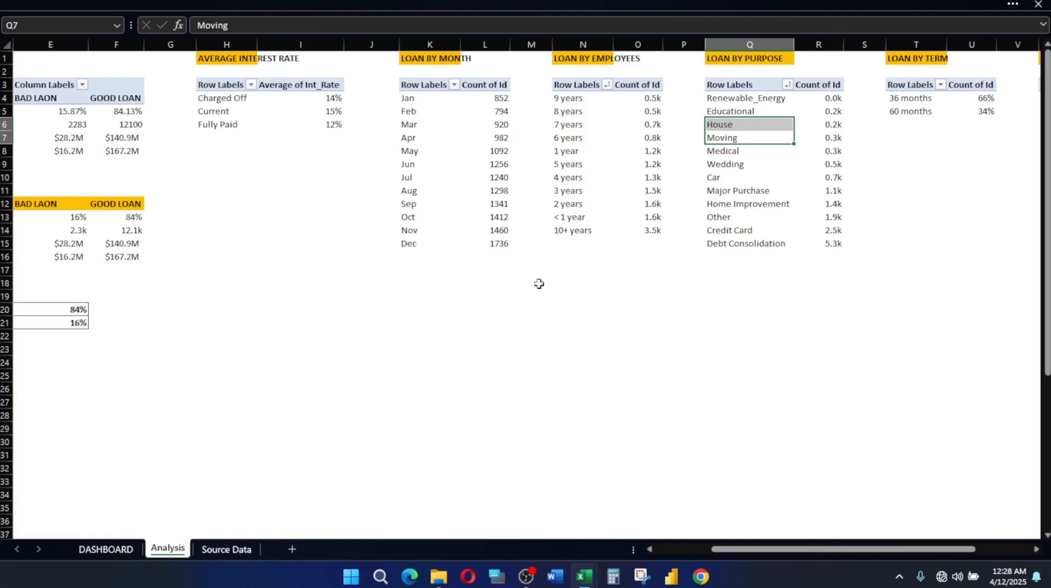
left_click(724, 243)
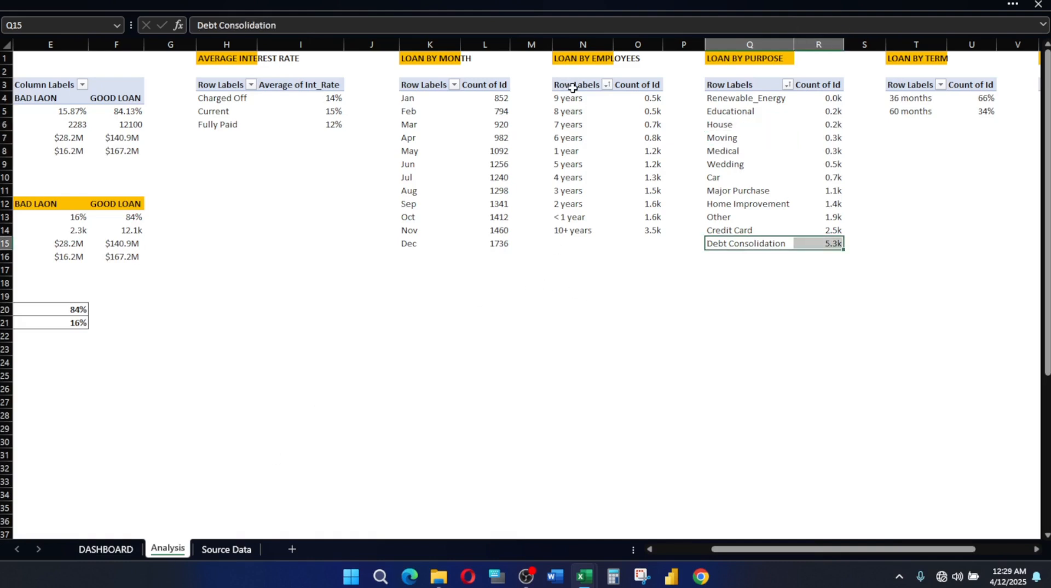
left_click(570, 111)
left_click(720, 3)
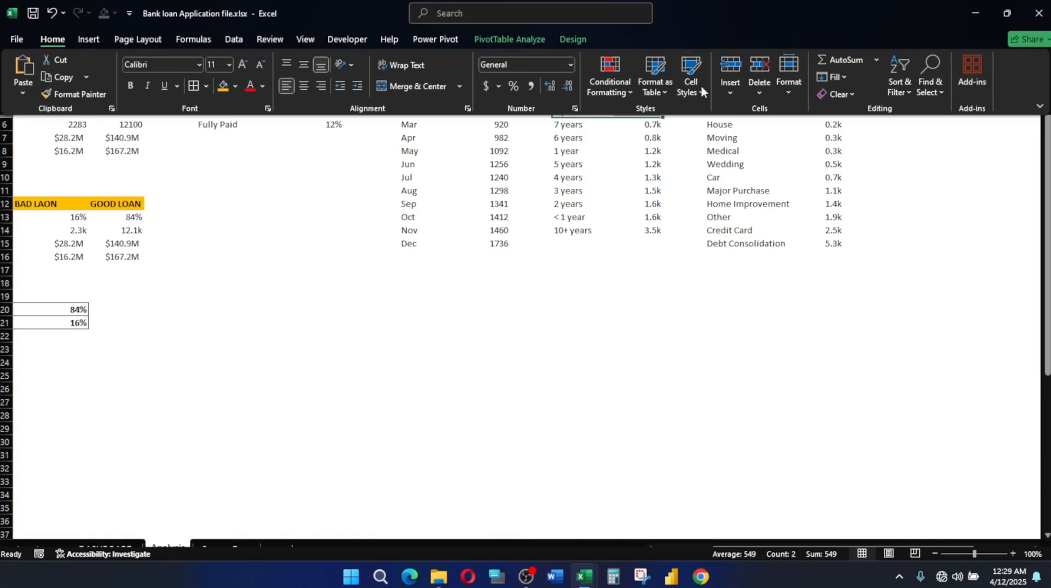
left_click(517, 42)
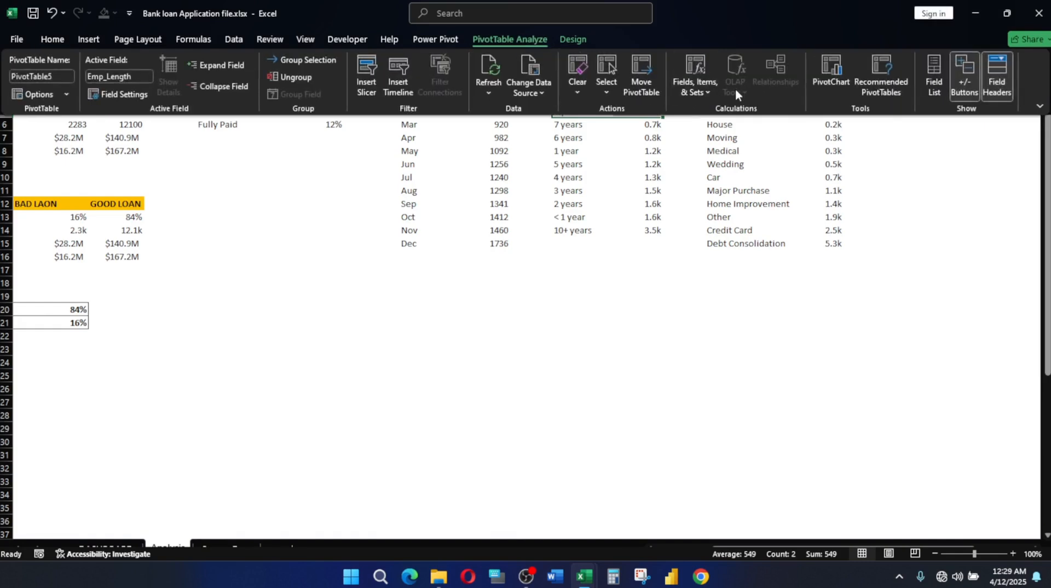
left_click(831, 71)
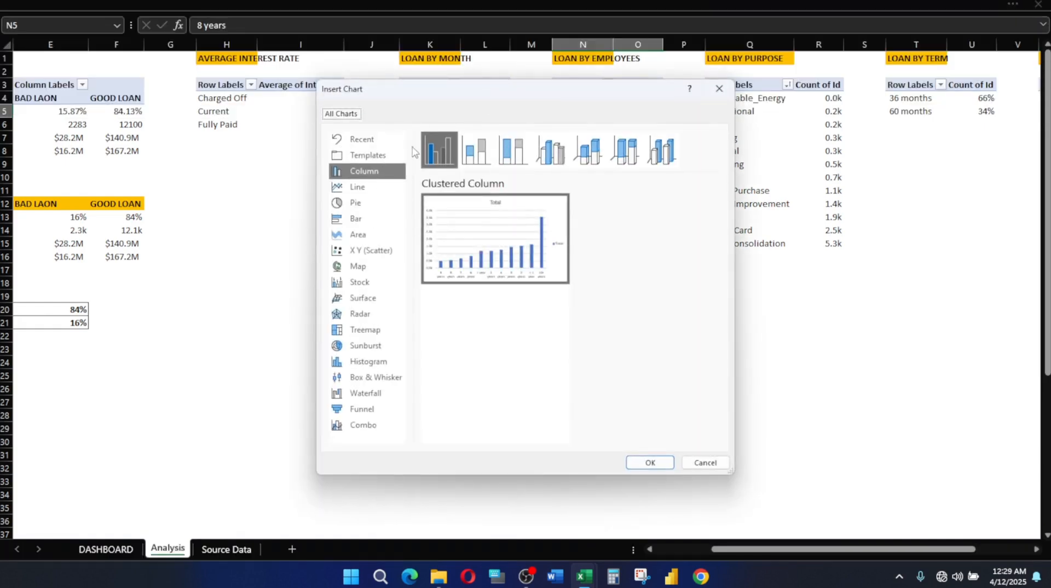
left_click(356, 219)
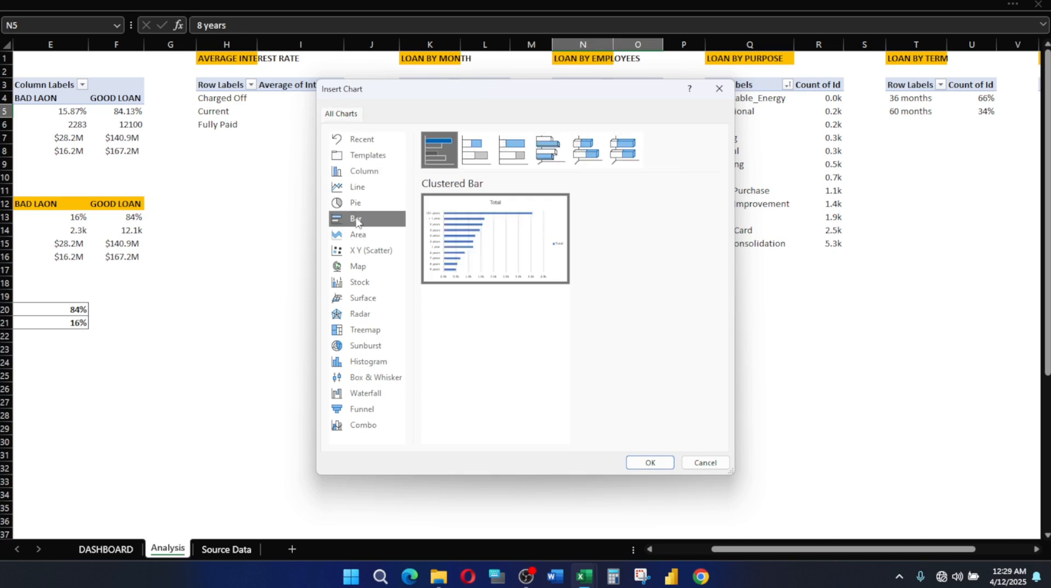
left_click(649, 463)
Move the new bar chart from the Analysis sheet to the Loan Application by Employee panel on the DASHBOARD sheet
key("Delete")
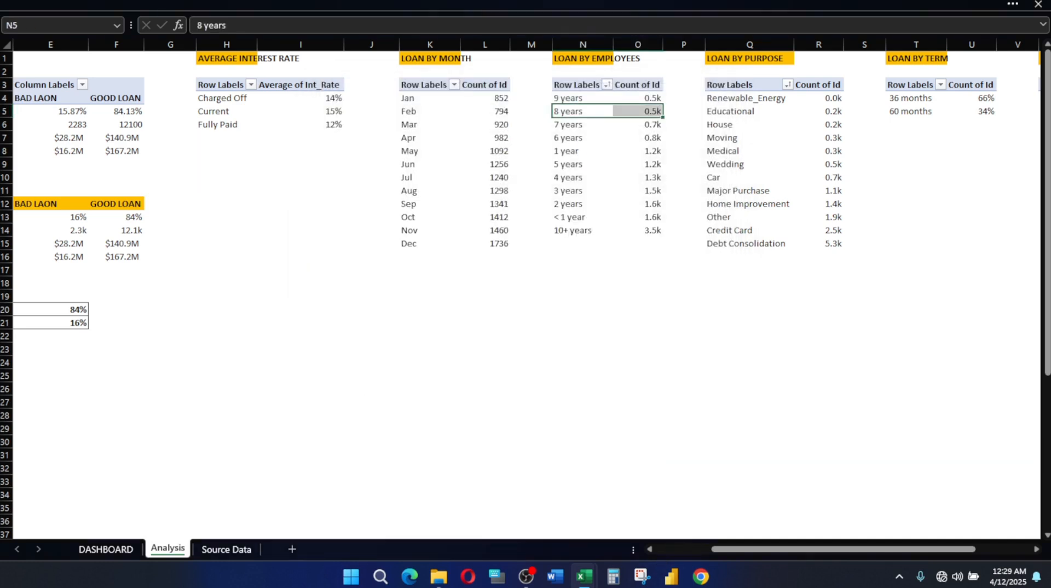
left_click(107, 549)
left_click(351, 384)
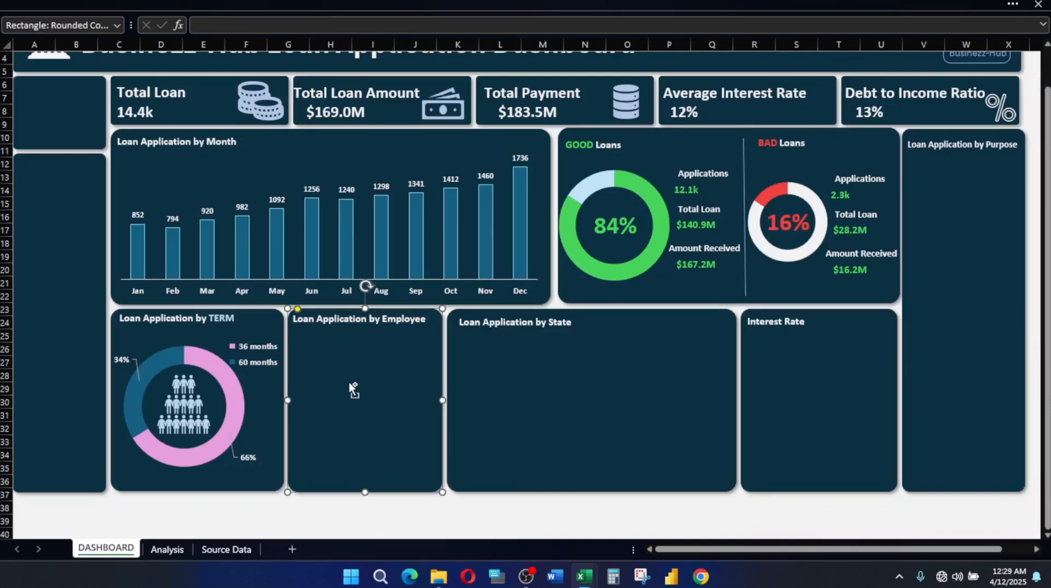
key("ctrl+v")
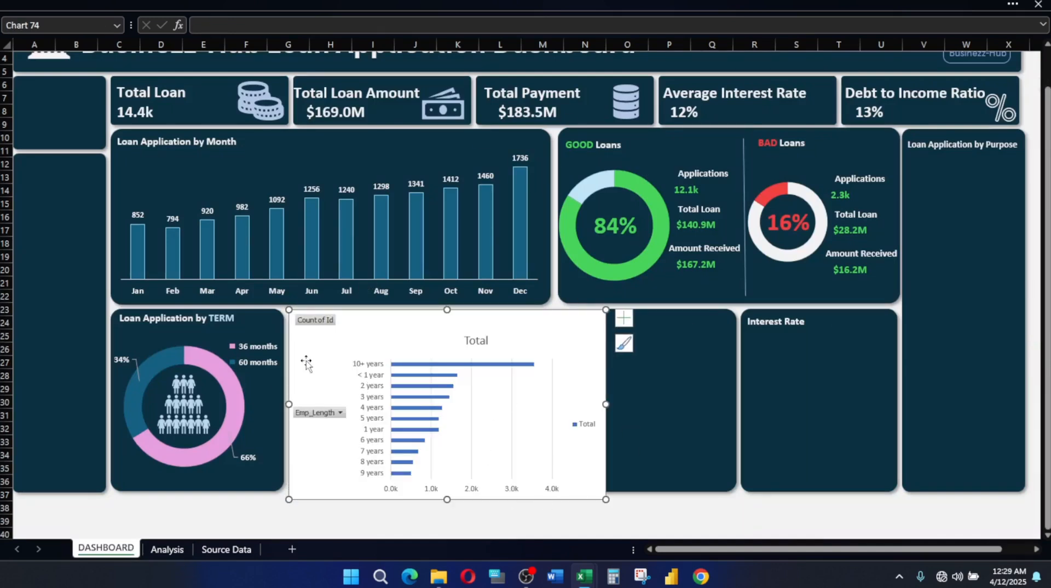
Hide all field buttons on the Employee bar chart and remove its chart title, legend and gridlines
right_click(307, 328)
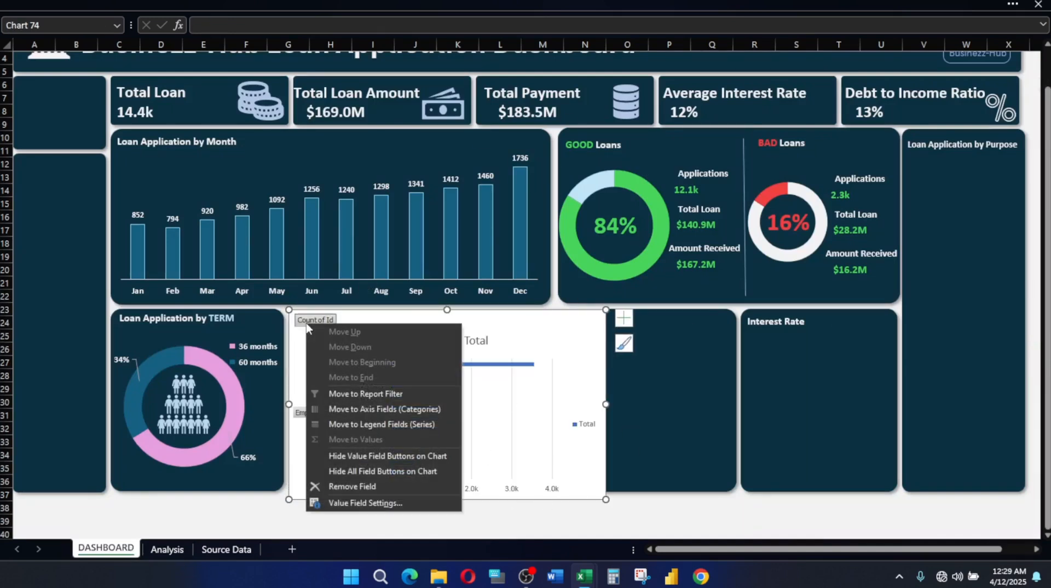
left_click(335, 472)
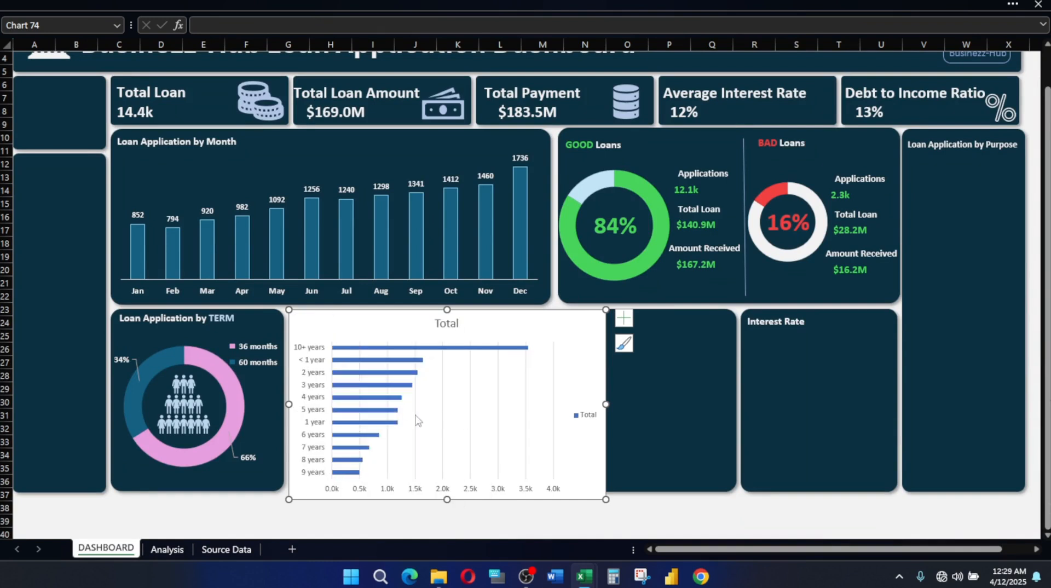
left_click(627, 319)
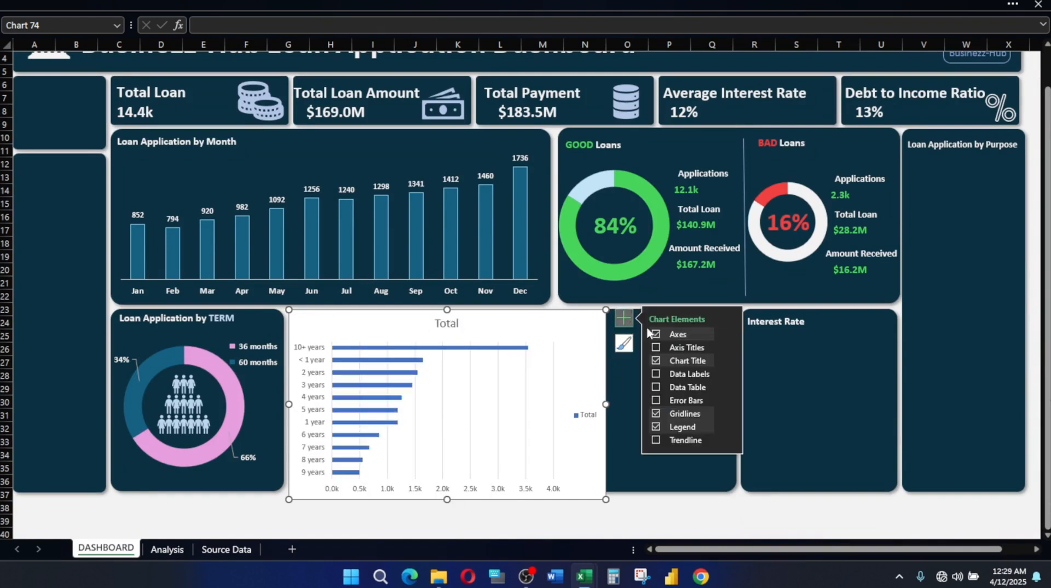
left_click(655, 362)
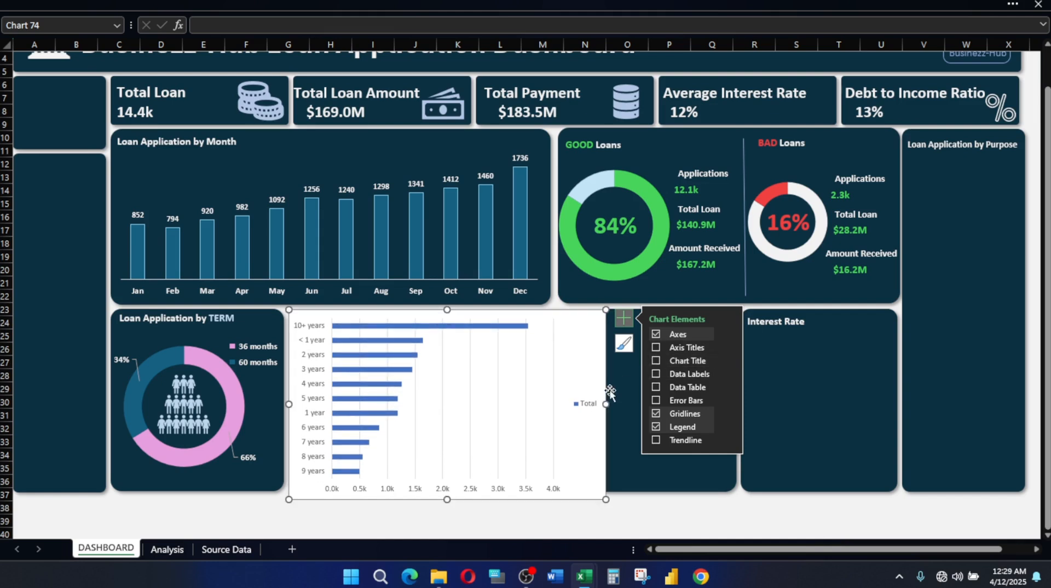
left_click(656, 427)
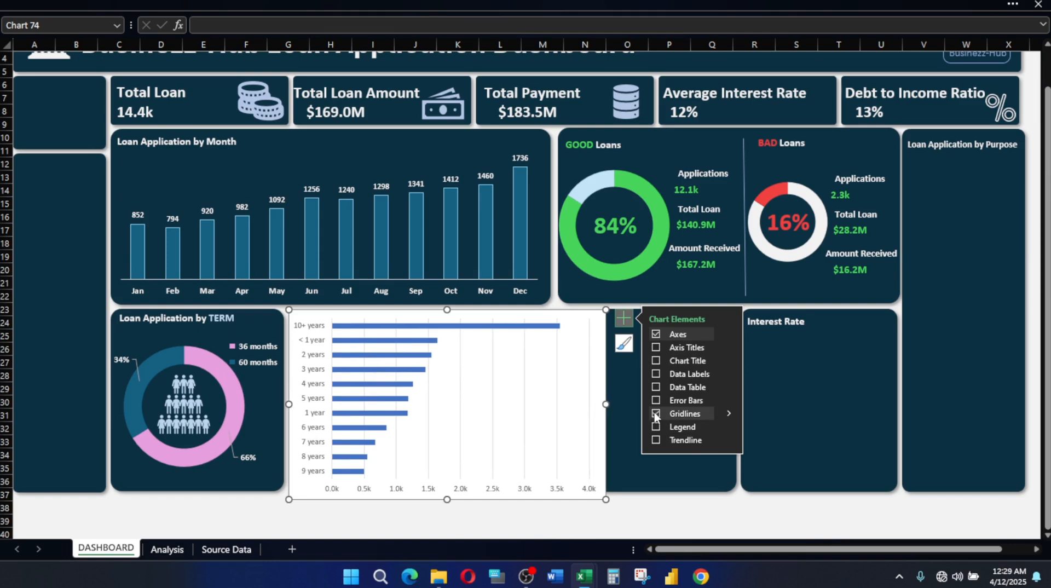
left_click(656, 415)
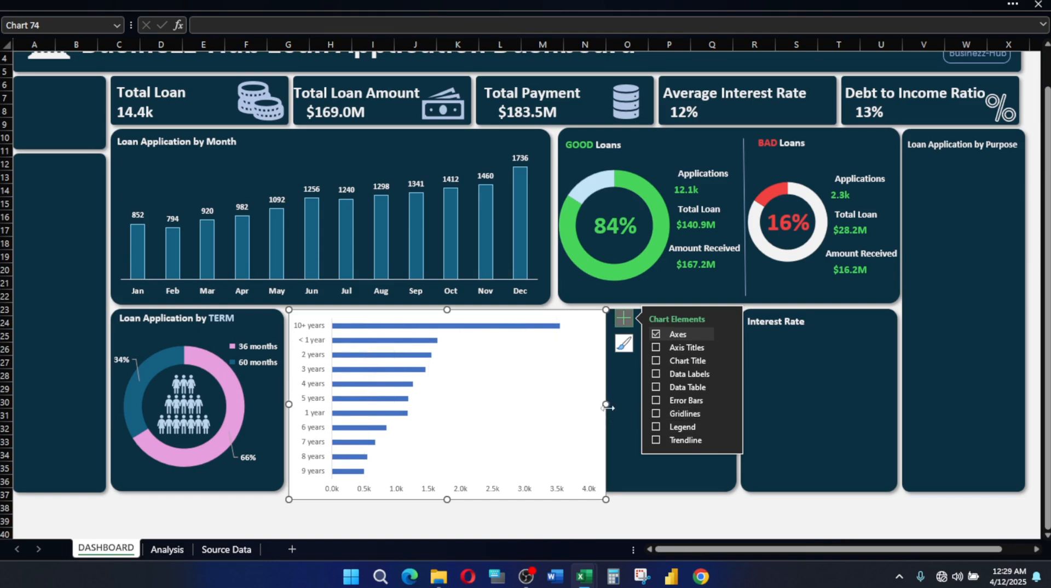
Give the Employee bar chart's area no fill and no outline
left_click(589, 5)
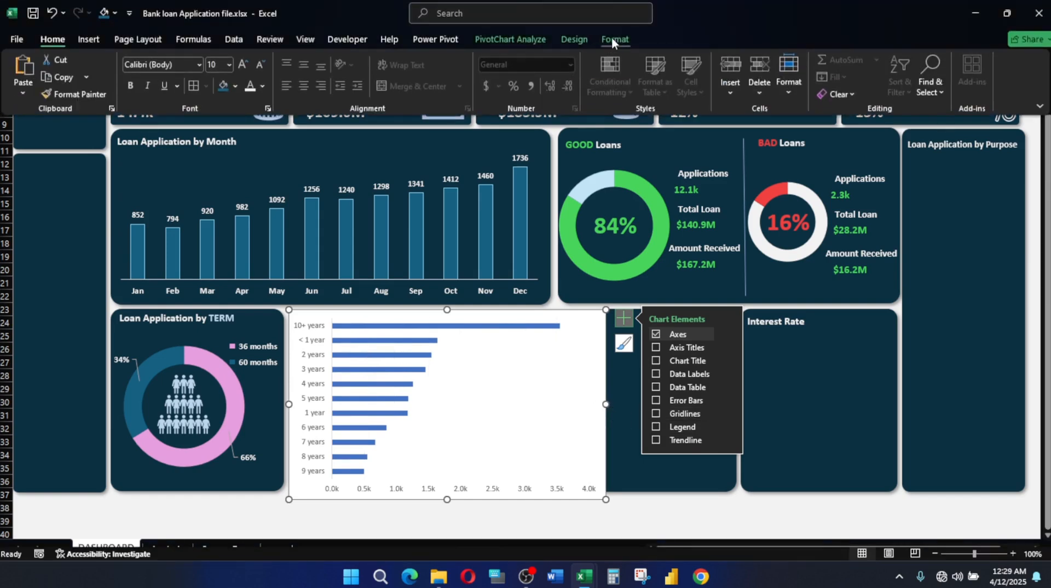
left_click(612, 38)
left_click(534, 63)
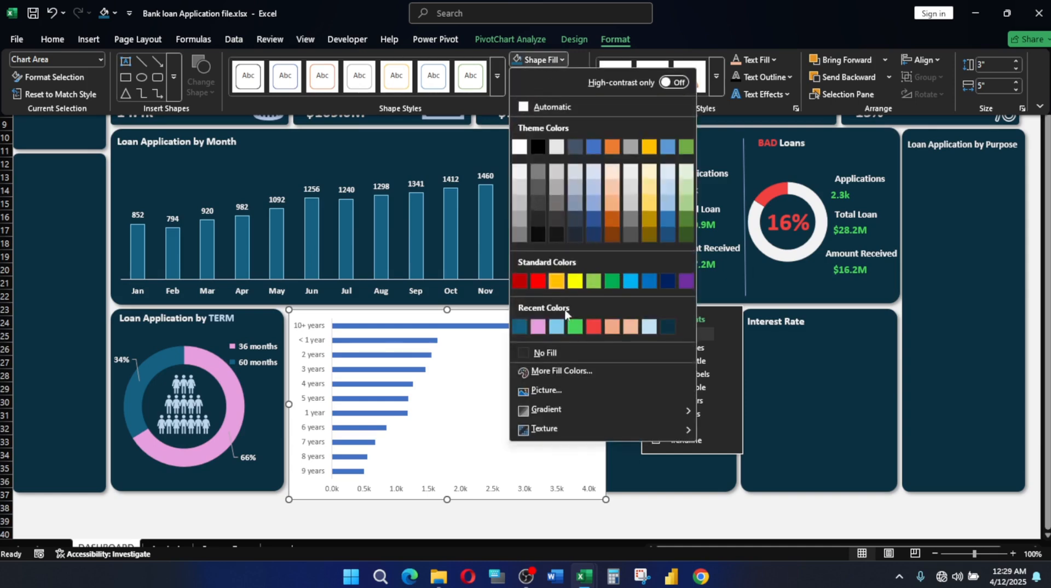
left_click(559, 345)
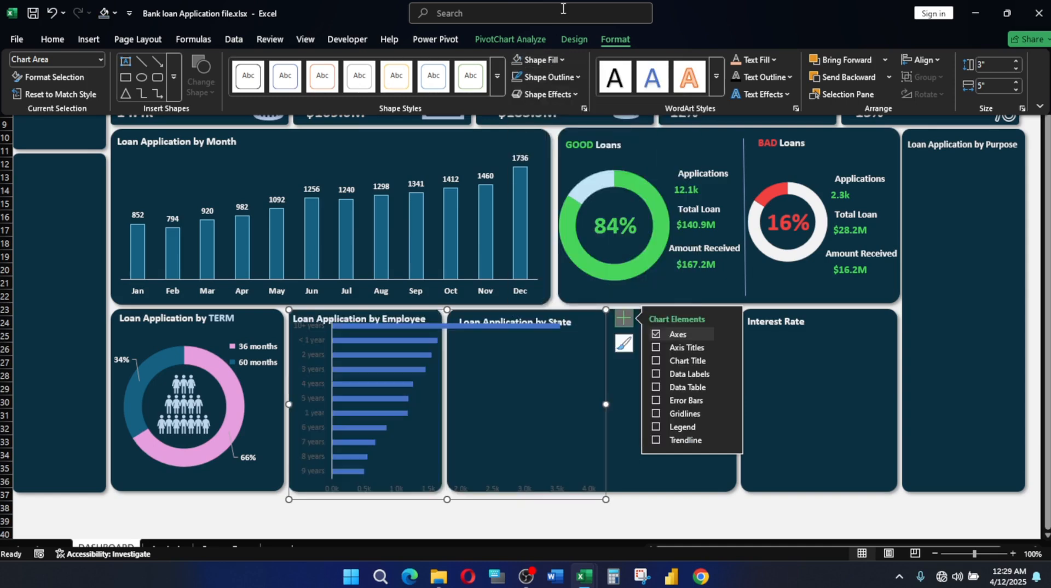
left_click(531, 77)
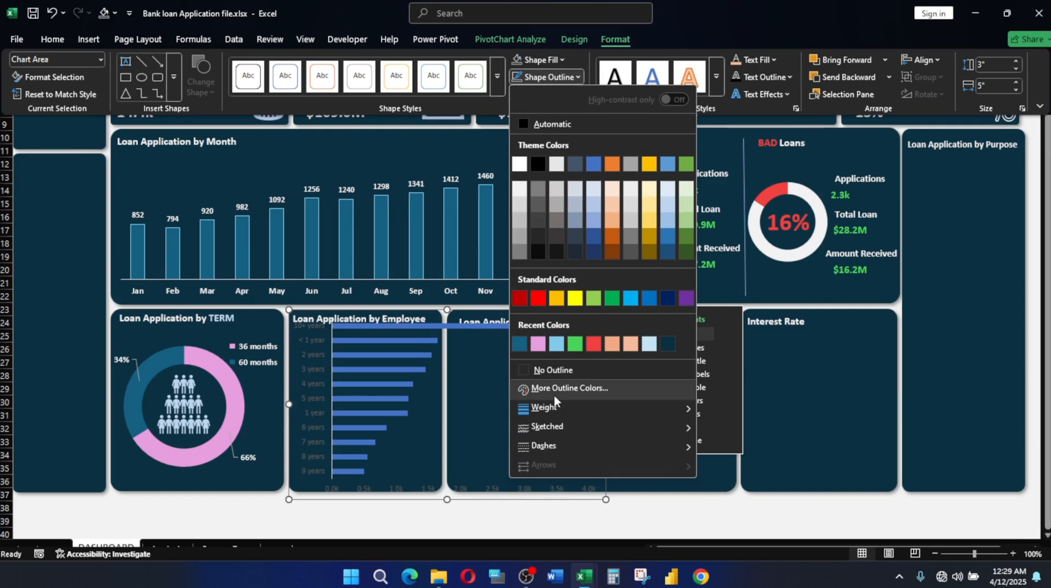
left_click(551, 369)
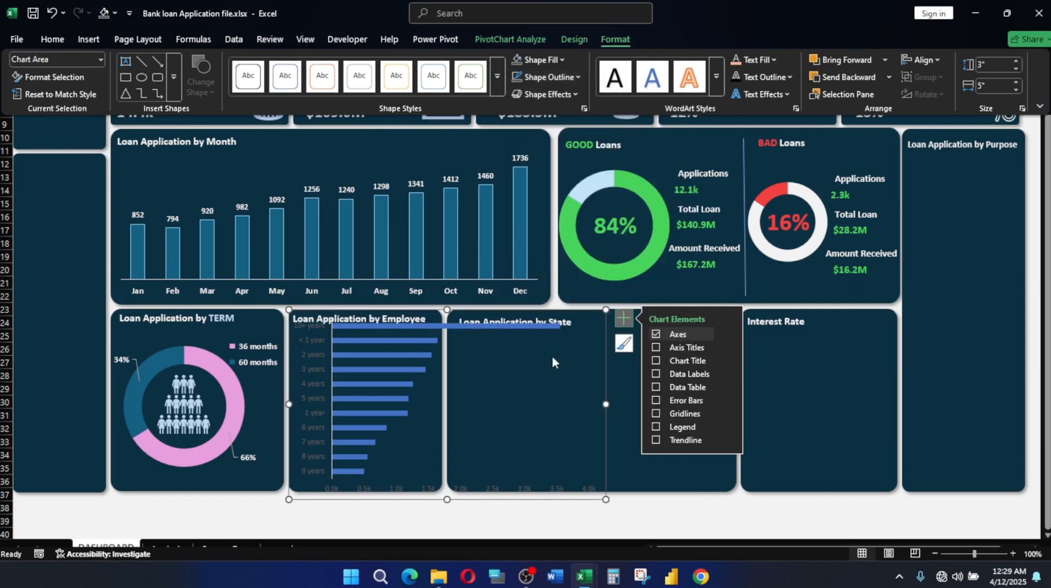
Try to delete both the years axis and the value axis from the Employee bar chart
left_click(316, 349)
left_click(310, 337)
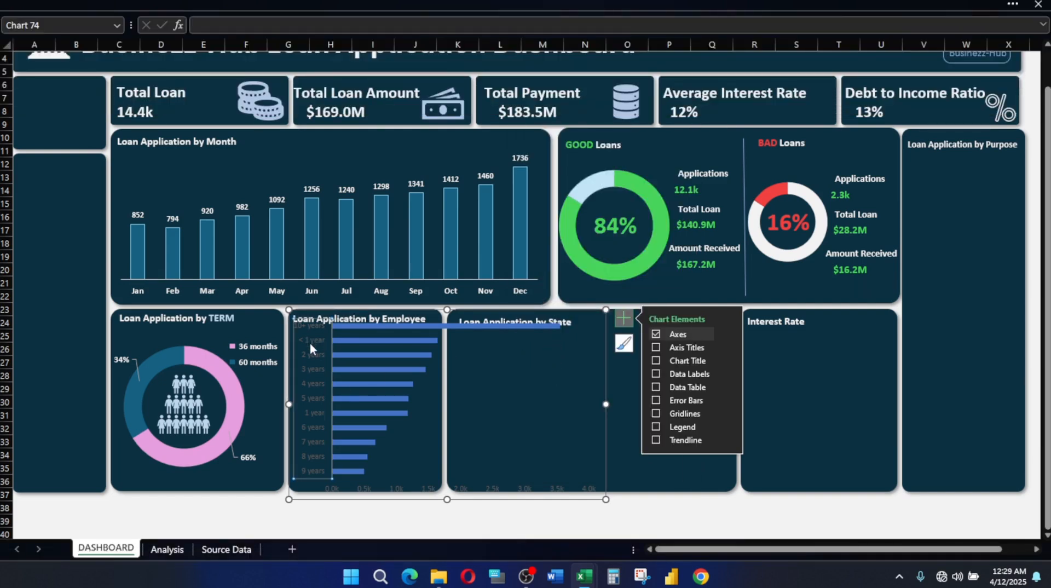
key("Delete")
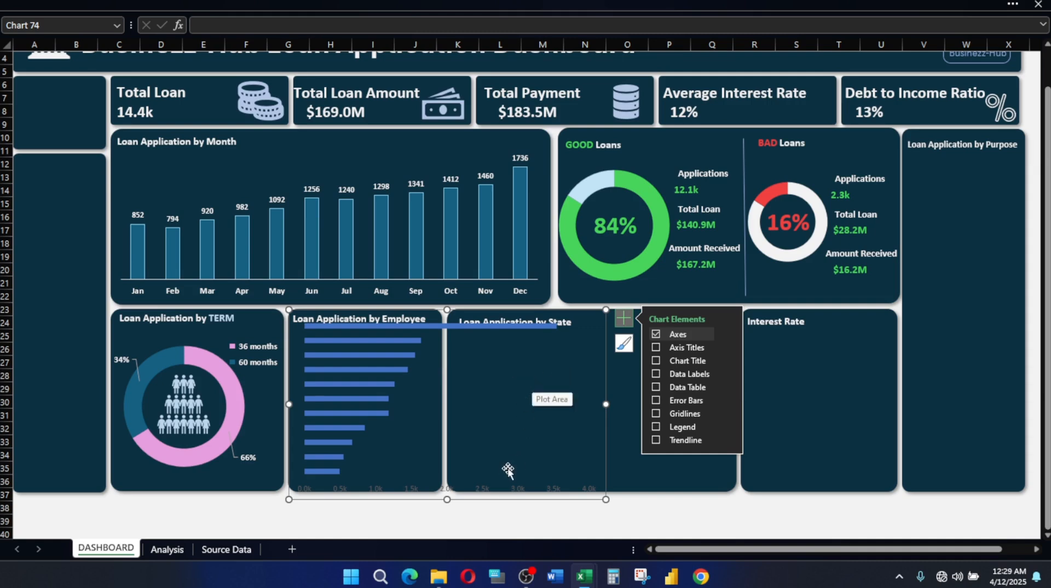
left_click(520, 492)
key("Delete")
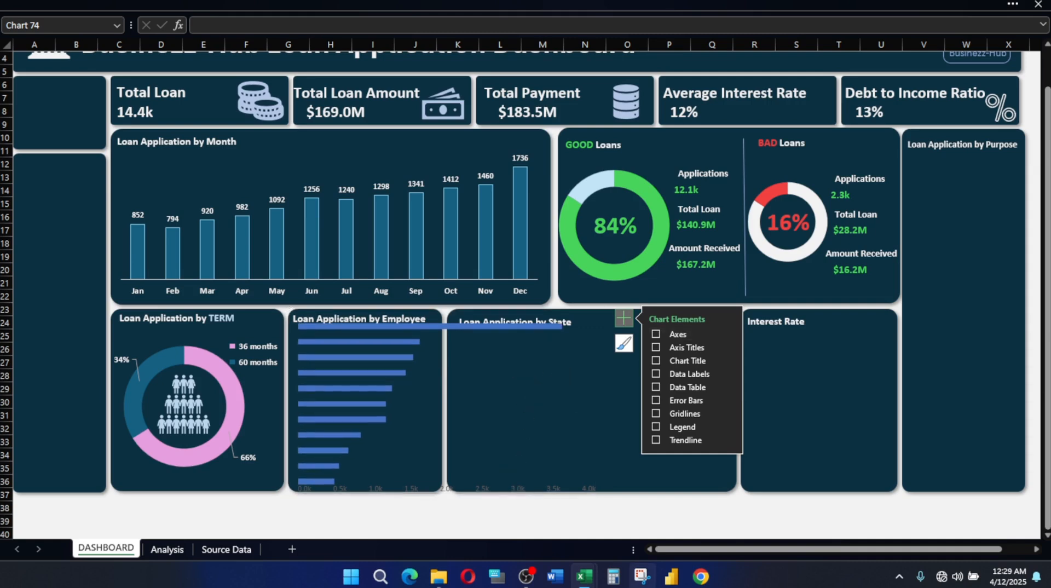
Check the Employee bar chart in the Bank Loan Applications Data workbook, and undo the two axis deletions in the Bank loan Application file
mouse_move(591, 571)
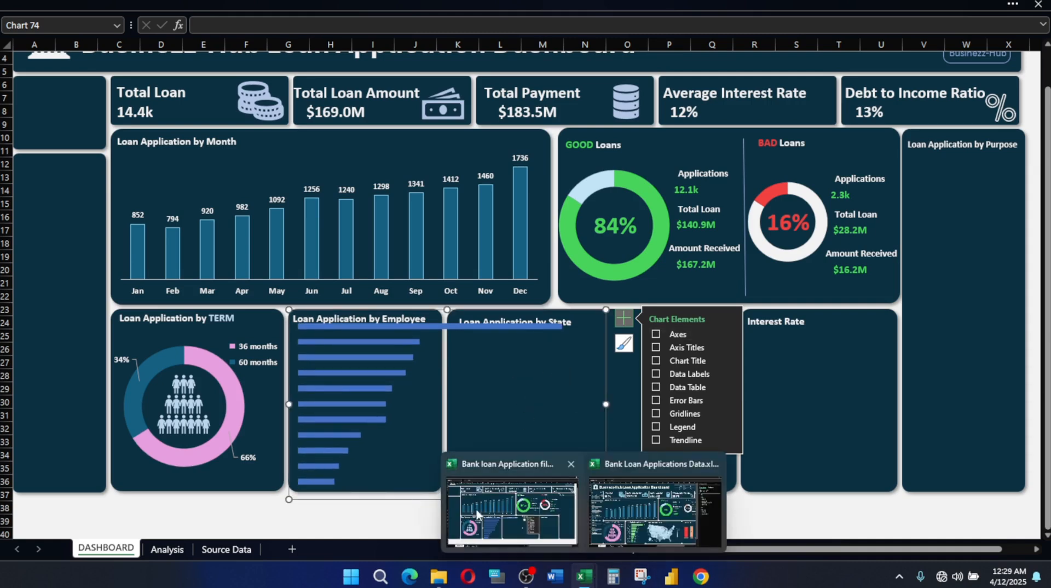
mouse_move(663, 530)
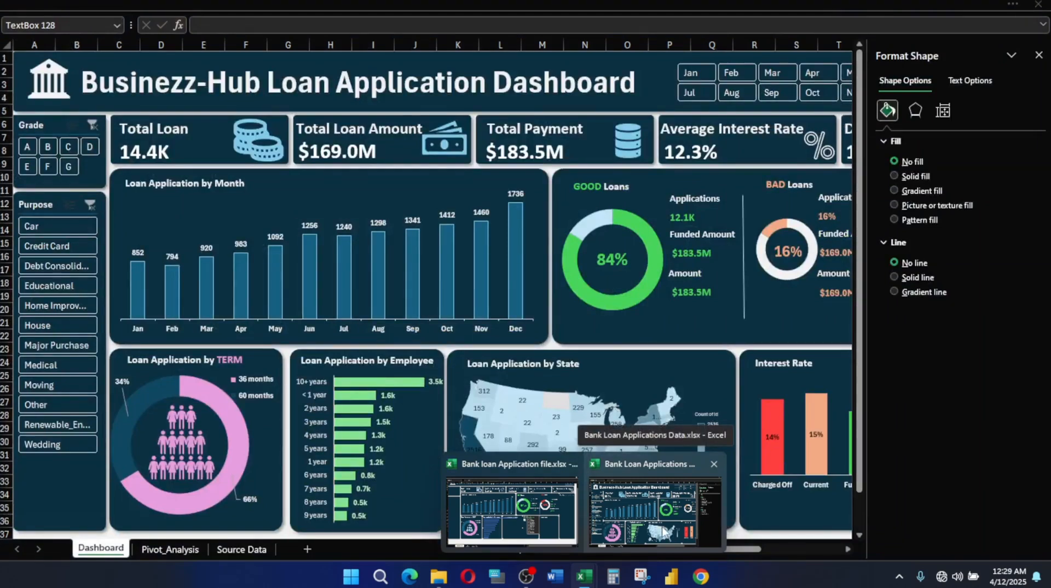
left_click(663, 530)
mouse_move(594, 578)
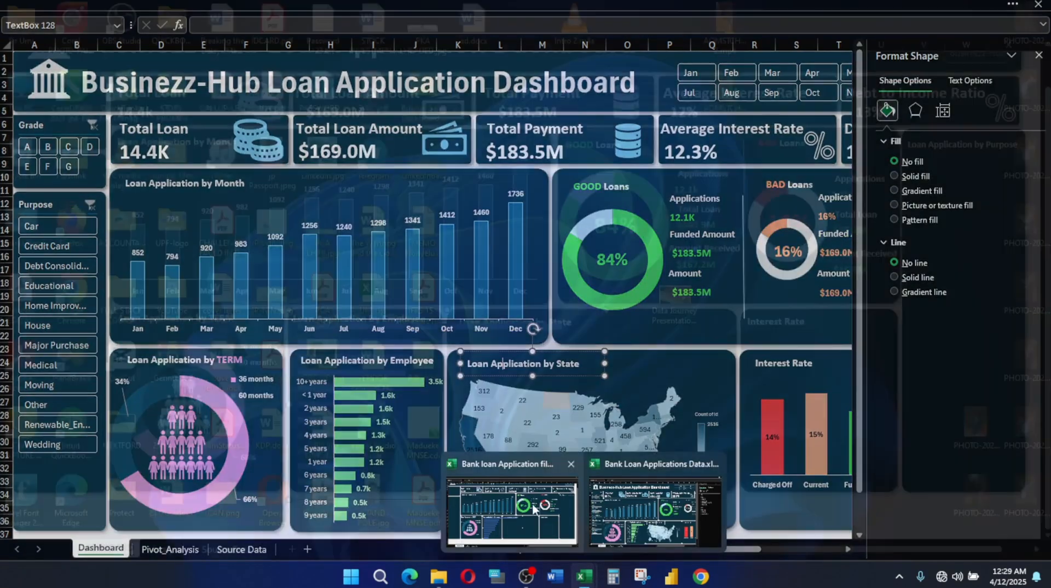
left_click(521, 505)
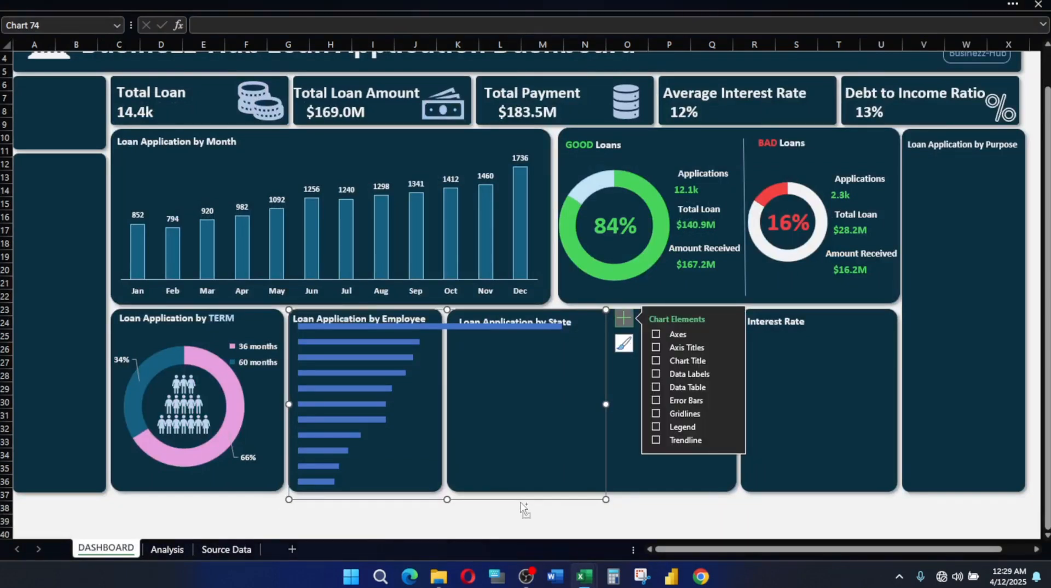
key("ctrl+z")
key("ctrl+z")
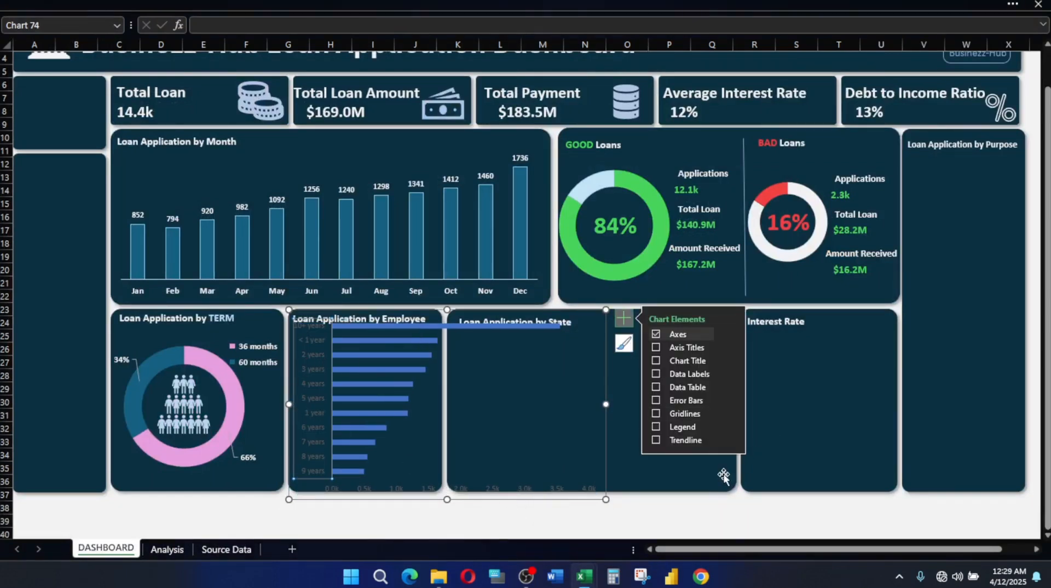
Delete only the Employee chart's value axis and fit the chart inside its panel, just below the panel title
left_click(592, 490)
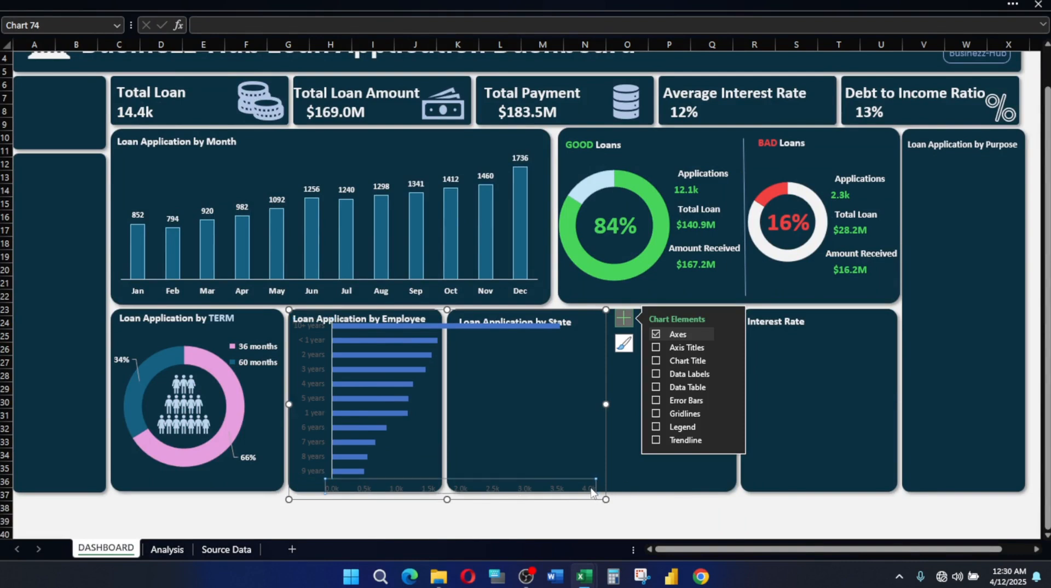
key("Delete")
left_click_drag(605, 499, 440, 493)
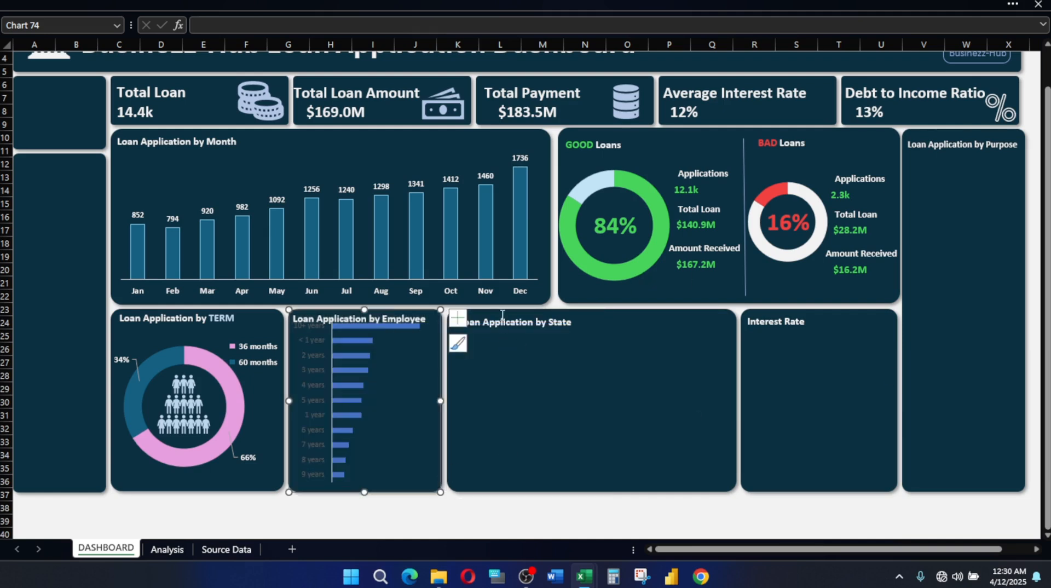
key("Down")
key("Down")
key("Down")
key("Down")
key("Down")
key("Down")
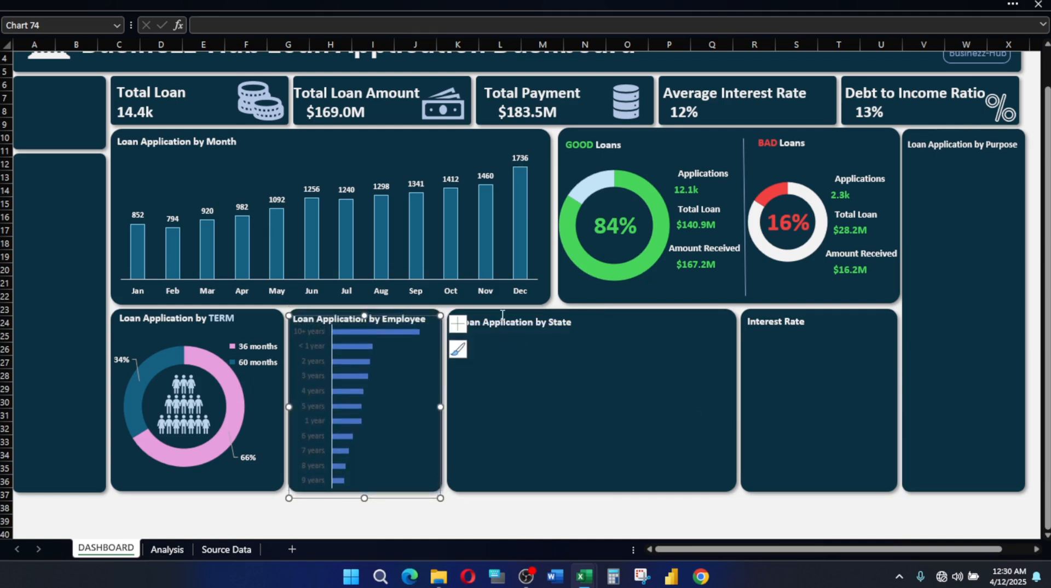
left_click(403, 332)
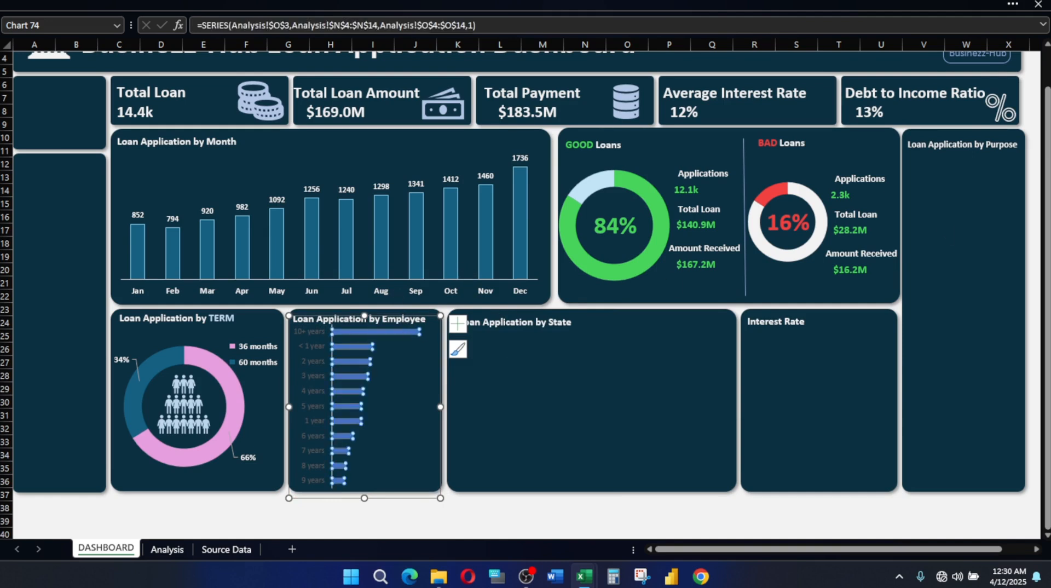
right_click(408, 334)
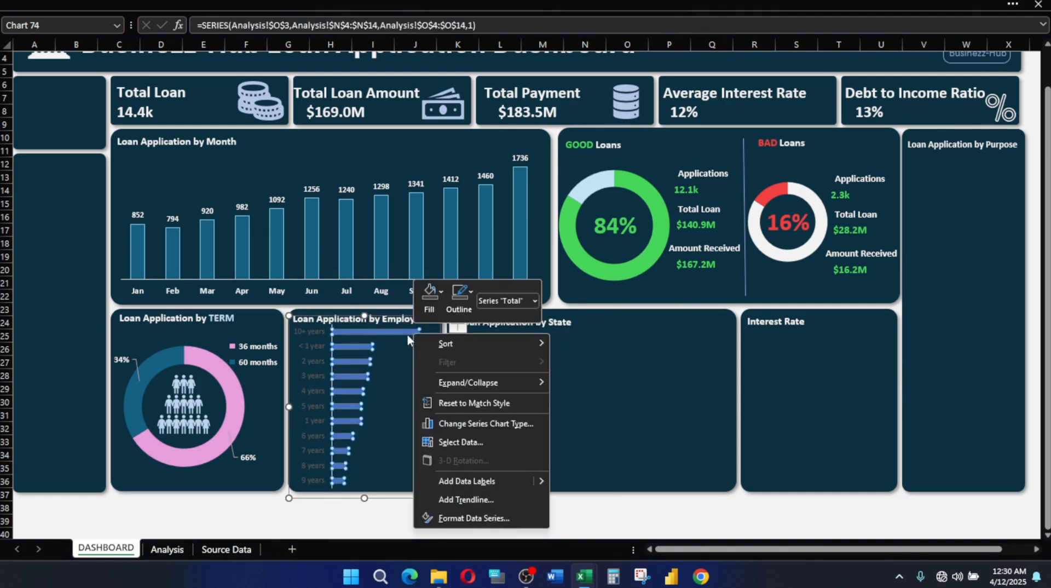
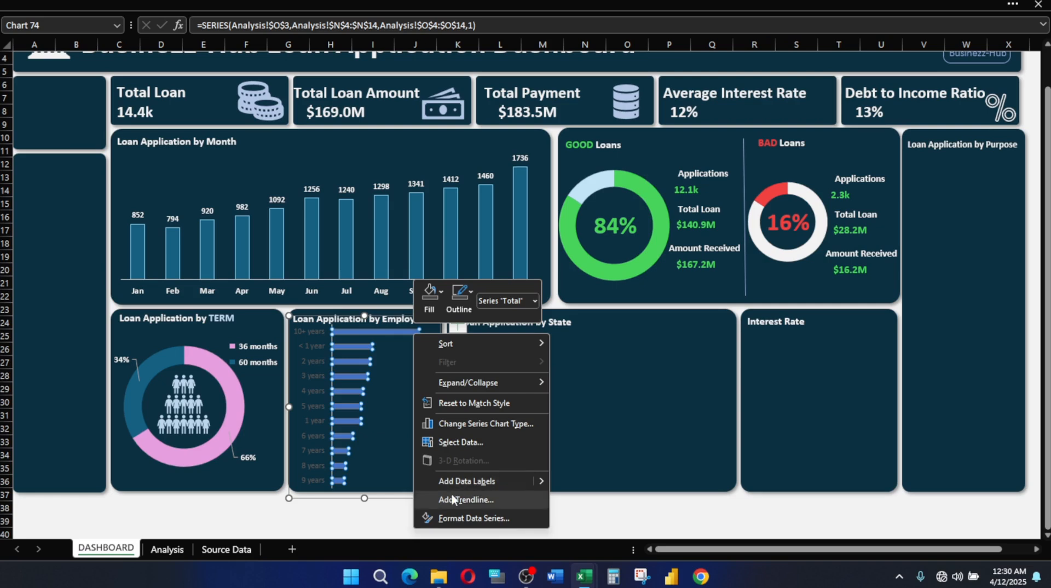
left_click(518, 185)
left_click(519, 185)
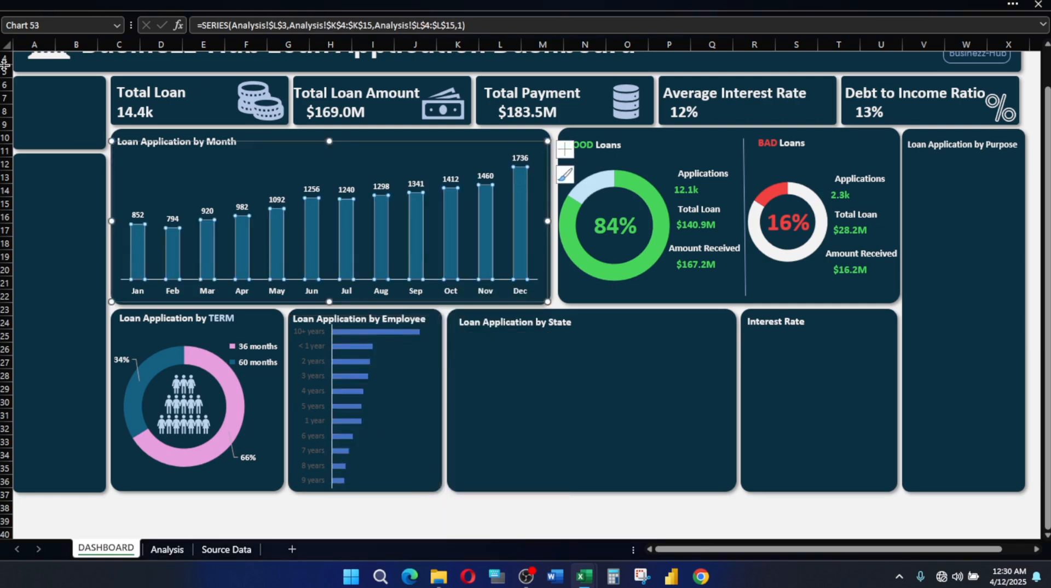
left_click(59, 6)
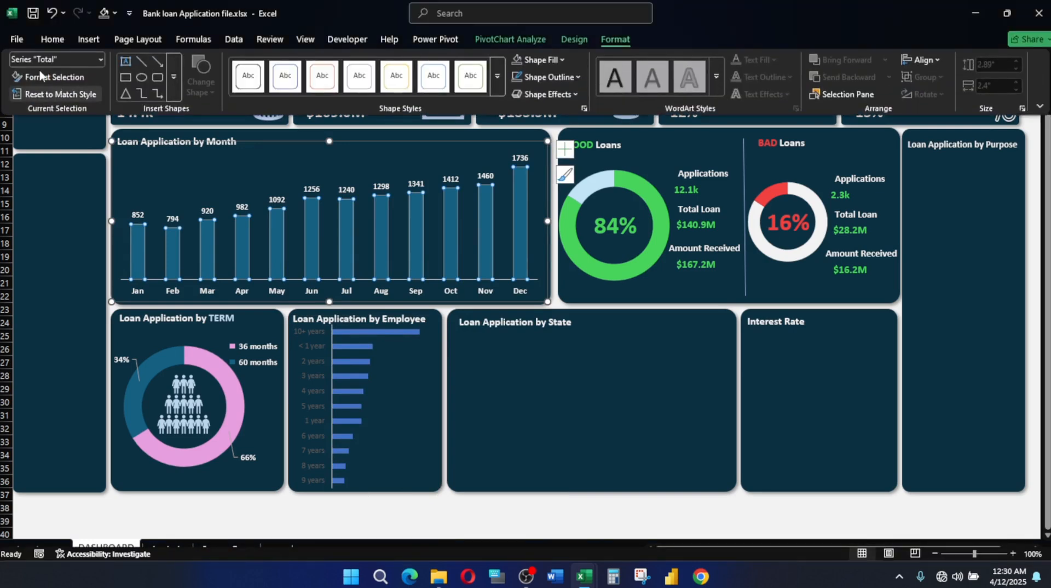
left_click(52, 40)
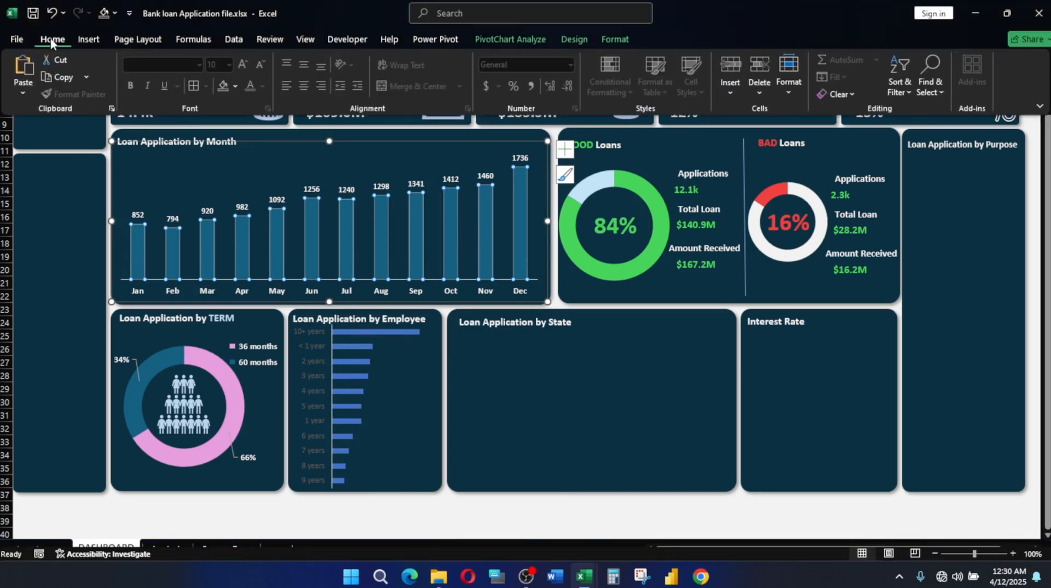
Open the series formatting for the Employee chart's bars and set their gap width to 100%
left_click(355, 337)
left_click(361, 335)
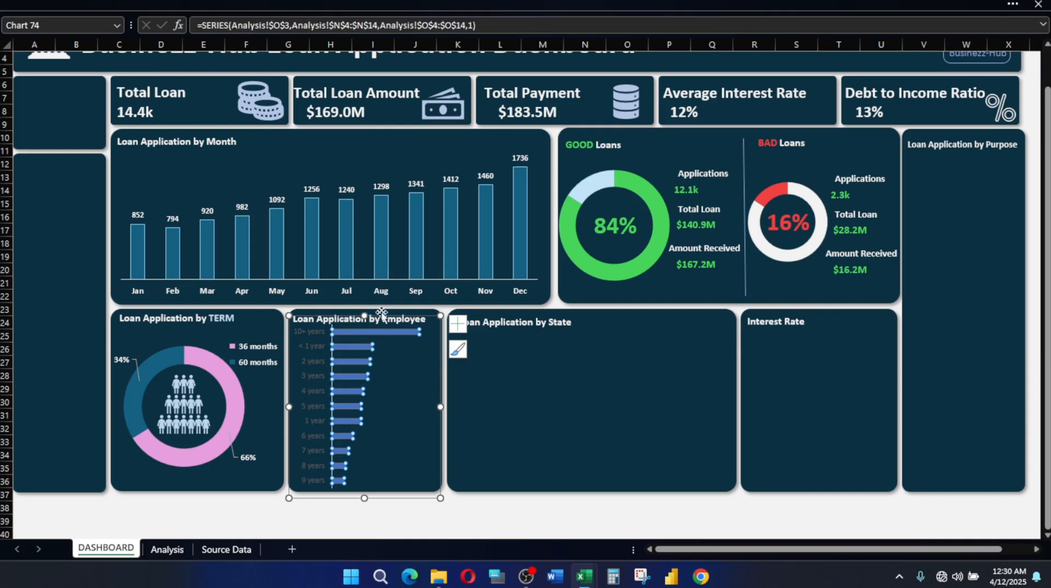
right_click(357, 336)
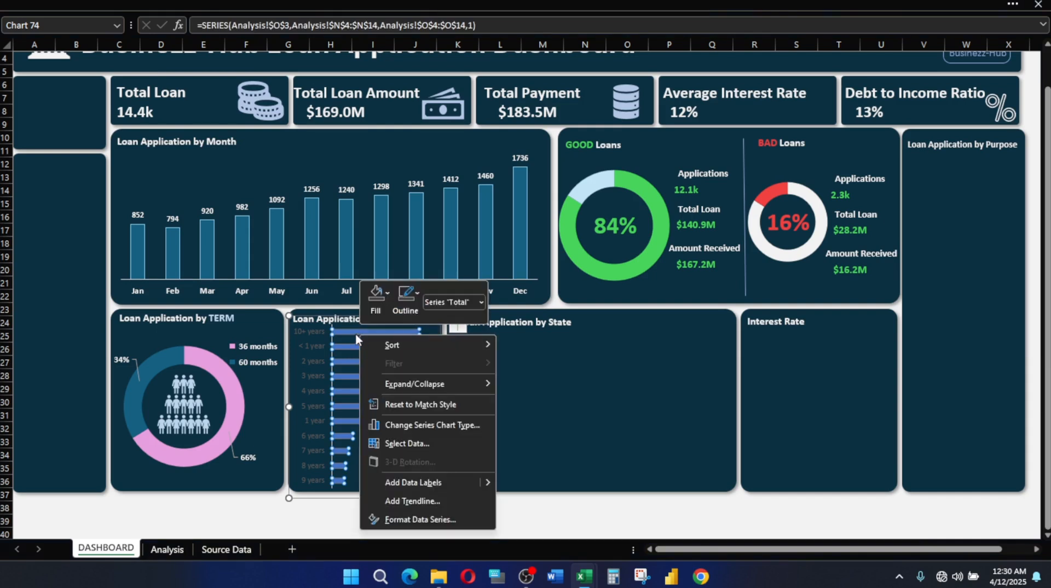
left_click(404, 521)
double_click(989, 226)
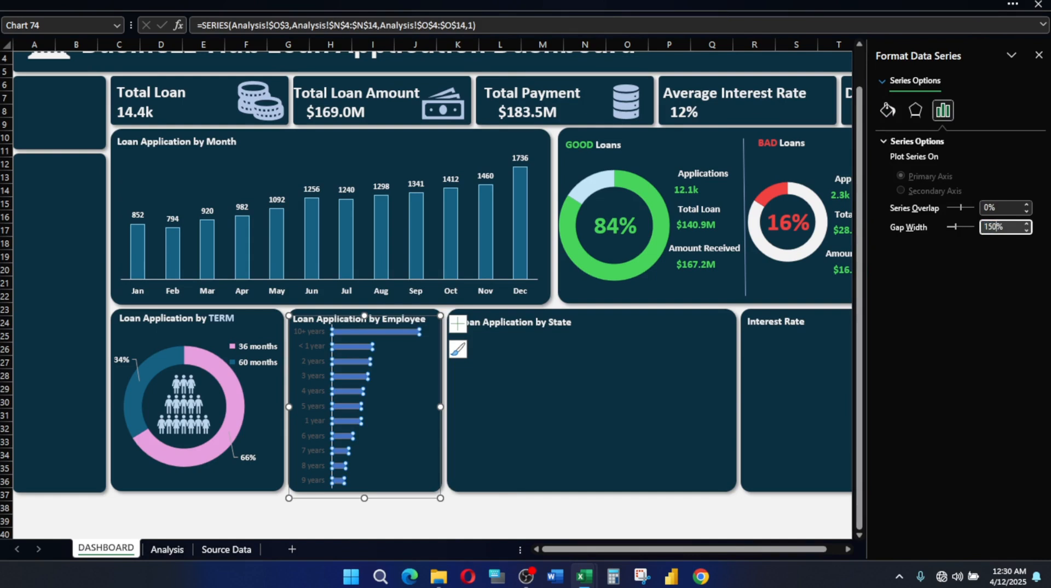
type("150")
key("Return")
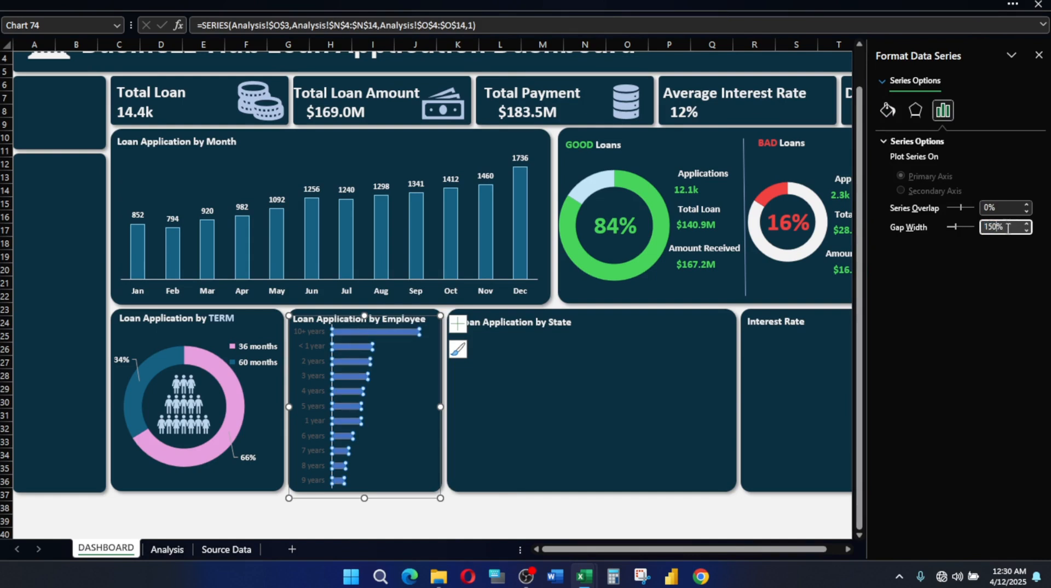
left_click_drag(1008, 228, 990, 229)
type("100")
key("Return")
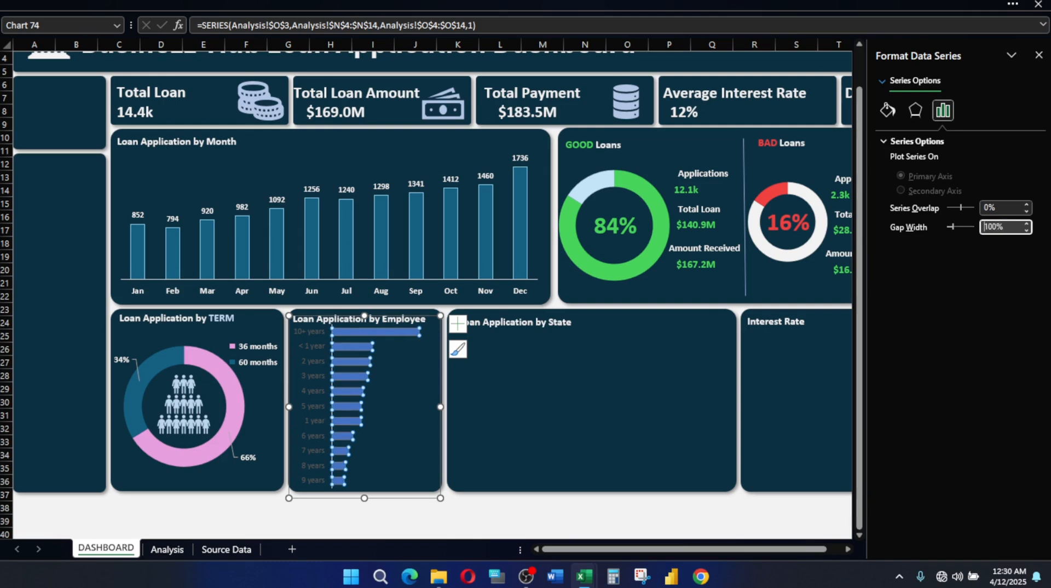
Reduce the gap width of the Employee chart's bars to 70%
key("BackSpace")
key("BackSpace")
key("BackSpace")
key("BackSpace")
type("70")
key("Return")
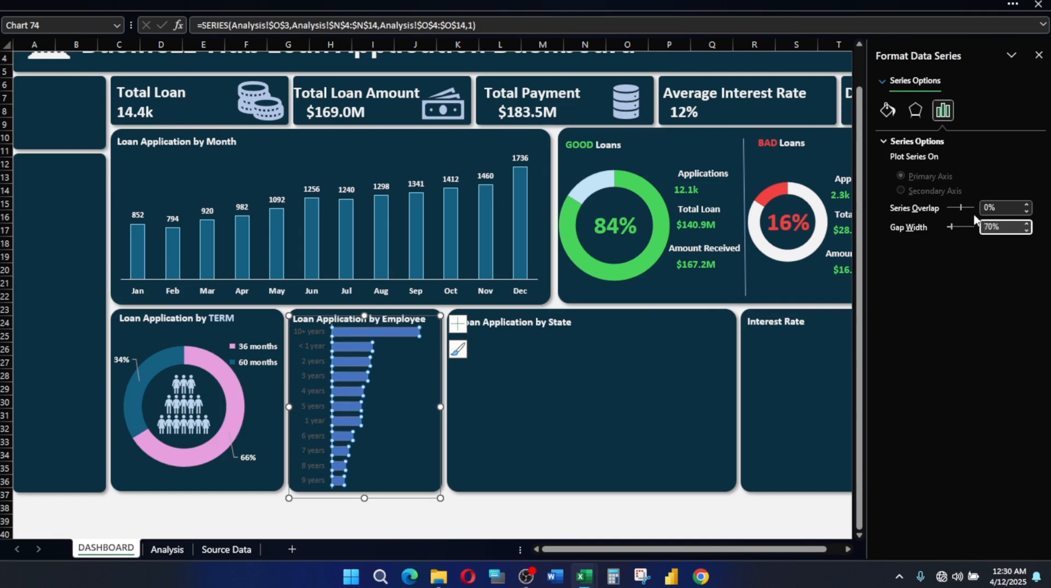
Set the gap width of the Loan Application by Month columns to 70%
left_click(524, 183)
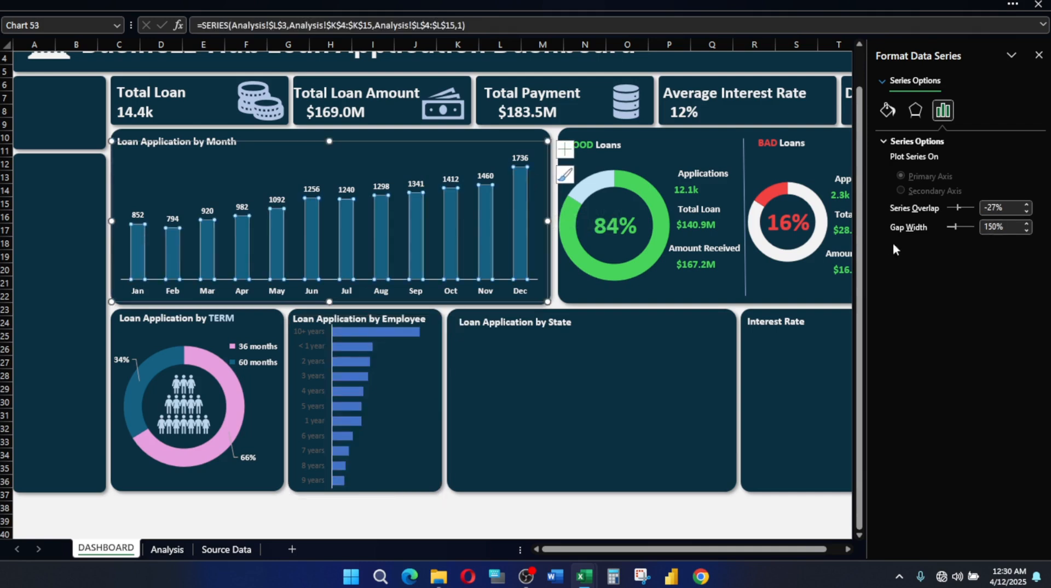
double_click(994, 226)
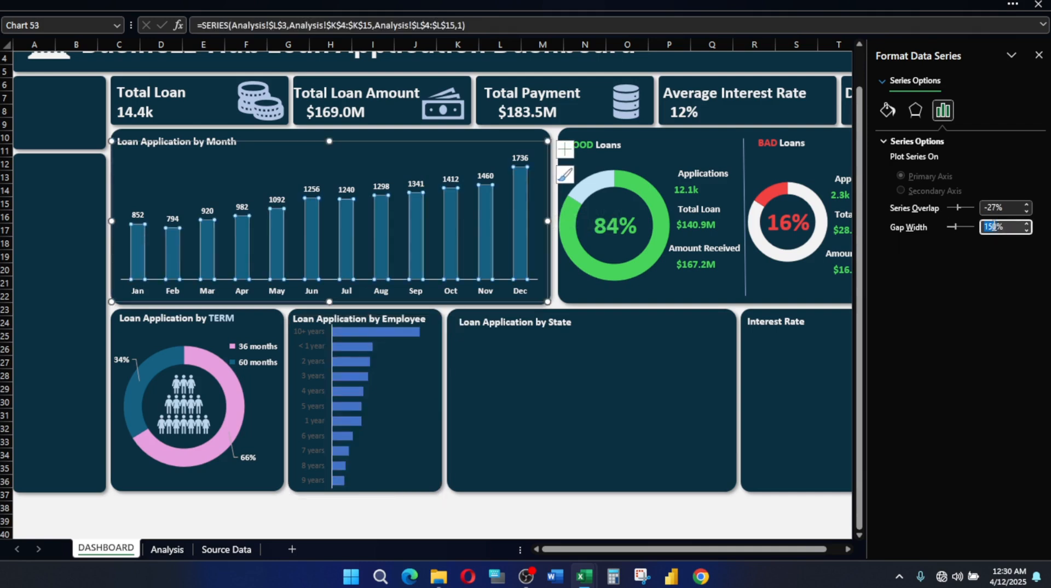
key("Return")
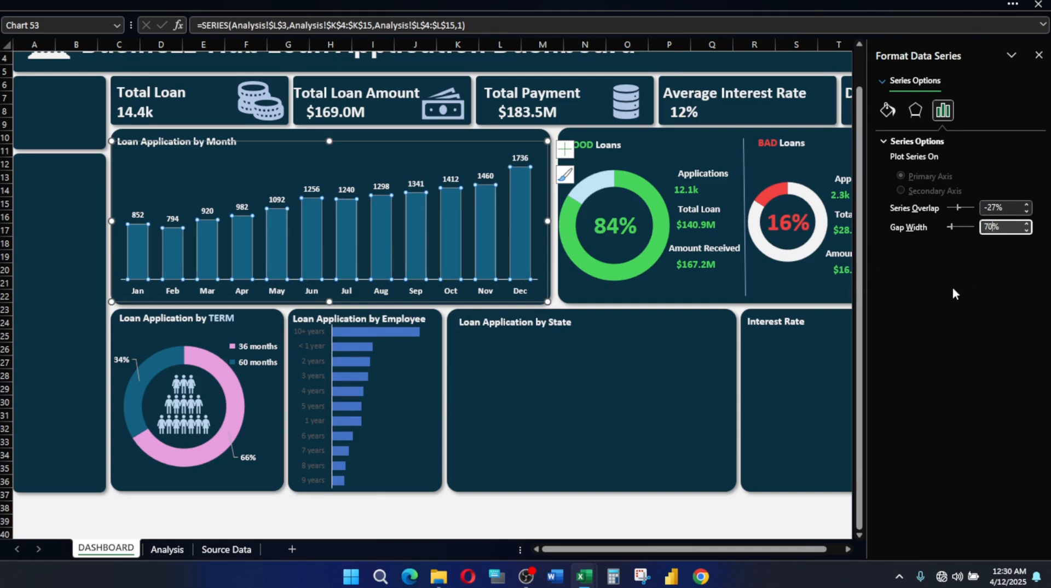
Make the years labels on the Employee chart's category axis bold and white
left_click(377, 334)
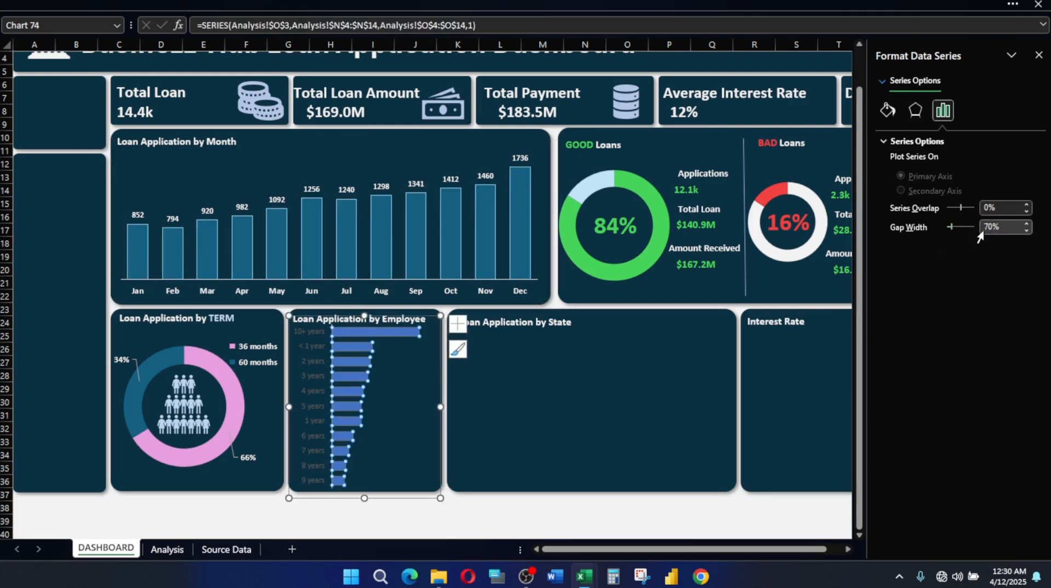
left_click(318, 348)
left_click(101, 4)
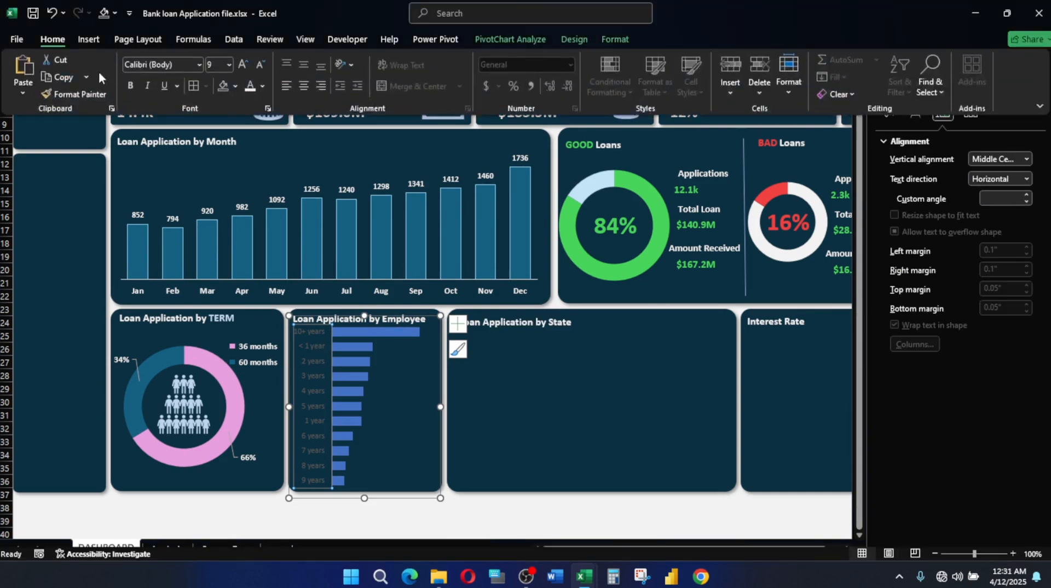
left_click(131, 88)
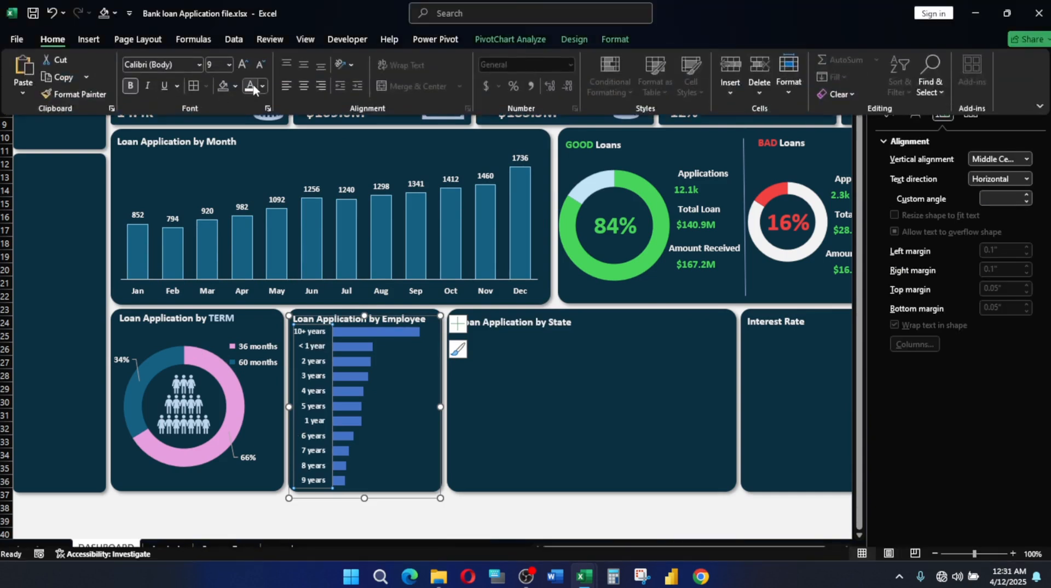
Fill the Employee chart's bars with the recently used green, then deselect the chart
left_click(375, 334)
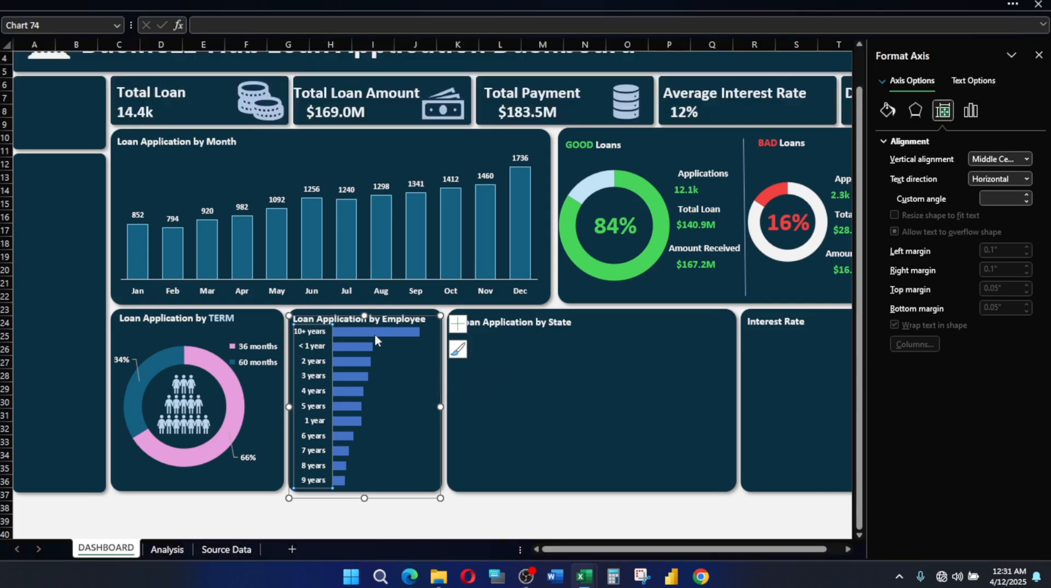
left_click(375, 334)
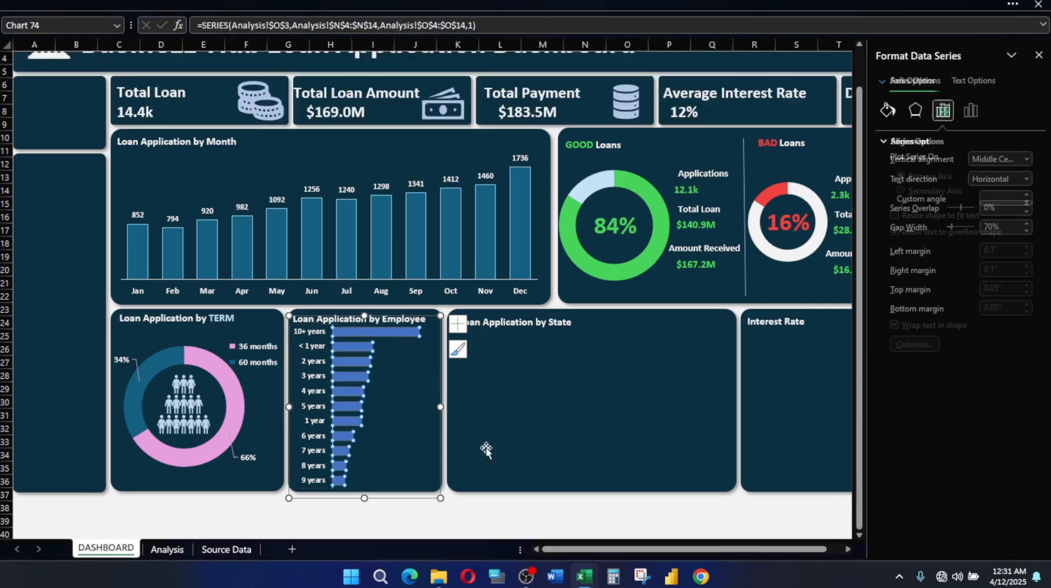
left_click(406, 3)
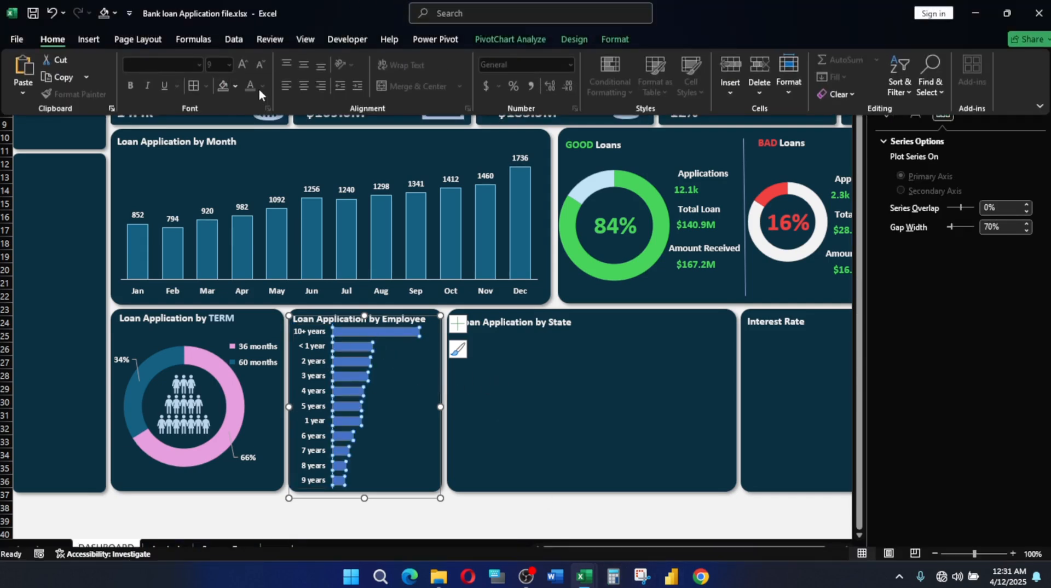
left_click(235, 87)
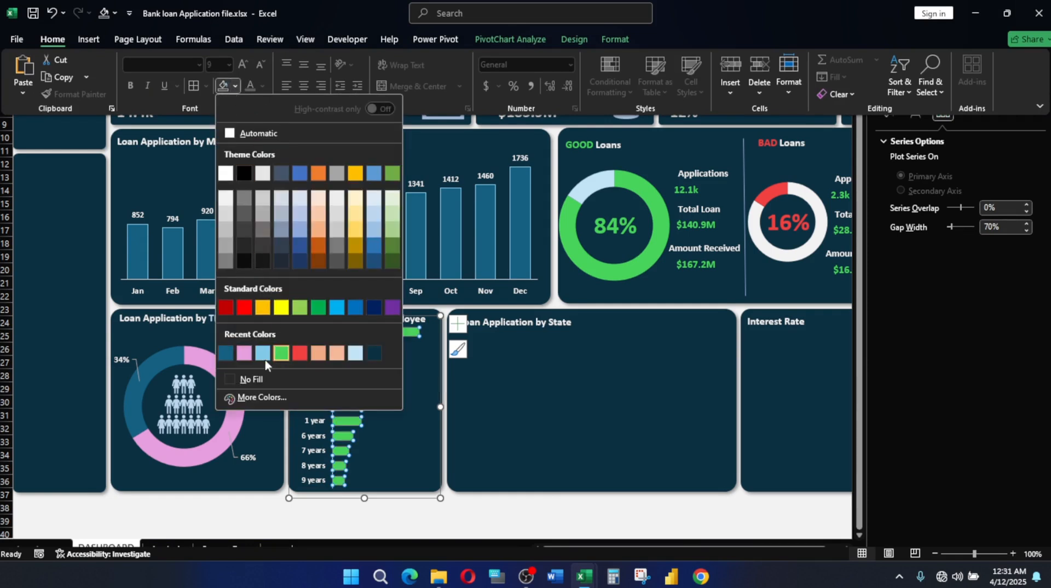
left_click(280, 353)
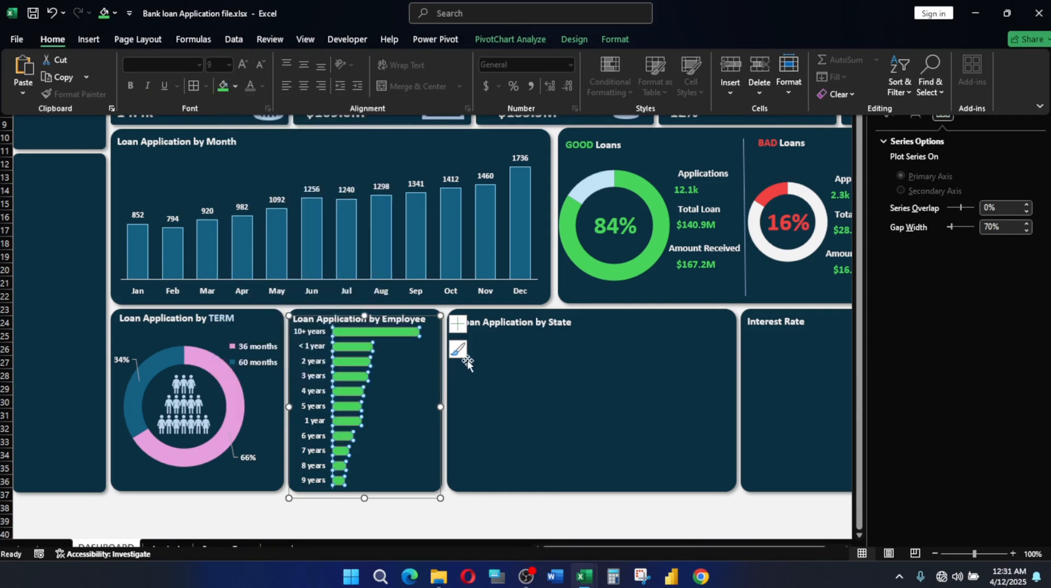
left_click(510, 359)
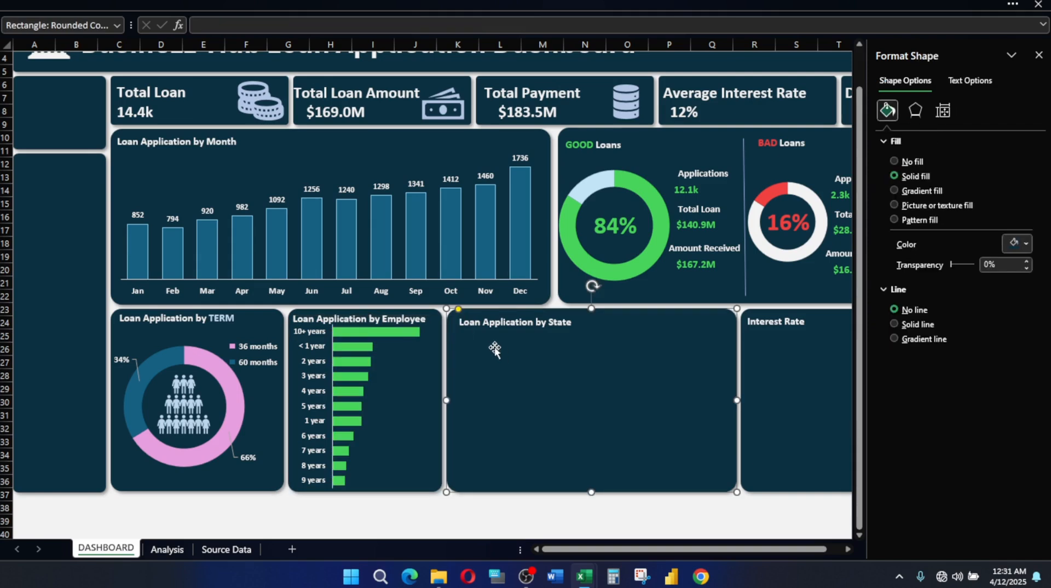
Add data labels to the Employee chart's bars, make them bold and white, and close the formatting pane
left_click(405, 339)
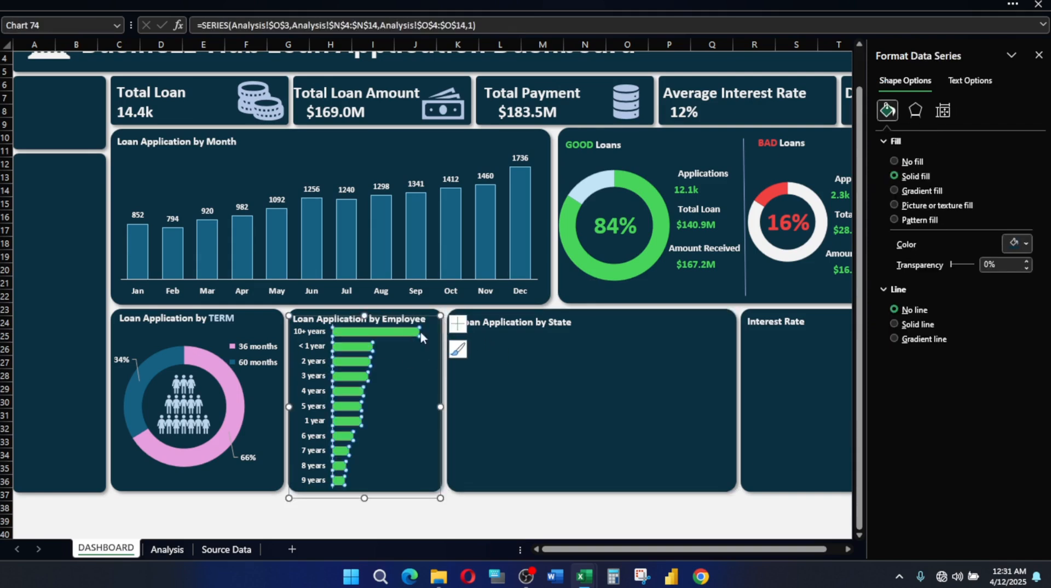
left_click(458, 324)
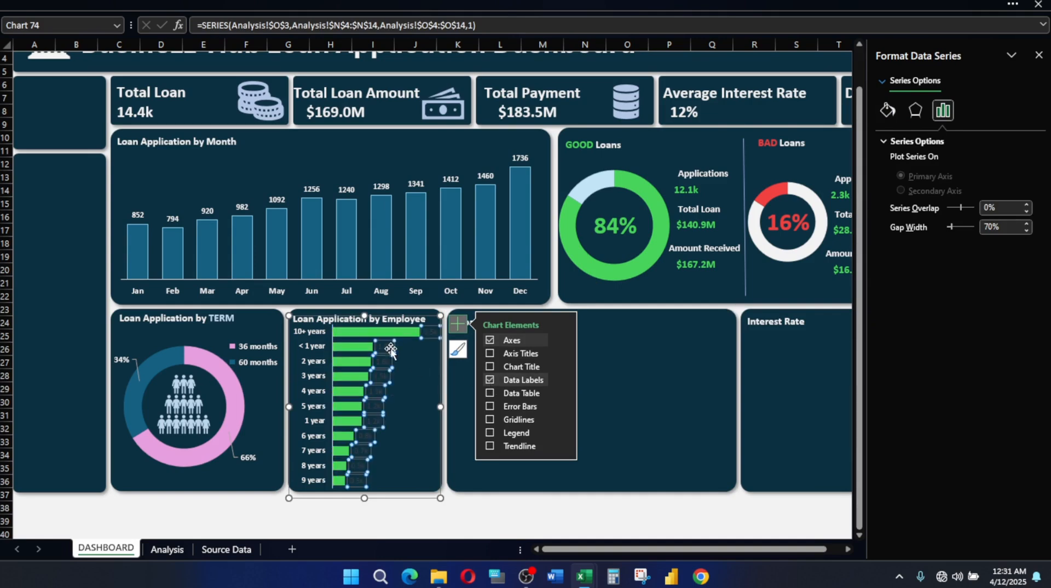
left_click(386, 347)
left_click(160, 3)
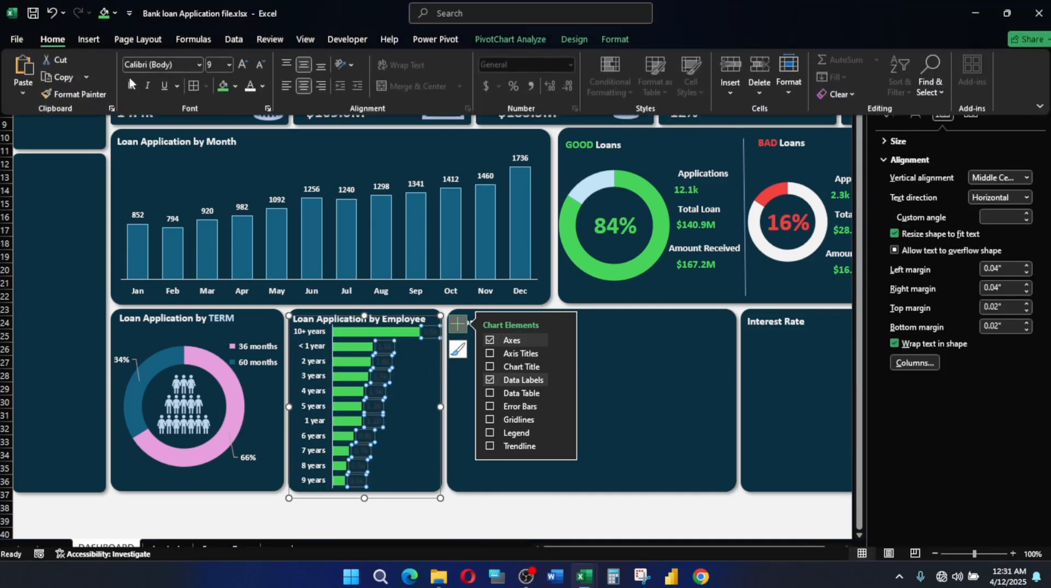
left_click(249, 92)
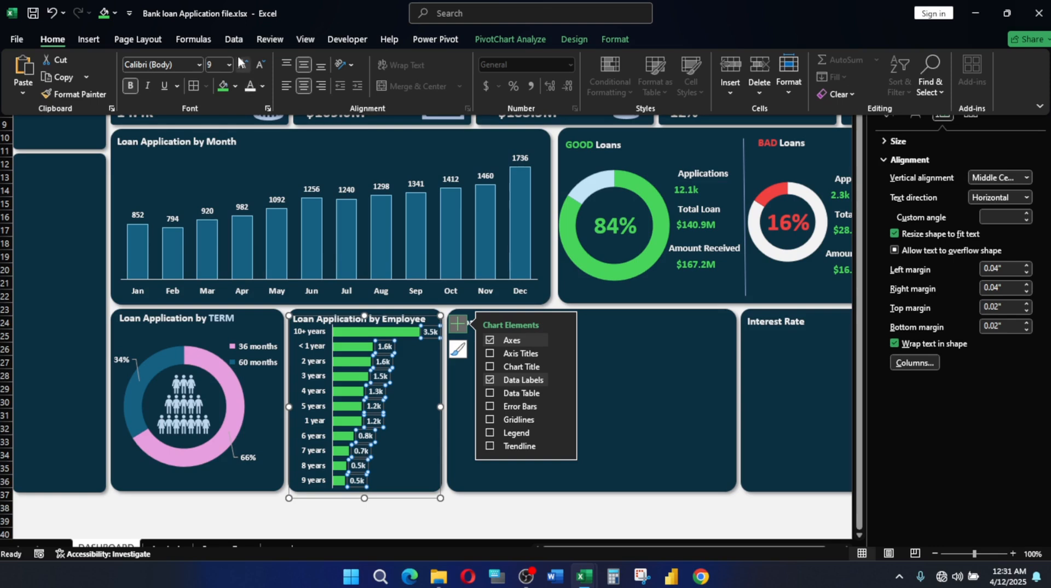
left_click(408, 384)
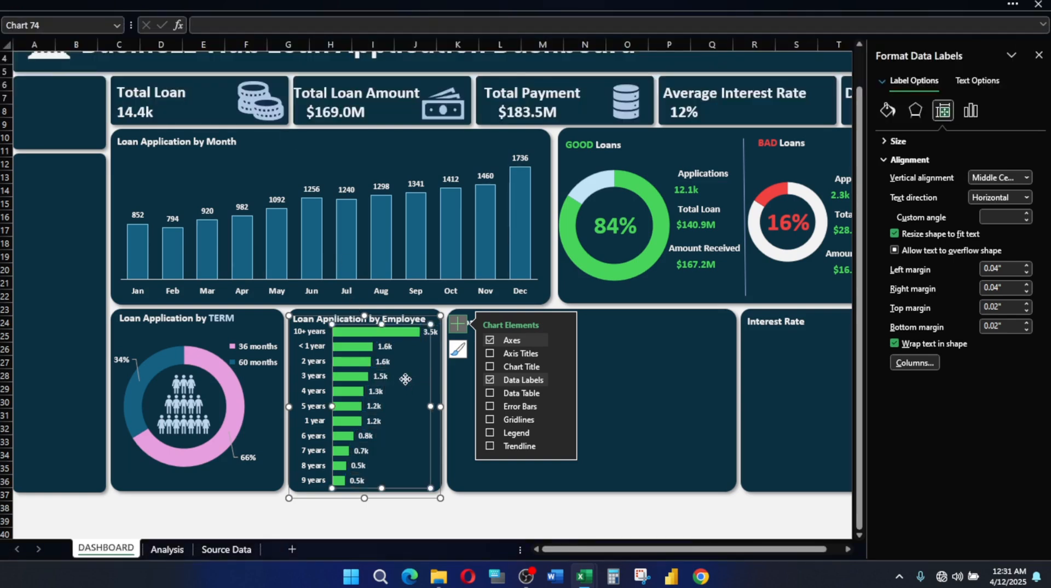
left_click(607, 328)
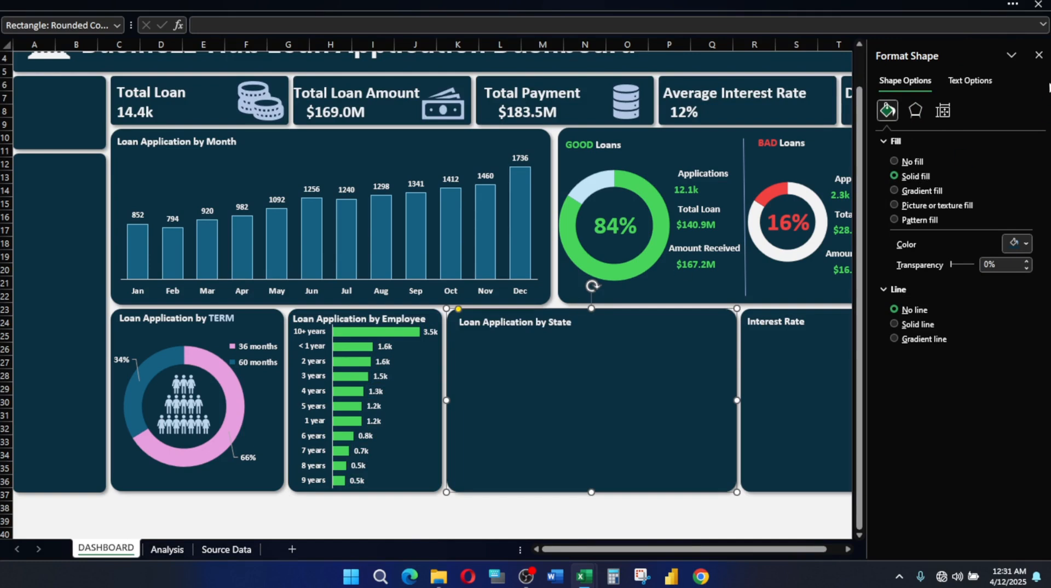
left_click(1039, 55)
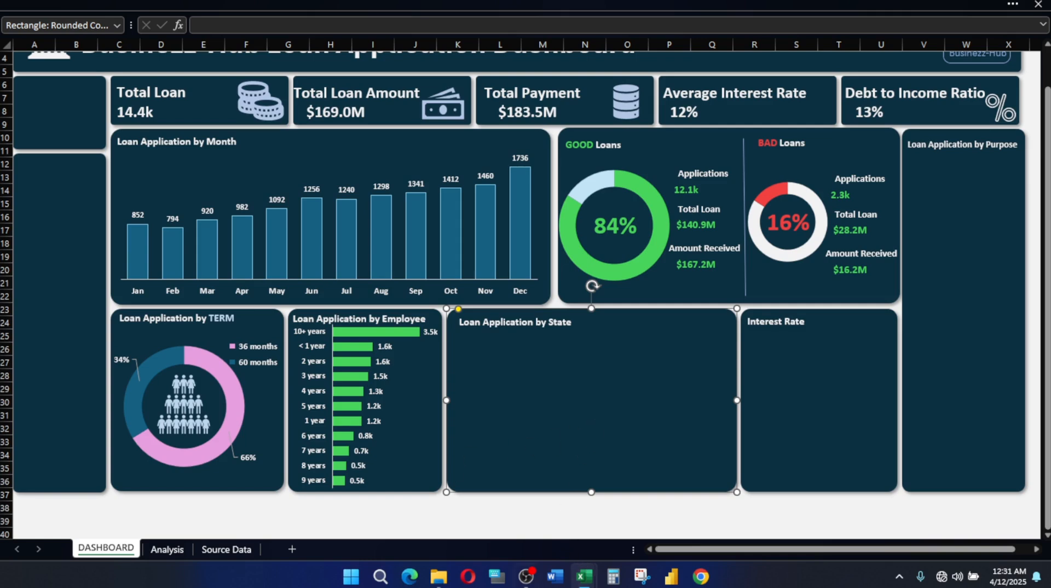
Try to insert a filled map chart from the state codes and counts in columns Z and AA of the Analysis sheet
mouse_move(591, 581)
left_click(534, 532)
left_click(168, 549)
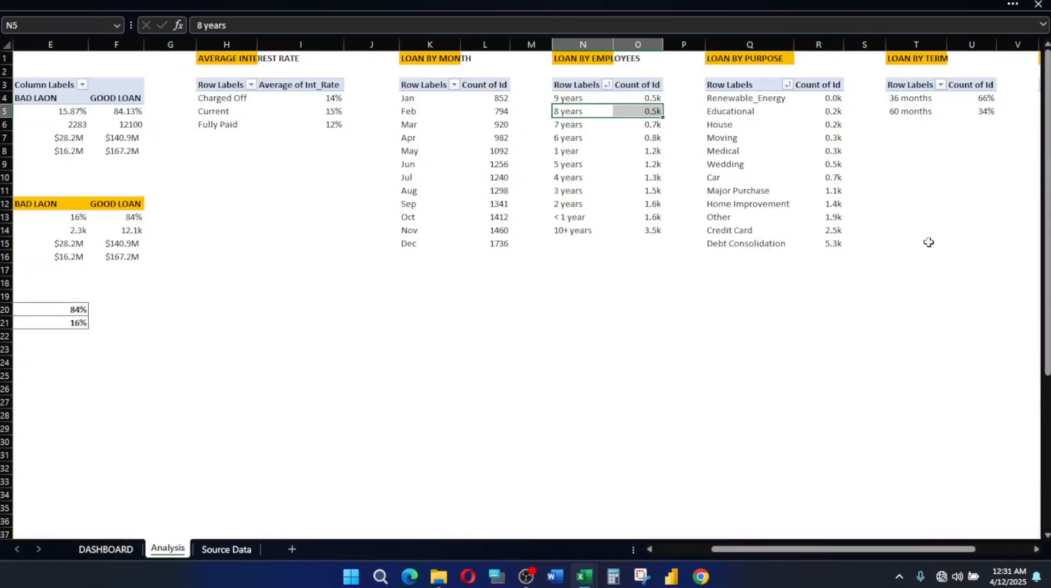
left_click_drag(870, 548, 926, 549)
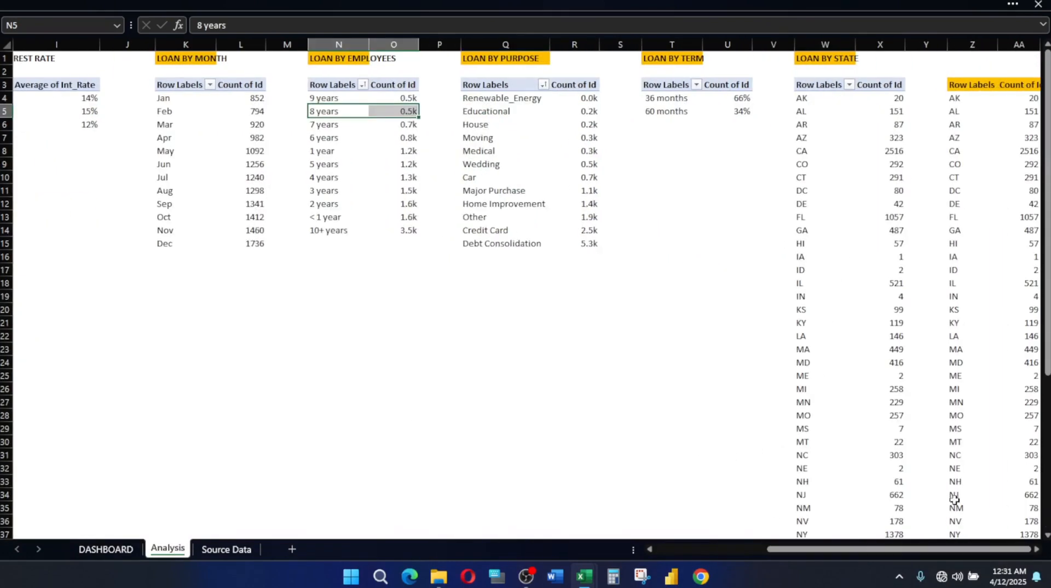
left_click_drag(963, 86, 1013, 542)
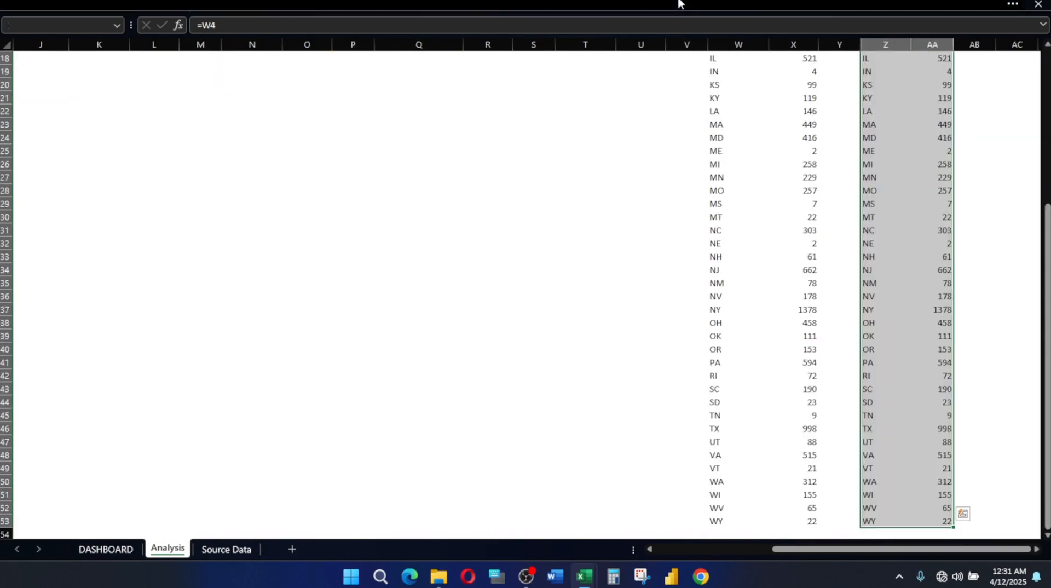
left_click(313, 7)
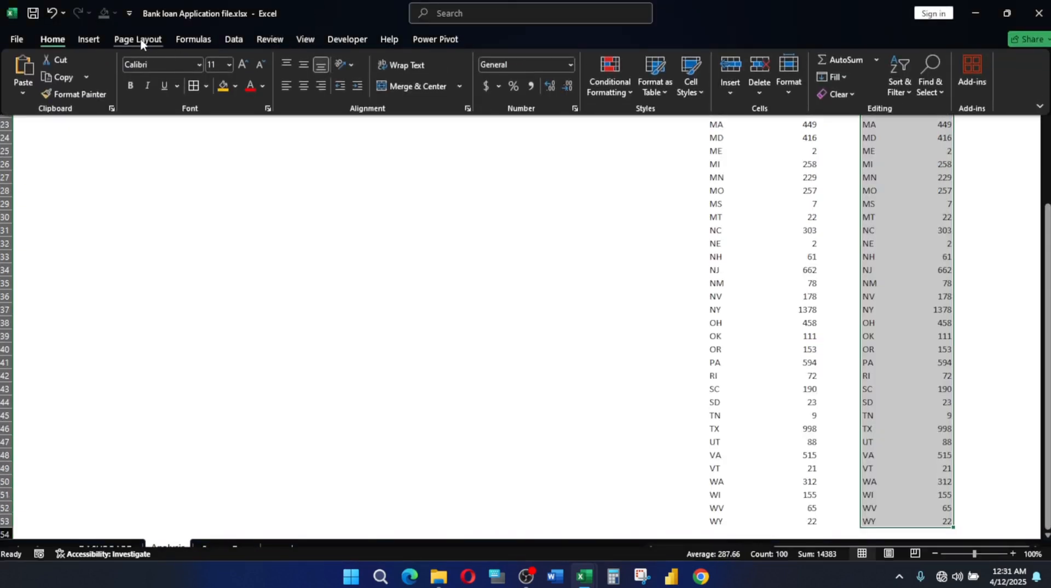
left_click(88, 39)
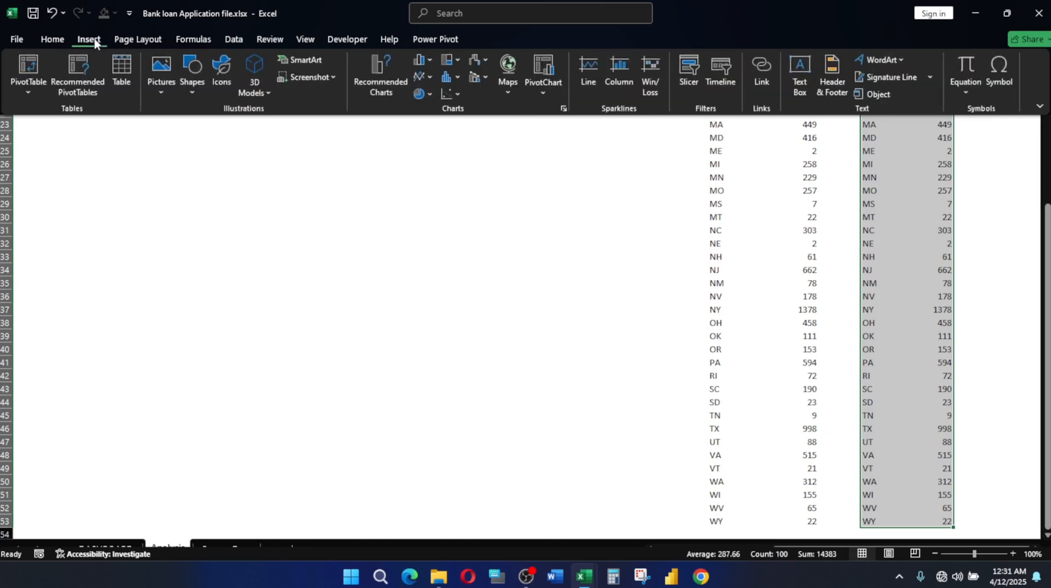
left_click(509, 88)
left_click(513, 140)
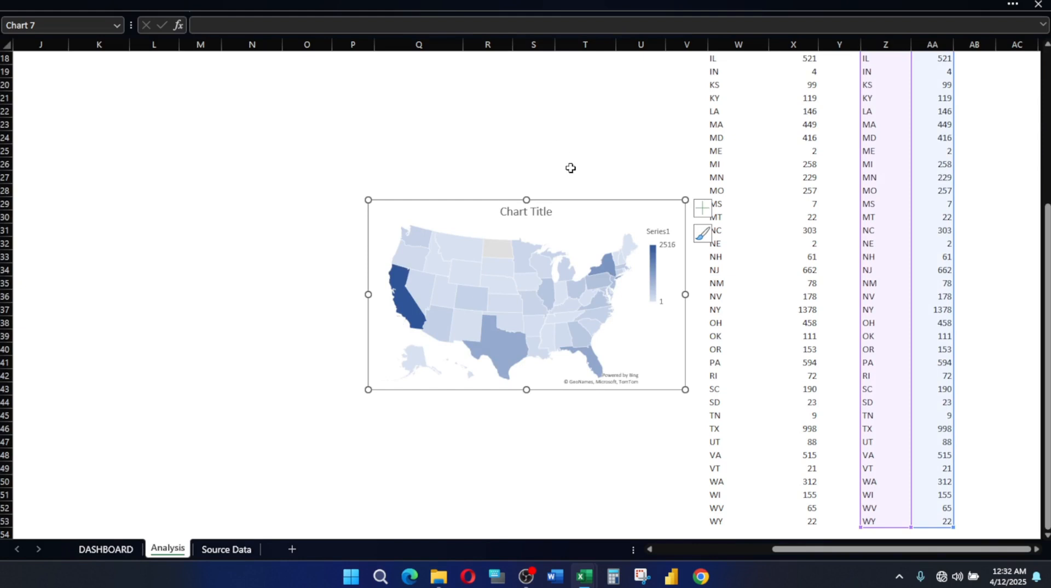
Extend the map chart's data range up to include the header row, and remove the chart
scroll(843, 160, "up", 6)
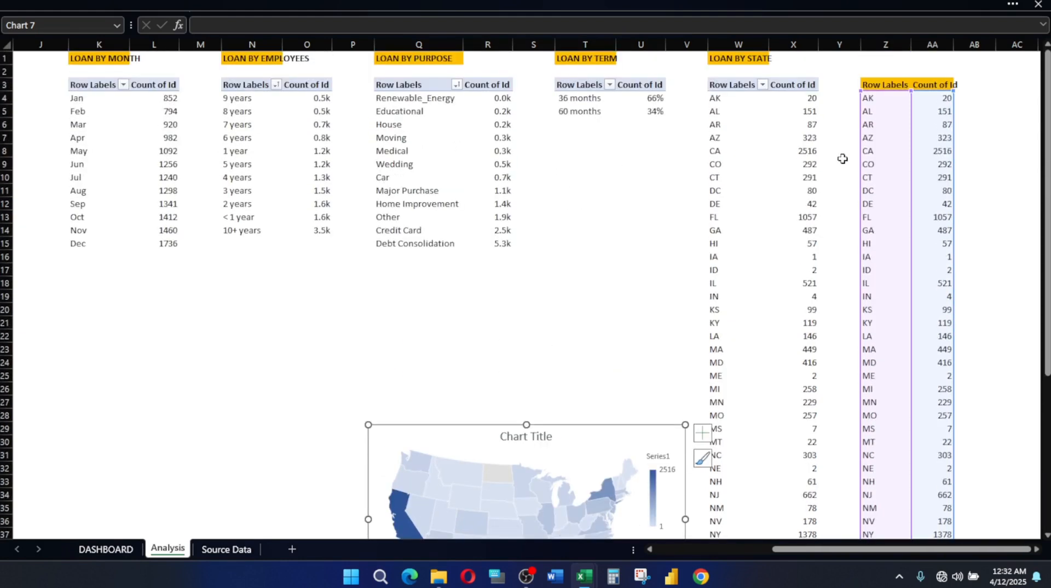
left_click_drag(859, 89, 857, 75)
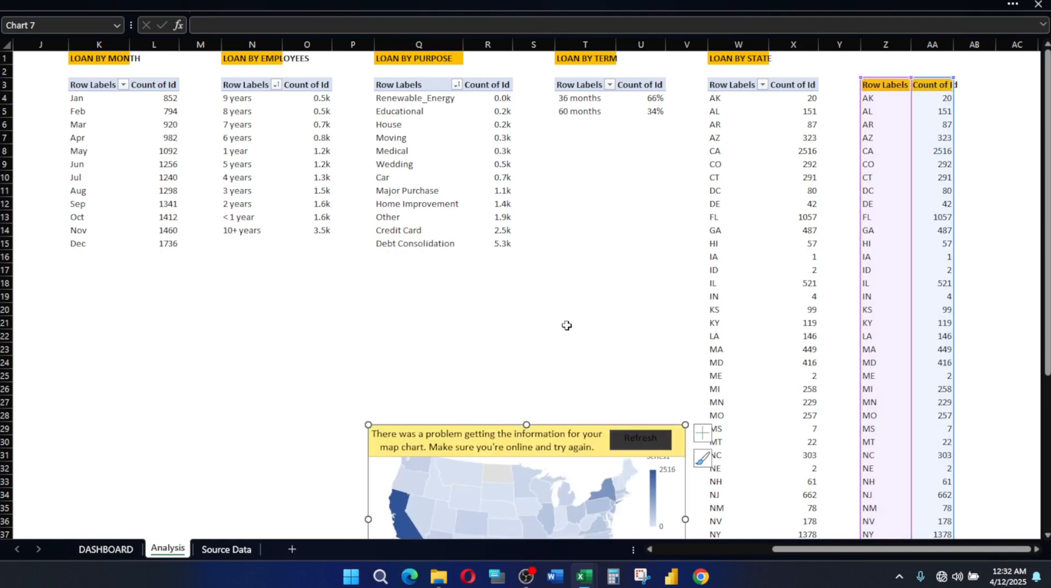
scroll(586, 296, "down", 3)
left_click(663, 218)
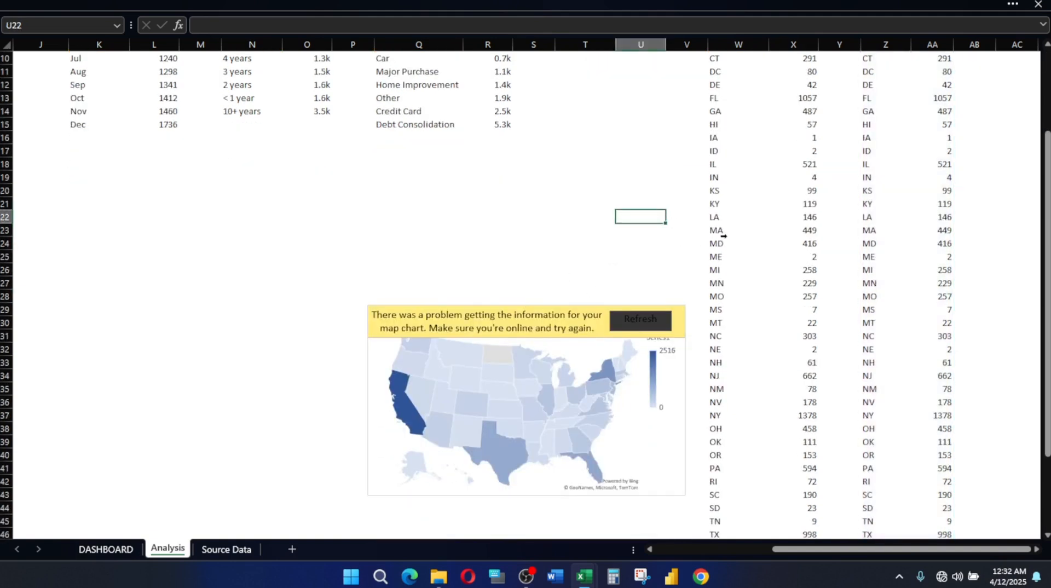
scroll(736, 224, "up", 3)
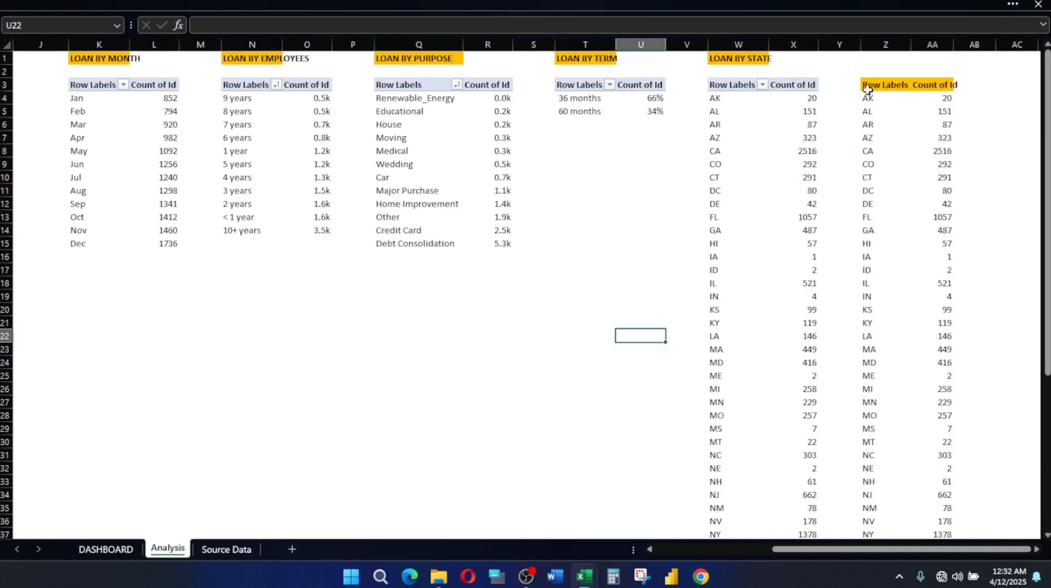
Check the Loan Application by State map in the reference Bank Loan Applications Data workbook, and return to the working file
mouse_move(586, 577)
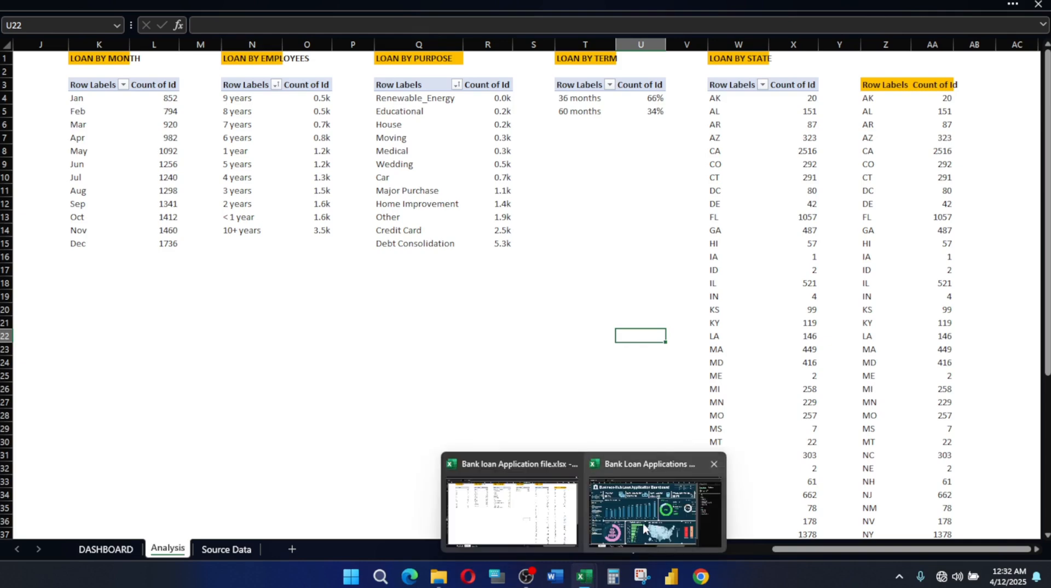
left_click(645, 528)
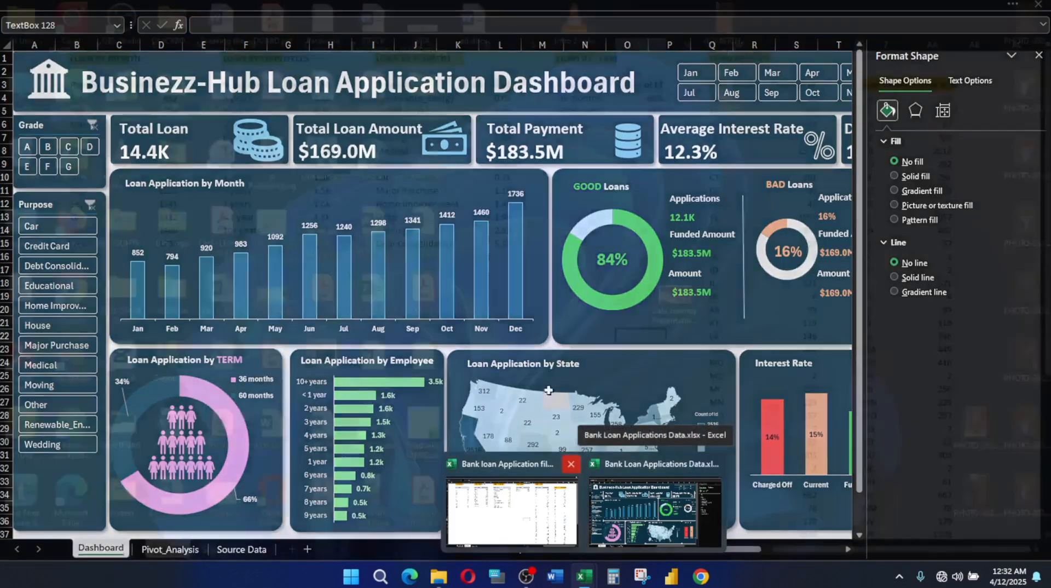
left_click(520, 512)
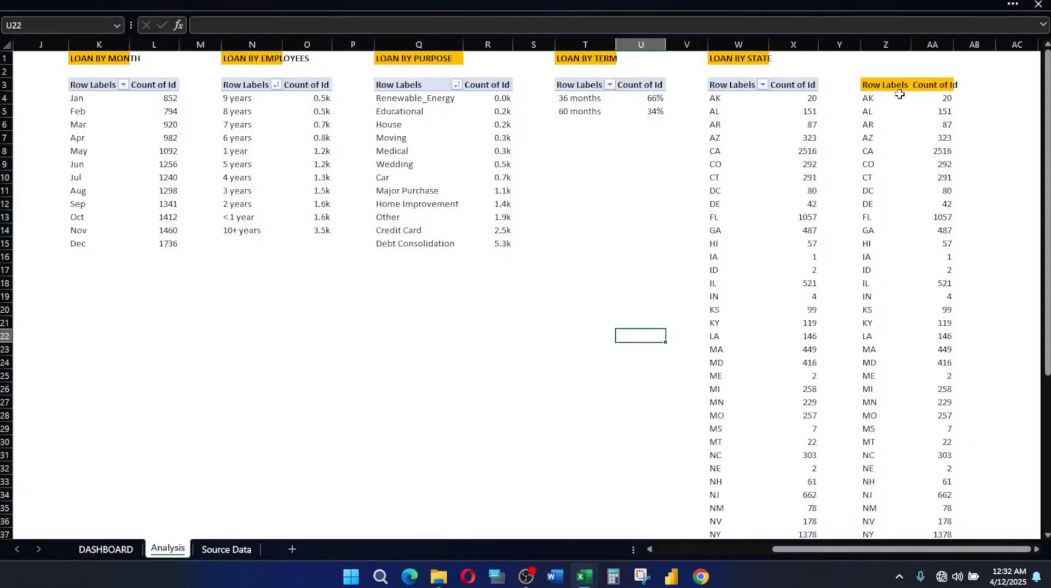
Replace the header in cell Z3, above the state codes, with State
left_click(882, 83)
key("Delete")
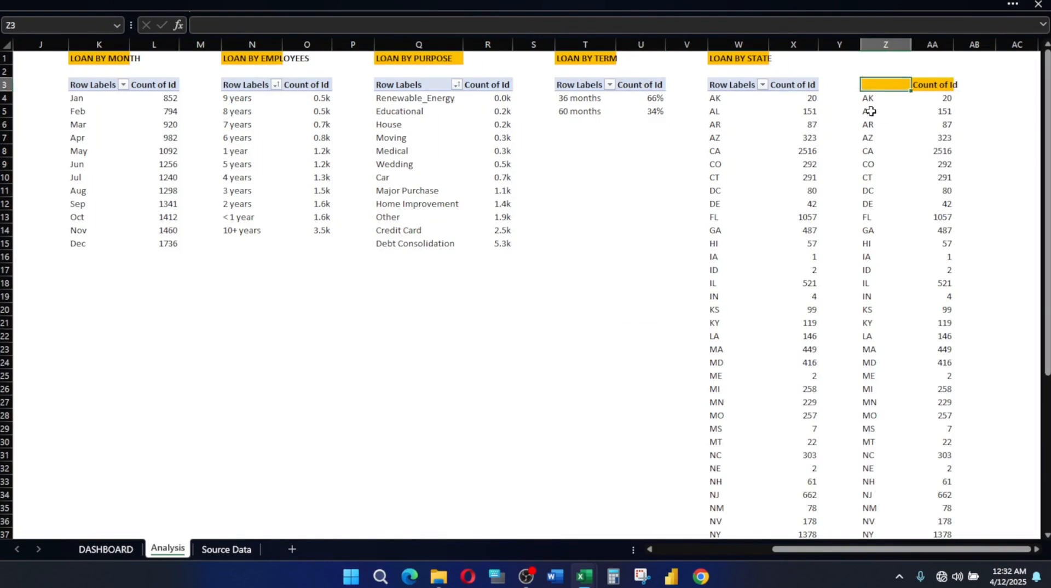
left_click(876, 151)
left_click(874, 82)
left_click(915, 84)
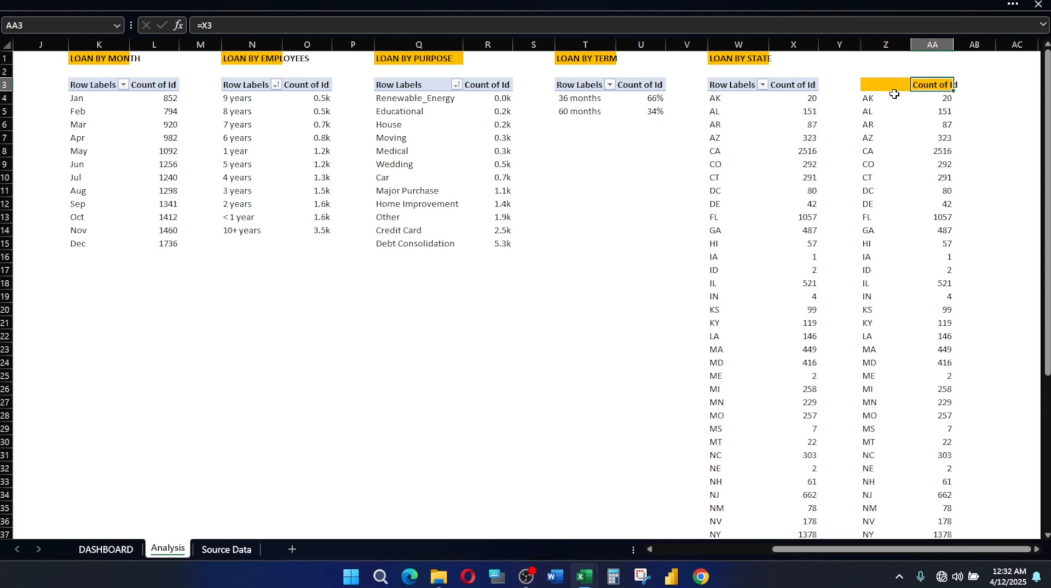
left_click(873, 85)
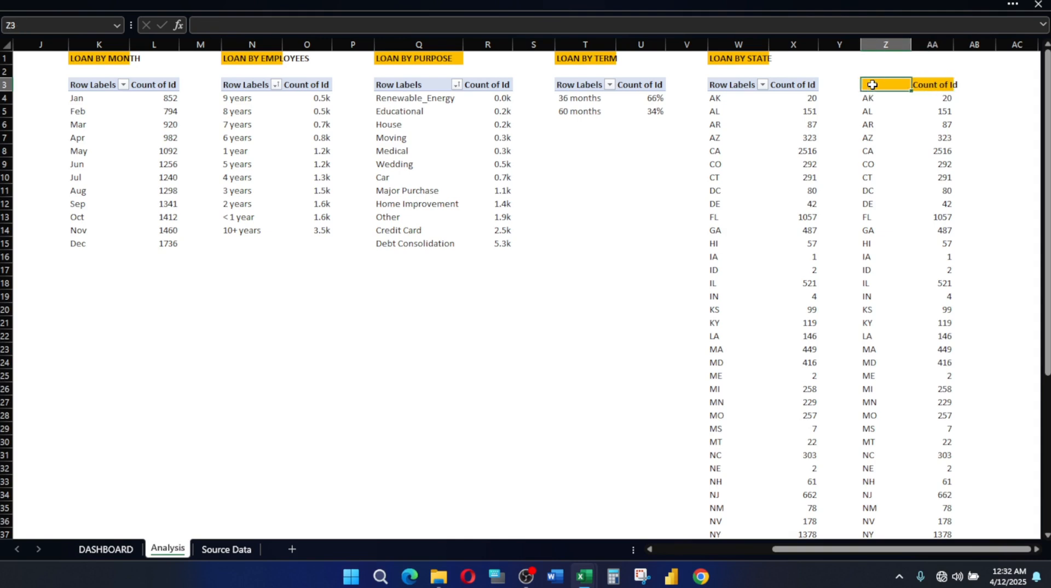
type("State")
key("Return")
Insert a filled map chart from the state table in columns Z and AA, including its header row
left_click(873, 84)
key("shift+Right")
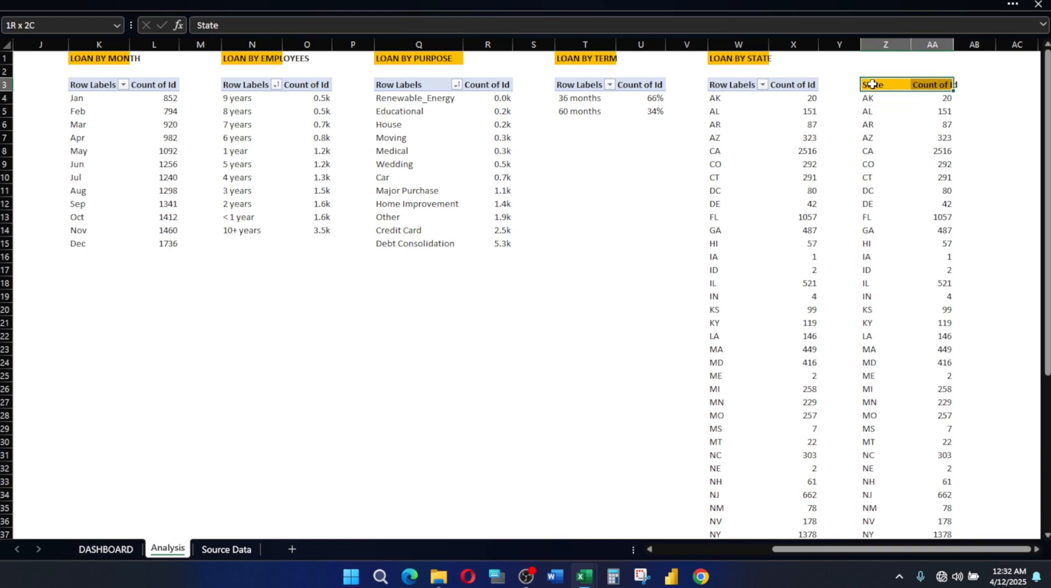
key("ctrl+shift+Down")
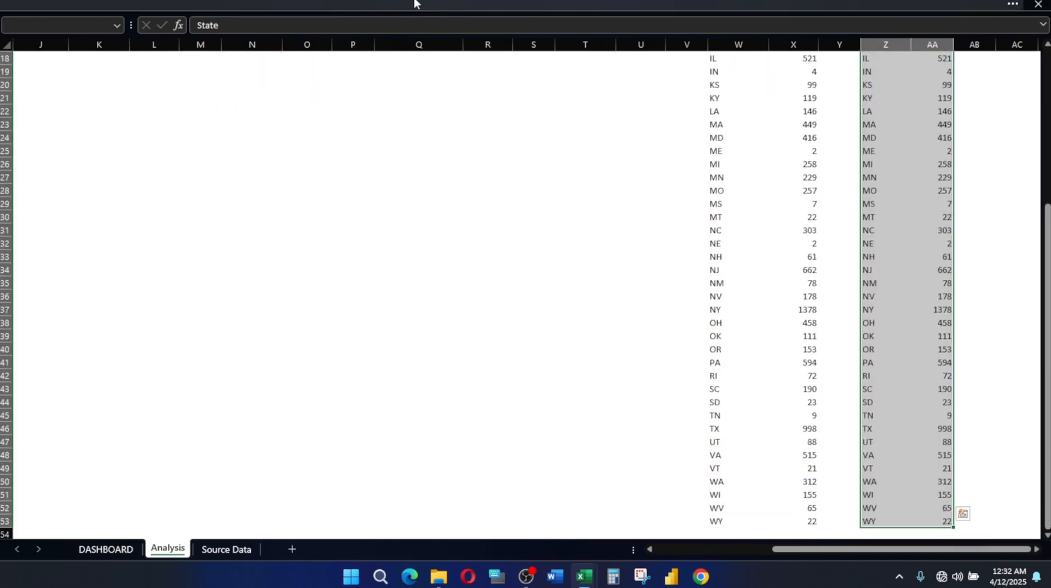
left_click(469, 3)
left_click(52, 39)
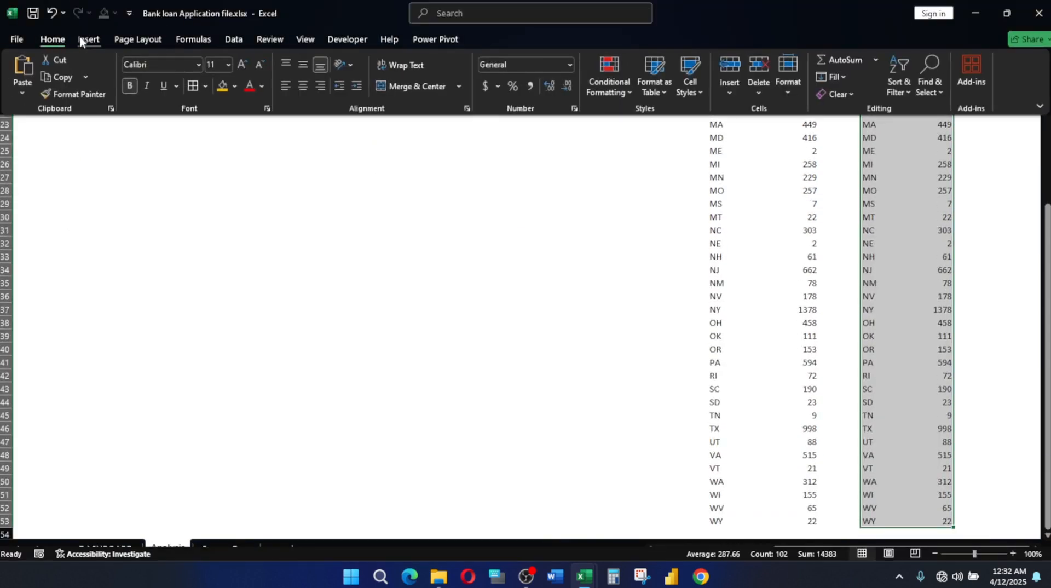
left_click(88, 40)
left_click(511, 84)
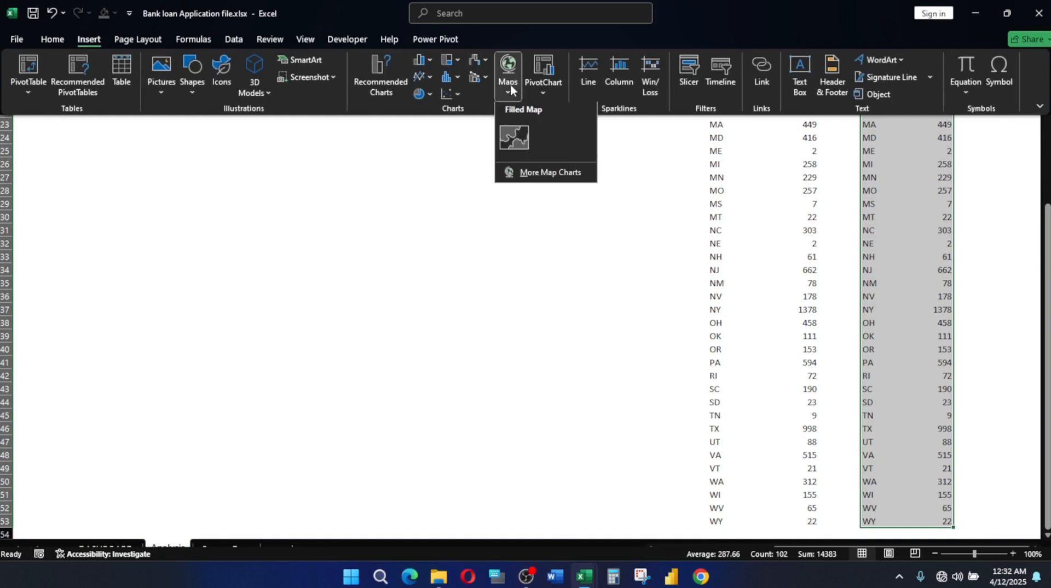
left_click(514, 144)
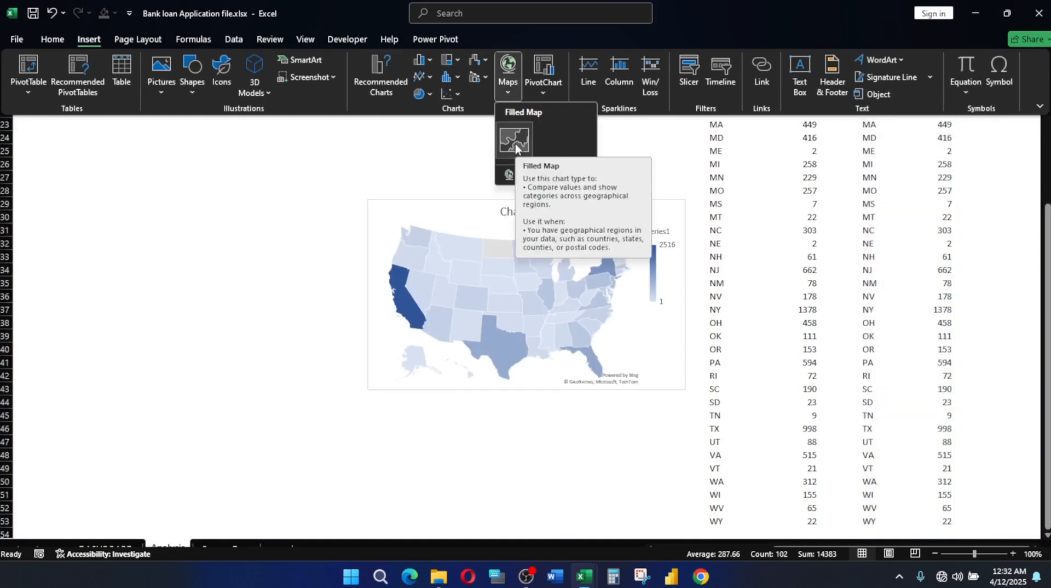
left_click(514, 141)
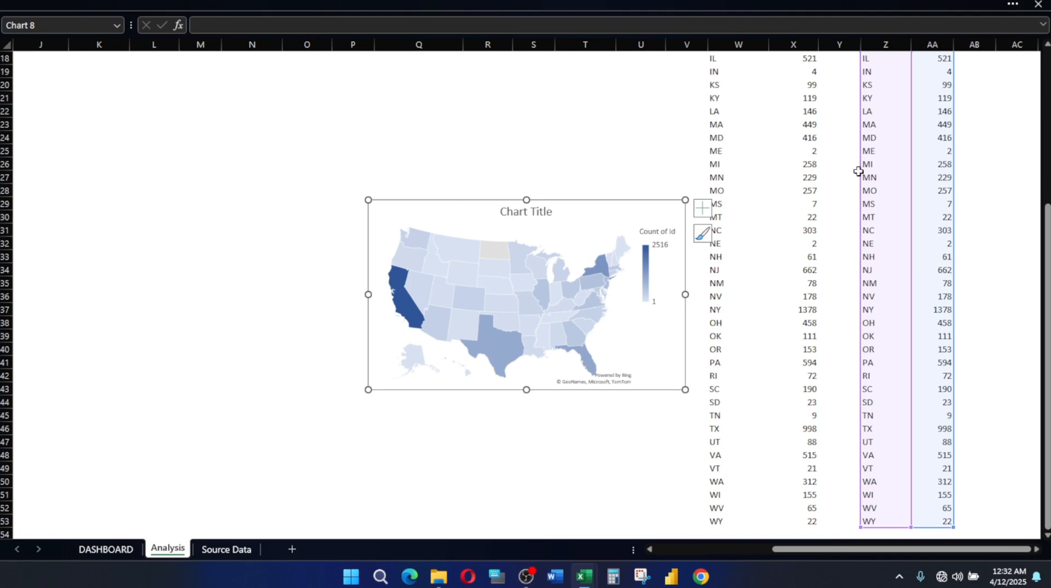
Move the map chart from the Analysis sheet to the DASHBOARD sheet
scroll(859, 170, "up", 3)
scroll(762, 144, "up", 3)
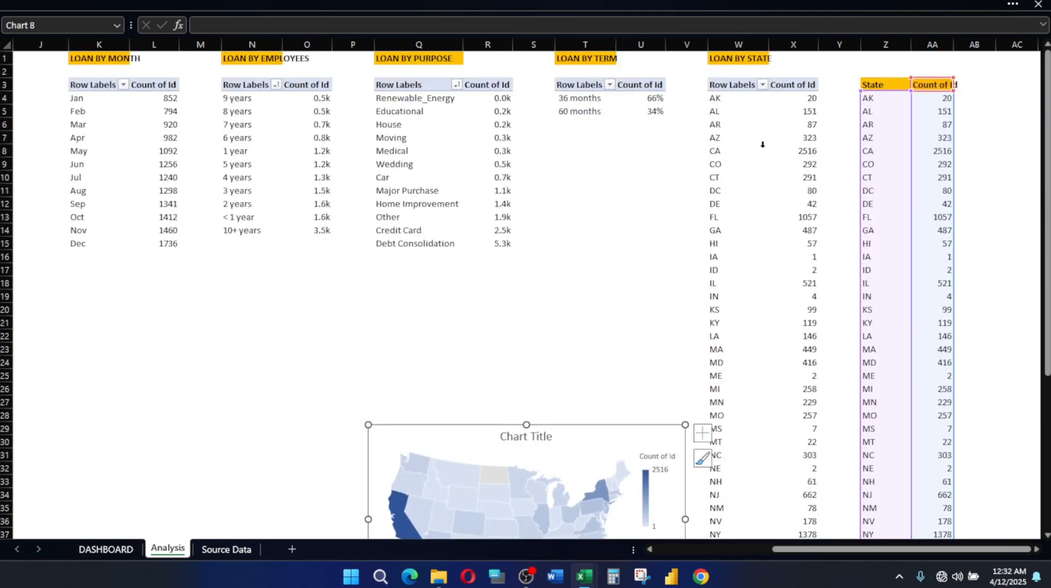
scroll(762, 147, "down", 3)
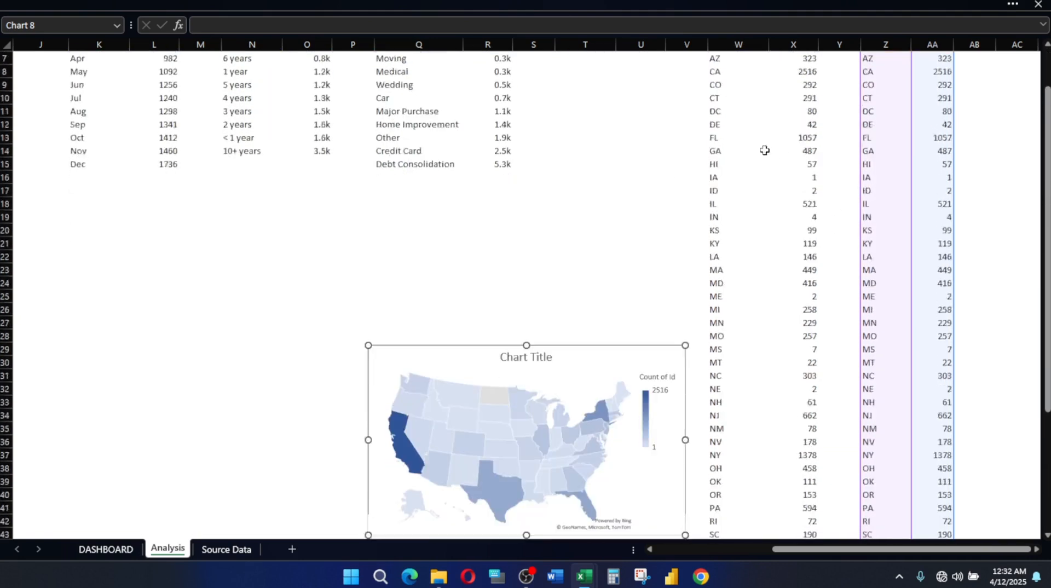
left_click(619, 218)
left_click(617, 327)
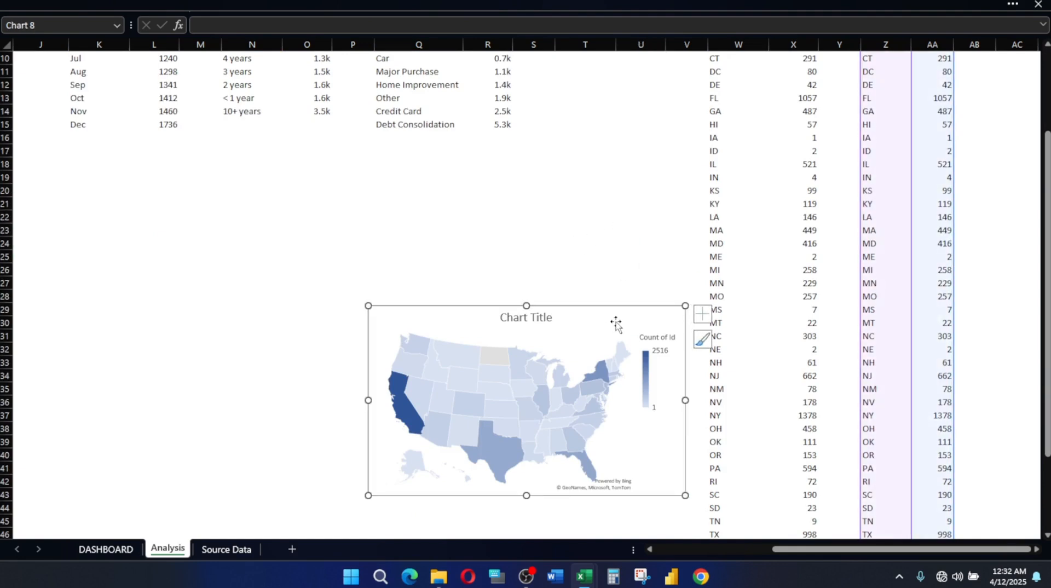
key("ctrl+x")
left_click(109, 549)
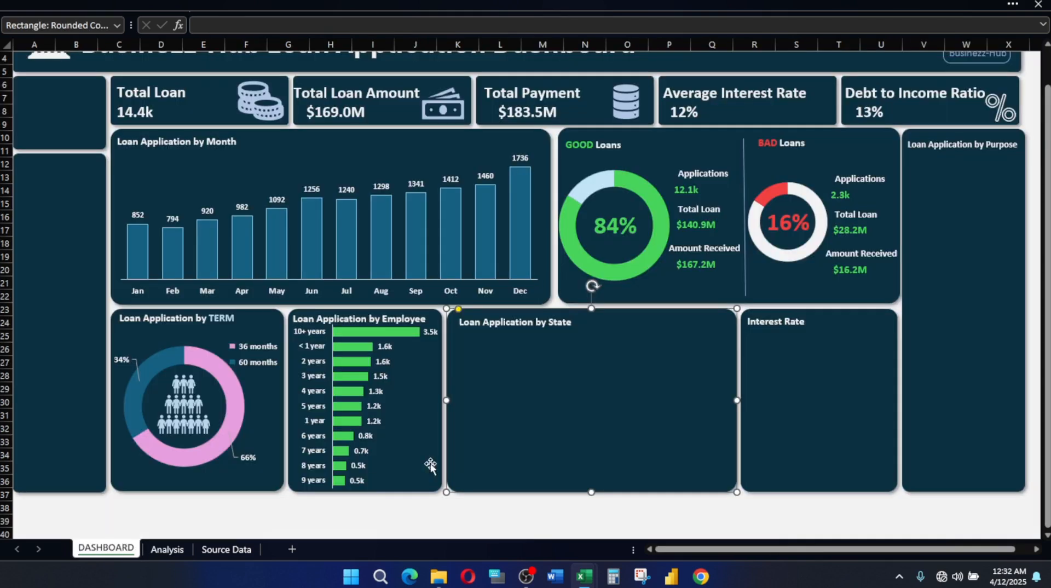
key("ctrl+v")
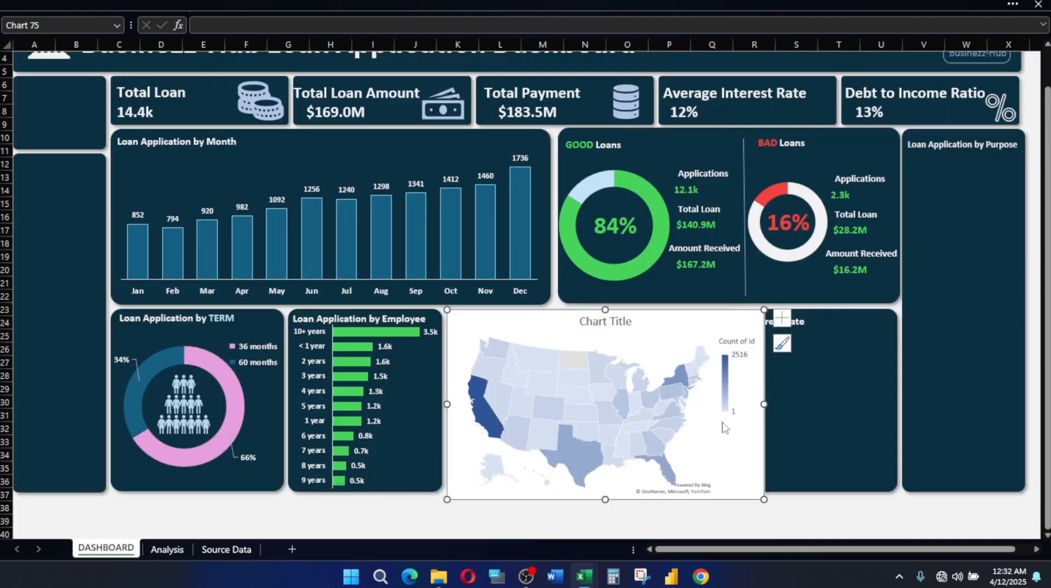
Fit the map chart inside the Loan Application by State panel below its heading, and remove the chart title
left_click_drag(764, 500, 725, 441)
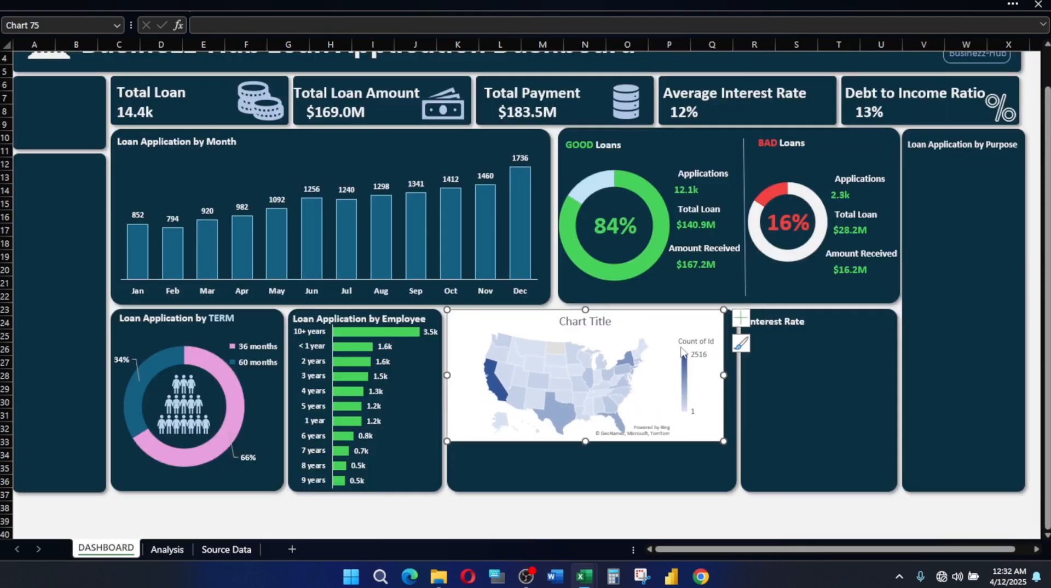
mouse_move(688, 326)
left_mouse_down()
mouse_move(687, 383)
mouse_move(689, 344)
left_mouse_up()
left_click(690, 343)
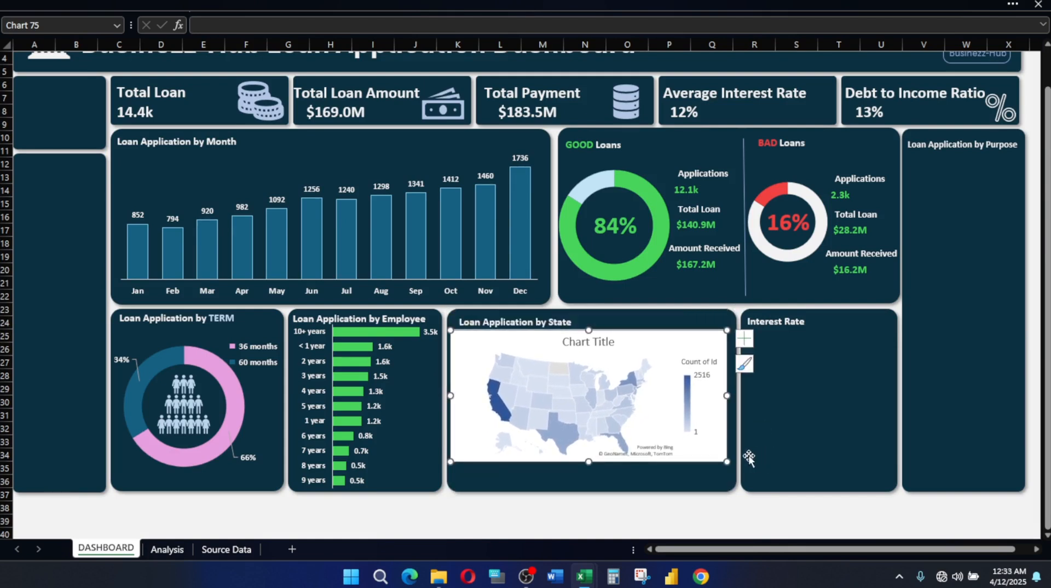
left_click_drag(726, 461, 736, 490)
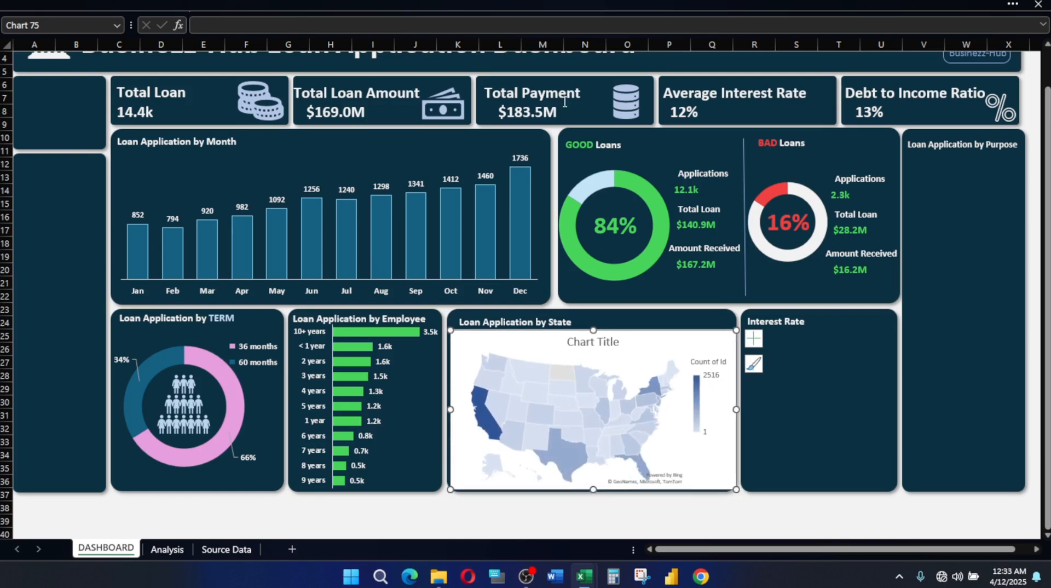
left_click(753, 339)
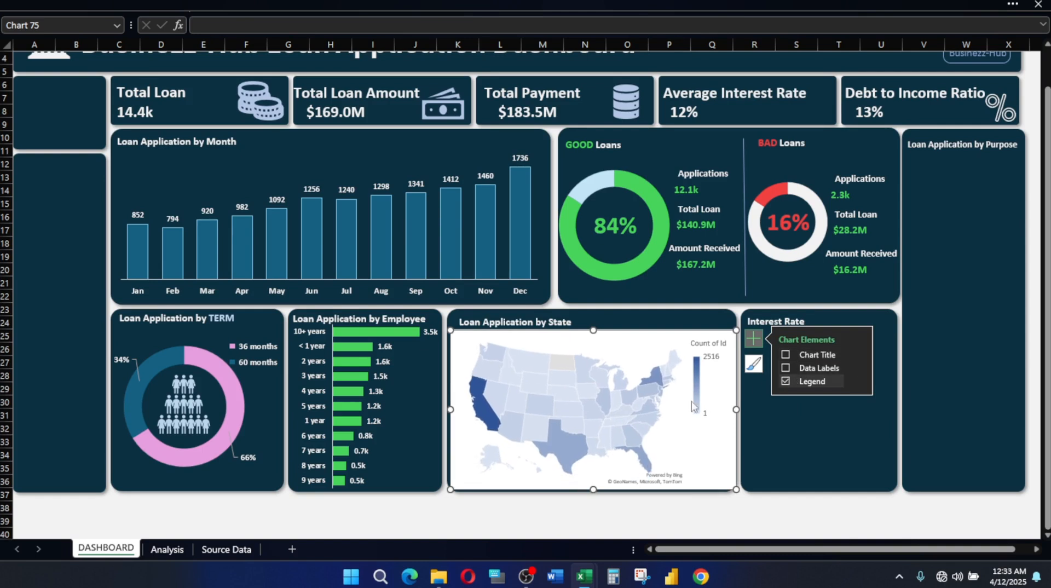
Turn off showing the map's legend without overlapping the chart
left_click(713, 389)
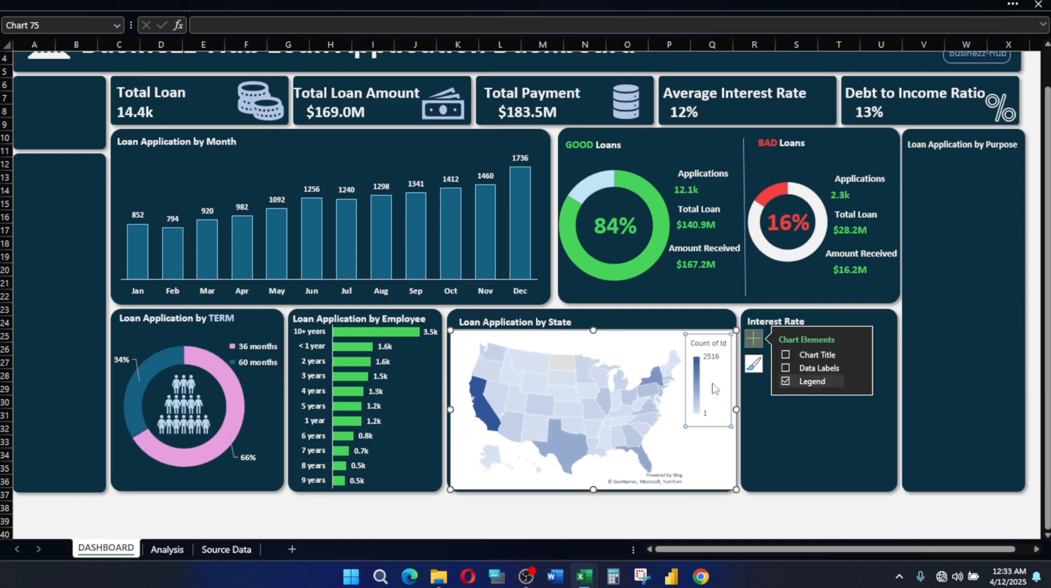
right_click(714, 390)
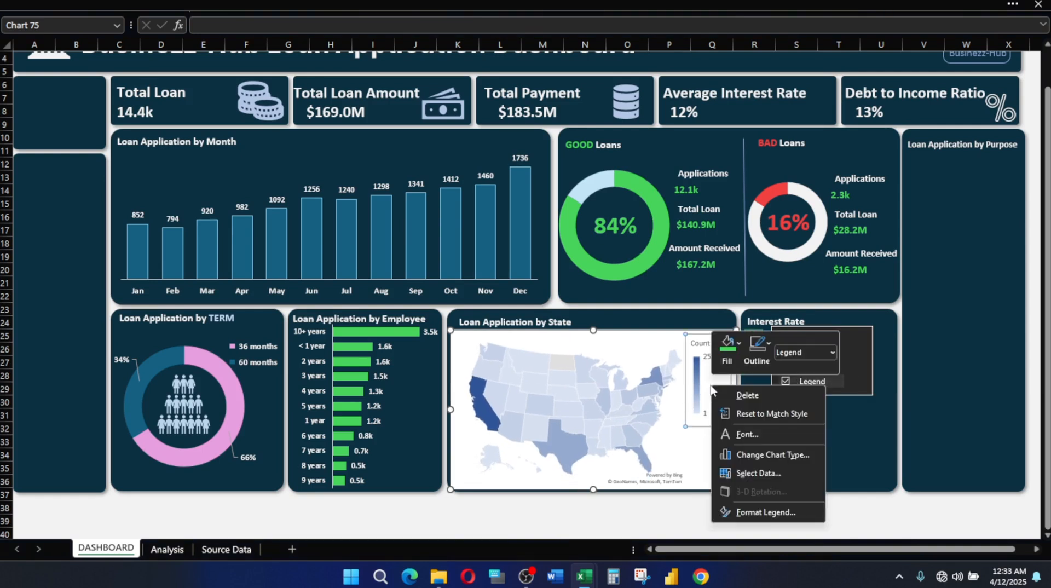
left_click(766, 514)
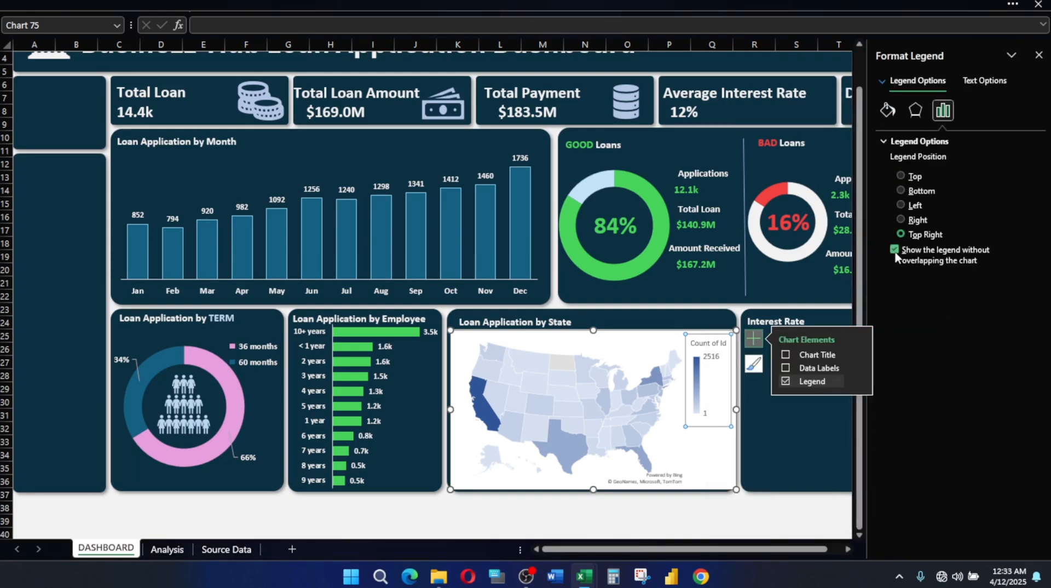
left_click(893, 250)
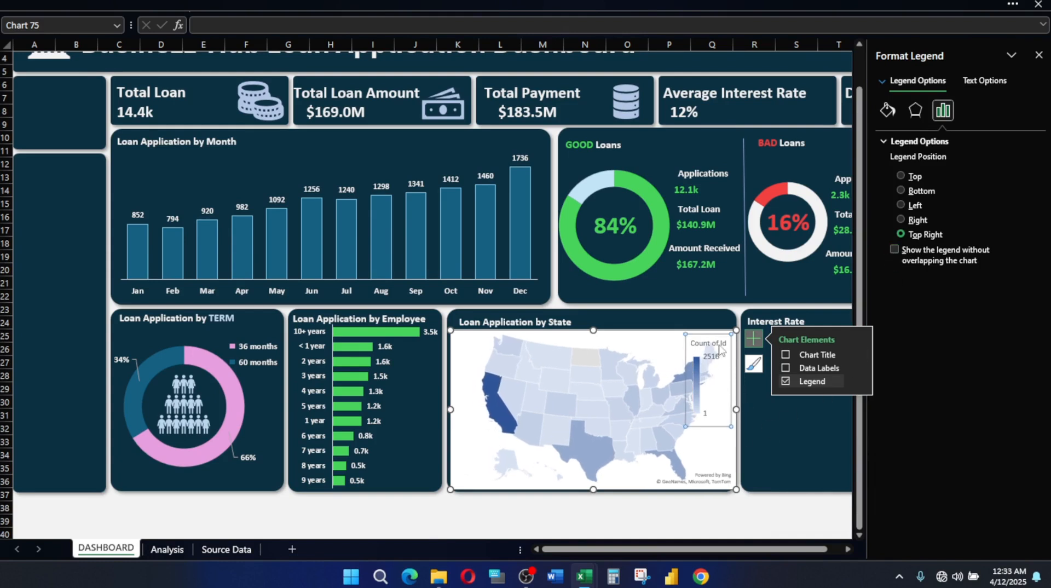
Show the state map's legend without overlapping the chart, and add data labels to the map
mouse_move(587, 584)
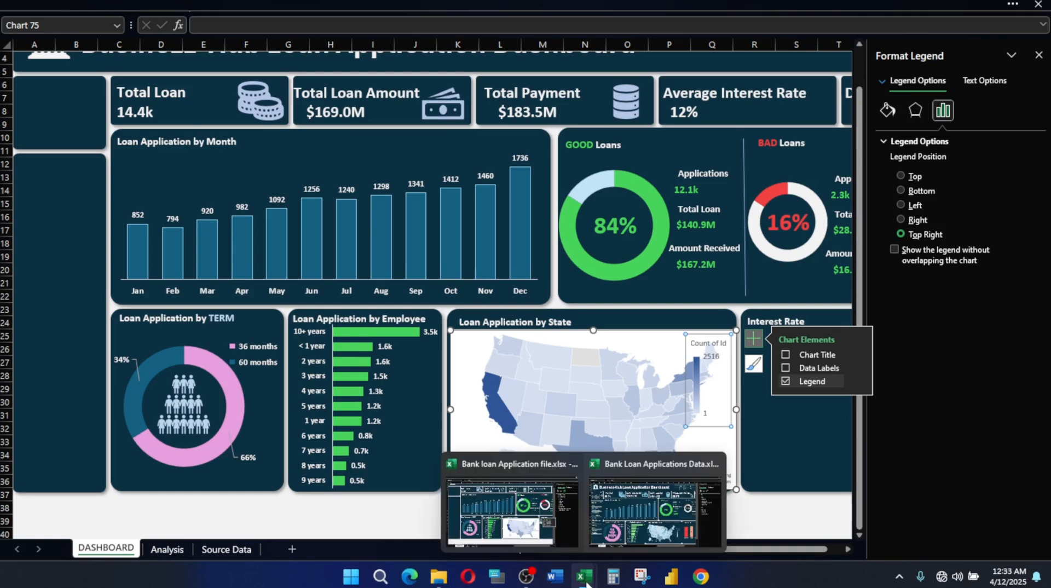
mouse_move(656, 509)
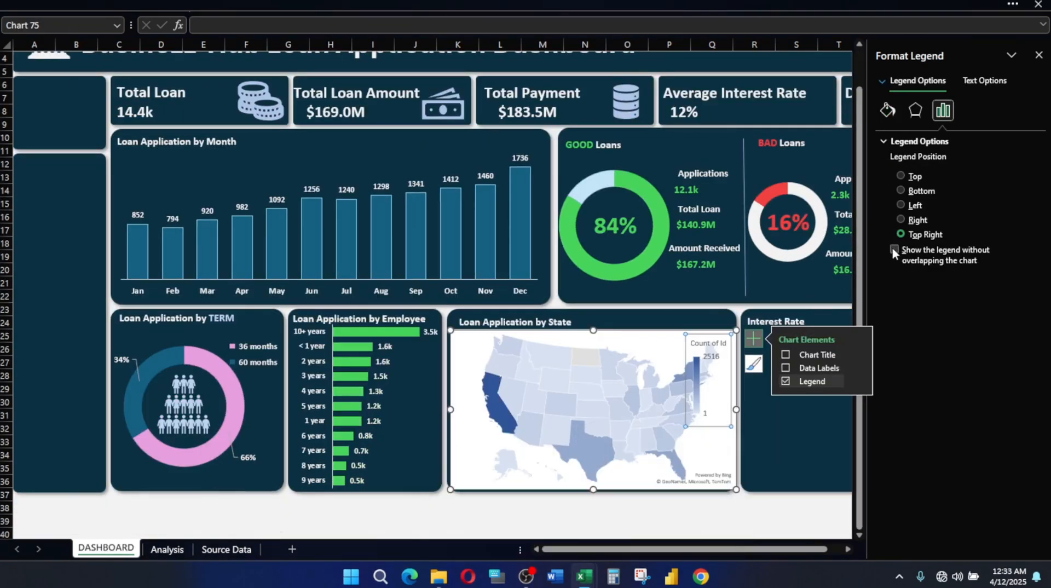
left_click(894, 252)
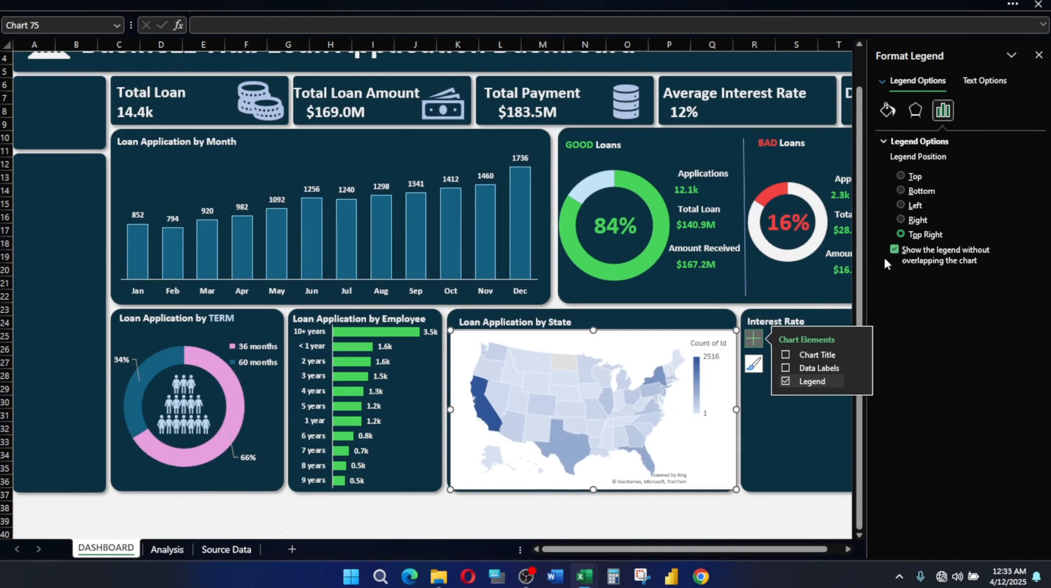
left_click(616, 386)
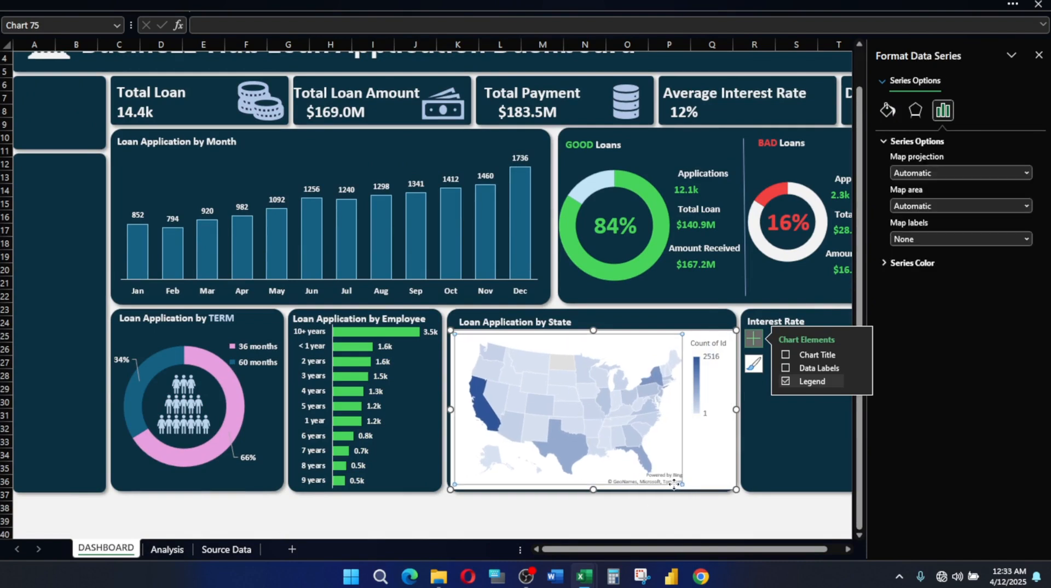
left_click(787, 368)
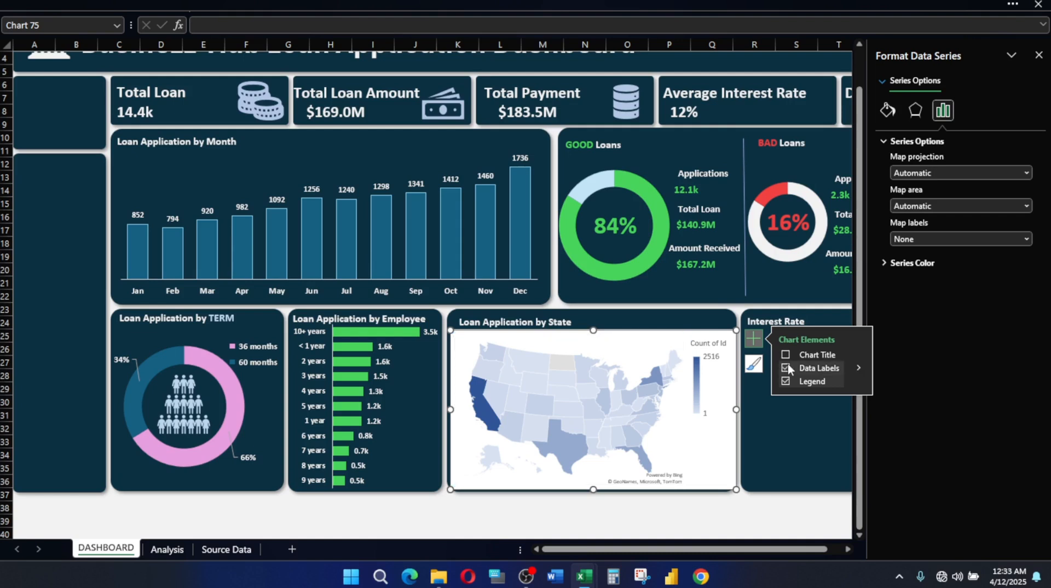
left_click(692, 323)
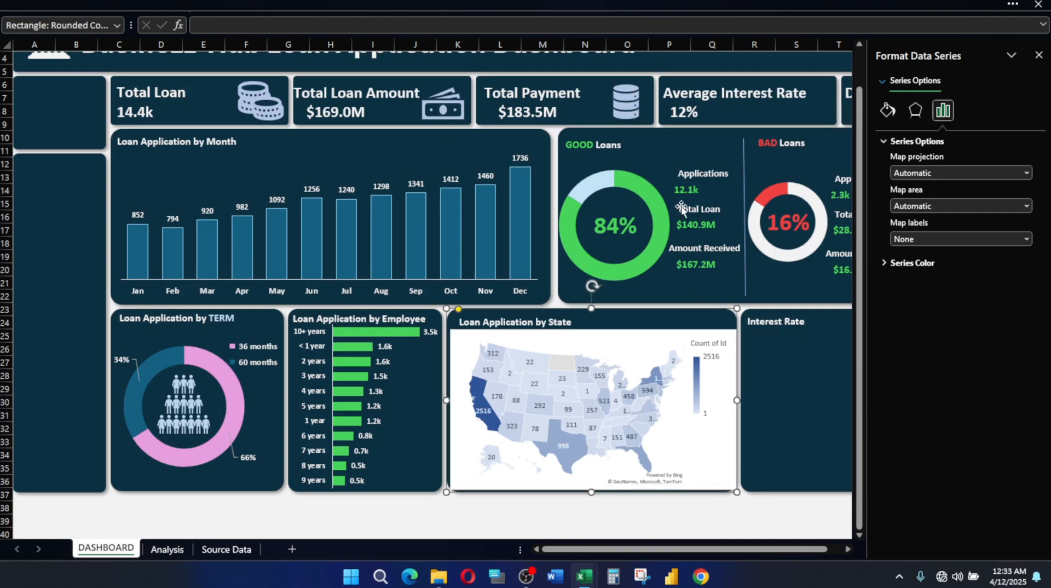
Remove the fill and outline from the chart area of the Loan Application by State map
left_click(645, 3)
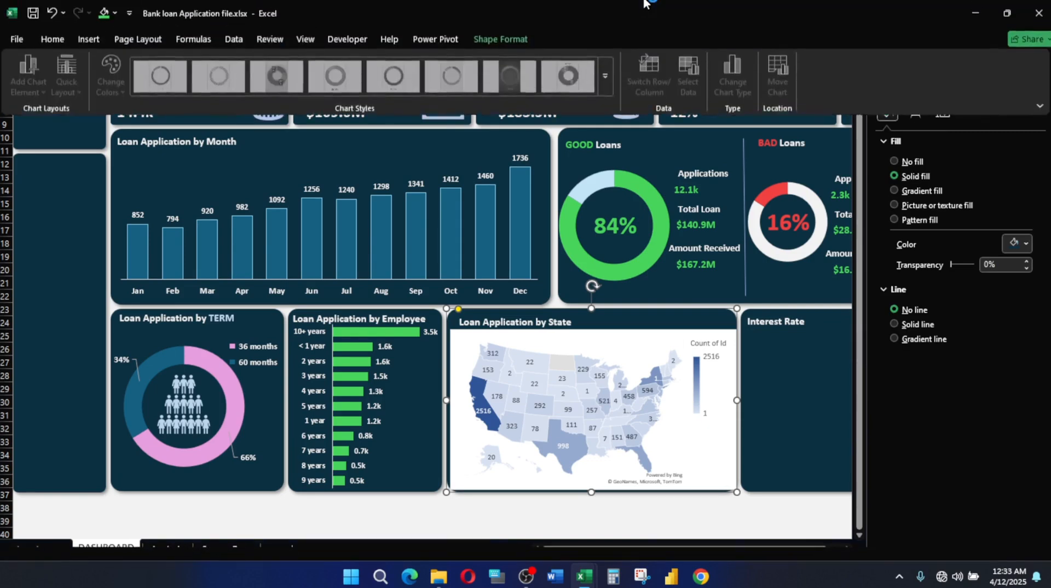
left_click(495, 38)
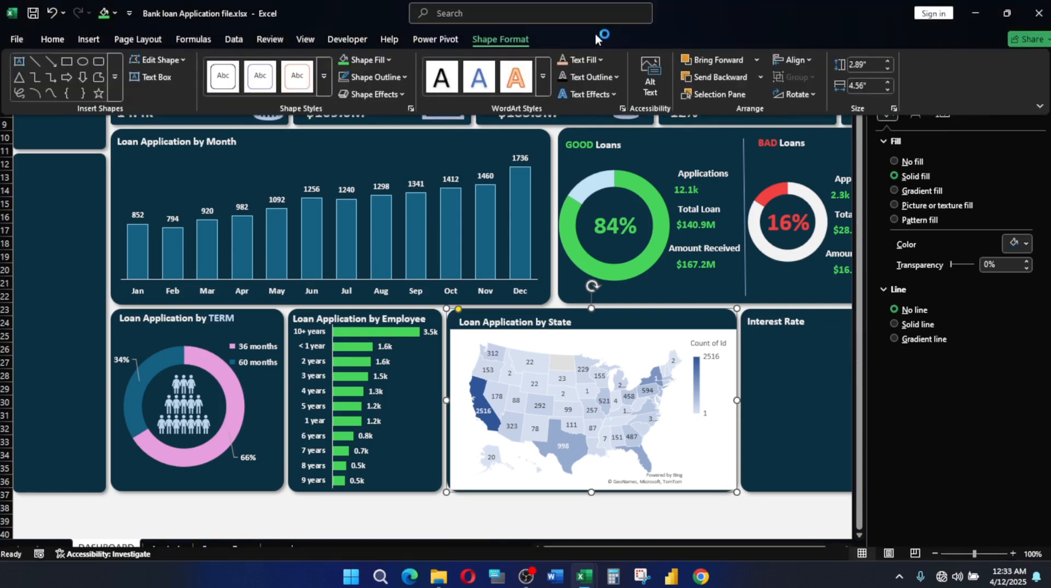
left_click(645, 339)
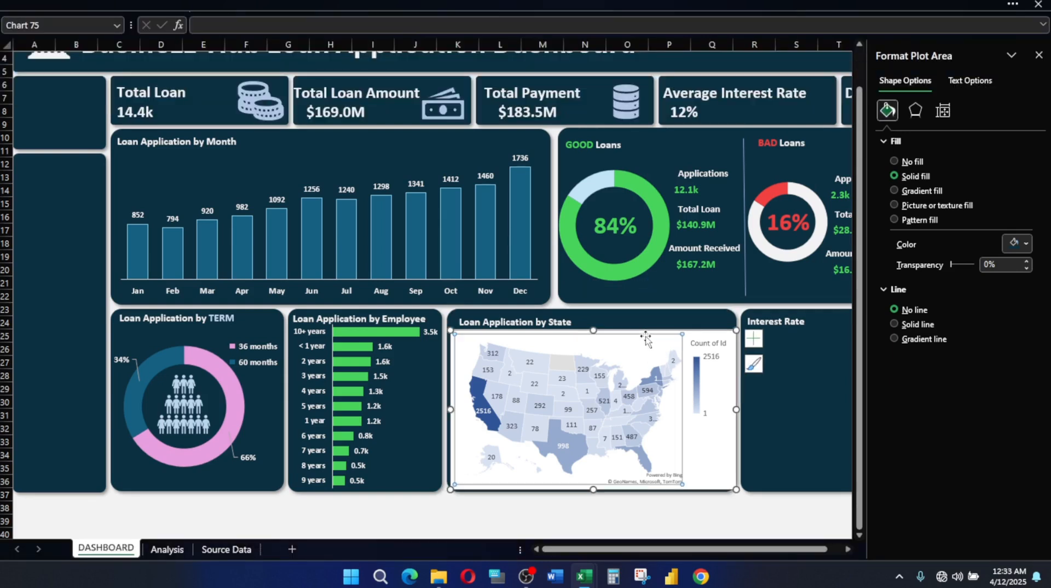
left_click(699, 337)
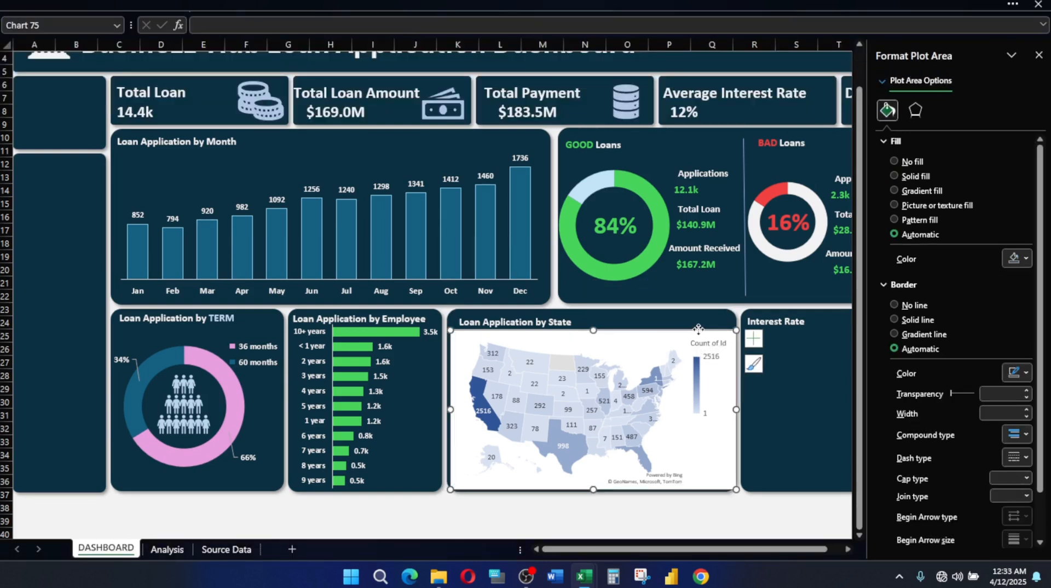
left_click(514, 3)
left_click(553, 38)
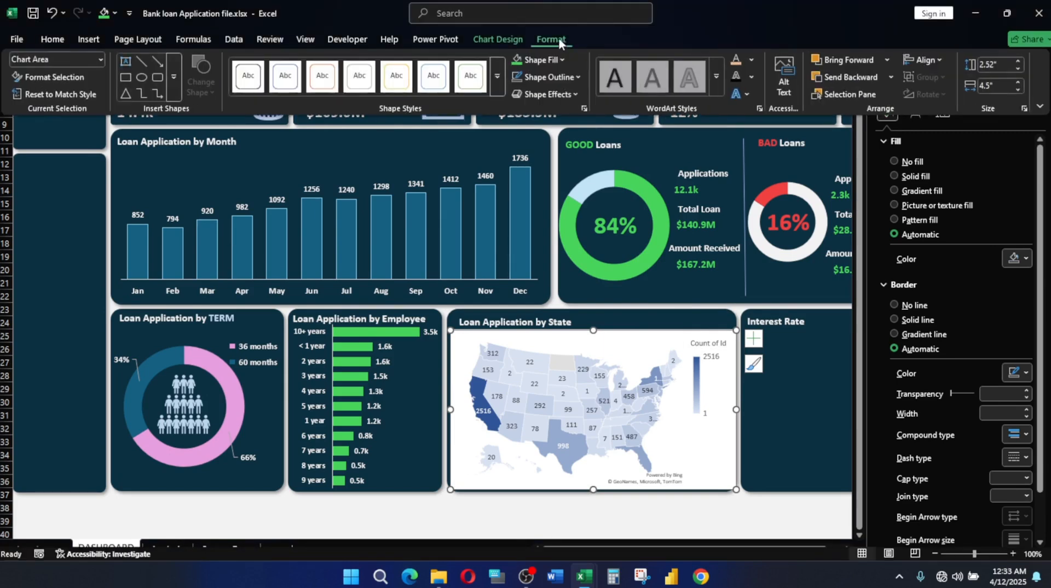
left_click(552, 61)
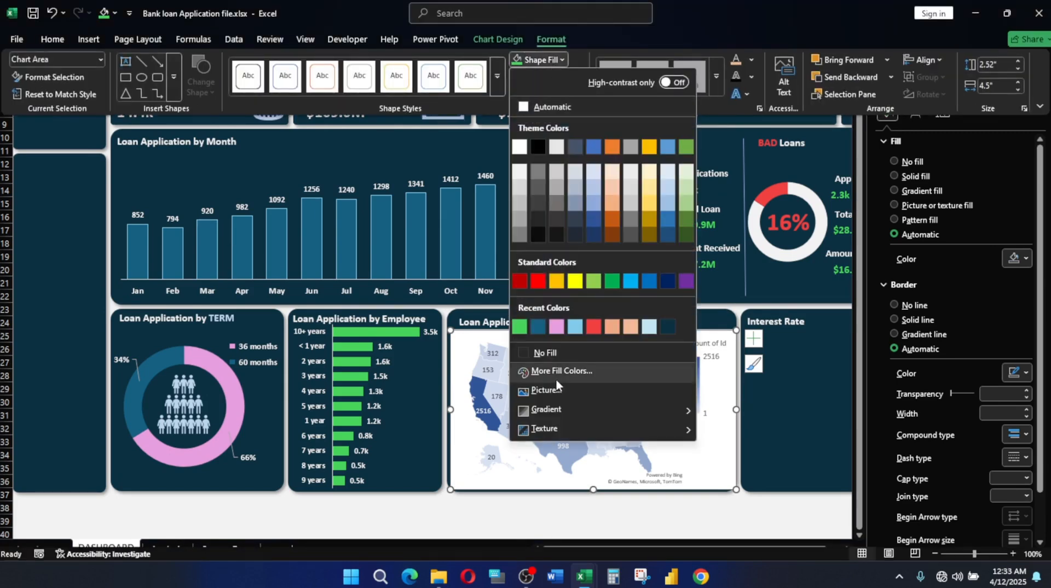
left_click(546, 354)
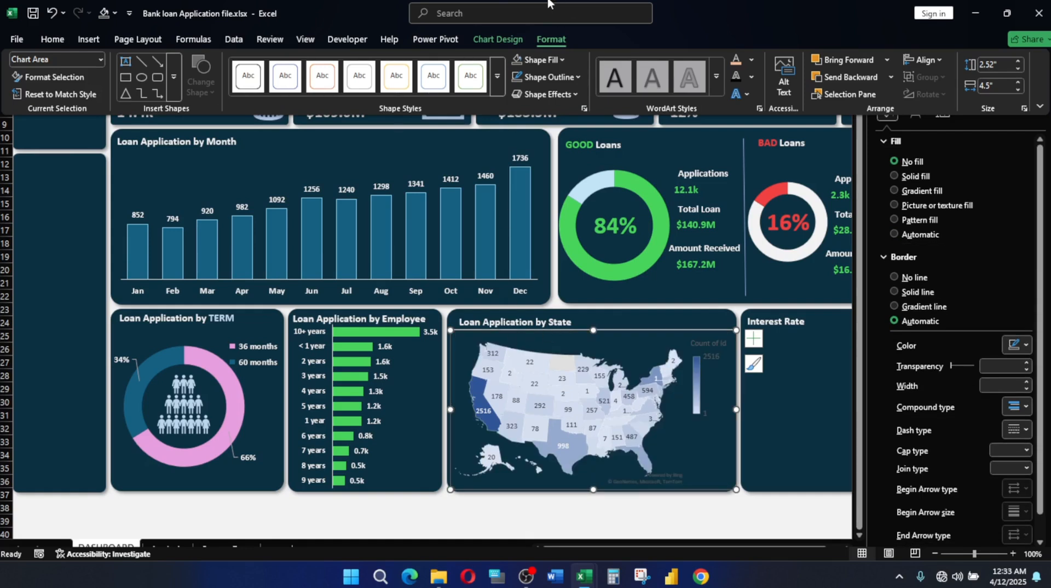
left_click(562, 77)
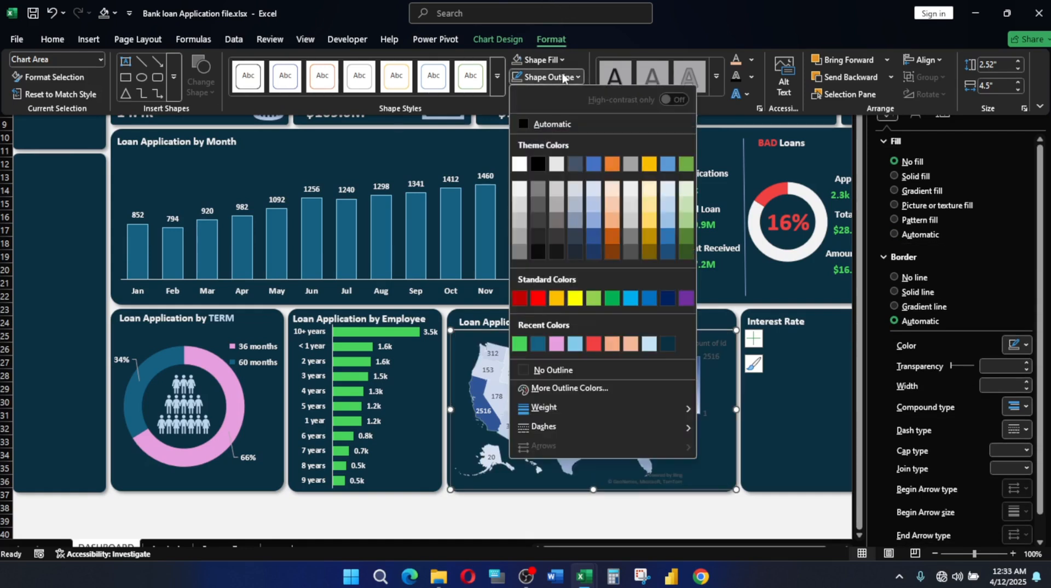
left_click(553, 370)
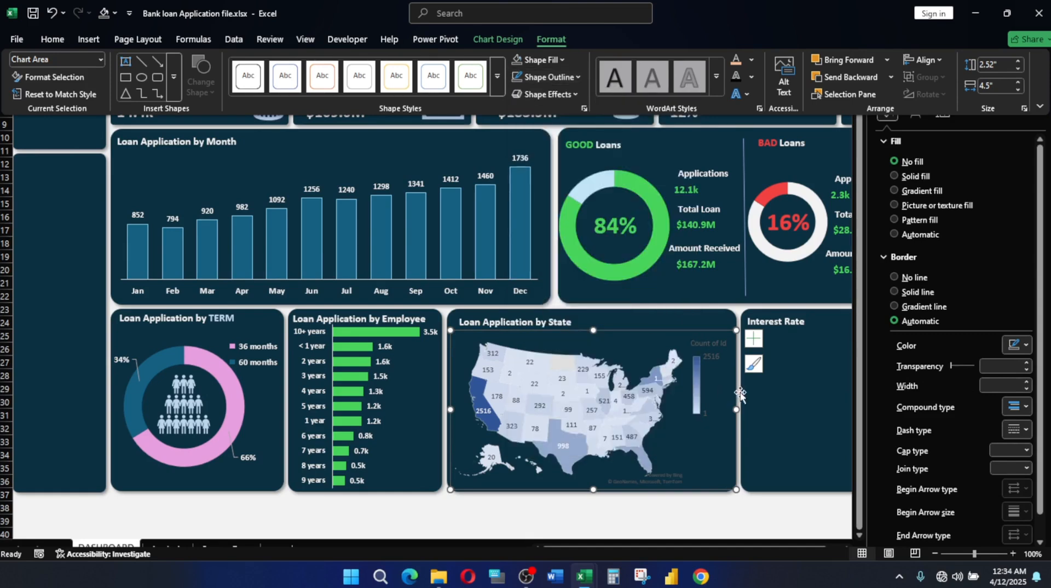
key("ctrl+shift+F1")
Make the state map's legend text bold and white
left_click(709, 340)
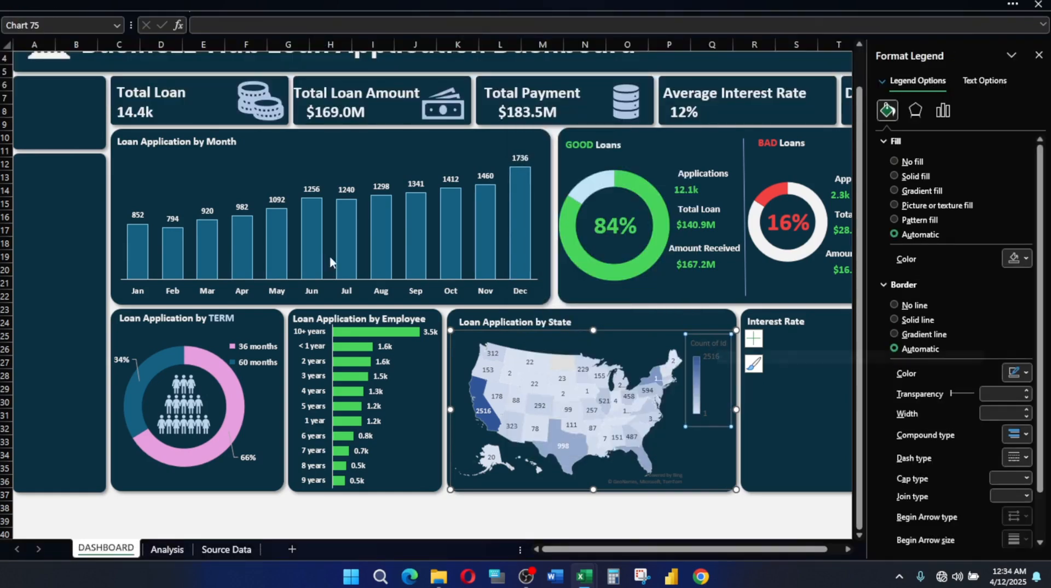
key("ctrl+shift+F1")
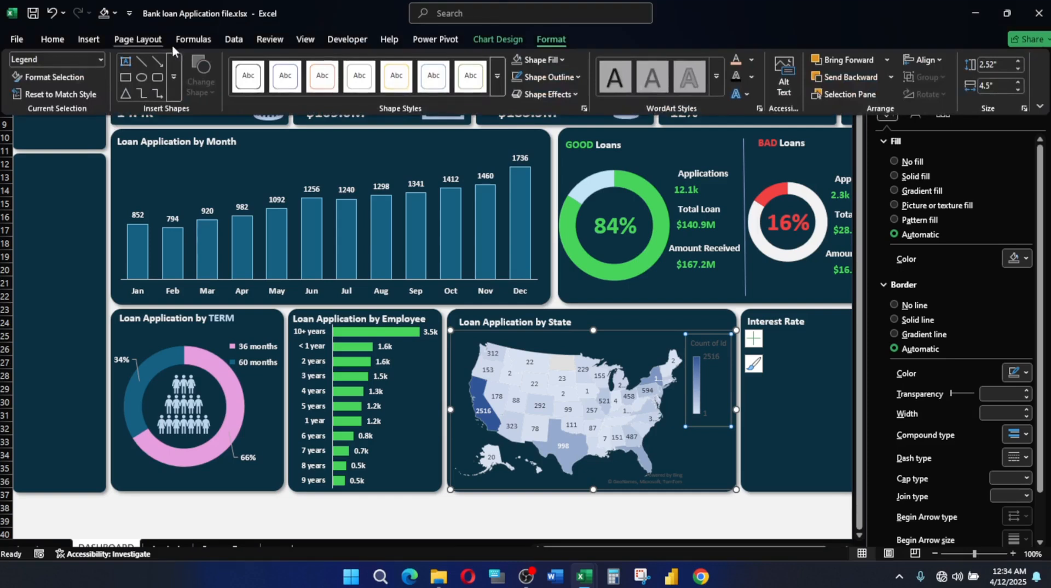
left_click(50, 39)
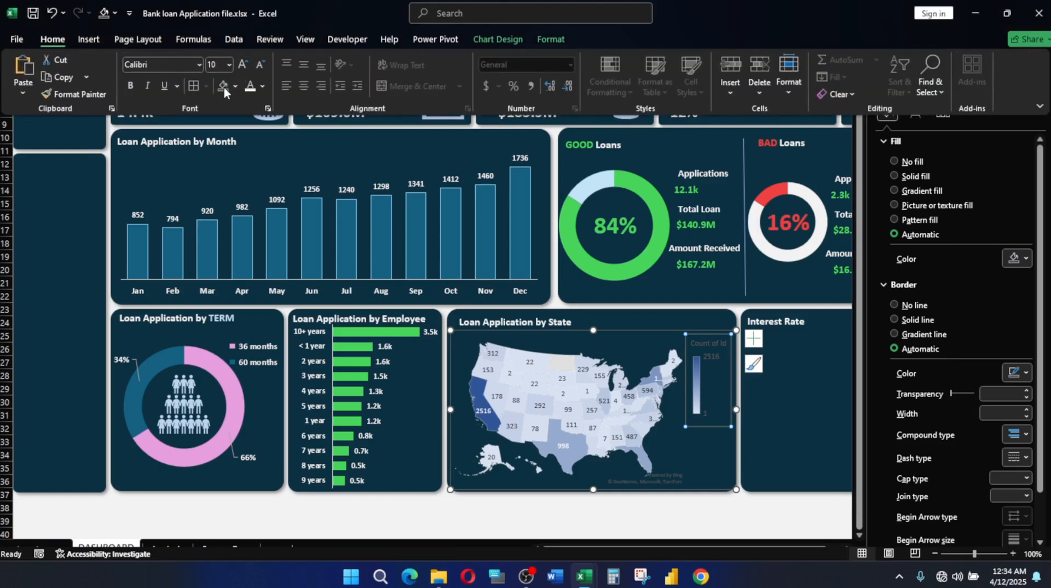
left_click(130, 85)
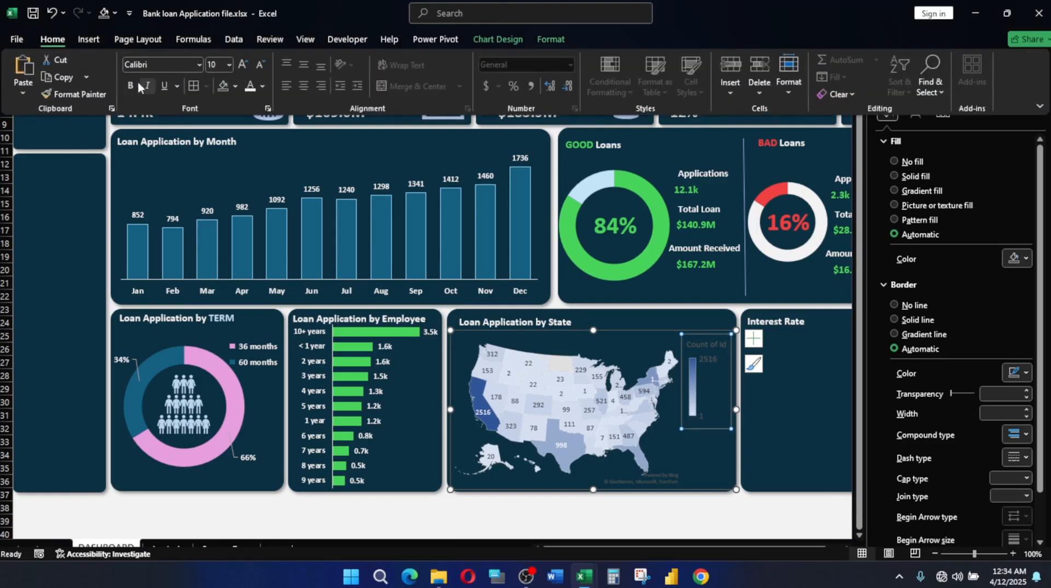
left_click(255, 88)
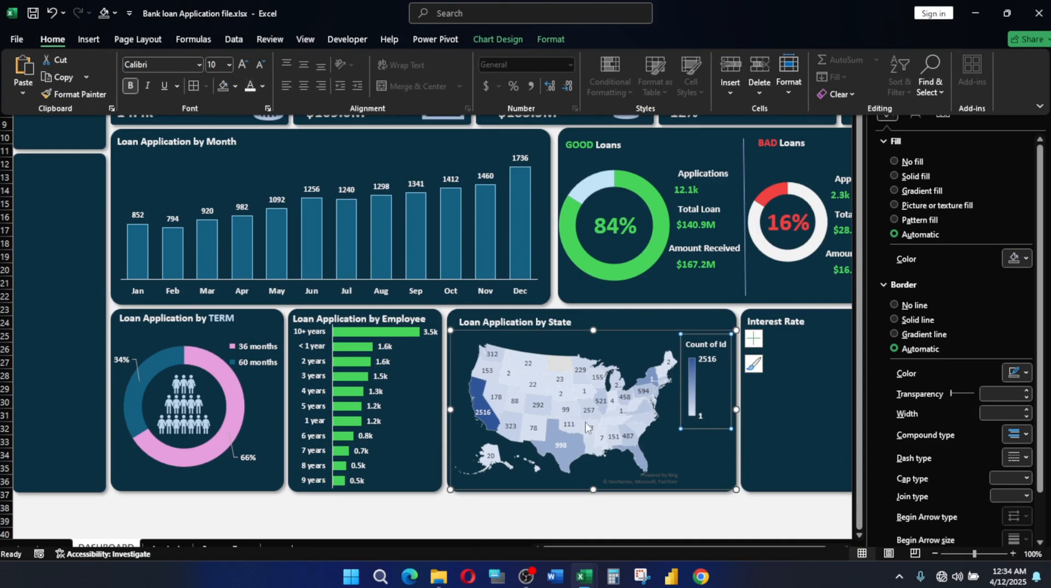
Examine the Loan Application by State map in the Bank Loan Applications Data reference workbook, closing its formatting pane, and return to the Bank loan Application file
mouse_move(585, 577)
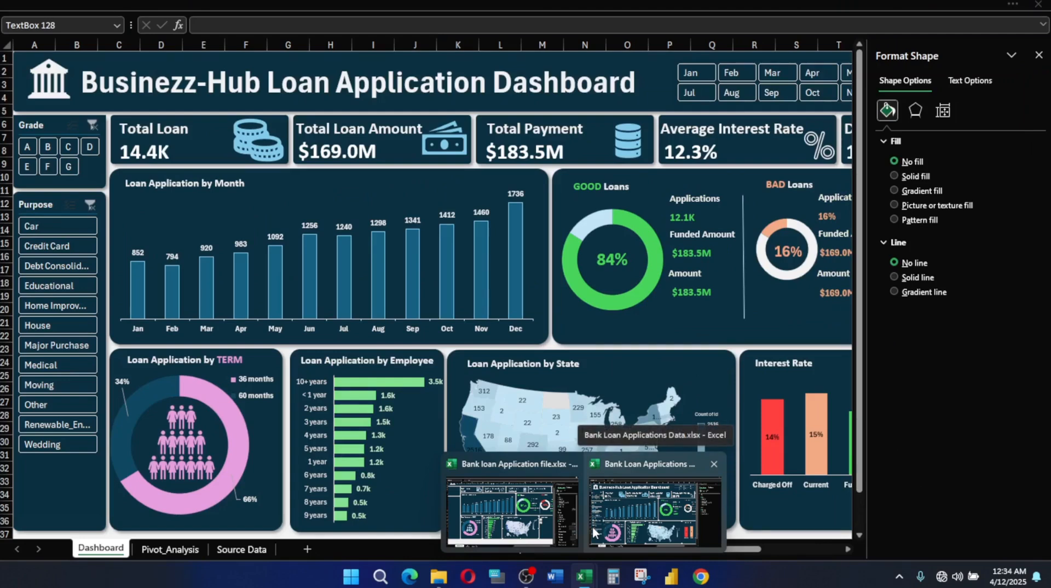
left_click(614, 524)
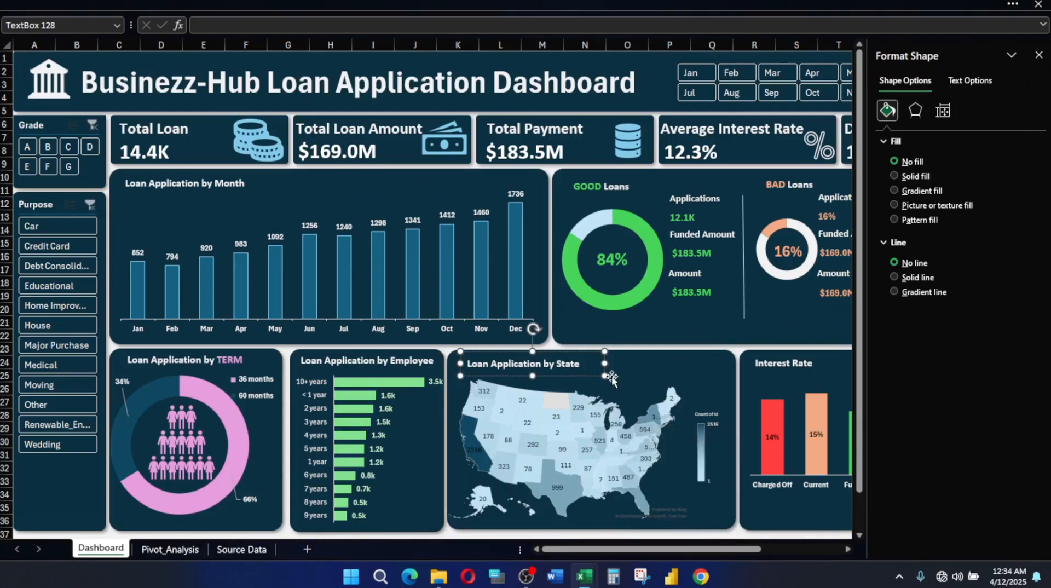
left_click(665, 376)
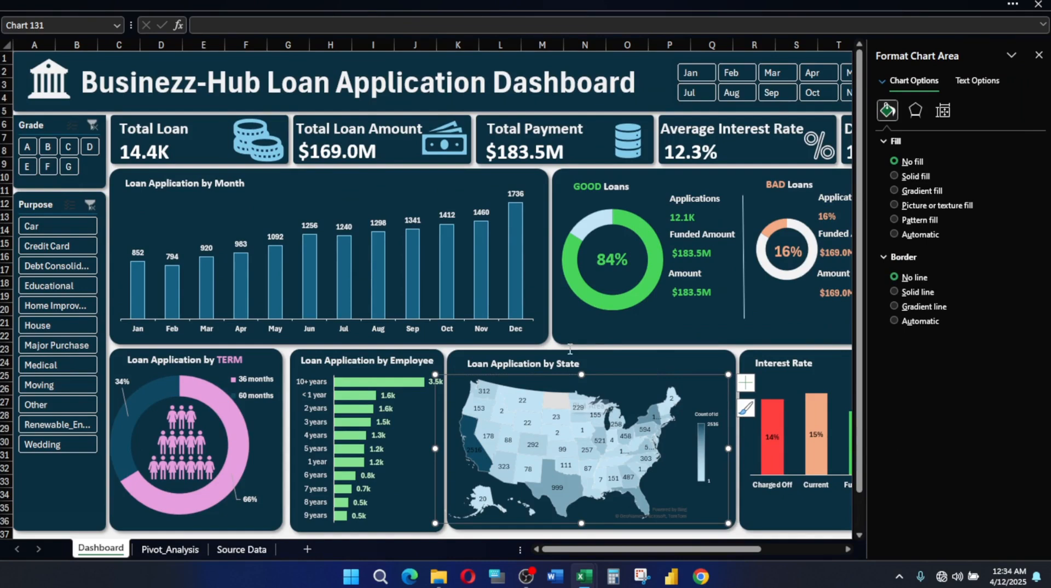
left_click(1038, 55)
mouse_move(583, 576)
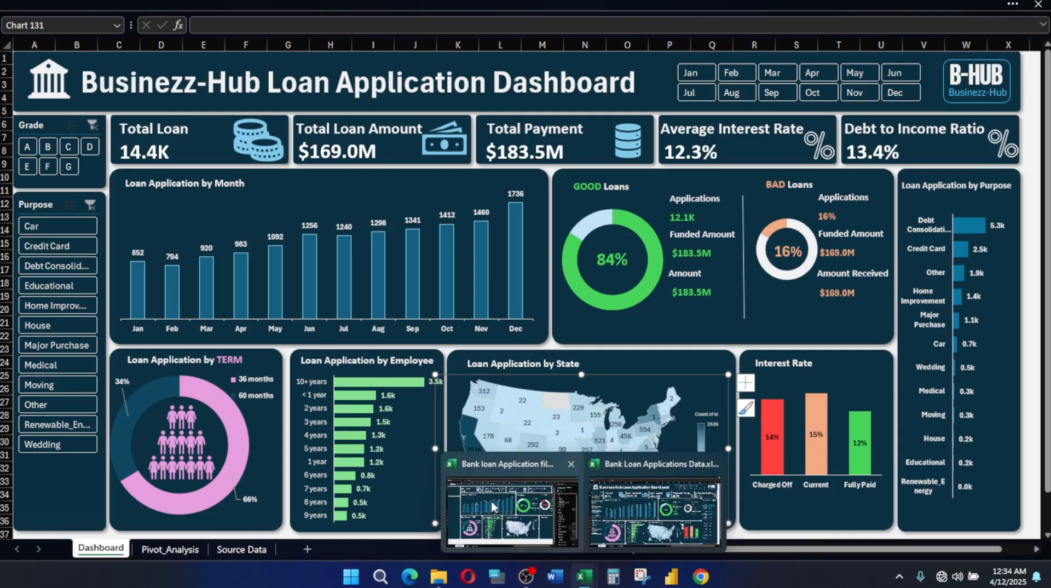
left_click(493, 507)
Examine the chart styles and colour palettes offered for the Loan Application by State map
left_click(617, 336)
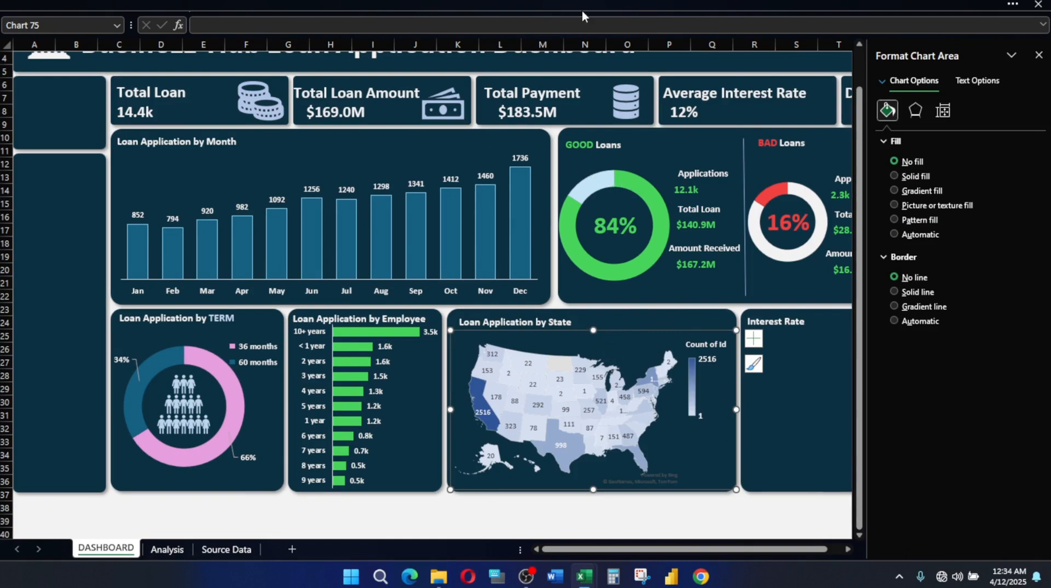
left_click(697, 356)
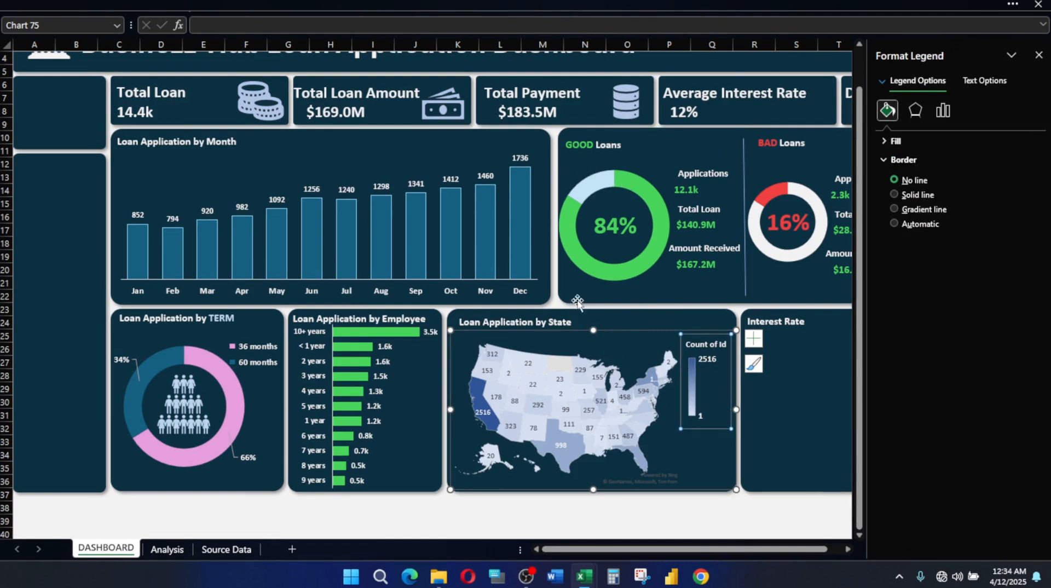
left_click(564, 4)
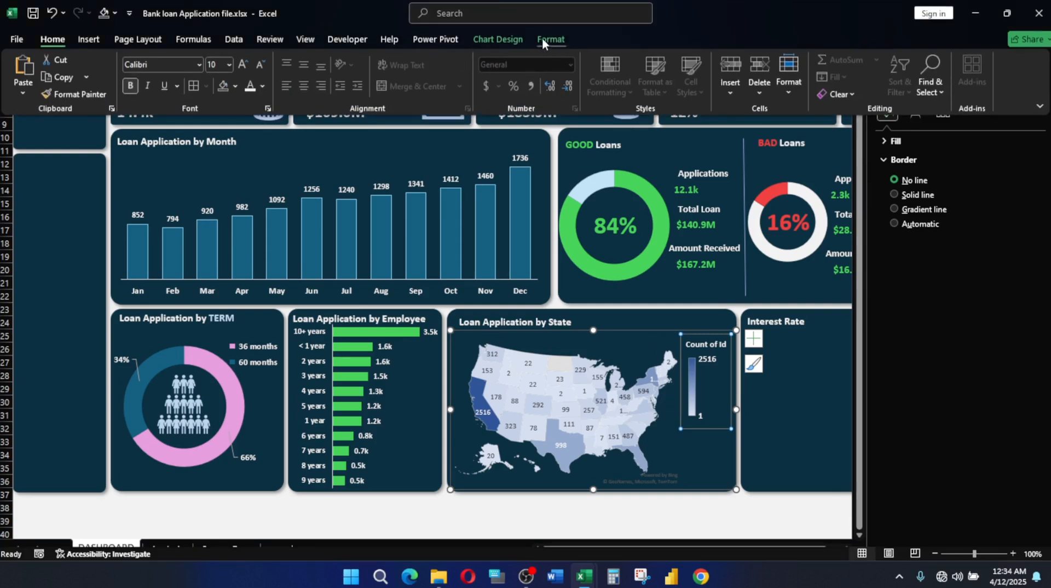
left_click(507, 38)
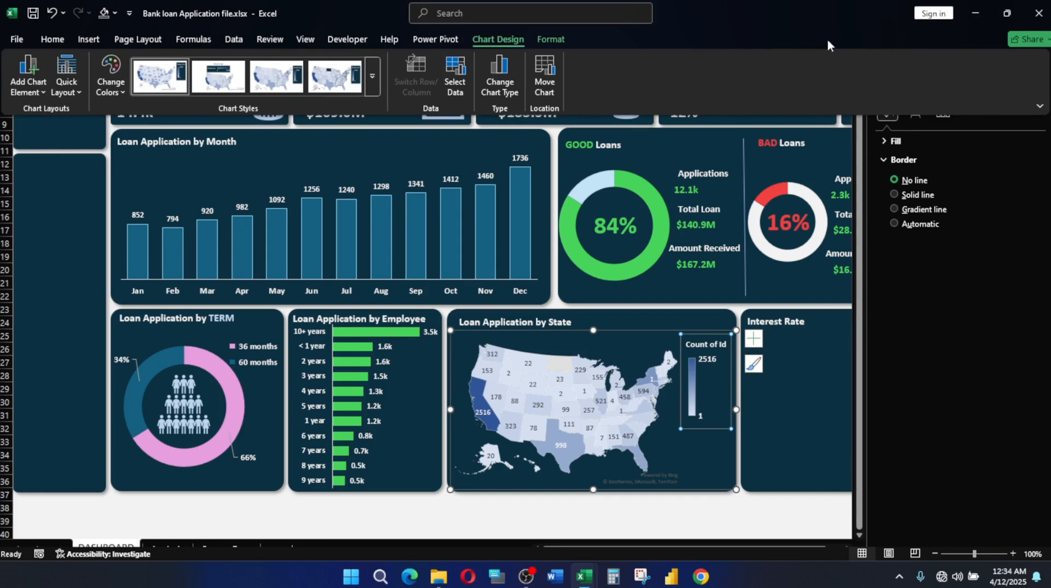
left_click(372, 78)
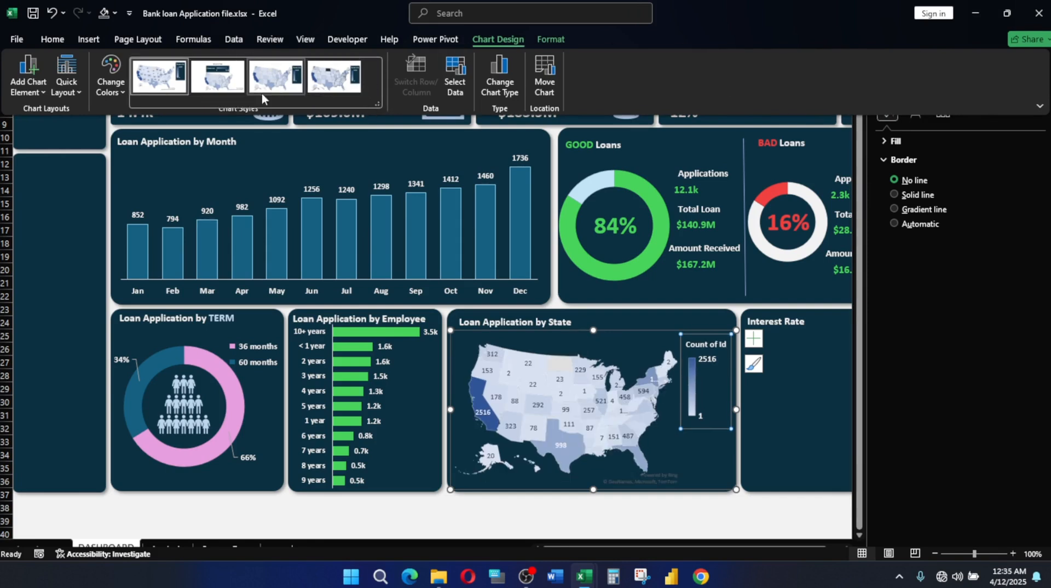
left_click(123, 85)
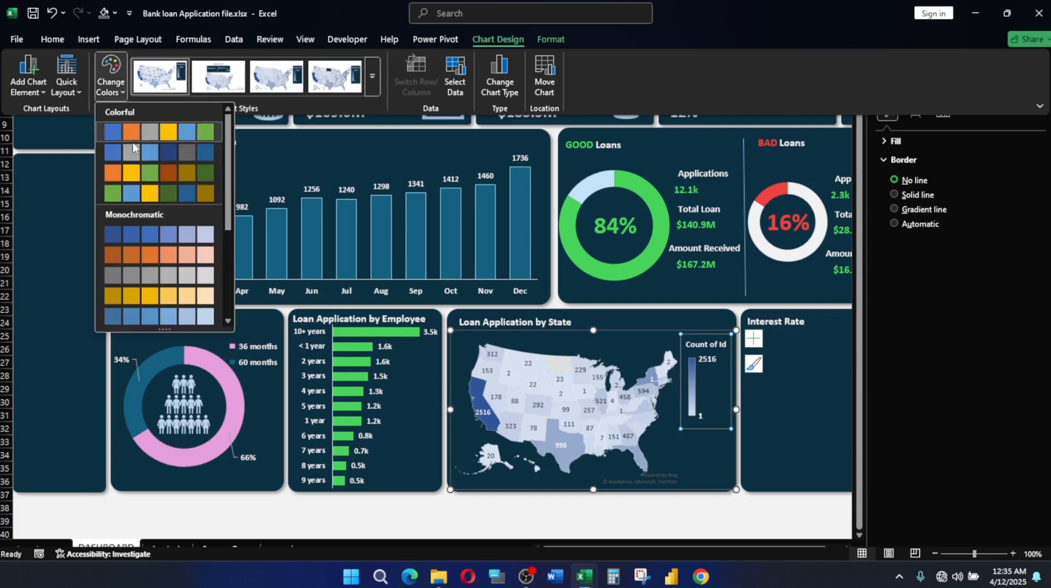
left_click(121, 93)
left_click(124, 96)
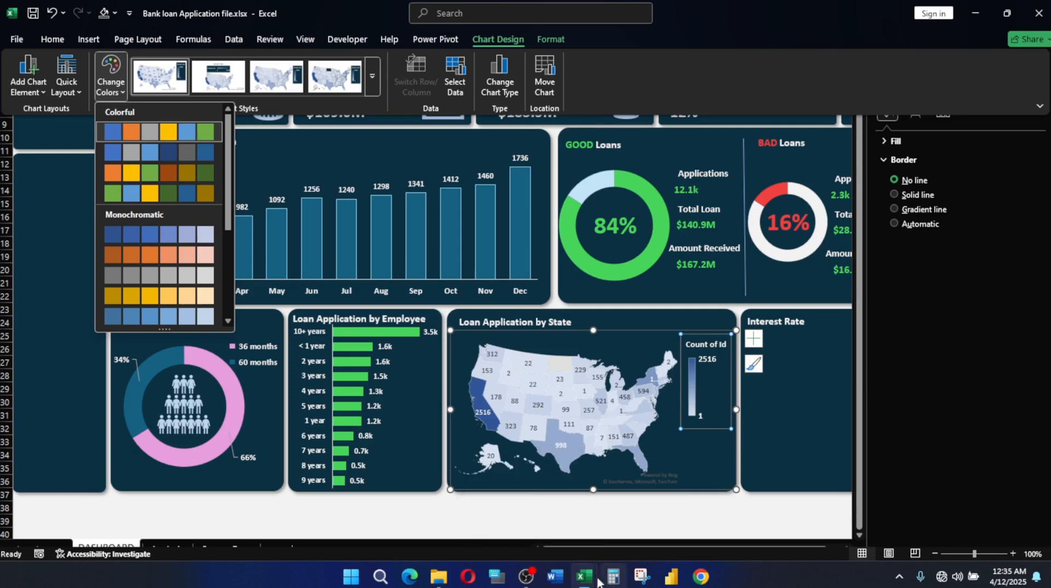
left_click(778, 438)
left_click(638, 350)
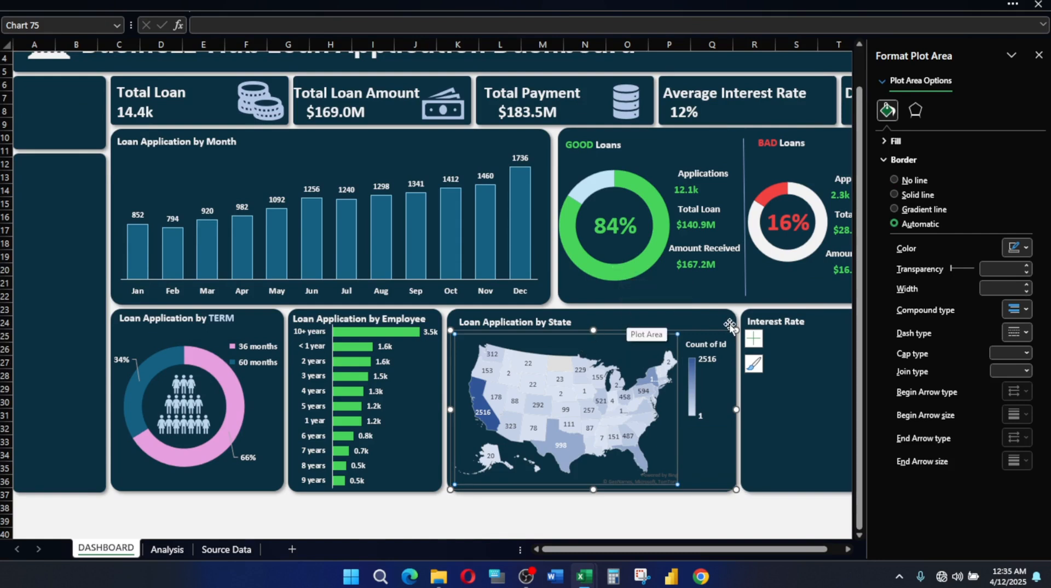
Close the formatting pane and examine the Interest Rate chart in the Bank Loan Applications Data reference workbook
left_click(1039, 55)
left_click(799, 362)
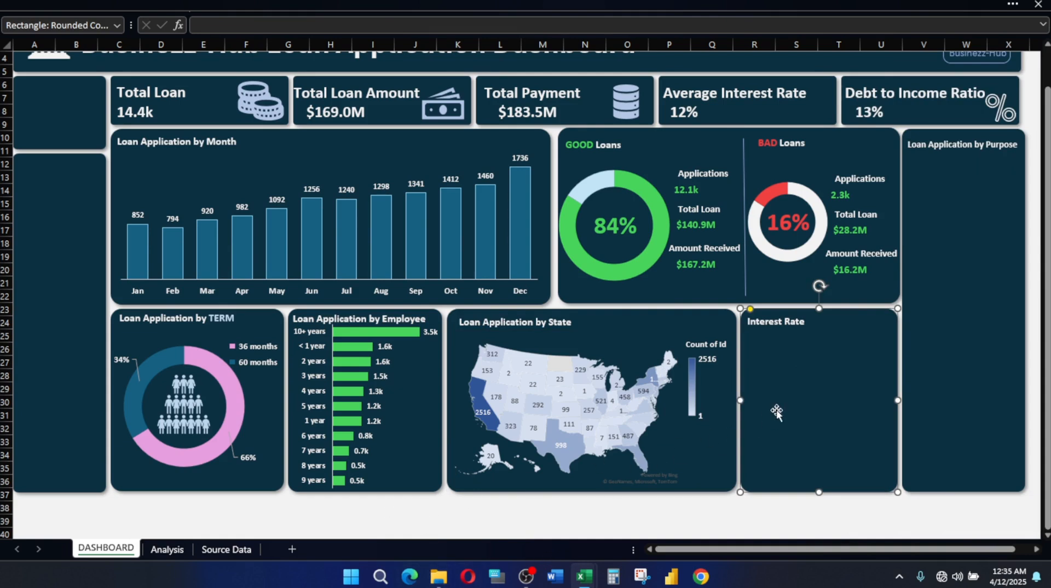
mouse_move(584, 577)
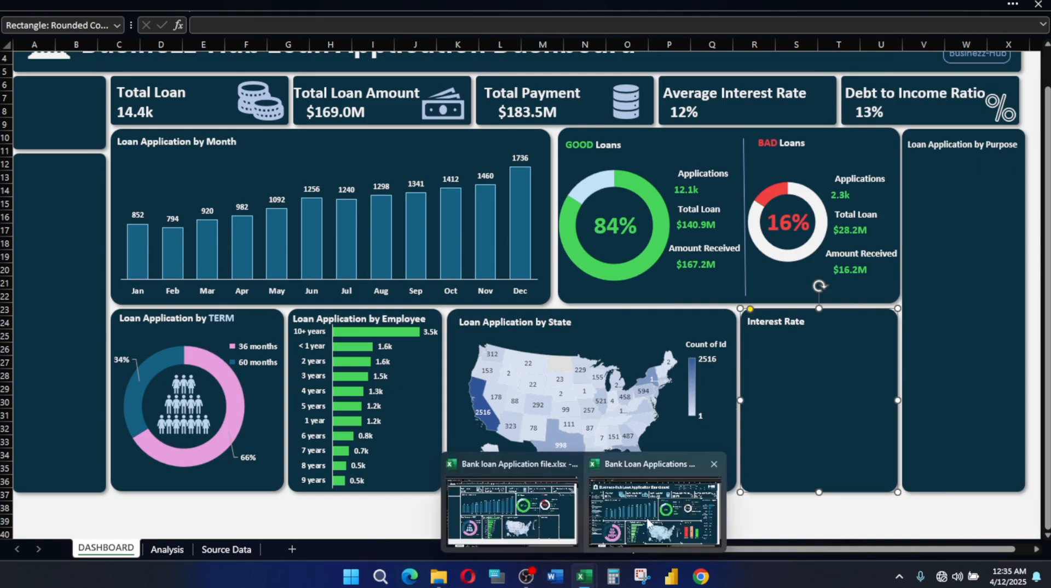
left_click(663, 504)
left_click(856, 390)
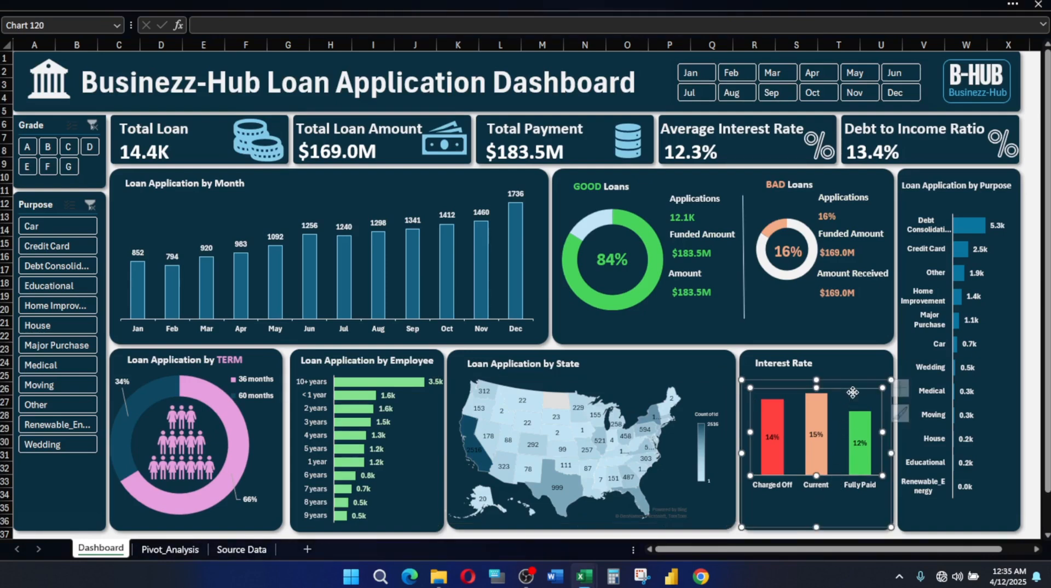
Switch to the Bank loan Application file workbook and open its Analysis sheet
left_click(857, 389)
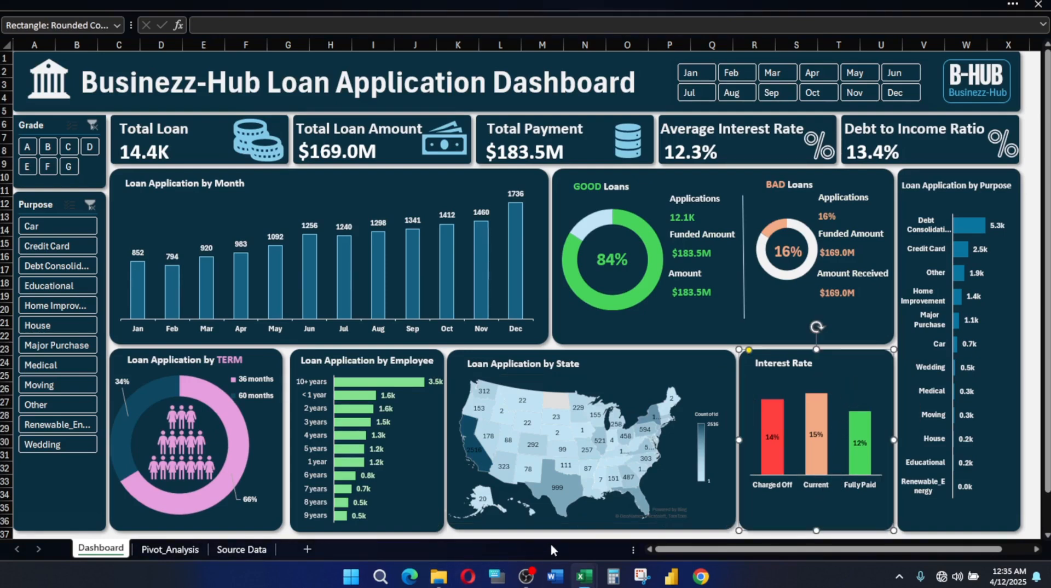
mouse_move(581, 579)
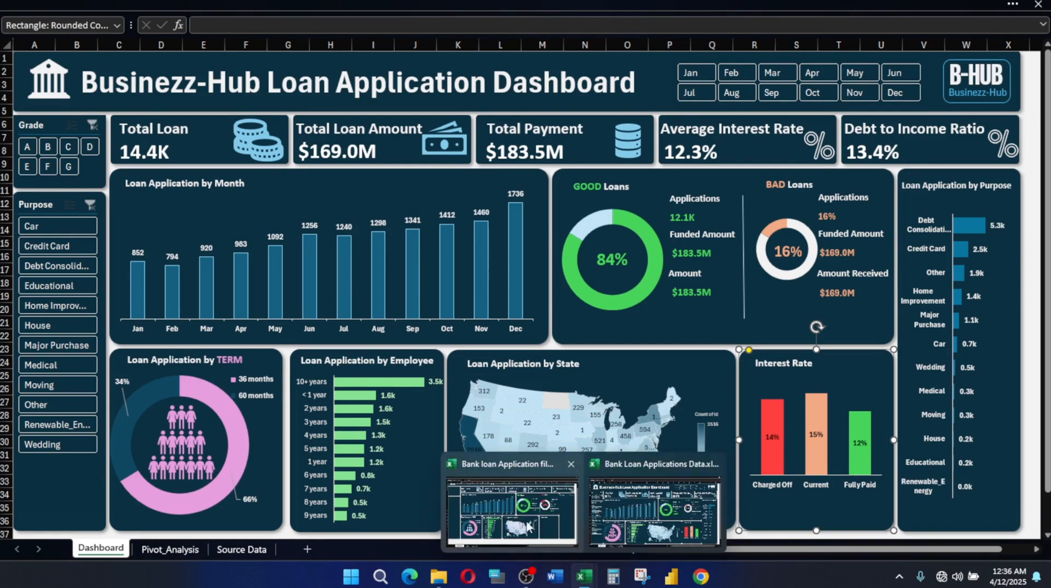
left_click(523, 520)
left_click(167, 548)
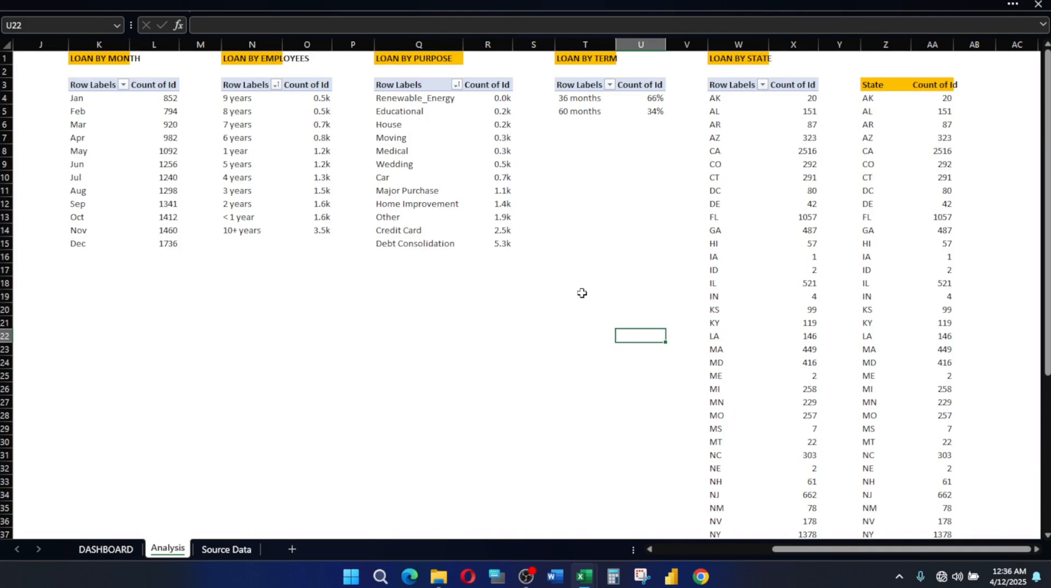
Insert a clustered column PivotChart from the Average Interest Rate pivot table
left_click_drag(795, 545, 726, 552)
left_click(219, 112)
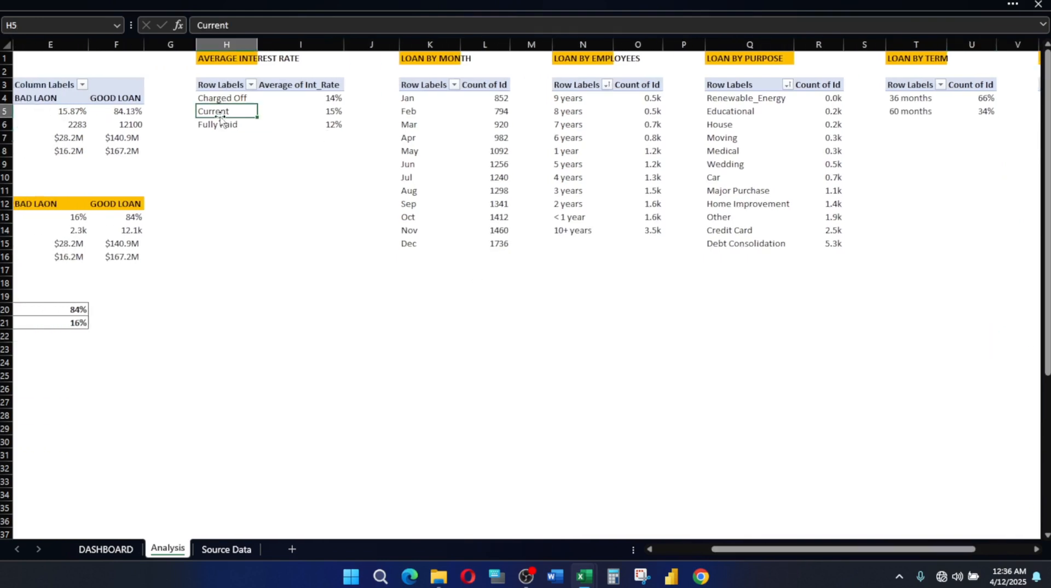
left_click(748, 6)
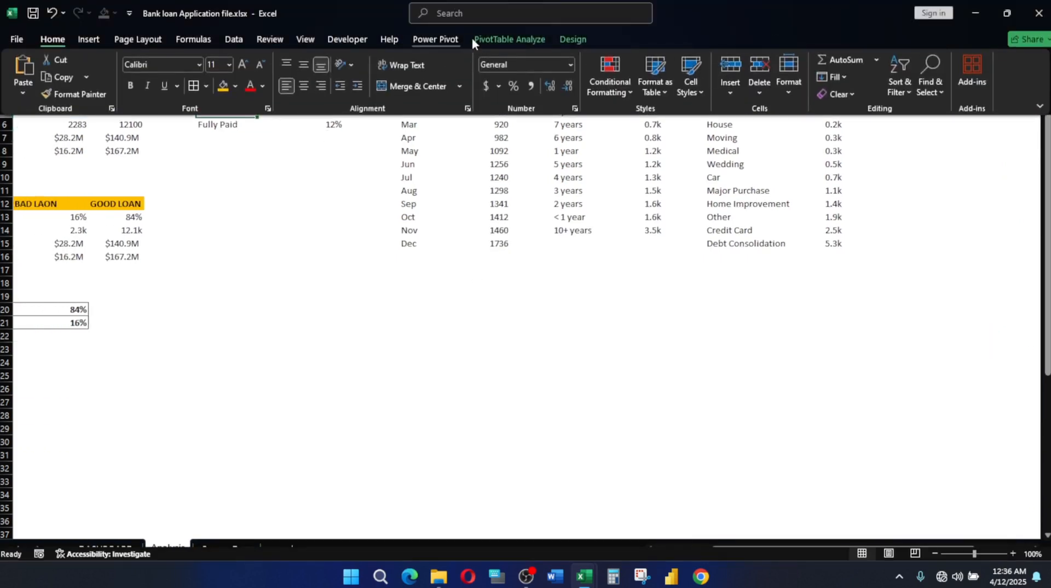
left_click(501, 39)
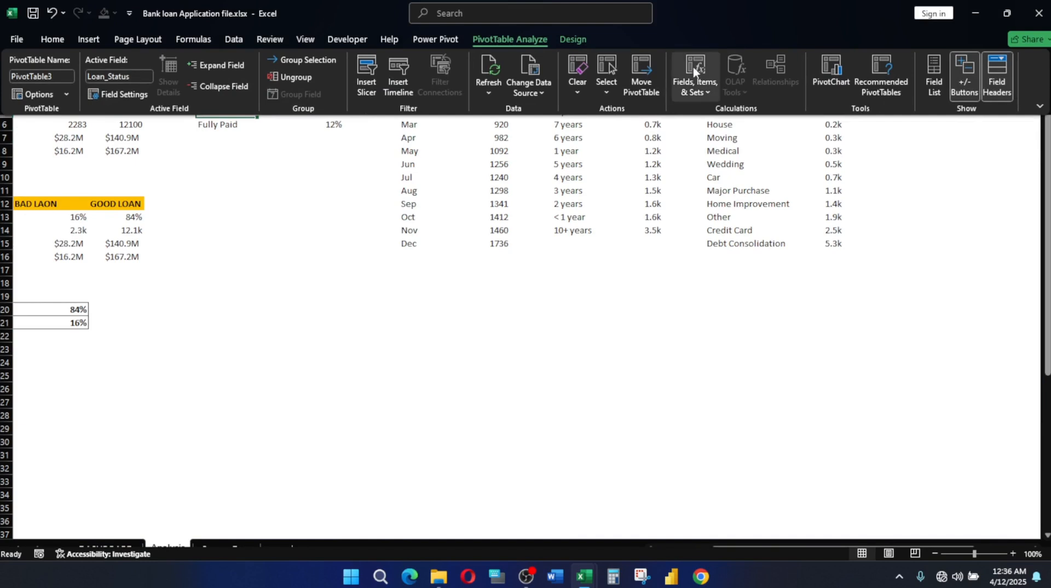
left_click(831, 74)
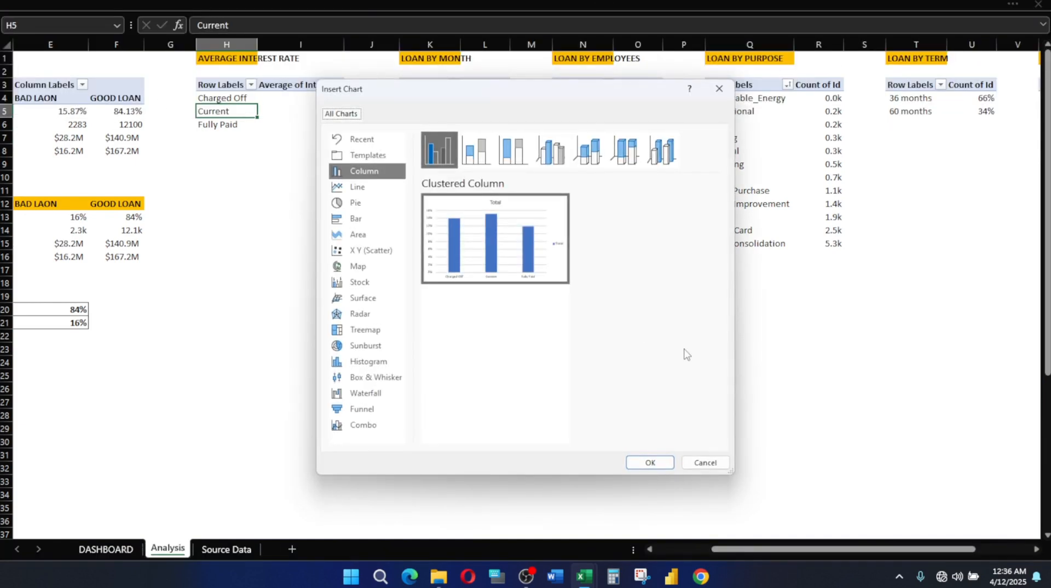
left_click(651, 463)
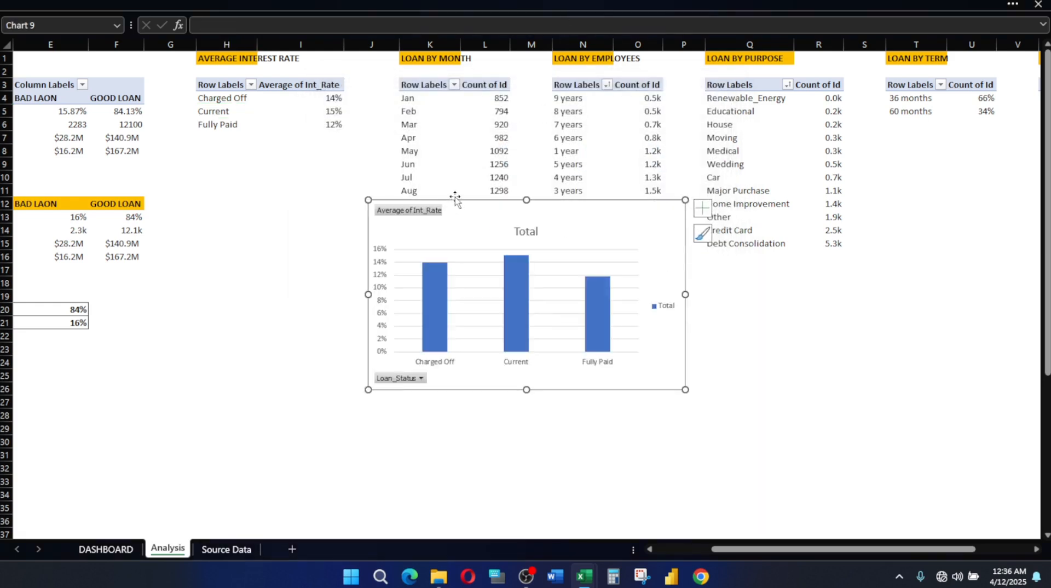
Move the new interest rate chart from the Analysis sheet to the DASHBOARD sheet
key("ctrl+x")
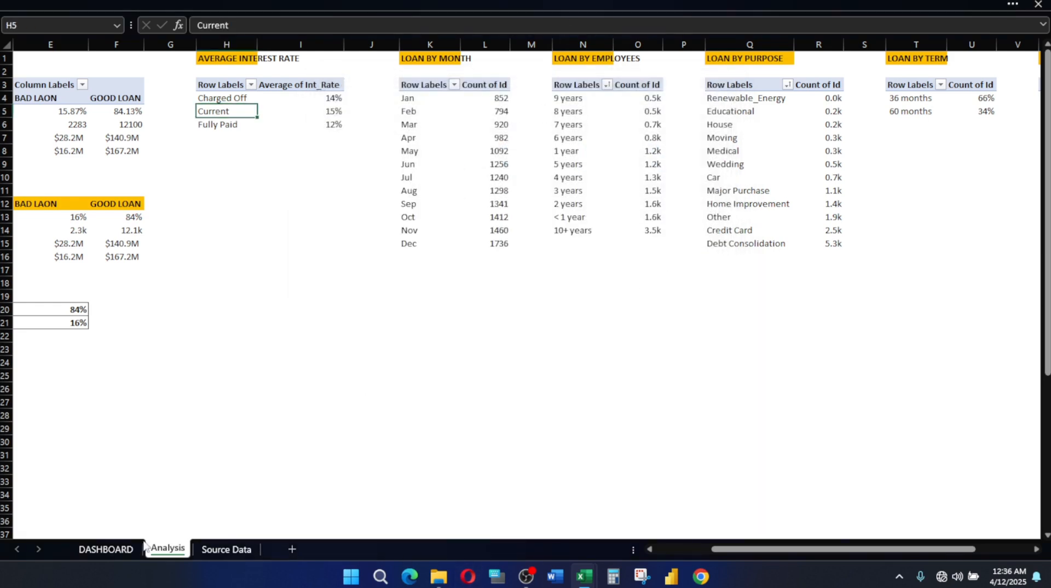
left_click(90, 549)
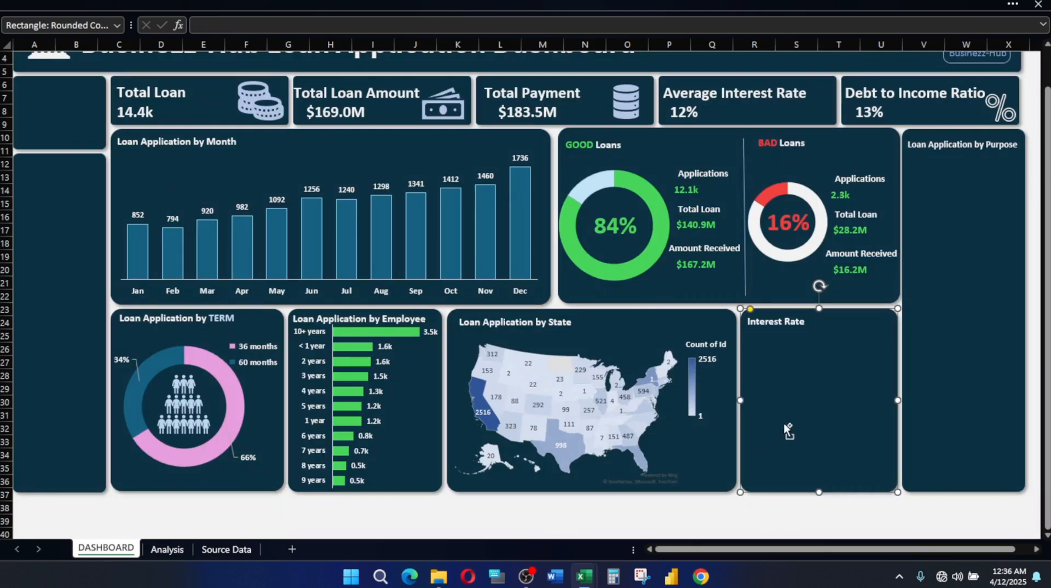
key("ctrl+v")
Hide all field buttons on the chart and remove its title, gridlines, legend and vertical axis
right_click(691, 282)
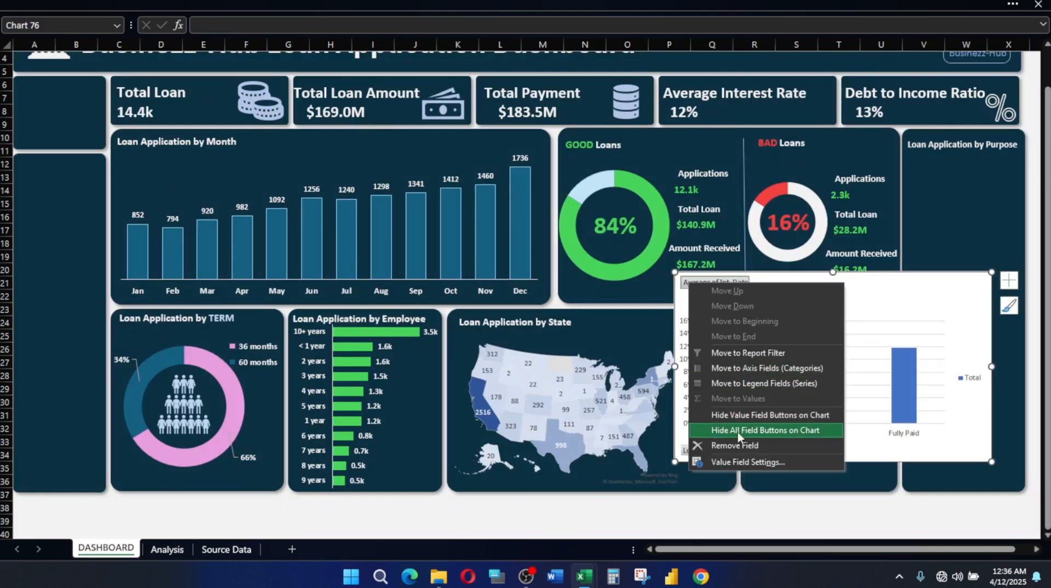
left_click(761, 430)
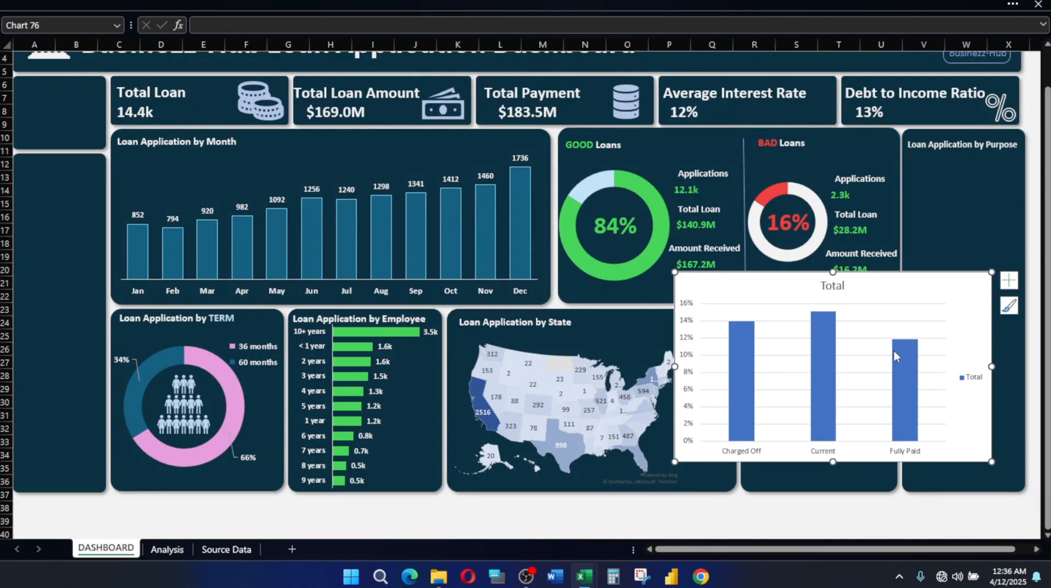
left_click(1010, 278)
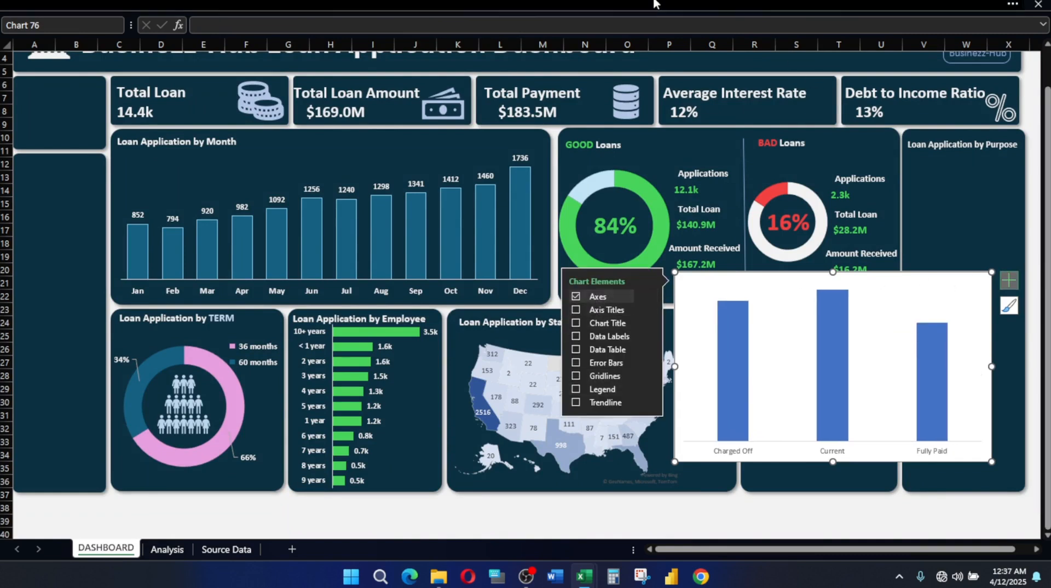
Remove the chart's fill and outline, and resize it to fit inside the Interest Rate card
mouse_move(474, 44)
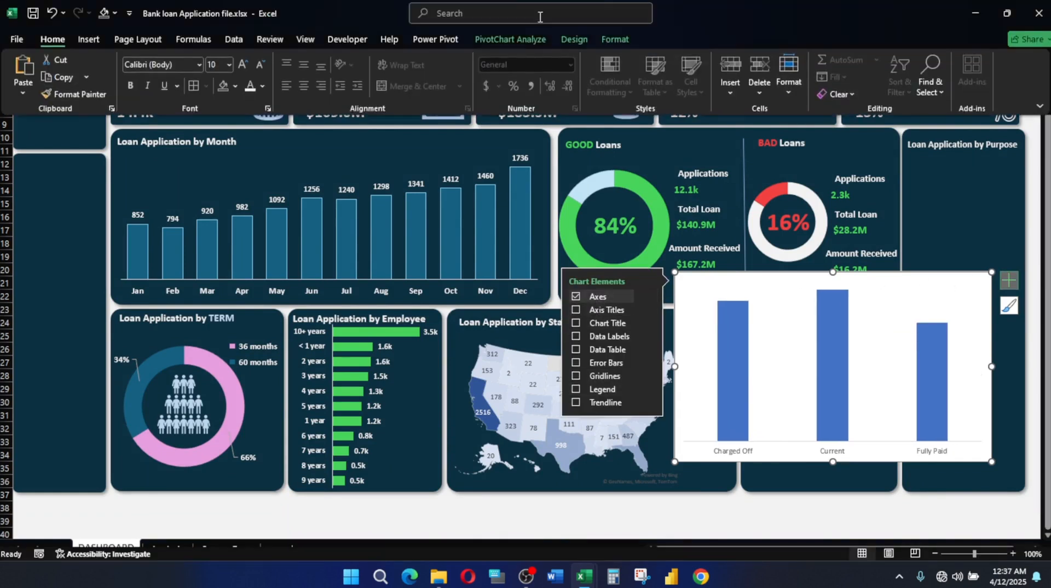
left_click(615, 39)
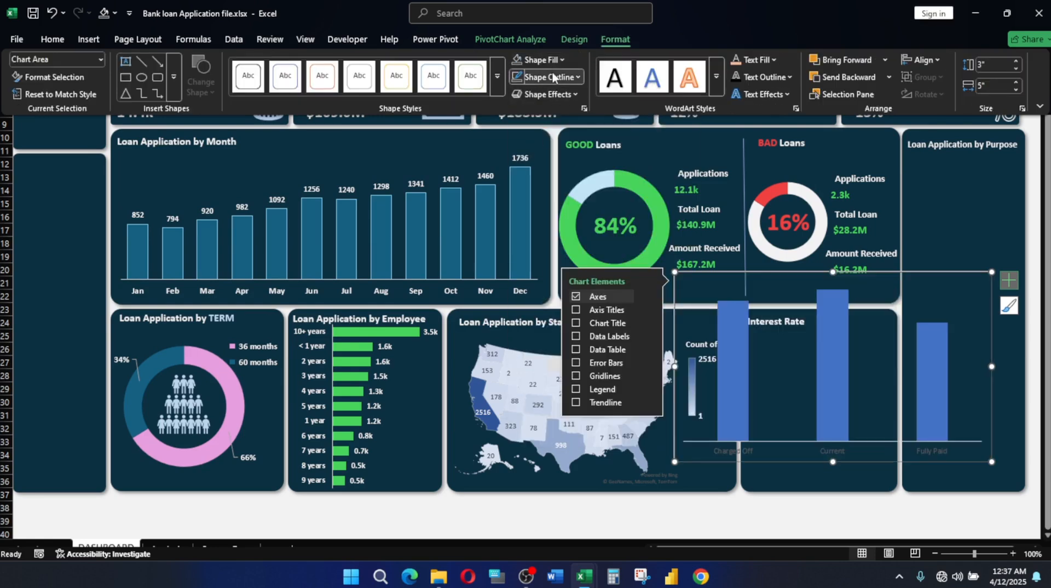
left_click(546, 77)
left_click(554, 370)
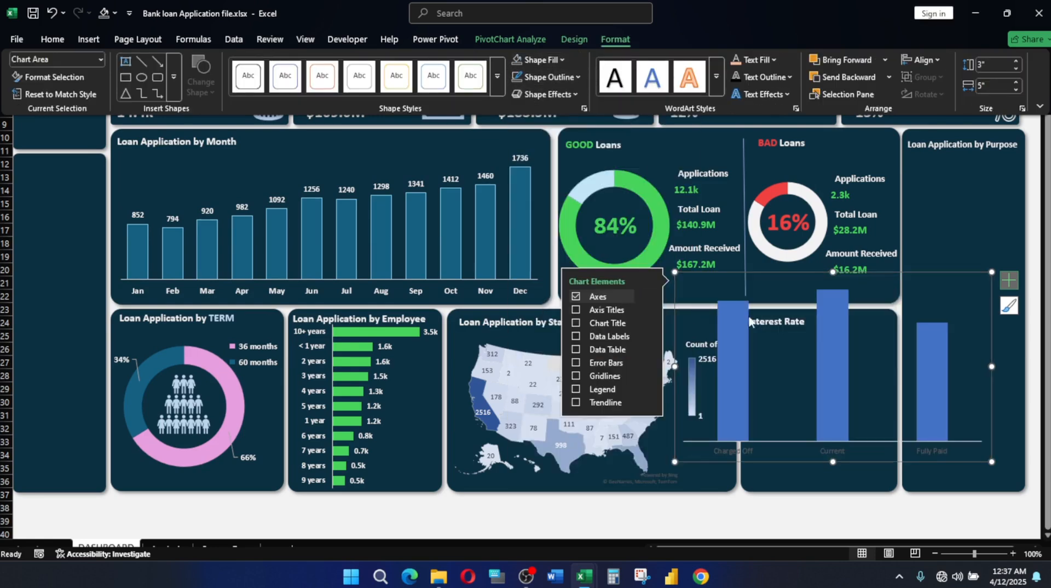
left_click(986, 459)
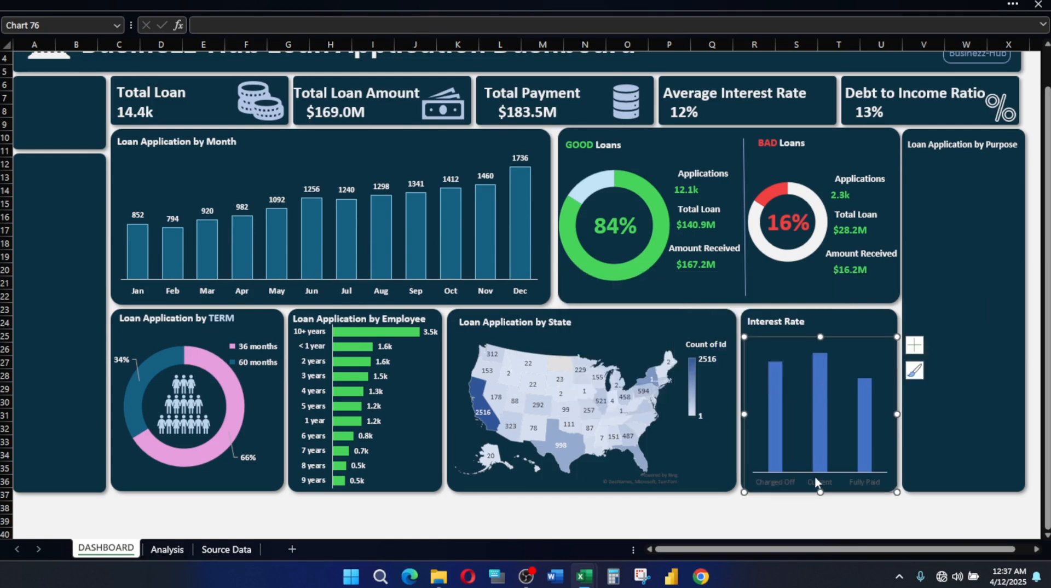
Make the Interest Rate chart's category labels bold white and set the column gap width to 70%
left_click(815, 483)
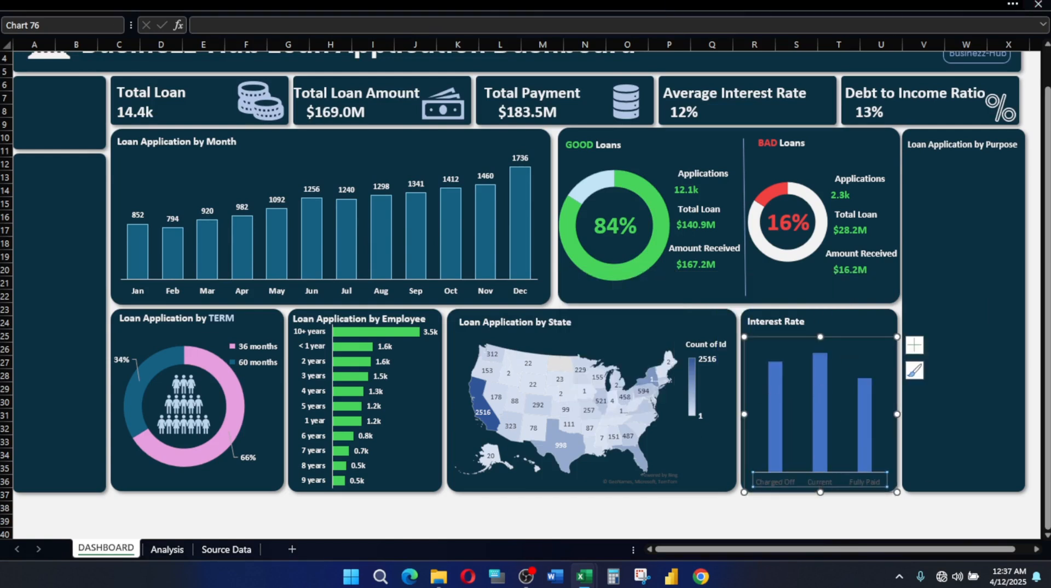
left_click(654, 3)
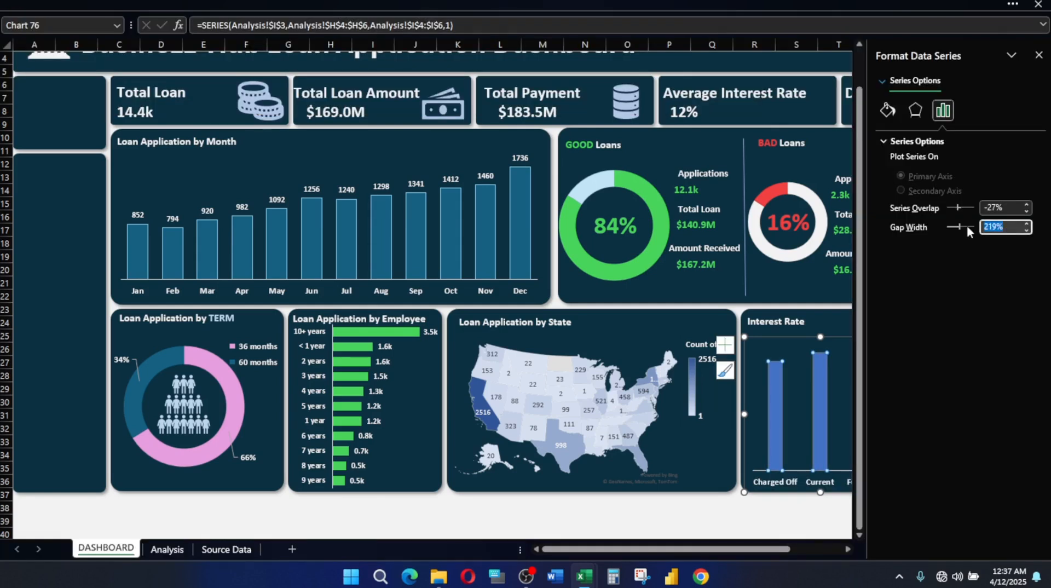
type("150")
key("Return")
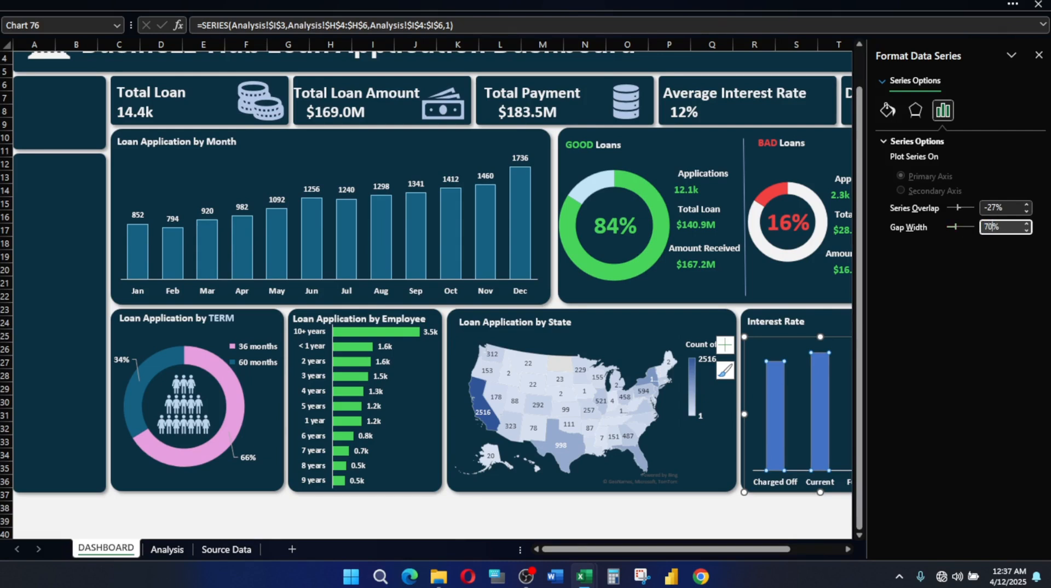
key("Return")
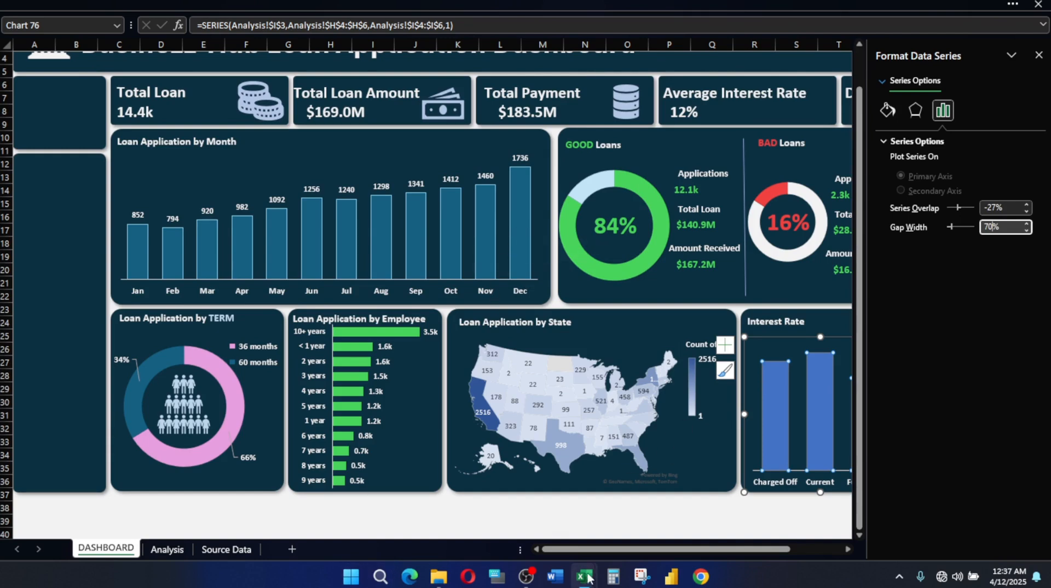
Consult the finished dashboard in the Bank Loan Applications Data workbook, and color the Charged Off column's border and fill red
mouse_move(589, 578)
left_click(665, 513)
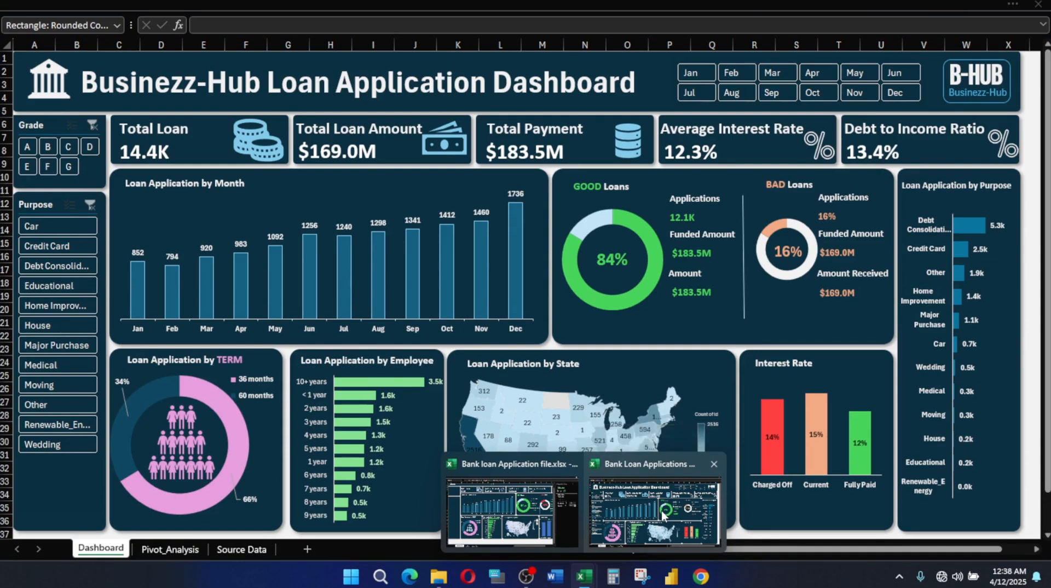
left_click(459, 471)
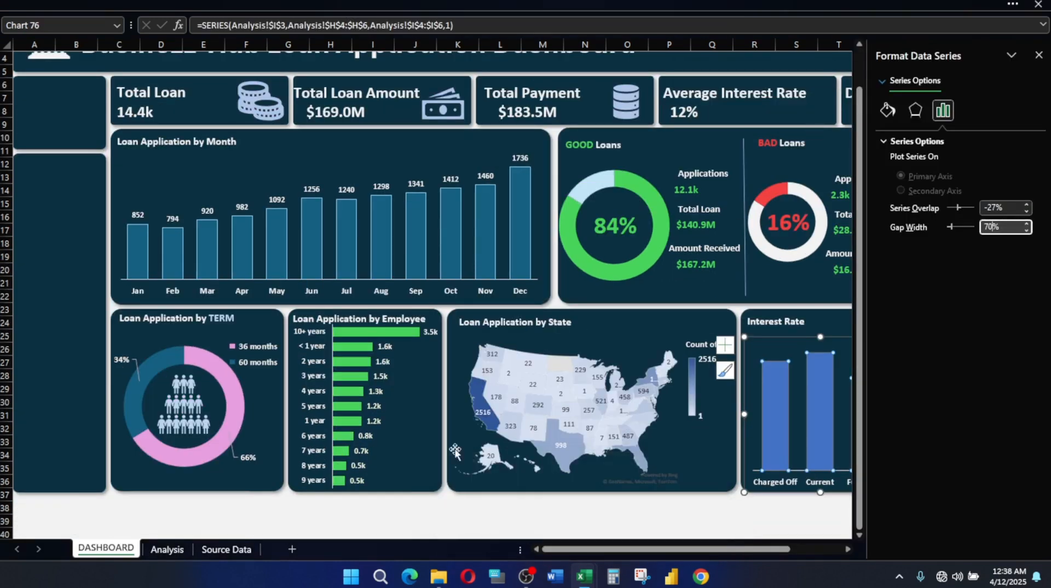
left_click(787, 403)
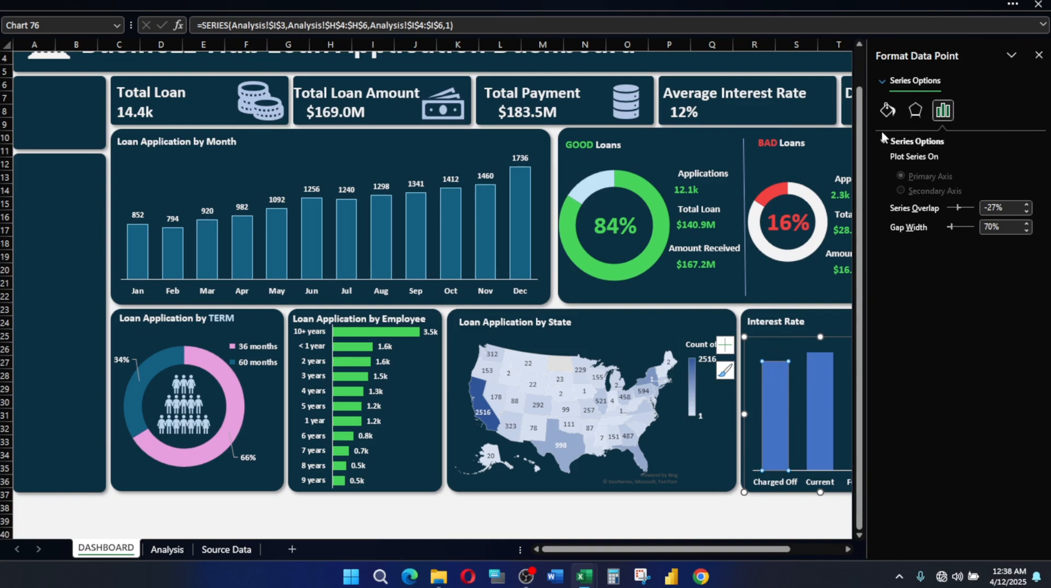
left_click(894, 114)
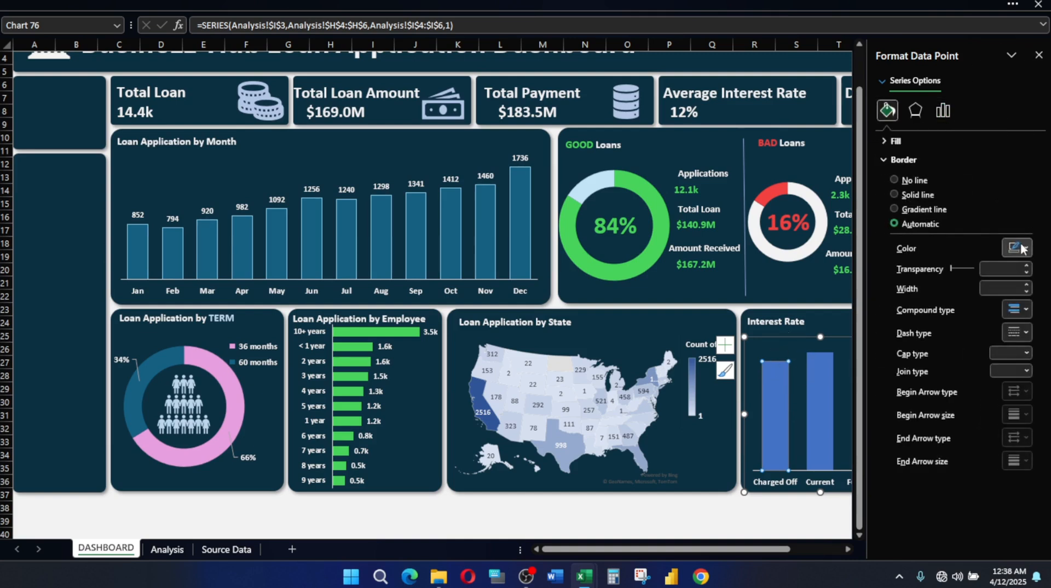
left_click(1028, 249)
left_click(950, 493)
left_click(891, 112)
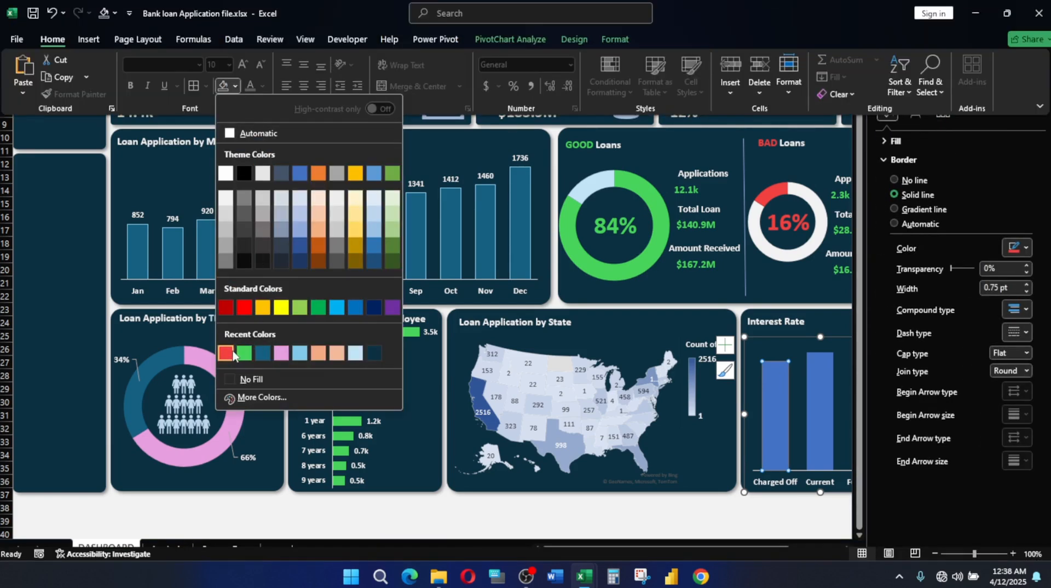
left_click(226, 353)
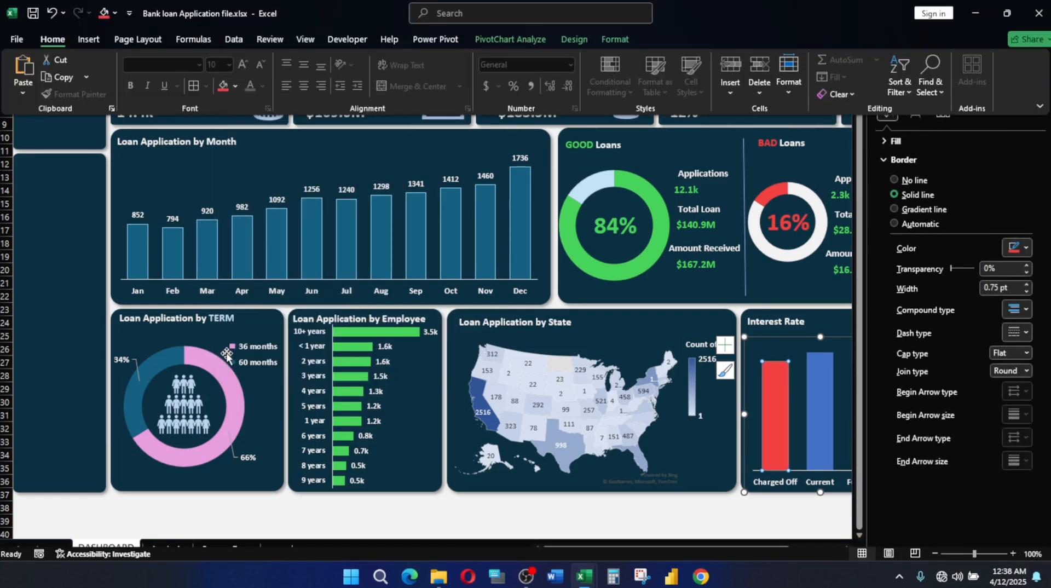
Fill the Current column of the Interest Rate chart with light orange and close the formatting pane
left_click(820, 375)
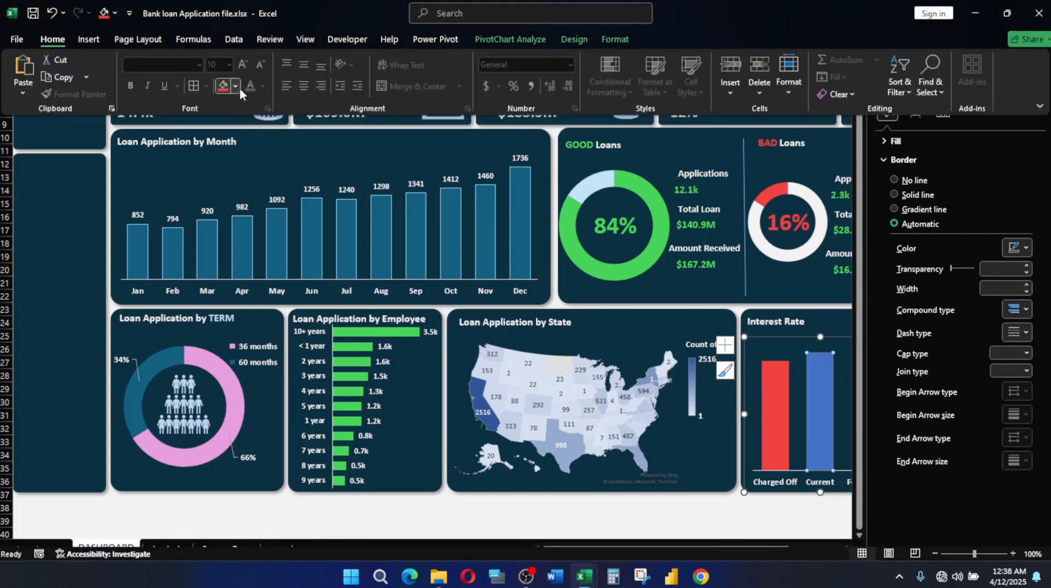
left_click(235, 86)
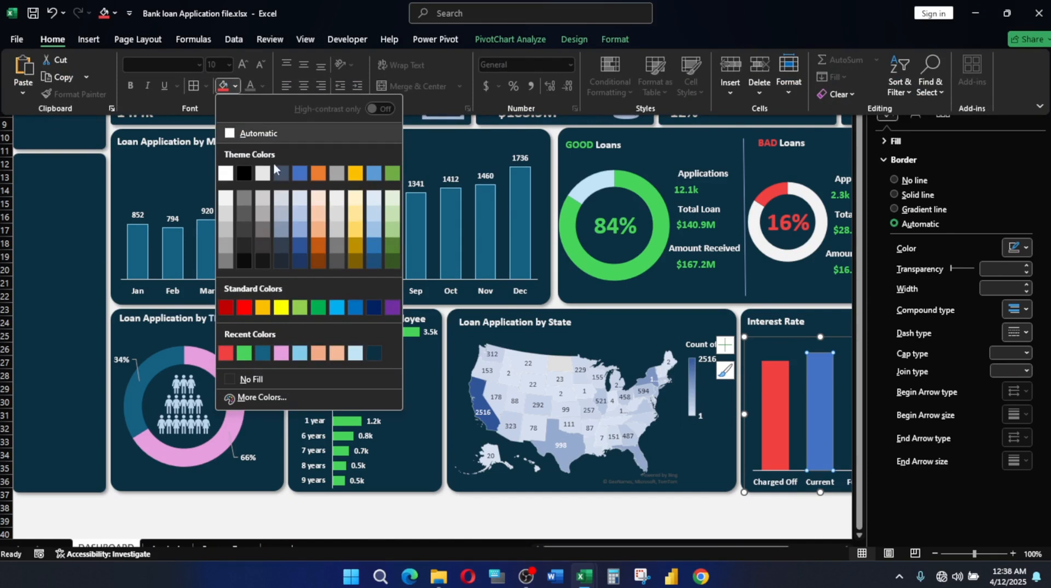
left_click(333, 355)
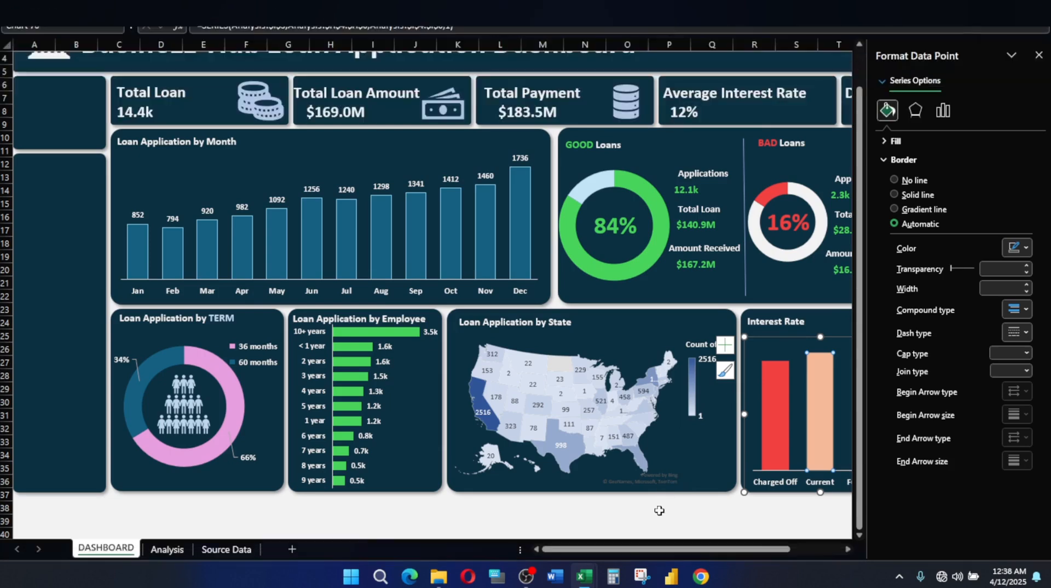
left_click(1039, 54)
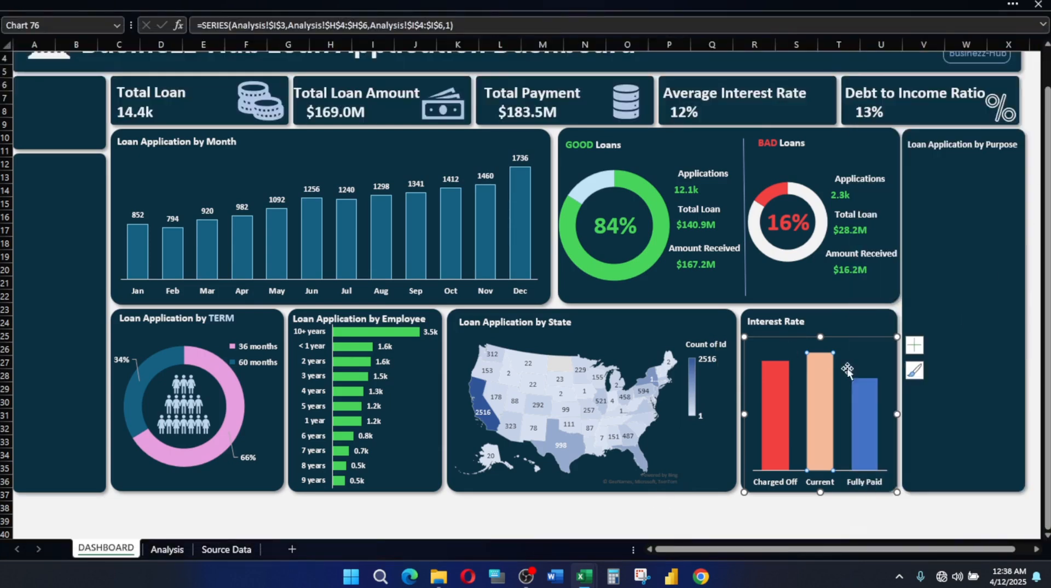
Fill the Fully Paid column of the Interest Rate chart with the recently used green
left_click(872, 389)
left_click(257, 6)
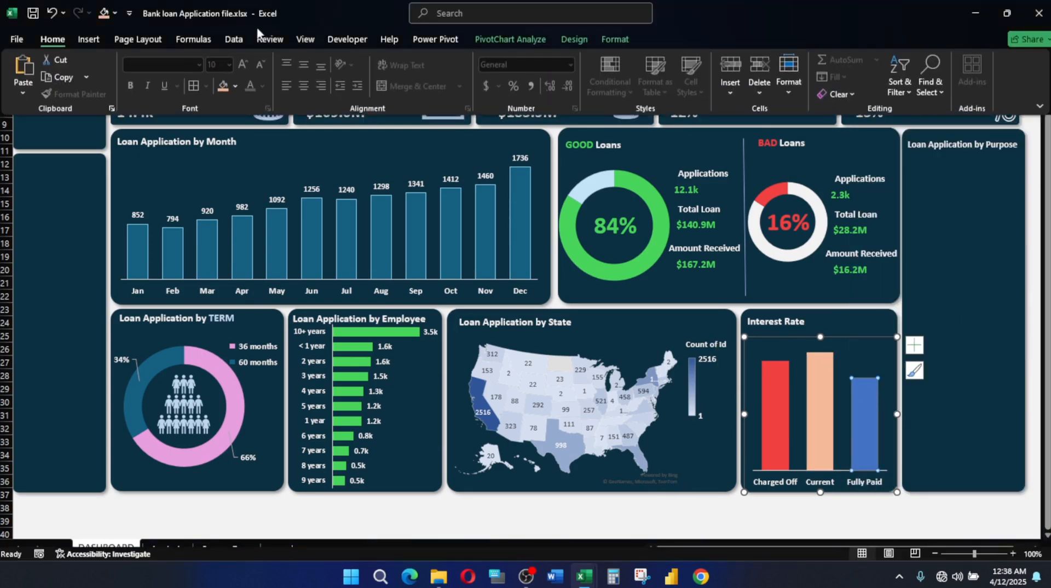
left_click(236, 86)
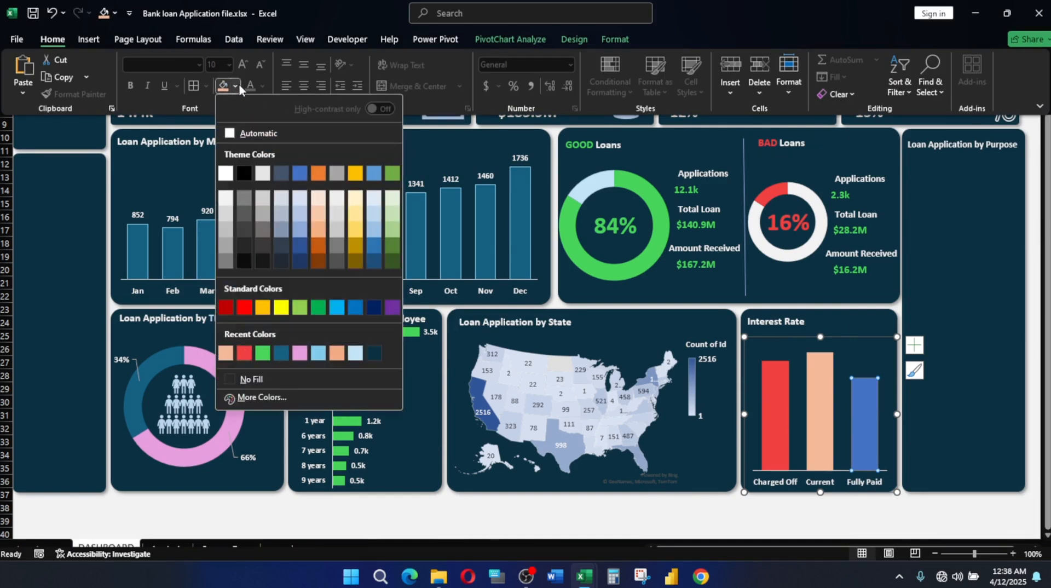
left_click(264, 354)
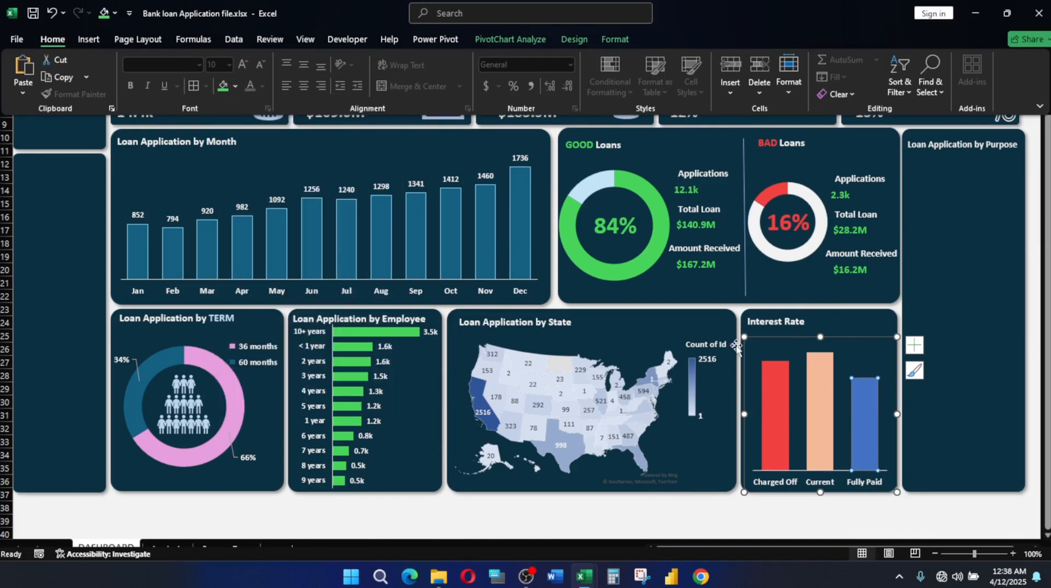
Add data labels to all columns of the Interest Rate chart and position them at Inside End
left_click(914, 345)
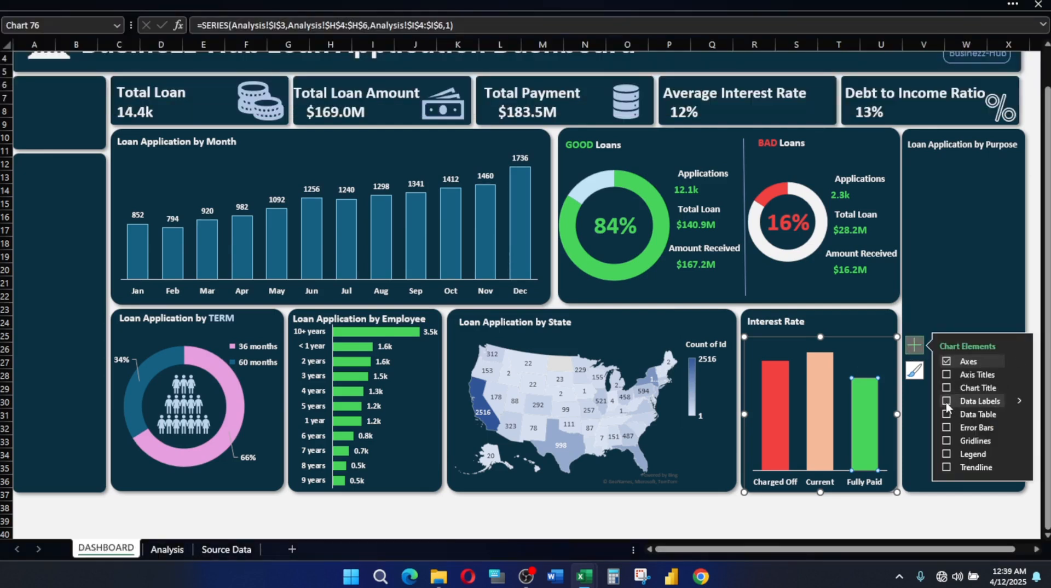
left_click(1019, 401)
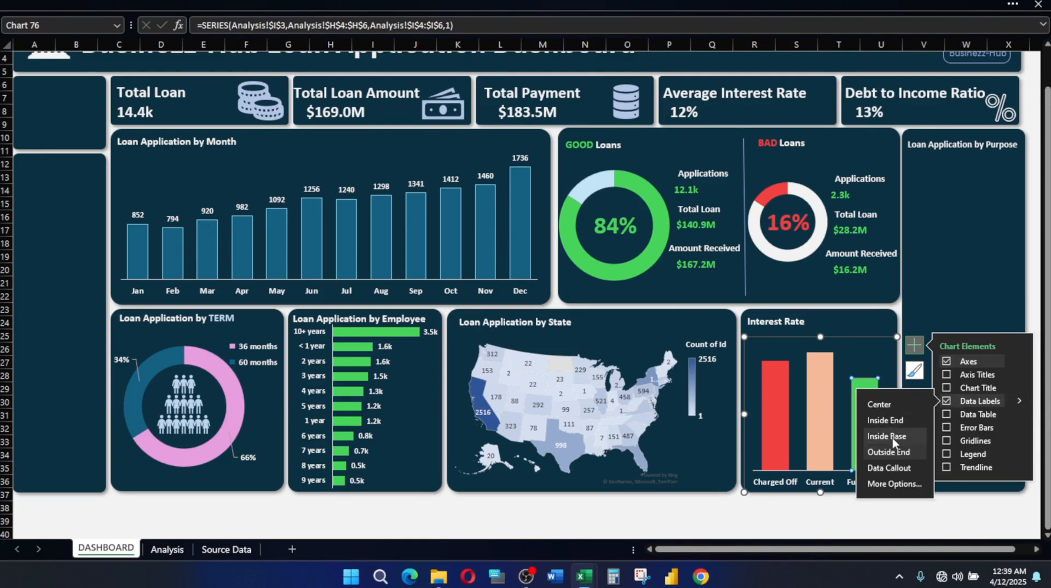
left_click(948, 401)
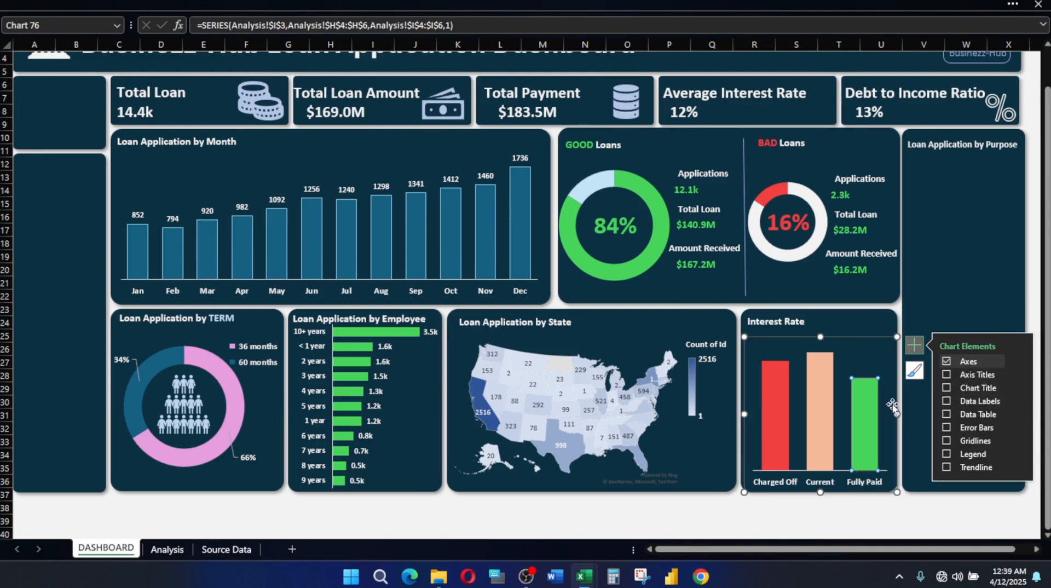
left_click(883, 359)
left_click(876, 337)
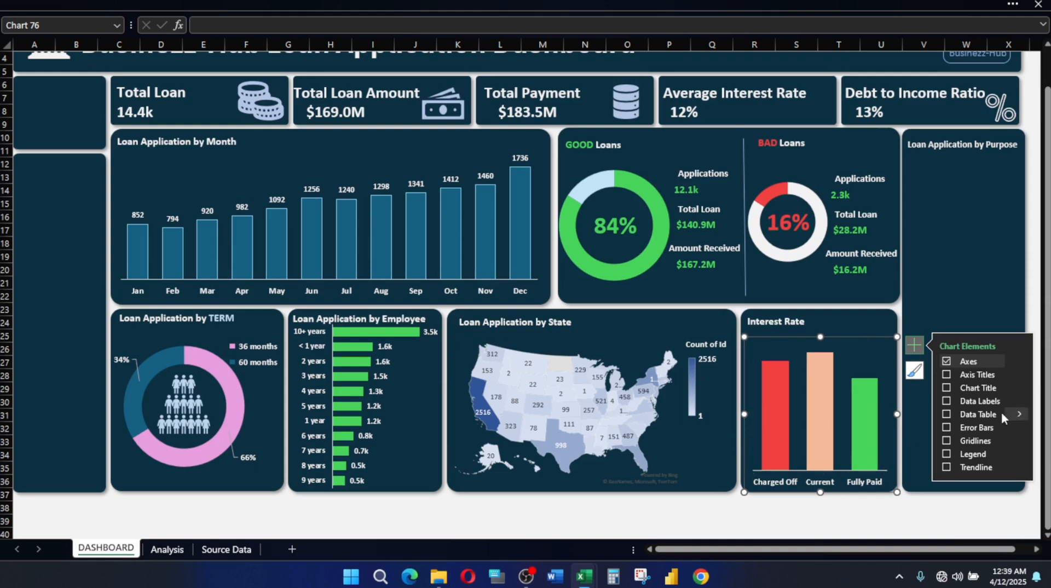
left_click(947, 401)
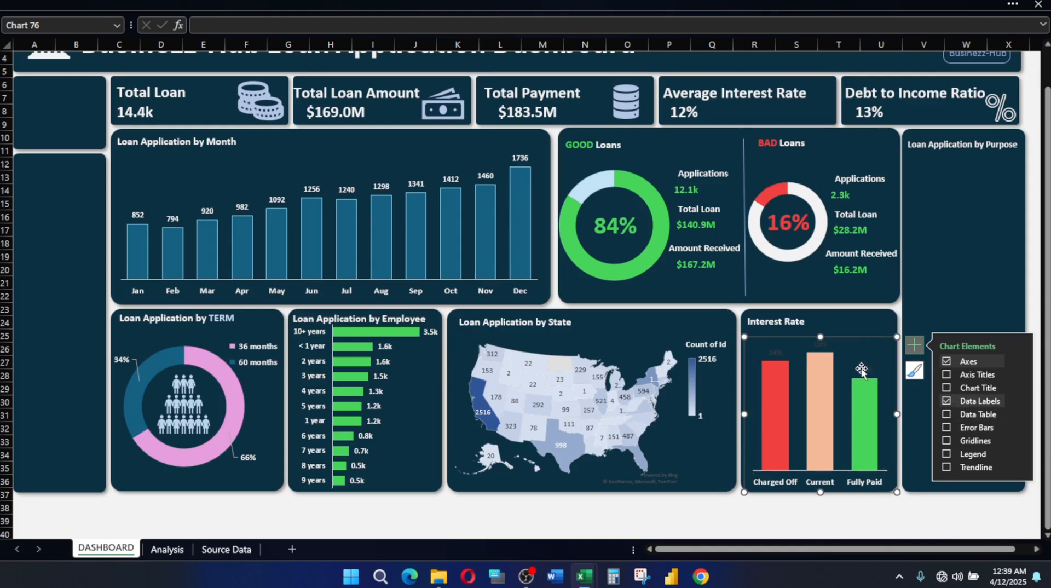
left_click(1020, 399)
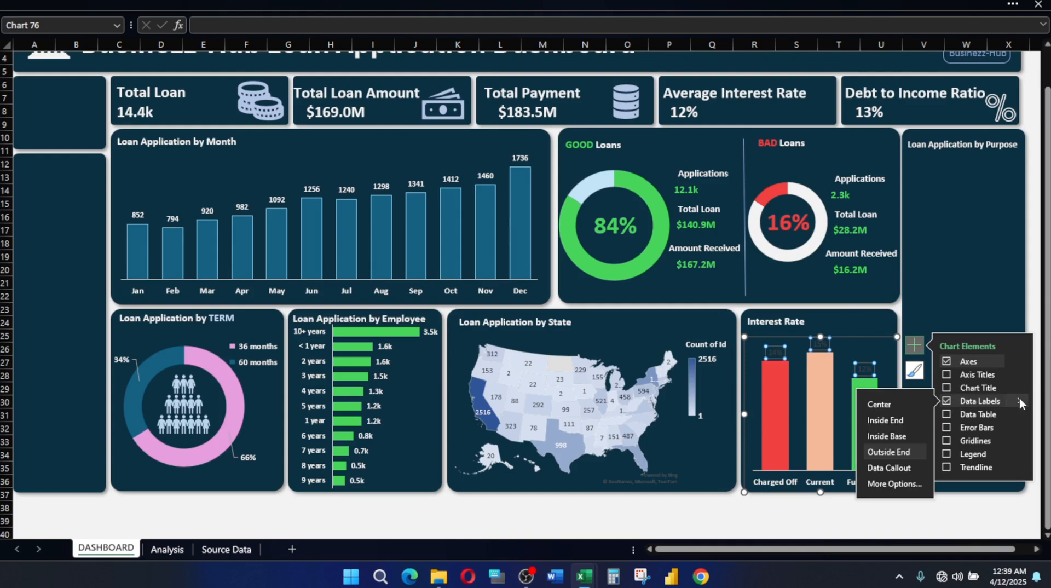
left_click(893, 437)
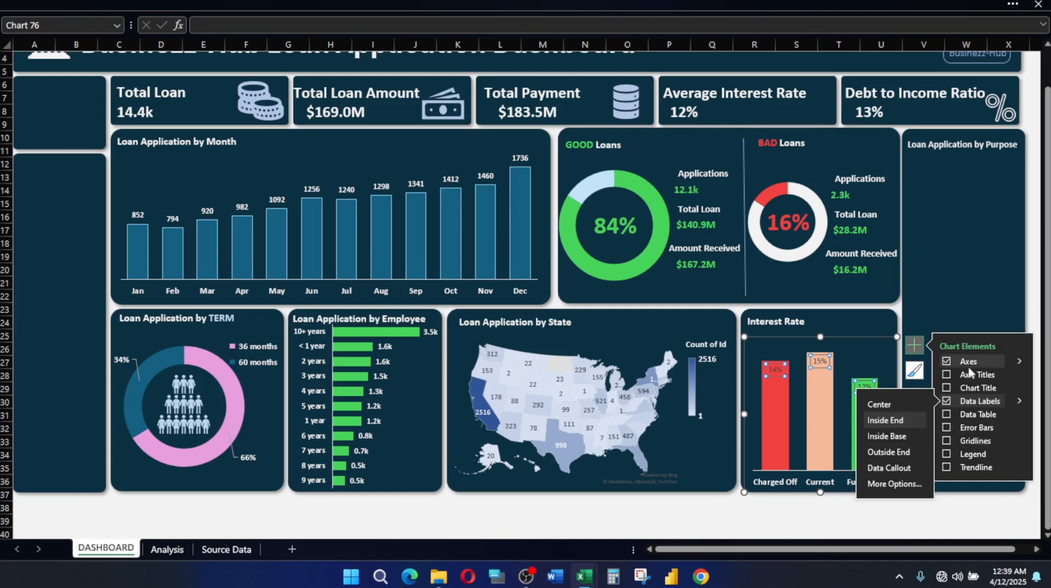
Format the Interest Rate chart's data labels as bold, size 10, with the automatic font color
left_click(251, 5)
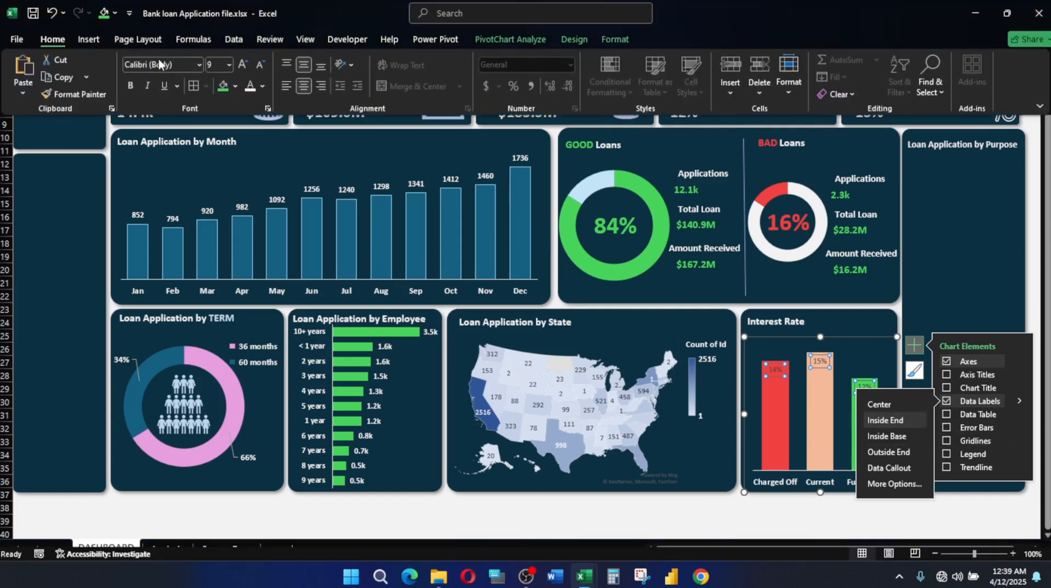
left_click(223, 86)
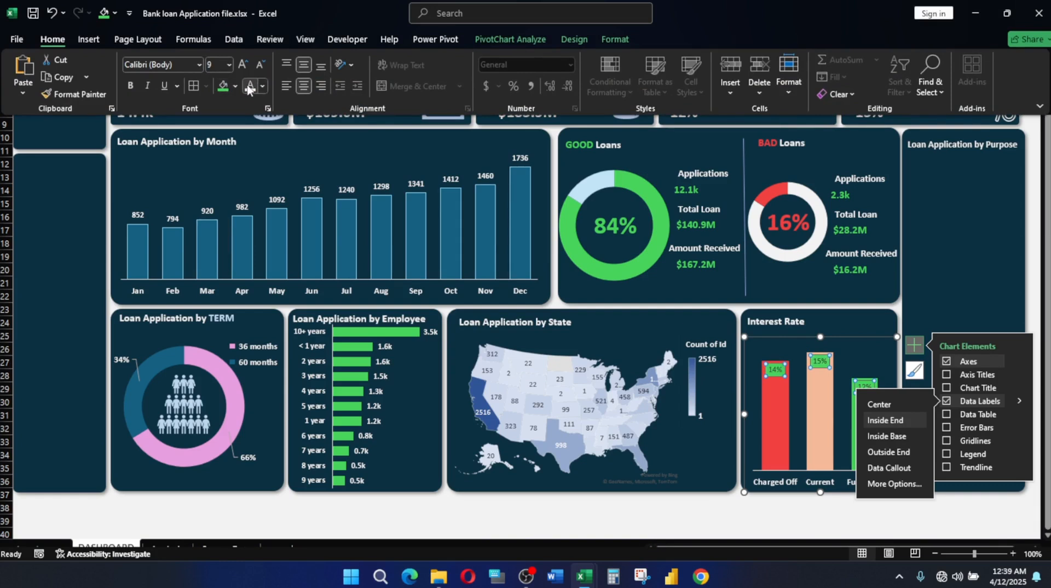
key("ctrl+z")
left_click(248, 88)
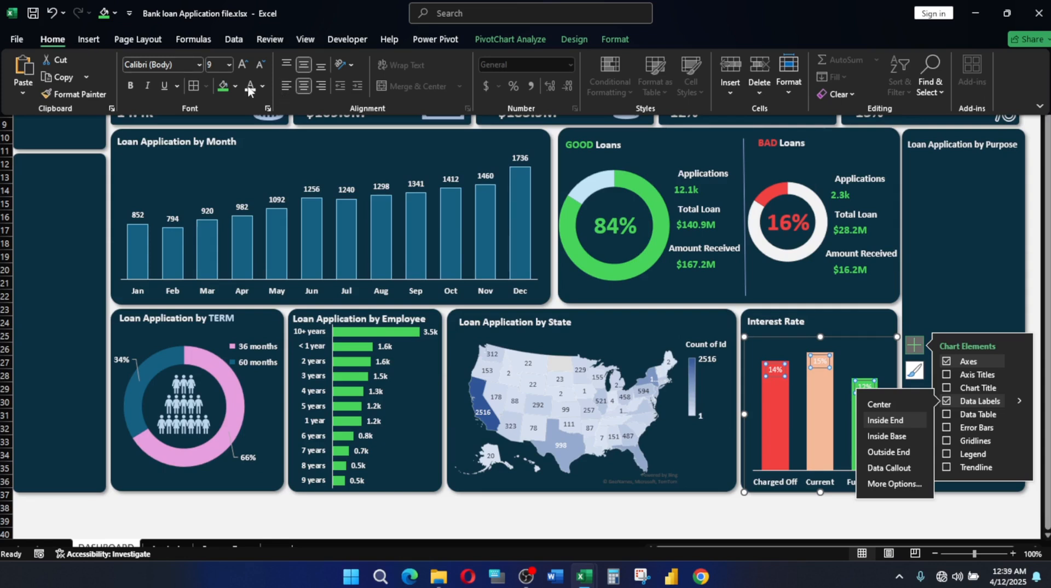
left_click(130, 86)
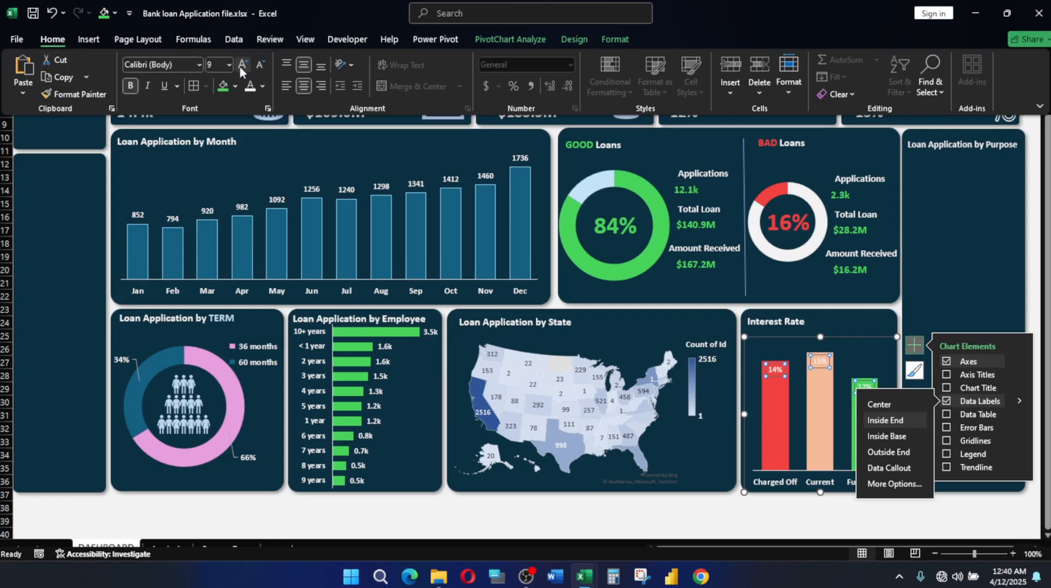
left_click(241, 68)
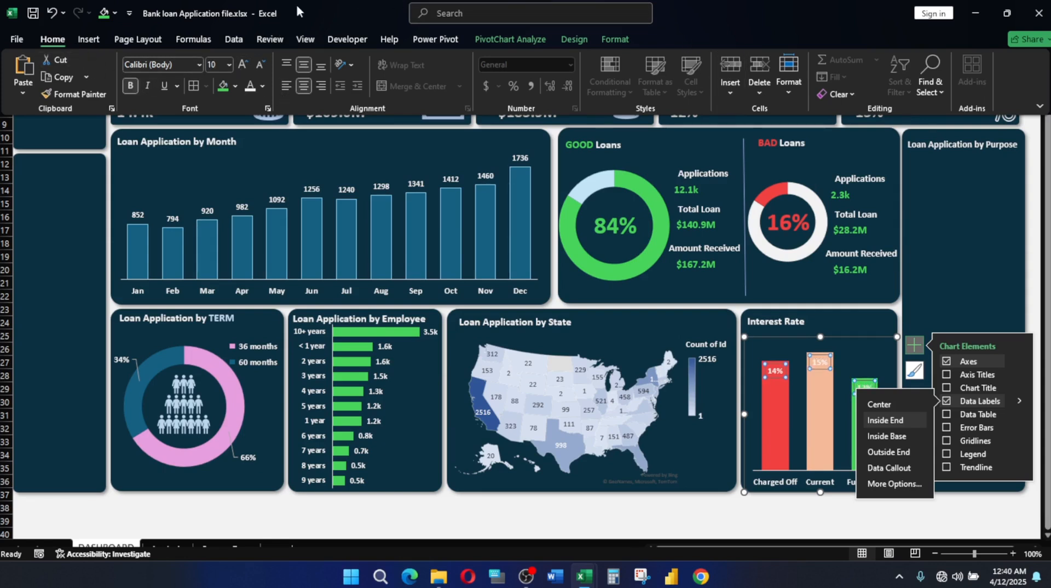
left_click(263, 87)
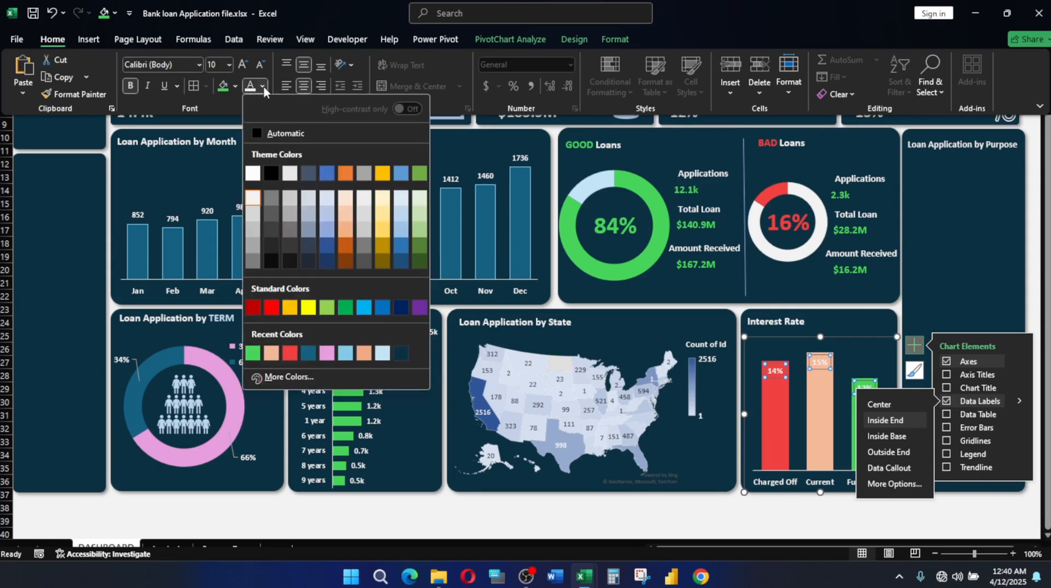
left_click(266, 133)
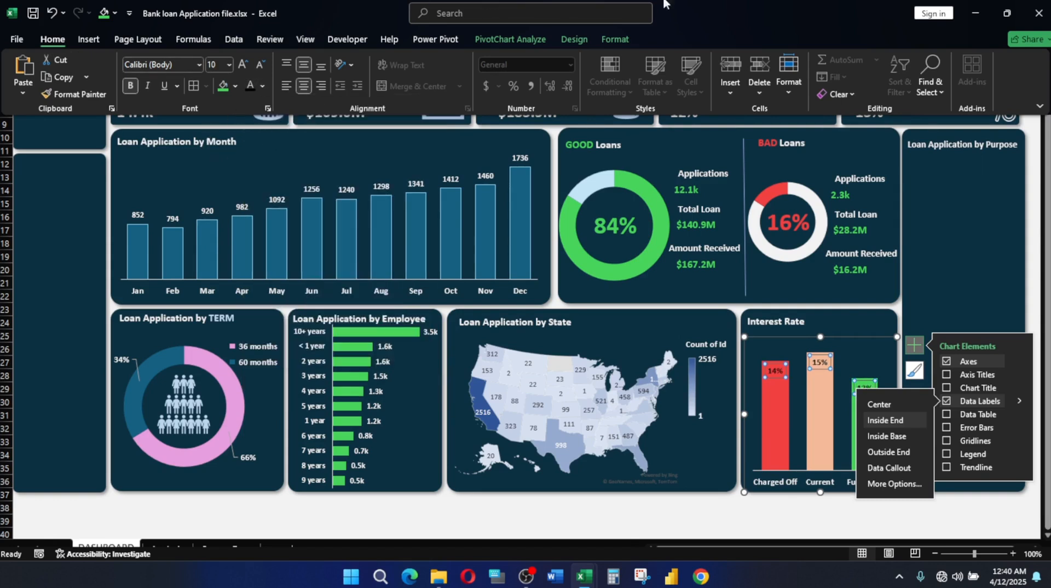
left_click(914, 345)
left_click(730, 506)
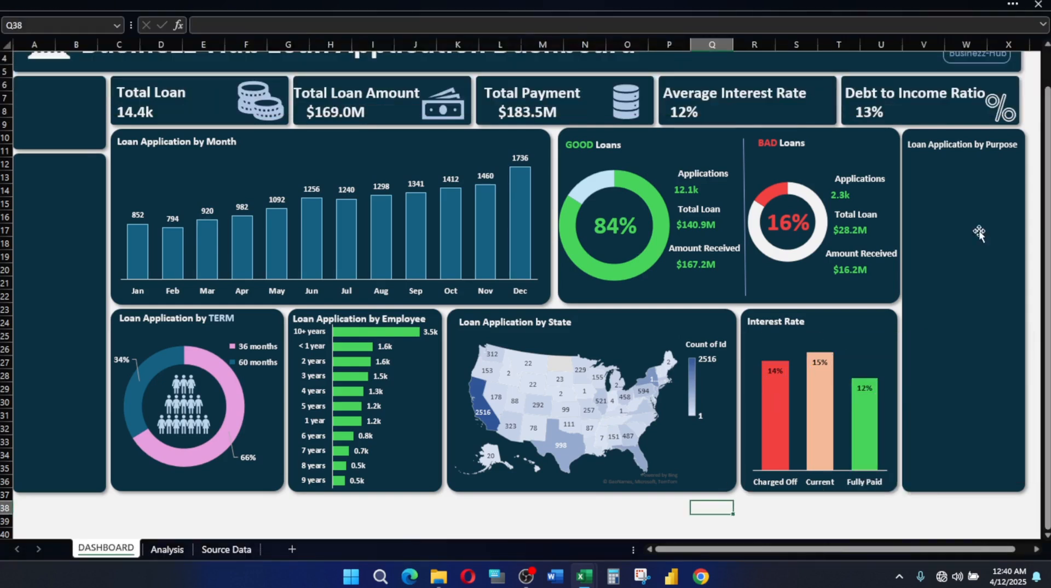
Duplicate the Loan Application by Employee bar chart and fit the copy to the full Loan Application by Purpose panel
left_click(939, 219)
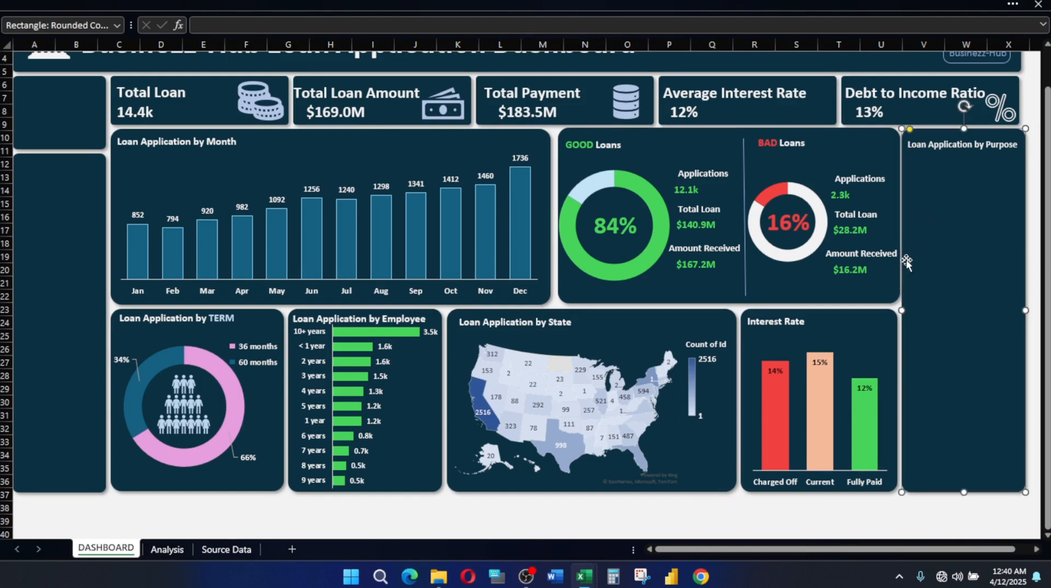
scroll(906, 259, "up", 1)
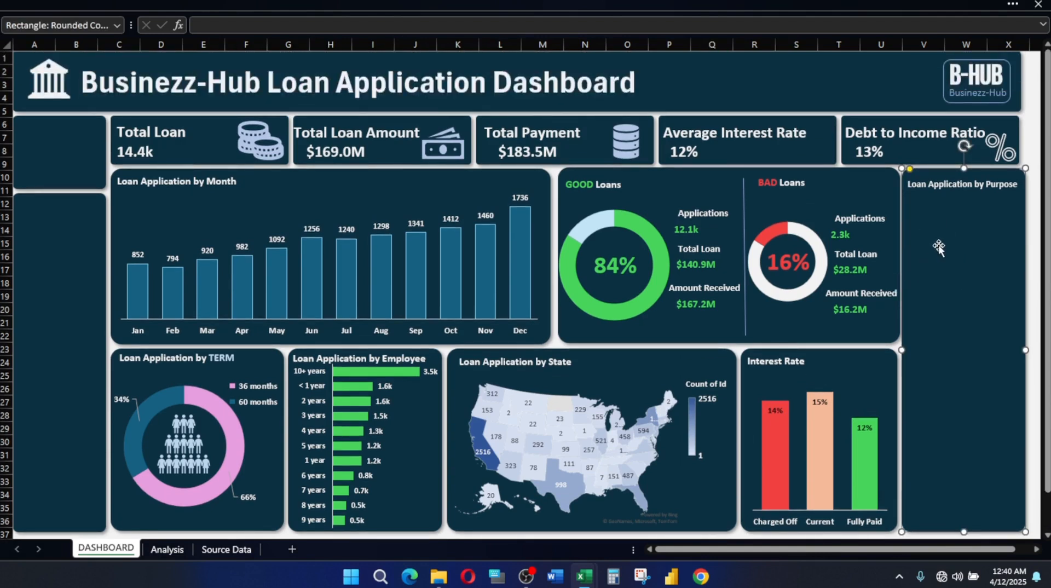
left_click(362, 406)
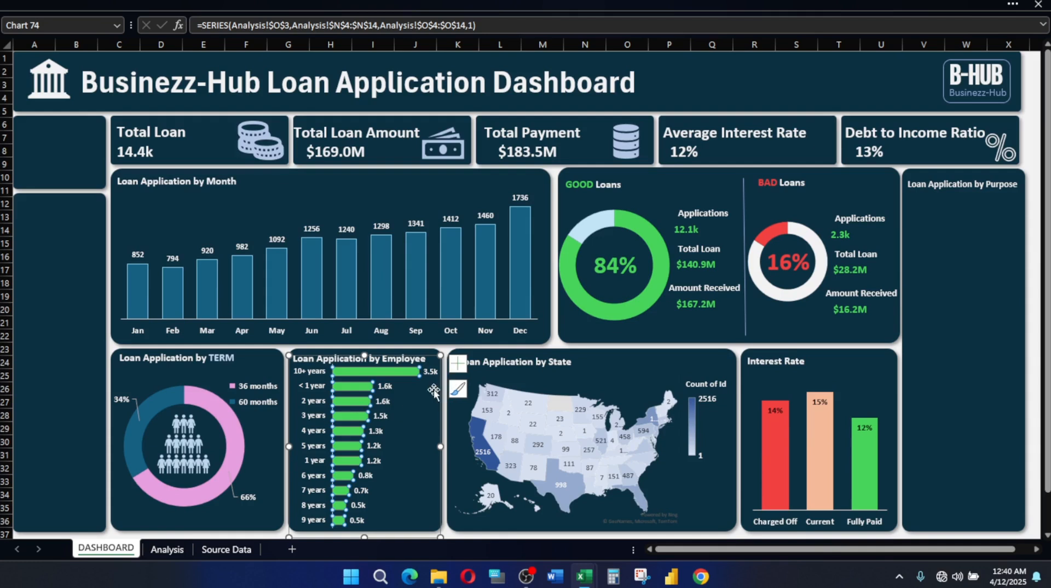
left_click(943, 228)
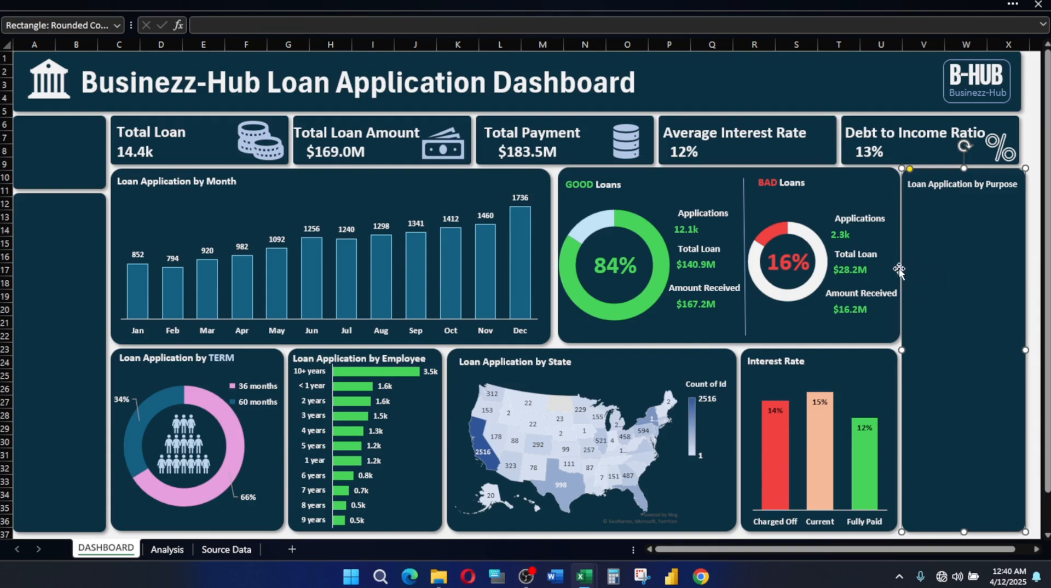
left_click(390, 422)
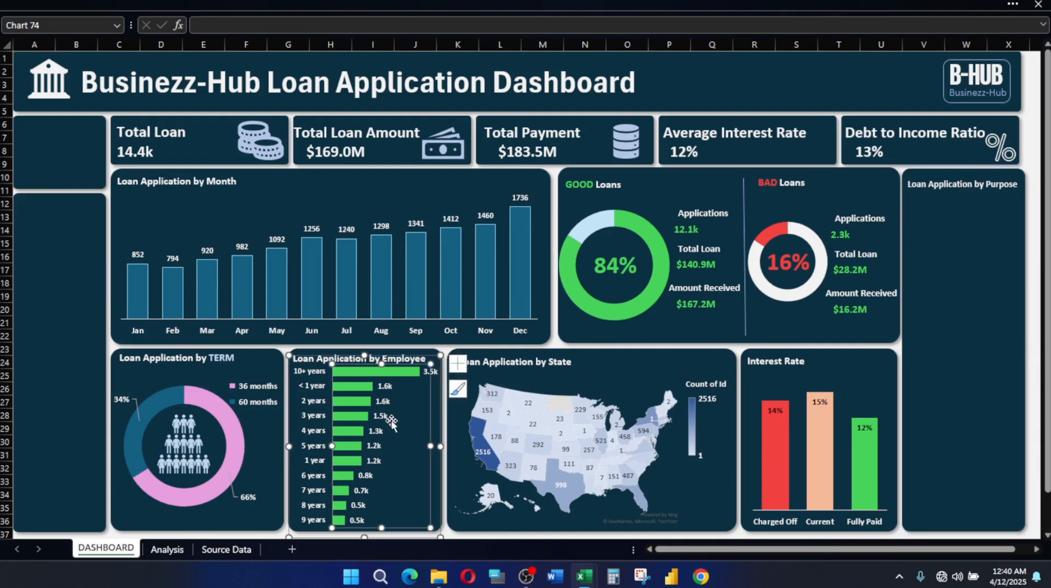
left_click(409, 359)
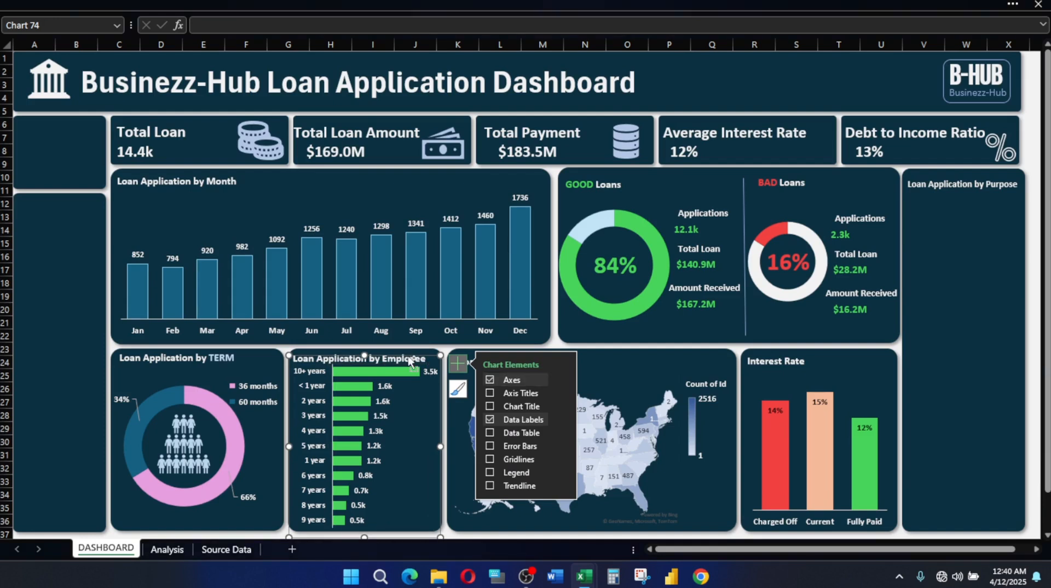
key("ctrl+d")
left_click_drag(403, 362, 996, 186)
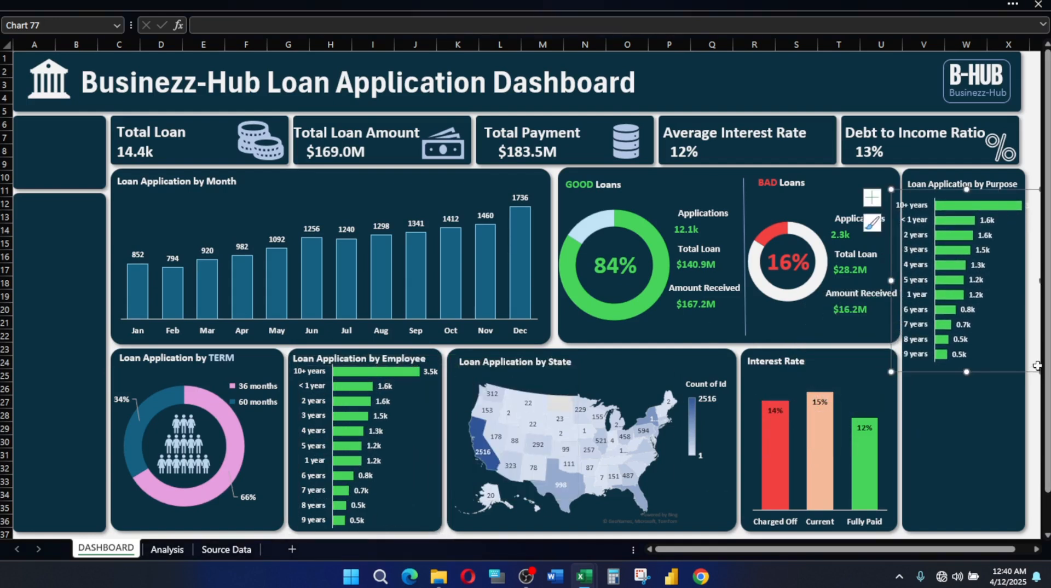
left_click_drag(1039, 372, 937, 526)
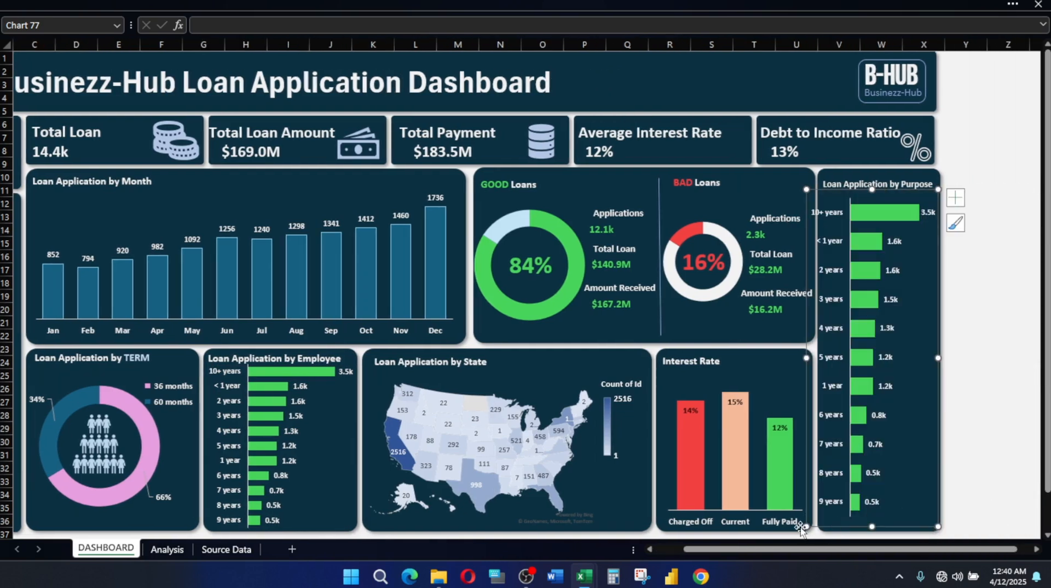
left_click_drag(801, 530, 810, 529)
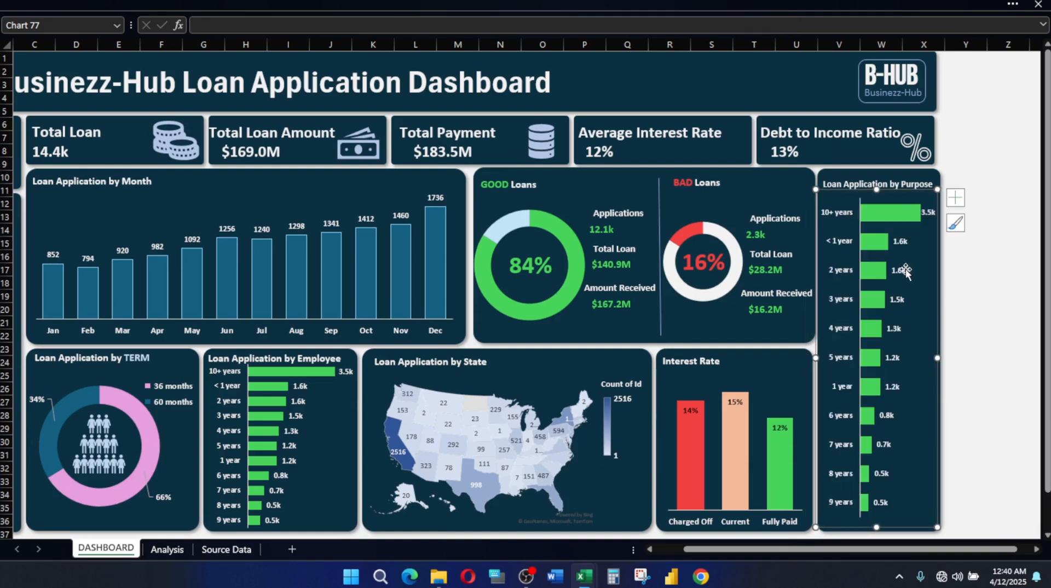
Try to change the data source of the duplicated bar chart in the Loan Application by Purpose panel
right_click(901, 213)
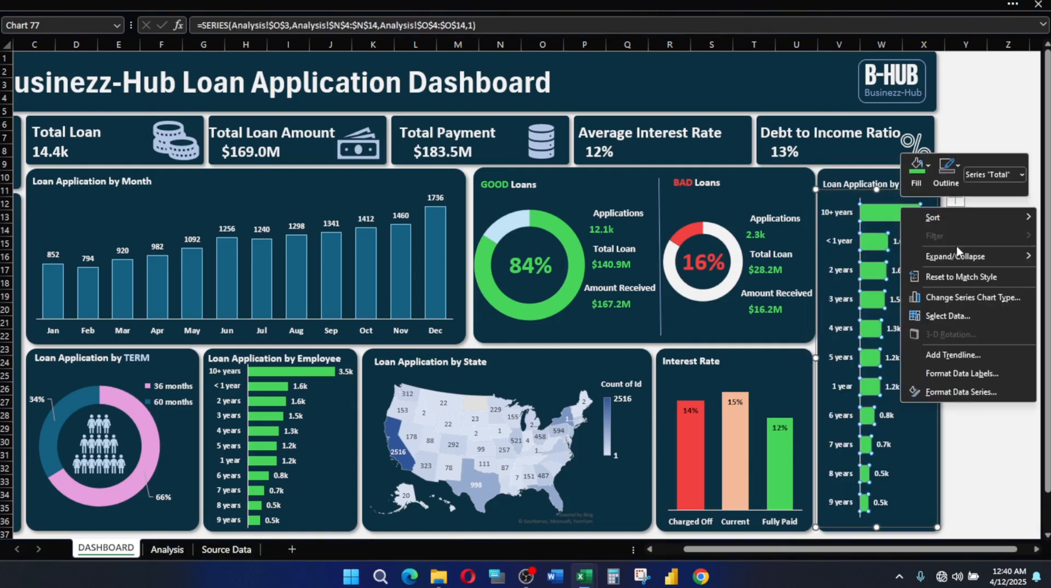
left_click(947, 316)
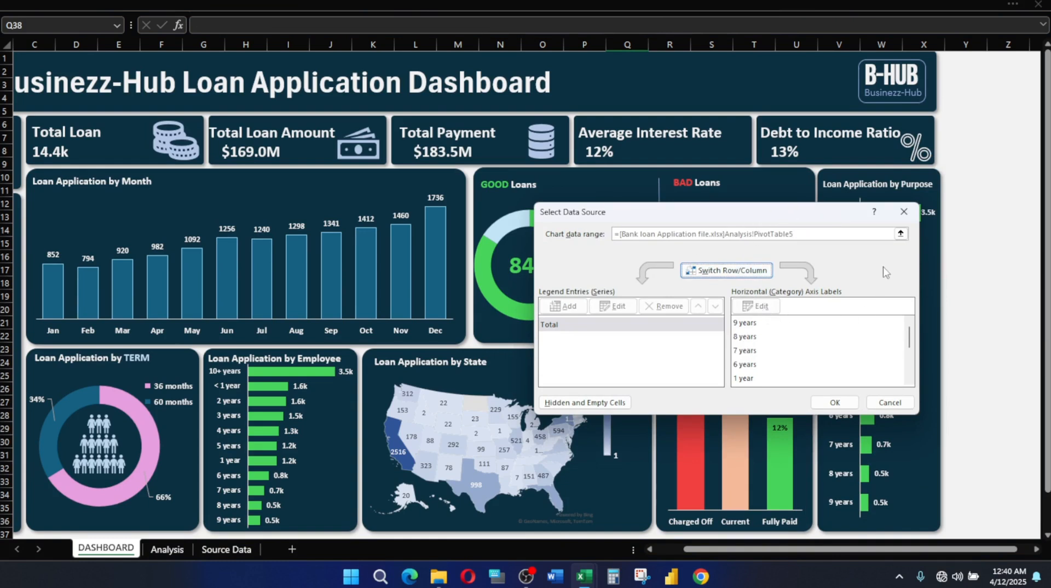
left_click(904, 211)
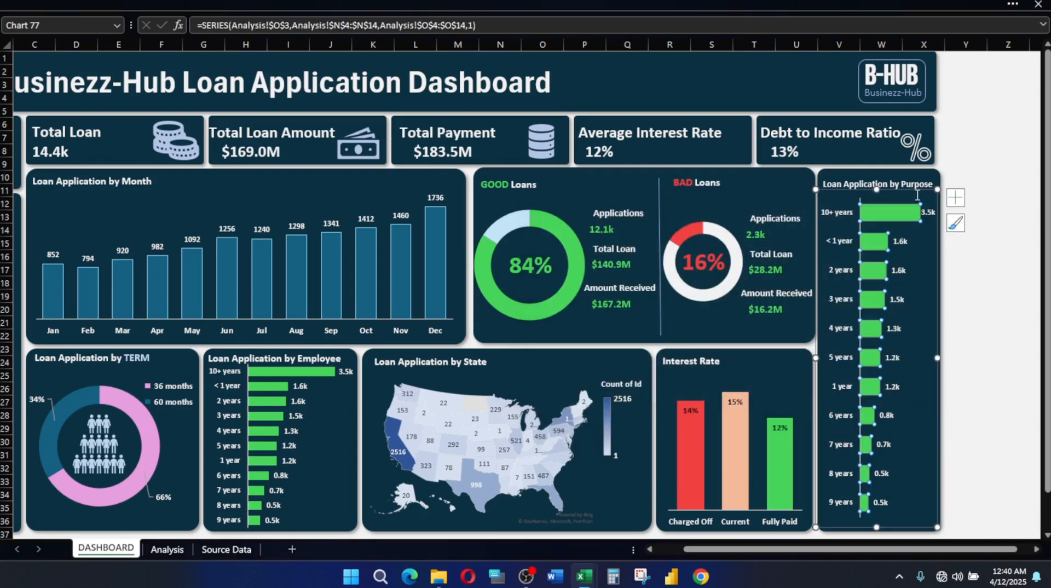
right_click(915, 192)
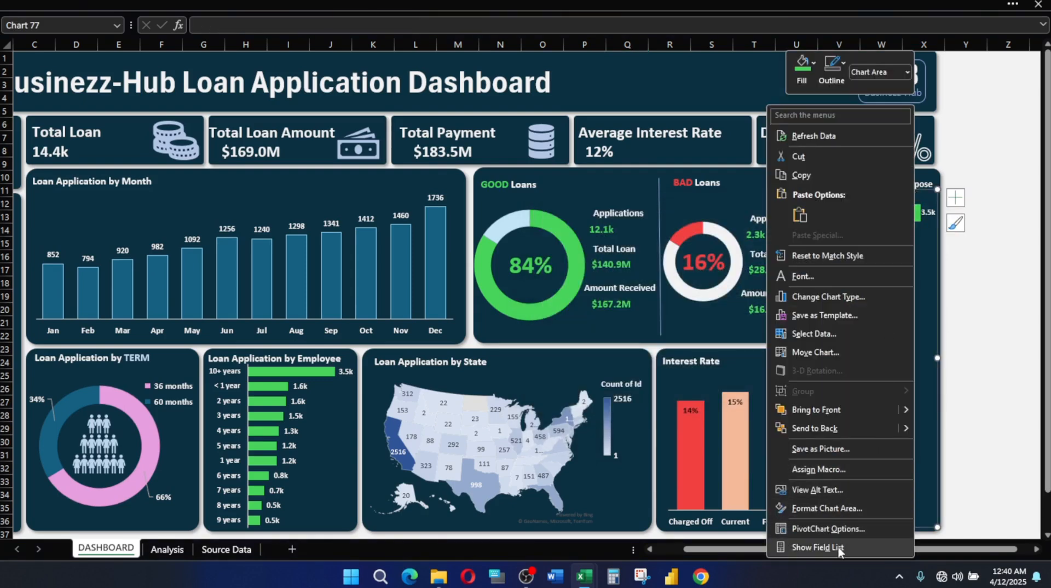
left_click(812, 321)
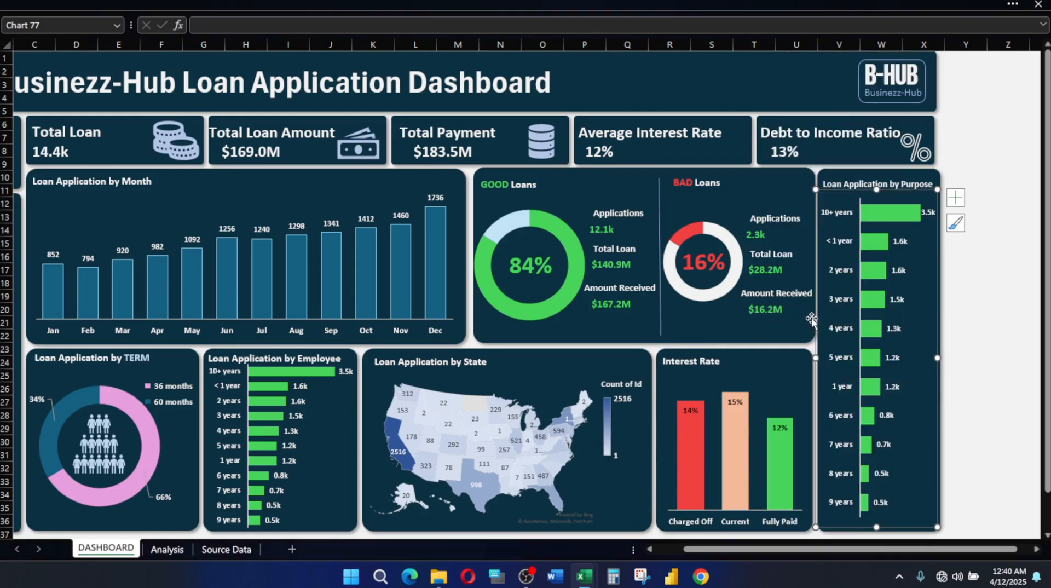
right_click(890, 323)
left_click(942, 337)
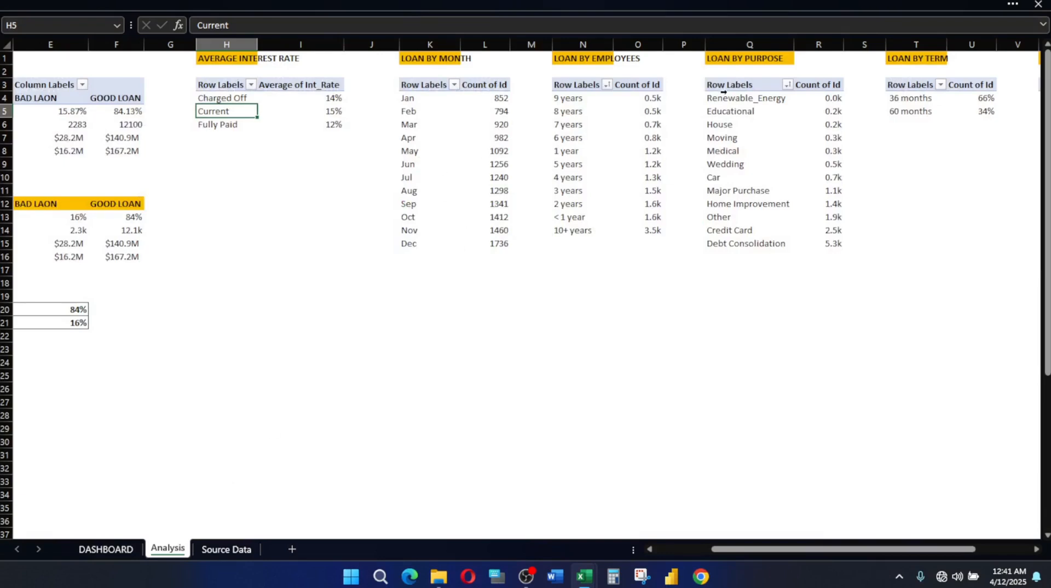
Insert a clustered bar PivotChart from the Loan by Purpose pivot table on the Analysis sheet
left_click(718, 100)
left_click(728, 4)
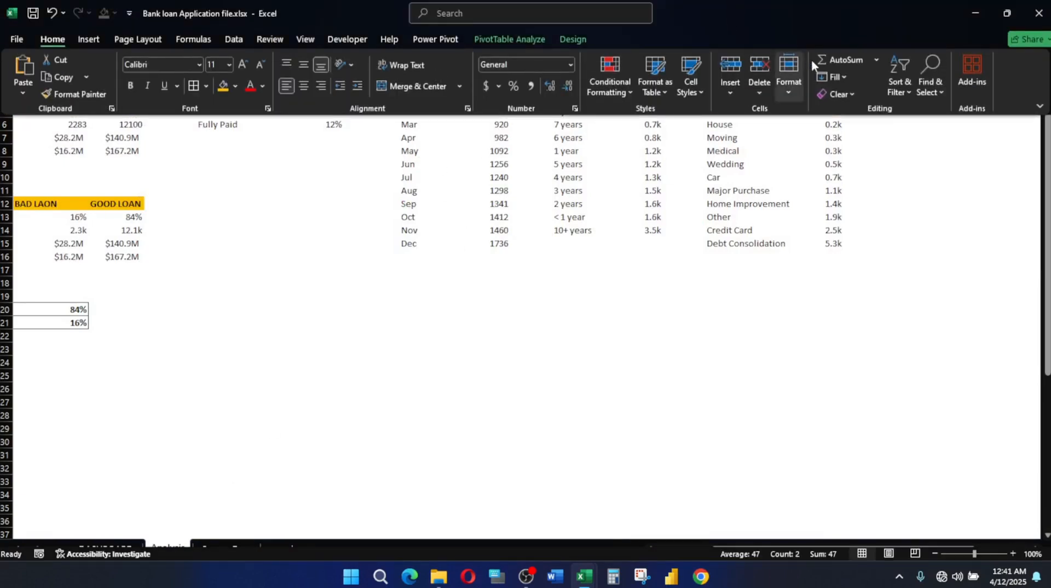
left_click(514, 42)
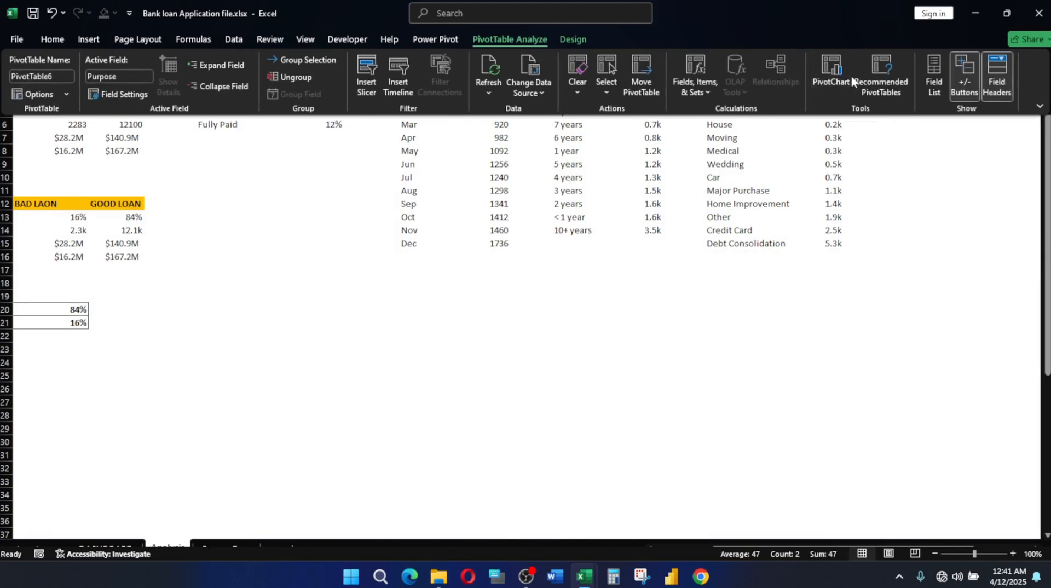
left_click(846, 78)
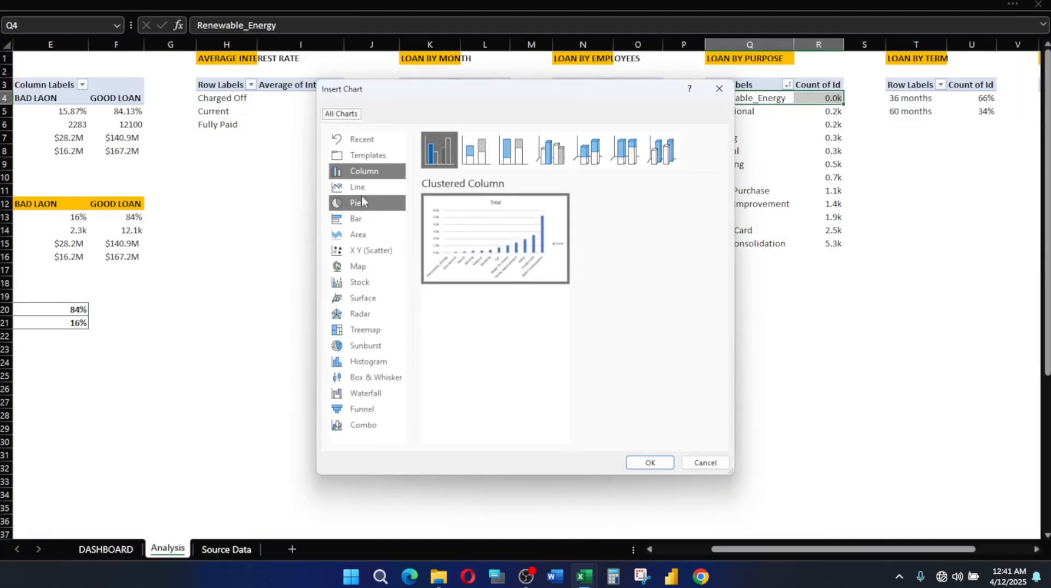
left_click(356, 218)
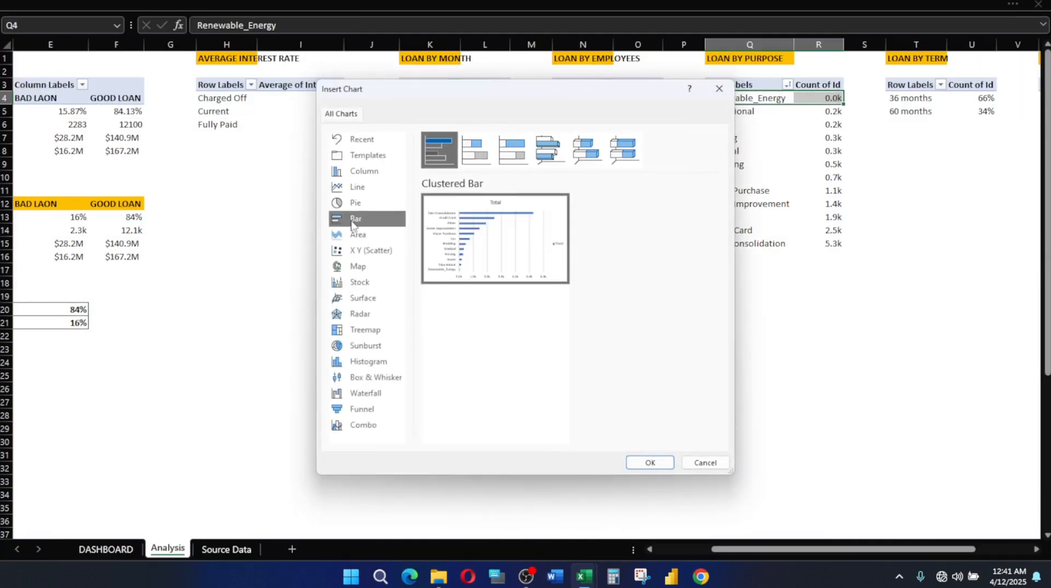
left_click(650, 463)
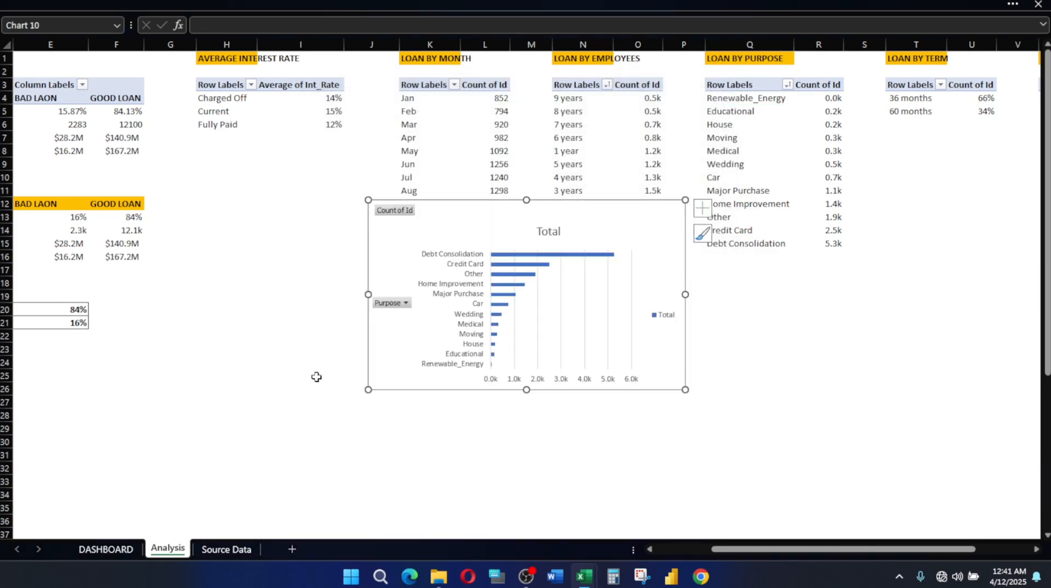
Move the new purpose bar chart from the Analysis sheet to the DASHBOARD sheet and hide all its field buttons
key("Delete")
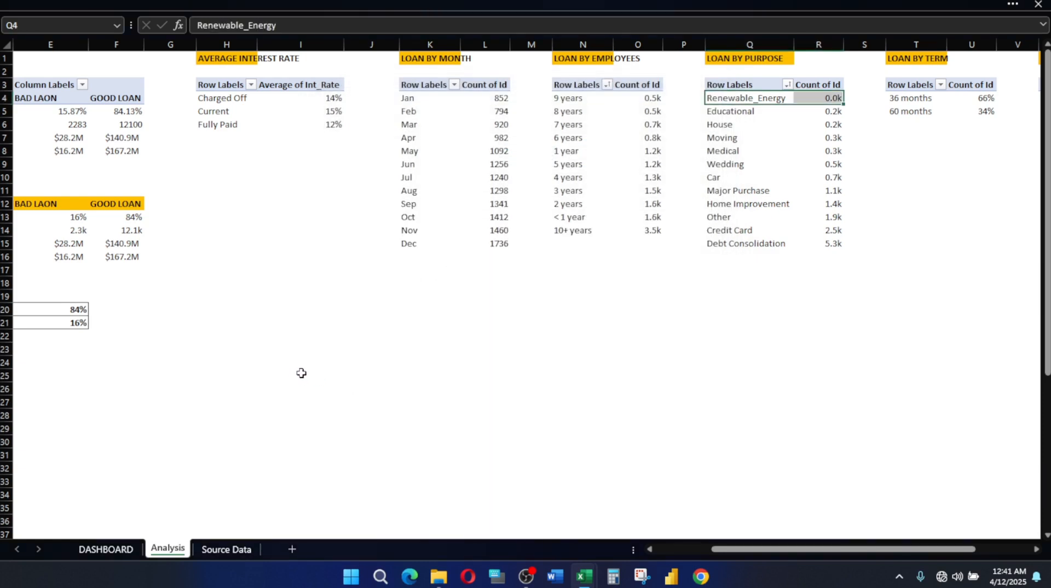
left_click(106, 549)
left_click(848, 292)
key("ctrl+v")
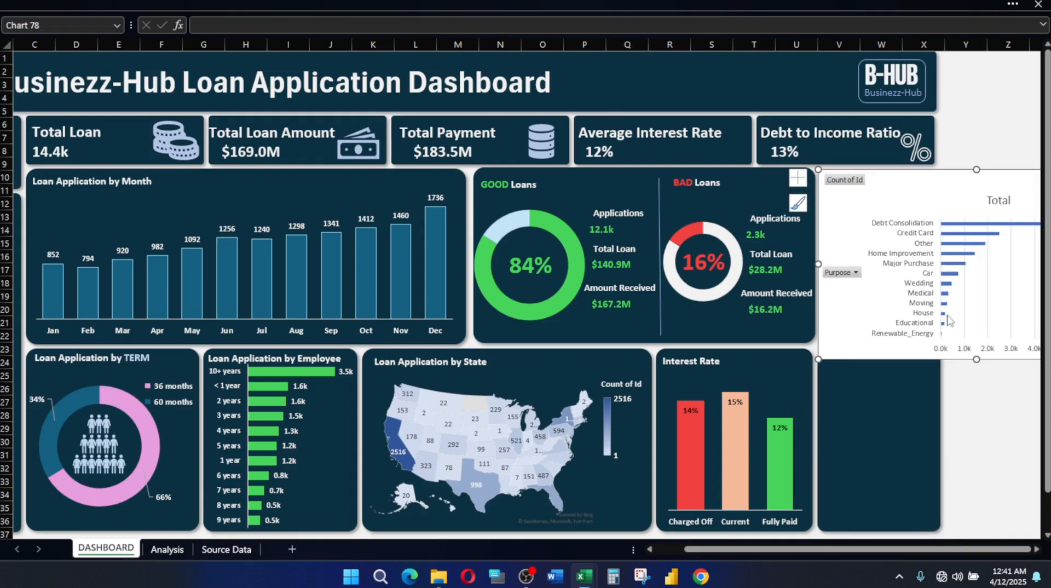
right_click(845, 272)
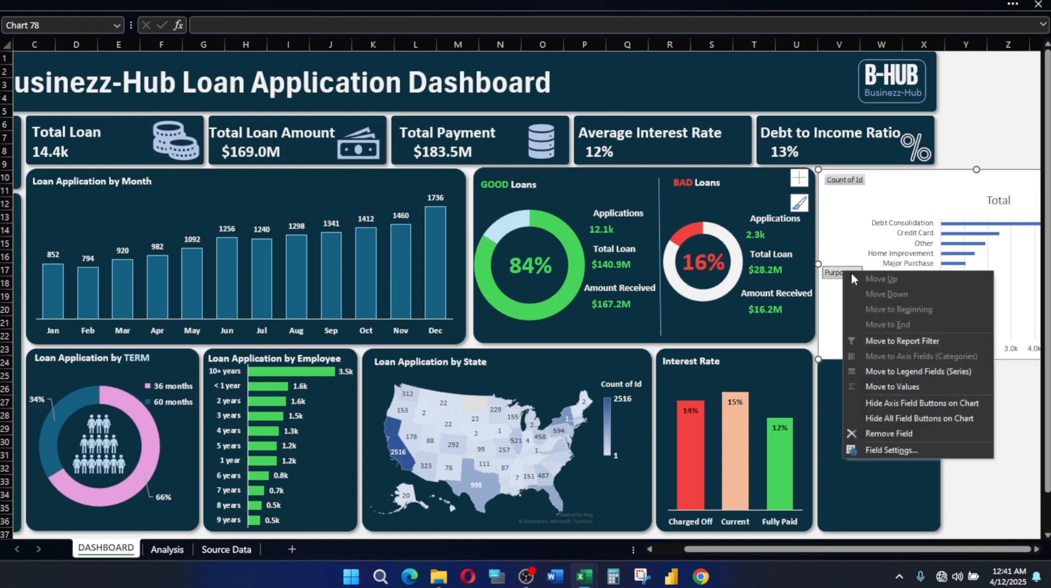
left_click(881, 420)
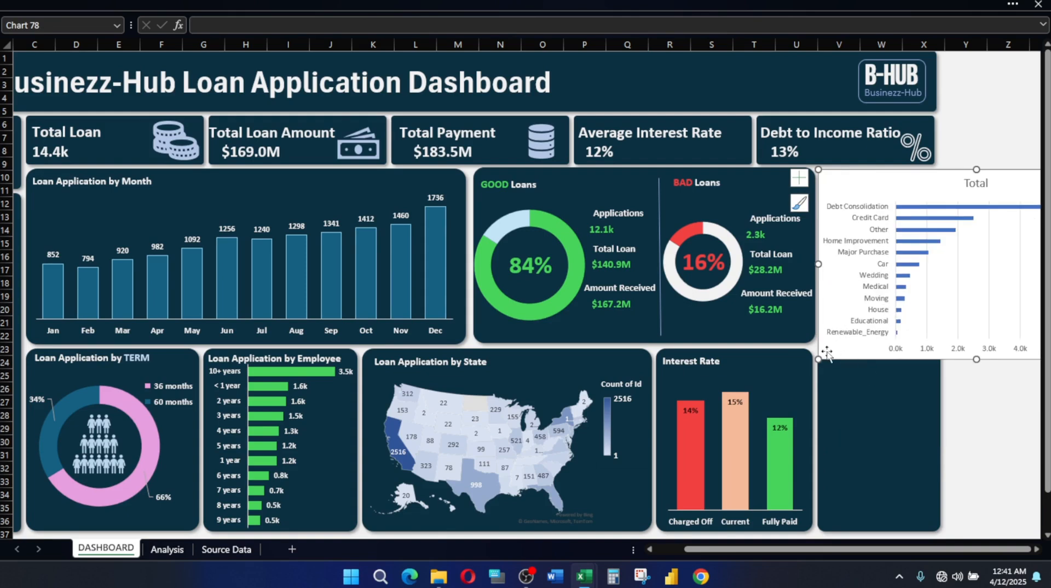
Resize and position the bar chart to fill the Loan Application by Purpose panel below its title, about 5.29" high and 1.92" wide
left_click_drag(818, 360, 929, 412)
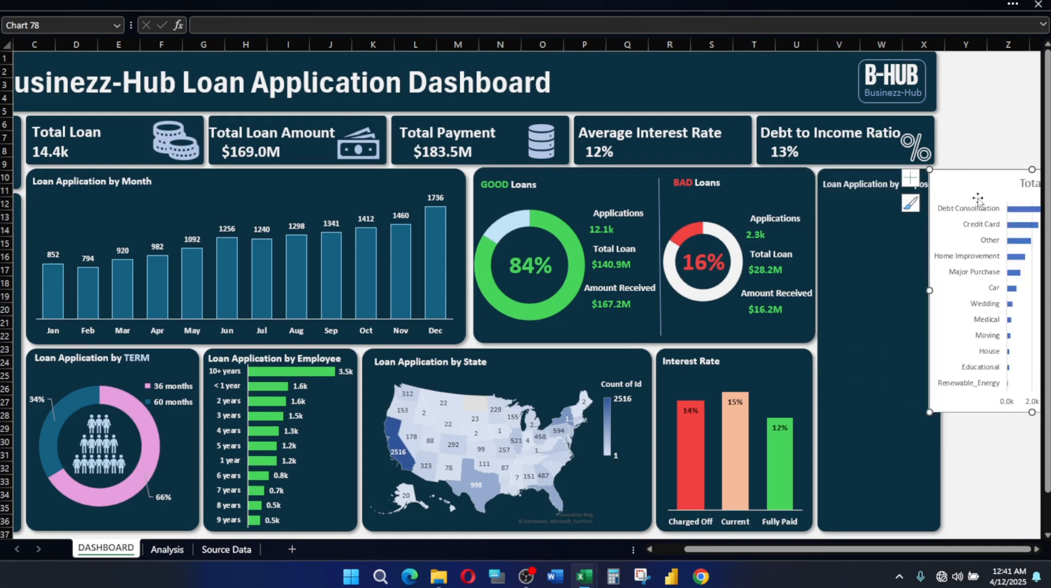
left_click_drag(965, 189, 910, 244)
left_click_drag(996, 259, 904, 206)
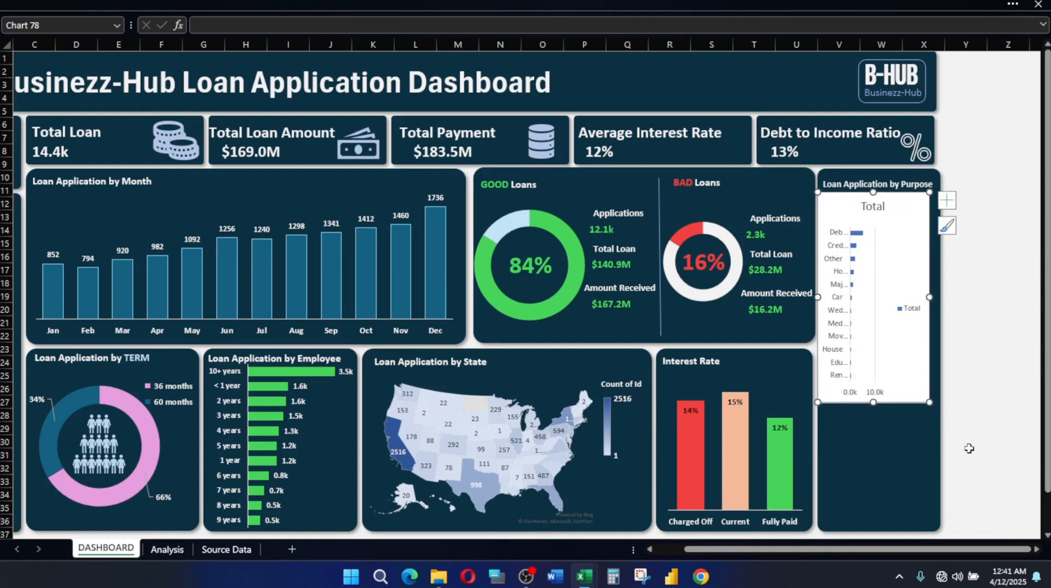
left_click_drag(929, 403, 940, 530)
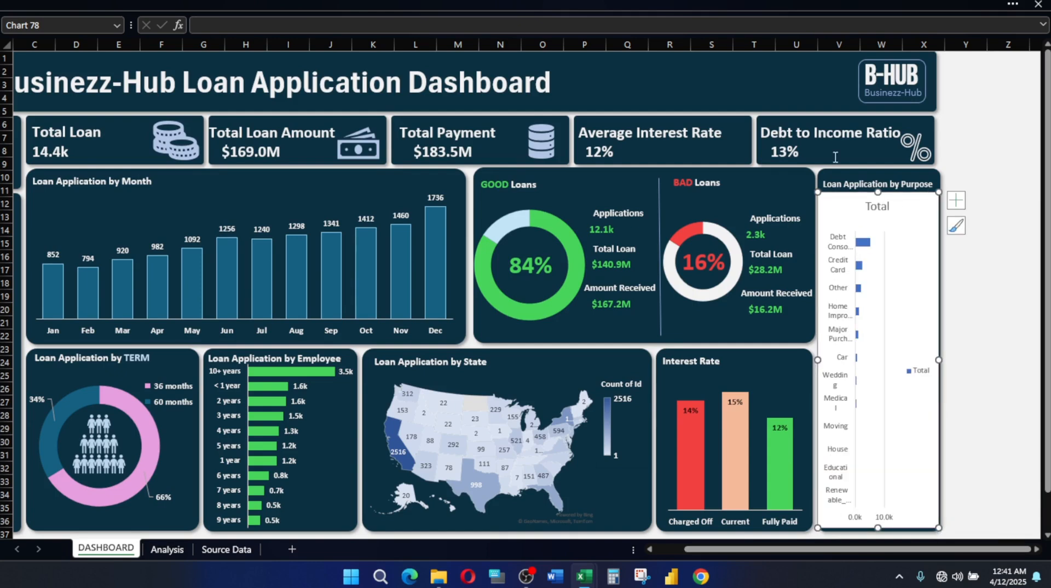
Set the Loan Application by Purpose chart area to No Fill and No Outline
left_click(688, 3)
left_click(609, 43)
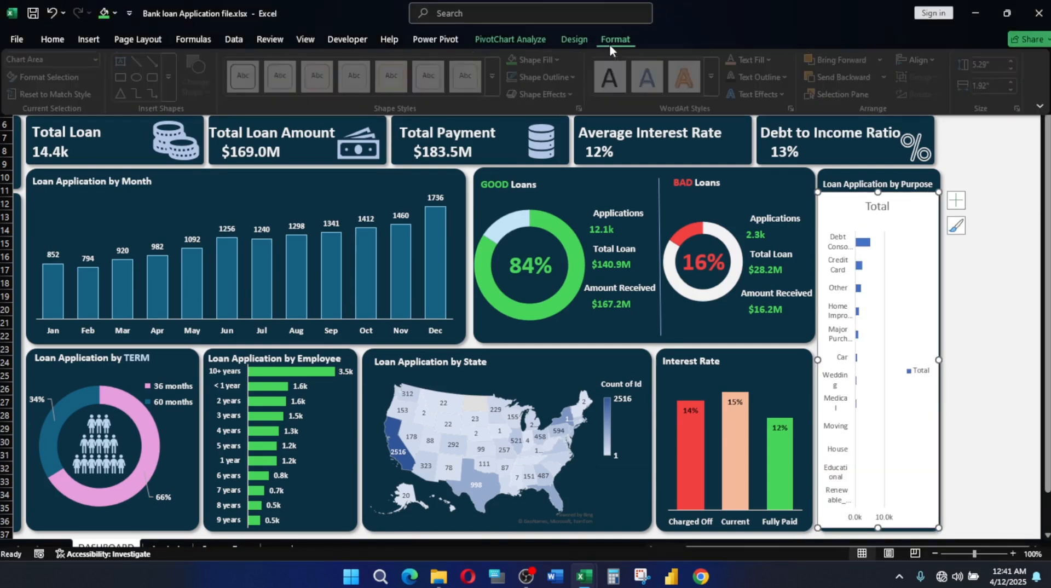
left_click(560, 62)
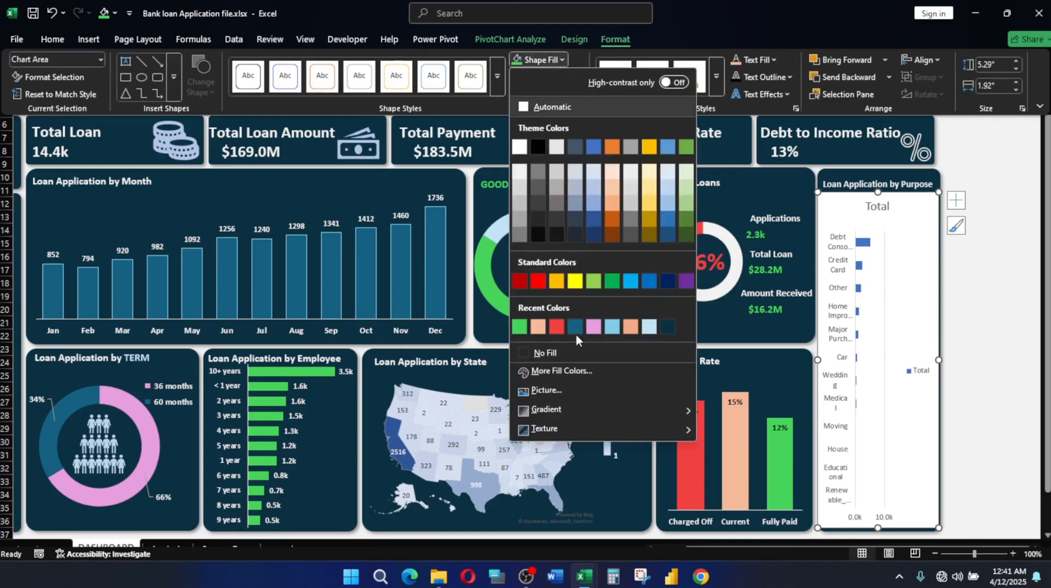
left_click(545, 354)
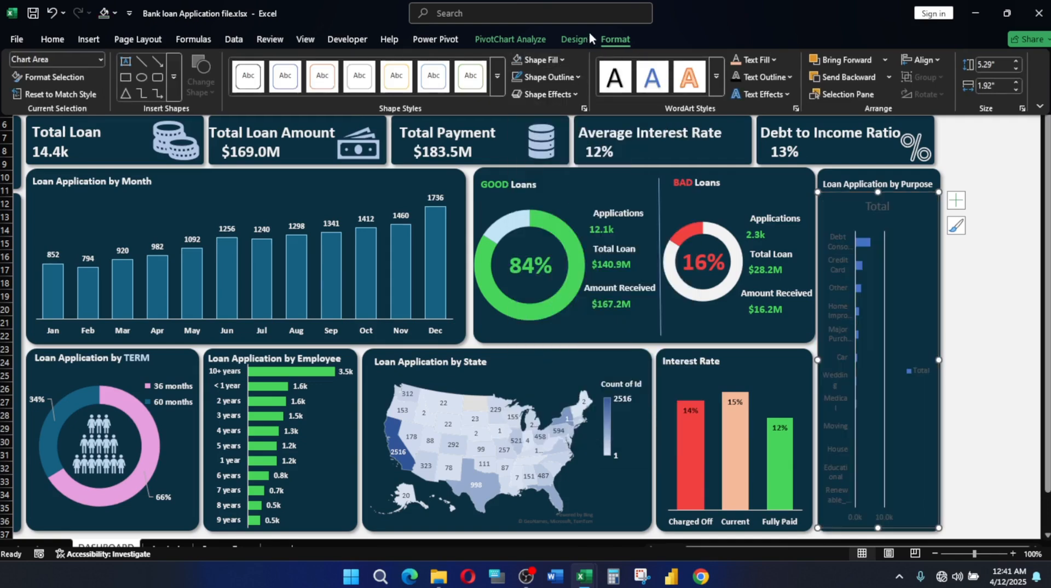
left_click(571, 80)
left_click(558, 370)
Format the purpose chart's category axis labels as bold with a near-white font color
left_click(835, 241)
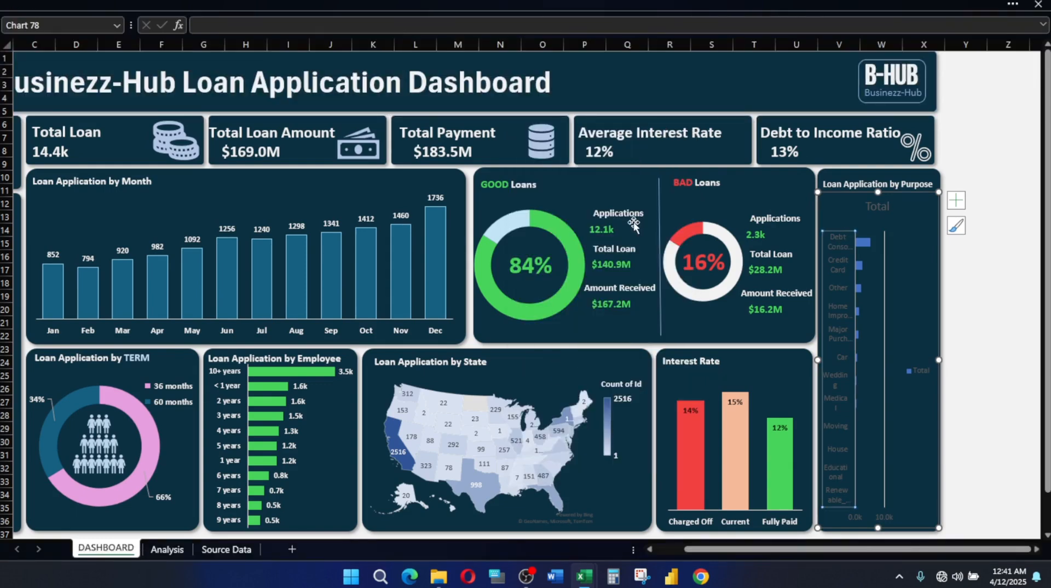
left_click(52, 39)
left_click(263, 86)
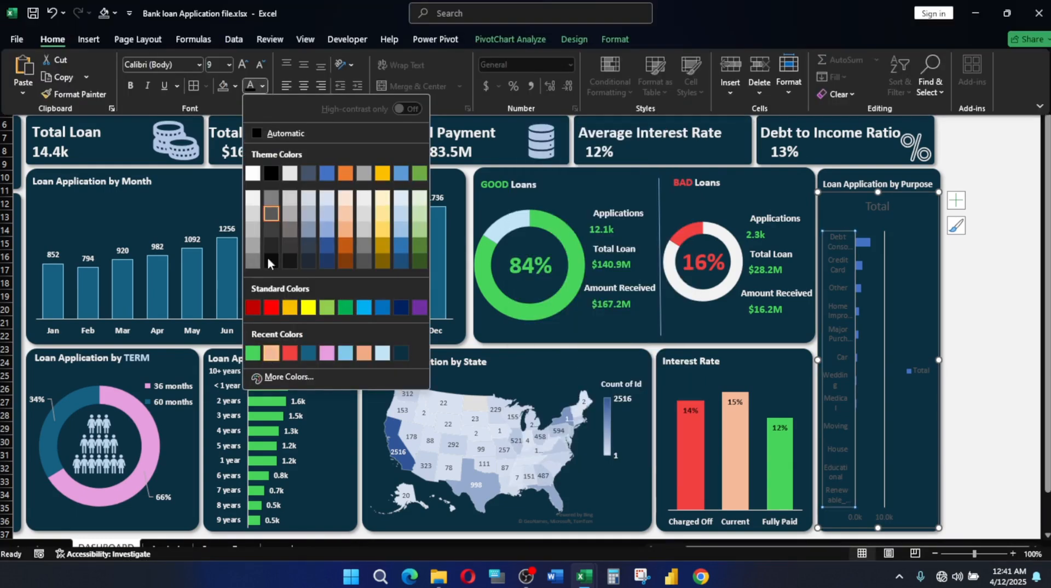
left_click(253, 204)
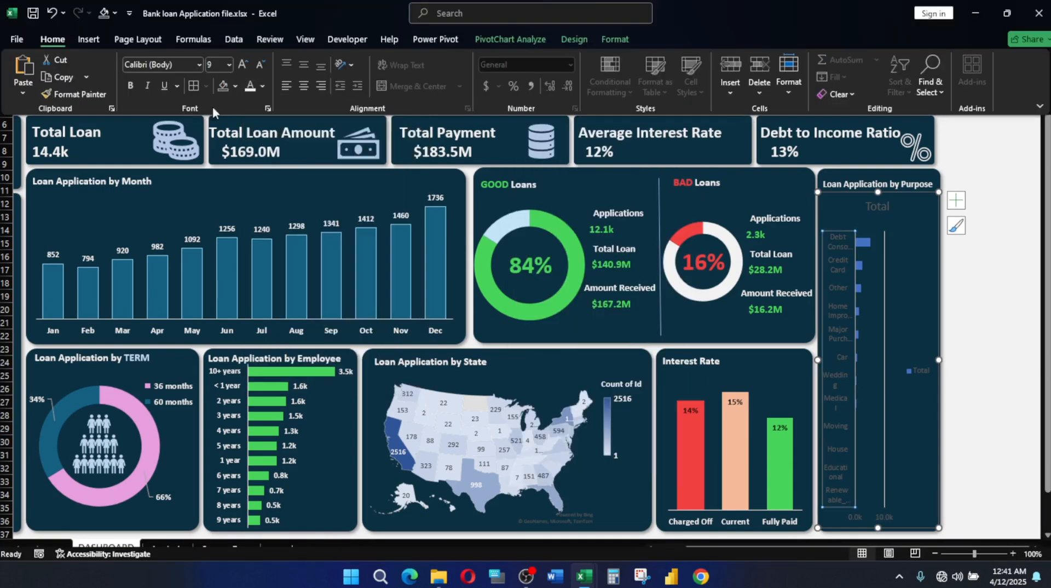
left_click(126, 90)
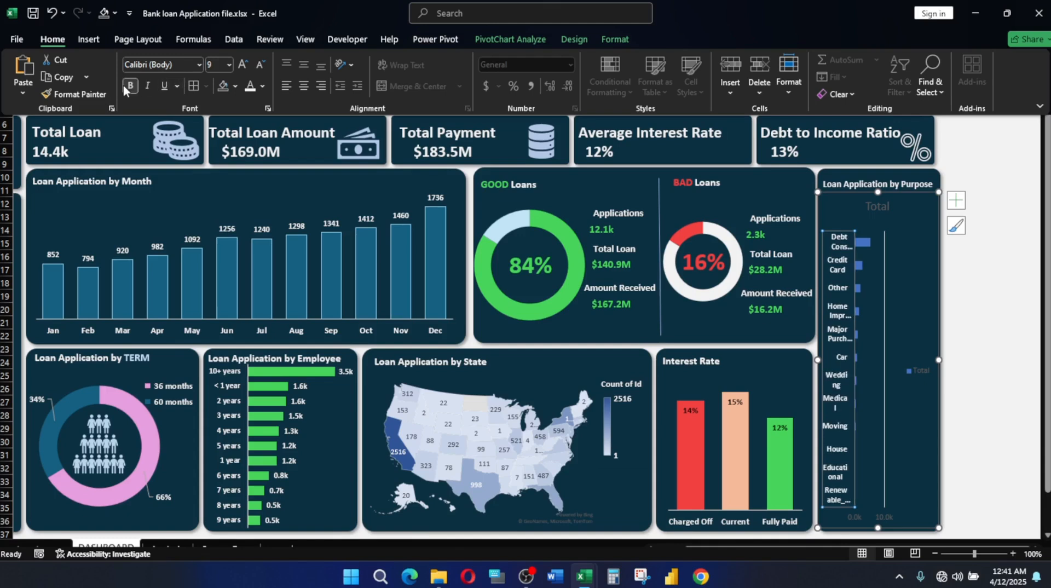
Remove the chart title, gridlines, legend and horizontal value axis from the purpose bar chart
left_click(956, 200)
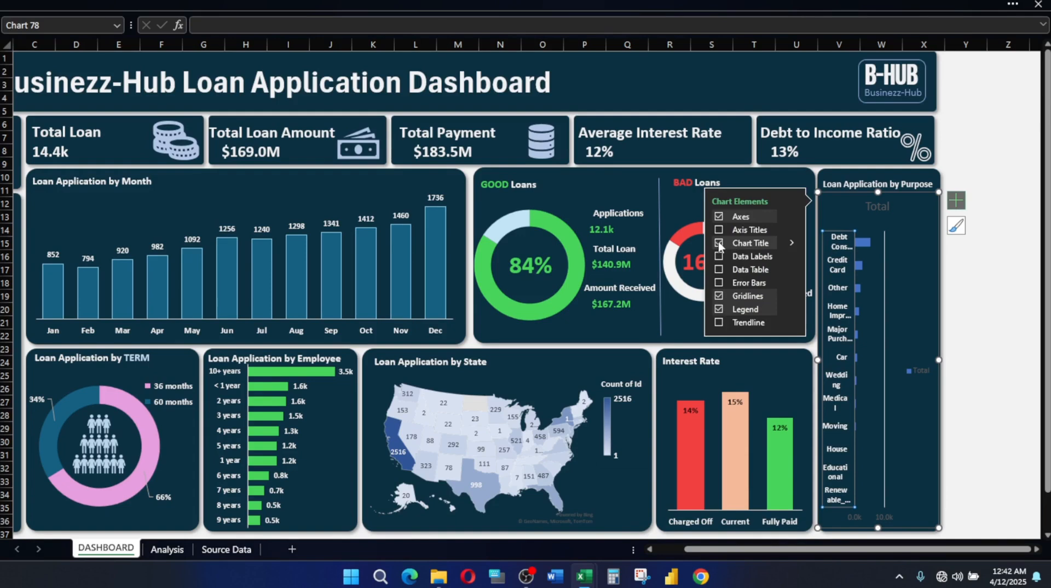
left_click(719, 243)
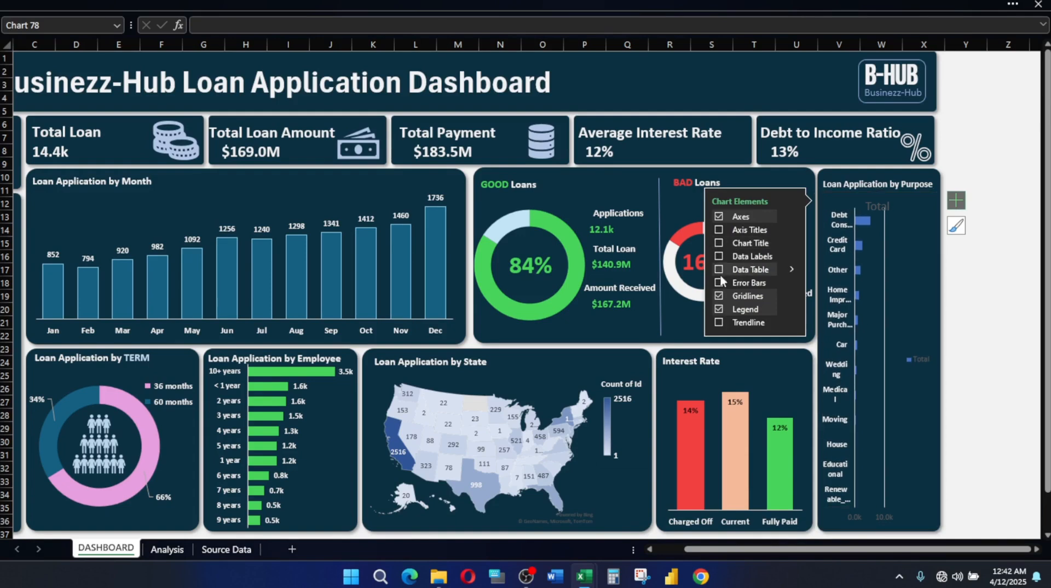
left_click(719, 296)
left_click(719, 310)
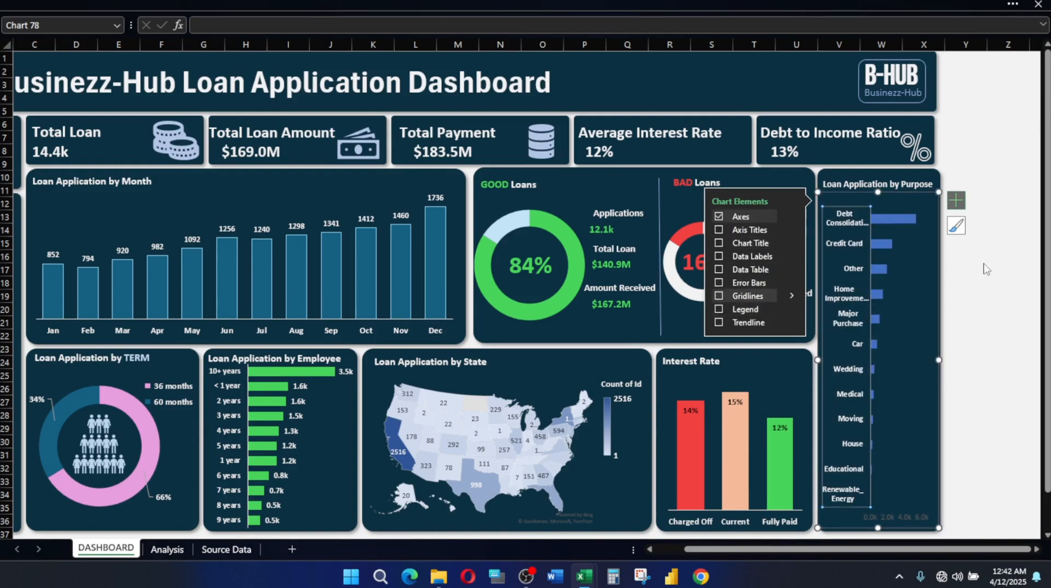
left_click(907, 225)
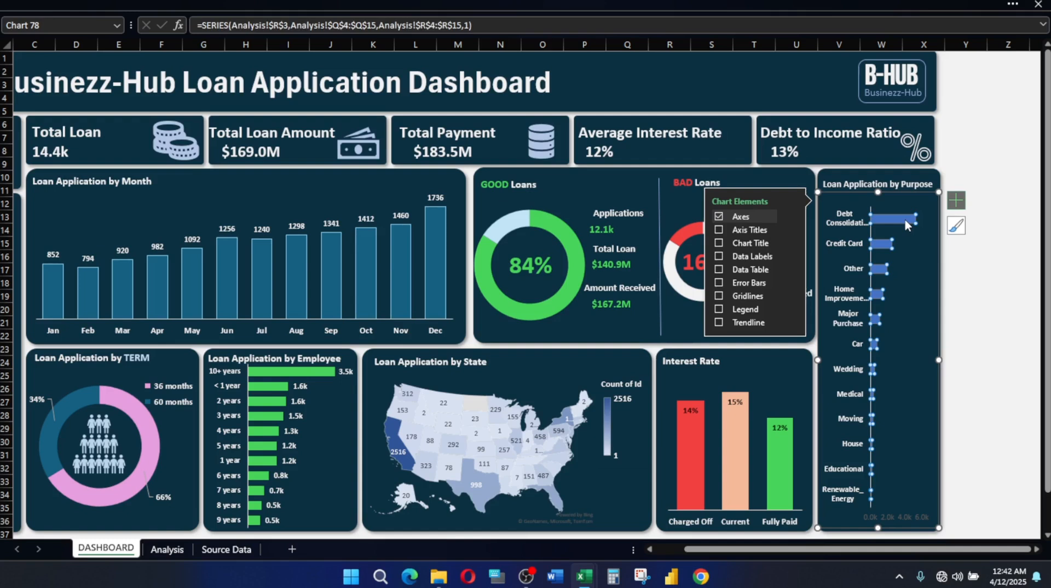
left_click(904, 515)
key("Delete")
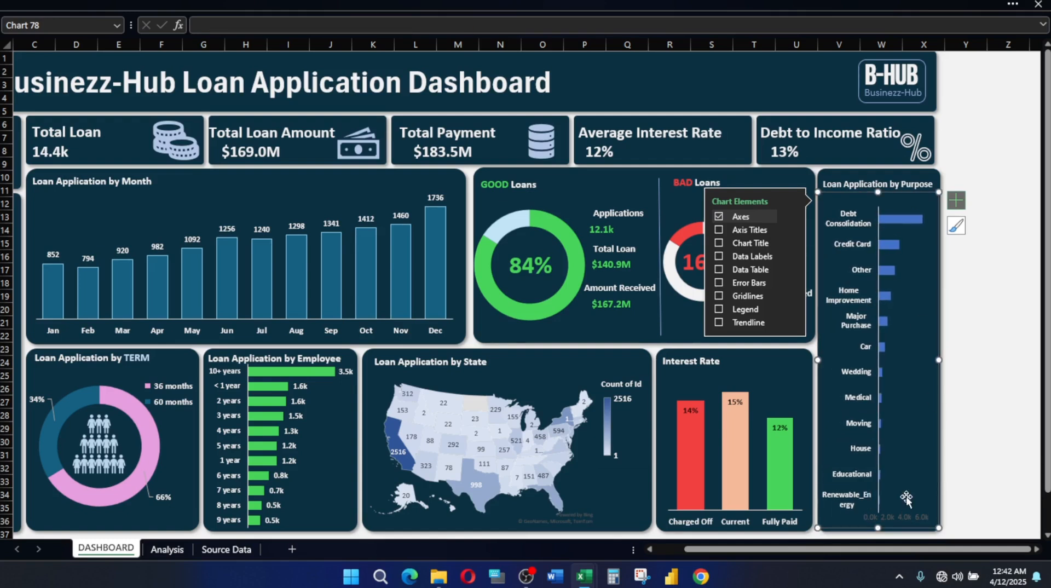
Set the gap width of the purpose chart's bars to 70%
left_click(901, 224)
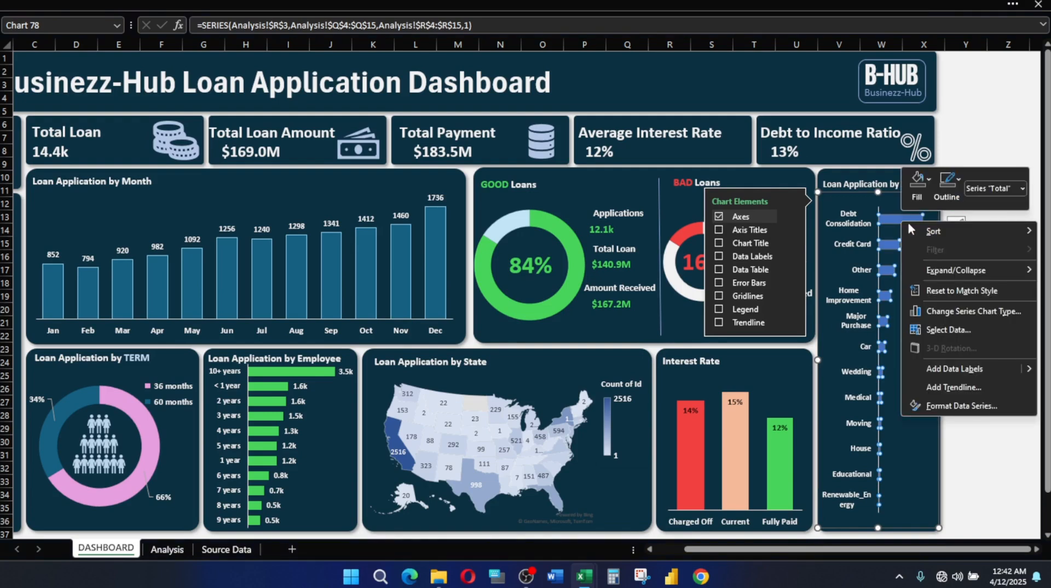
left_click(949, 406)
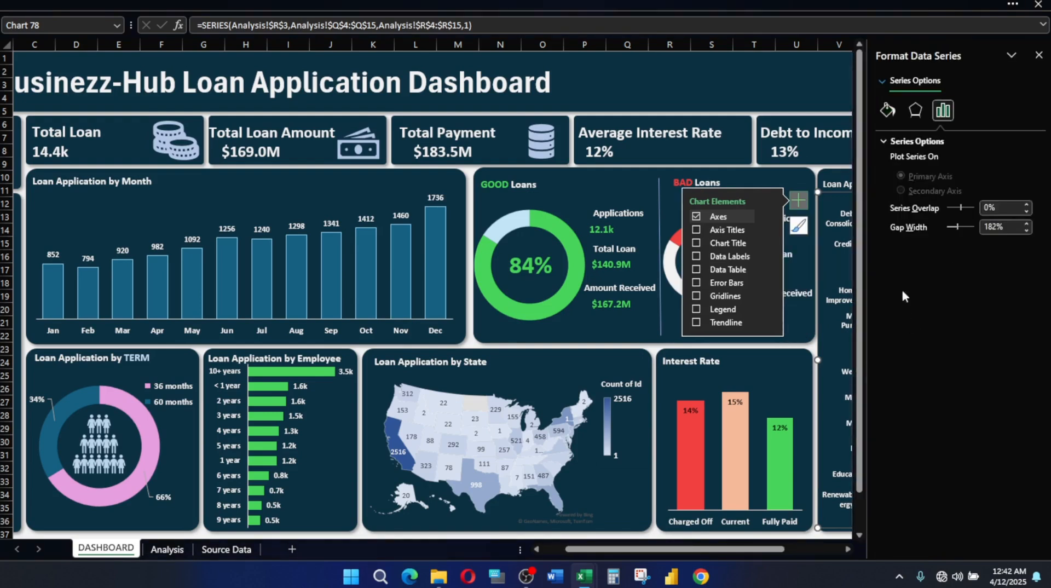
left_click(992, 226)
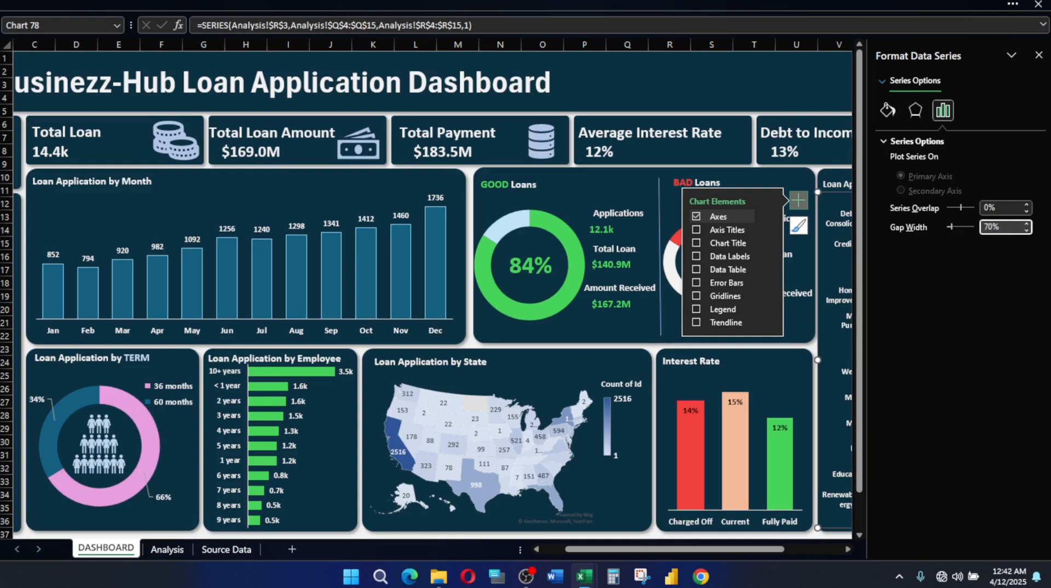
left_click(1038, 55)
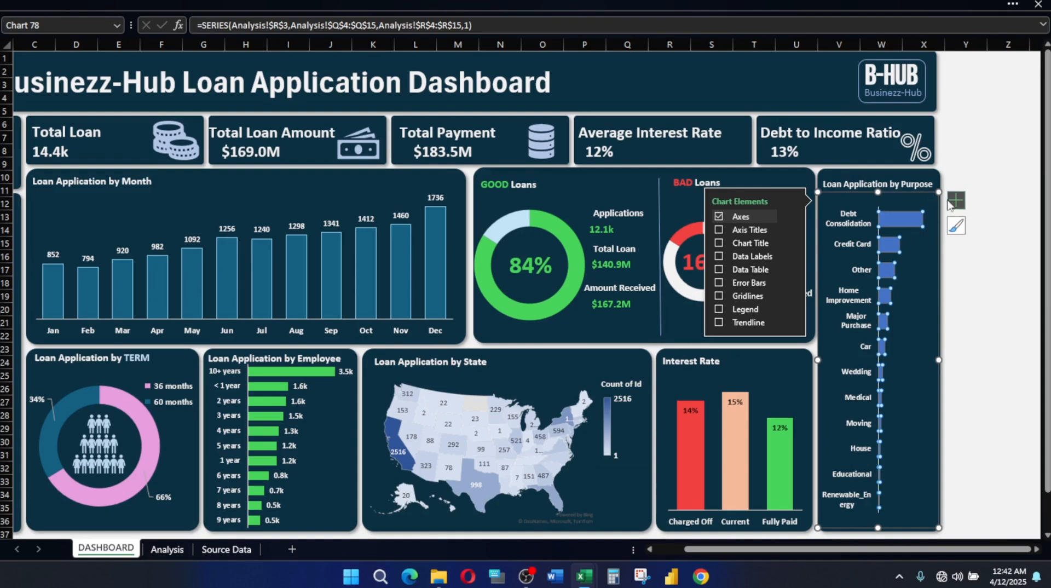
Add data labels to the purpose chart's bars and format them as bold with the same near-white font color
left_click(720, 257)
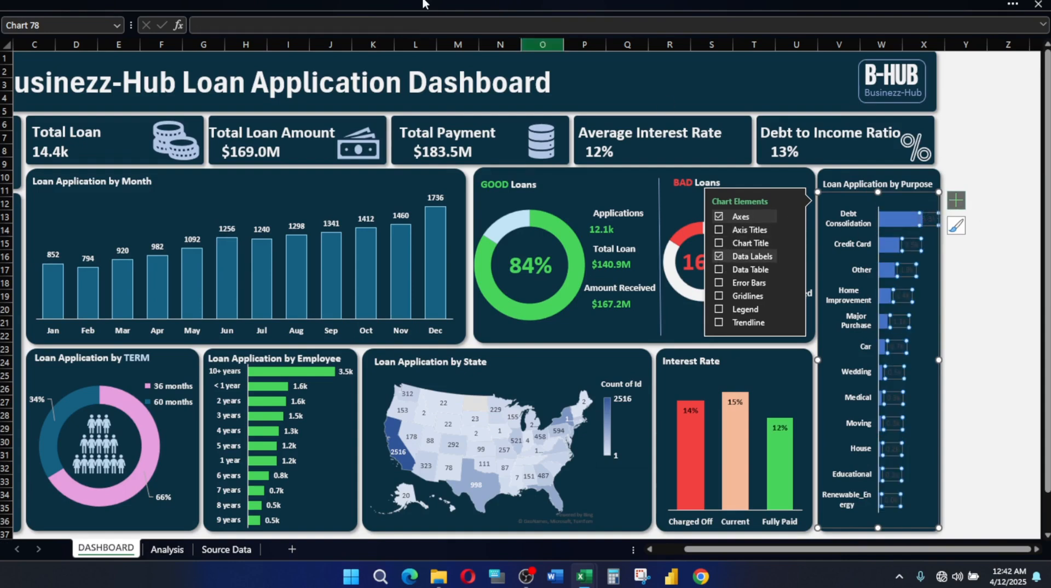
left_click(234, 3)
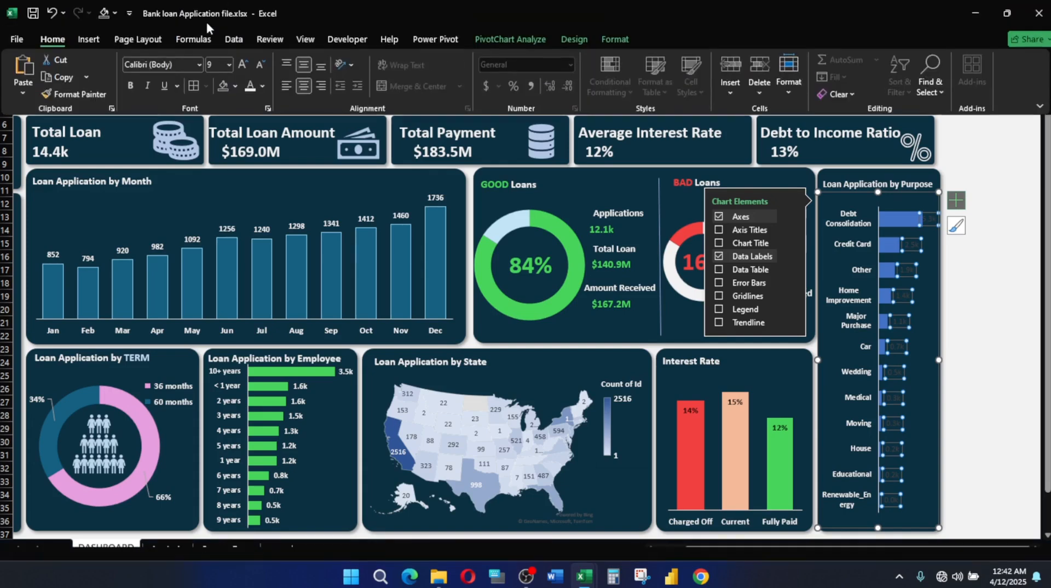
left_click(250, 88)
left_click(129, 86)
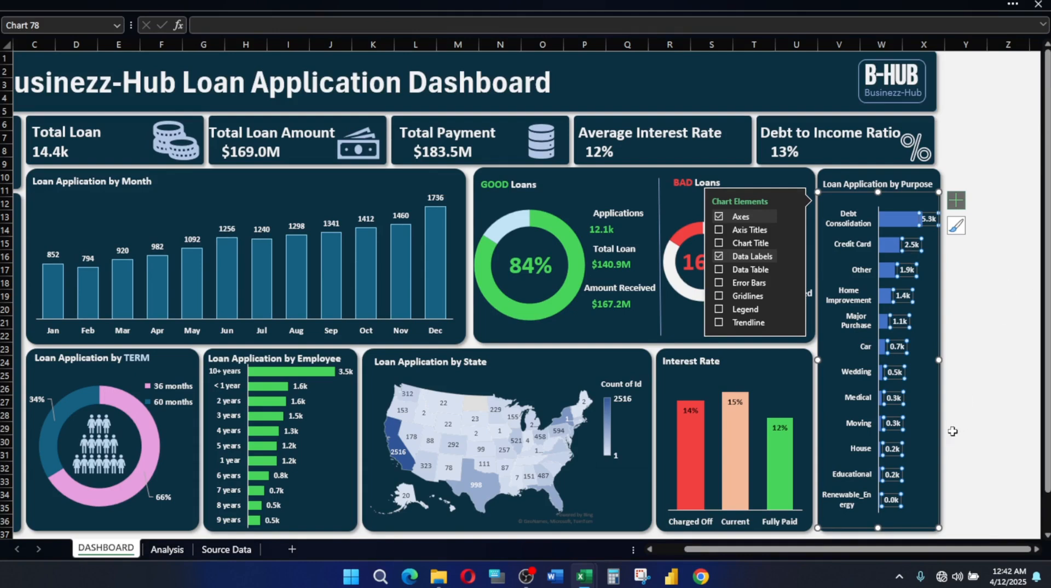
left_click(1006, 335)
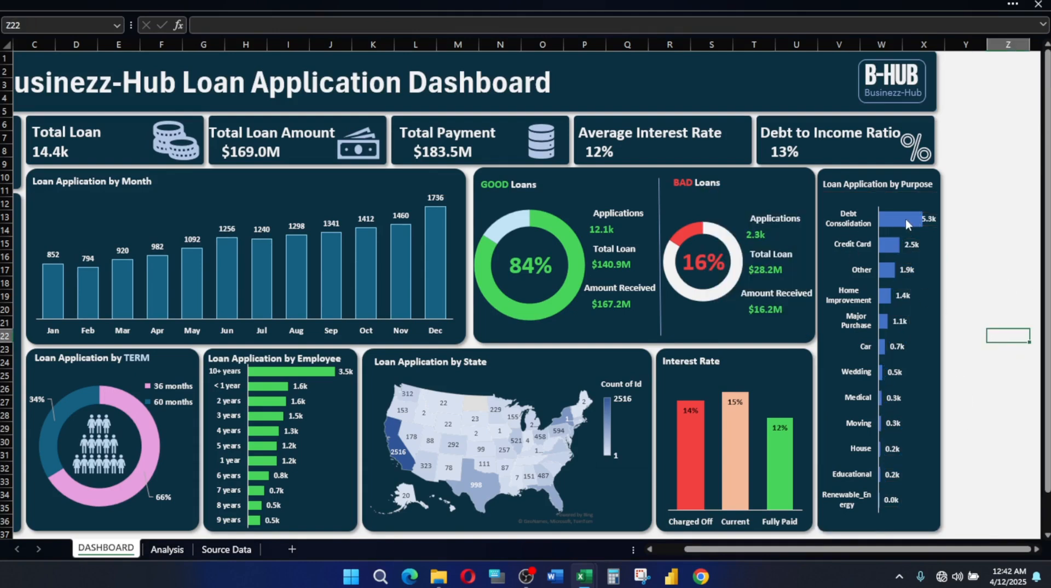
Give the purpose chart's bars a dark teal fill and a light blue outline from the recent colors, and deselect the chart
left_click(906, 221)
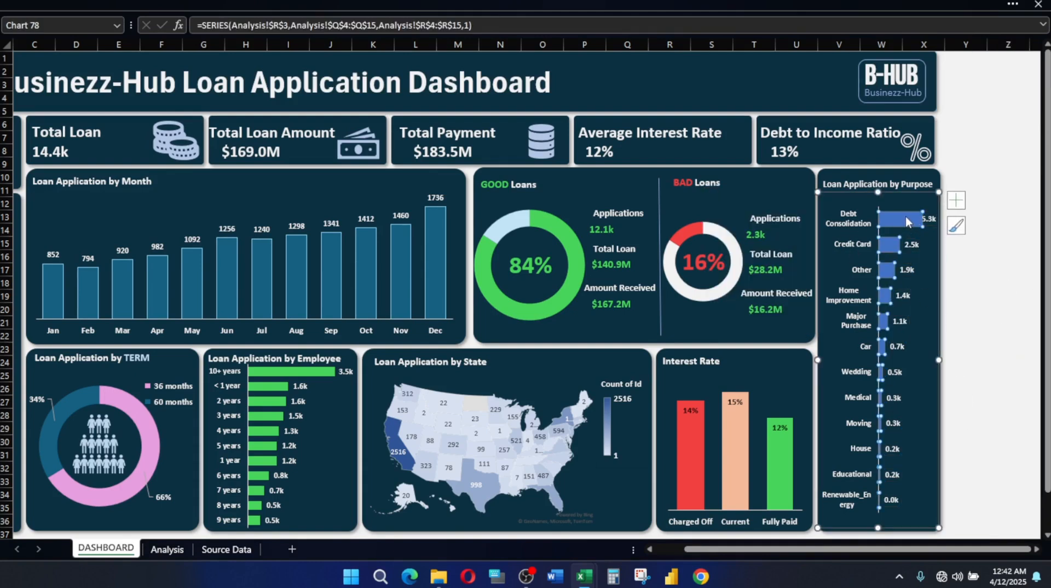
left_click(365, 3)
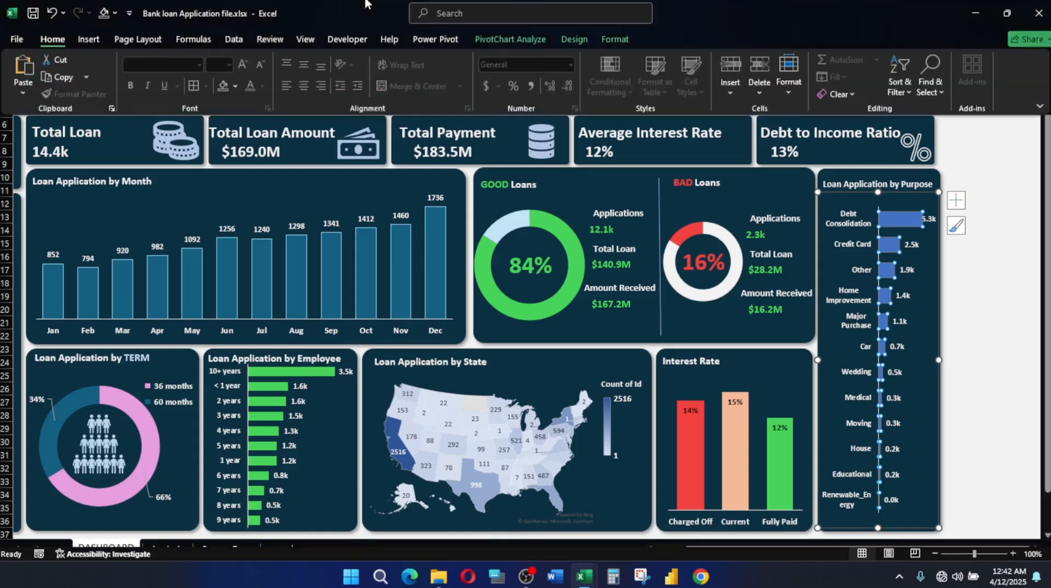
left_click(235, 86)
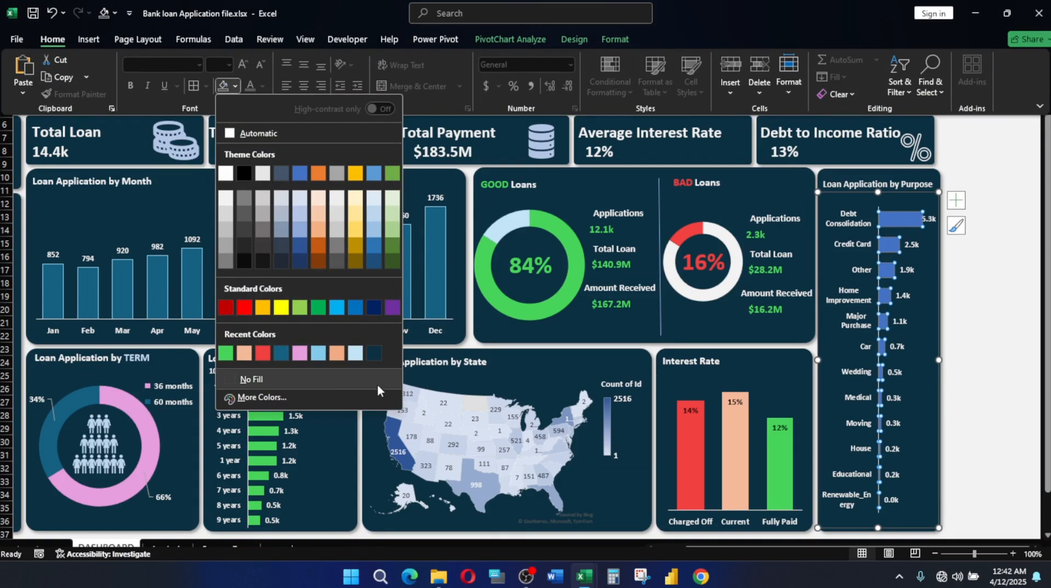
left_click(278, 354)
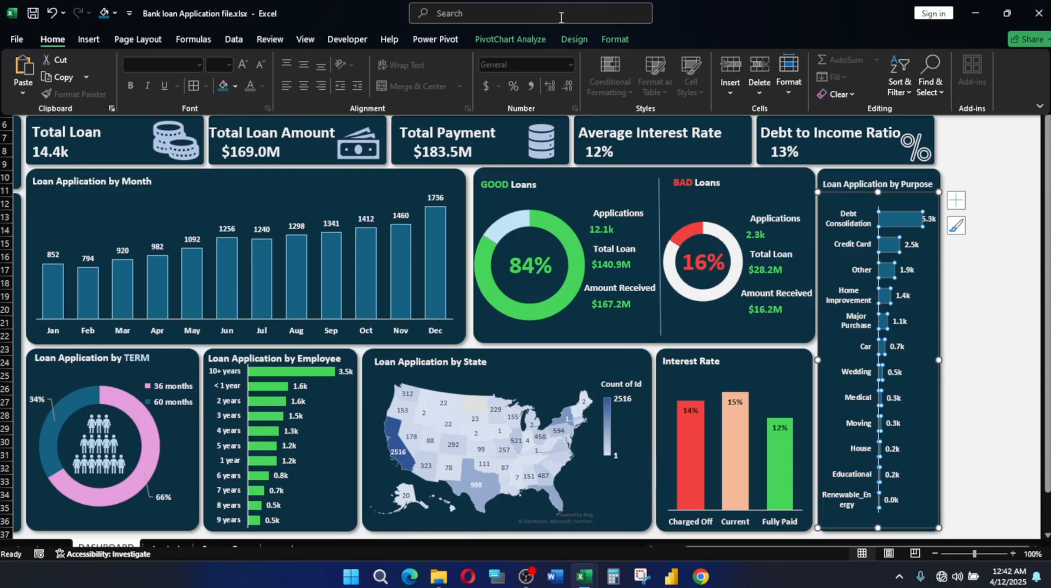
left_click(612, 39)
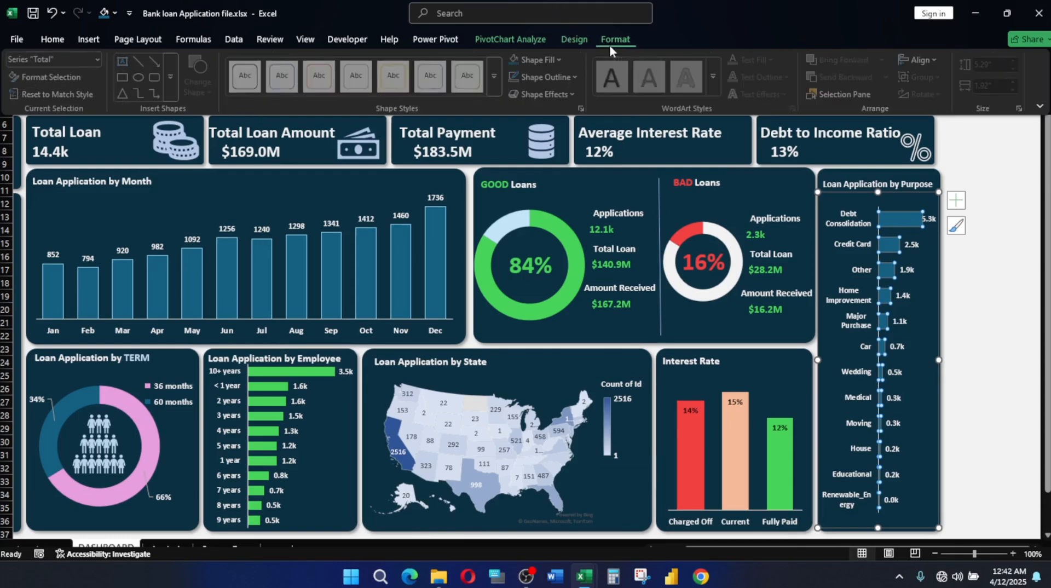
left_click(583, 77)
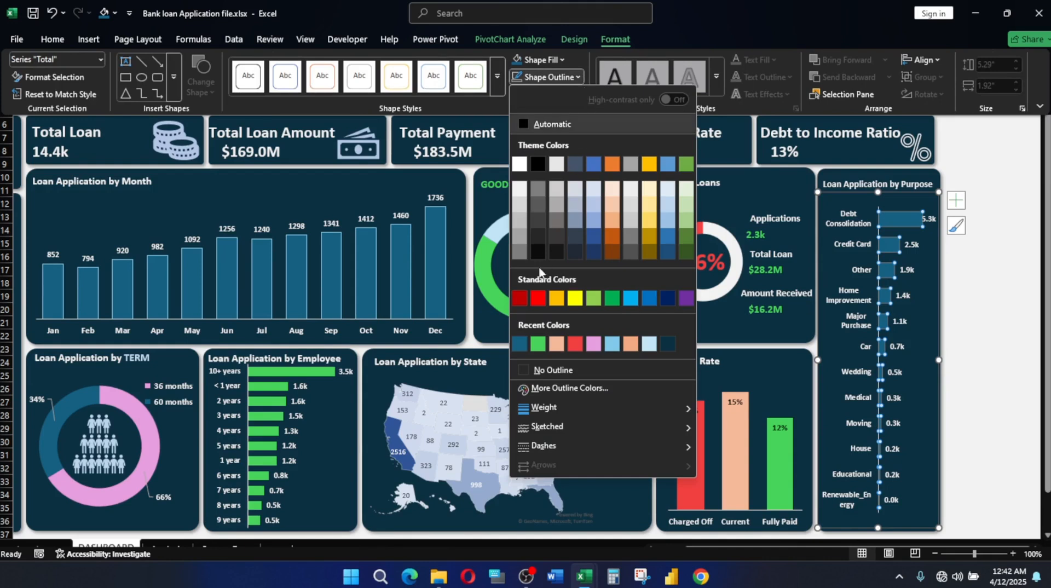
left_click(647, 344)
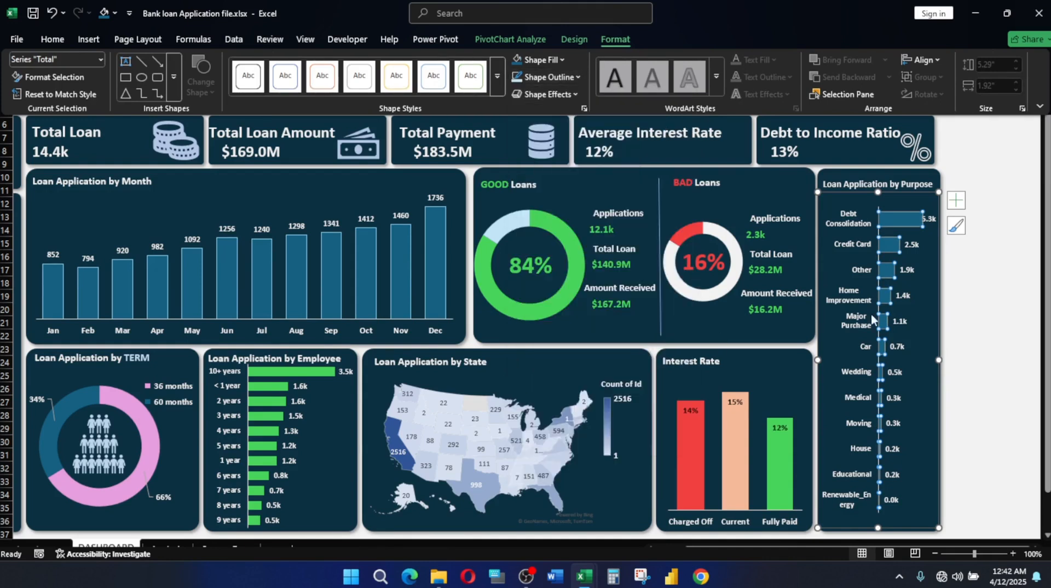
key("ctrl+shift+F1")
left_click(985, 281)
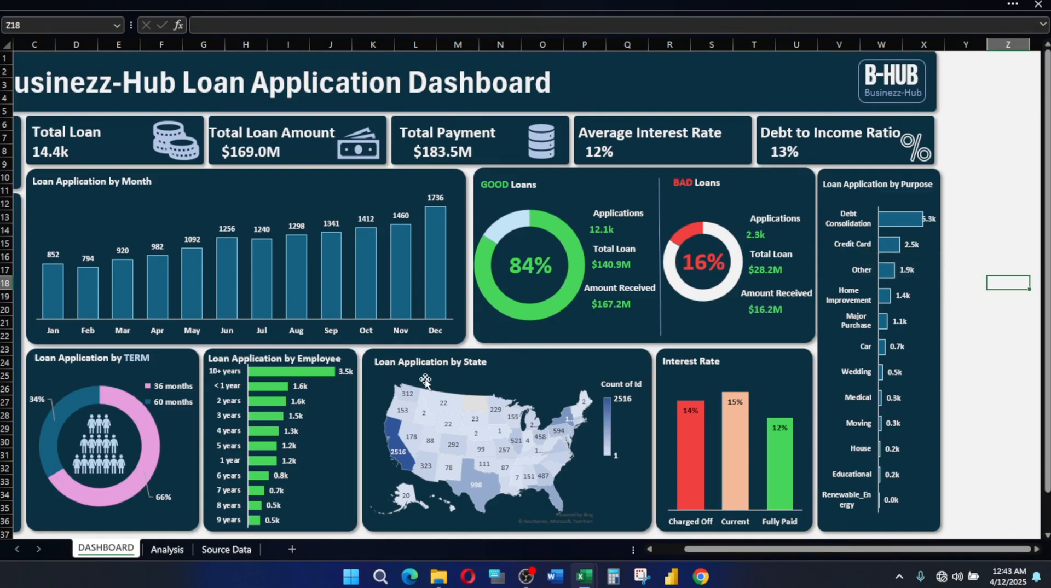
scroll(470, 366, "down", 1)
scroll(470, 366, "up", 1)
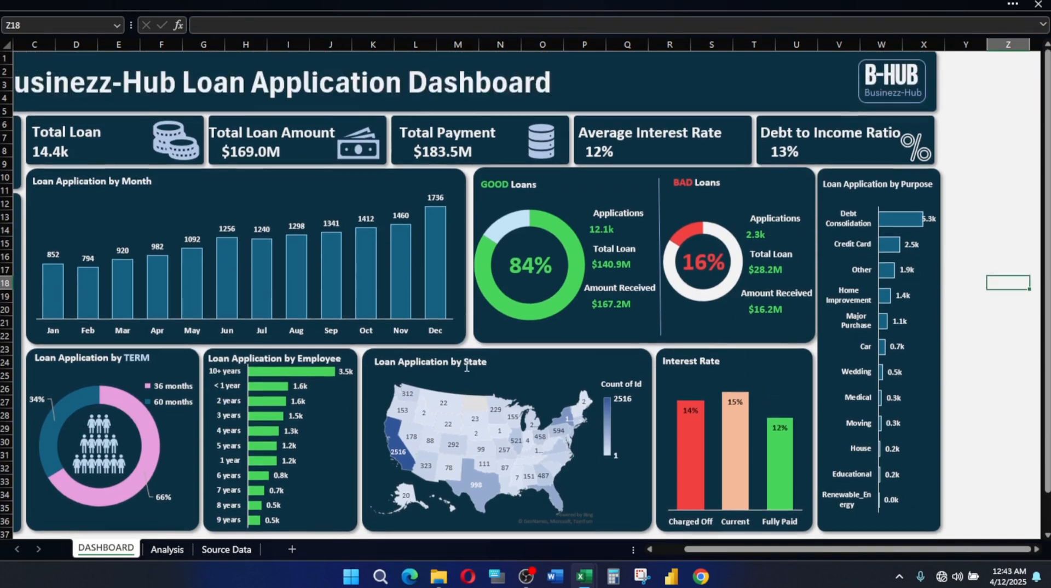
left_click(651, 549)
left_click(1033, 122)
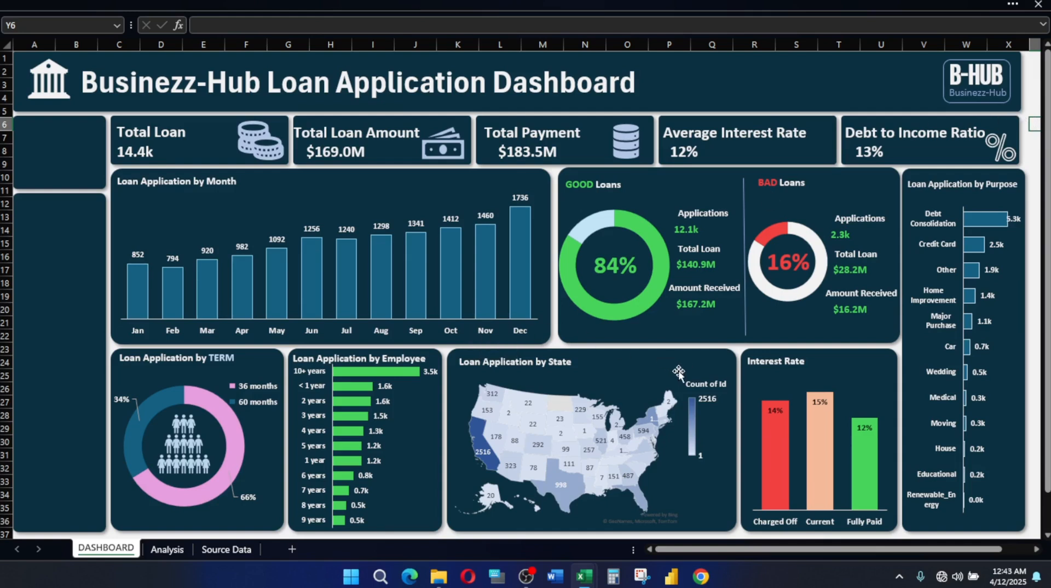
left_click(36, 152)
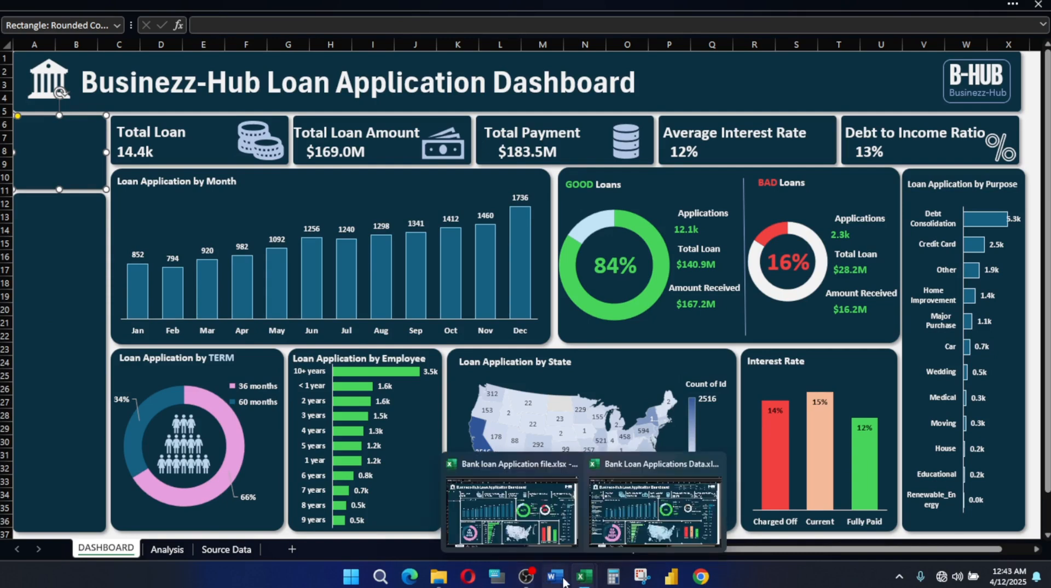
Switch to the Bank Loan Applications Data.xlsx workbook and examine the Purpose slicer's style and size settings on its dashboard
mouse_move(584, 578)
left_click(625, 529)
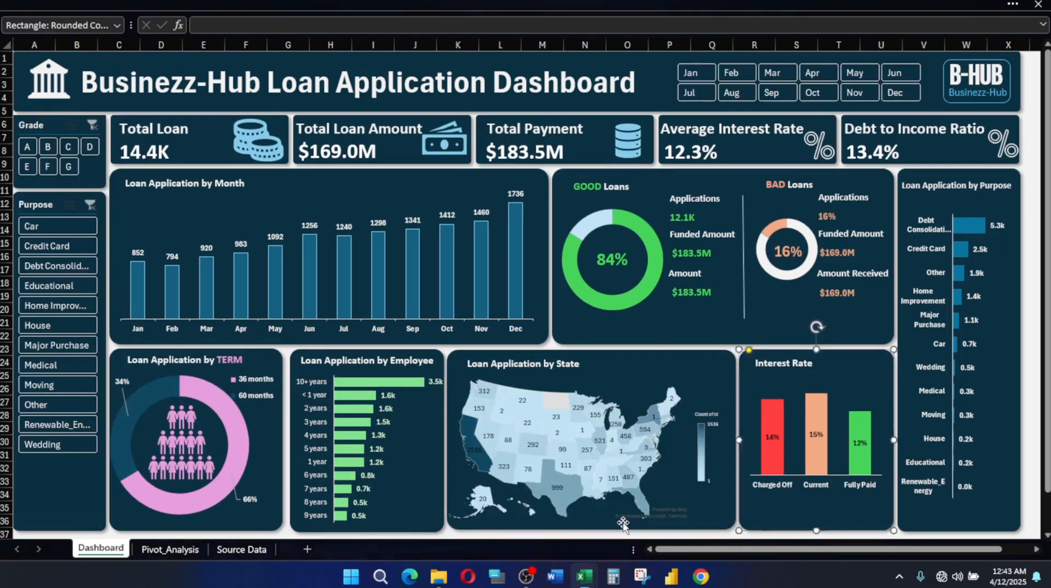
left_click(400, 2)
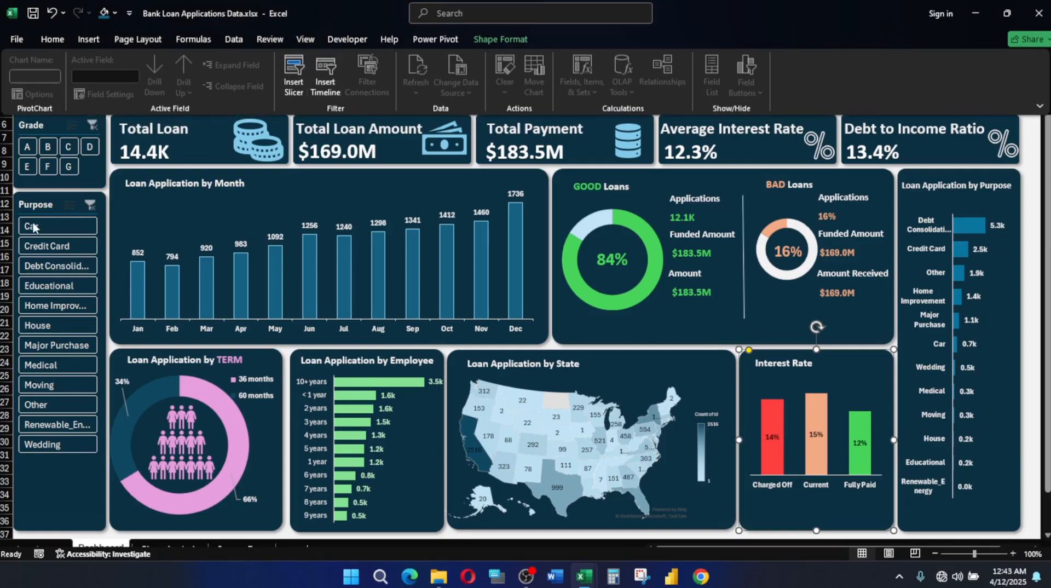
left_click(53, 205)
left_click(52, 205)
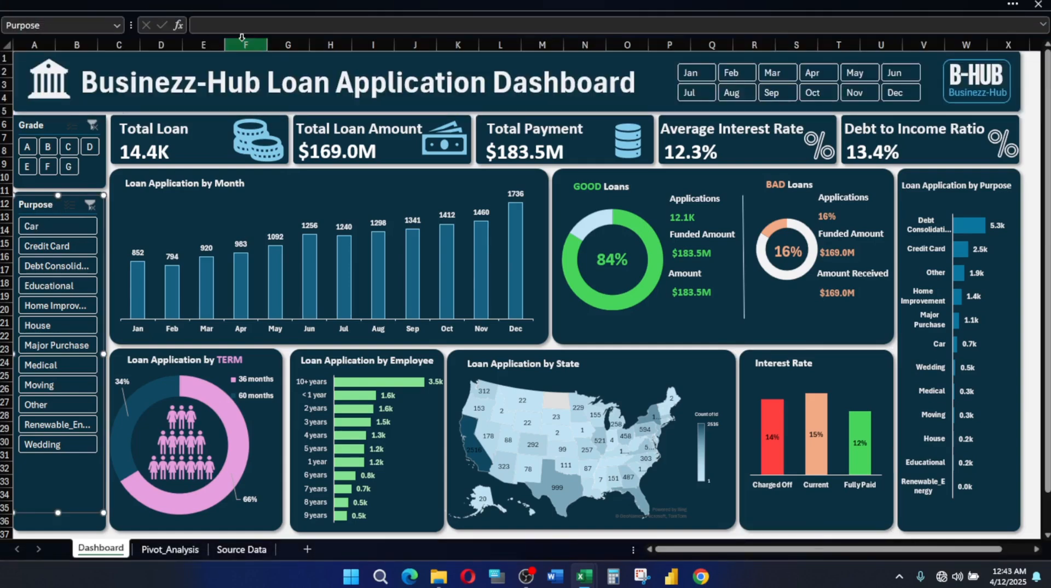
left_click(390, 3)
left_click(483, 39)
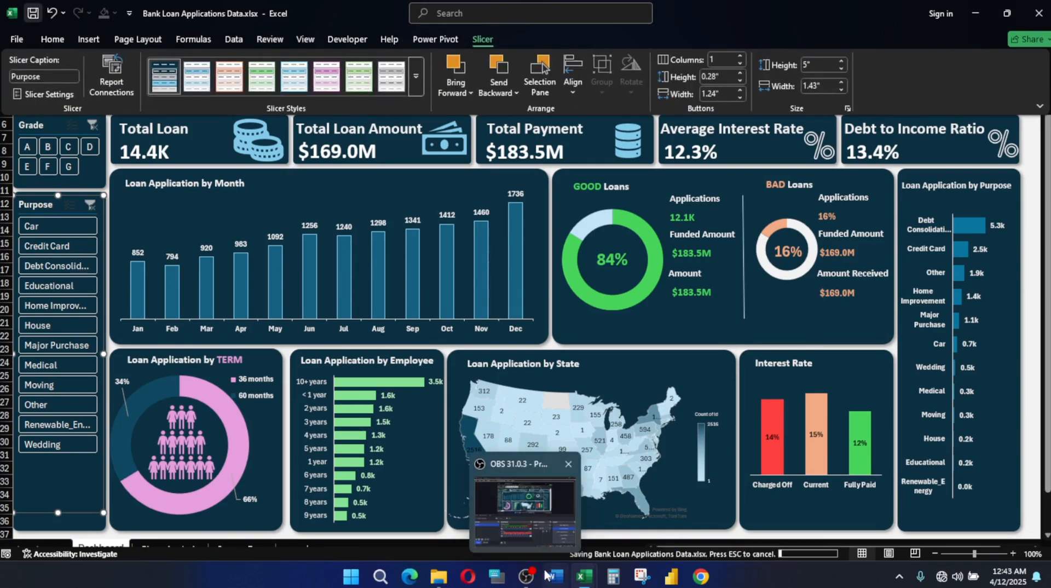
Switch back to the Bank loan Application file.xlsx workbook and save it
mouse_move(585, 578)
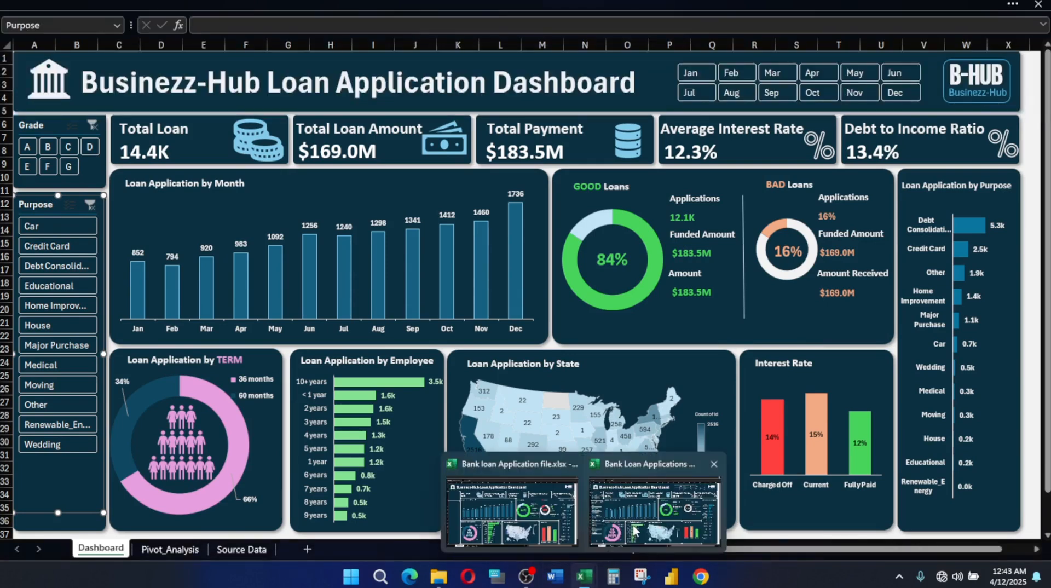
left_click(527, 513)
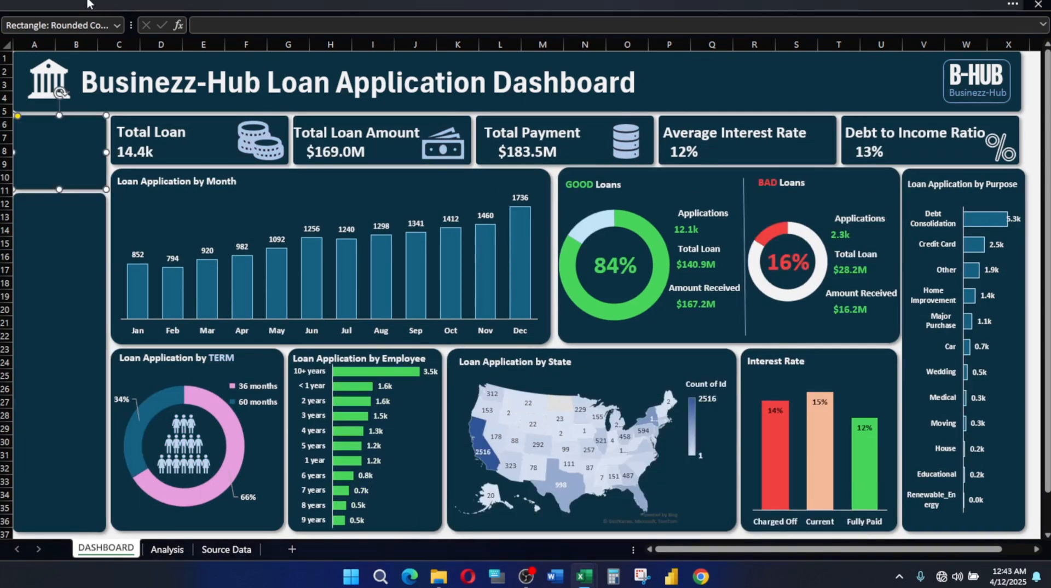
left_click(72, 10)
left_click(32, 13)
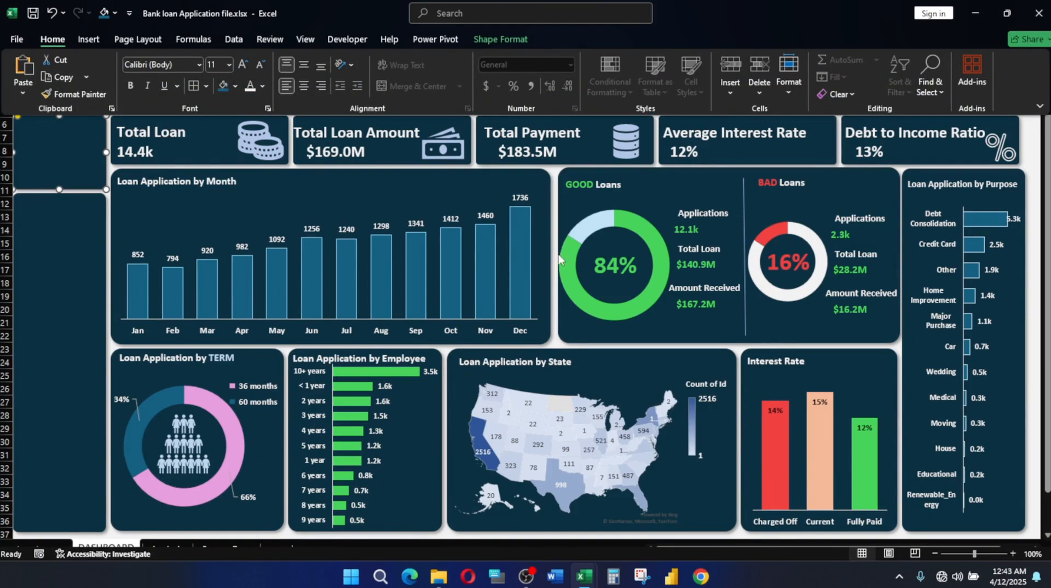
key("ctrl+shift+F1")
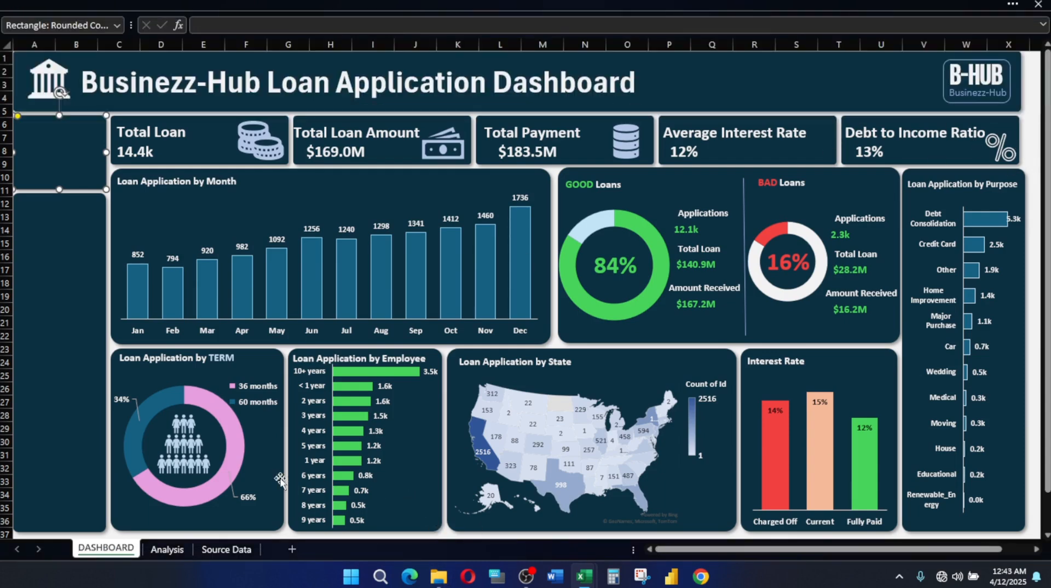
Open the slicer field selection for the Loan by Month pivot table on the Analysis sheet
left_click(188, 549)
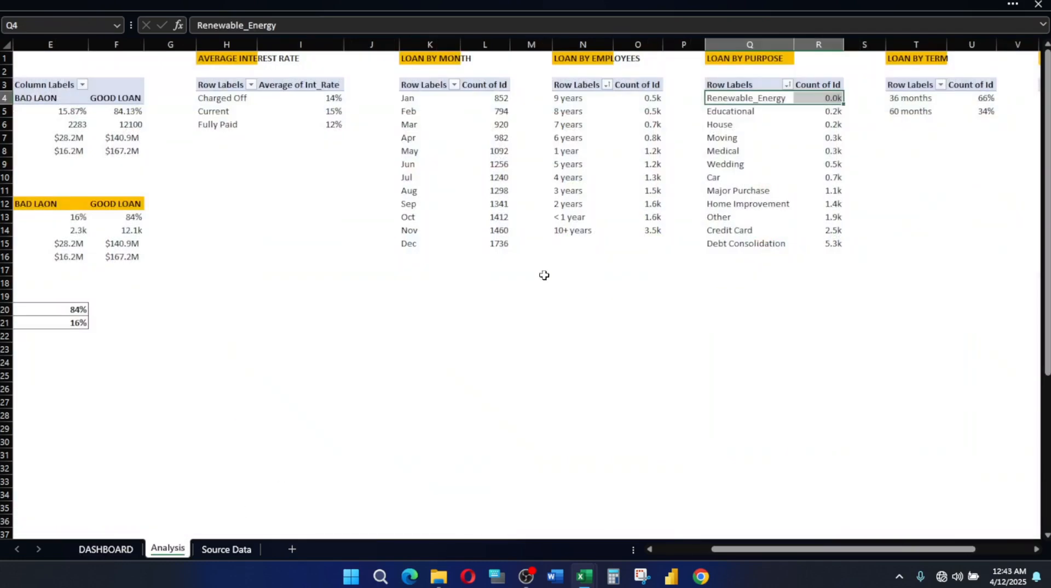
left_click_drag(507, 137, 414, 143)
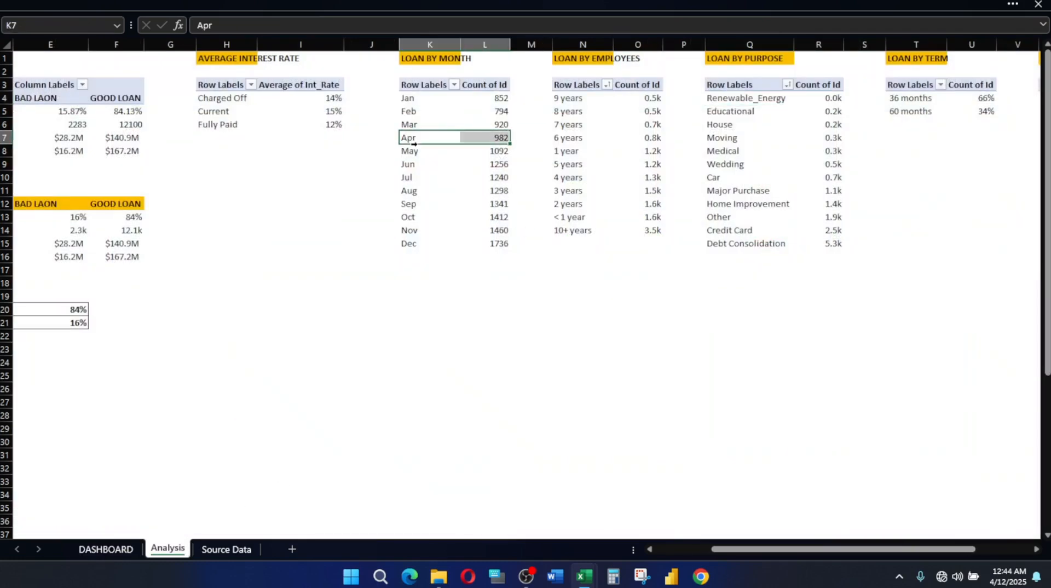
left_click(539, 5)
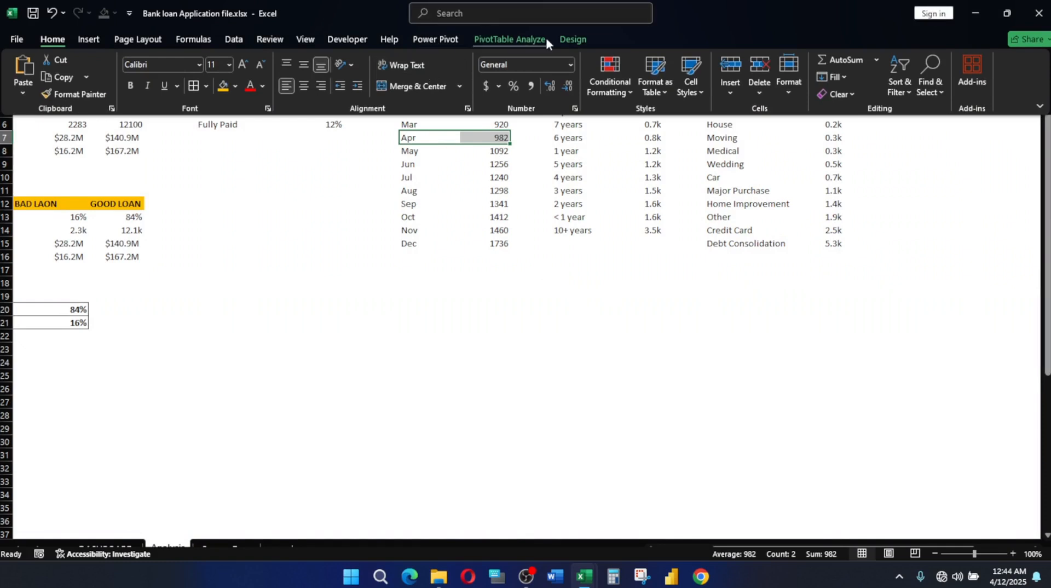
left_click(510, 40)
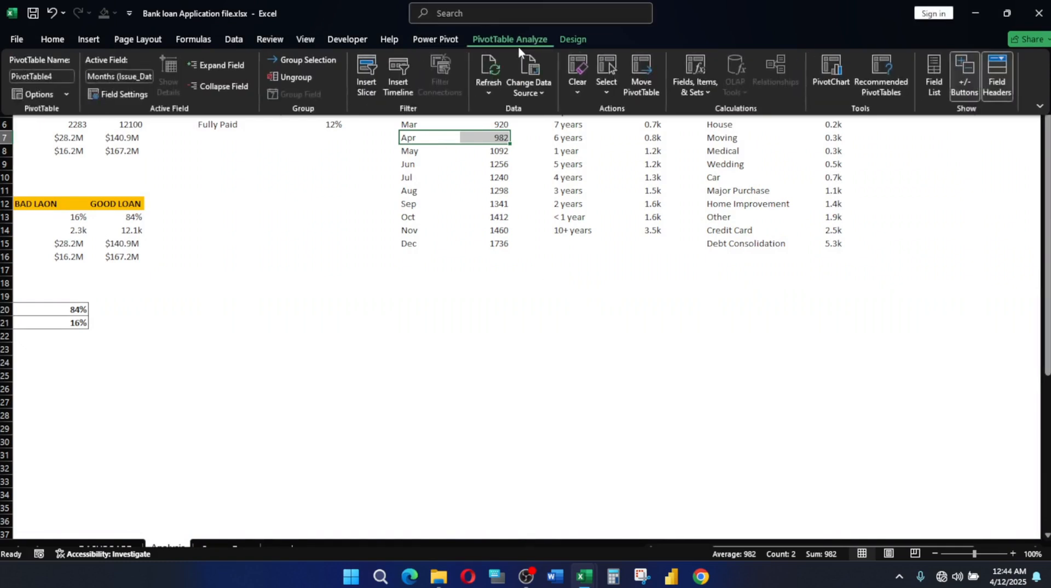
left_click(371, 85)
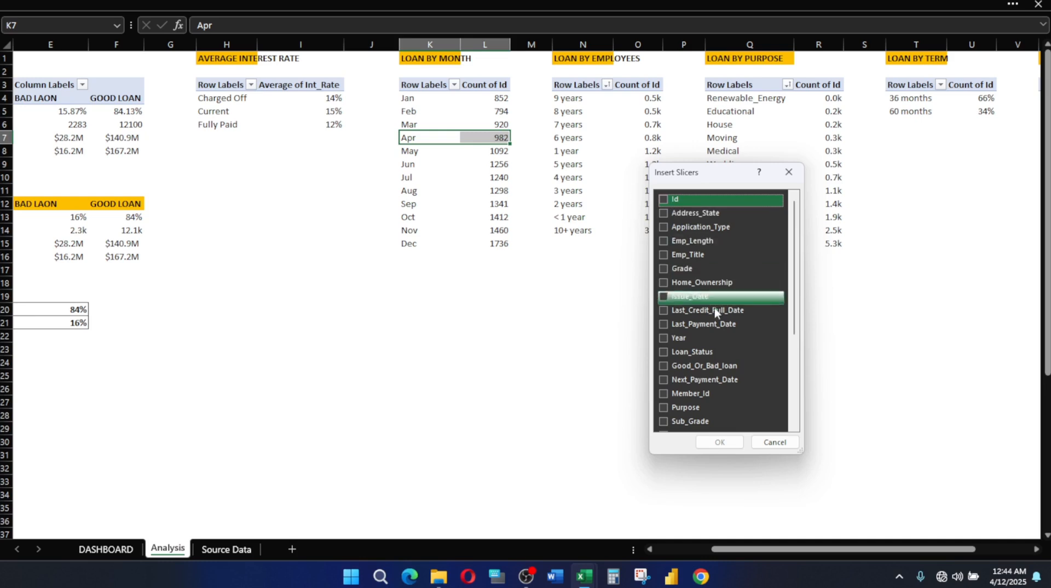
Insert slicers for the Grade, Purpose and Months (Issue_Date) fields
left_click(664, 267)
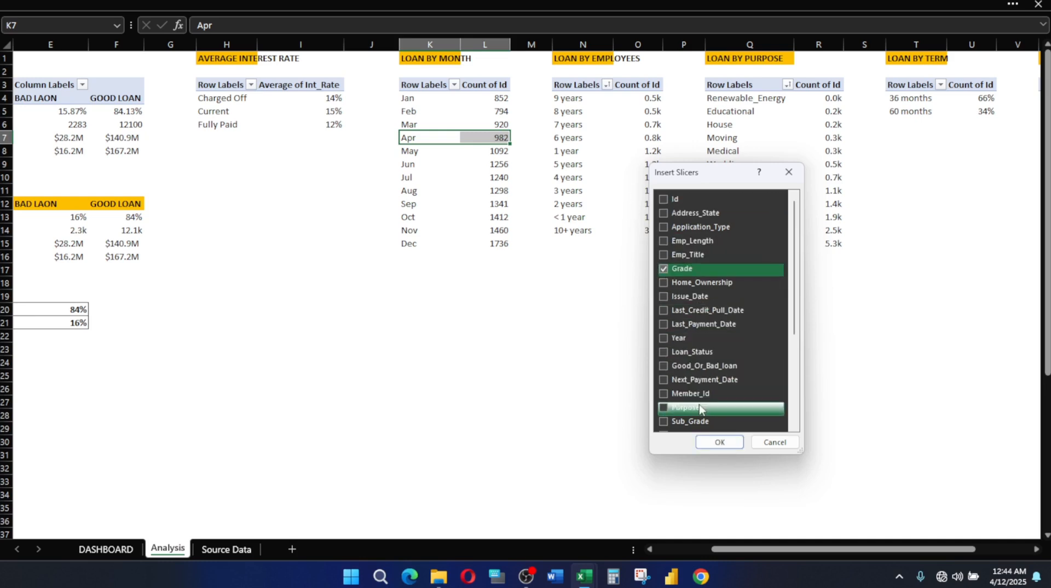
left_click(672, 411)
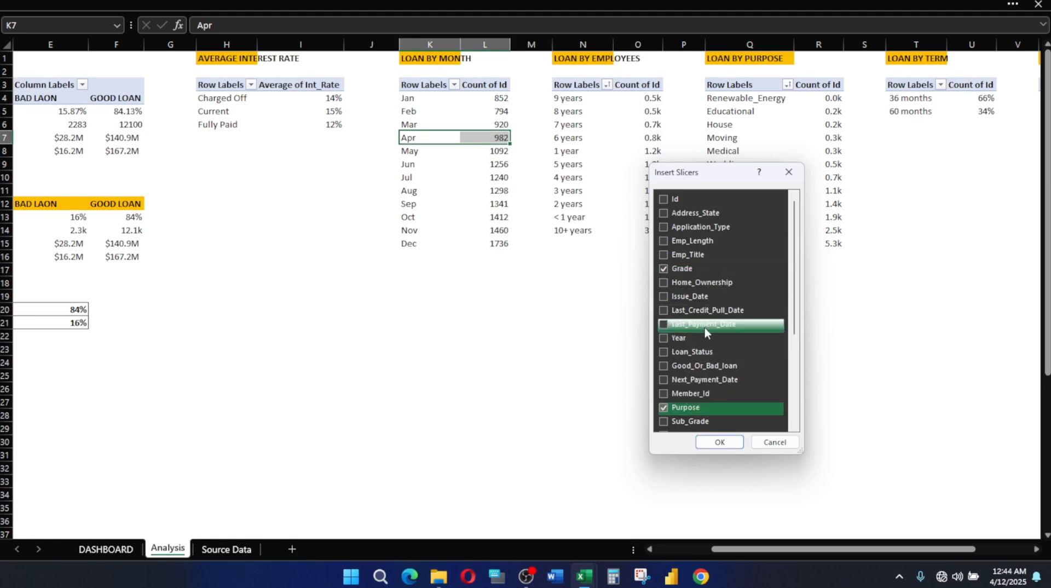
scroll(706, 329, "down", 3)
scroll(708, 333, "down", 2)
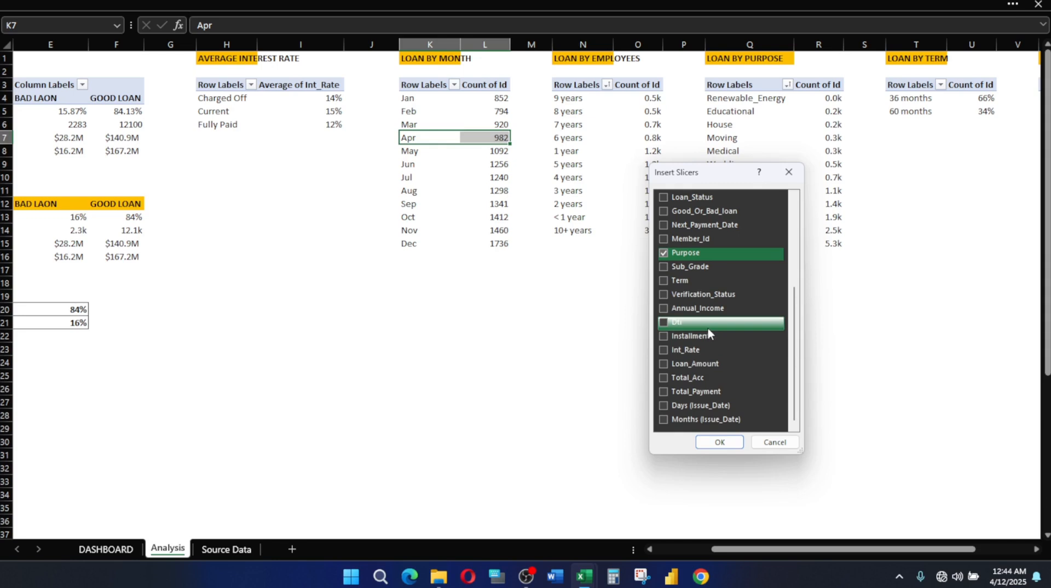
scroll(701, 340, "up", 5)
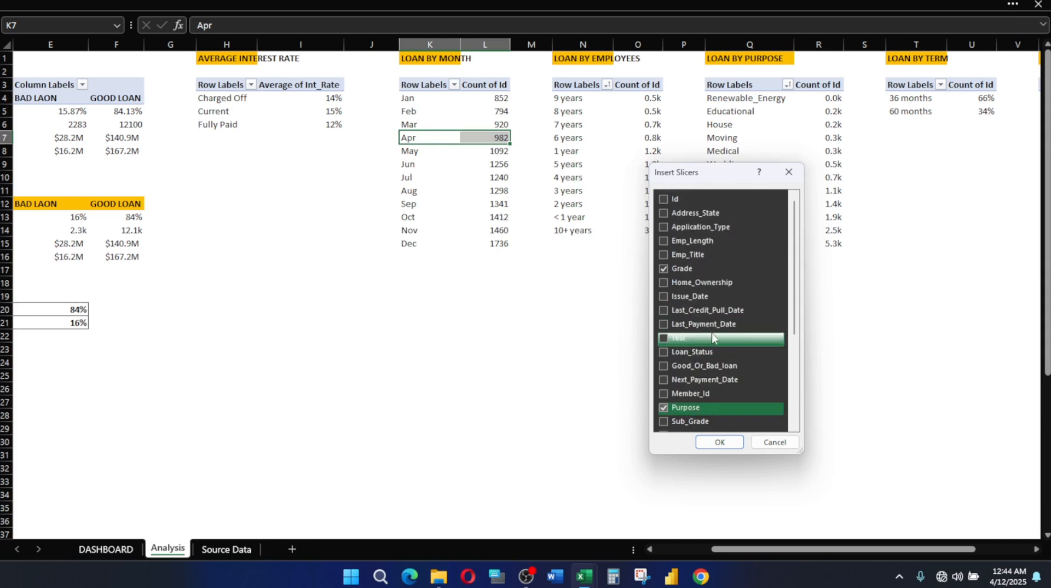
scroll(714, 334, "down", 2)
scroll(715, 334, "down", 2)
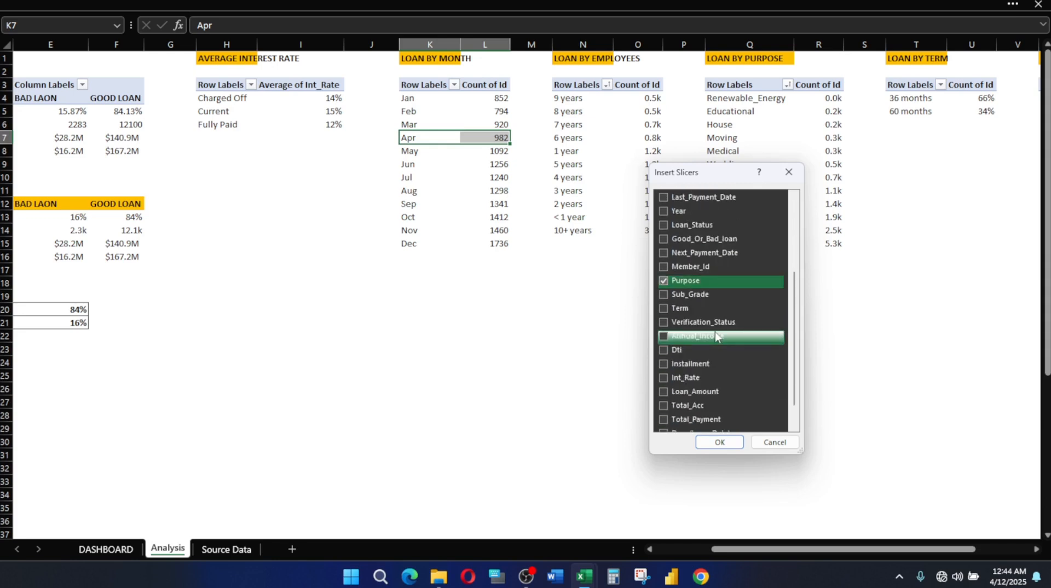
scroll(717, 335, "down", 1)
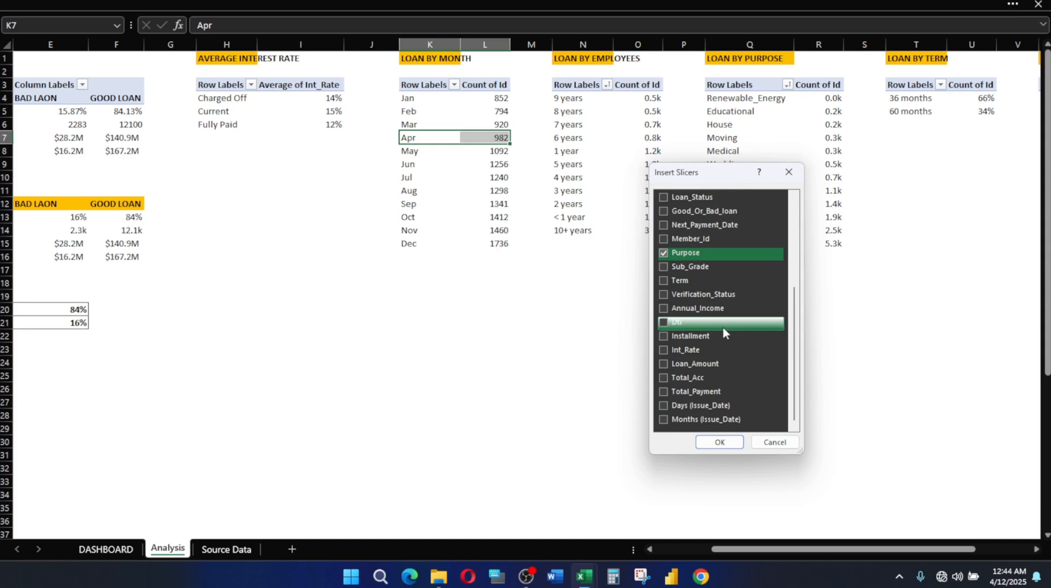
left_click(679, 419)
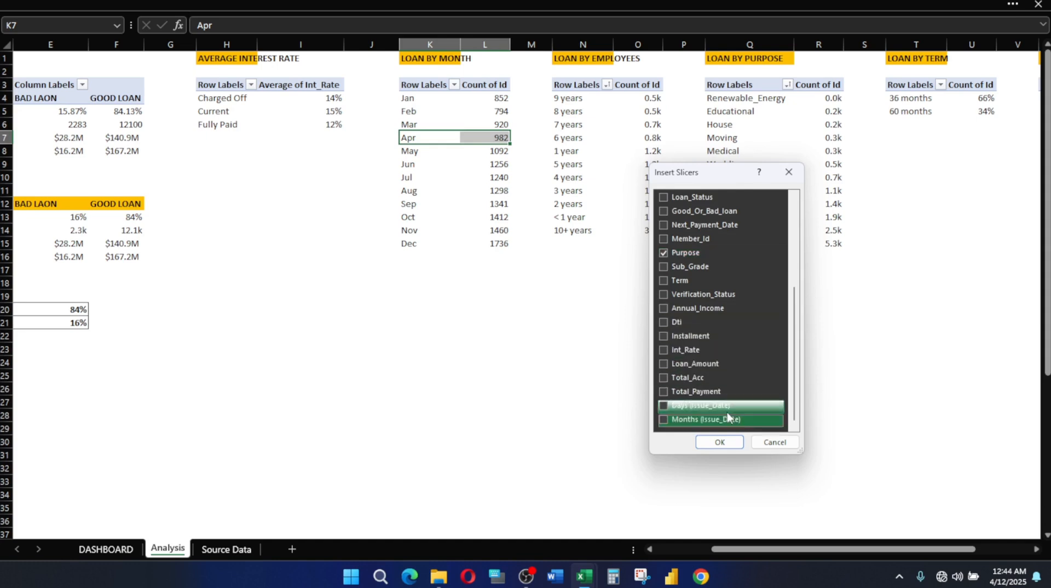
left_click(664, 419)
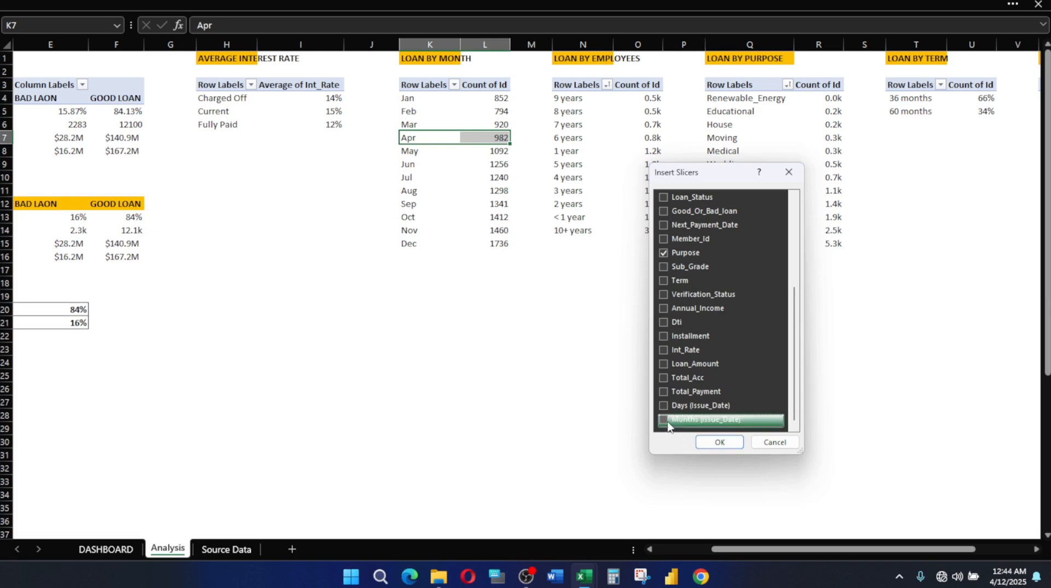
left_click(724, 443)
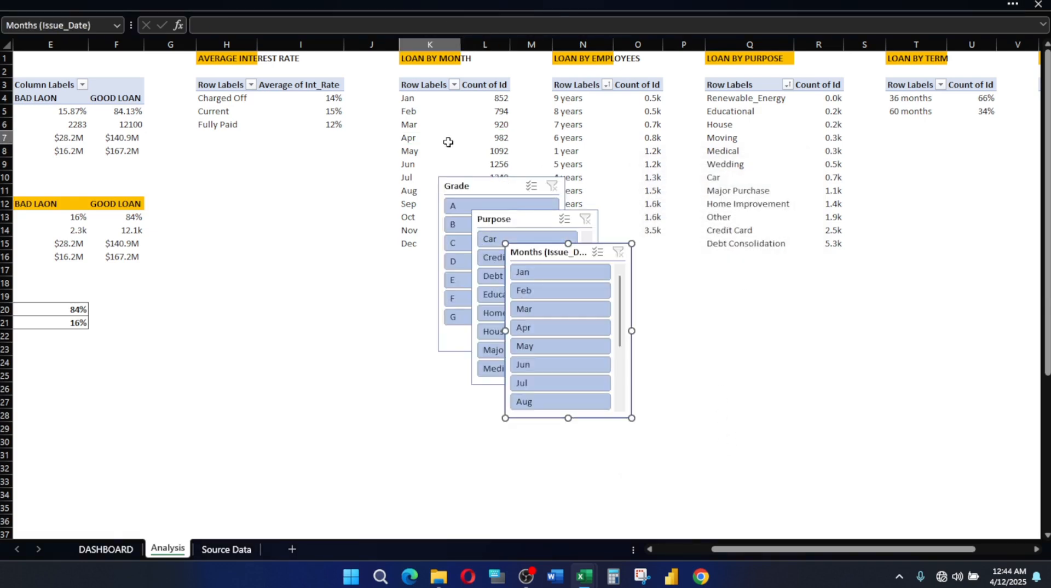
Look through the available slicer styles for the months slicer and save the workbook
left_click(630, 4)
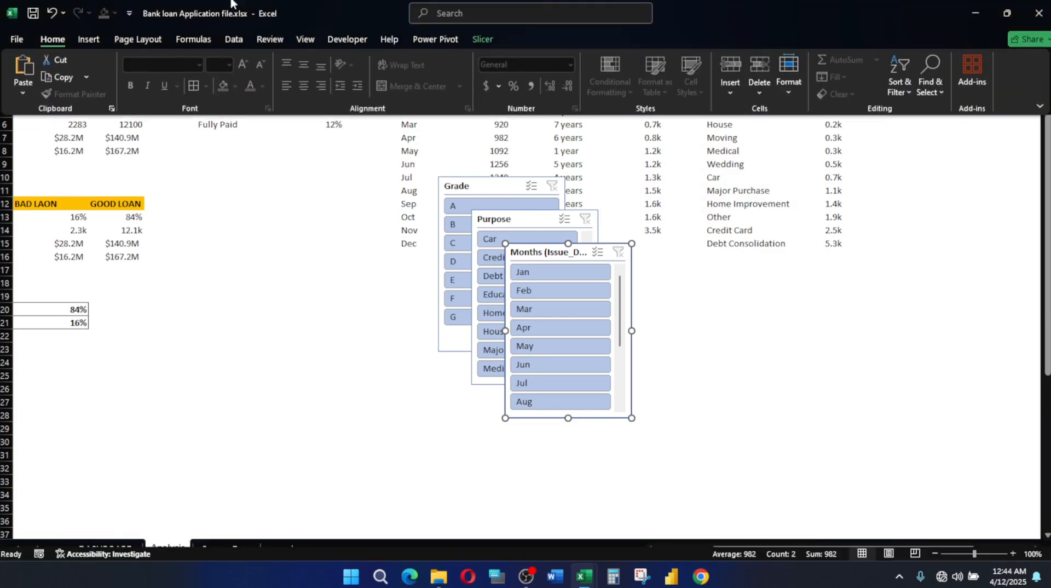
left_click(485, 39)
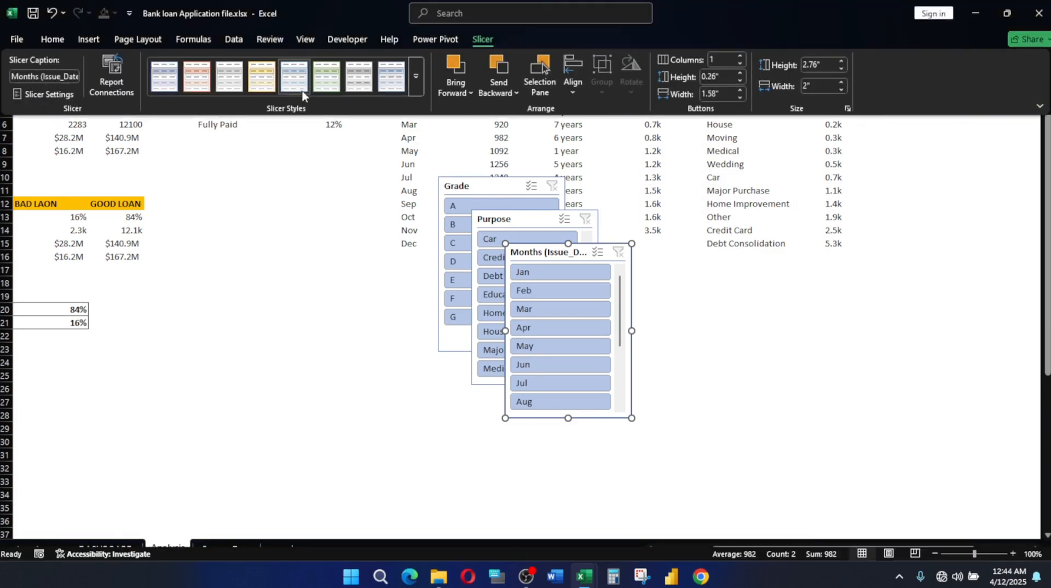
left_click(416, 87)
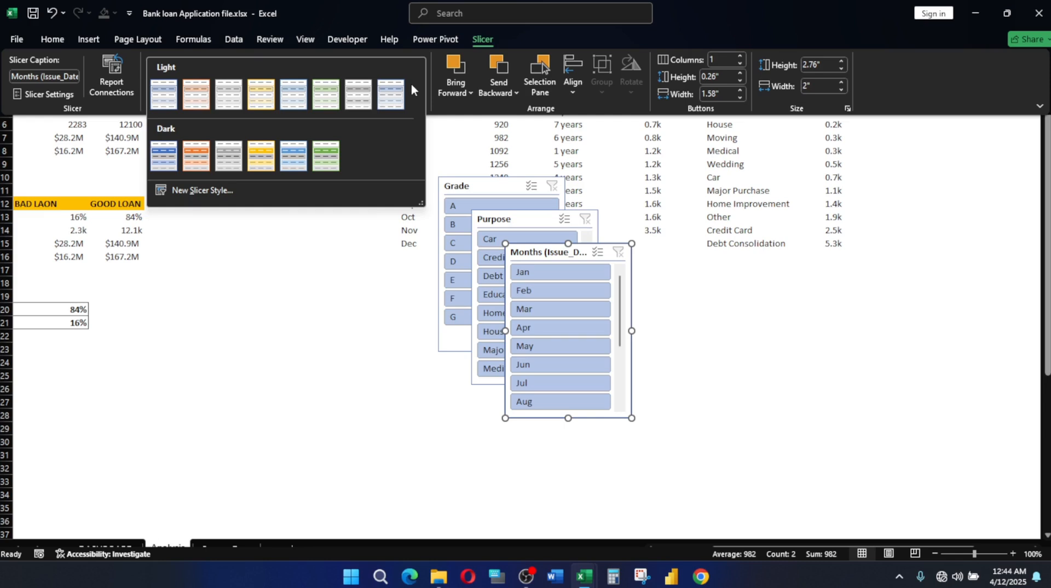
left_click(259, 271)
key("ctrl+s")
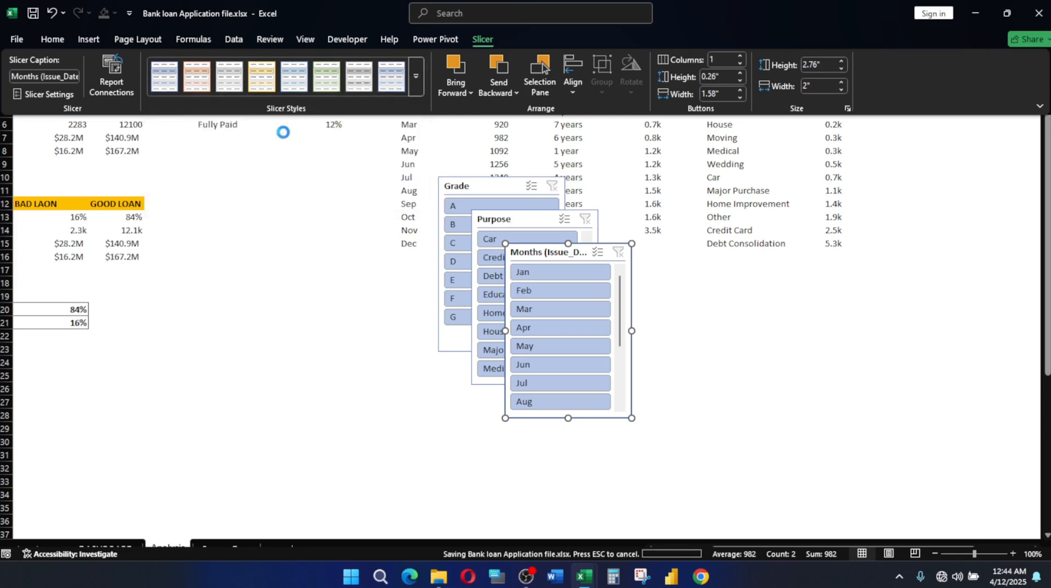
left_click(418, 84)
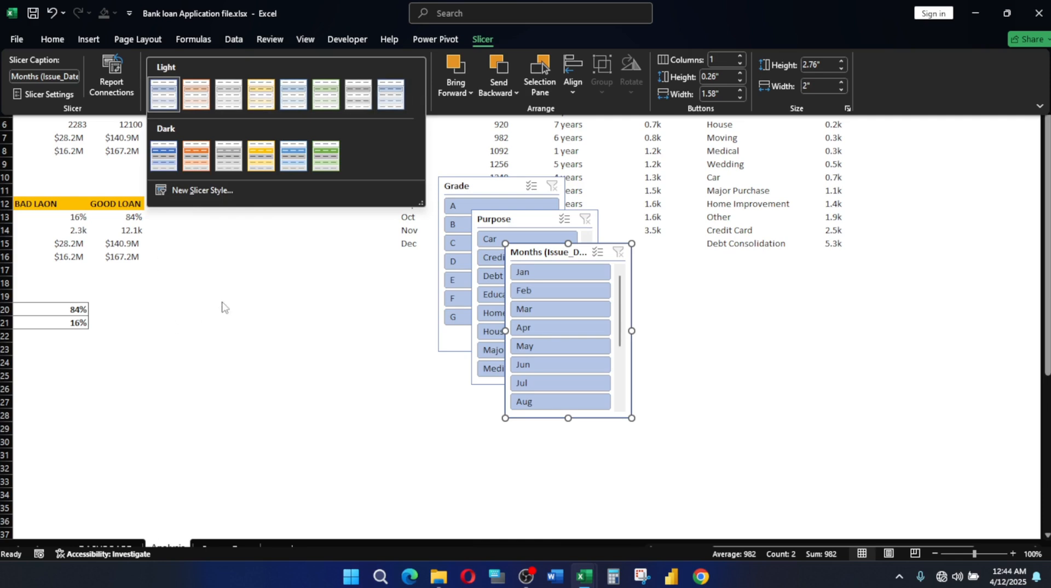
left_click(259, 299)
Move the Grade, Purpose and Months (Issue_Date) slicers from the Analysis sheet to the DASHBOARD sheet
left_click(460, 180)
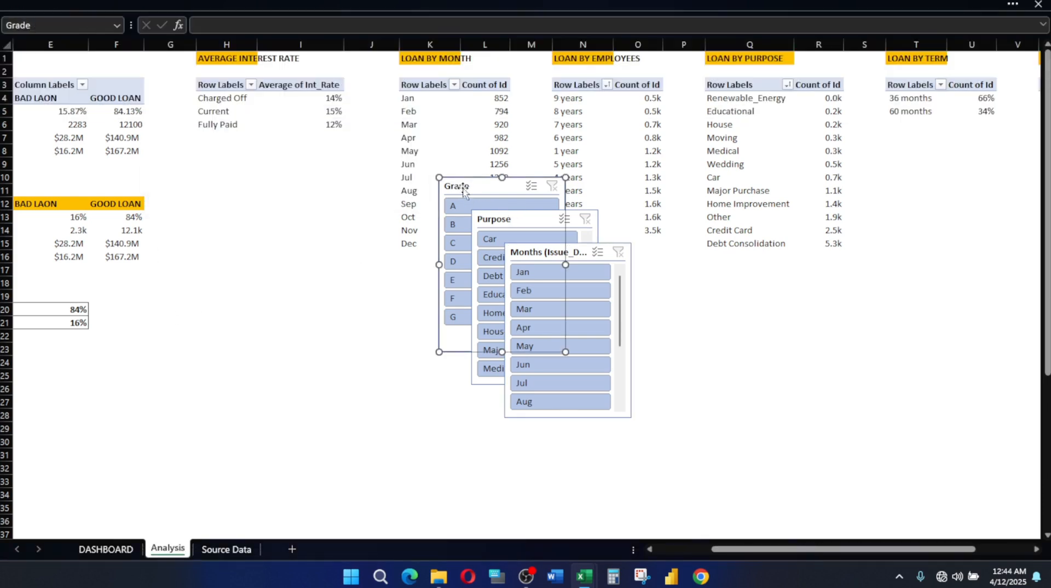
left_click(494, 221, "ctrl")
left_click(588, 251, "ctrl")
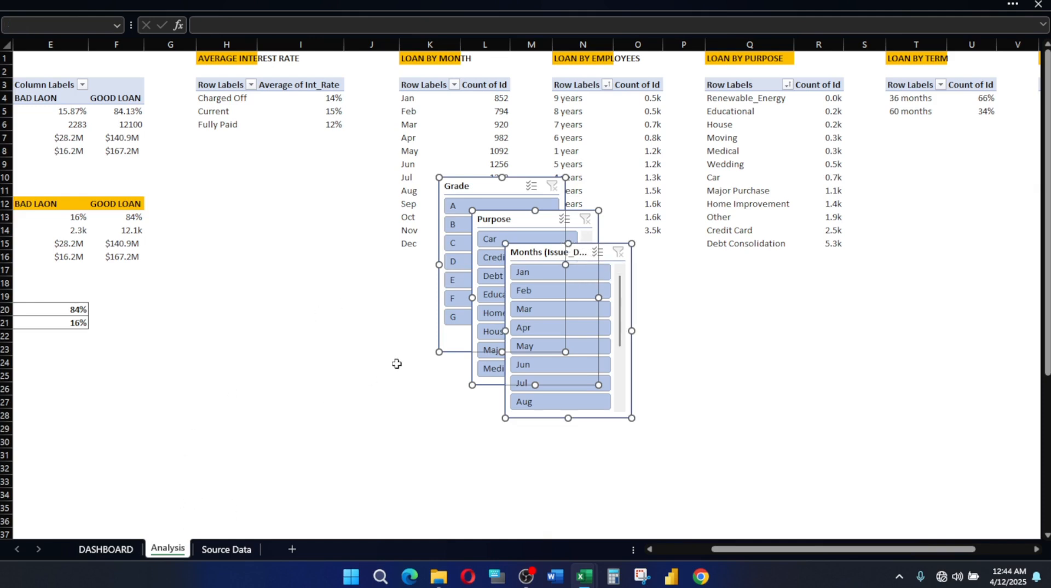
key("ctrl+x")
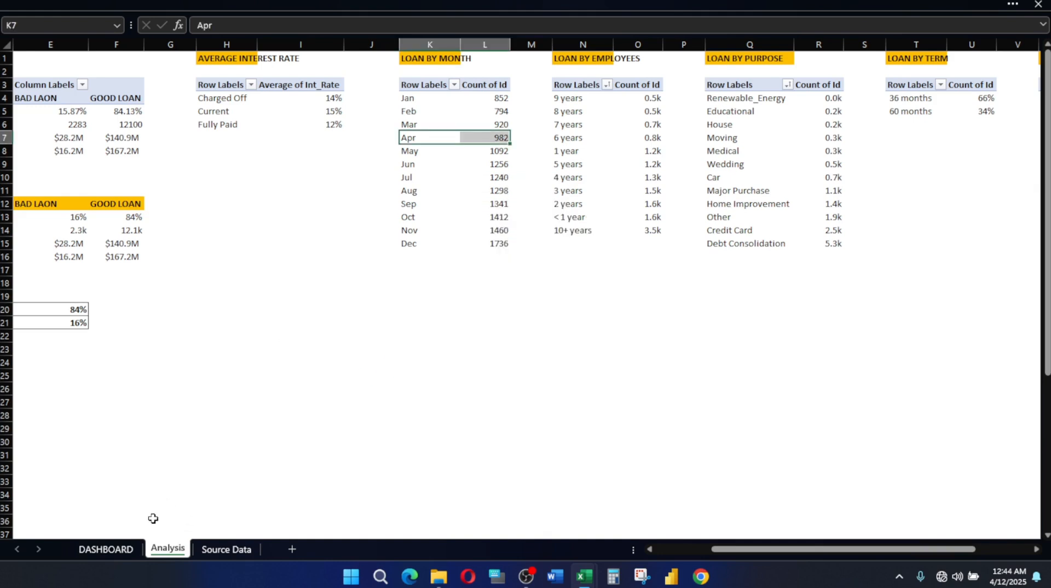
left_click(104, 549)
left_click(75, 301)
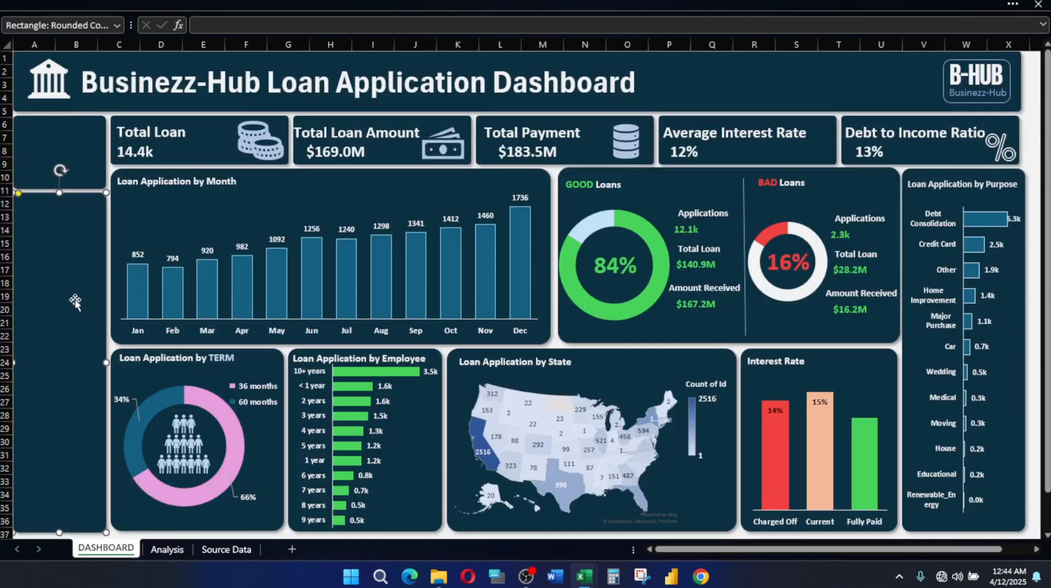
key("ctrl+v")
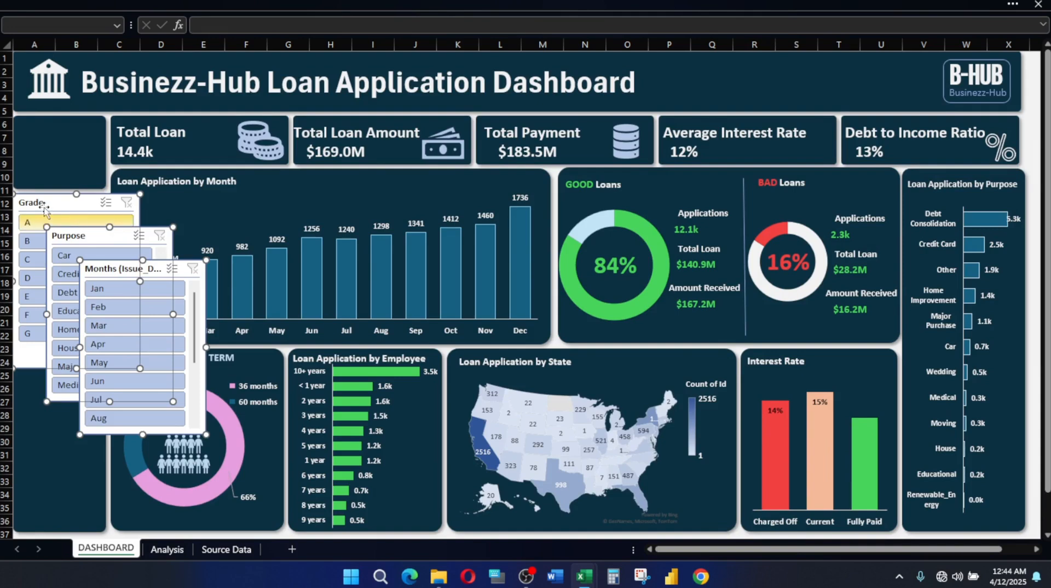
Separate the stacked slicers on the dashboard by moving the Grade slicer up toward the upper sidebar panel
left_click_drag(47, 200, 61, 160)
left_click(260, 212)
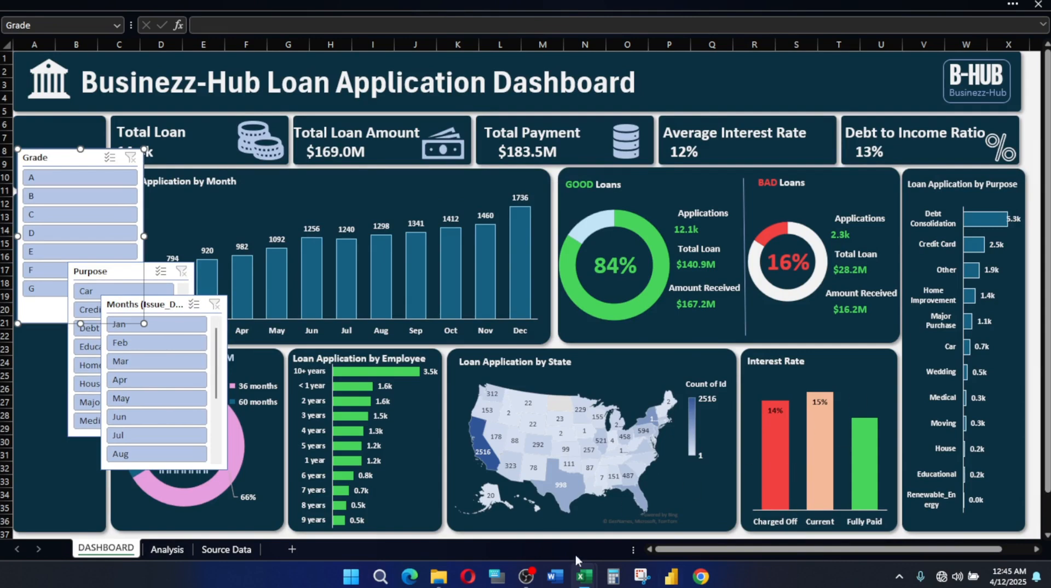
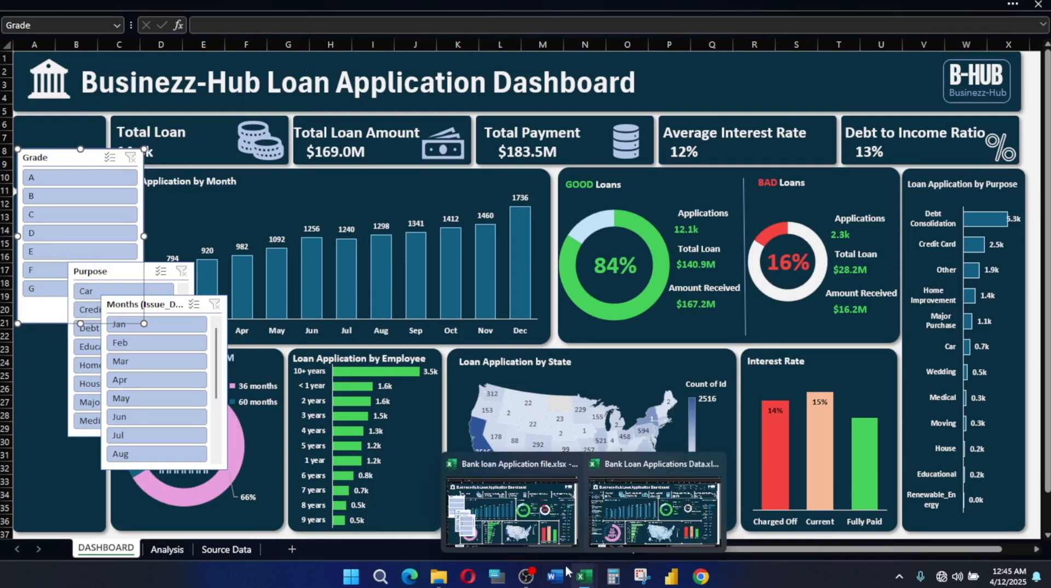
Check the Grade slicer's size and column settings in the reference workbook Bank Loan Applications Data.xlsx
left_click(661, 519)
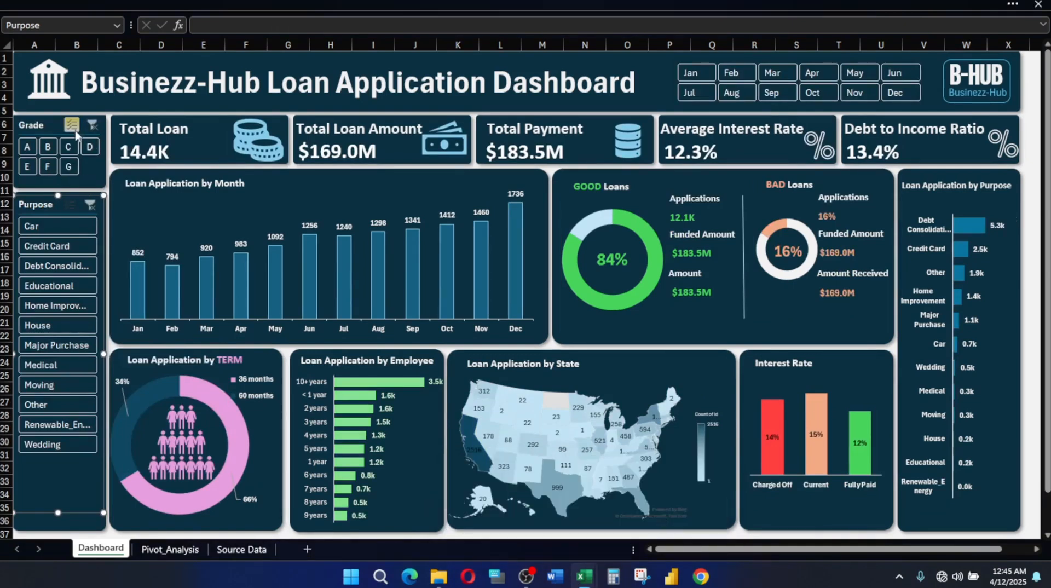
left_click(55, 124)
left_click(710, 4)
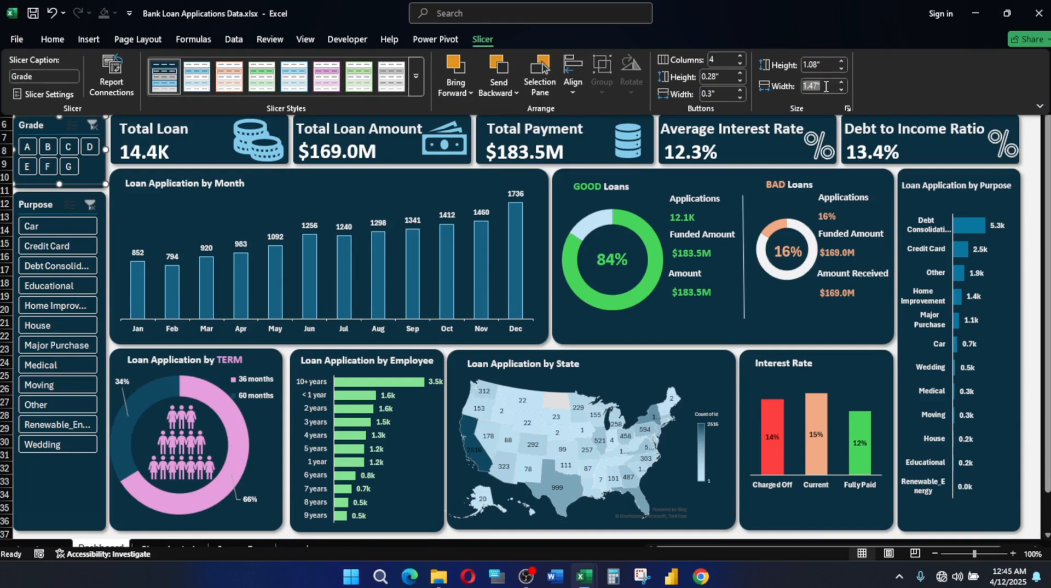
left_click(824, 85)
mouse_move(593, 575)
left_click(56, 275)
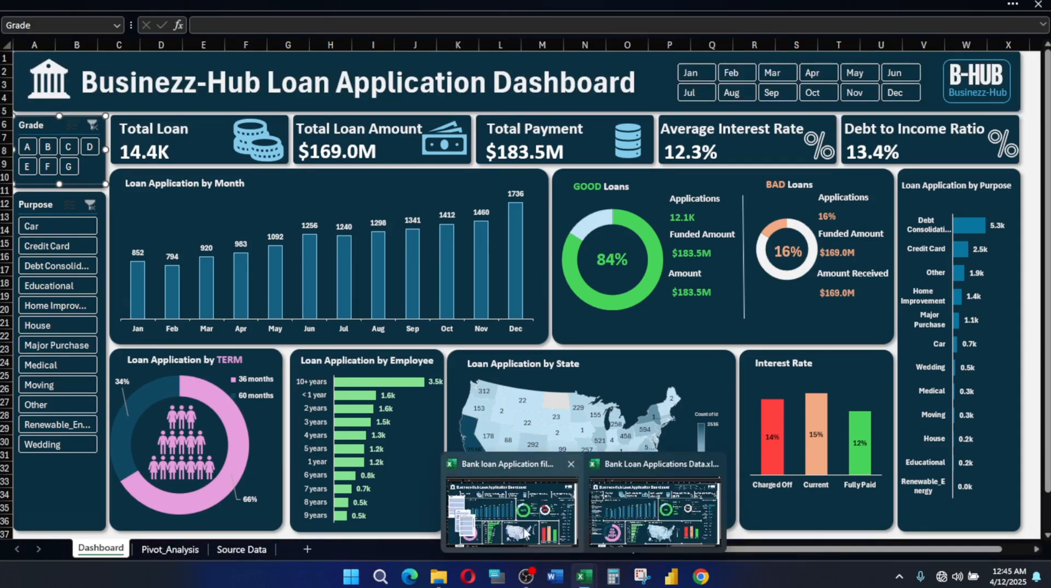
Back in Bank loan Application file.xlsx, size the Grade slicer to 1.08" high and 1.47" wide and place it on the upper sidebar panel
left_click(515, 493)
left_click(521, 4)
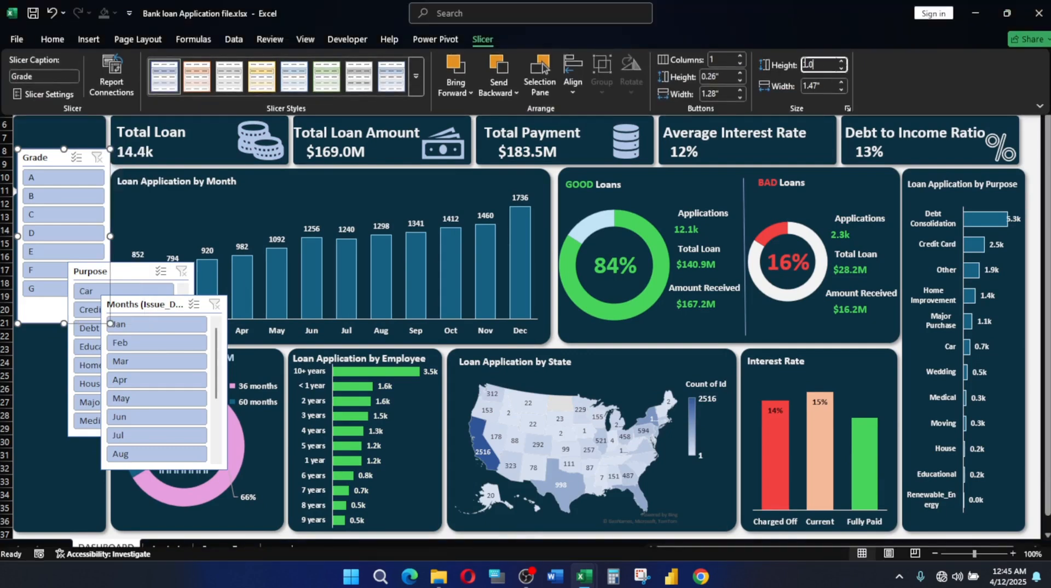
key("Return")
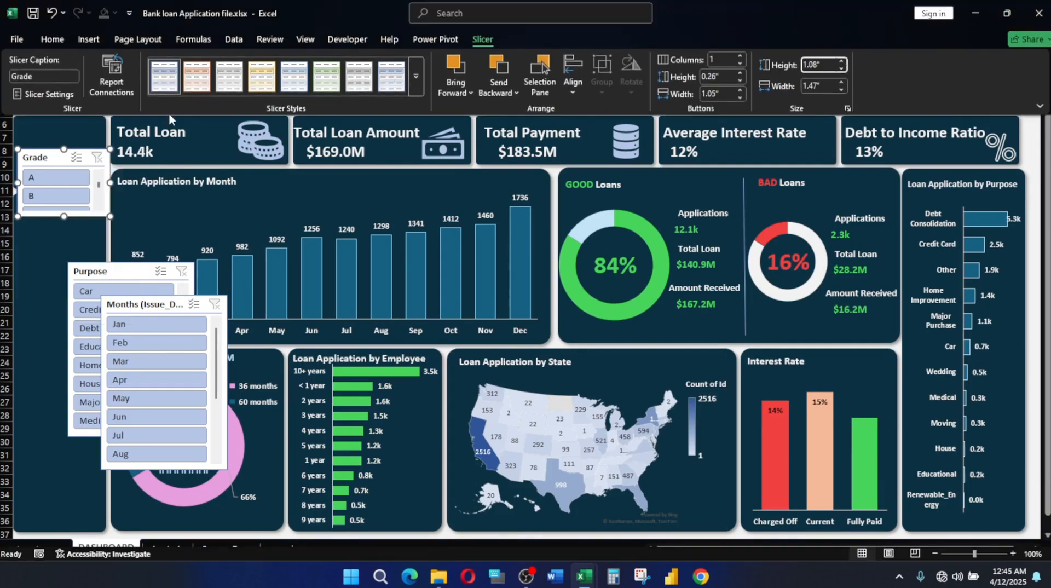
left_click(45, 159)
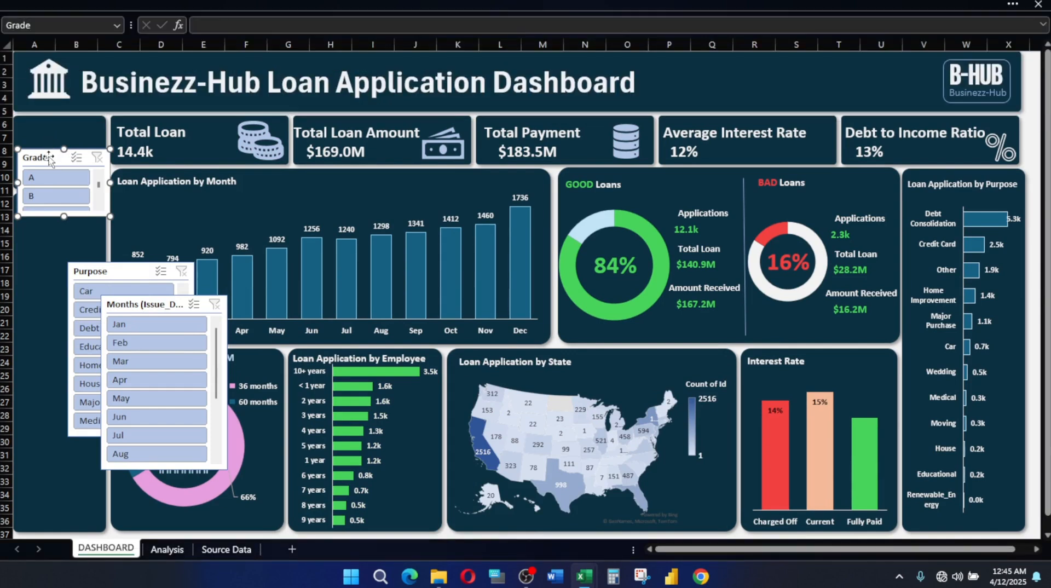
left_click_drag(48, 157, 38, 125)
left_click(37, 126)
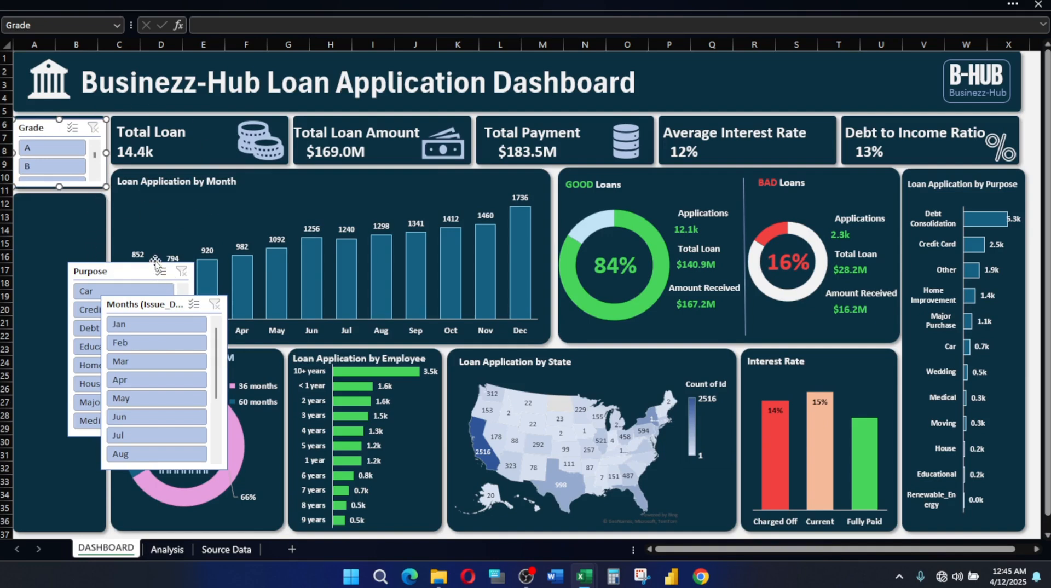
Arrange the Grade slicer's buttons in 4 columns to match the reference dashboard
left_click(475, 3)
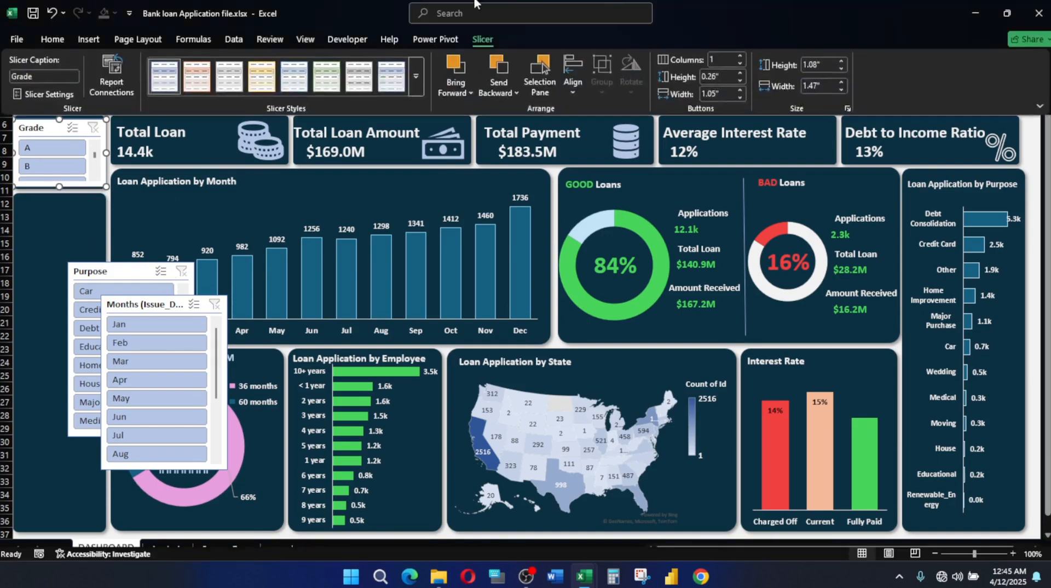
left_click(741, 57)
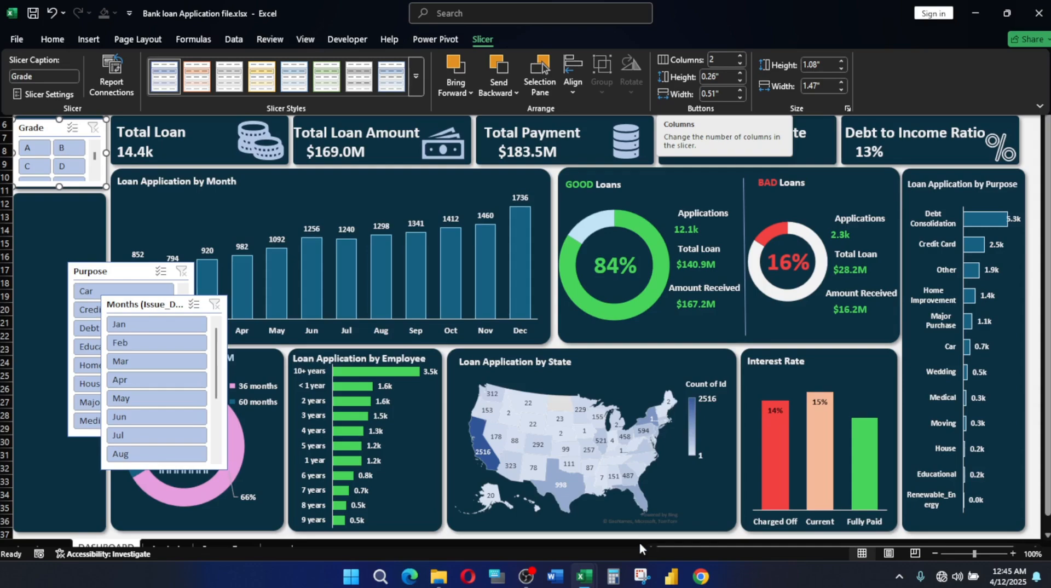
mouse_move(585, 575)
mouse_move(634, 517)
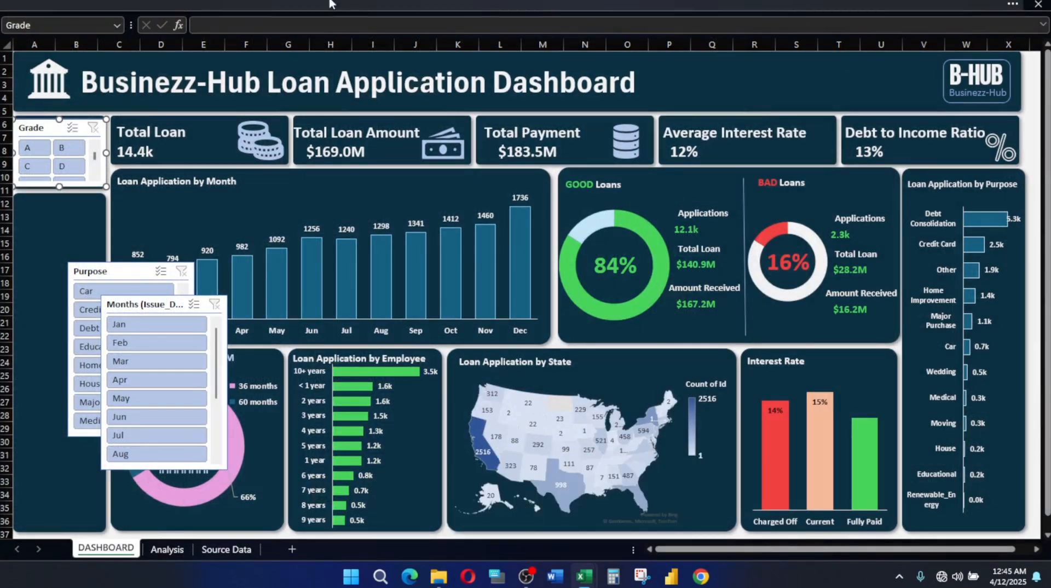
left_click(660, 3)
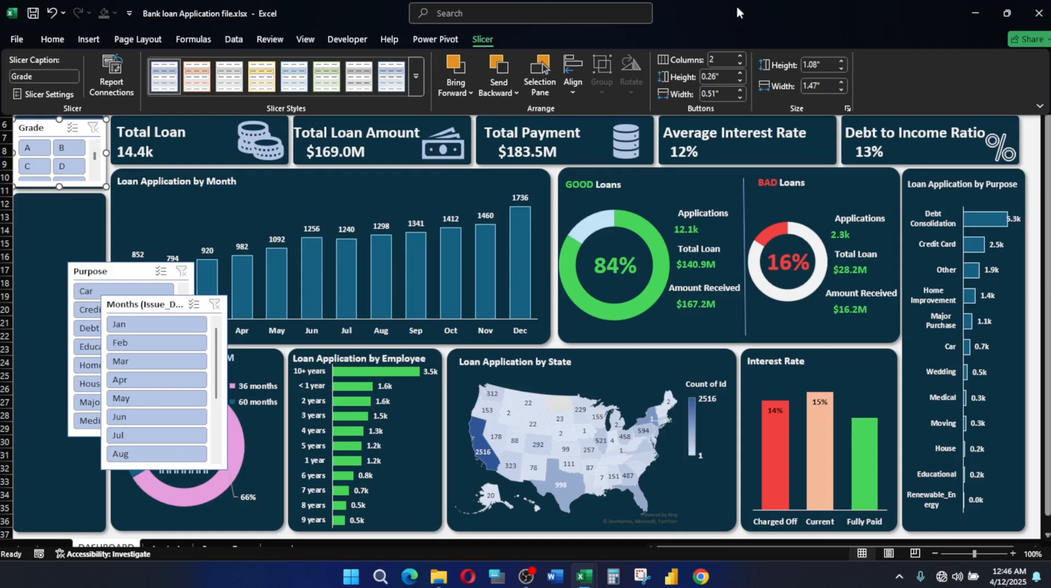
left_click(741, 54)
left_click(741, 55)
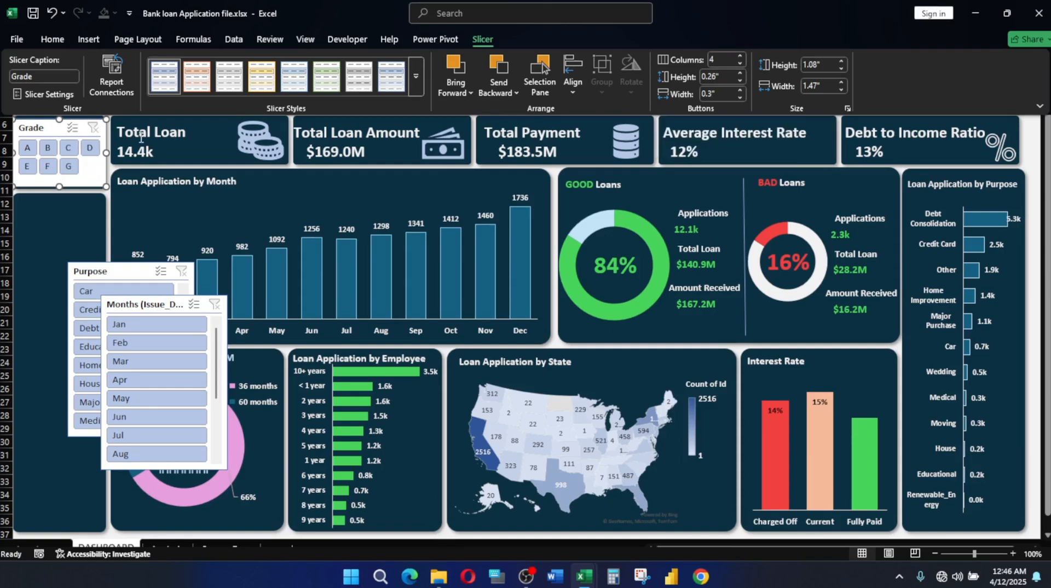
Move the Purpose slicer onto the sidebar panel directly below the Grade slicer
left_click(109, 274)
left_click(130, 270)
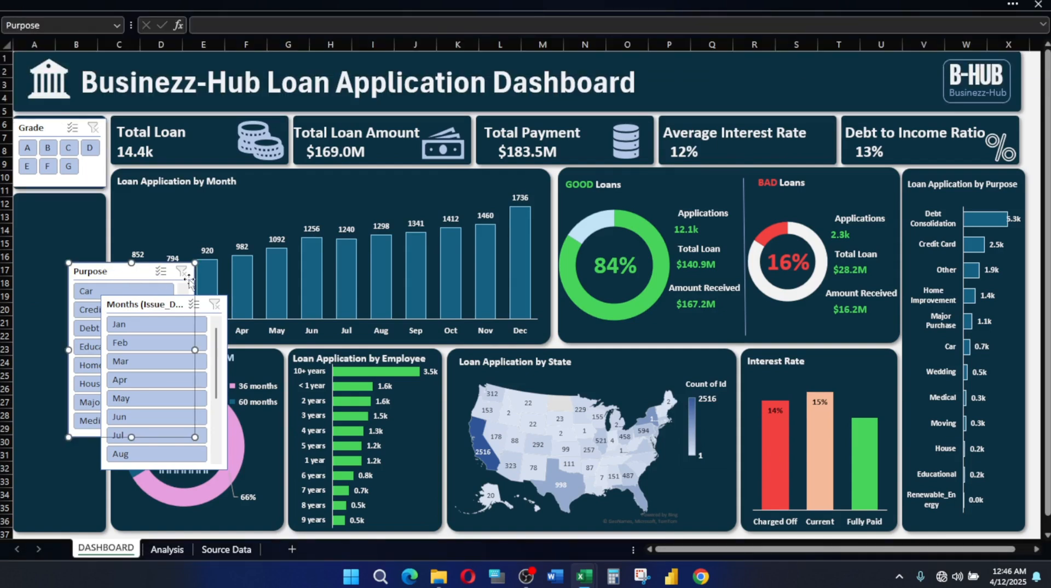
left_click_drag(97, 280, 45, 211)
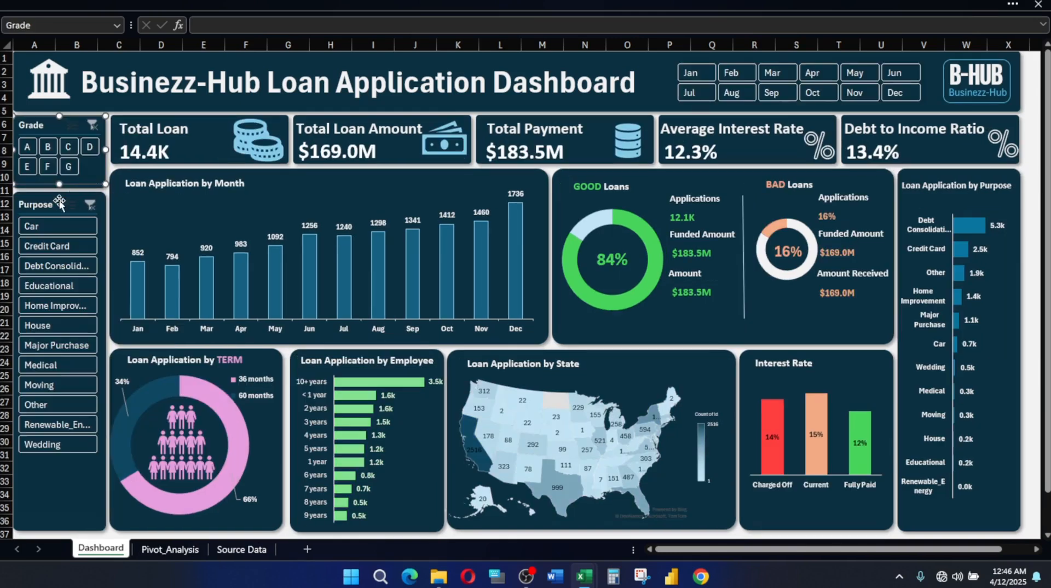
Check the Purpose slicer's height and width in the reference workbook Bank Loan Applications Data.xlsx
left_click(60, 202)
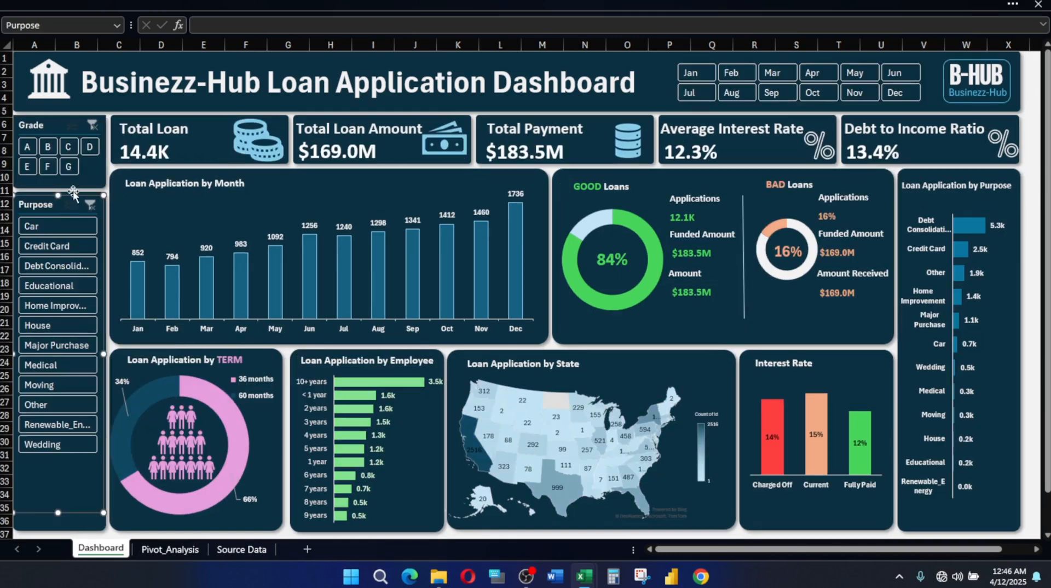
left_click(745, 6)
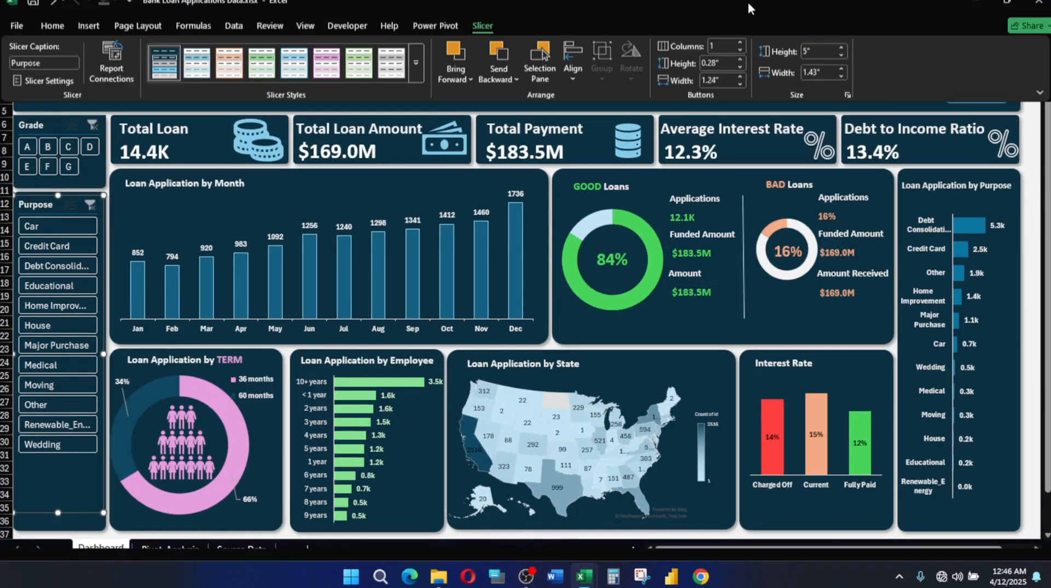
left_click(824, 86)
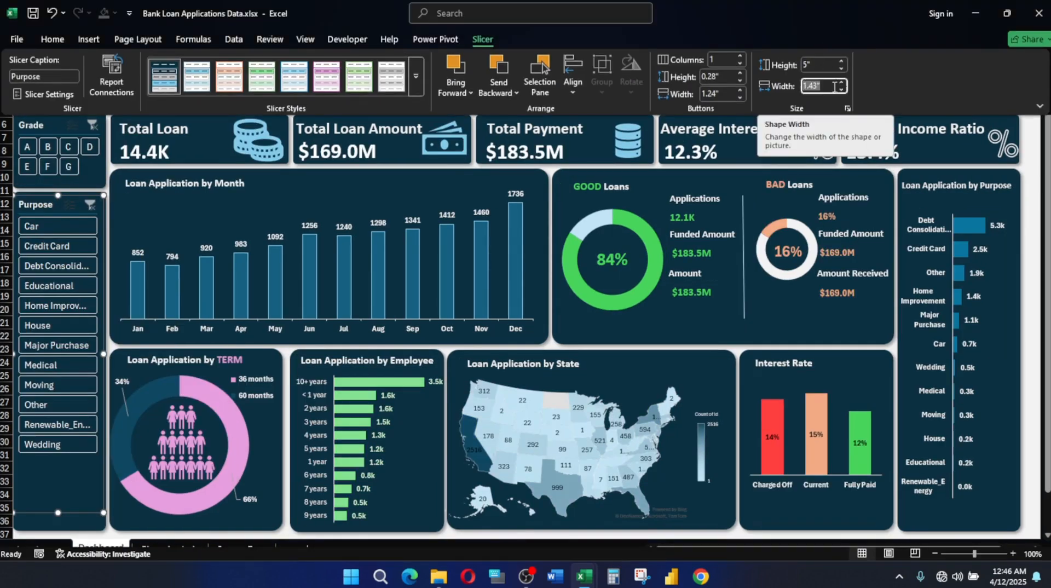
type("1.43\"")
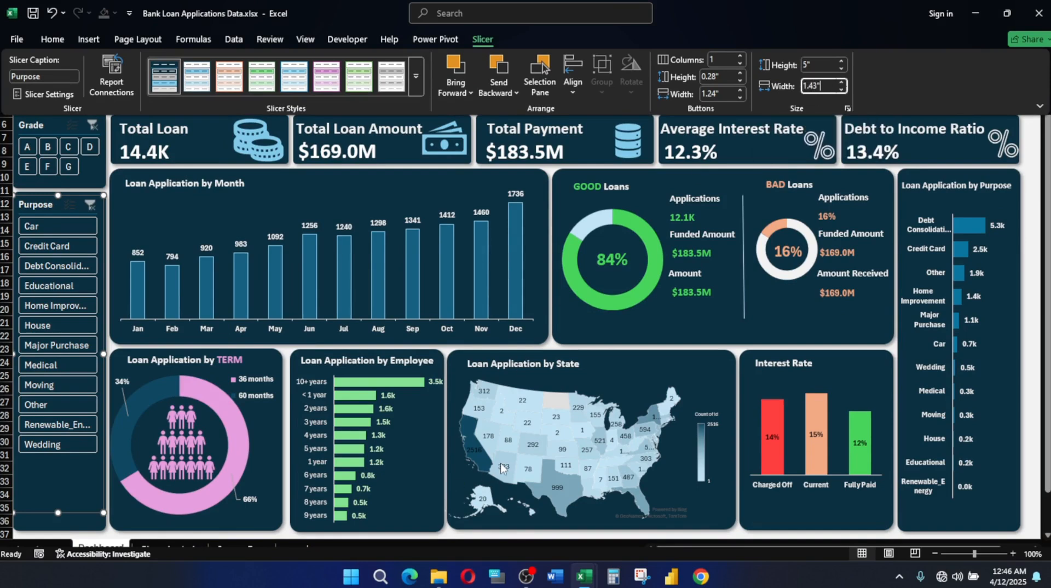
key("ctrl+a")
mouse_move(596, 583)
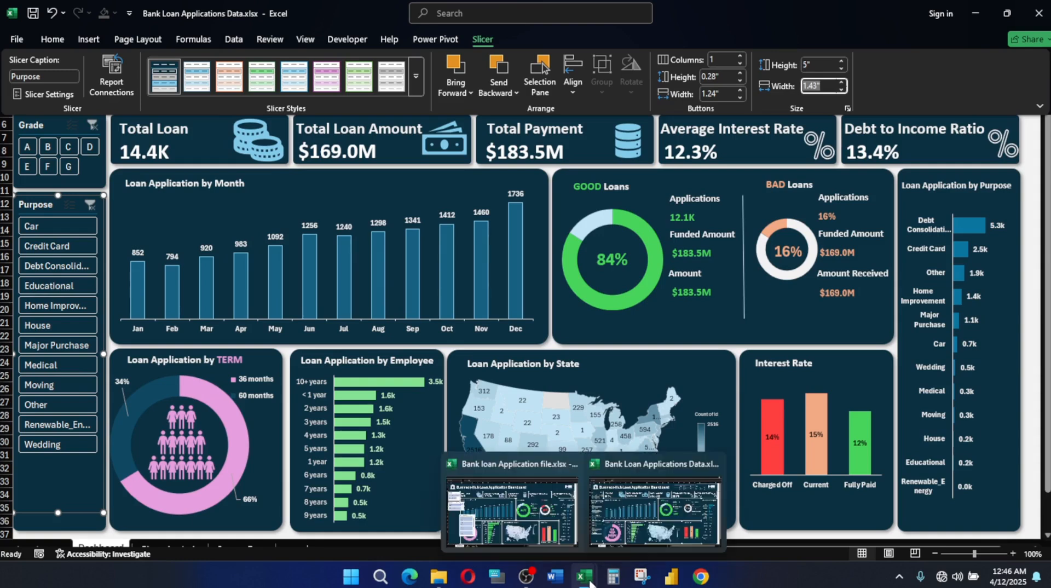
left_click(533, 539)
mouse_move(557, 567)
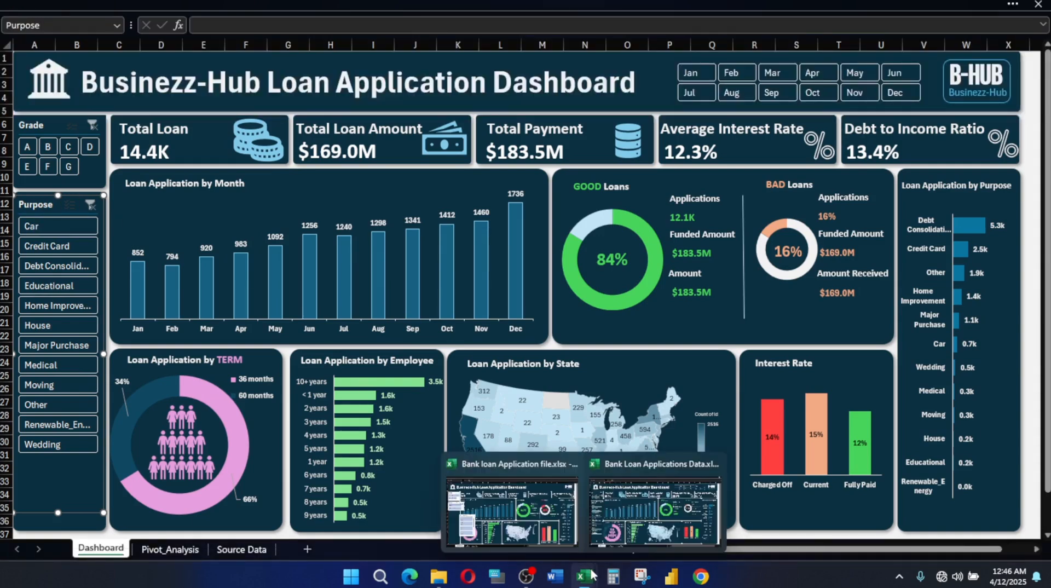
In Bank loan Application file.xlsx, set the Purpose slicer's width to 1.43" and its height to 5"
left_click(509, 501)
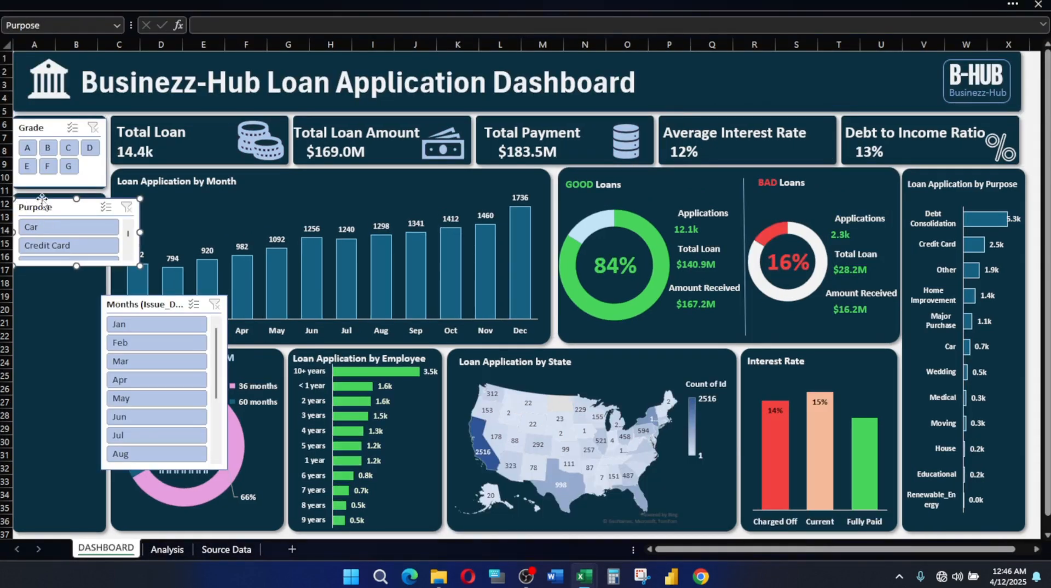
left_click(664, 4)
left_click(822, 87)
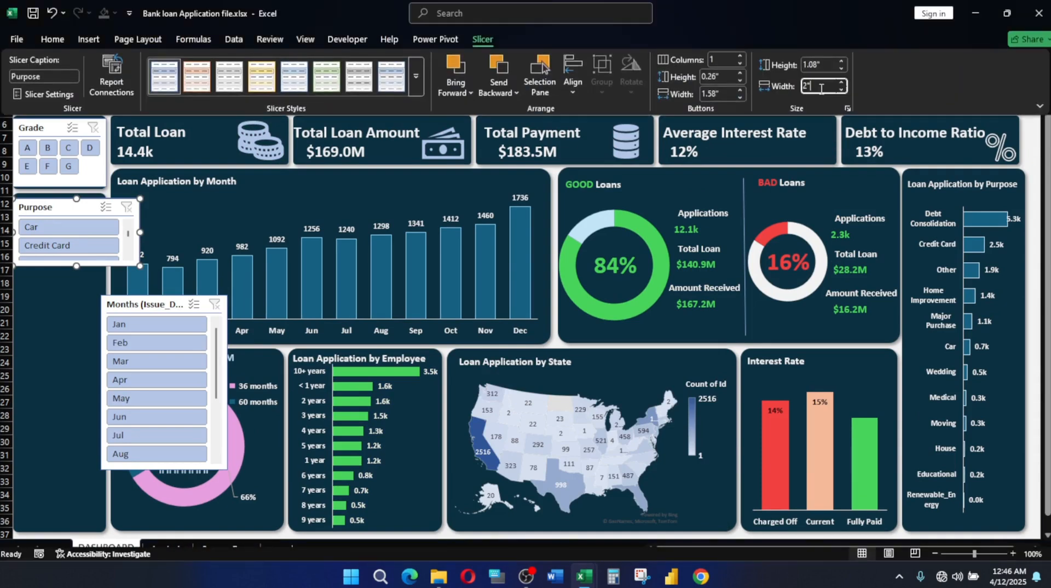
type("1.43")
key("Return")
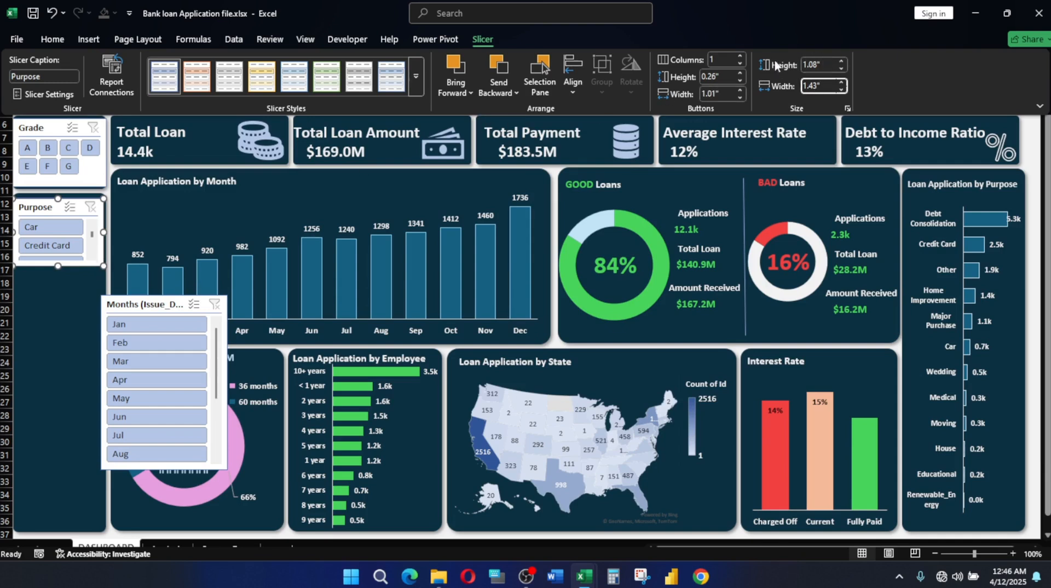
left_click_drag(832, 65, 788, 65)
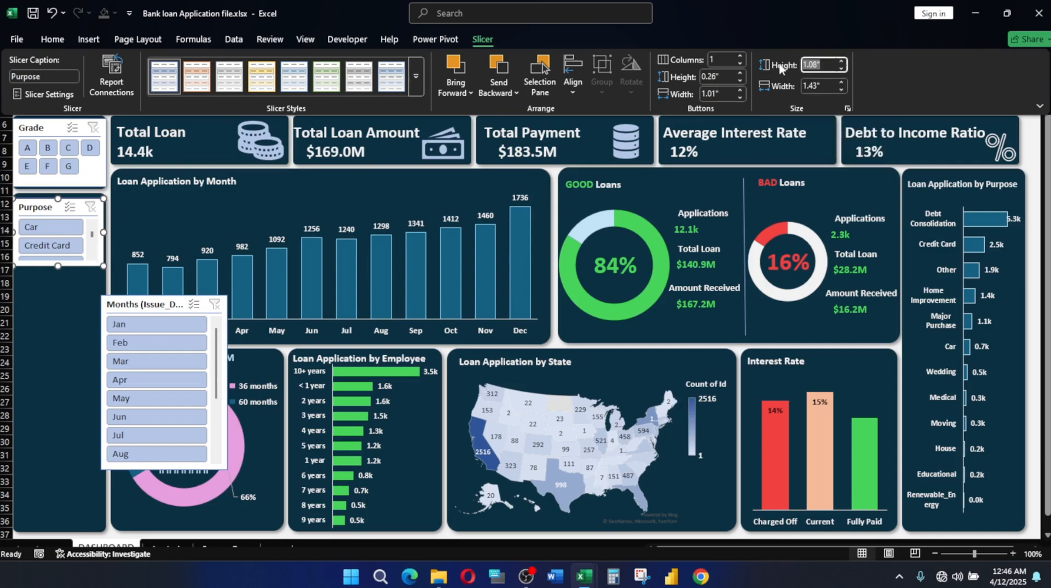
type("5")
key("Return")
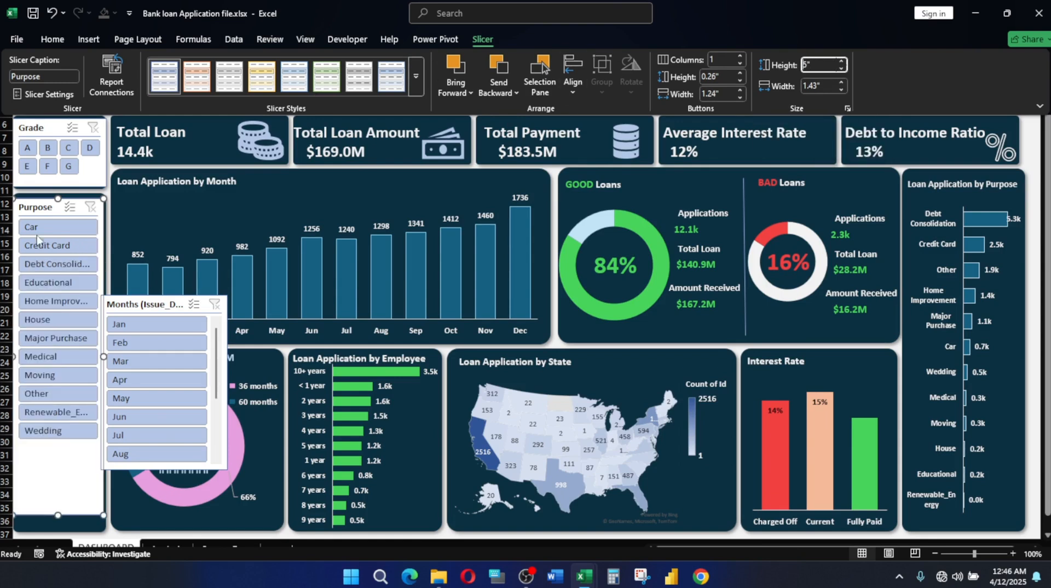
Nudge the Purpose slicer into line on its sidebar panel and move the months slicer to the lower edge of the title banner
left_click(43, 206)
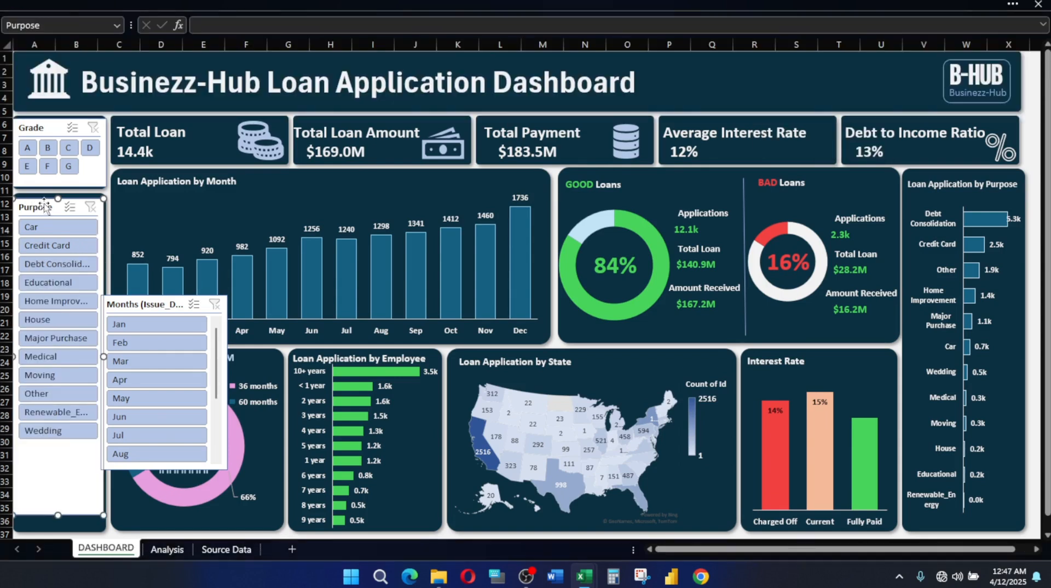
left_click_drag(46, 203, 47, 201)
left_click_drag(150, 304, 717, 109)
Change the months slicer's name and caption to Months and hide items with no data
right_click(717, 110)
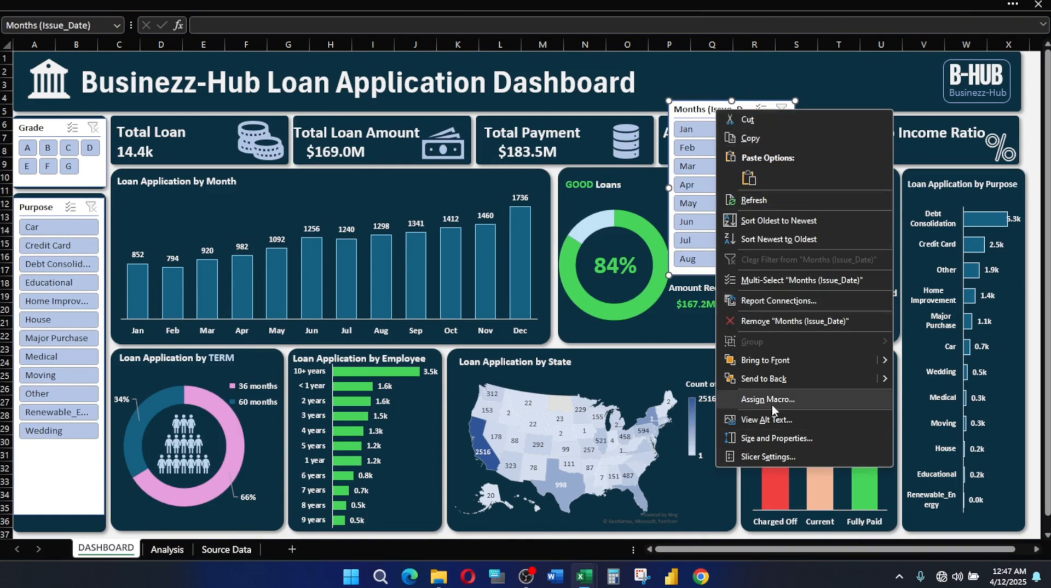
left_click(768, 456)
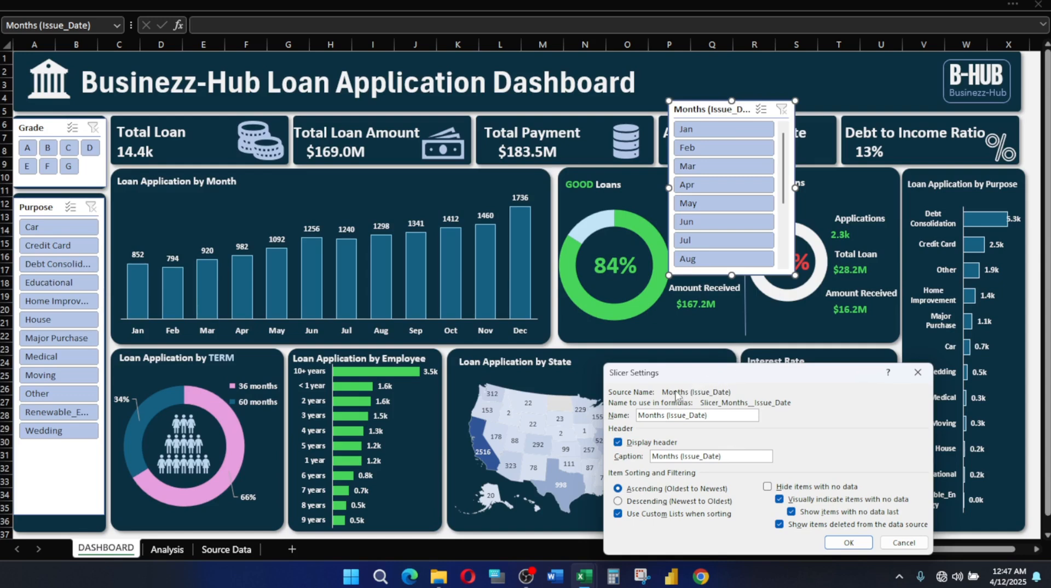
left_click_drag(667, 416, 757, 415)
key("BackSpace")
left_click_drag(682, 458, 741, 458)
key("BackSpace")
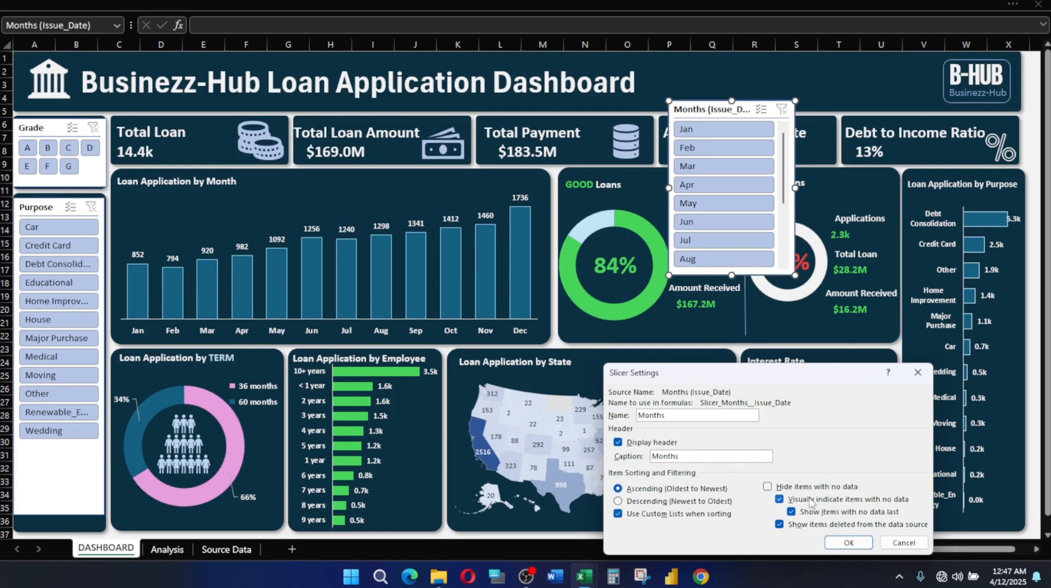
left_click(768, 486)
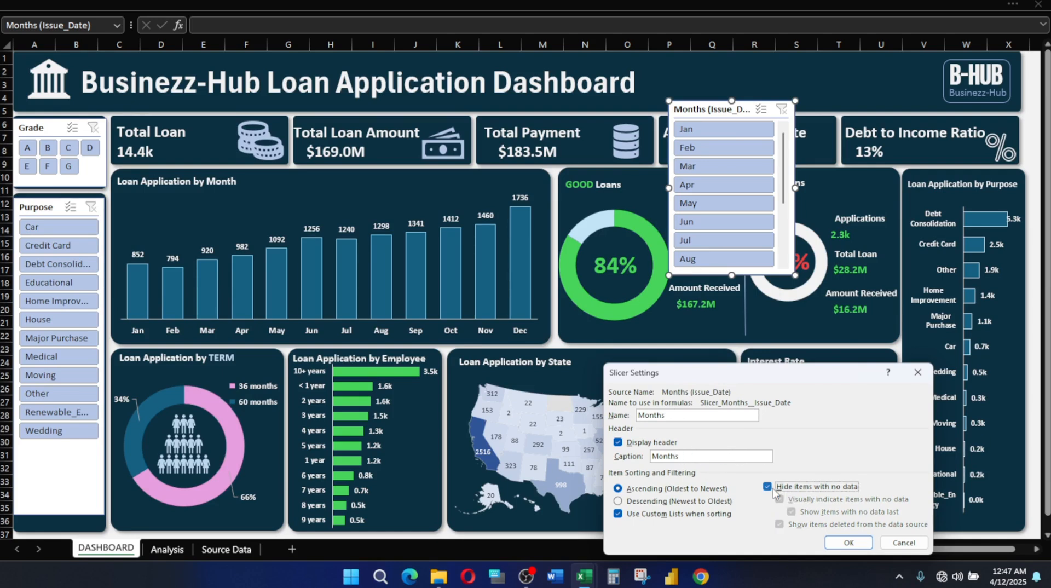
left_click(849, 543)
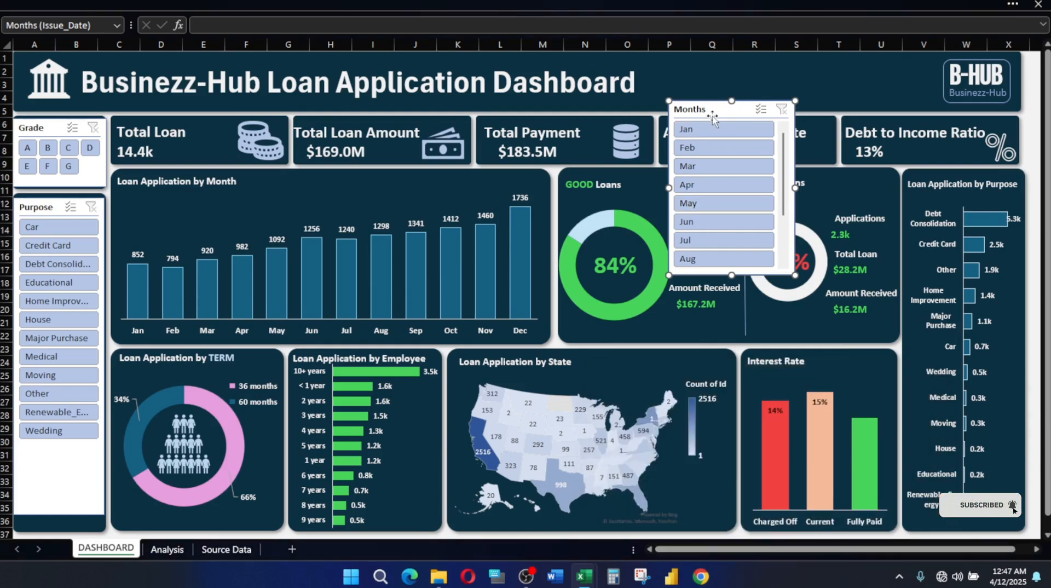
right_click(711, 109)
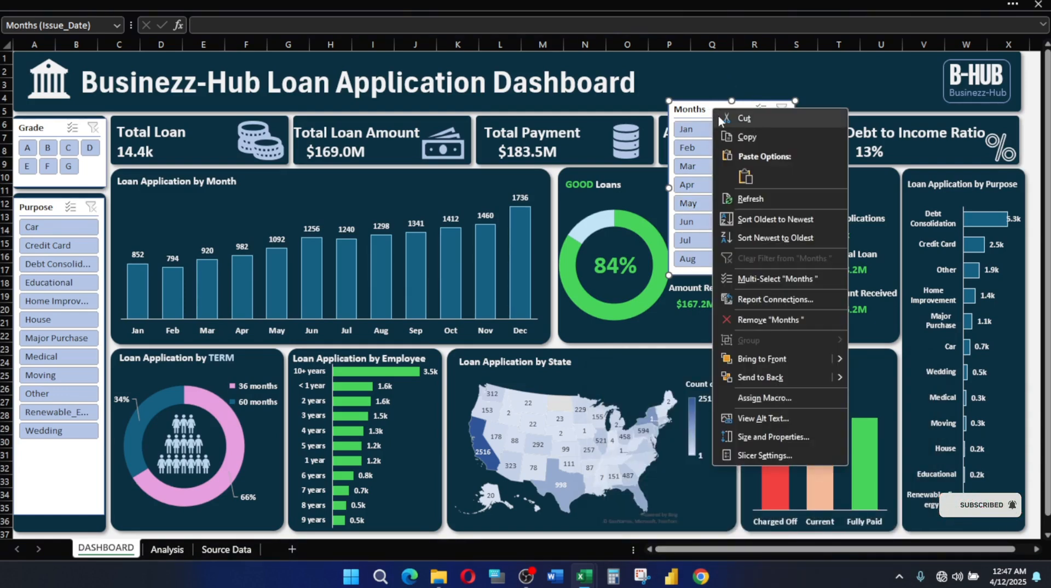
left_click(705, 104)
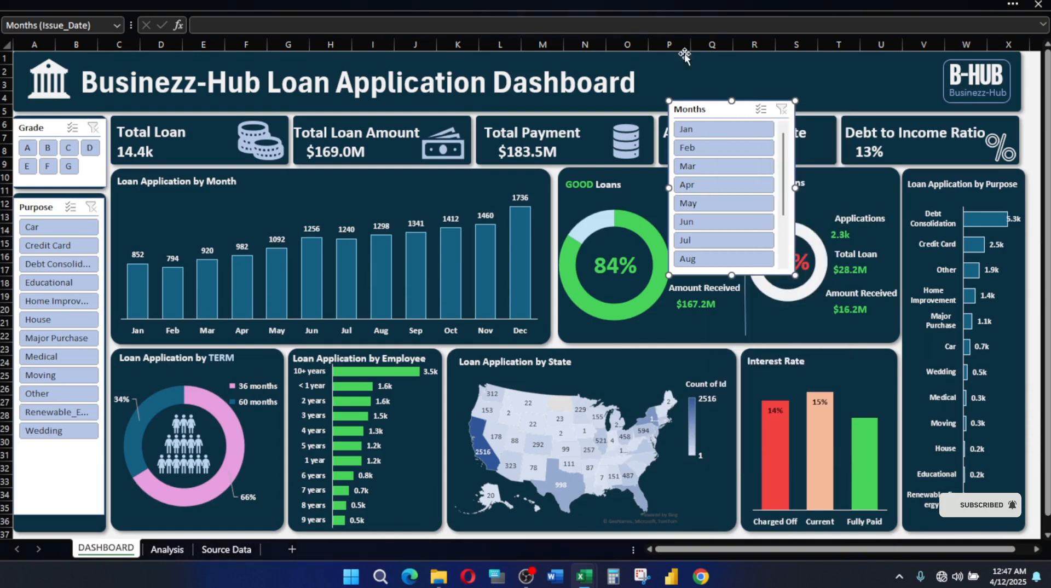
Arrange the Months slicer's buttons in 6 columns, checking against the reference workbook's dashboard
left_click(710, 3)
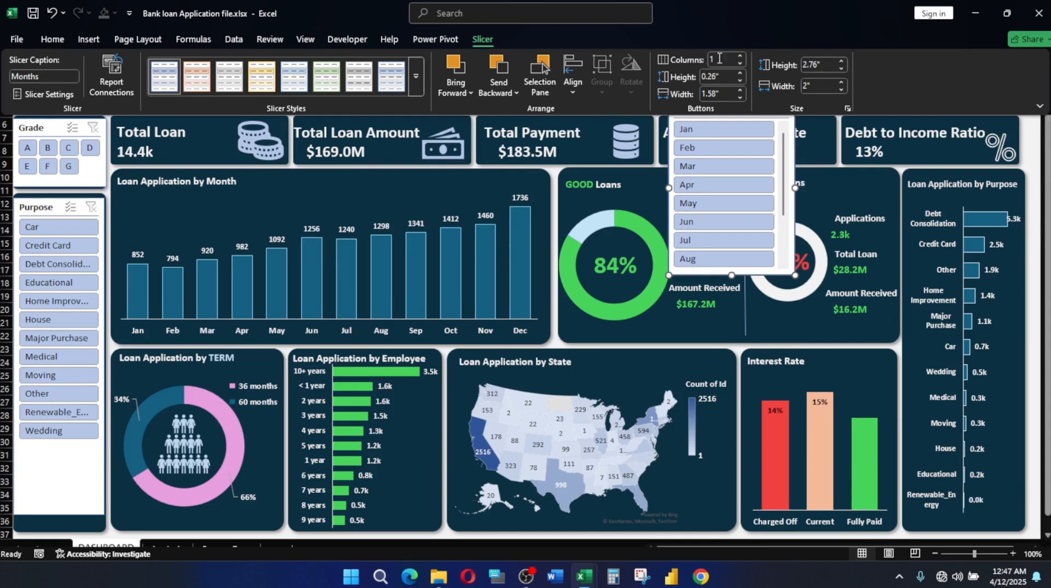
left_click(740, 56)
left_click(740, 56)
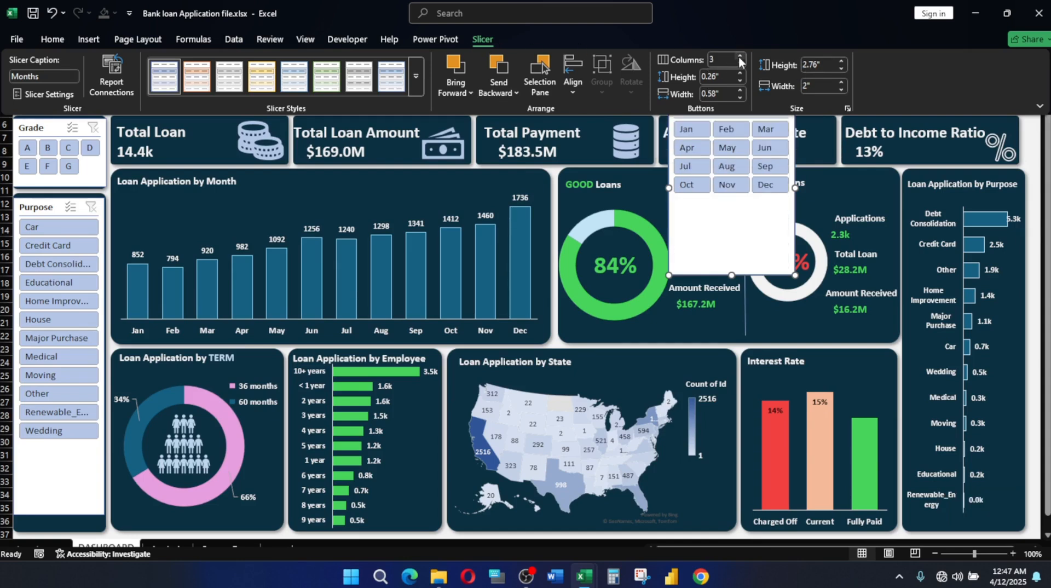
left_click(740, 56)
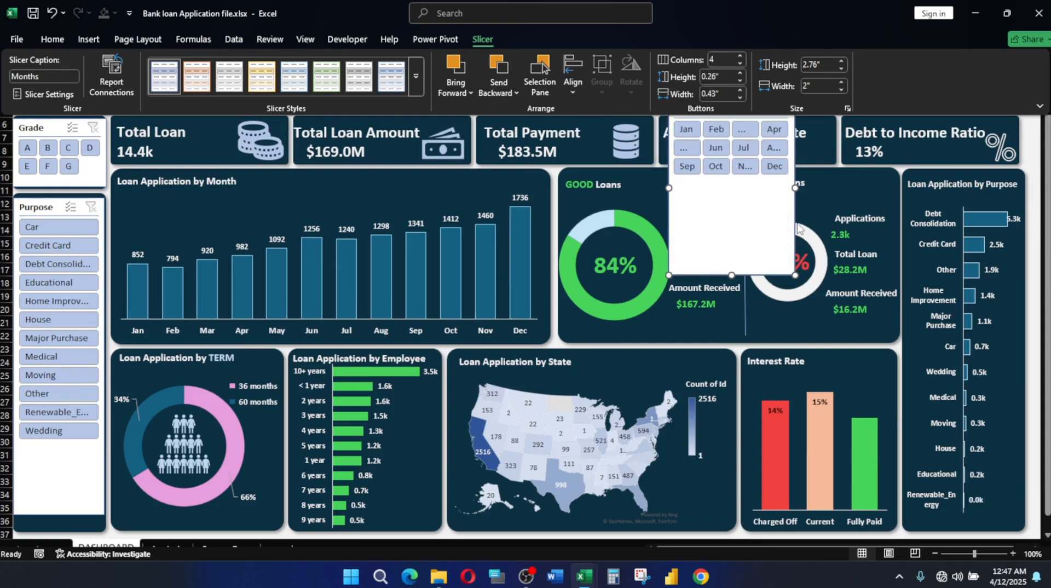
mouse_move(584, 576)
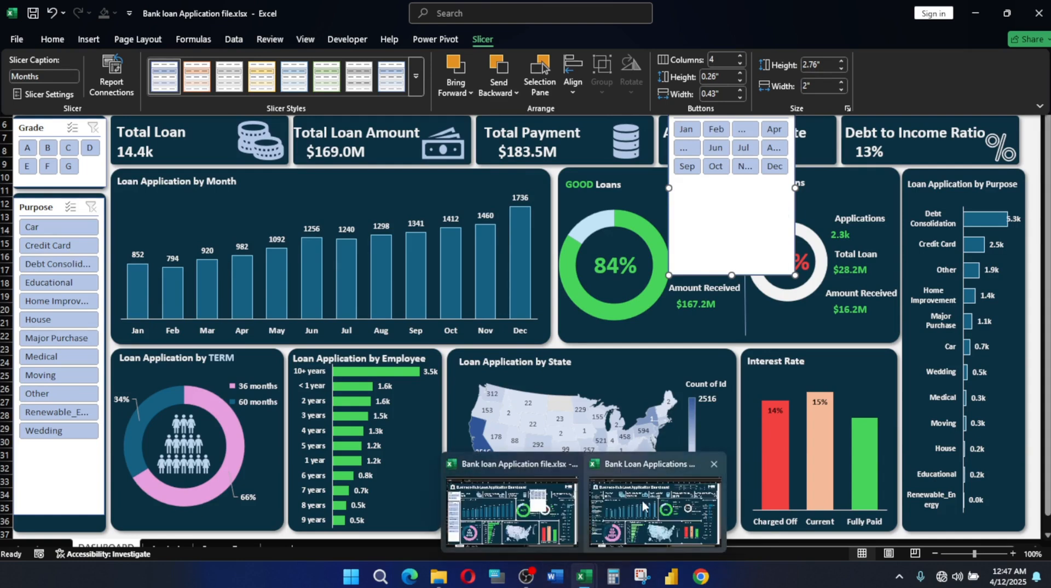
mouse_move(645, 506)
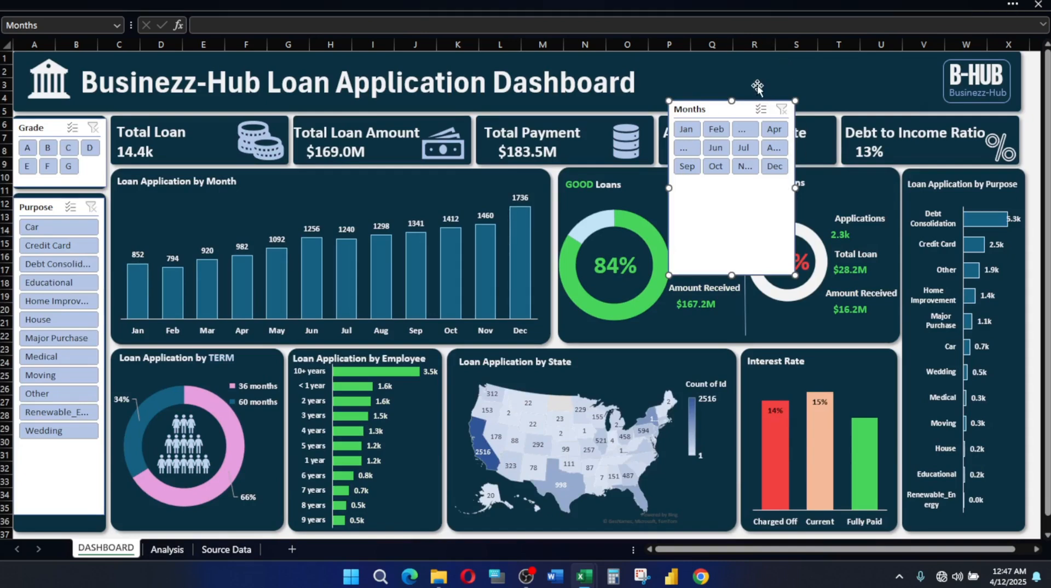
left_click(741, 4)
left_click(739, 58)
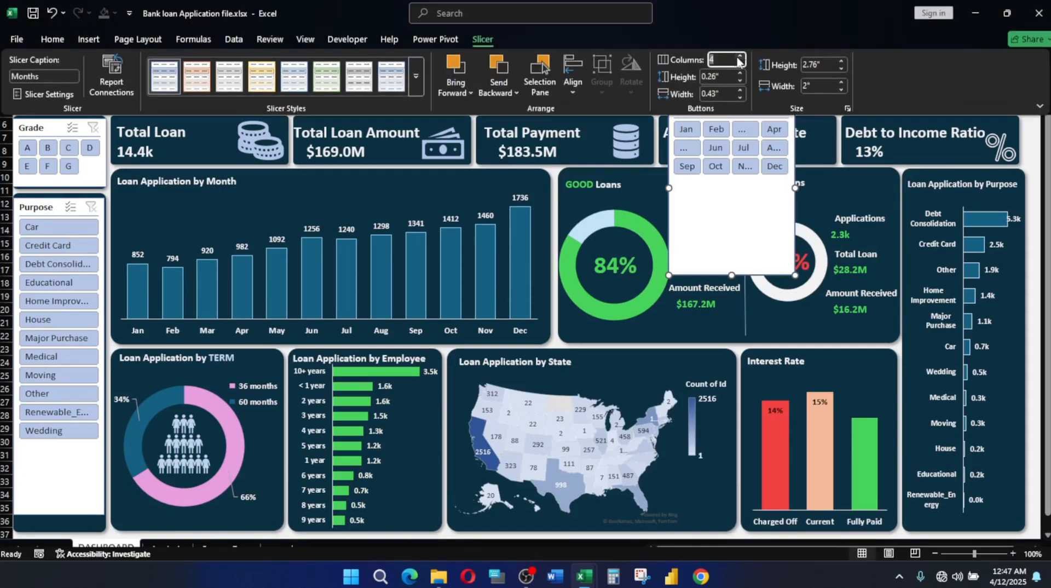
type("6")
key("Return")
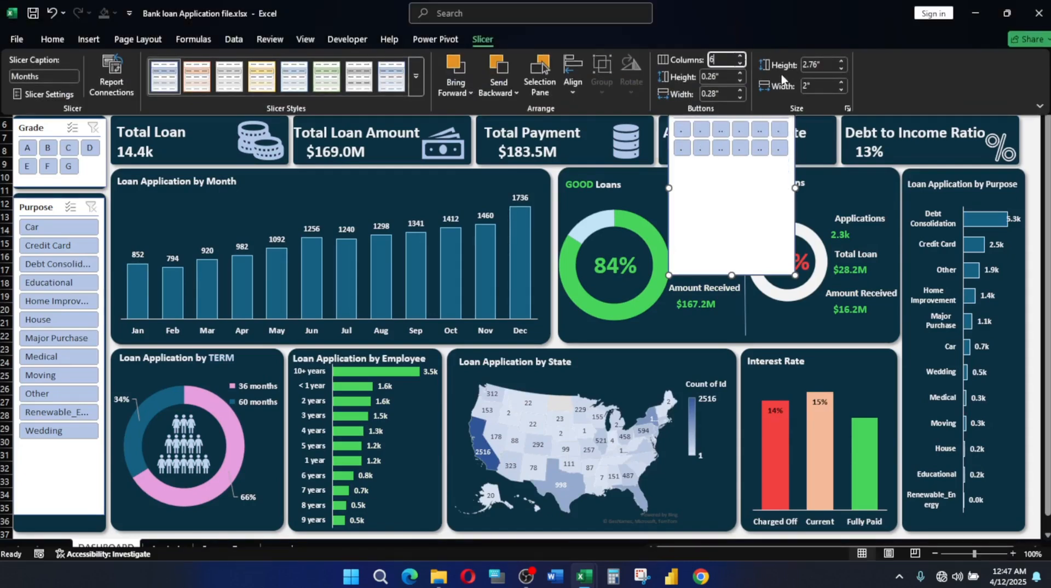
Widen the Months slicer to about 3.84", move it into the title banner beside the logo, and shorten it to the banner's height
left_click(731, 274)
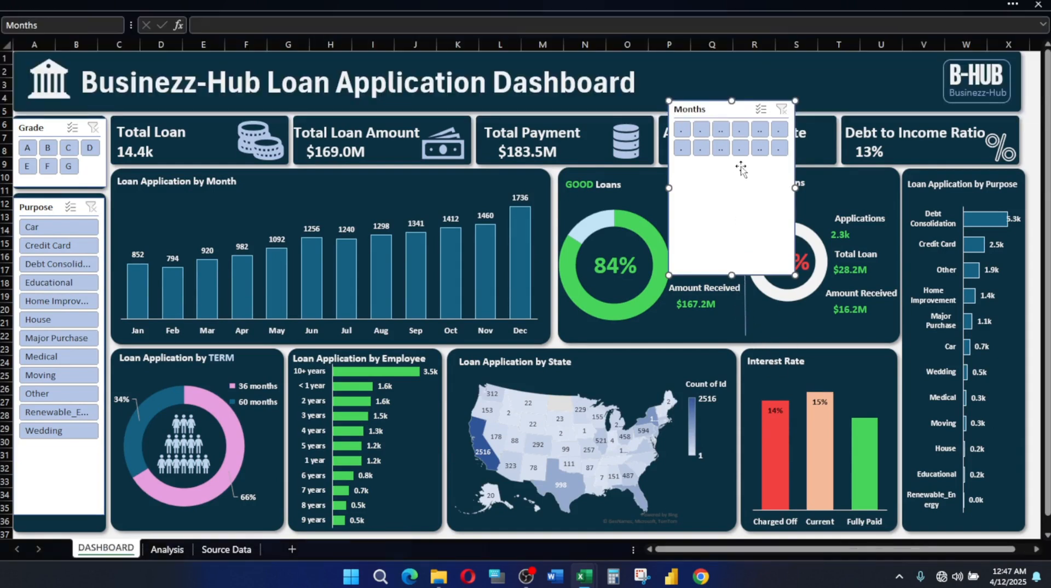
left_click_drag(752, 198, 922, 175)
left_click_drag(813, 109, 822, 60)
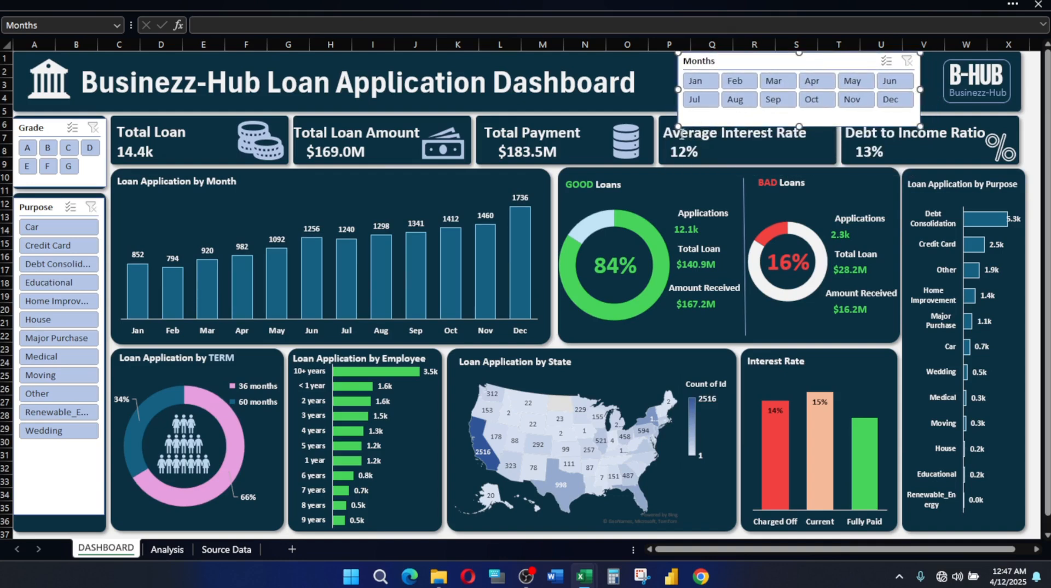
left_click_drag(799, 128, 800, 113)
left_click_drag(920, 91, 922, 91)
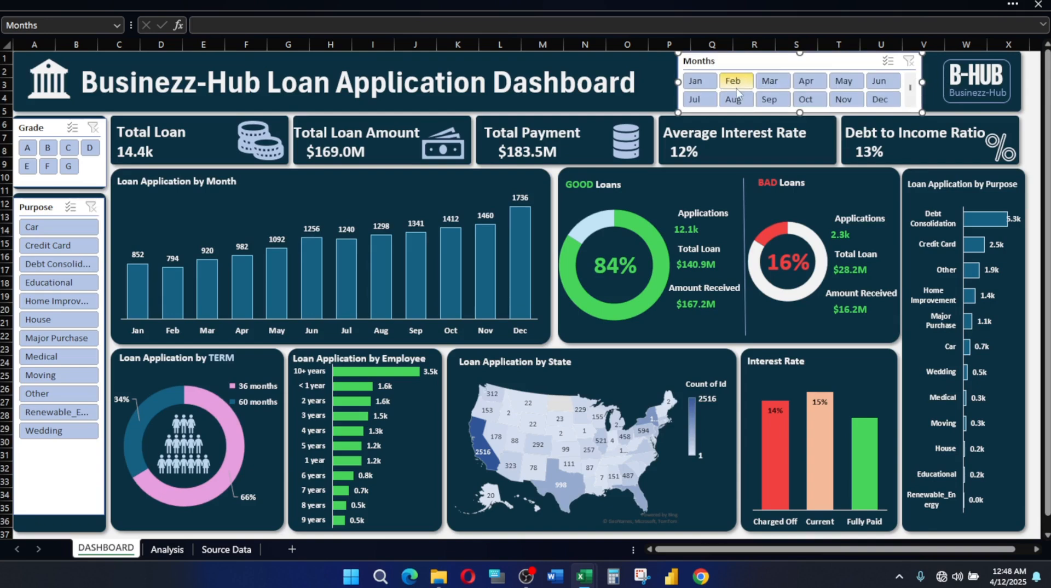
Hide the Months slicer's header and fit the slicer inside the title banner at a height of about 0.8"
right_click(769, 65)
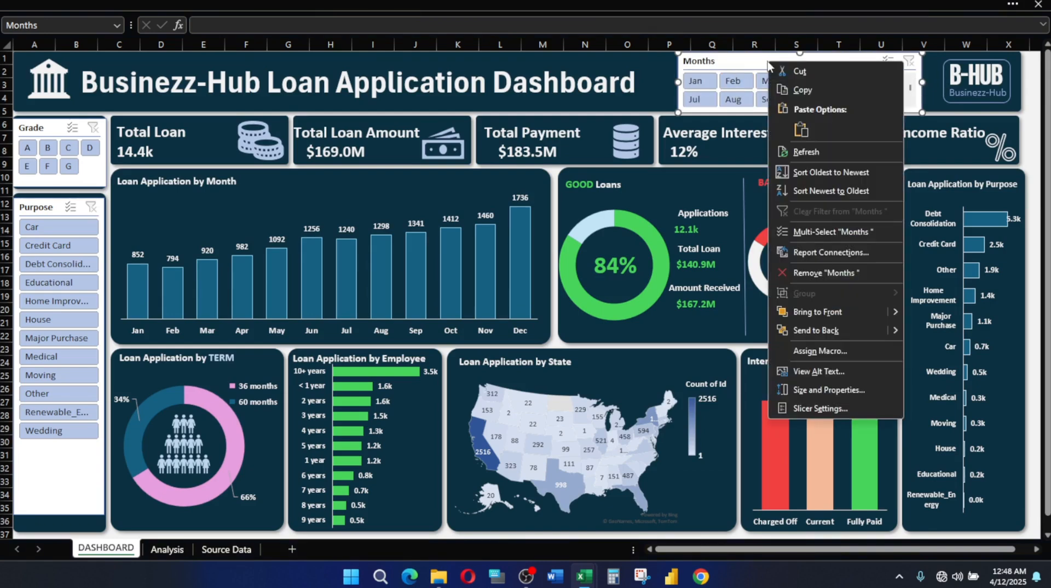
left_click(819, 409)
left_click(667, 402)
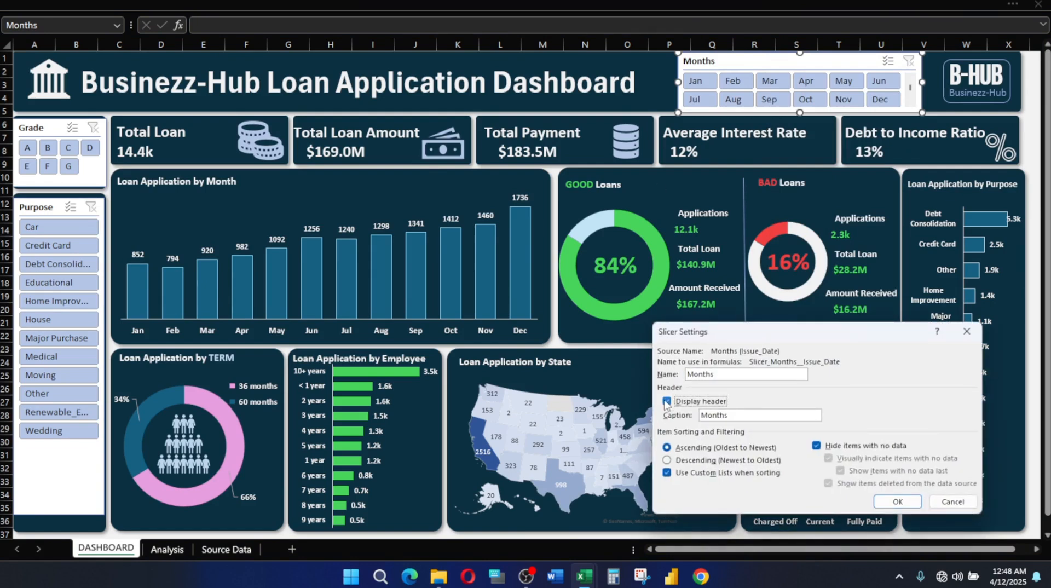
left_click(888, 503)
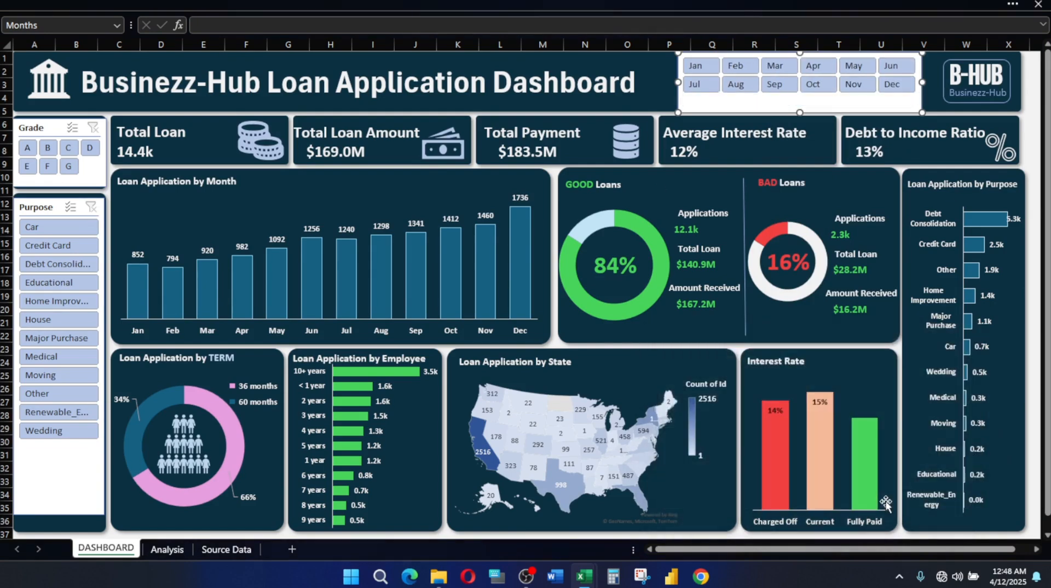
left_click_drag(800, 113, 804, 102)
left_click_drag(834, 56, 837, 61)
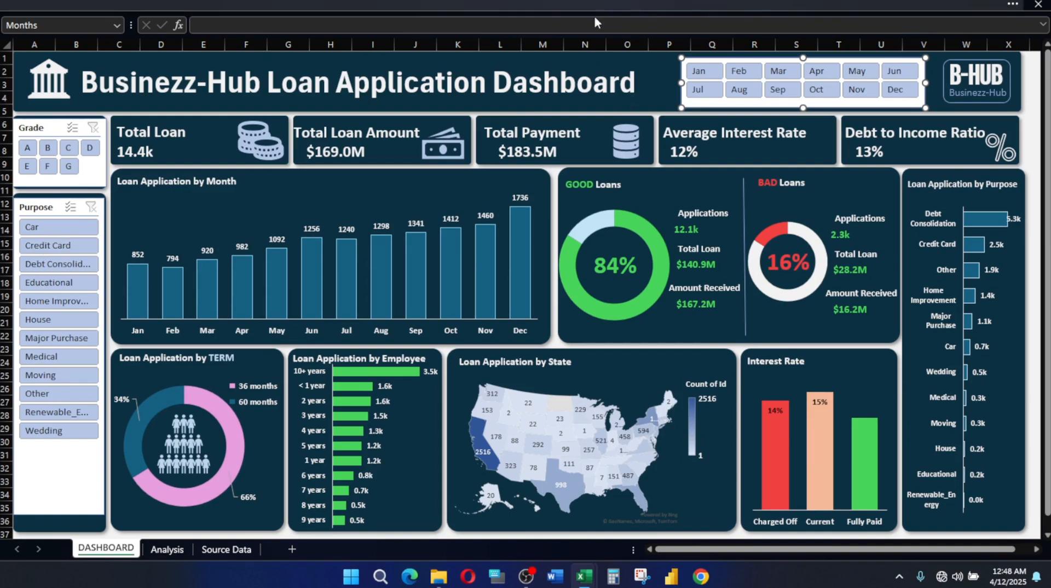
Duplicate the dark blue slicer style as CustomSlicer and choose its Whole Slicer element
left_click(713, 5)
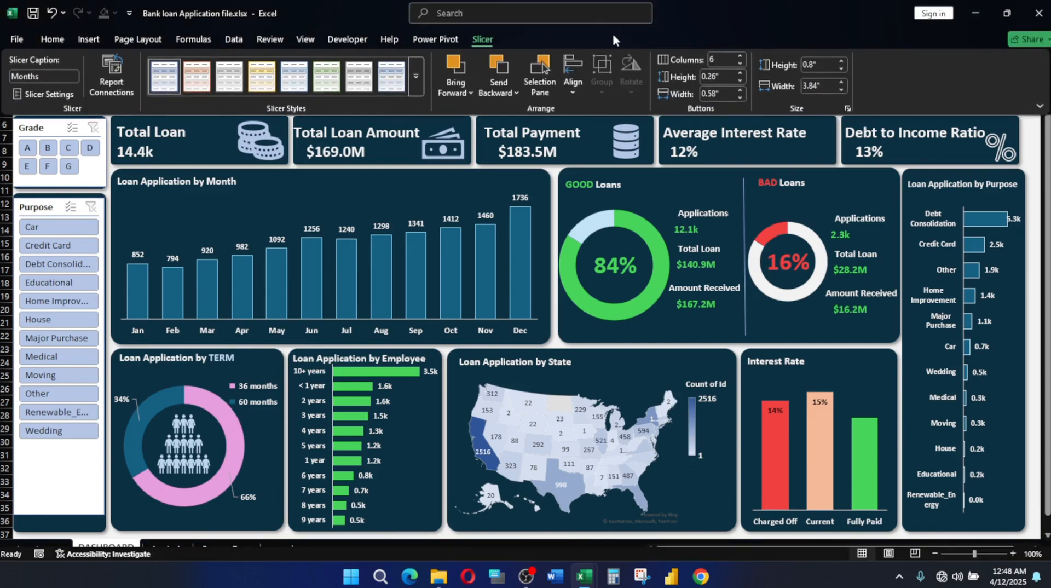
left_click(418, 83)
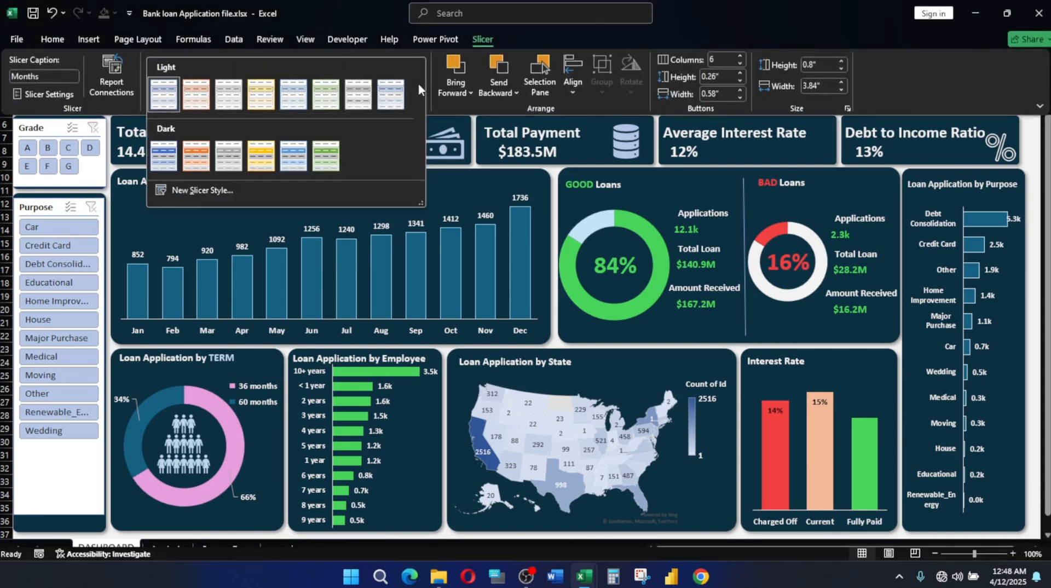
right_click(163, 161)
left_click(203, 188)
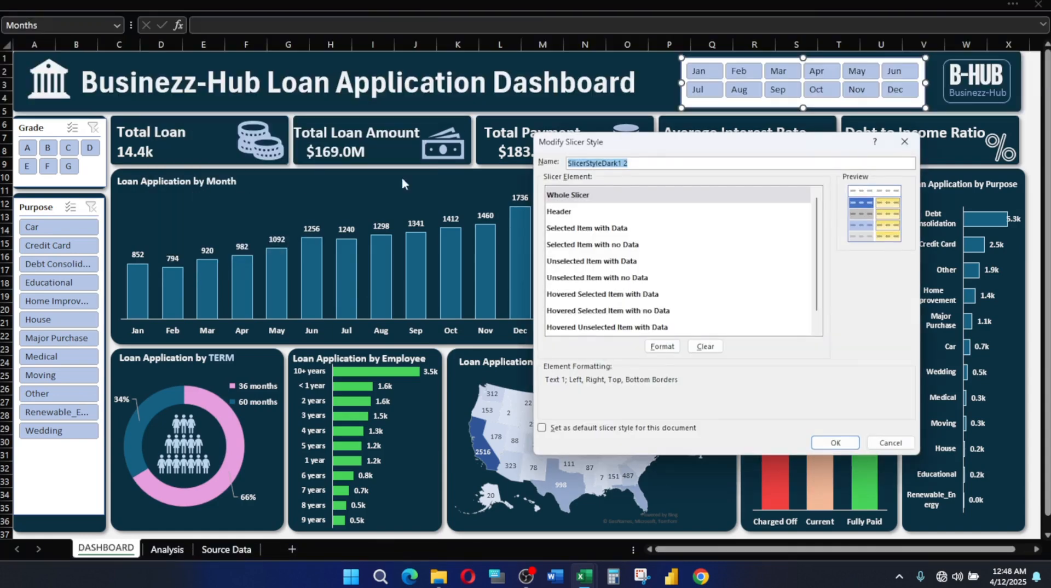
type("CustomSlicer")
left_click(592, 198)
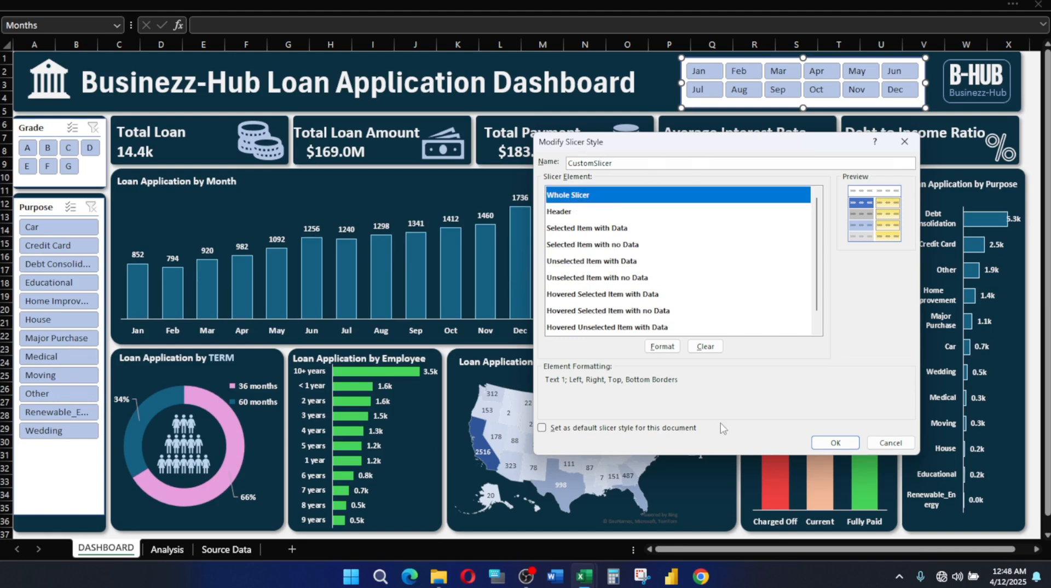
Give the Whole Slicer element of CustomSlicer an outline border in the lightest grey and show its fill settings
left_click(663, 346)
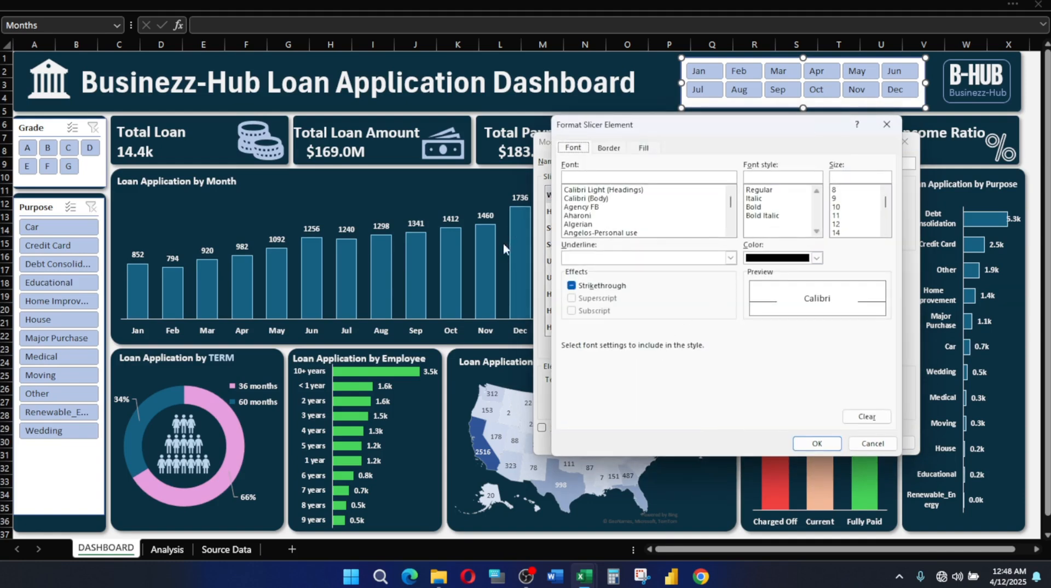
left_click(608, 149)
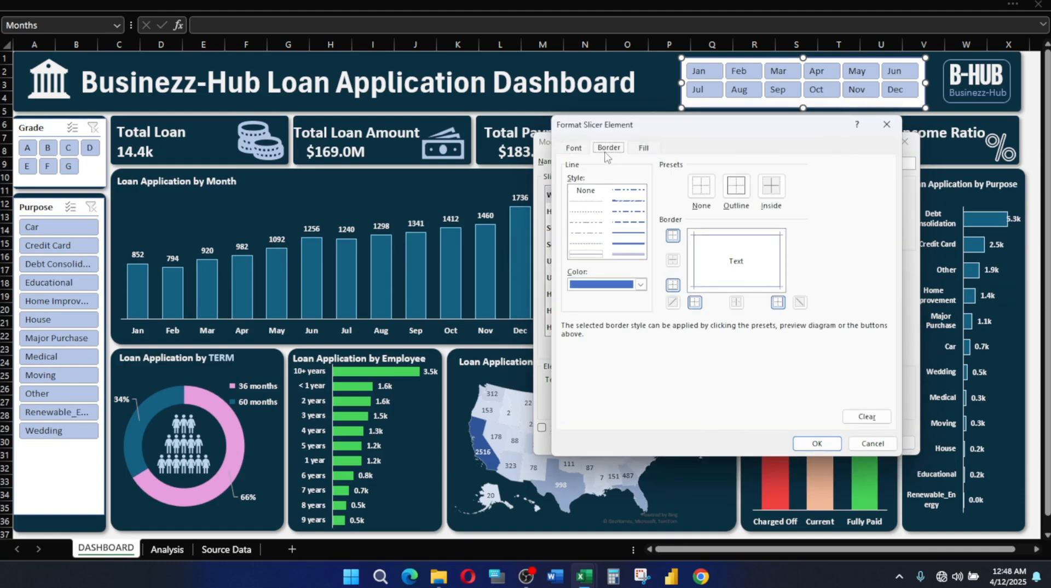
left_click(702, 187)
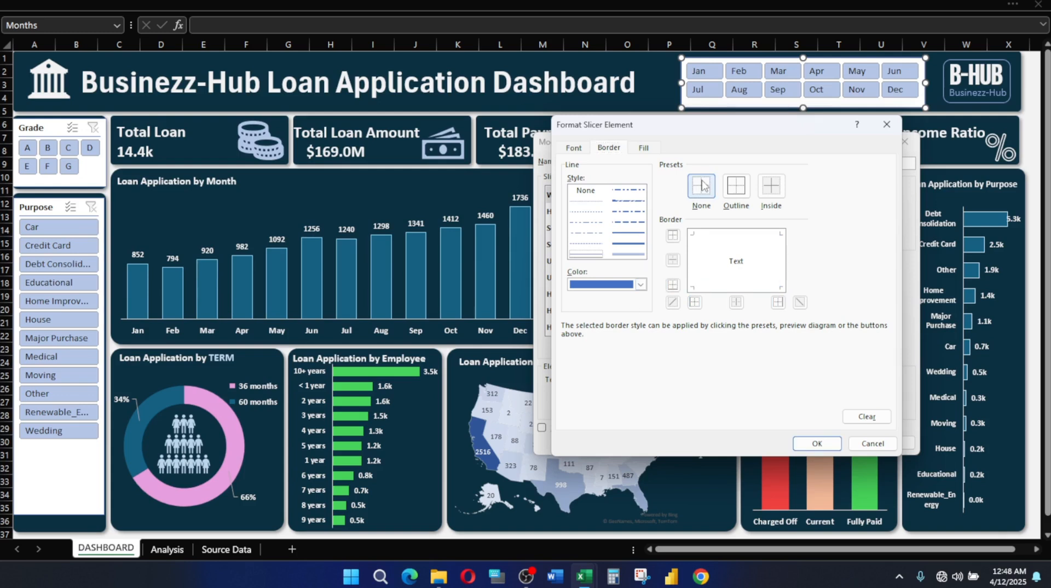
left_click(736, 187)
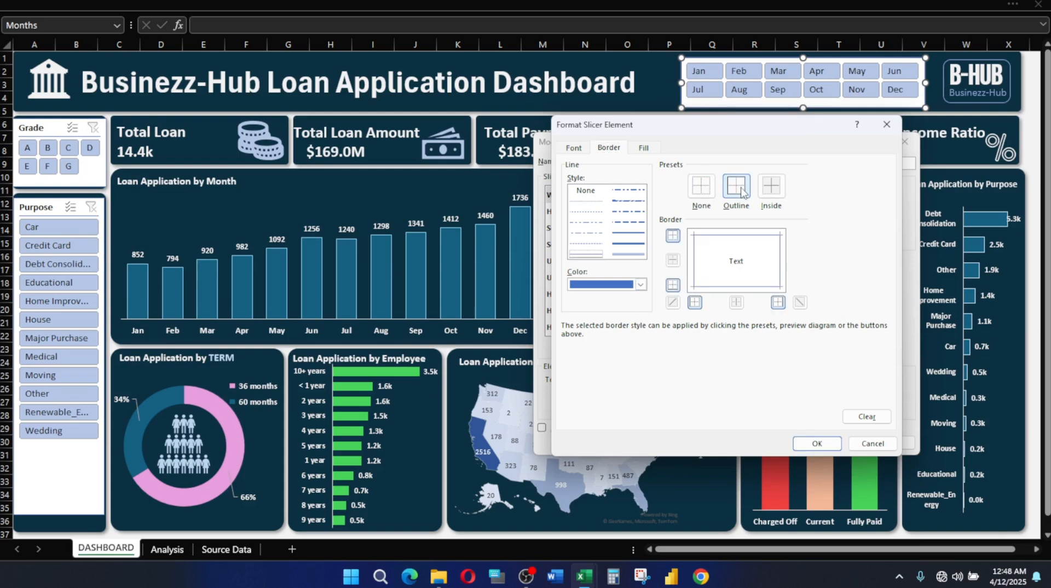
left_click(641, 284)
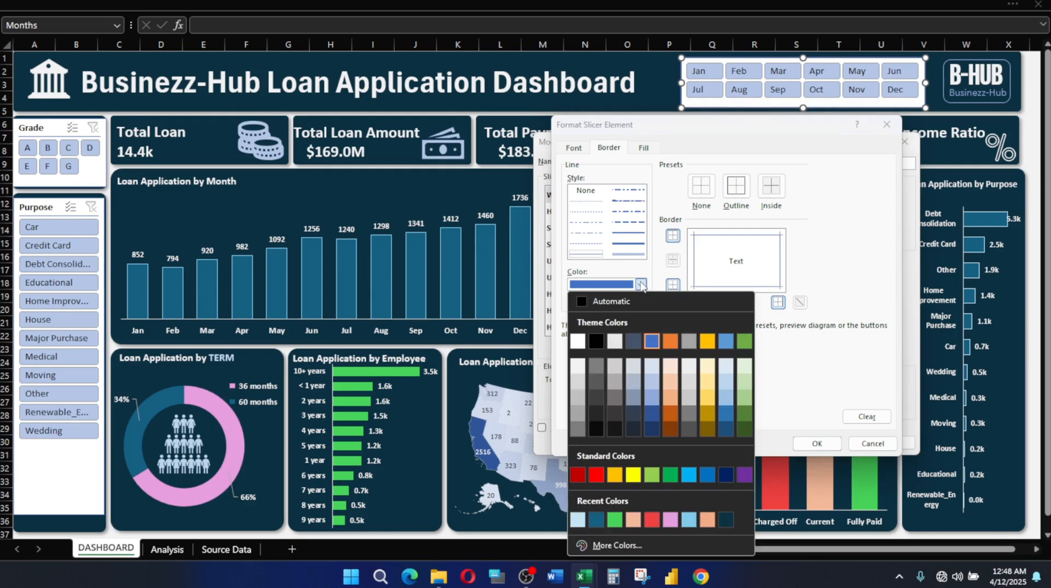
left_click(579, 372)
left_click(737, 184)
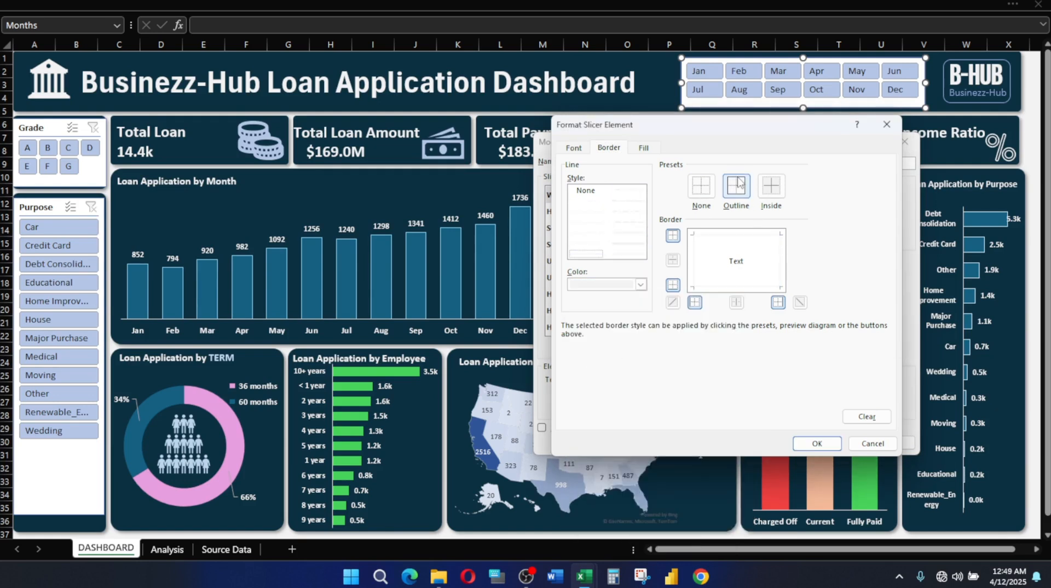
left_click(645, 149)
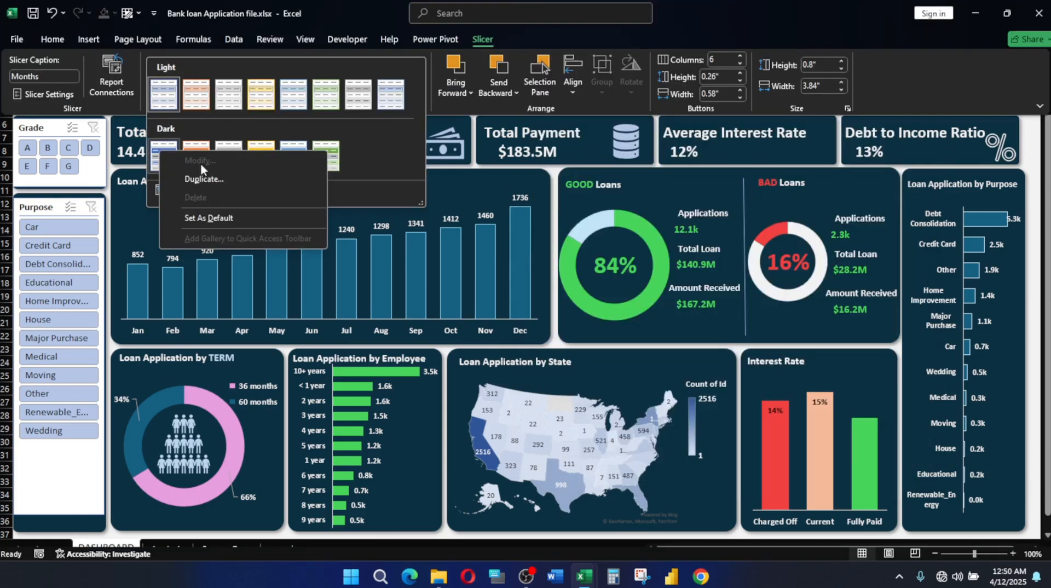
Duplicate the dark blue slicer style and give the copy's Whole Slicer element an outline border in the lightest grey
left_click(204, 179)
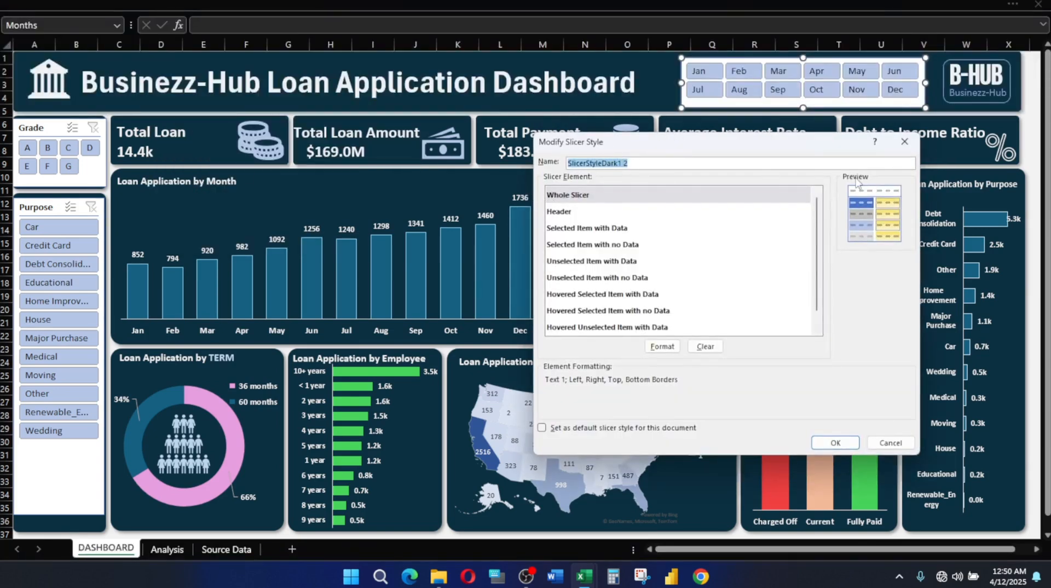
left_click(563, 197)
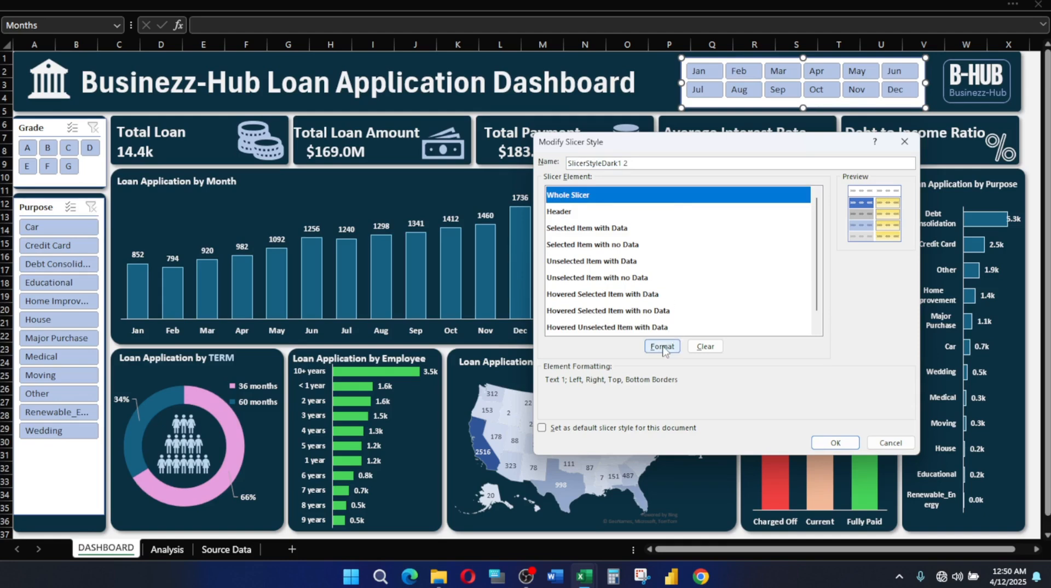
left_click(663, 347)
left_click(609, 148)
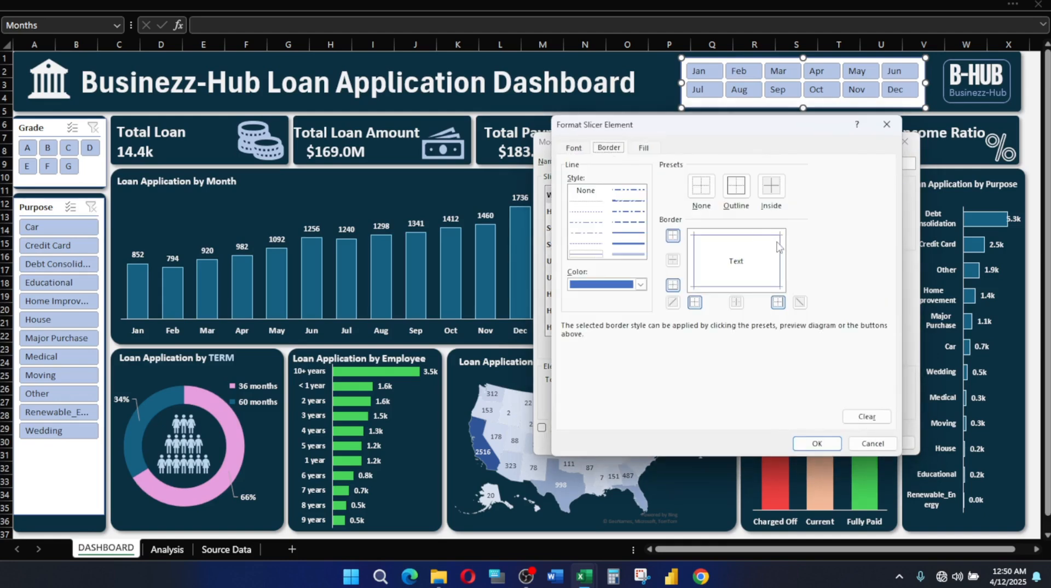
left_click(701, 186)
left_click(734, 189)
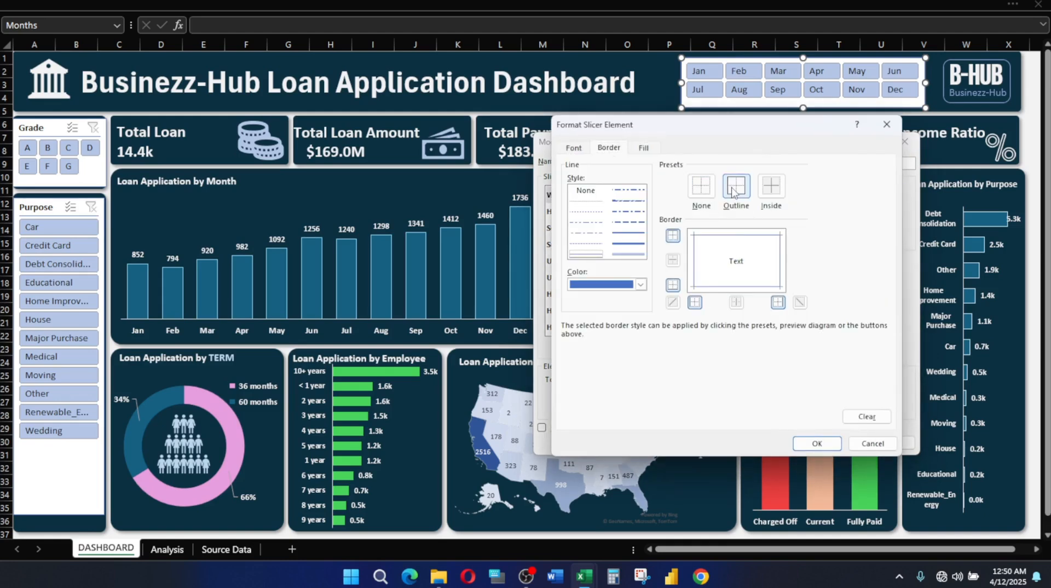
left_click(640, 285)
left_click(578, 368)
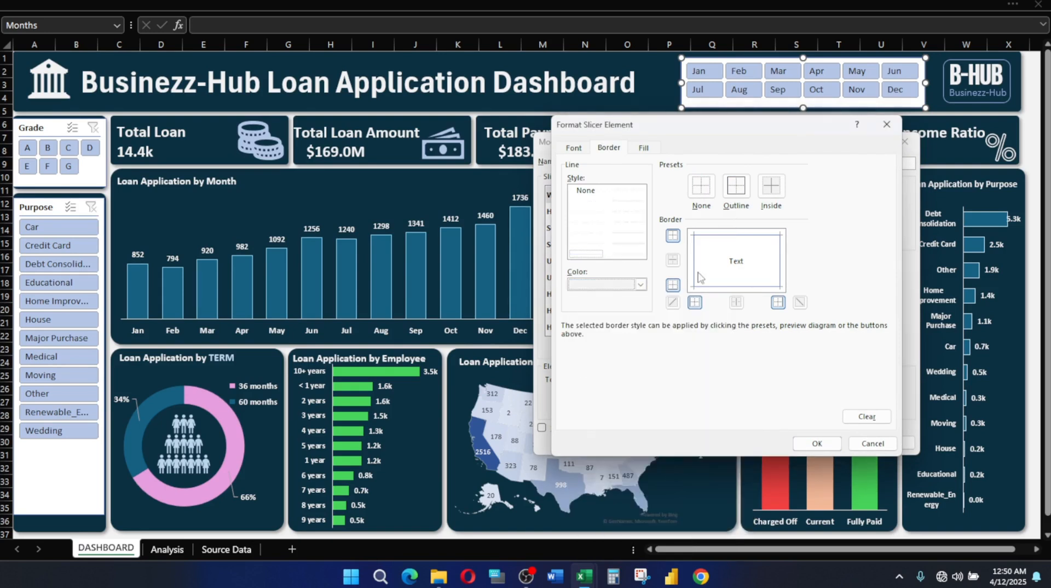
left_click(735, 189)
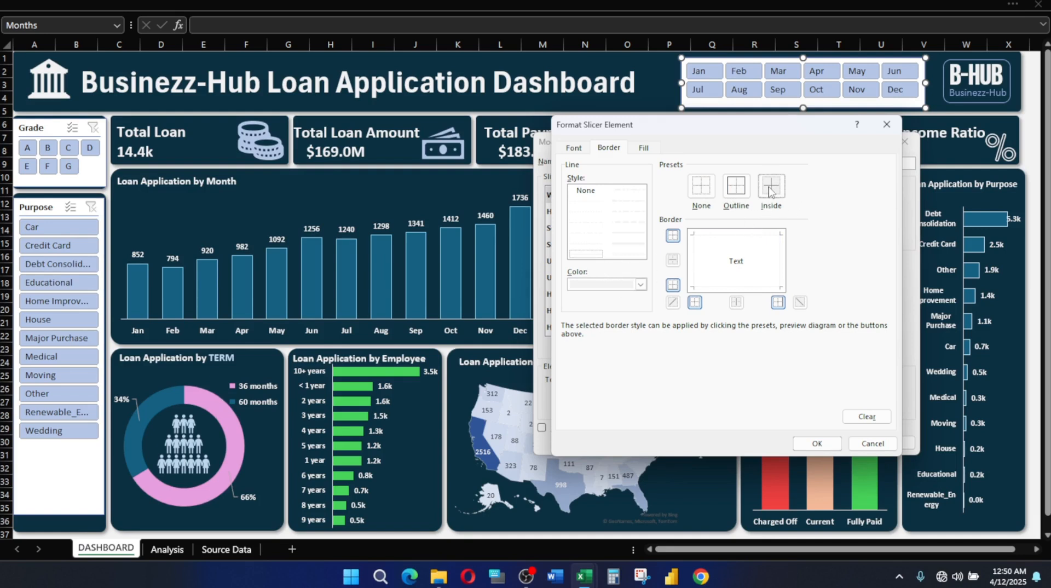
Close the Whole Slicer formatting without choosing a fill colour and save the duplicated dark blue slicer style
left_click(645, 148)
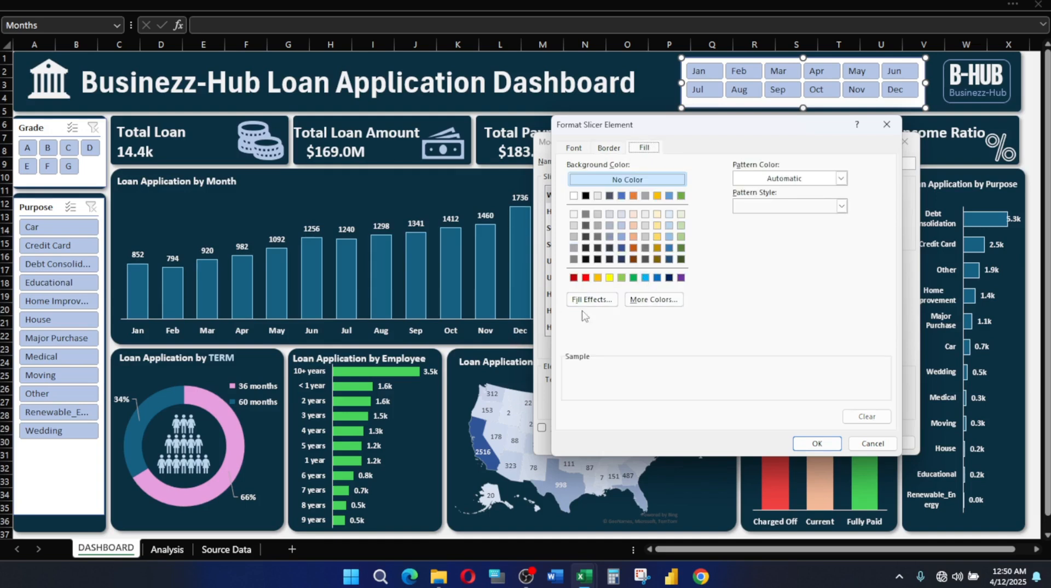
left_click(644, 300)
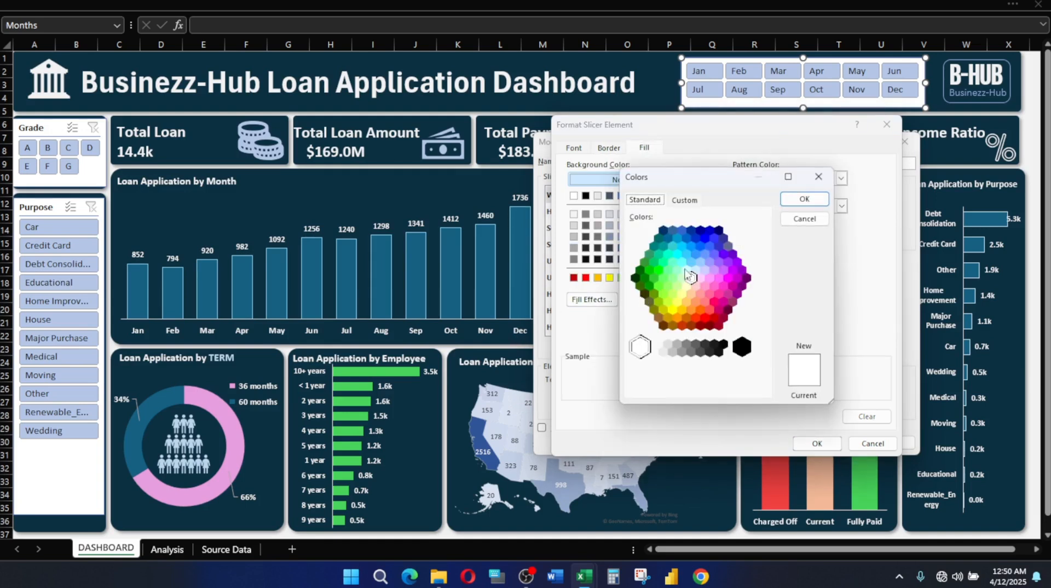
left_click(685, 200)
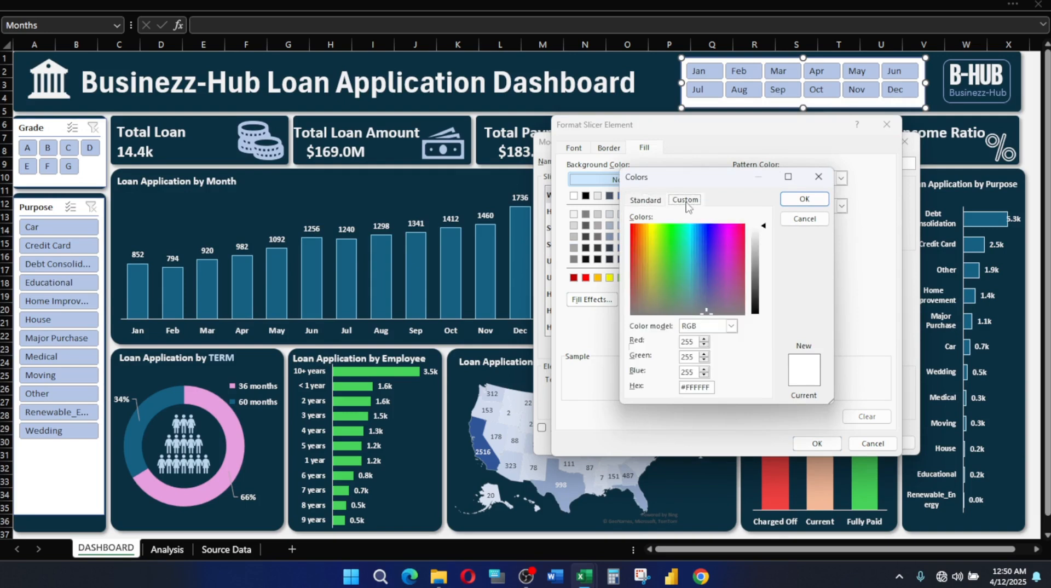
left_click(644, 202)
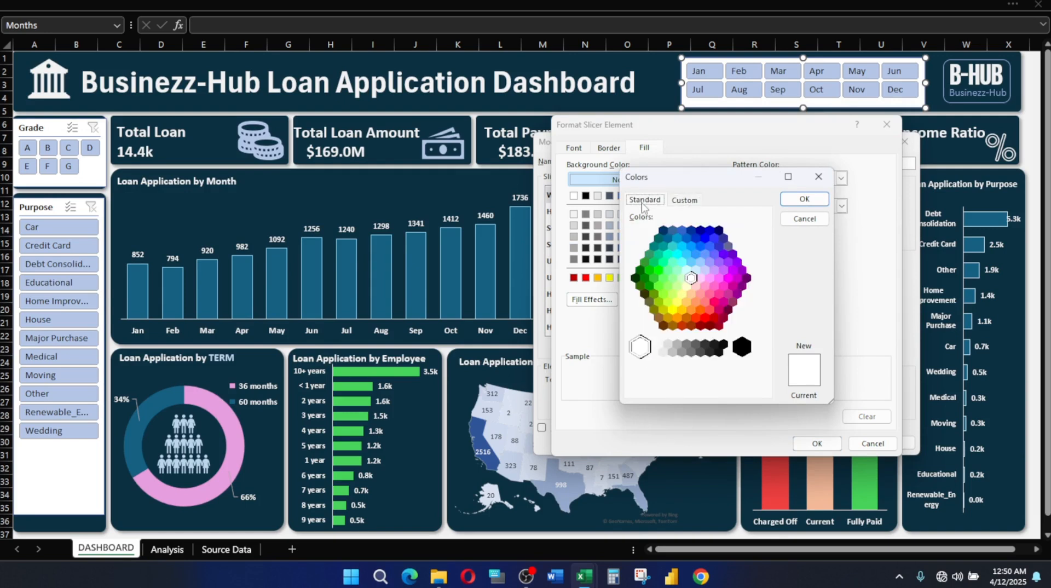
left_click(818, 176)
left_click(873, 443)
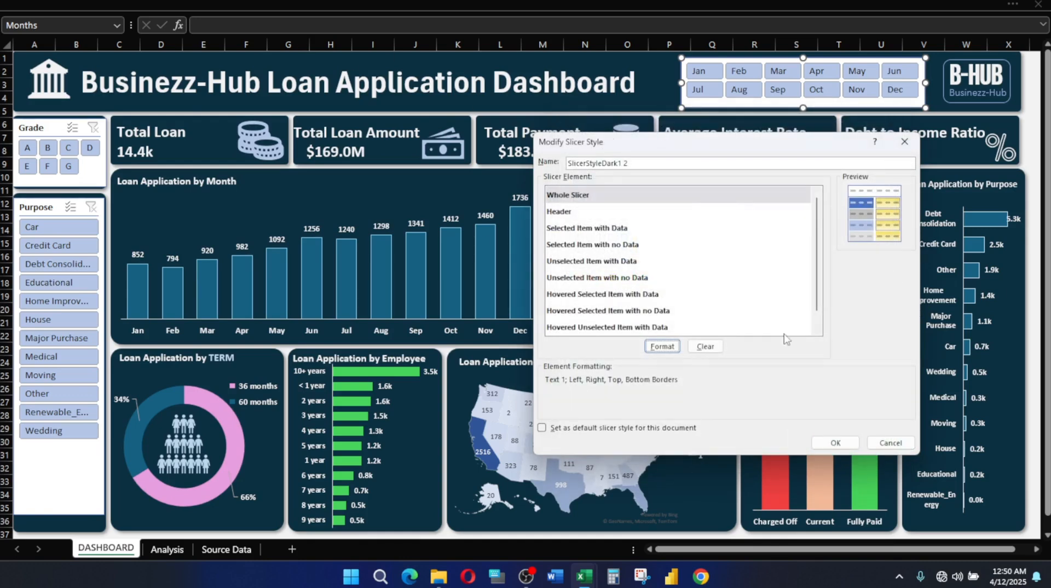
left_click(837, 443)
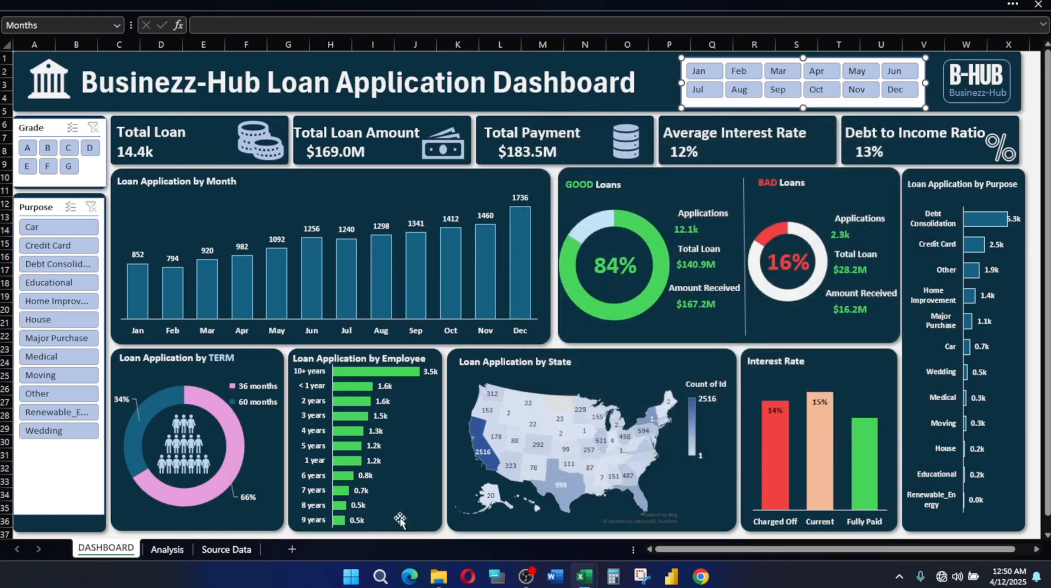
Copy the hex code 0B3041 from the fill colour of the rounded card behind the Good and Bad Loans charts
left_click(574, 4)
left_click(53, 40)
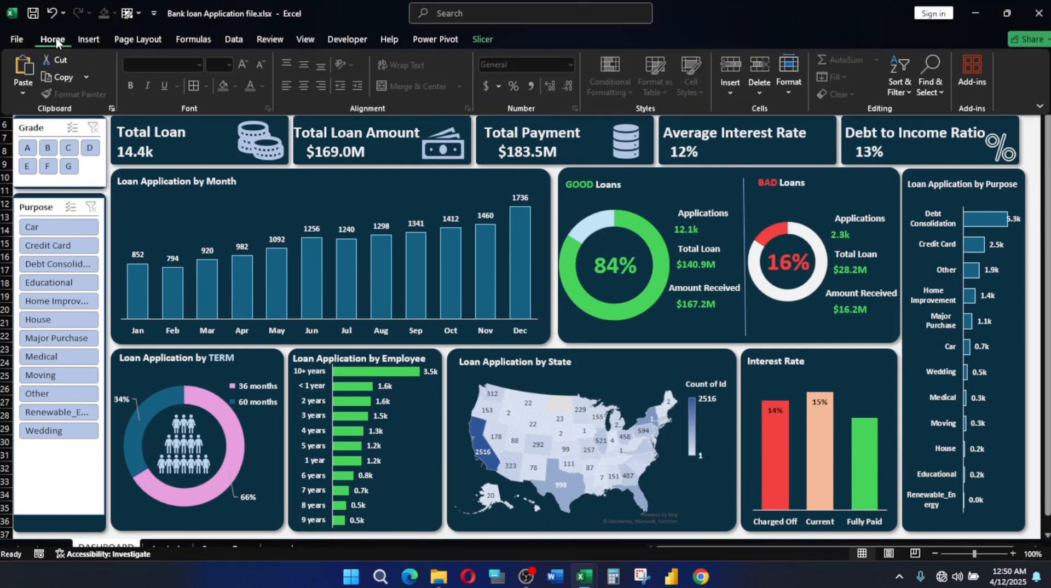
left_click(890, 328)
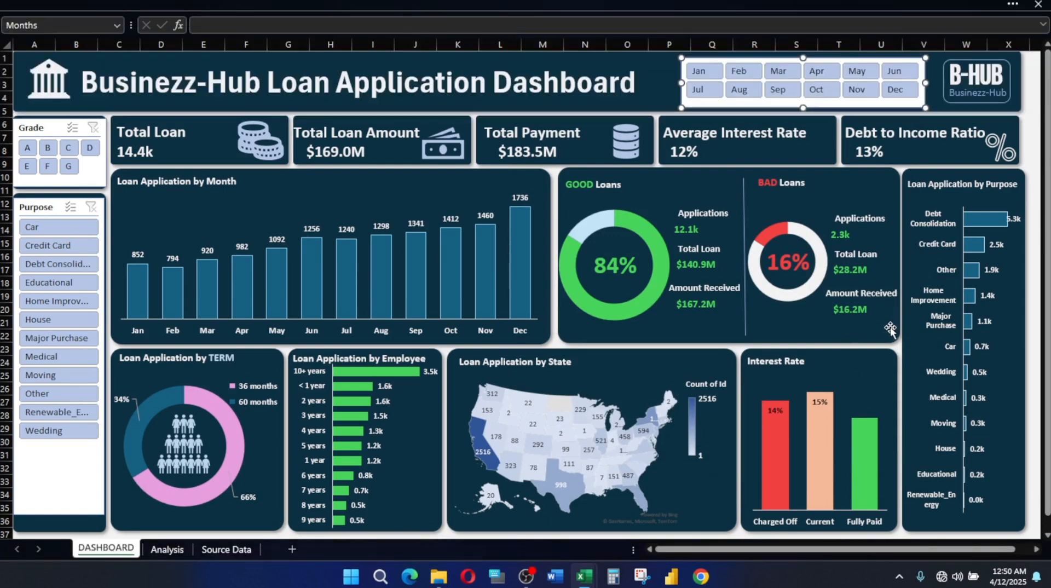
left_click(53, 5)
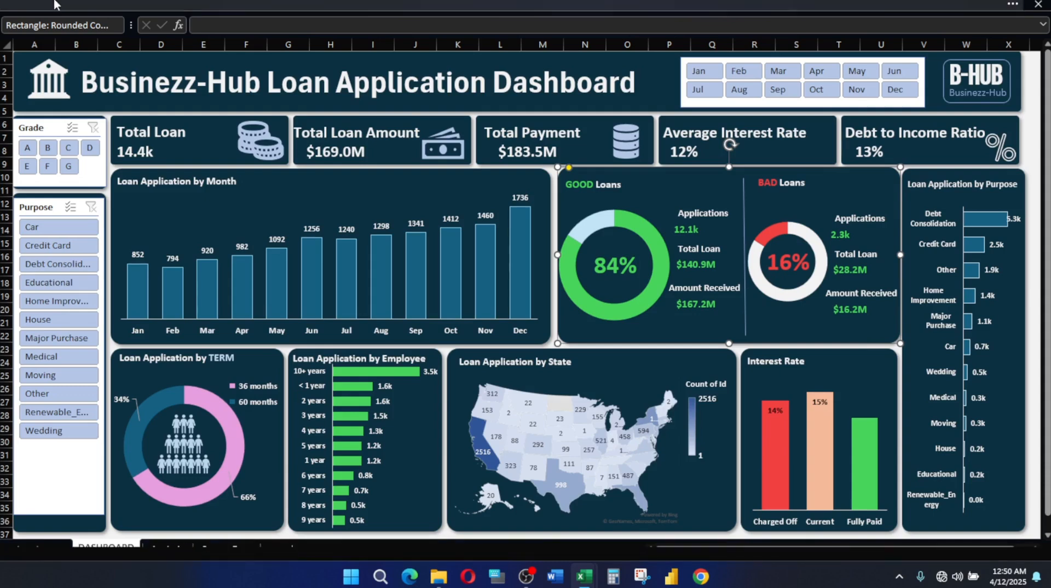
left_click(235, 86)
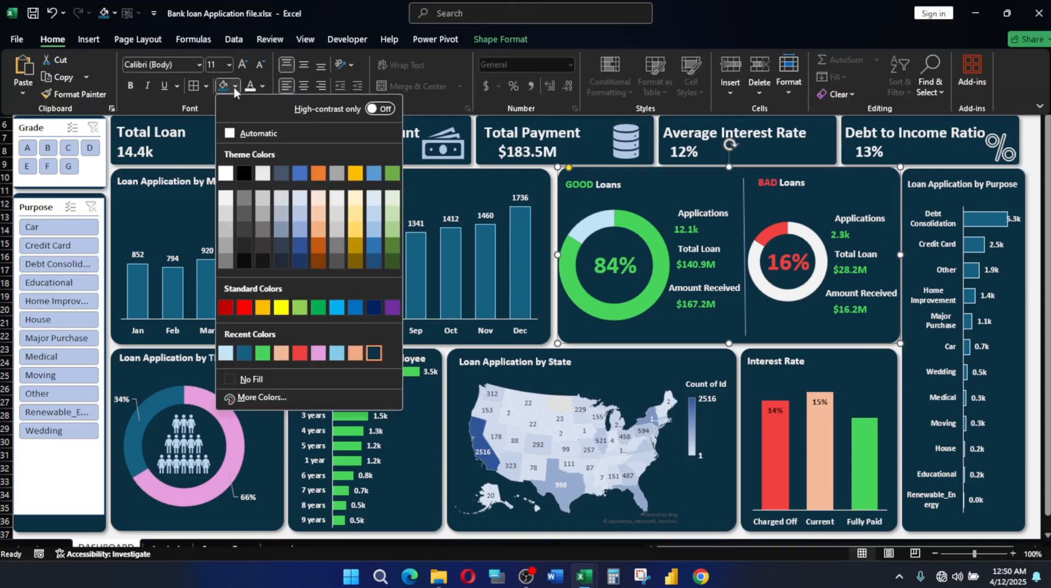
left_click(260, 398)
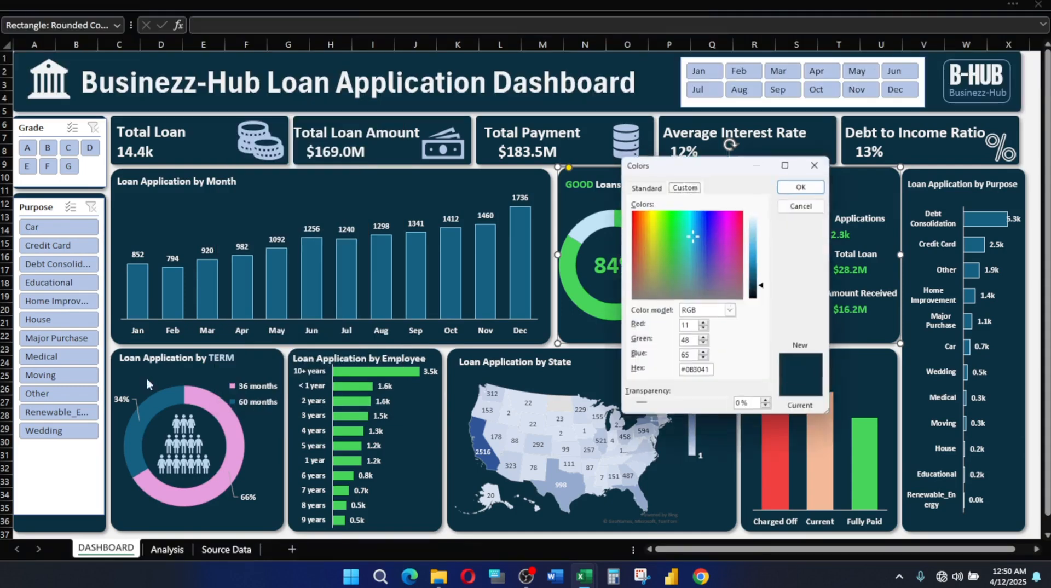
double_click(696, 374)
key("ctrl+c")
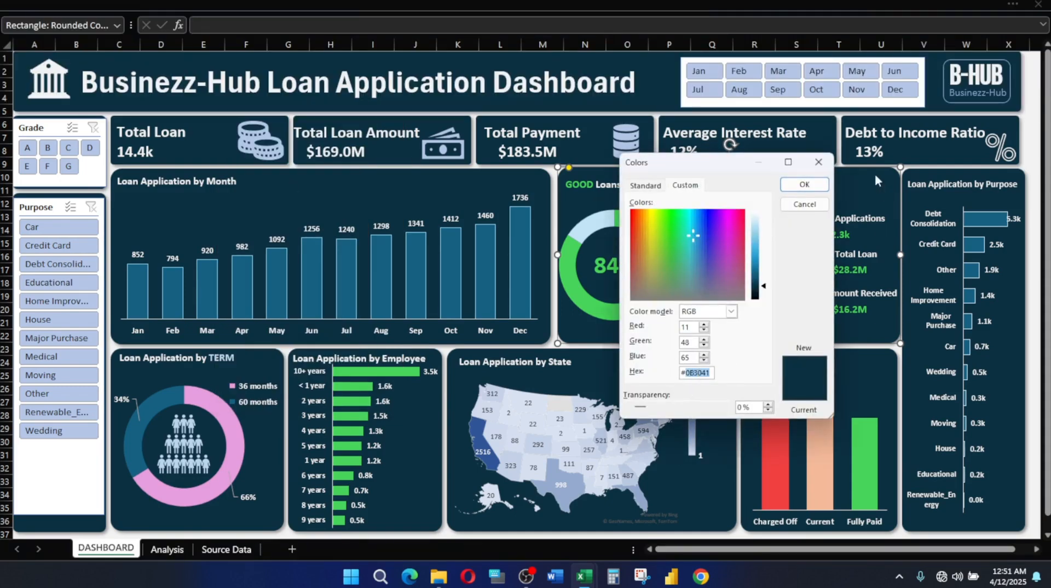
left_click(804, 185)
With the Months slicer selected, open the custom slicer style for modification and choose its Whole Slicer element
left_click(803, 57)
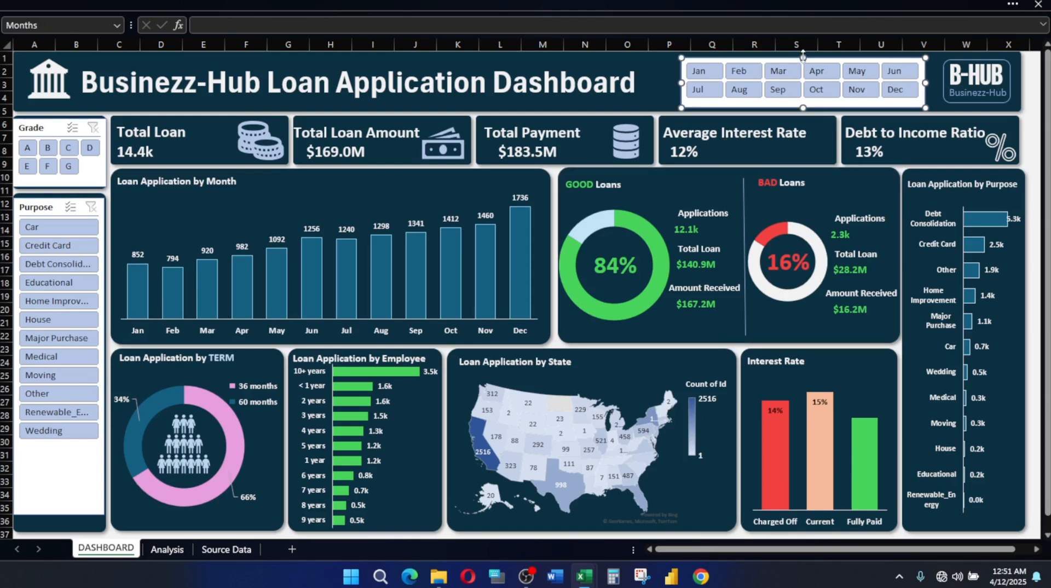
left_click(673, 4)
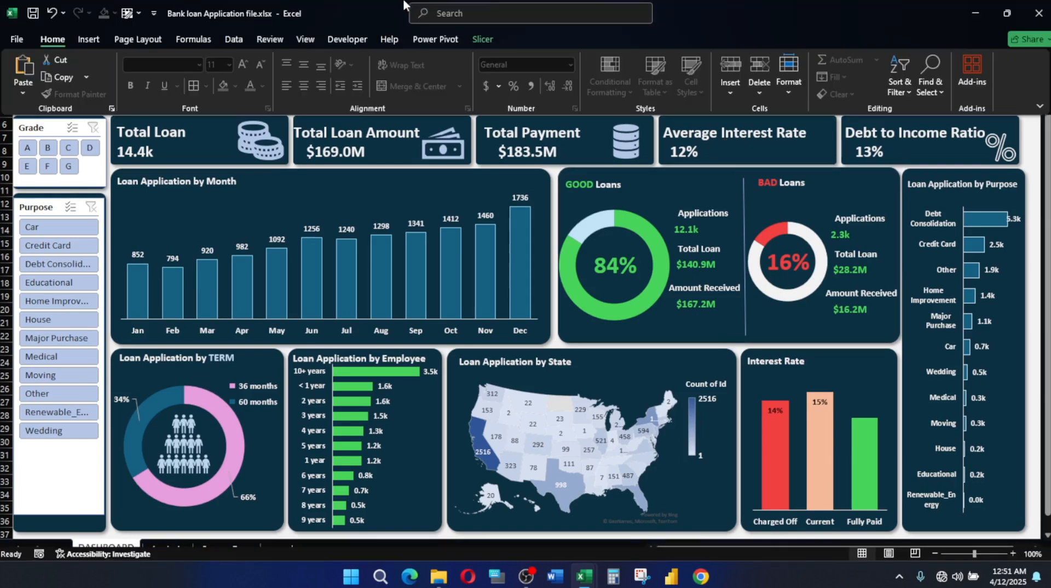
left_click(482, 39)
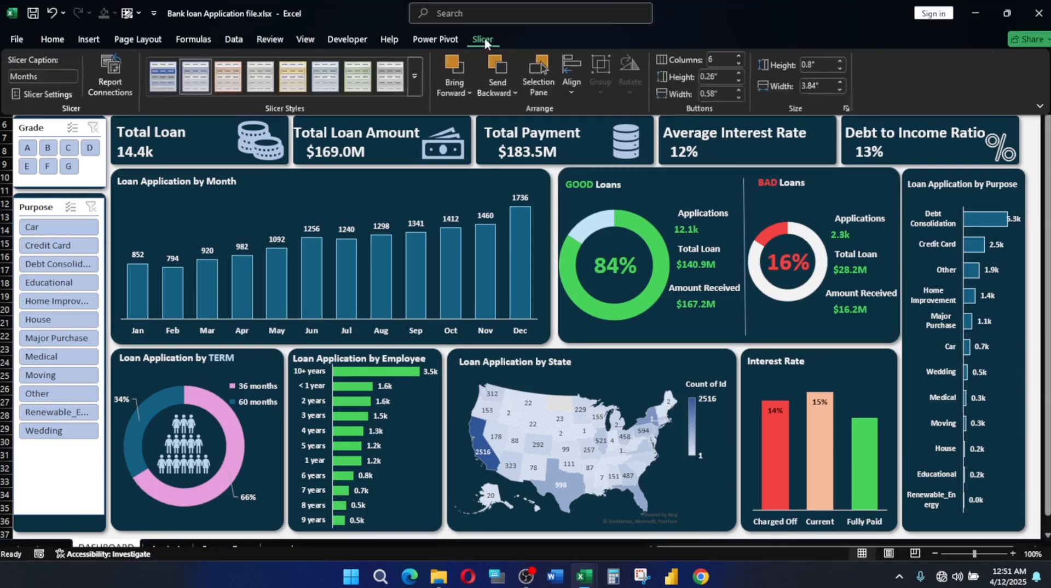
left_click(417, 85)
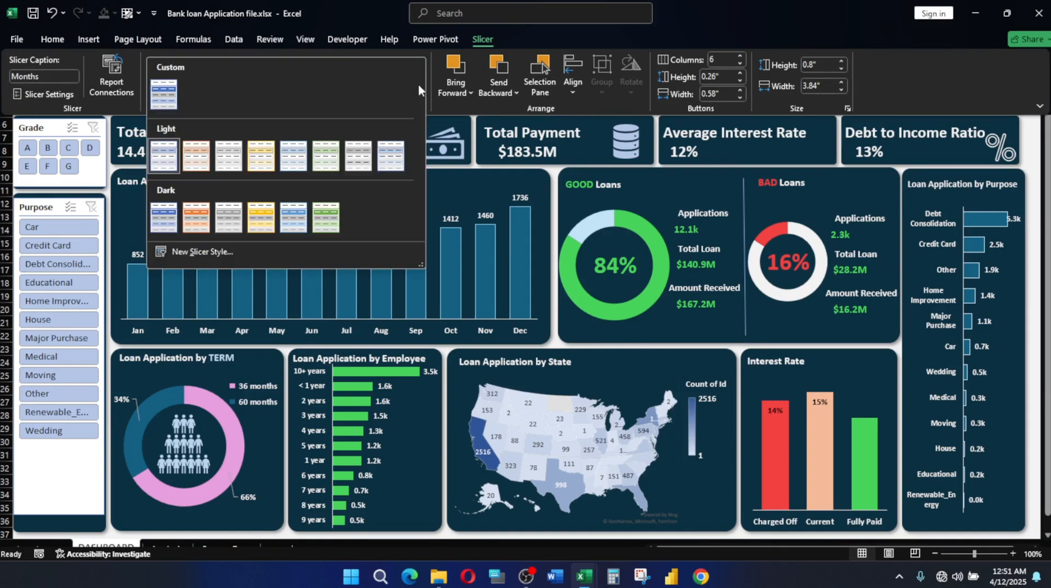
right_click(168, 84)
left_click(208, 93)
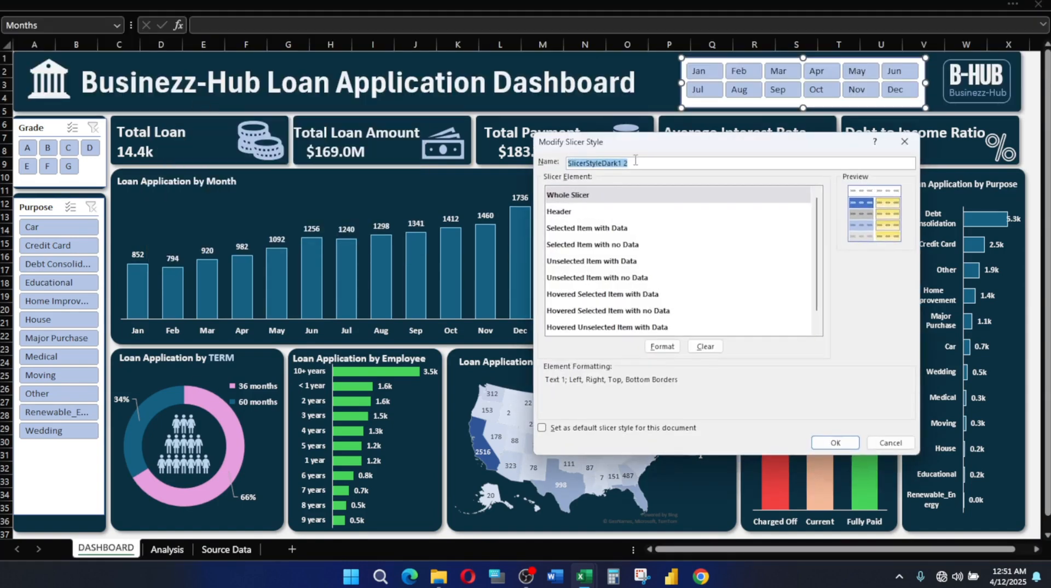
left_click(581, 200)
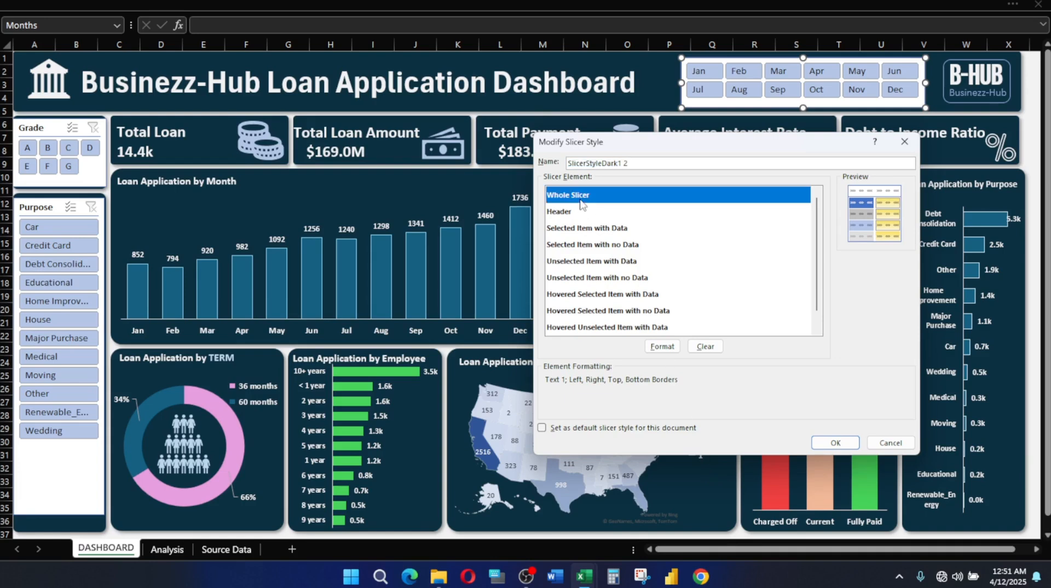
Fill the Whole Slicer element with the copied dark navy colour, hex 0B3041
left_click(663, 347)
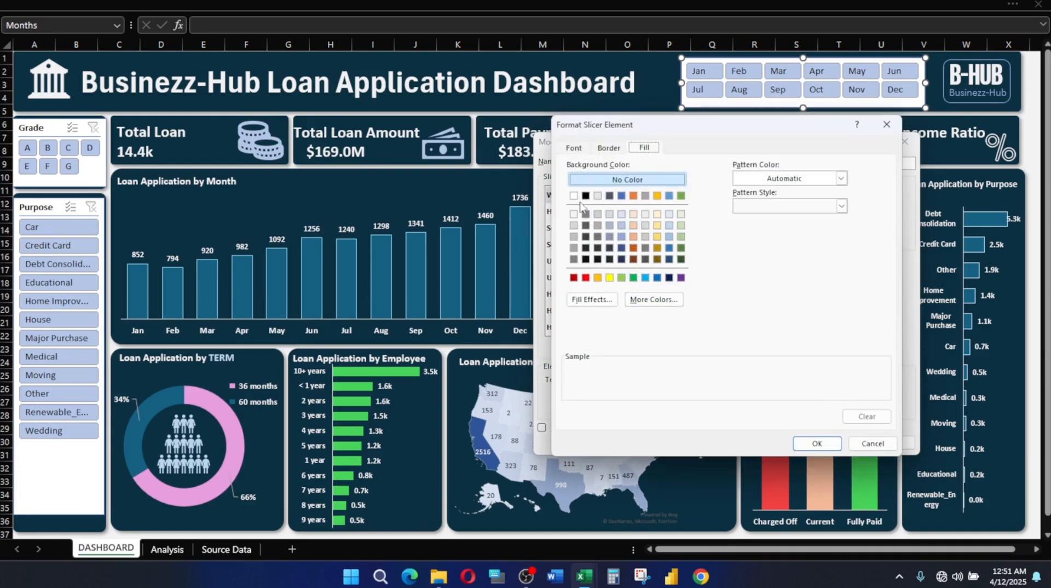
left_click(650, 301)
left_click(687, 199)
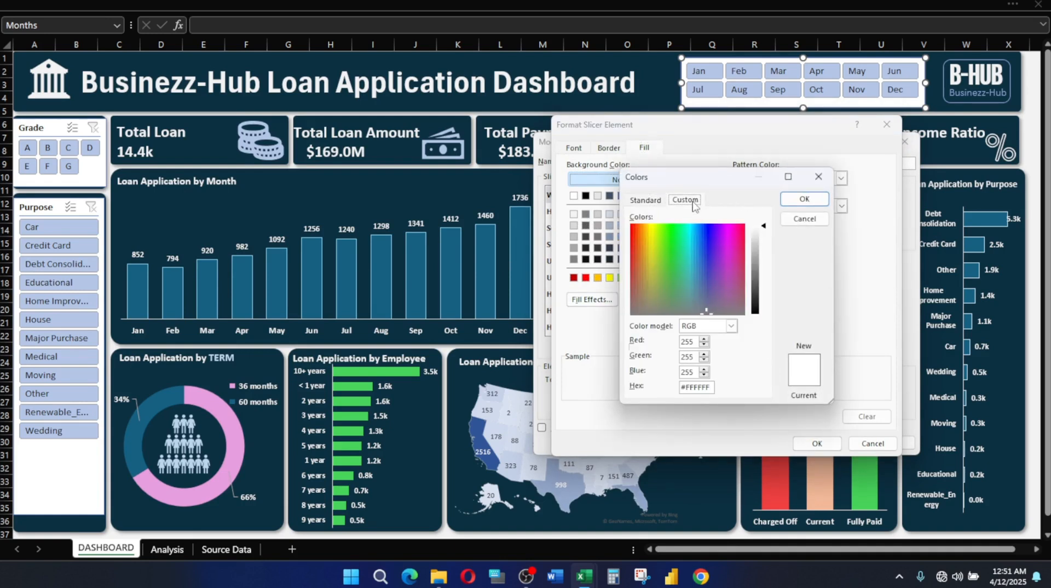
double_click(707, 387)
key("ctrl+v")
left_click(795, 199)
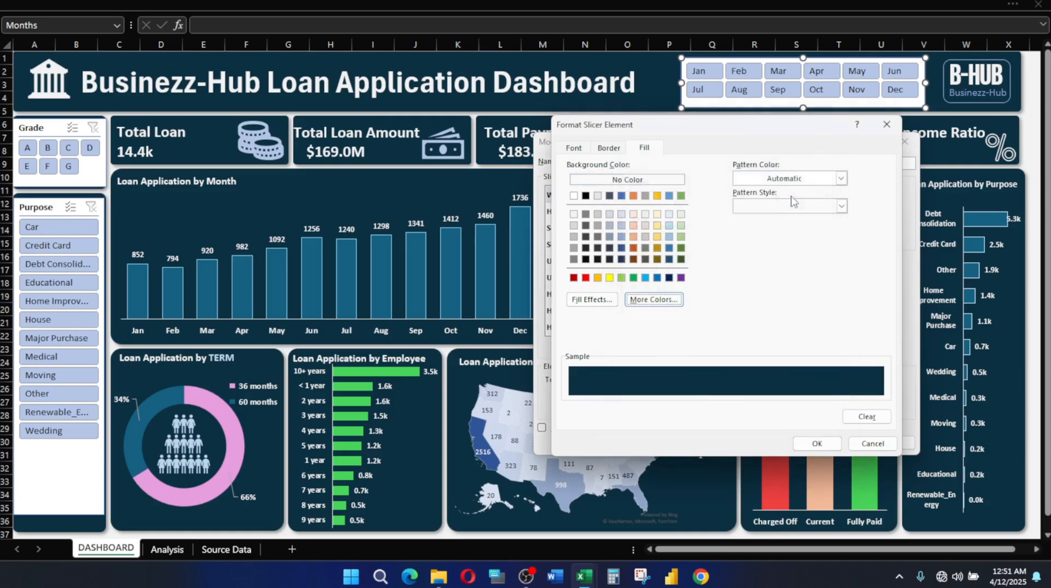
left_click(816, 443)
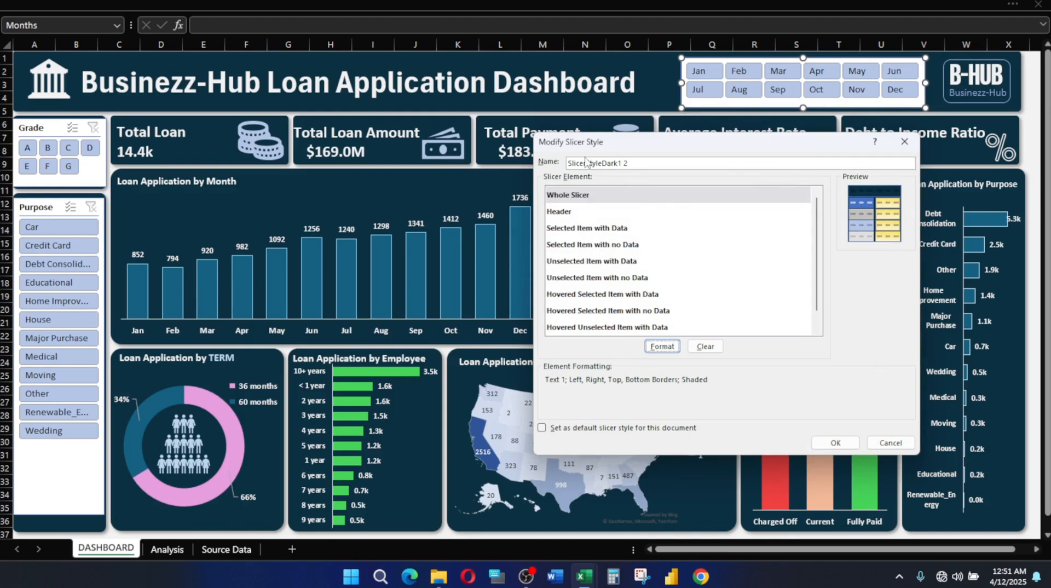
Set the Whole Slicer font to bold in White, Background 1, Darker 5% and save the custom slicer style
left_click(663, 346)
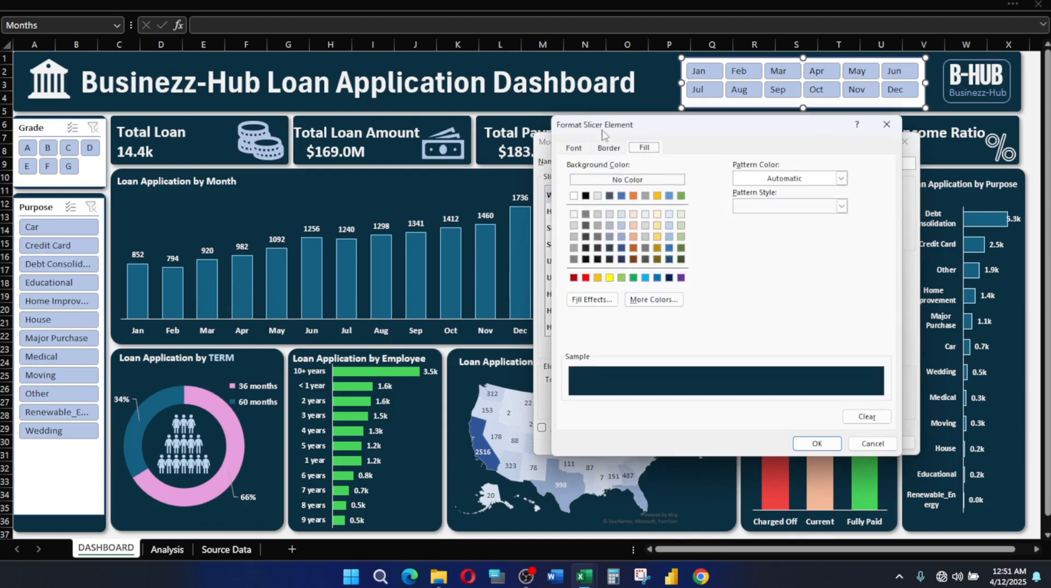
left_click(575, 149)
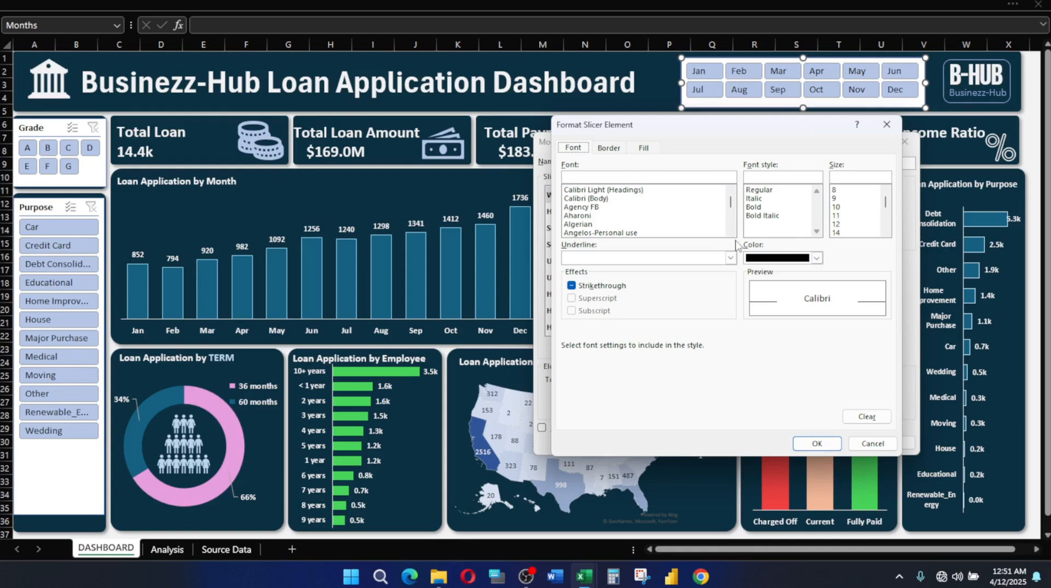
left_click(753, 208)
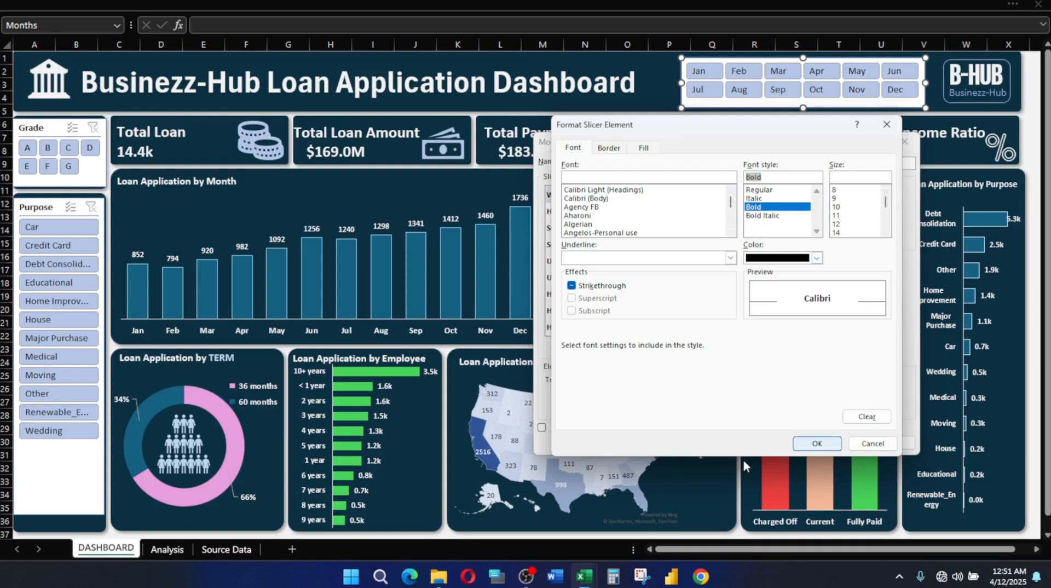
left_click(817, 259)
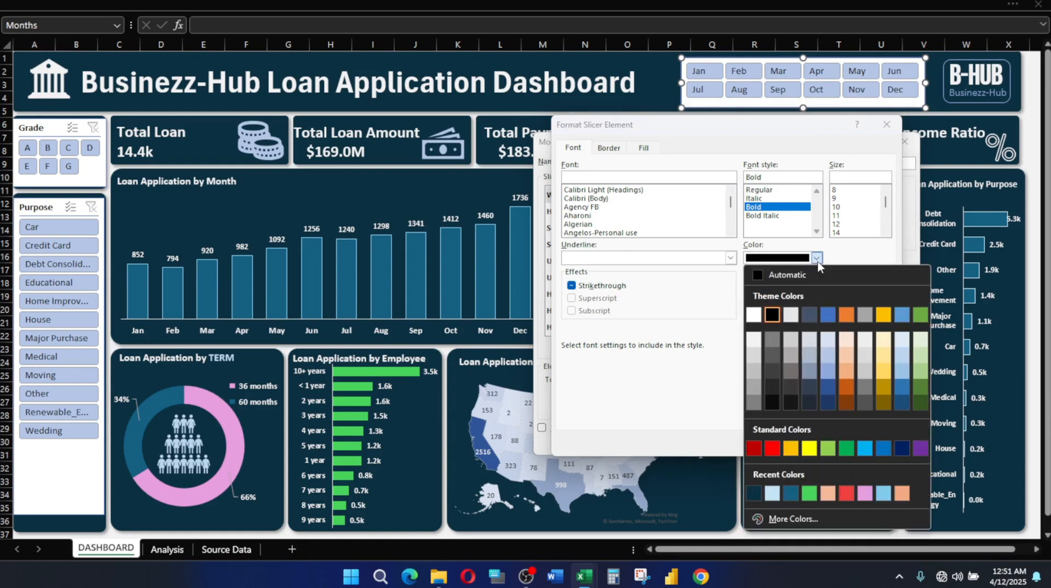
left_click(754, 341)
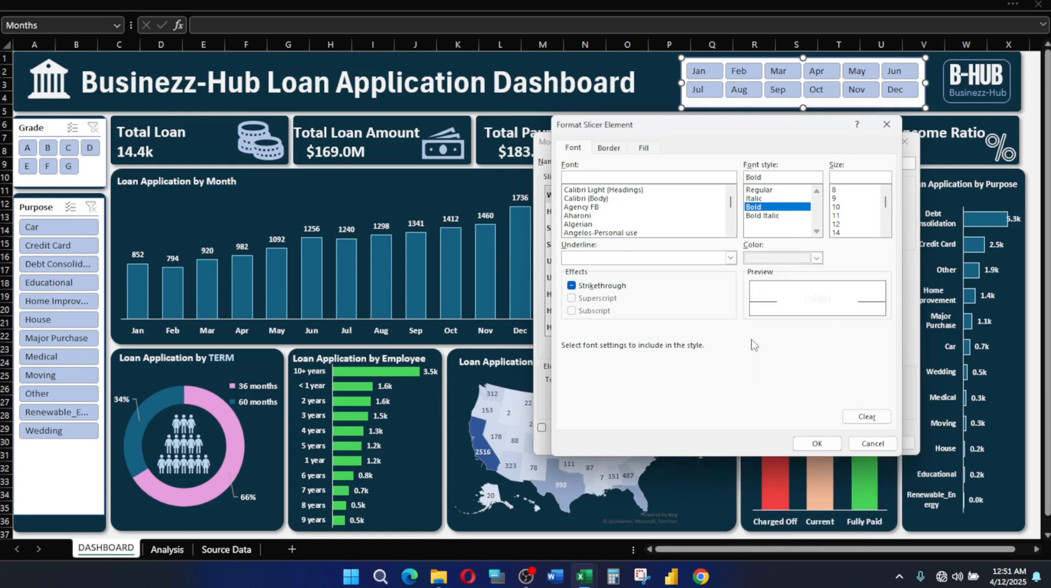
left_click(818, 443)
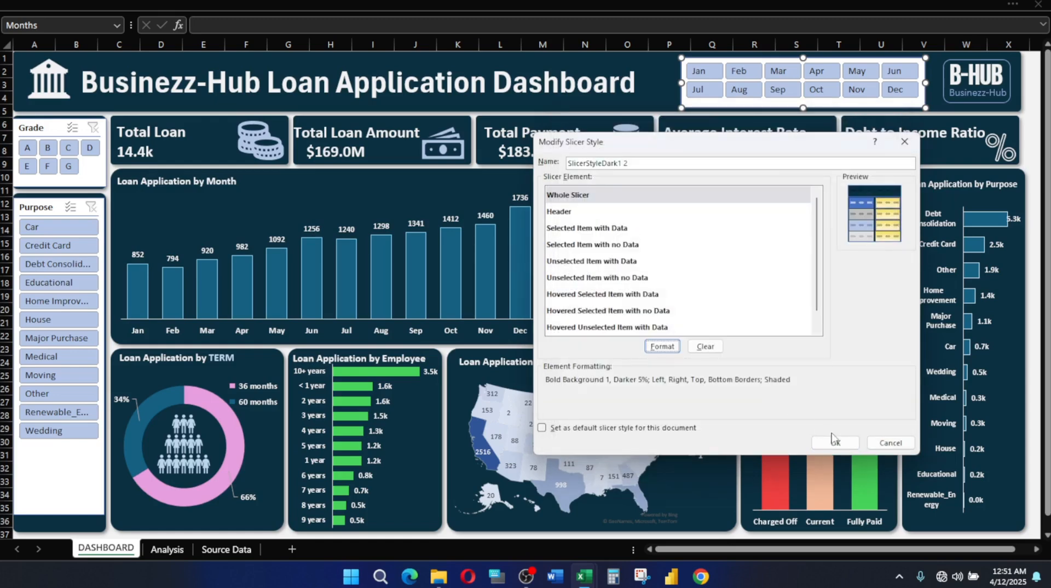
left_click(834, 442)
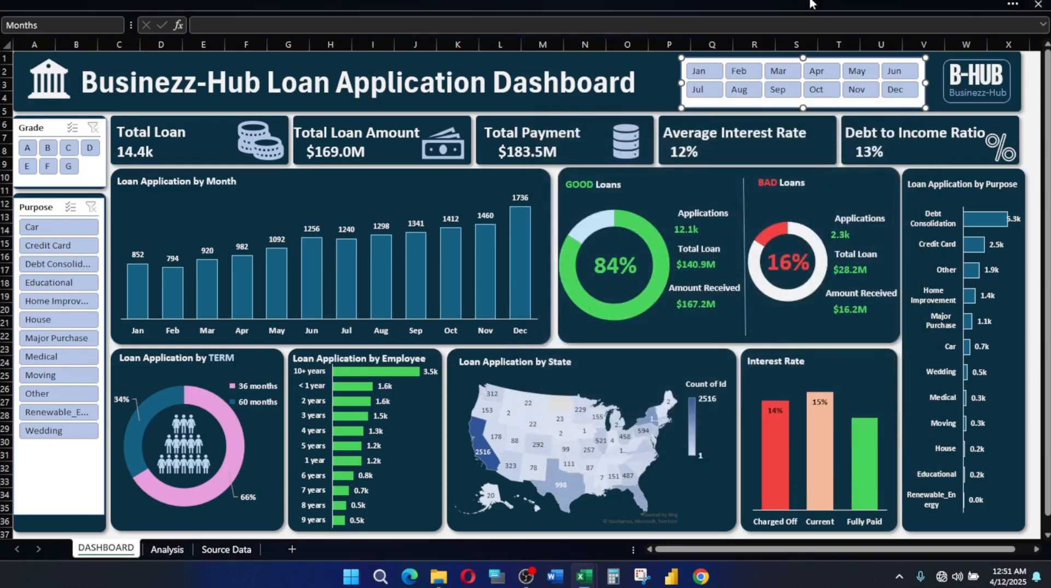
Apply the custom slicer style to the Months slicer in the title banner
left_click(778, 3)
left_click(418, 80)
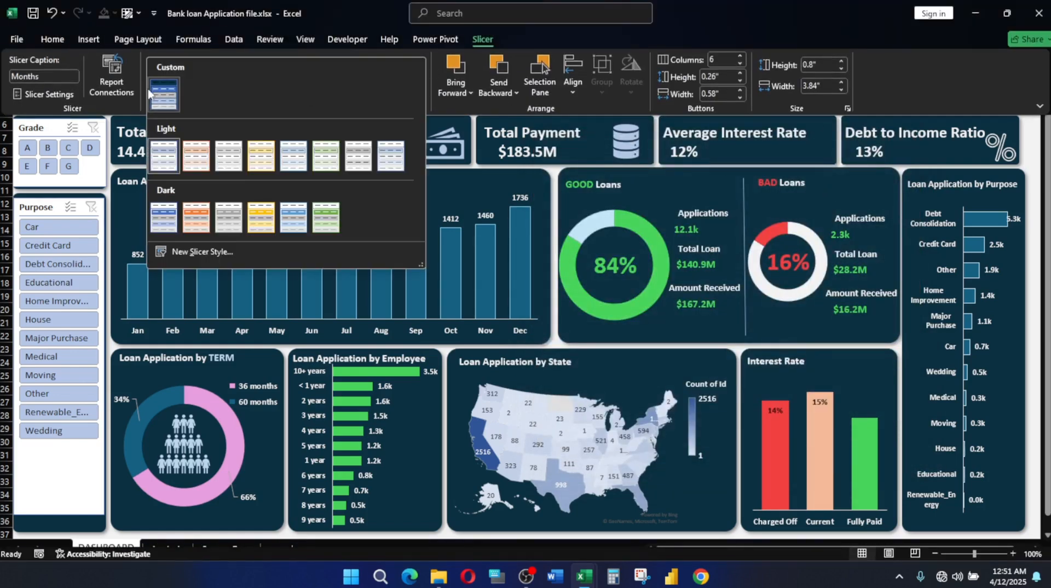
left_click(161, 89)
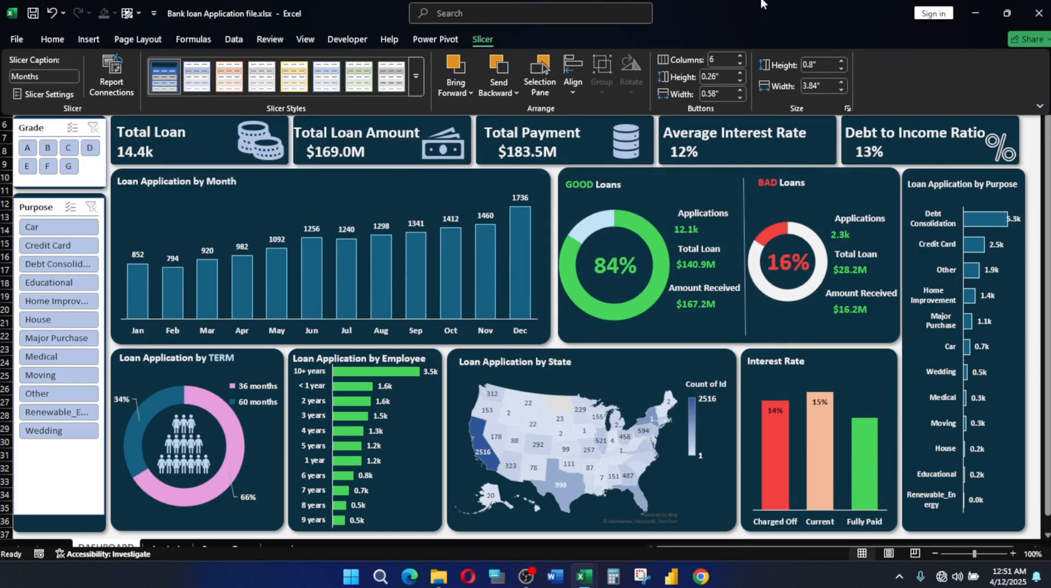
left_click(842, 167)
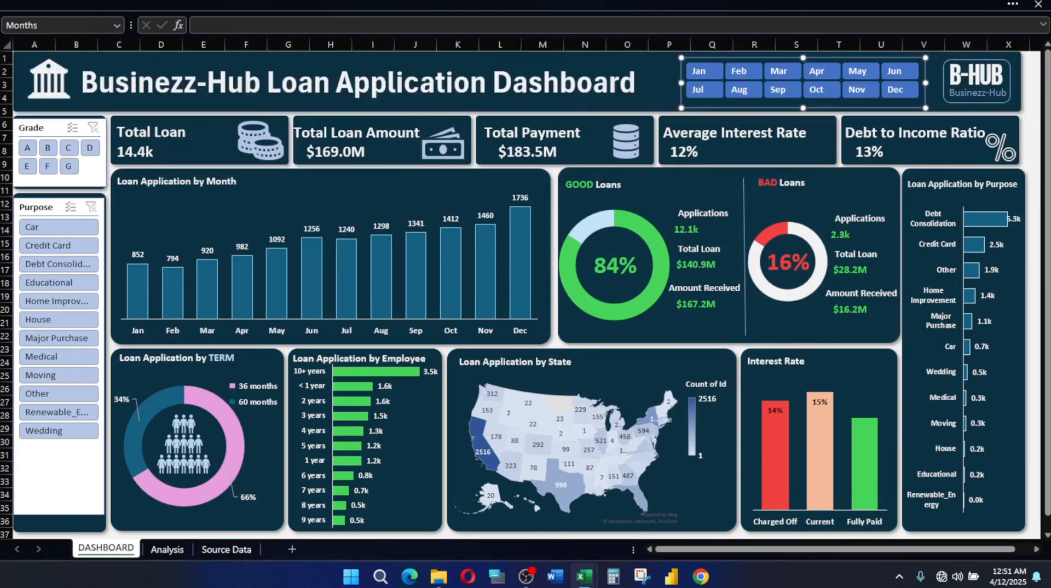
Apply the custom slicer style to the Grade and Purpose slicers
left_click(37, 129)
left_click(137, 5)
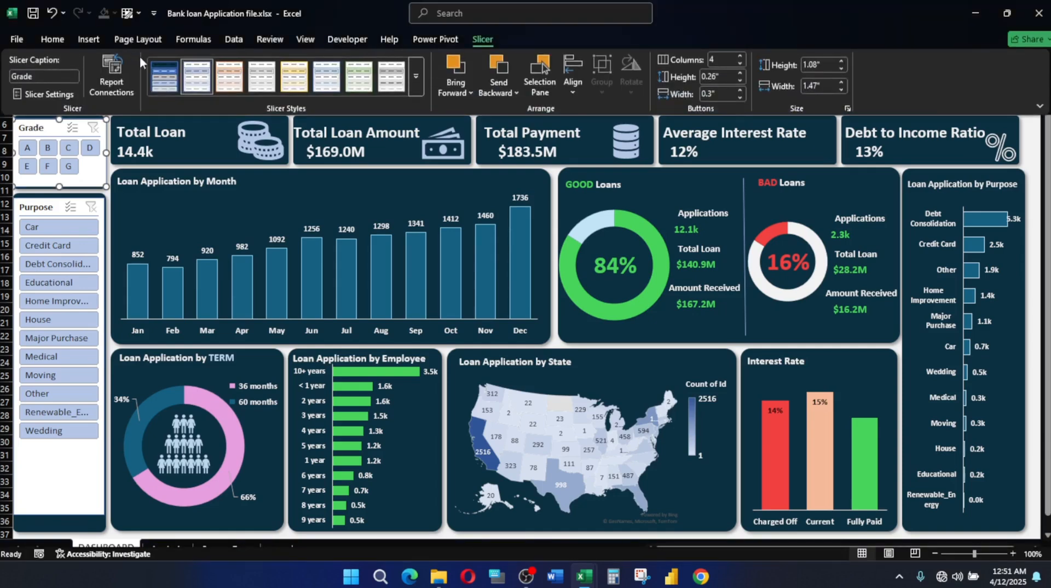
left_click(155, 82)
left_click(61, 211)
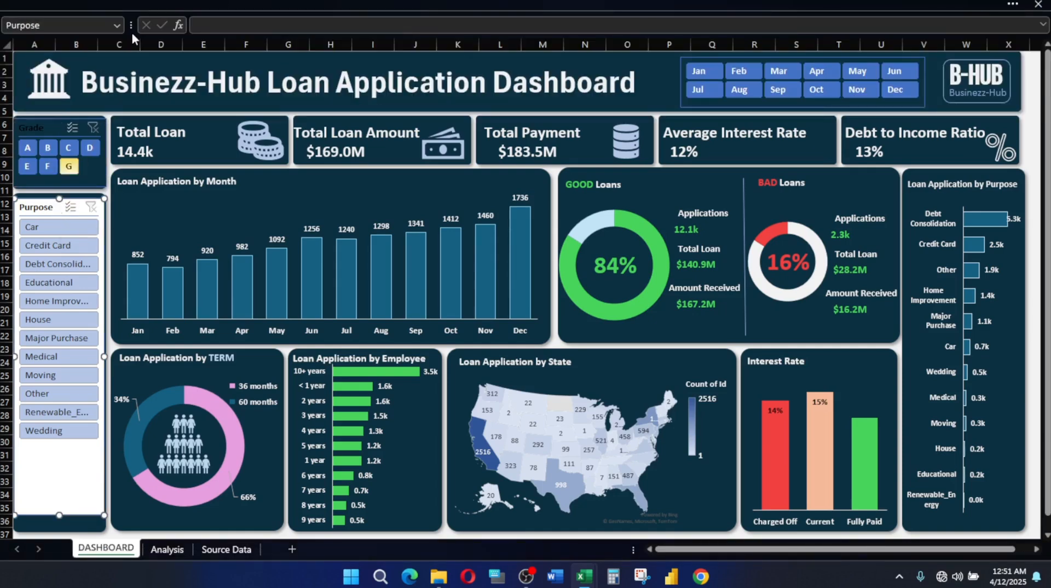
left_click(137, 5)
left_click(162, 83)
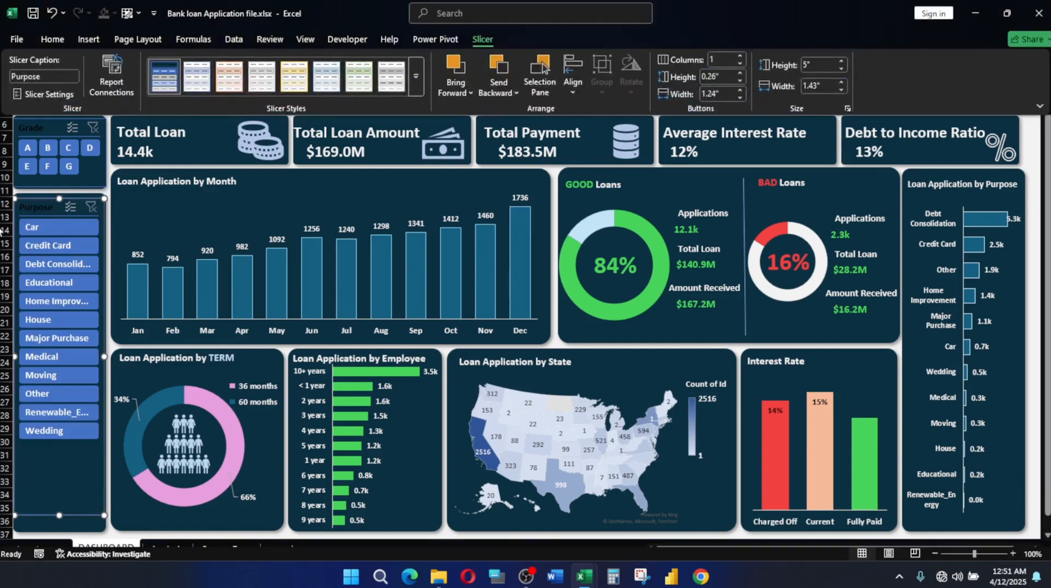
Open the Purpose slicer's custom style SlicerStyleDark1 2 for modification
right_click(40, 205)
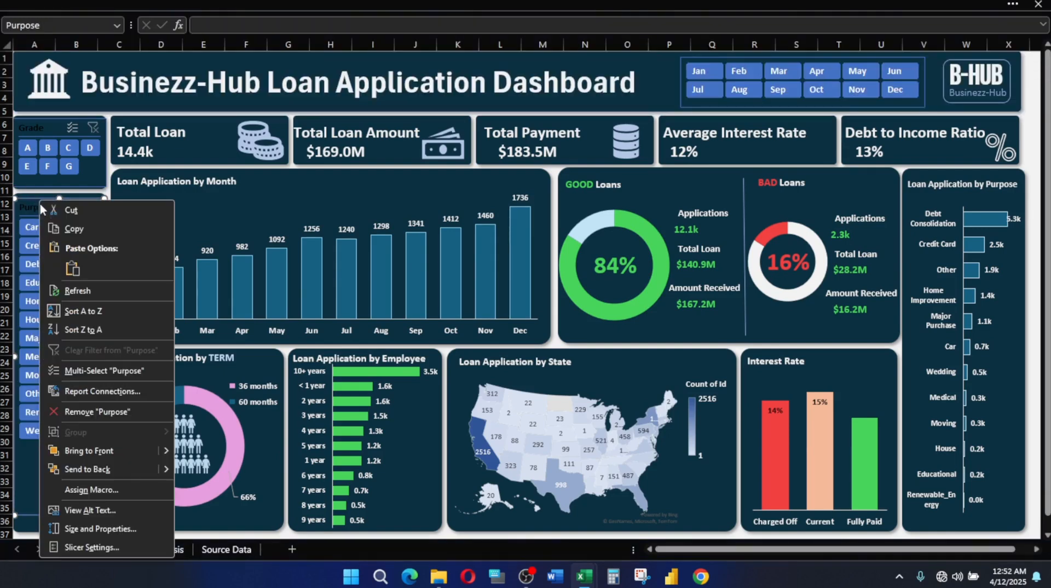
key("Escape")
left_click(652, 4)
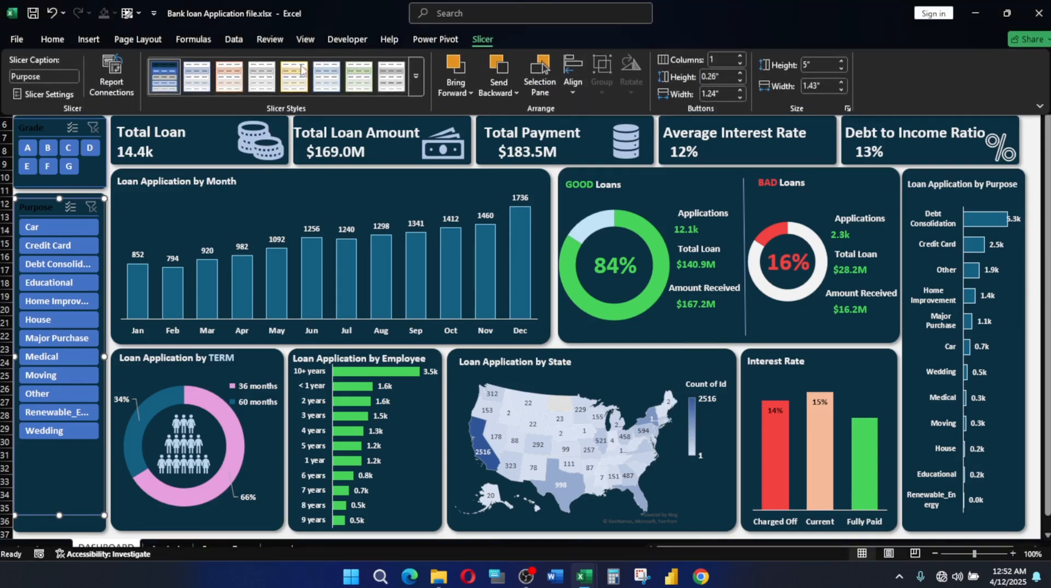
right_click(155, 82)
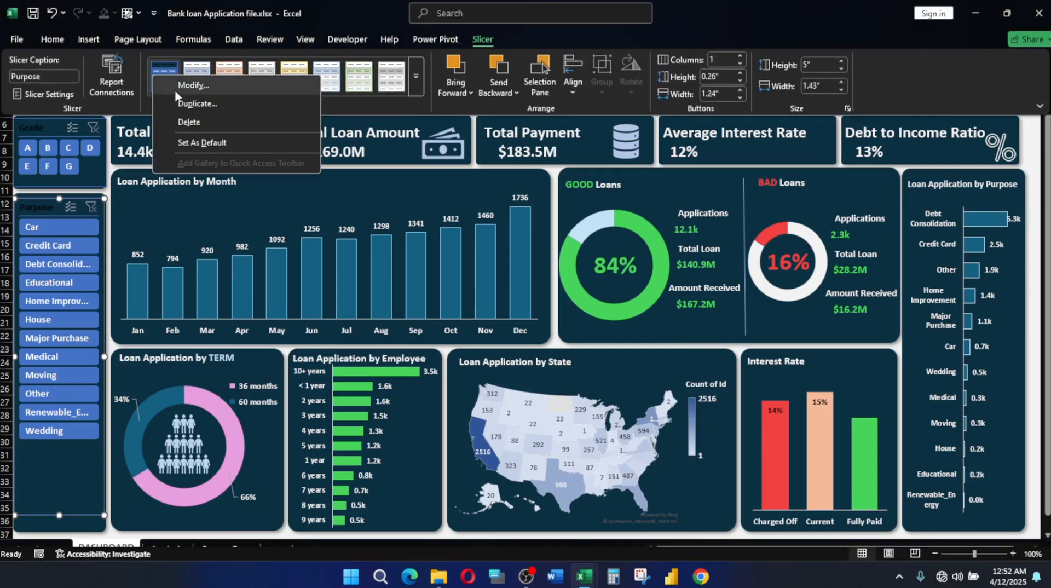
left_click(189, 87)
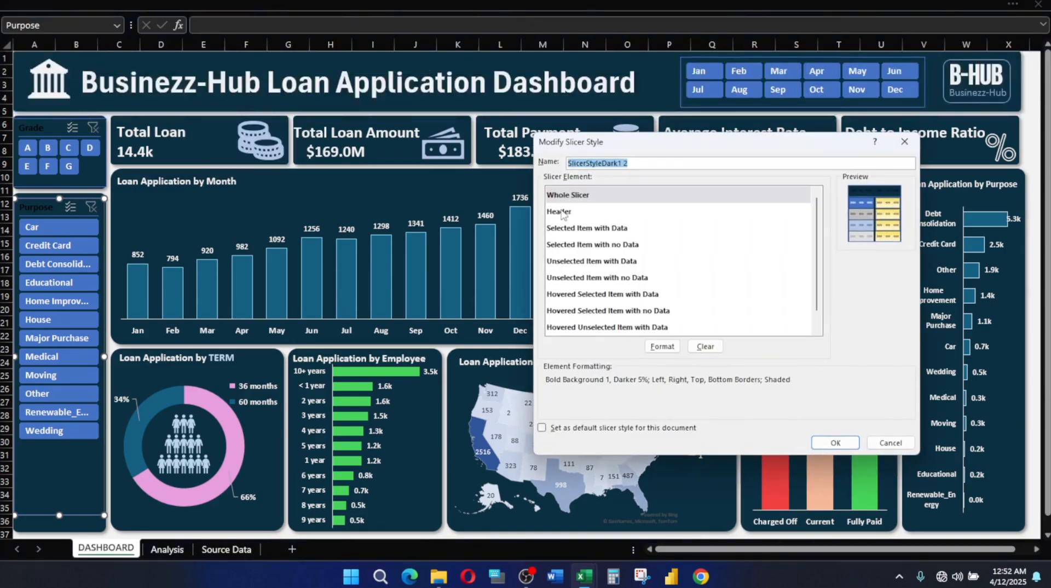
Remove all borders from the Header element of the custom slicer style and save the style
left_click(559, 214)
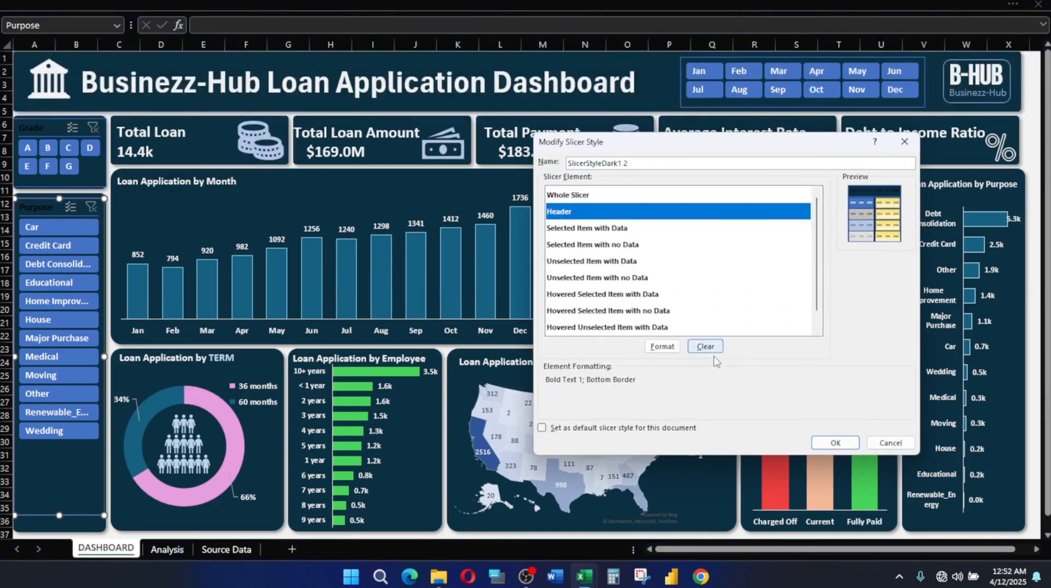
left_click(663, 348)
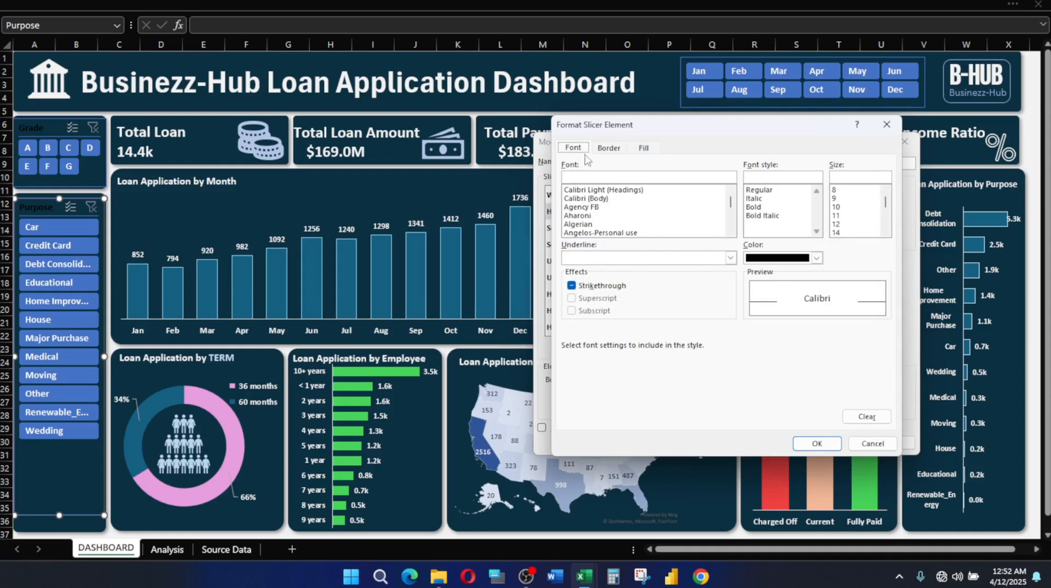
left_click(609, 148)
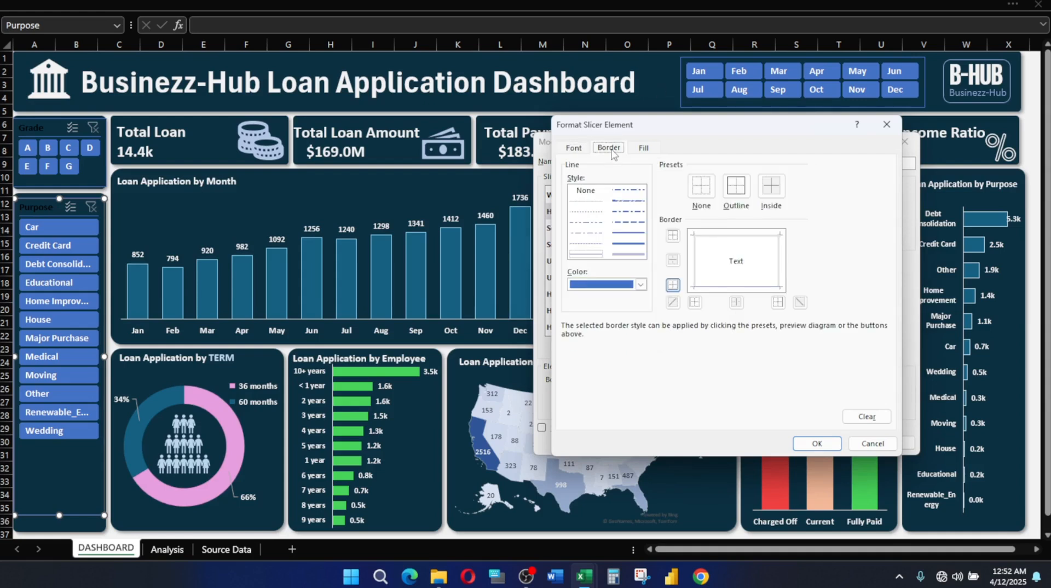
left_click(641, 285)
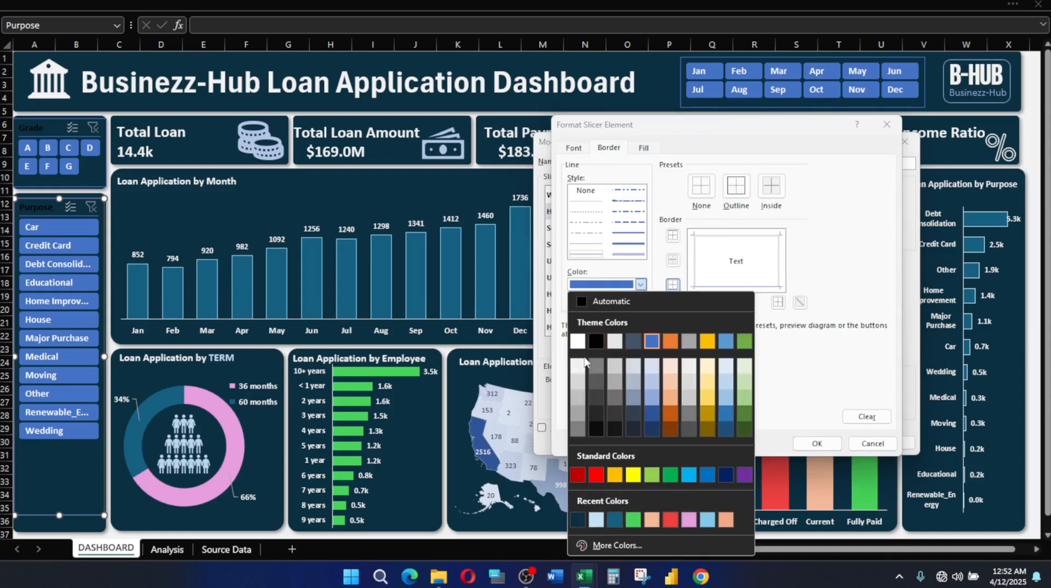
left_click(583, 368)
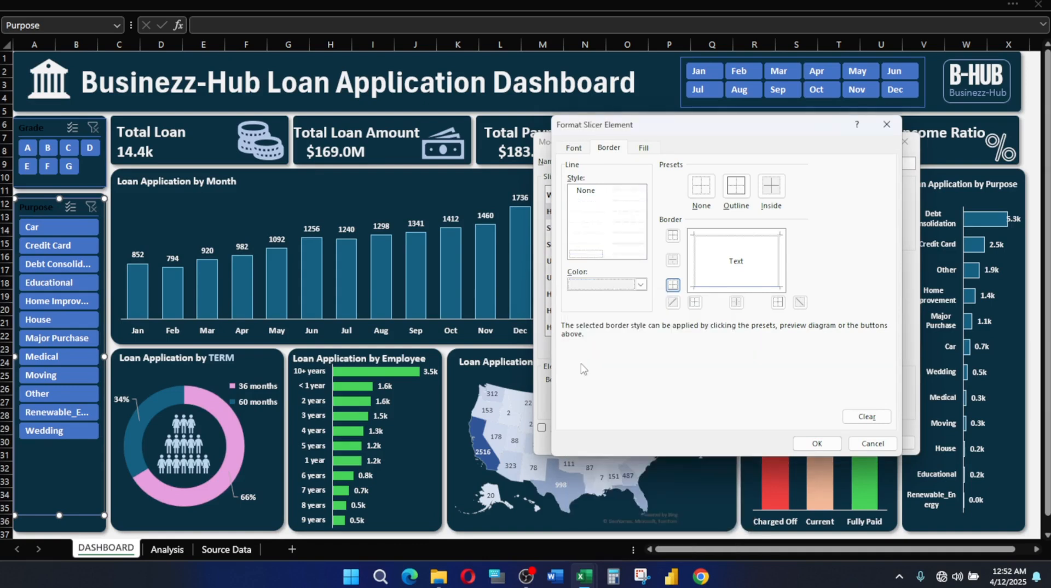
left_click(648, 149)
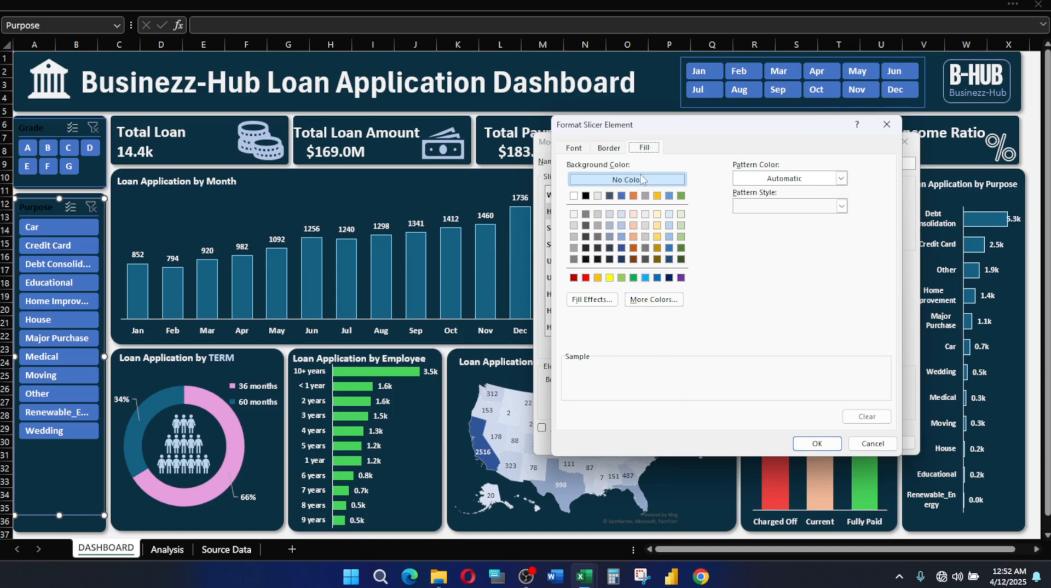
left_click(611, 148)
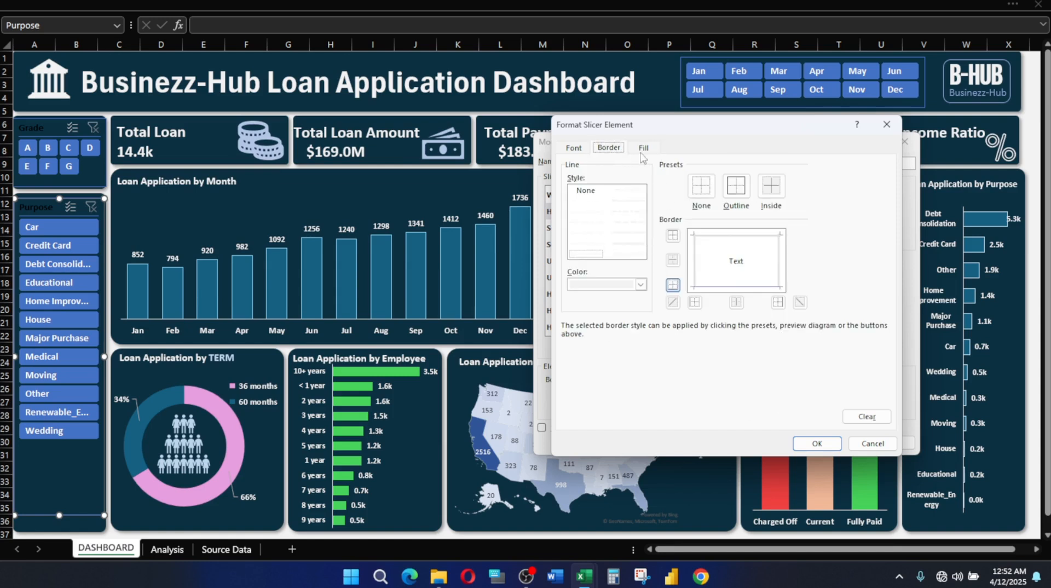
left_click(702, 186)
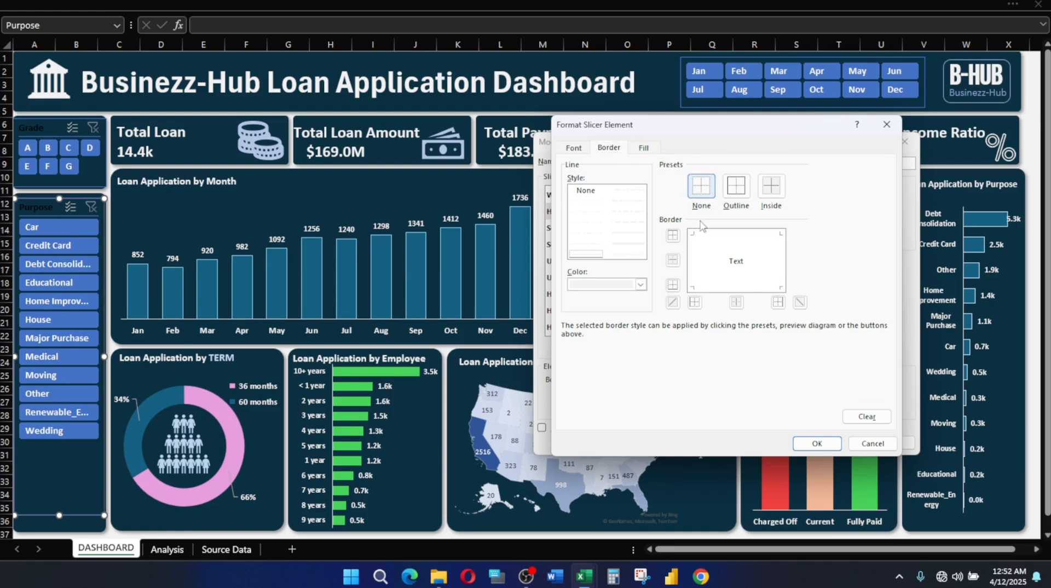
left_click(817, 445)
left_click(834, 441)
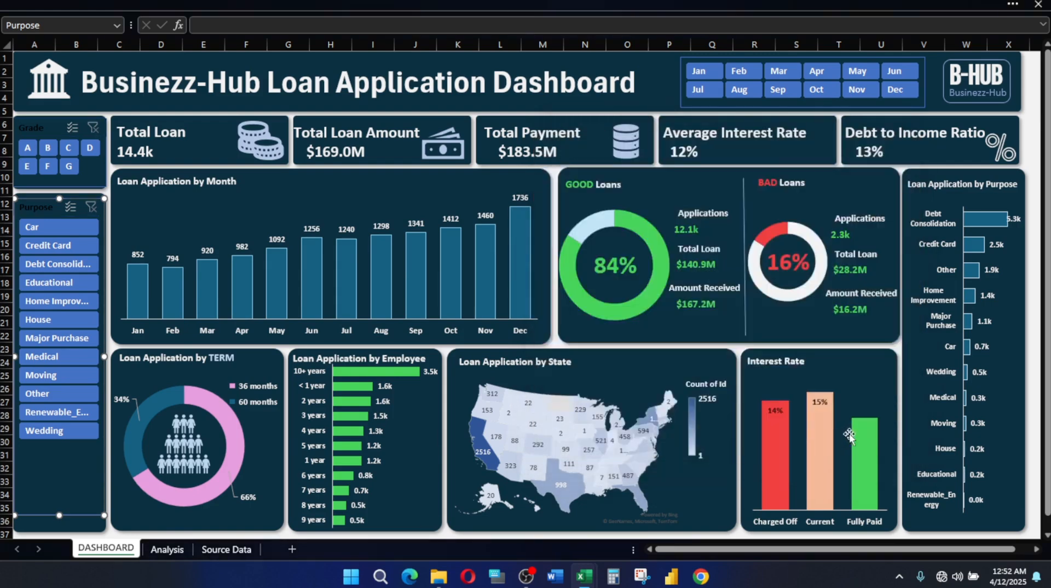
Modify the custom slicer style again and set the Header font to bold in White, Background 1, Darker 5%
key("ctrl+shift+F1")
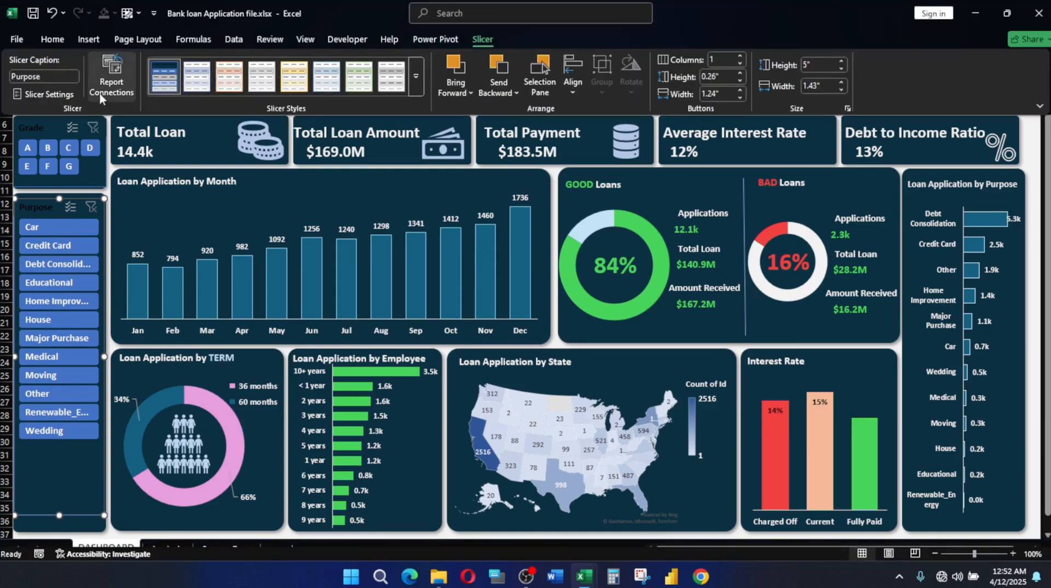
right_click(168, 80)
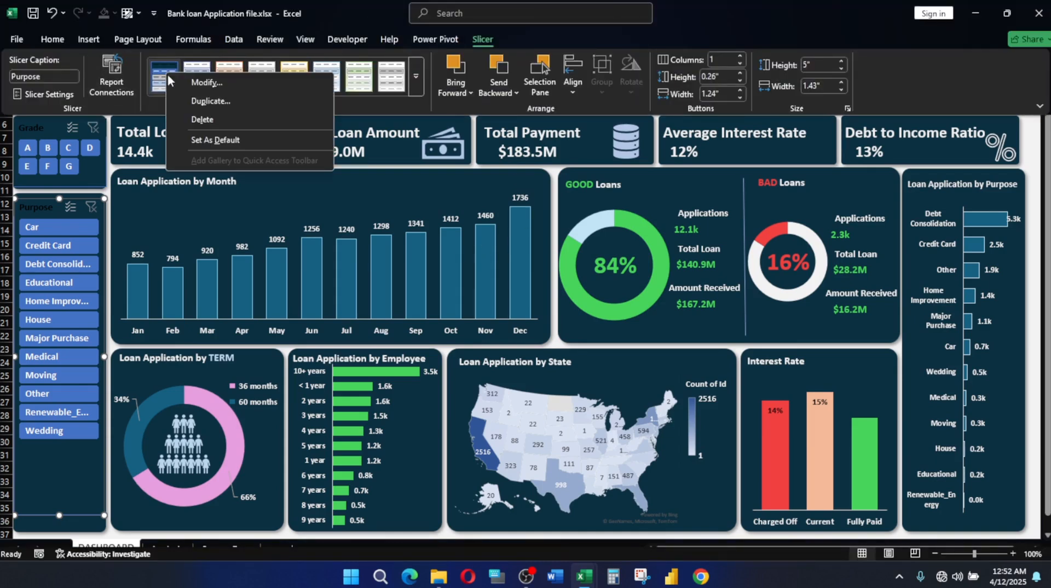
left_click(215, 99)
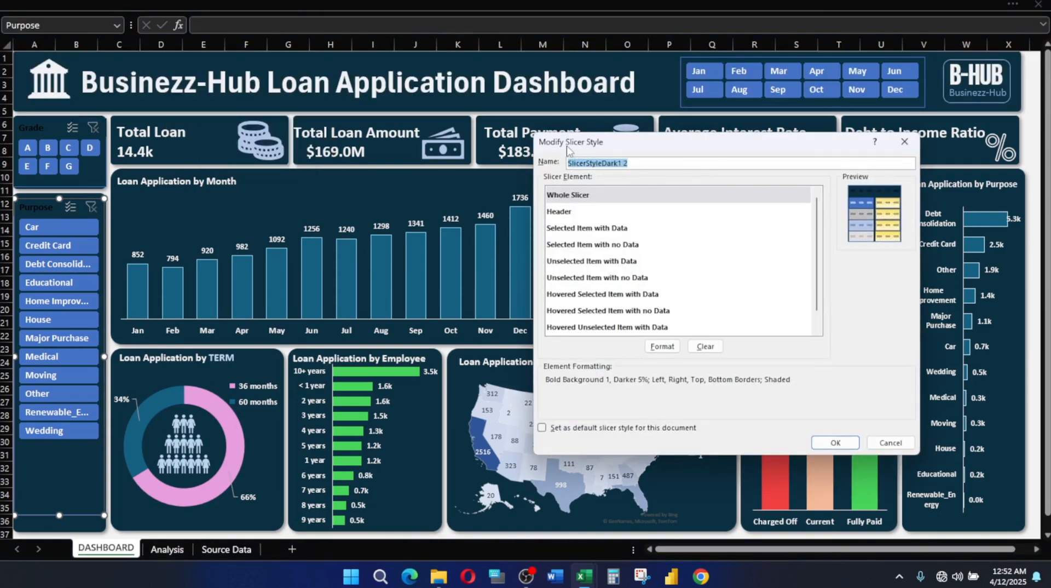
left_click(560, 213)
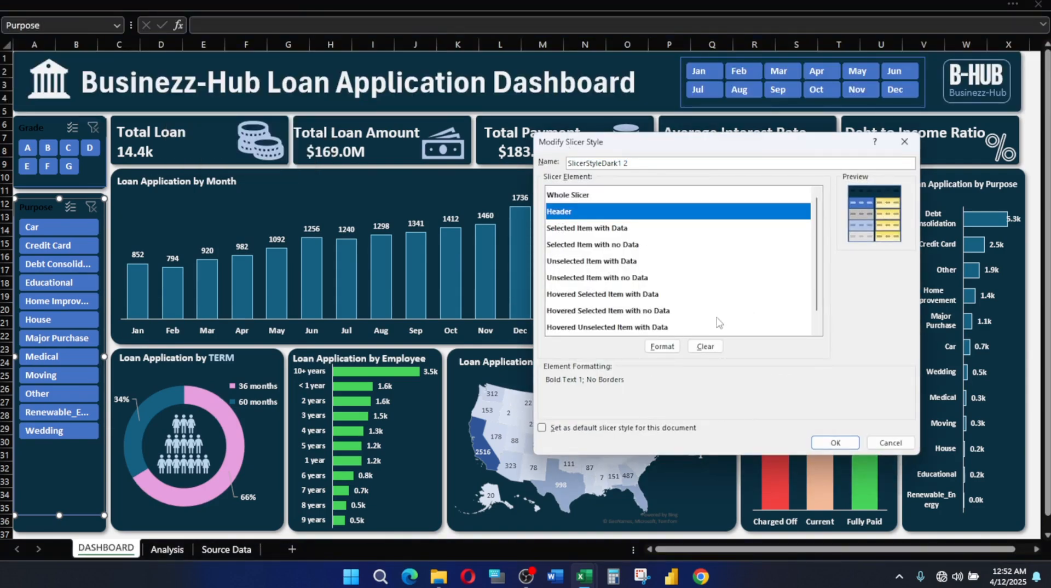
left_click(663, 346)
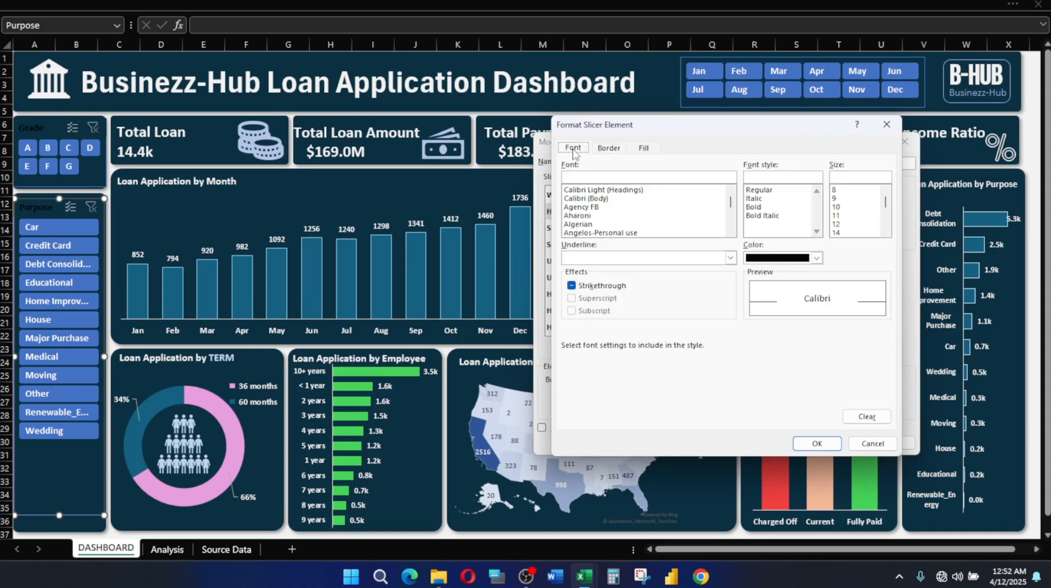
left_click(817, 258)
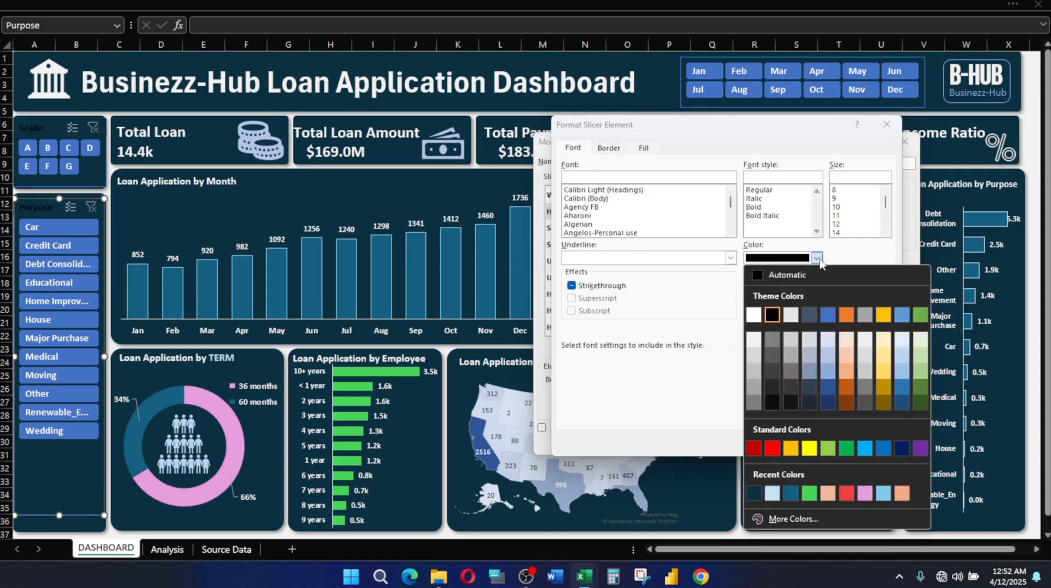
left_click(756, 341)
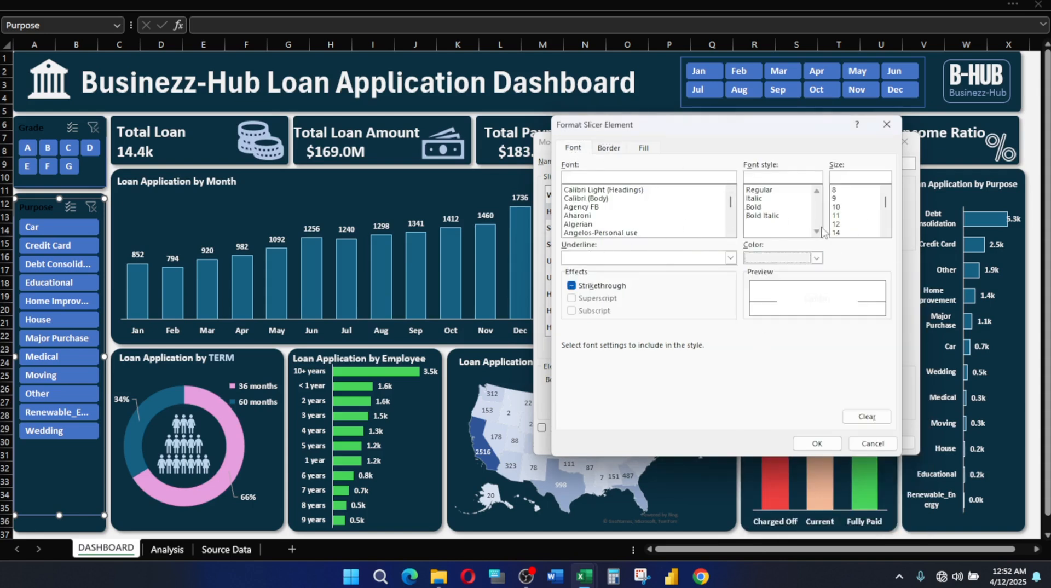
left_click(756, 208)
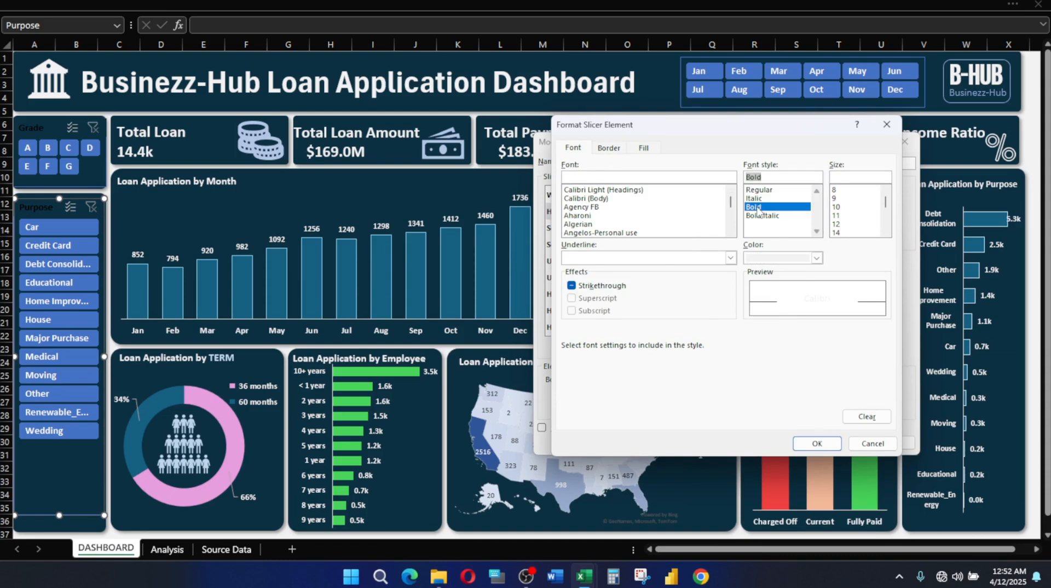
left_click(817, 443)
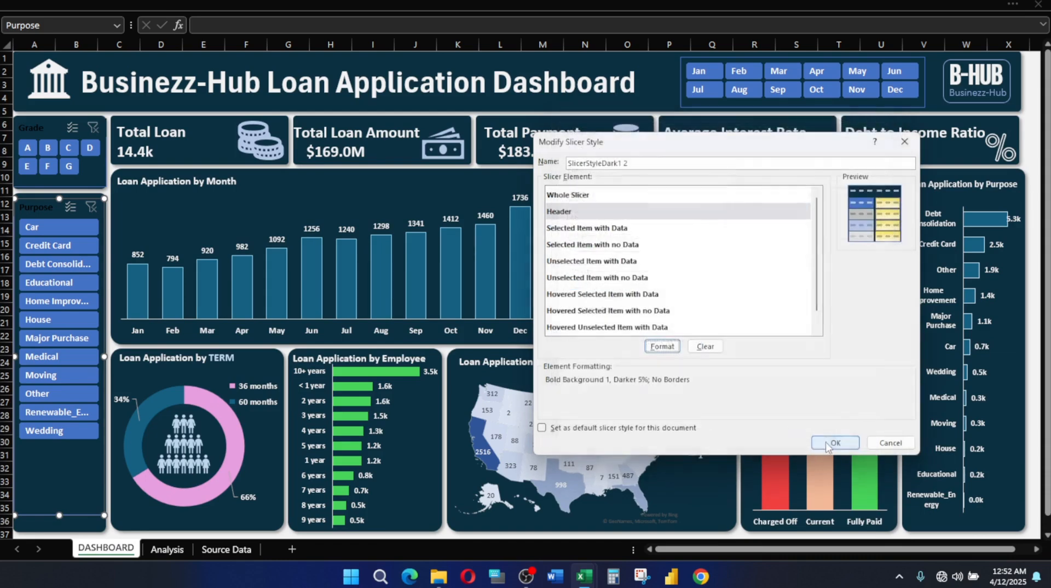
Set the Whole Slicer element to the Regular font style with no borders
left_click(578, 199)
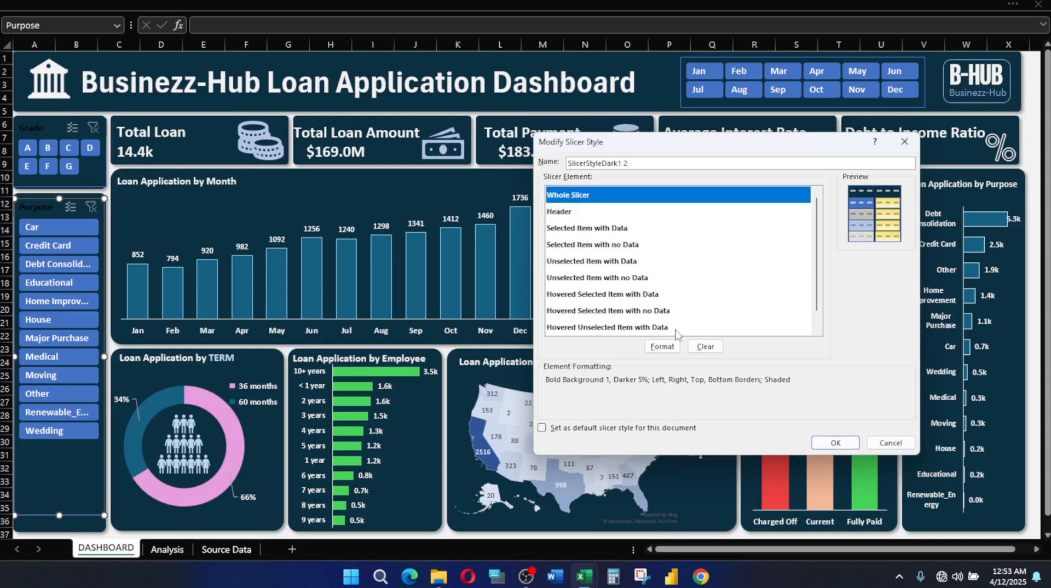
left_click(664, 346)
left_click(614, 152)
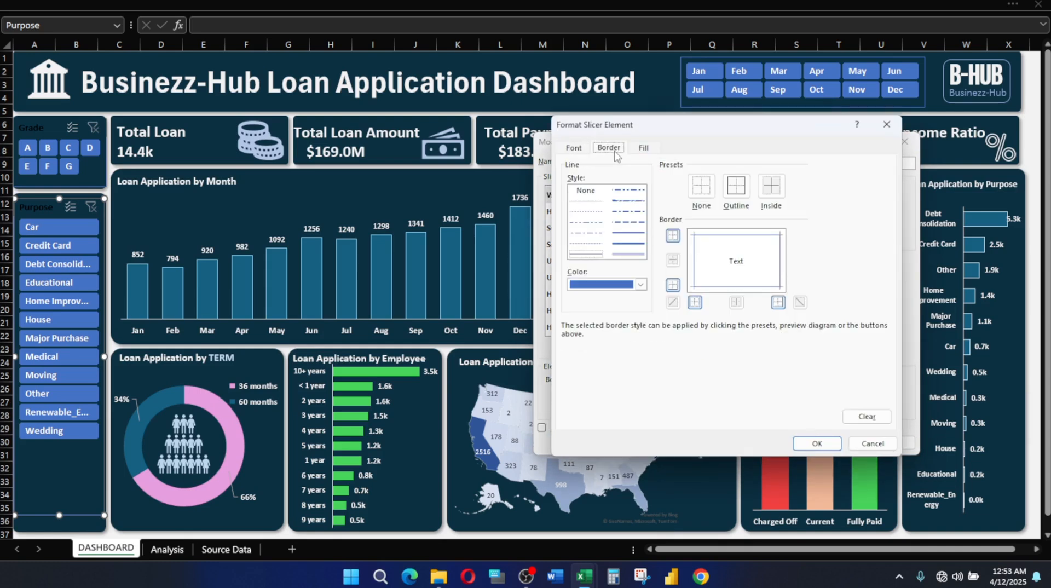
left_click(580, 150)
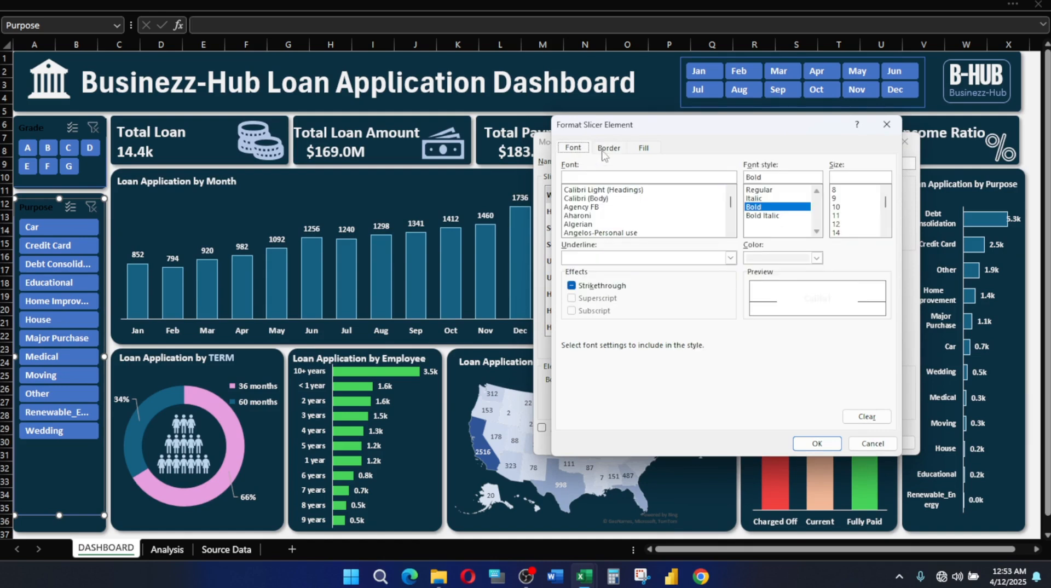
left_click(759, 190)
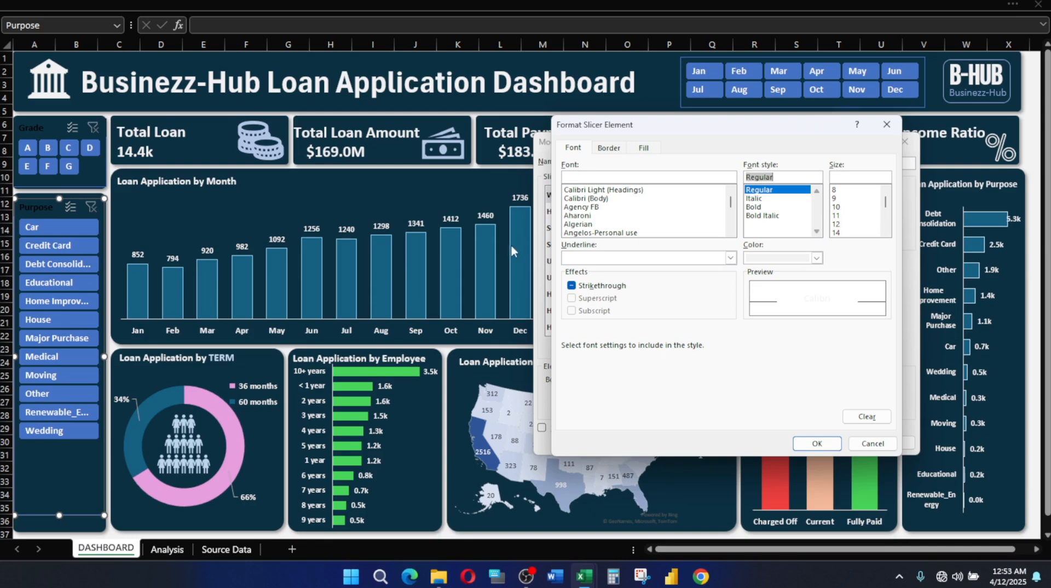
left_click(813, 443)
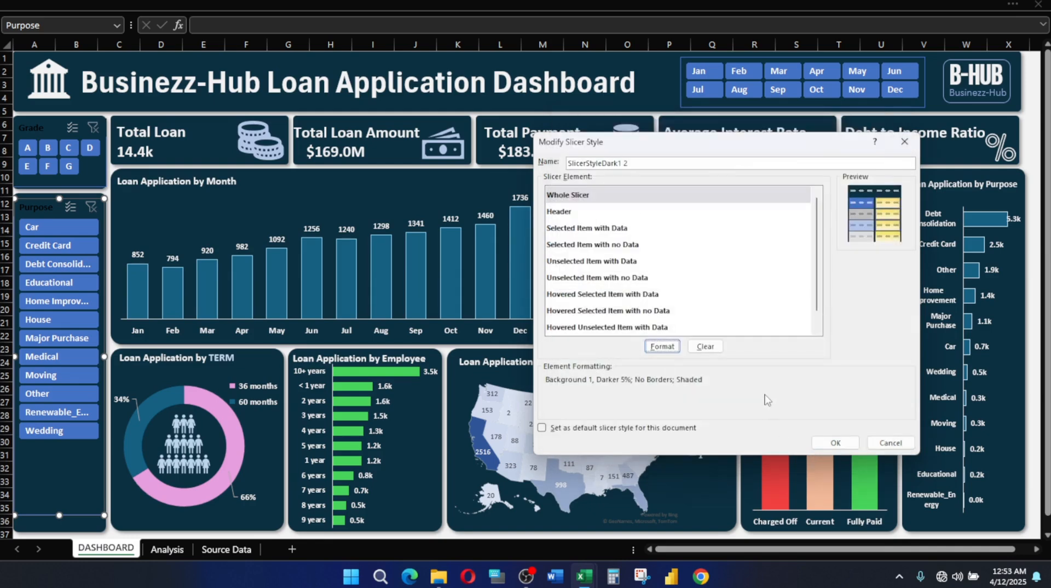
Give the Selected Item with Data element an outline border in the recent dark teal colour
left_click(583, 229)
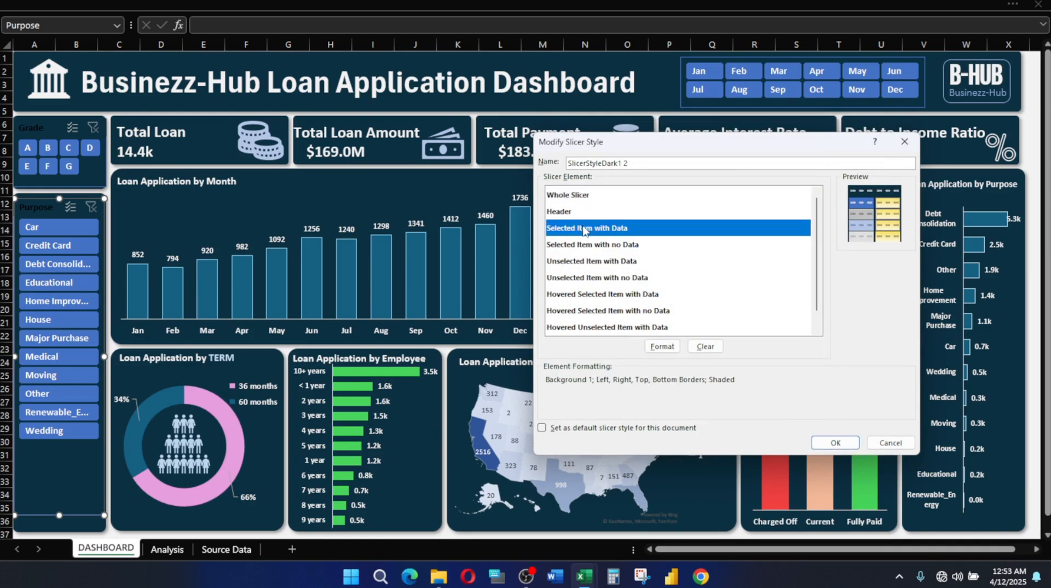
left_click(662, 347)
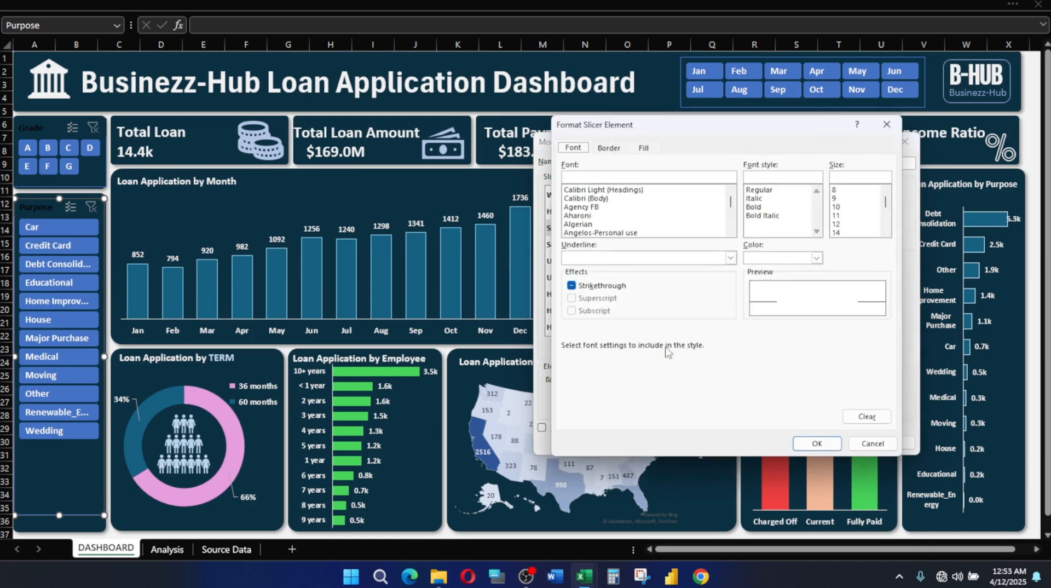
left_click(606, 149)
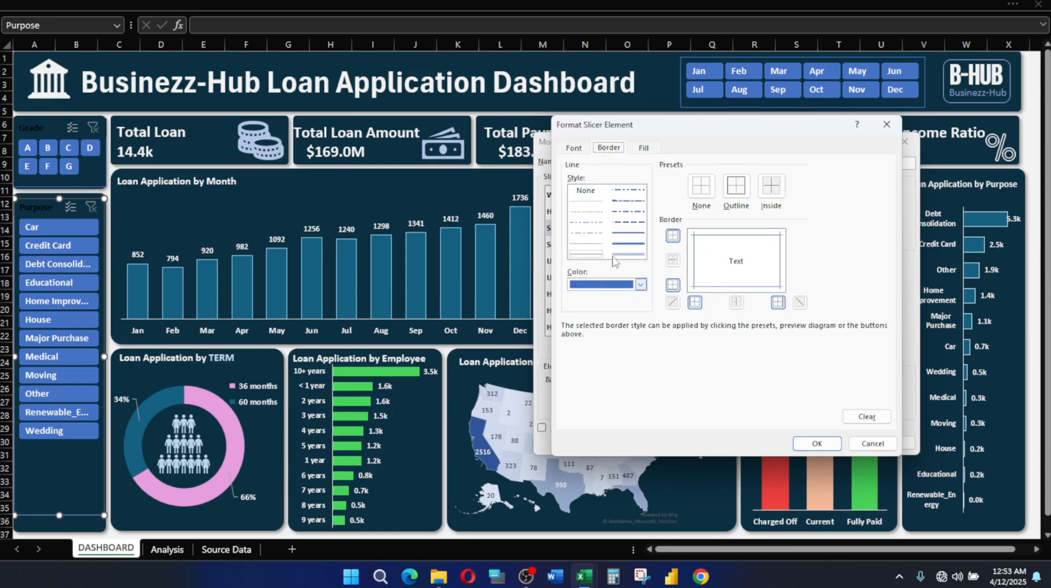
left_click(641, 284)
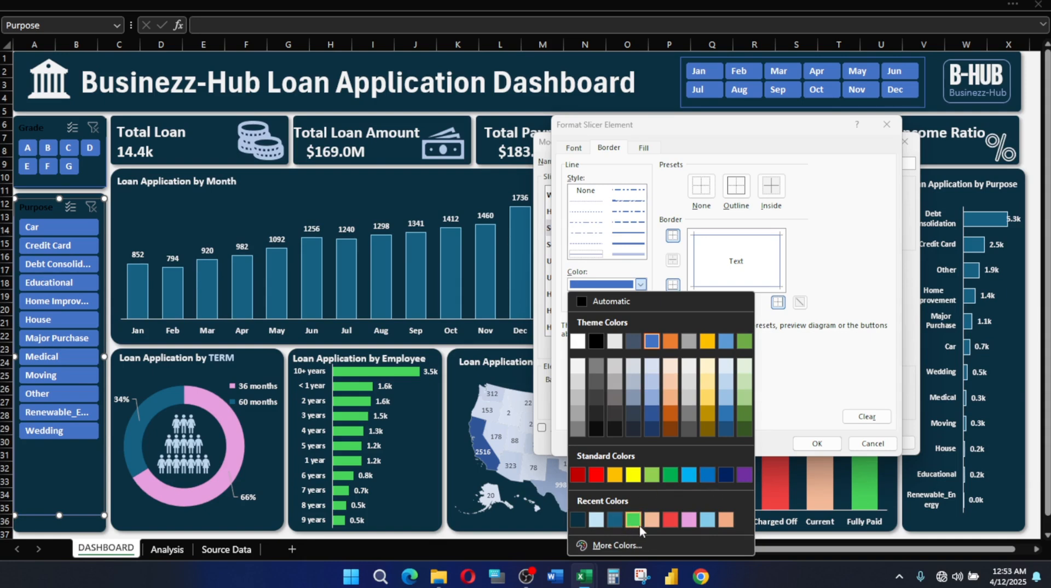
left_click(615, 519)
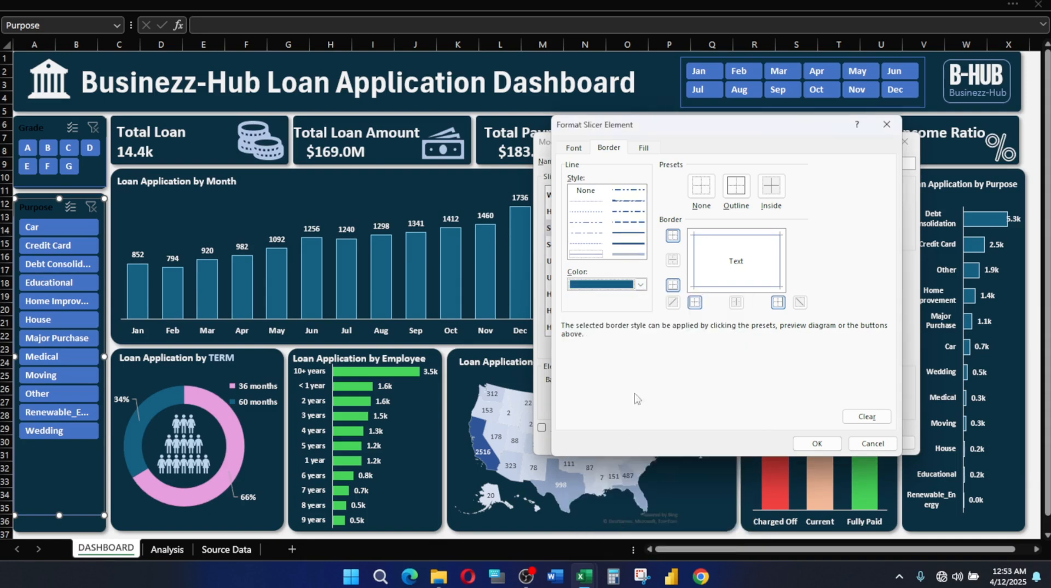
left_click(734, 188)
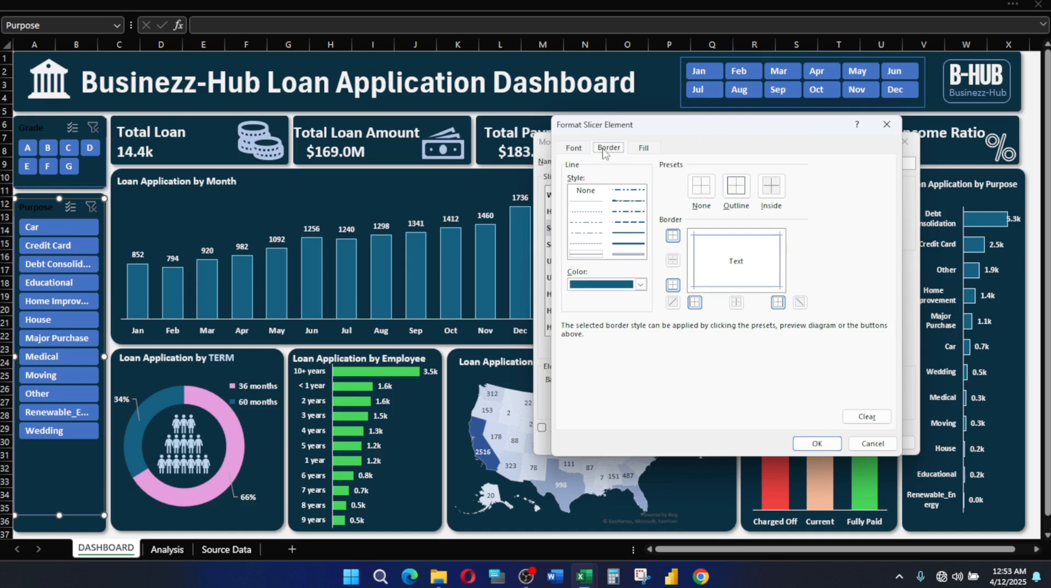
Set the background of the Selected Item with Data element to No Color and save the slicer style
left_click(644, 148)
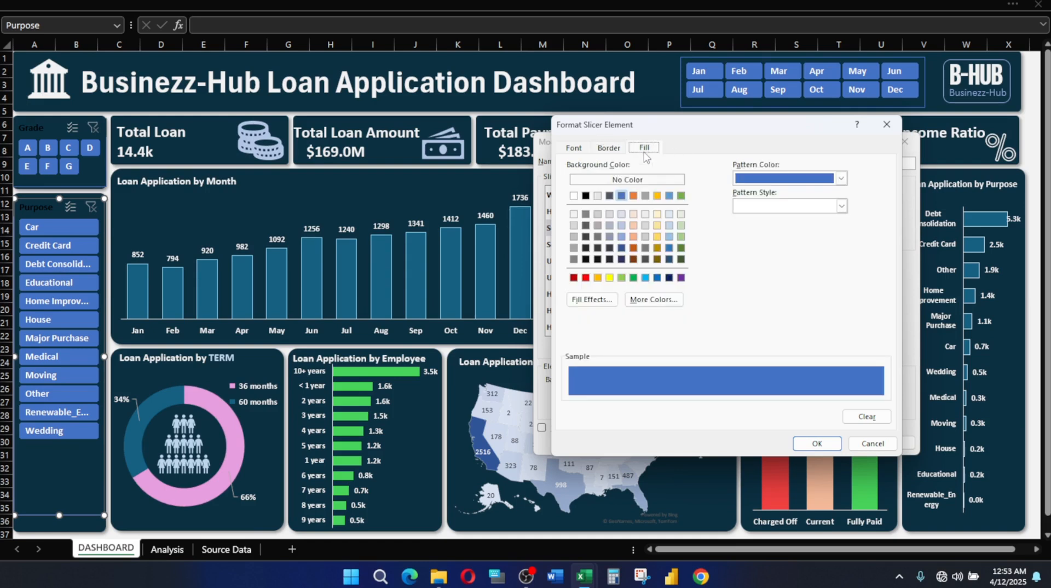
left_click(626, 180)
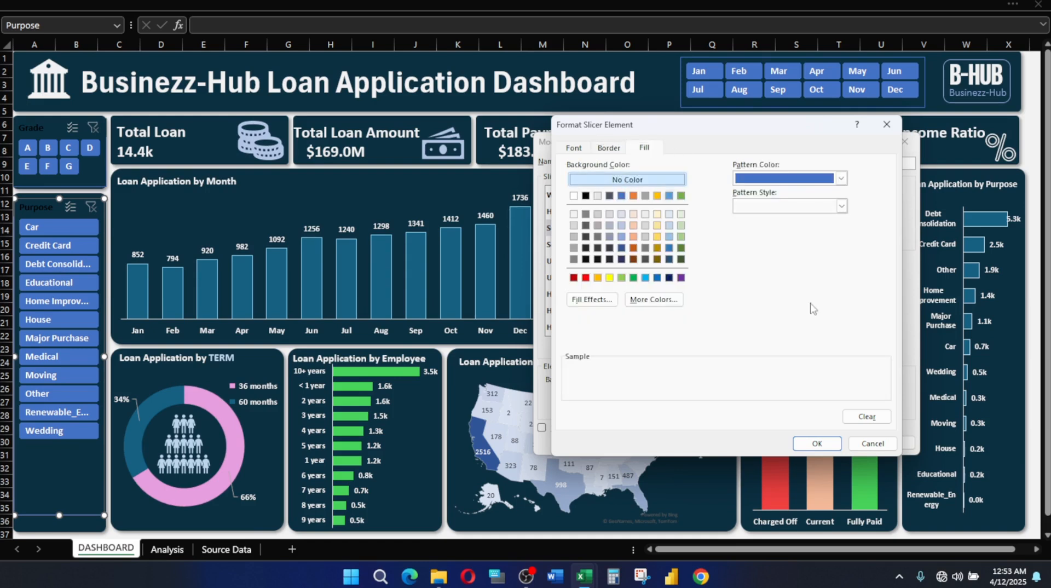
left_click(817, 444)
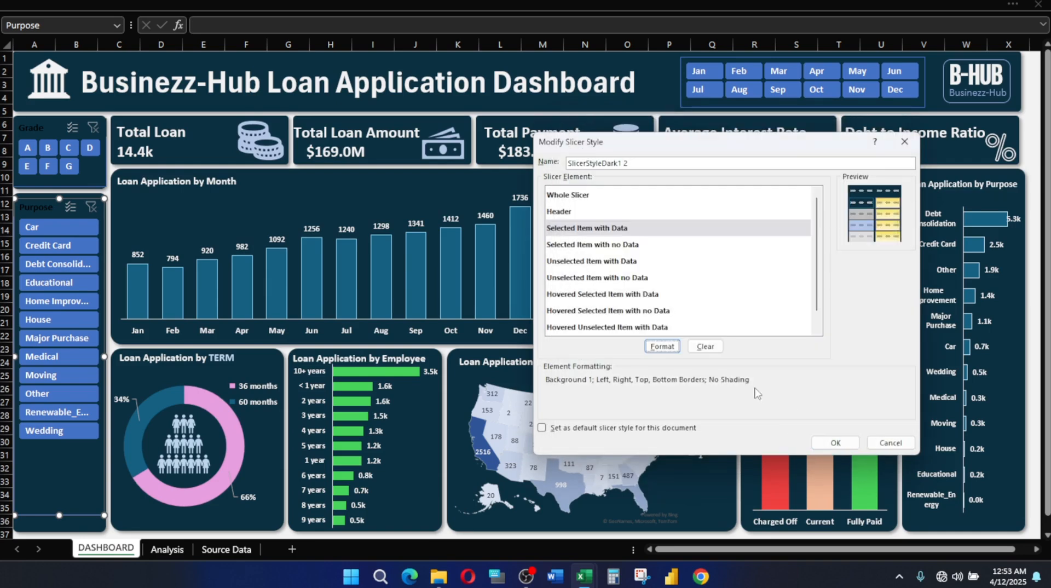
left_click(833, 442)
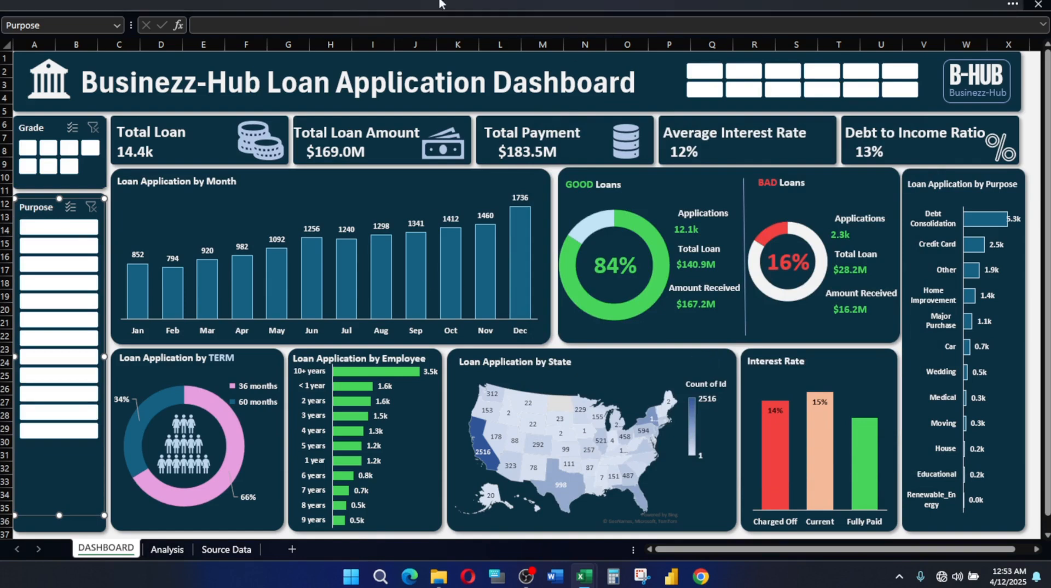
Modify the custom slicer style again, fill Selected Item with Data with the custom colour 0B3041, and save the style
left_click(224, 3)
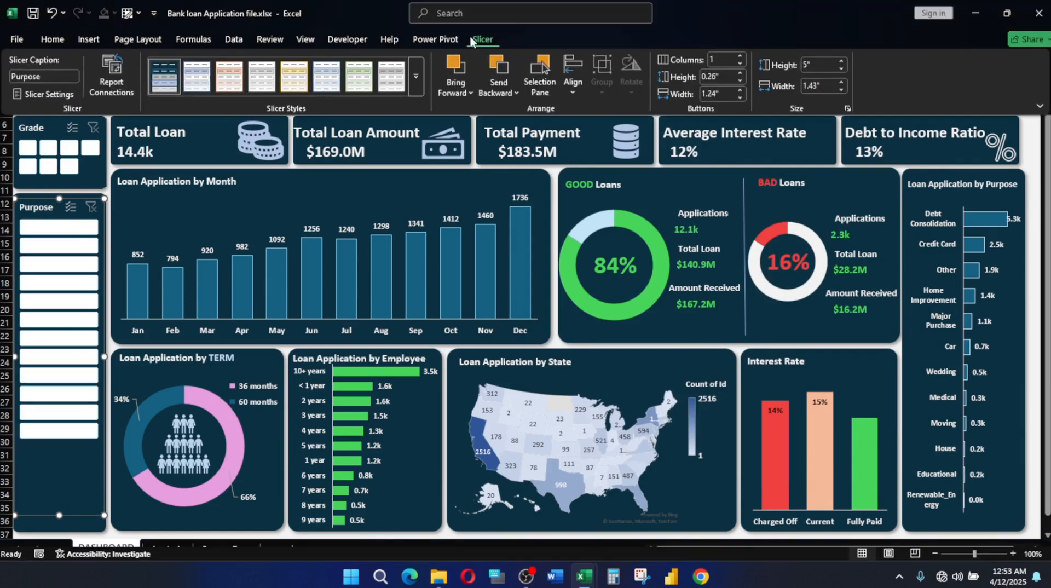
right_click(168, 76)
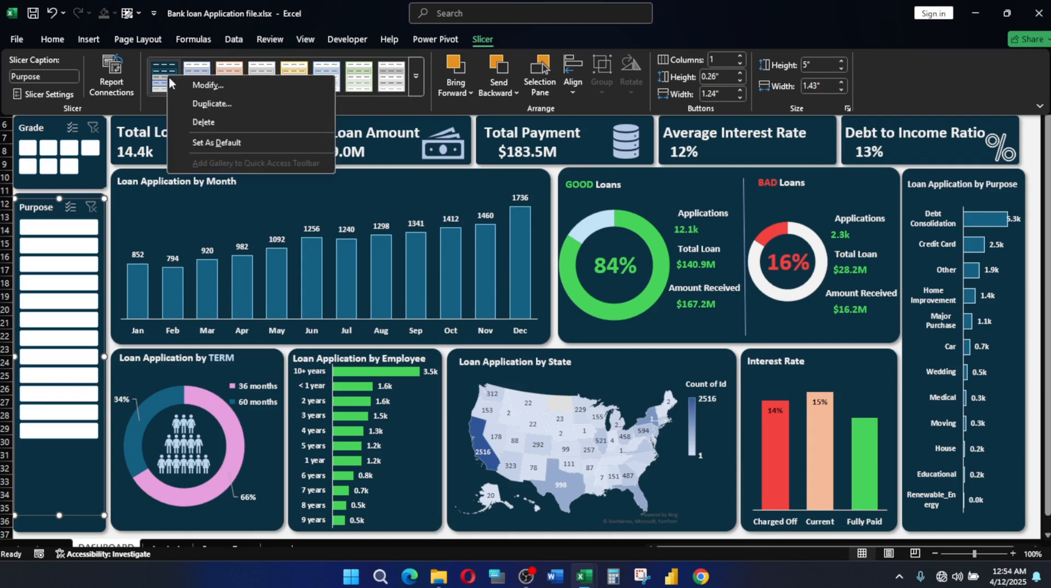
left_click(208, 85)
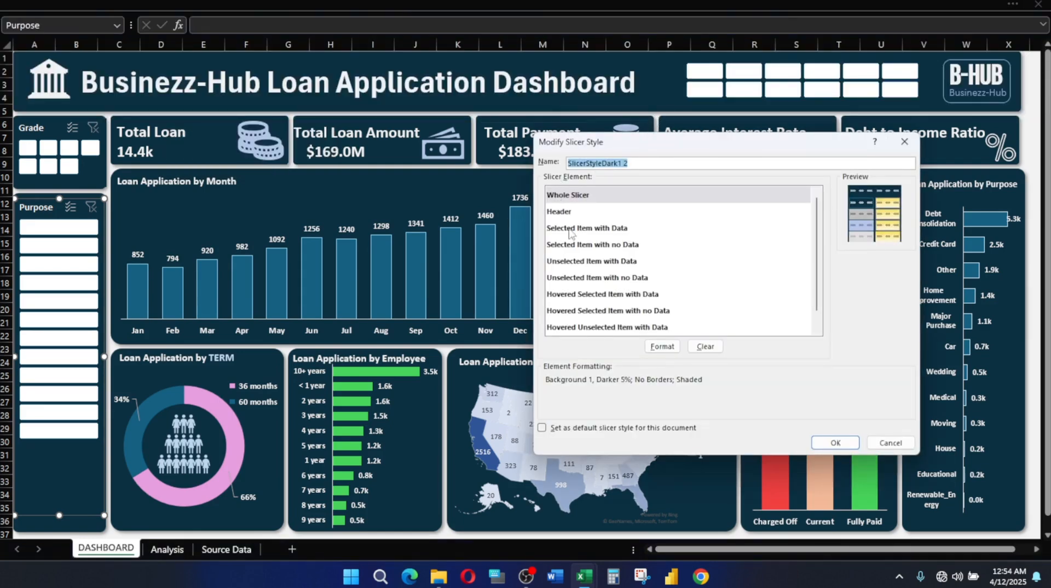
left_click(571, 229)
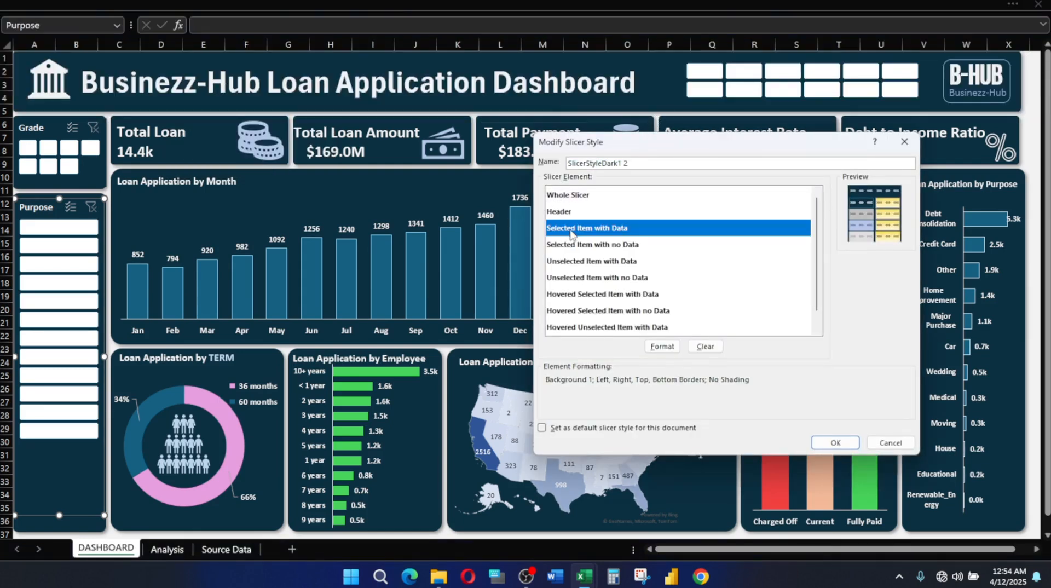
left_click(662, 346)
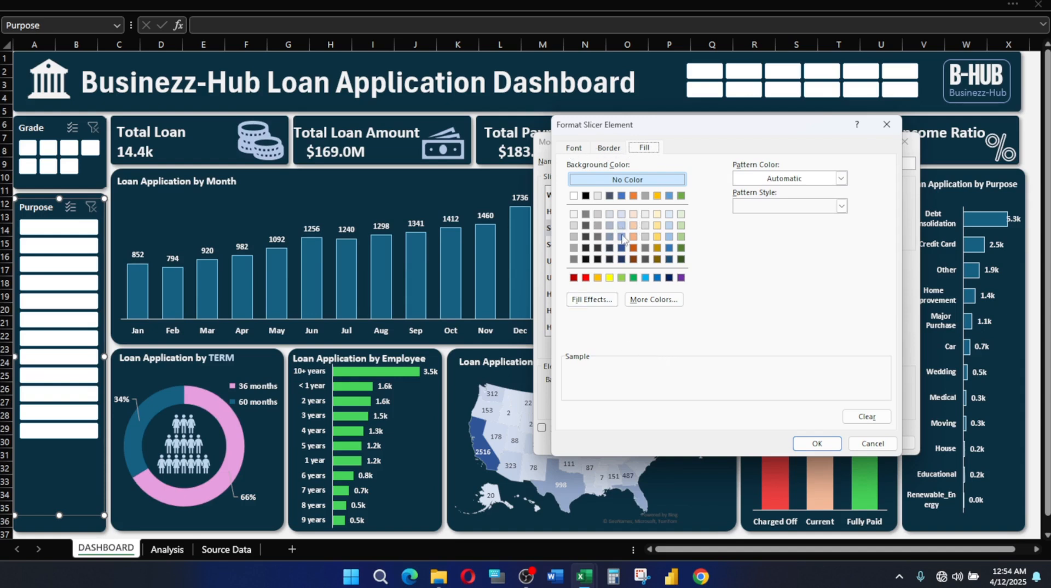
left_click(654, 299)
left_click(683, 200)
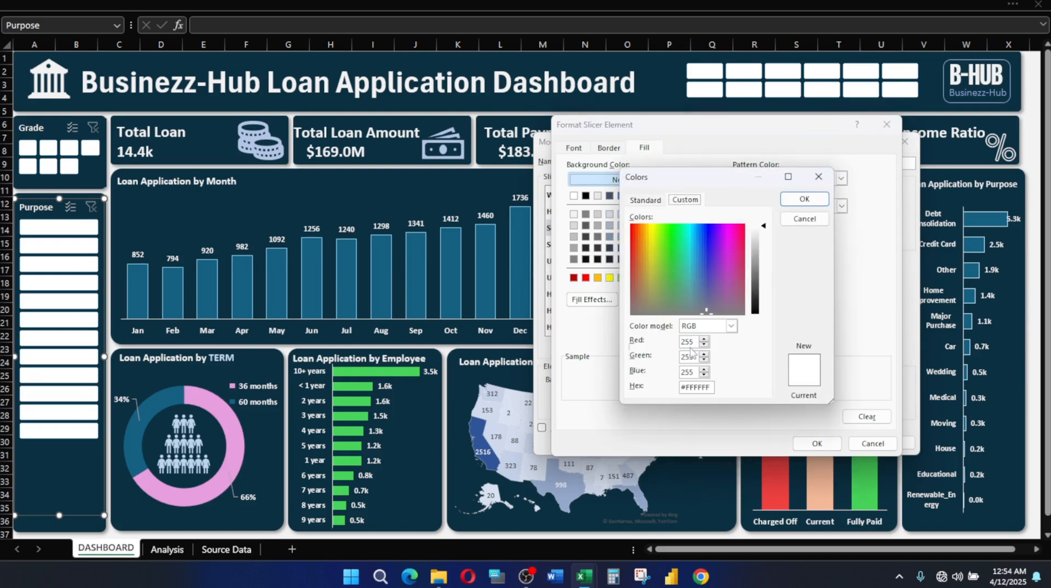
double_click(695, 388)
type("0B3041")
left_click(804, 199)
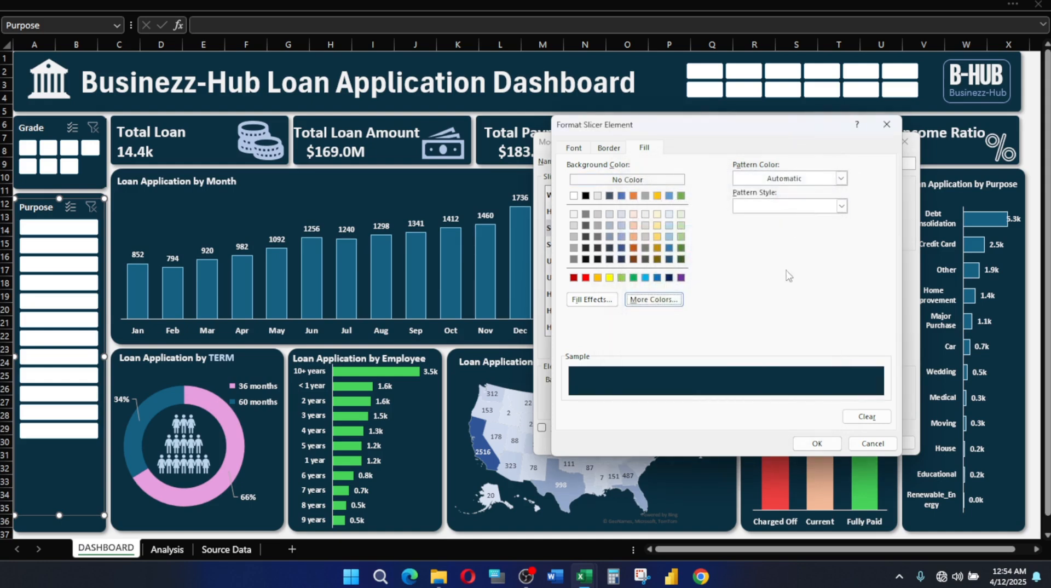
left_click(814, 442)
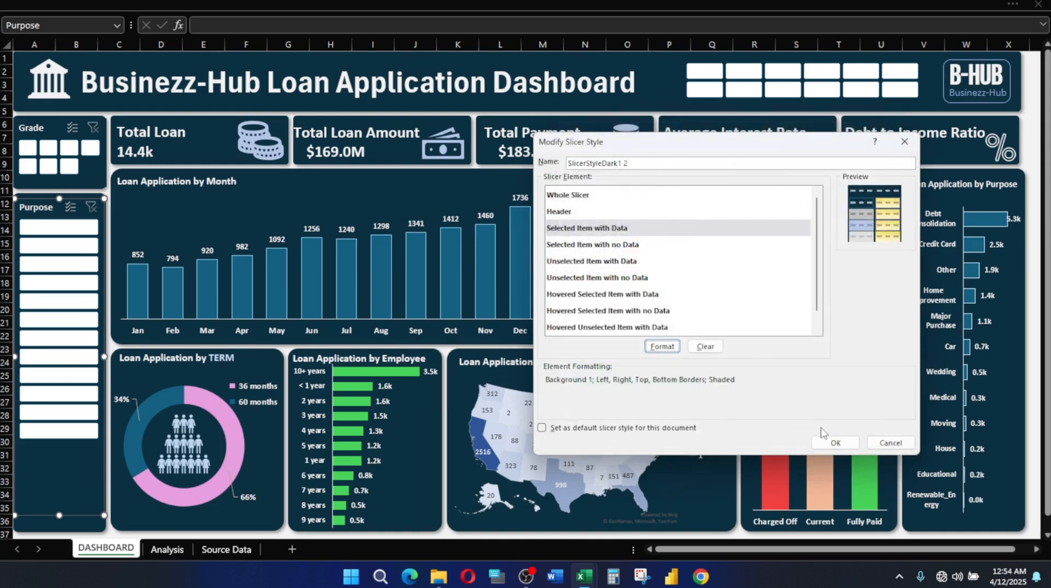
left_click(837, 441)
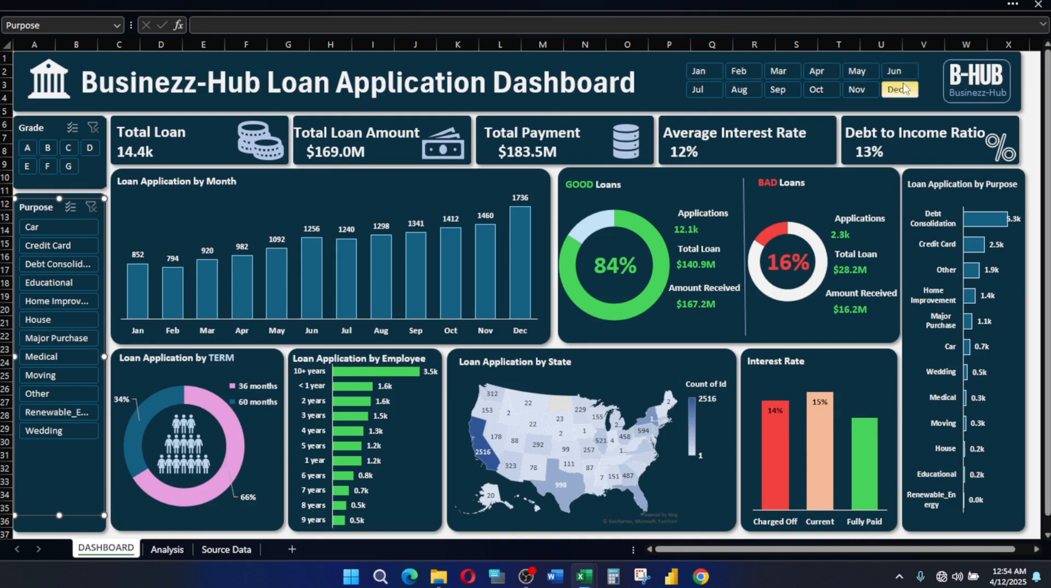
Save the workbook
left_click(406, 5)
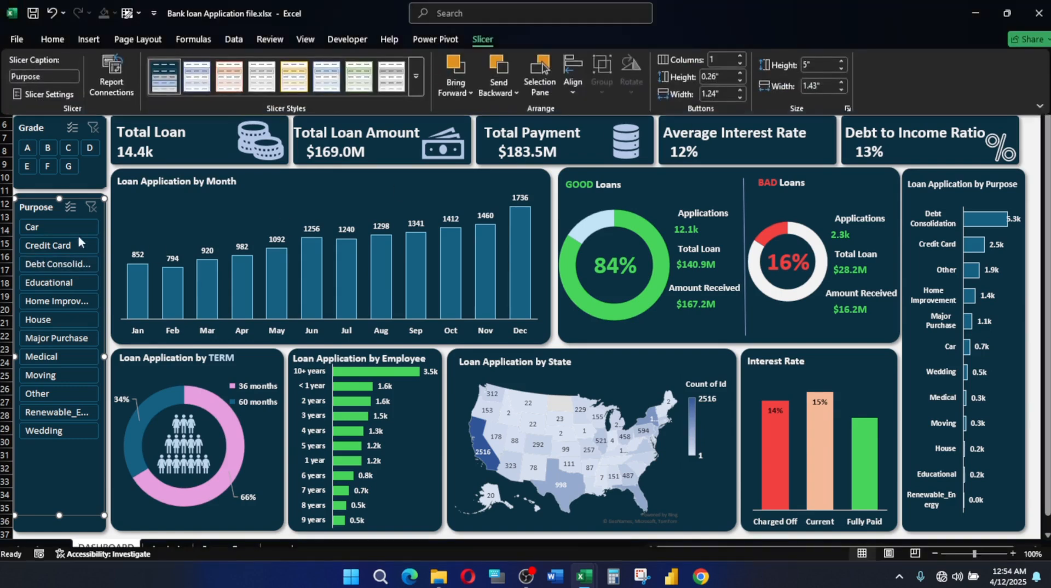
left_click(717, 266)
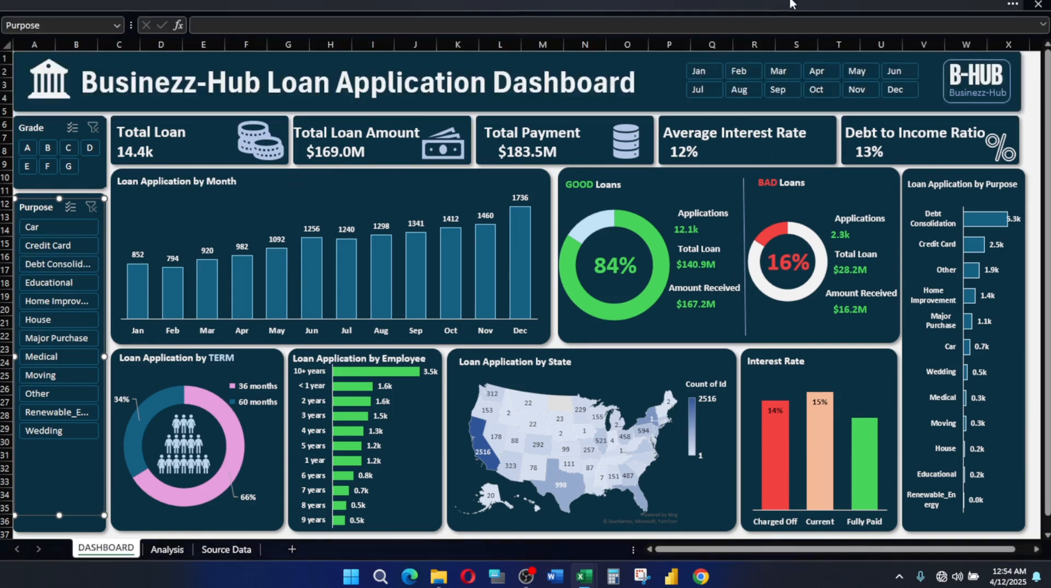
left_click(134, 5)
left_click(34, 13)
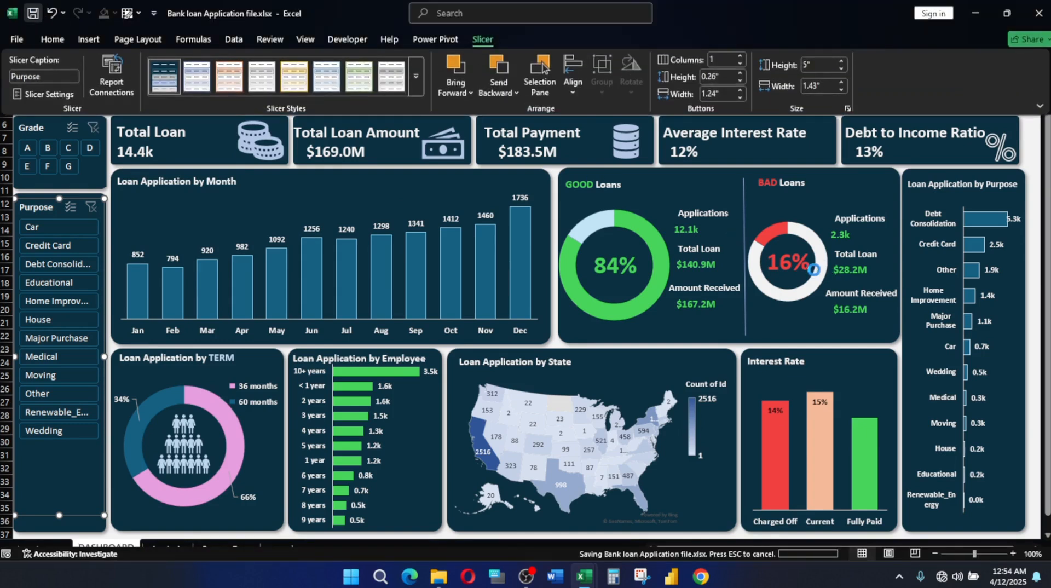
left_click(1031, 134)
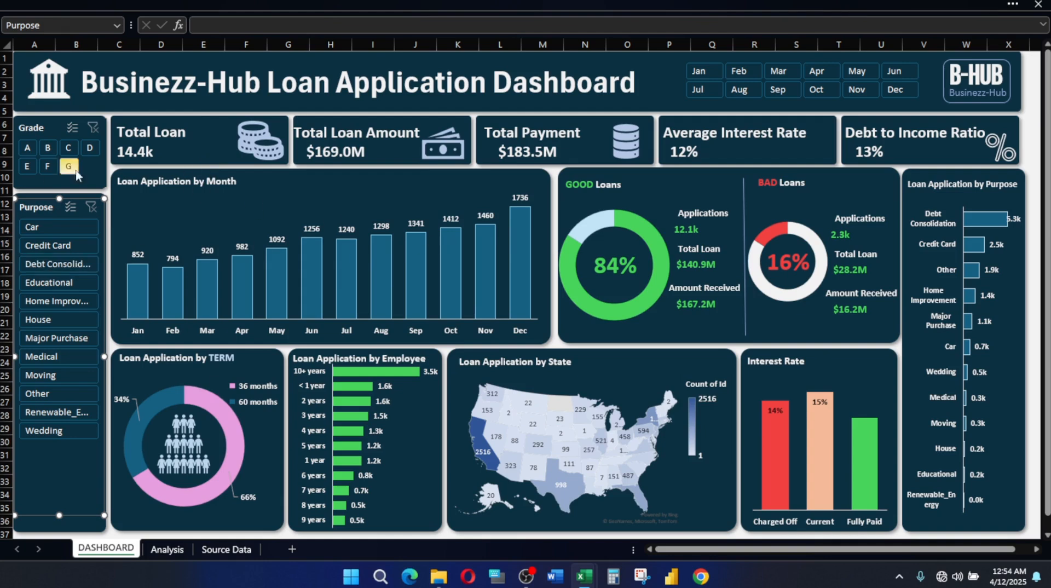
Test the slicers by filtering on grades A, B, E and G and the Car purpose, and clear both filters
left_click(35, 152)
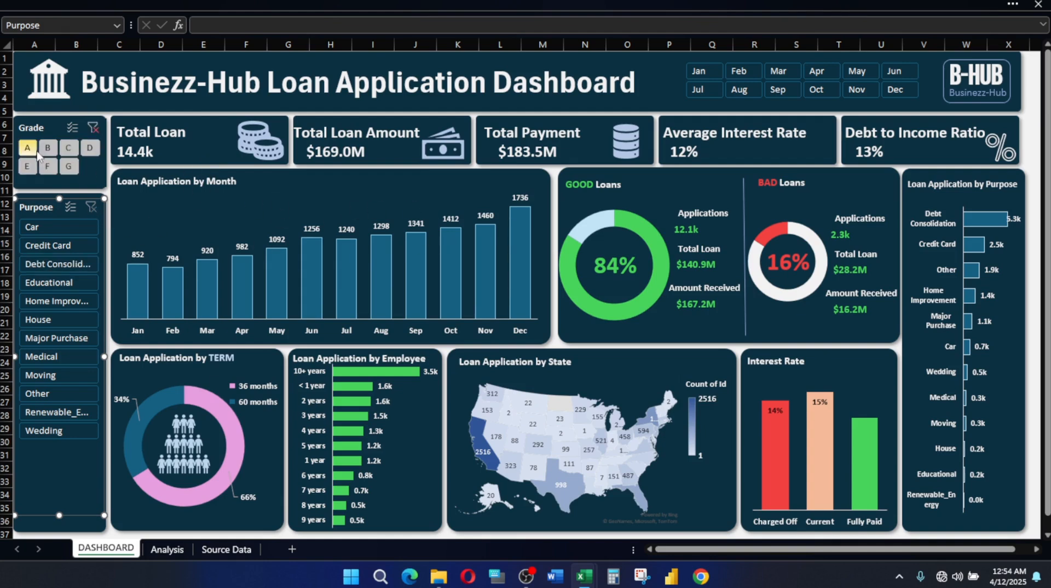
left_click(47, 148)
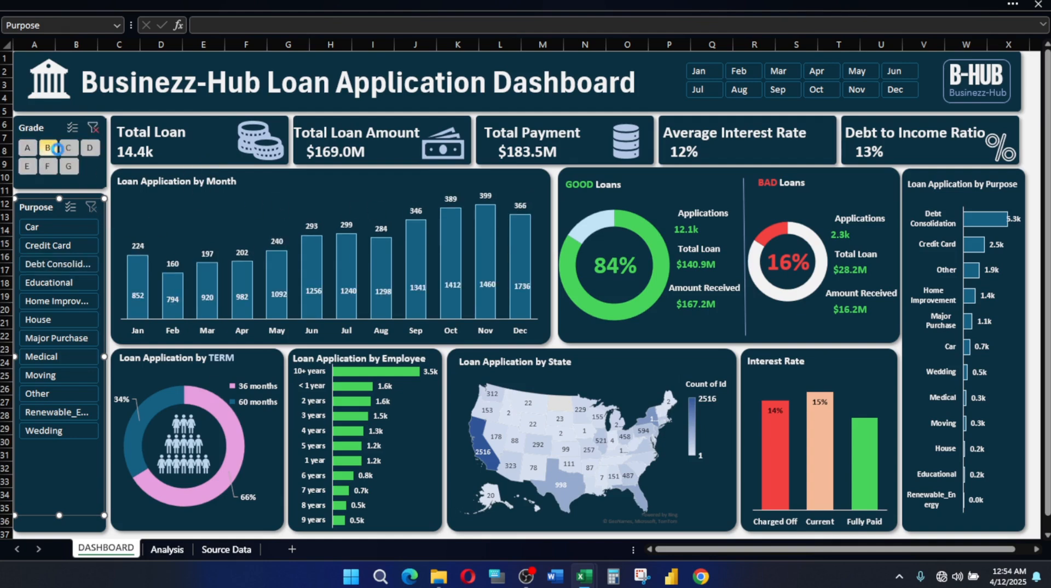
left_click(28, 166)
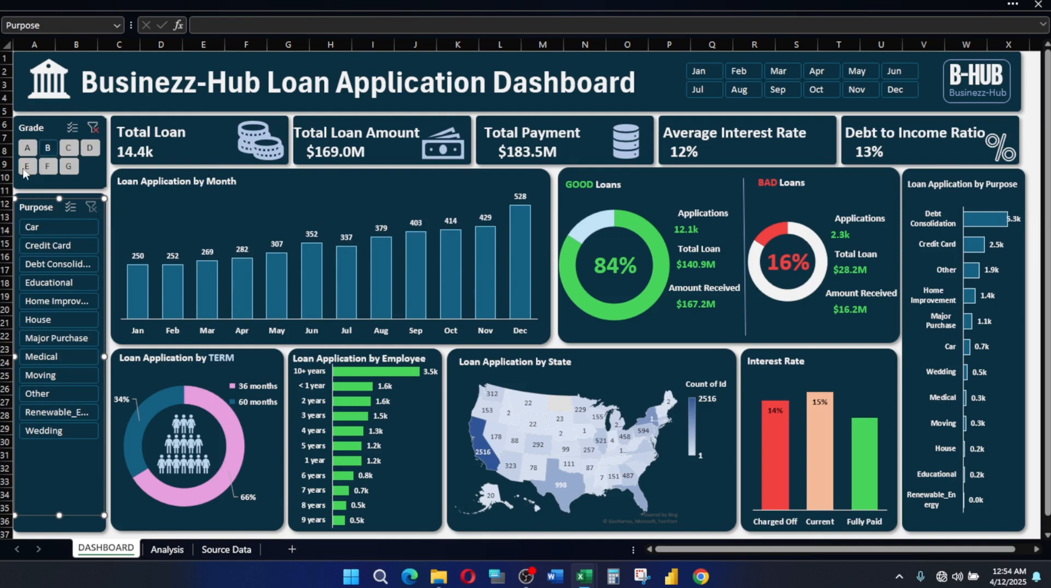
left_click(68, 167)
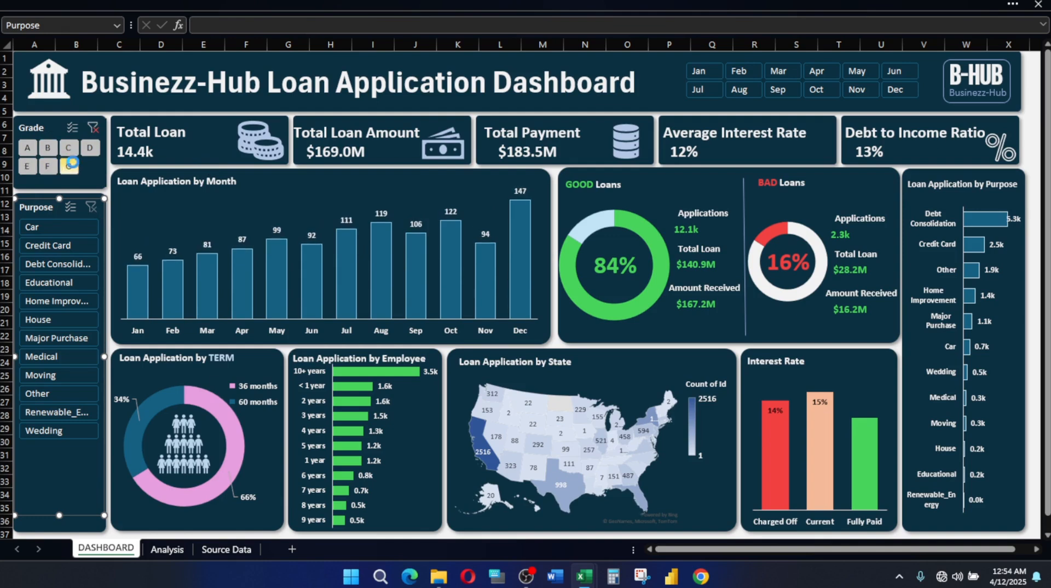
left_click(48, 245)
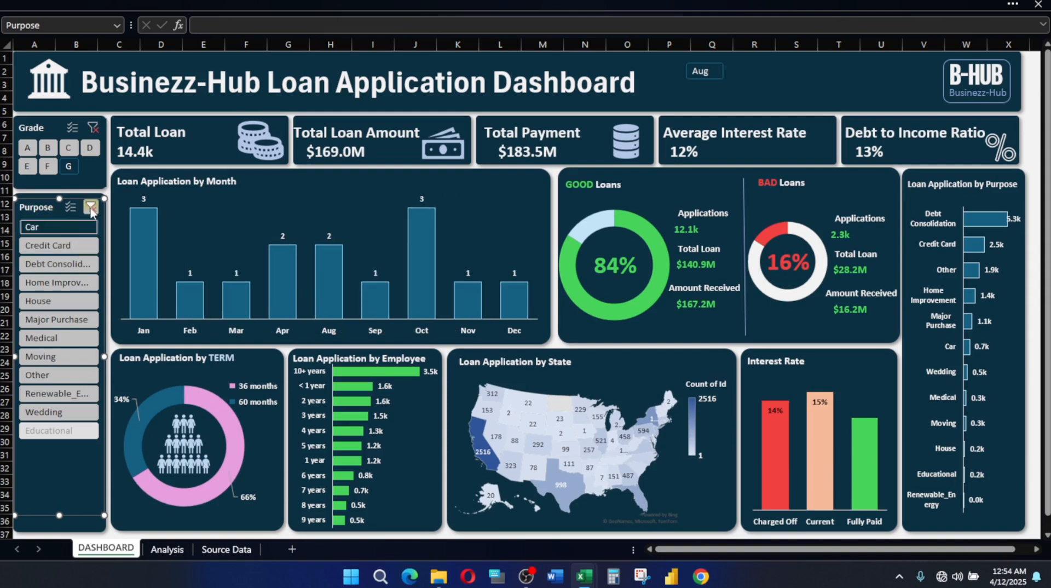
left_click(91, 207)
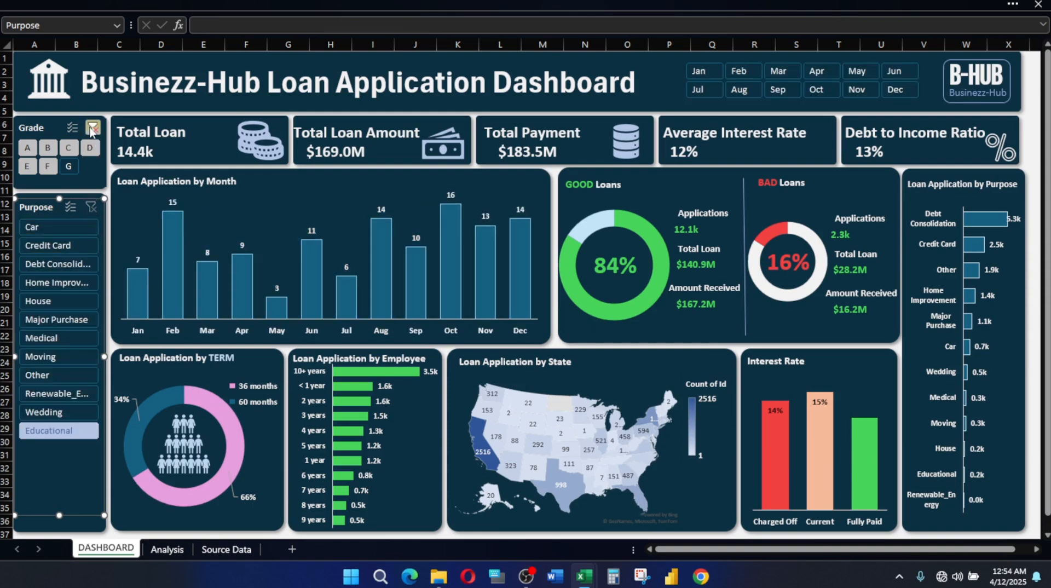
left_click(91, 128)
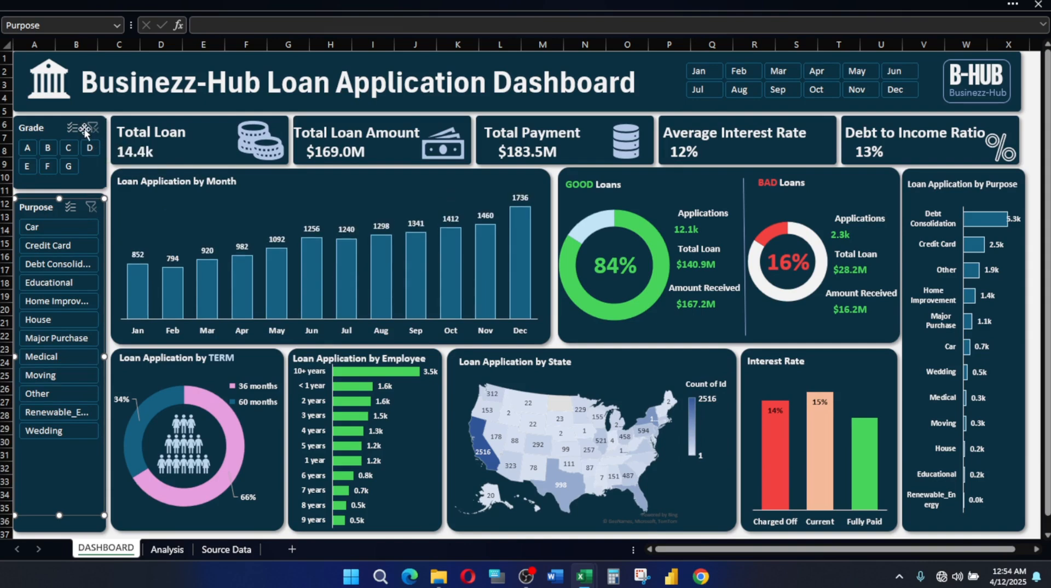
Connect the Grade slicer to all eight pivot tables, PivotTable1 through PivotTable8, on the Analysis sheet
right_click(40, 128)
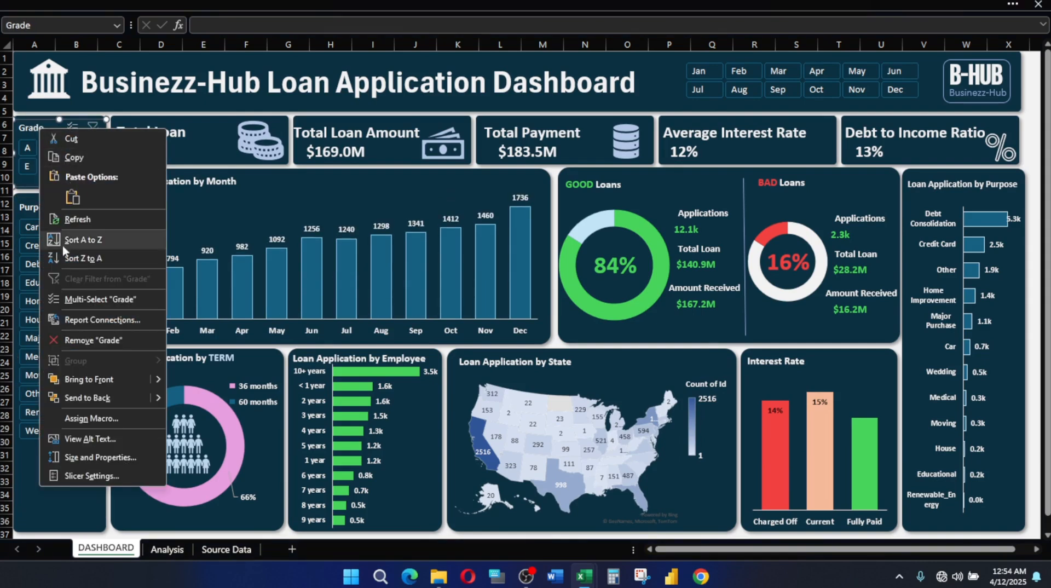
left_click(85, 326)
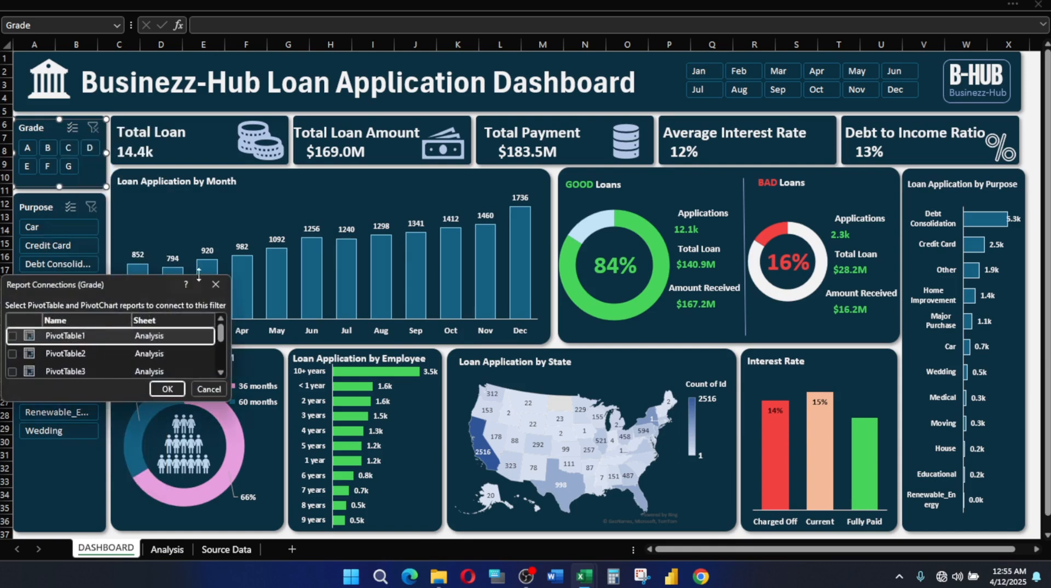
left_click_drag(101, 280, 488, 165)
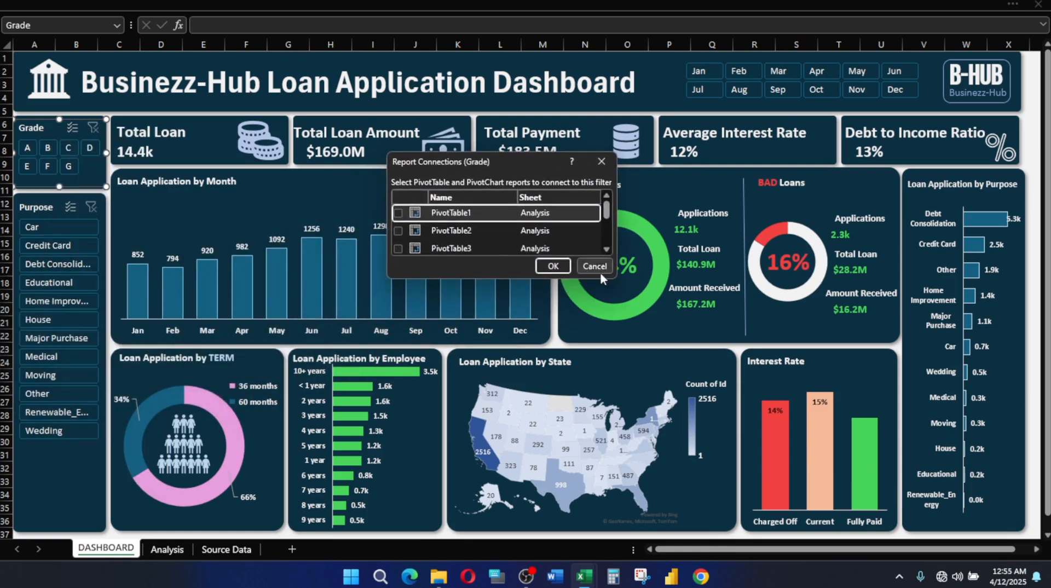
left_click_drag(616, 280, 876, 437)
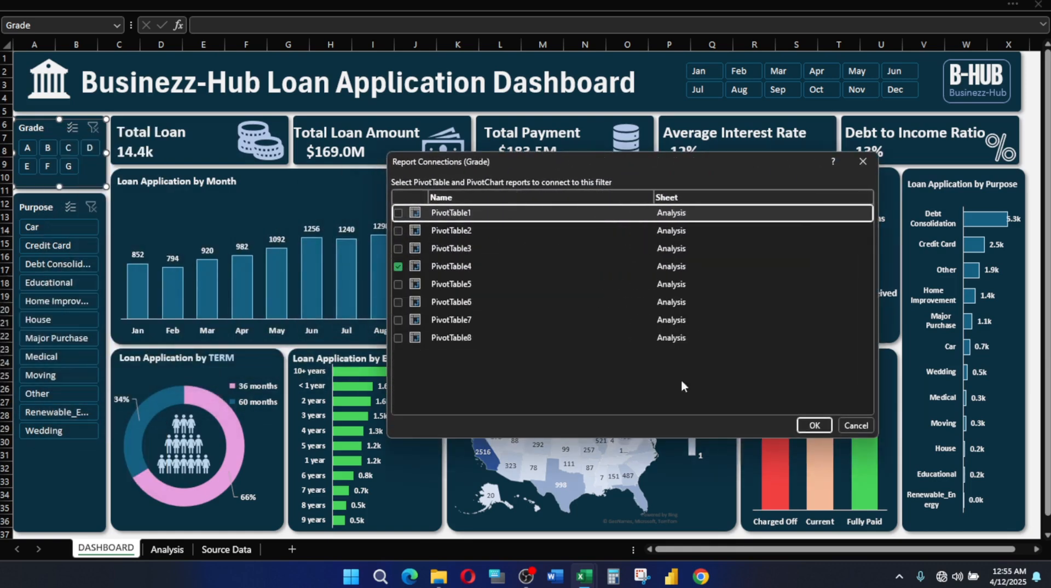
left_click(398, 230)
left_click(398, 213)
left_click(398, 248)
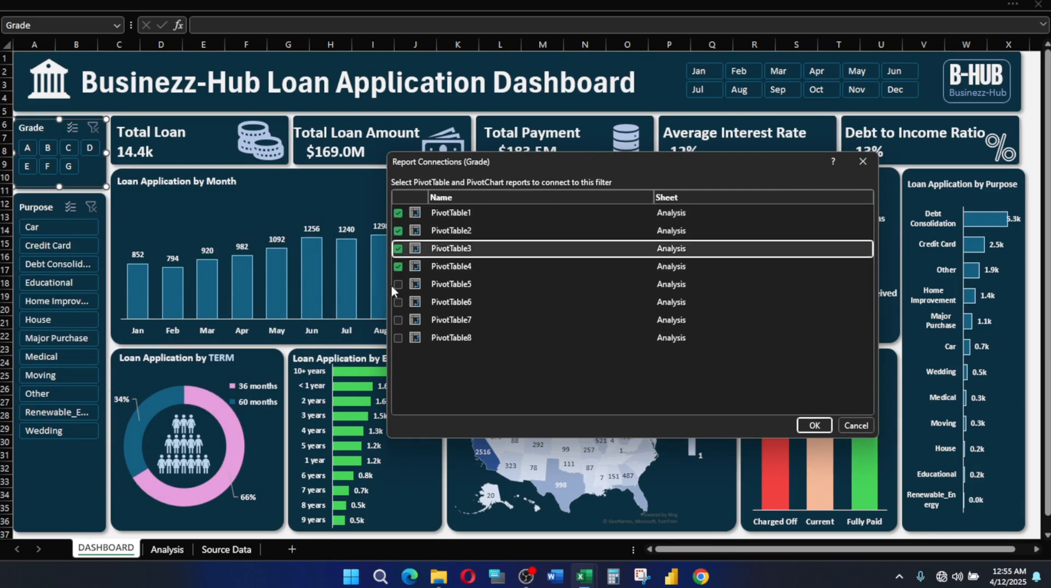
left_click(398, 284)
left_click(399, 302)
left_click(398, 320)
left_click(398, 337)
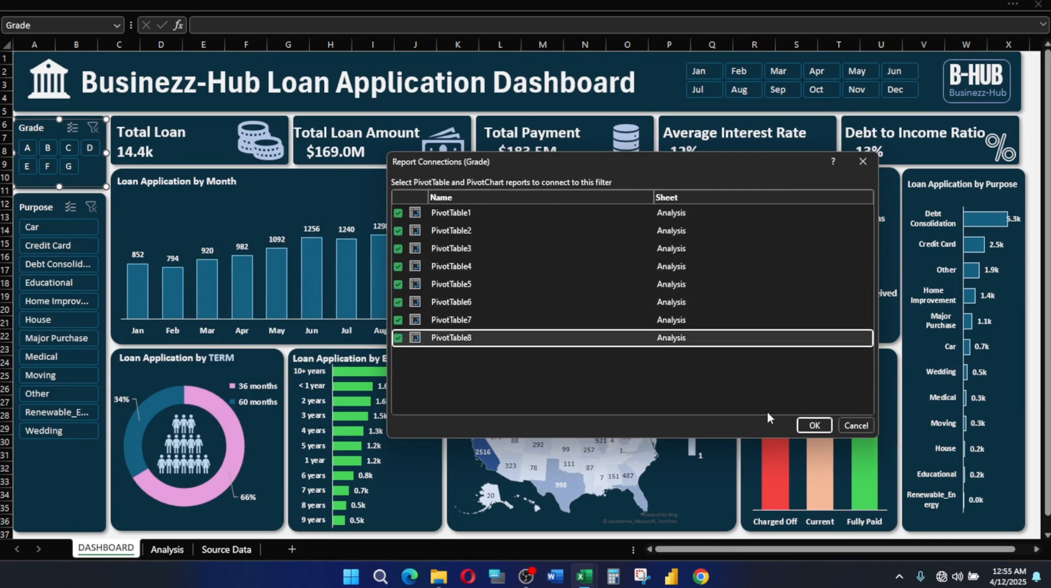
left_click(815, 425)
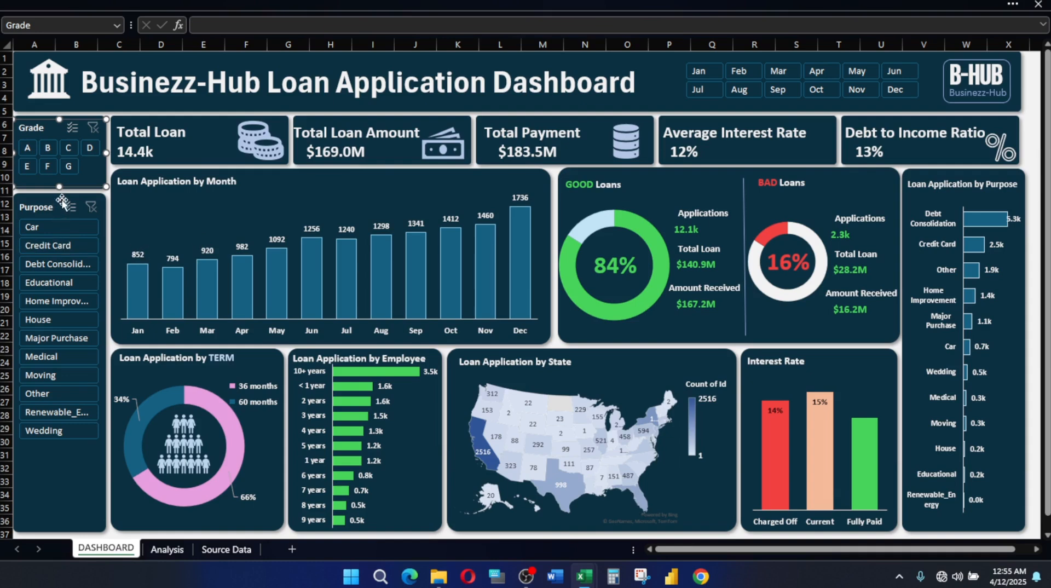
Connect the Purpose slicer to PivotTable1 through PivotTable4 and PivotTable6 through PivotTable8 in its report connections
right_click(64, 199)
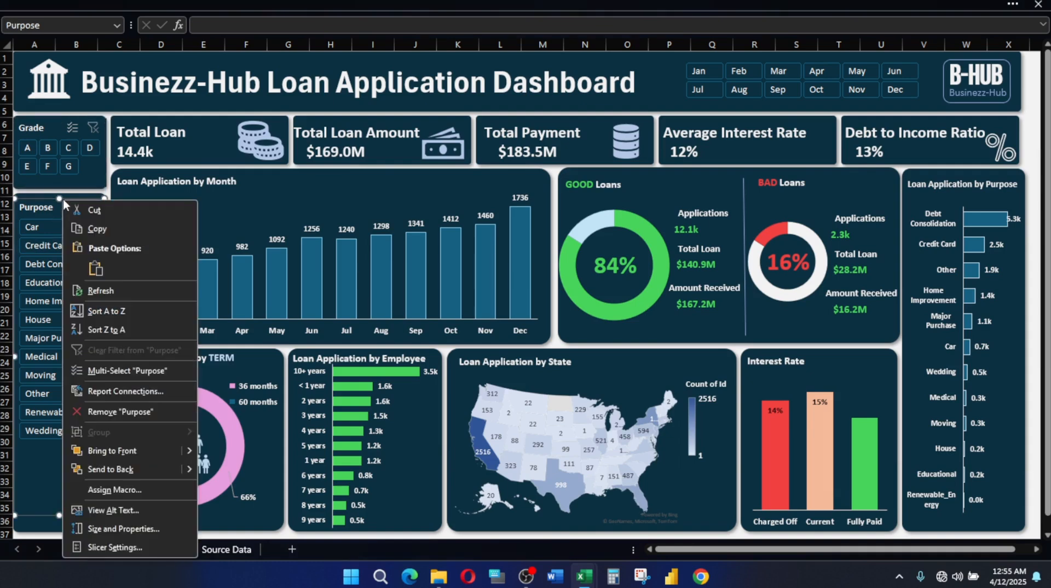
left_click(125, 391)
left_click_drag(82, 357, 482, 196)
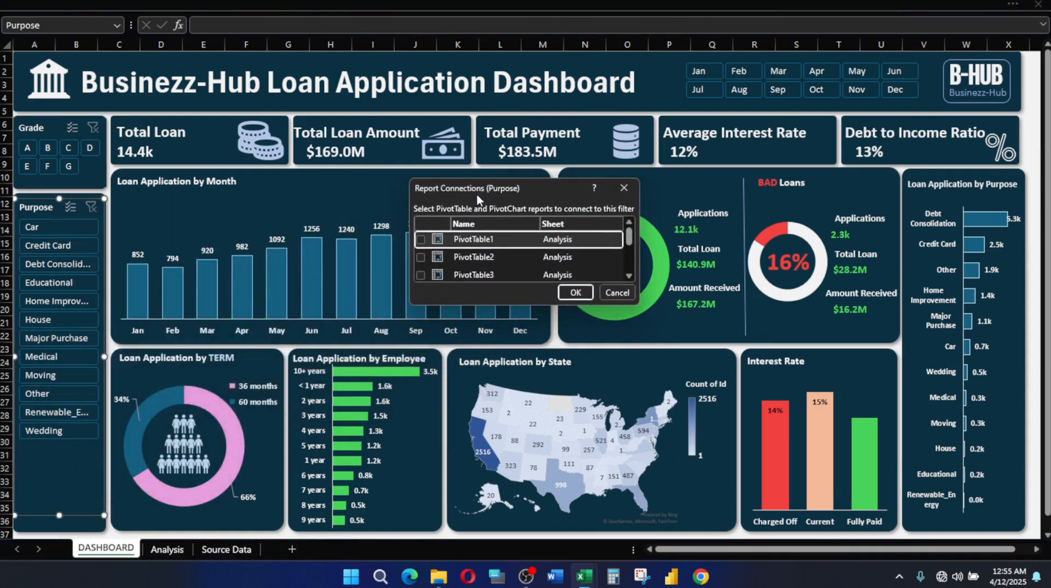
left_click_drag(690, 350, 779, 519)
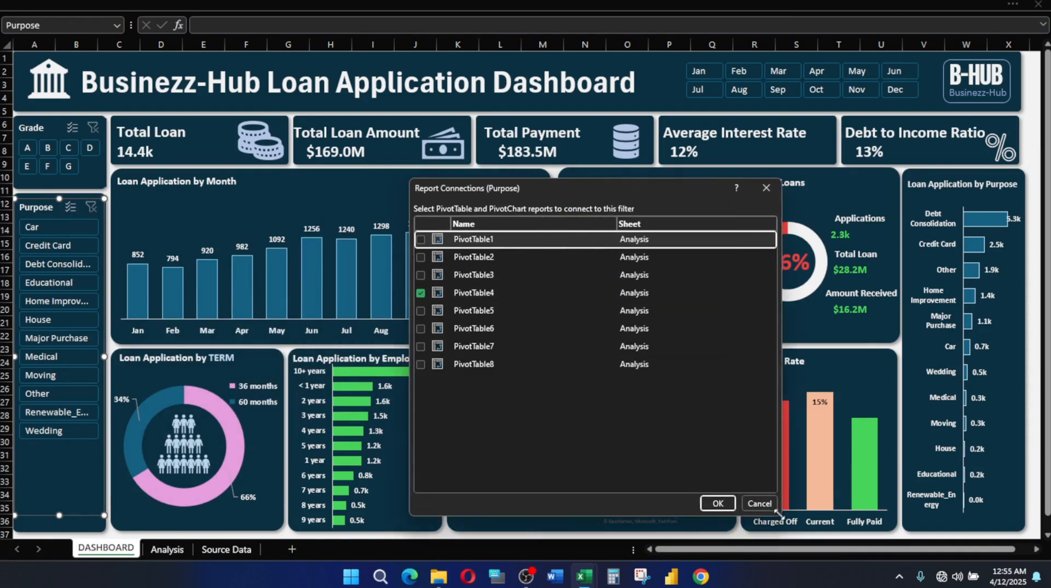
left_click(421, 241)
left_click(422, 258)
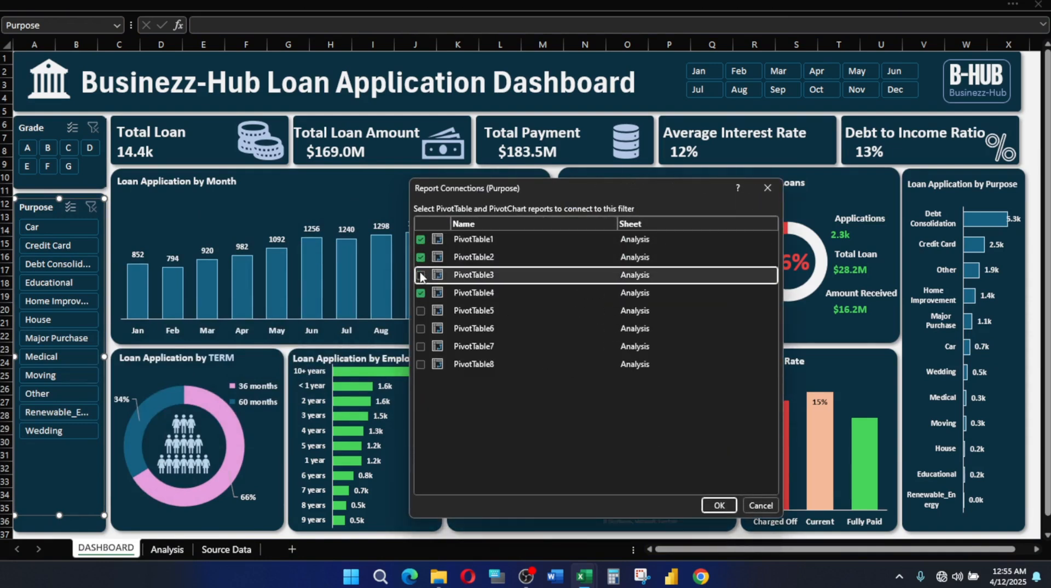
left_click(421, 275)
left_click(421, 329)
left_click(422, 346)
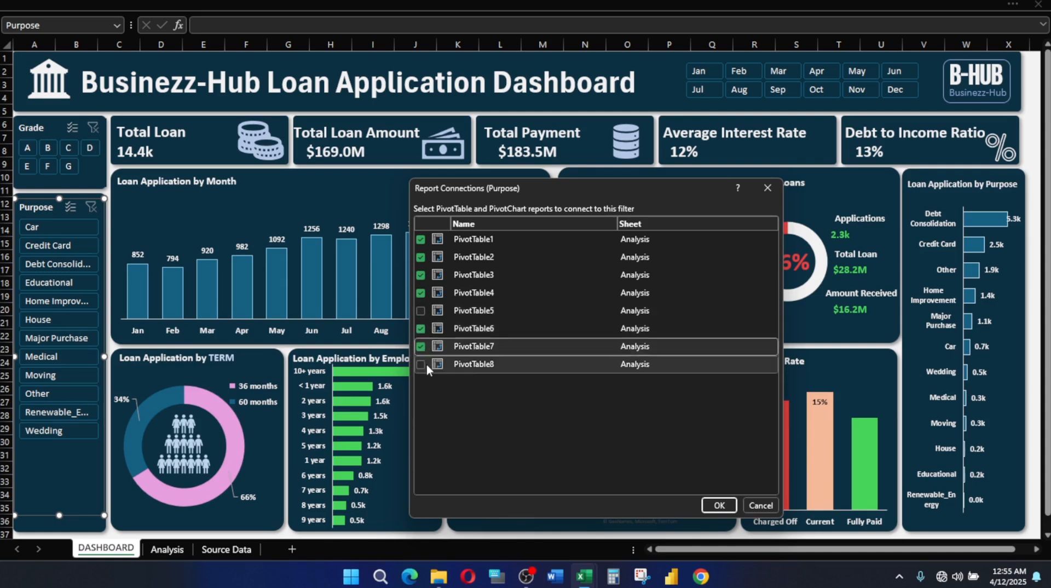
left_click(426, 363)
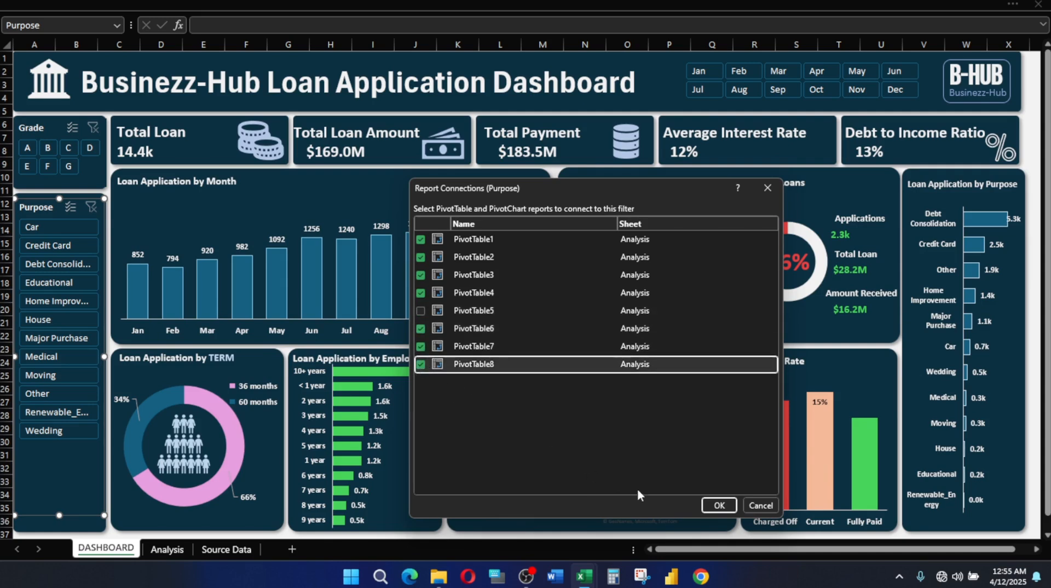
left_click(719, 506)
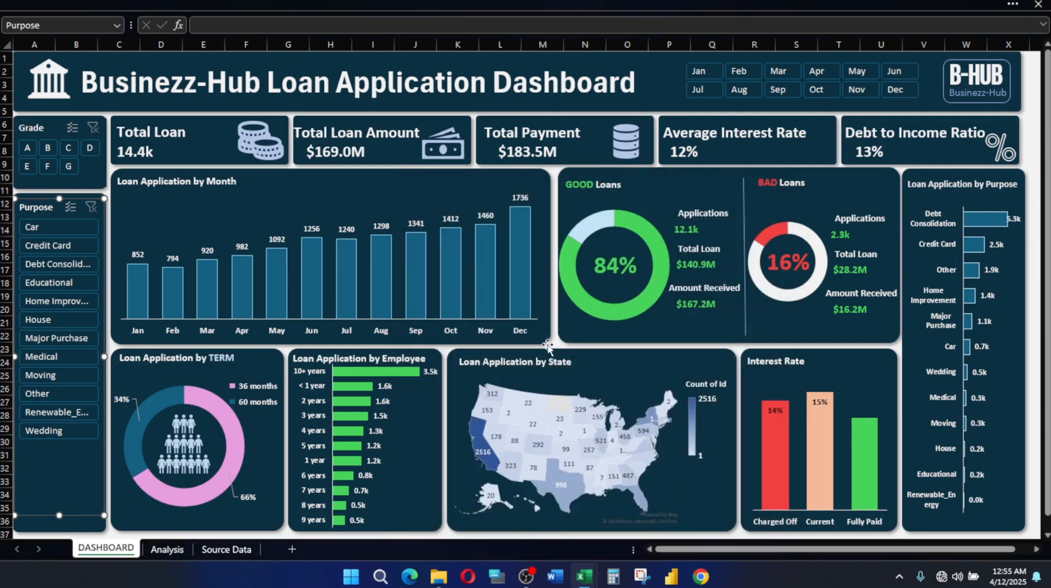
right_click(738, 59)
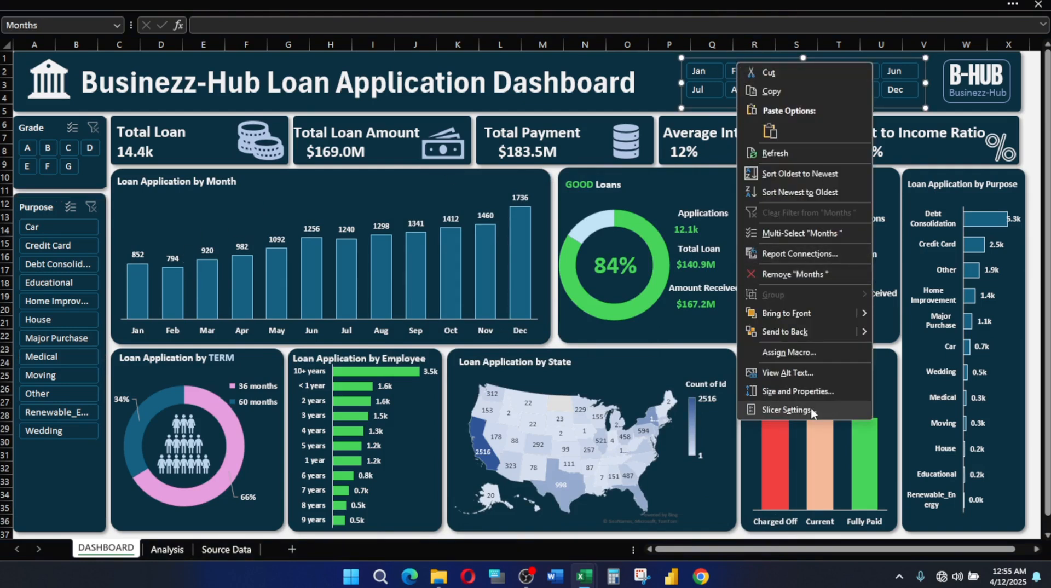
left_click(795, 274)
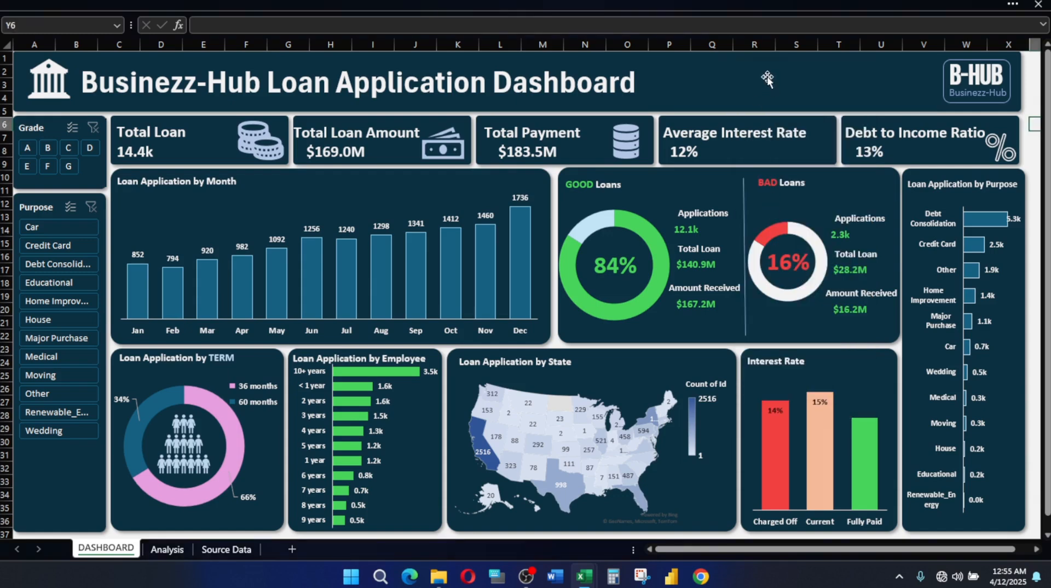
key("ctrl+z")
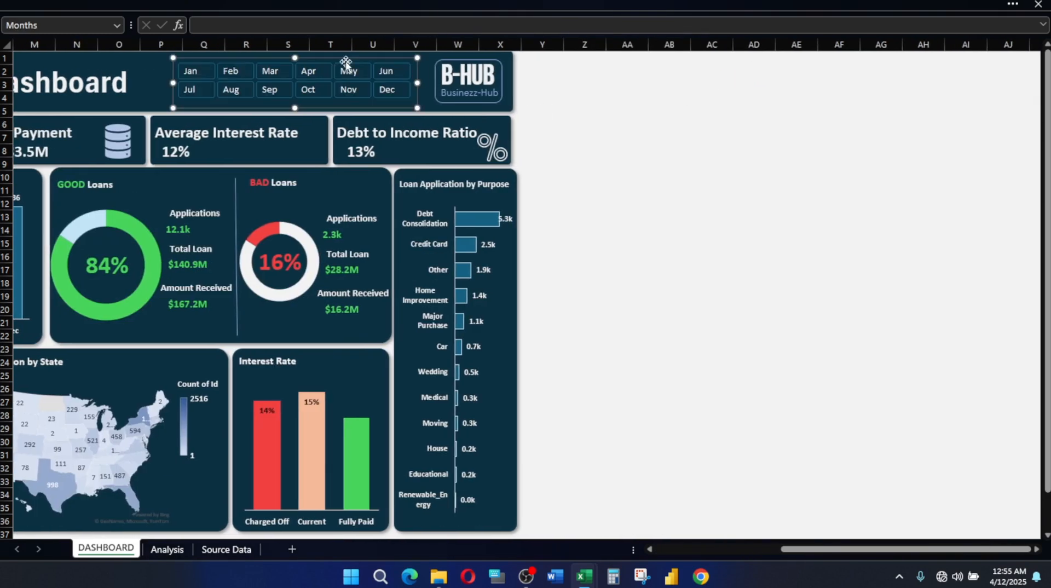
left_click(698, 550)
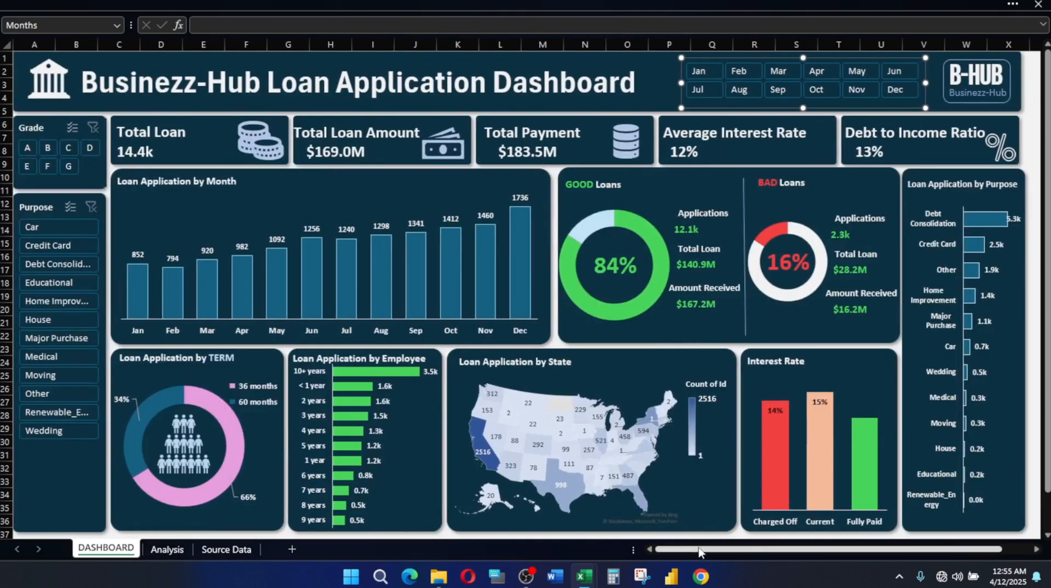
Connect the Months slicer to PivotTable1 and PivotTable3 through PivotTable8 in its report connections
right_click(731, 60)
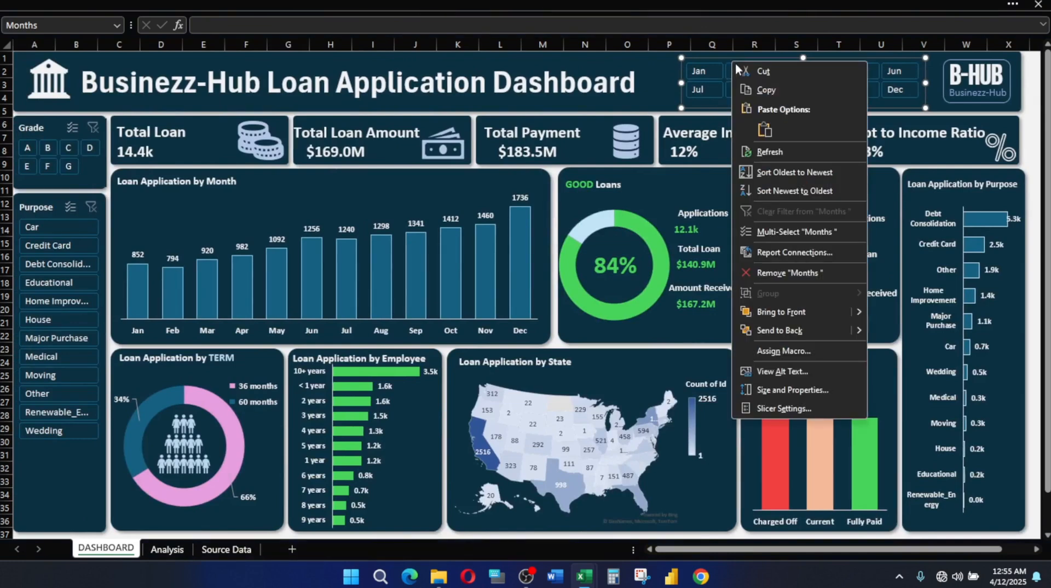
left_click(775, 248)
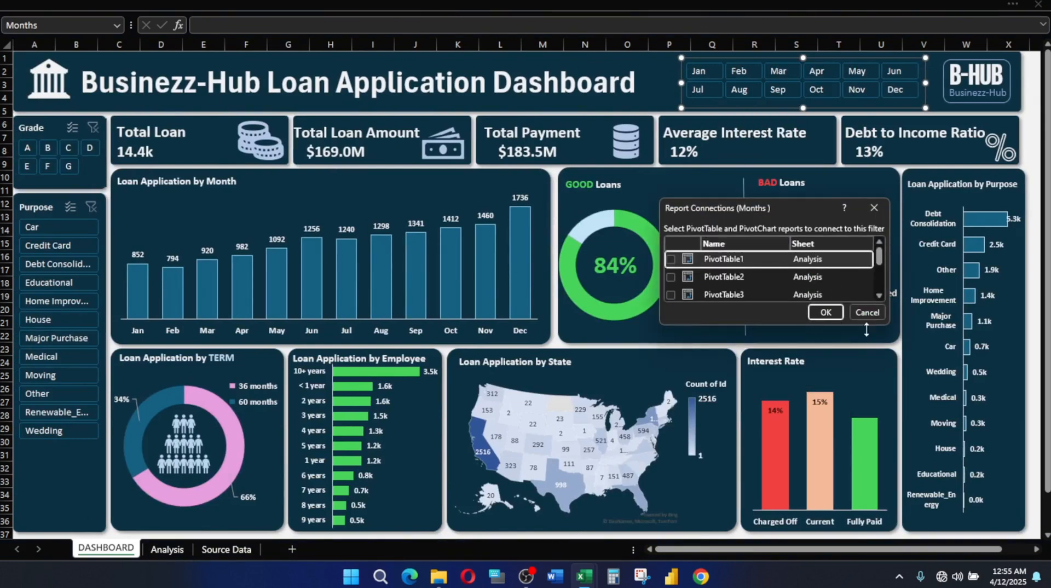
left_click_drag(883, 323, 1028, 496)
left_click(671, 294)
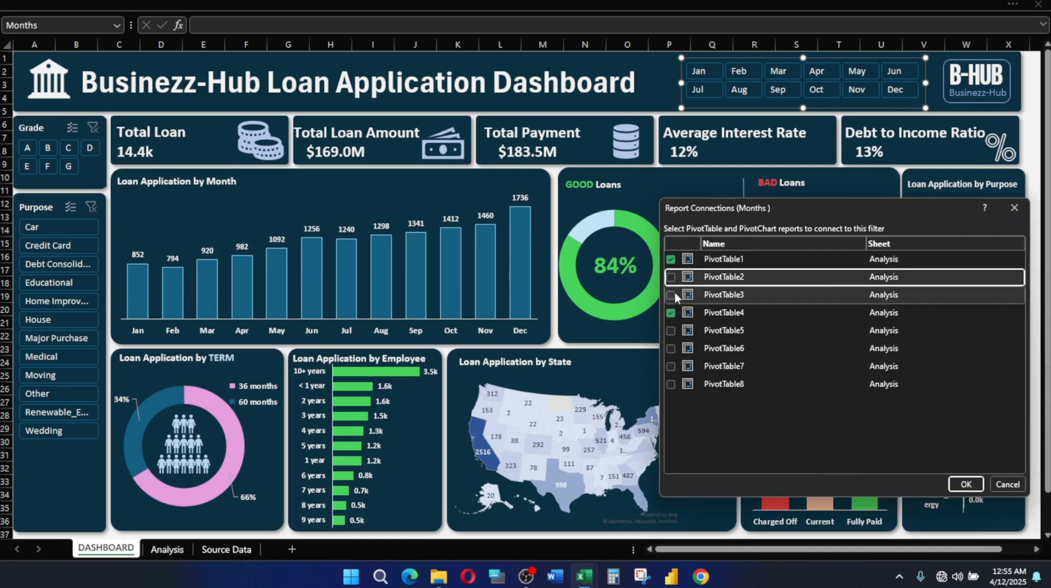
left_click(679, 328)
left_click(671, 331)
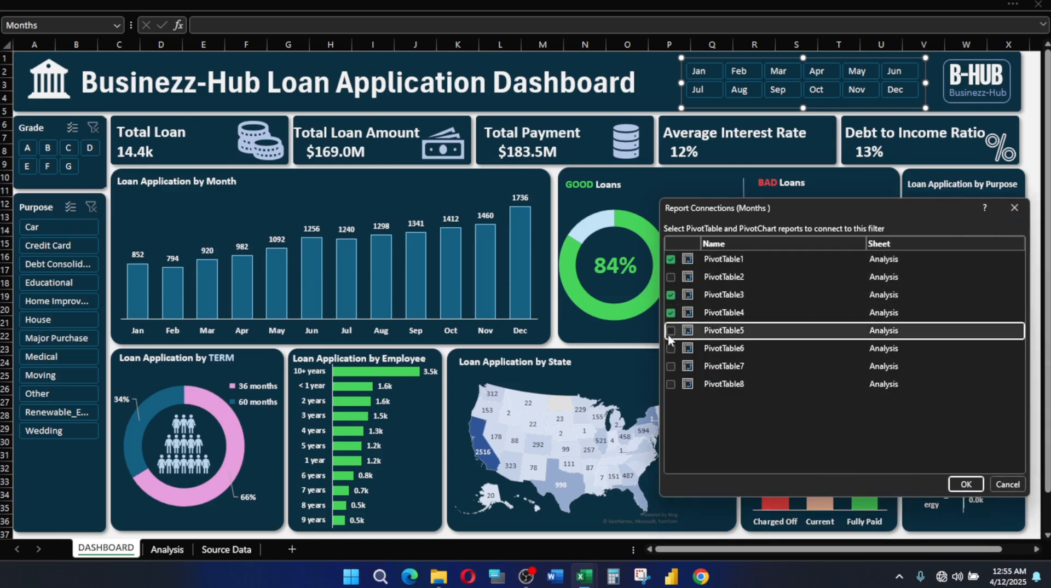
left_click(665, 351)
left_click(671, 349)
left_click(671, 368)
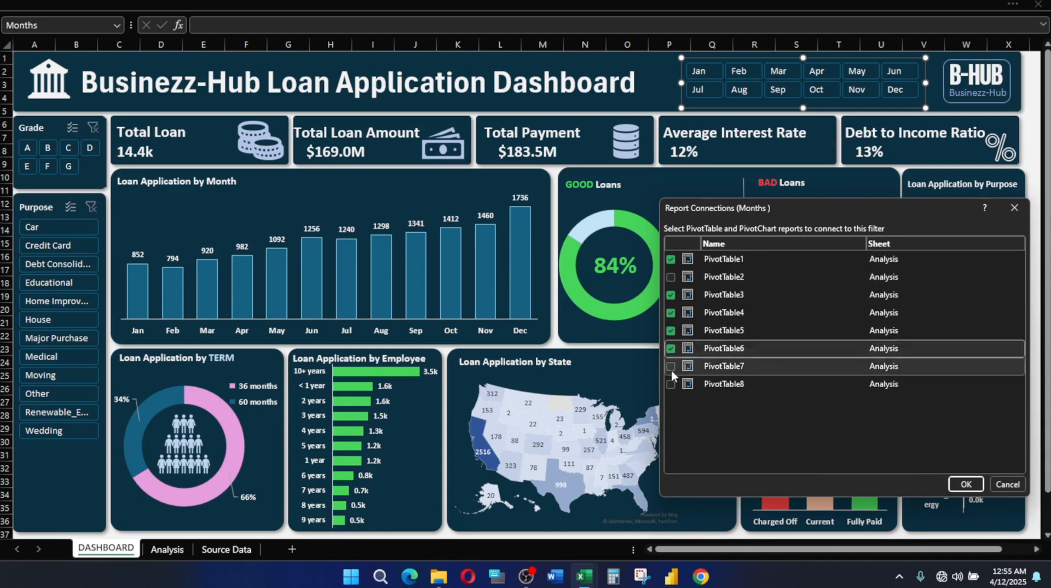
left_click(672, 366)
left_click(672, 386)
left_click(967, 485)
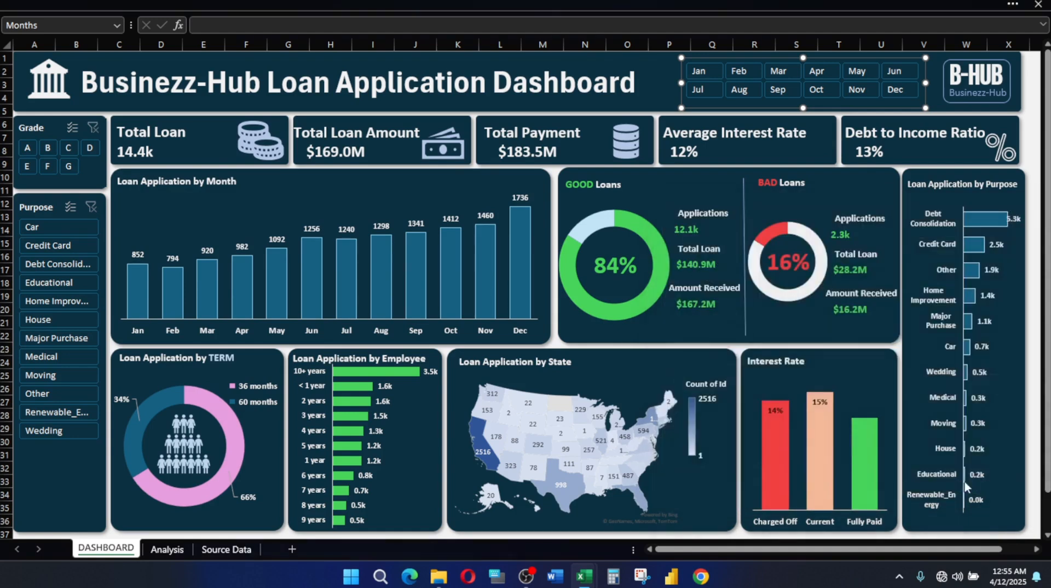
Test the Purpose slicer with Car, Credit Card, Debt Consolidation and Home Improvement, and clear its filter
left_click(52, 247)
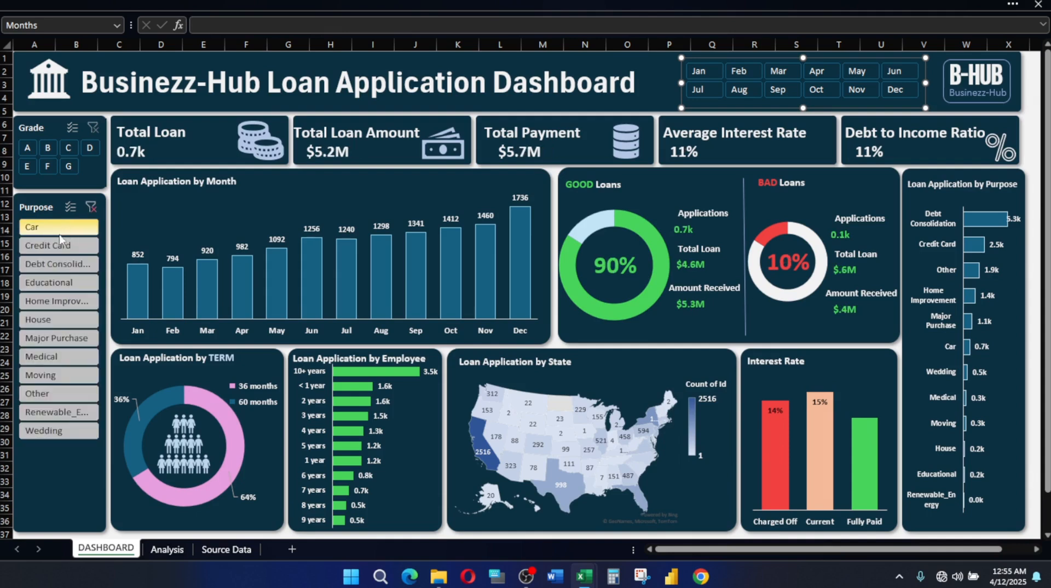
left_click(53, 247)
left_click(40, 265)
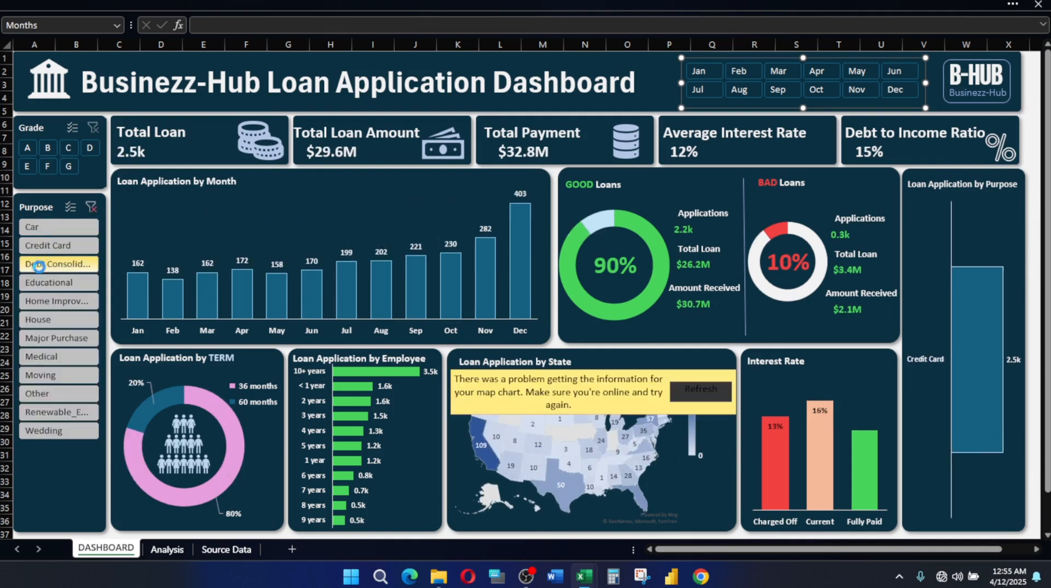
left_click(34, 303)
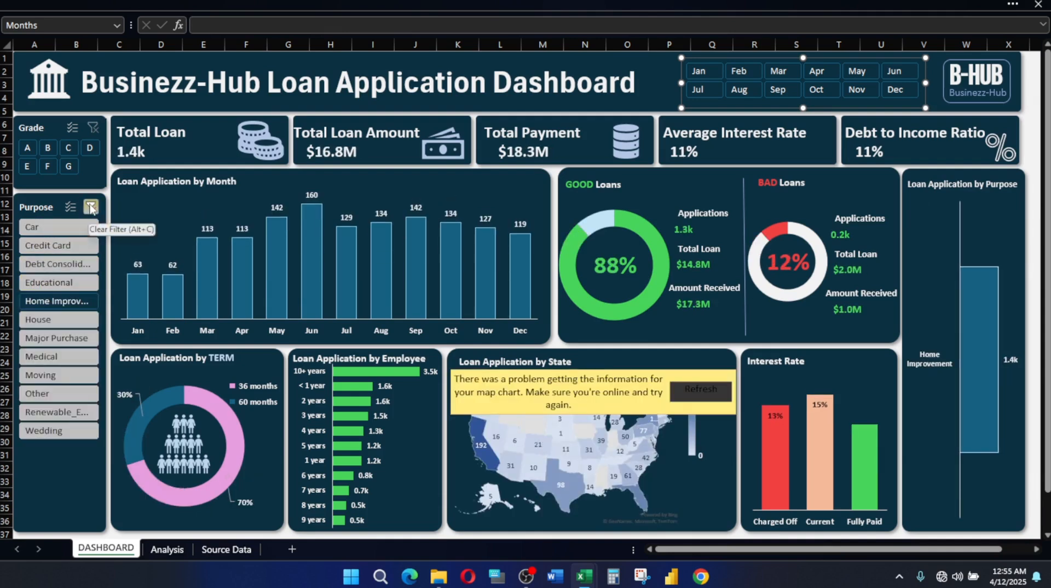
left_click(91, 207)
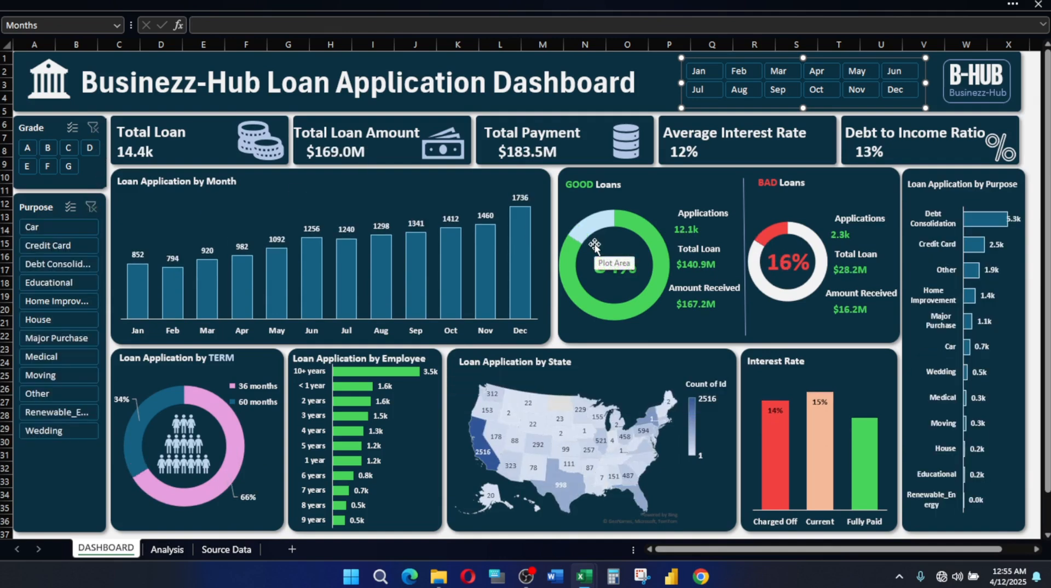
Nudge the rounded rectangle behind the Good and Bad Loans charts slightly left to even the gaps beside it
left_click(903, 353)
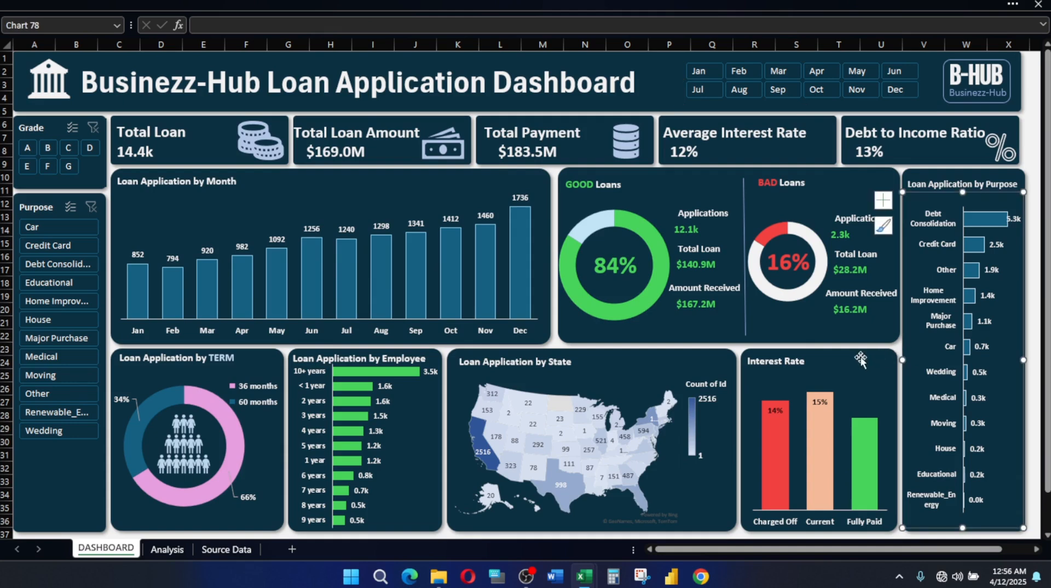
left_click(894, 350)
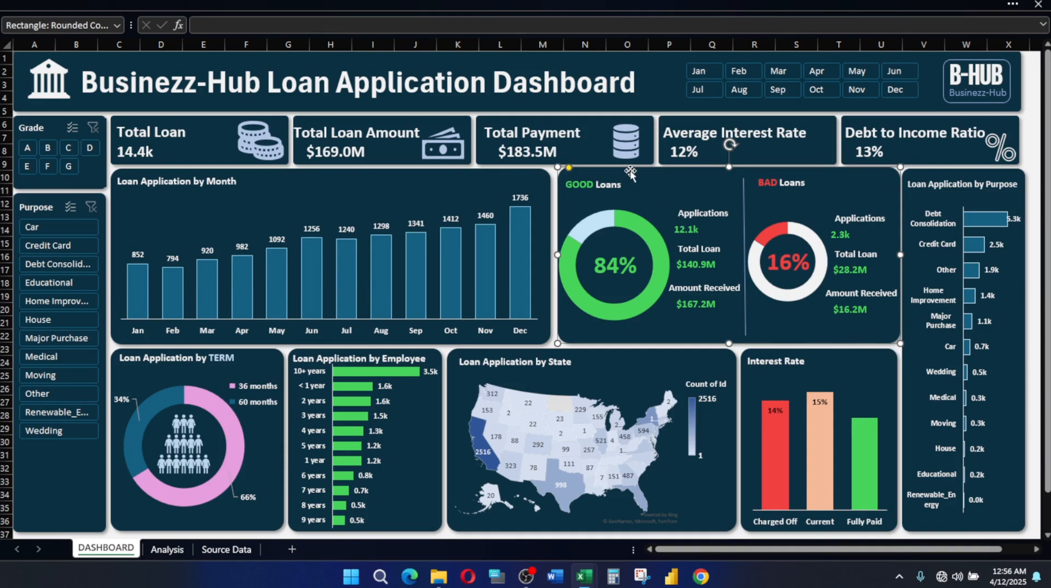
key("Left")
key("Left")
key("Left")
key("Left")
key("Left")
key("Left")
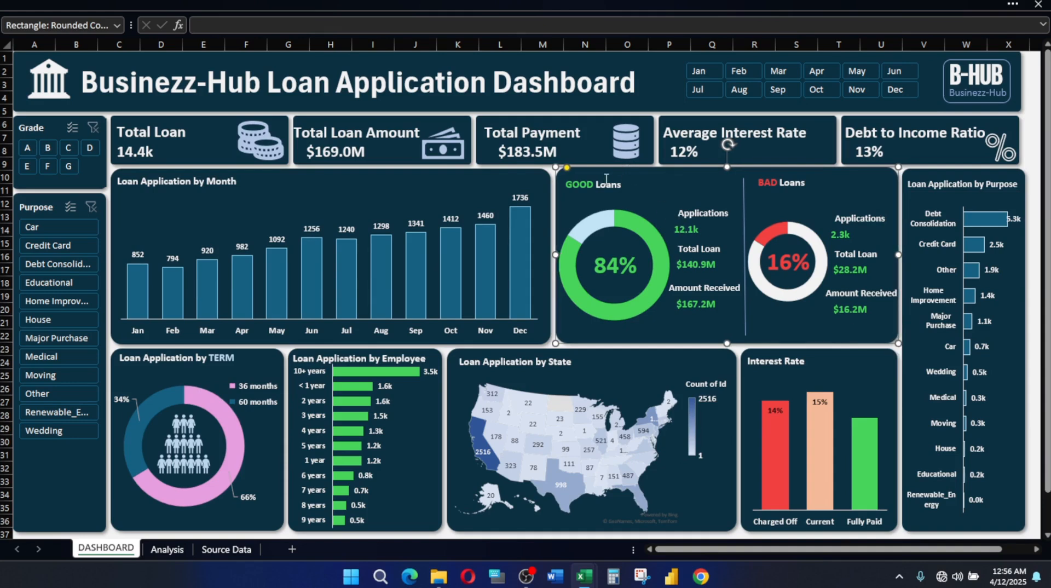
key("Right")
key("Right")
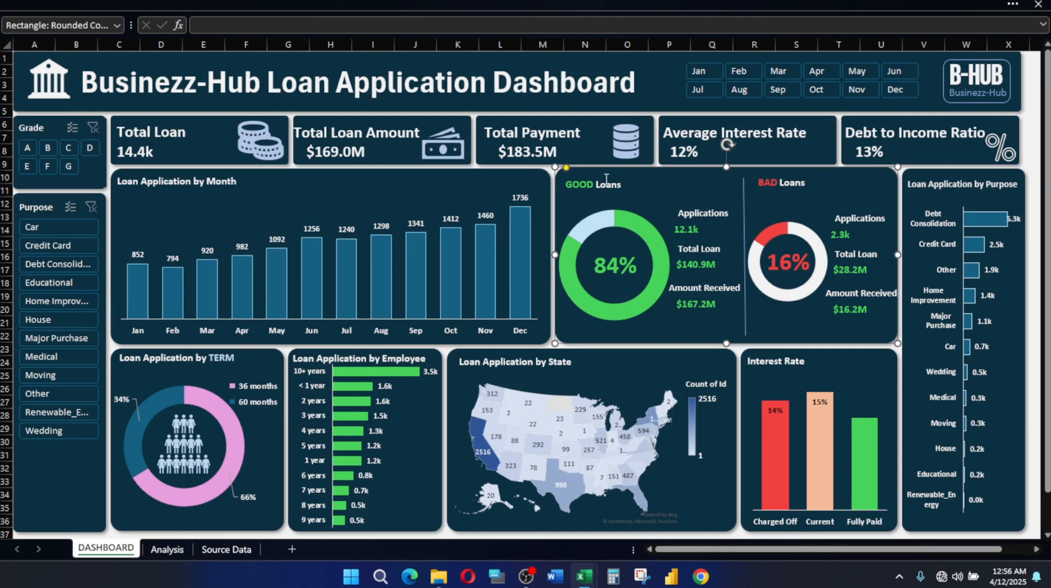